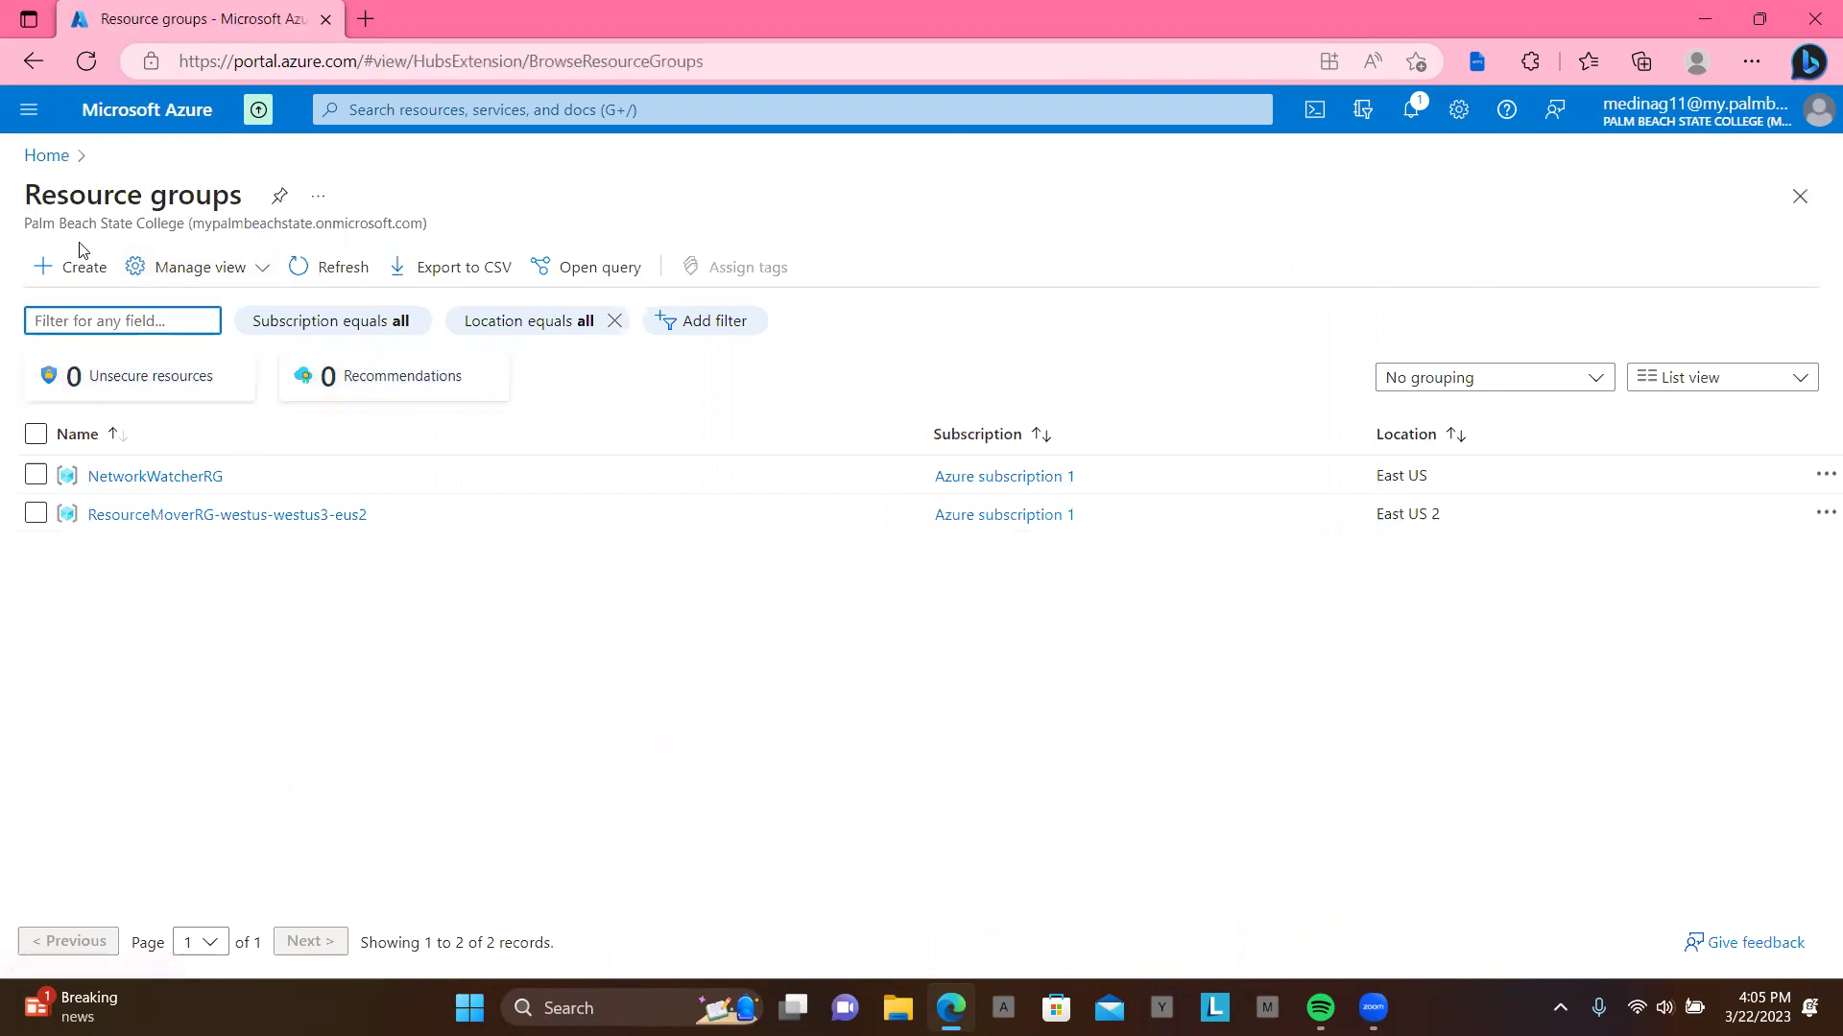
Step: Create resource group Test-FW-RG in East US under Azure subscription 1, through review and create
left_click(75, 277)
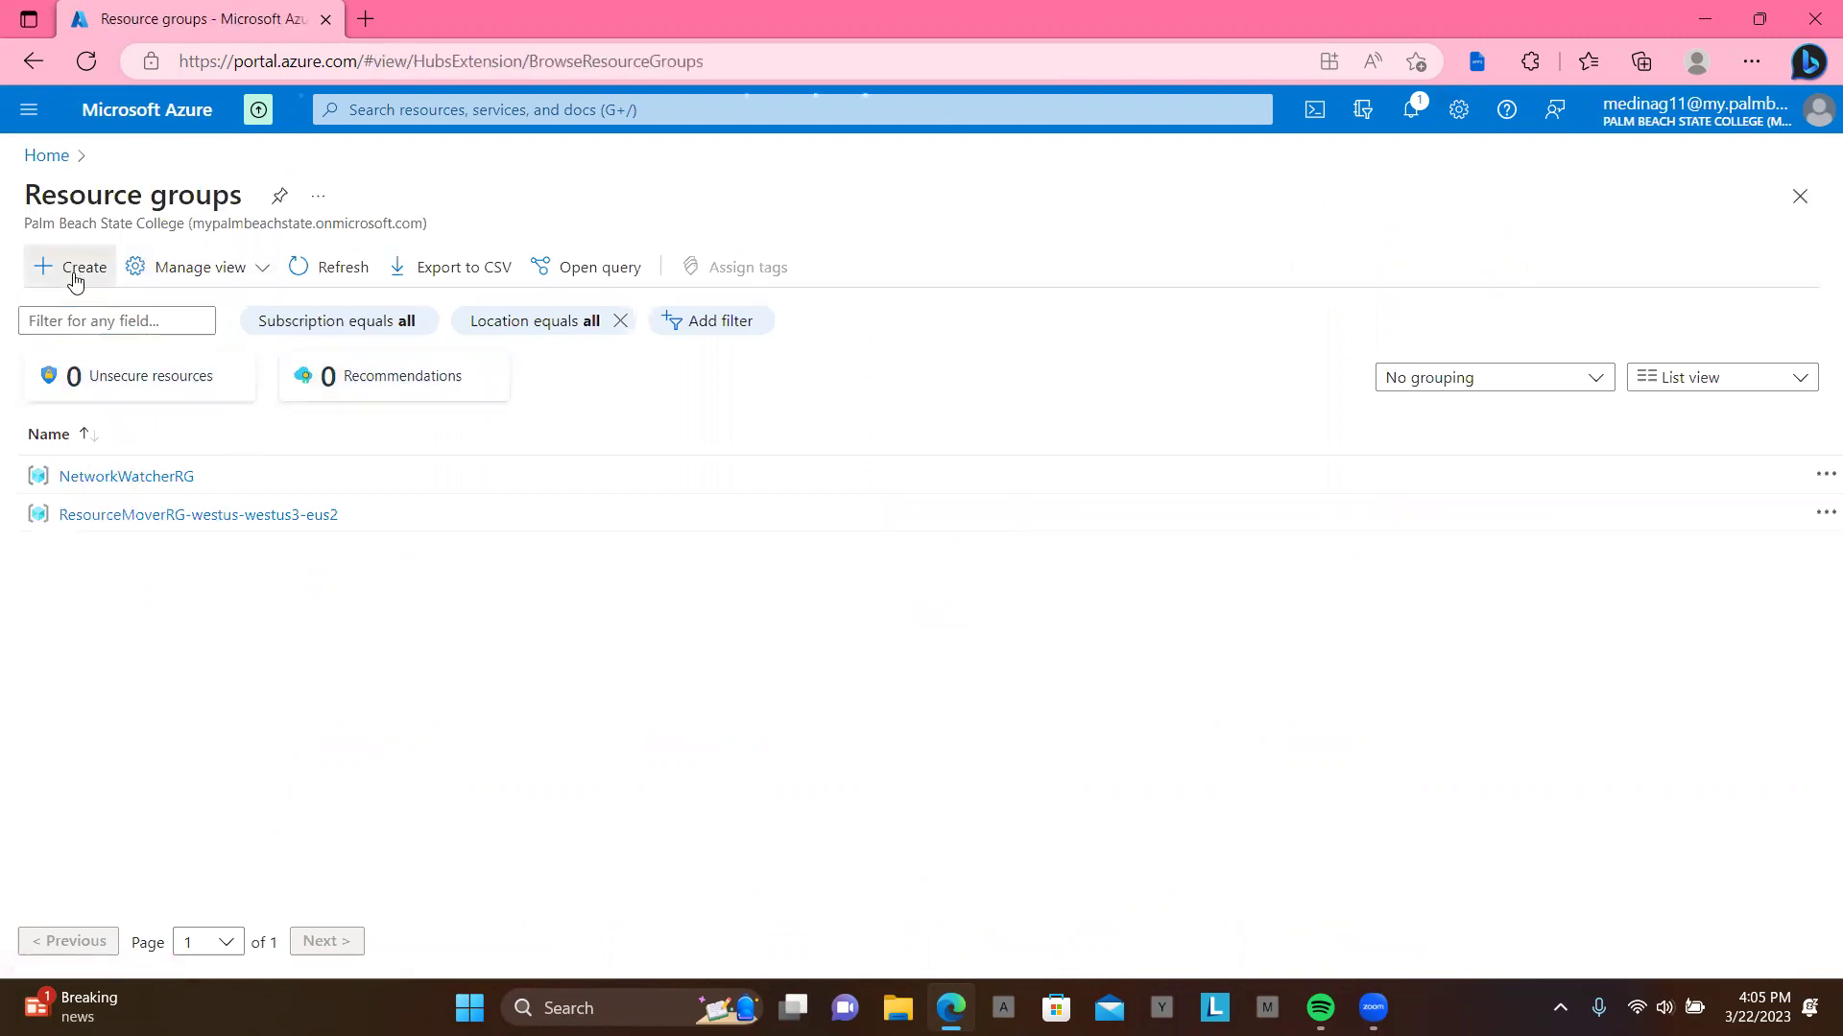
left_click(464, 493)
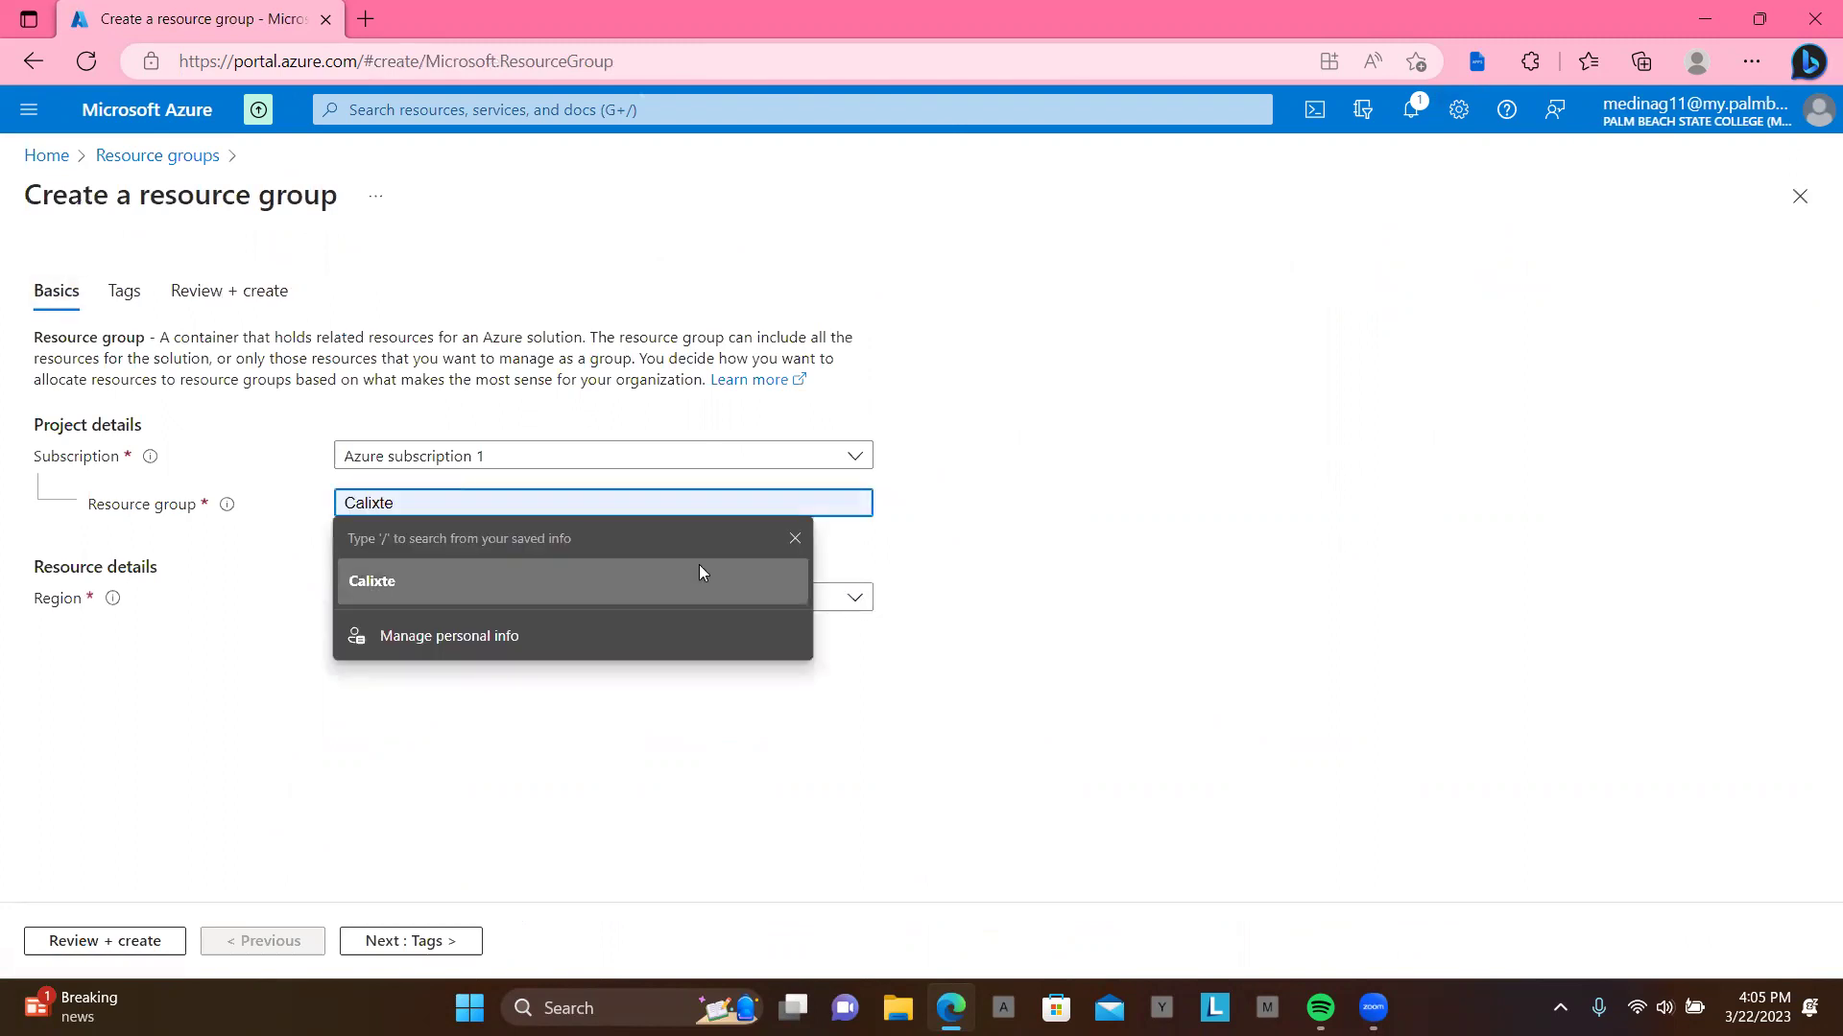
left_click(795, 536)
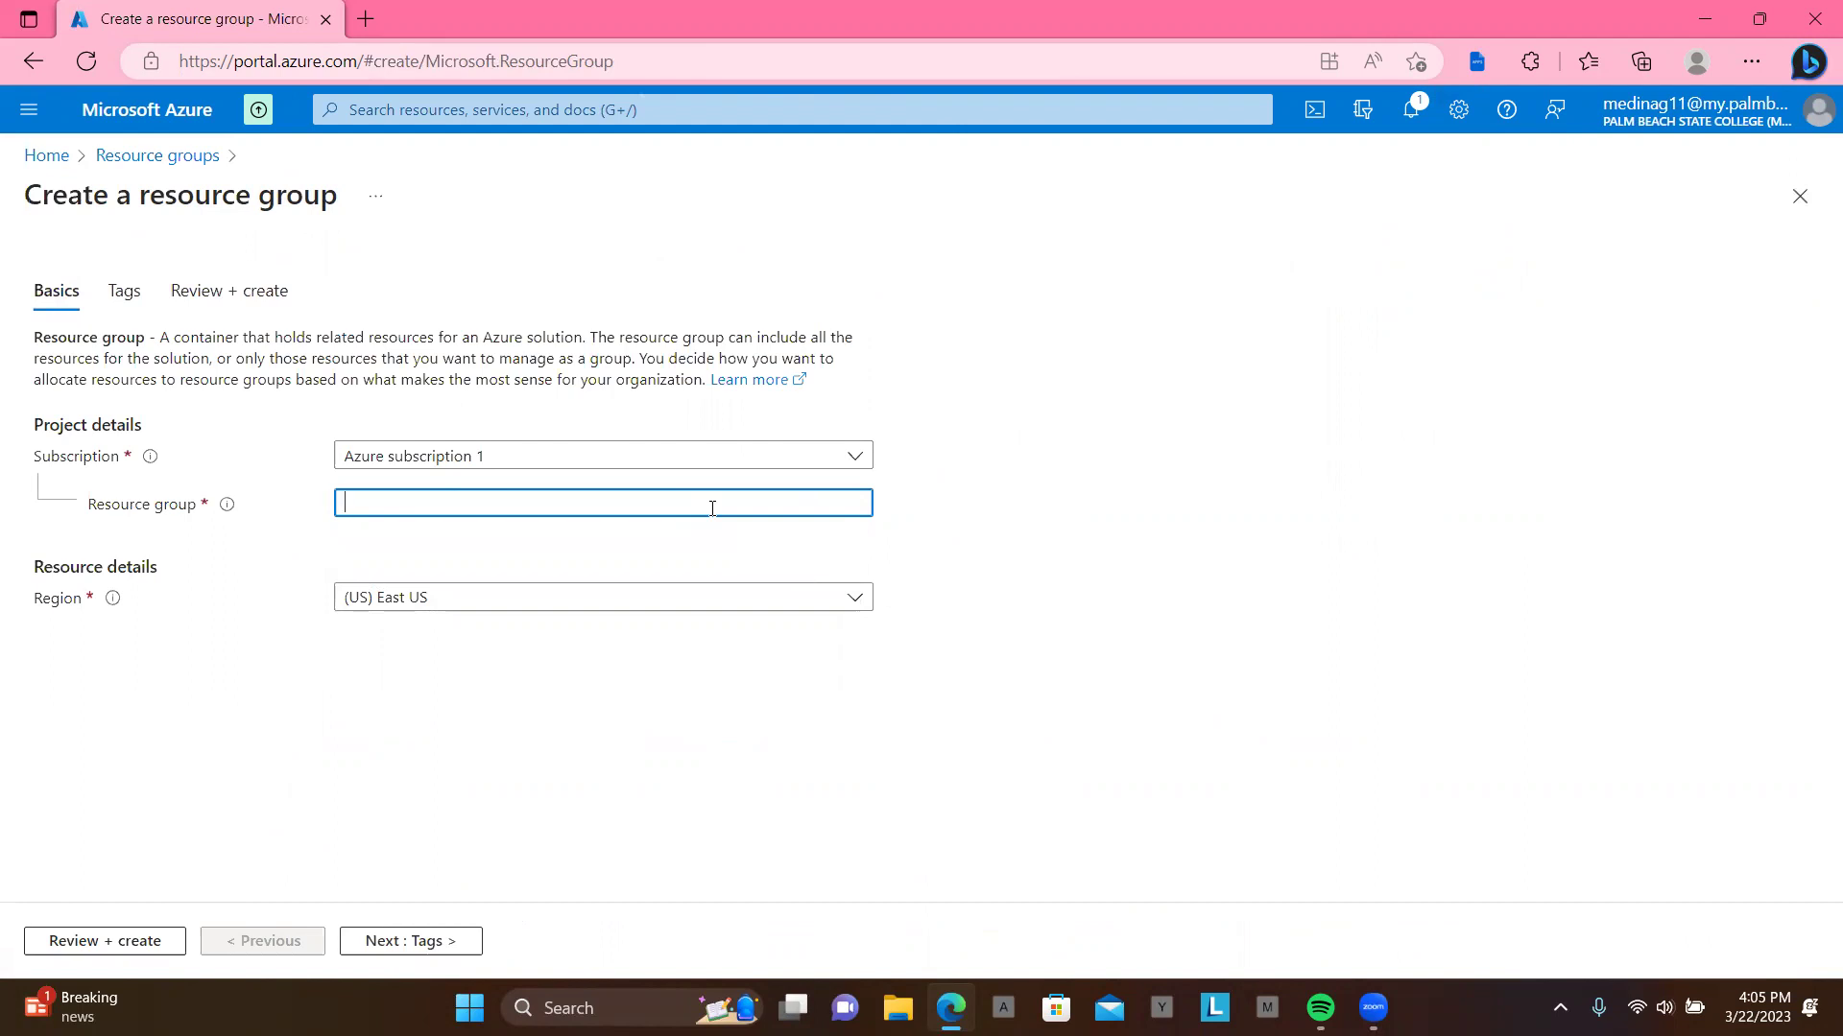
type("Test")
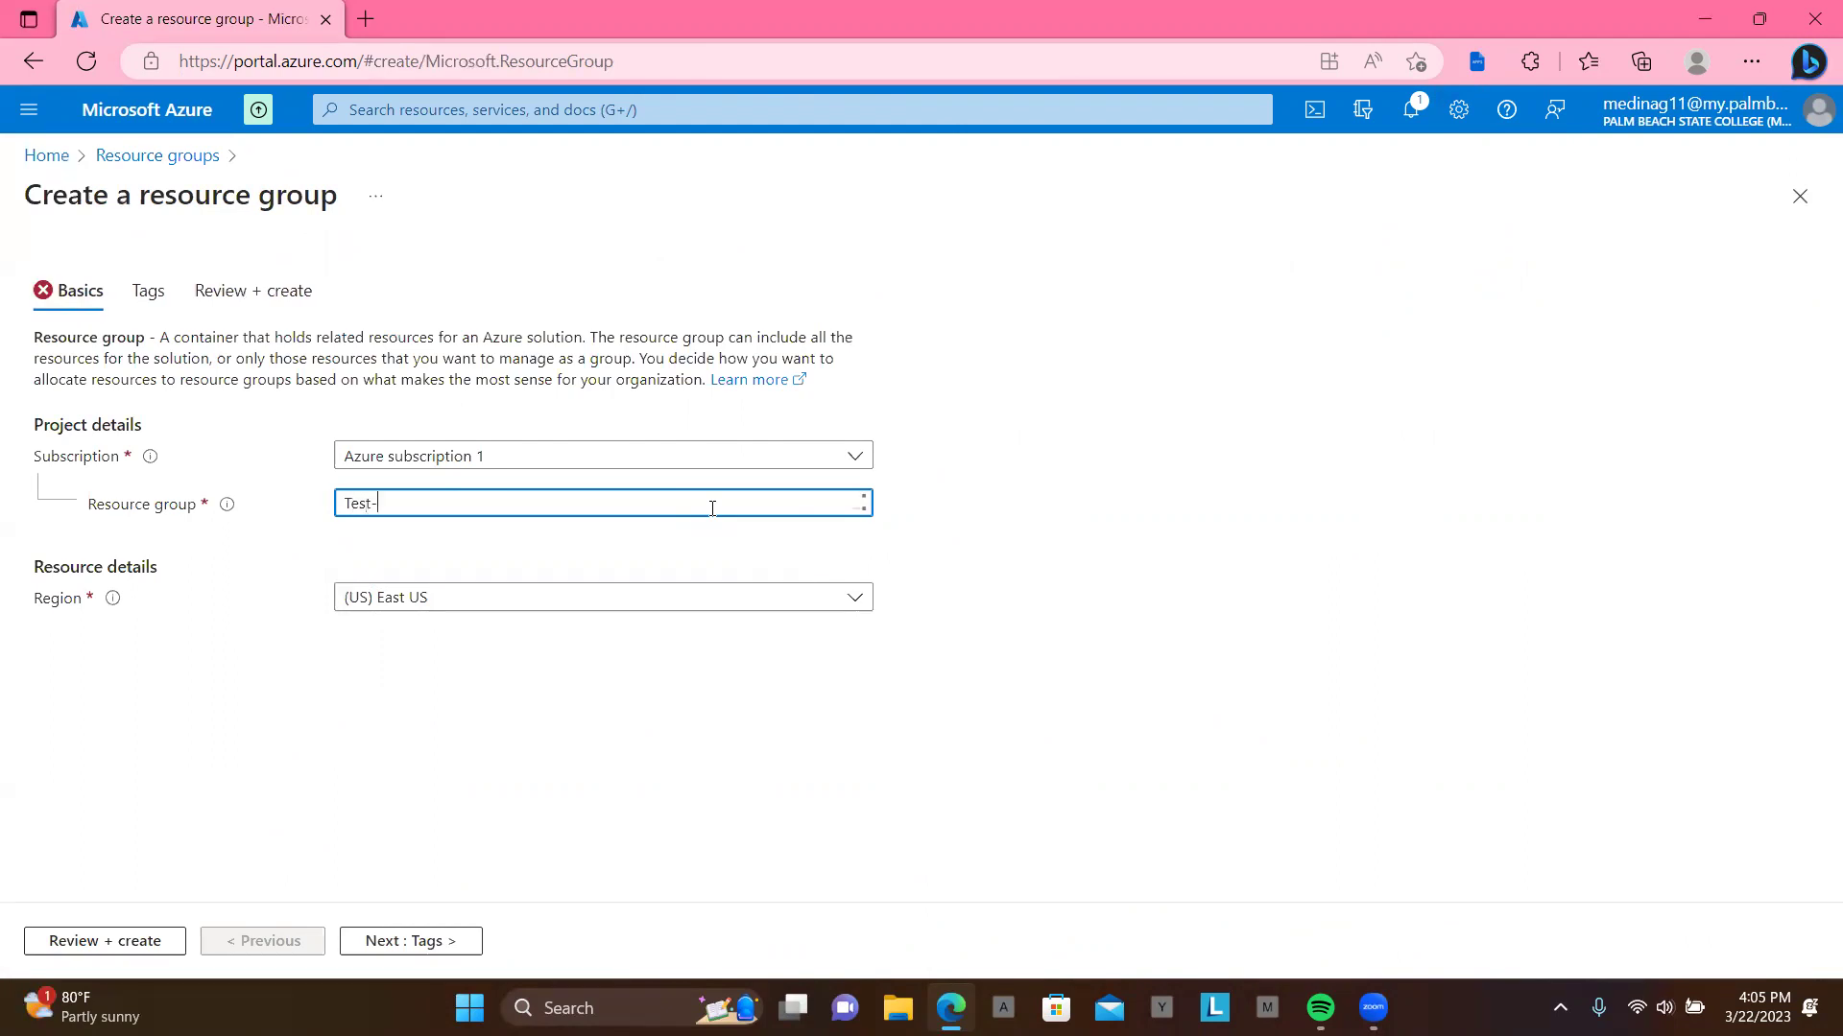
type("-F")
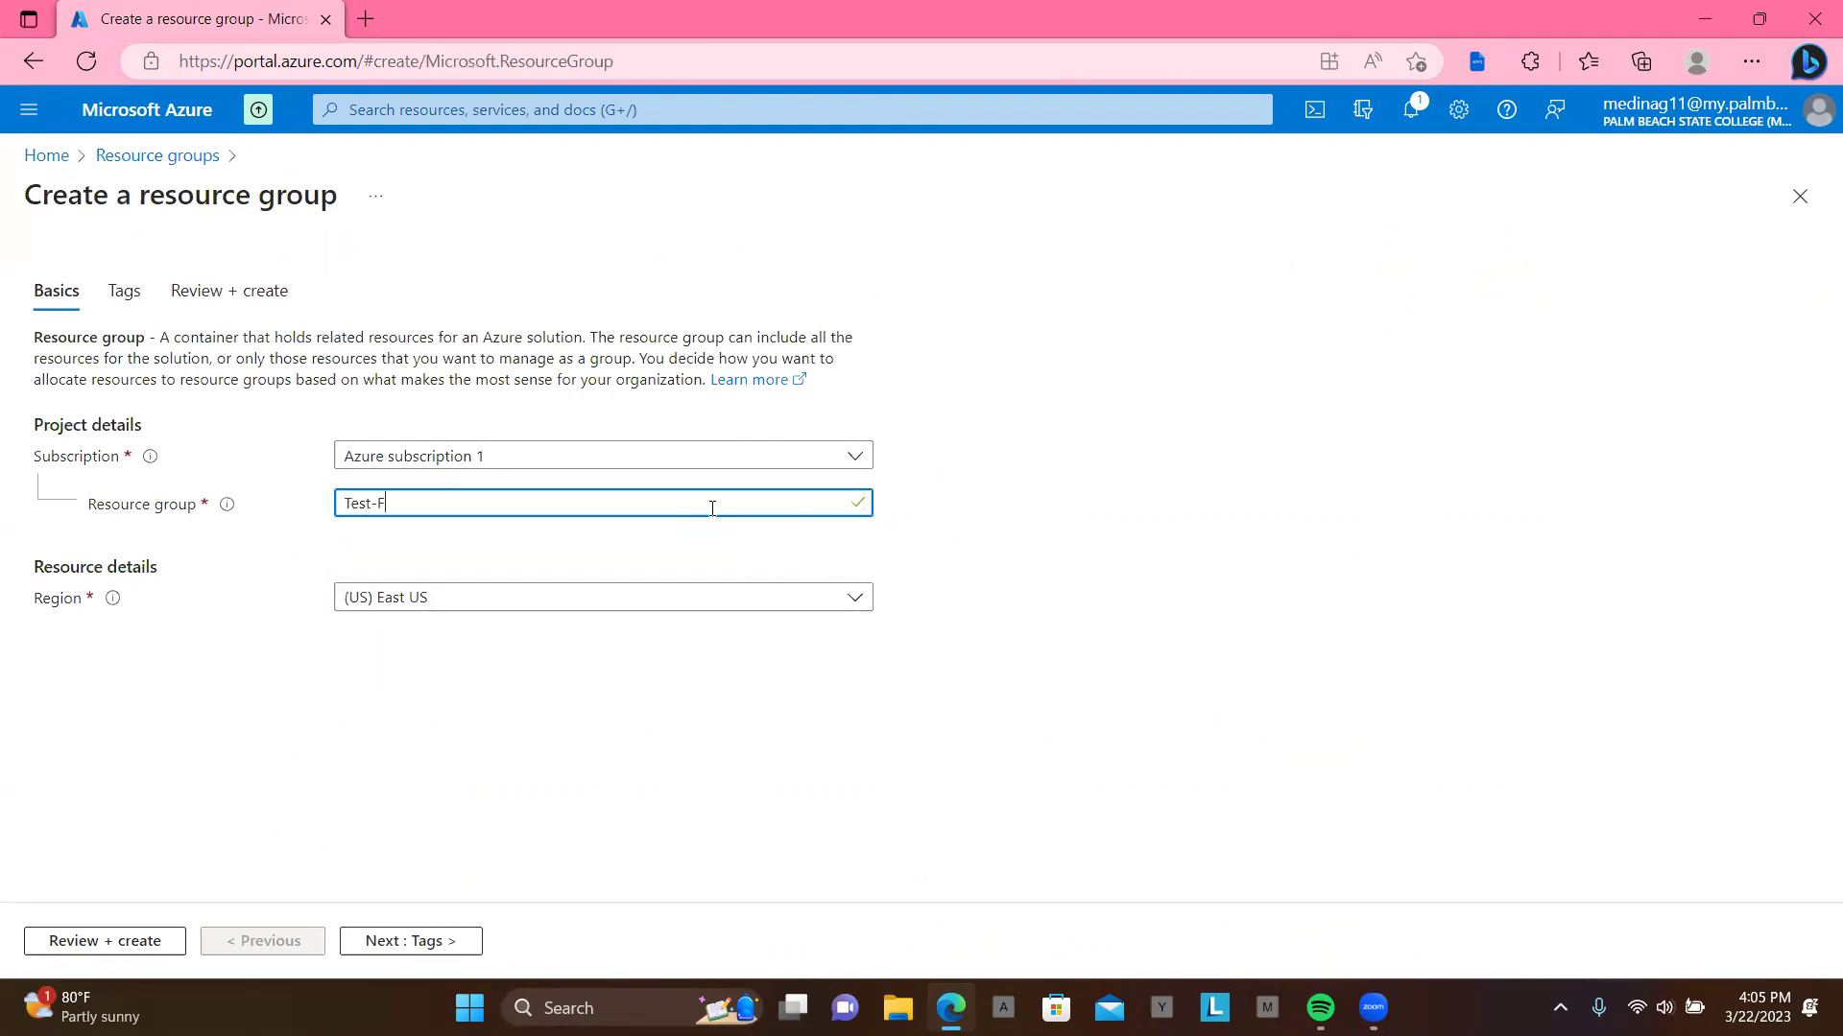
type("W-RG")
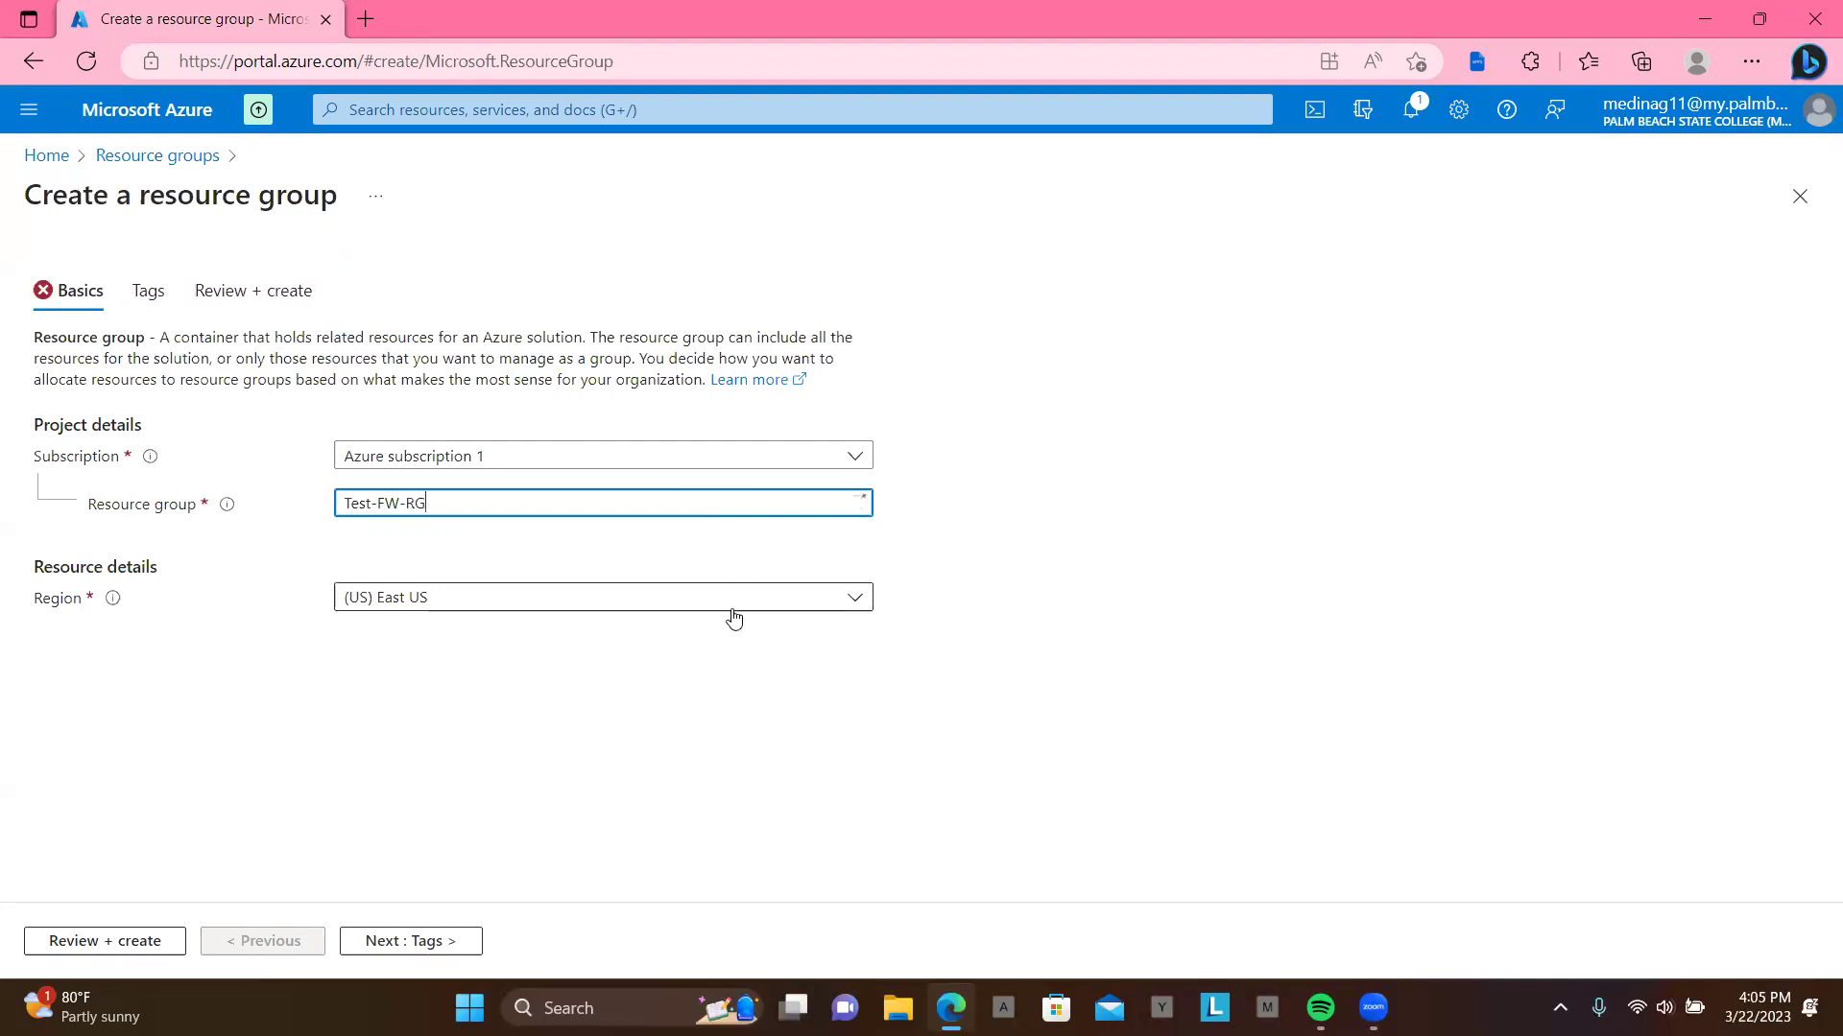
left_click(414, 942)
left_click(100, 945)
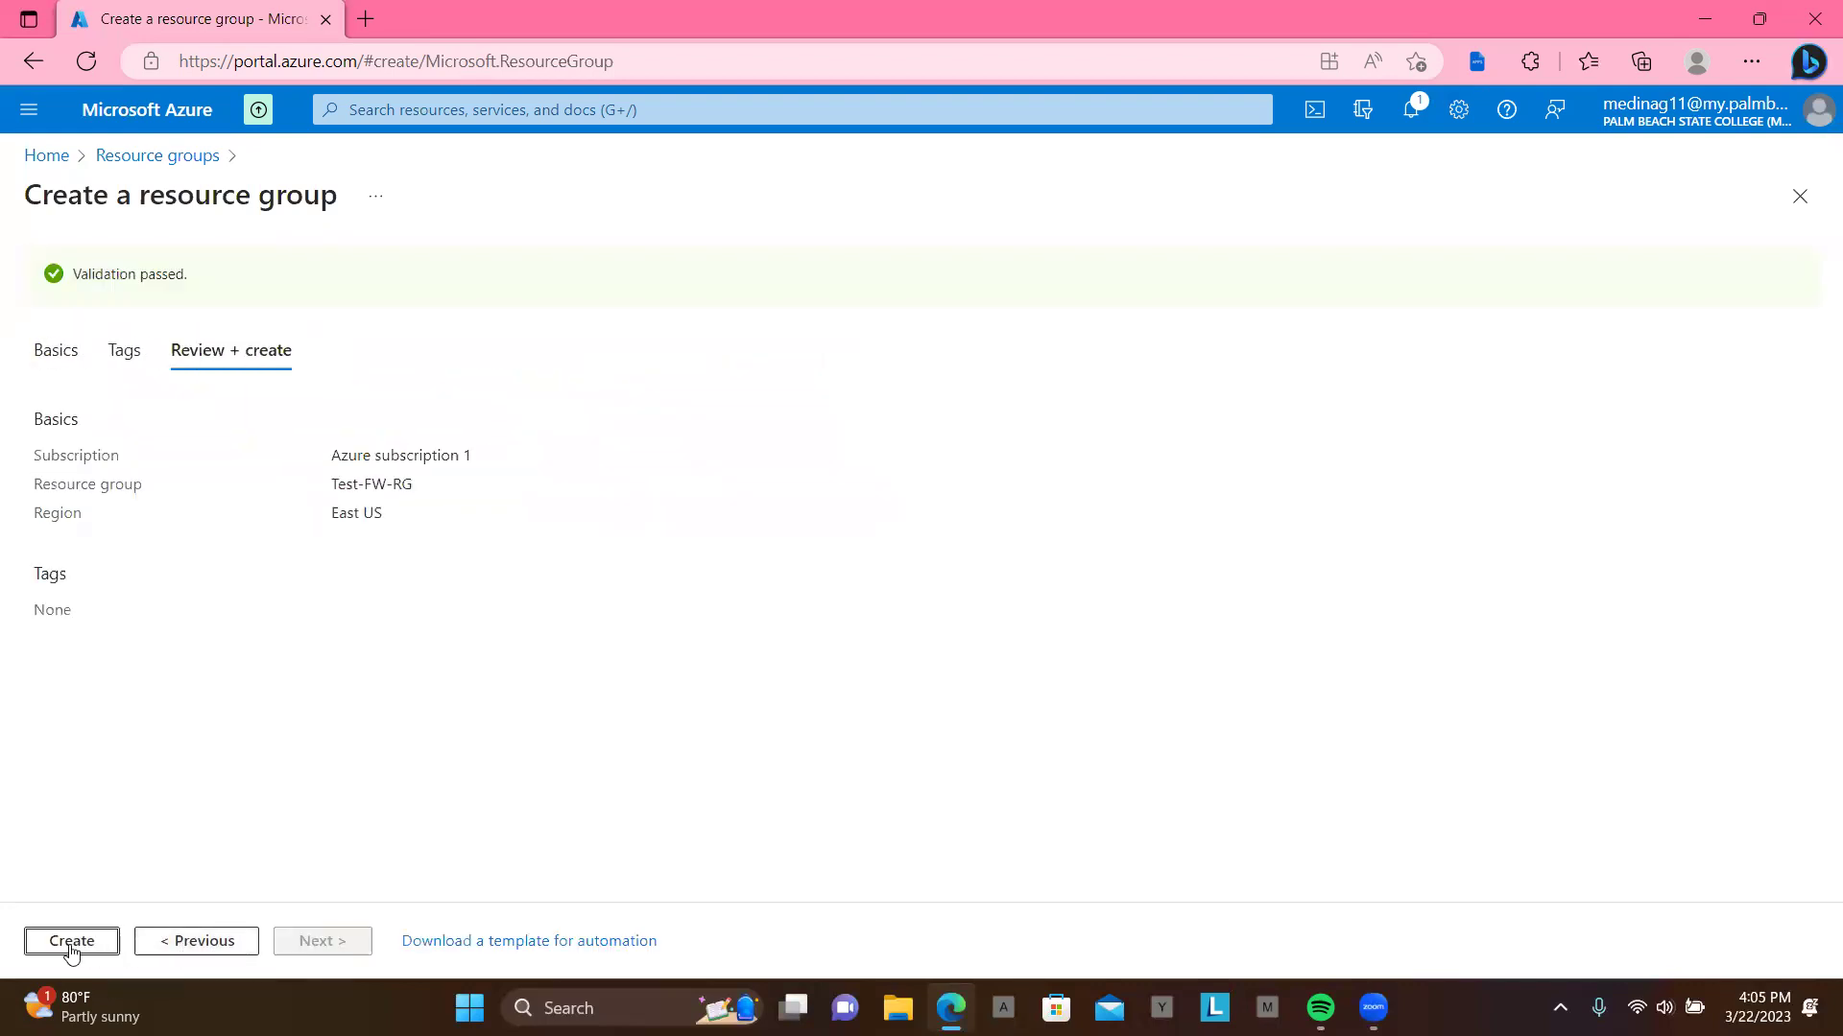
left_click(70, 949)
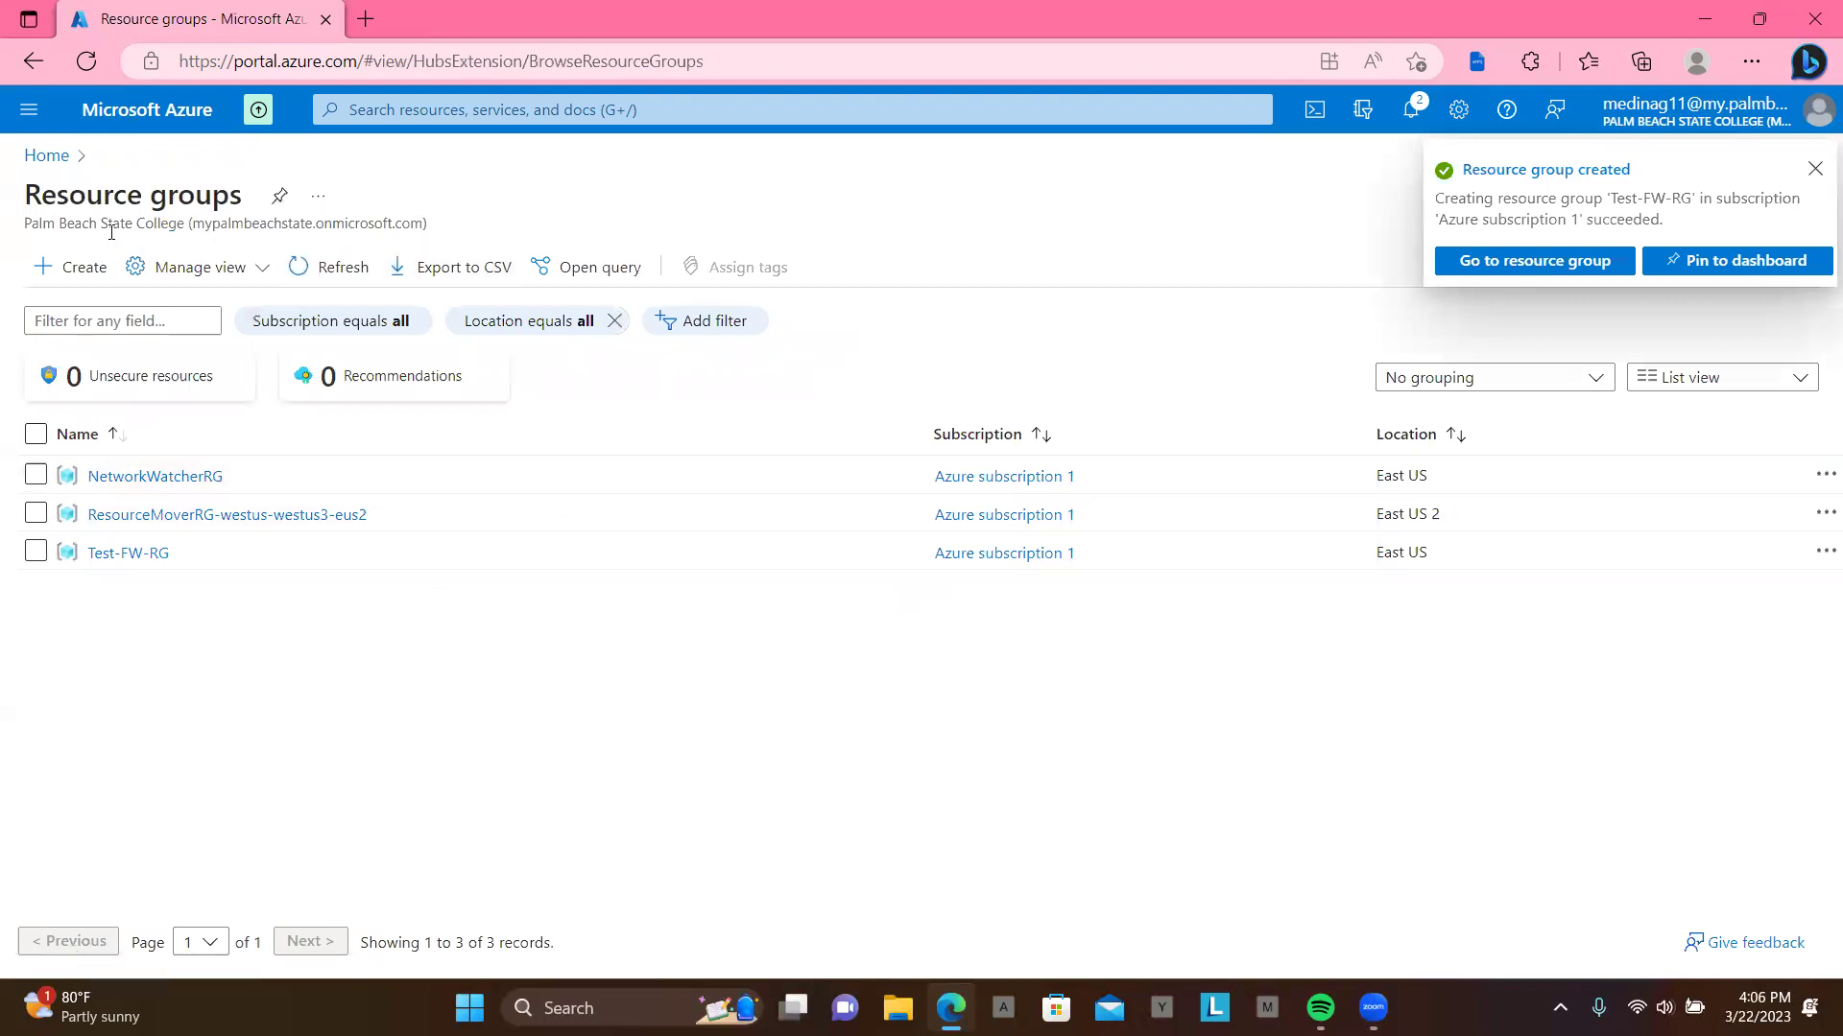
Step: Begin a new virtual network named Test-FW-VN in resource group Test-FW-RG, East US
left_click(597, 100)
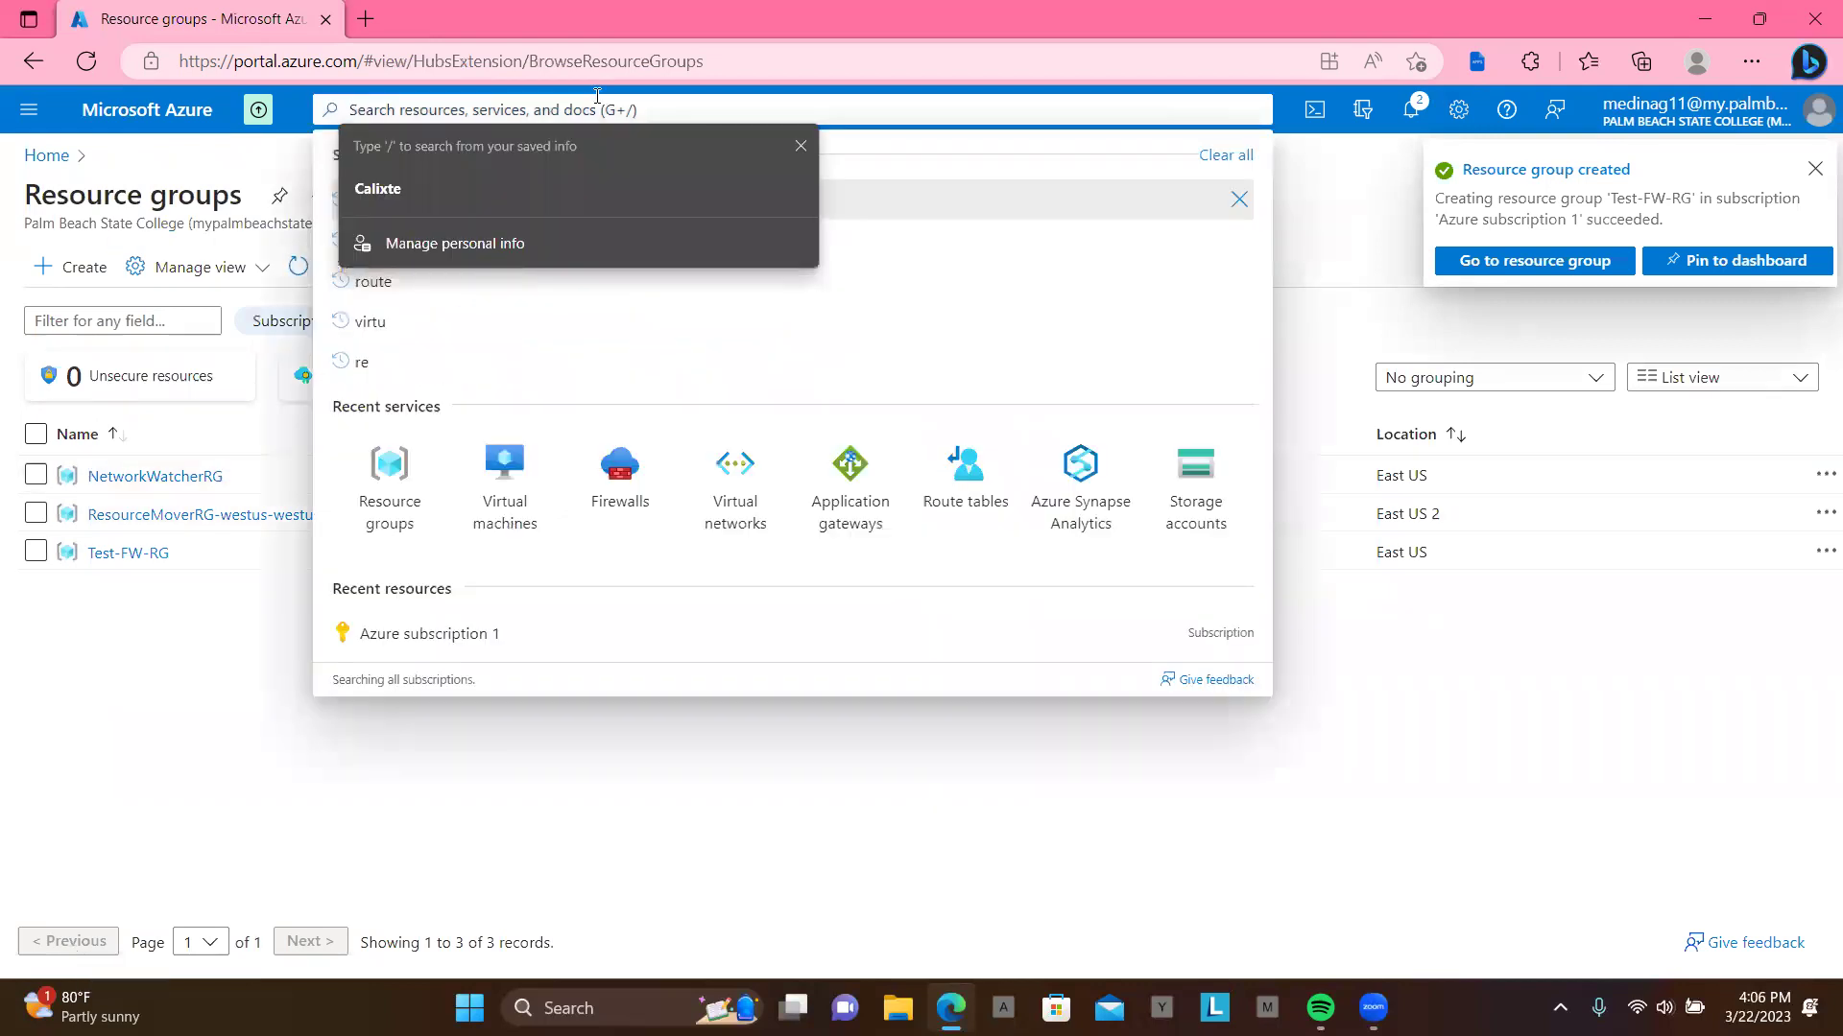
left_click(737, 498)
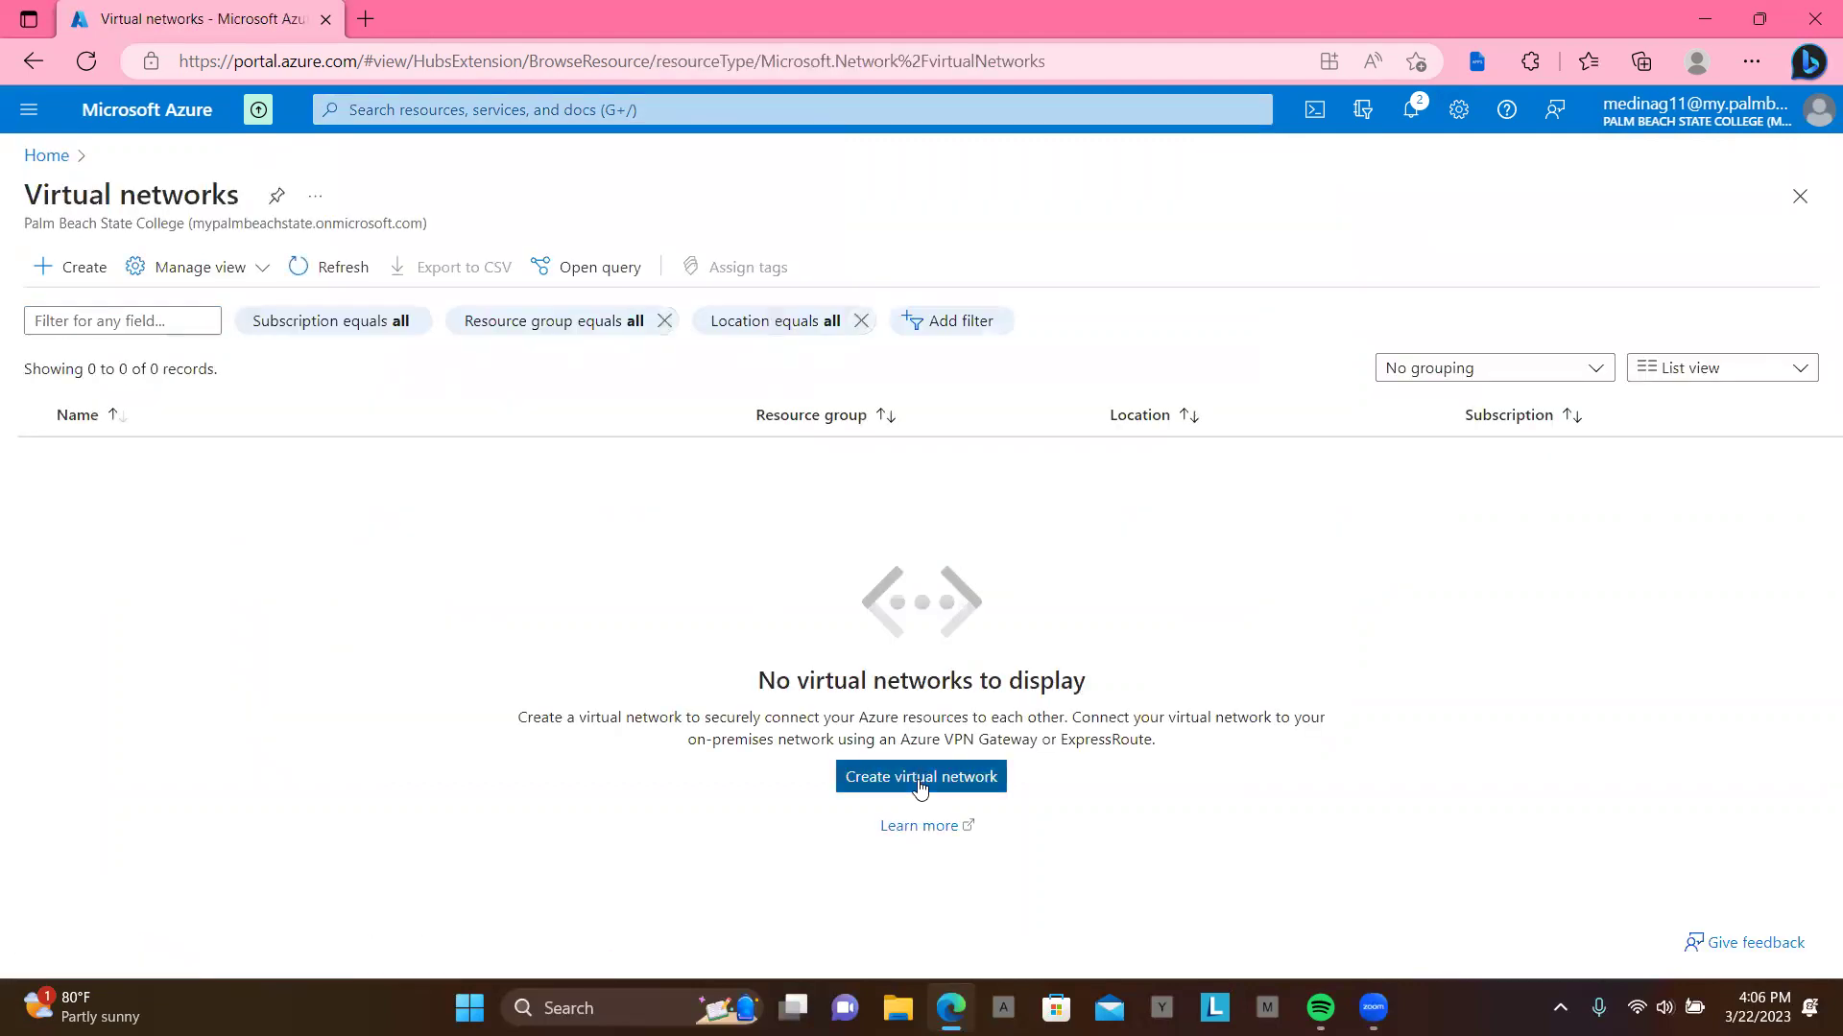
left_click(920, 777)
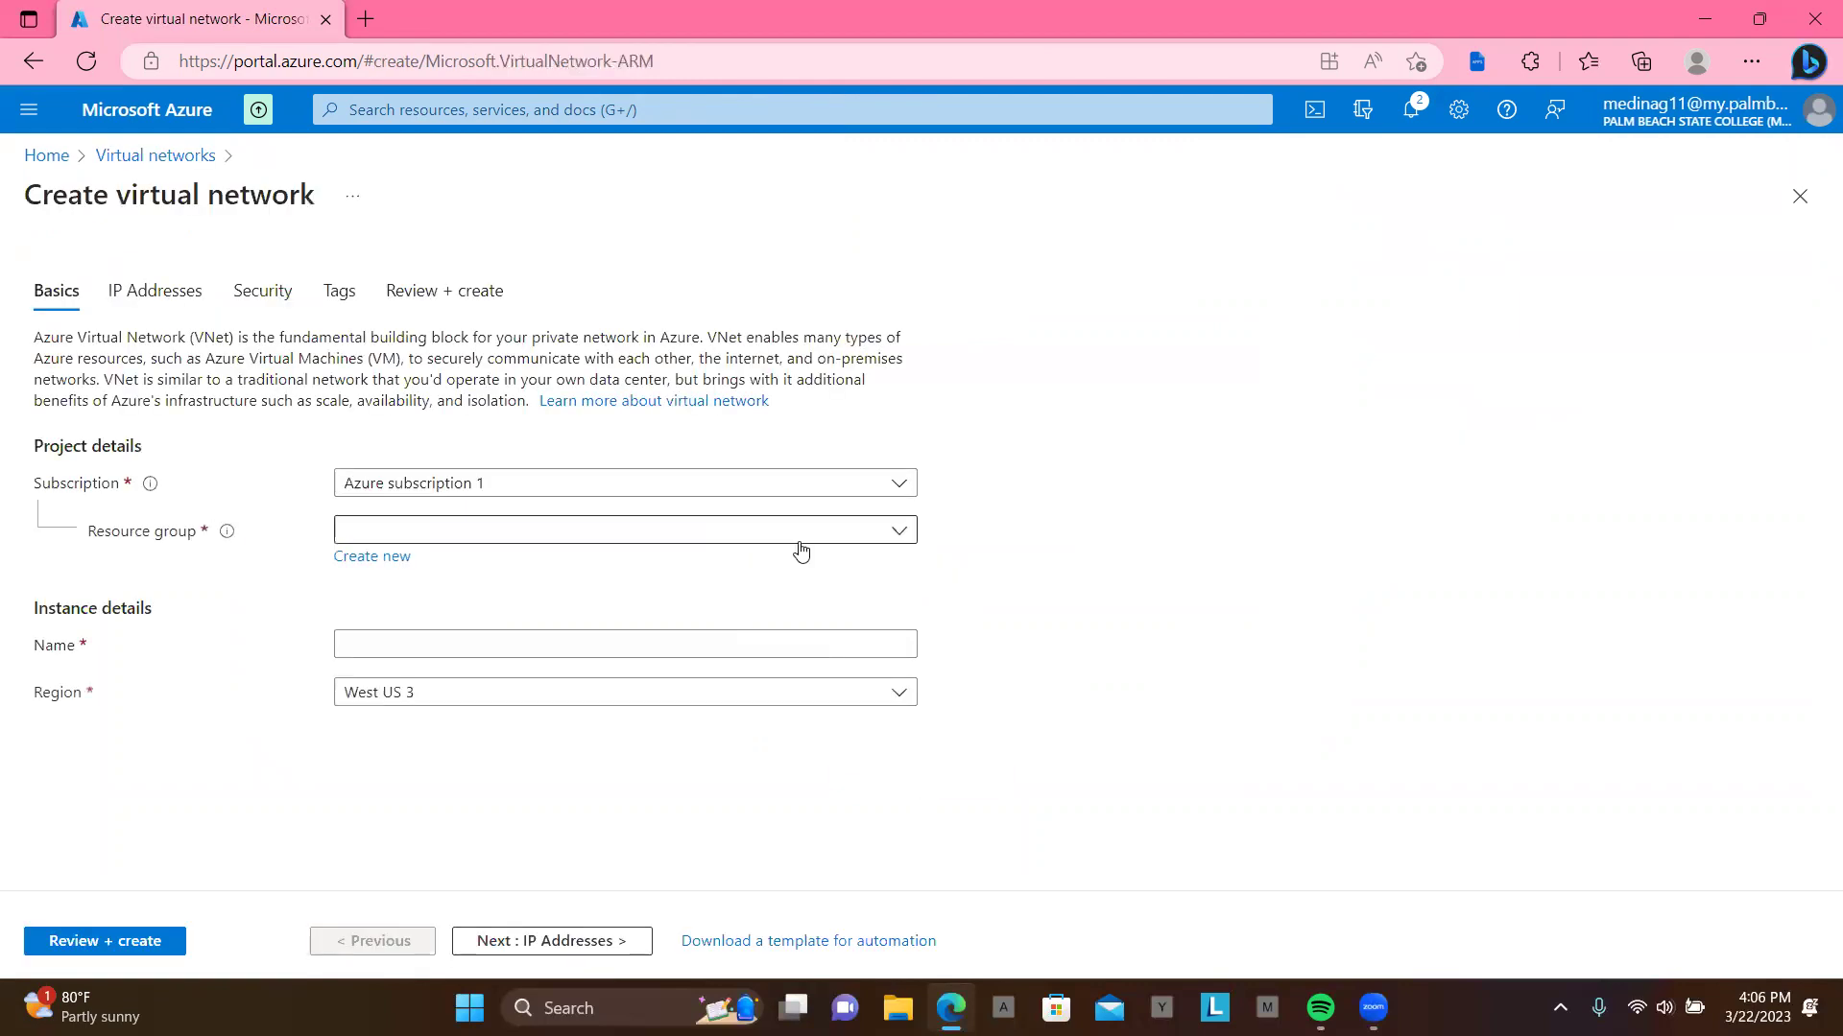
left_click(803, 533)
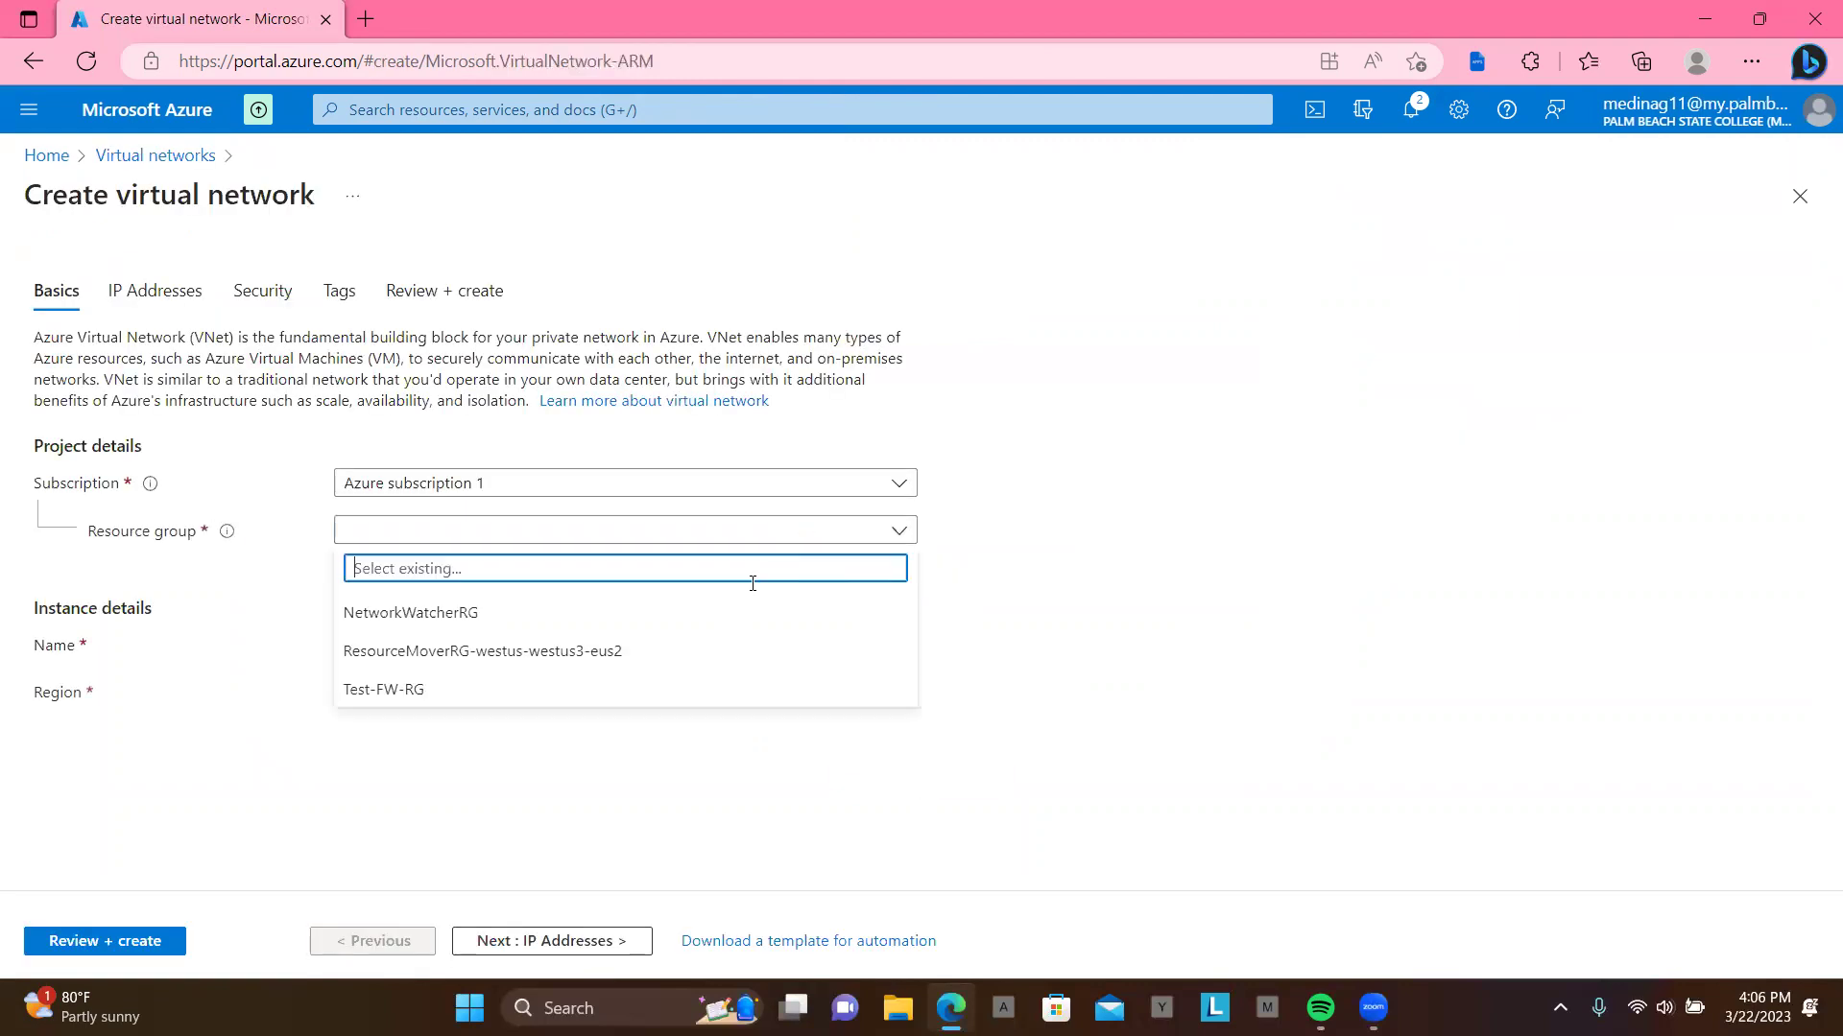
left_click(683, 687)
left_click(589, 659)
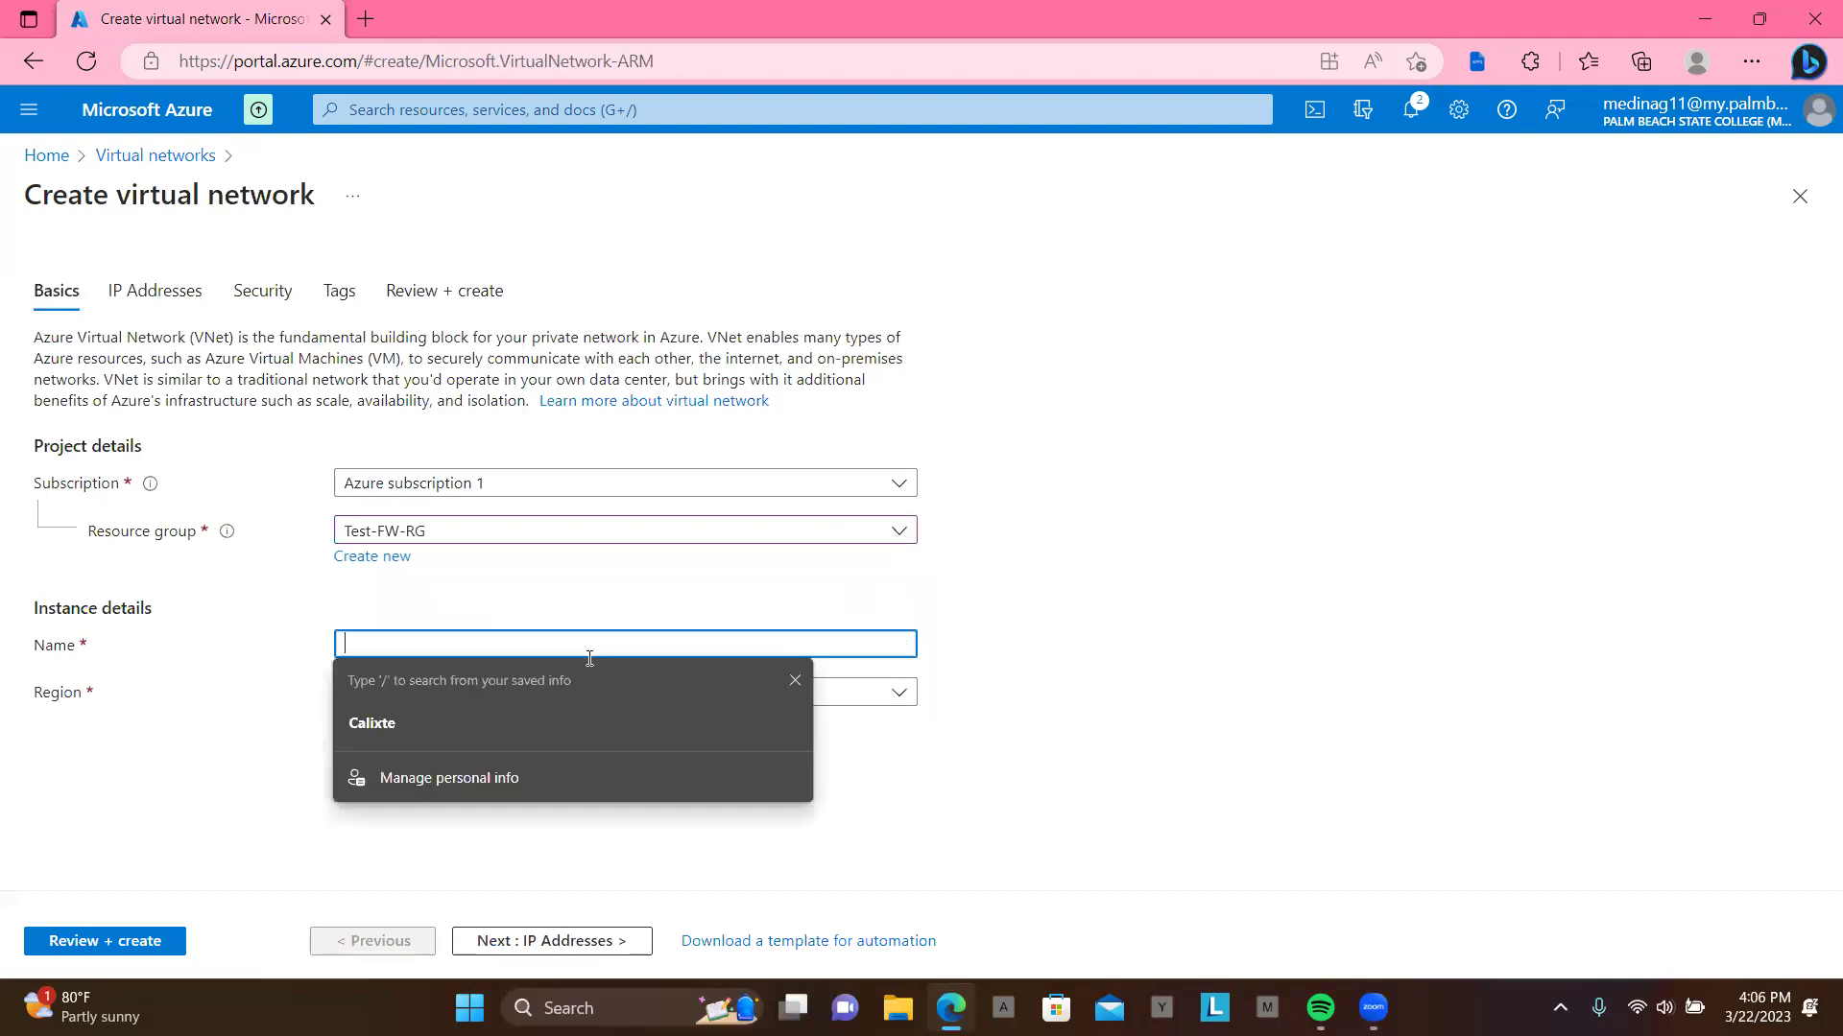
left_click(796, 680)
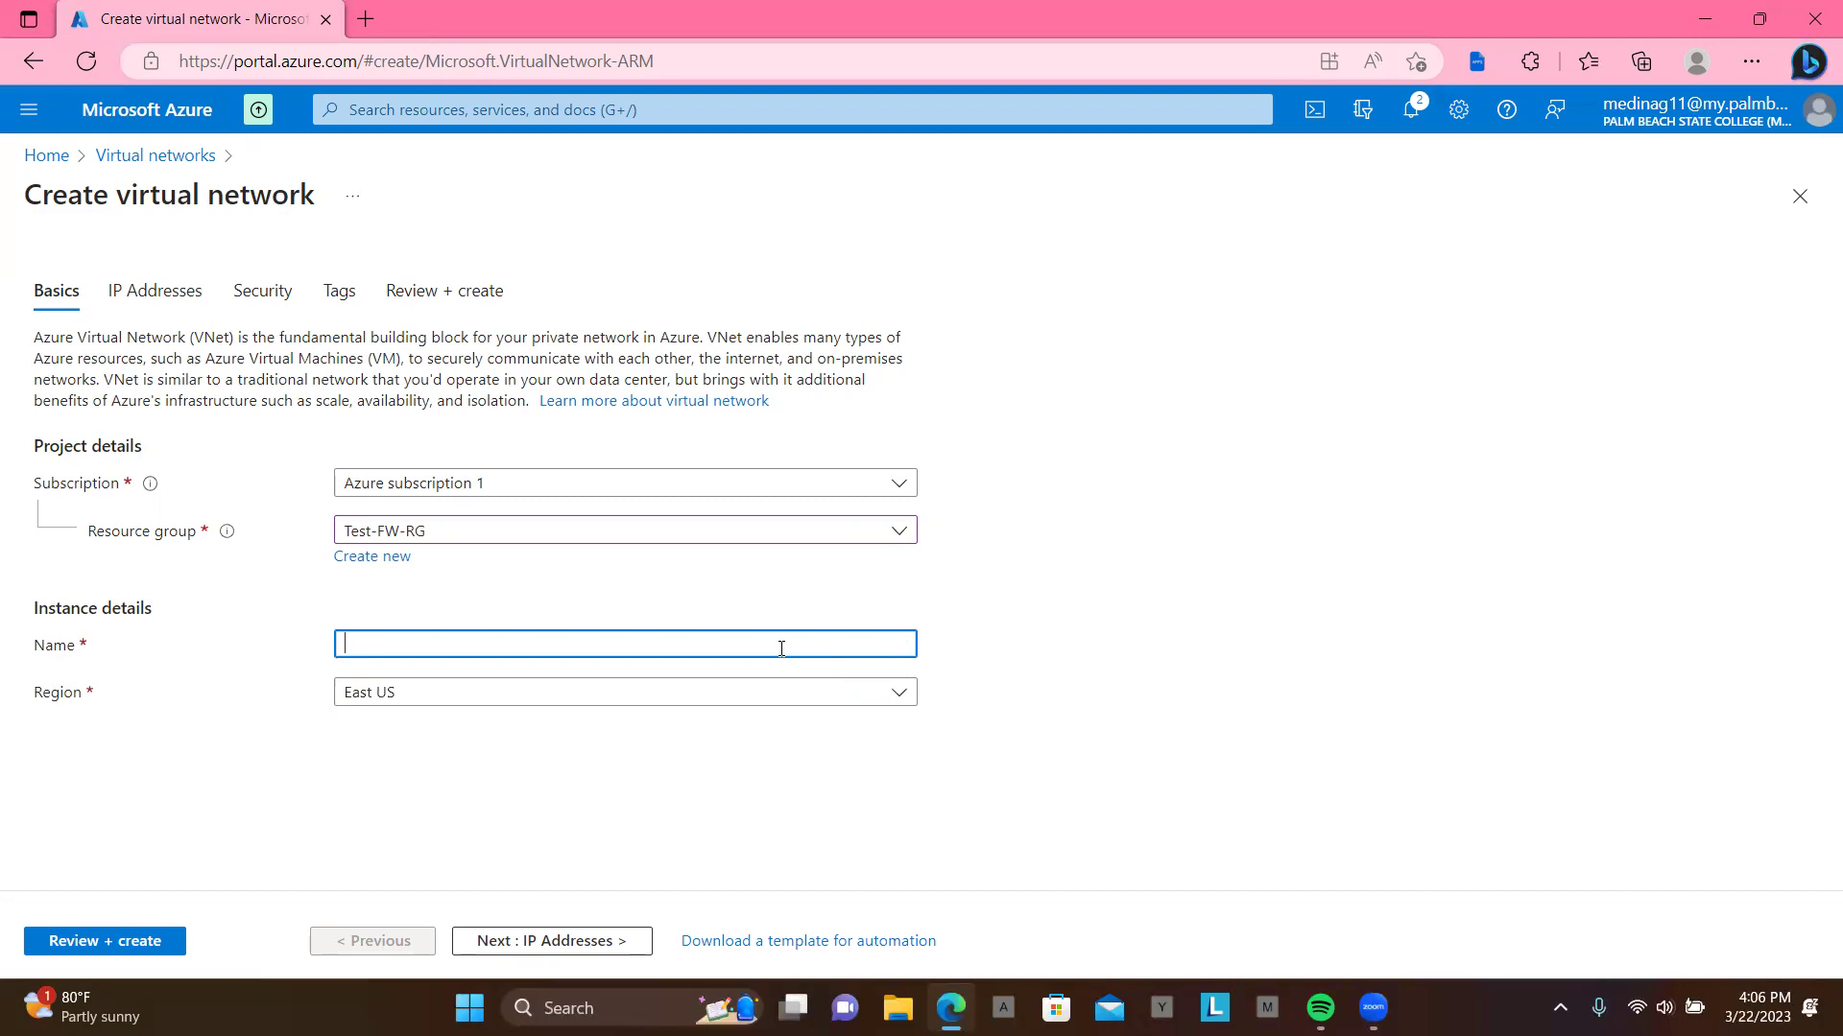
type("Test-FW-VN")
Step: Rename the default subnet to azfirewallSubnet with address range 10.0.1.0/26 and save it
left_click(525, 943)
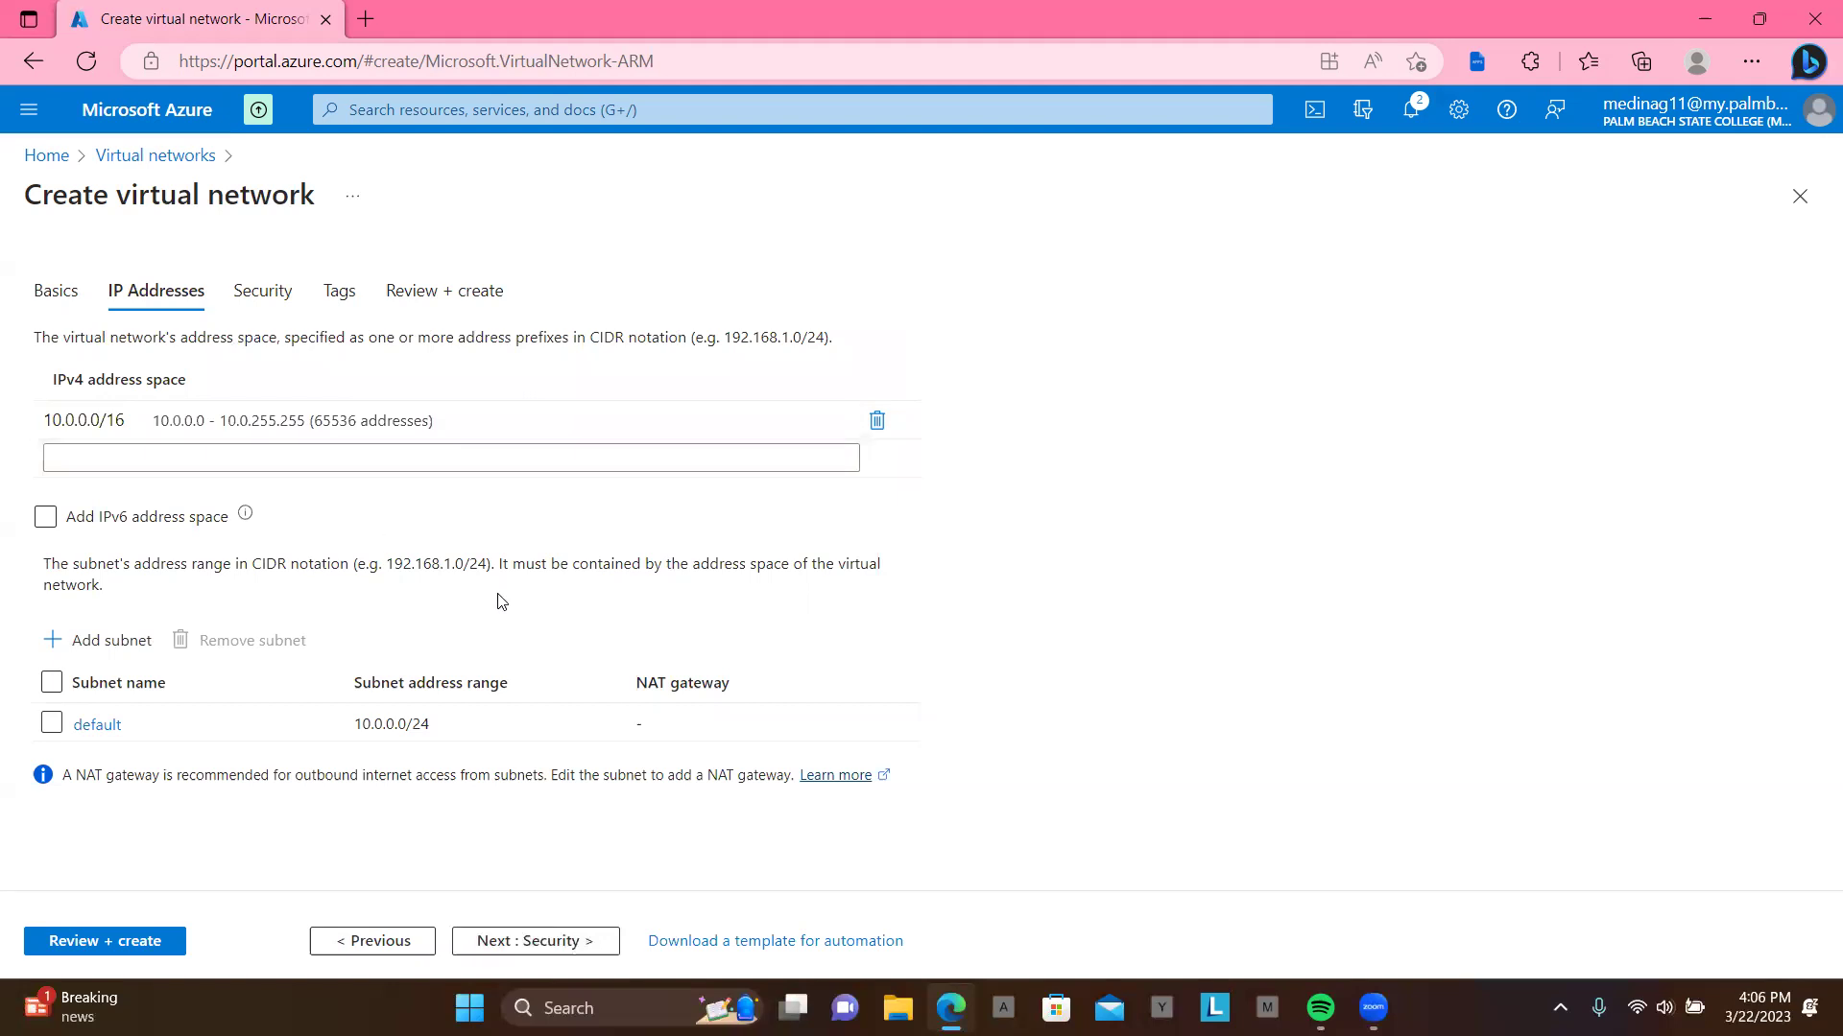
left_click(100, 726)
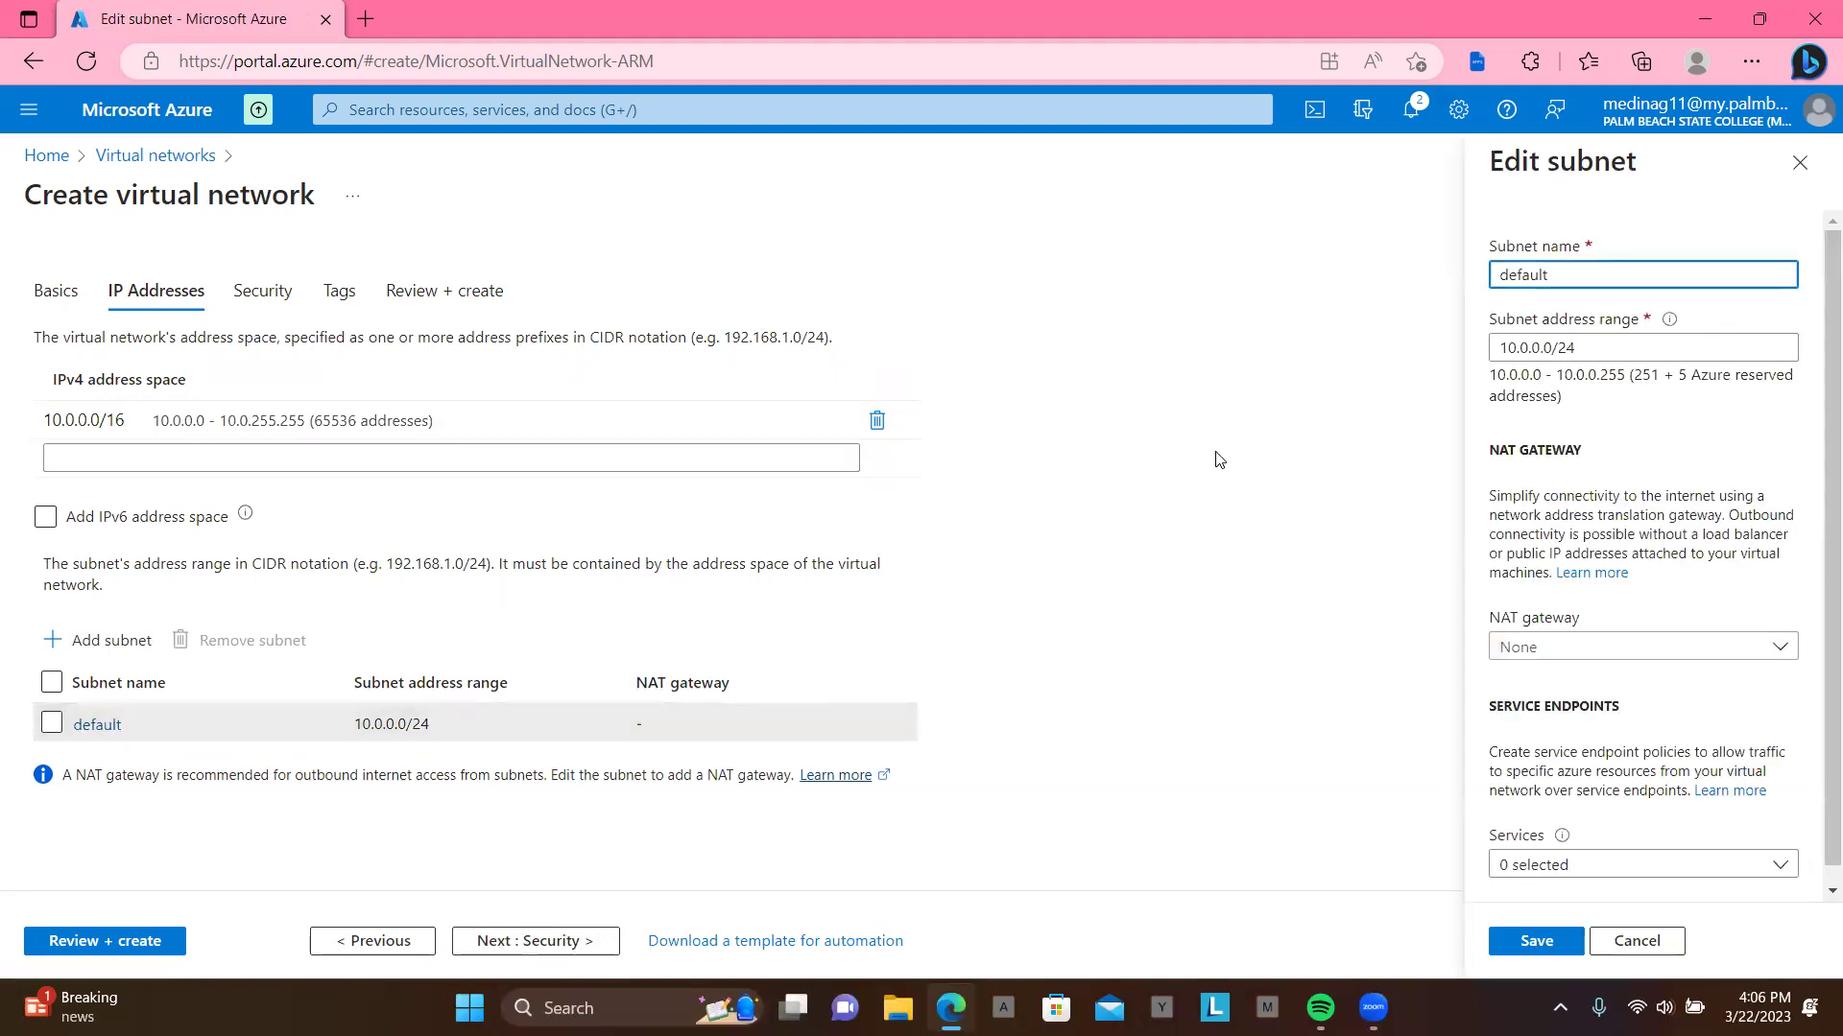
key("BackSpace")
key("BackSpace")
key("BackSpace")
key("BackSpace")
key("BackSpace")
key("BackSpace")
key("BackSpace")
type("azfirewallSubnet")
left_click(1540, 351)
key("BackSpace")
type("1")
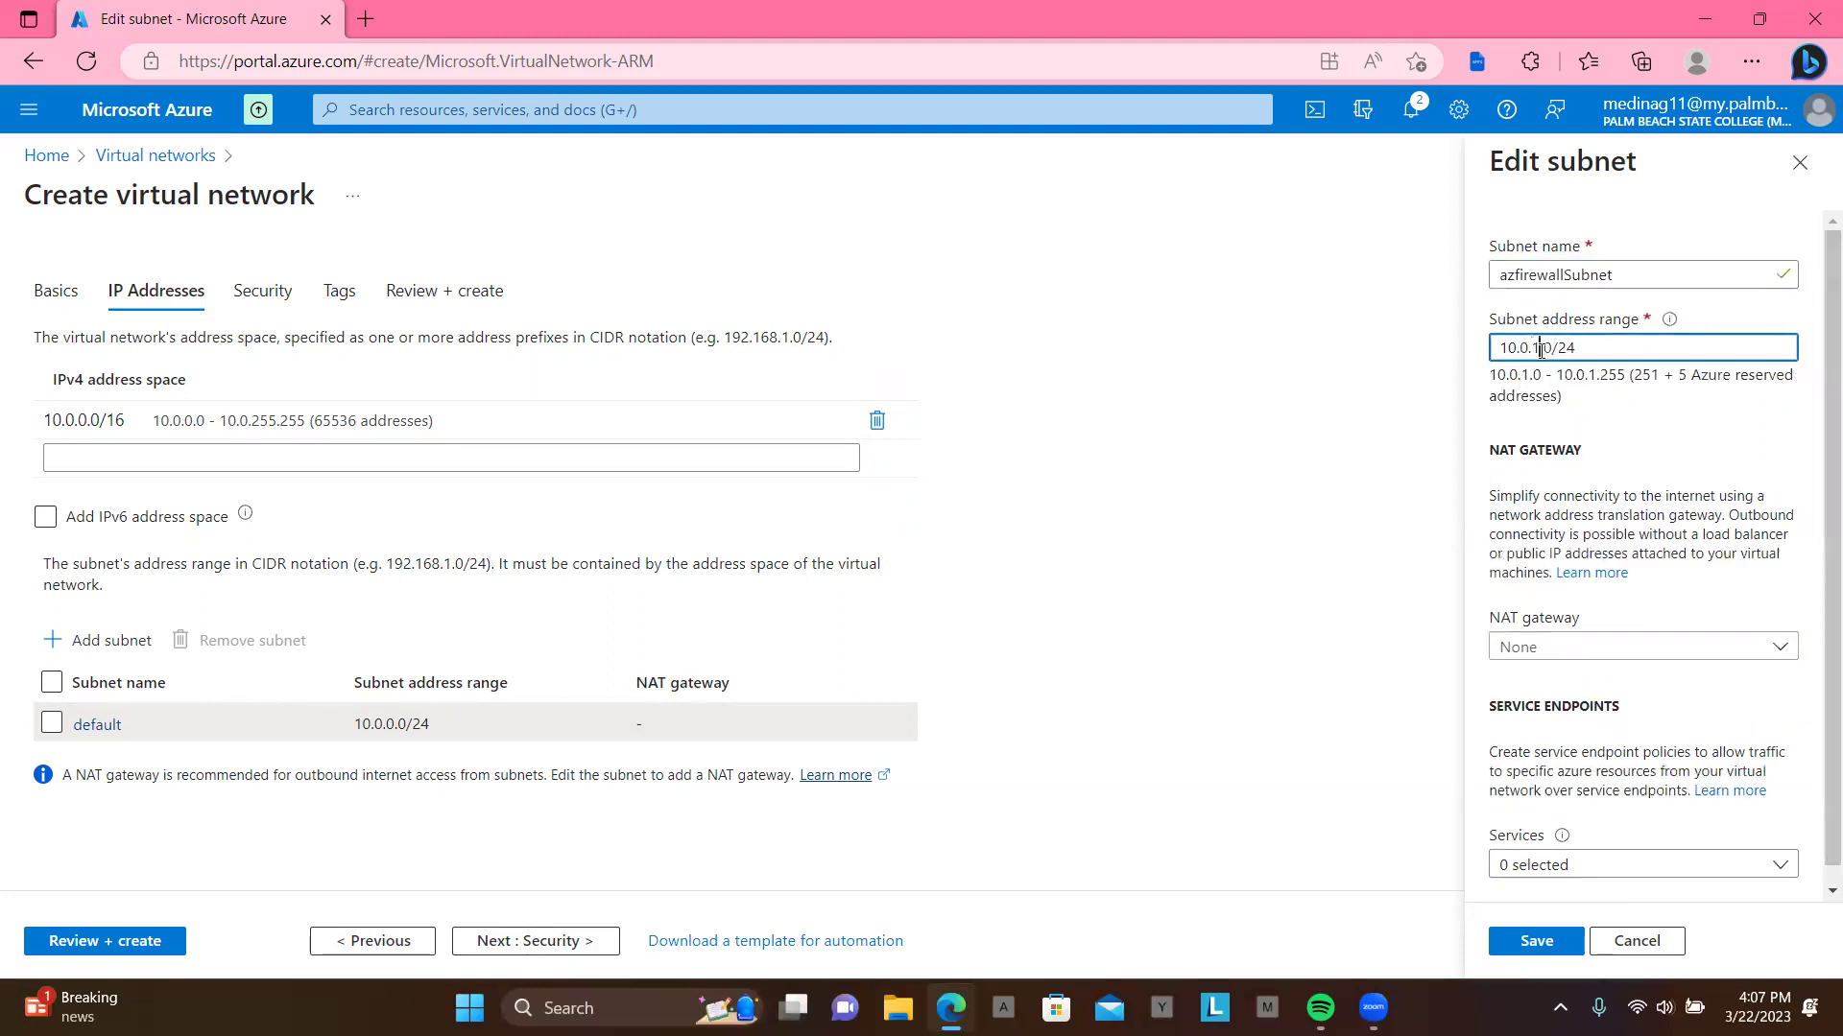
key("BackSpace")
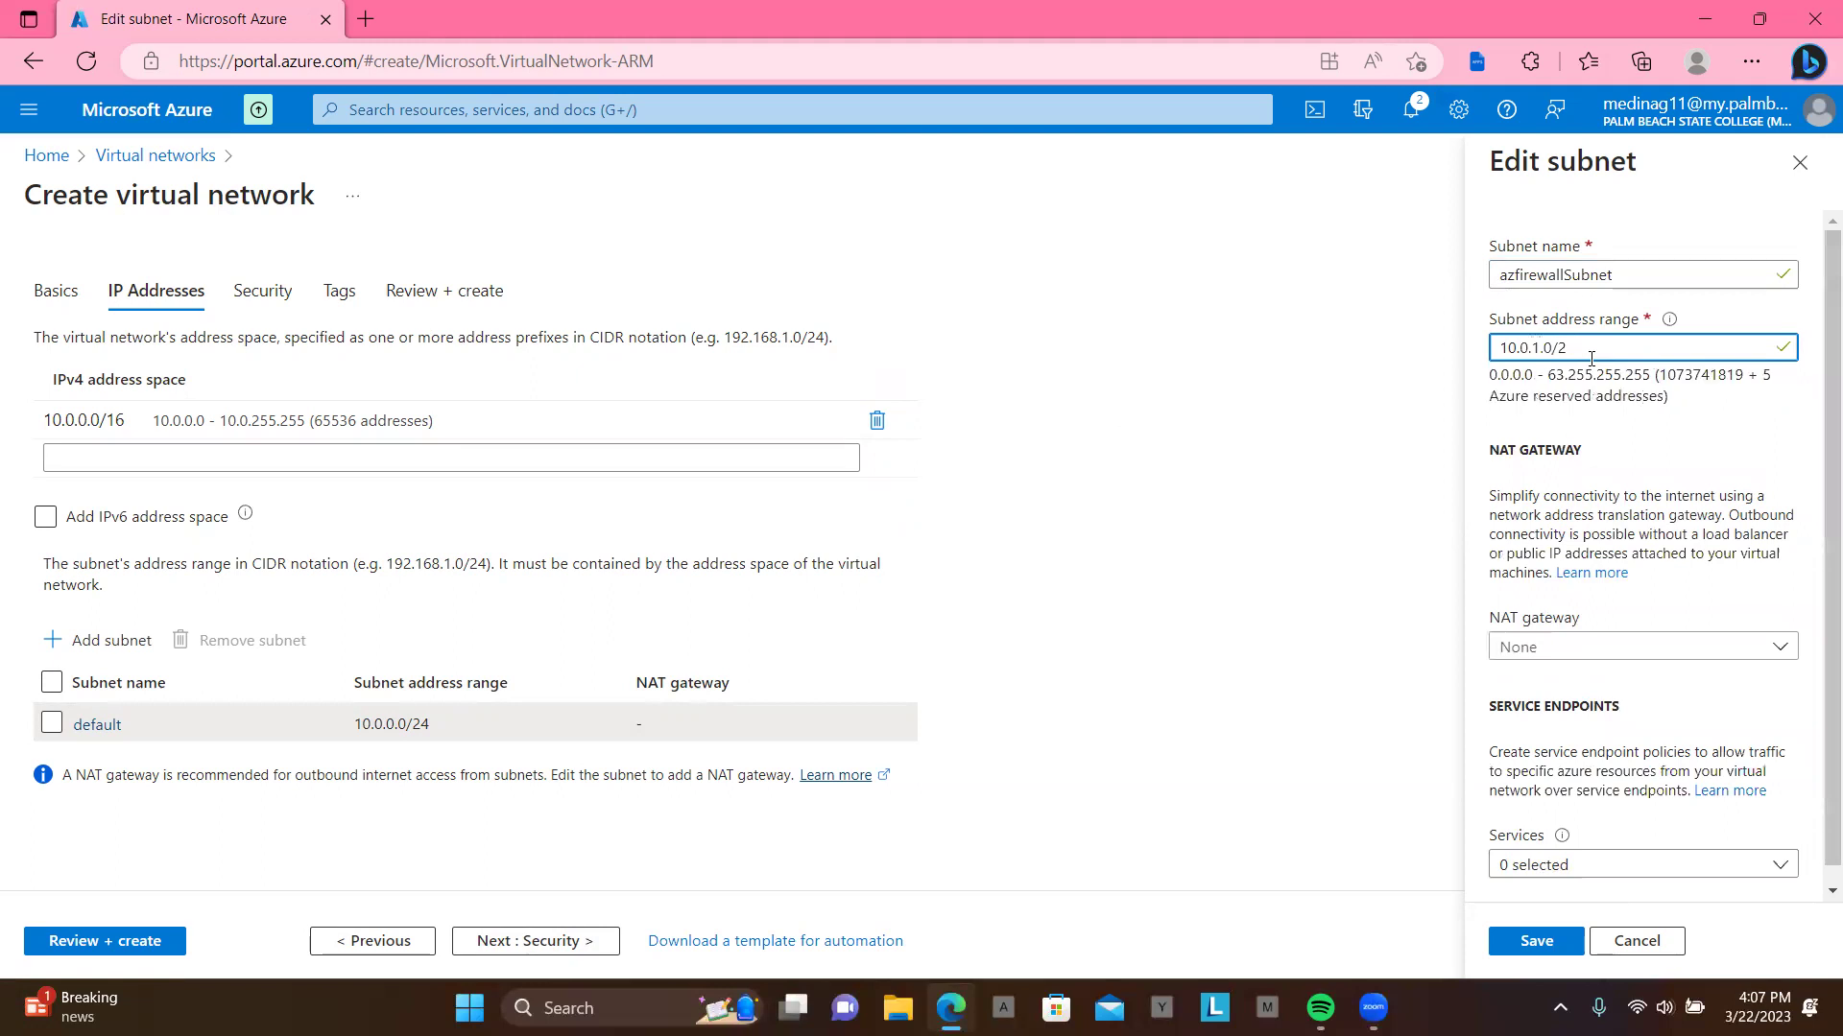
type("6")
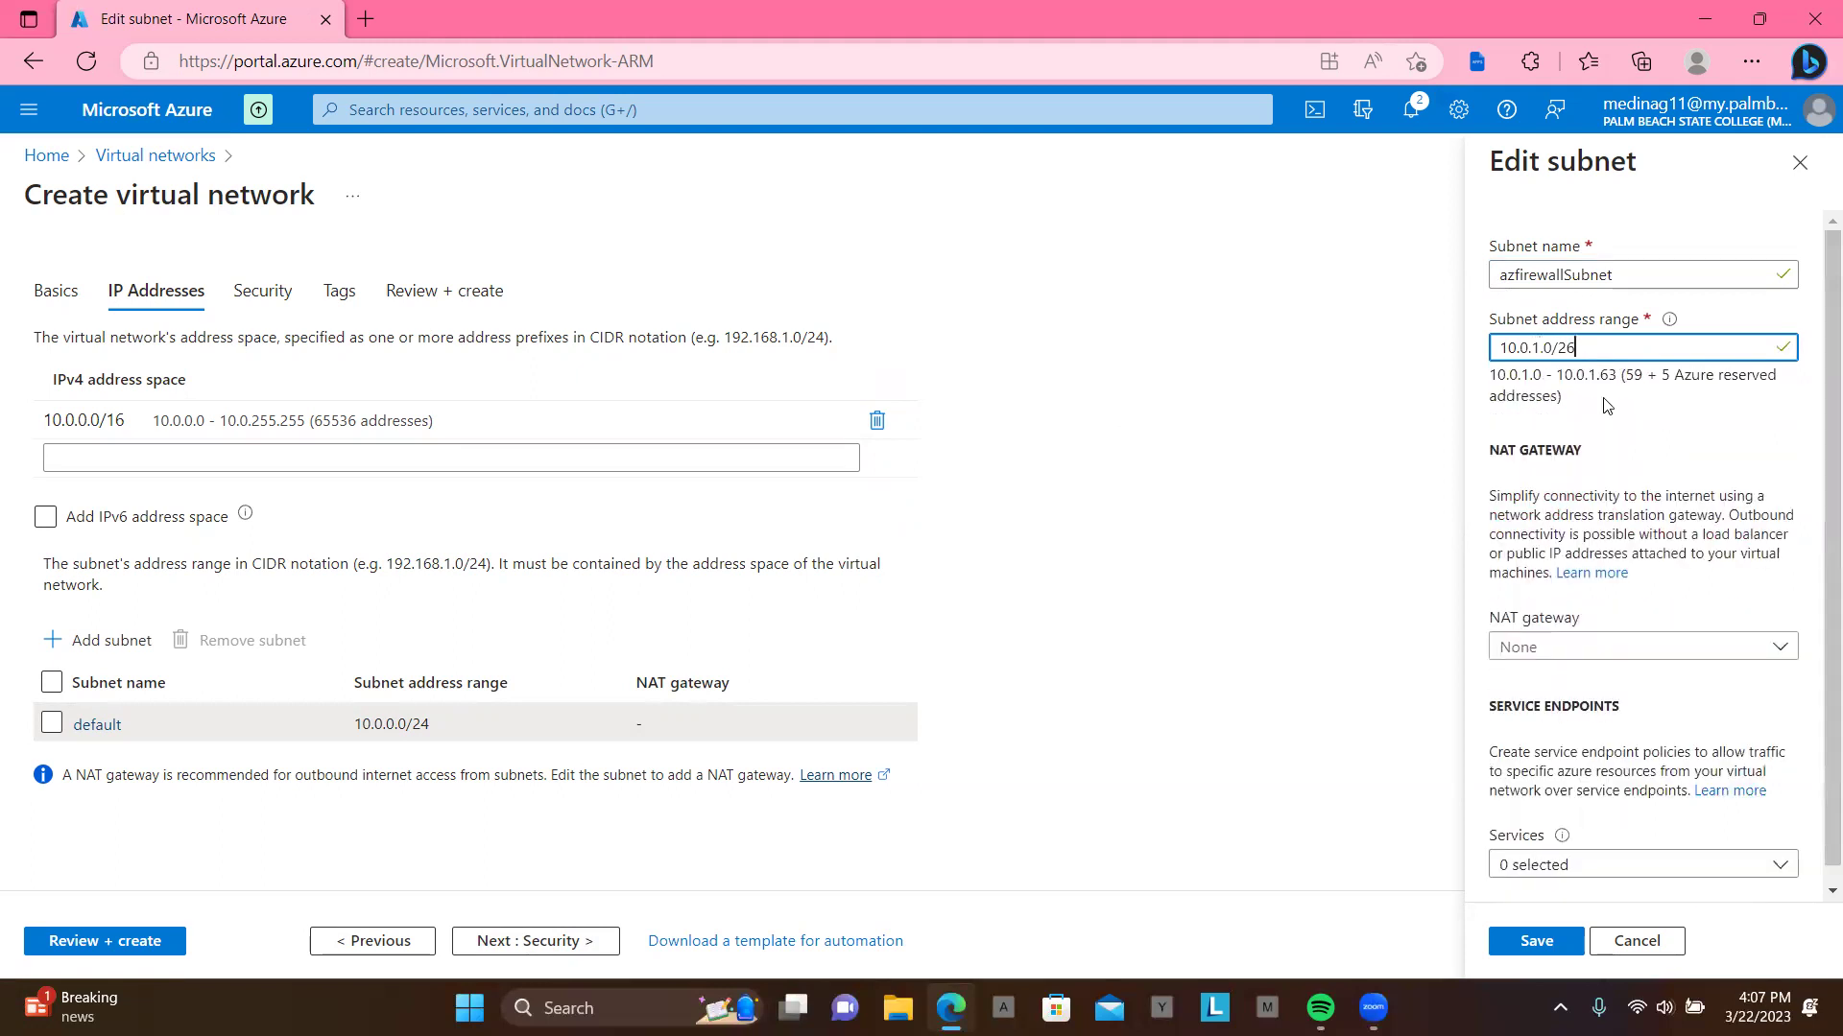
left_click(1536, 940)
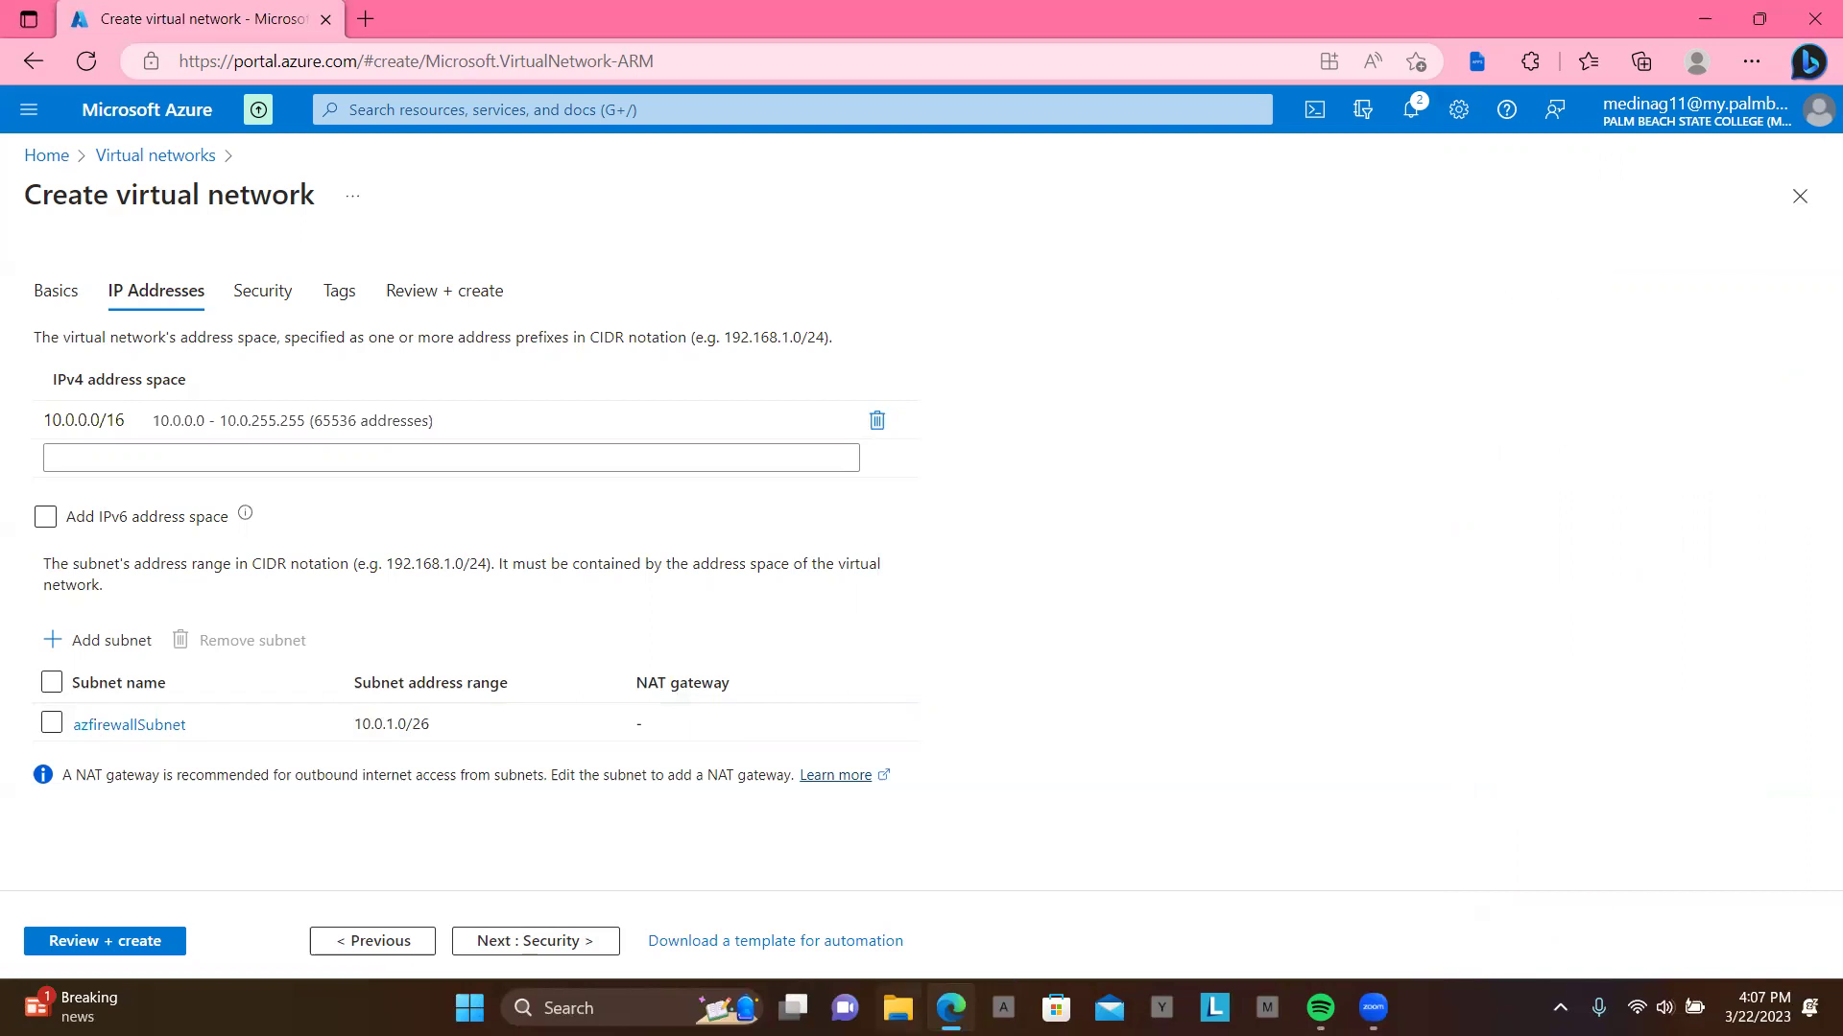
Step: Add a subnet named Workload-SN with address range 10.0.2.0/24
left_click(157, 649)
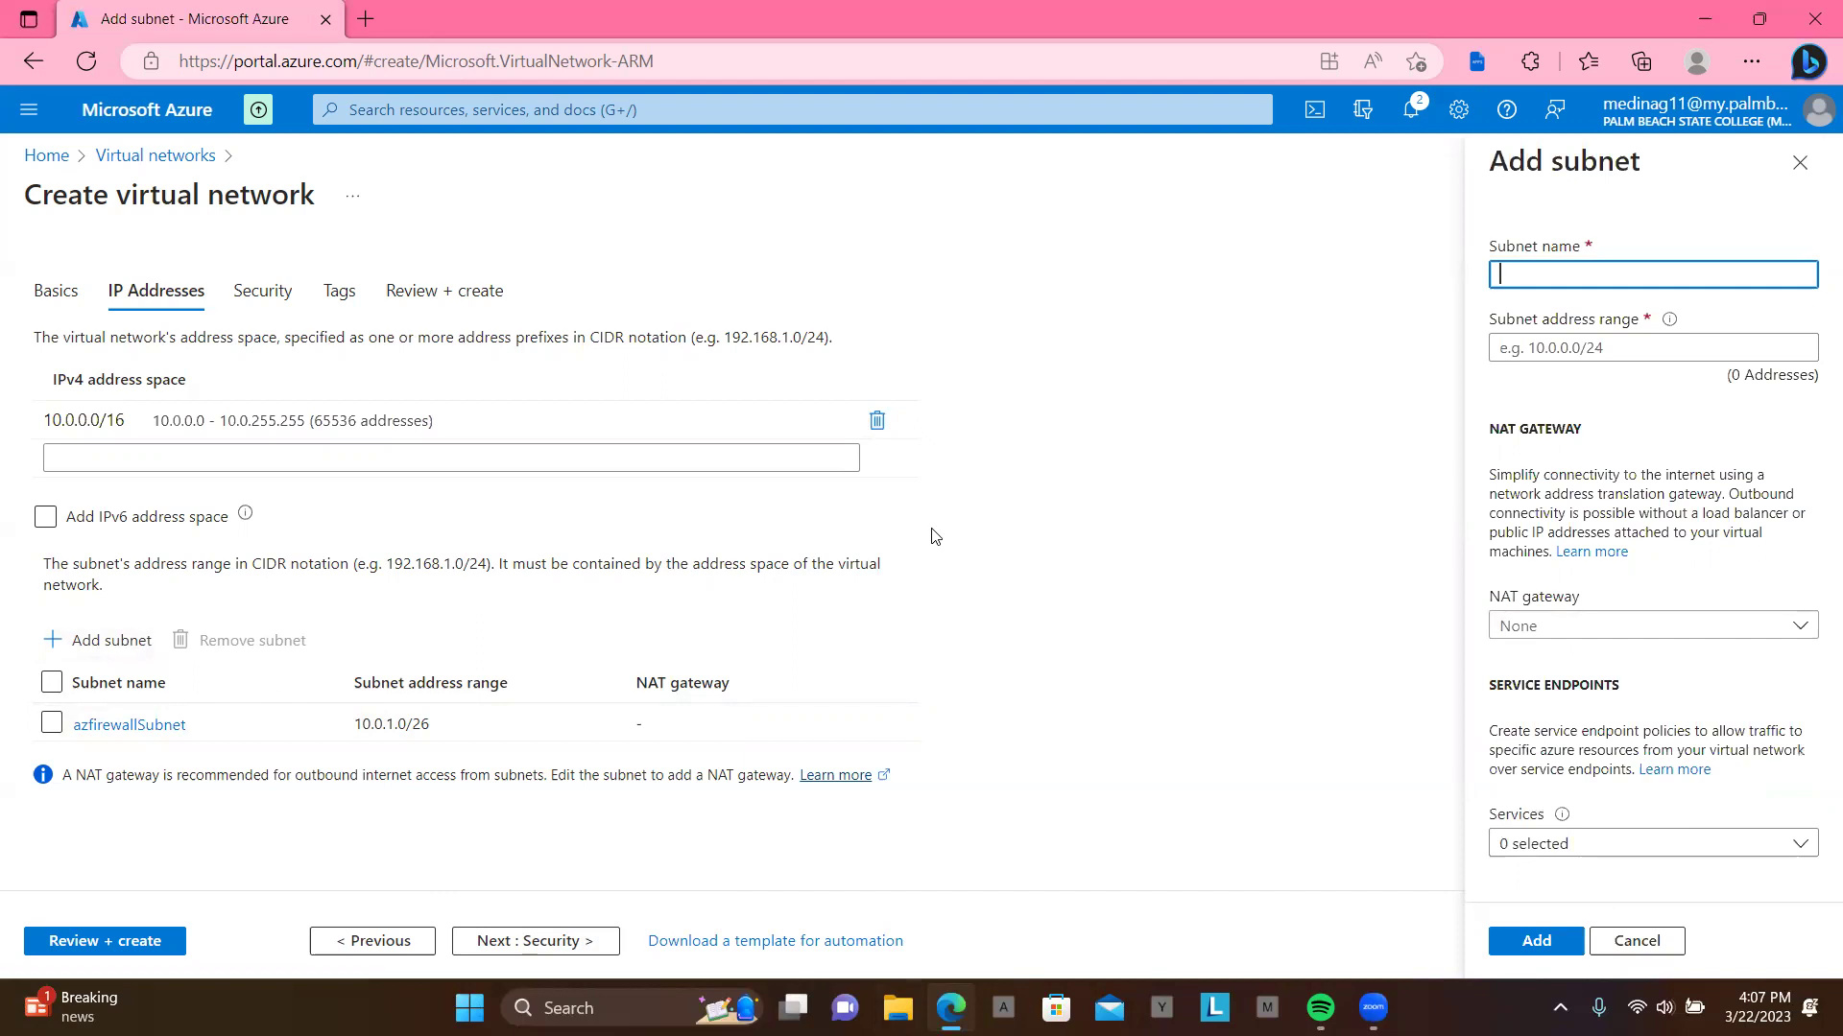
type("Workload-")
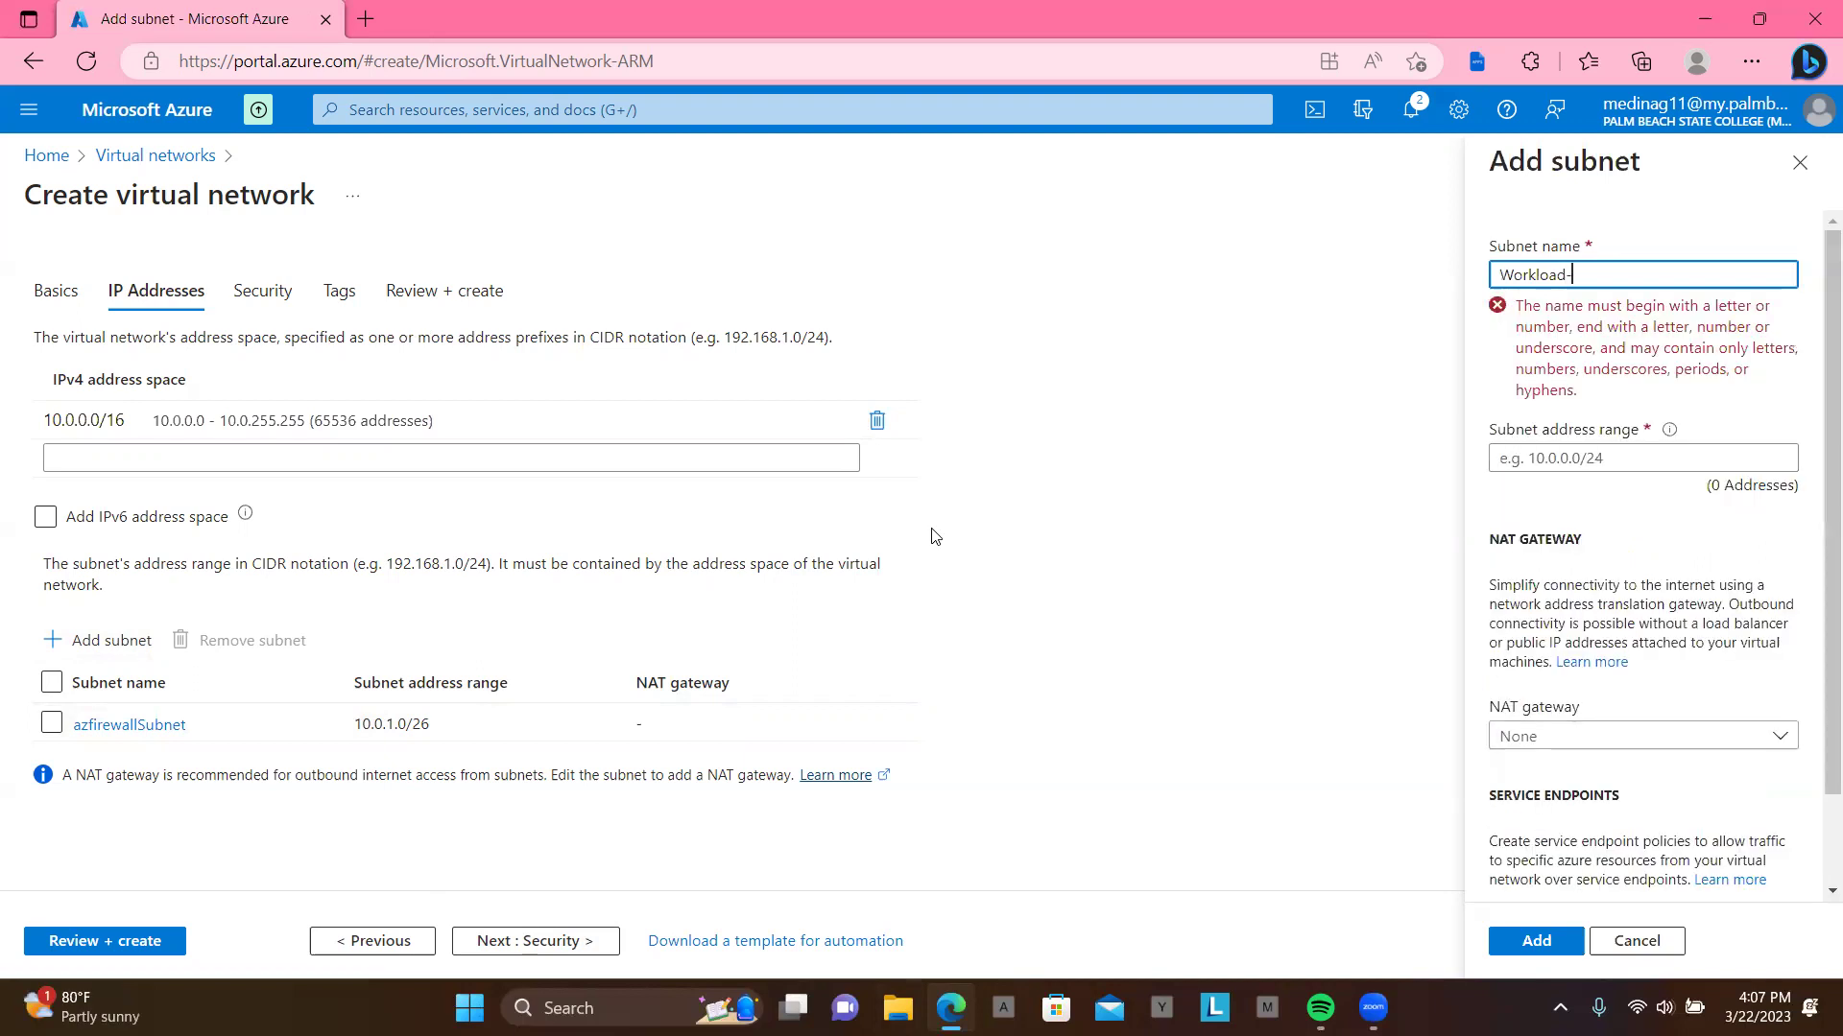
type("SN")
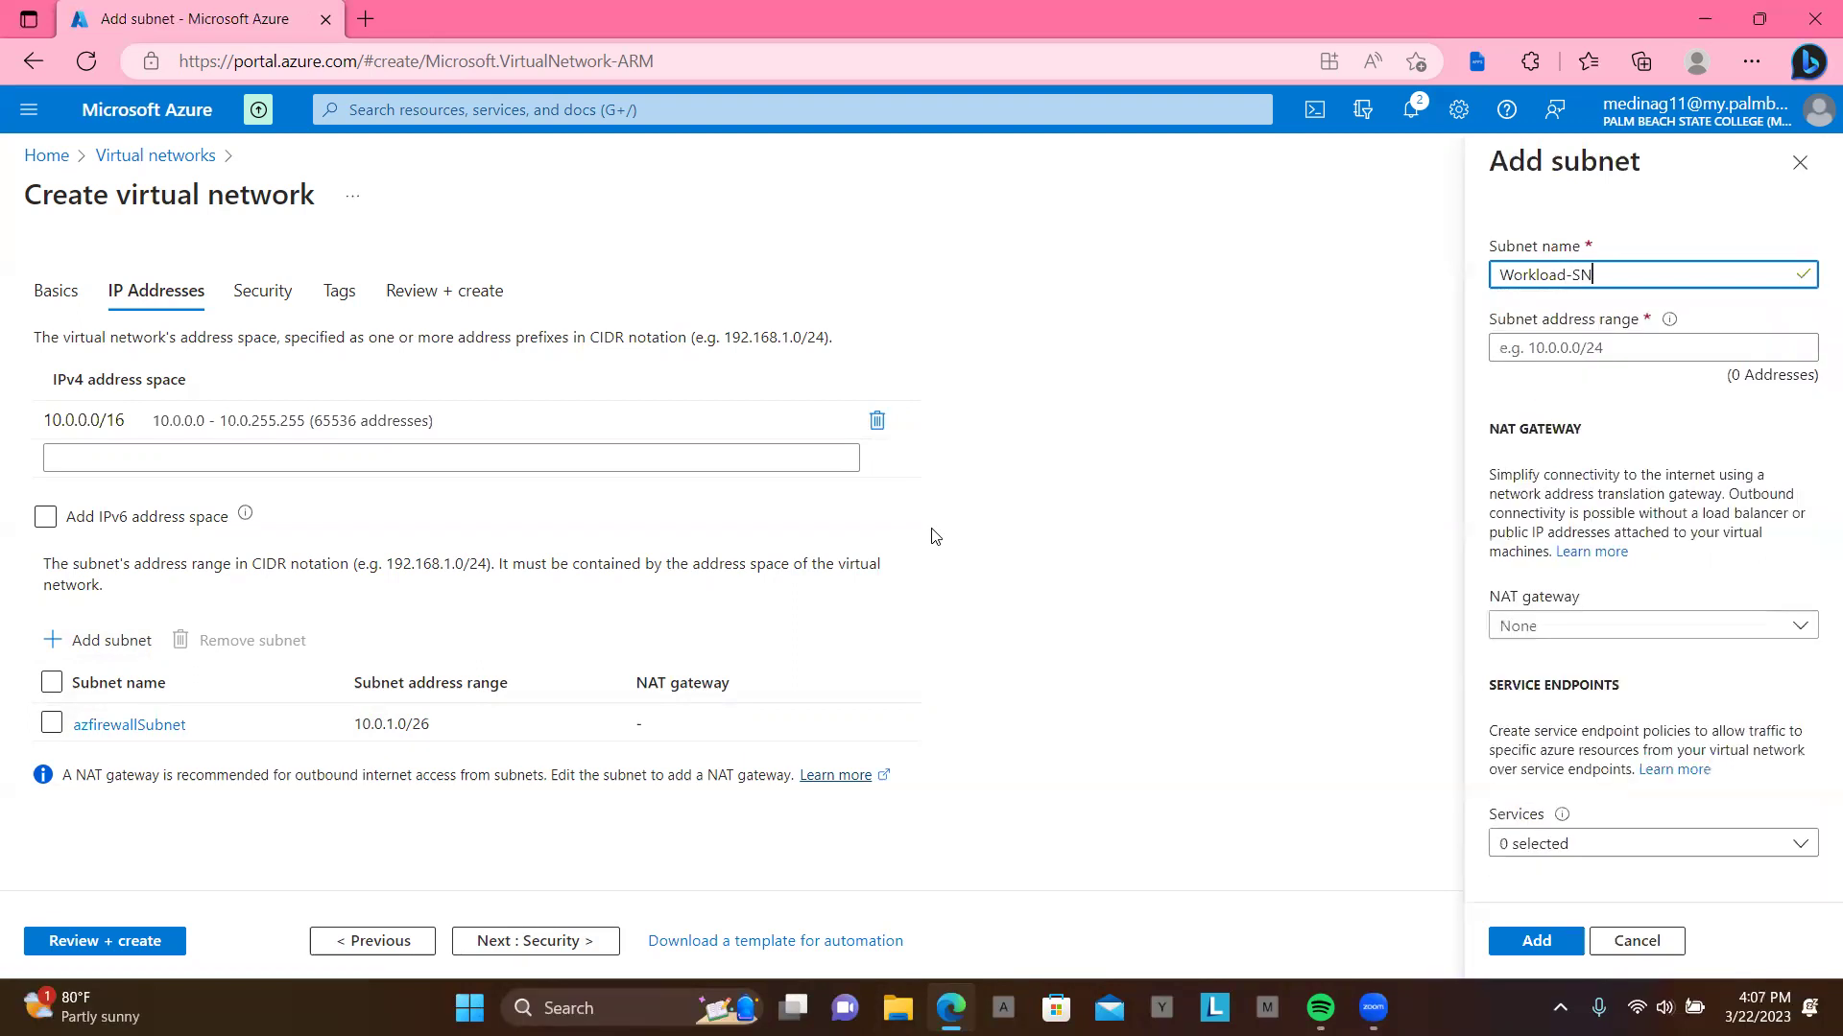
left_click(1533, 351)
type("10")
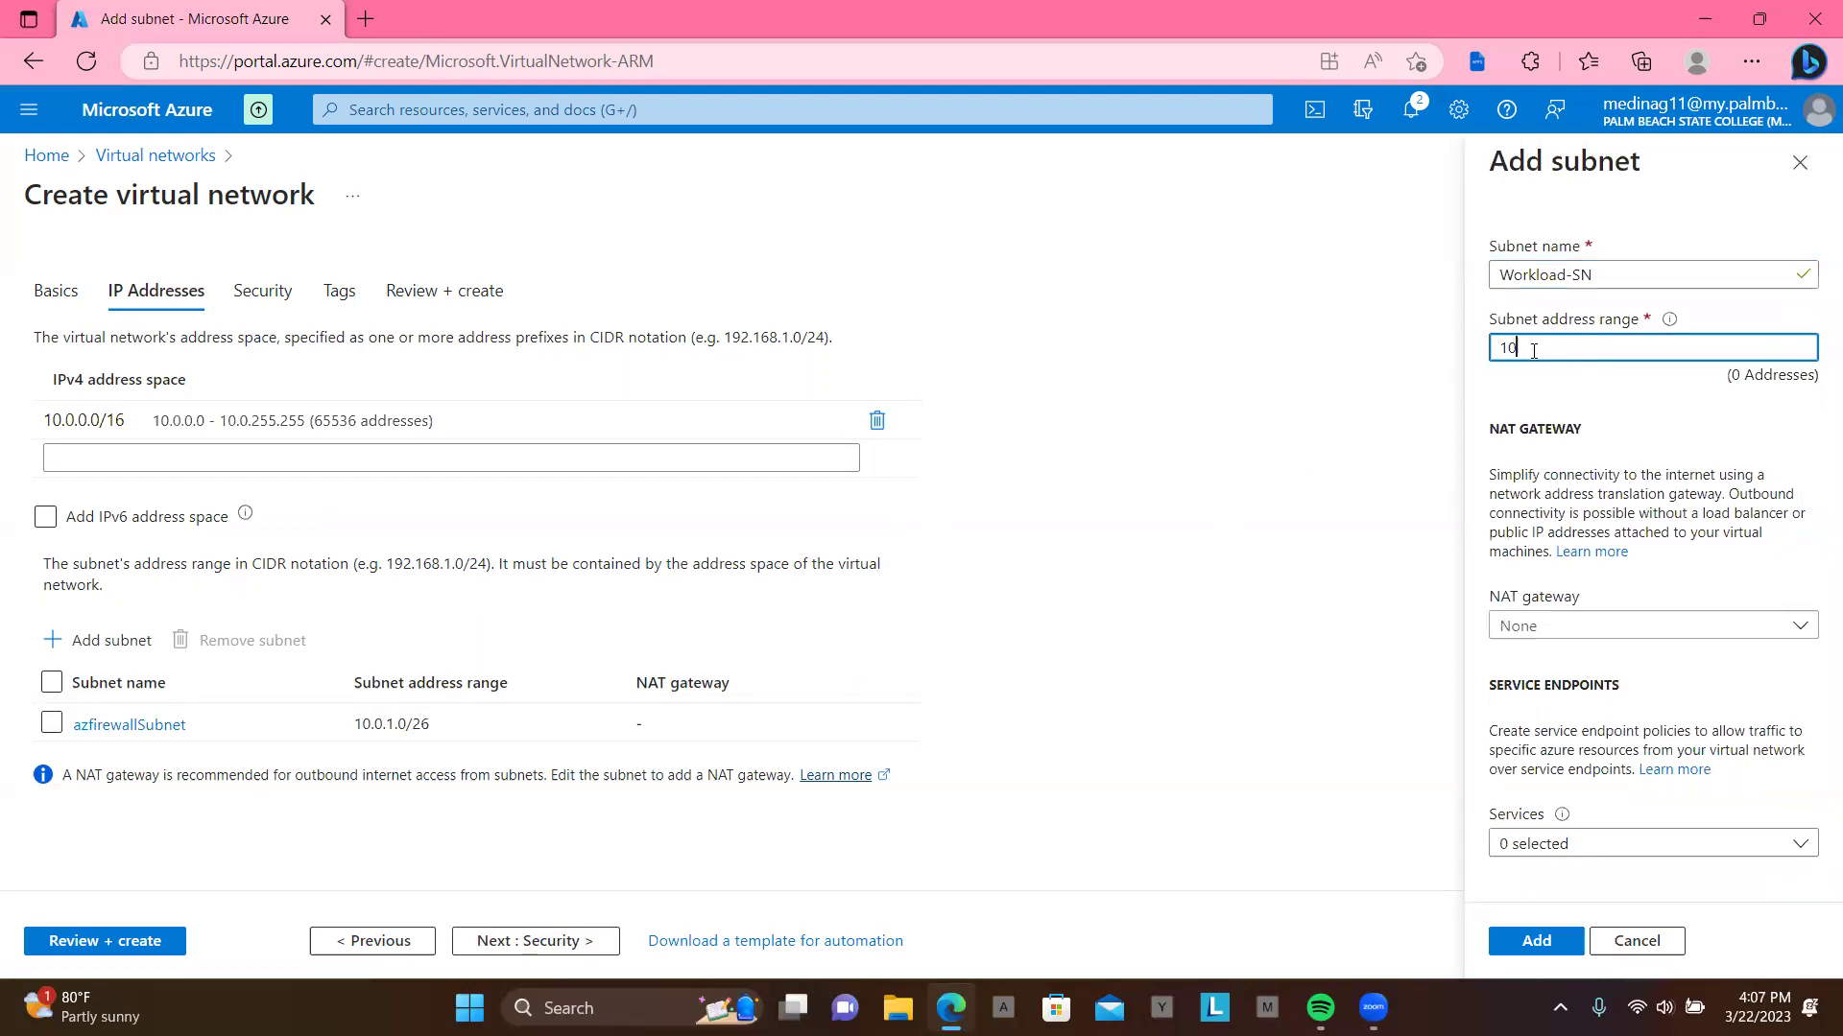
type(".0.2")
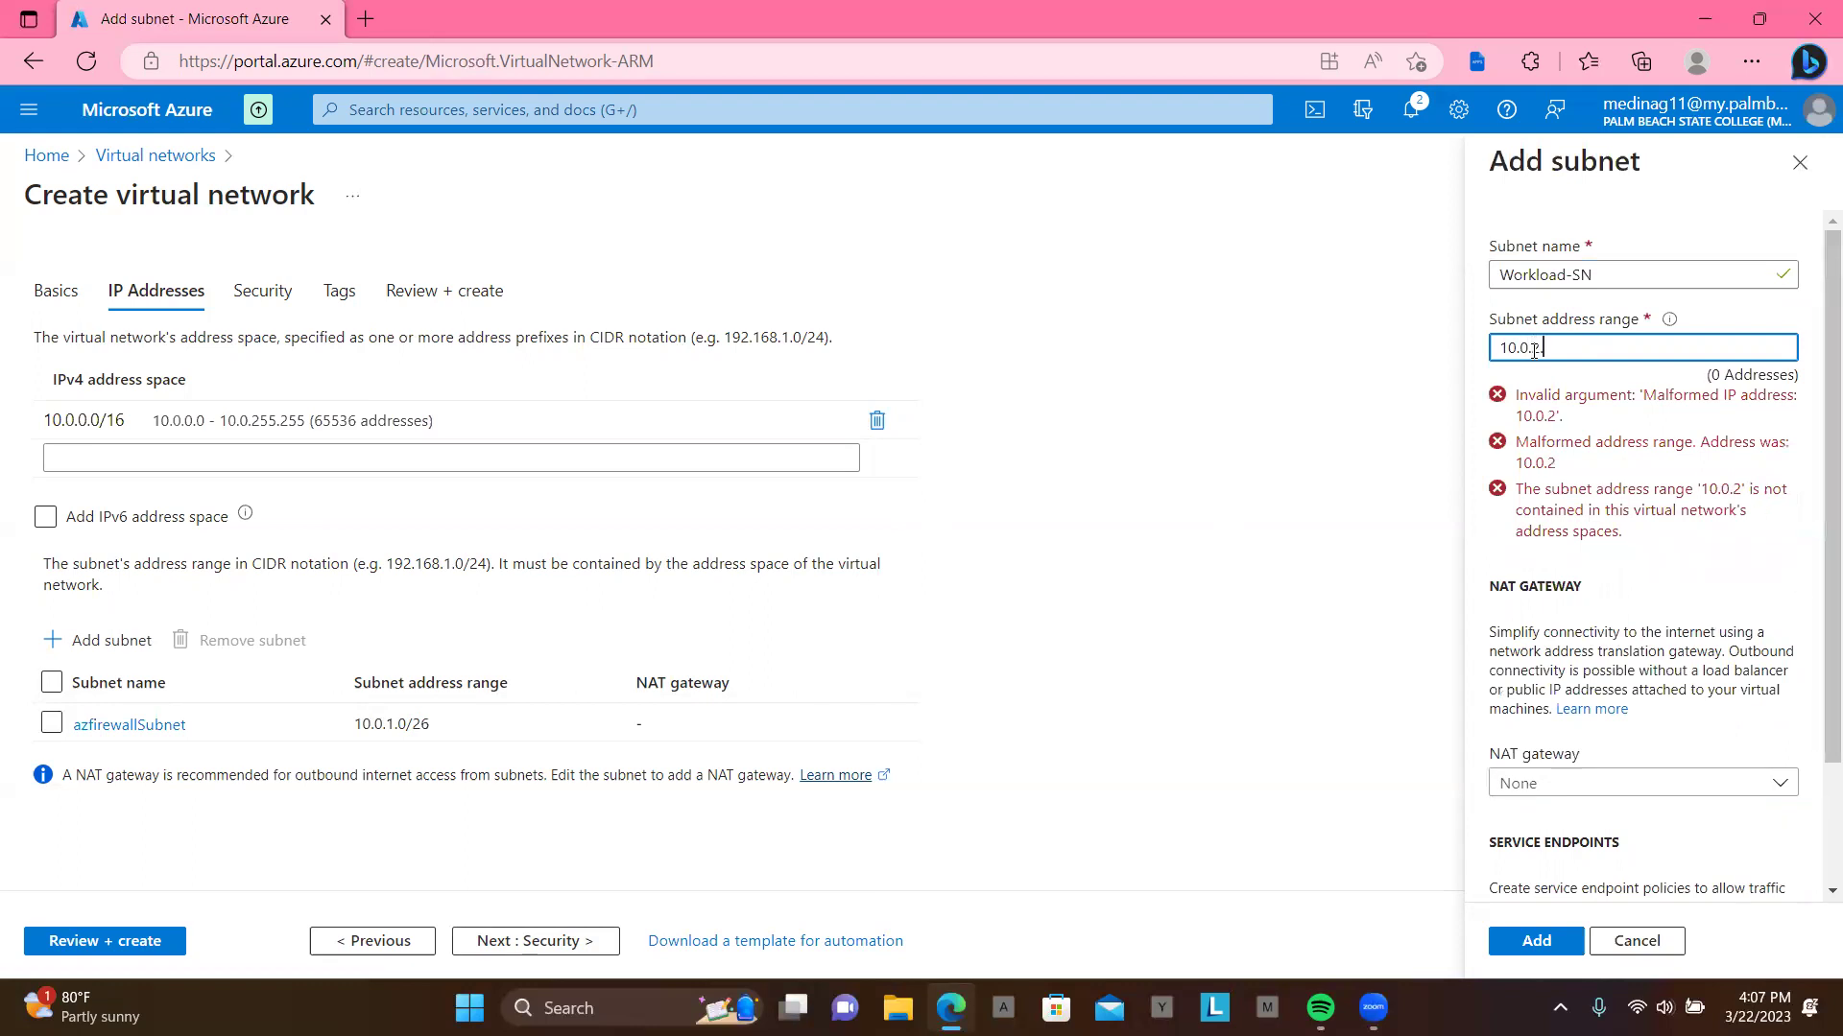
type(".0/24")
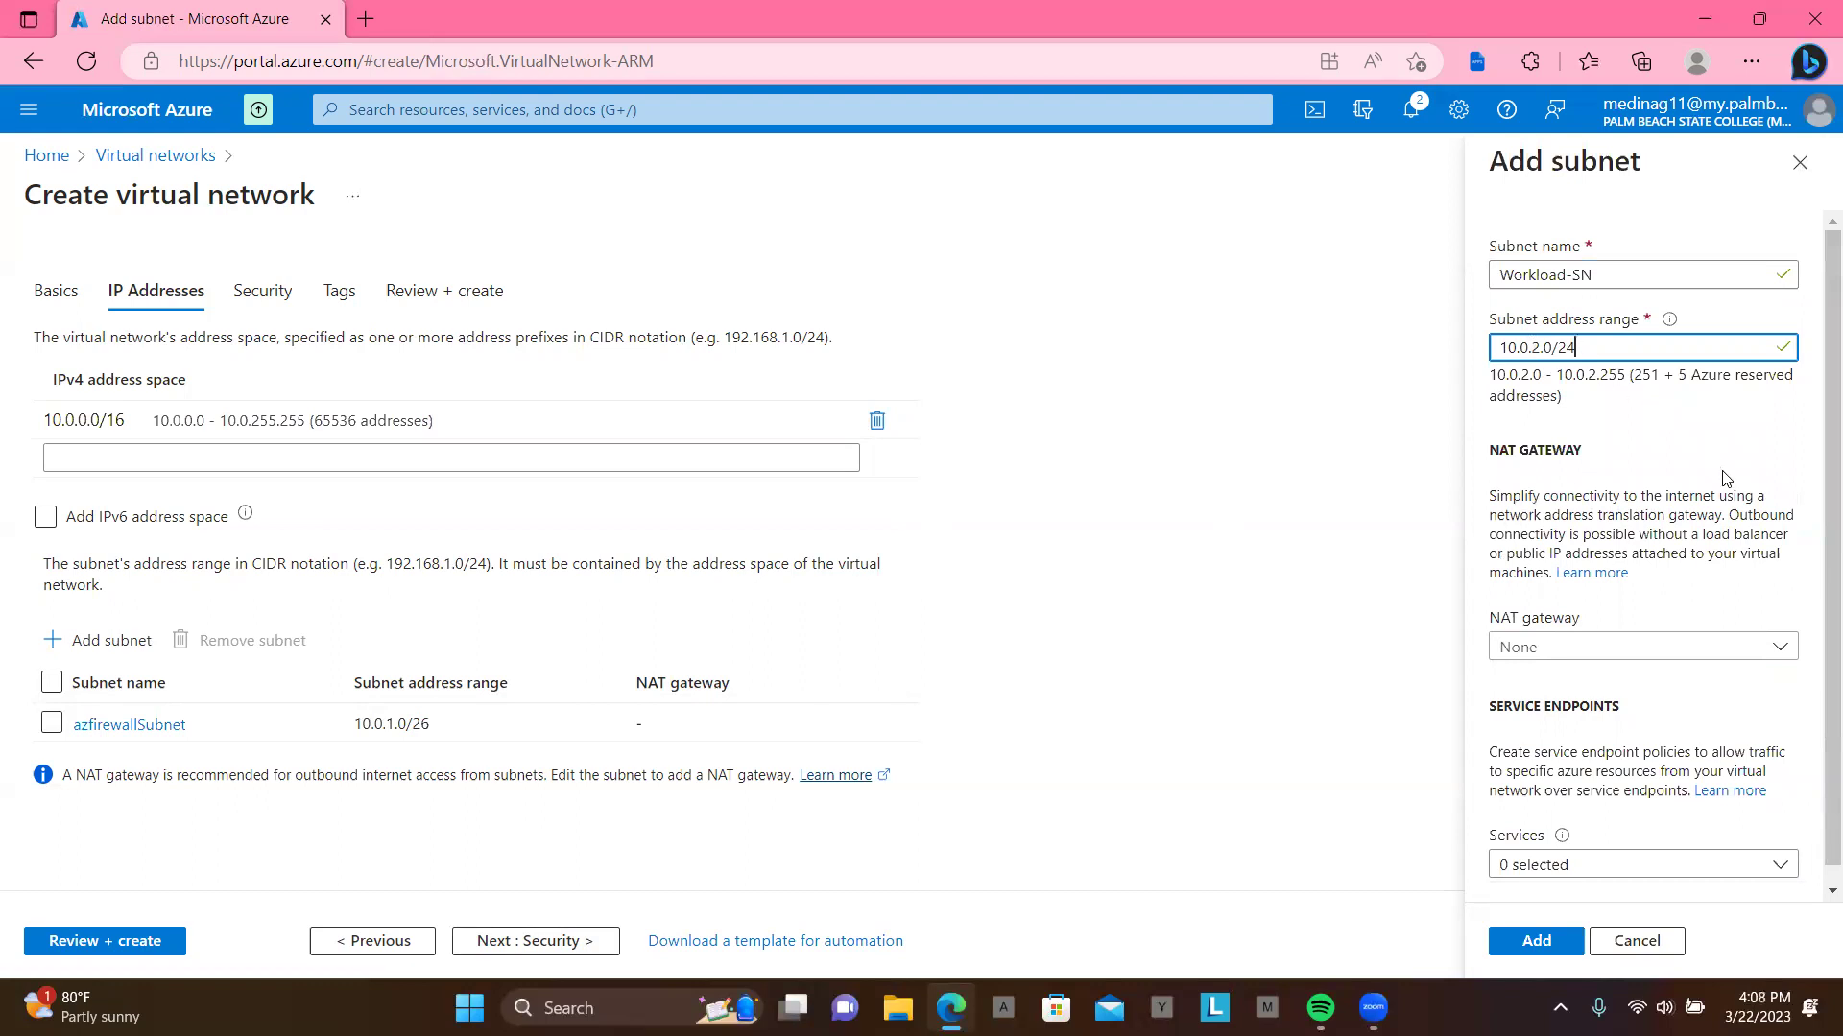
scroll(1727, 478, "down", 1)
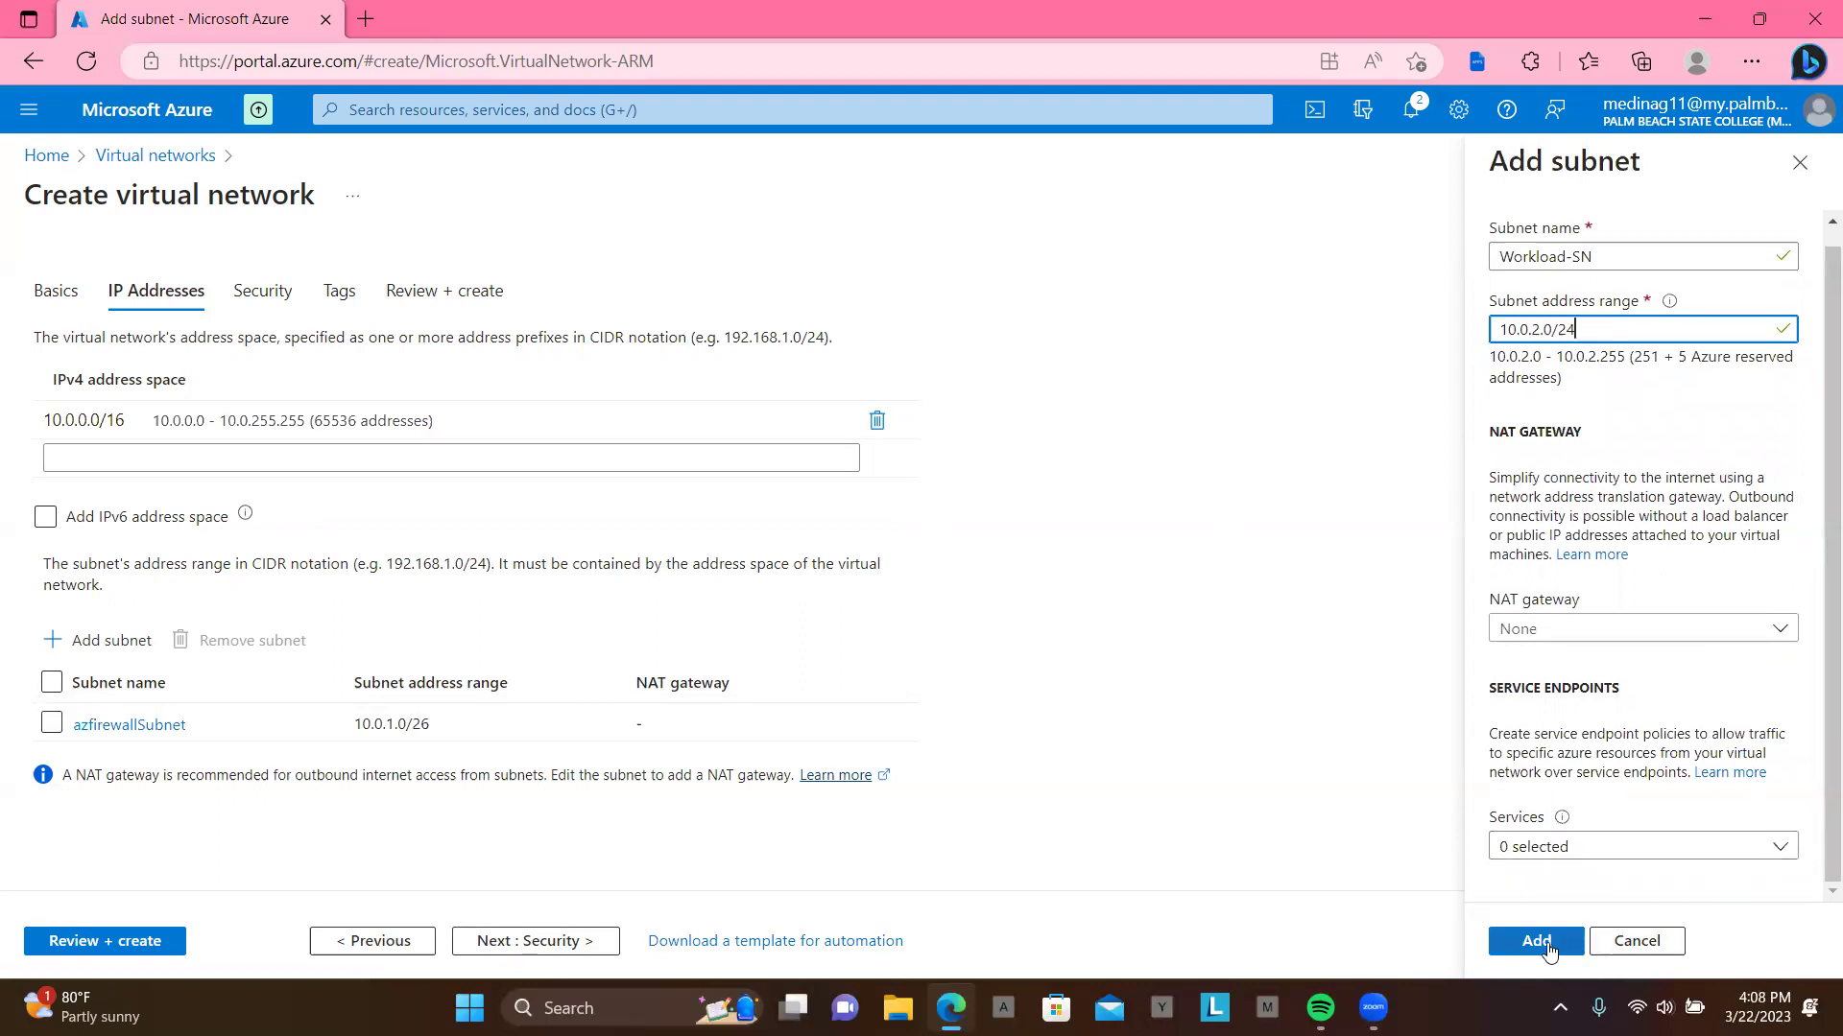
left_click(1537, 942)
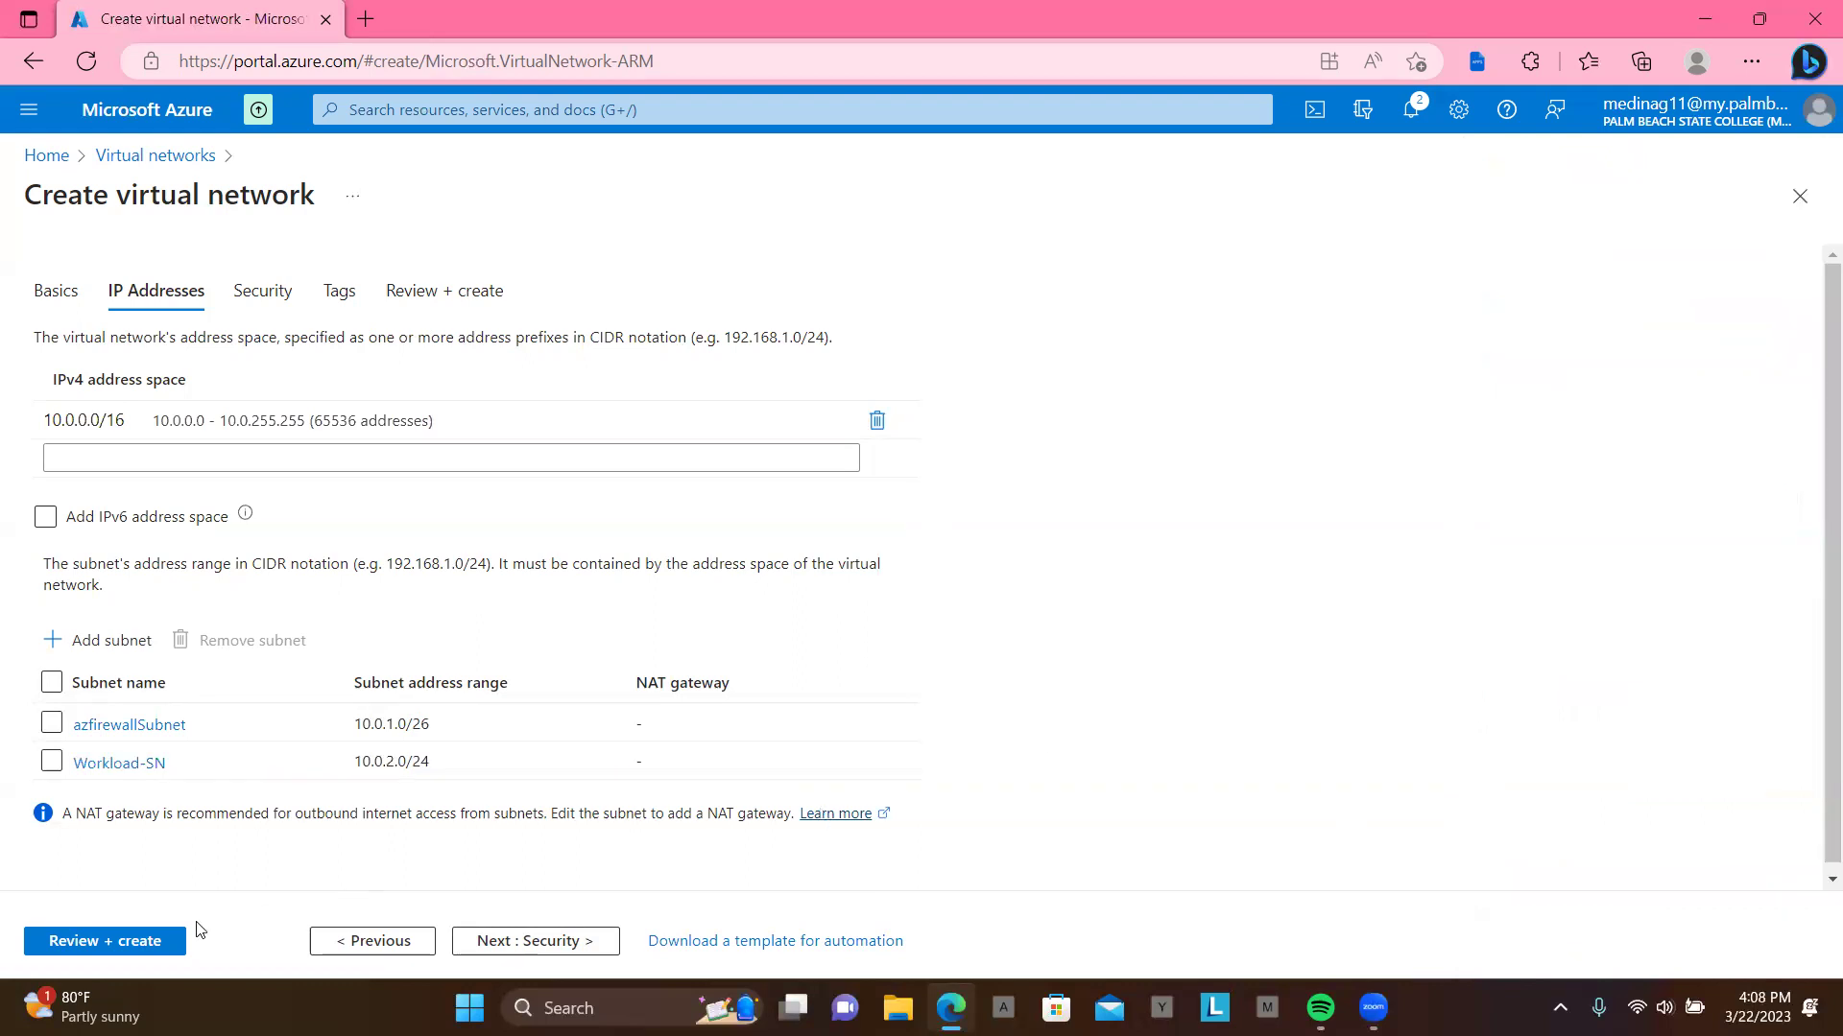
Step: Pass validation for Test-FW-VN and submit it for creation
left_click(136, 940)
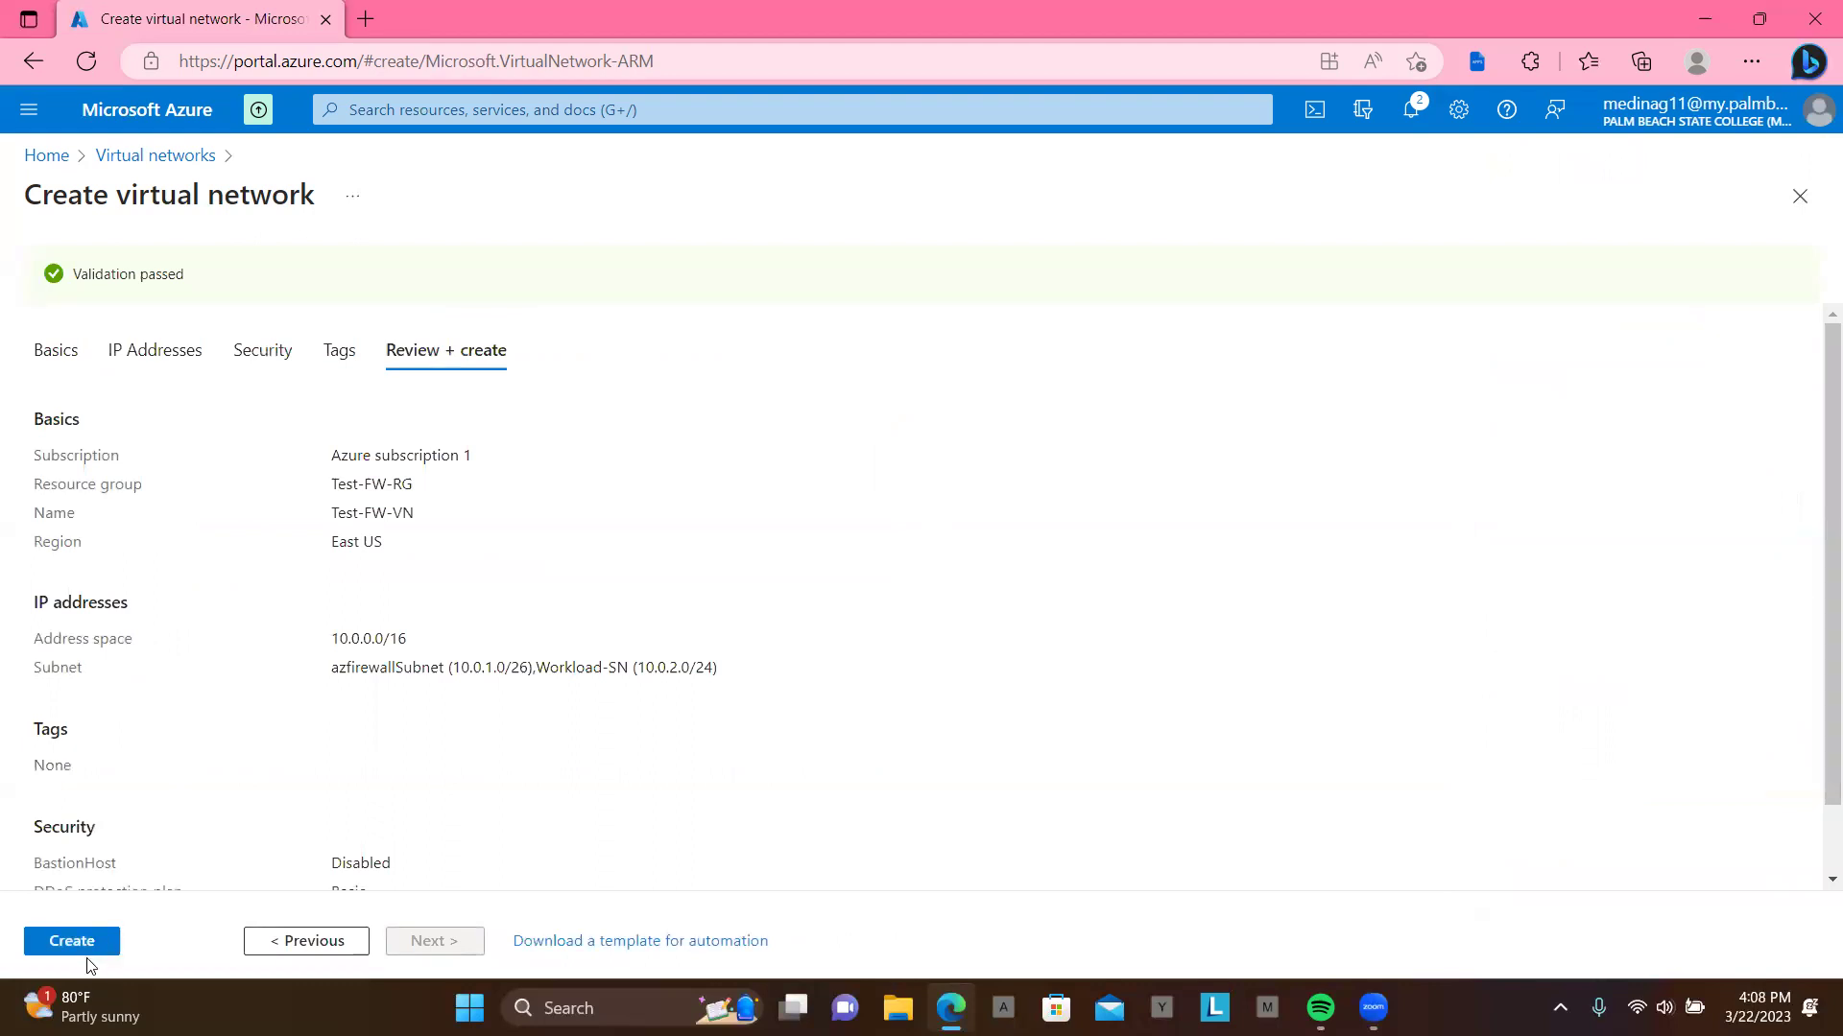
left_click(84, 949)
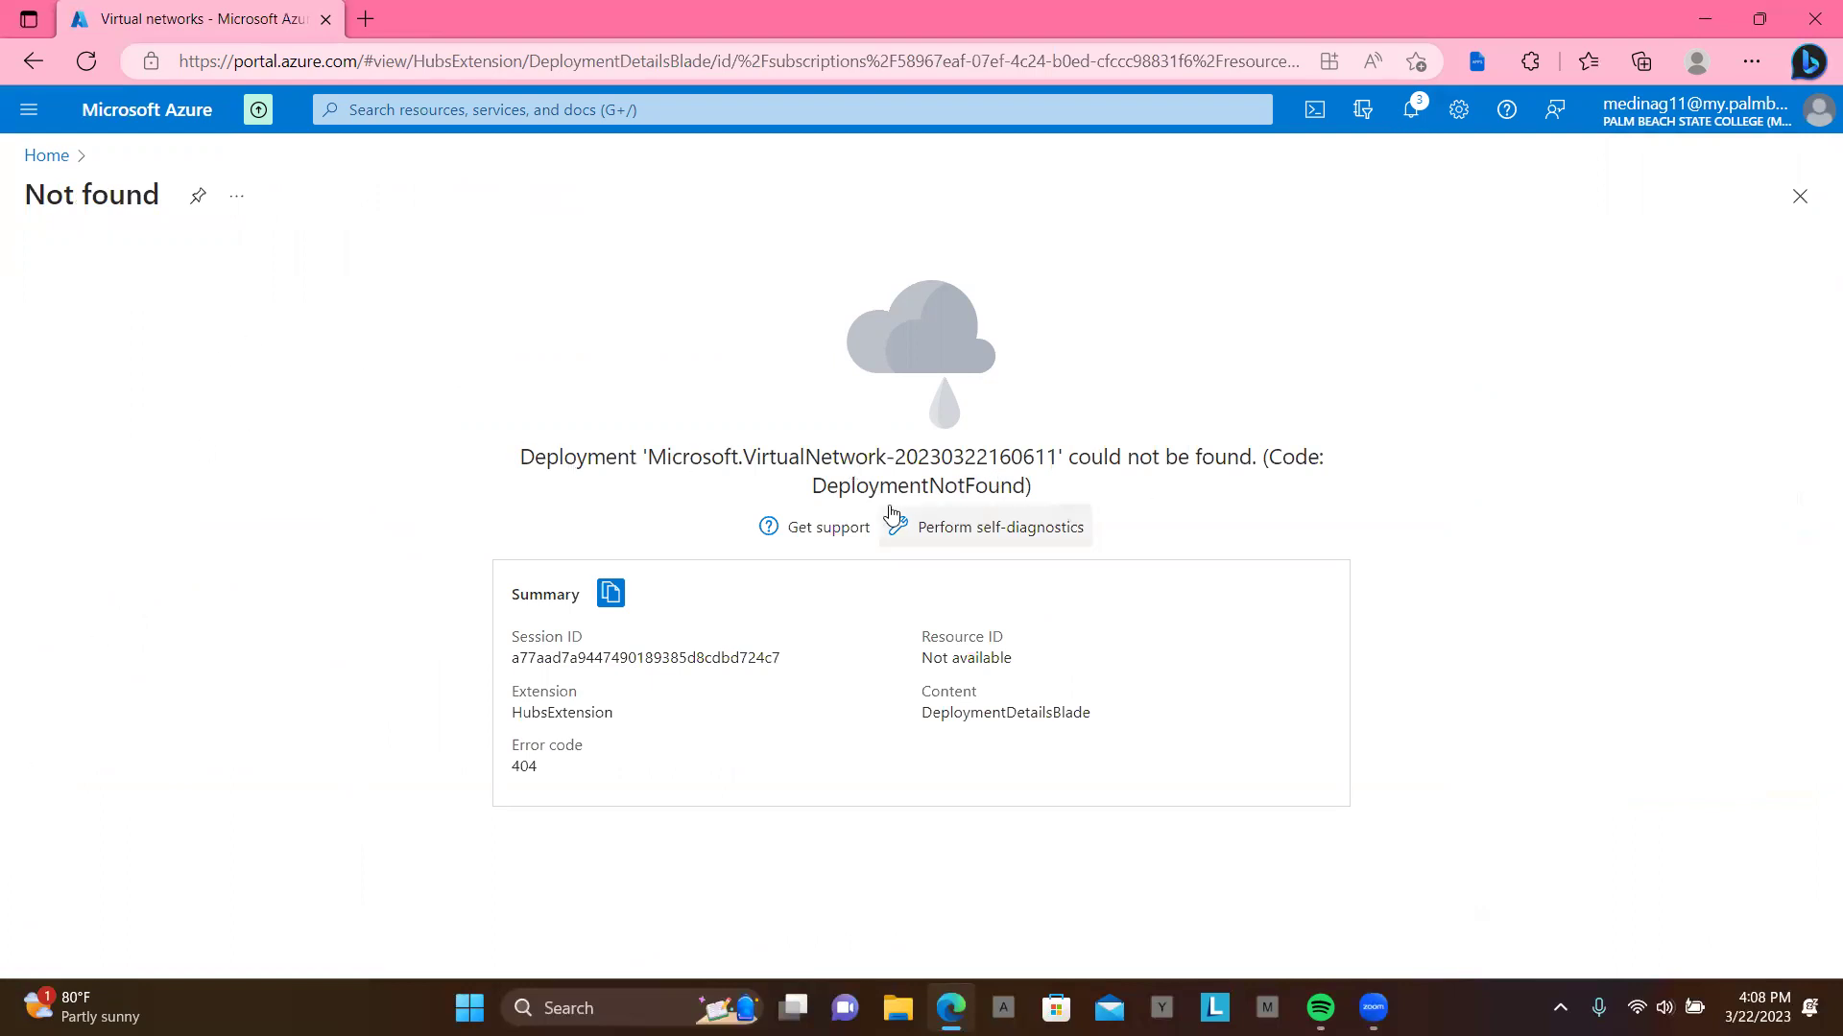
Step: Reload the deployment error, then locate Test-FW-VN in the Virtual networks list from Home
left_click(86, 61)
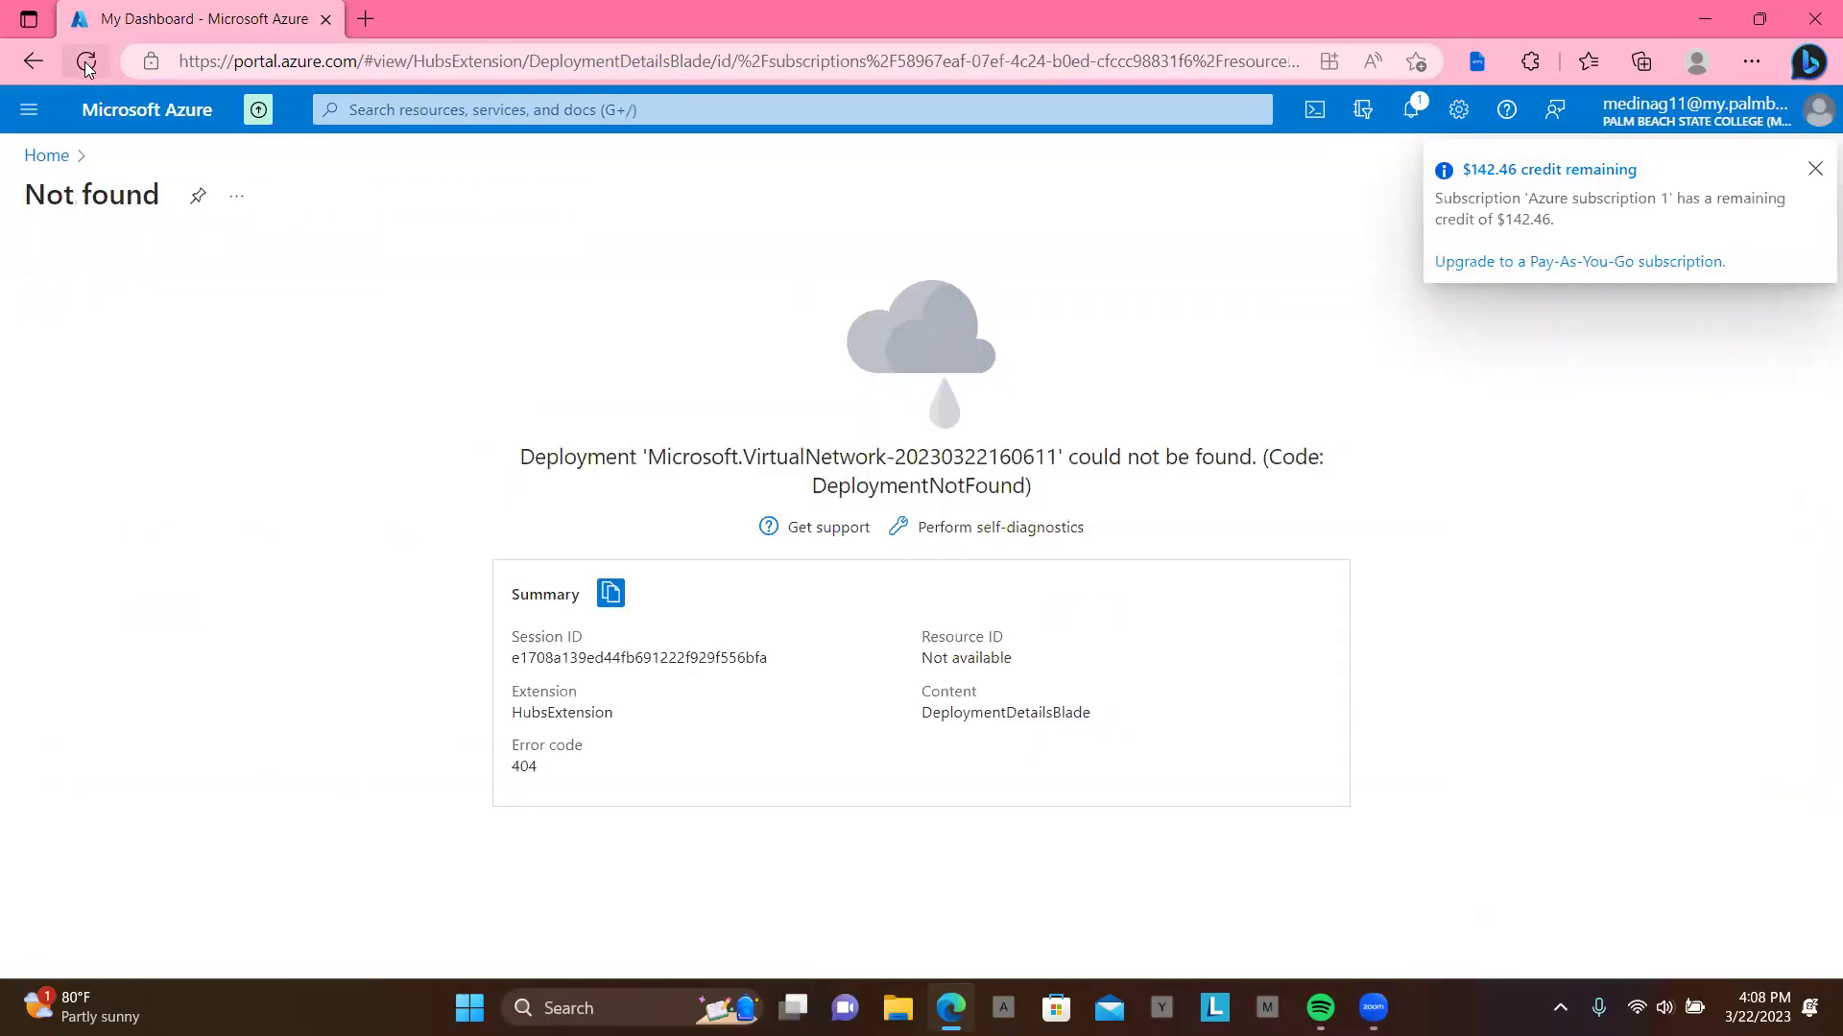
left_click(46, 156)
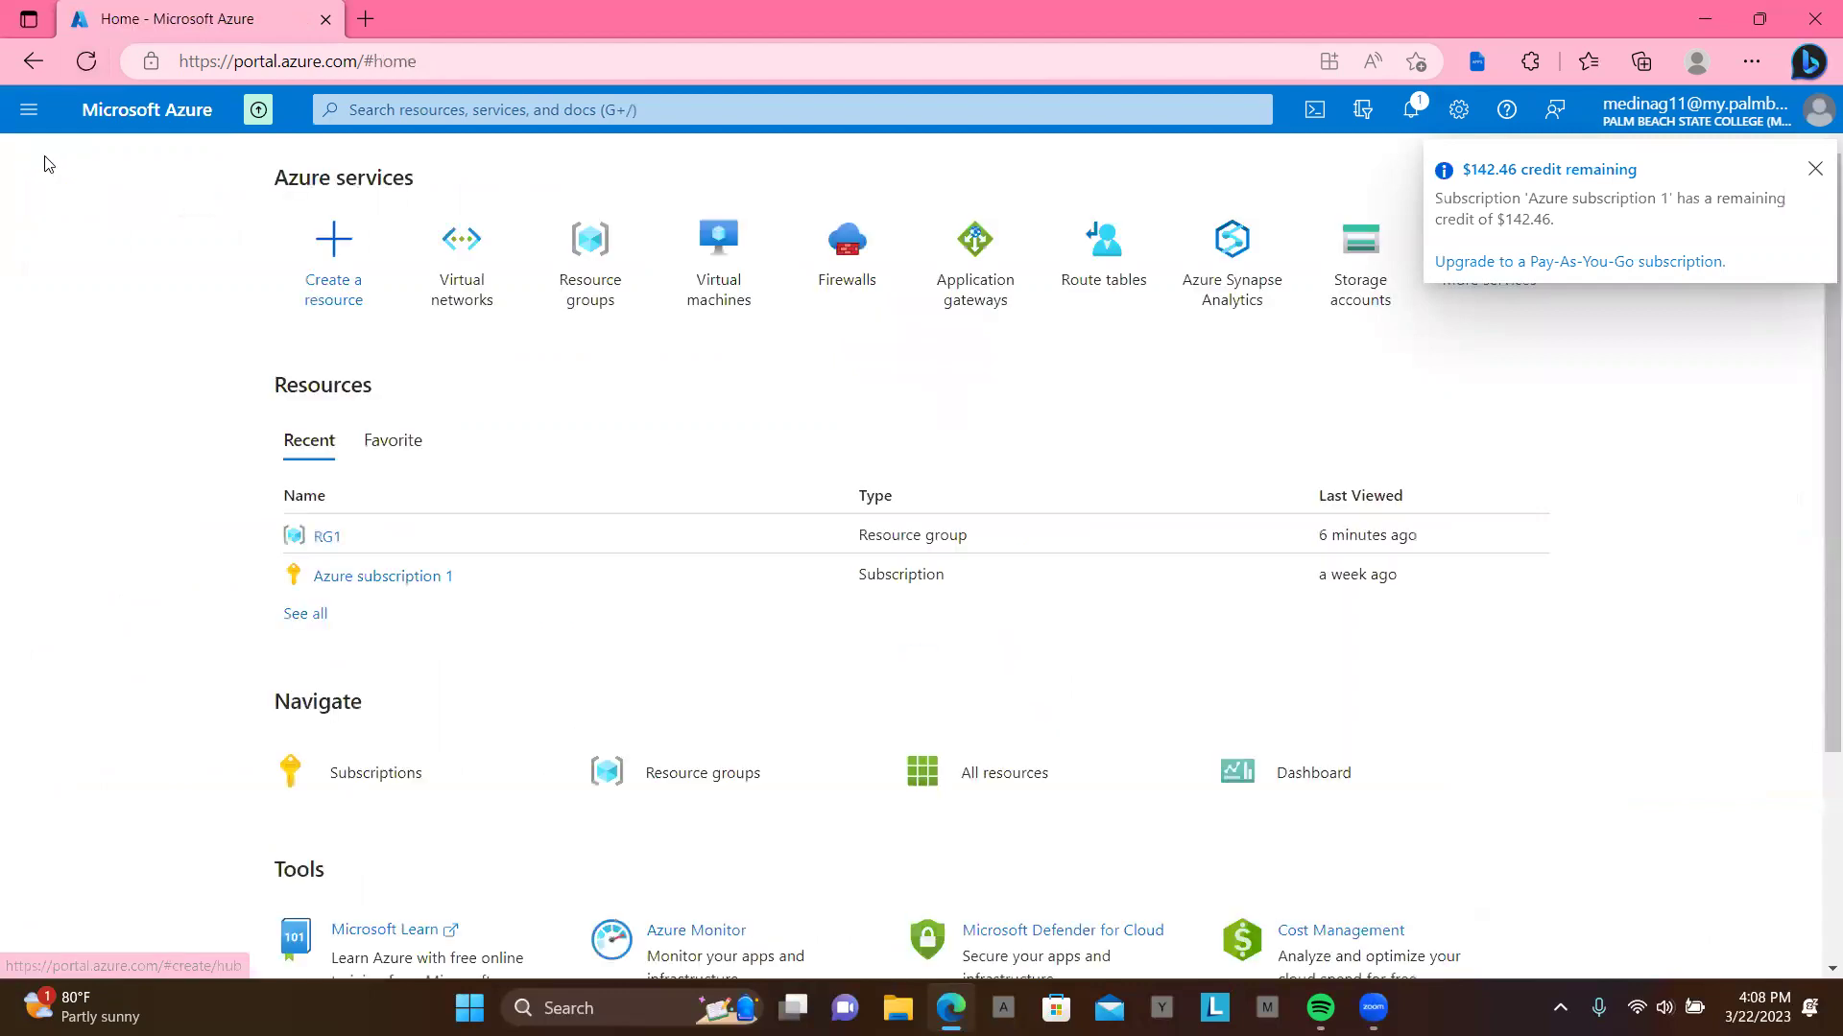
left_click(464, 292)
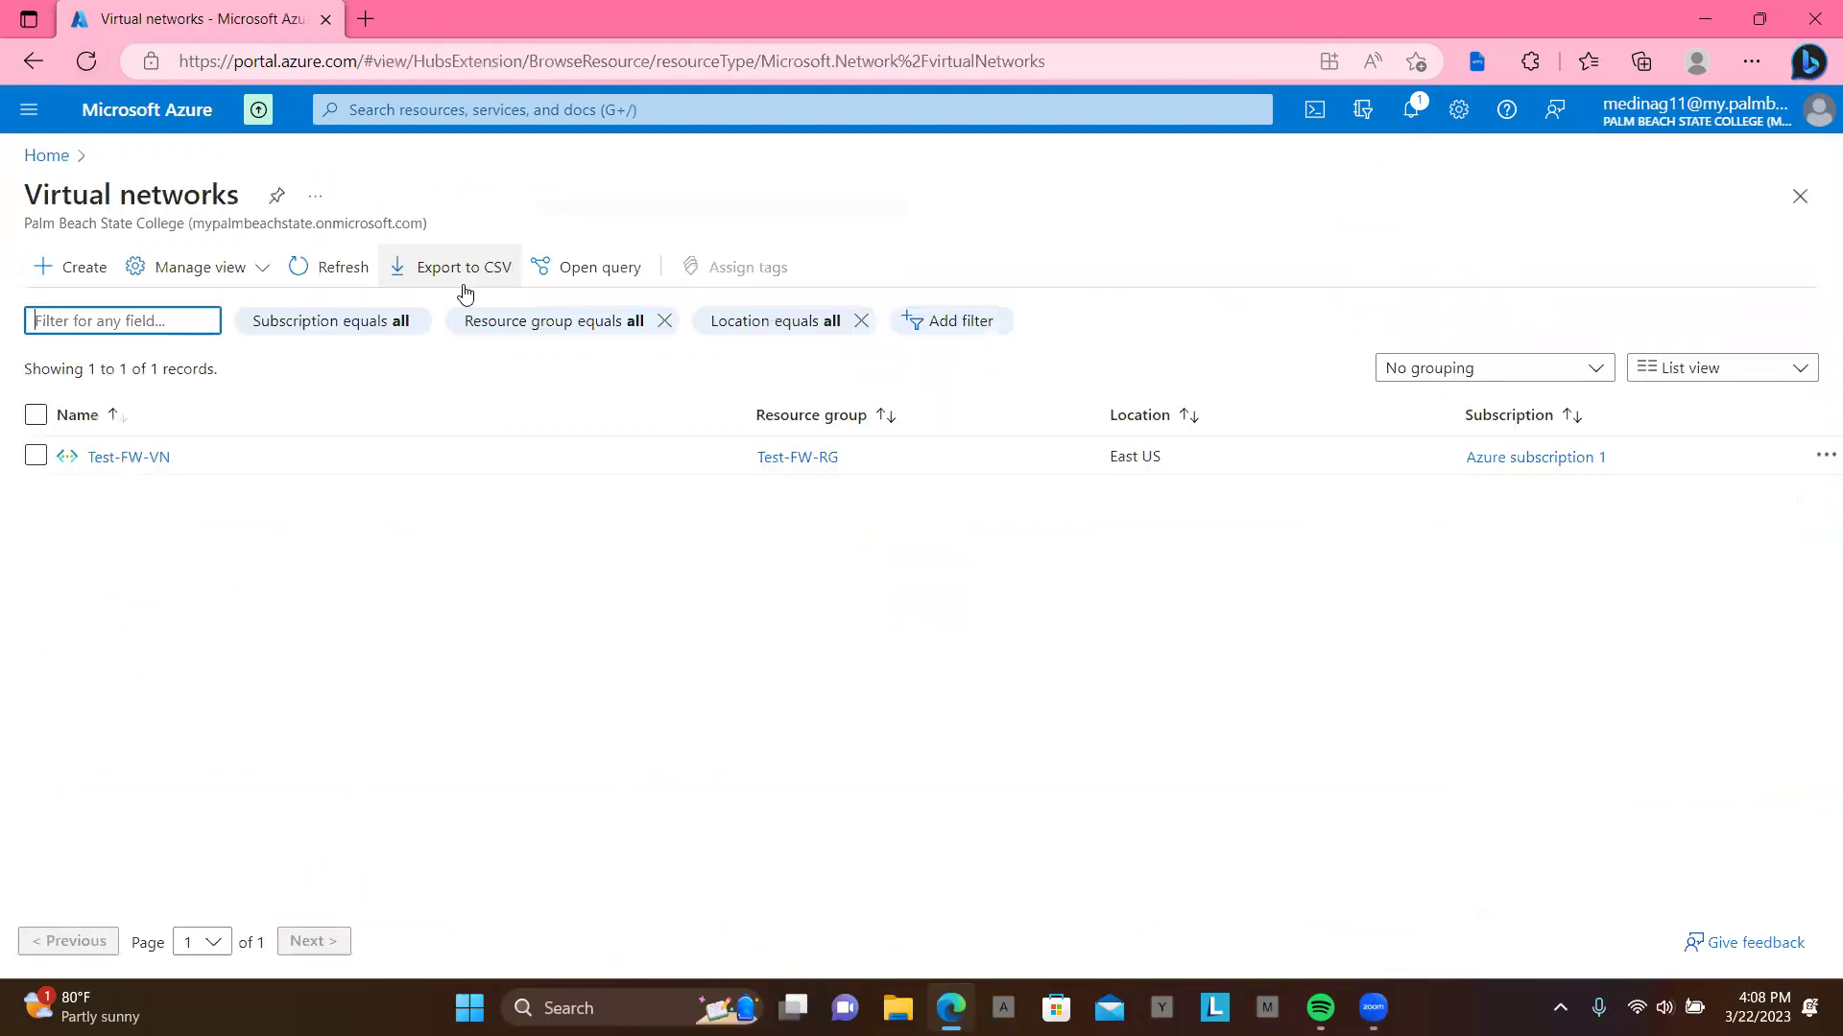
left_click(132, 457)
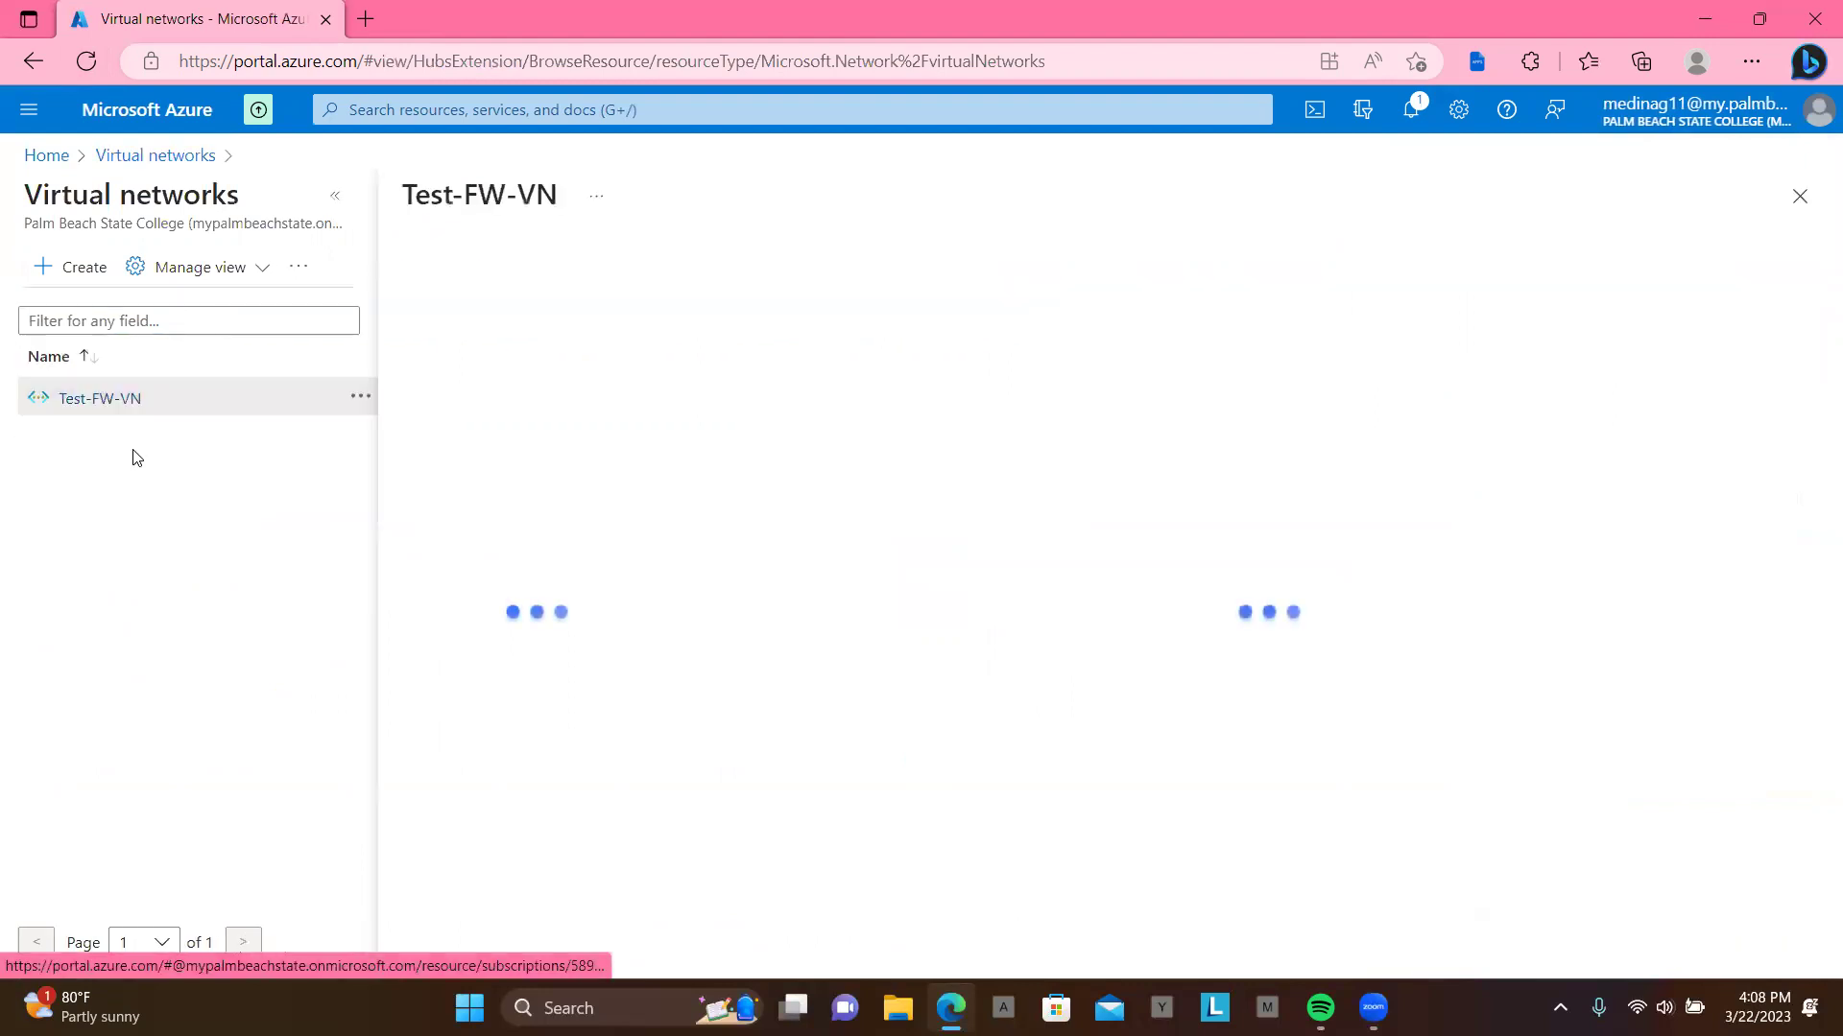
left_click(87, 73)
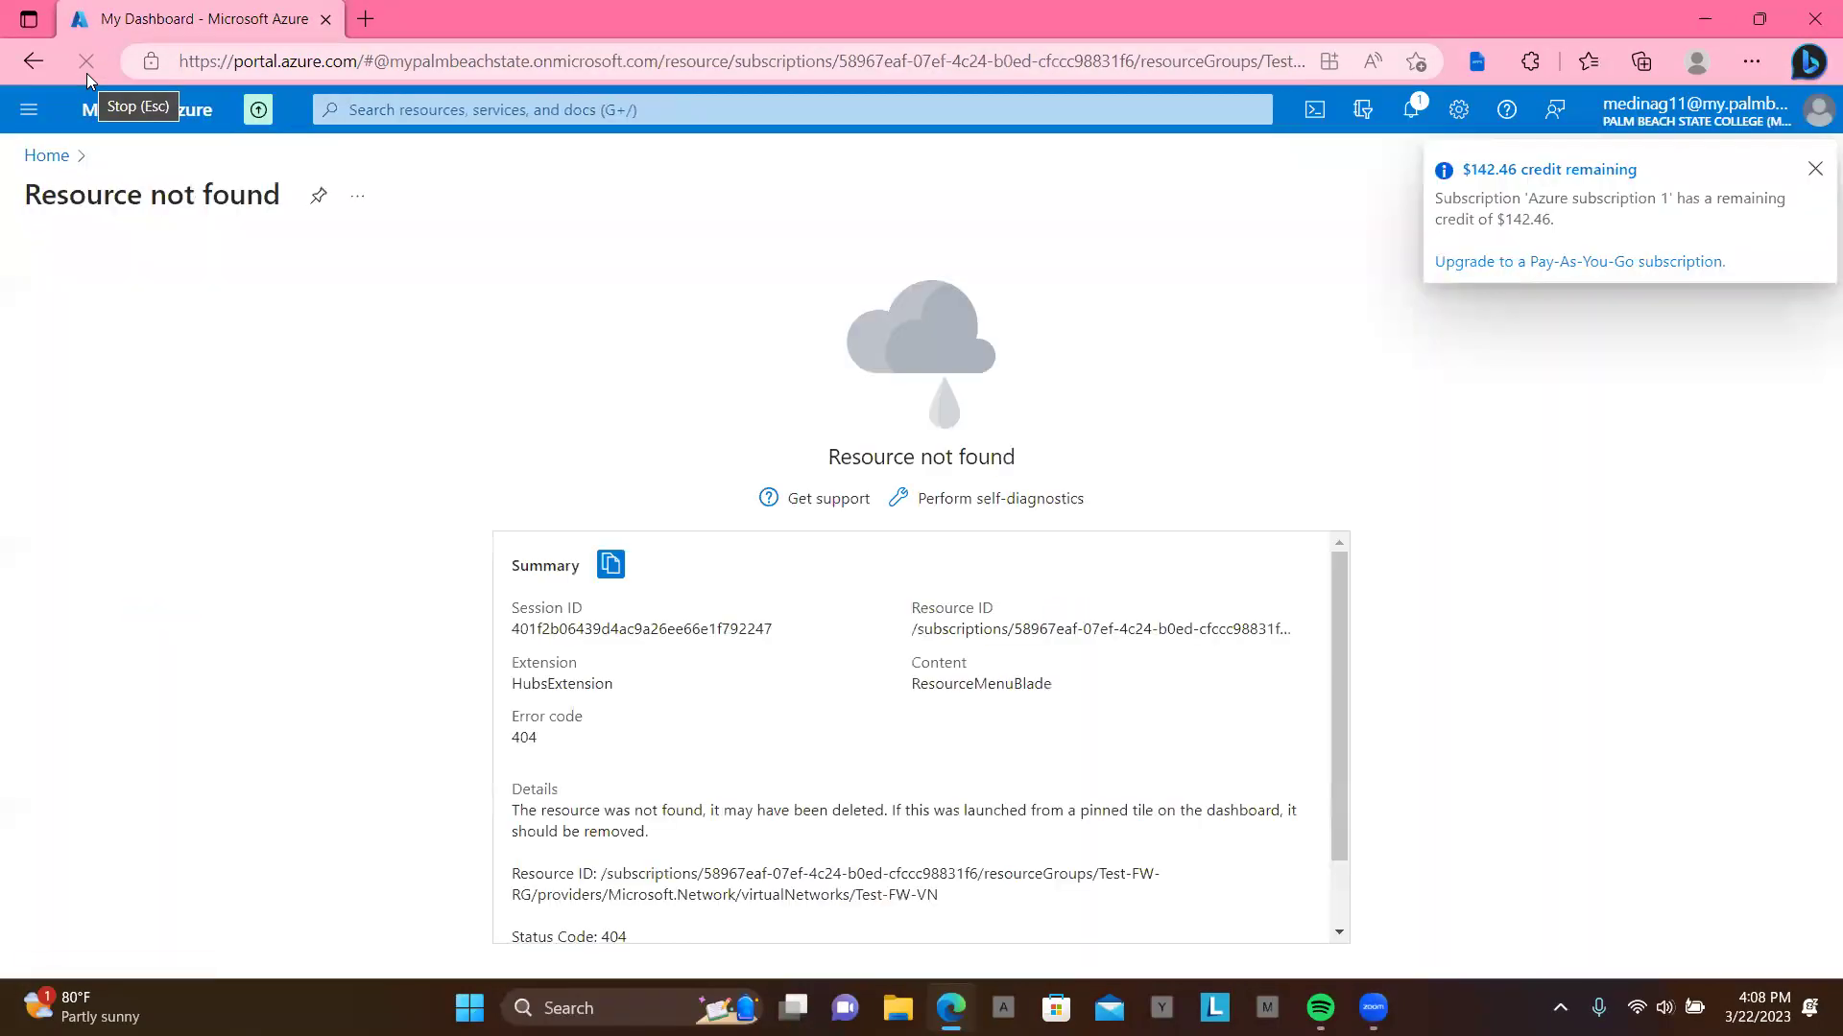
left_click(35, 60)
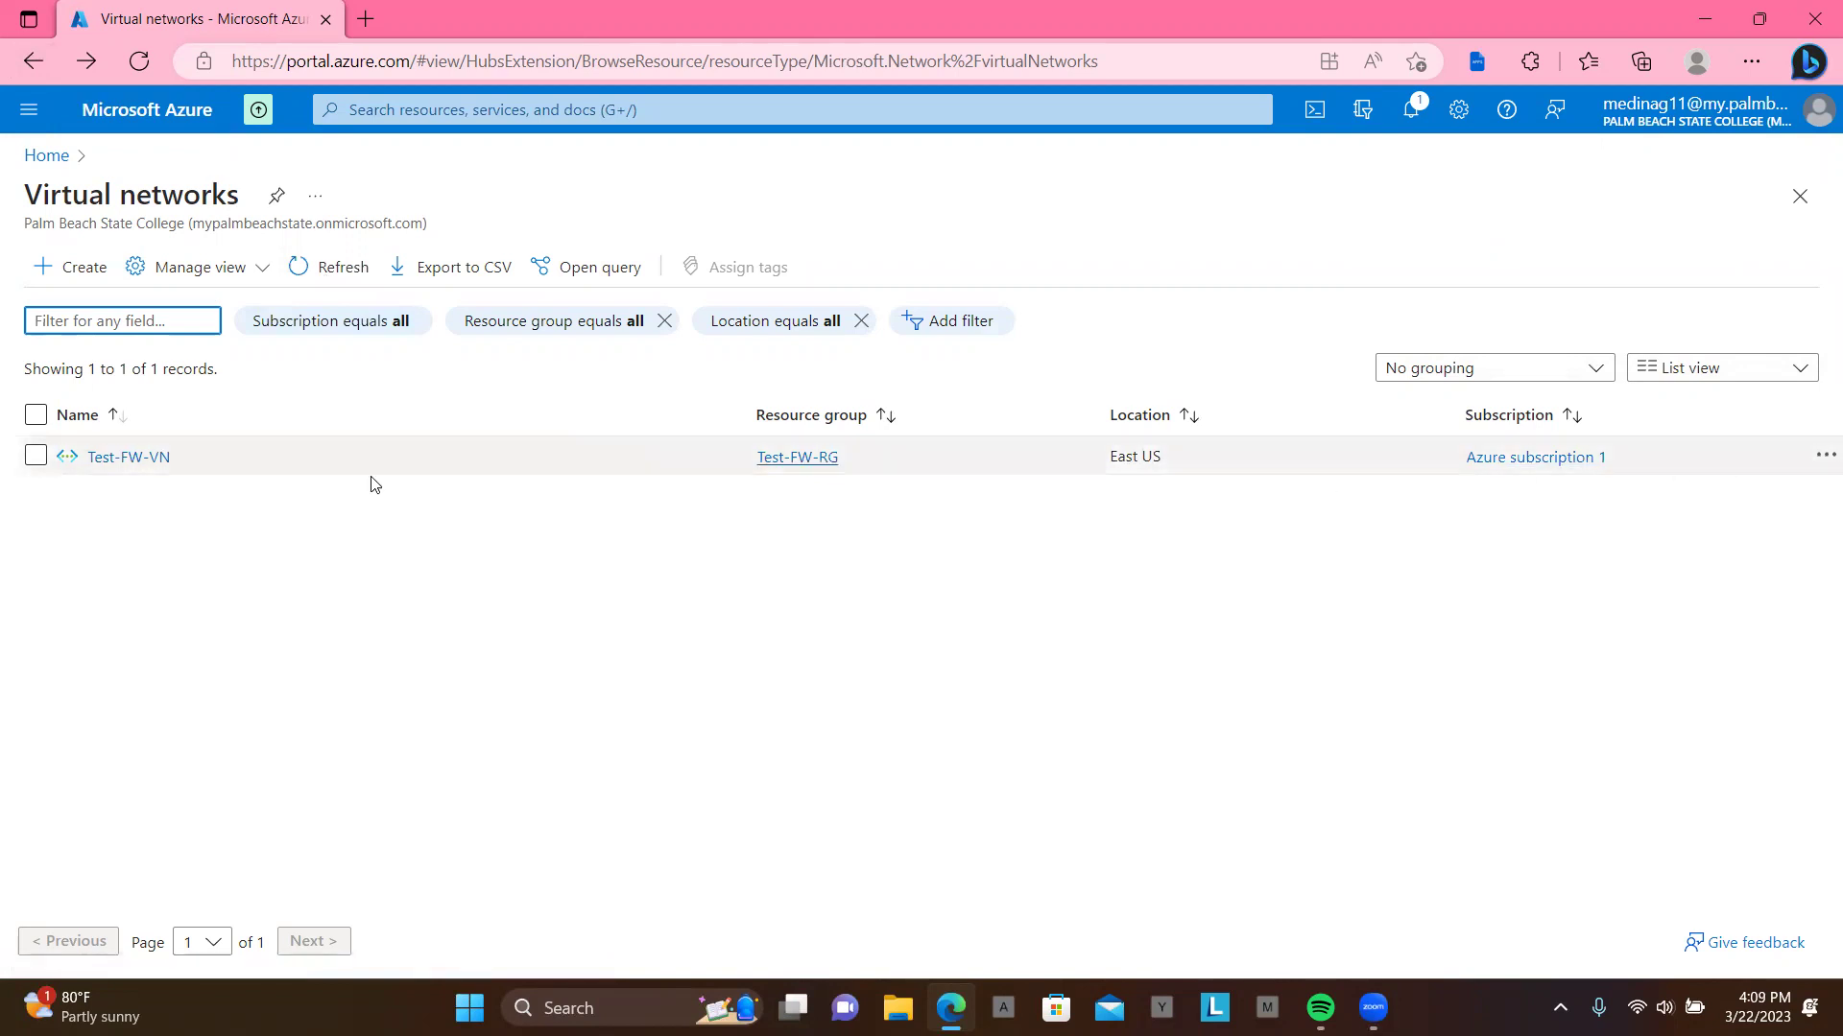
Step: Back on Home, reload and browse the recent resources and resource group lists
left_click(37, 156)
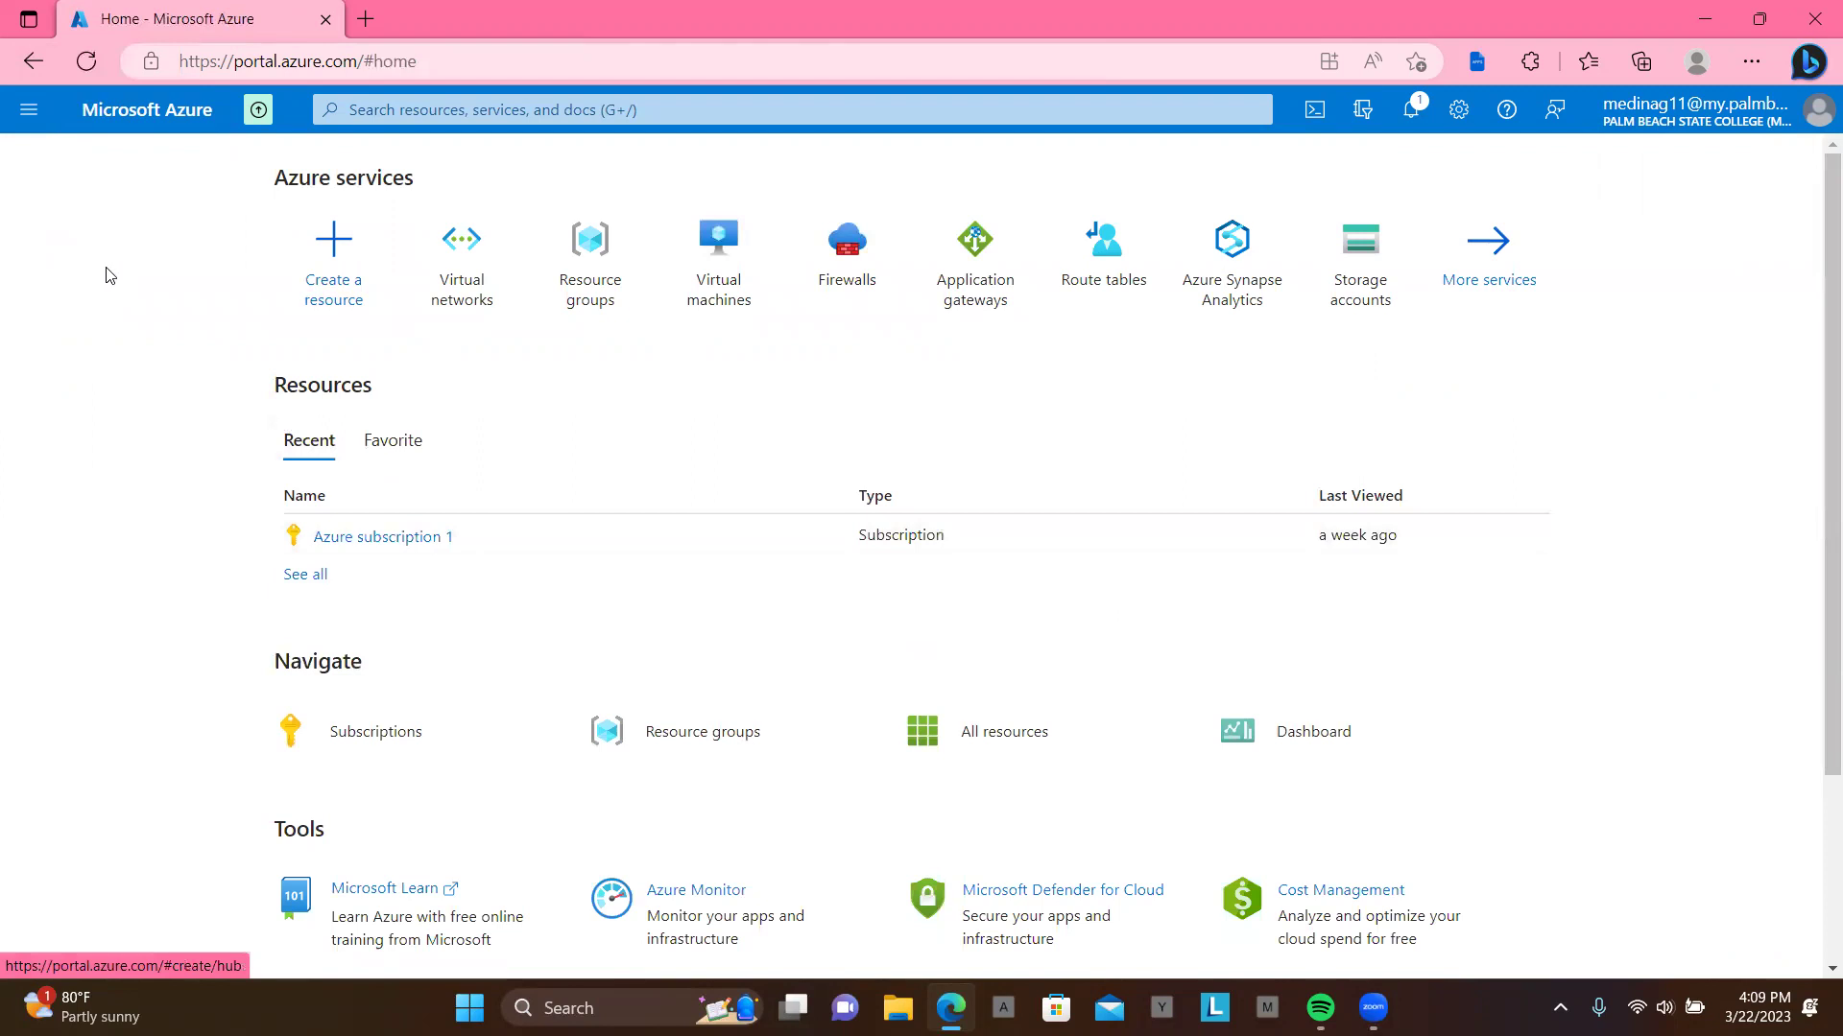
left_click(86, 62)
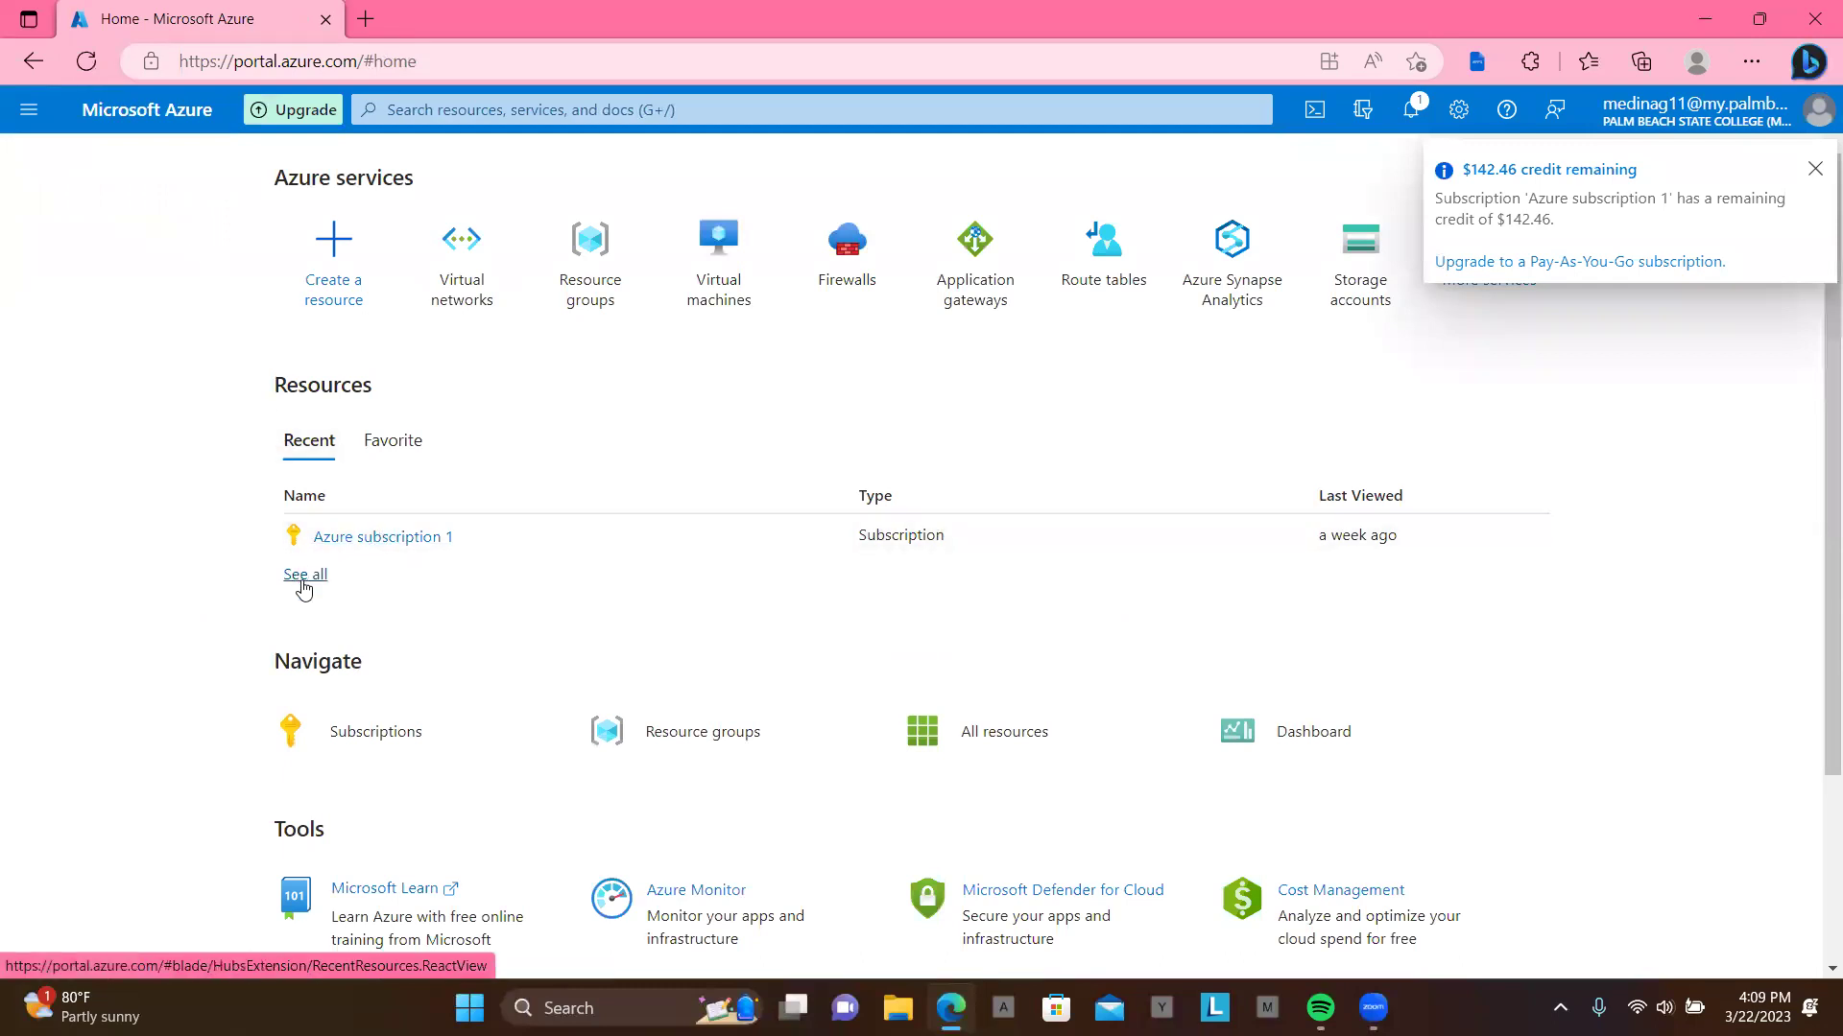
left_click(302, 579)
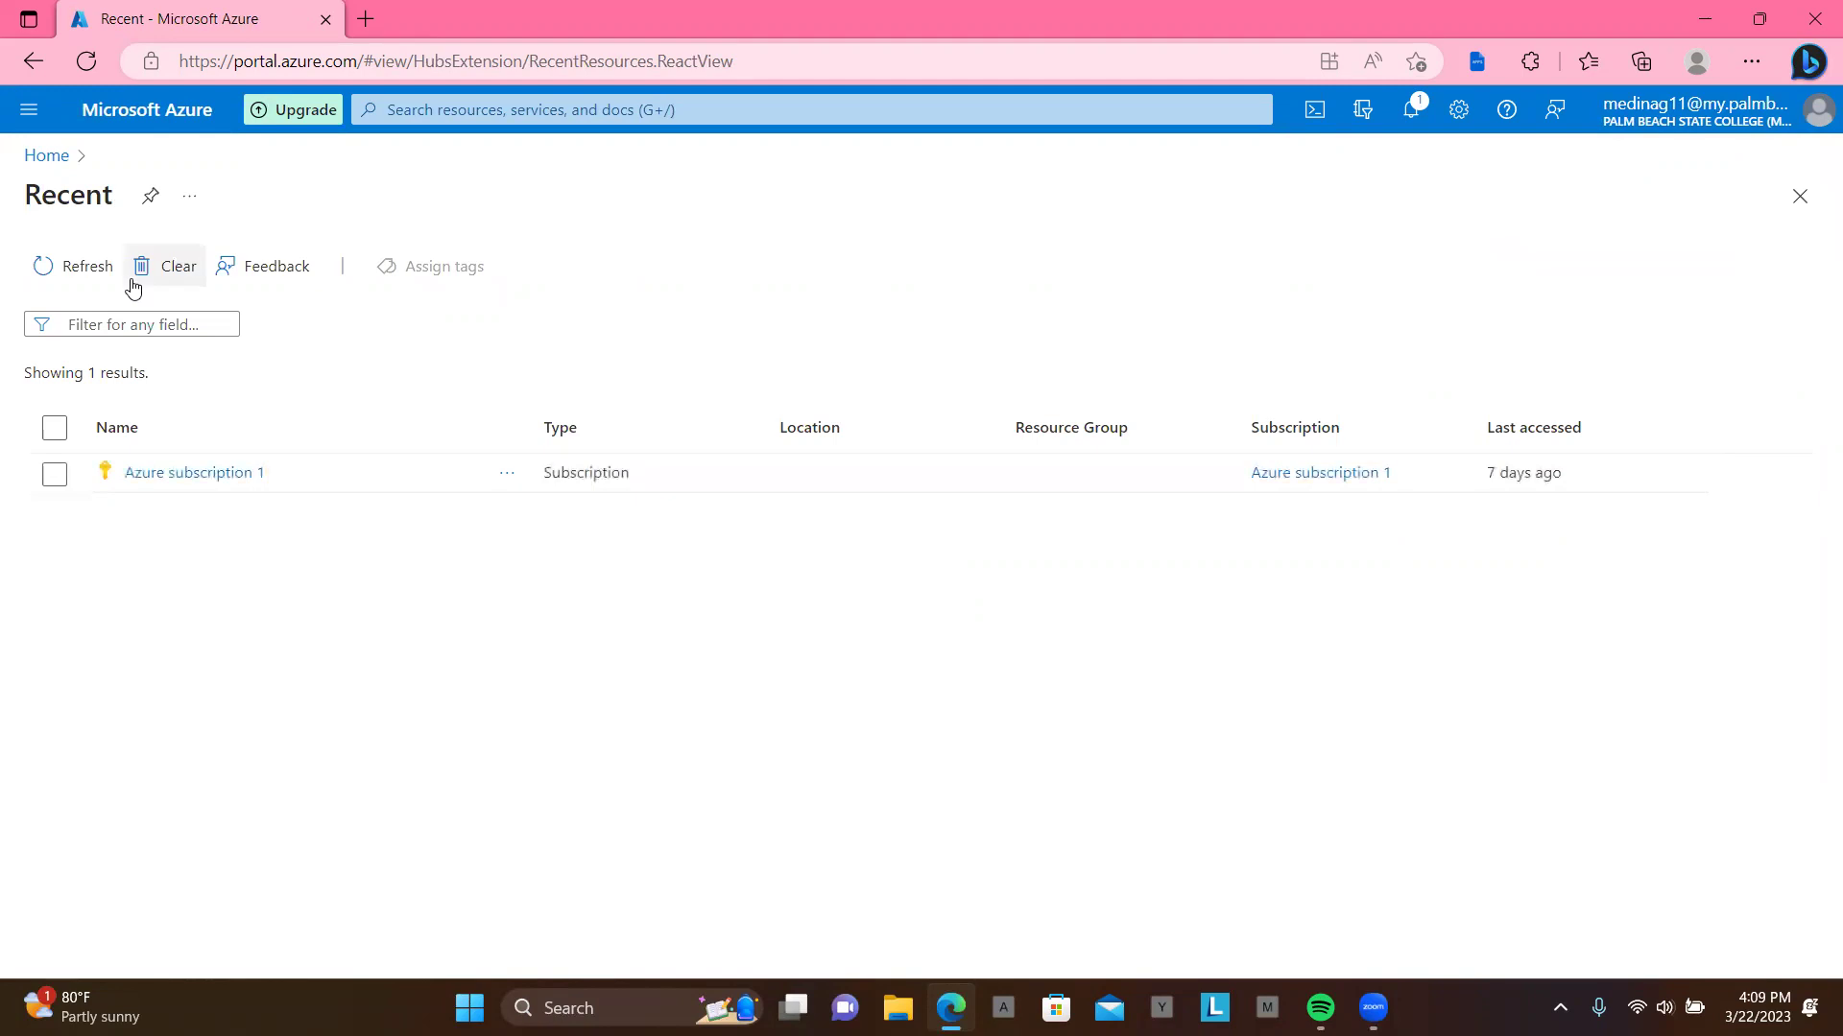
left_click(47, 158)
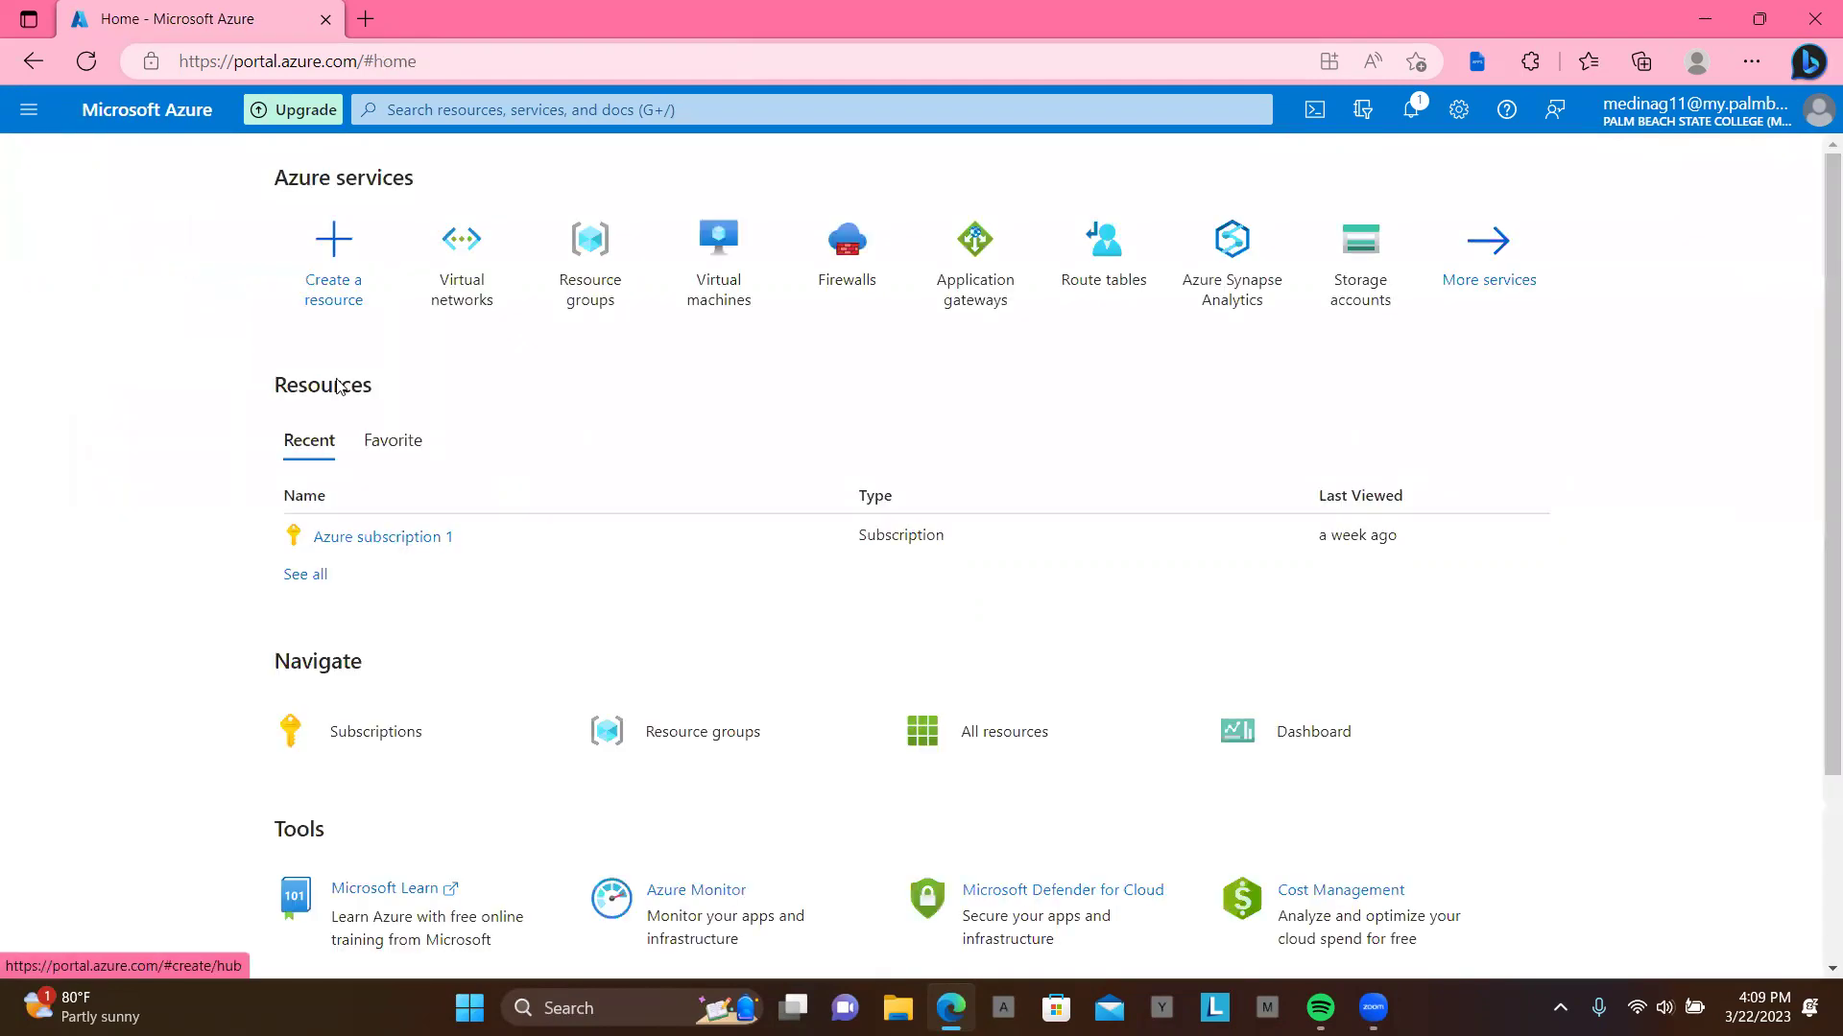
left_click(589, 284)
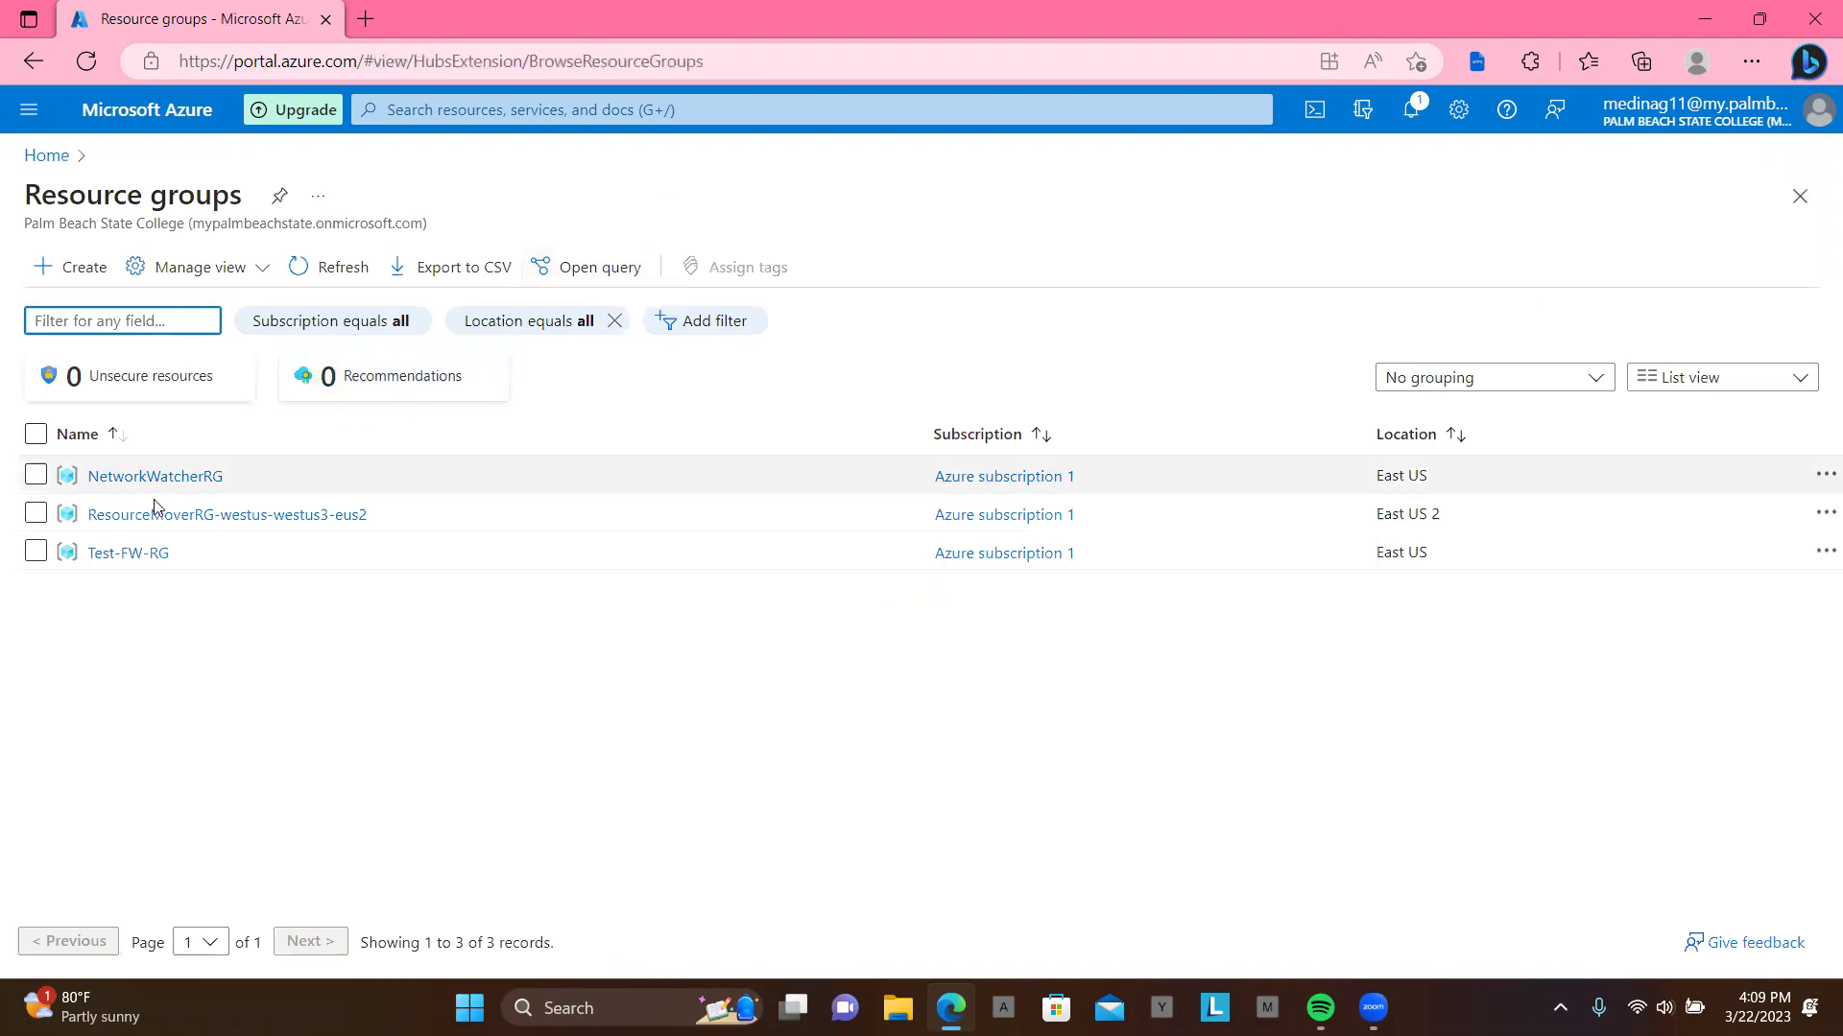
left_click(42, 156)
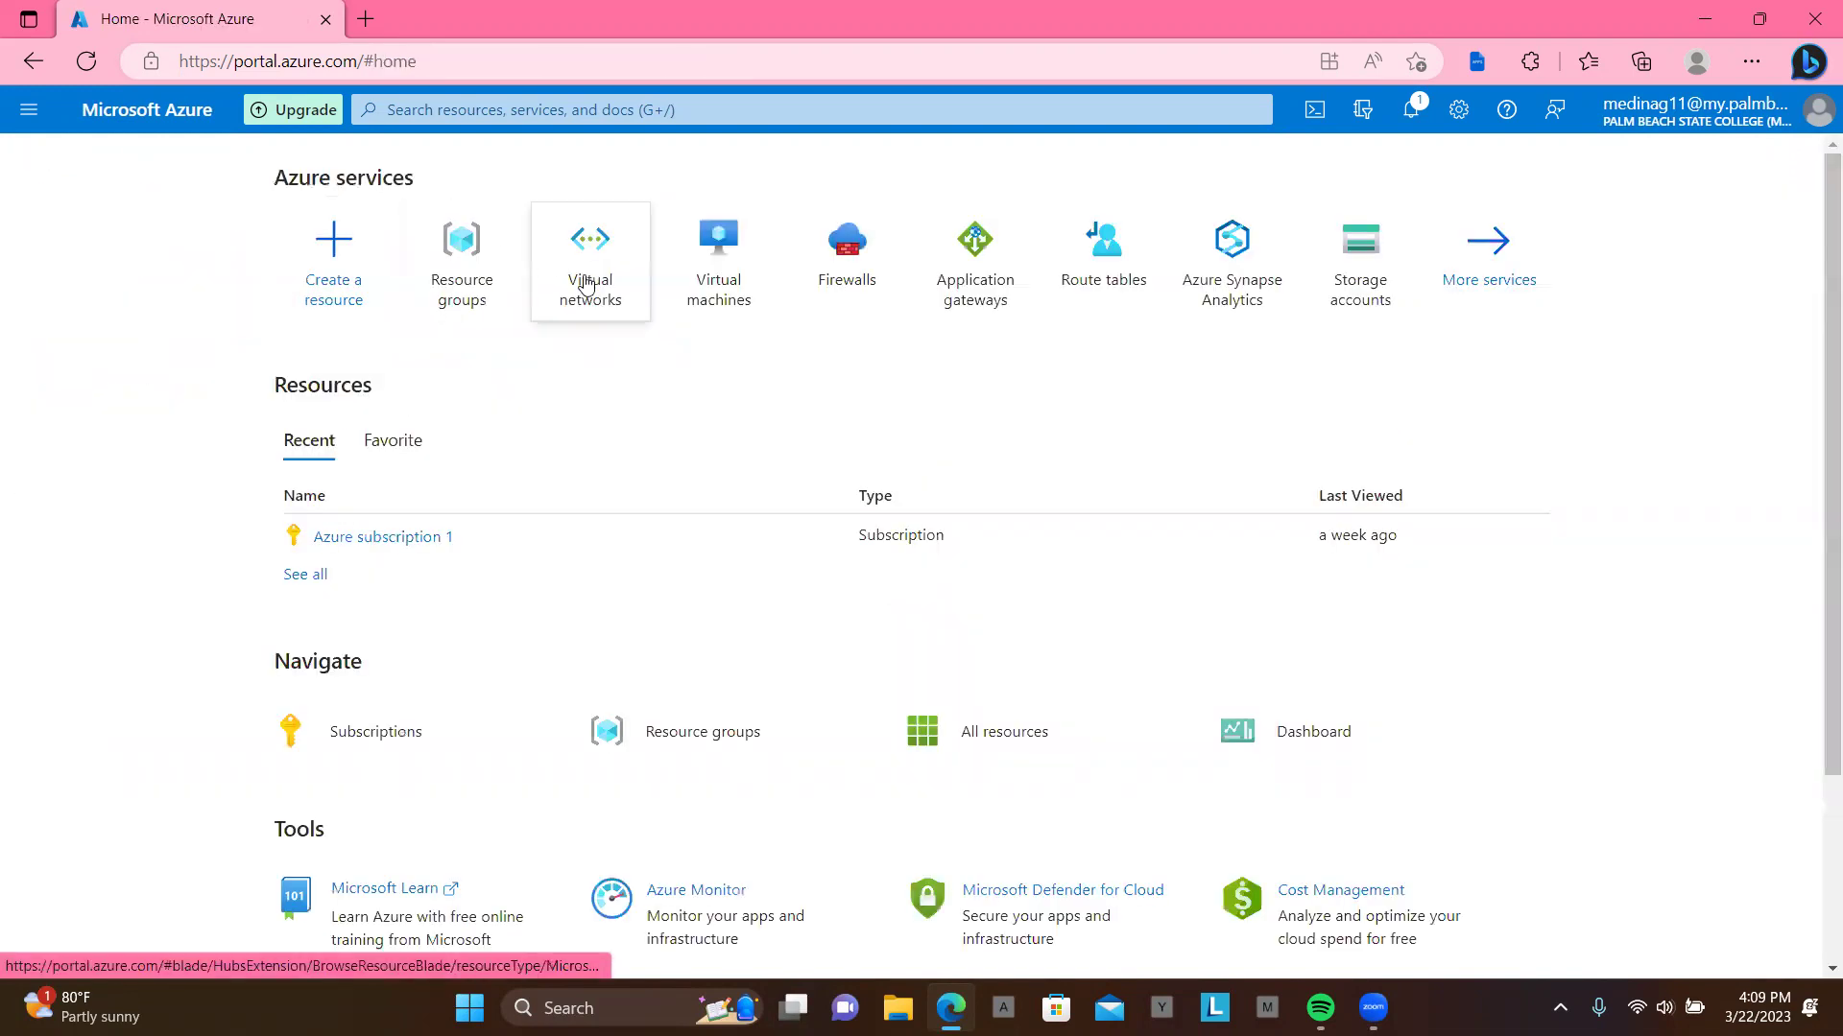
Step: Reopen Test-FW-VN from Virtual networks and recent resources, then return to the networks list
left_click(589, 280)
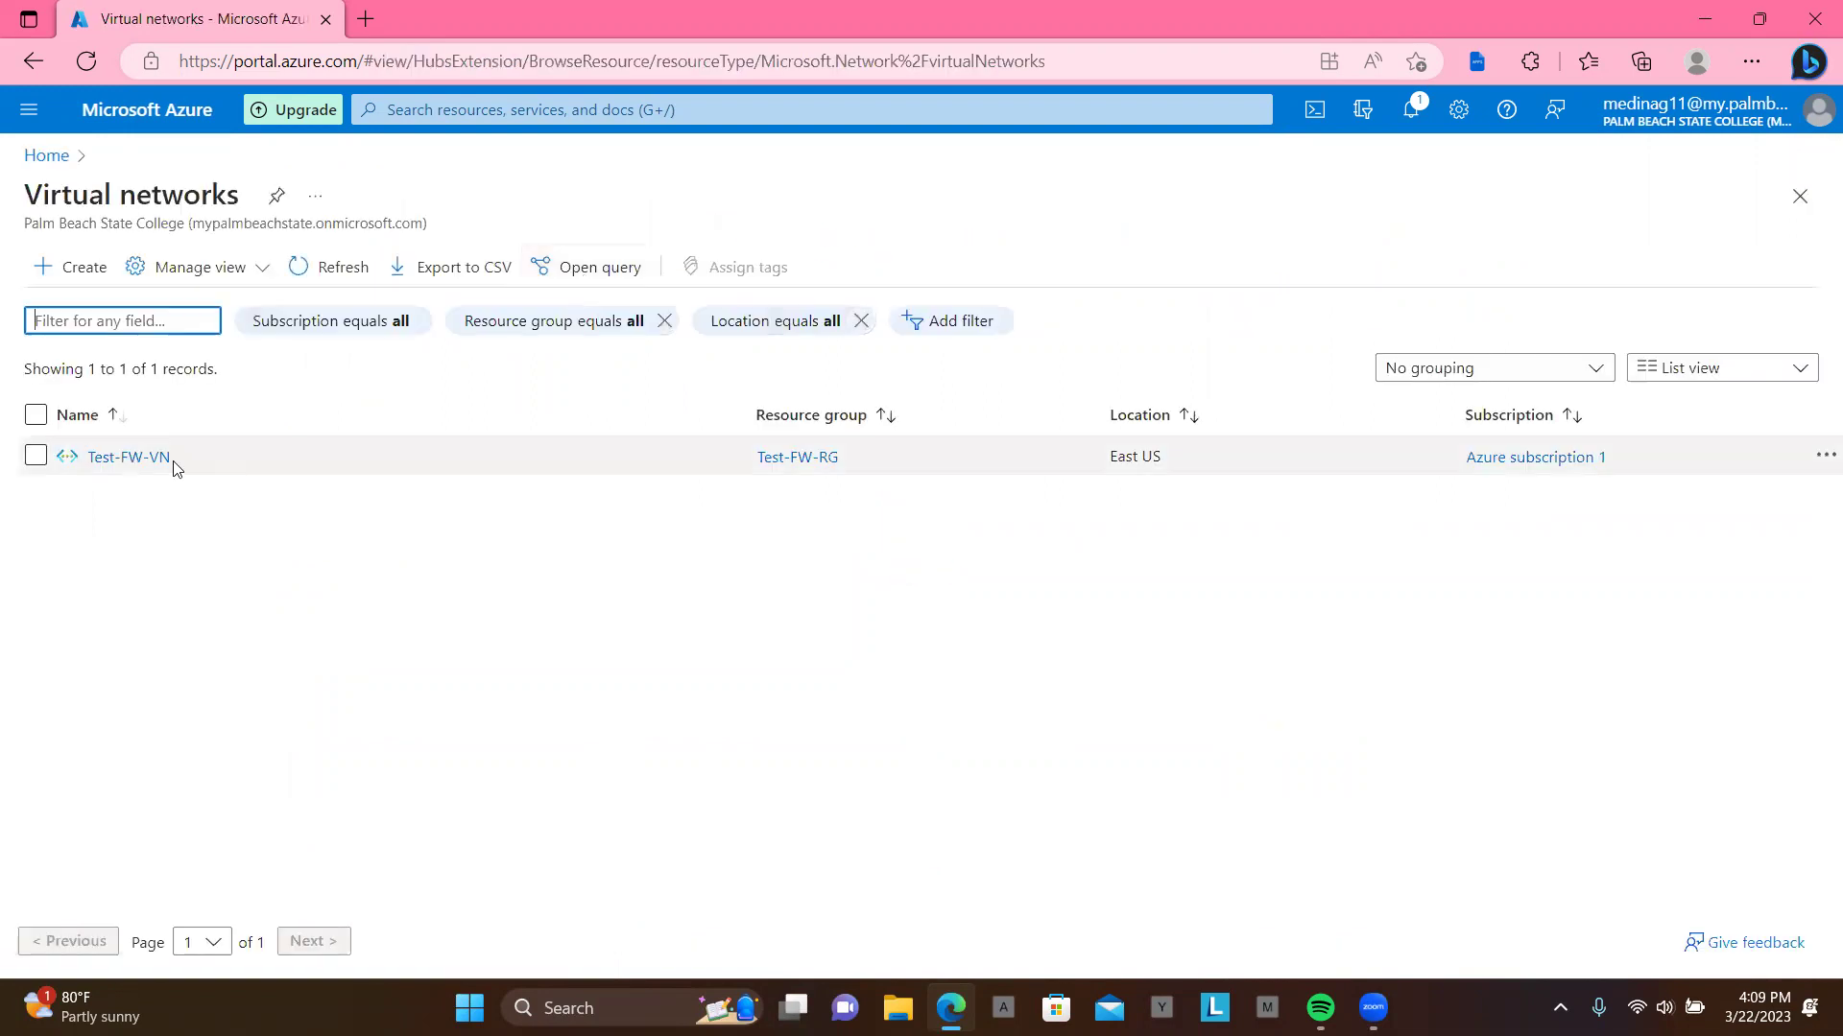
left_click(127, 459)
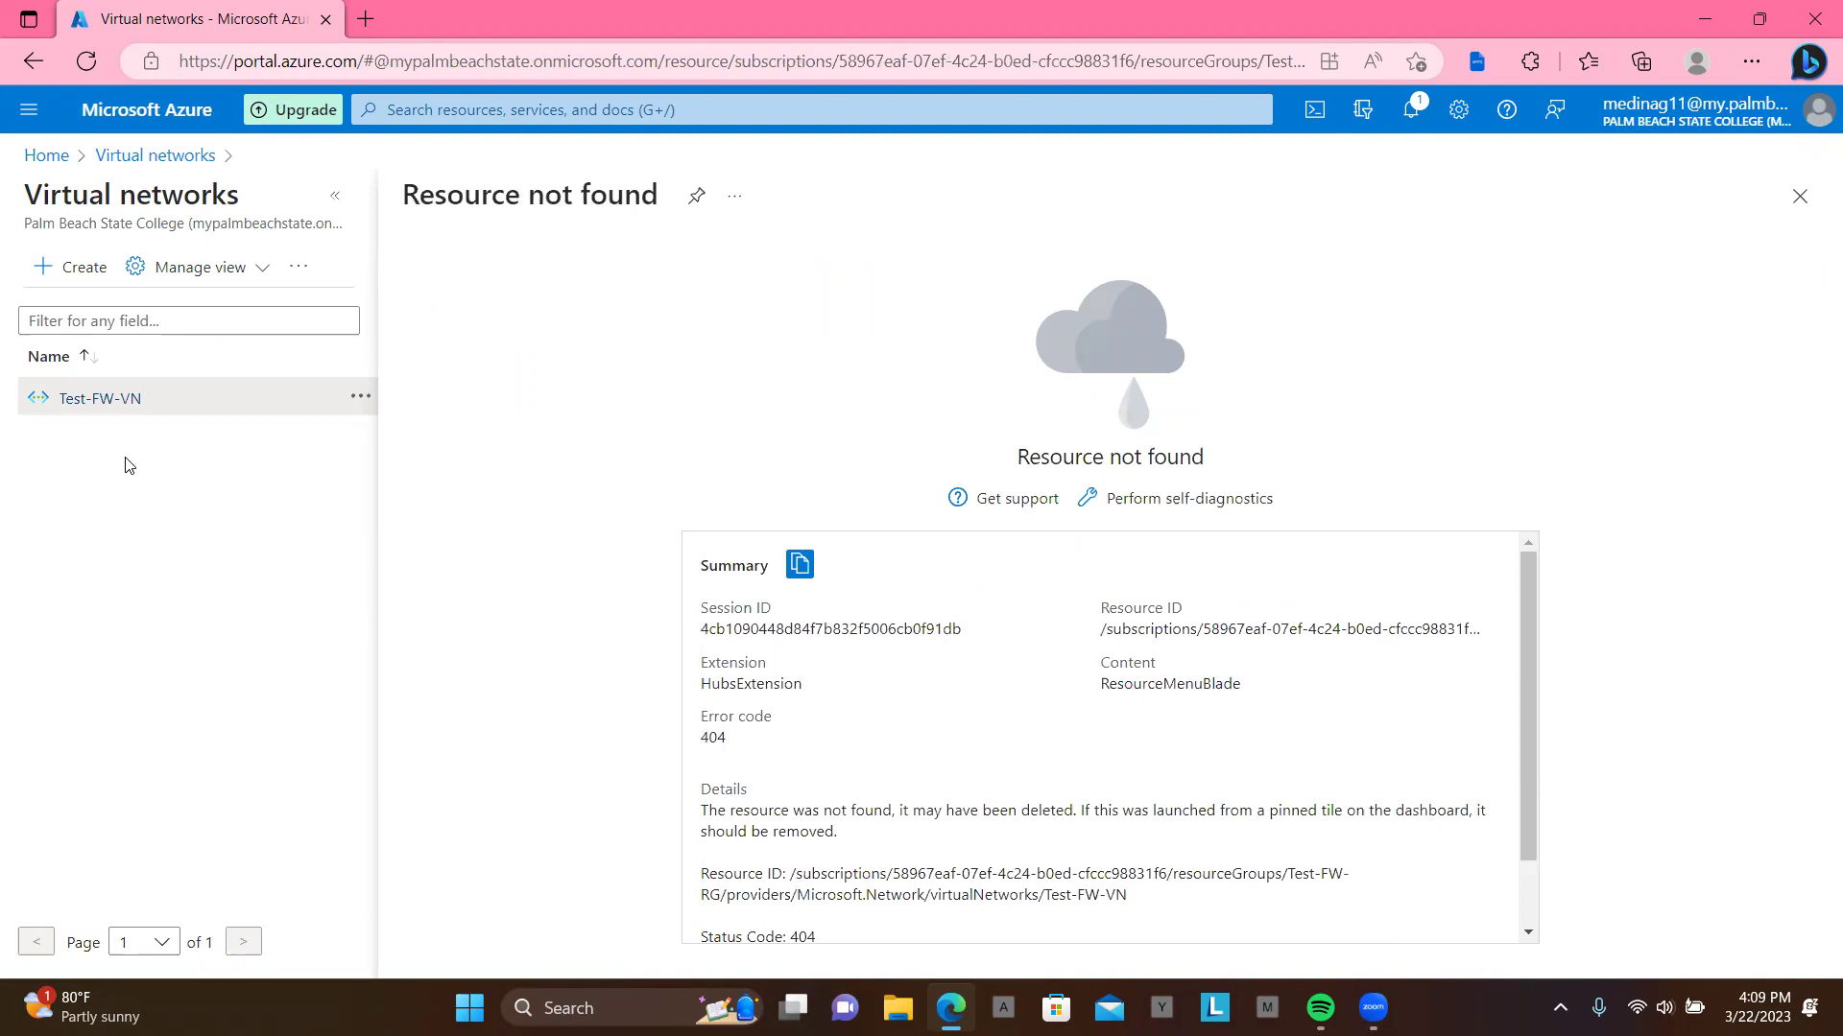
left_click(88, 65)
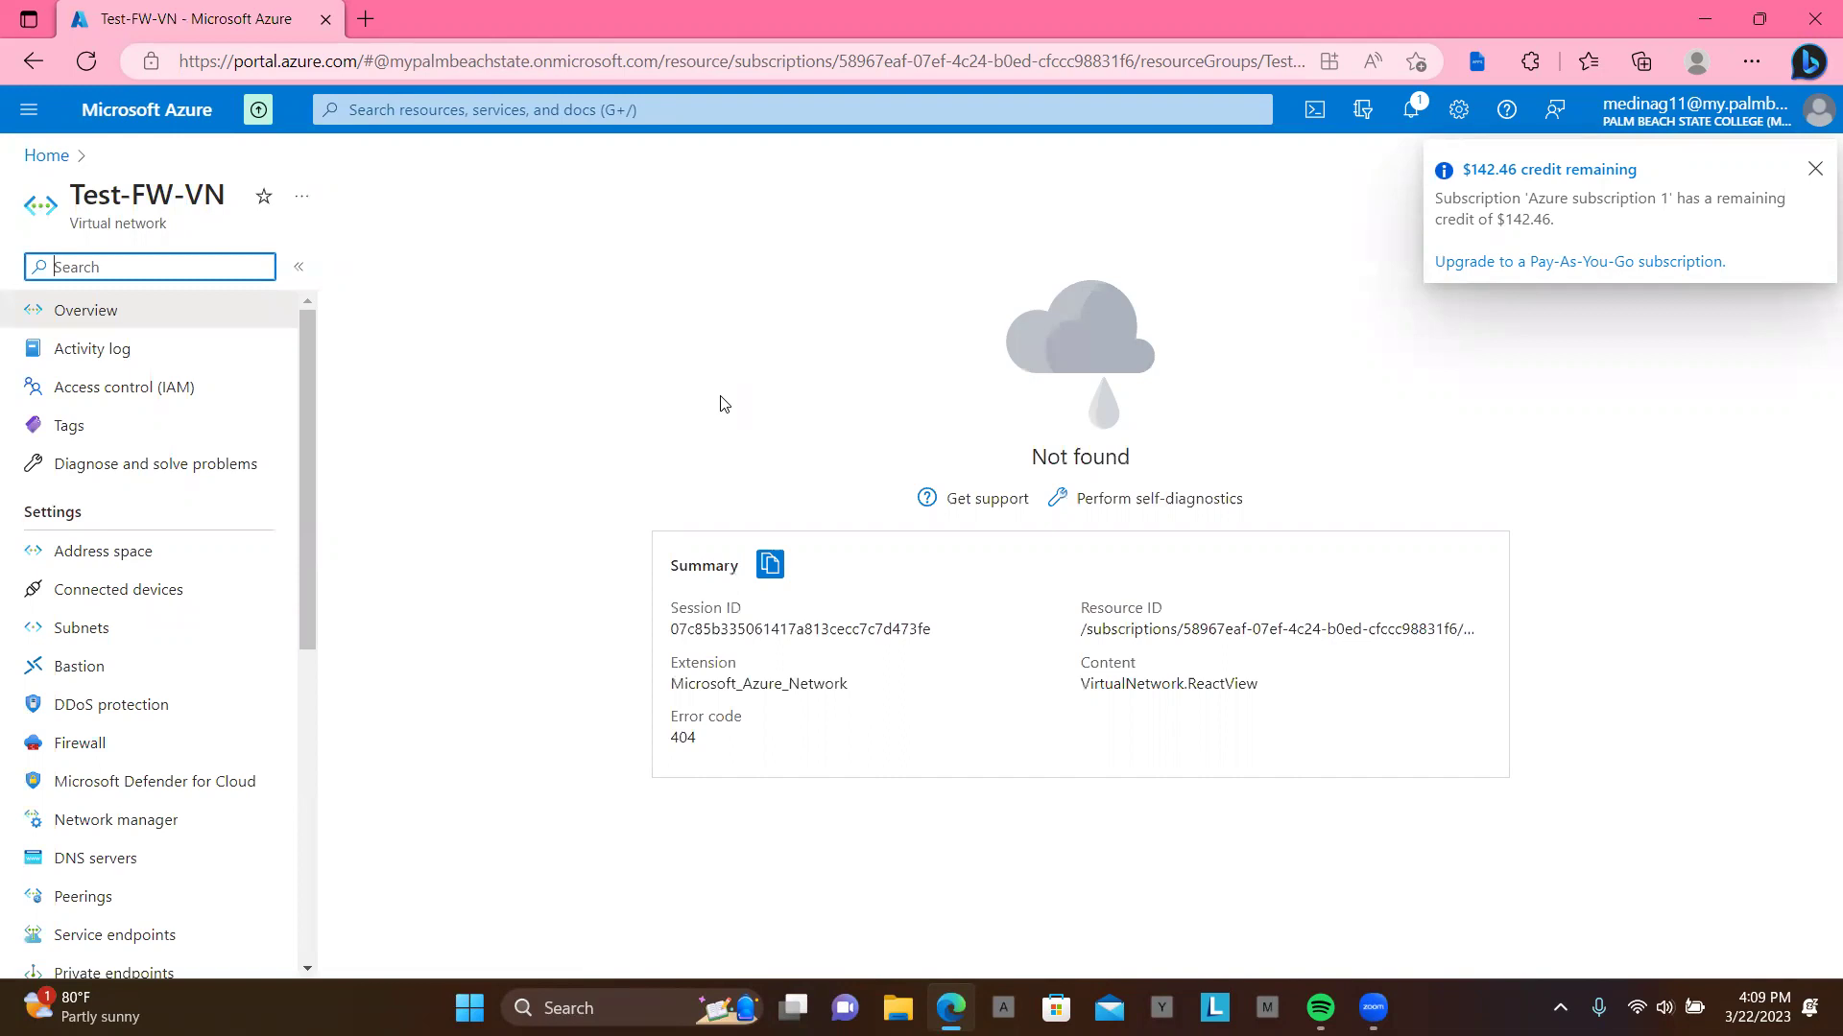
left_click(52, 157)
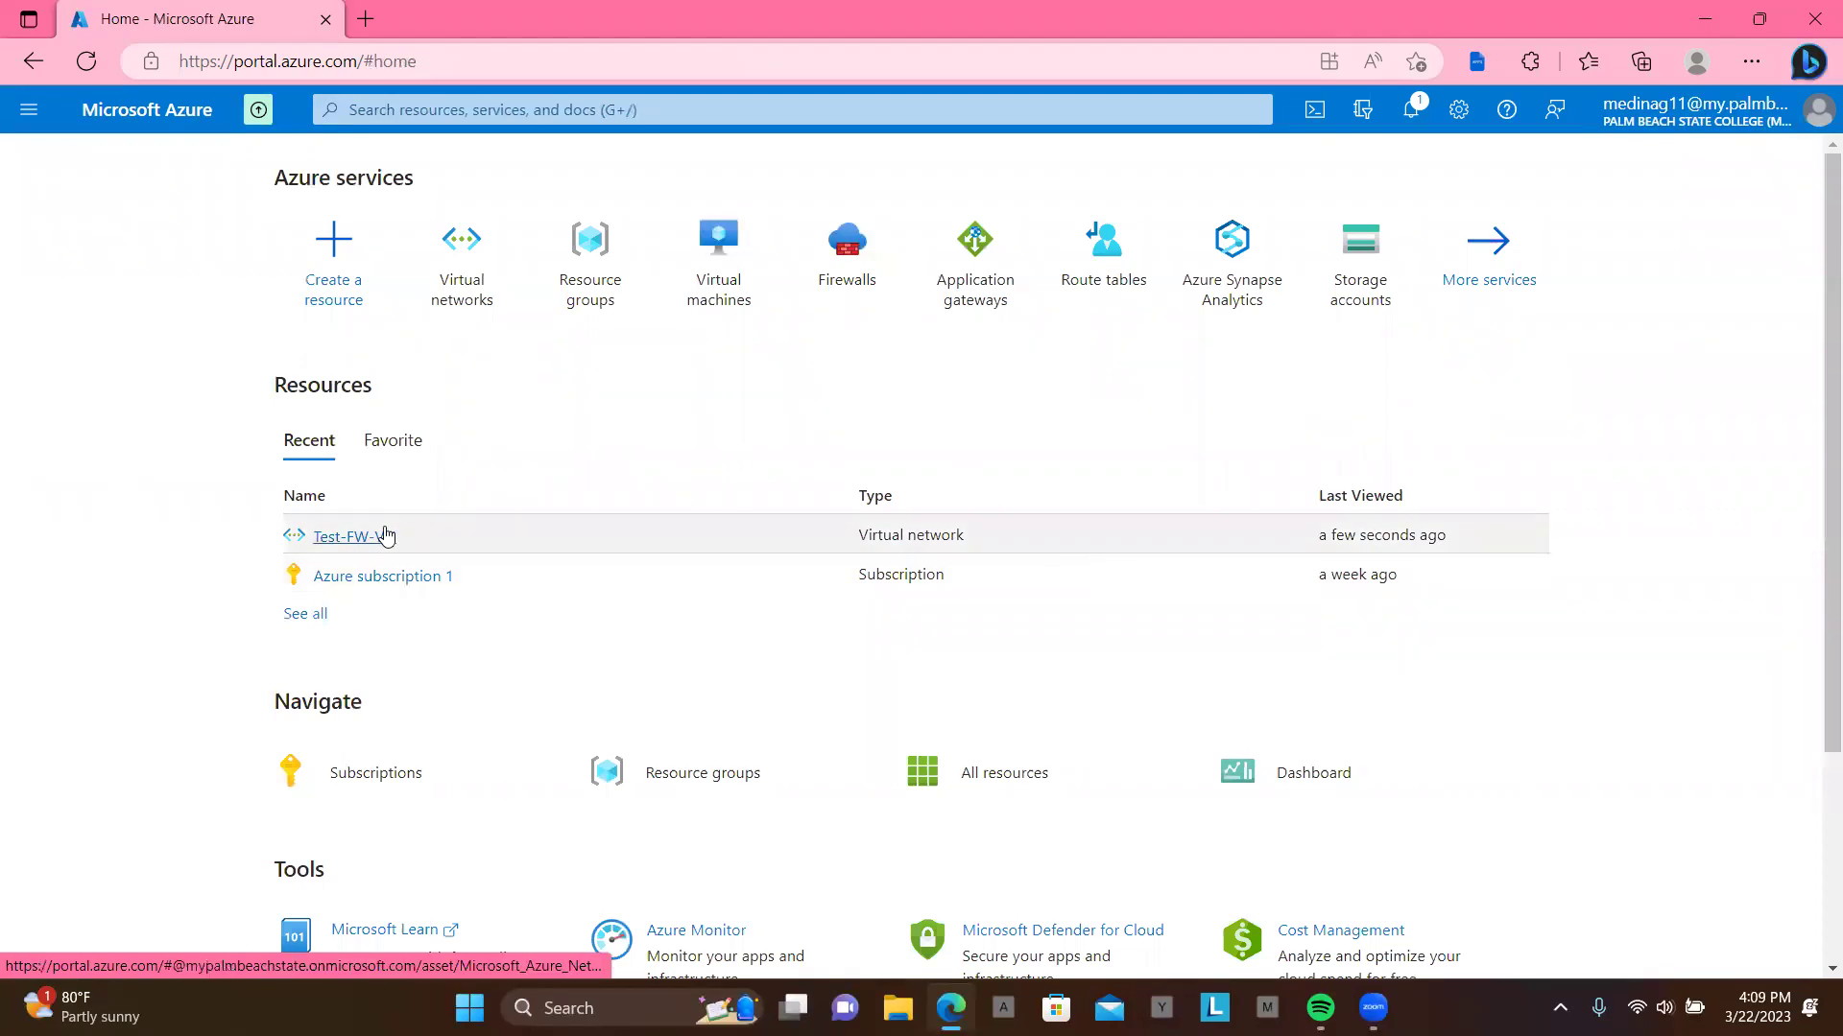
left_click(379, 540)
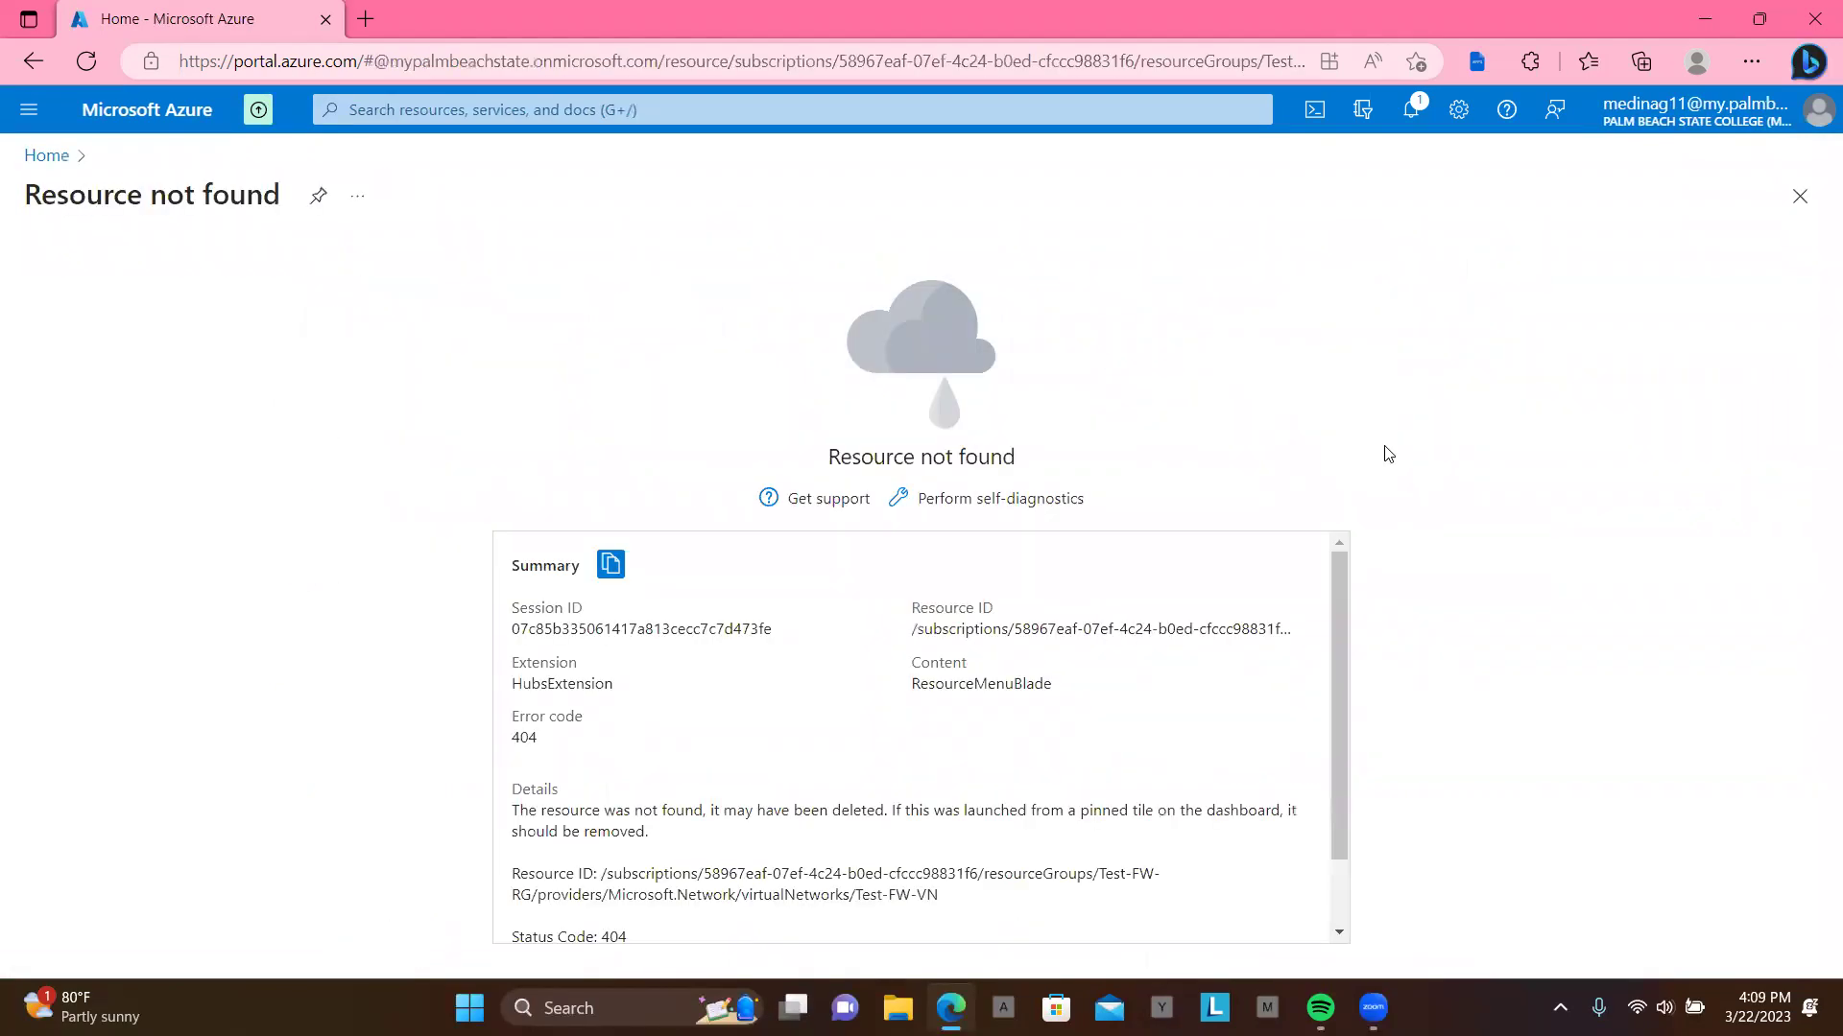
left_click(61, 157)
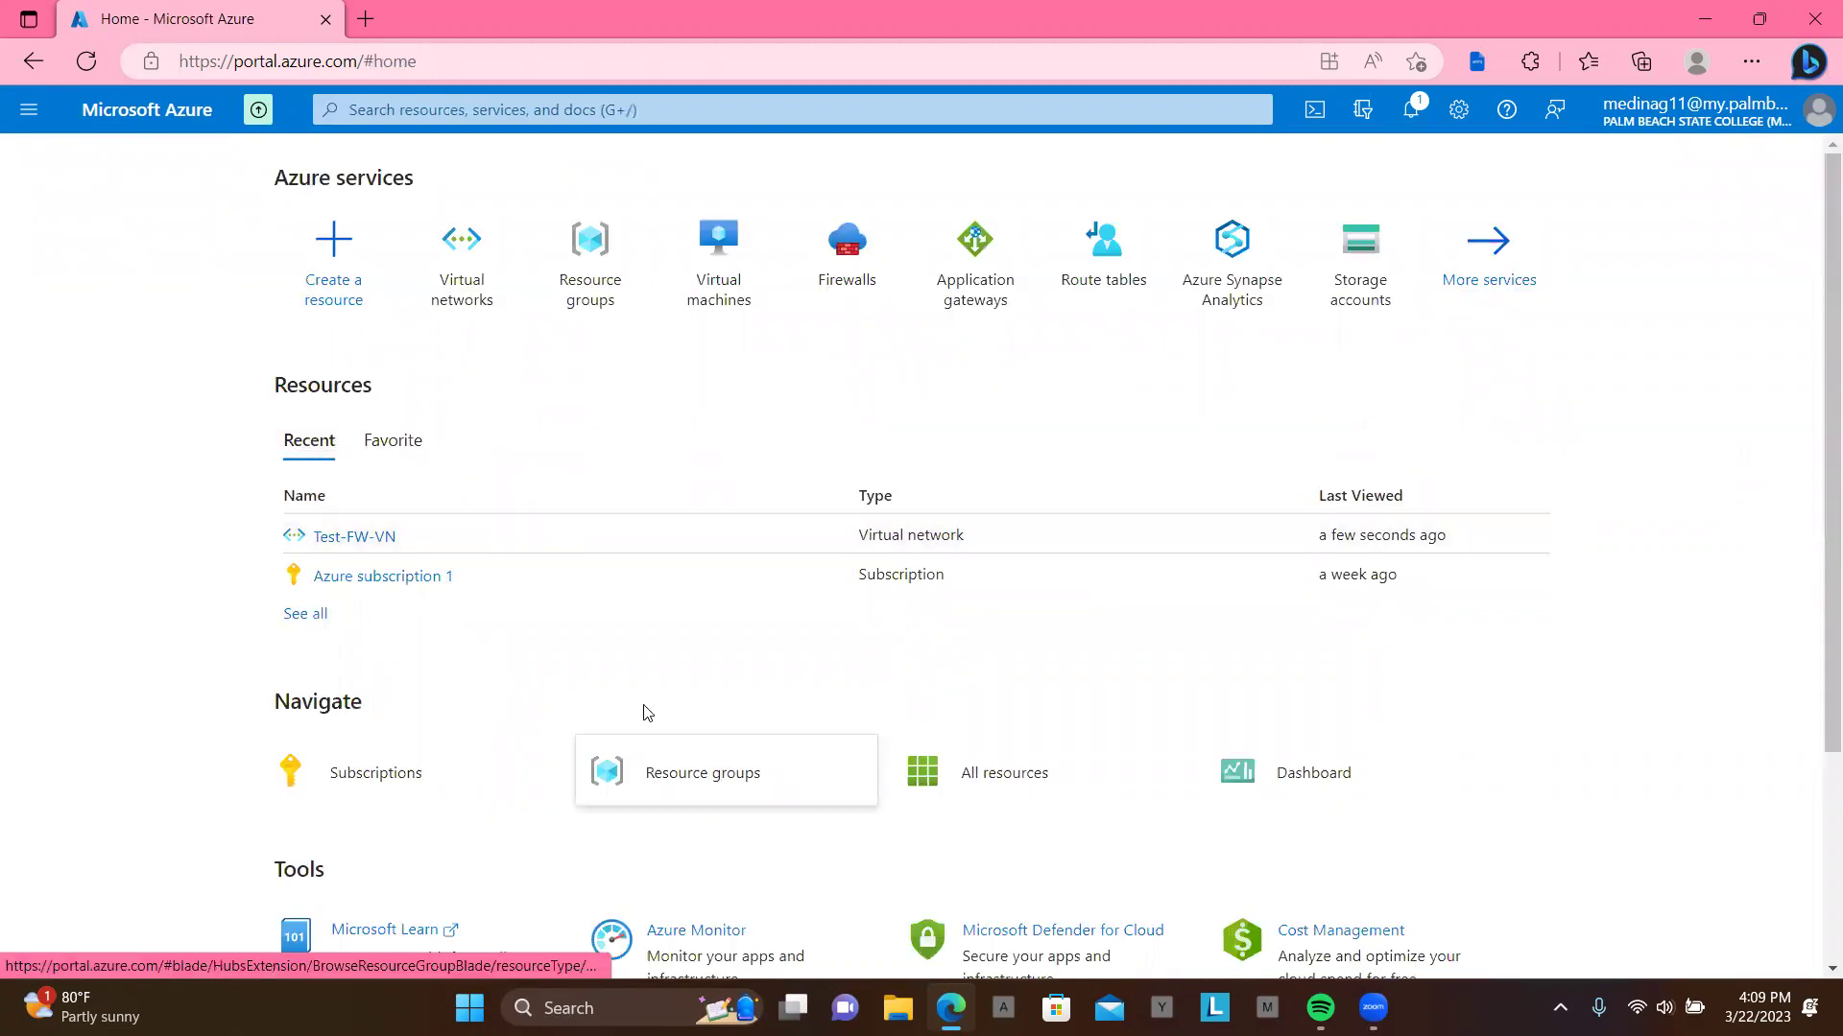
left_click(470, 281)
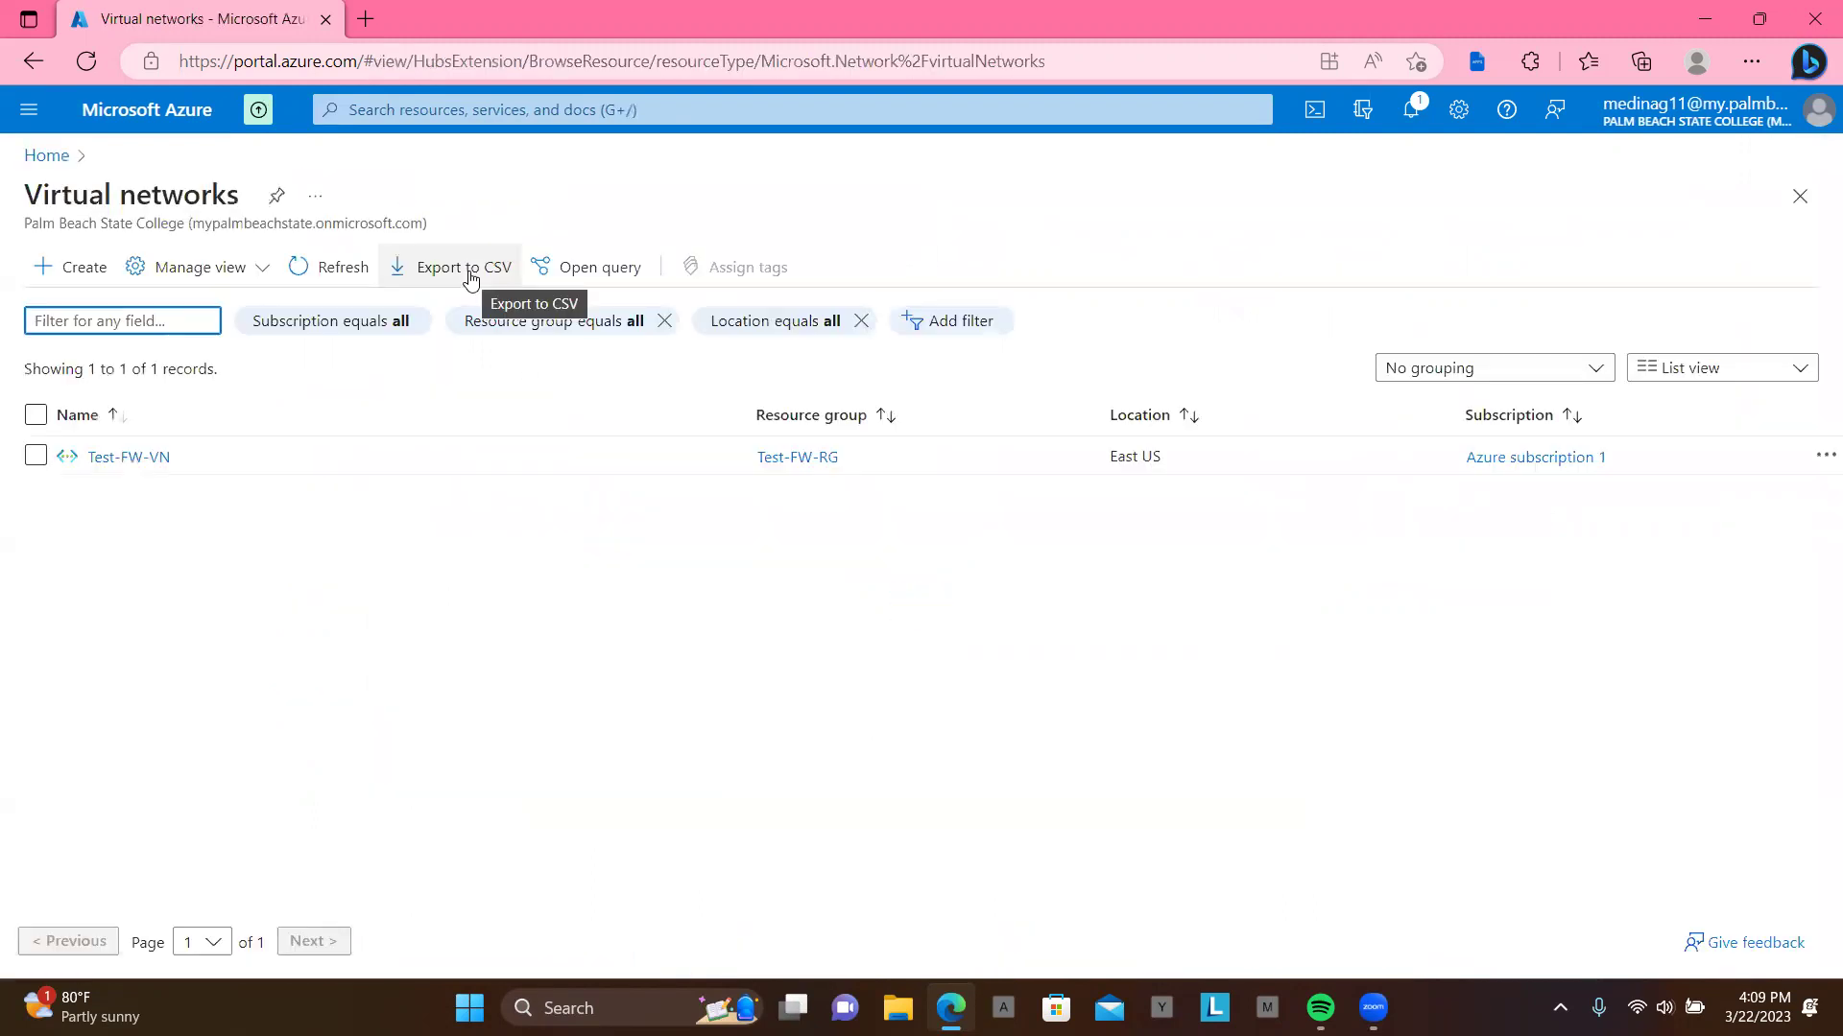
left_click(41, 457)
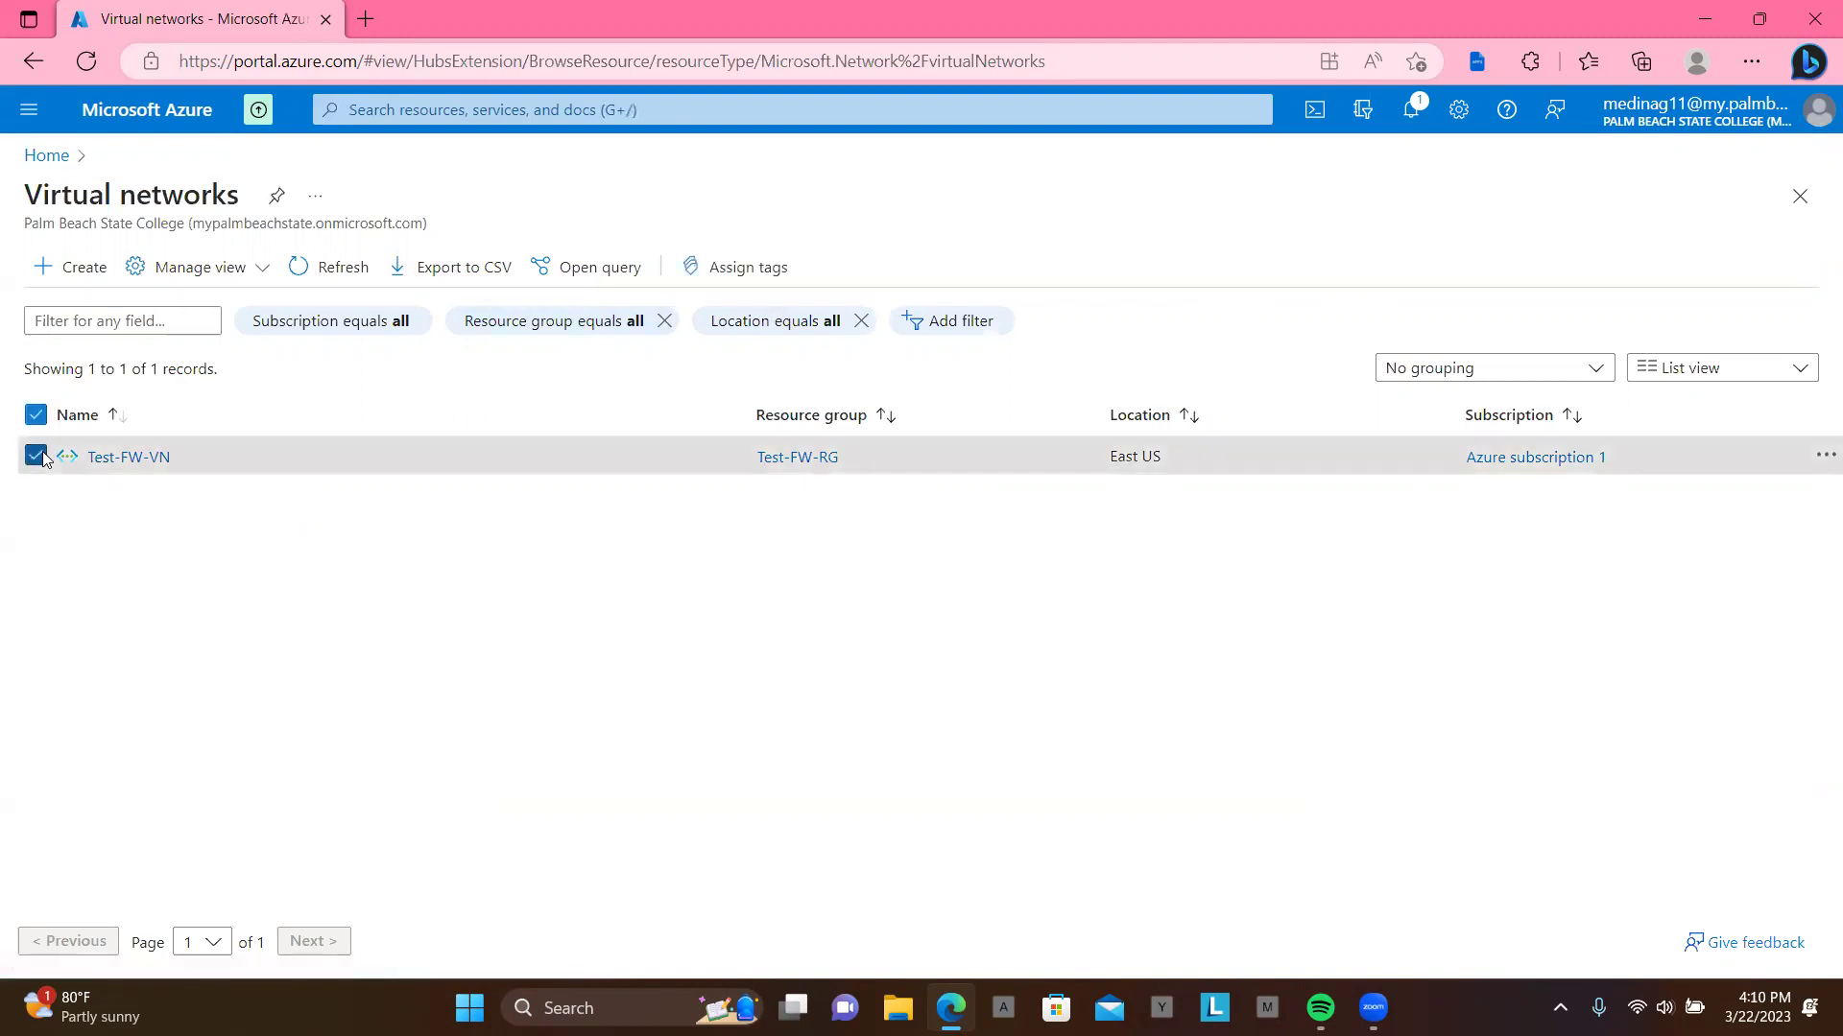
left_click(1823, 459)
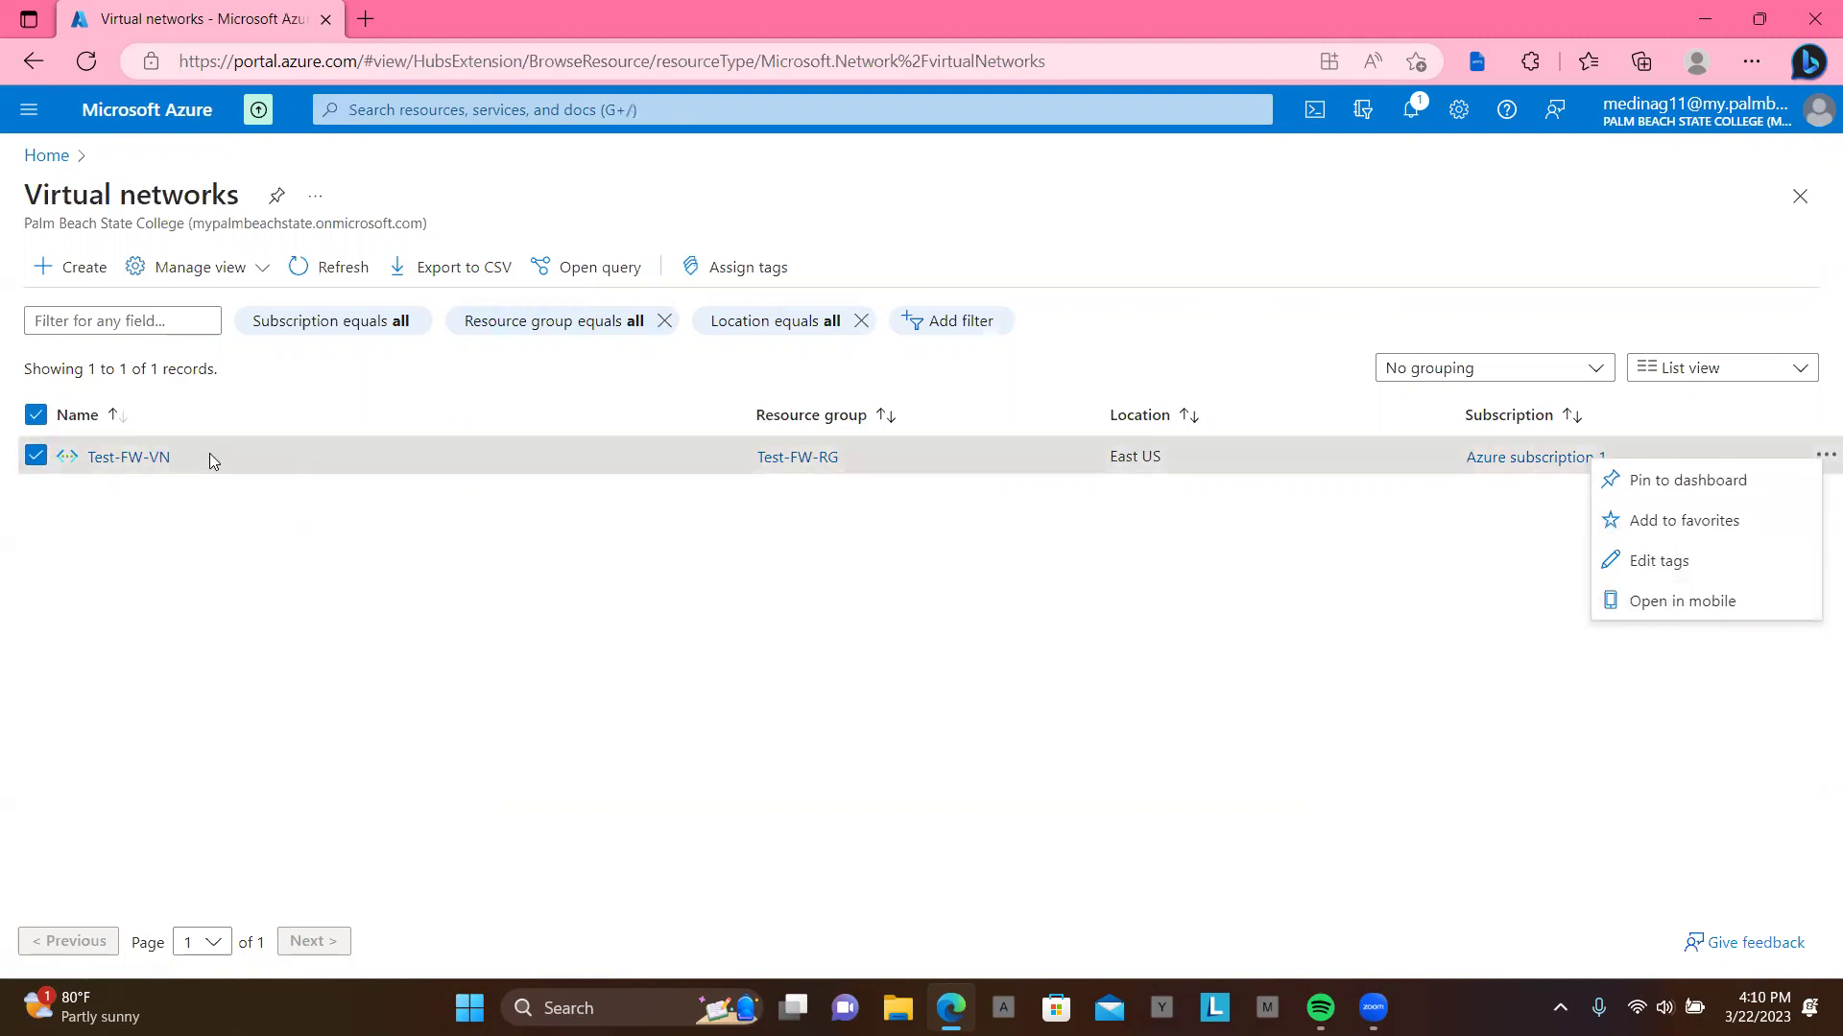
left_click(136, 458)
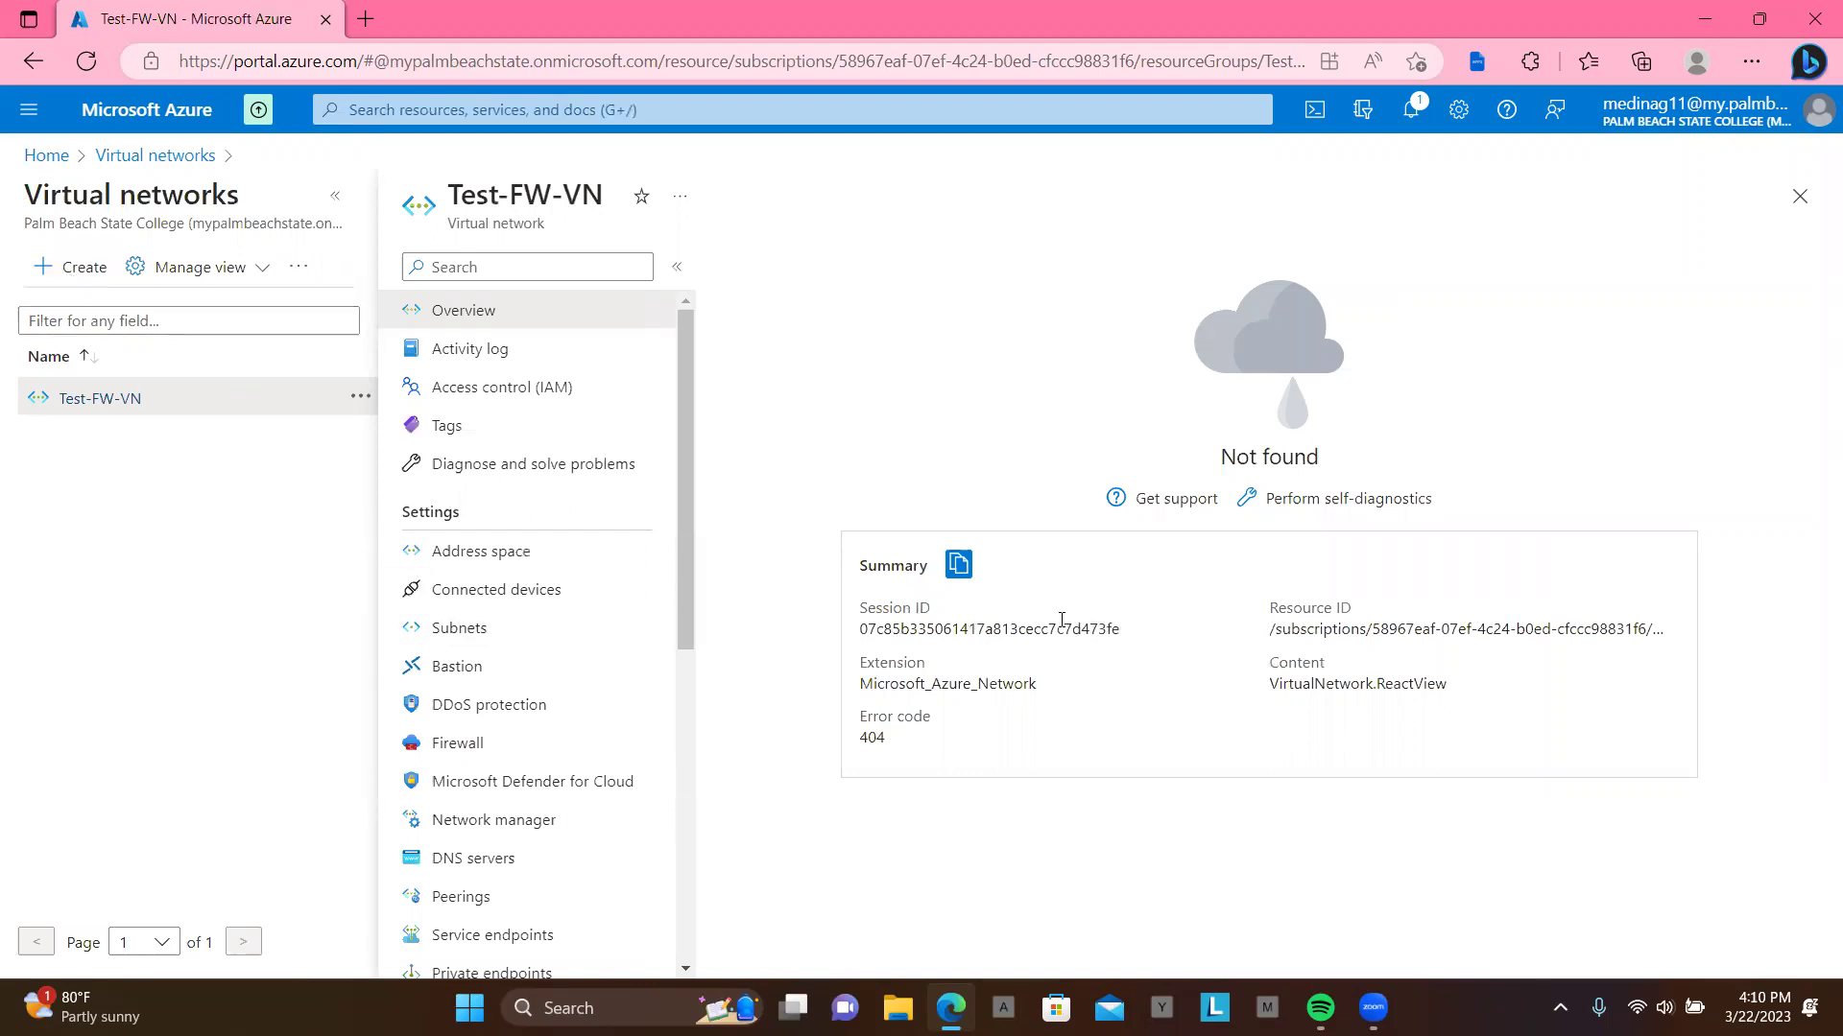
left_click_drag(676, 606, 711, 459)
left_click(85, 63)
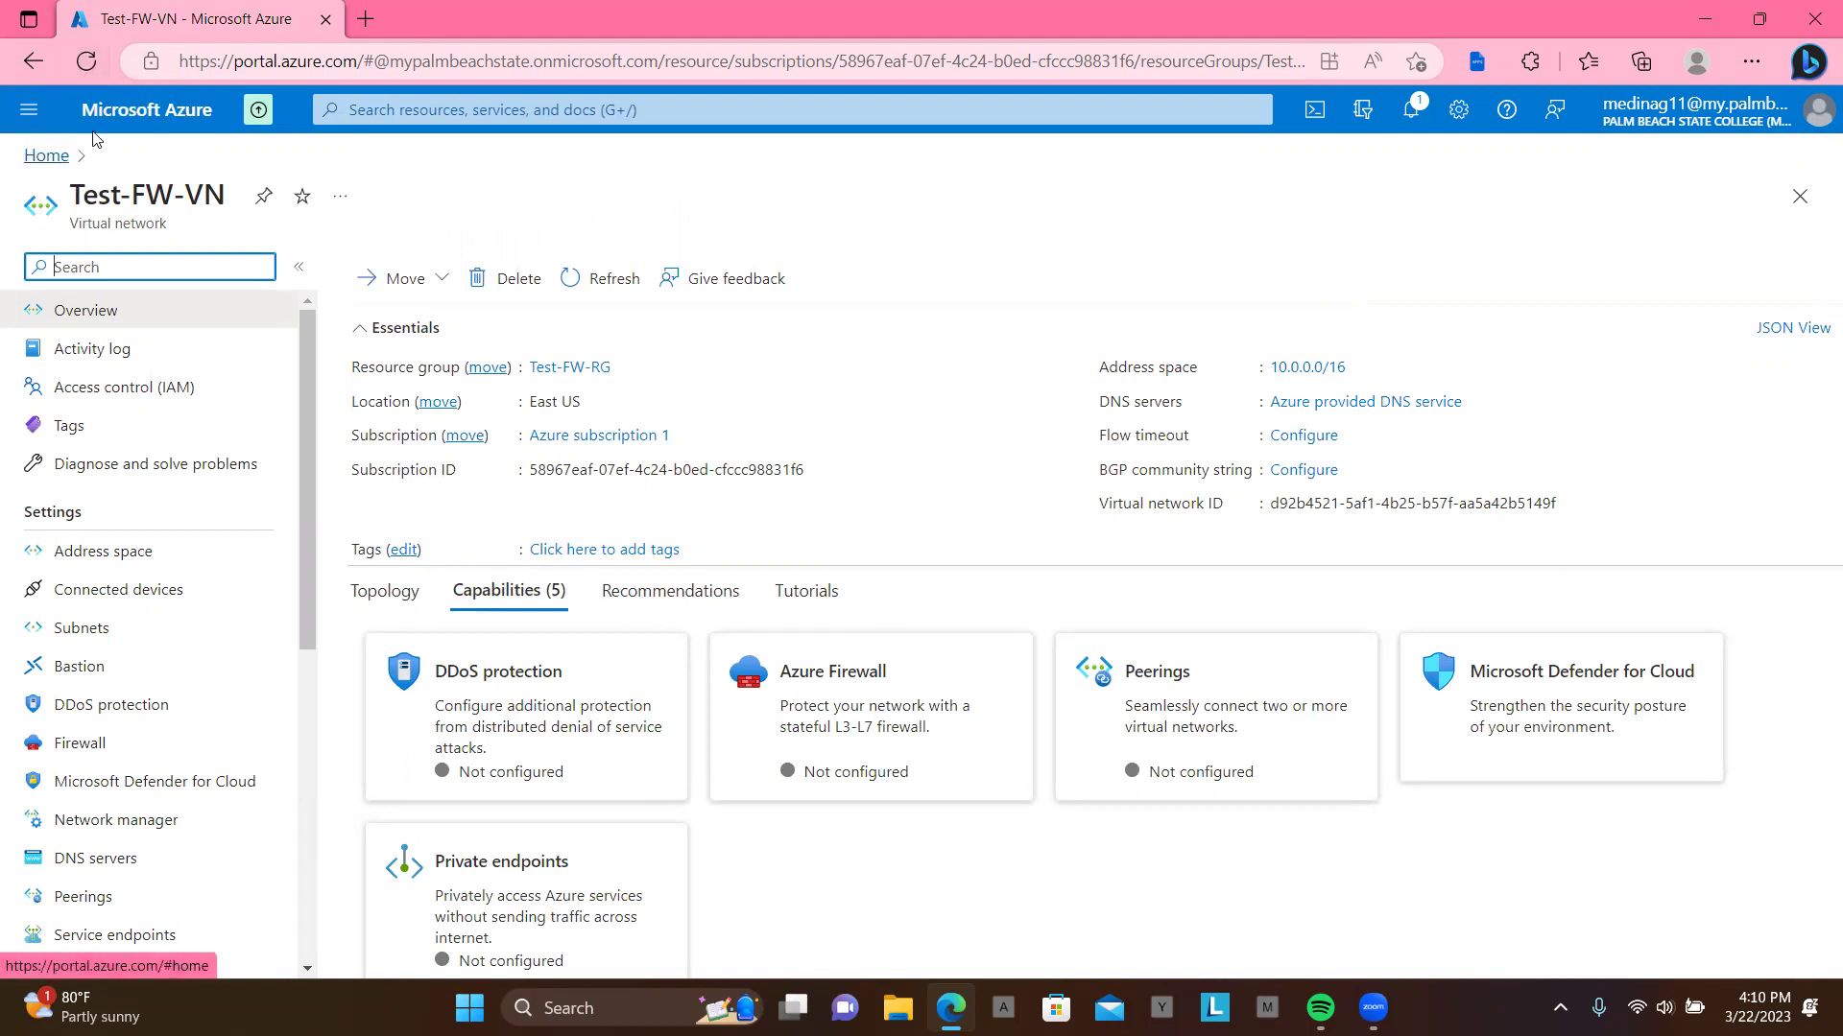
left_click(86, 61)
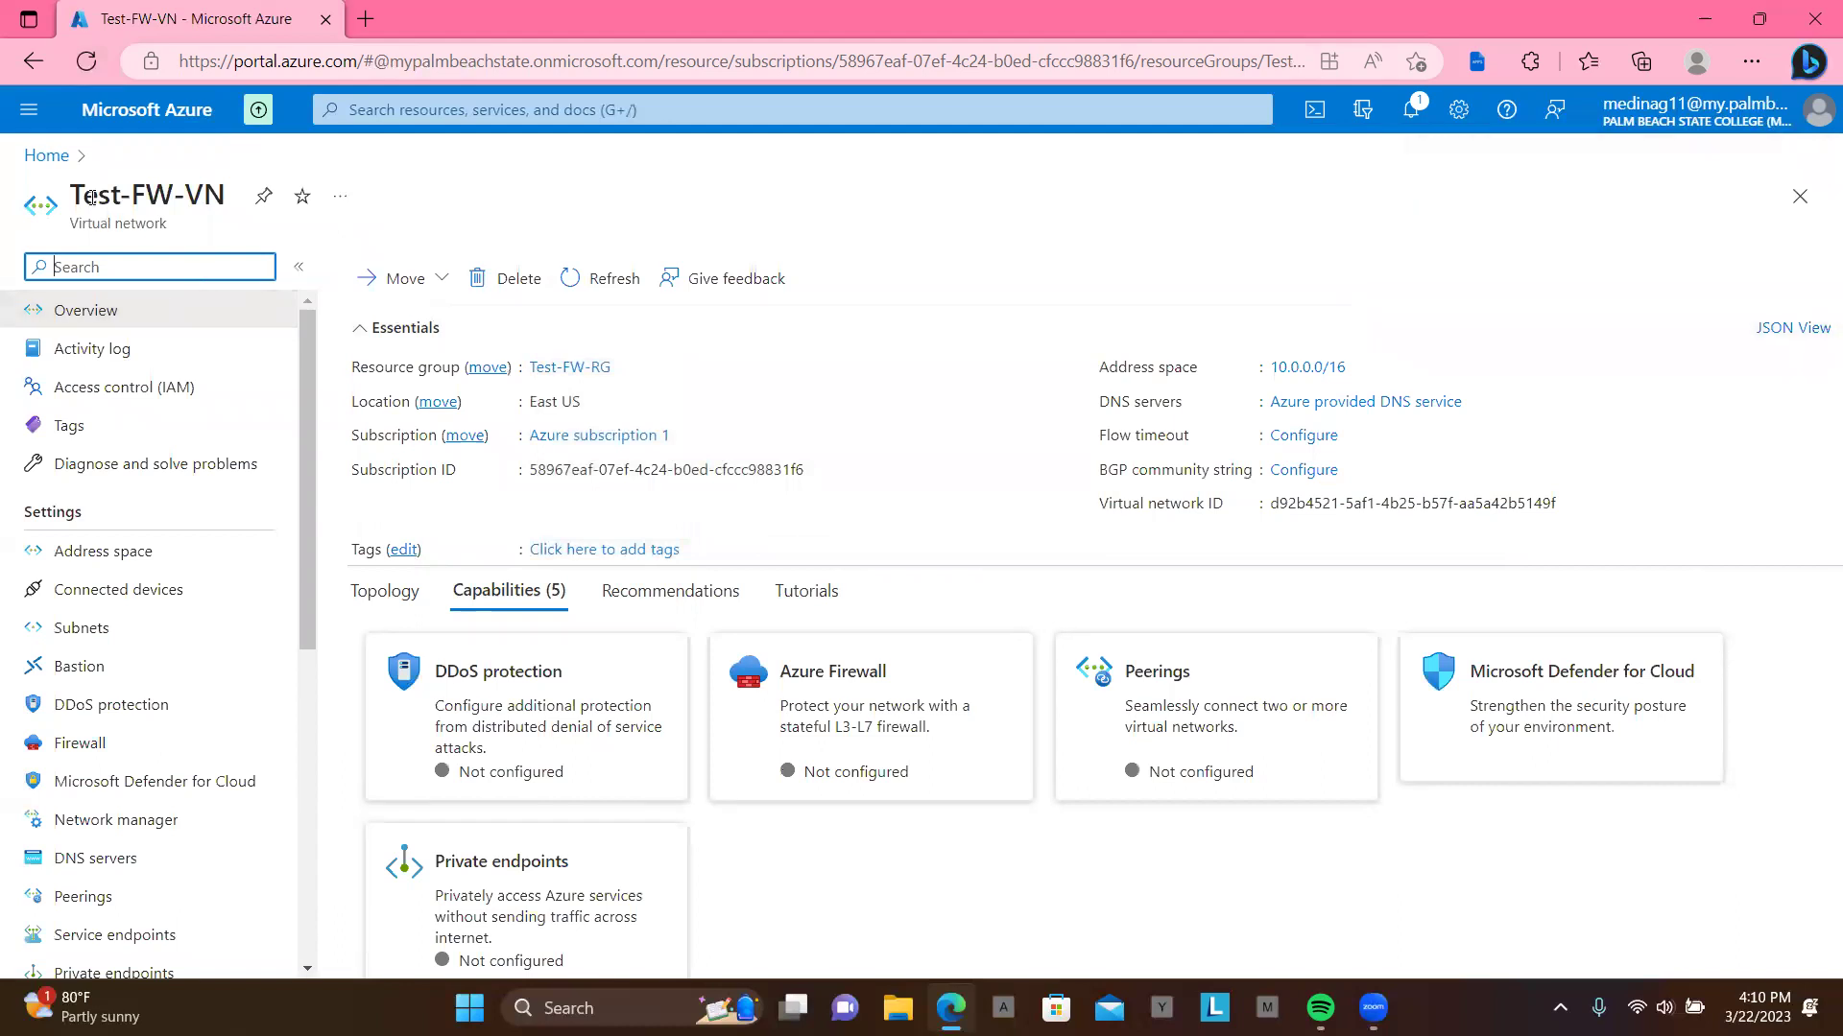
left_click(46, 164)
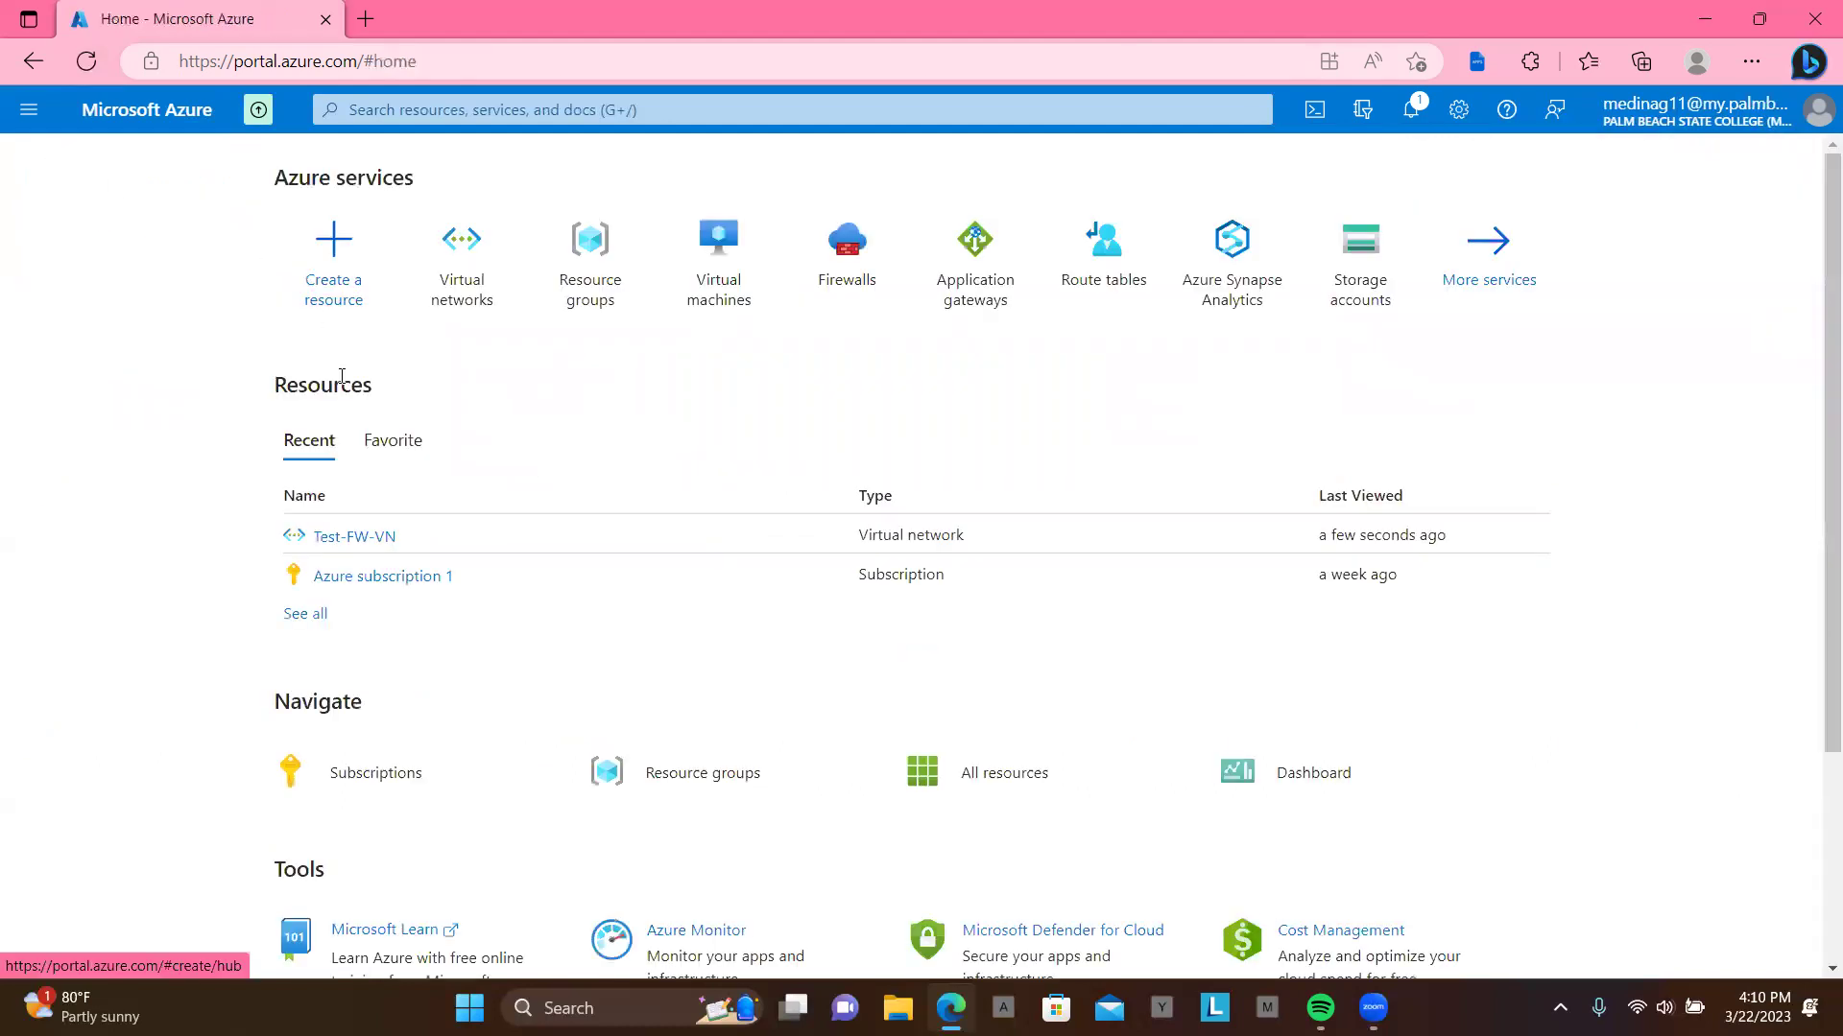
Step: Check Test-FW-RG's contents, then open the empty Virtual machines list via search
left_click(592, 290)
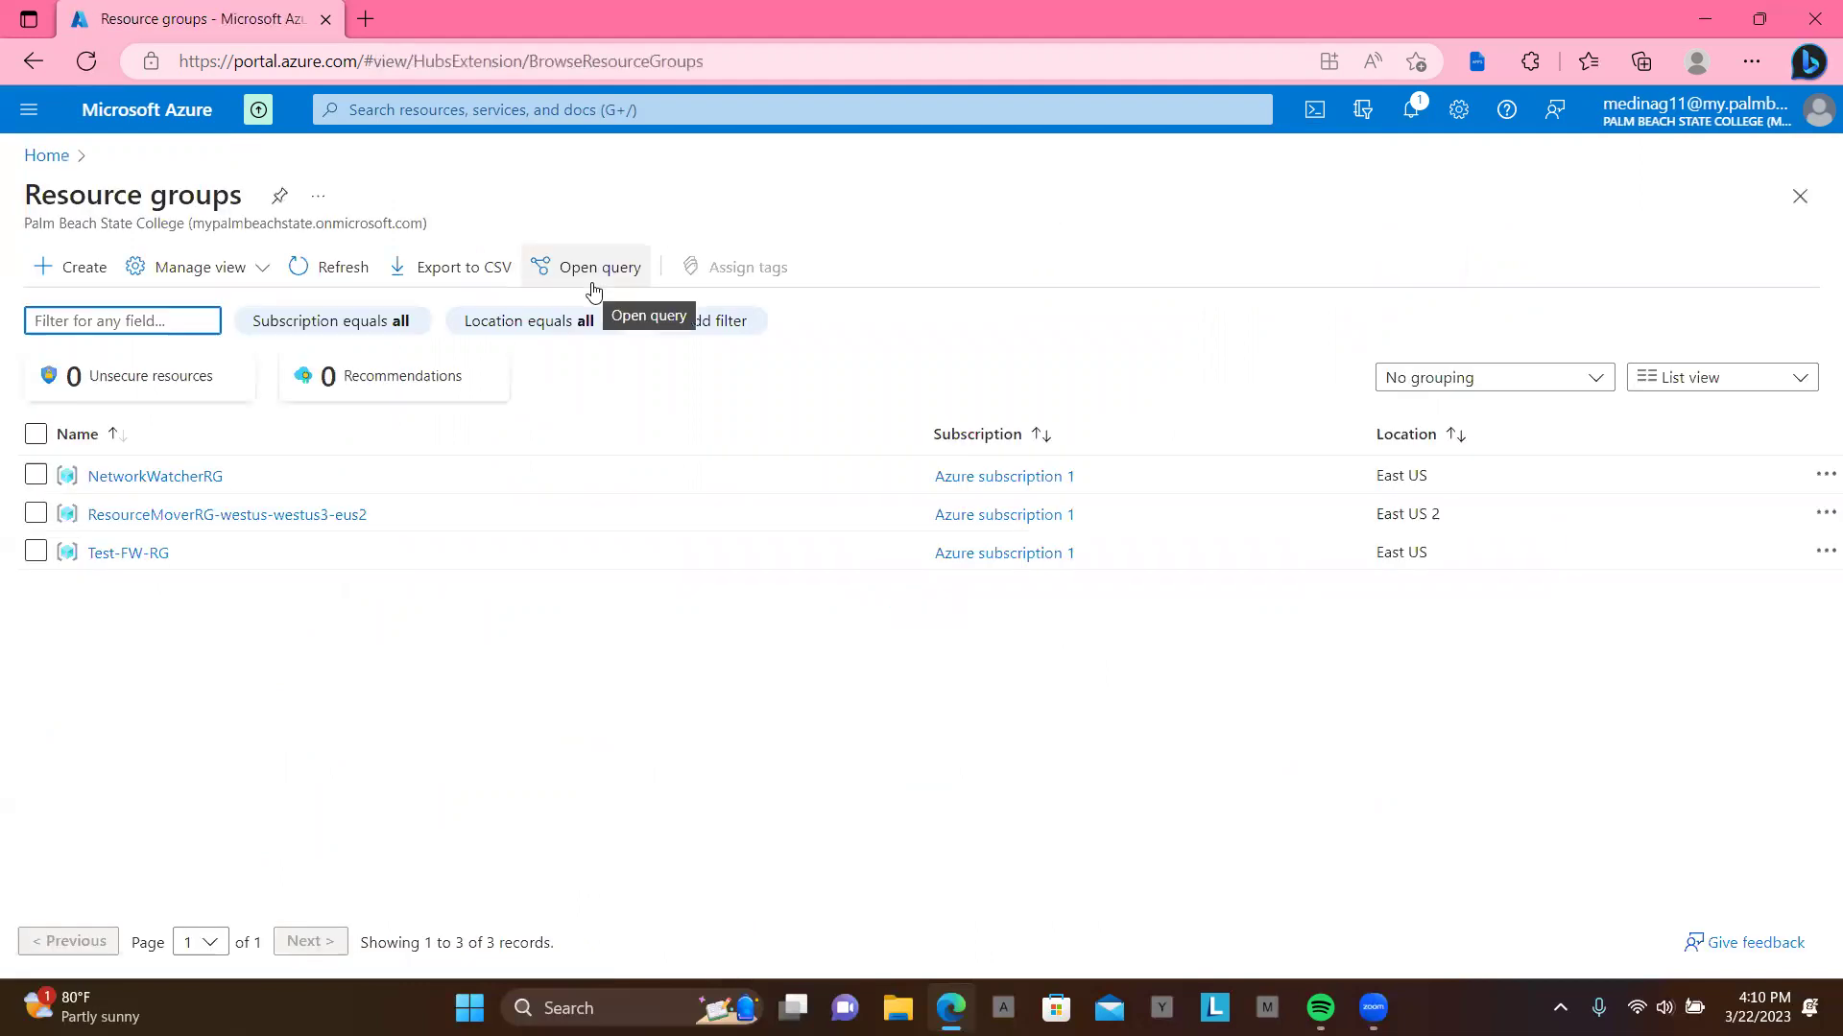
left_click(132, 555)
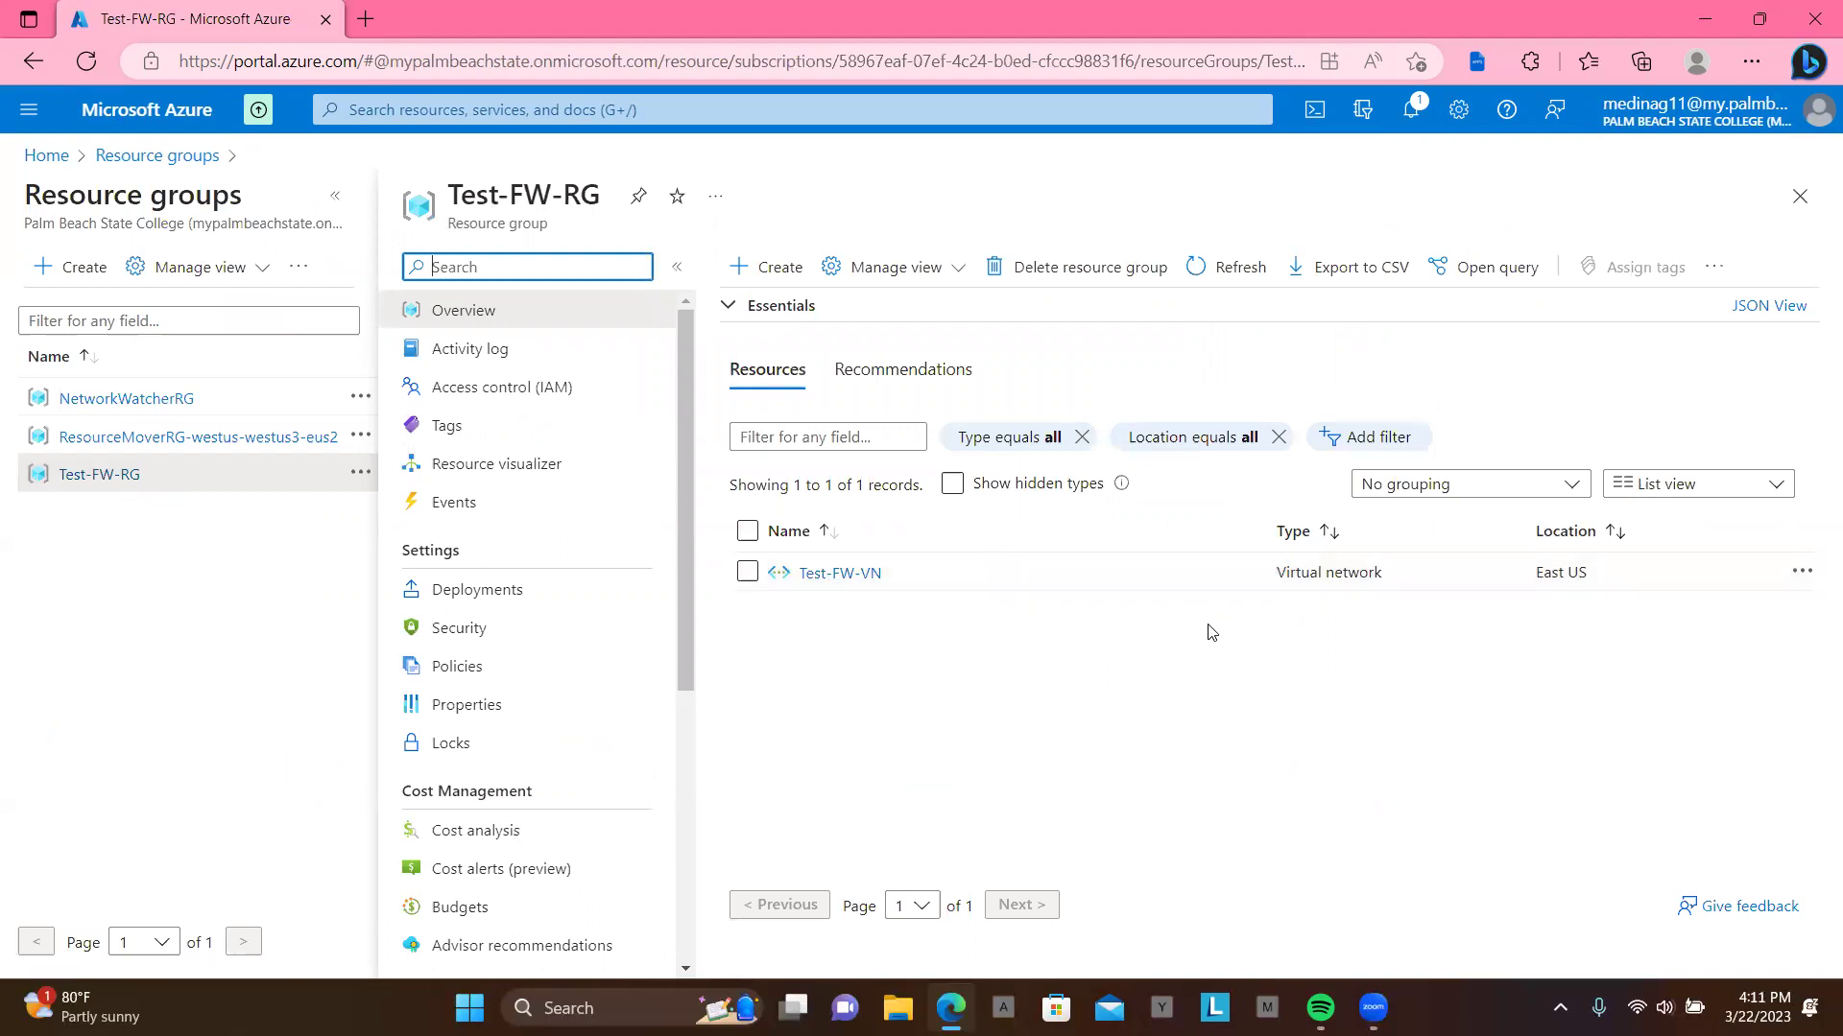
left_click(574, 112)
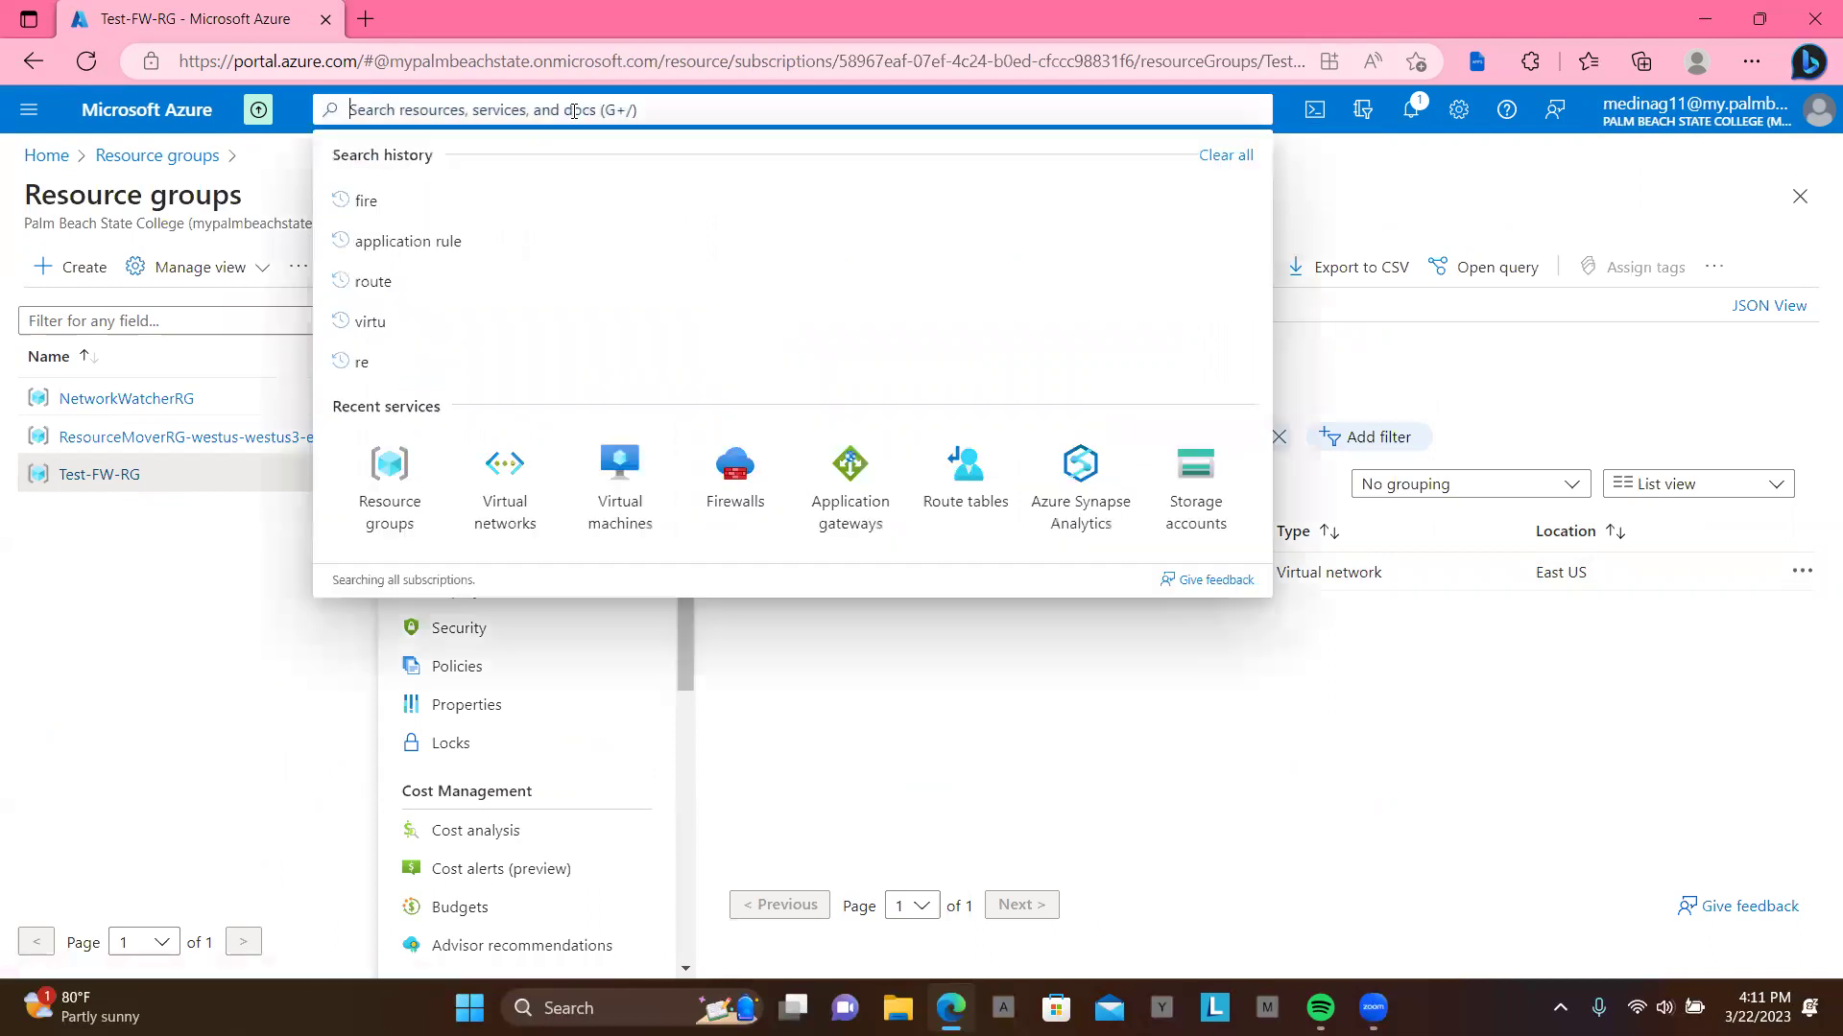
left_click(622, 480)
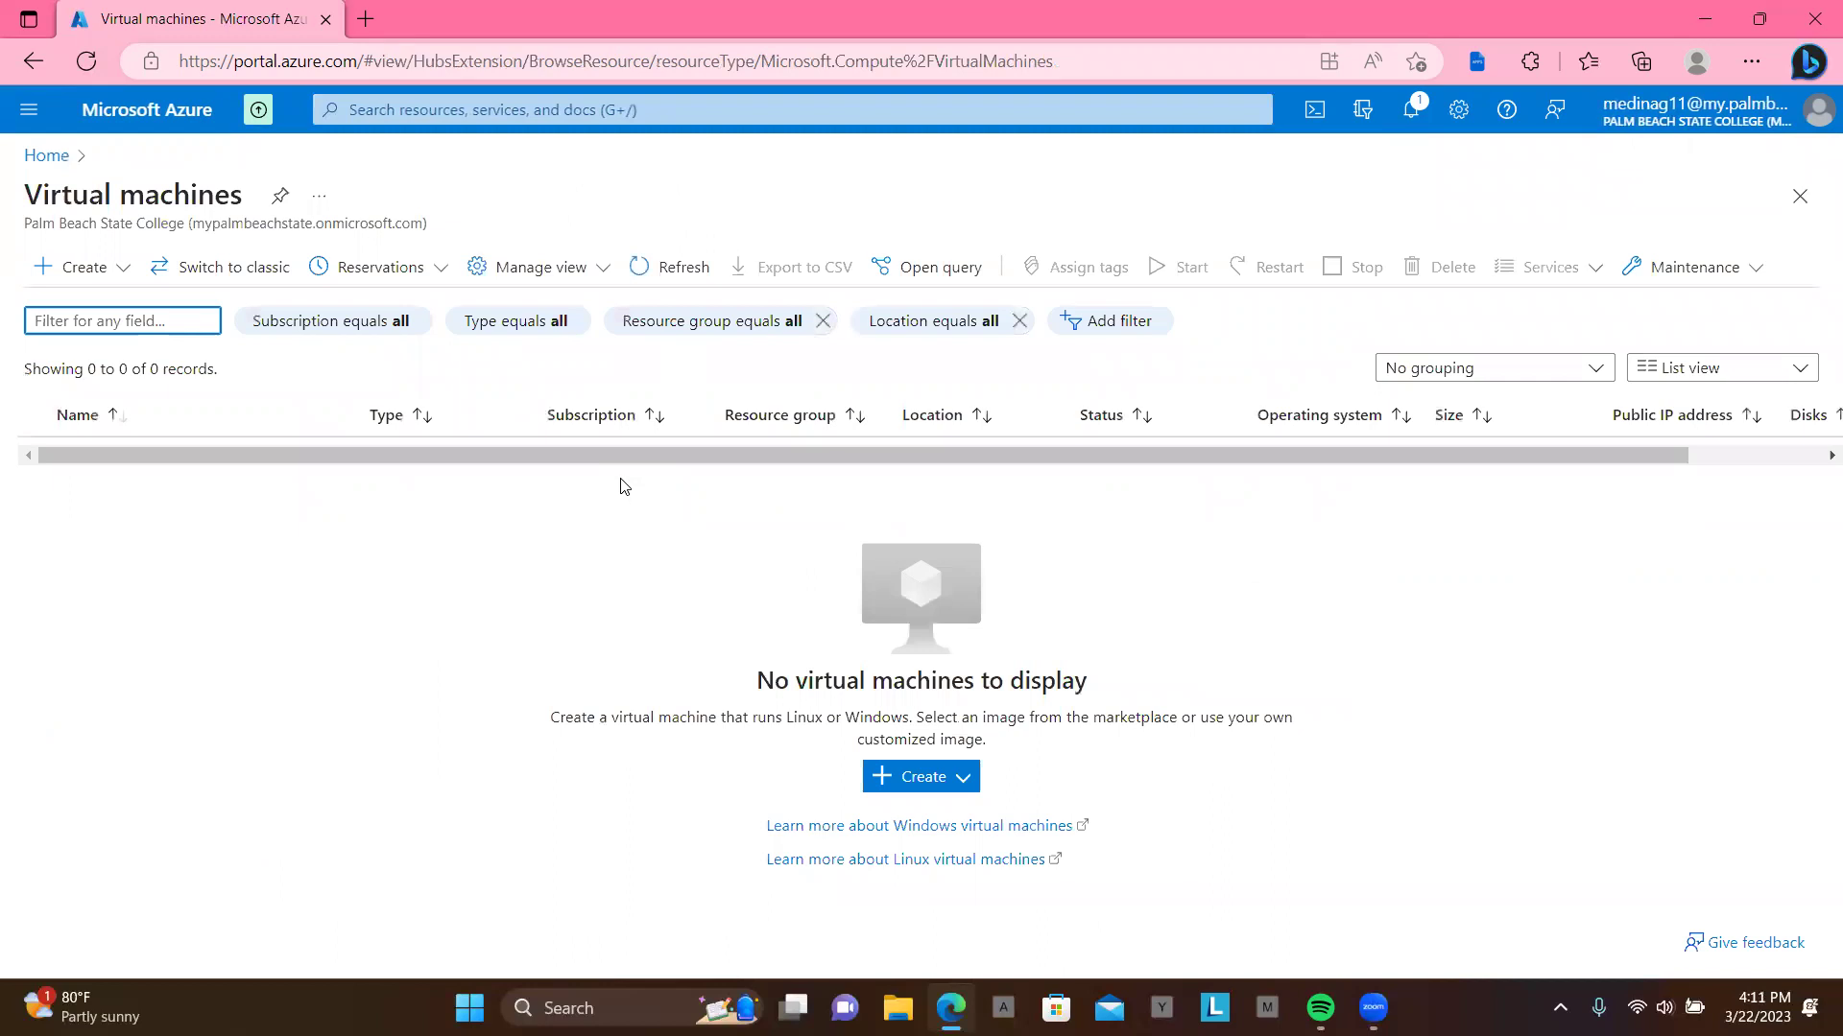
Step: Begin a new Azure virtual machine from the Create menu, then open a new Edge tab
left_click(943, 787)
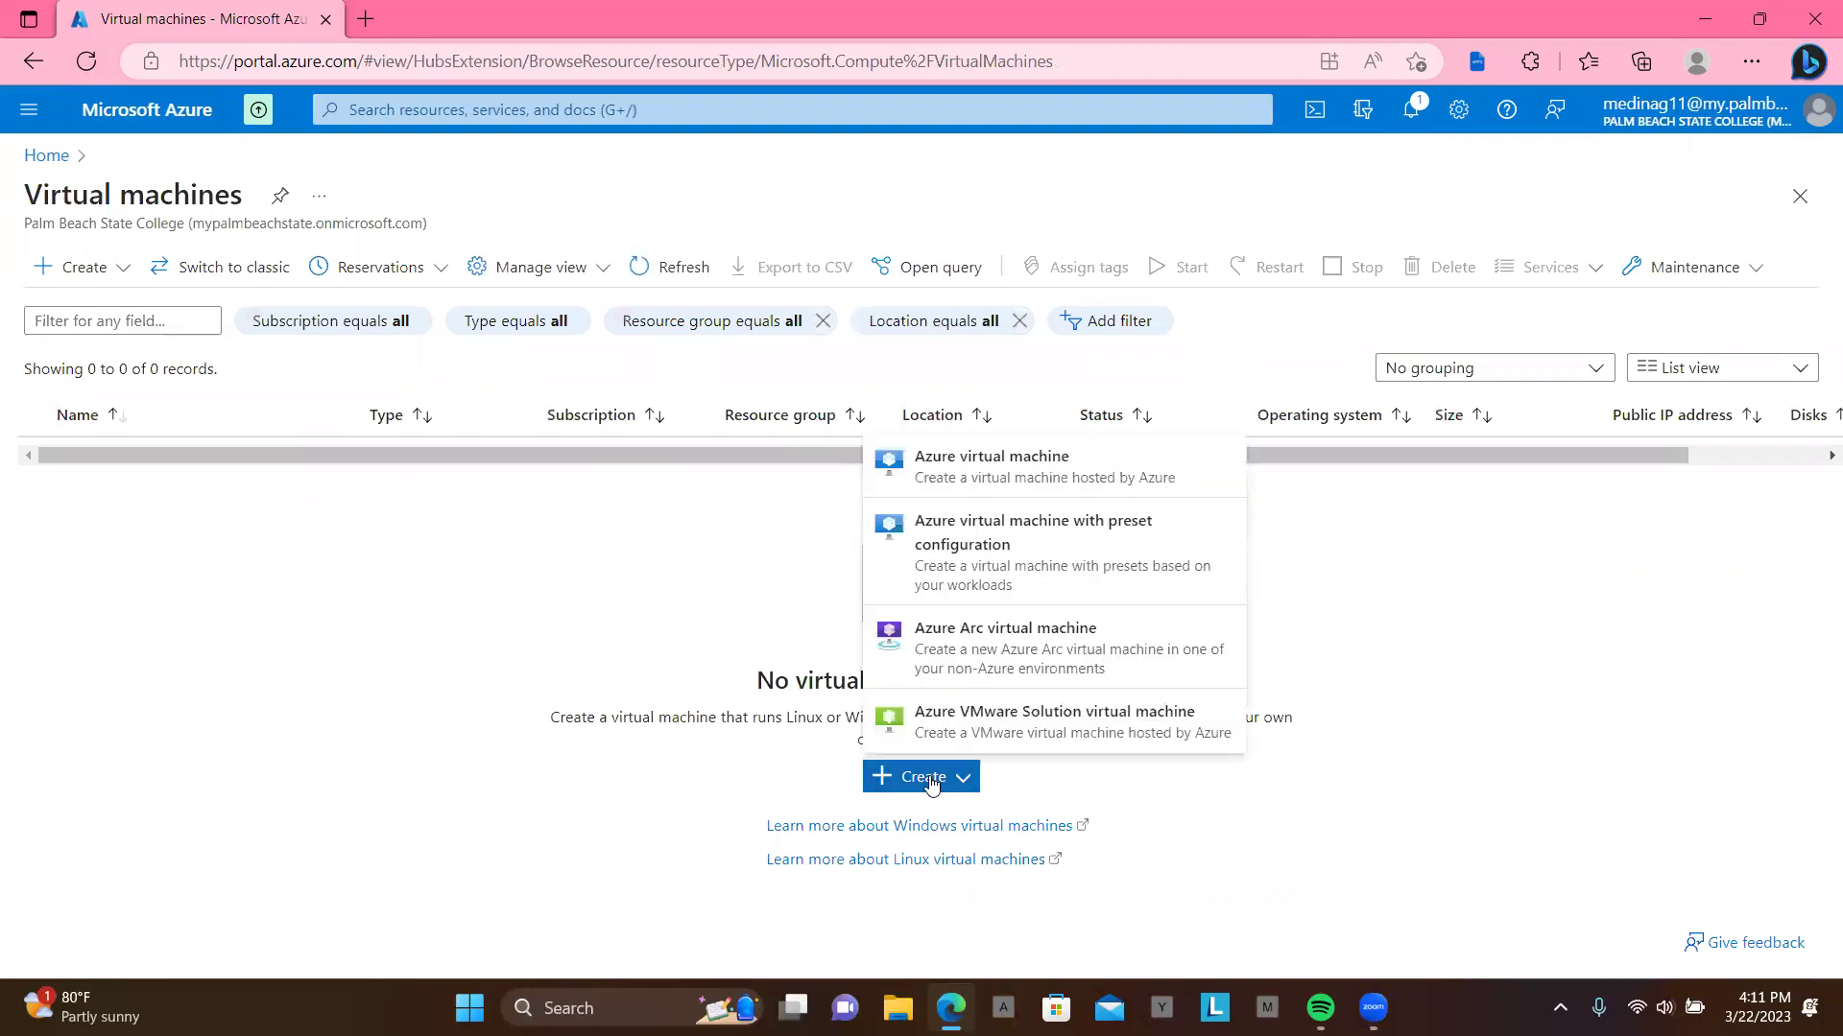
left_click(1069, 487)
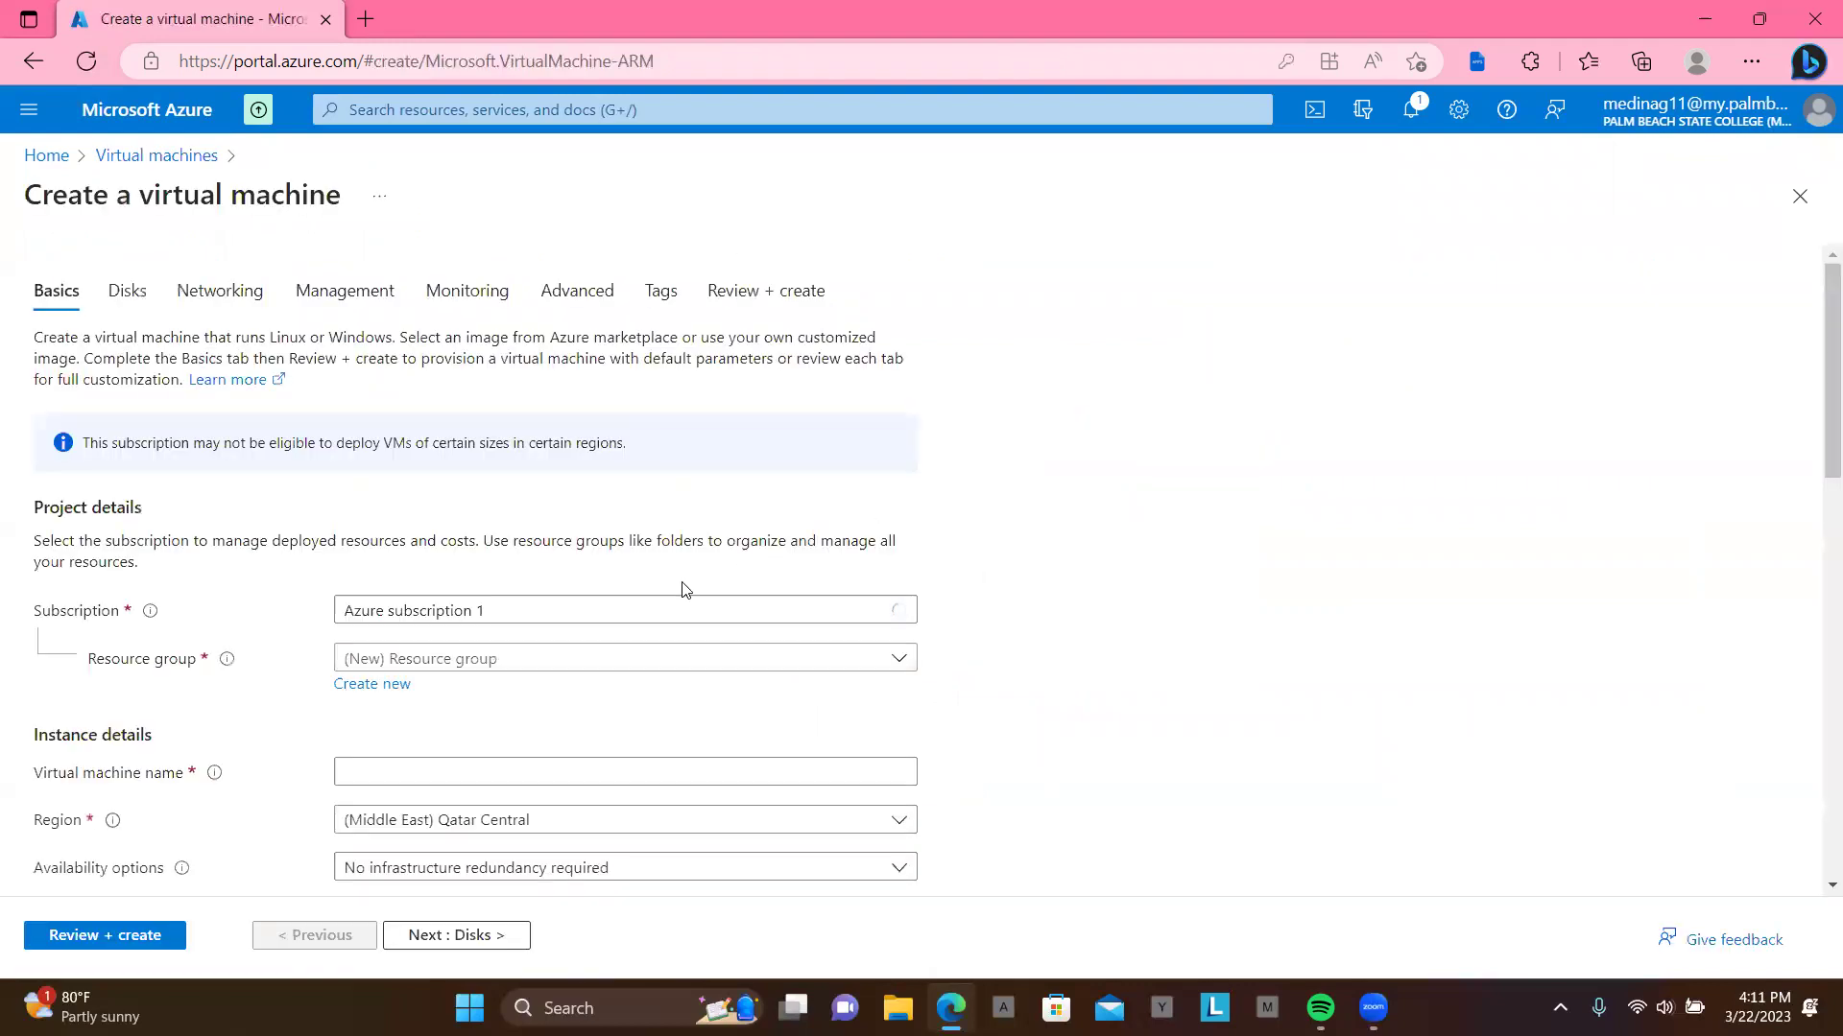
scroll(465, 678, "down", 2)
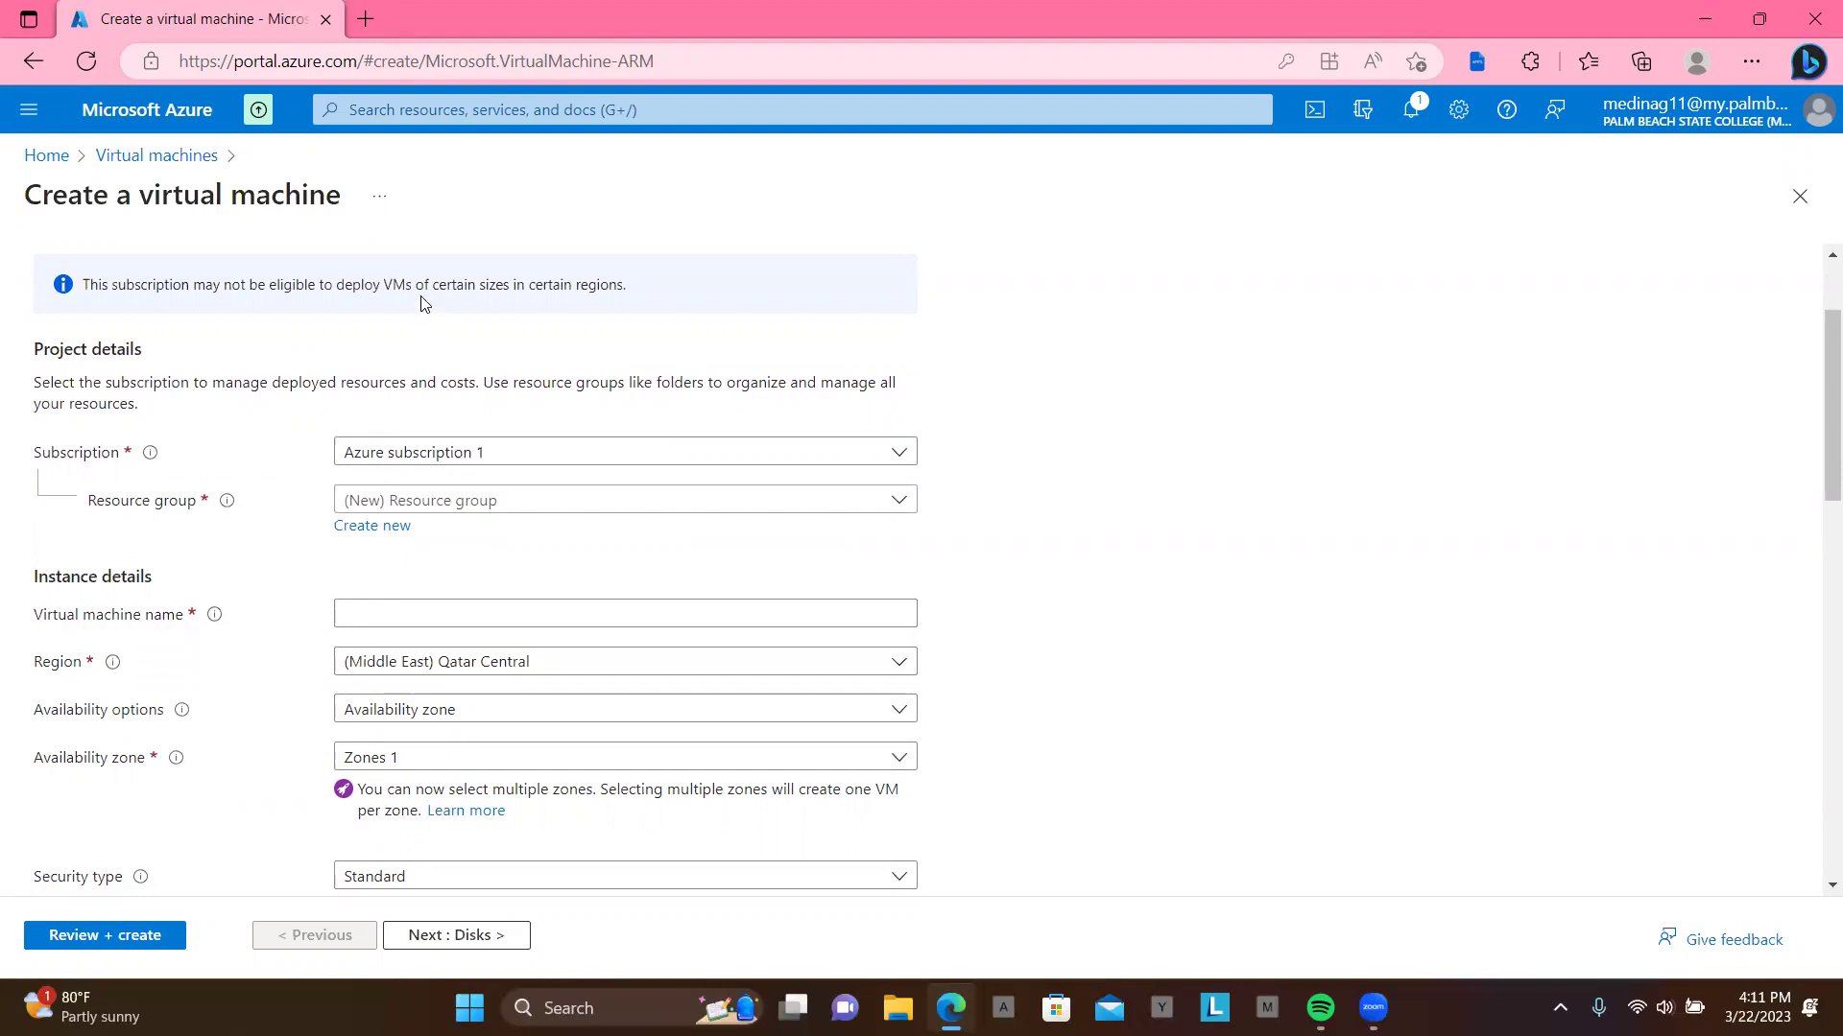
left_click(368, 19)
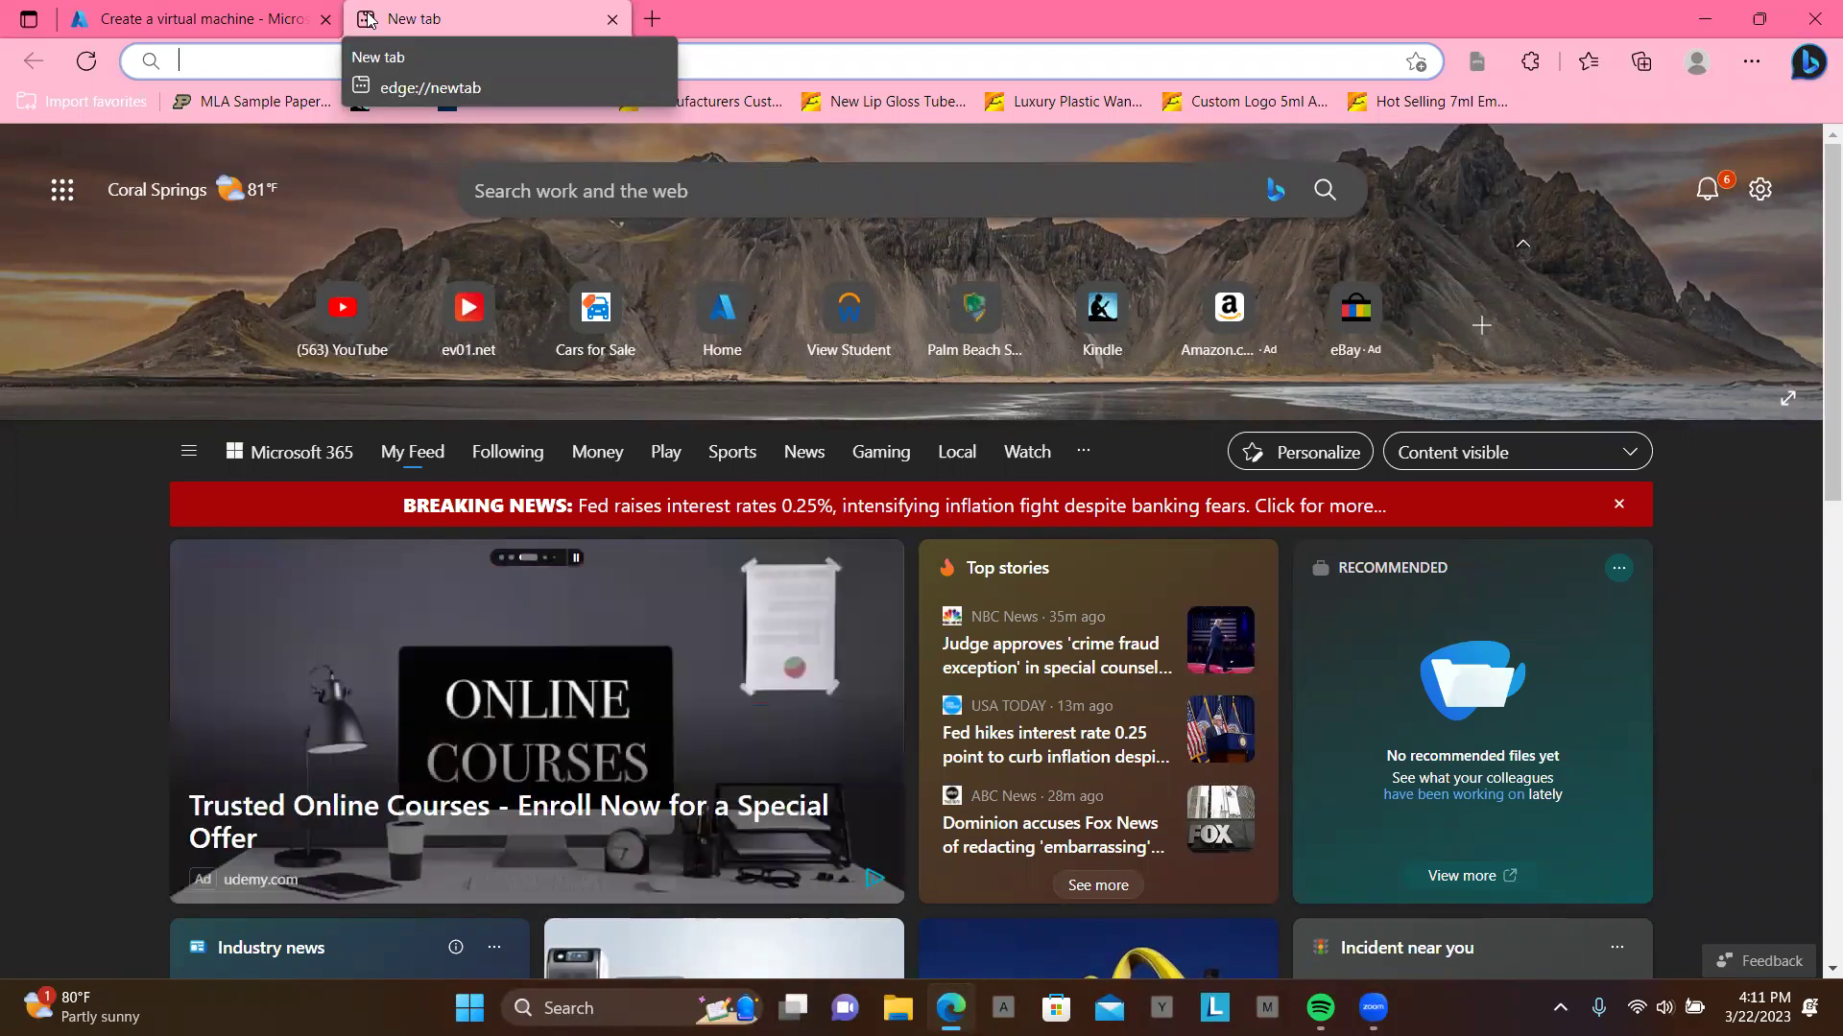
Step: Load Google in the new tab and search for 'az firewall deploy'
type("go")
key("Return")
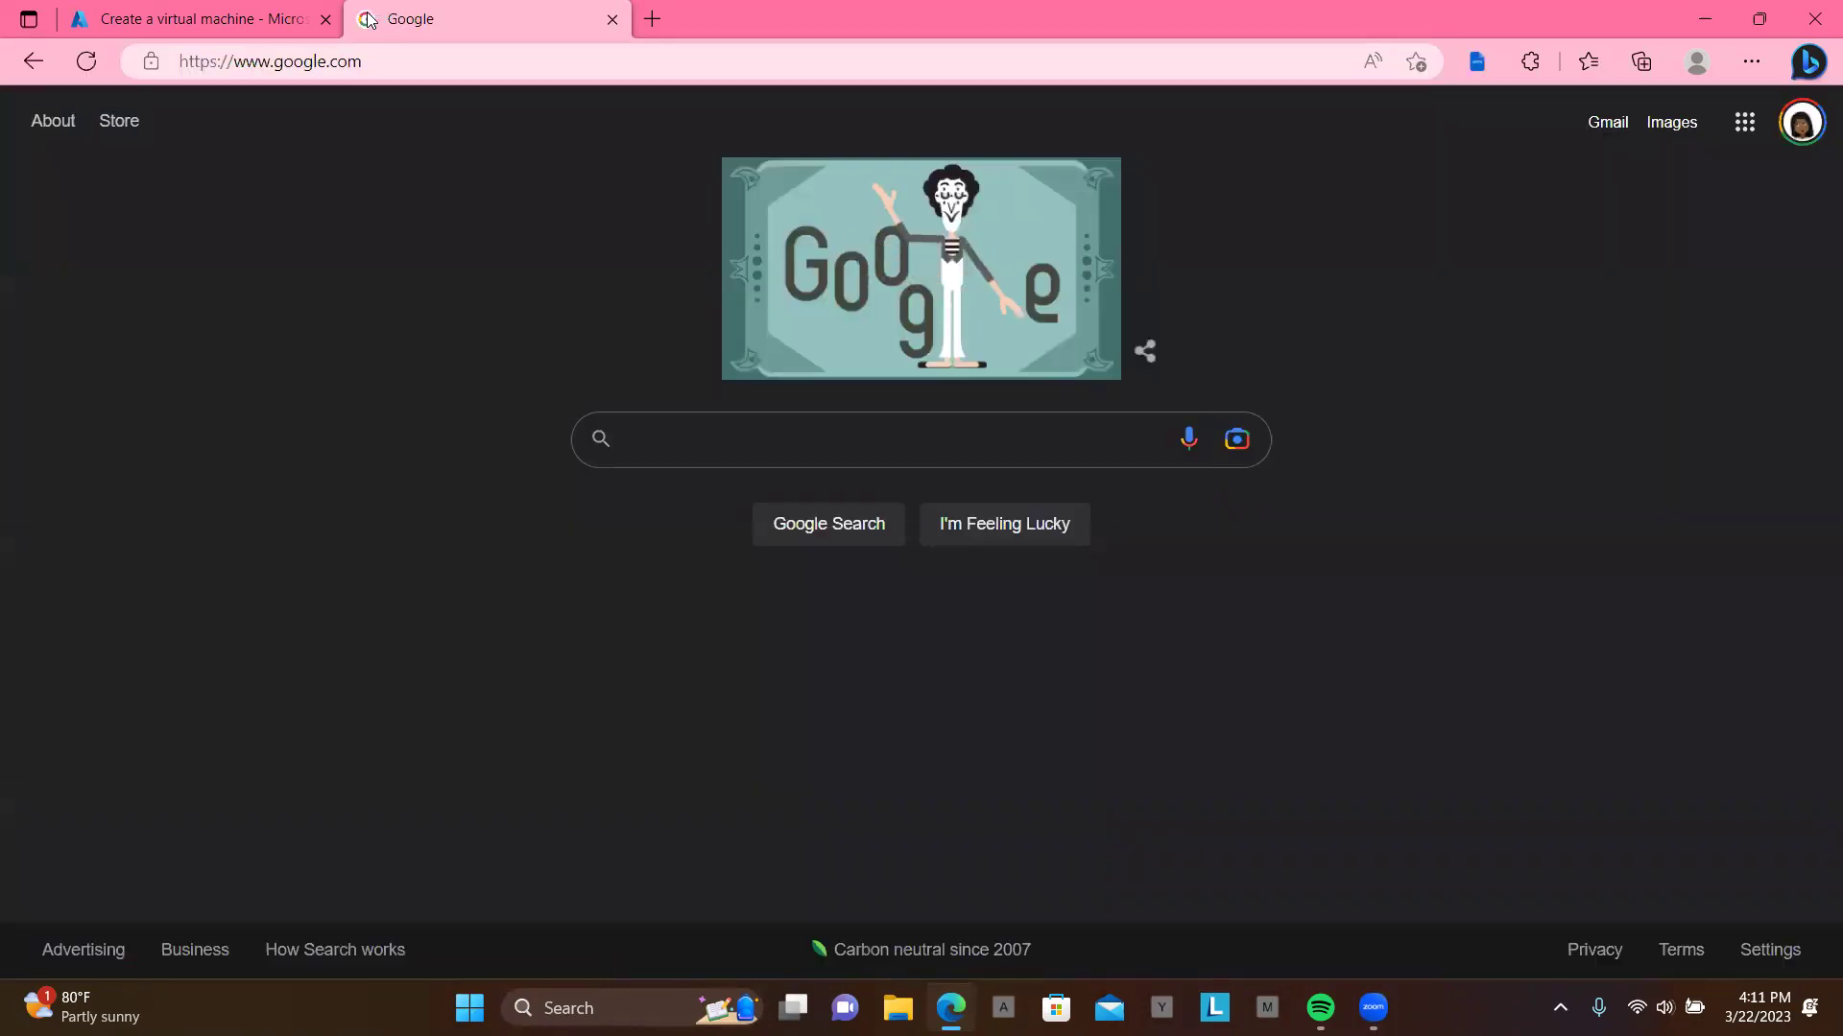
type("az fi")
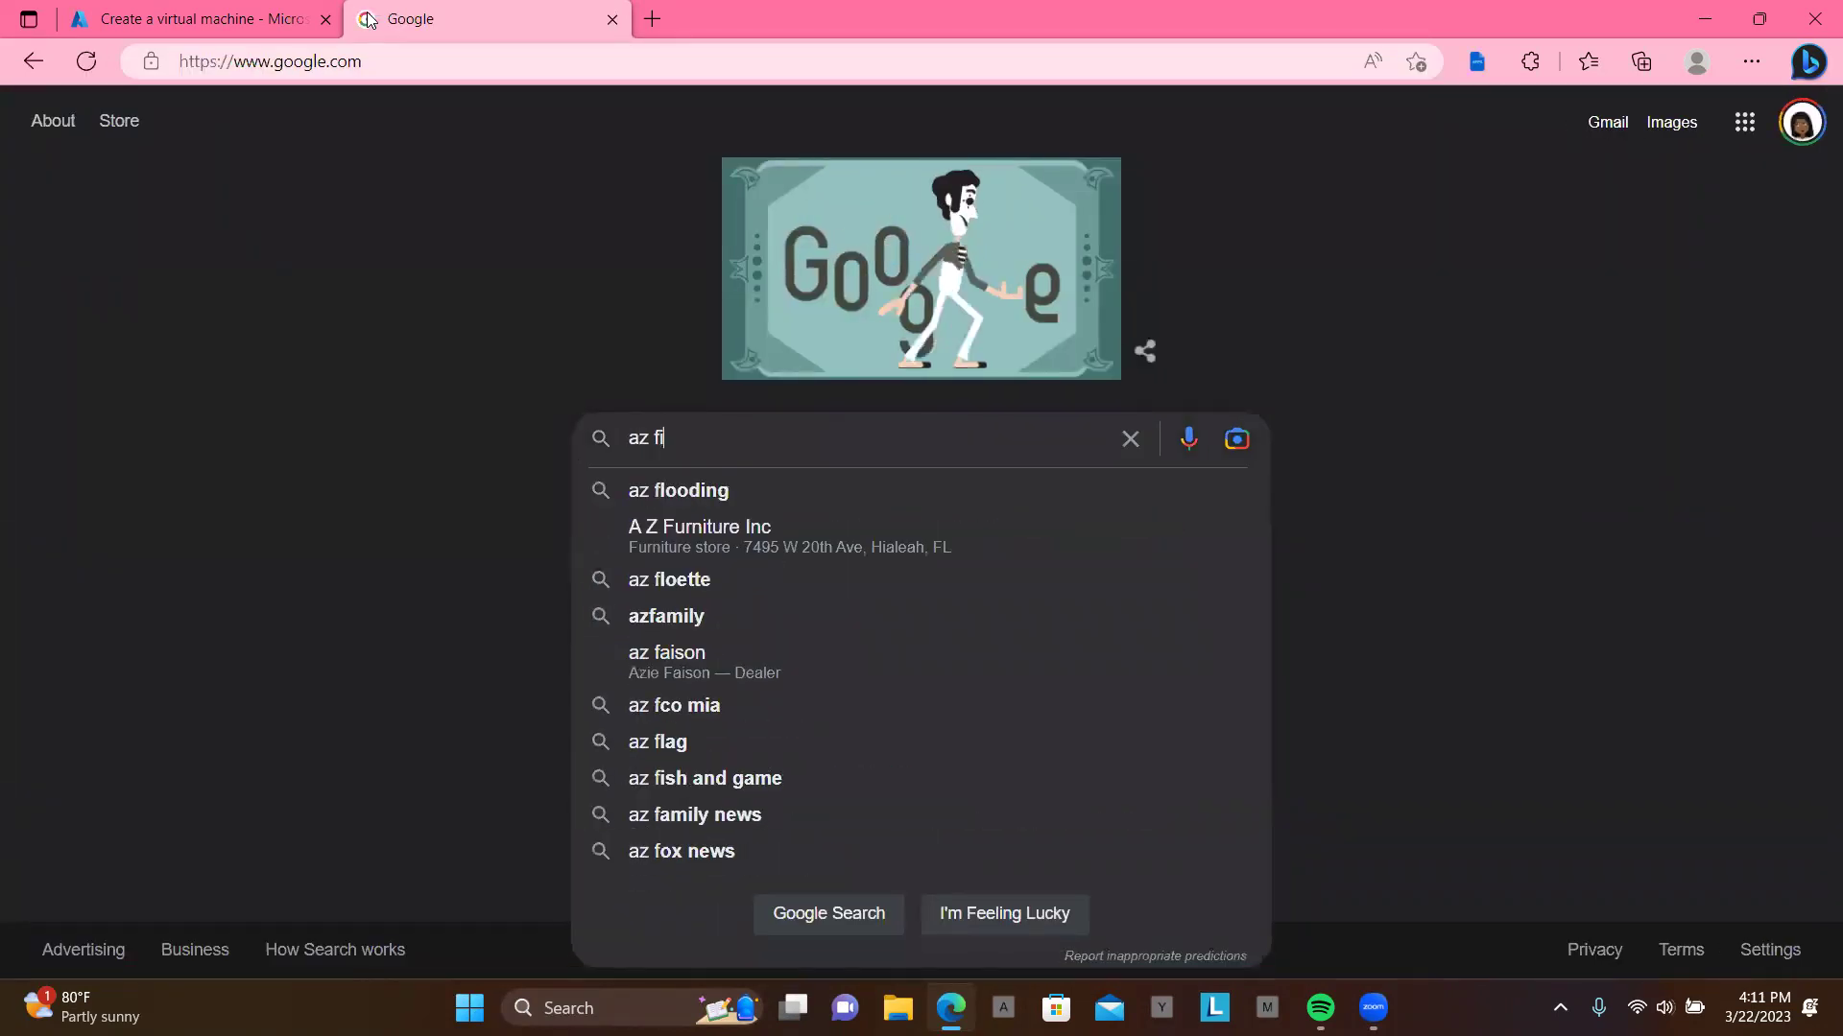
type("rewall de")
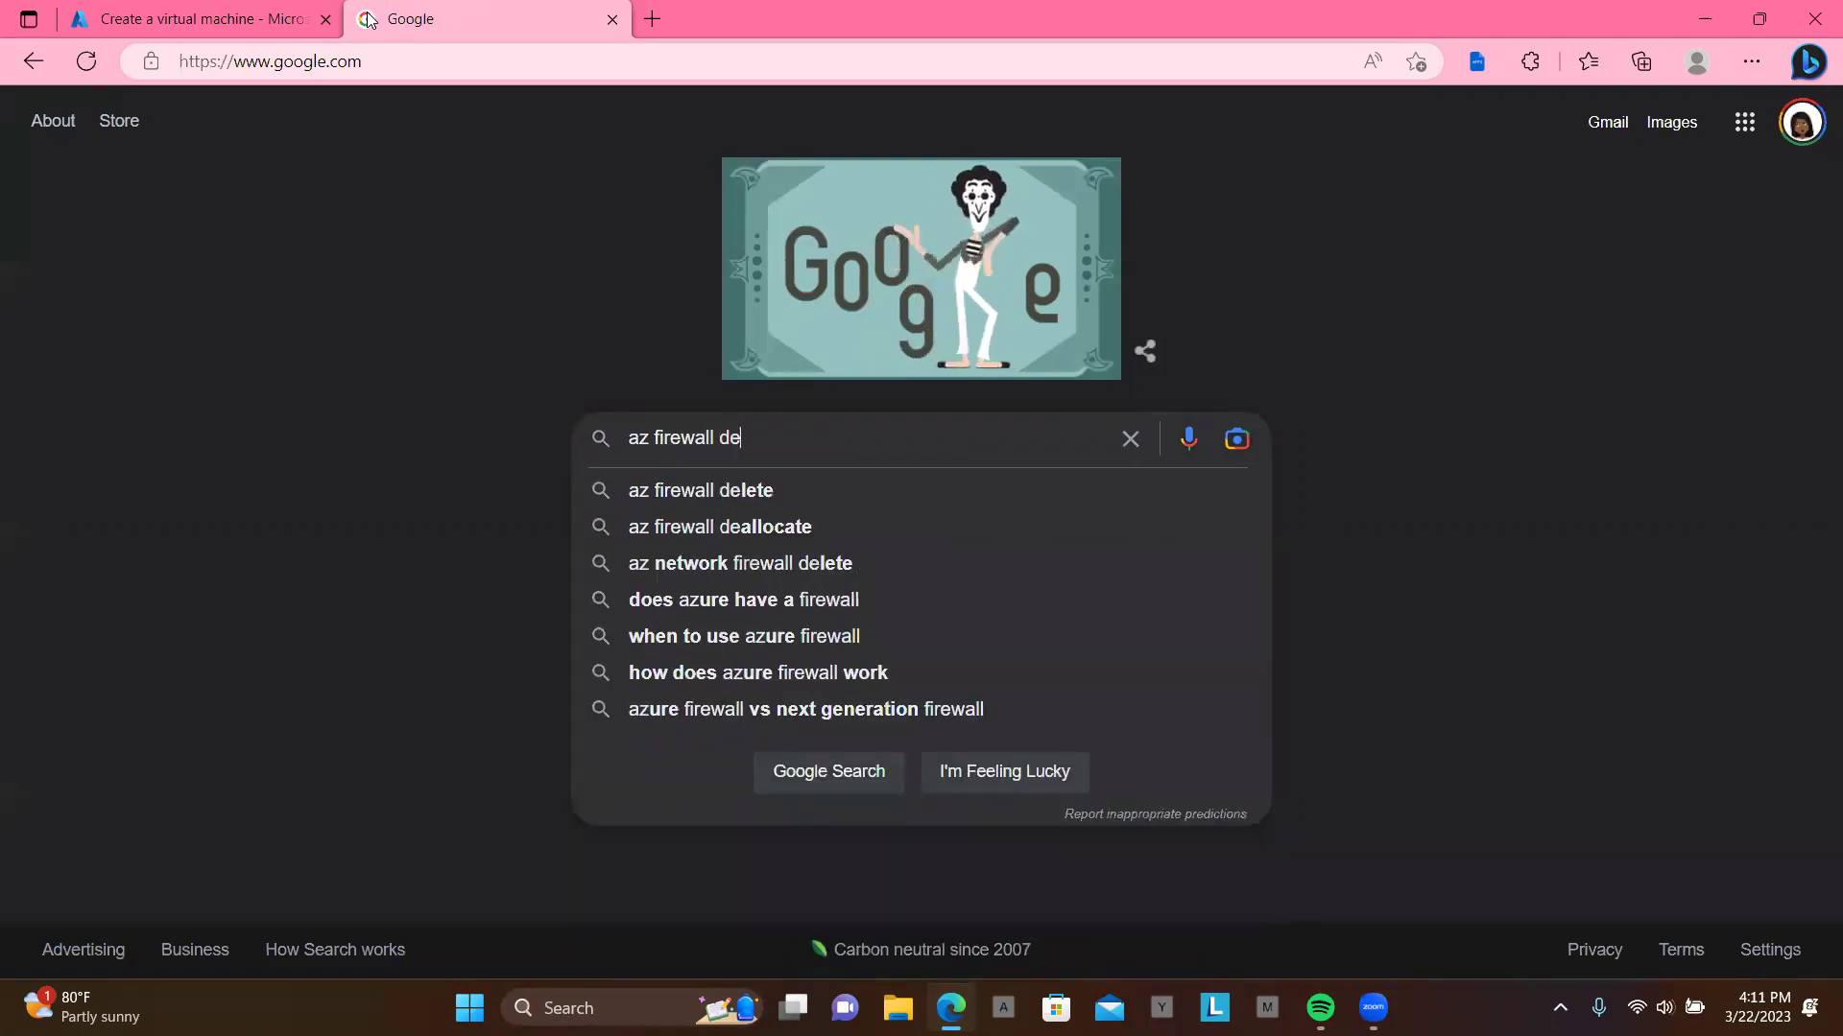
type("pla")
key("BackSpace")
type("oy")
key("Return")
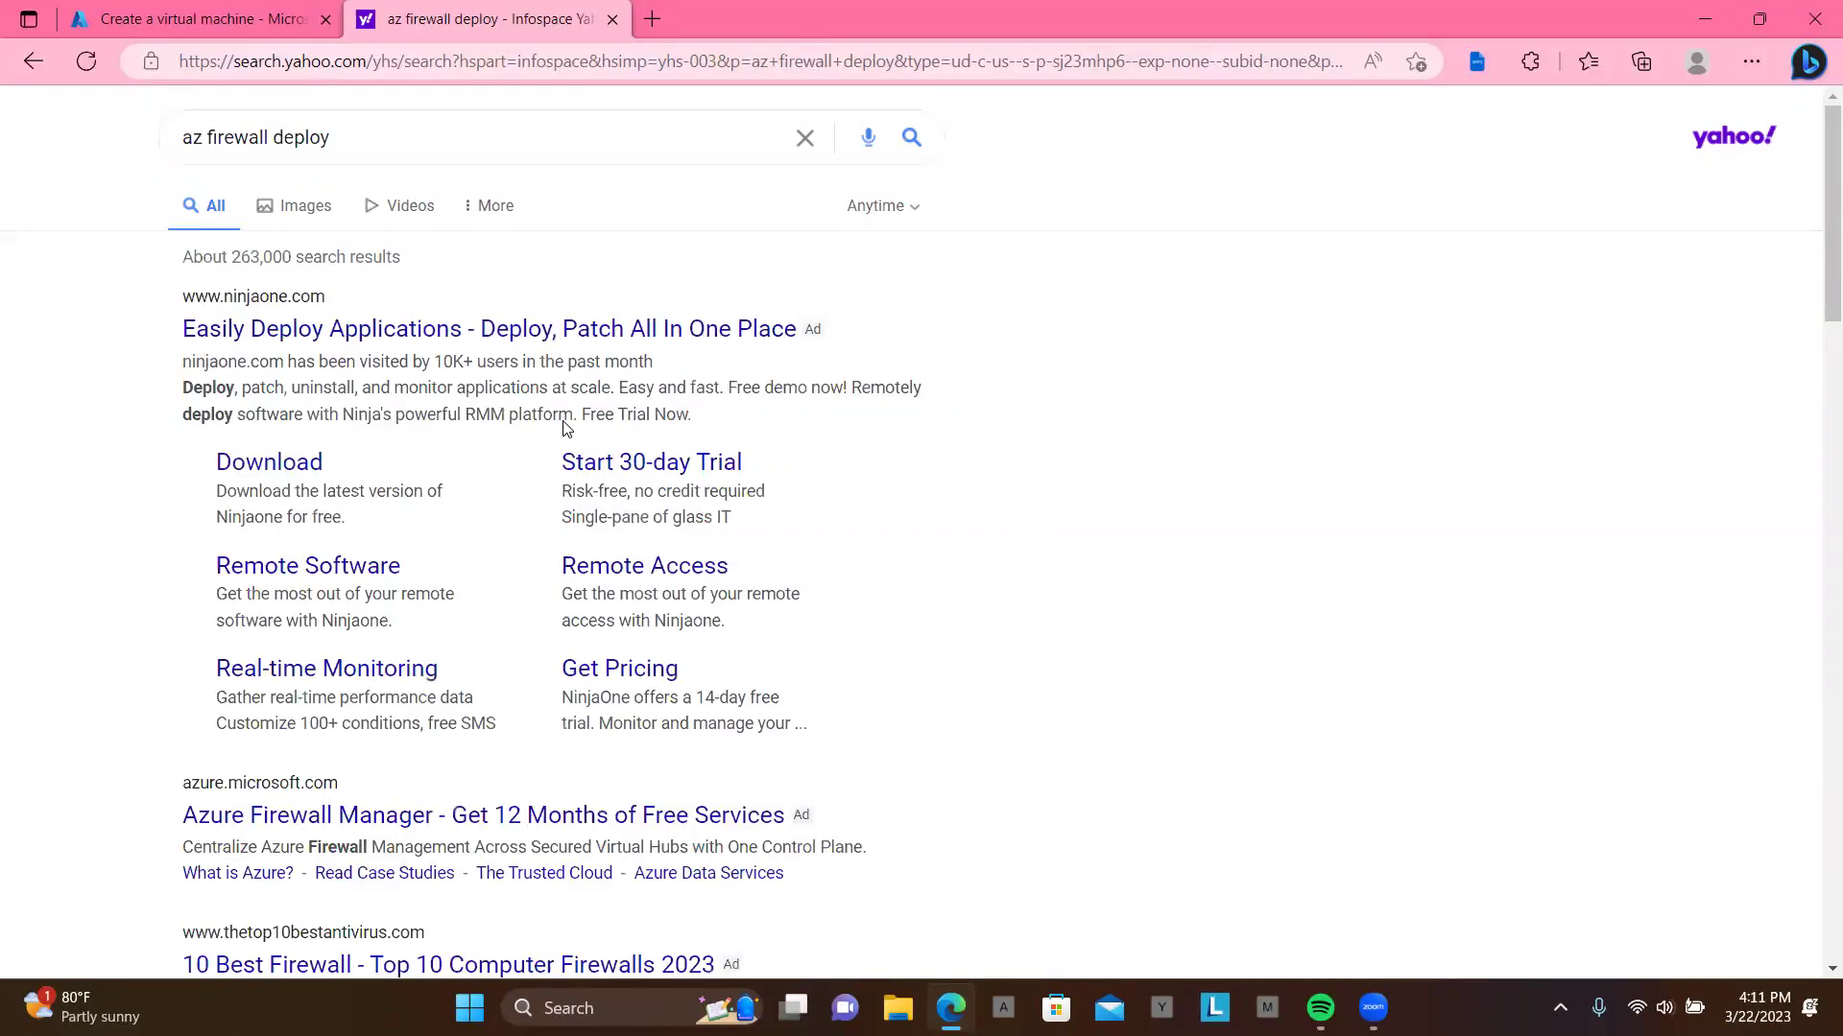
scroll(566, 428, "down", 3)
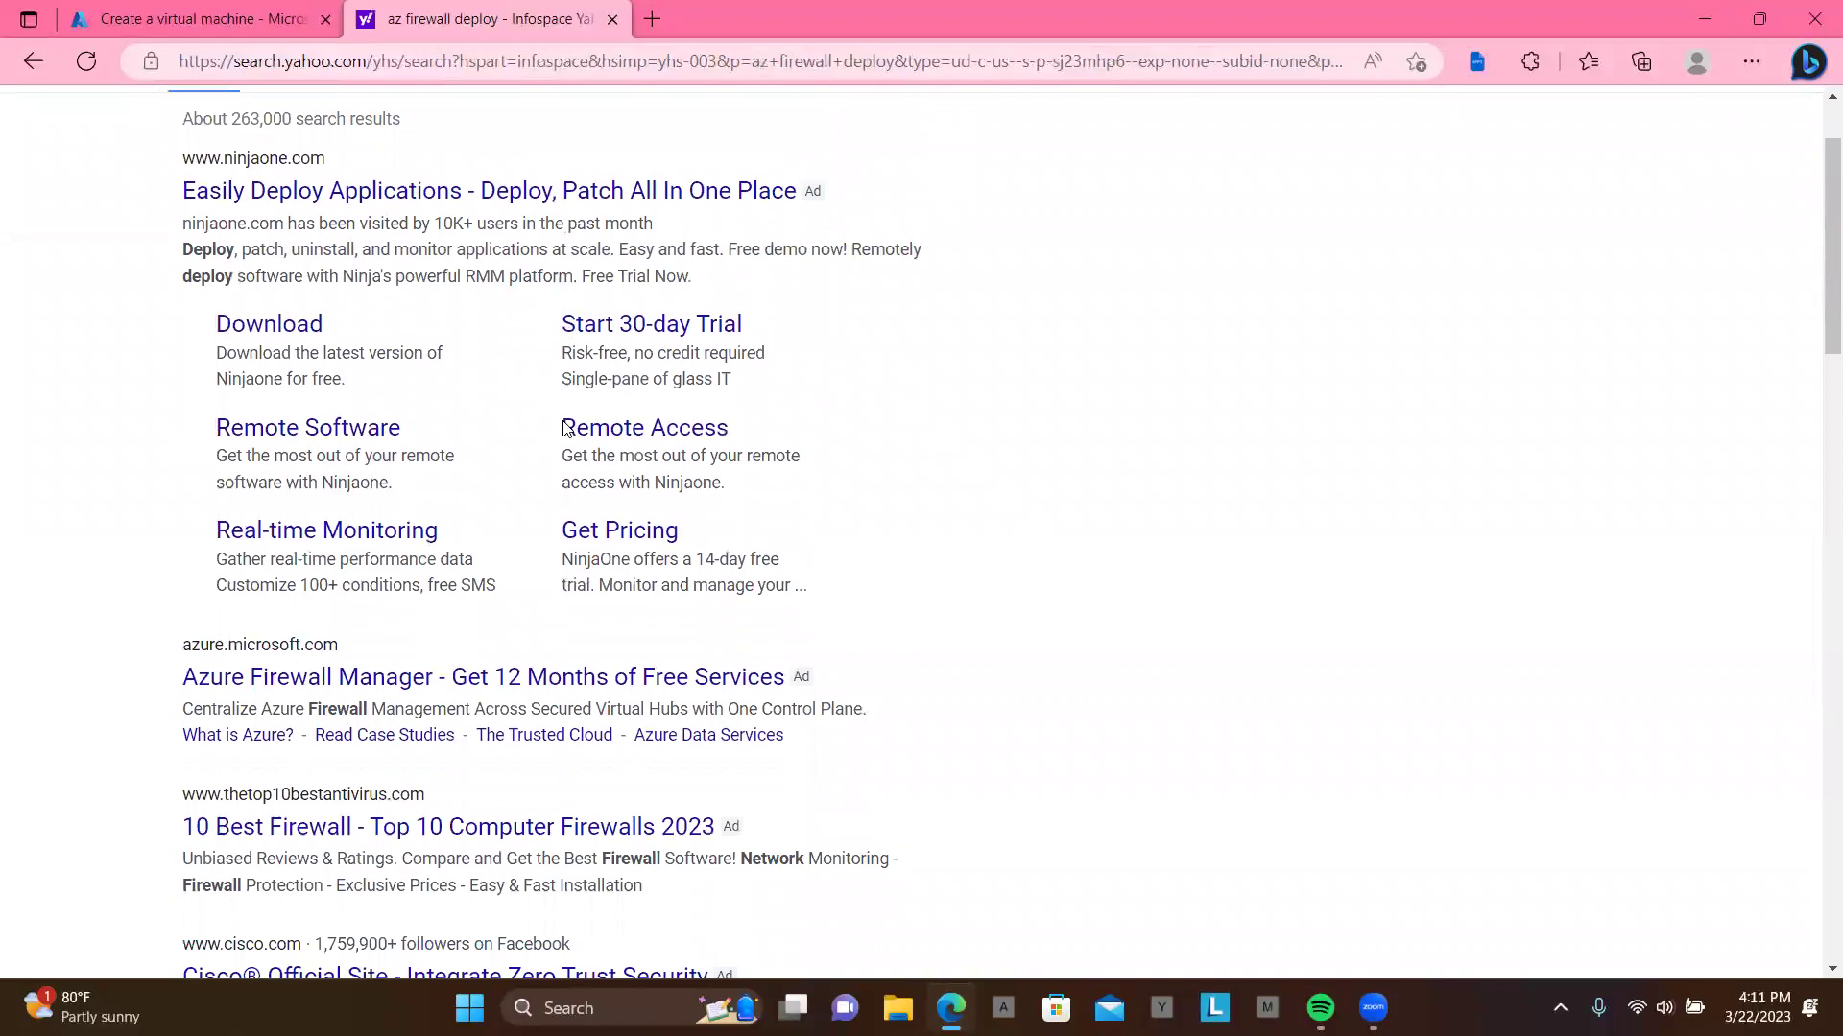
scroll(566, 428, "down", 2)
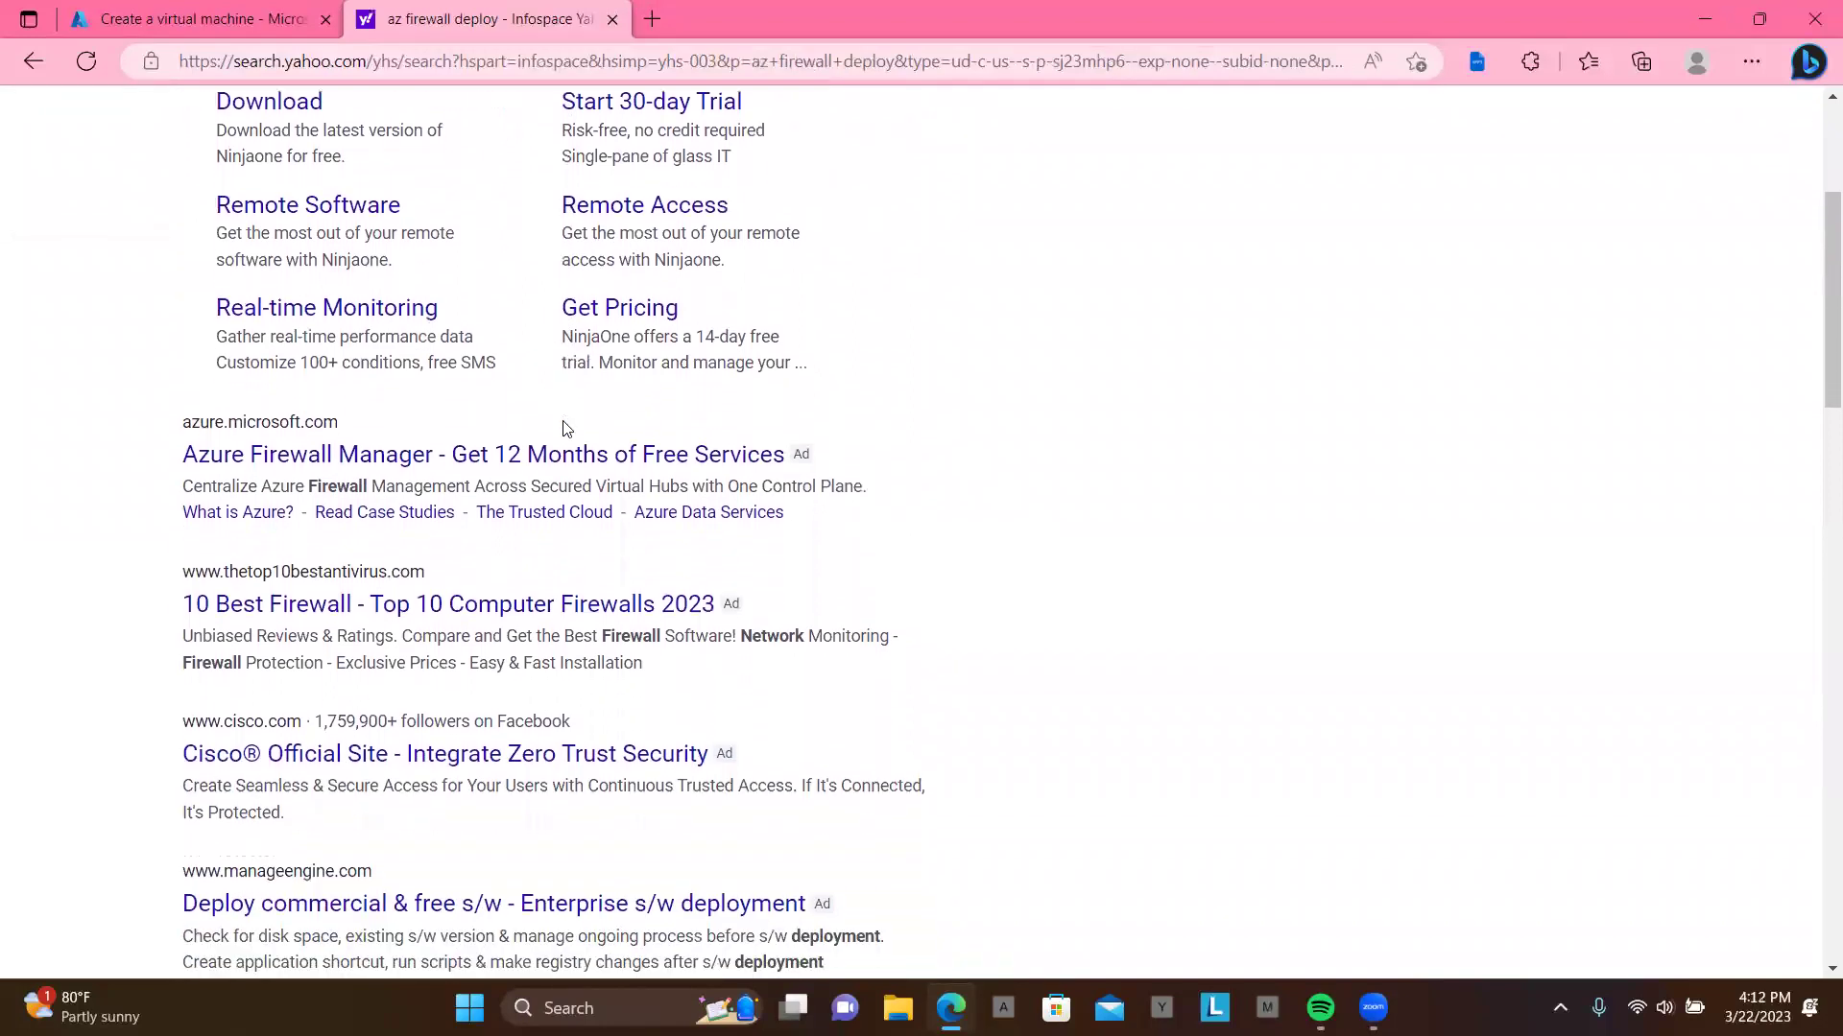
scroll(567, 428, "down", 6)
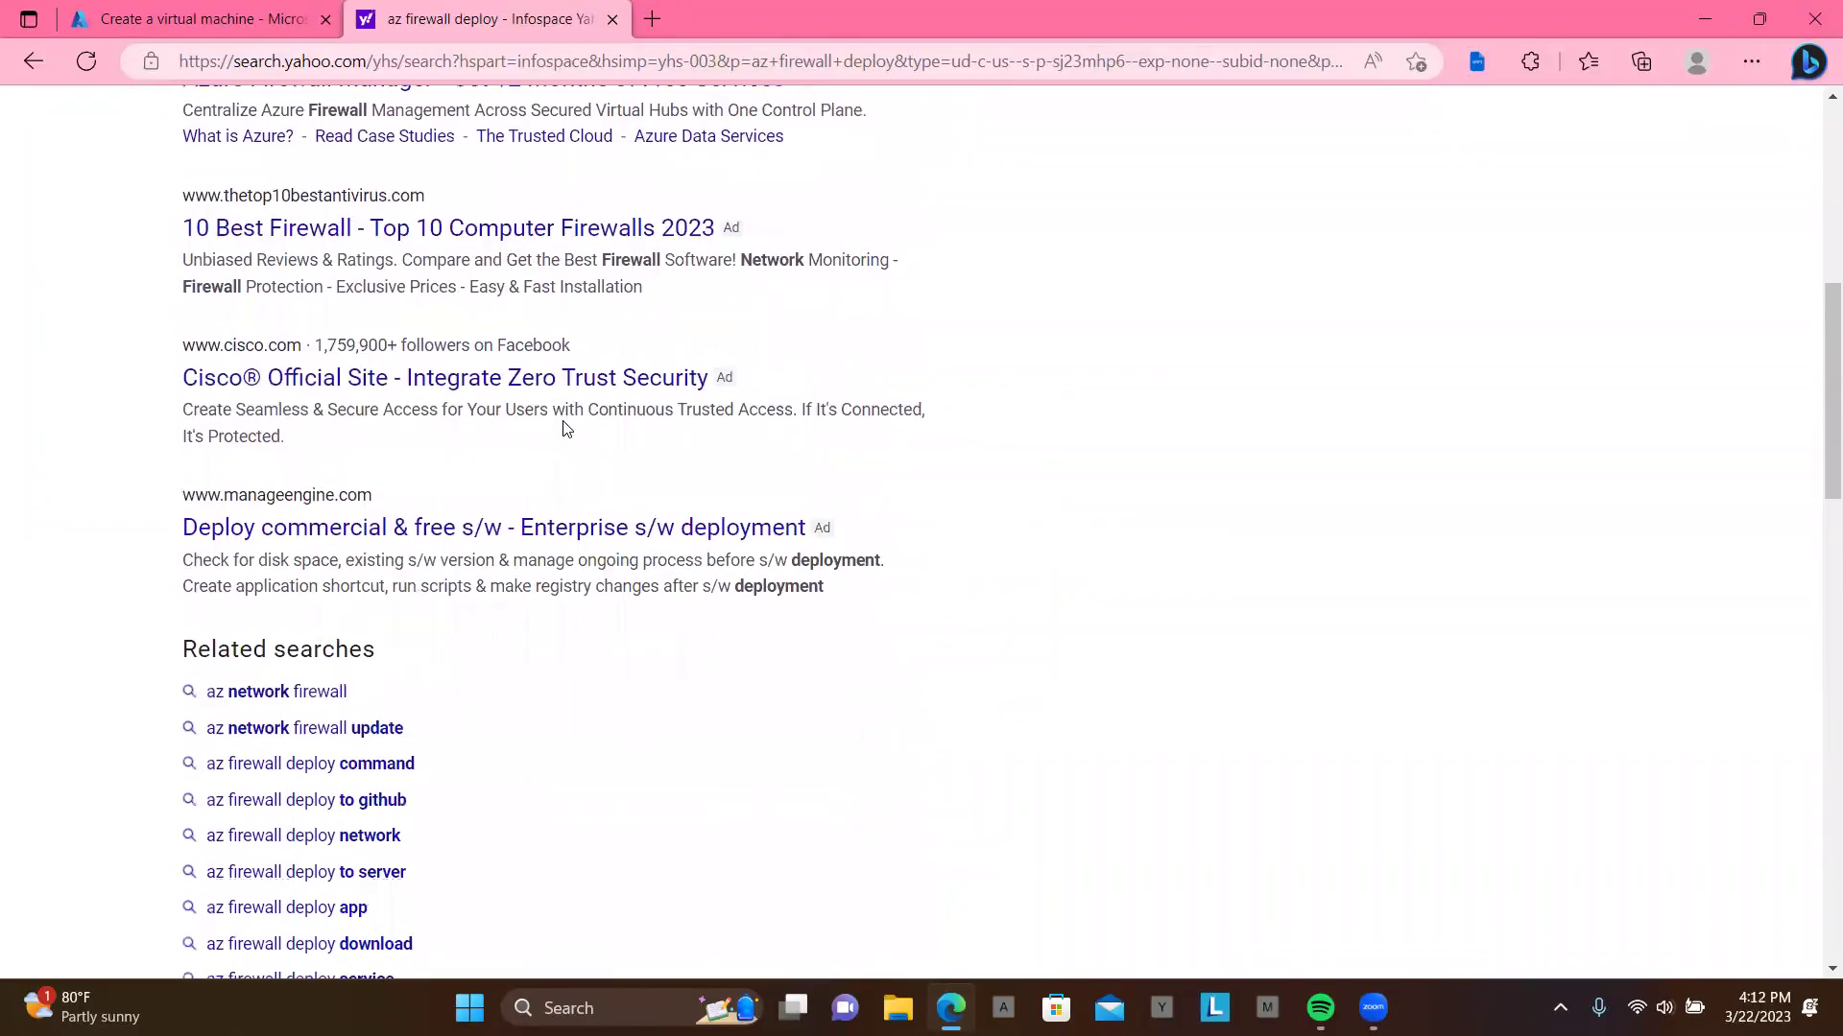
scroll(567, 428, "up", 7)
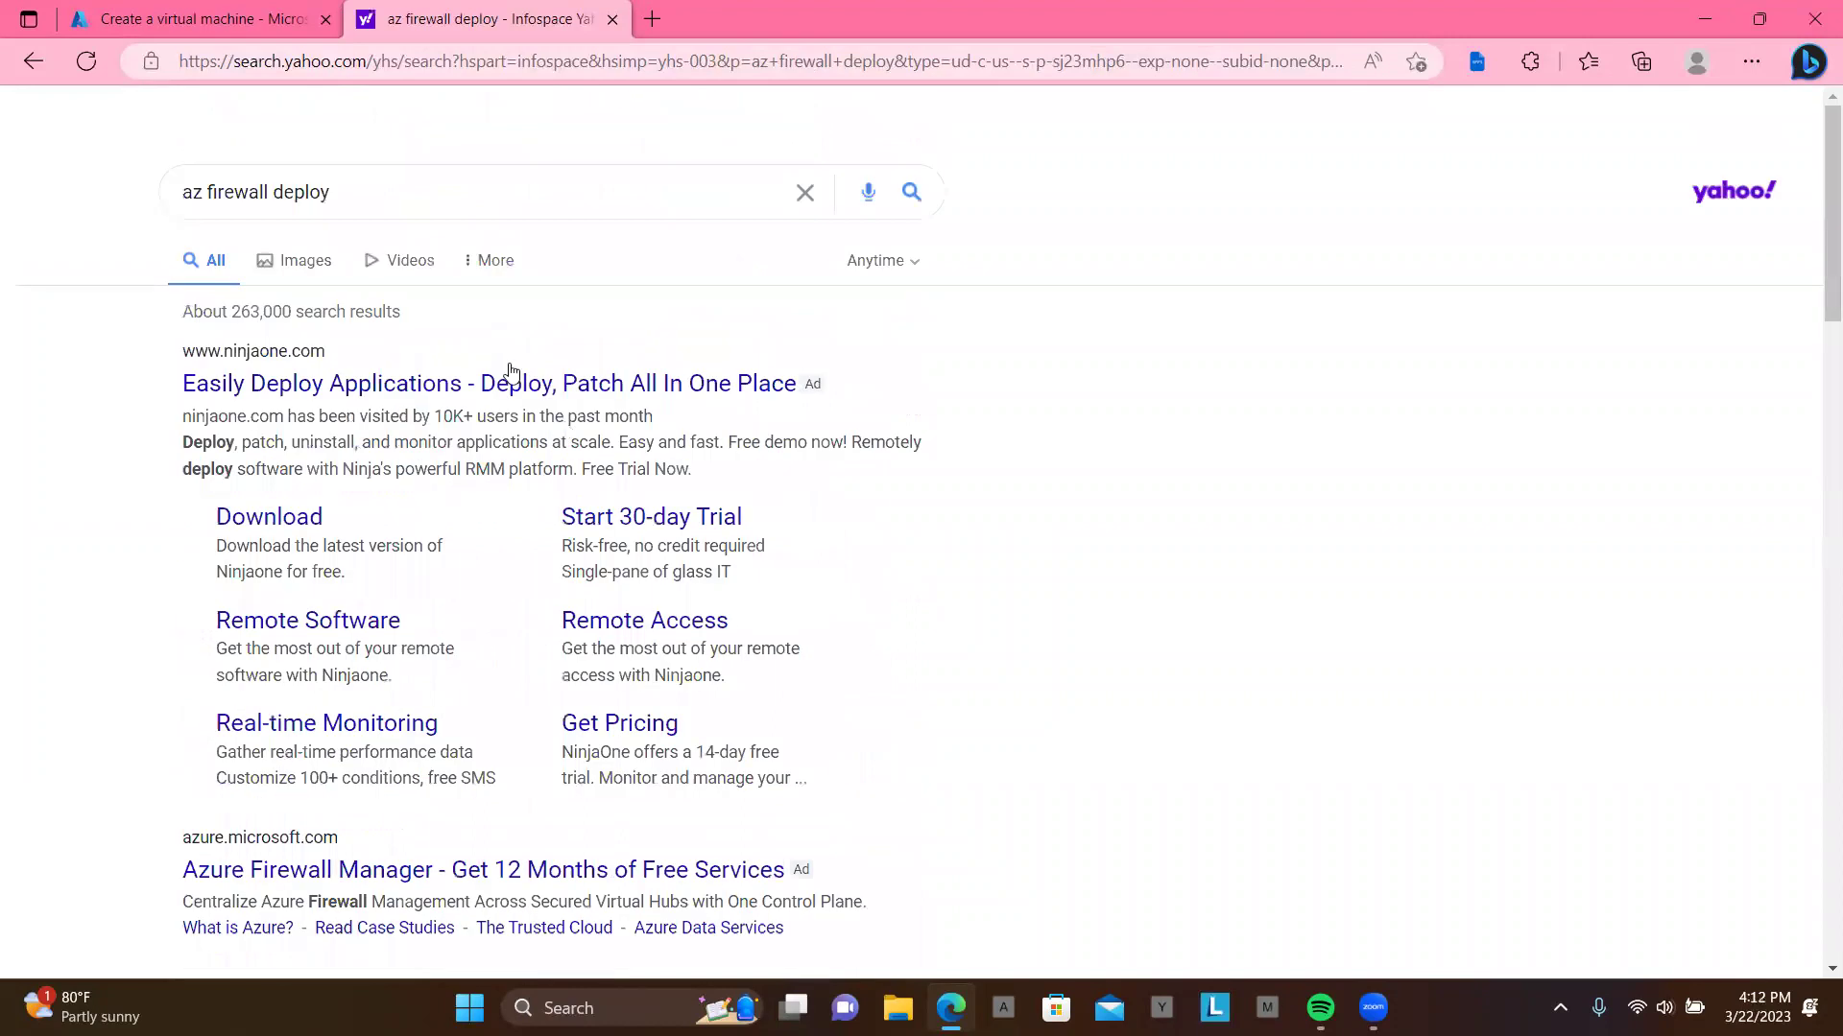
scroll(510, 362, "down", 1)
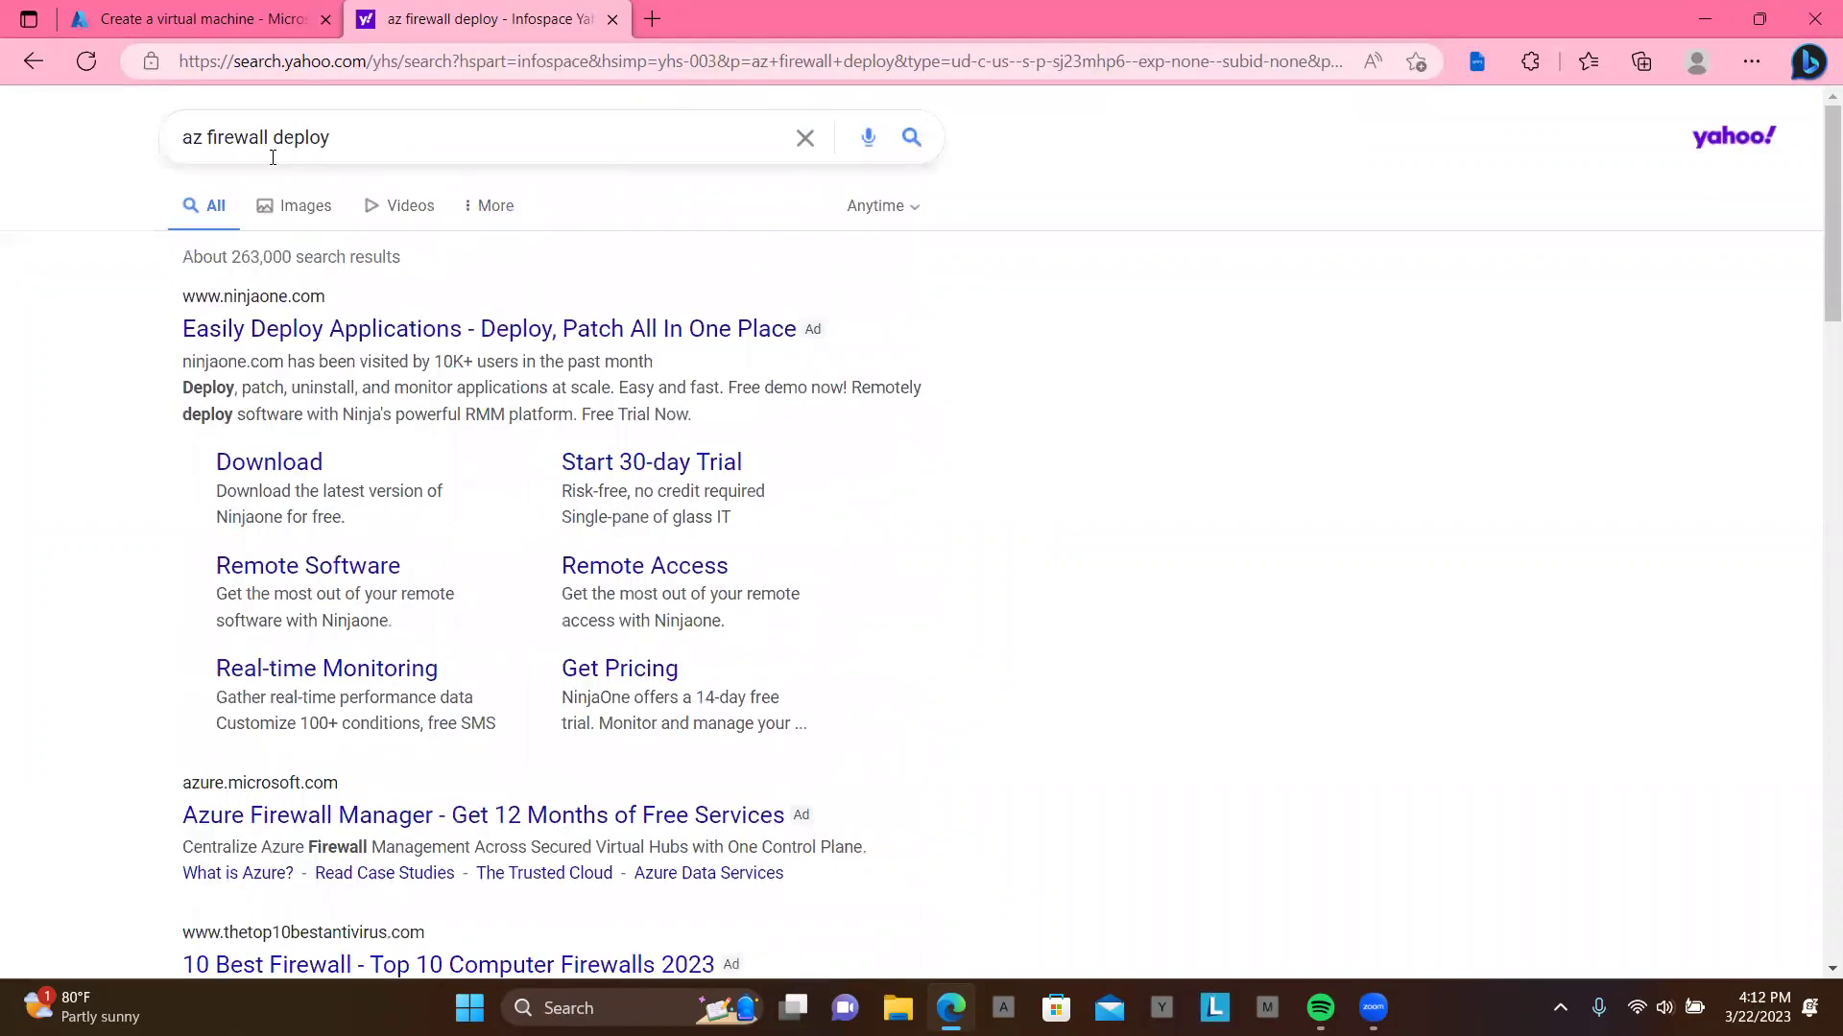
Step: Correct the query to 'azure firewall deploy' and review the results
left_click(203, 136)
type("ure")
key("Return")
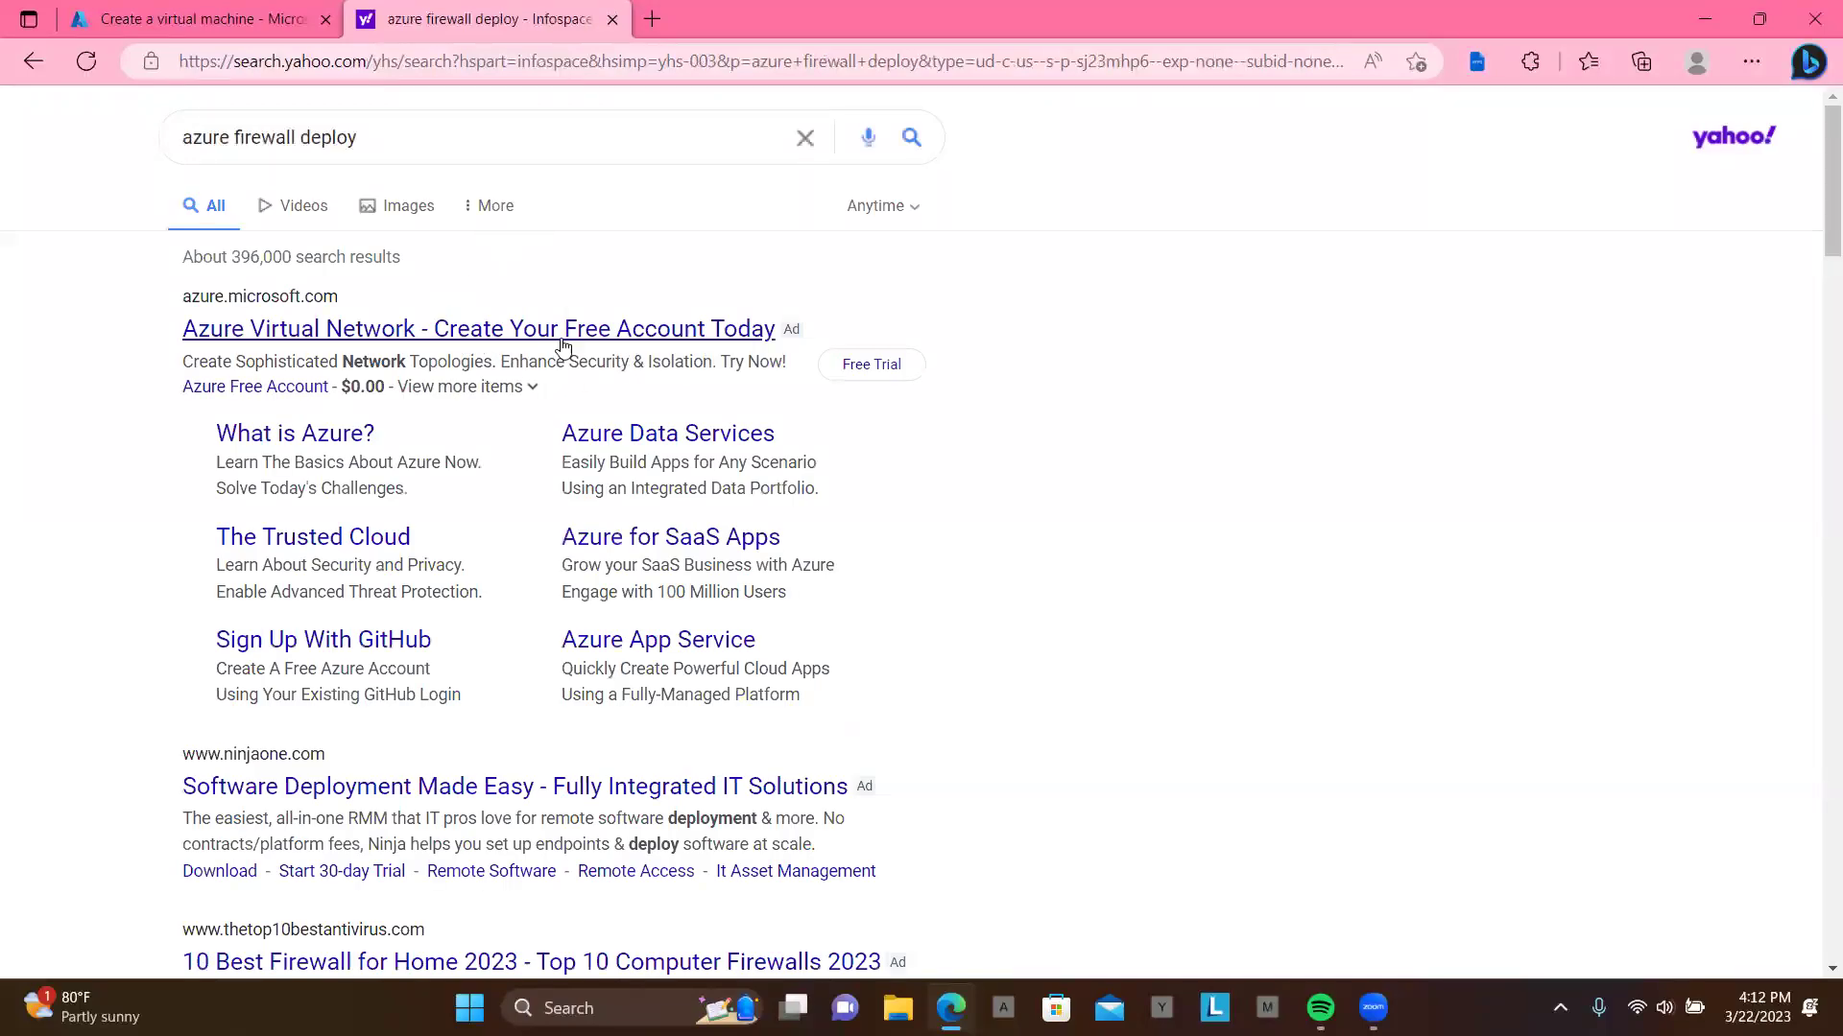
scroll(617, 399, "down", 4)
scroll(619, 399, "up", 4)
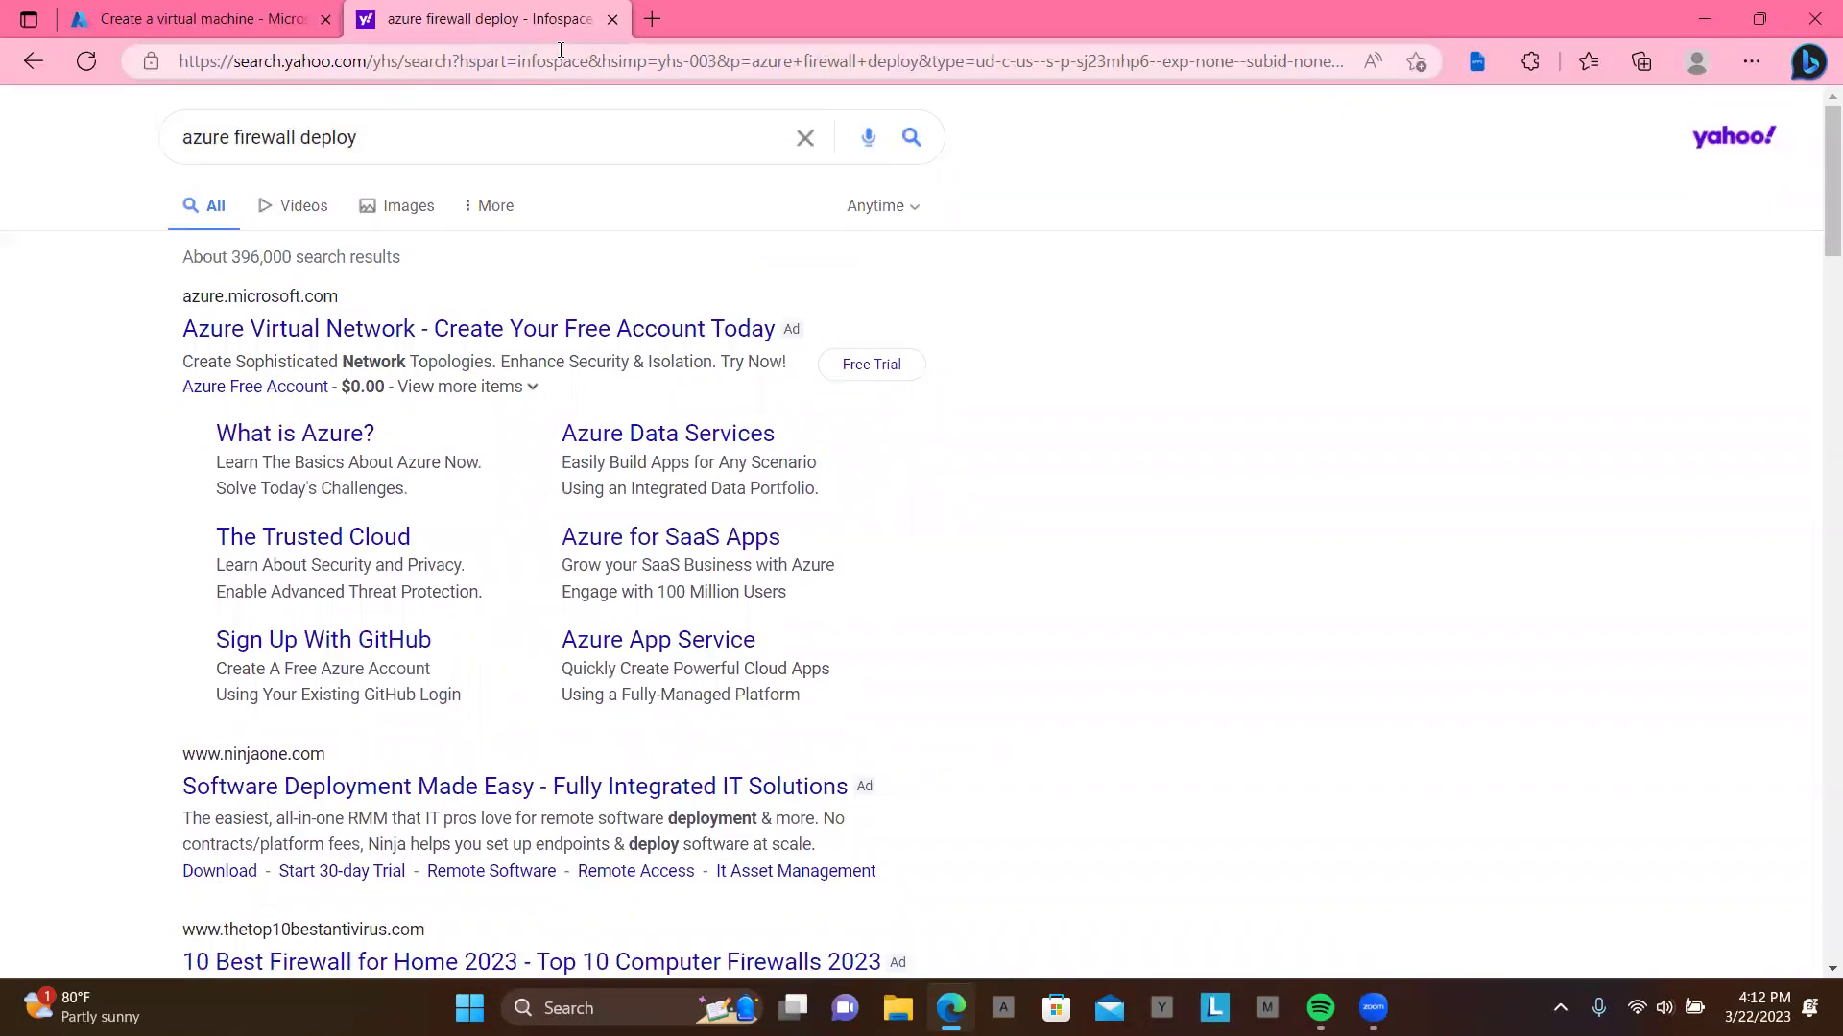
Step: Search 'create azure firewall' and open Microsoft Learn's Azure PowerShell firewall deployment article
left_click(560, 50)
type("g")
key("Return")
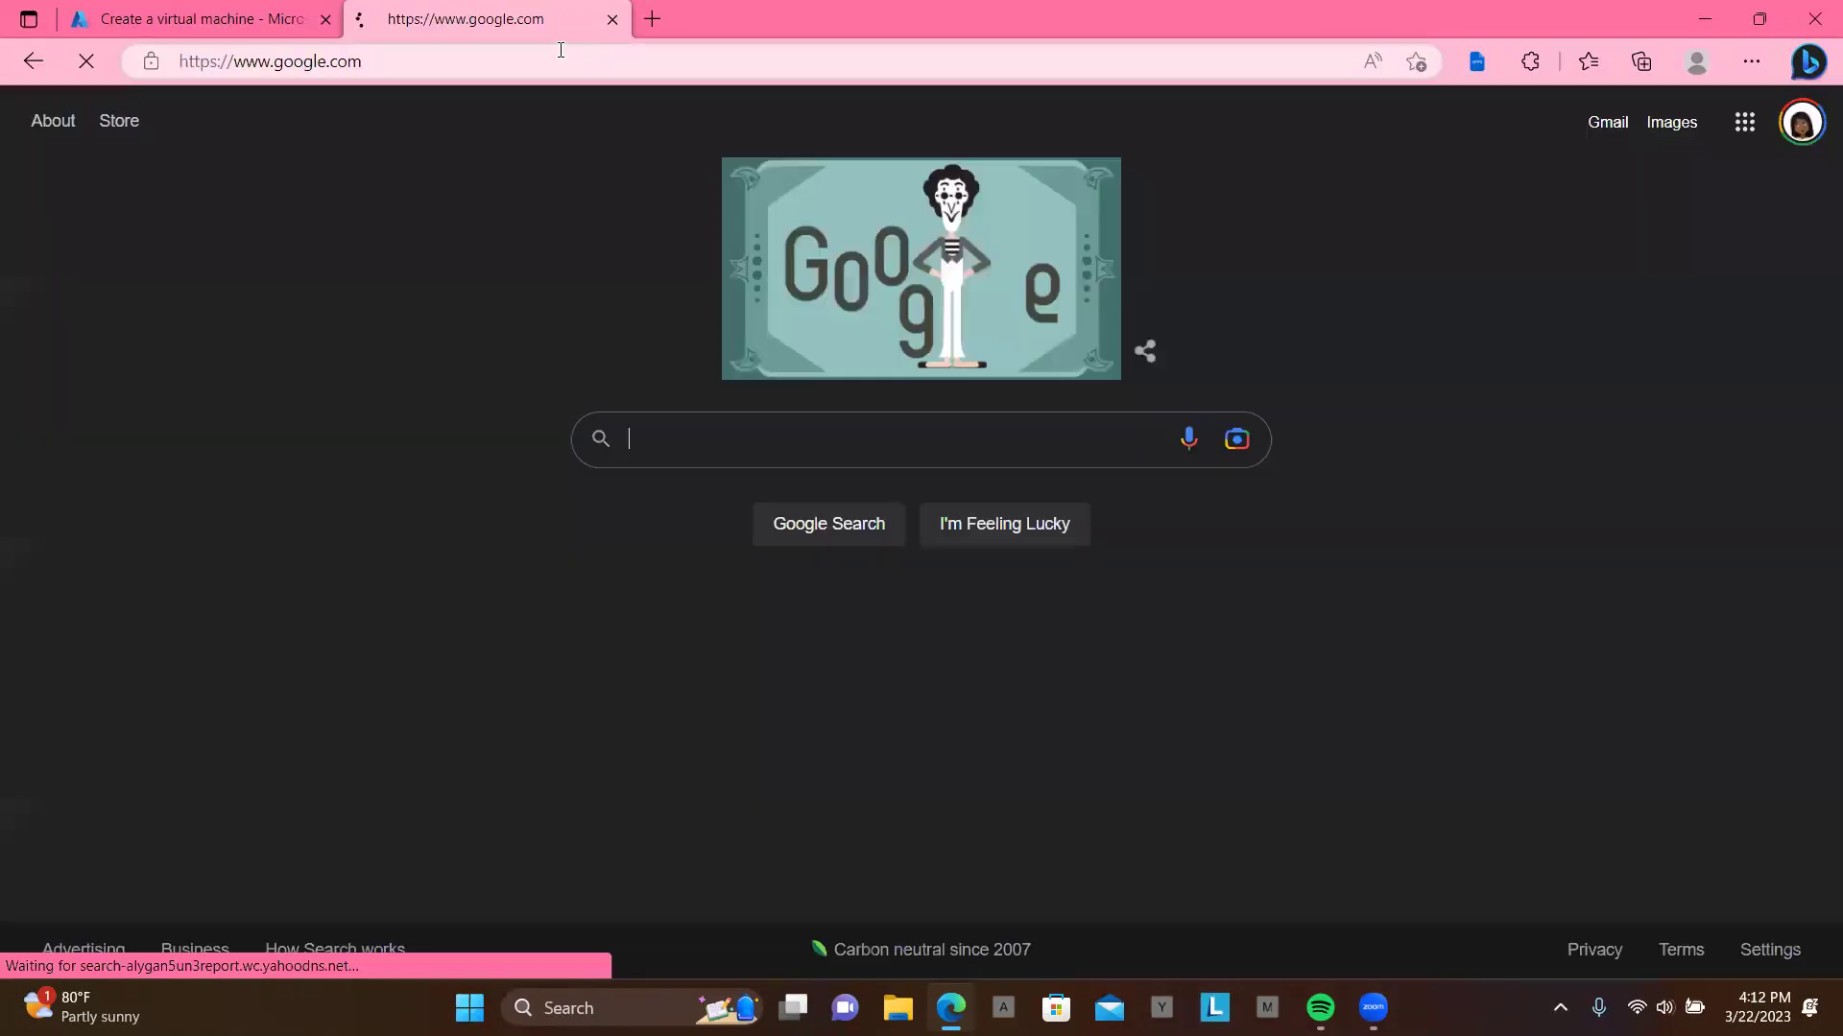
type("azure")
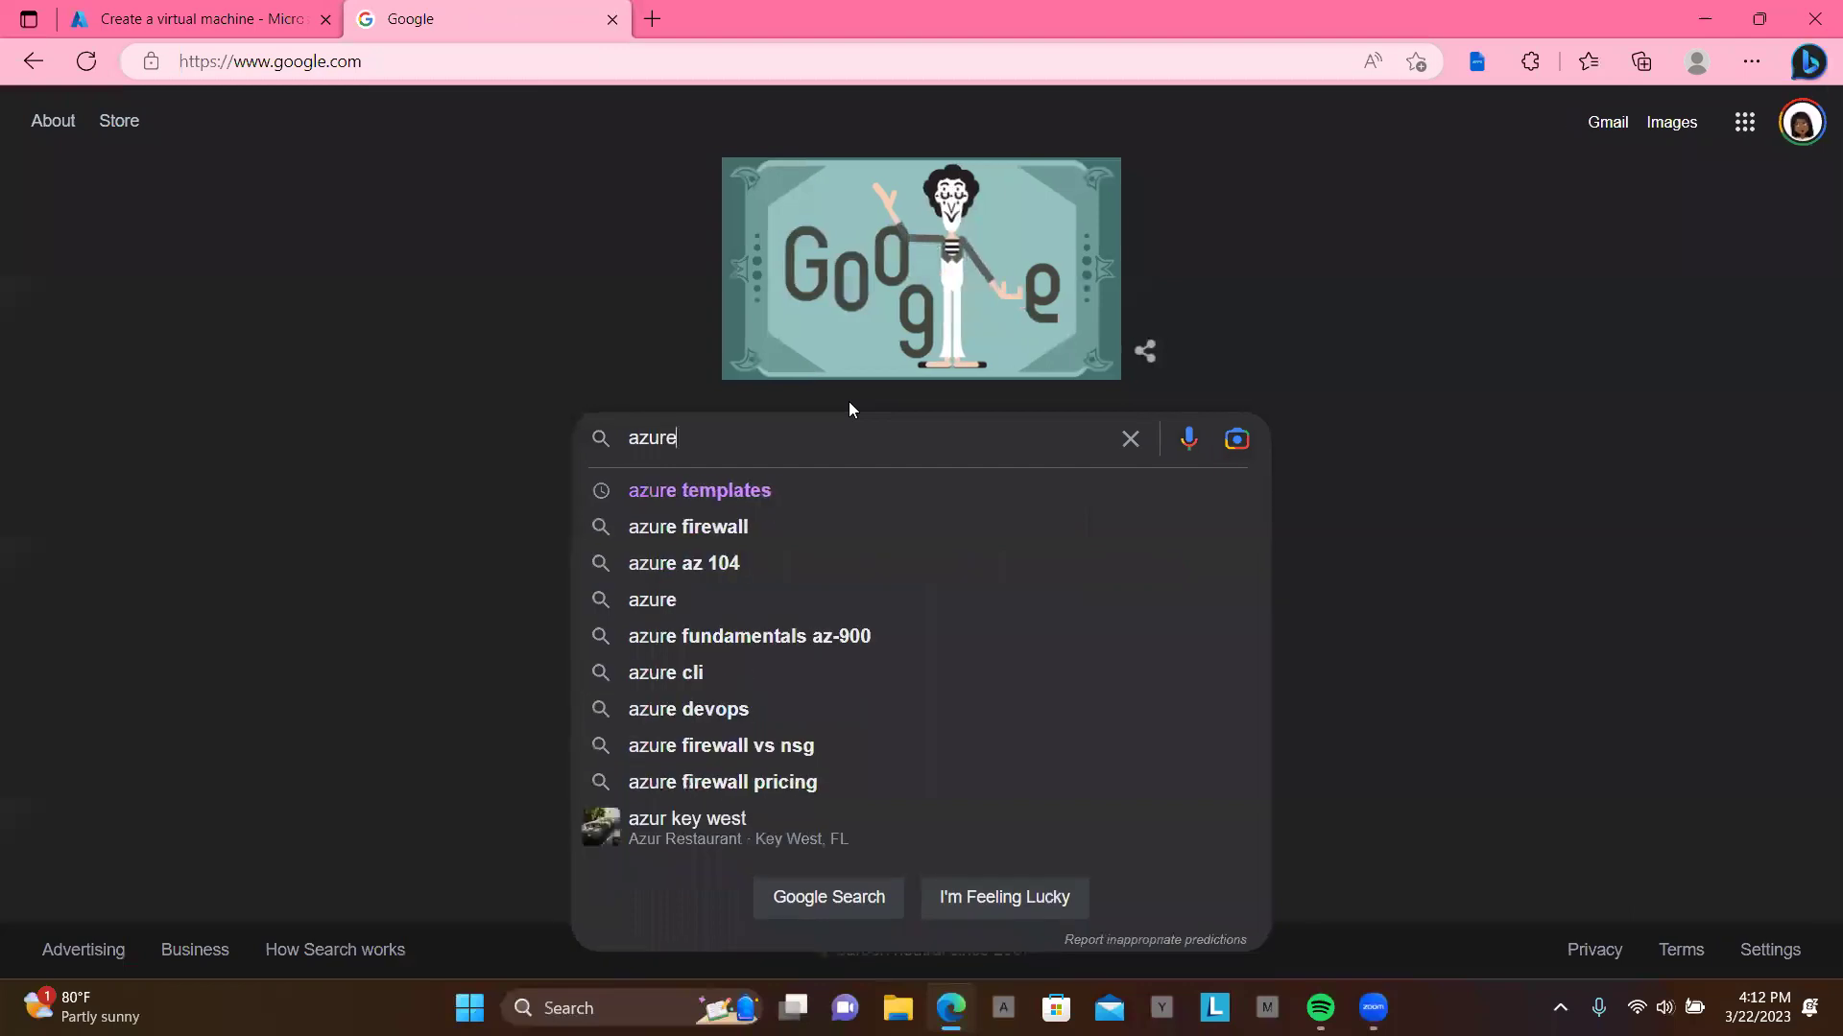
key("BackSpace")
key("BackSpace")
key("BackSpace")
key("BackSpace")
key("BackSpace")
type("crea")
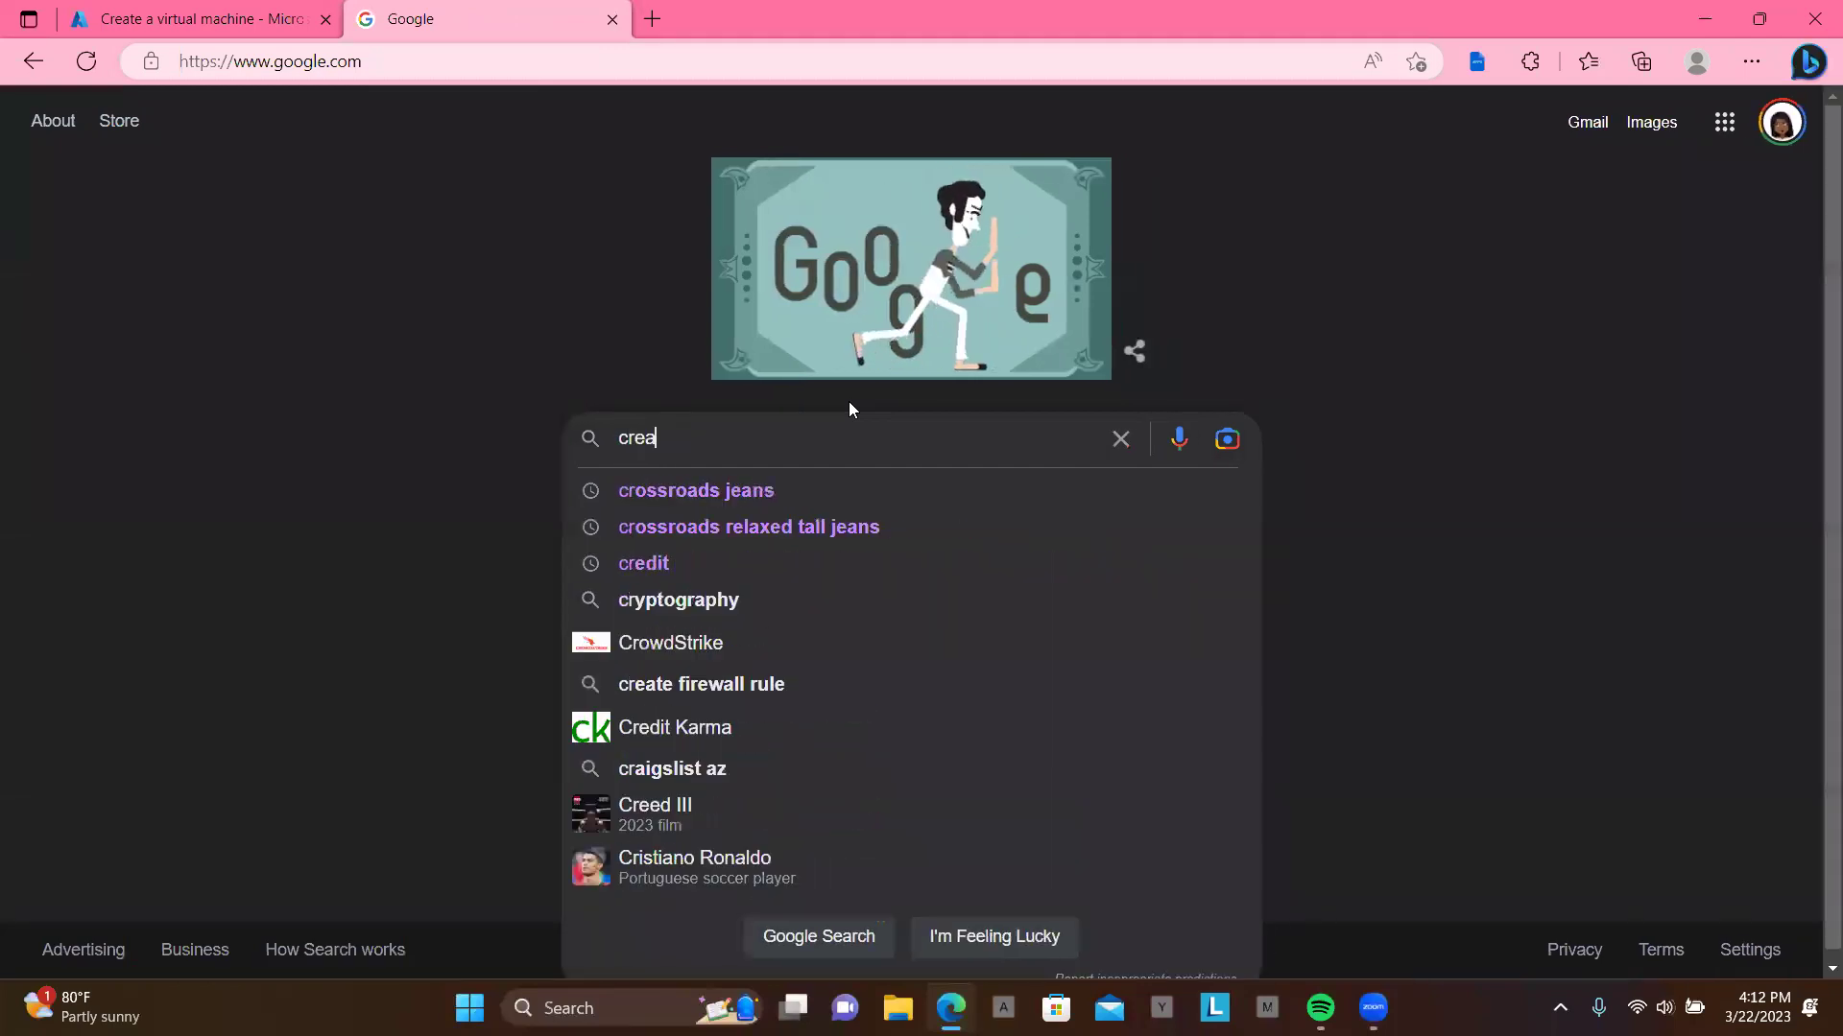
type("te az")
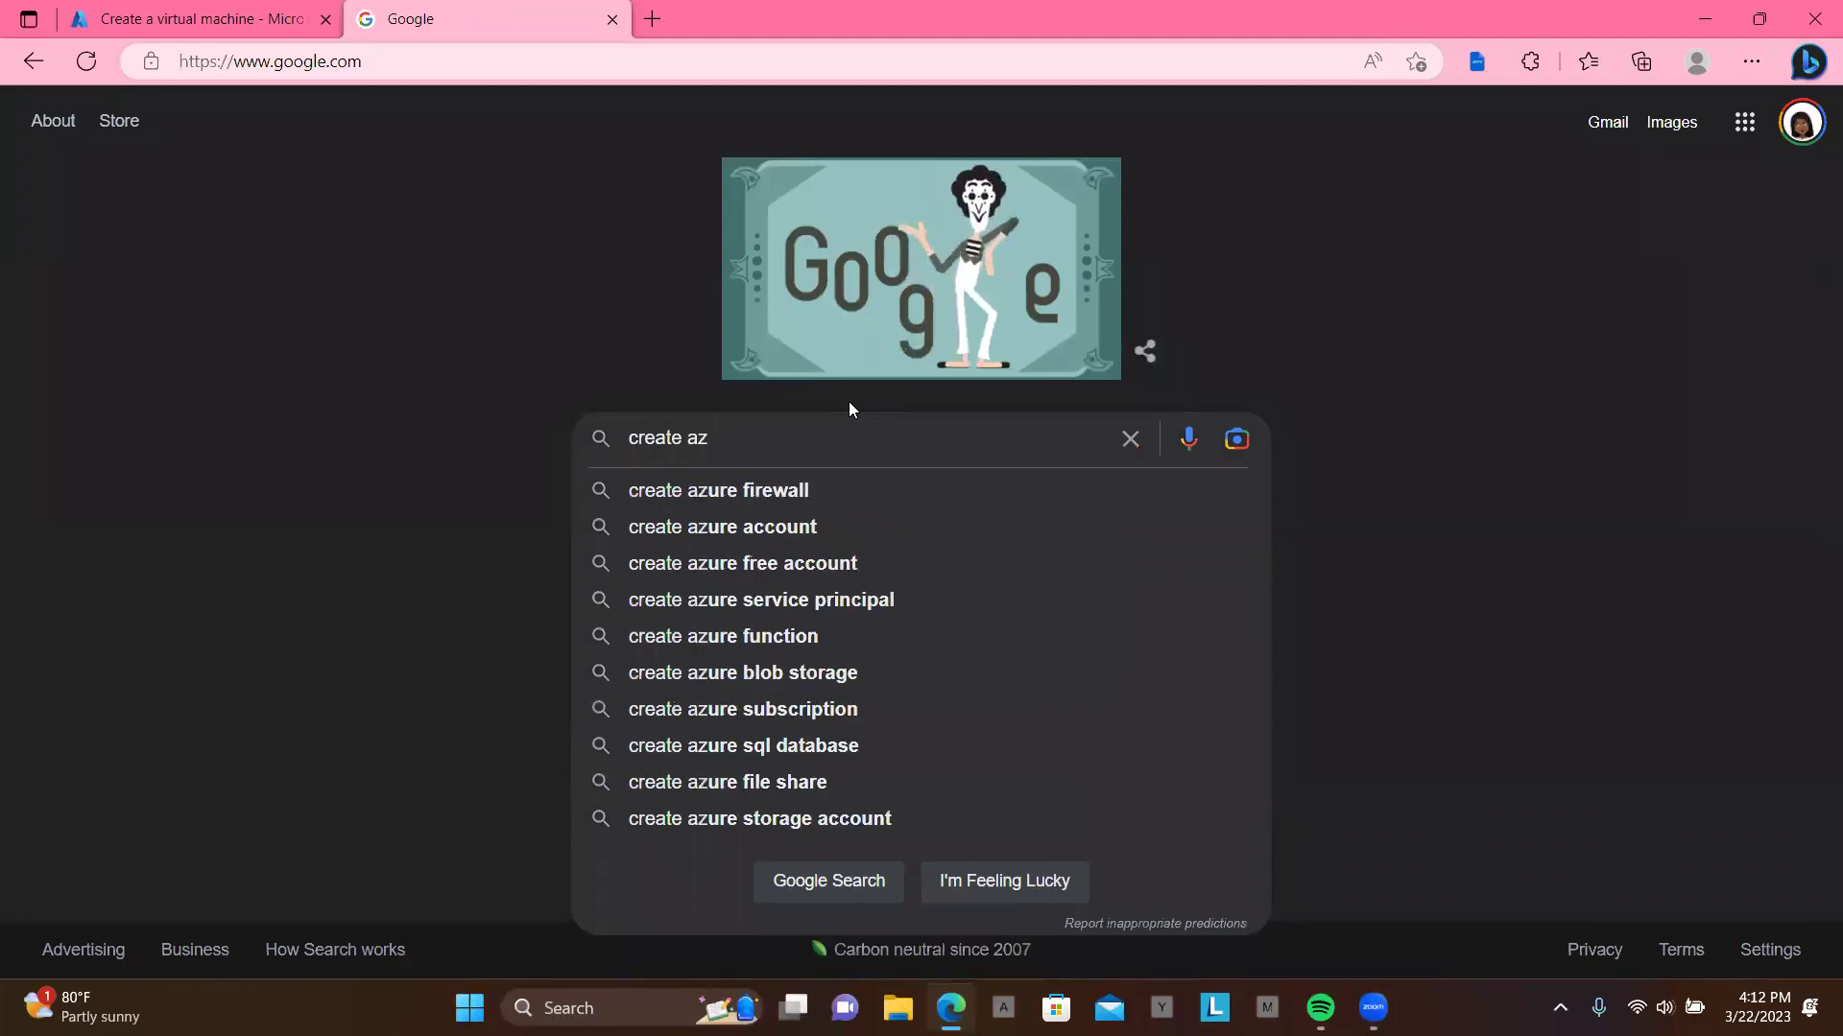
key("Down")
key("Return")
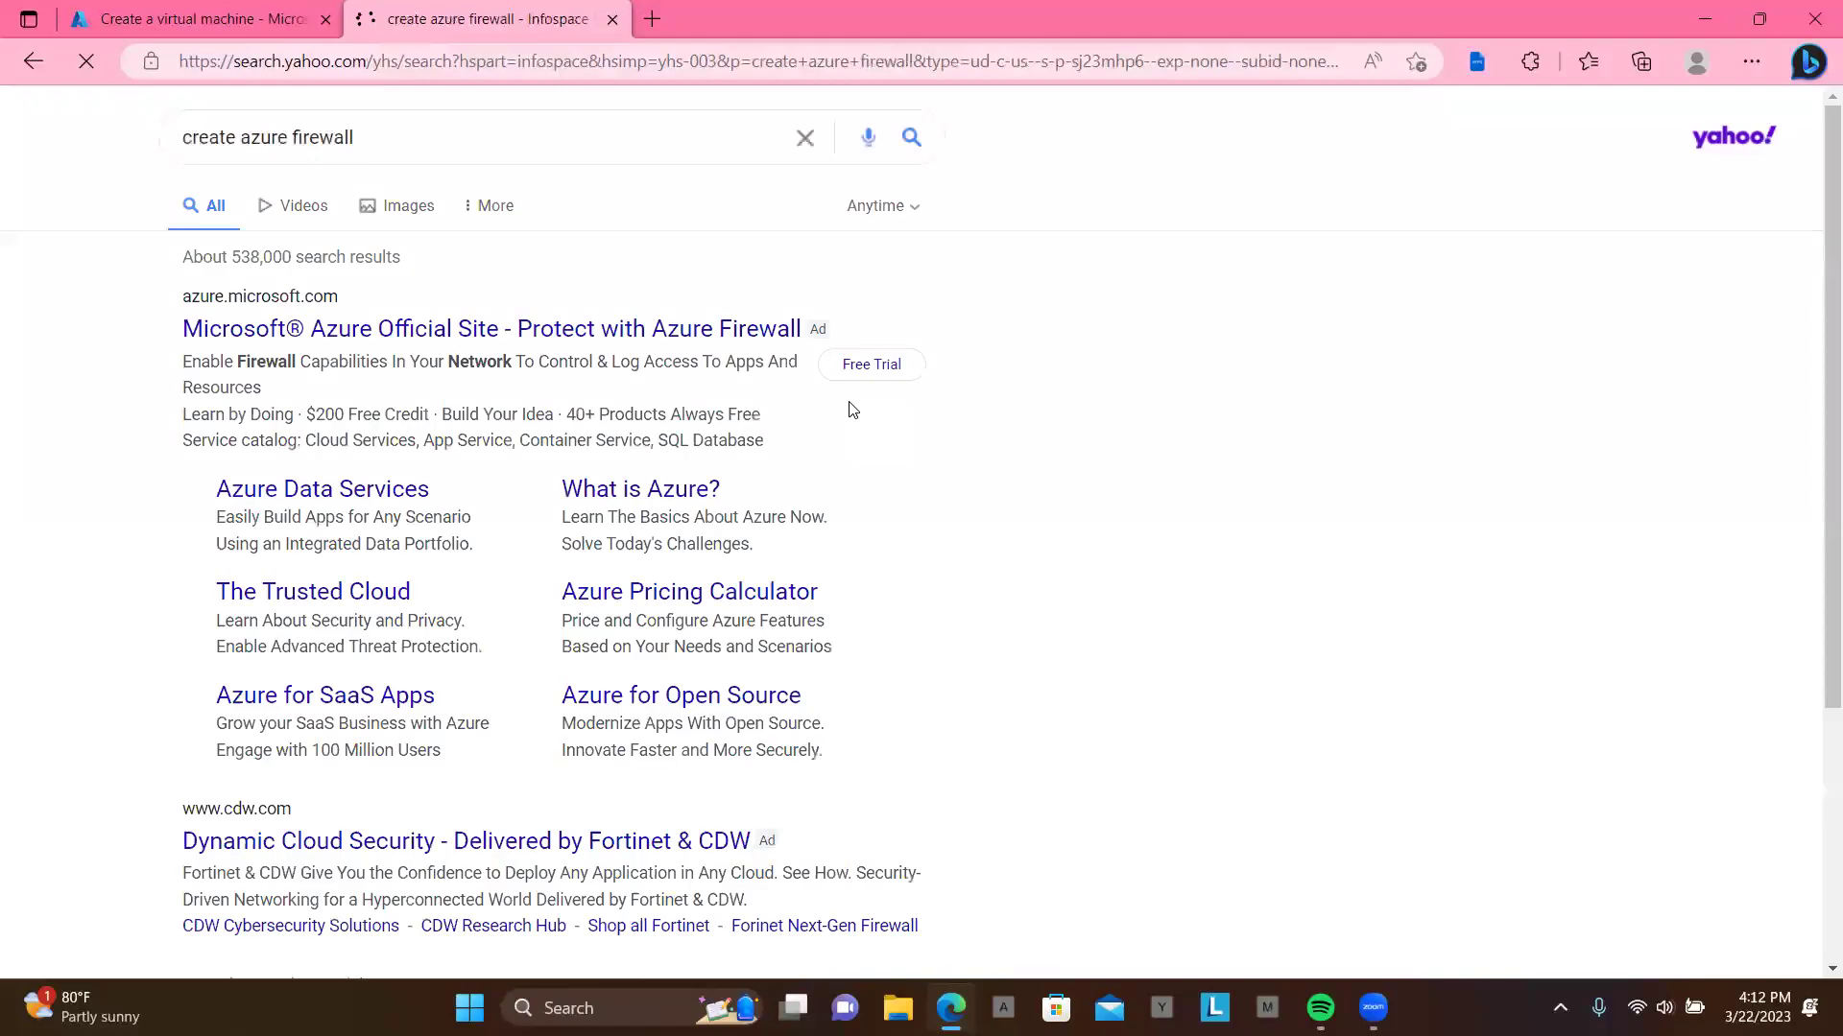
scroll(818, 564, "down", 4)
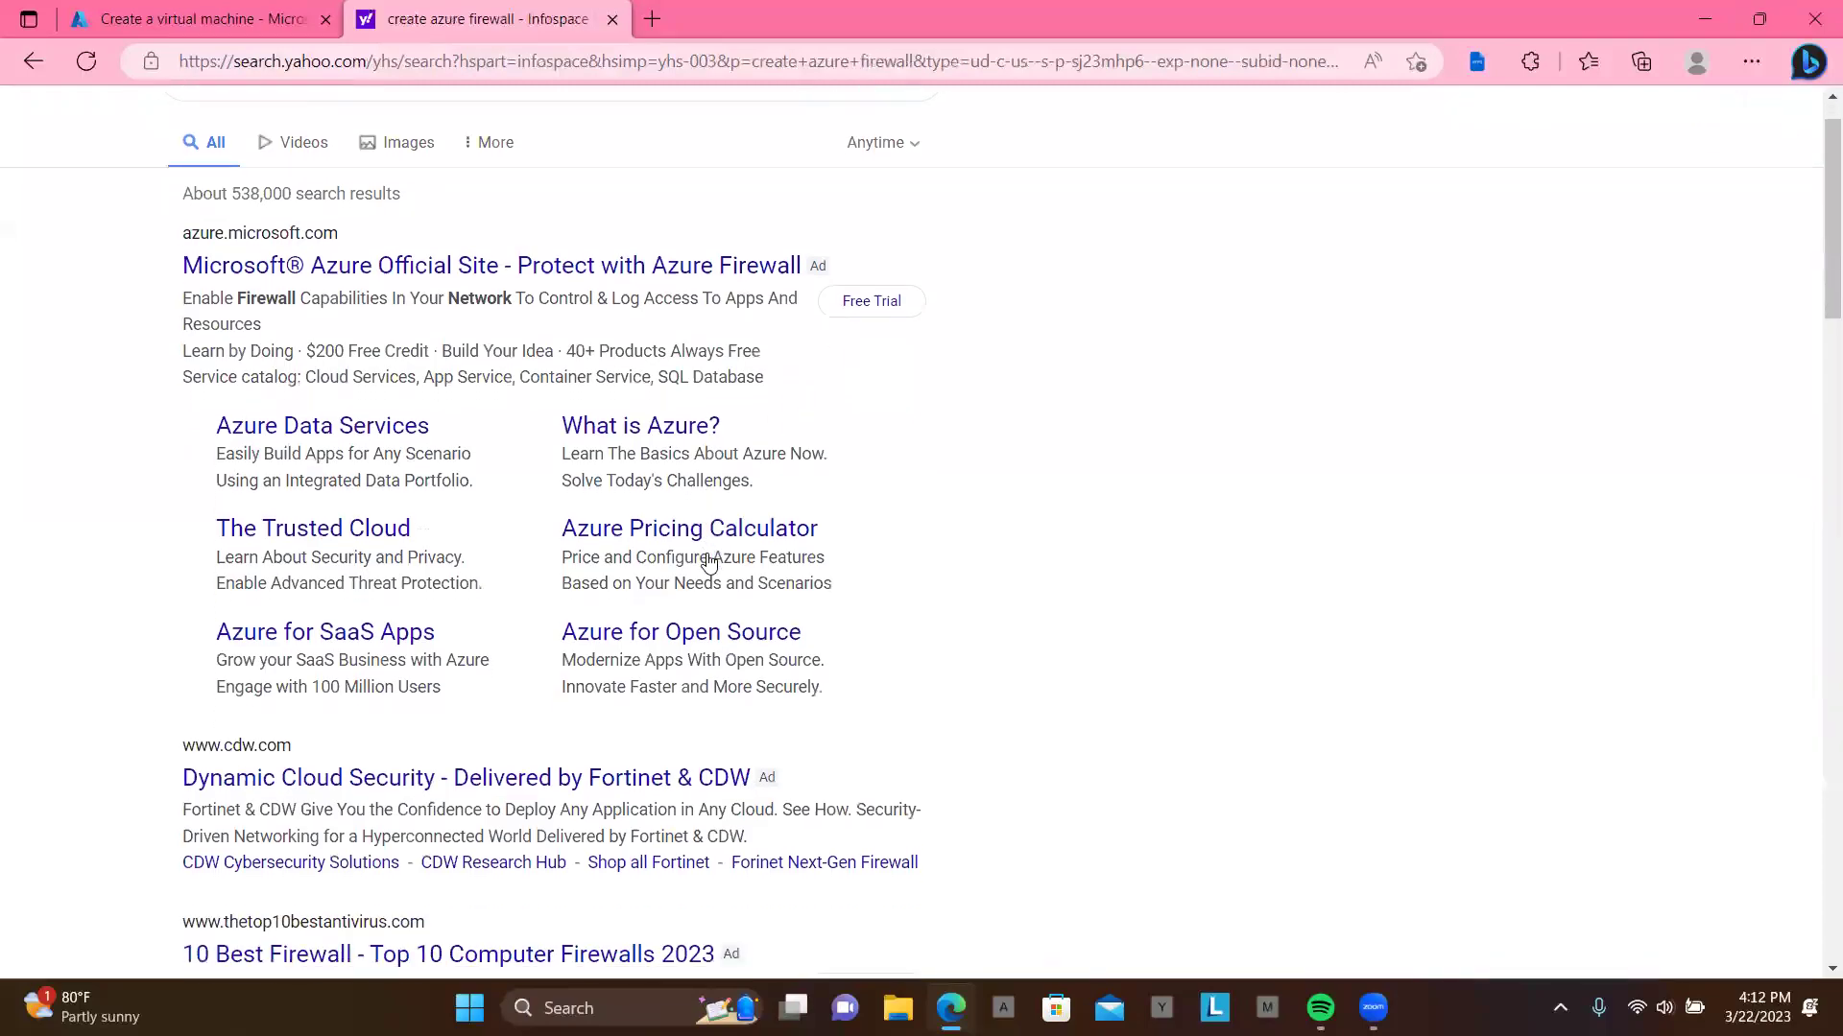
scroll(710, 563, "down", 5)
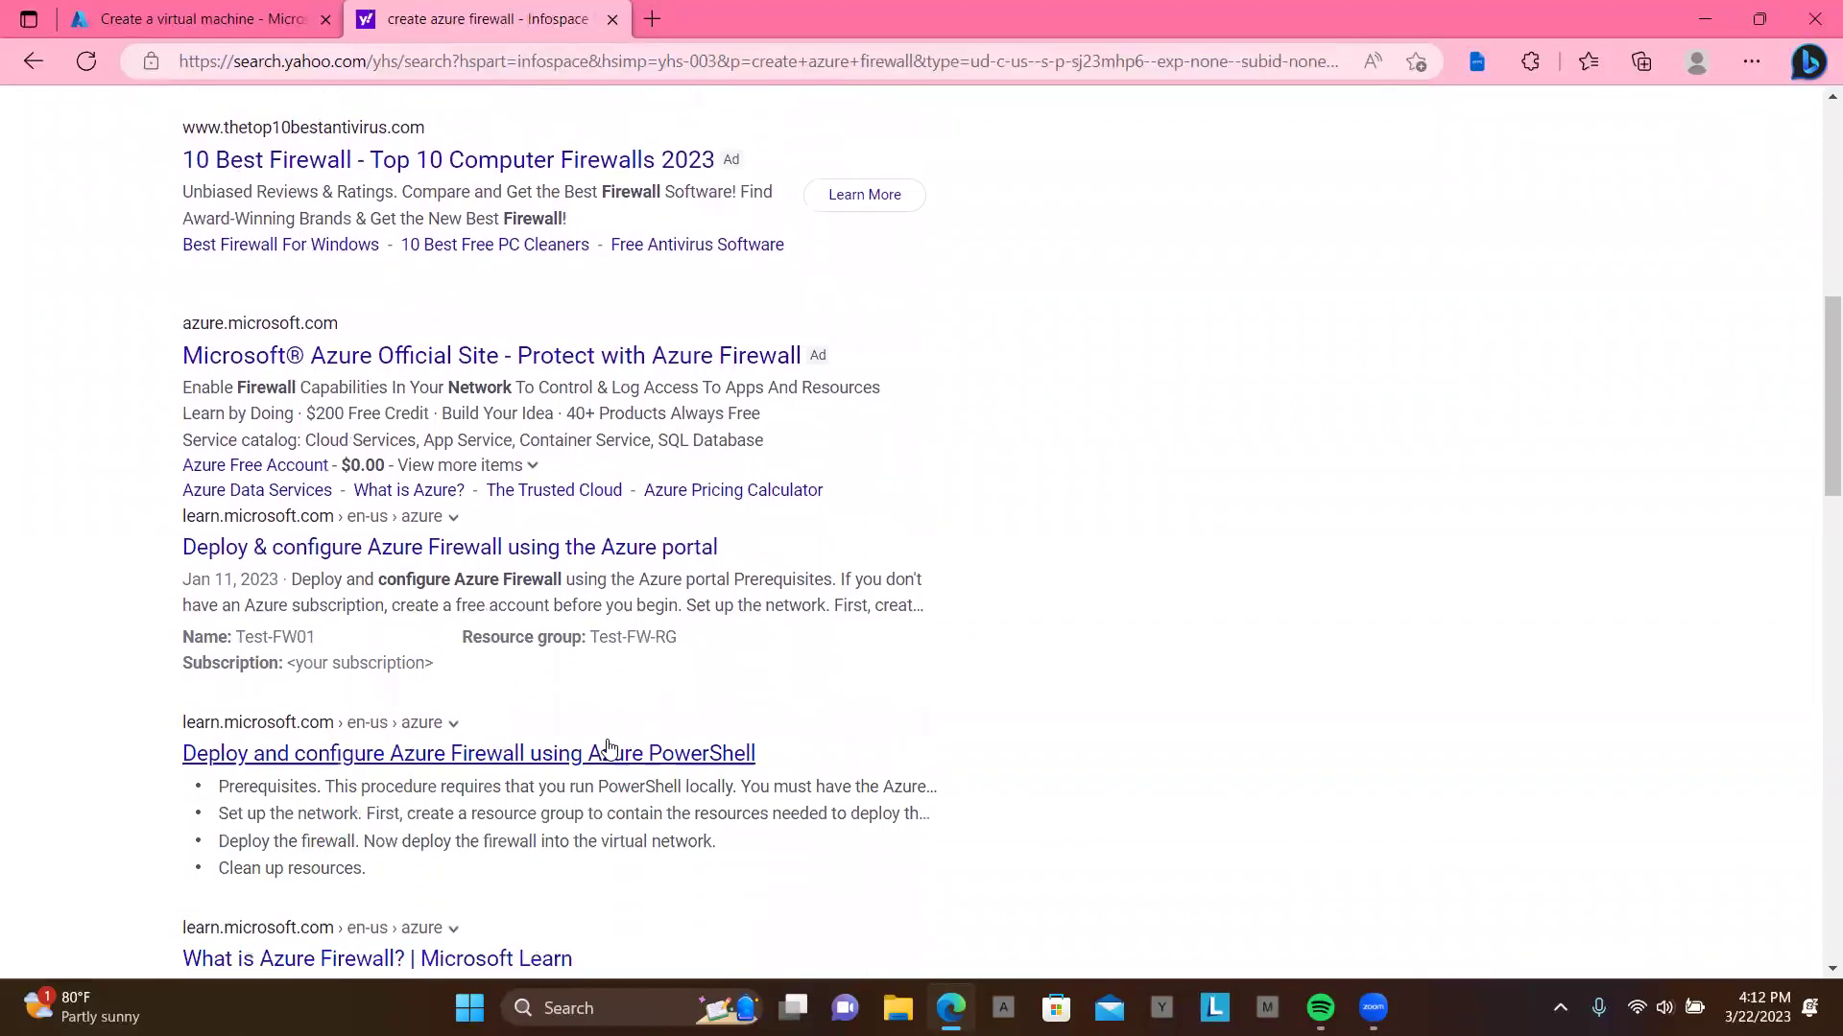
left_click(500, 762)
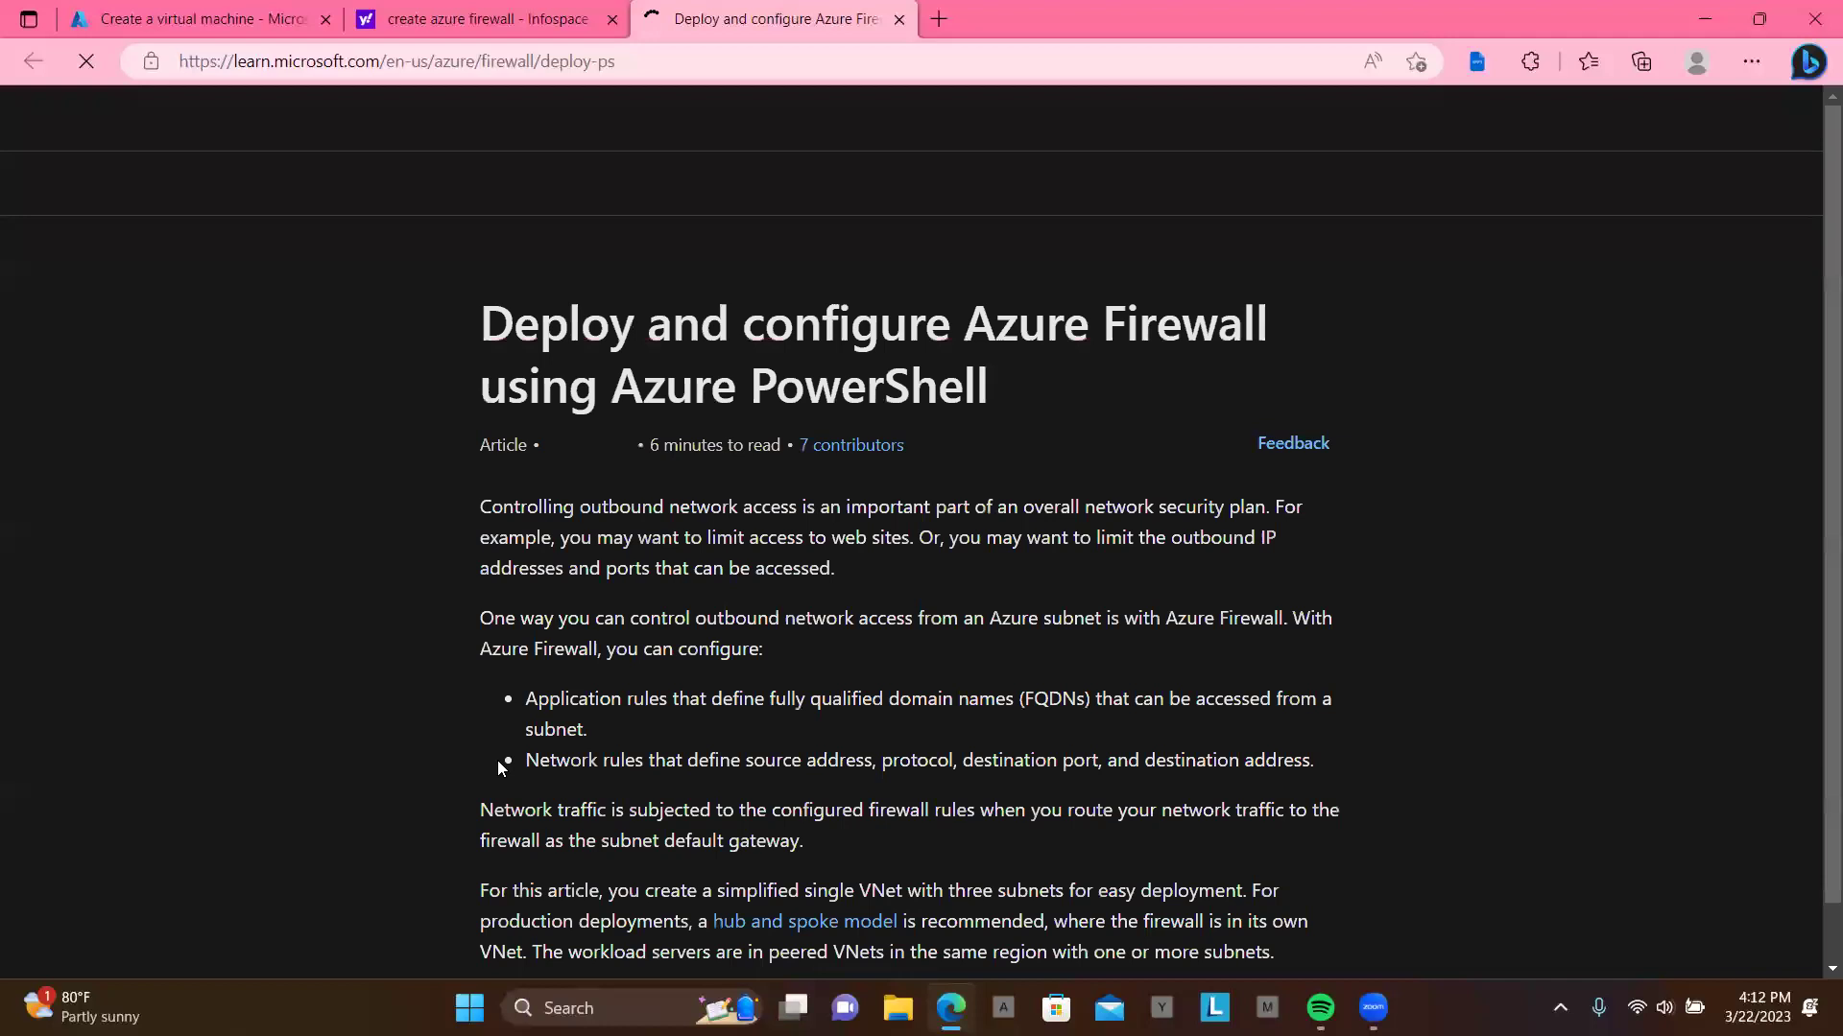
Step: Study the article's single-VNet firewall diagram and 'learn how to' list, then return to the VM creation form
scroll(788, 658, "down", 8)
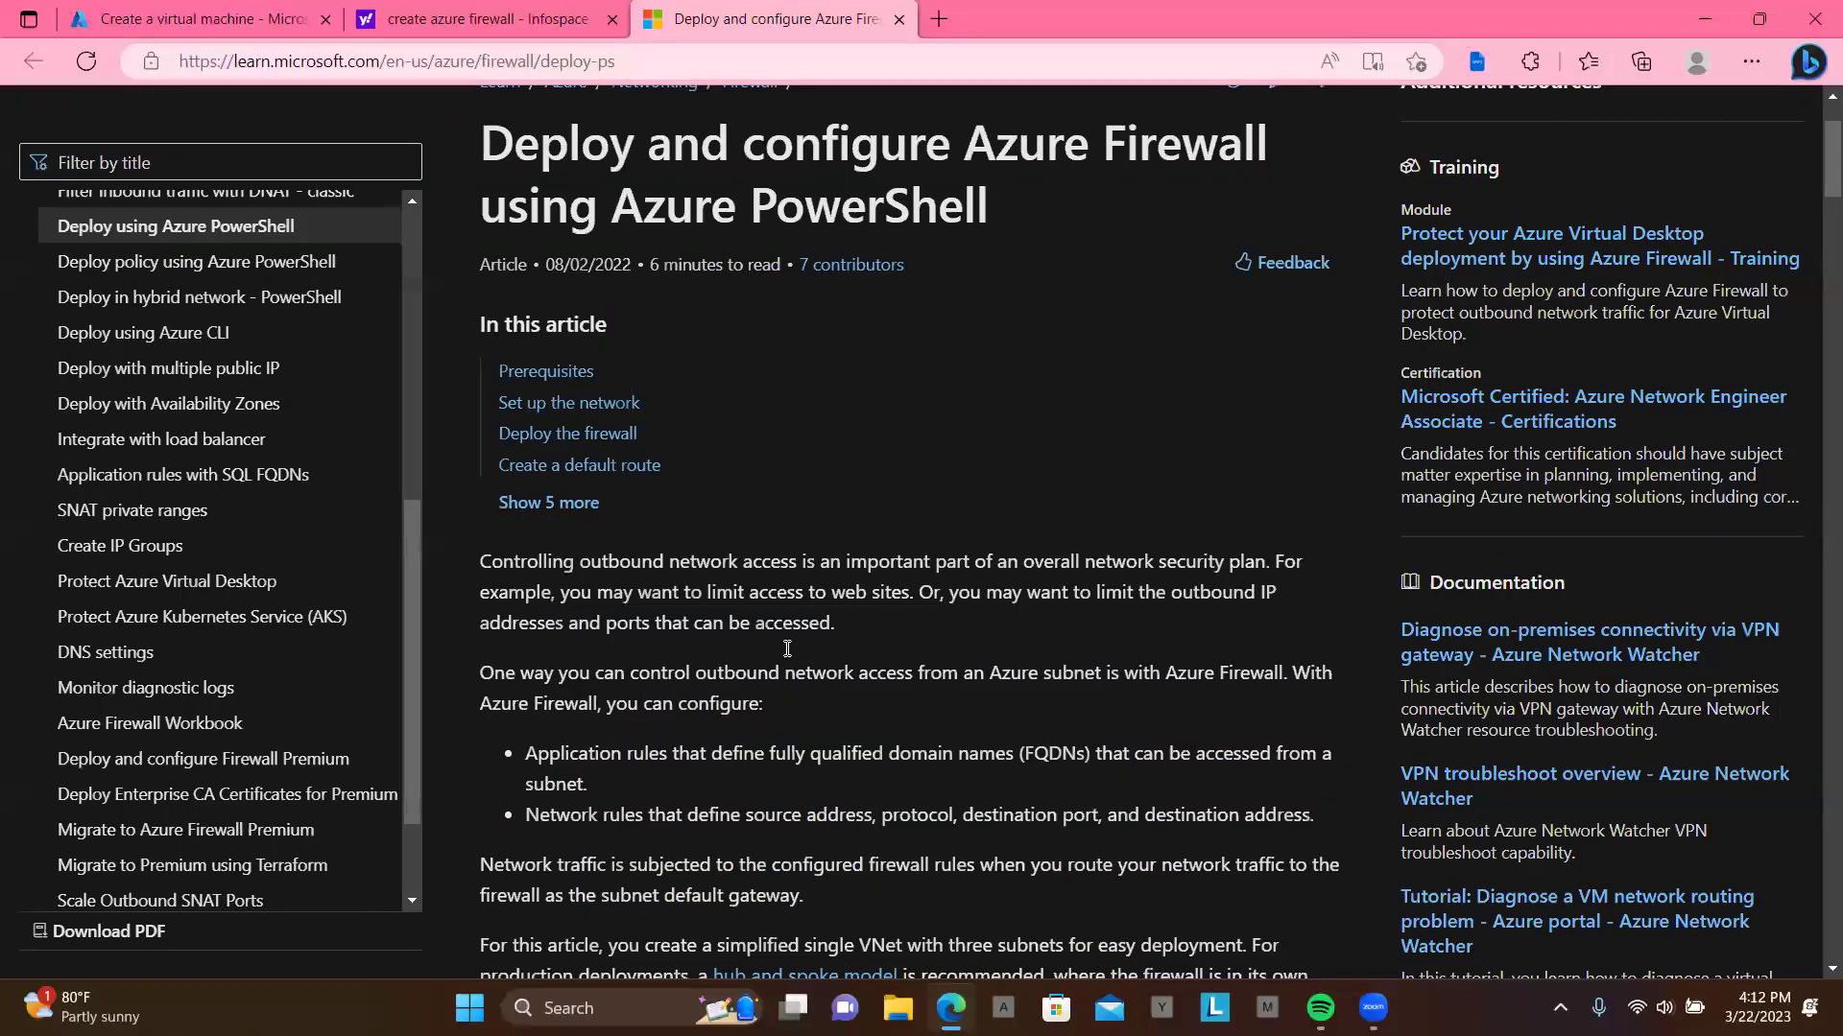
scroll(788, 658, "down", 8)
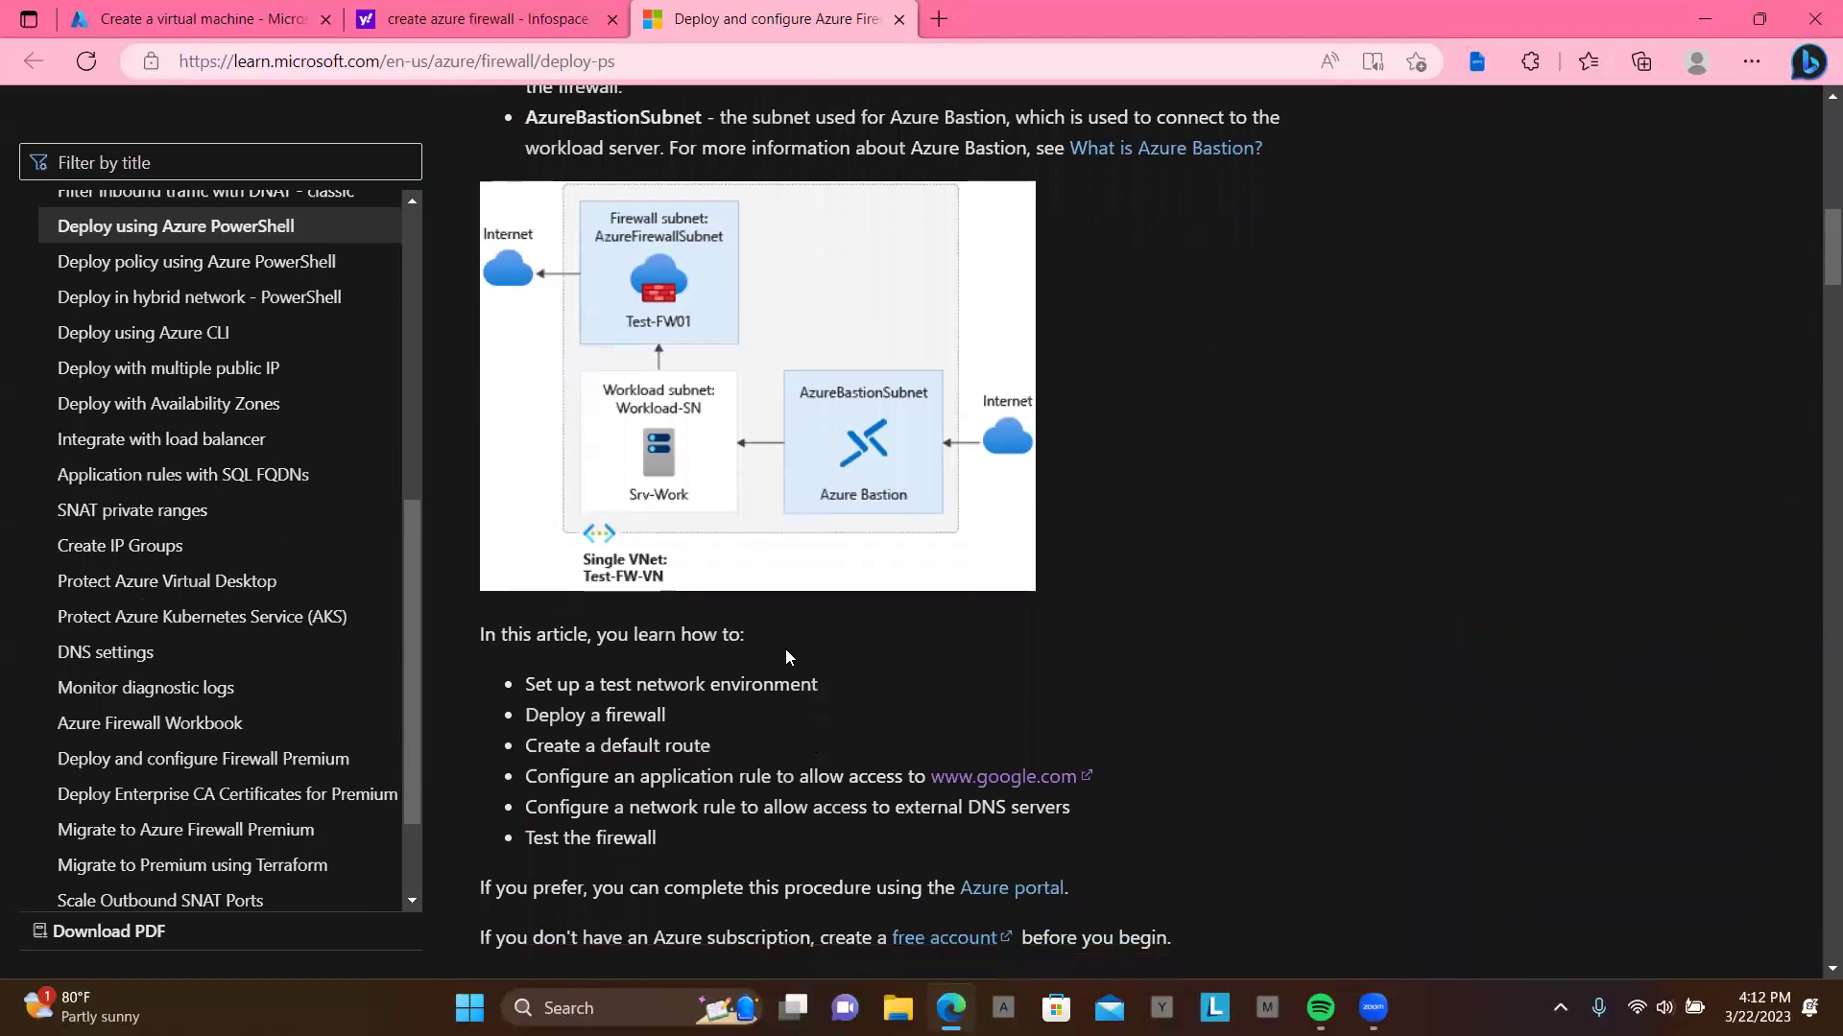
scroll(789, 657, "up", 3)
scroll(785, 650, "up", 2)
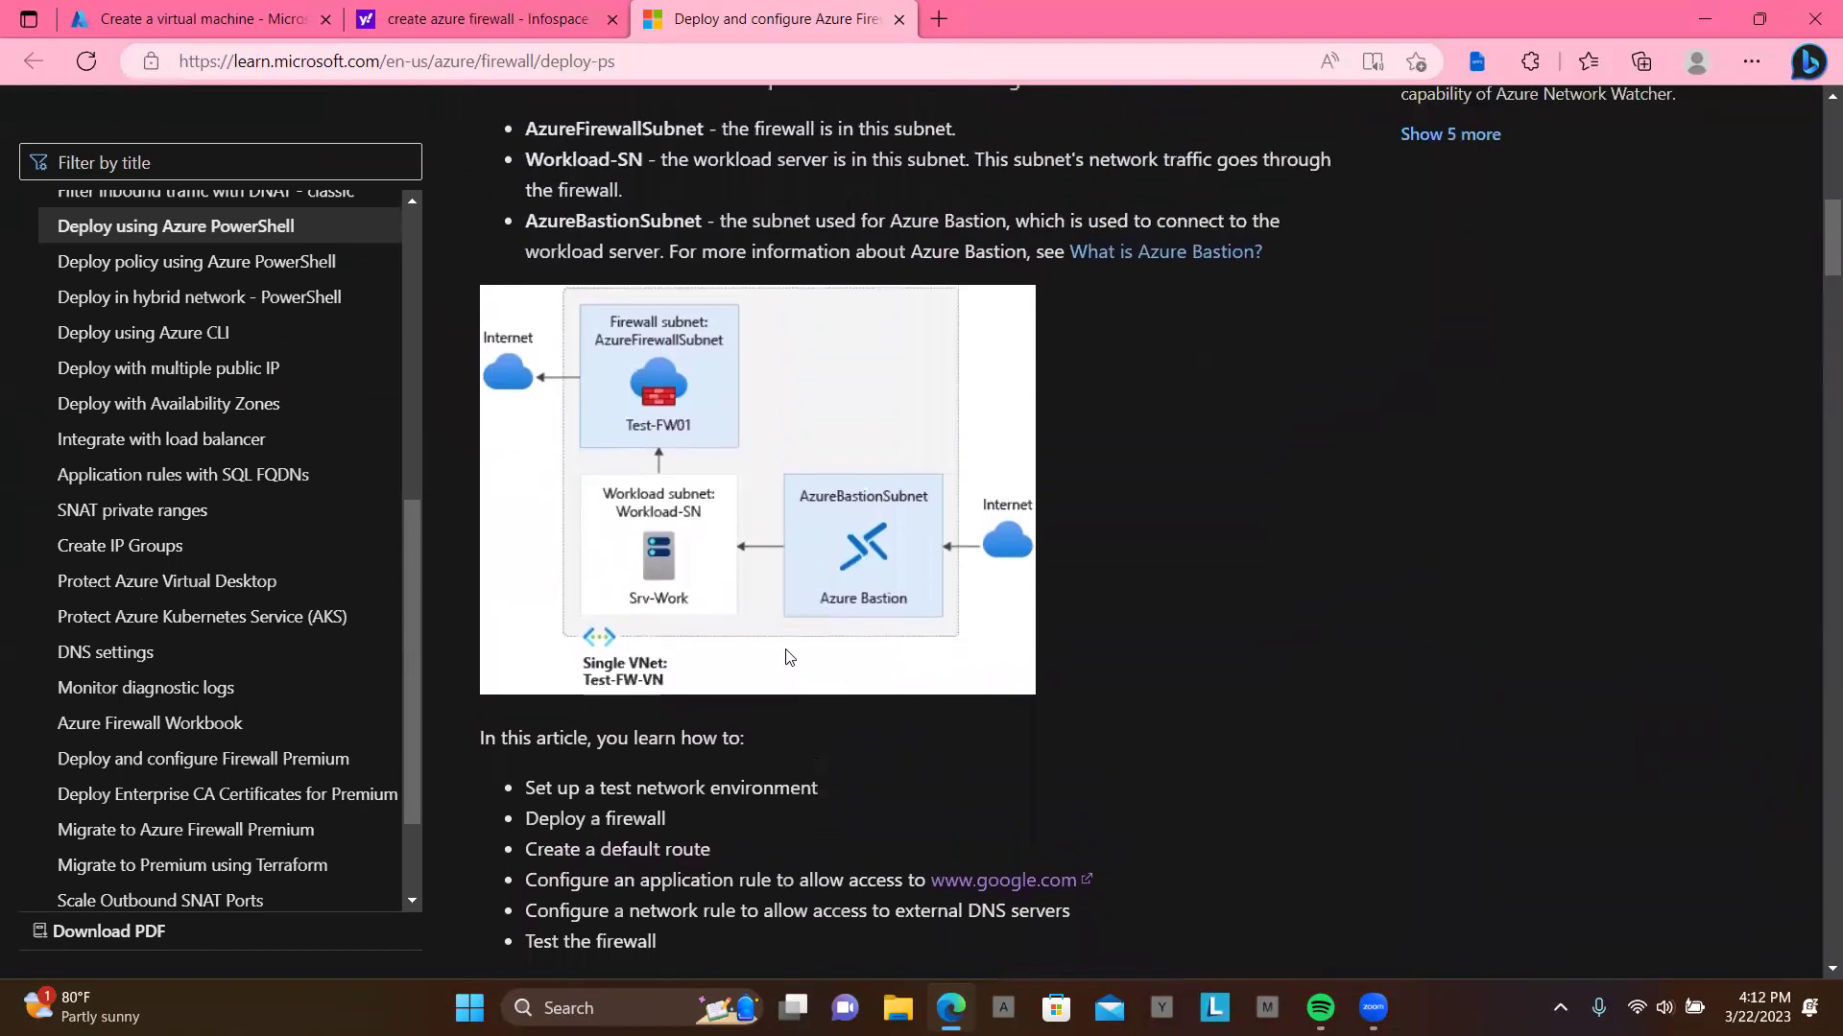
scroll(776, 429, "up", 1)
scroll(778, 436, "up", 1)
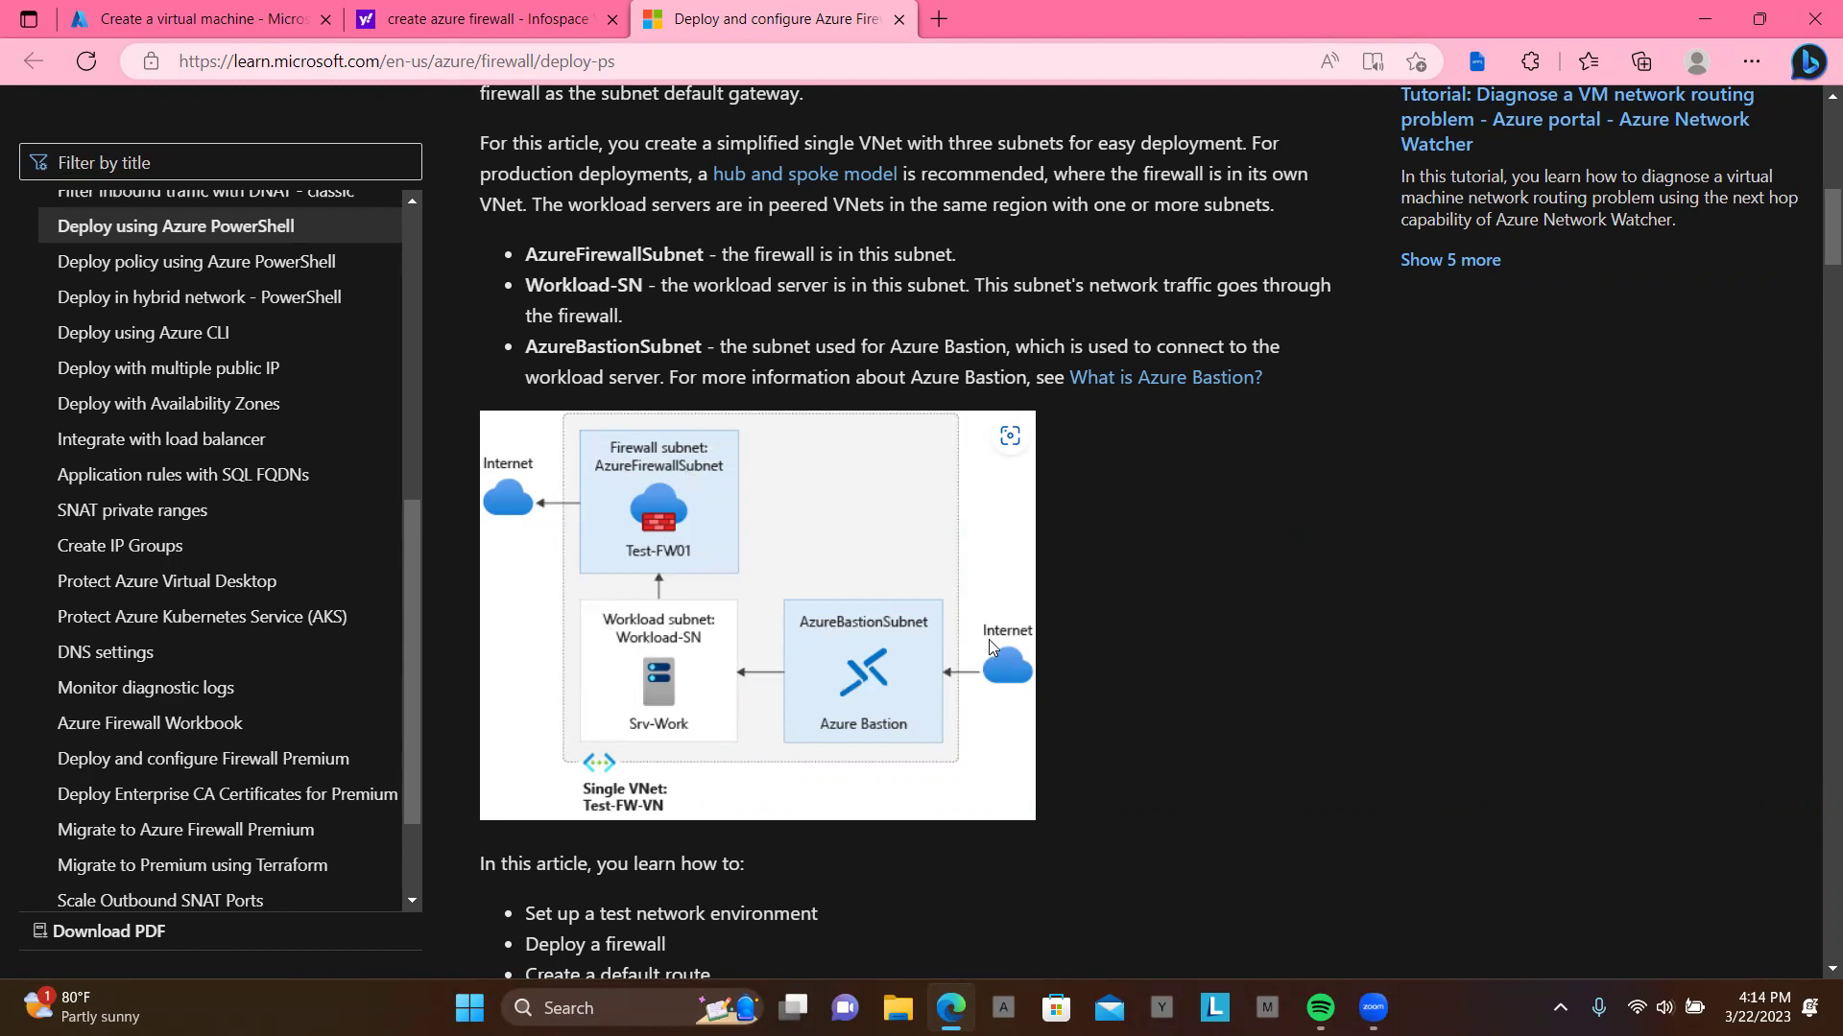
scroll(944, 710, "down", 2)
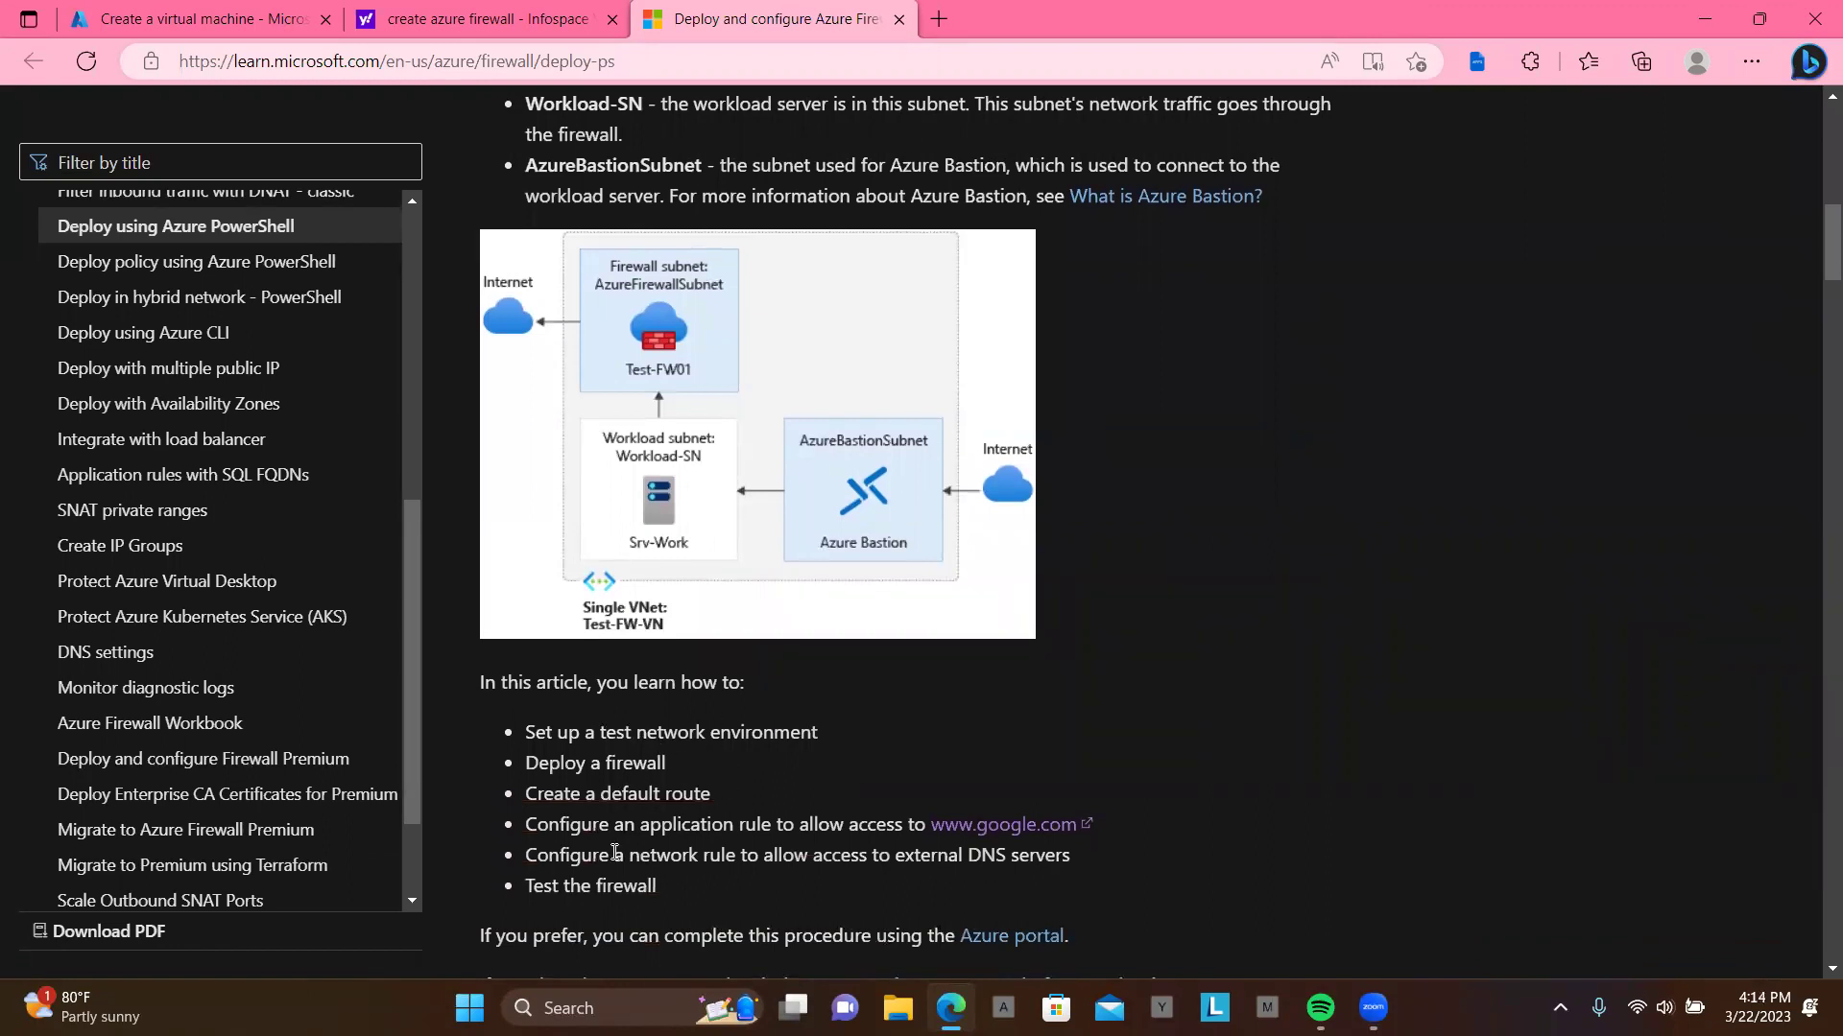
scroll(719, 828, "down", 1)
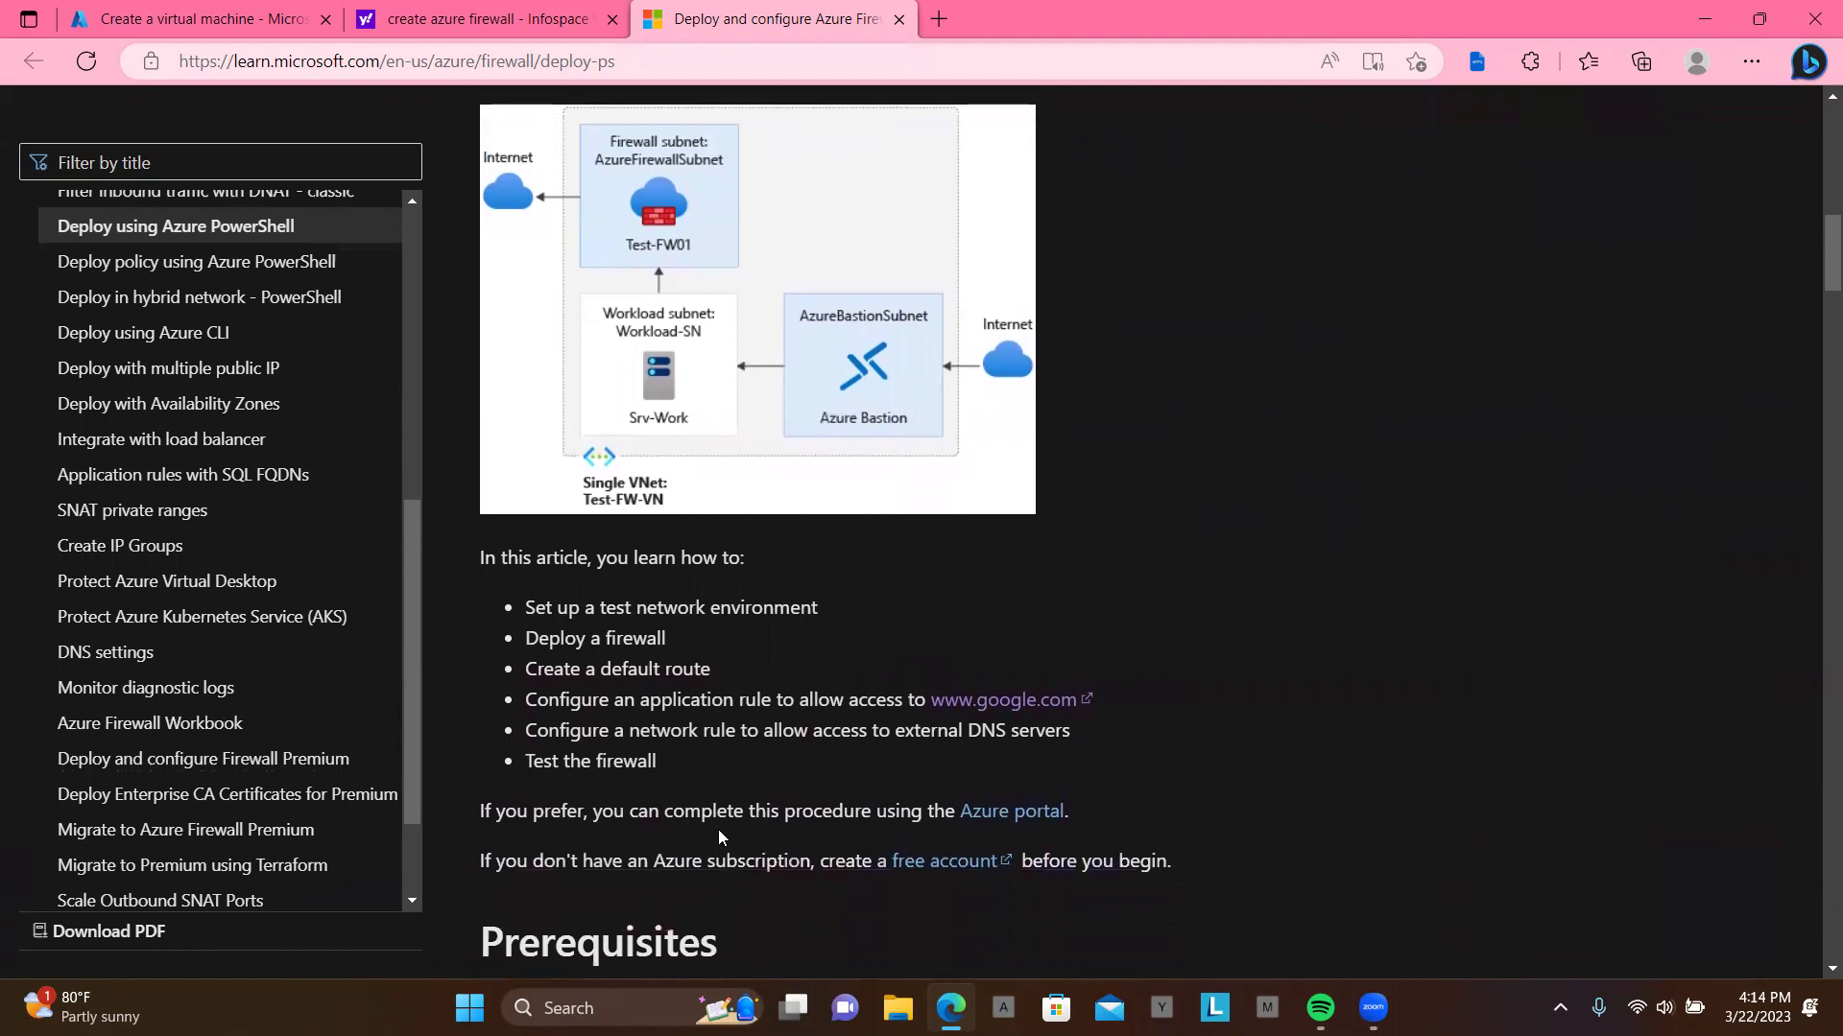
scroll(718, 831, "up", 1)
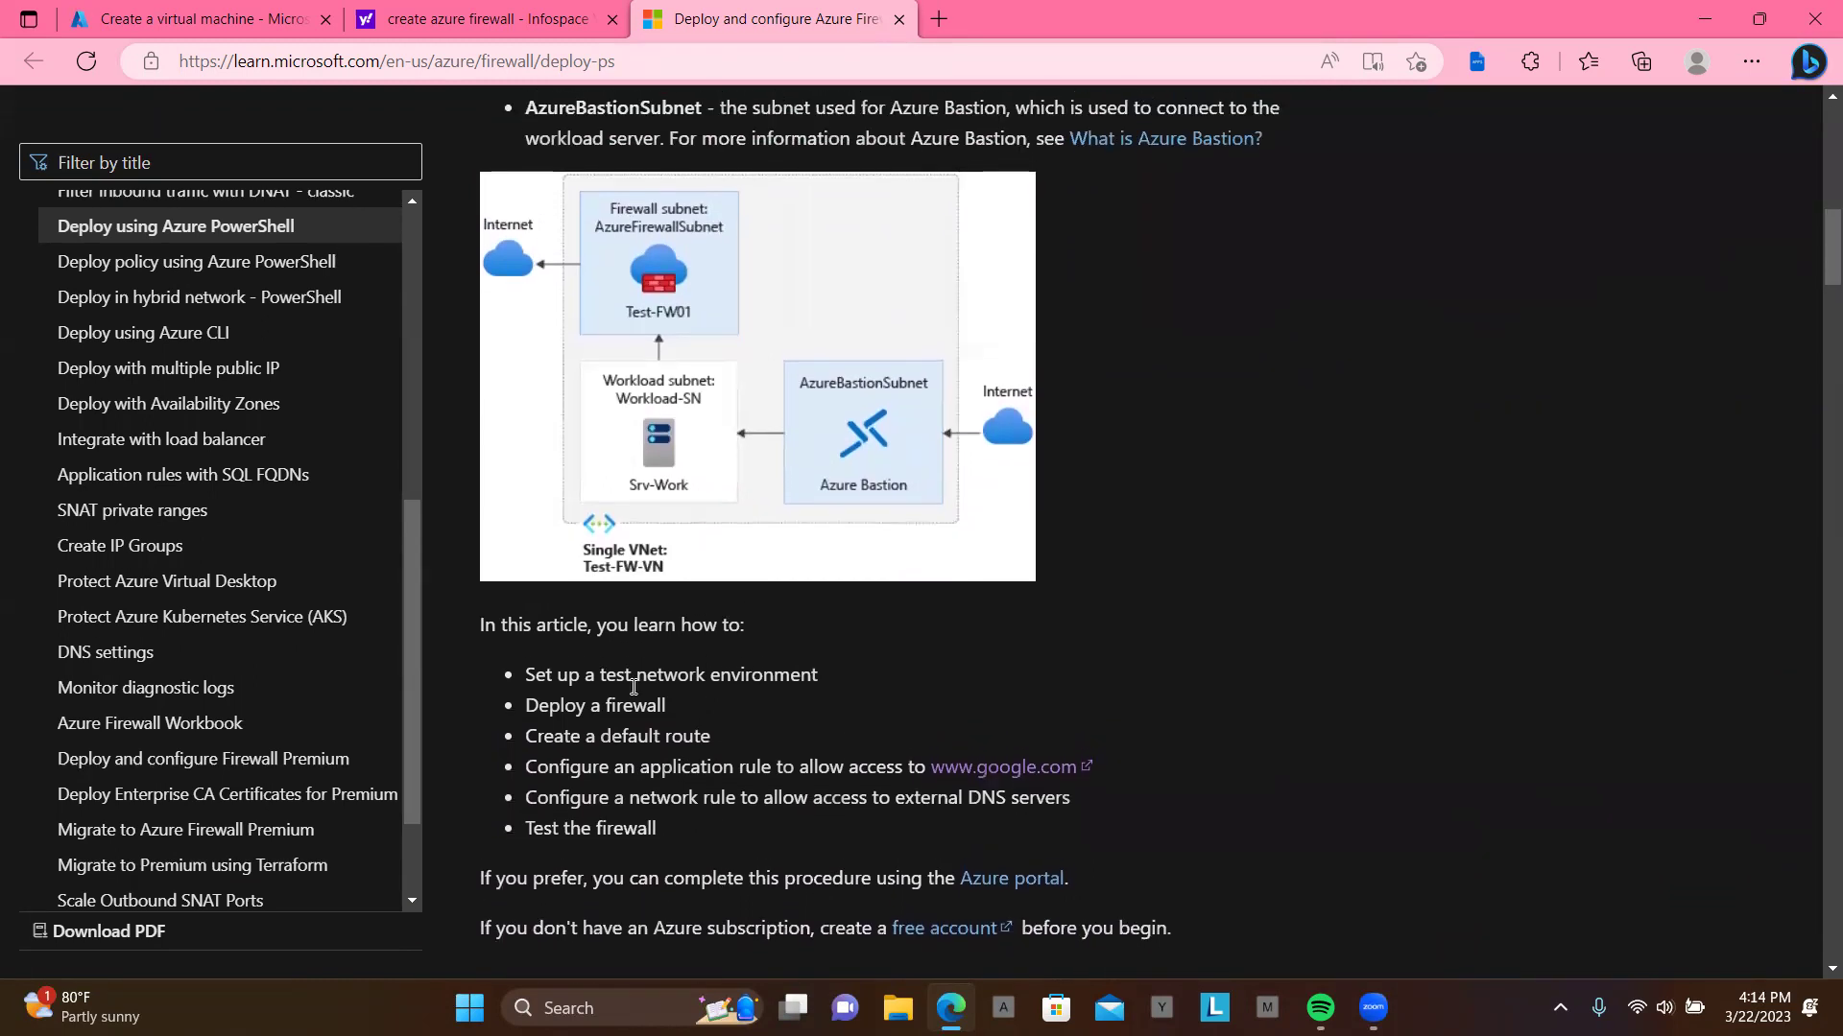
left_click(240, 21)
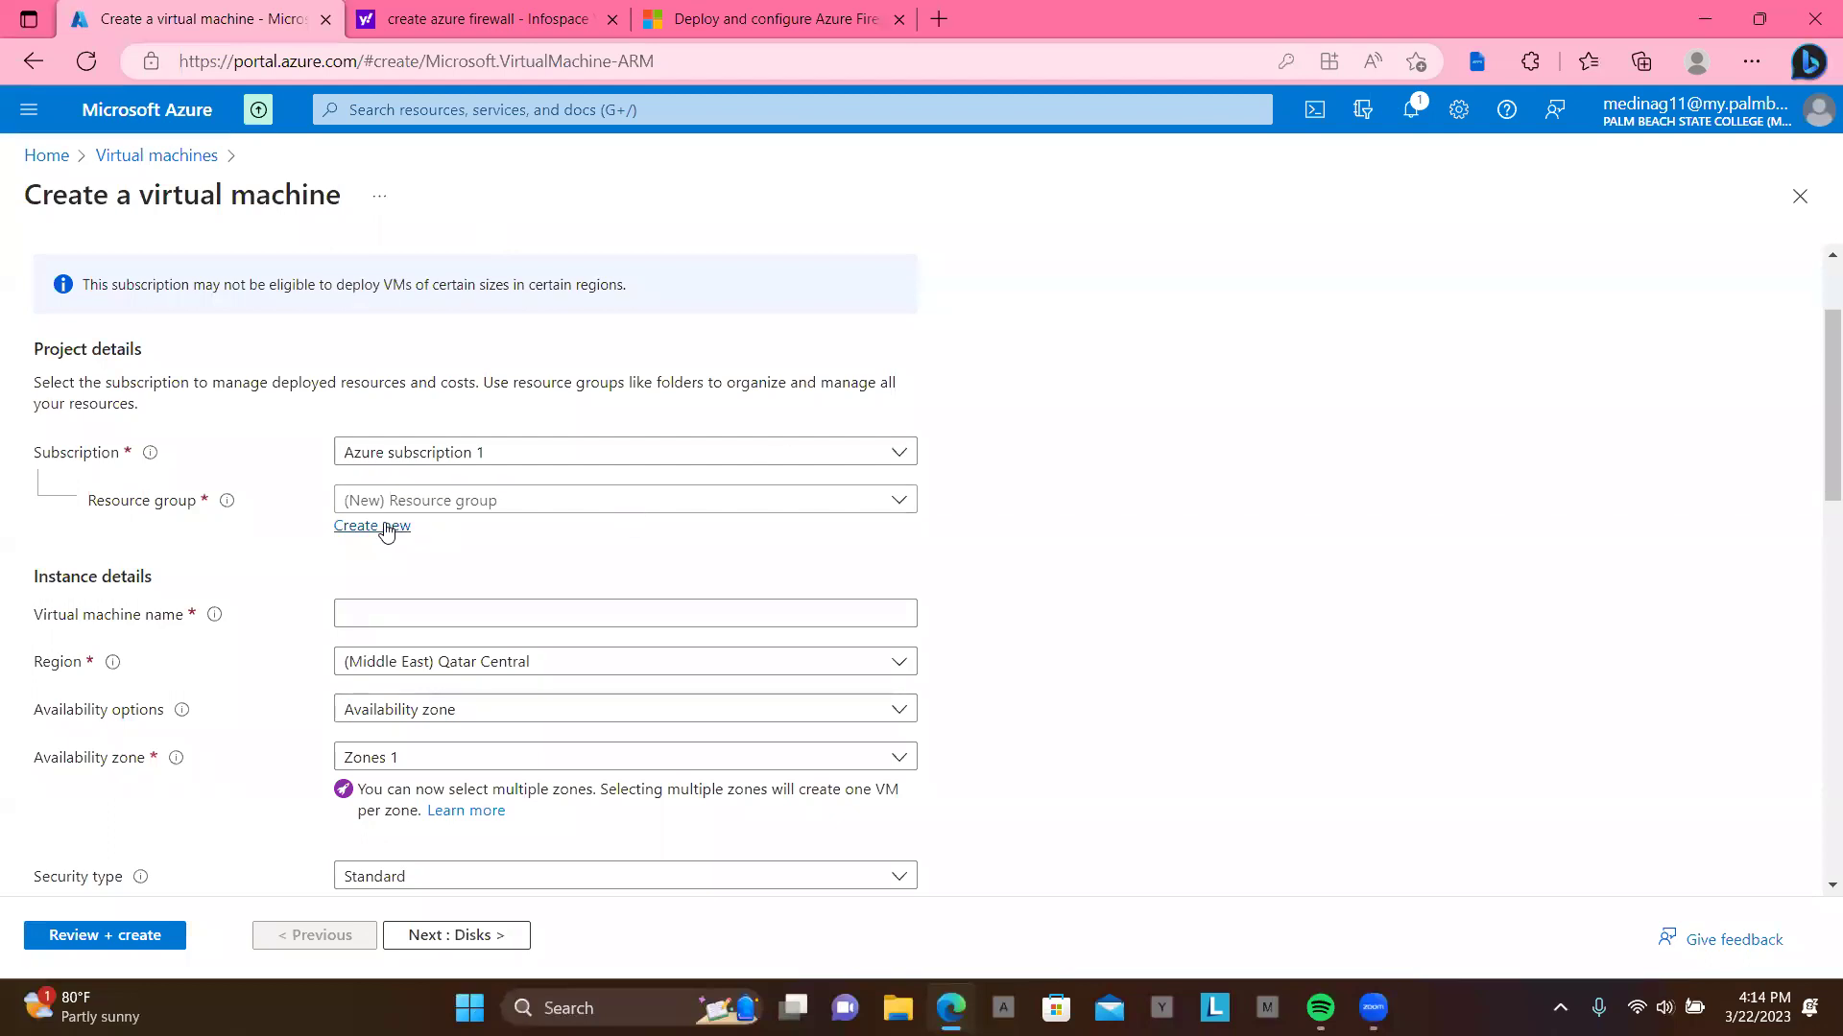
Step: Place the new VM in resource group Test-FW-RG and name it Srv-work
left_click(453, 498)
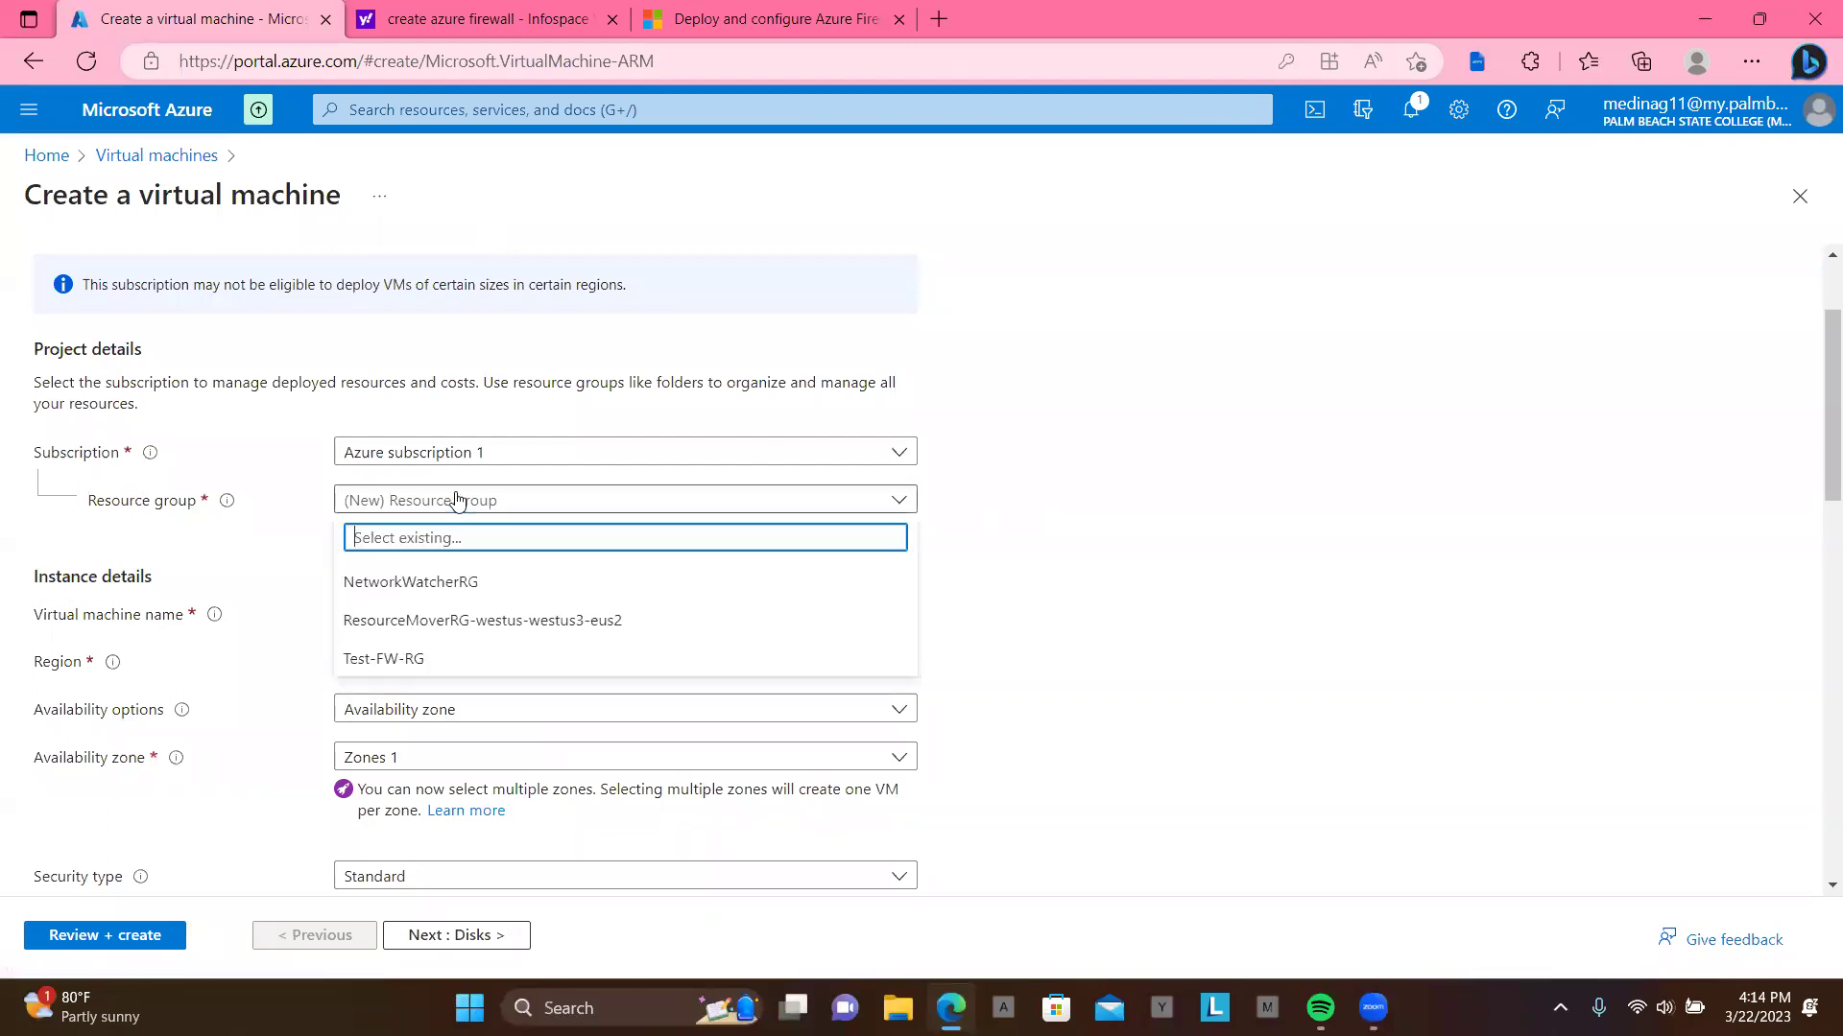
left_click(427, 656)
scroll(511, 576, "down", 1)
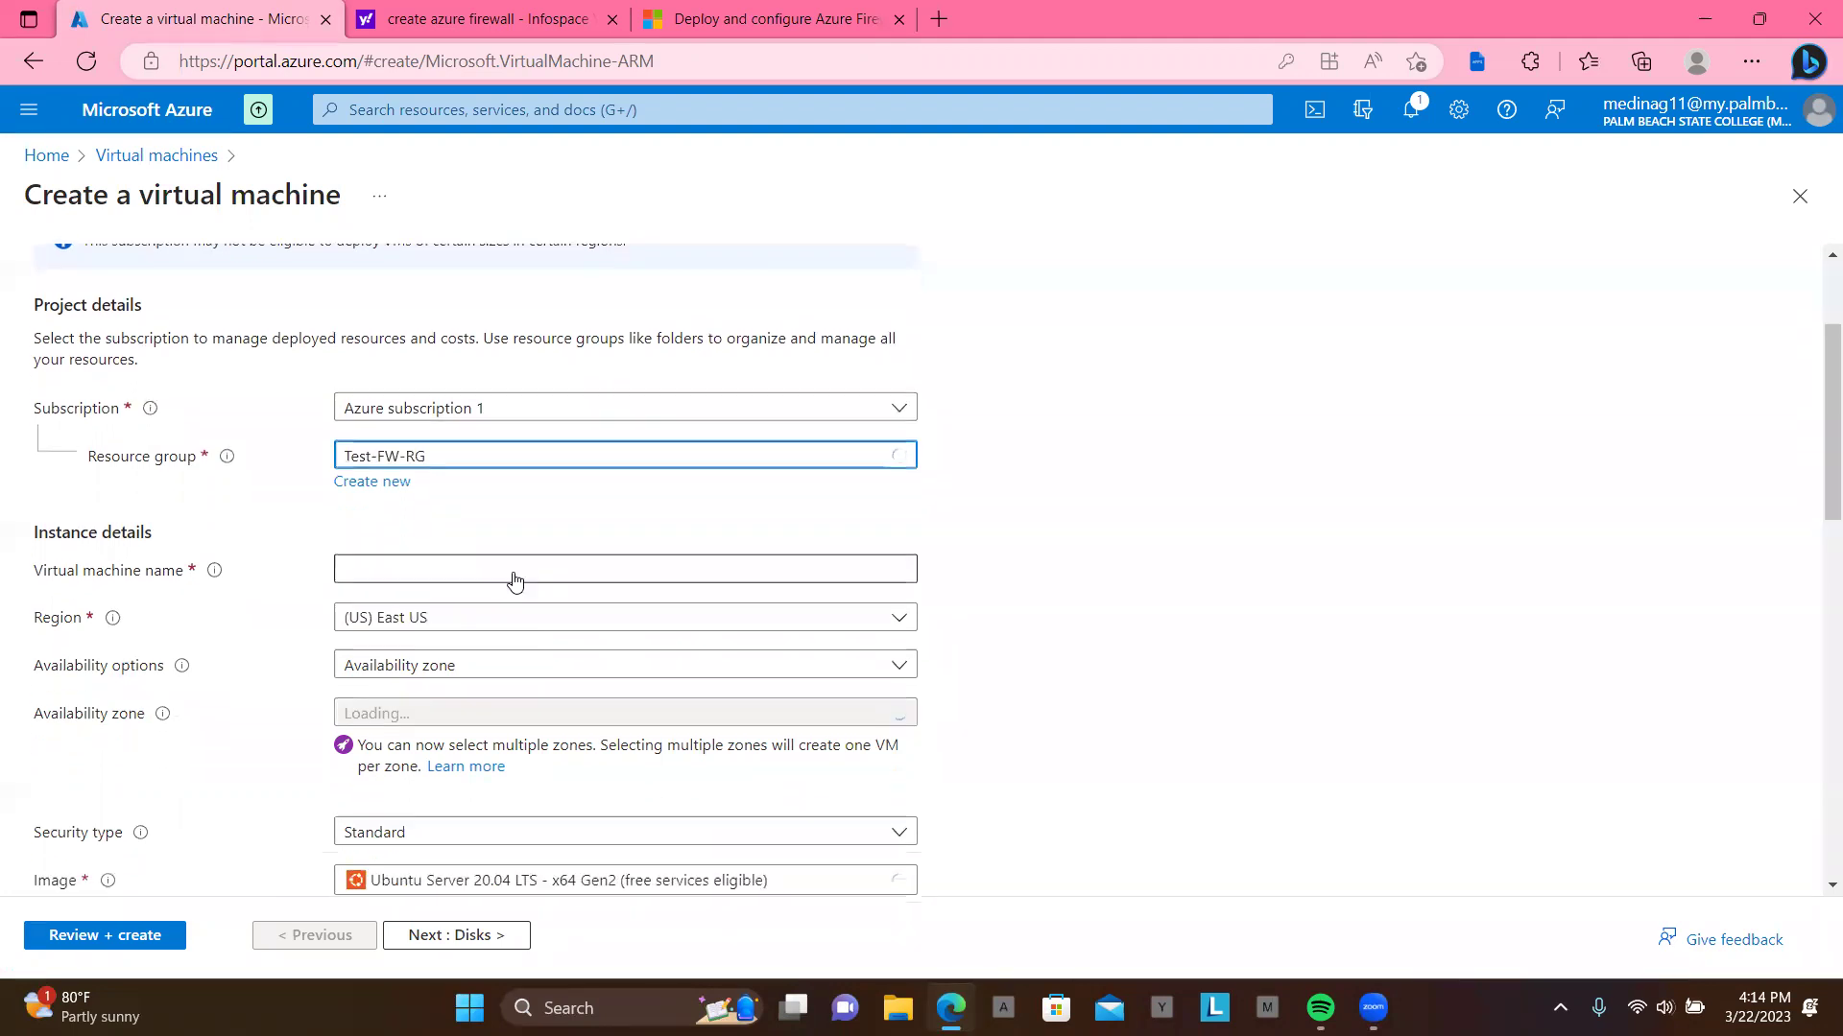
left_click(474, 518)
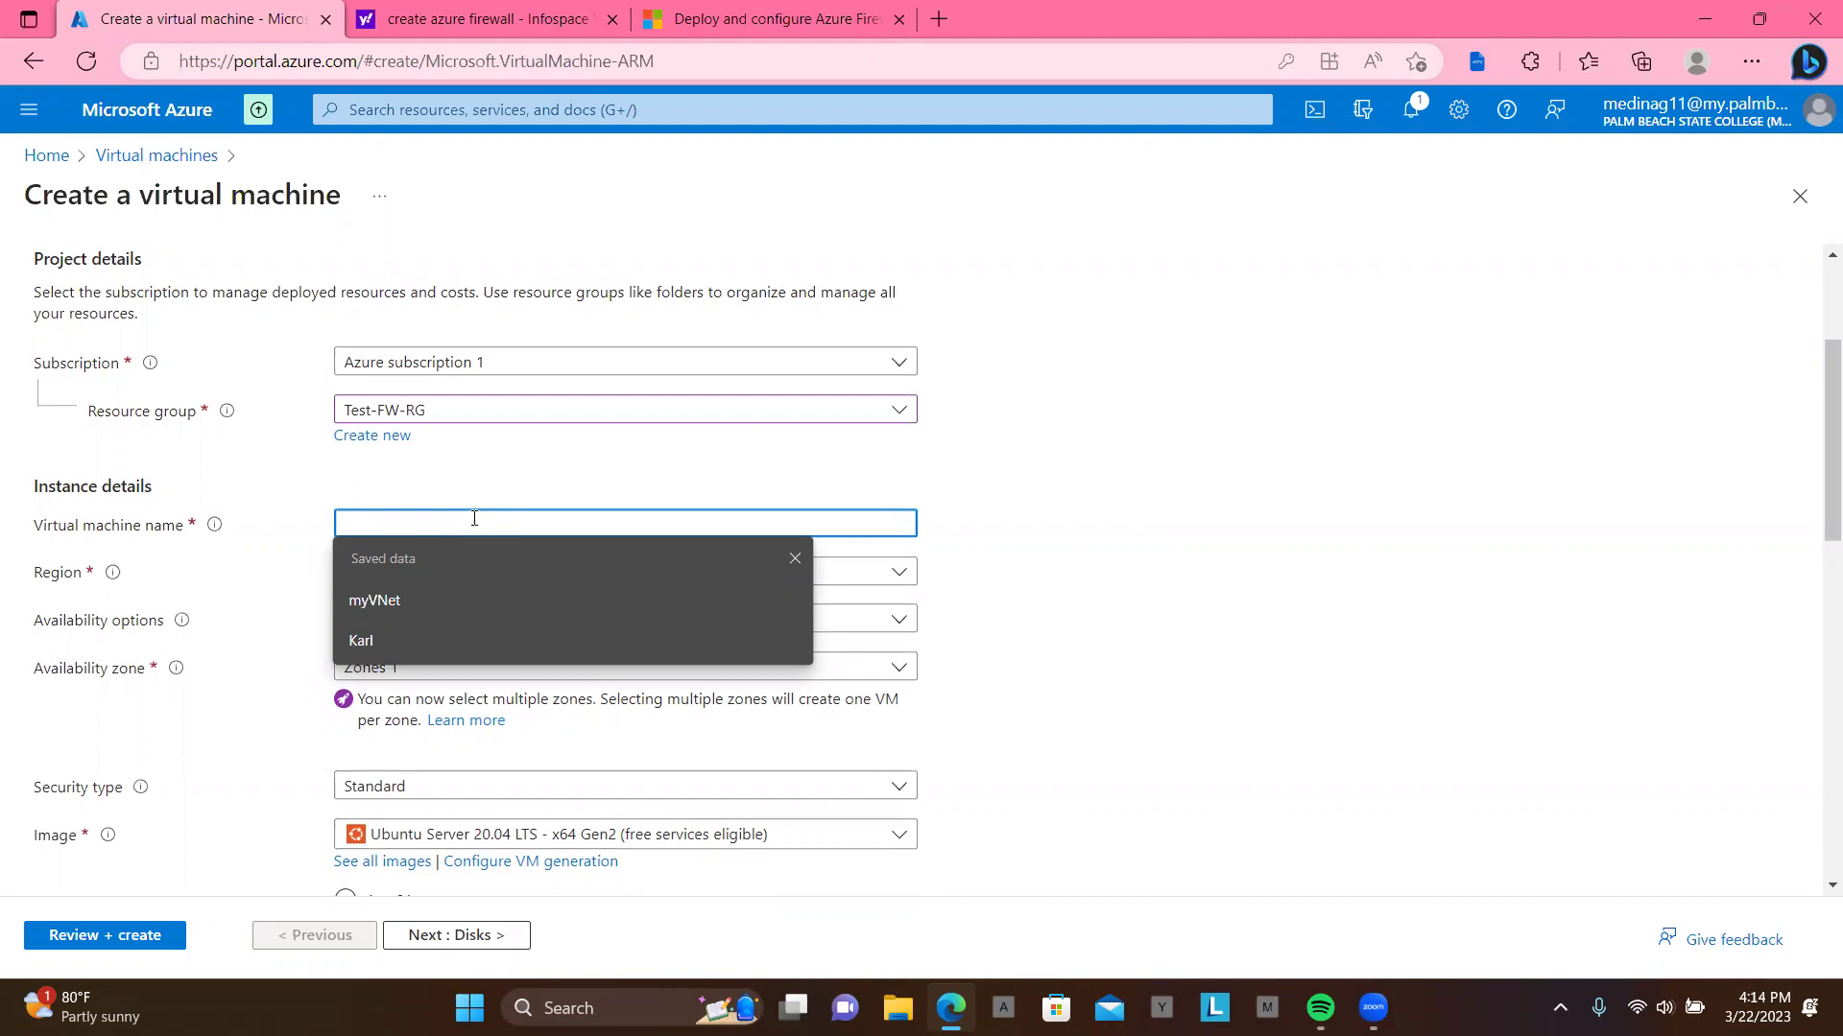
type("Sr")
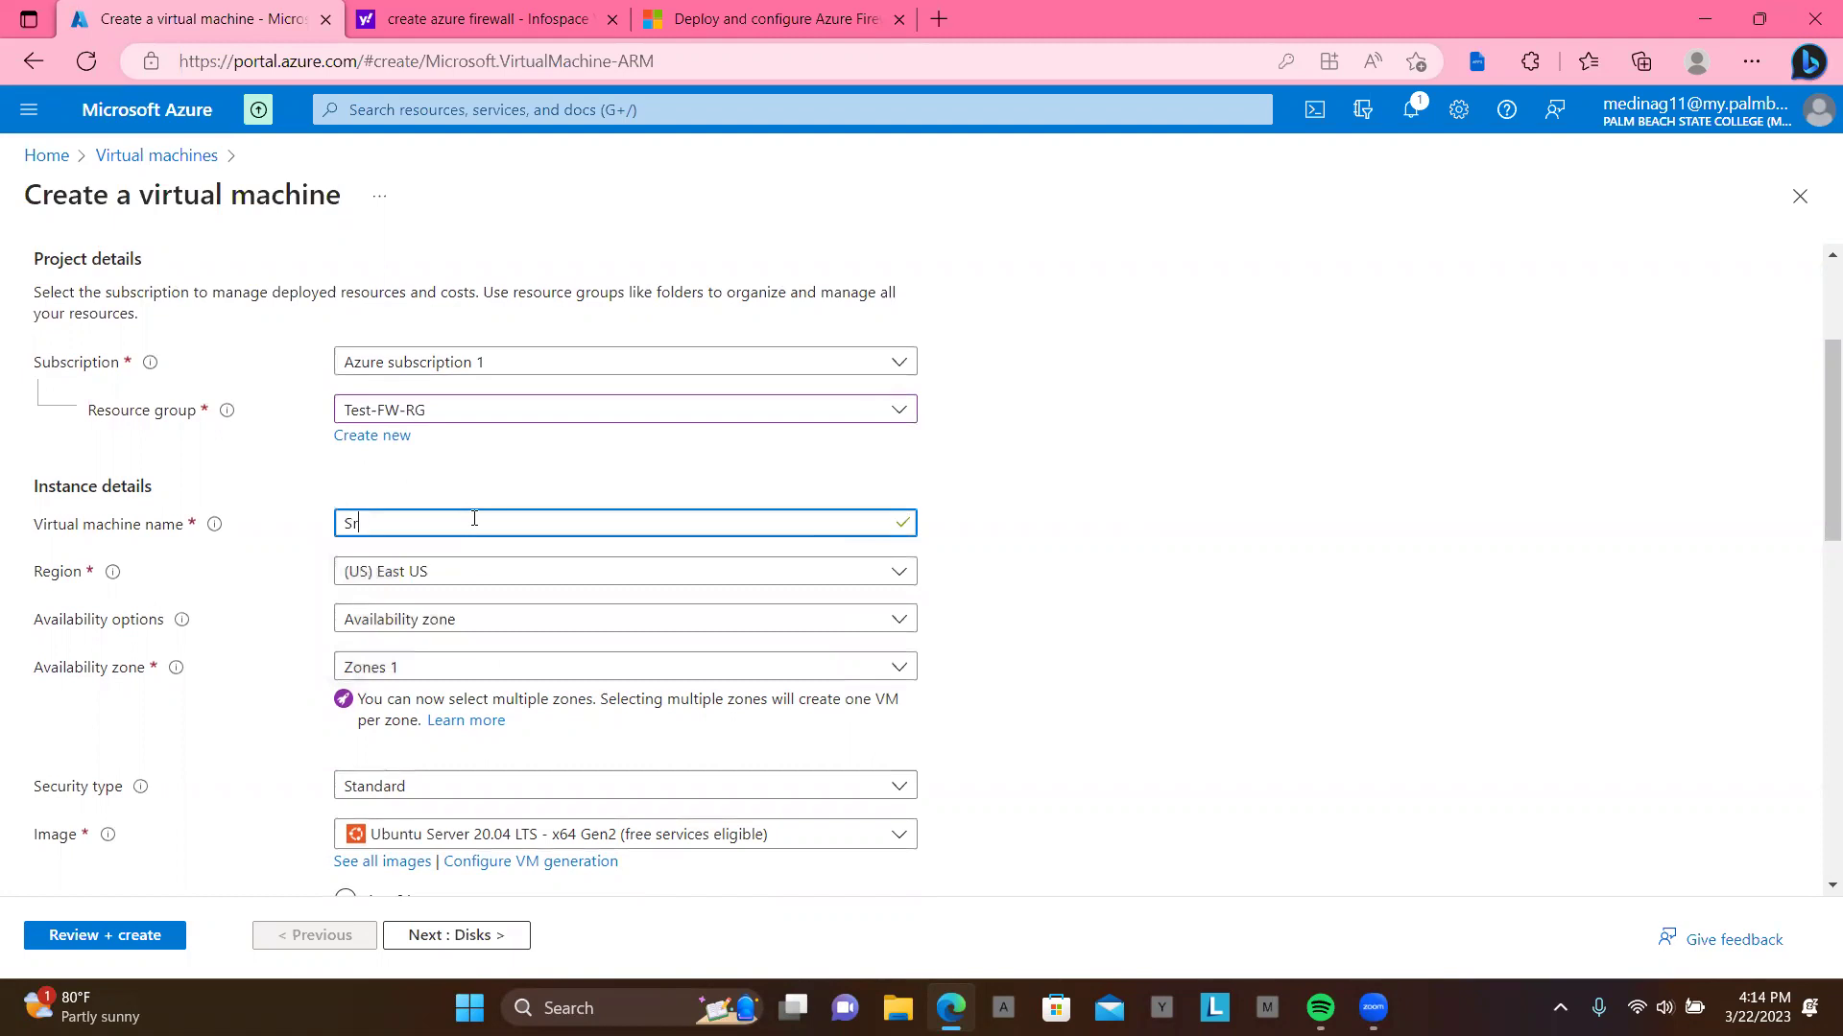
type("v-work")
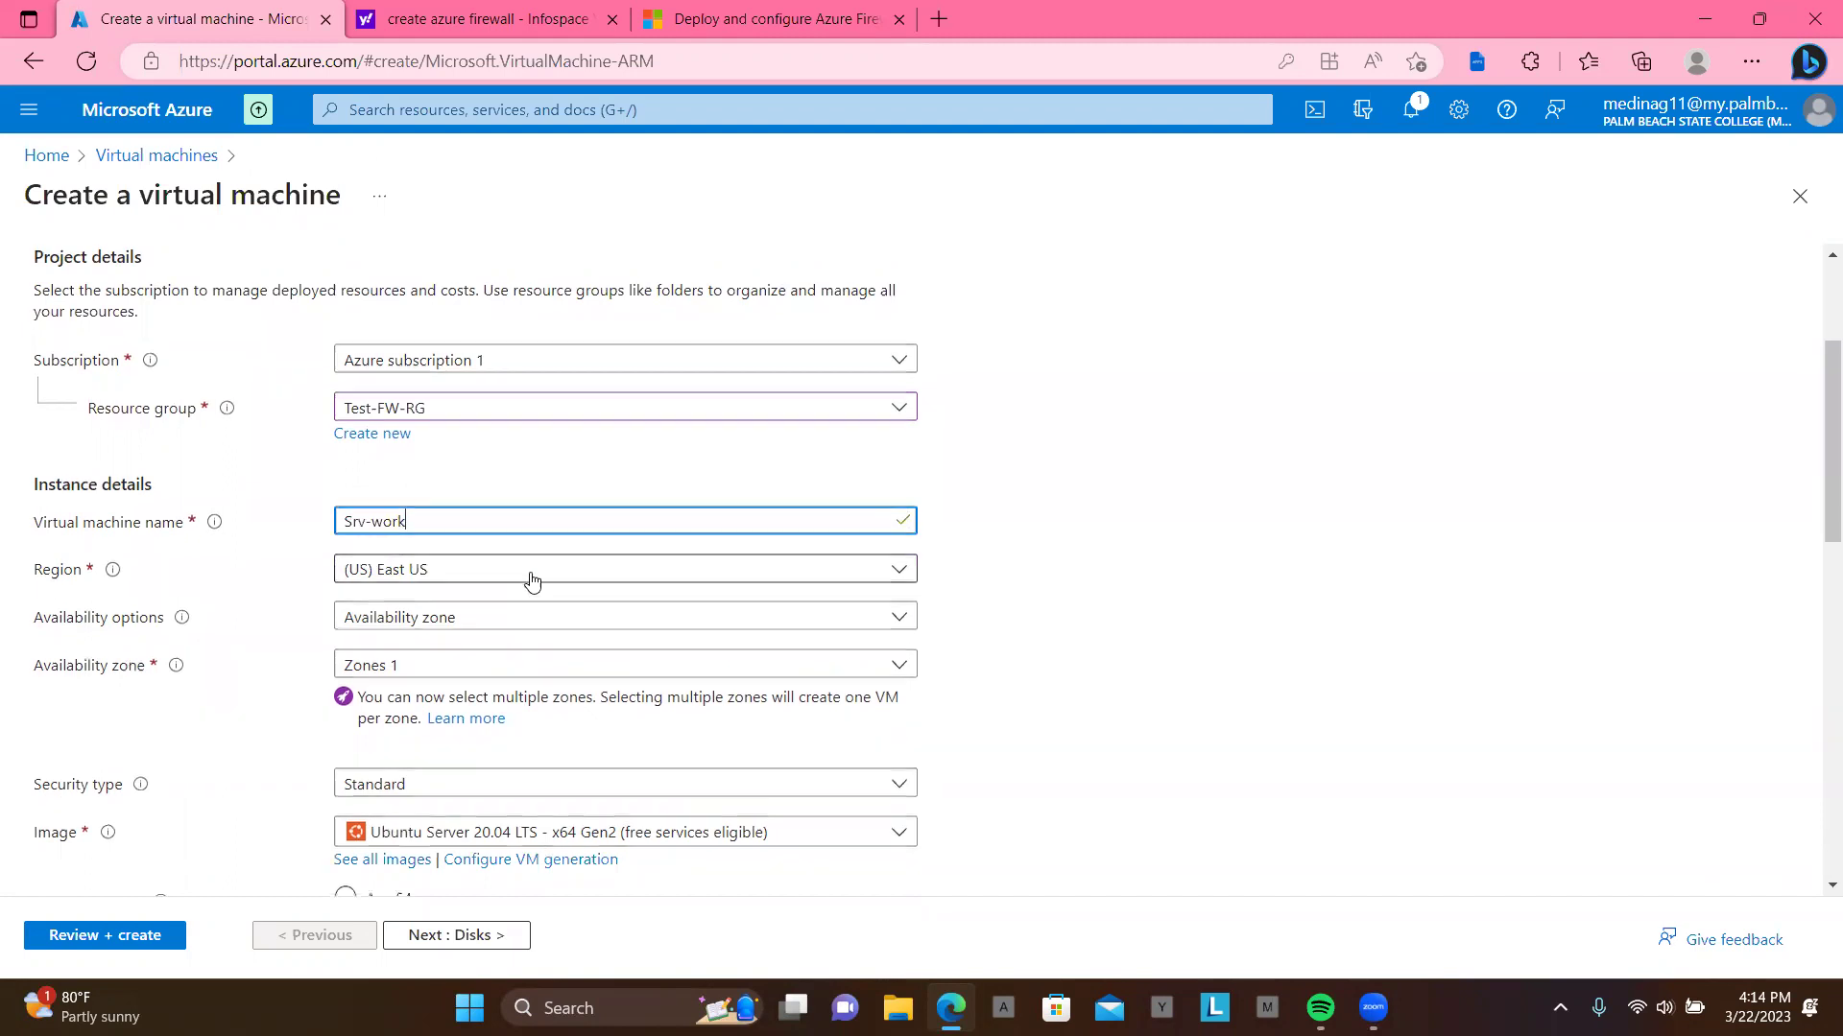
Step: Keep the Standard security type and choose the Windows Server 2019 Datacenter - x64 Gen2 image
scroll(533, 581, "down", 2)
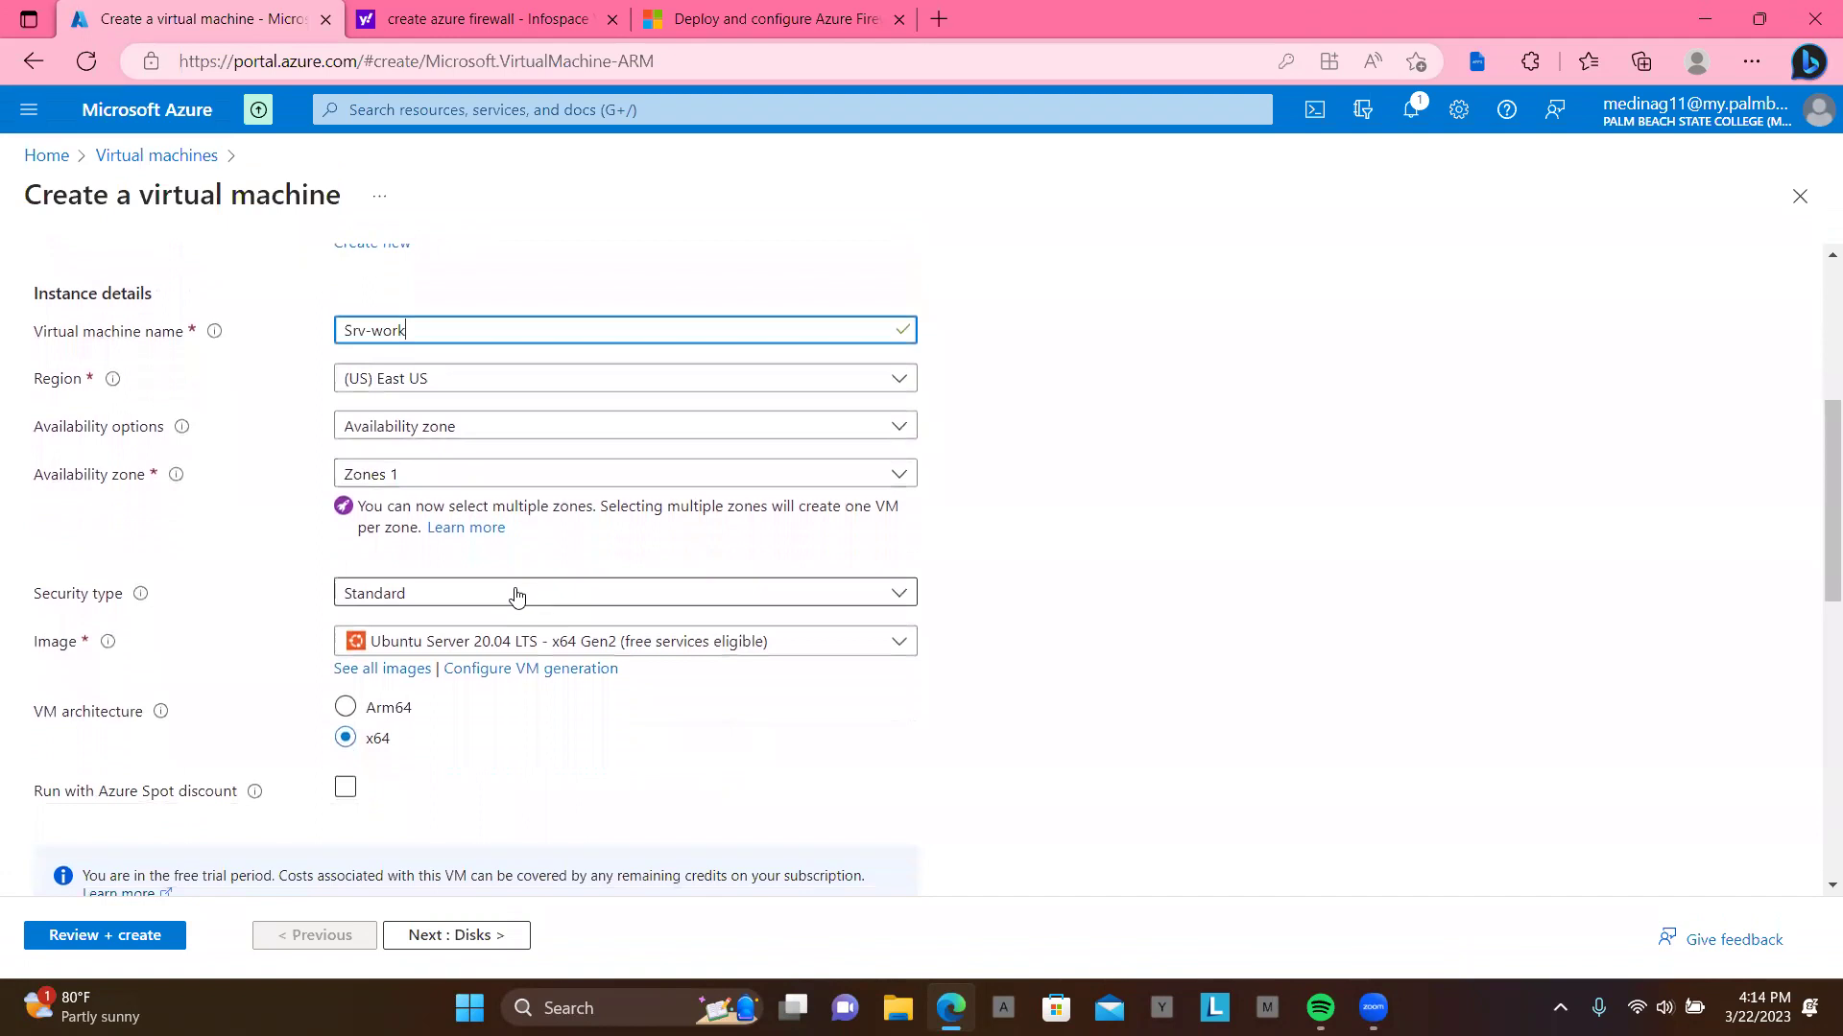
left_click(516, 595)
left_click(491, 637)
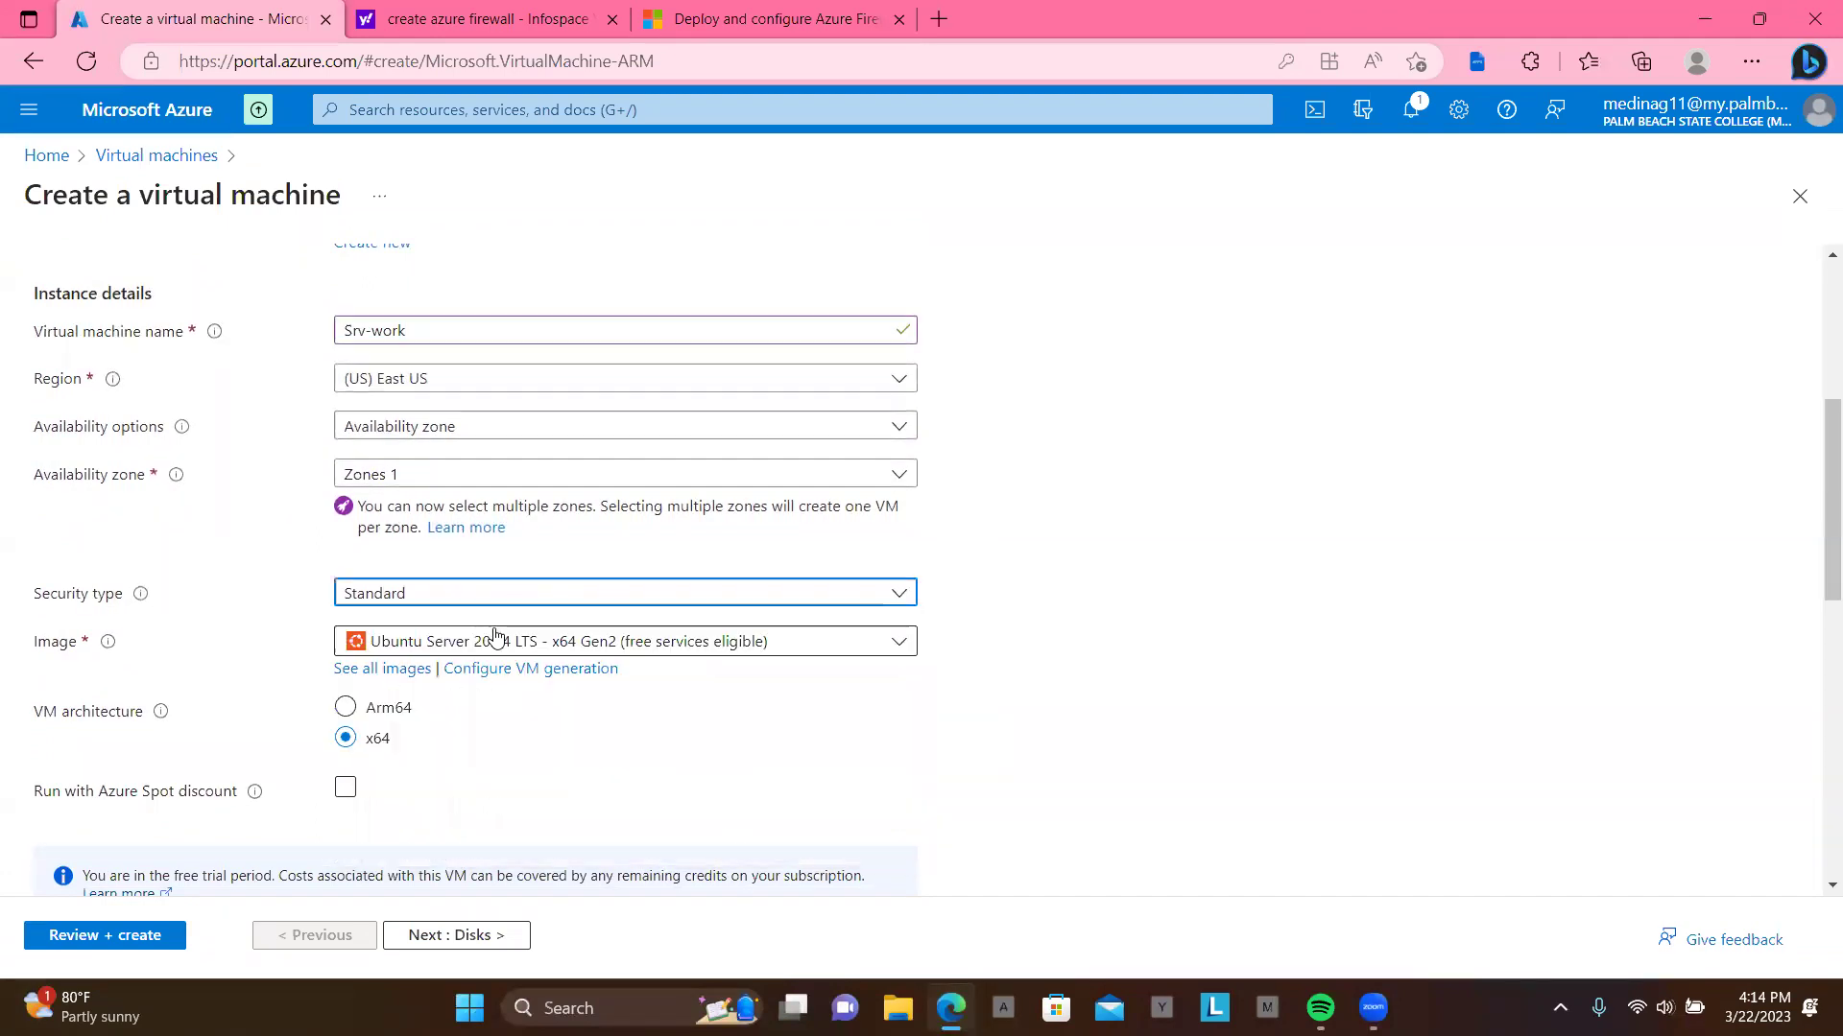
left_click(515, 649)
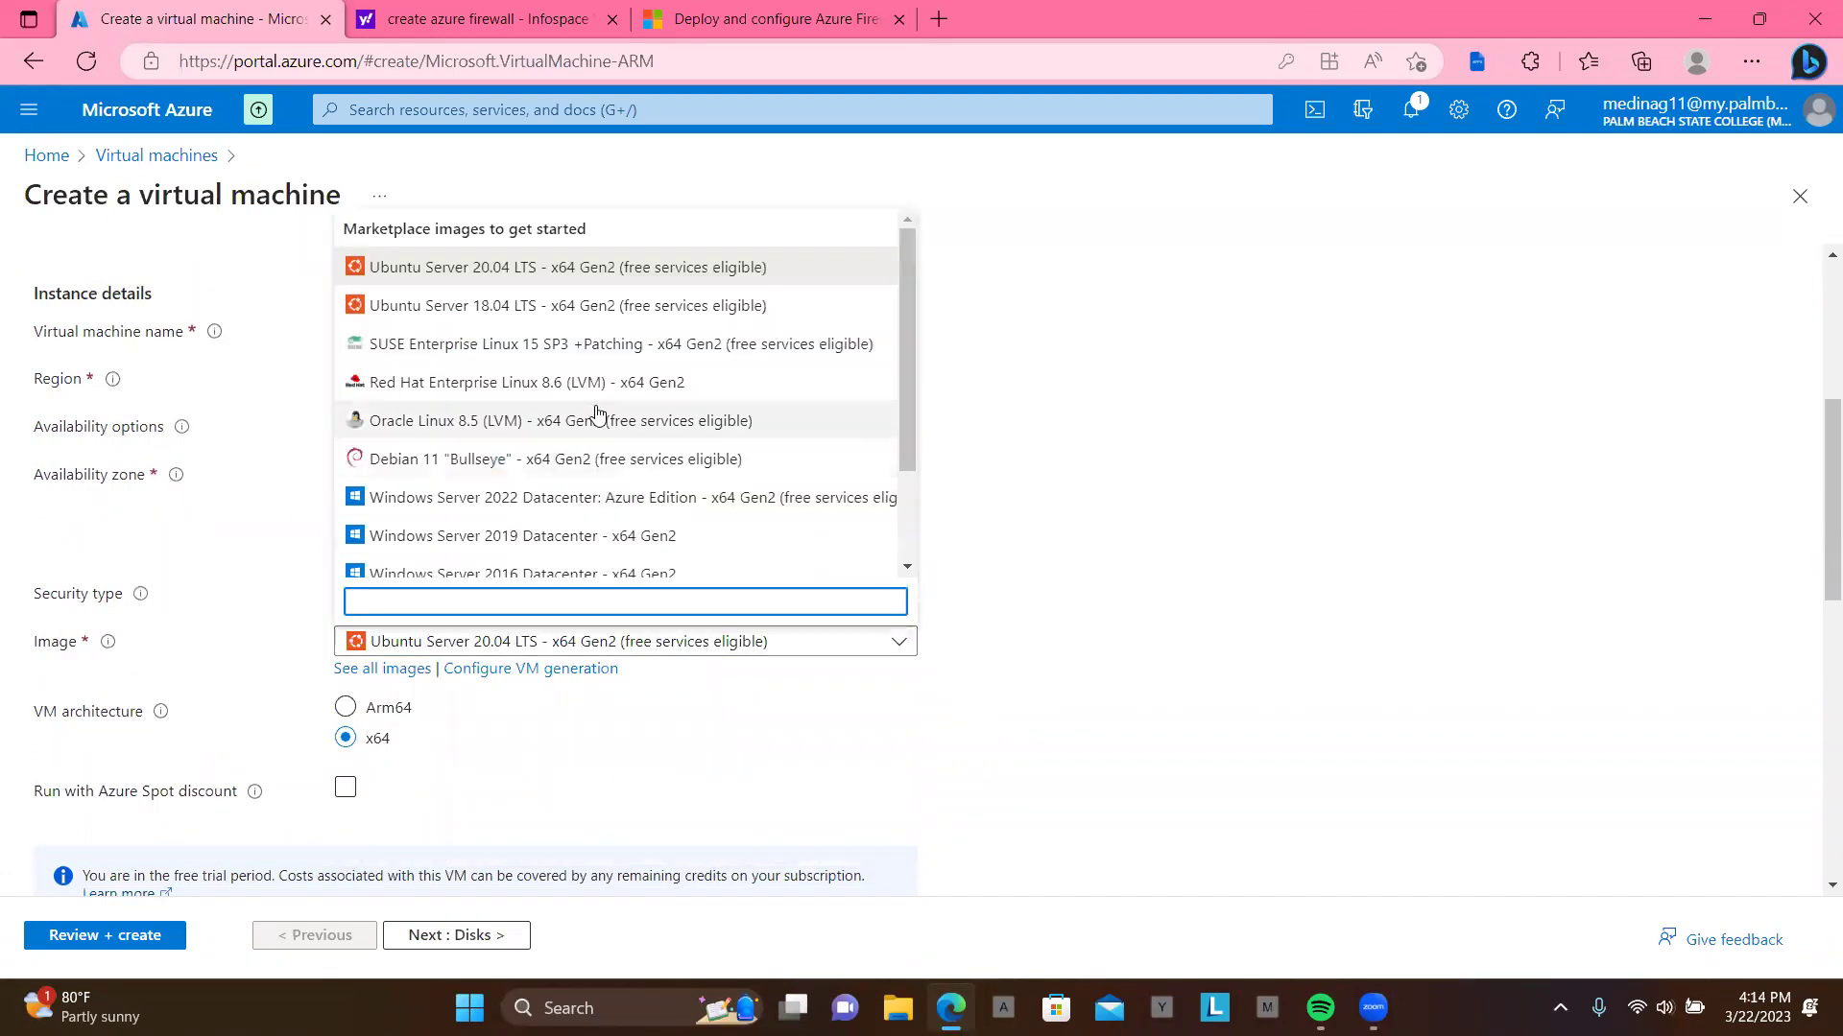
left_click(633, 535)
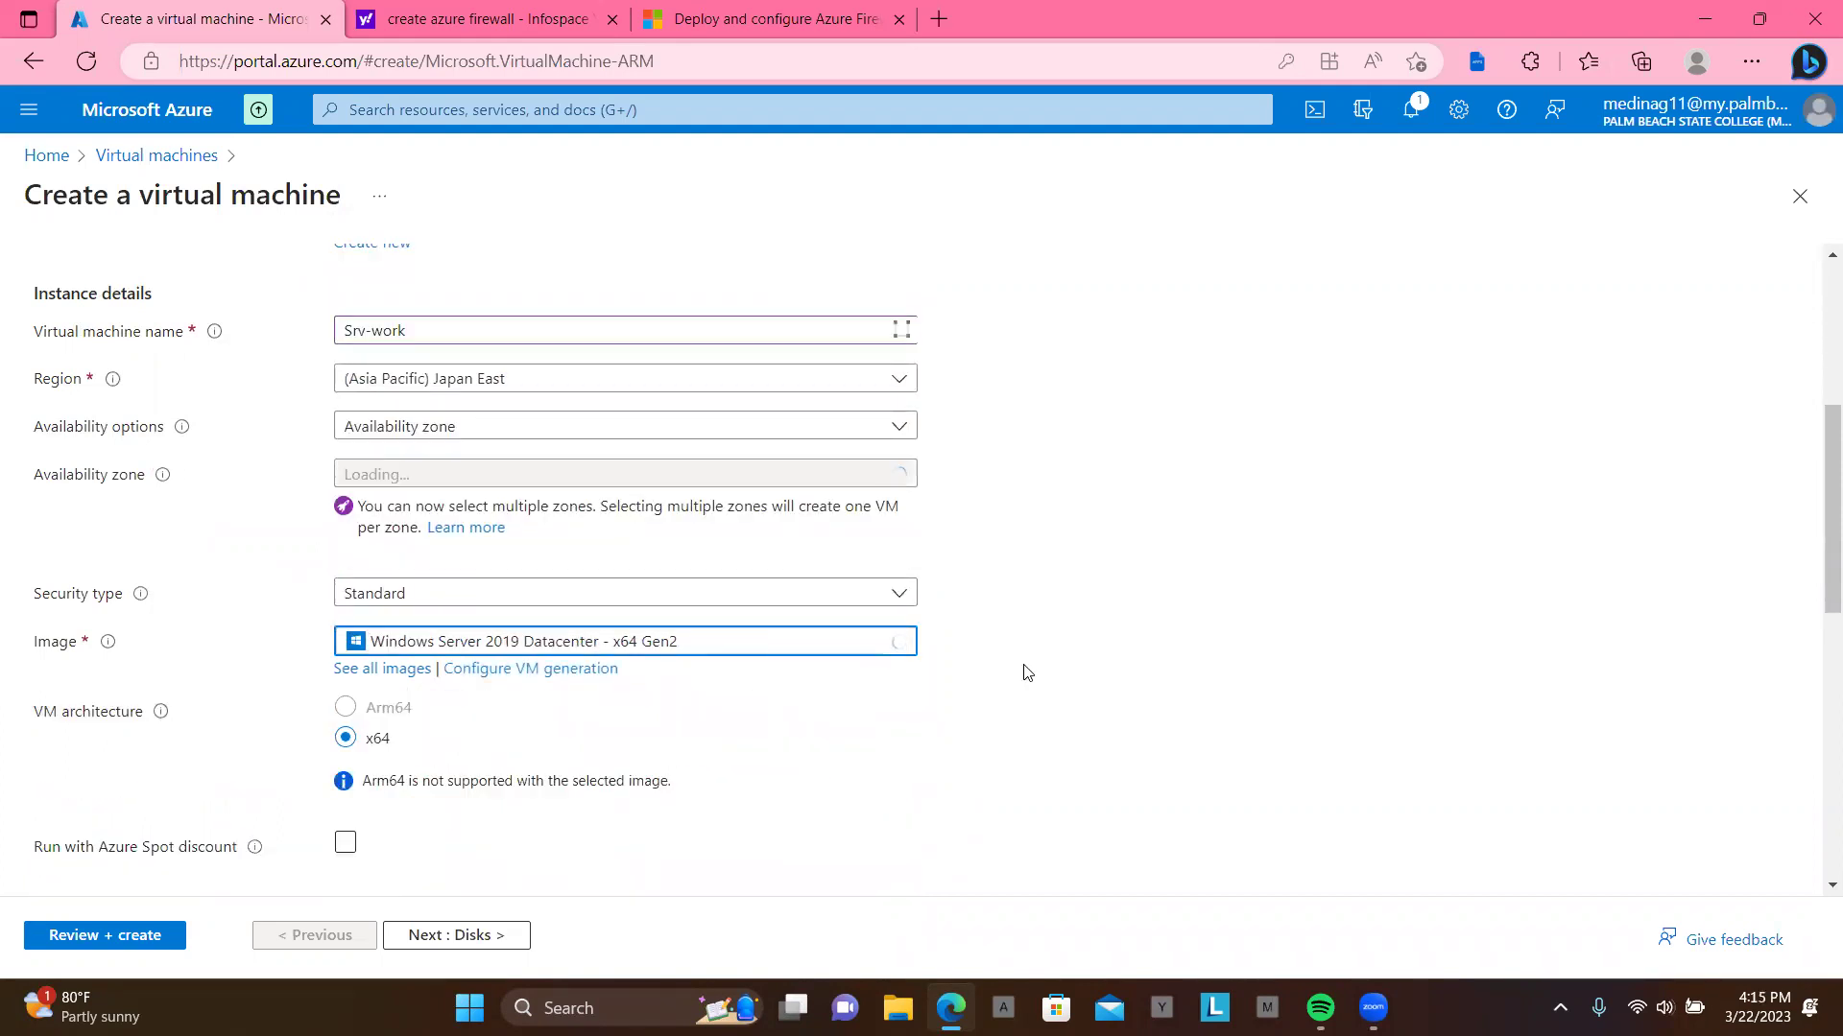
scroll(1025, 671, "down", 2)
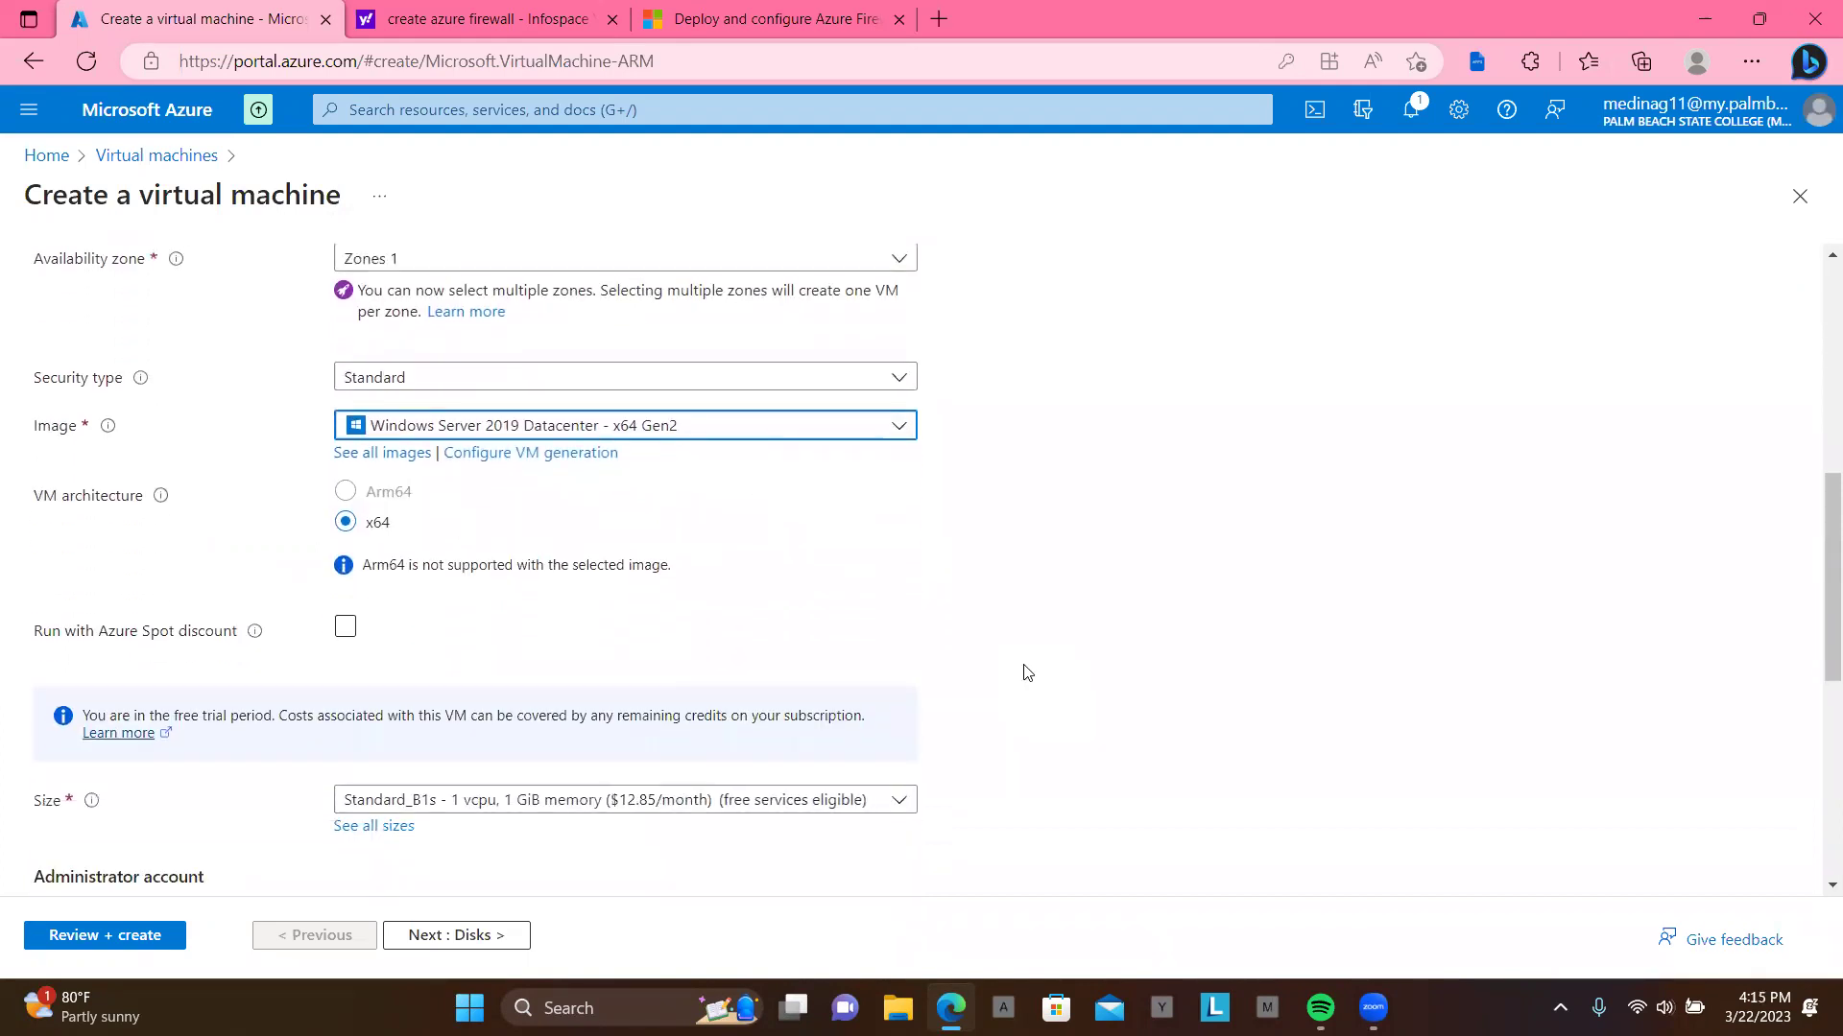
scroll(1025, 671, "down", 2)
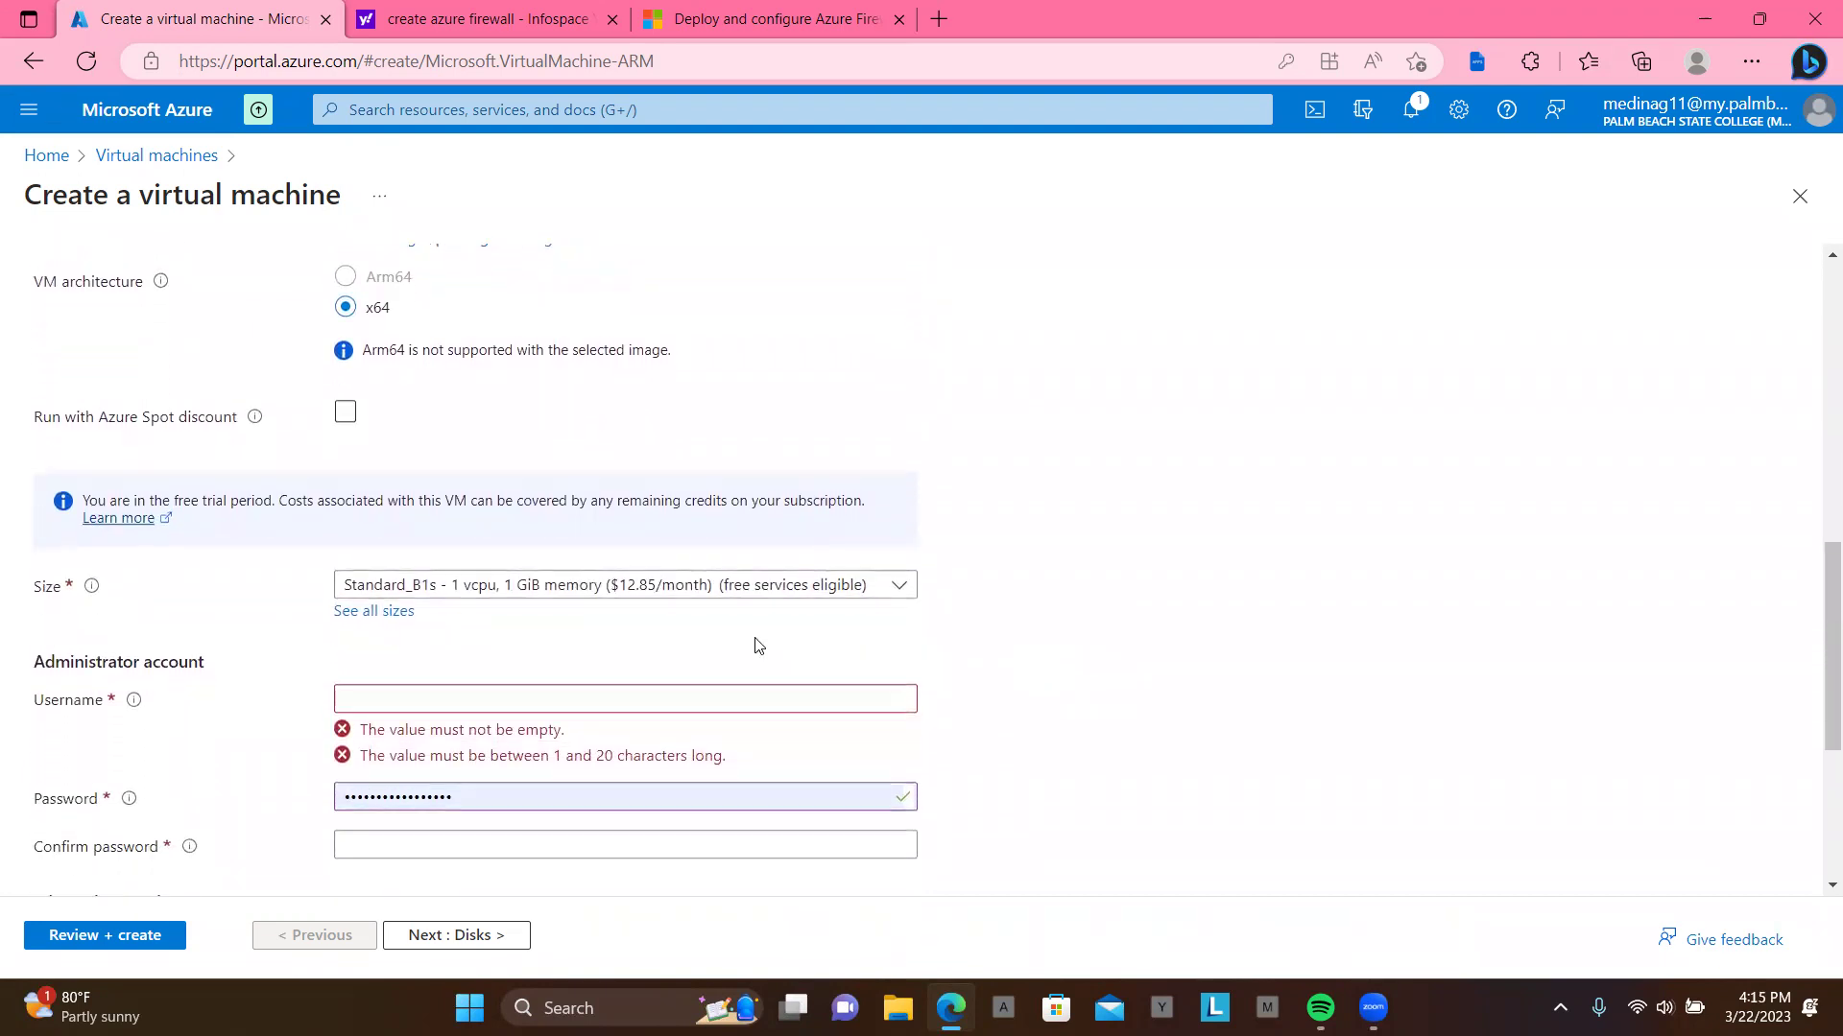
Step: Set administrator username azuser with a new password and matching confirmation, then continue to Disks
left_click(605, 693)
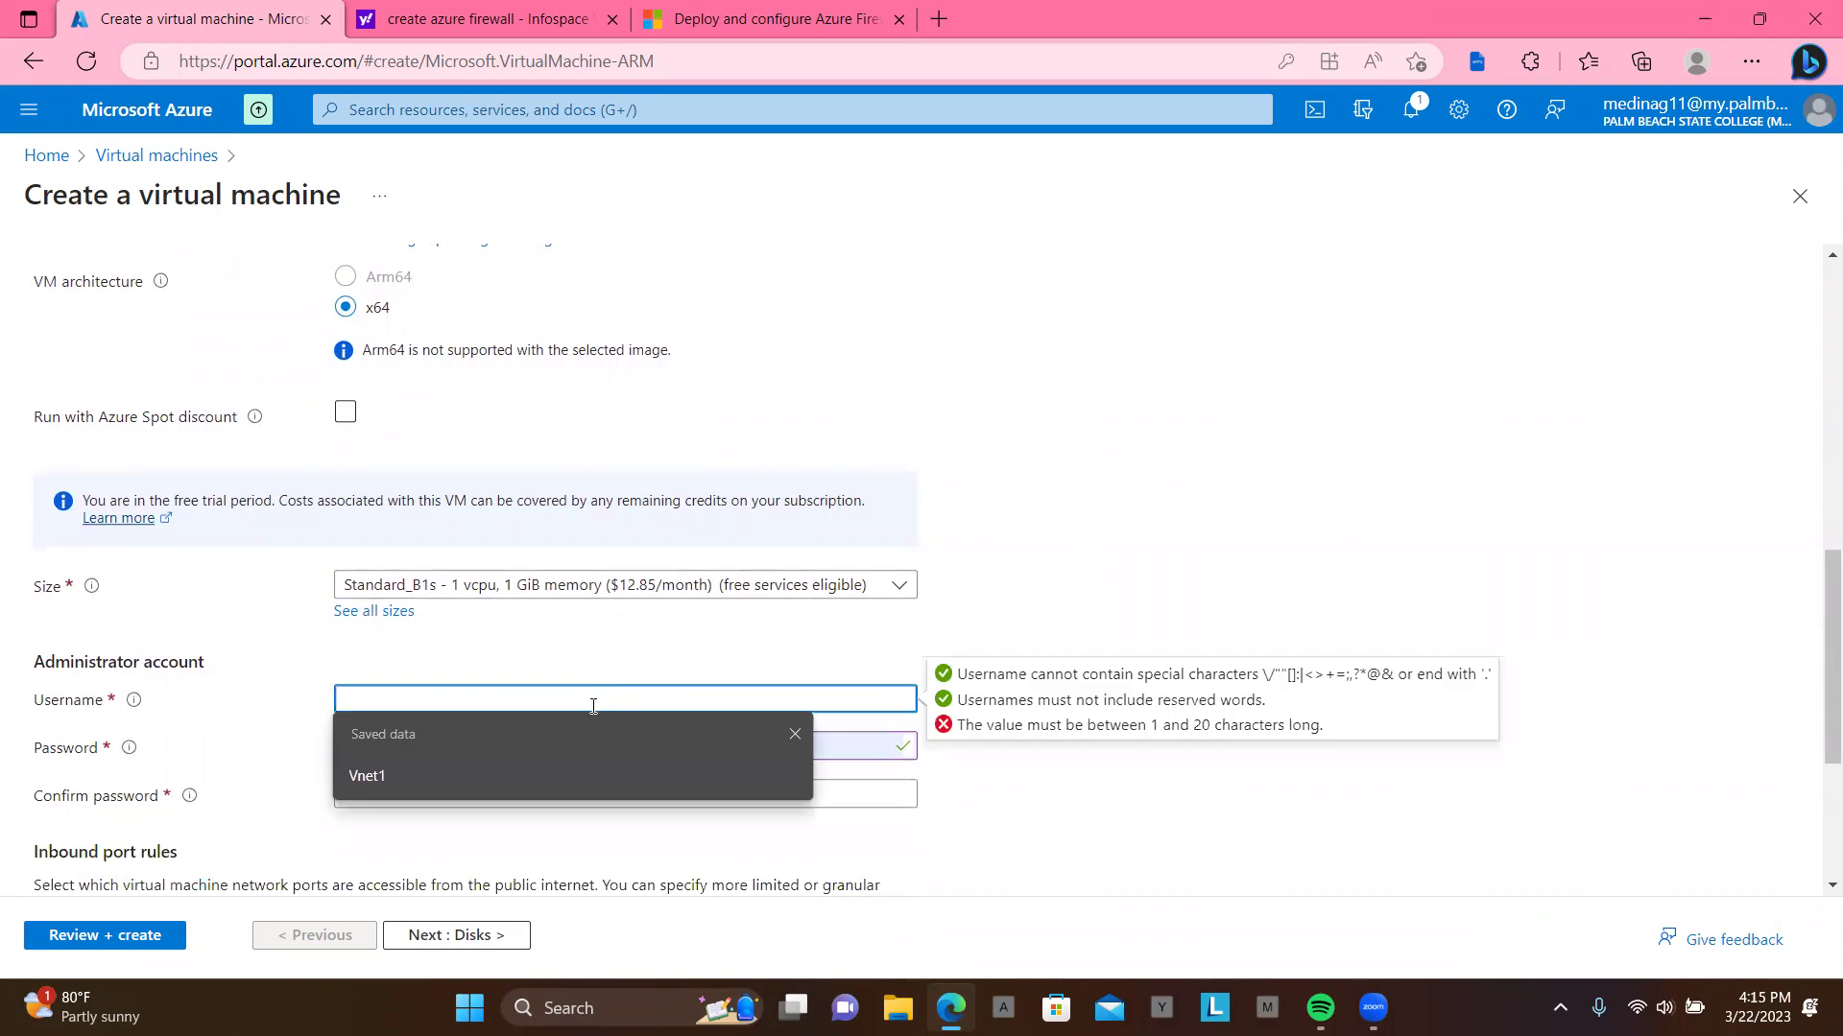
type("azuser")
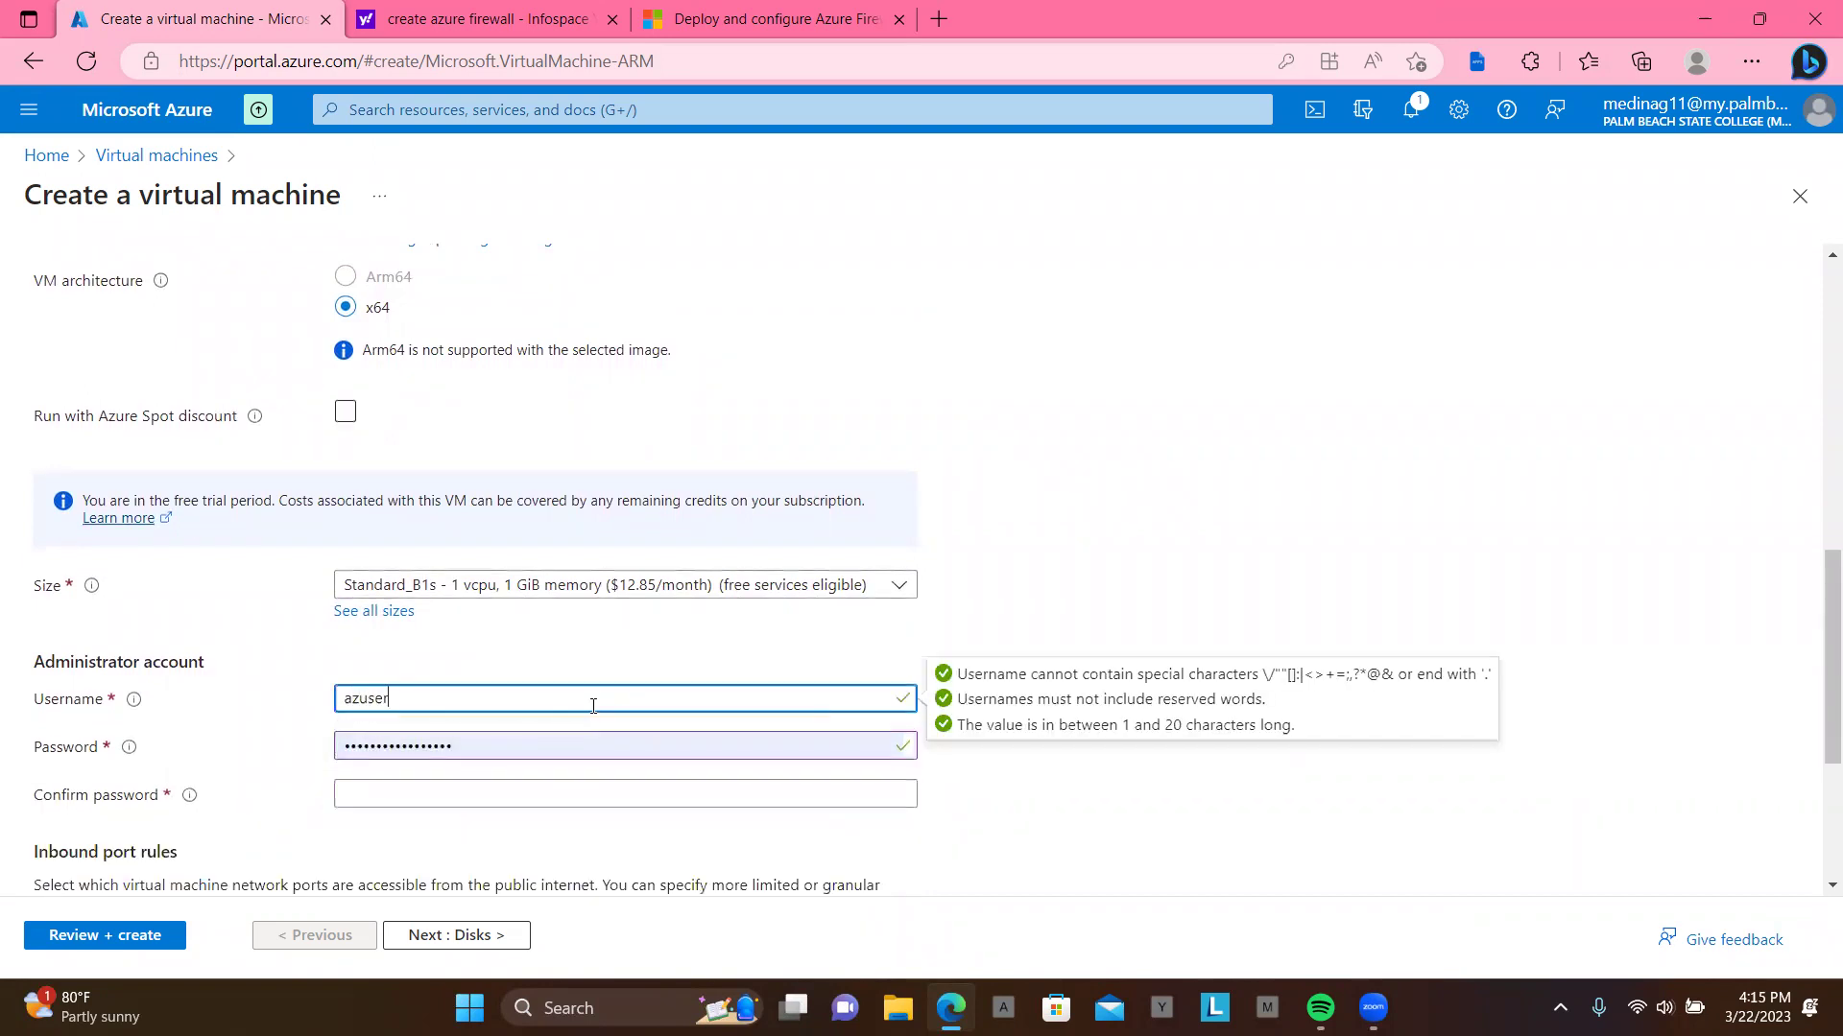
key("Tab")
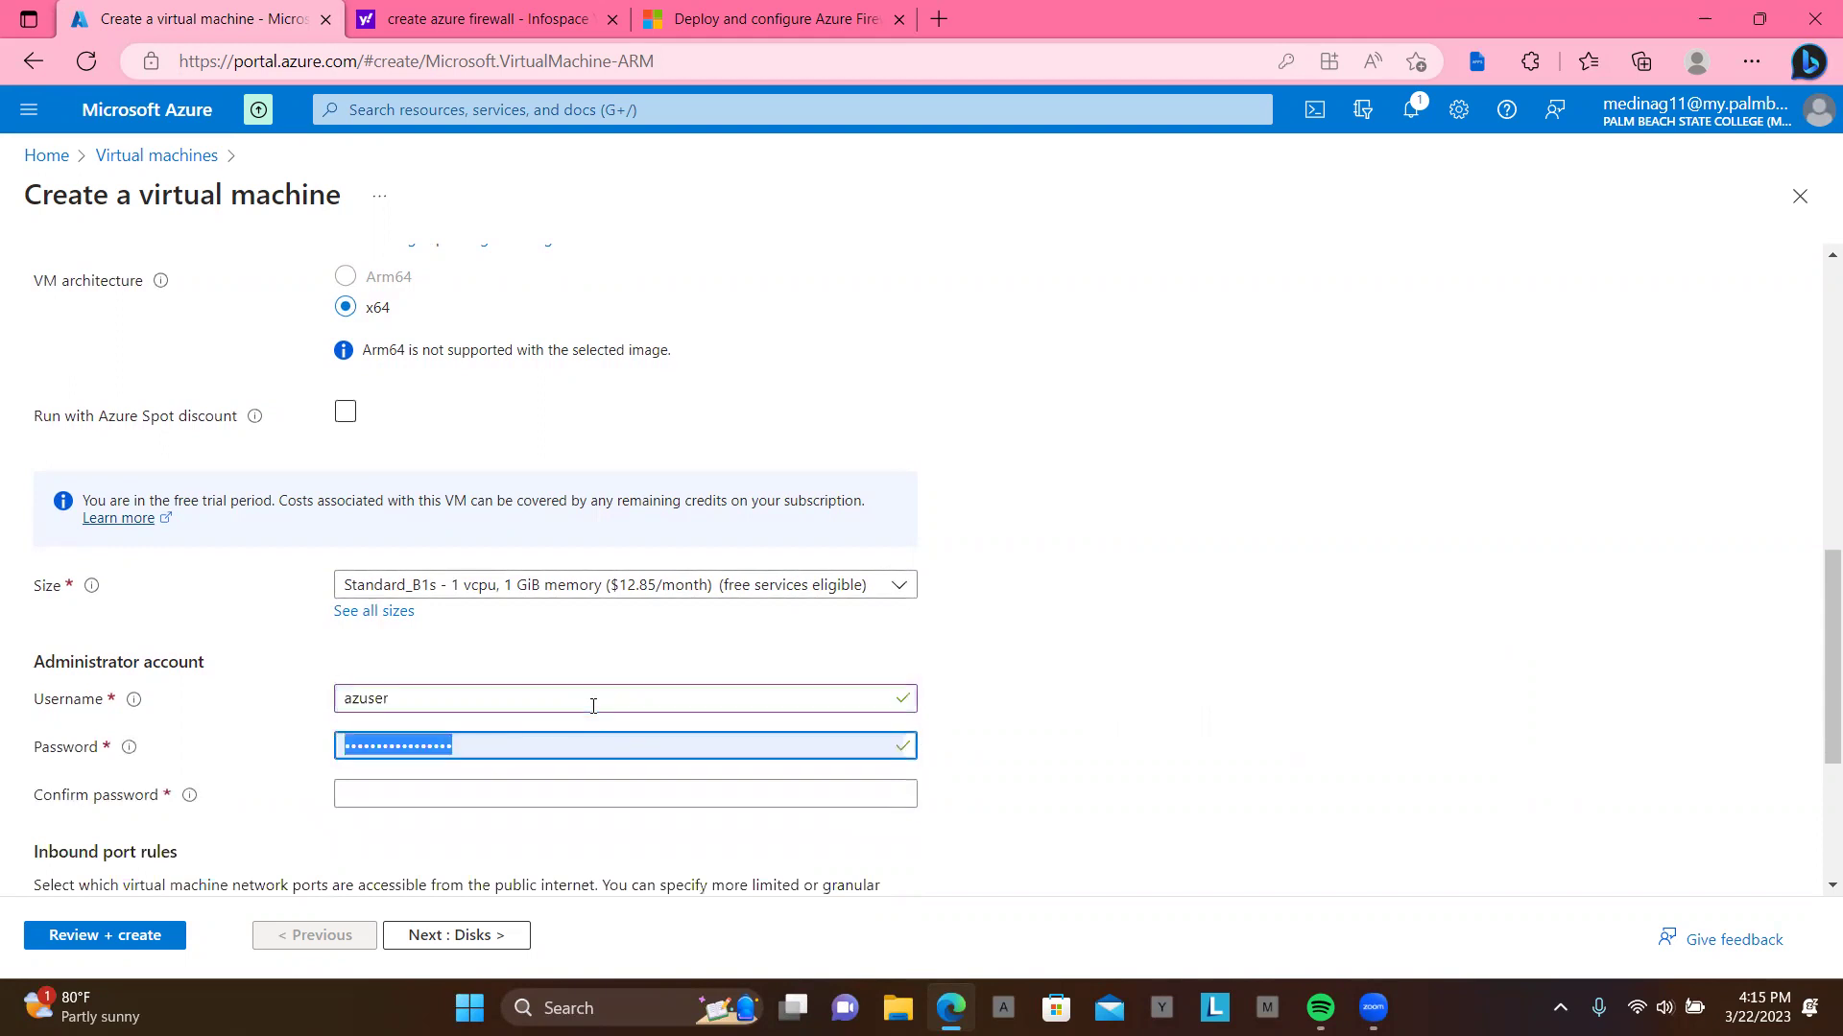
key("BackSpace")
type("••••••••••••")
key("Tab")
type("••••")
type("•••••")
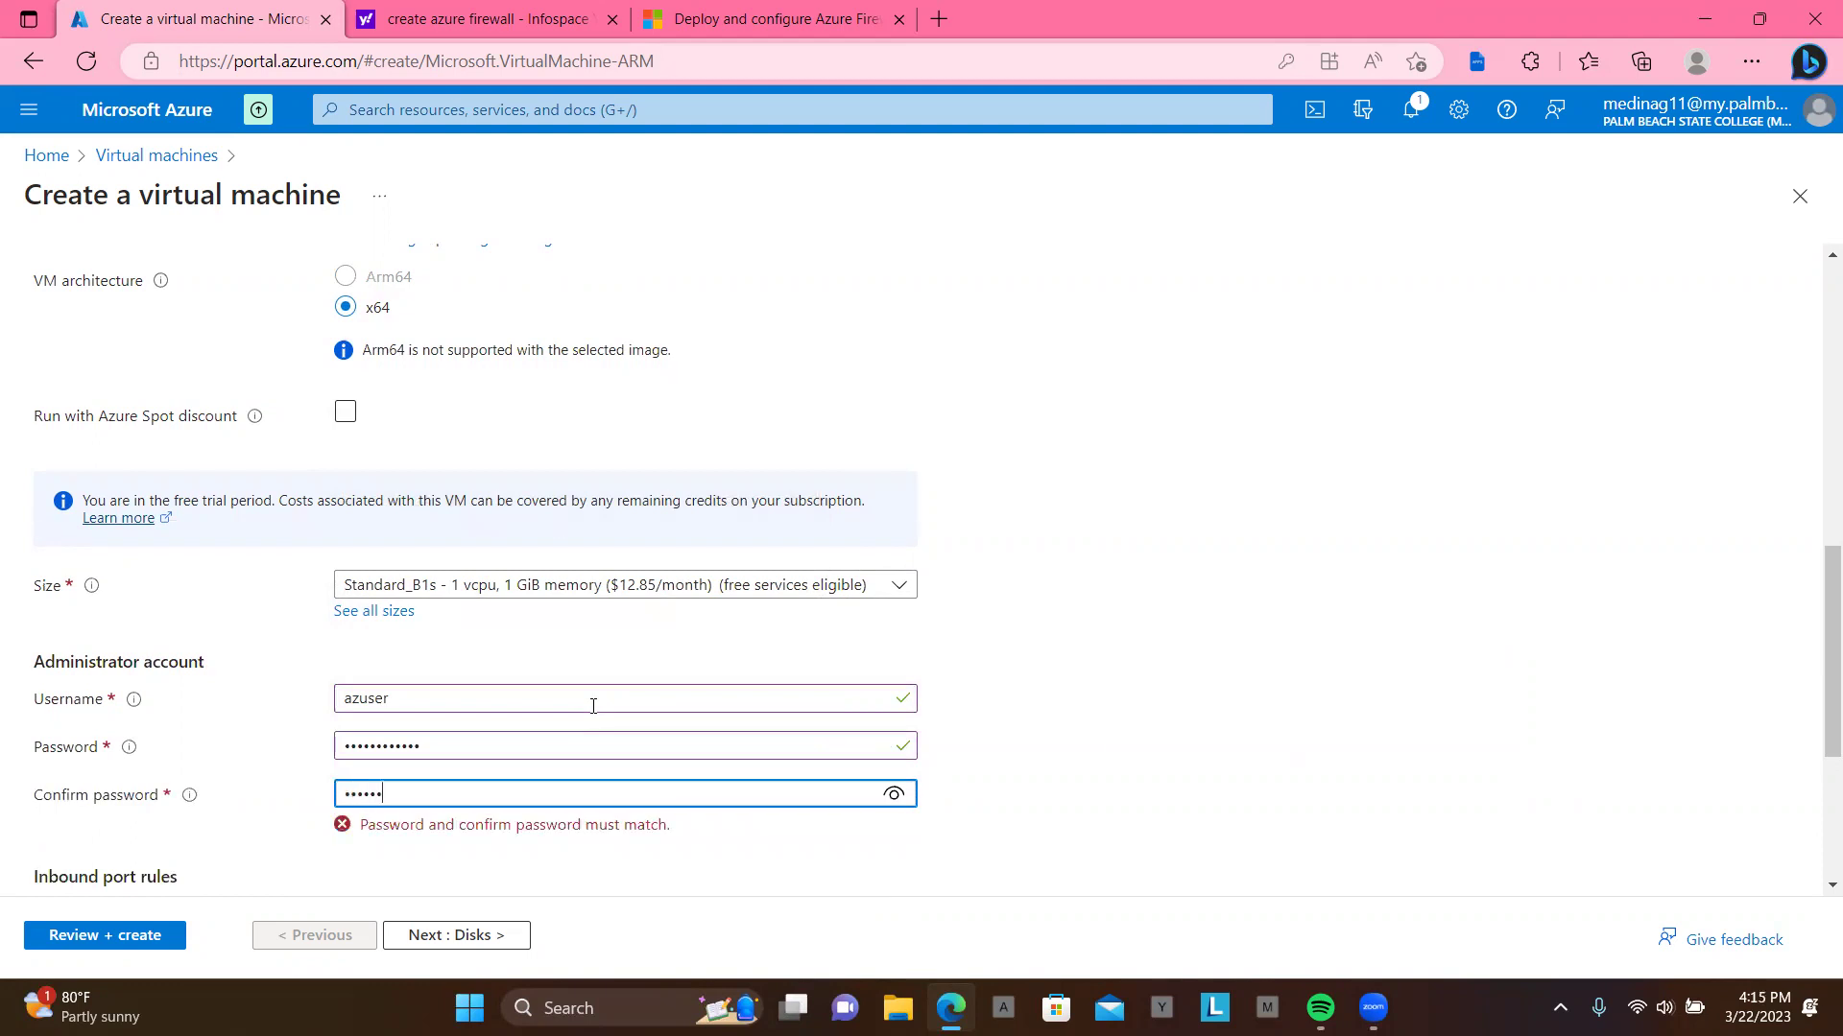
type("•••")
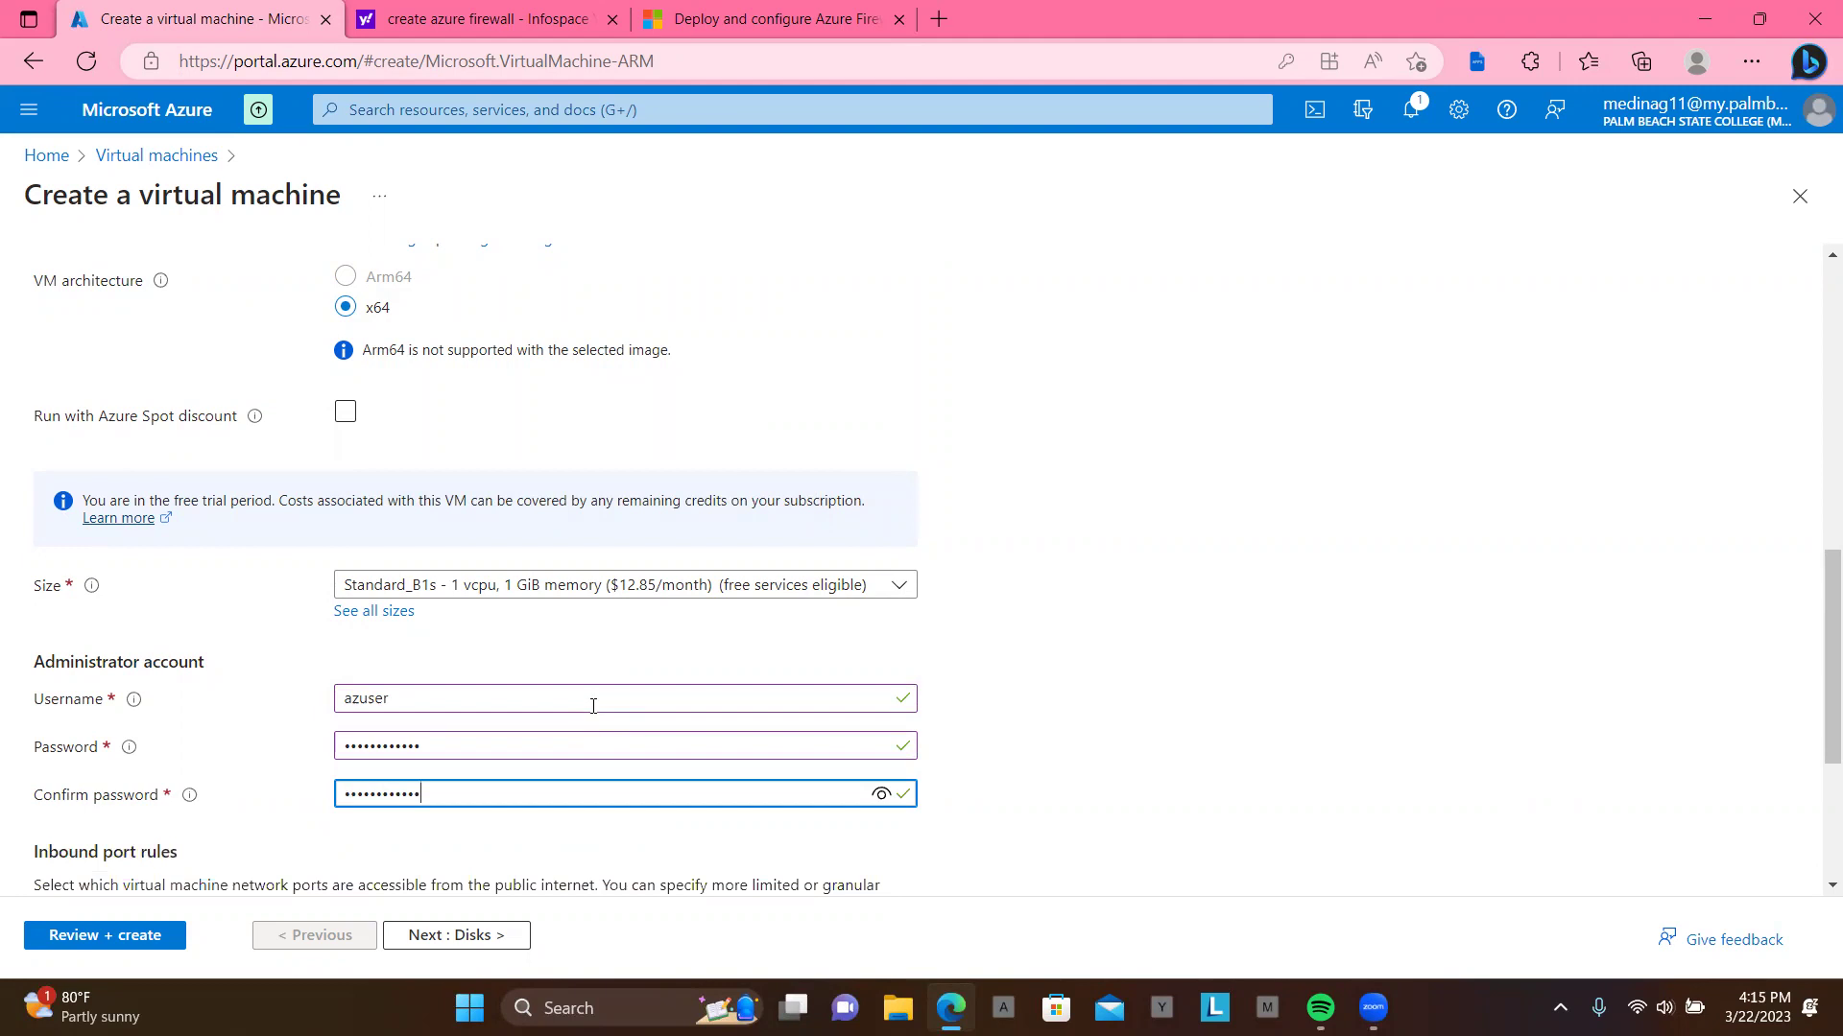
scroll(593, 706, "down", 3)
left_click(497, 932)
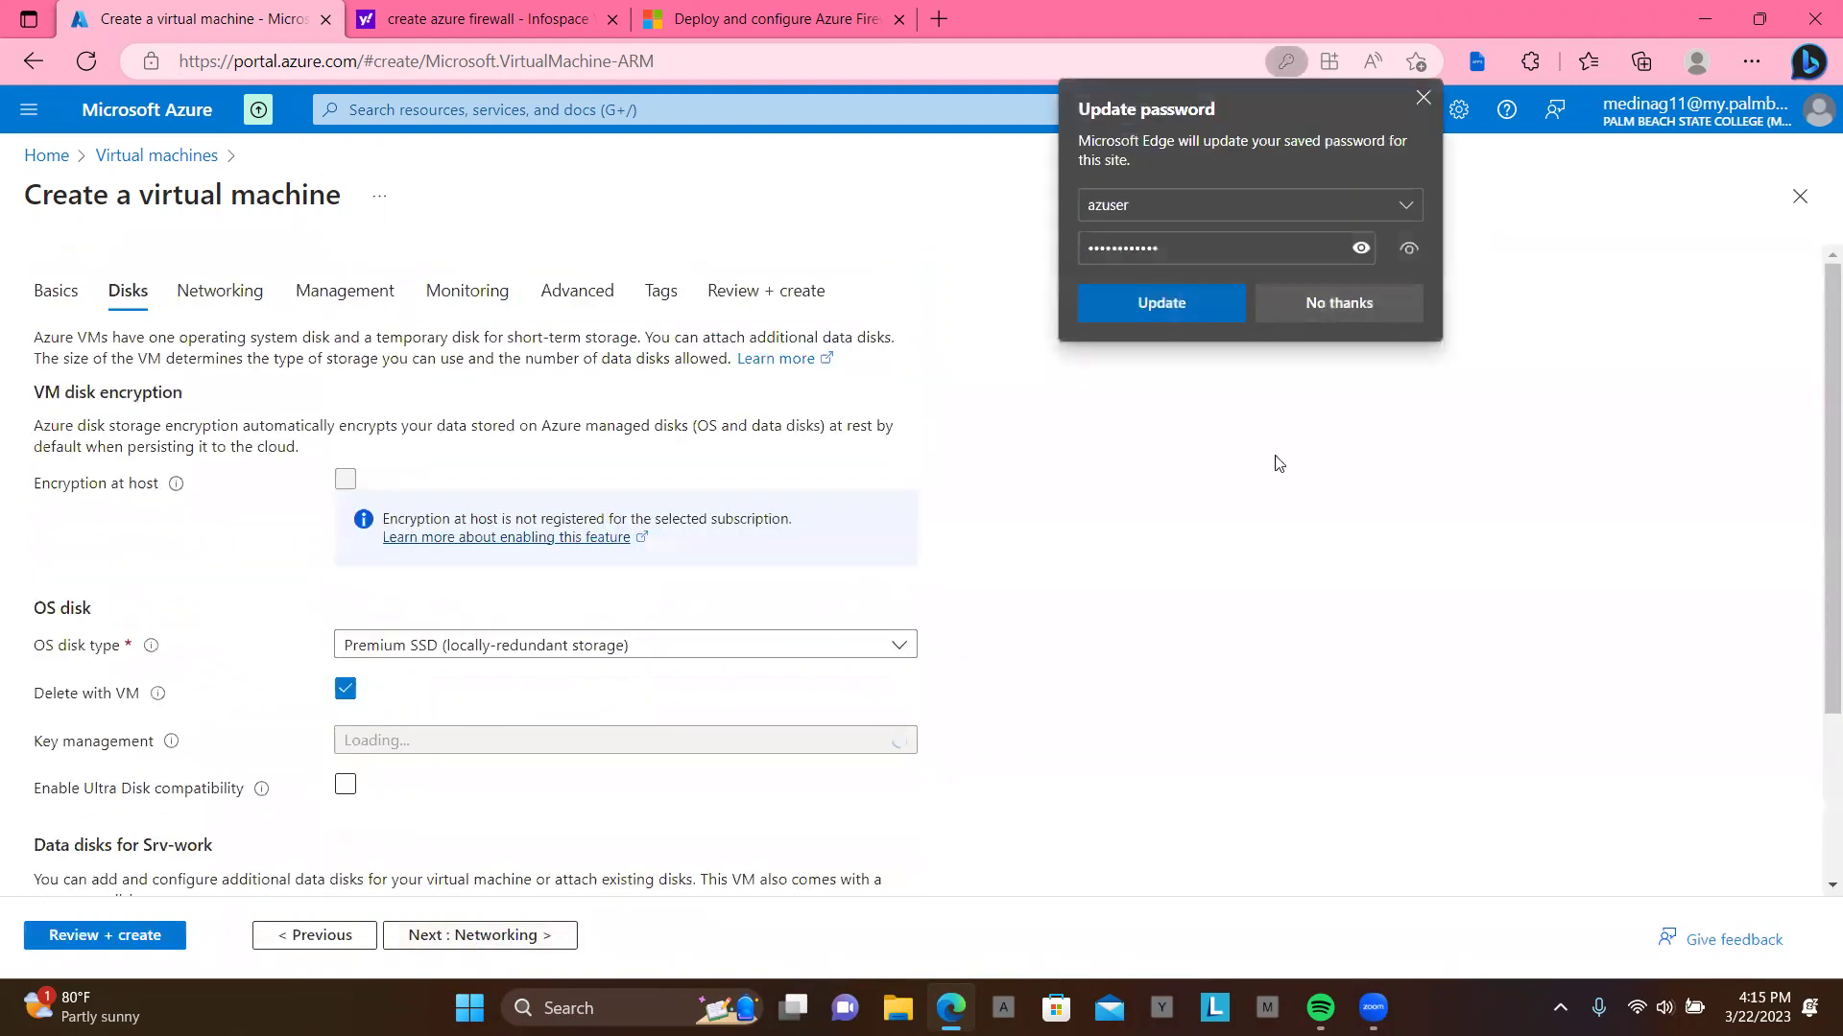
Step: Decline Edge's password save prompt and advance past the disk options to Networking
left_click(1378, 304)
scroll(1048, 578, "down", 1)
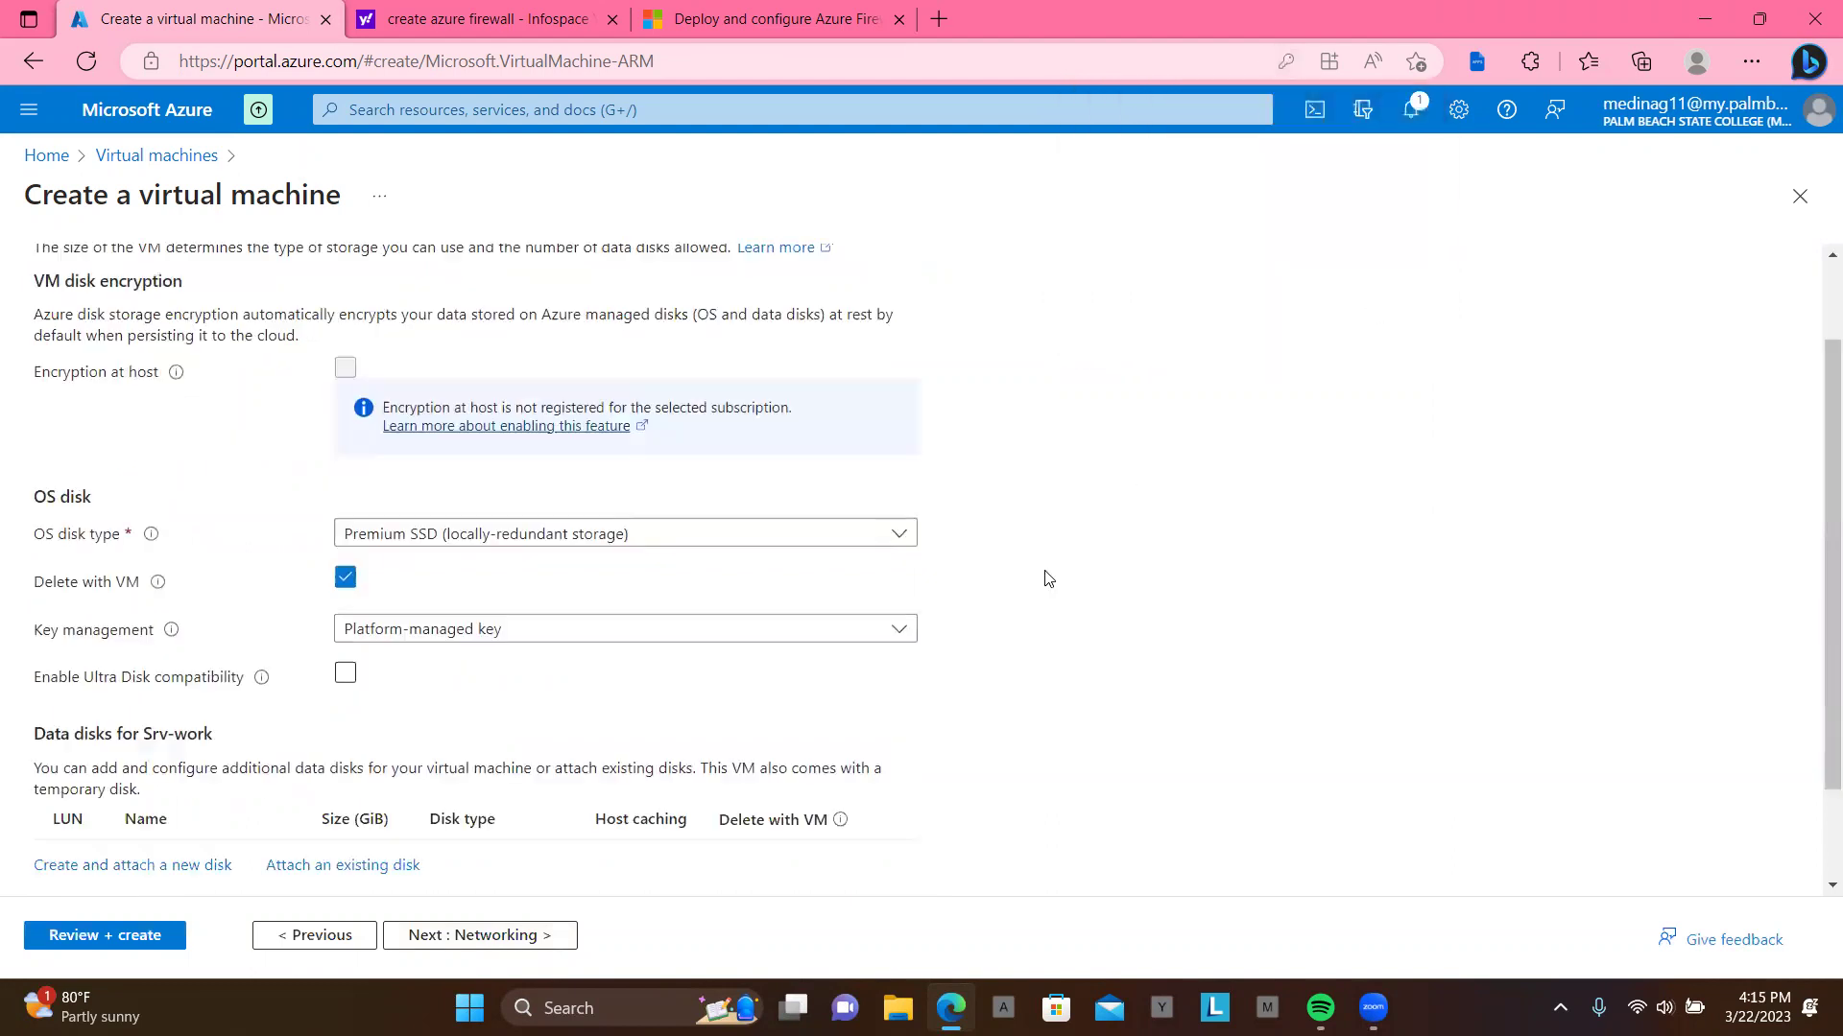
scroll(1048, 577, "down", 1)
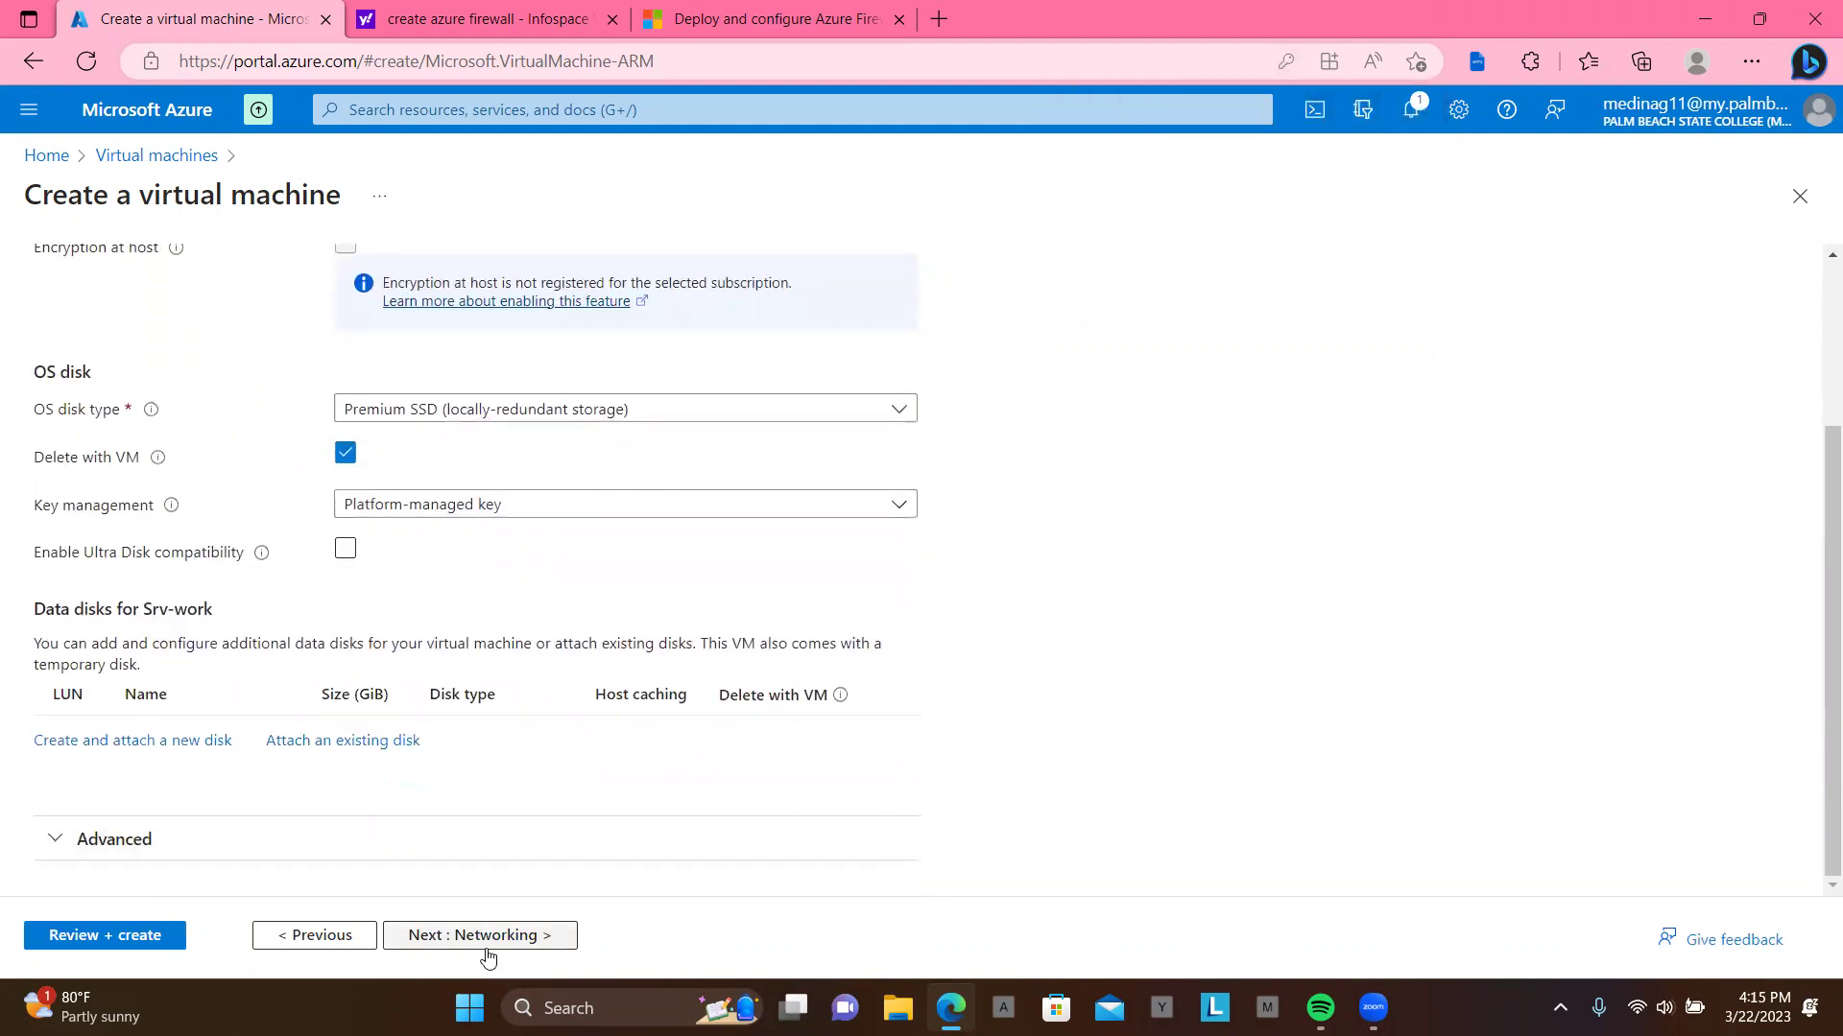
scroll(608, 778, "up", 1)
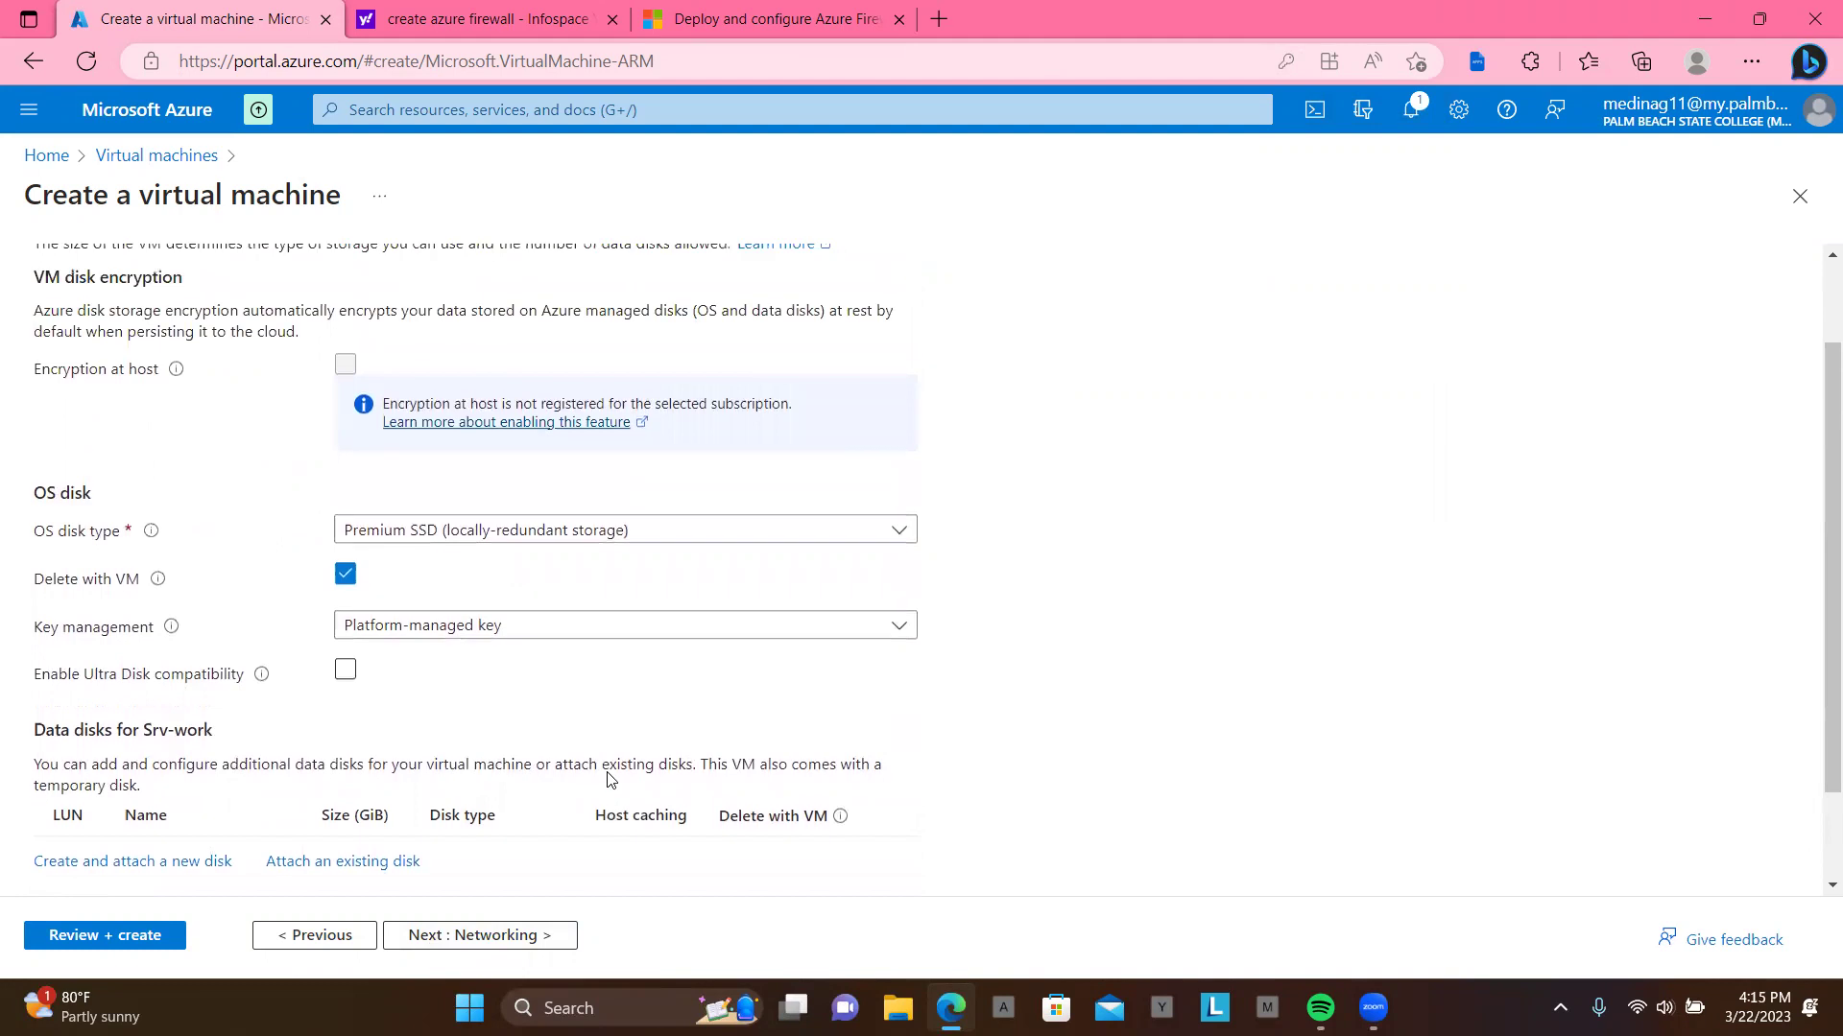
scroll(608, 778, "up", 1)
scroll(608, 778, "down", 2)
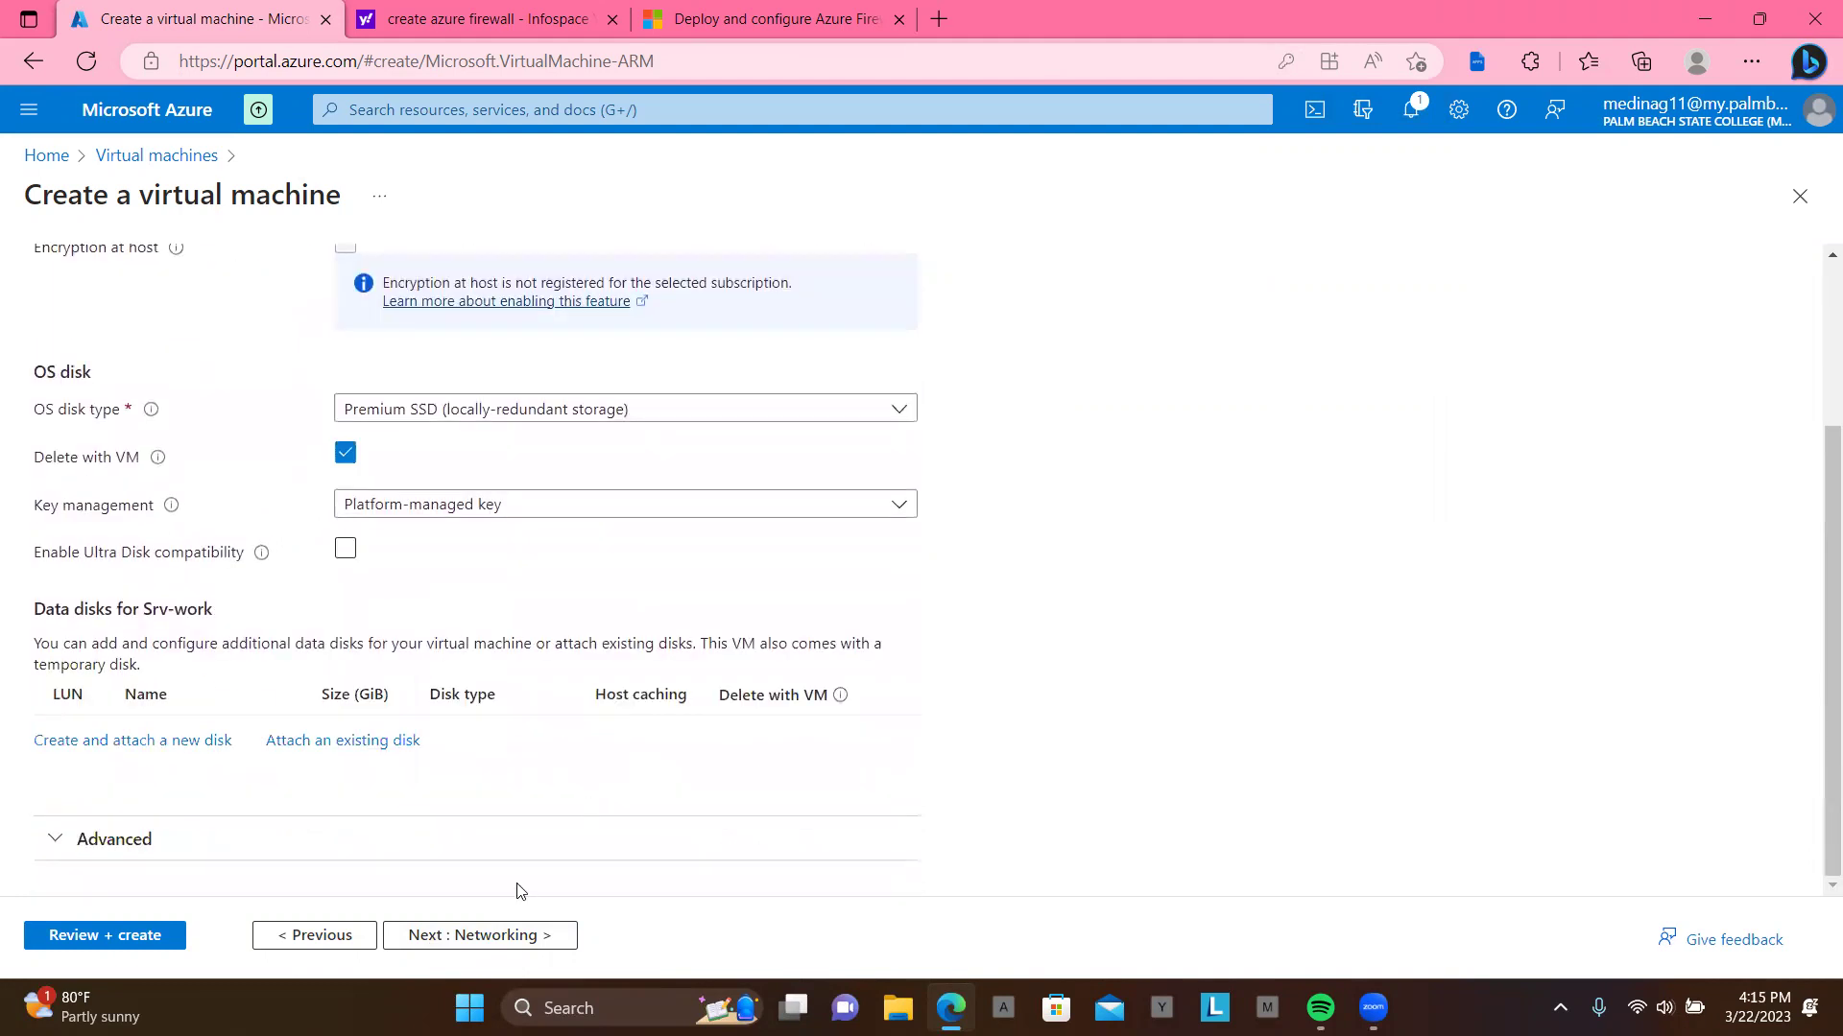
left_click(523, 936)
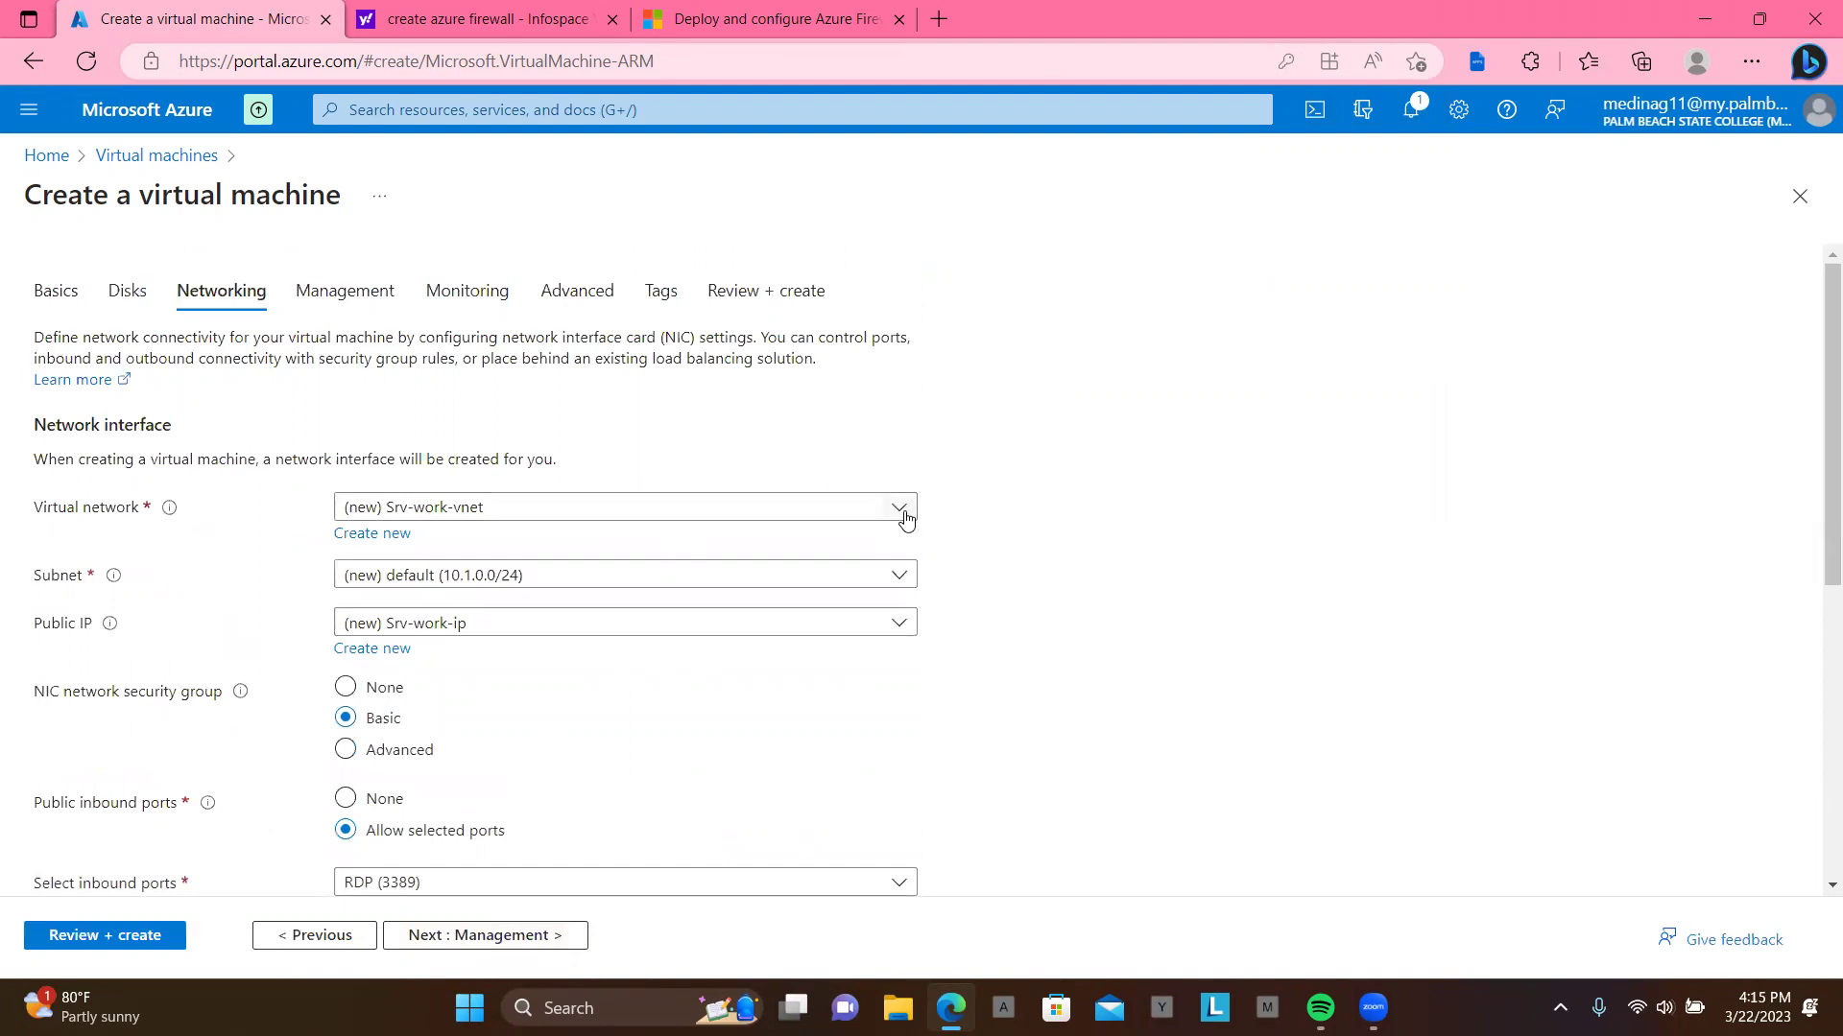
Step: Inspect the Virtual network choices, keep Srv-work-vnet, and return to the portal home
left_click(905, 519)
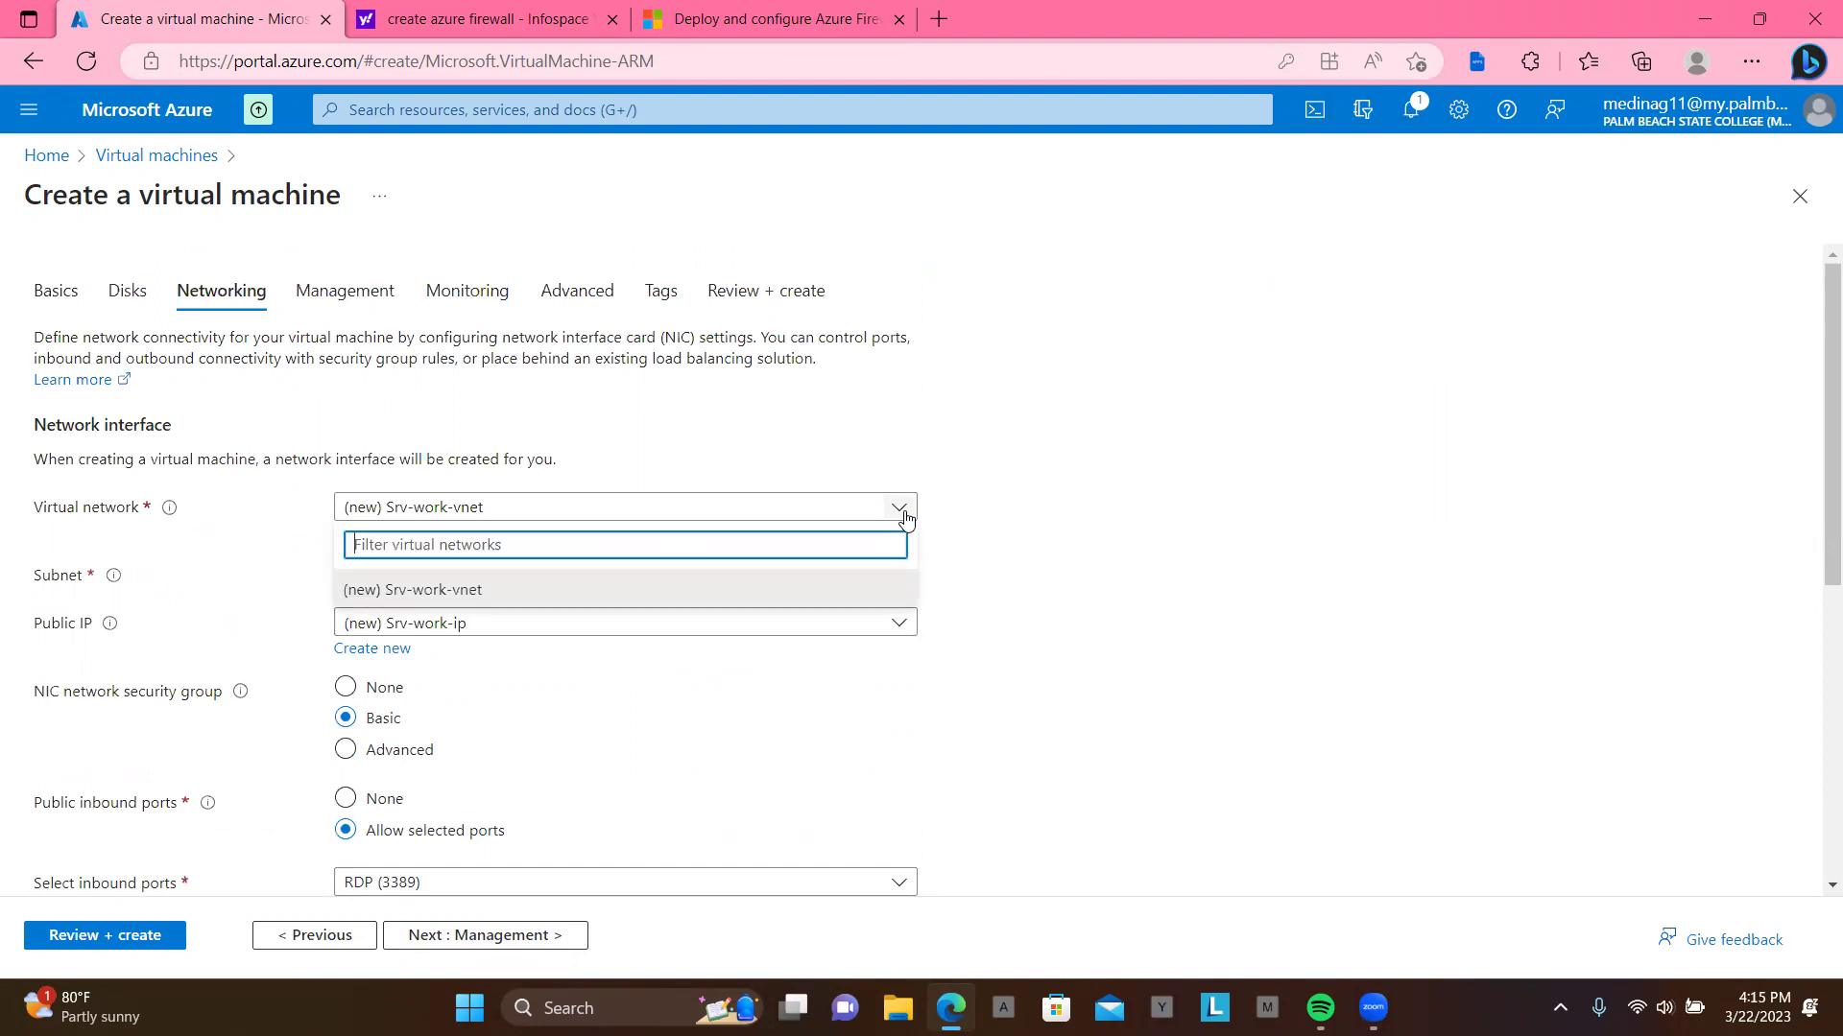
left_click(1017, 523)
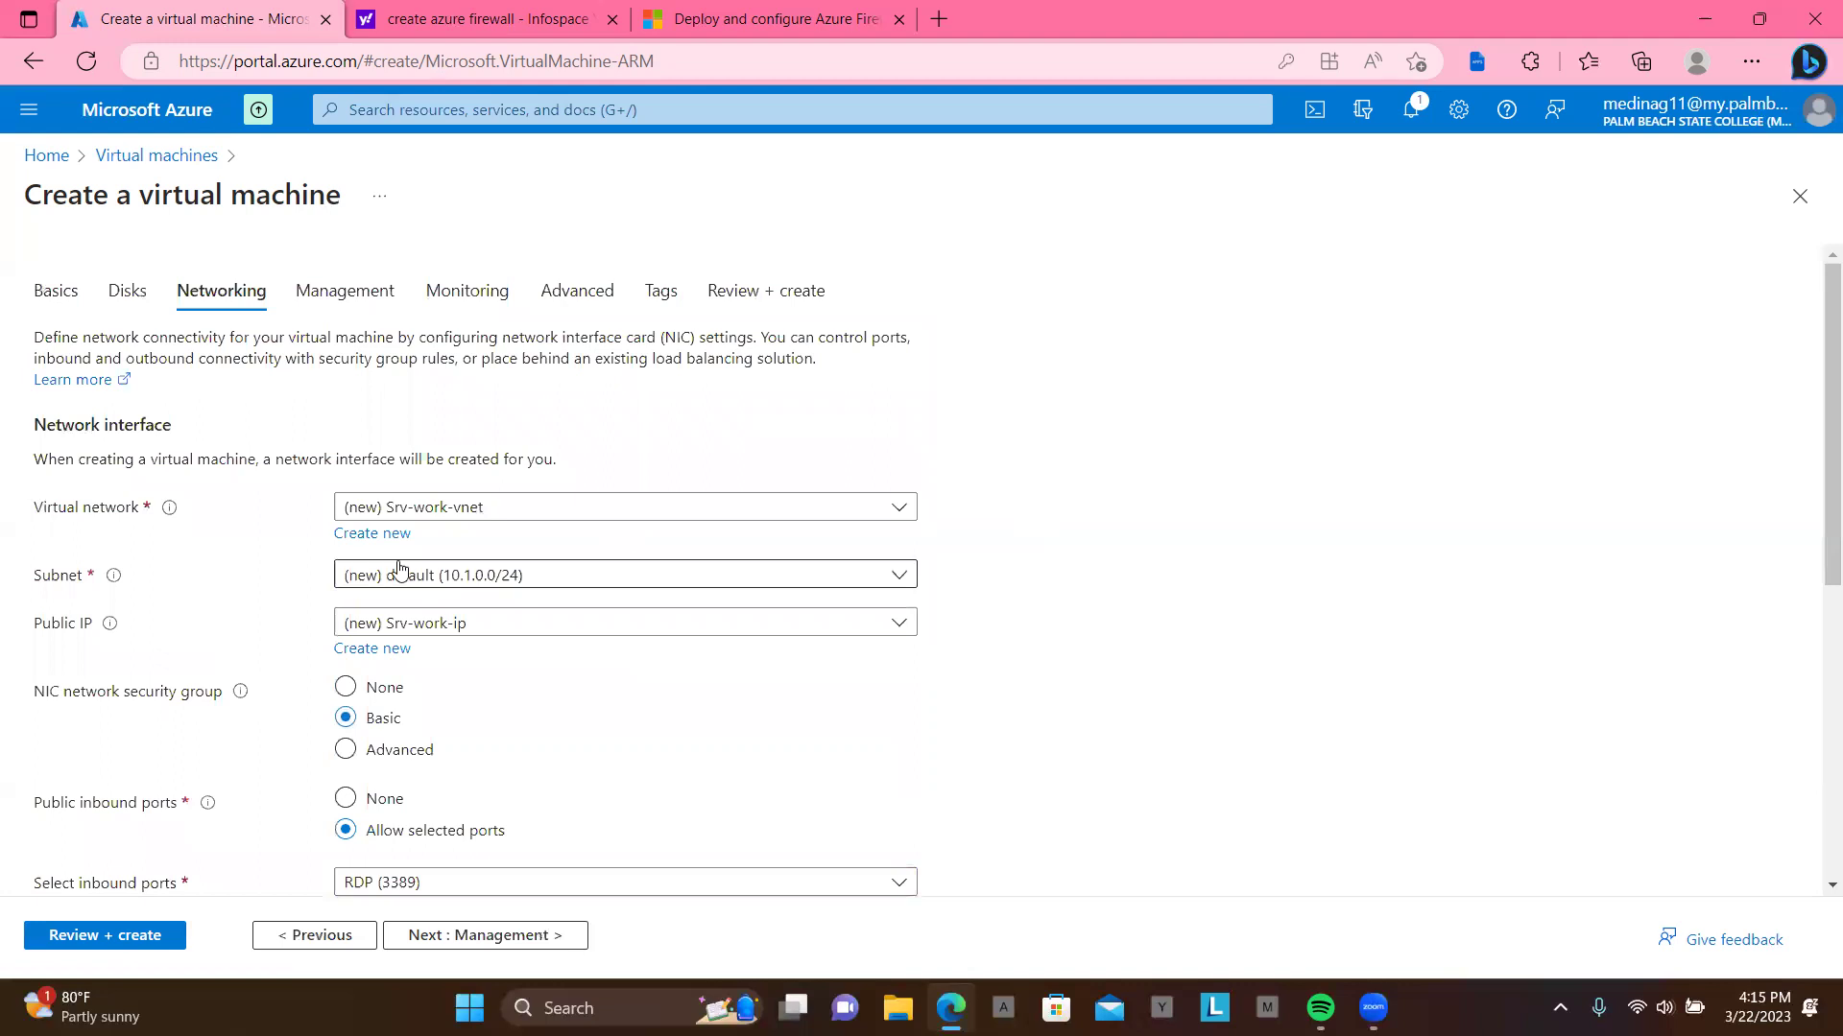
left_click(657, 519)
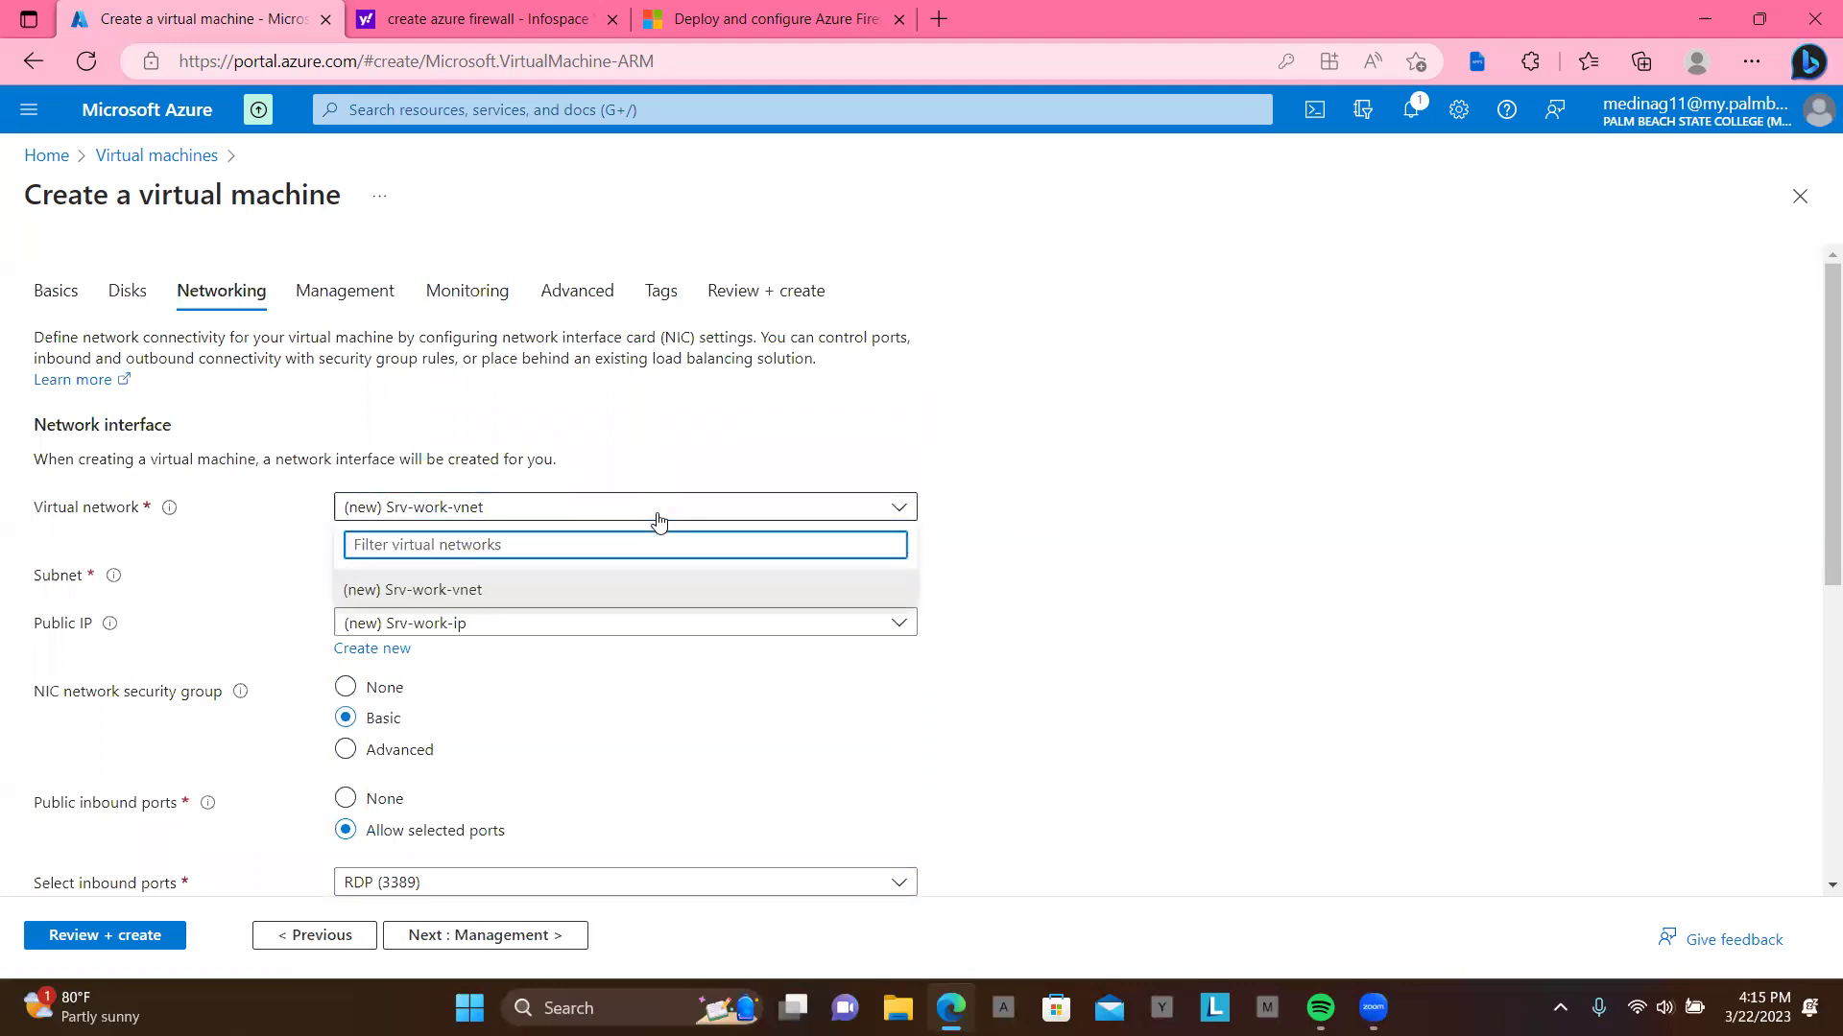
left_click(979, 561)
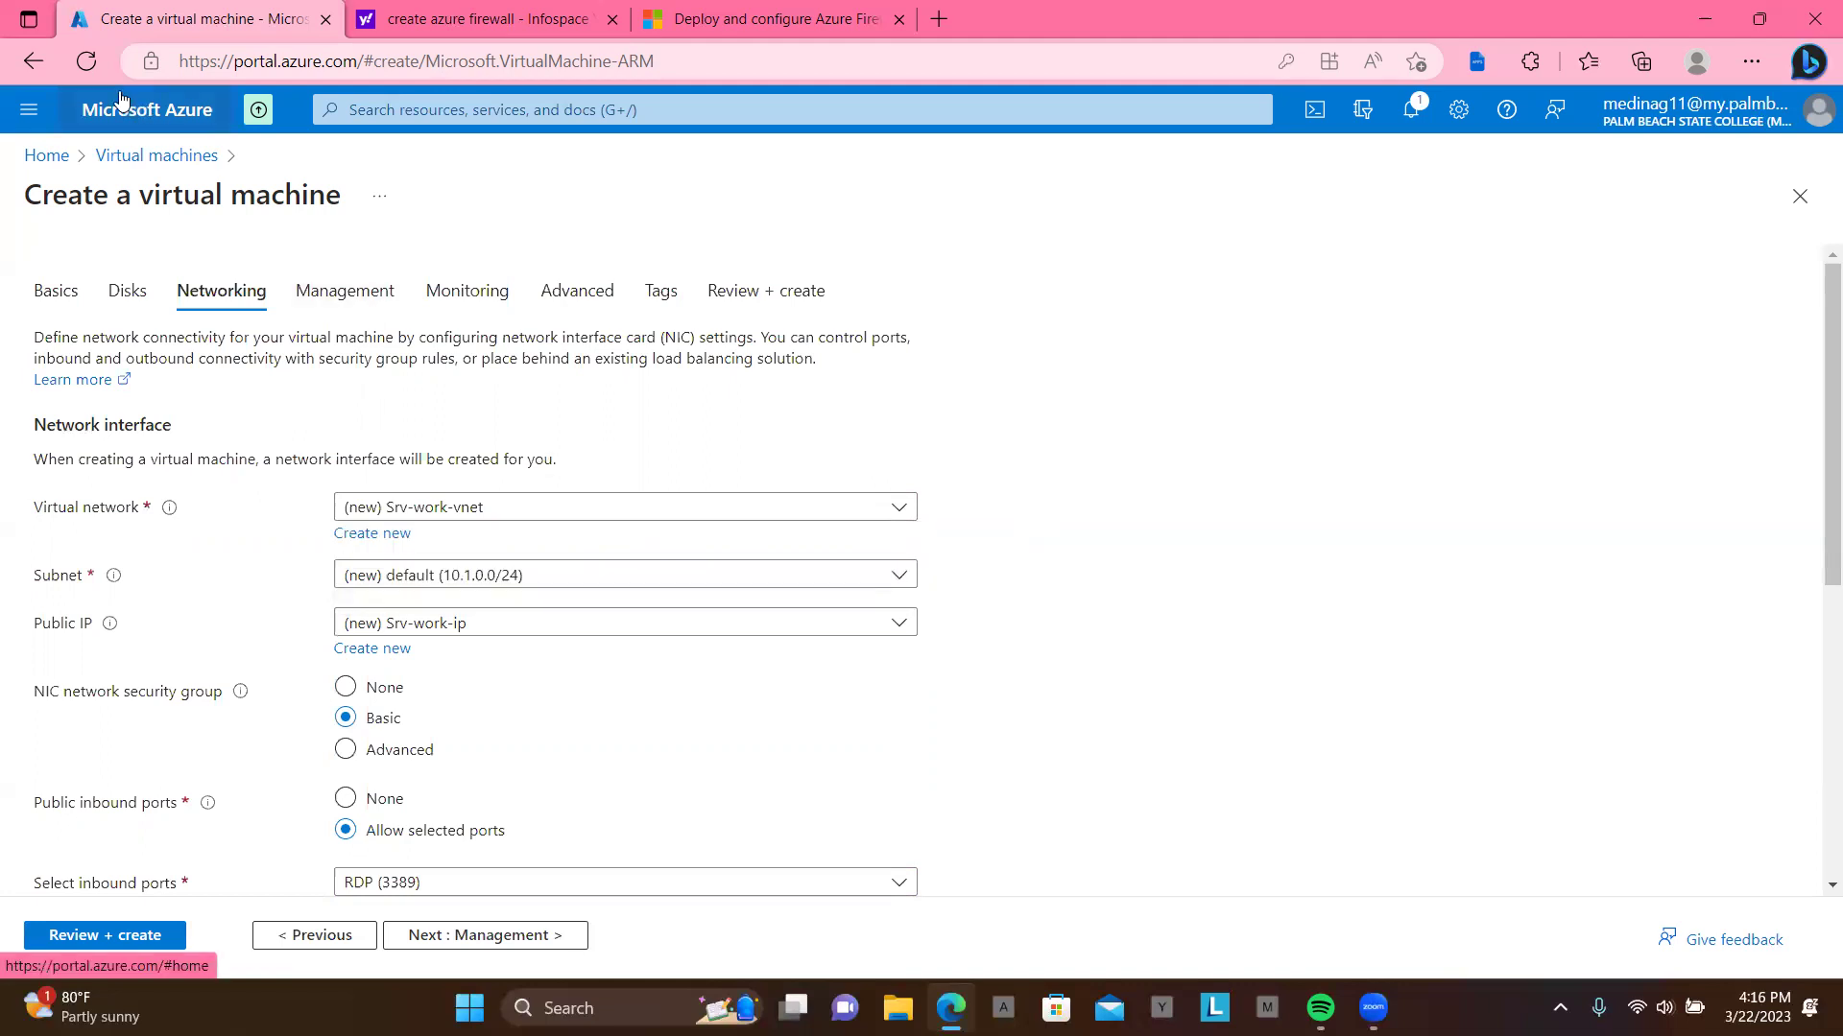
left_click(100, 67)
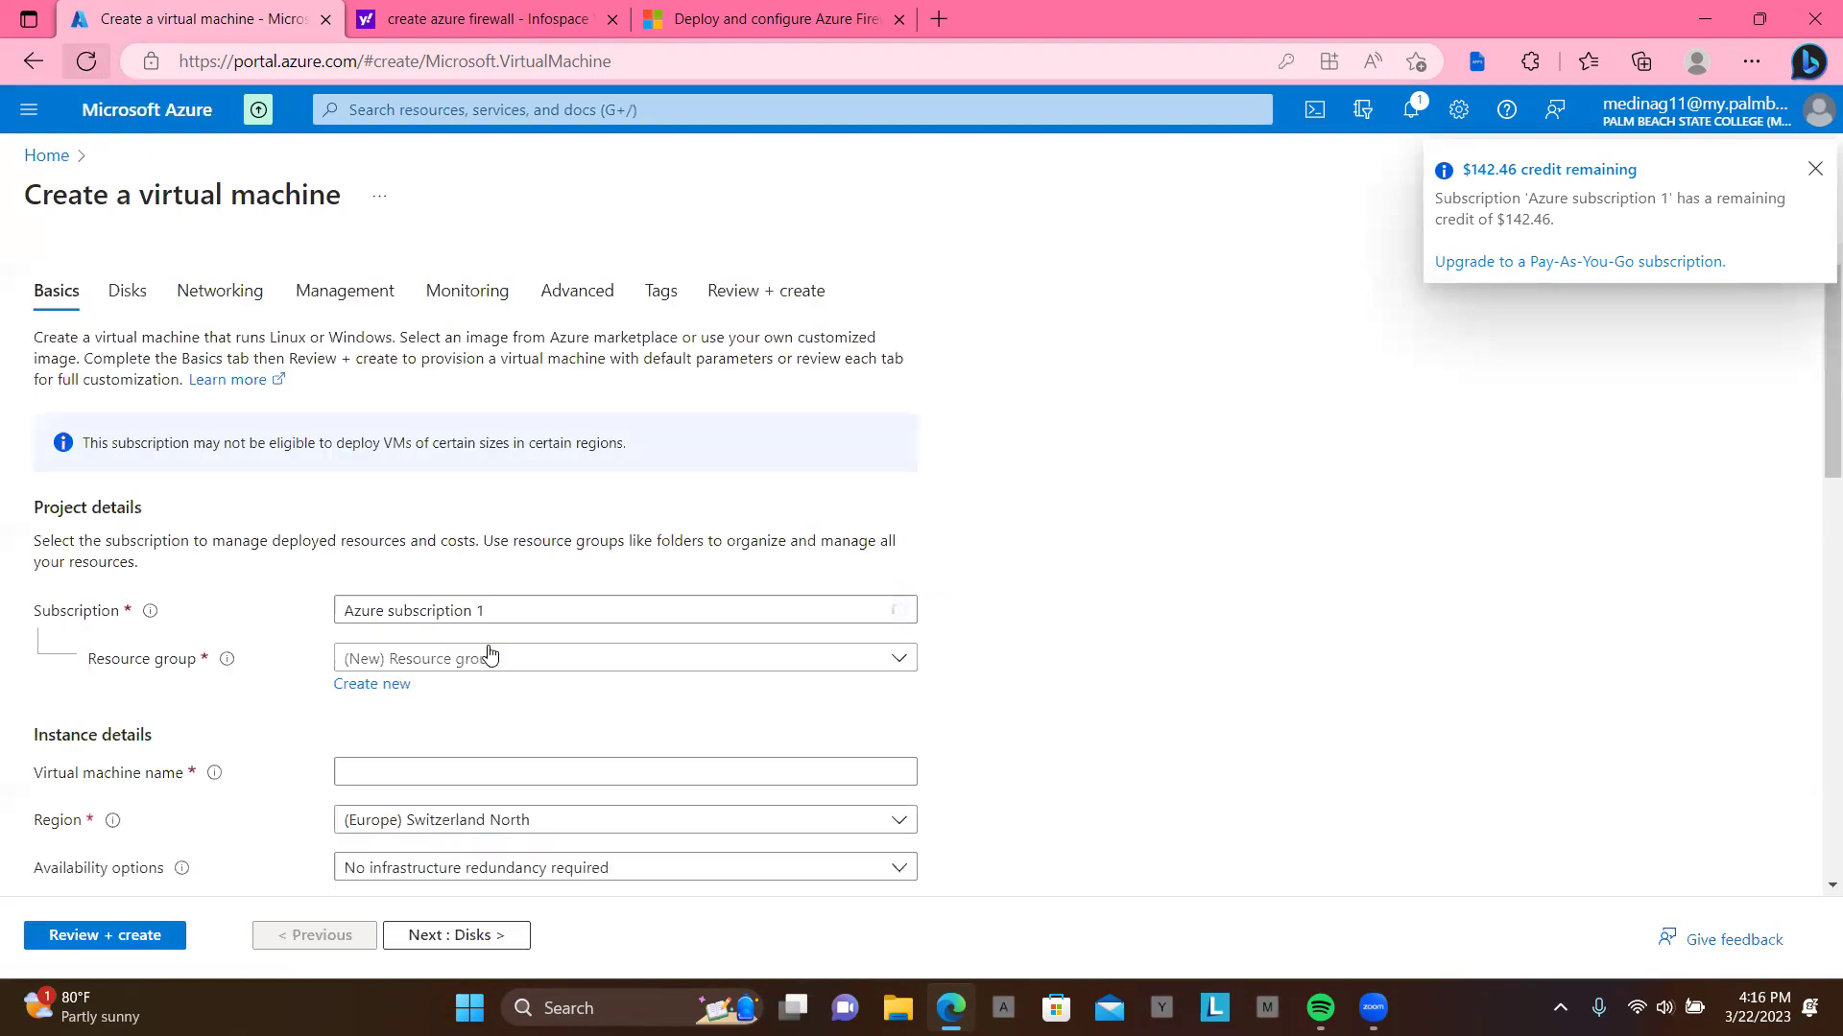
Step: Place the VM in resource group Test-FW-RG and name it VM1
left_click(453, 668)
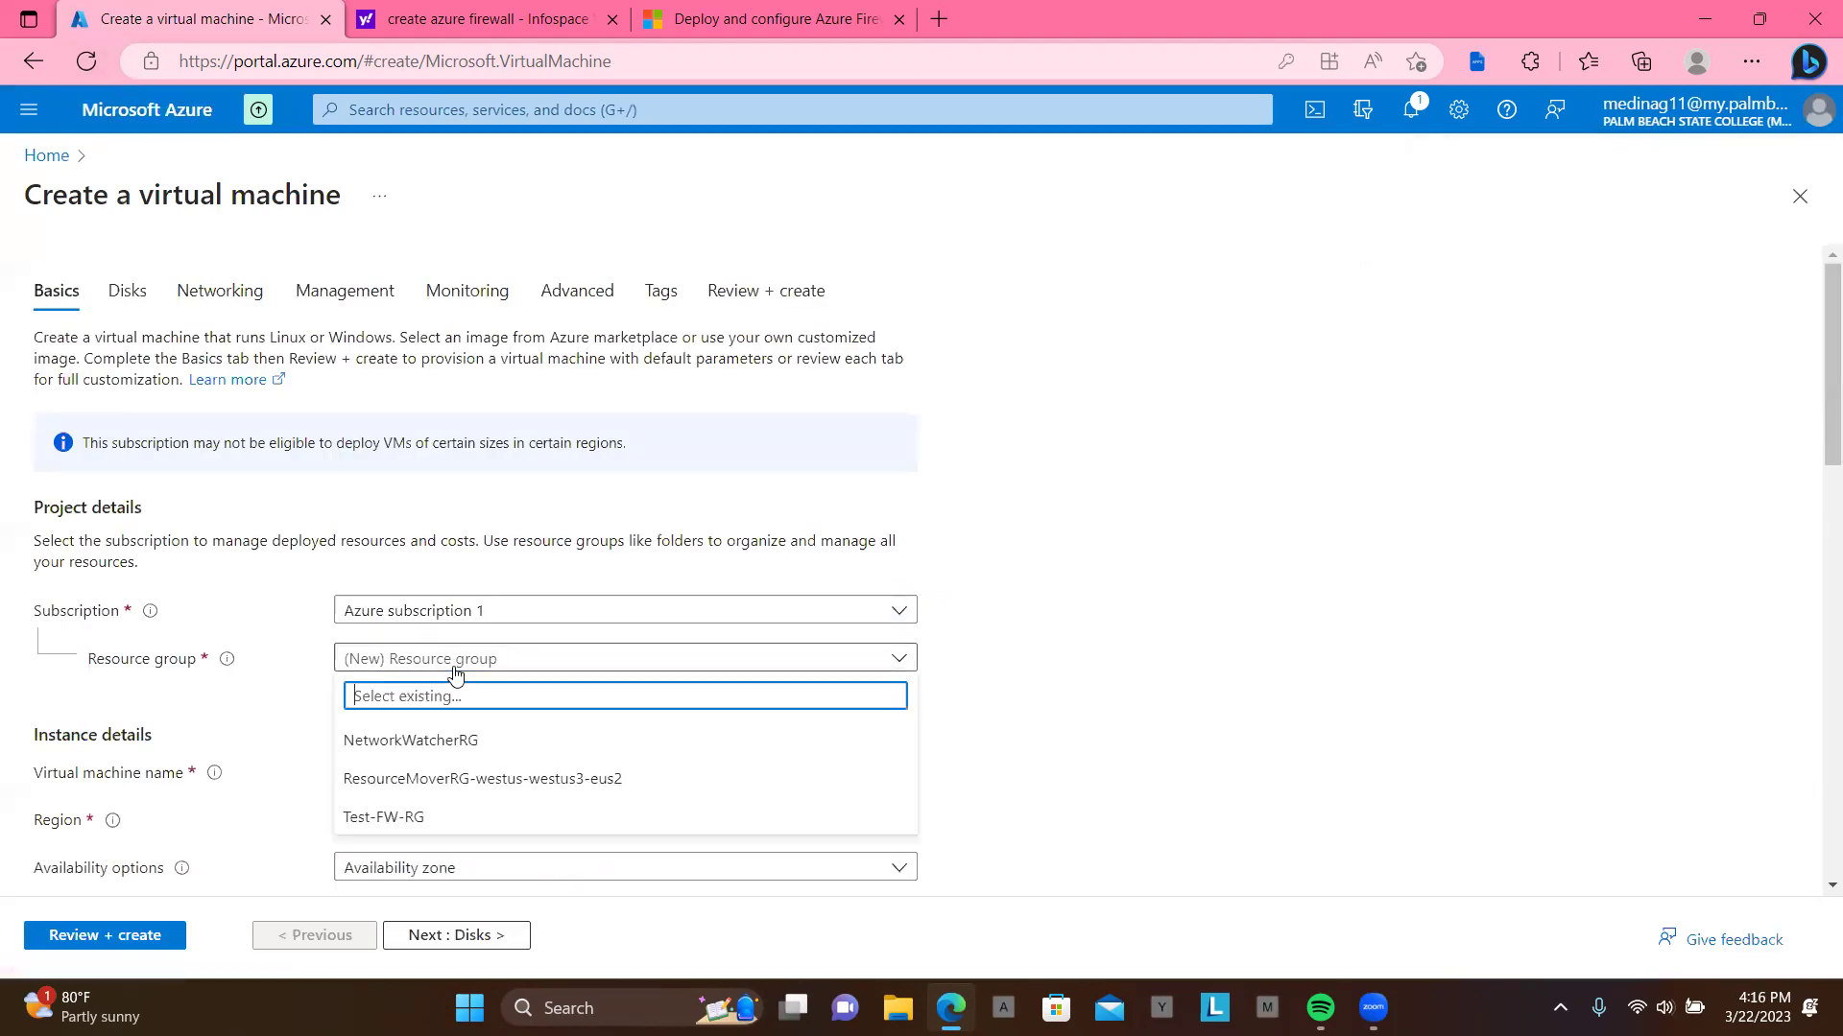
left_click(454, 818)
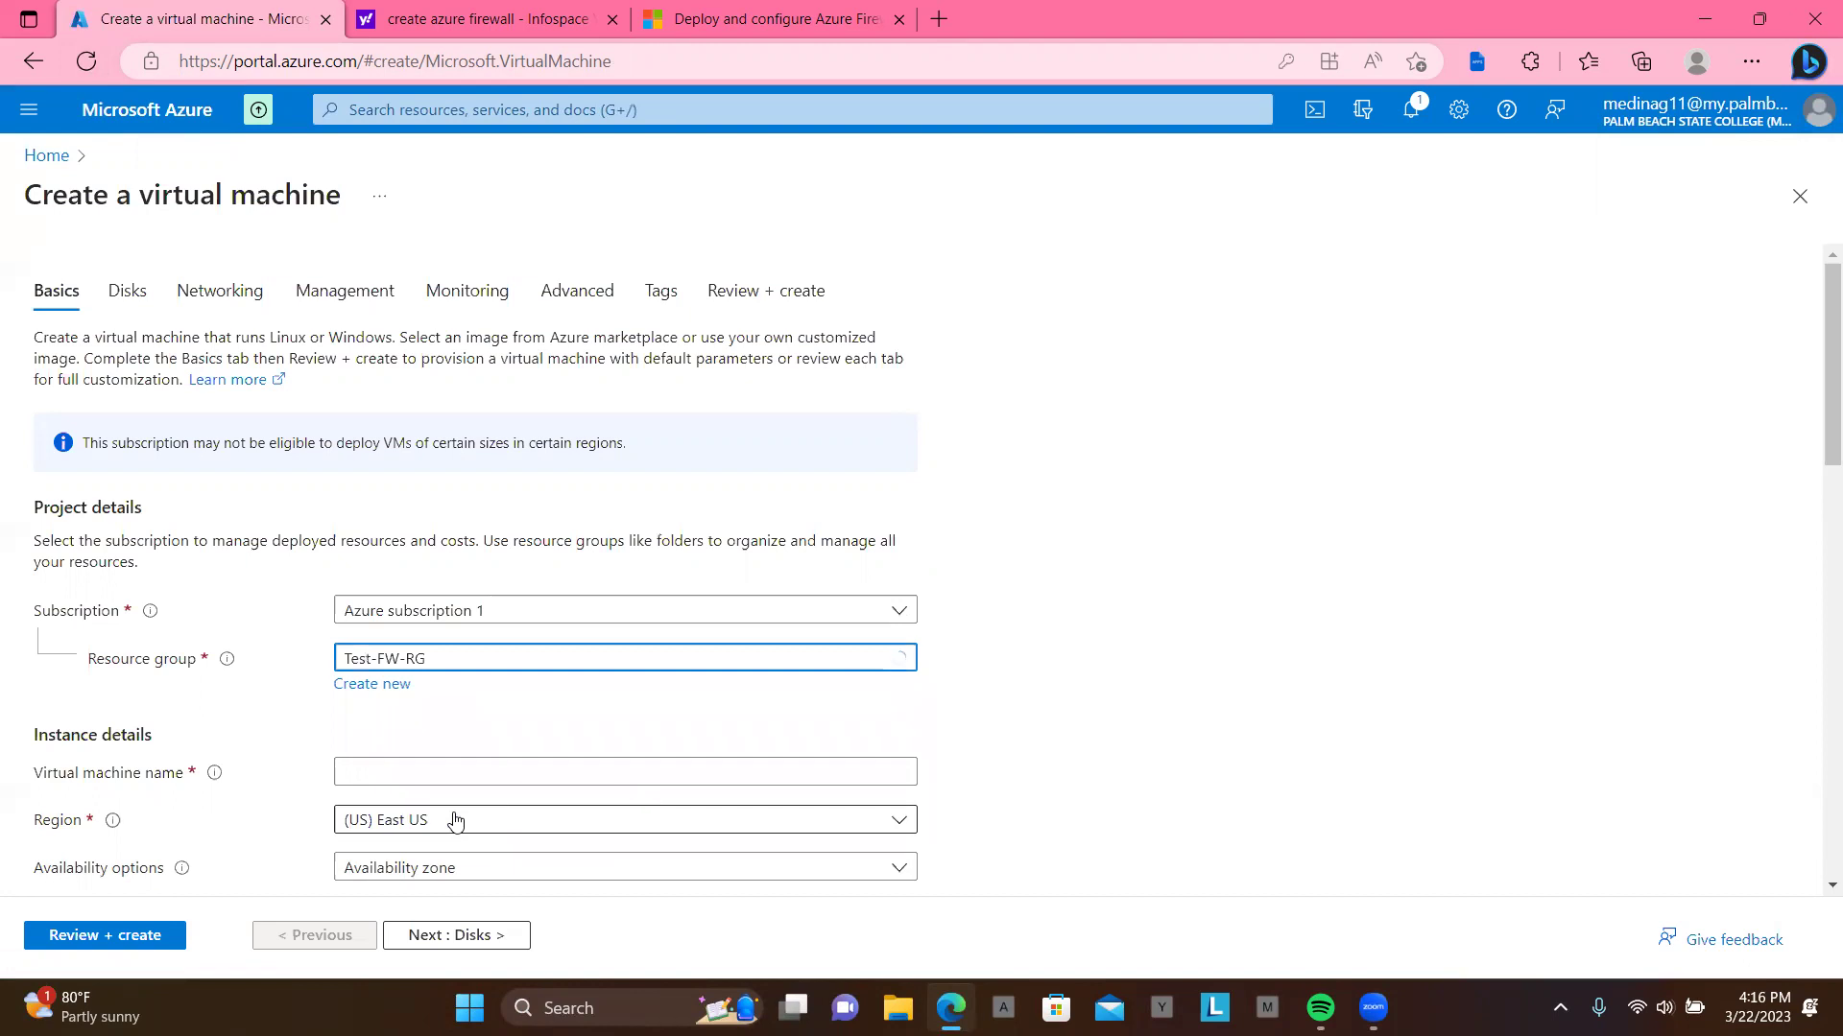
scroll(562, 763, "down", 1)
left_click(554, 737)
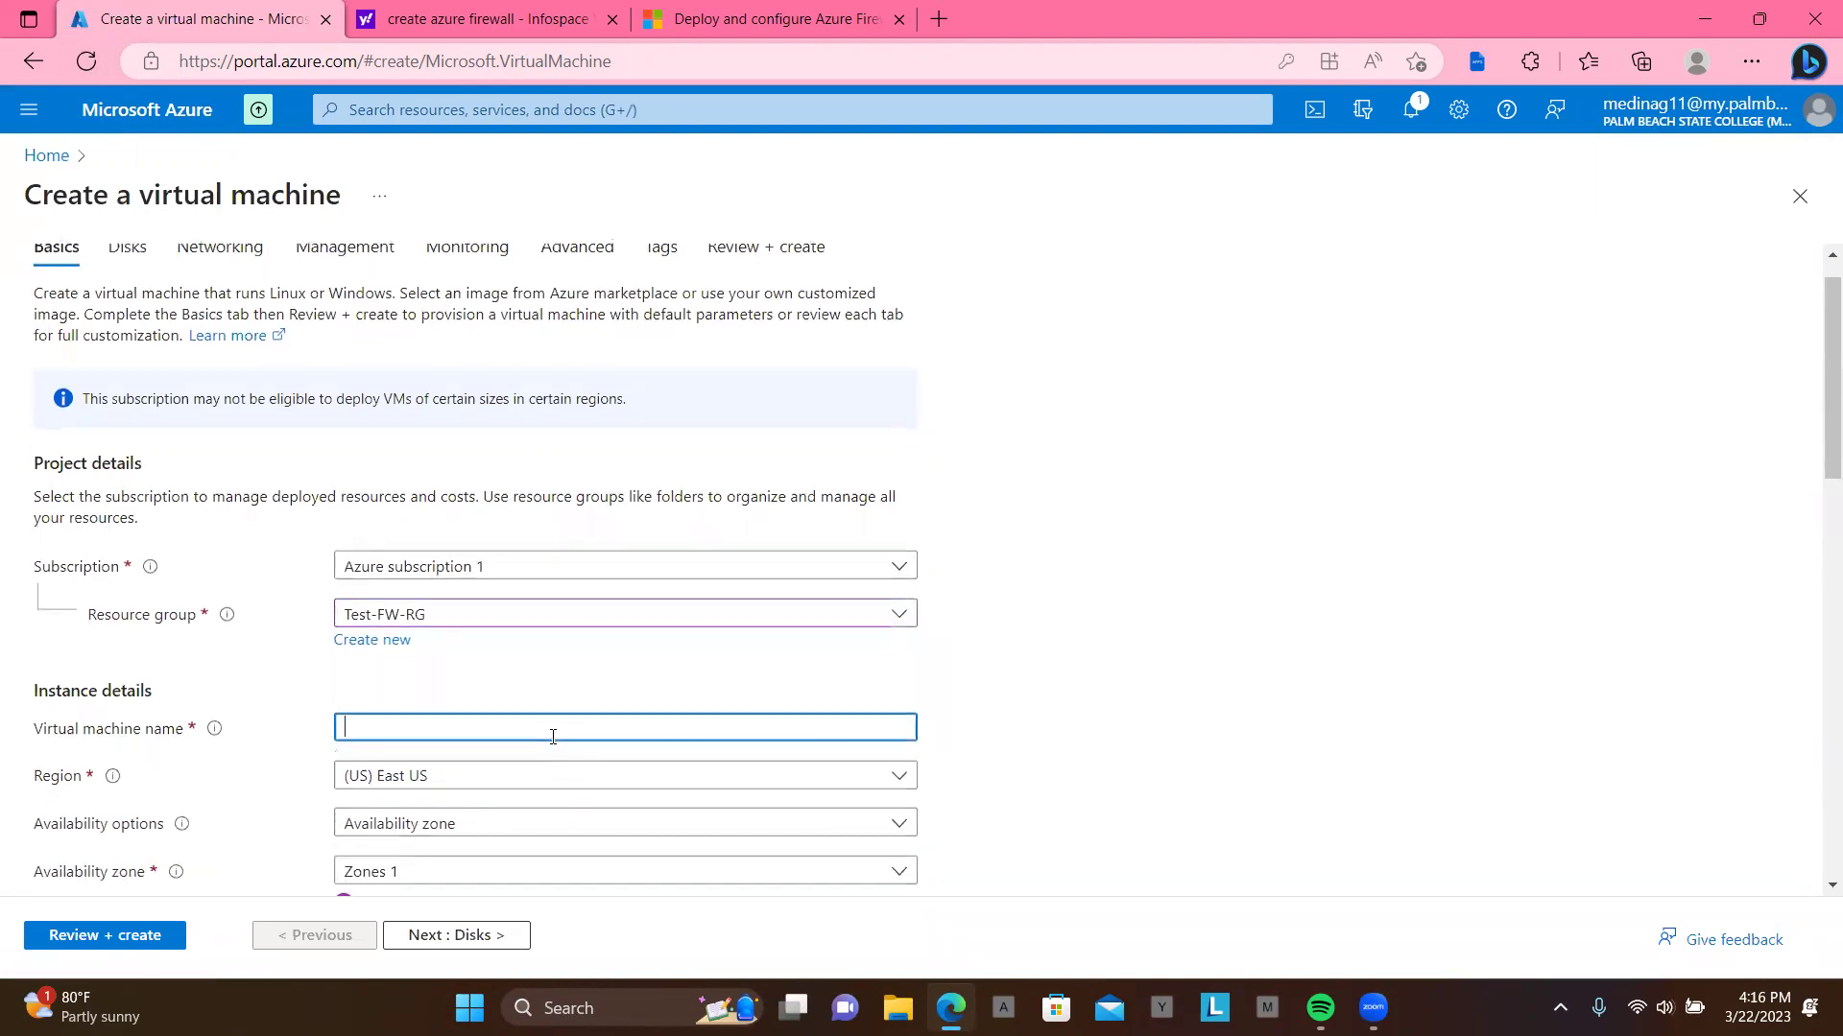
left_click(532, 802)
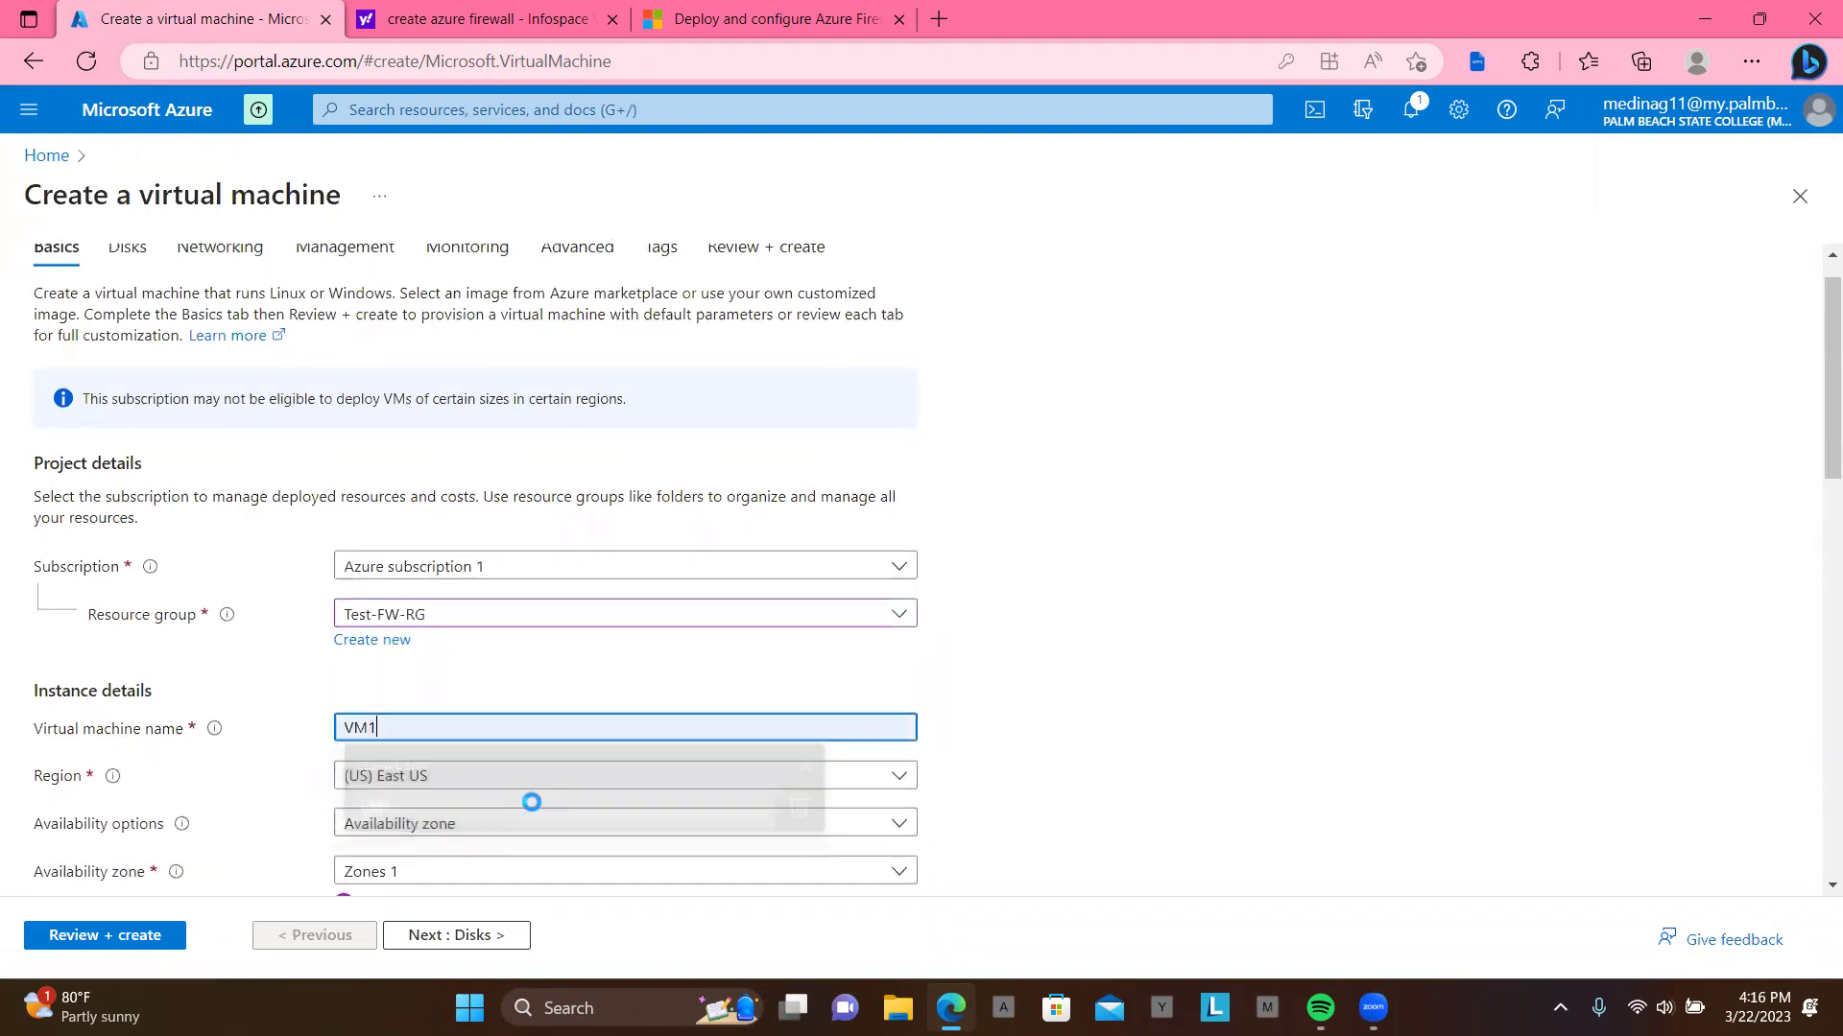
Step: Choose the Windows Server 2019 Datacenter - x64 Gen2 image for the VM
scroll(619, 763, "down", 2)
scroll(619, 765, "down", 2)
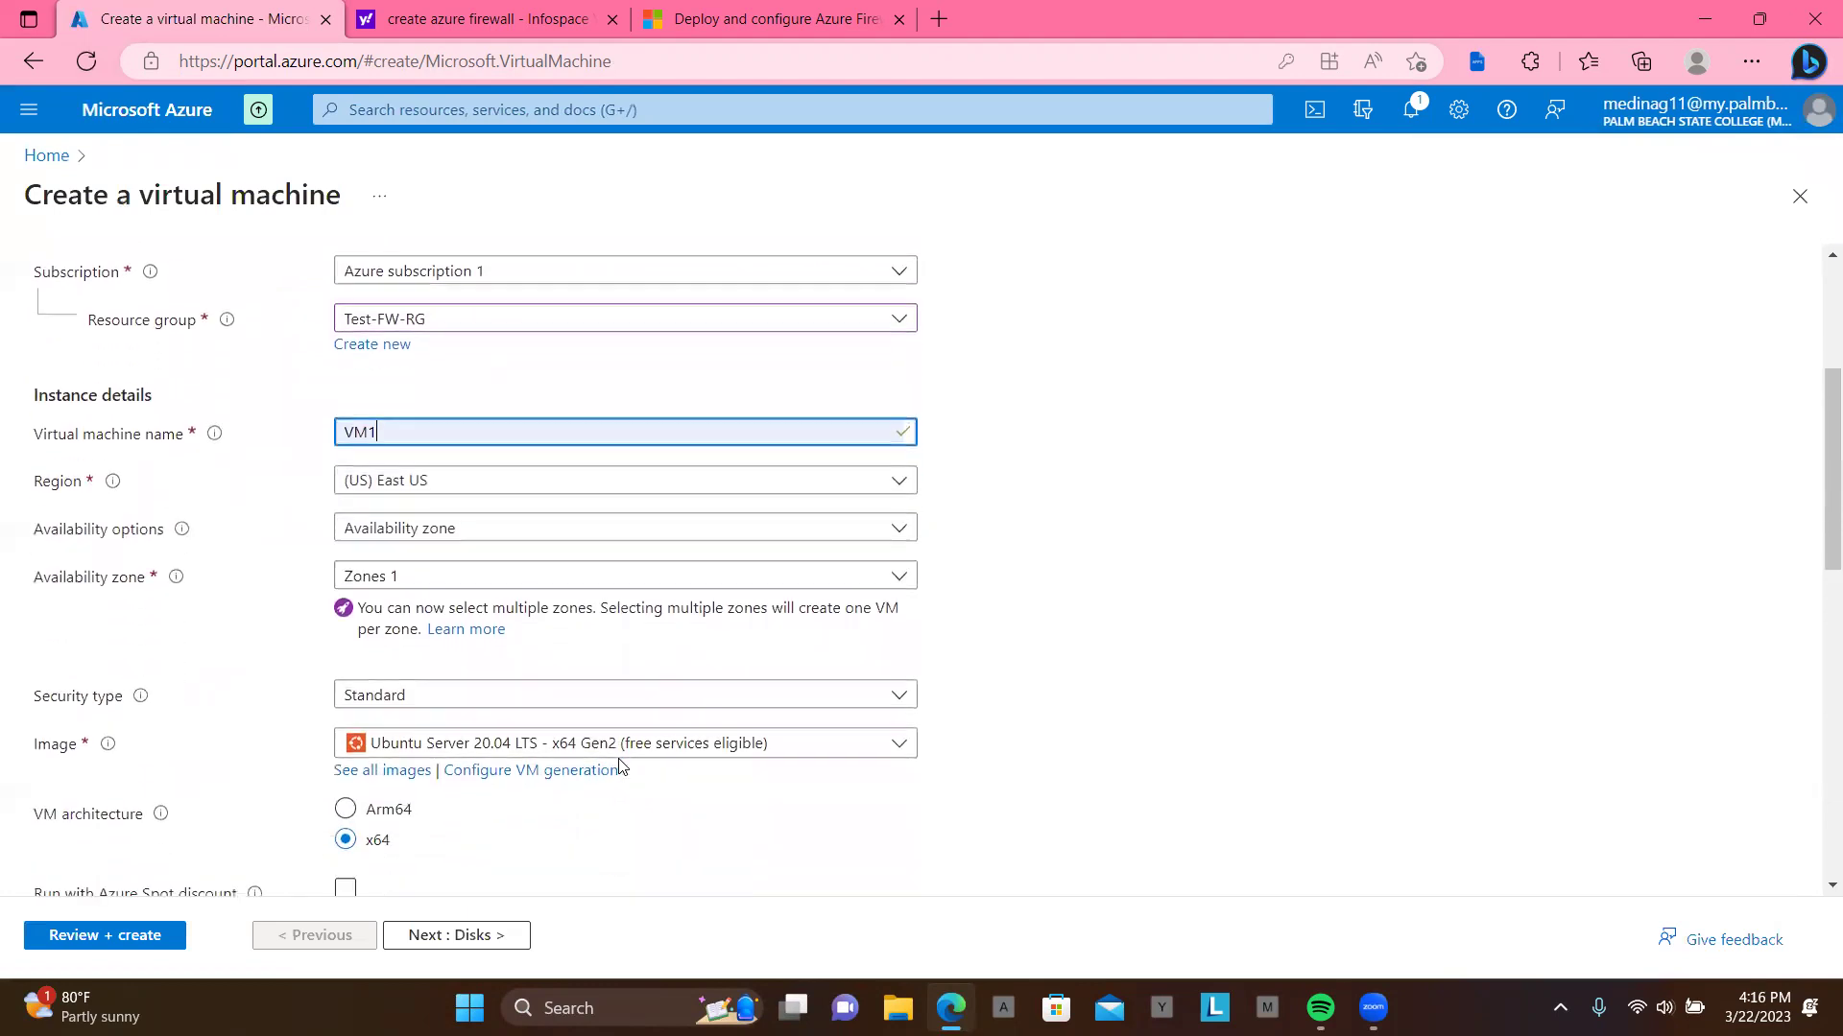
left_click(662, 755)
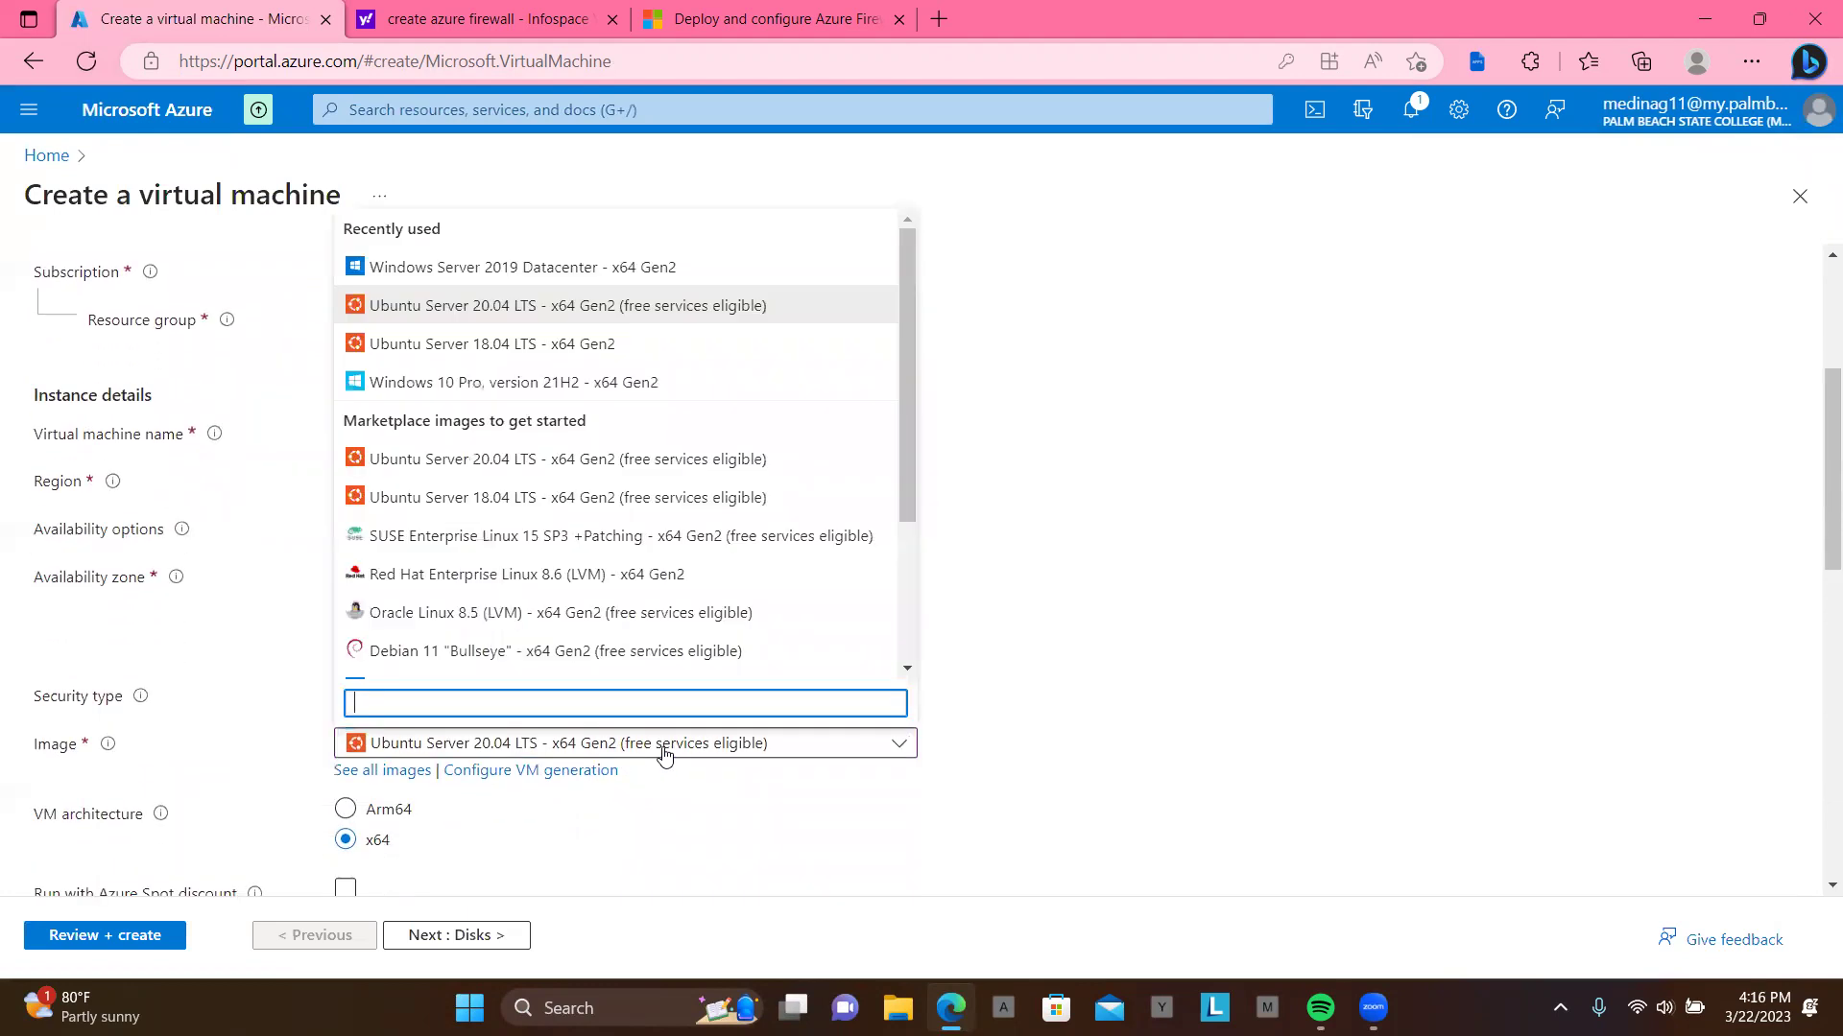
left_click(624, 267)
scroll(761, 592, "down", 7)
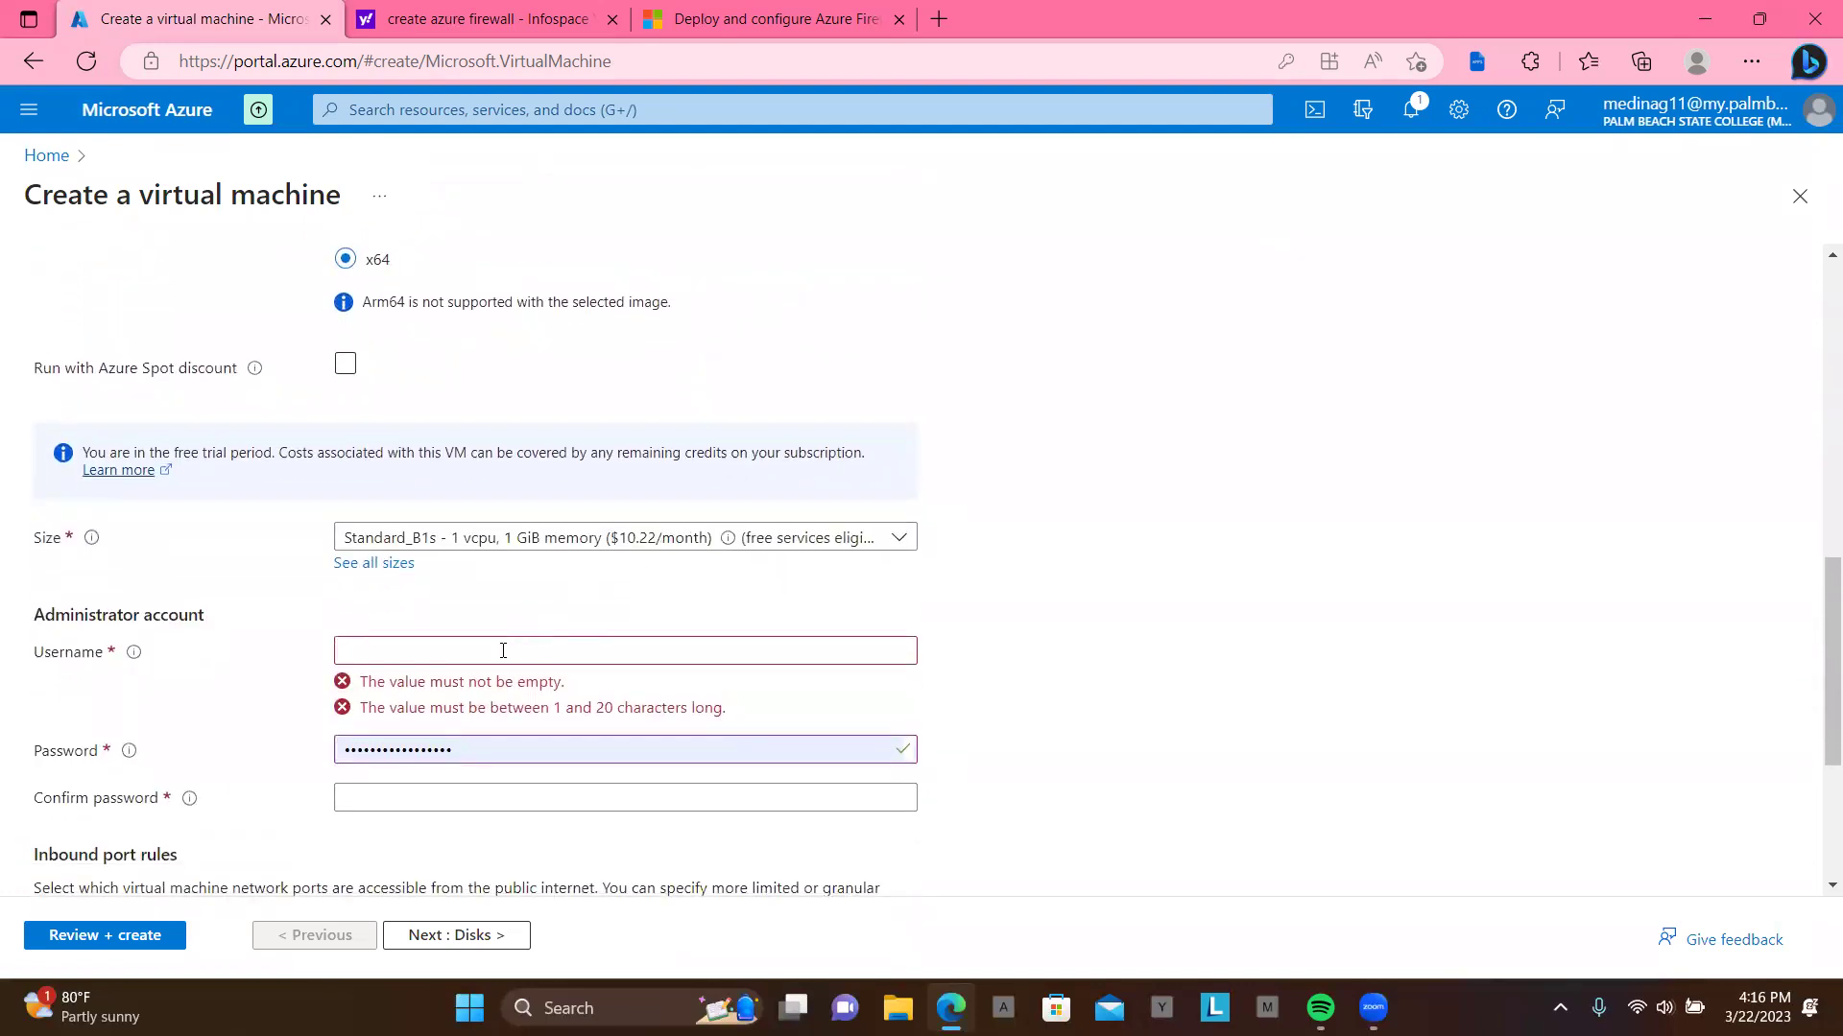
Step: Use the saved admin username, re-enter matching password and confirmation, then go to Disks
left_click(502, 651)
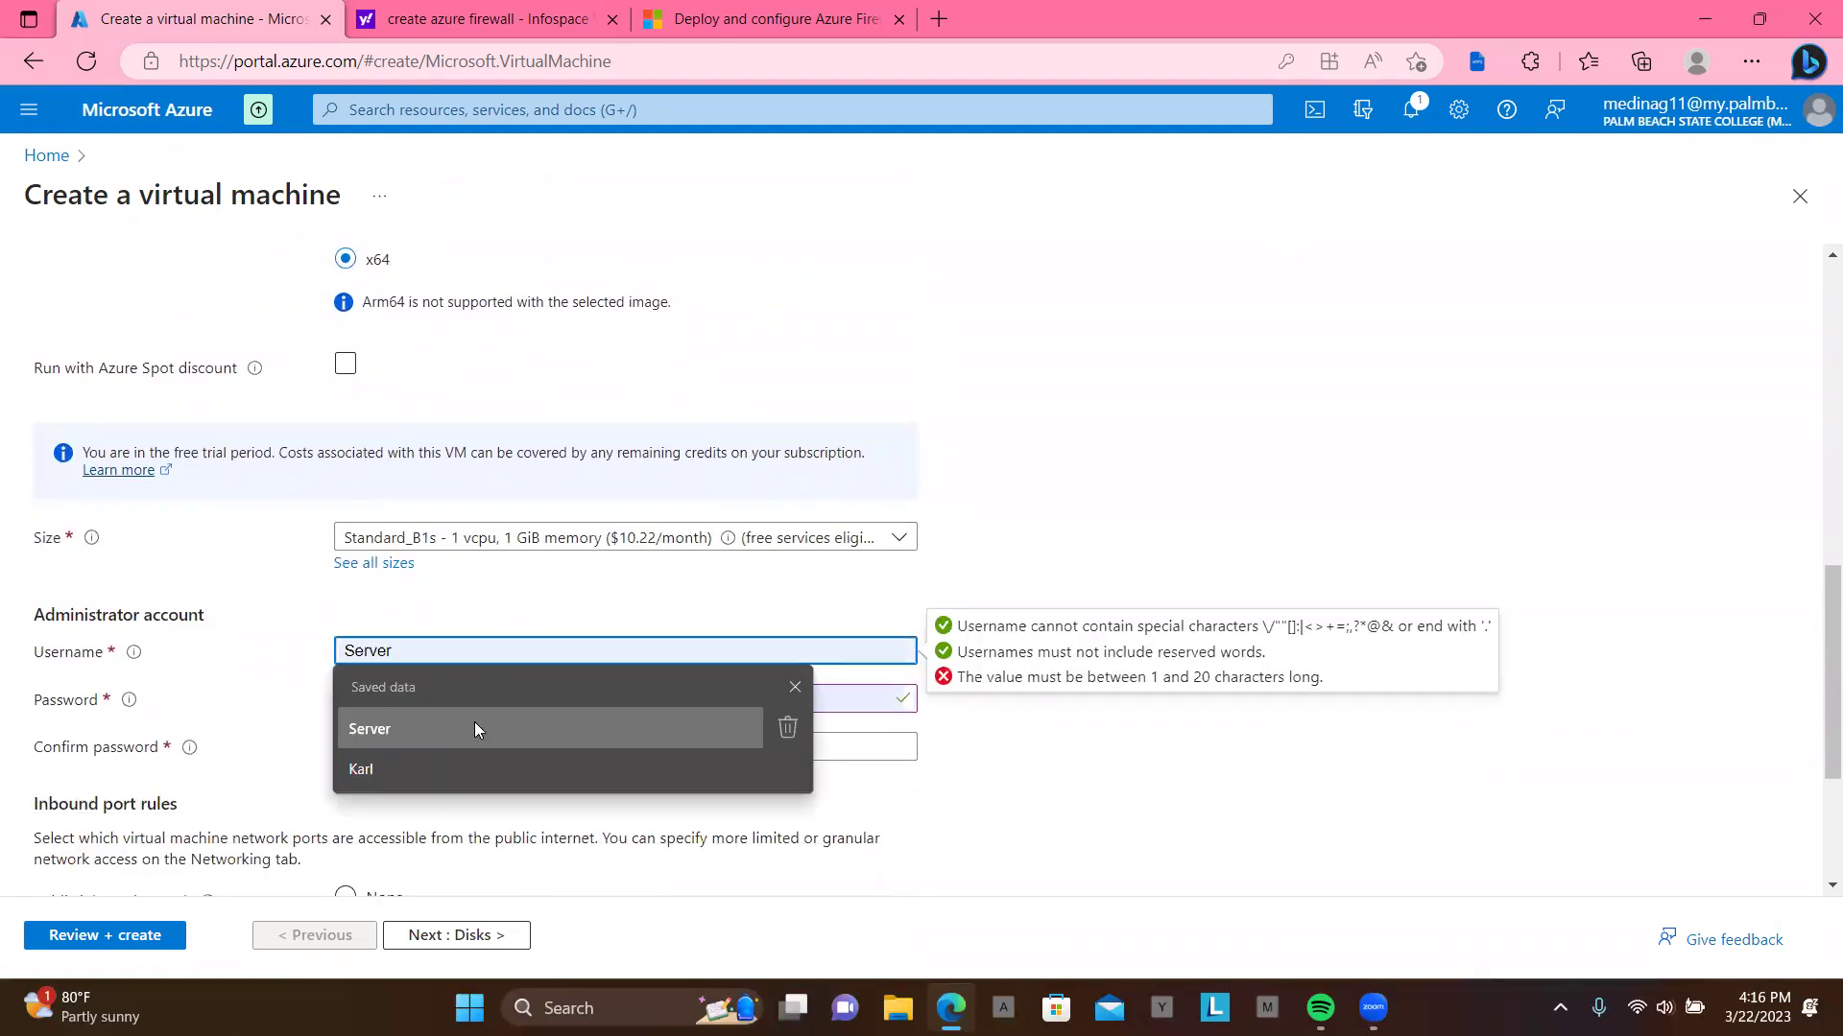
left_click(492, 768)
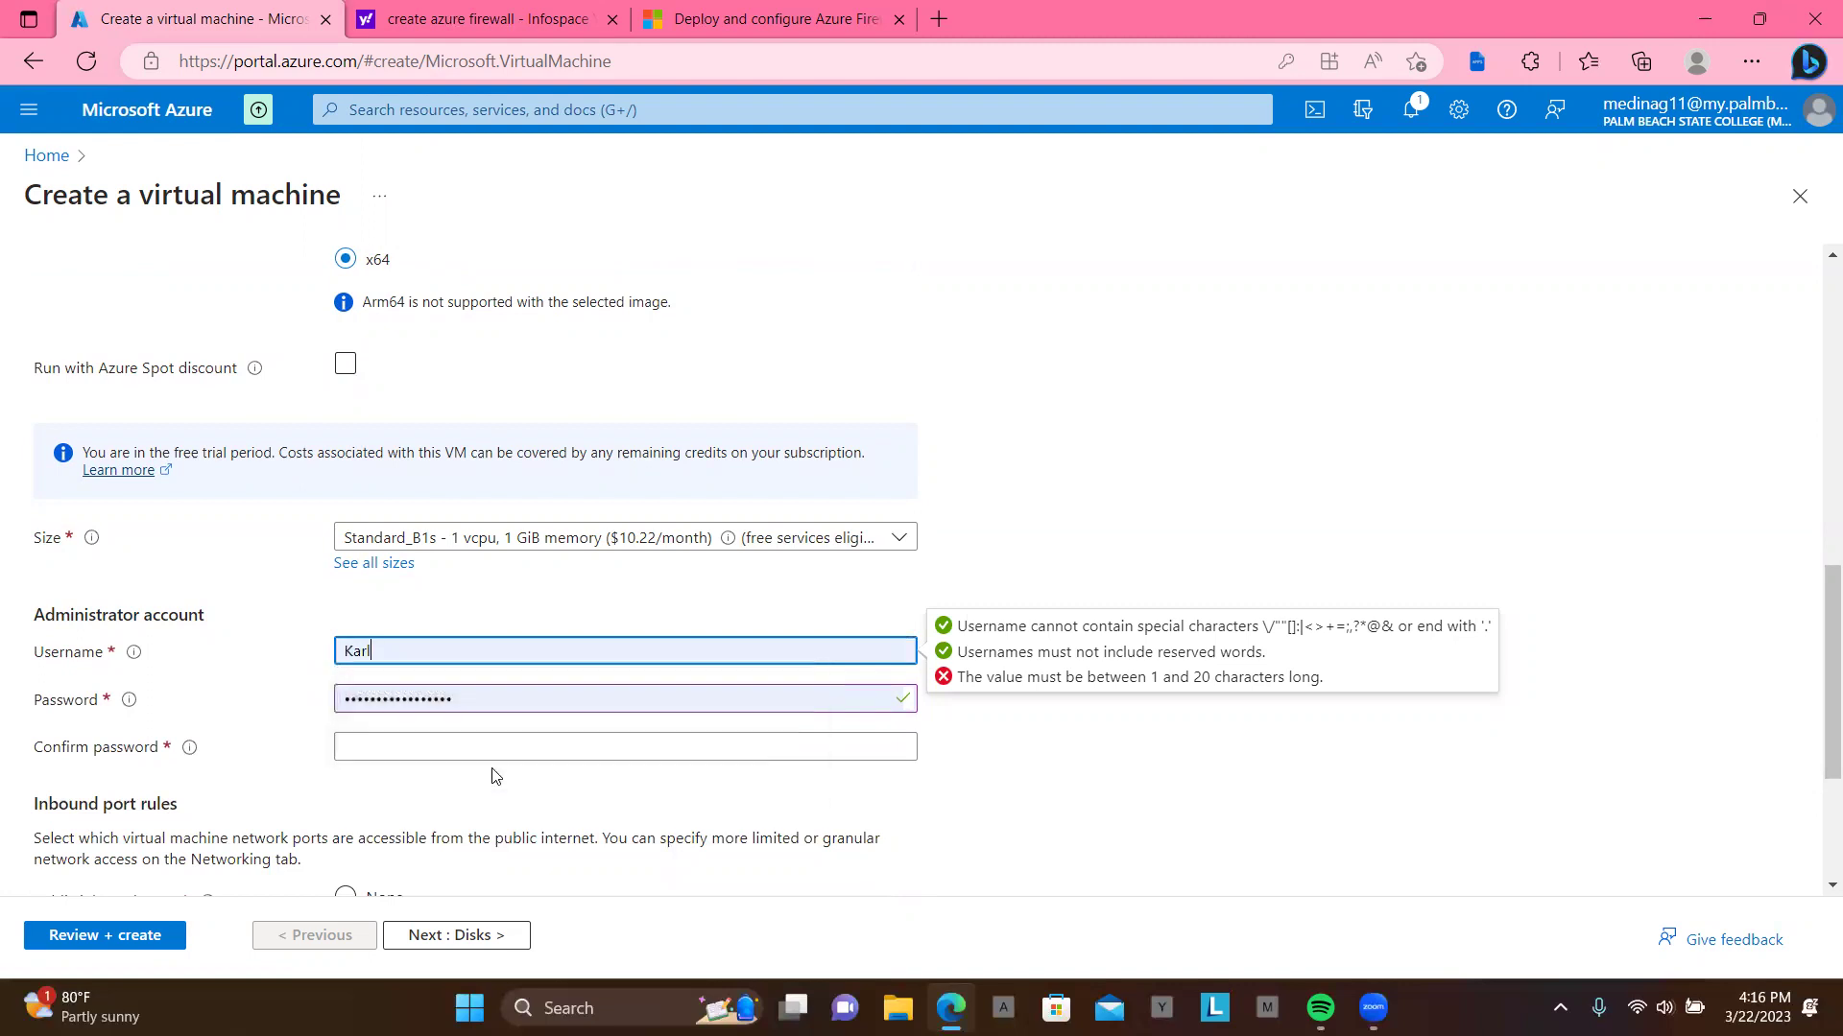
left_click(536, 747)
key("Escape")
type("••••")
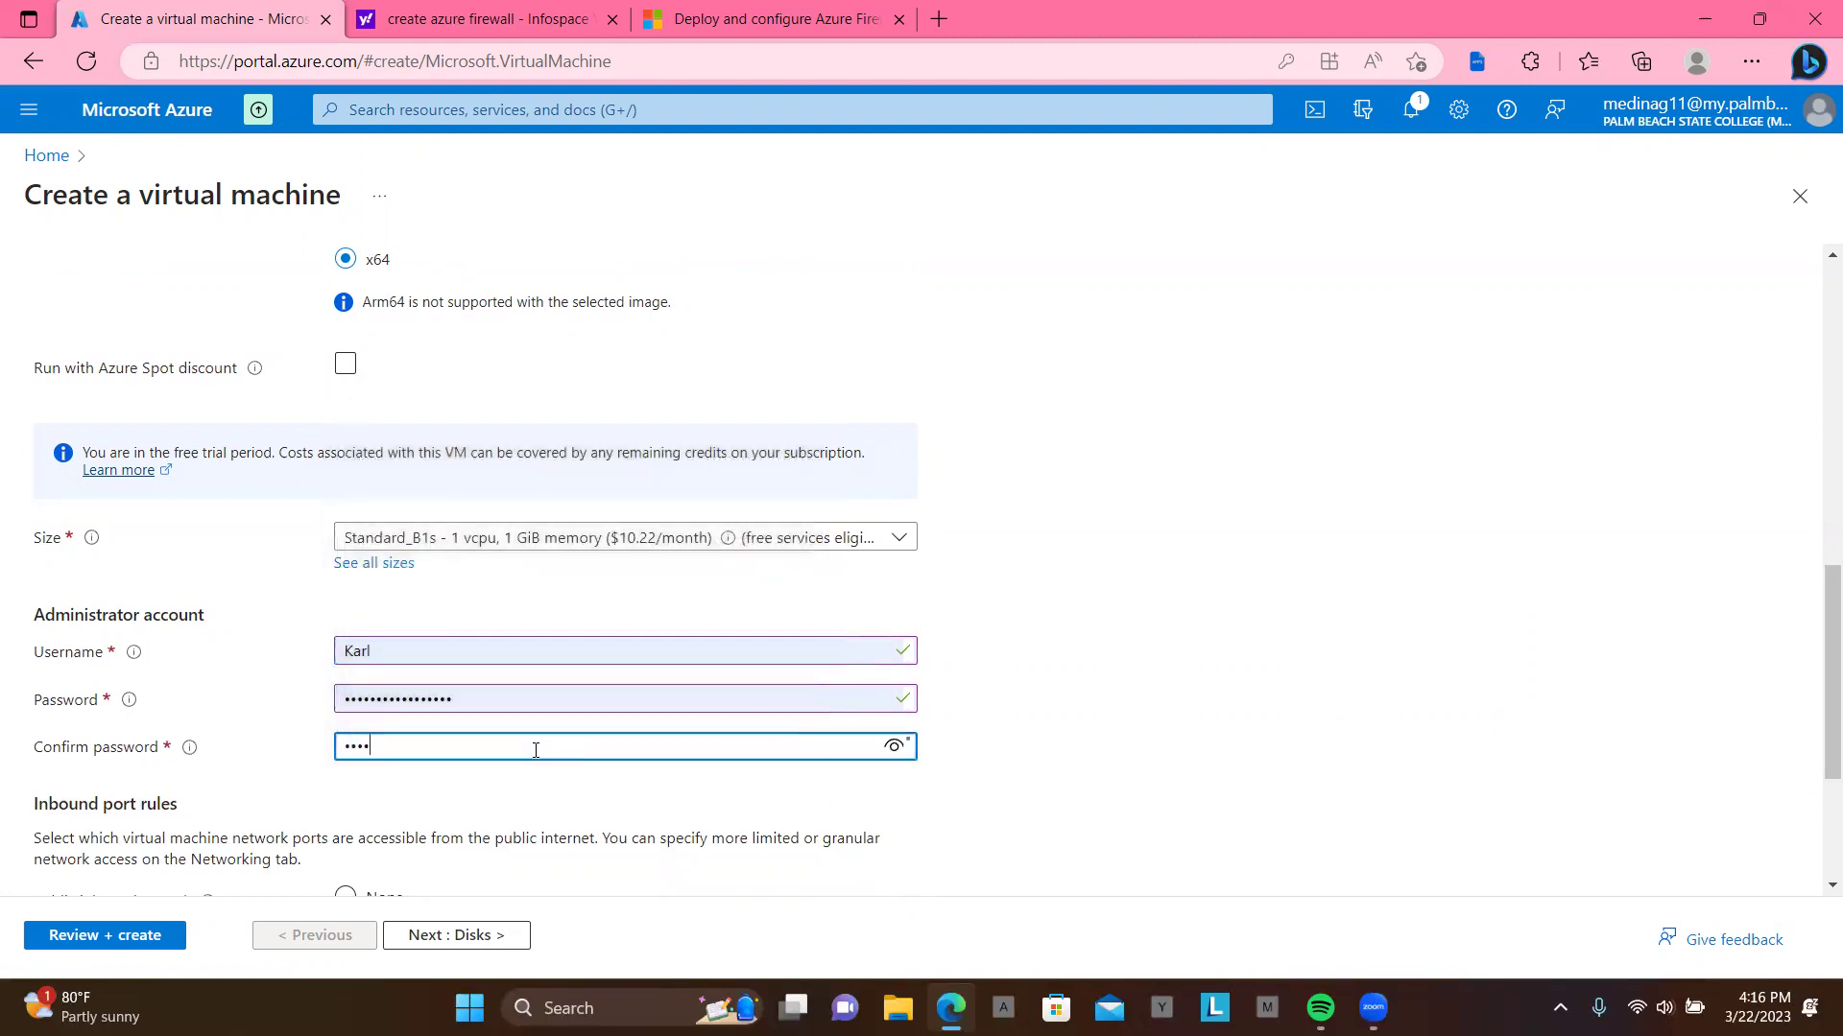
type("••••••••")
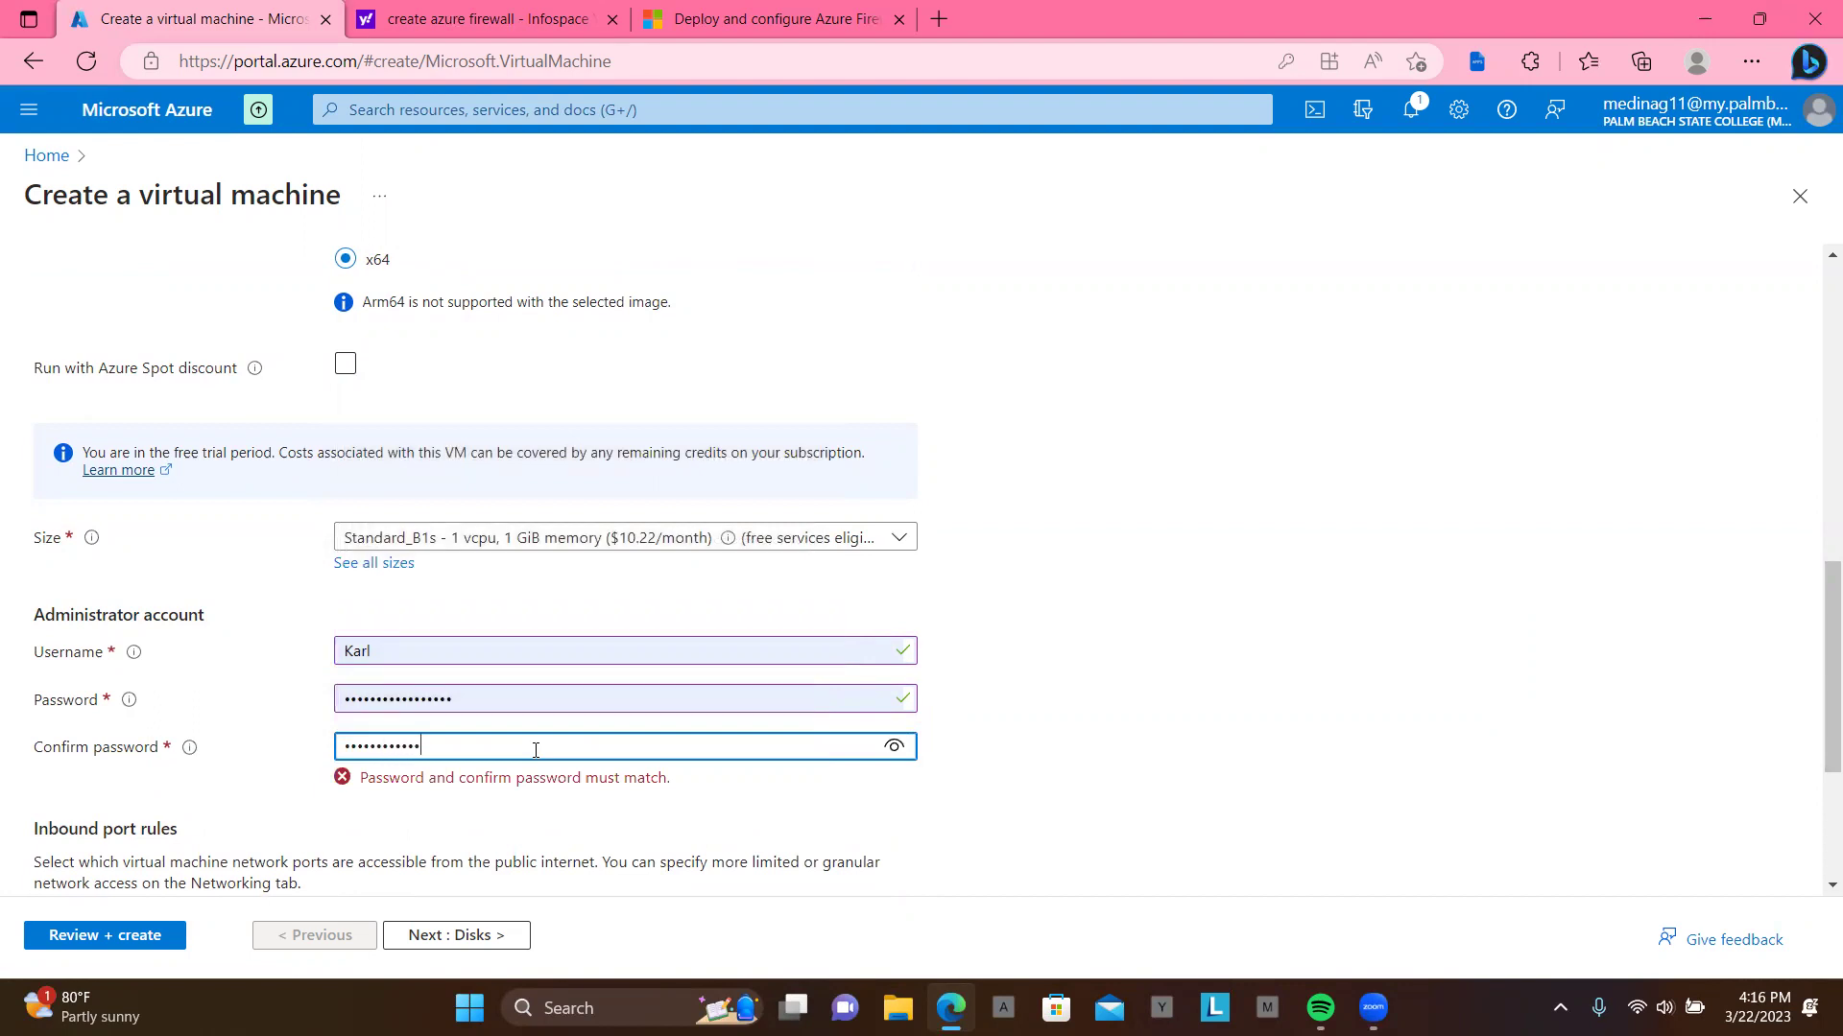
double_click(507, 693)
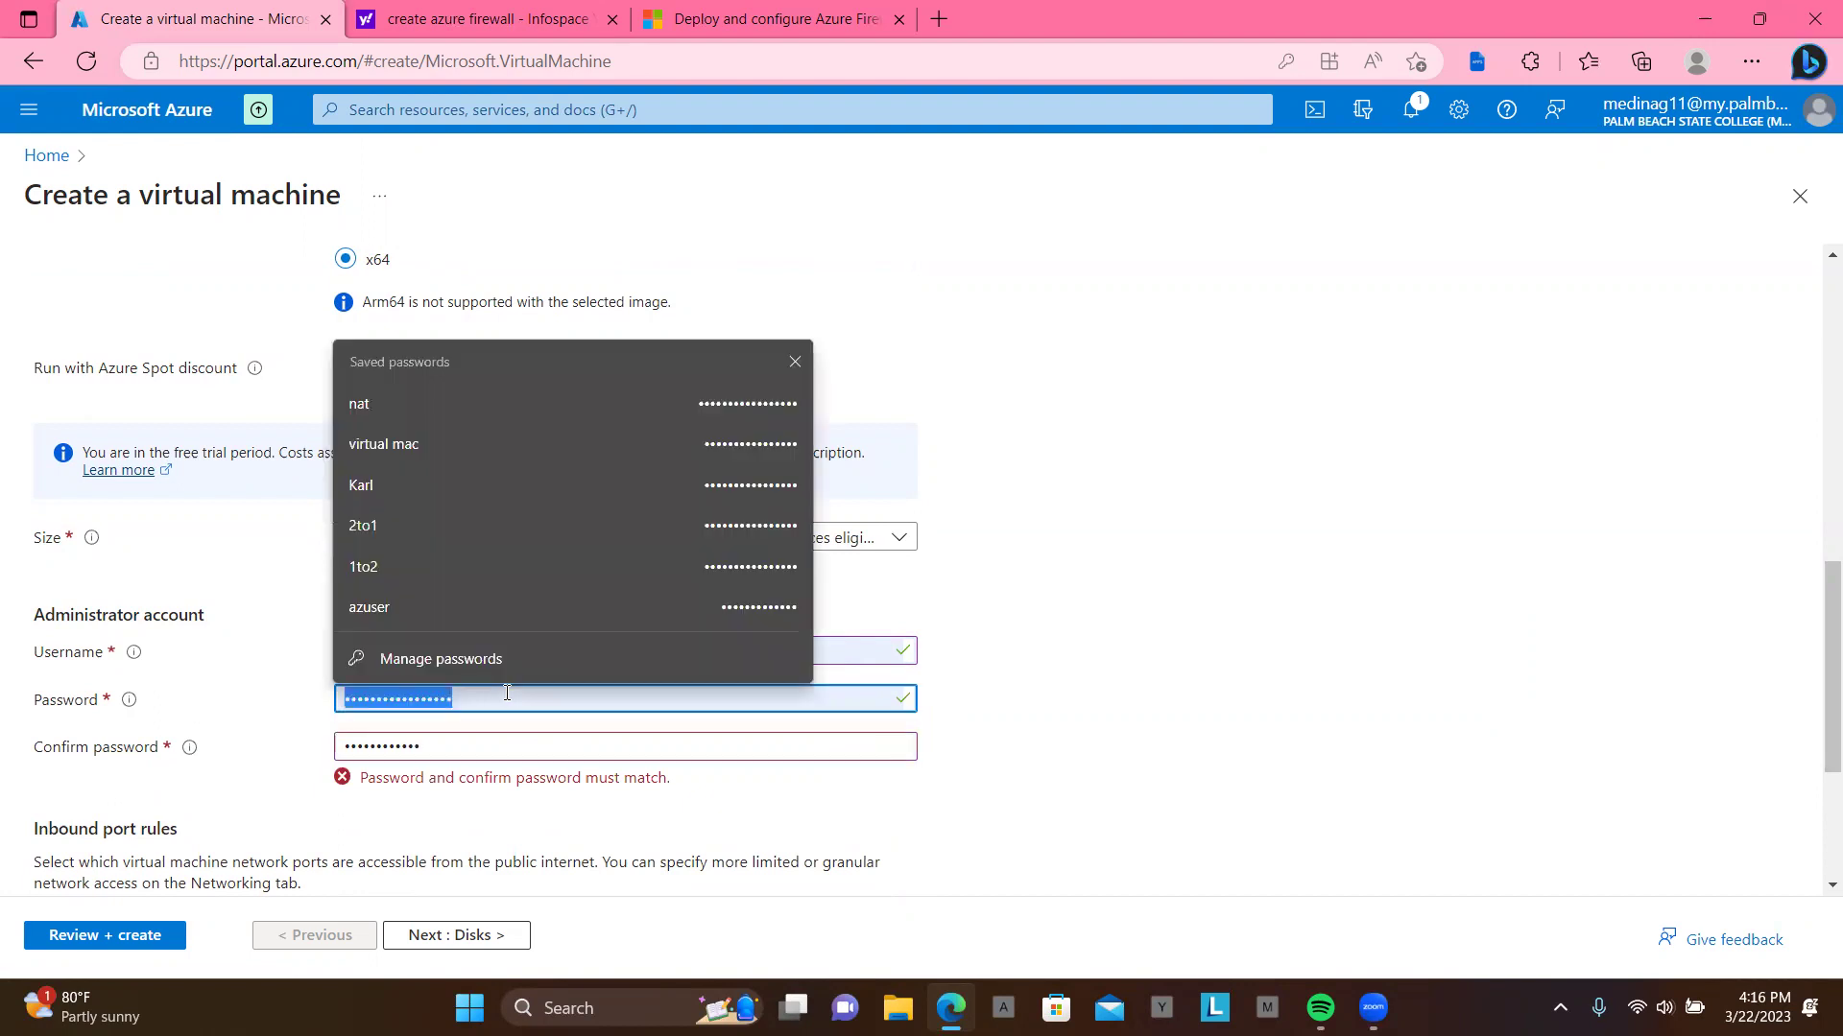
type("••••••")
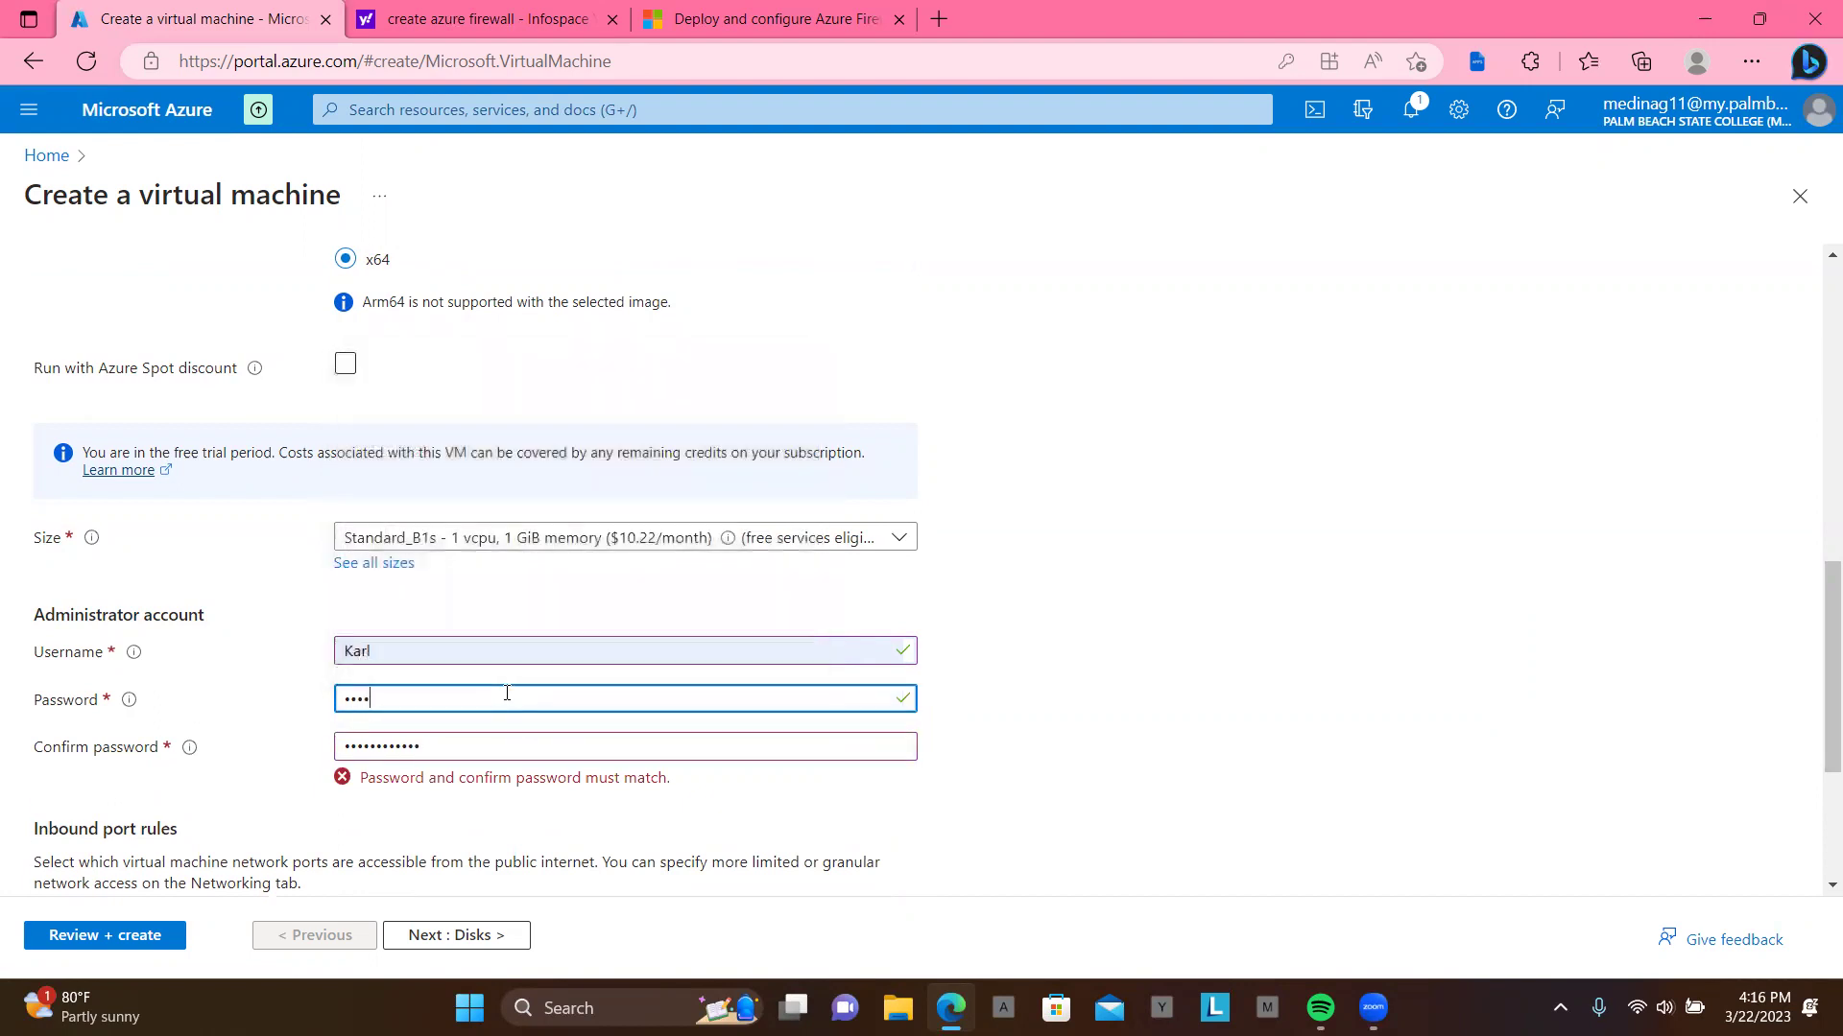
type("••••••")
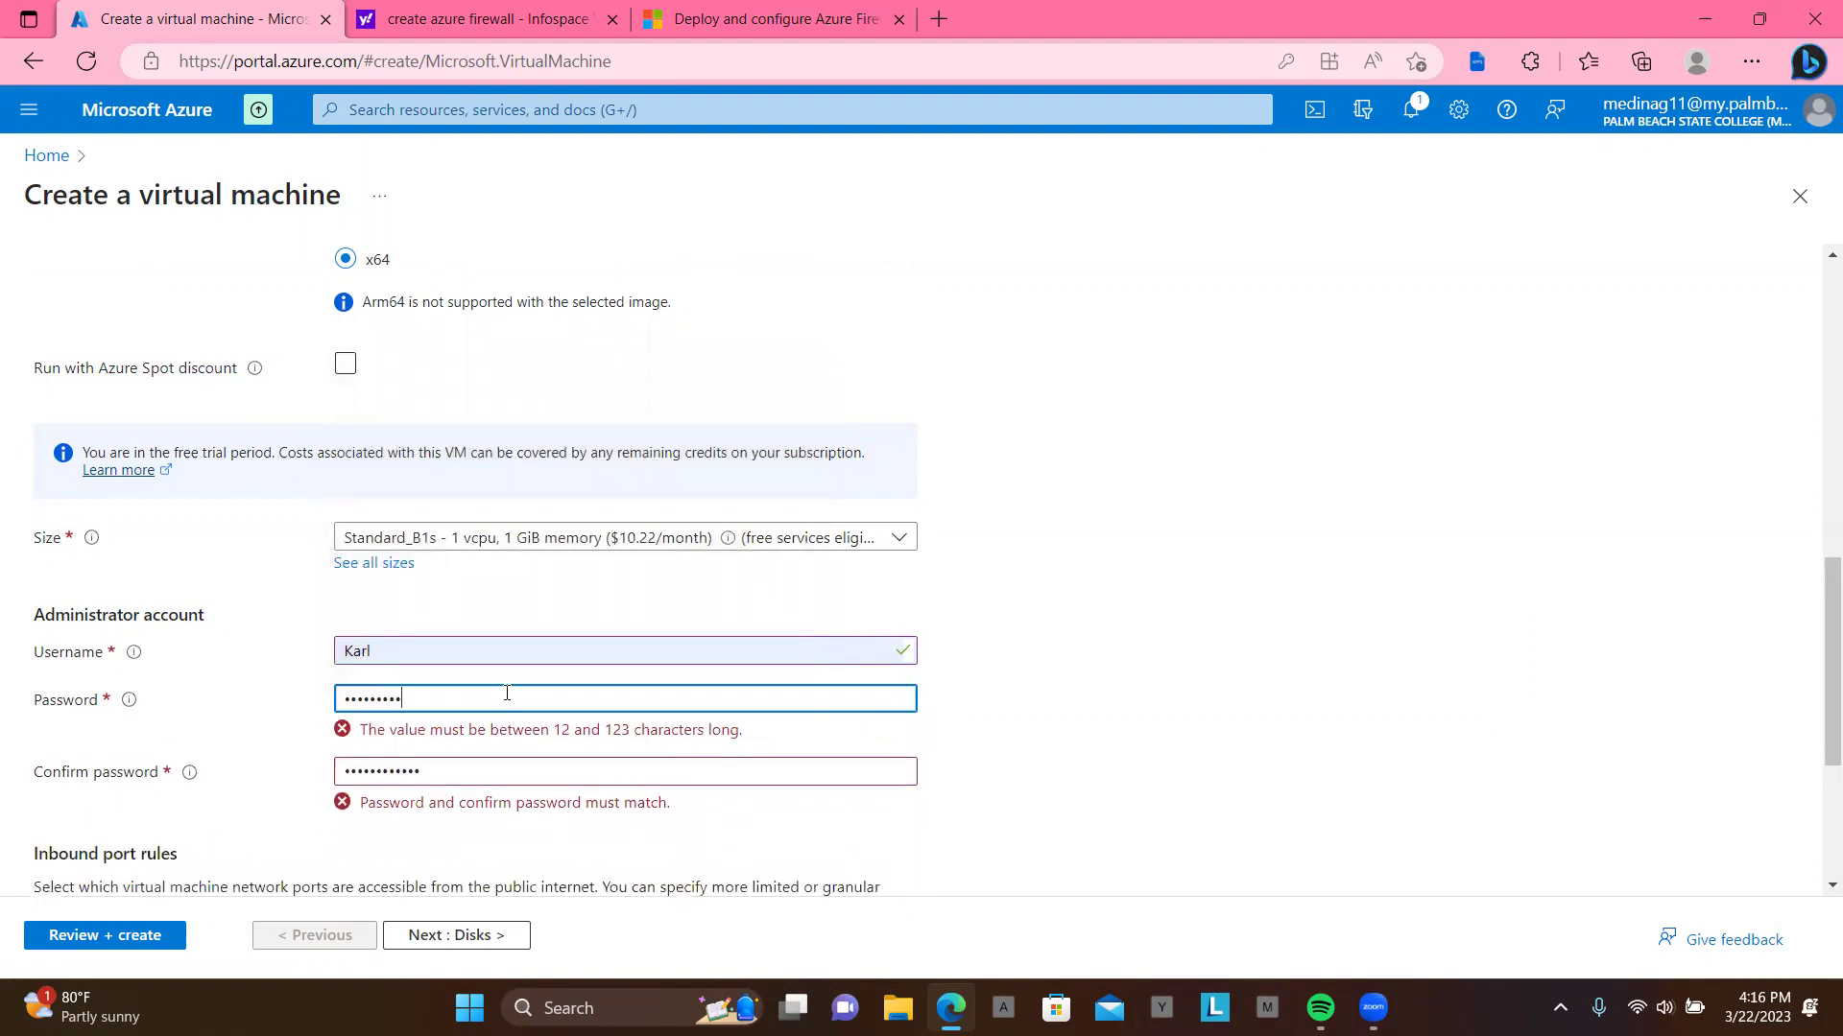
type("•")
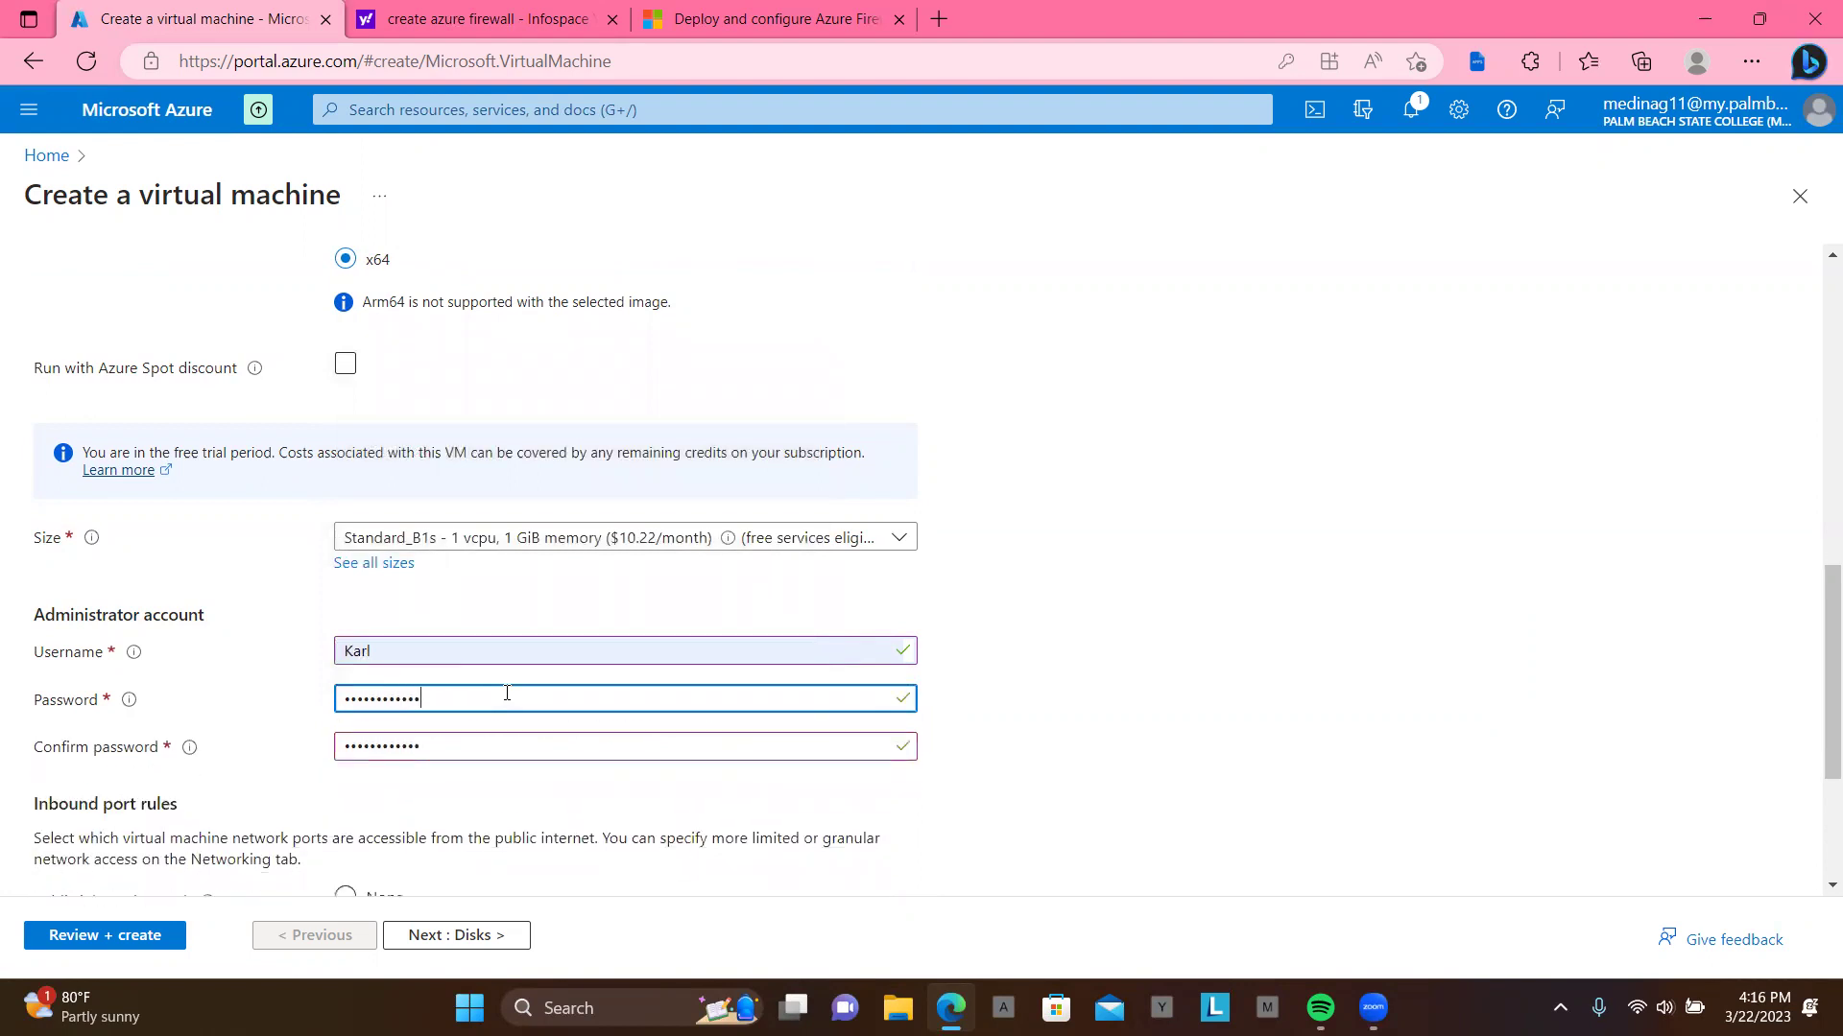
scroll(506, 693, "down", 3)
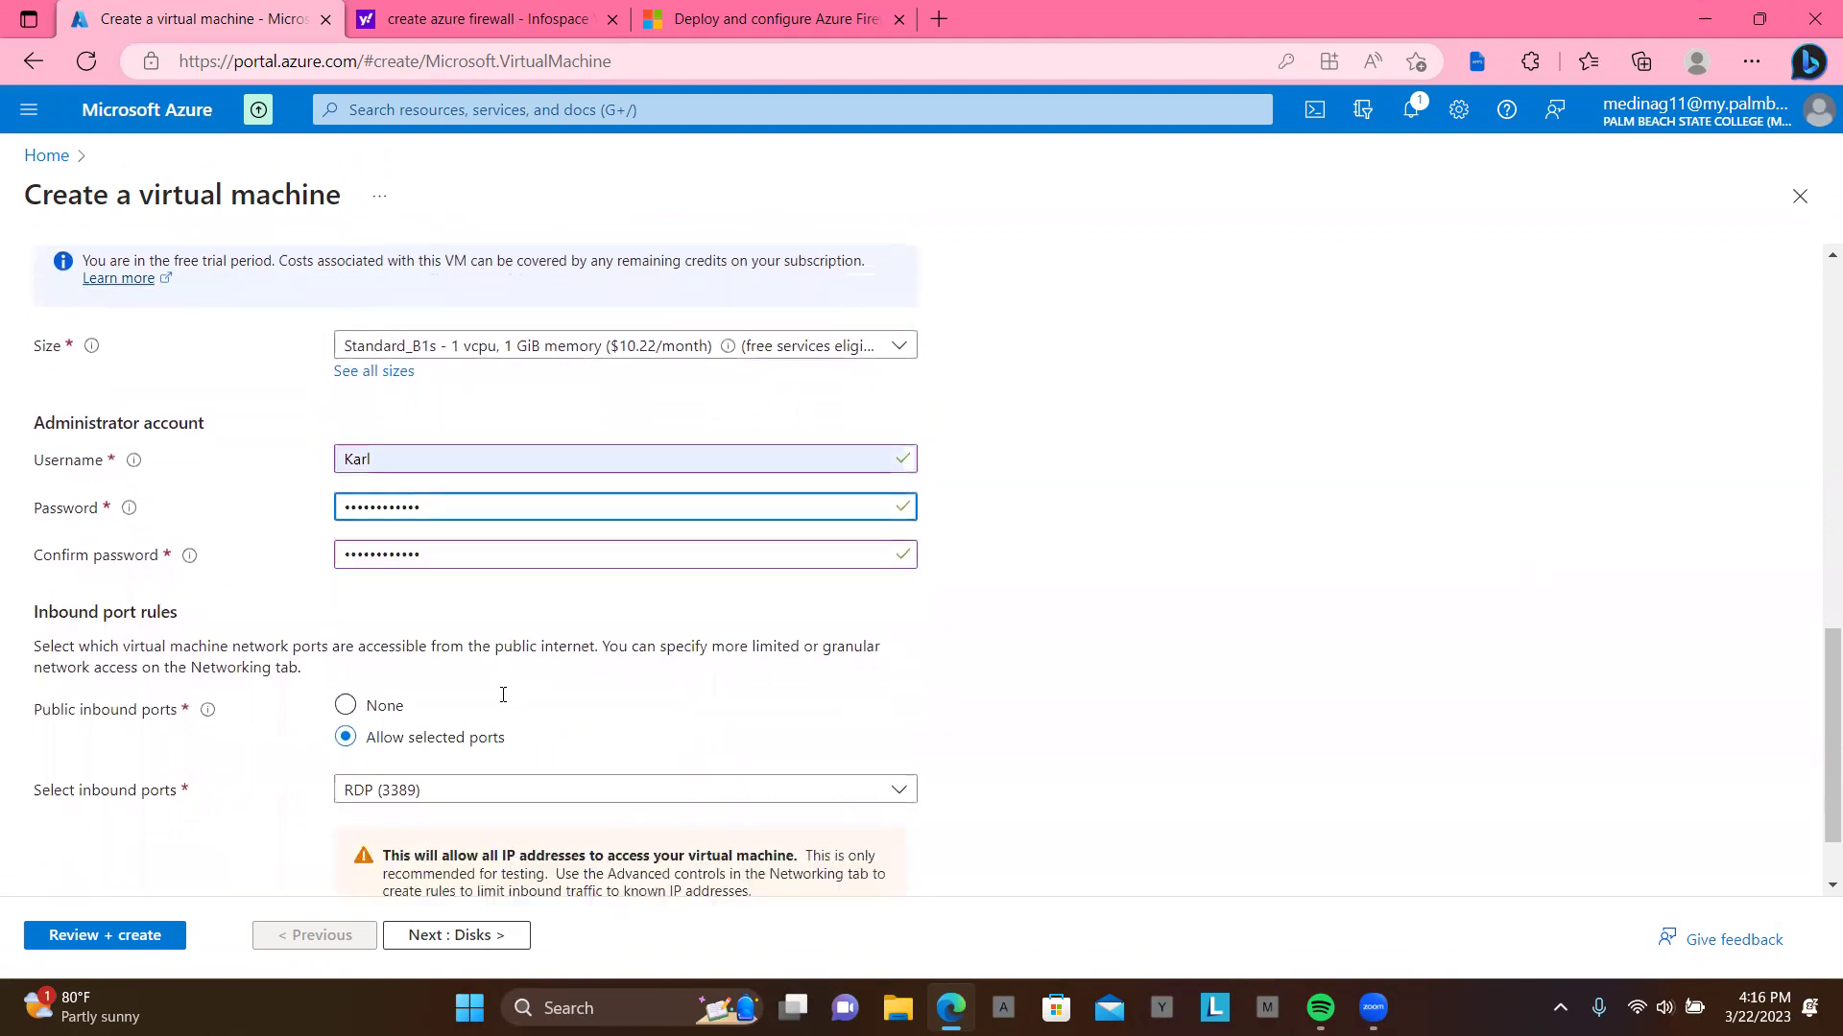
left_click(477, 938)
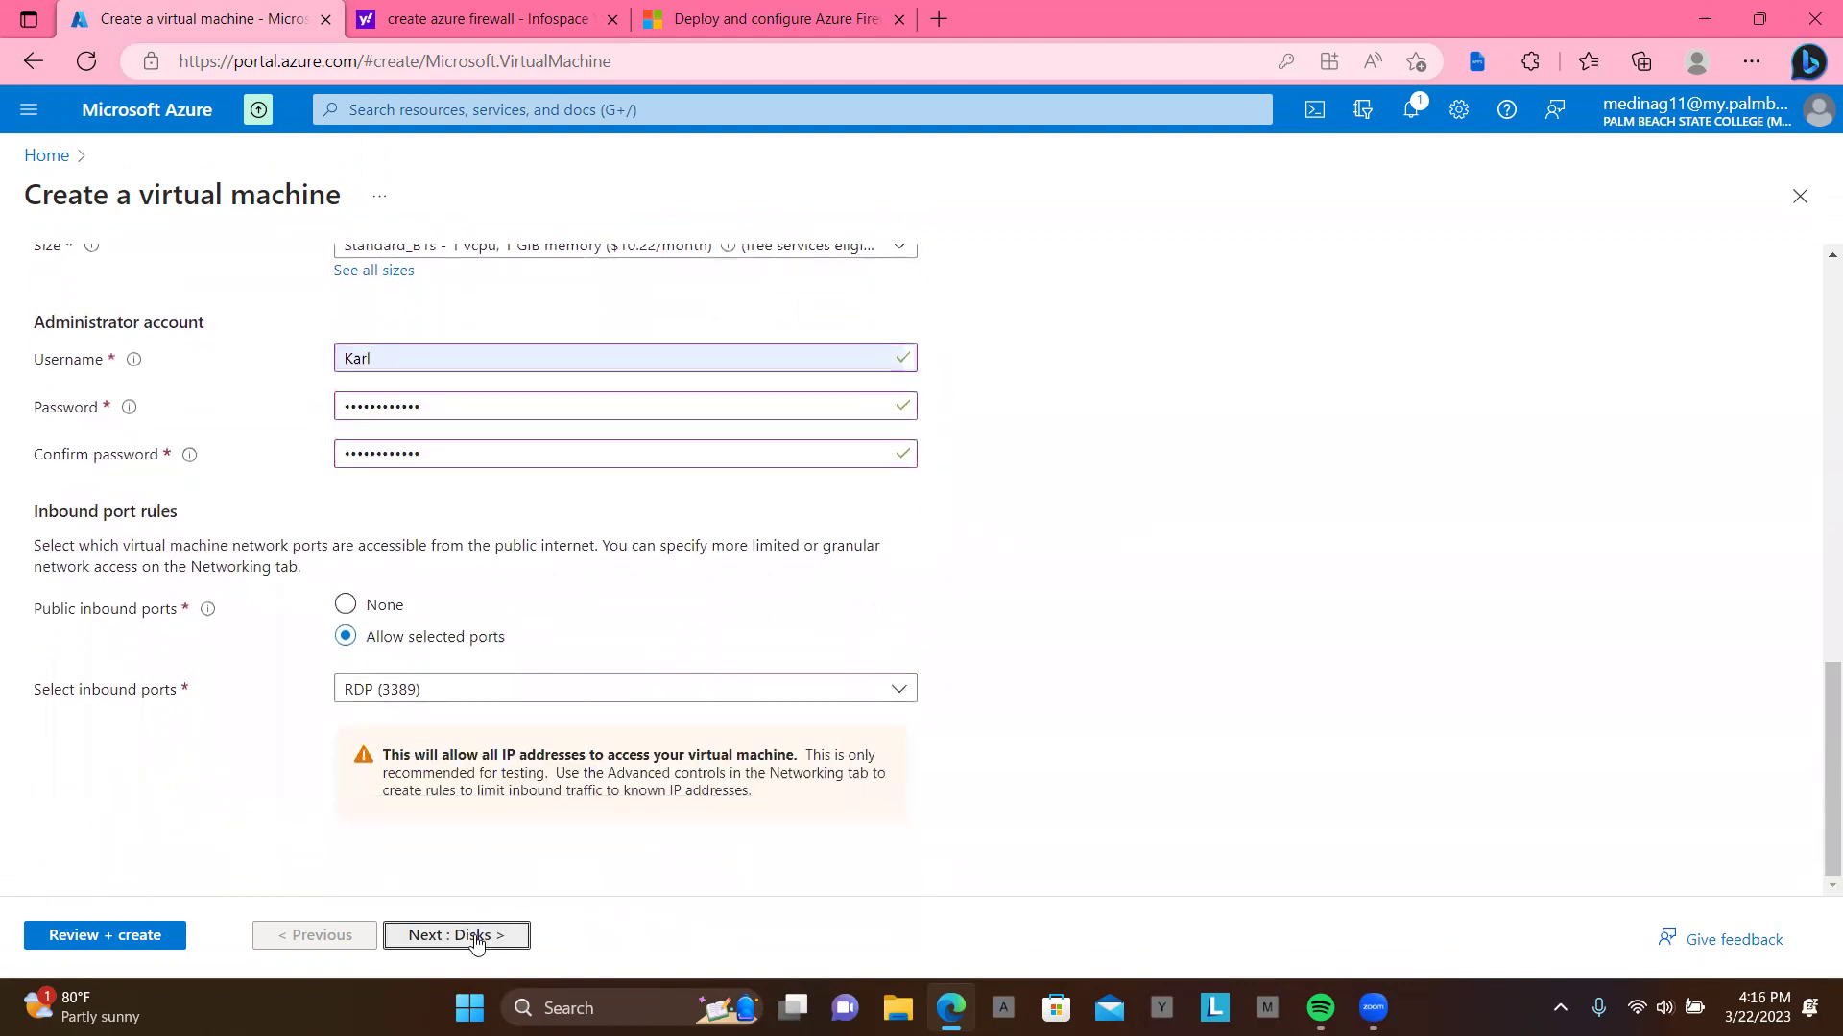
Step: Skip Edge's password prompt, then set subnet Workload-SN (10.0.2.0/24) and Public IP None
left_click(477, 938)
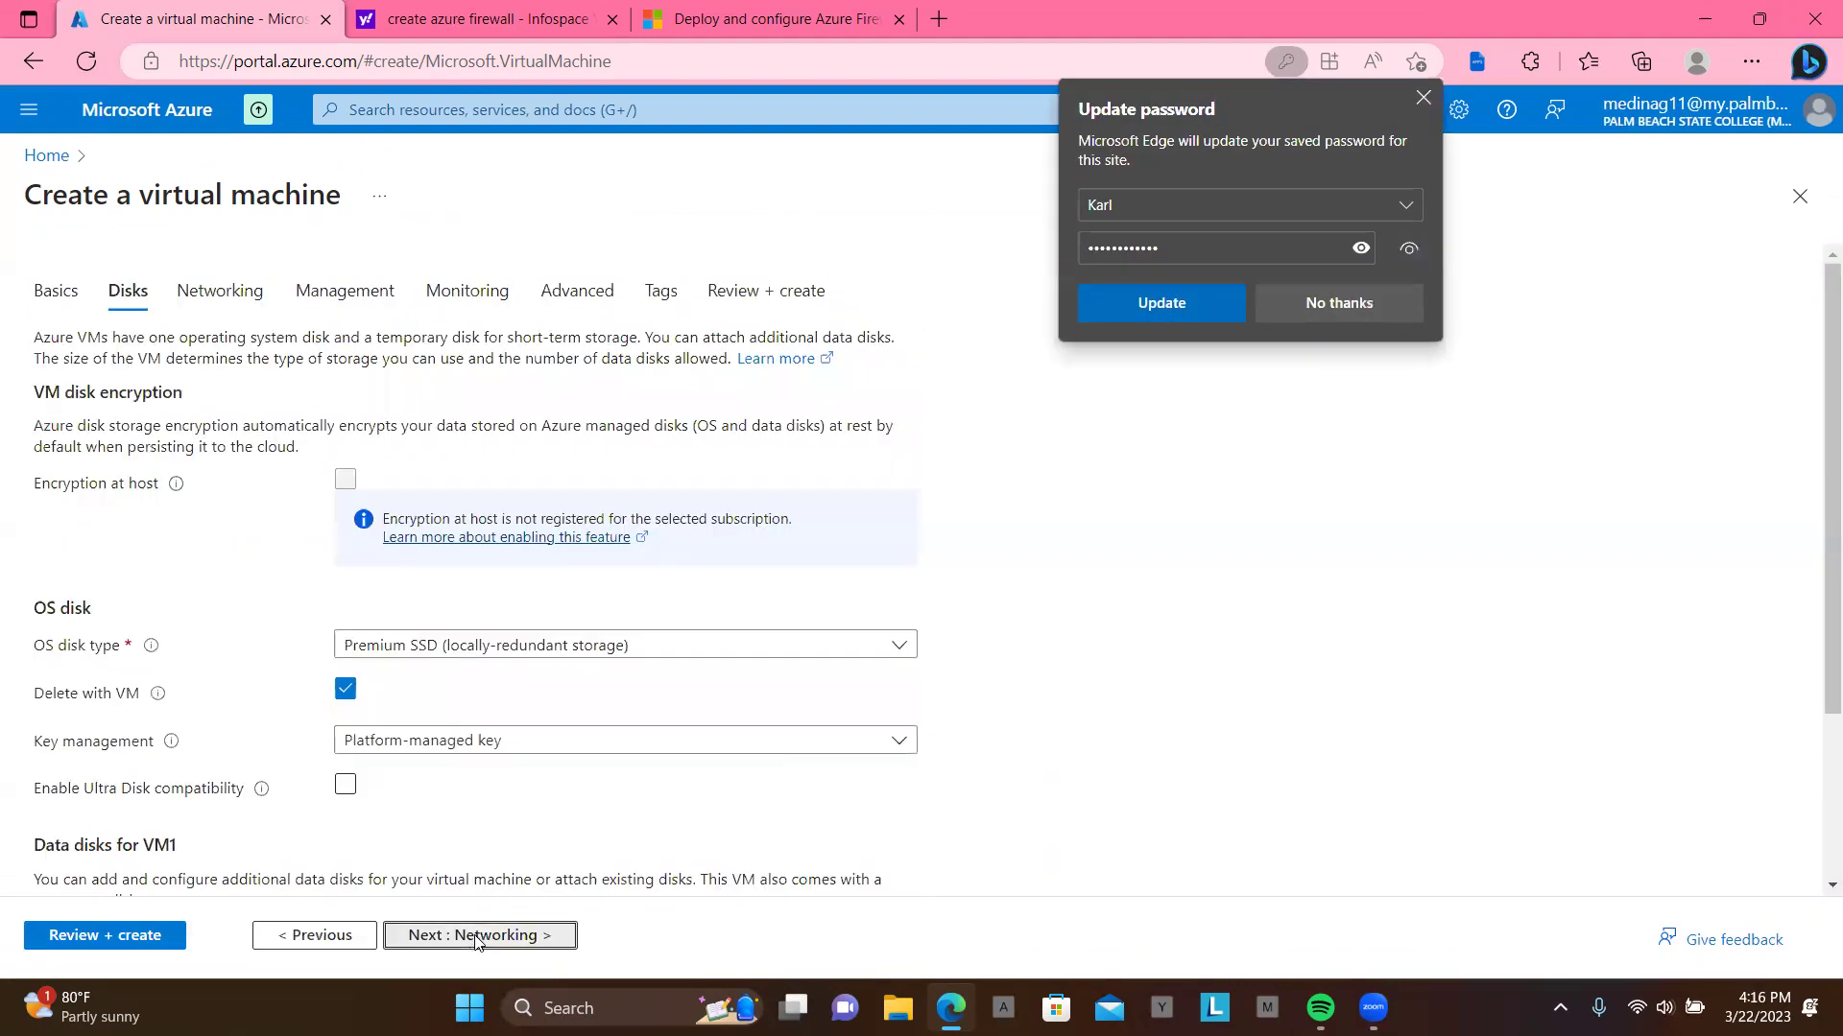
left_click(1347, 302)
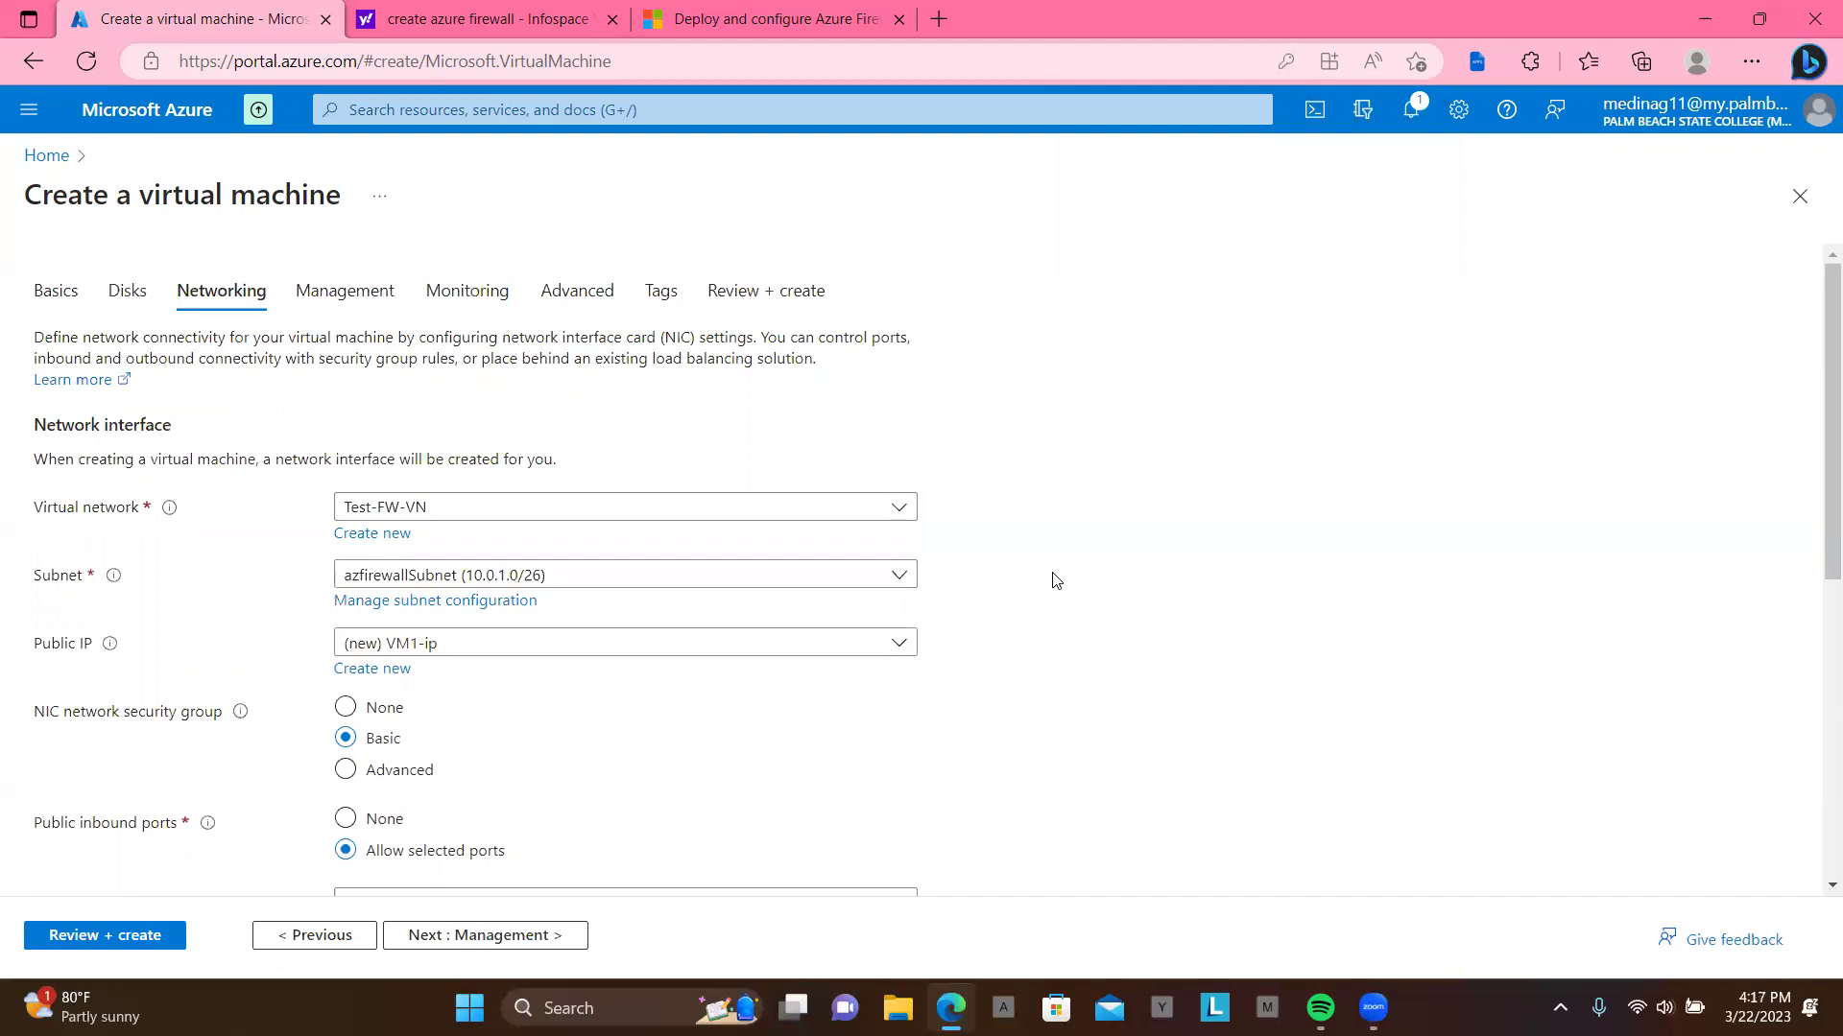
left_click(902, 577)
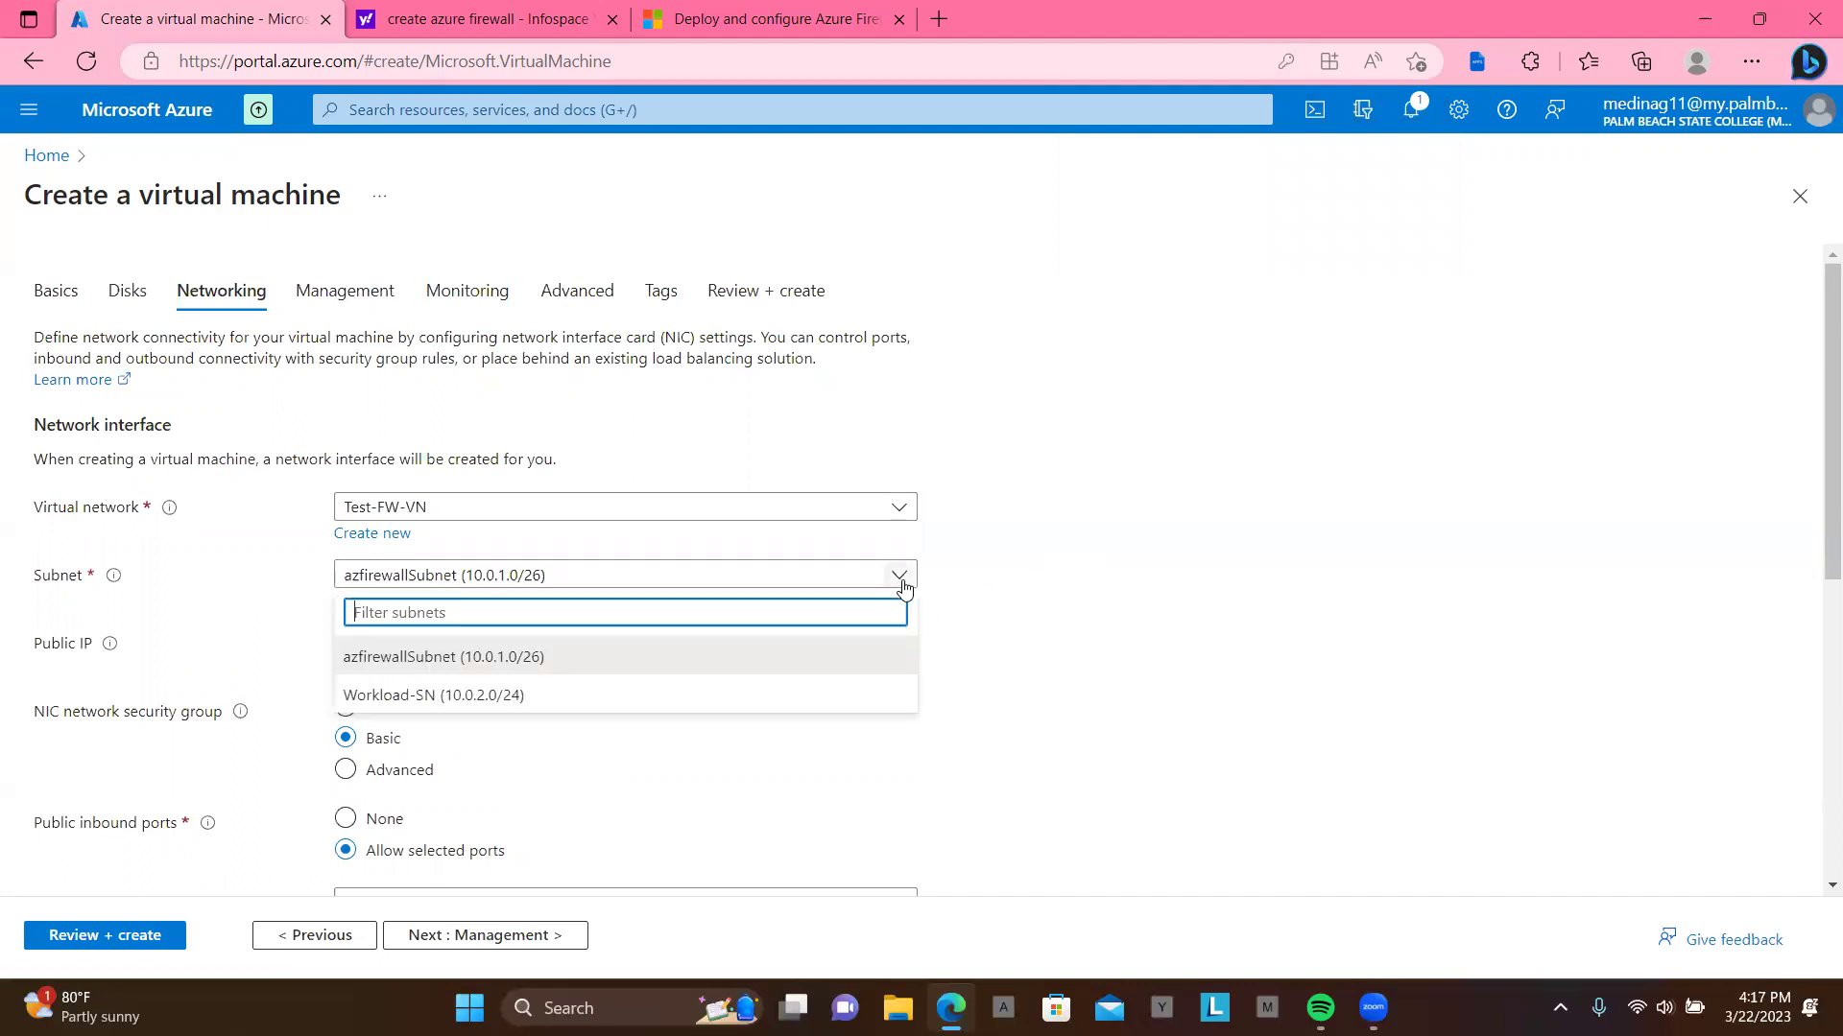
left_click(841, 692)
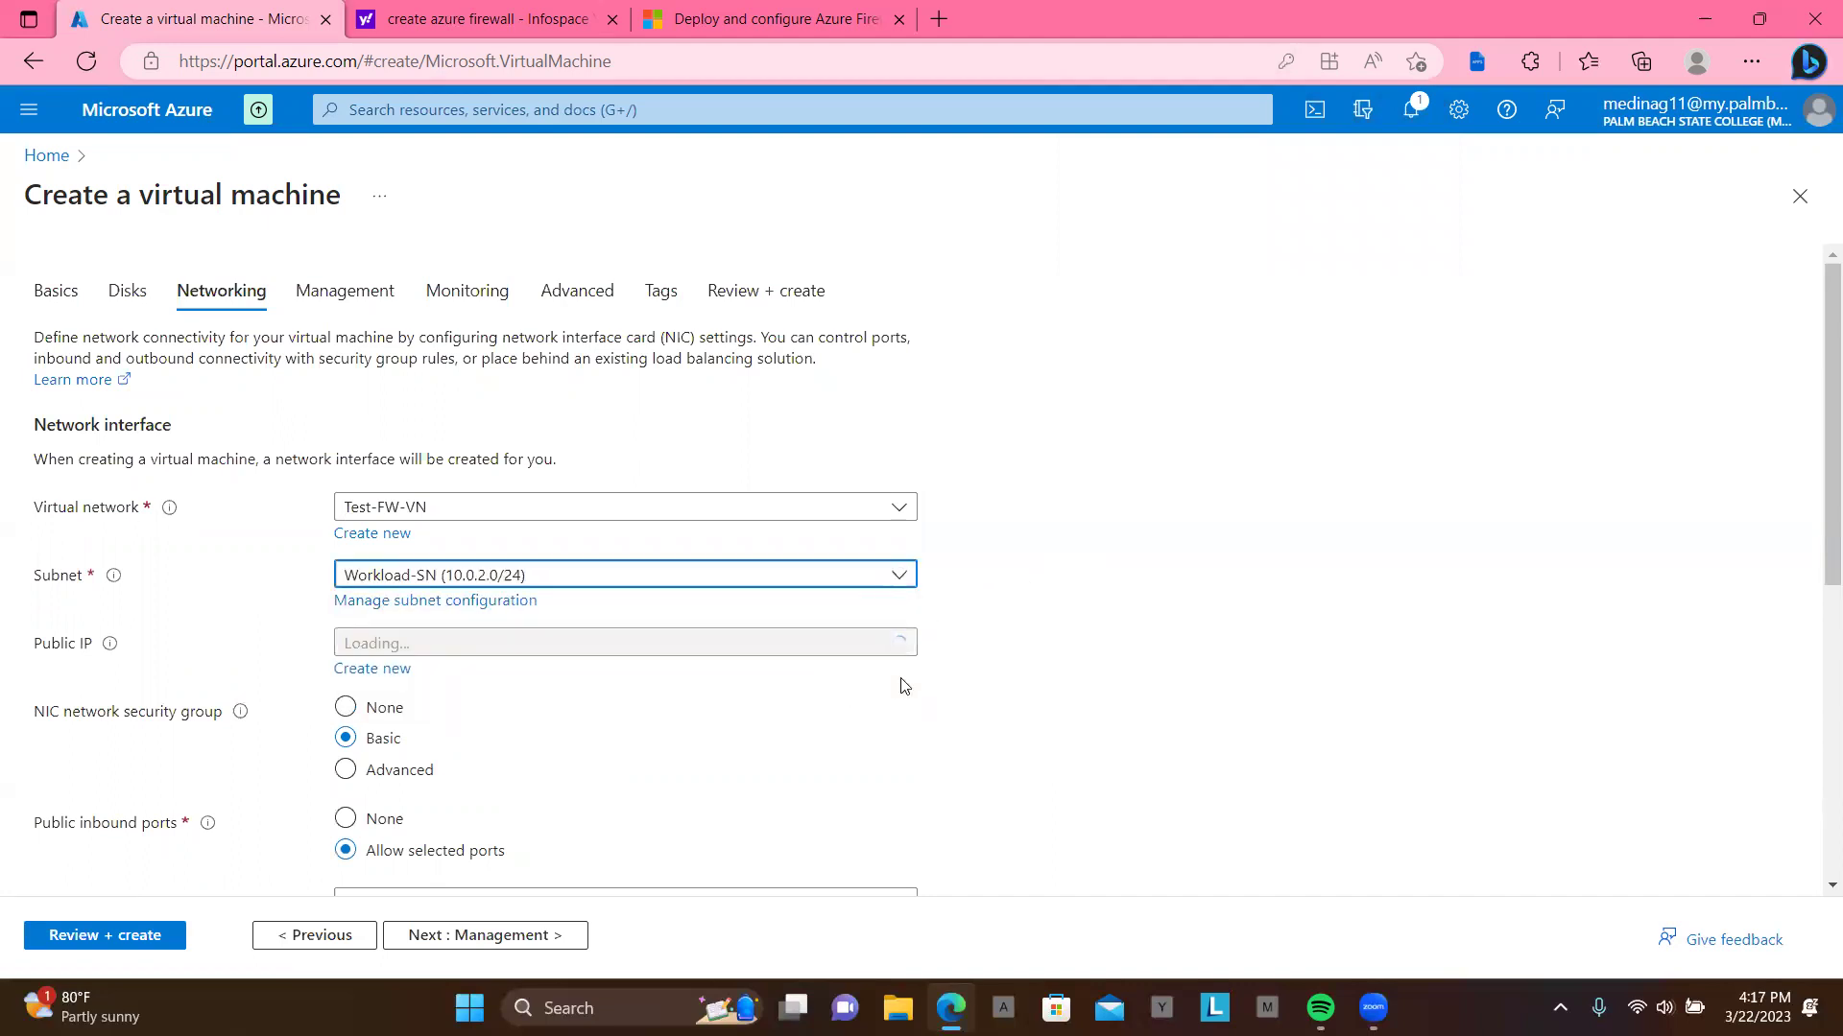
scroll(955, 684, "down", 1)
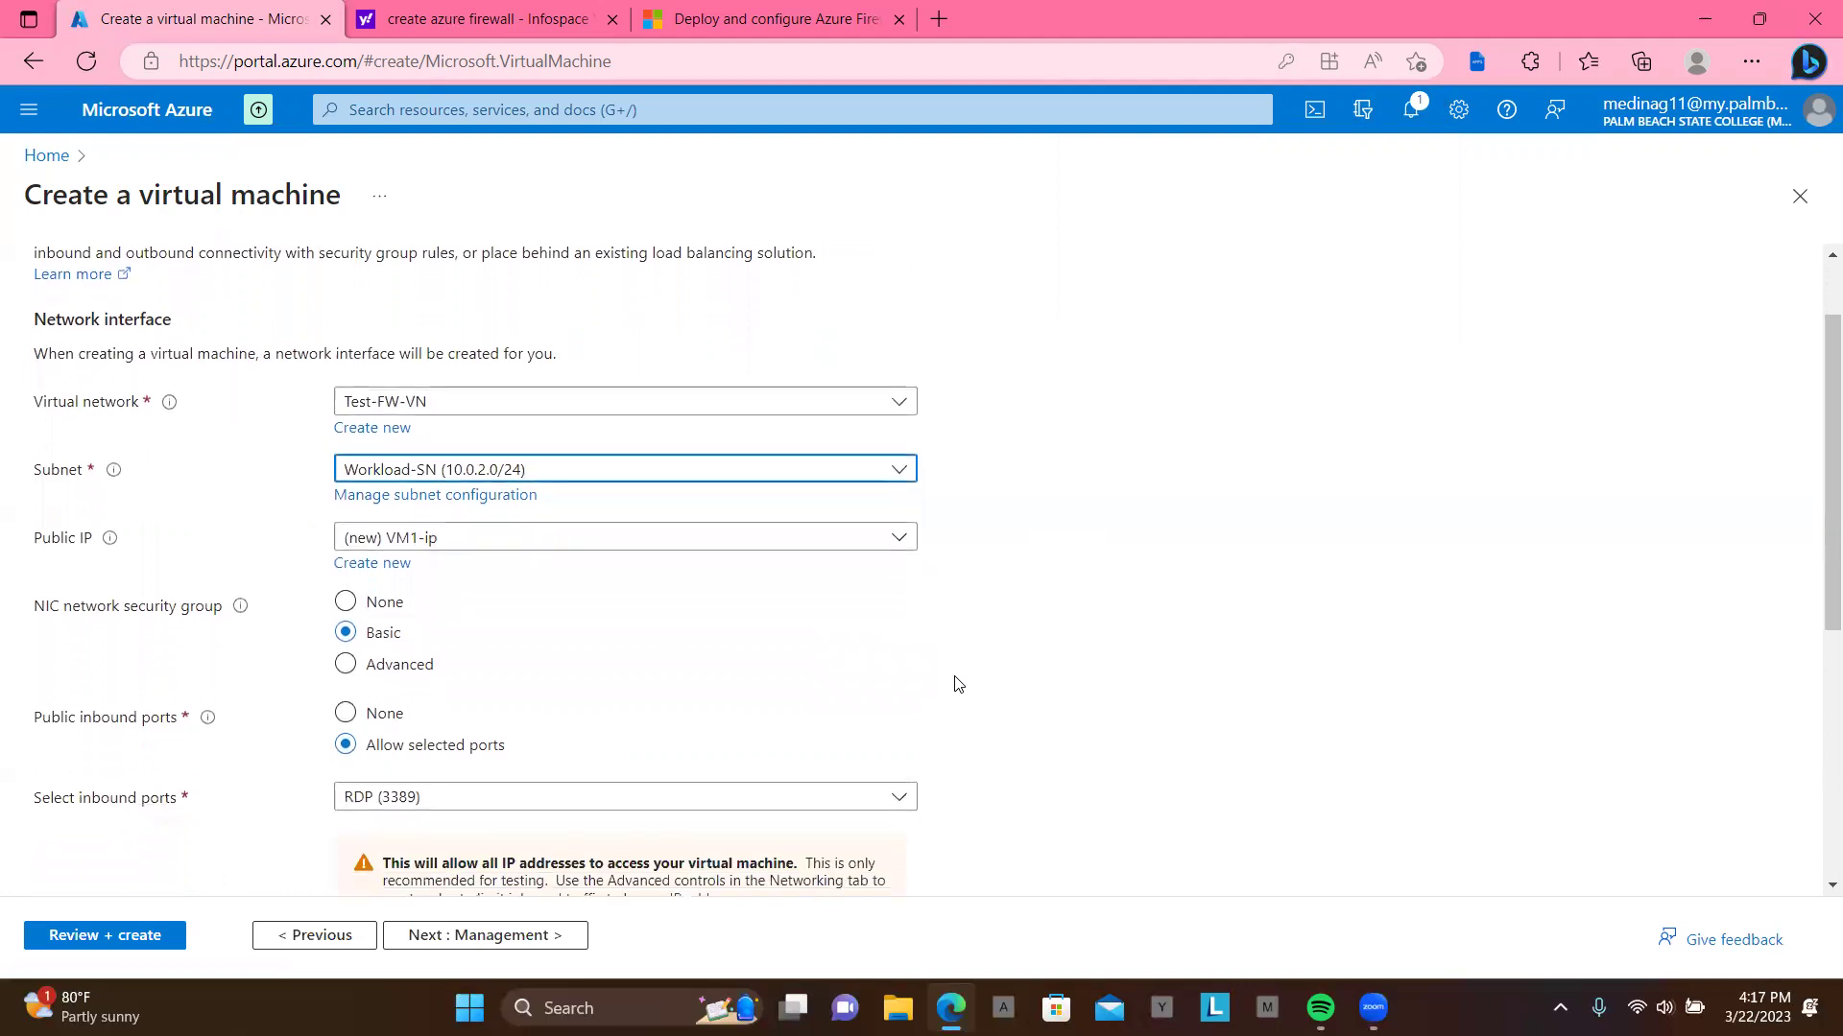
left_click(907, 548)
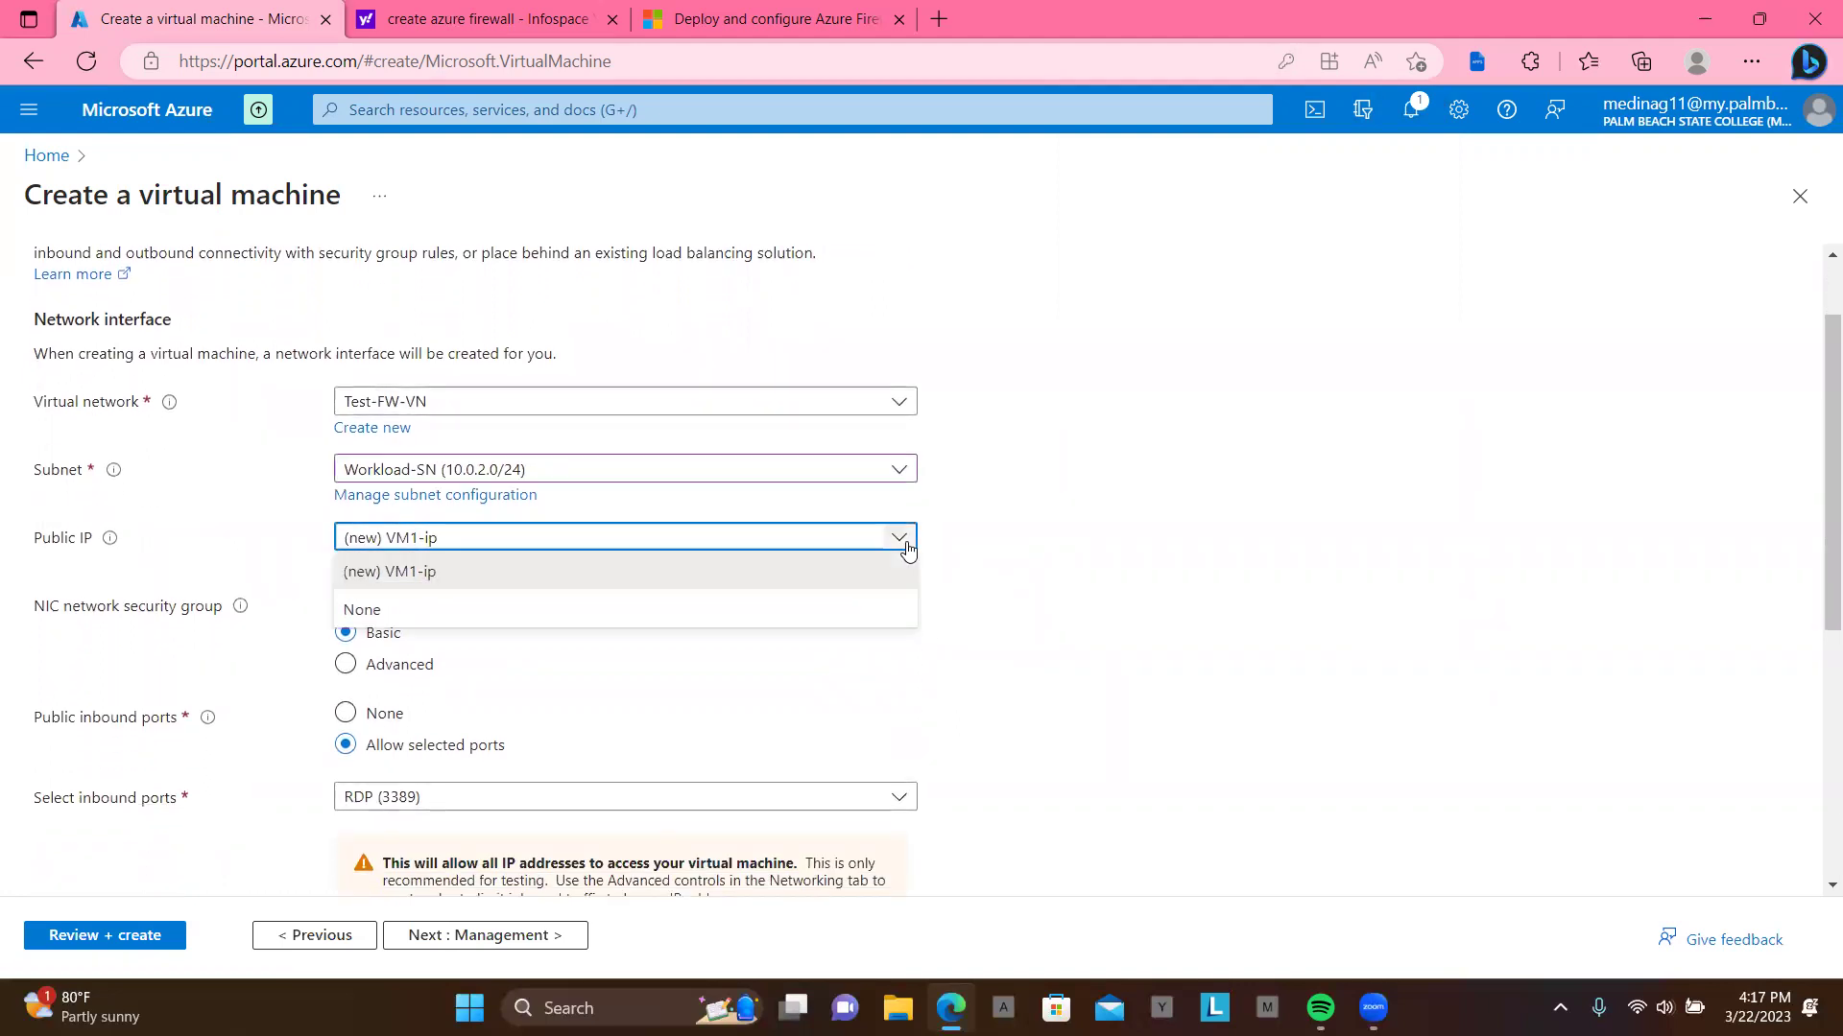
left_click(854, 605)
Step: Enable 'Delete NIC when VM is deleted' and continue to Management
scroll(918, 612, "down", 1)
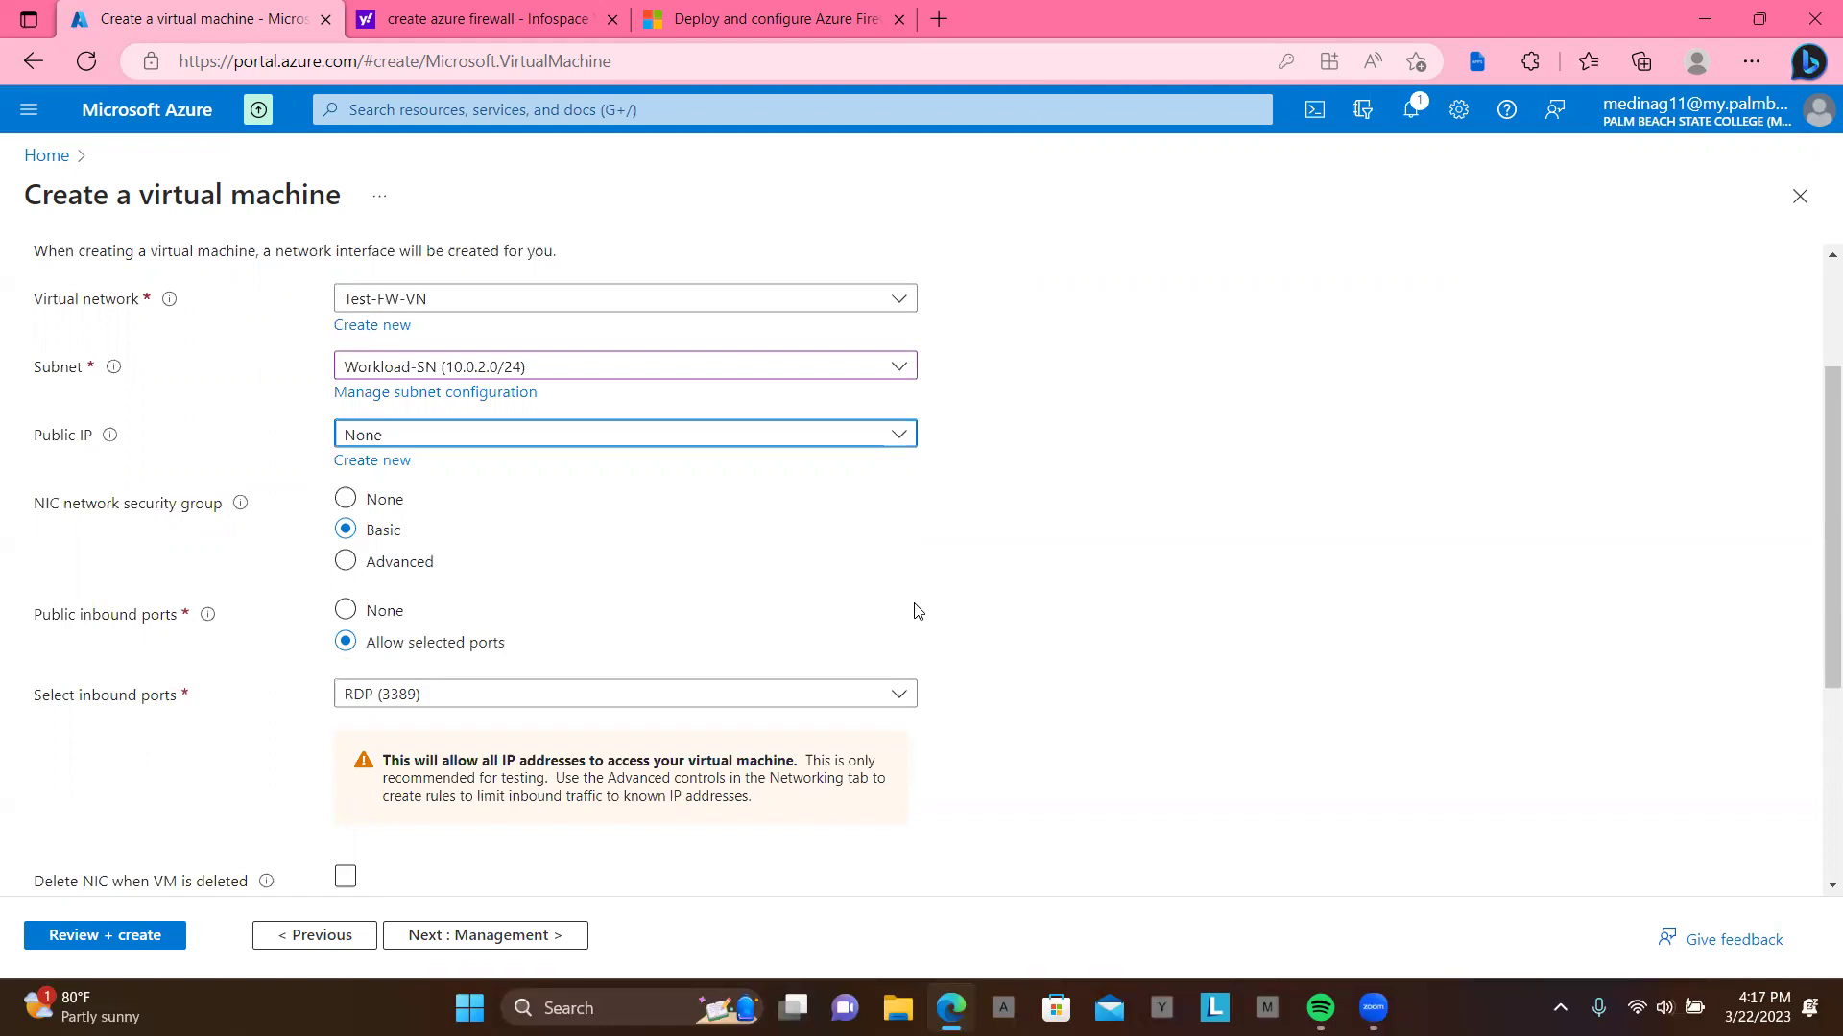
scroll(918, 612, "down", 2)
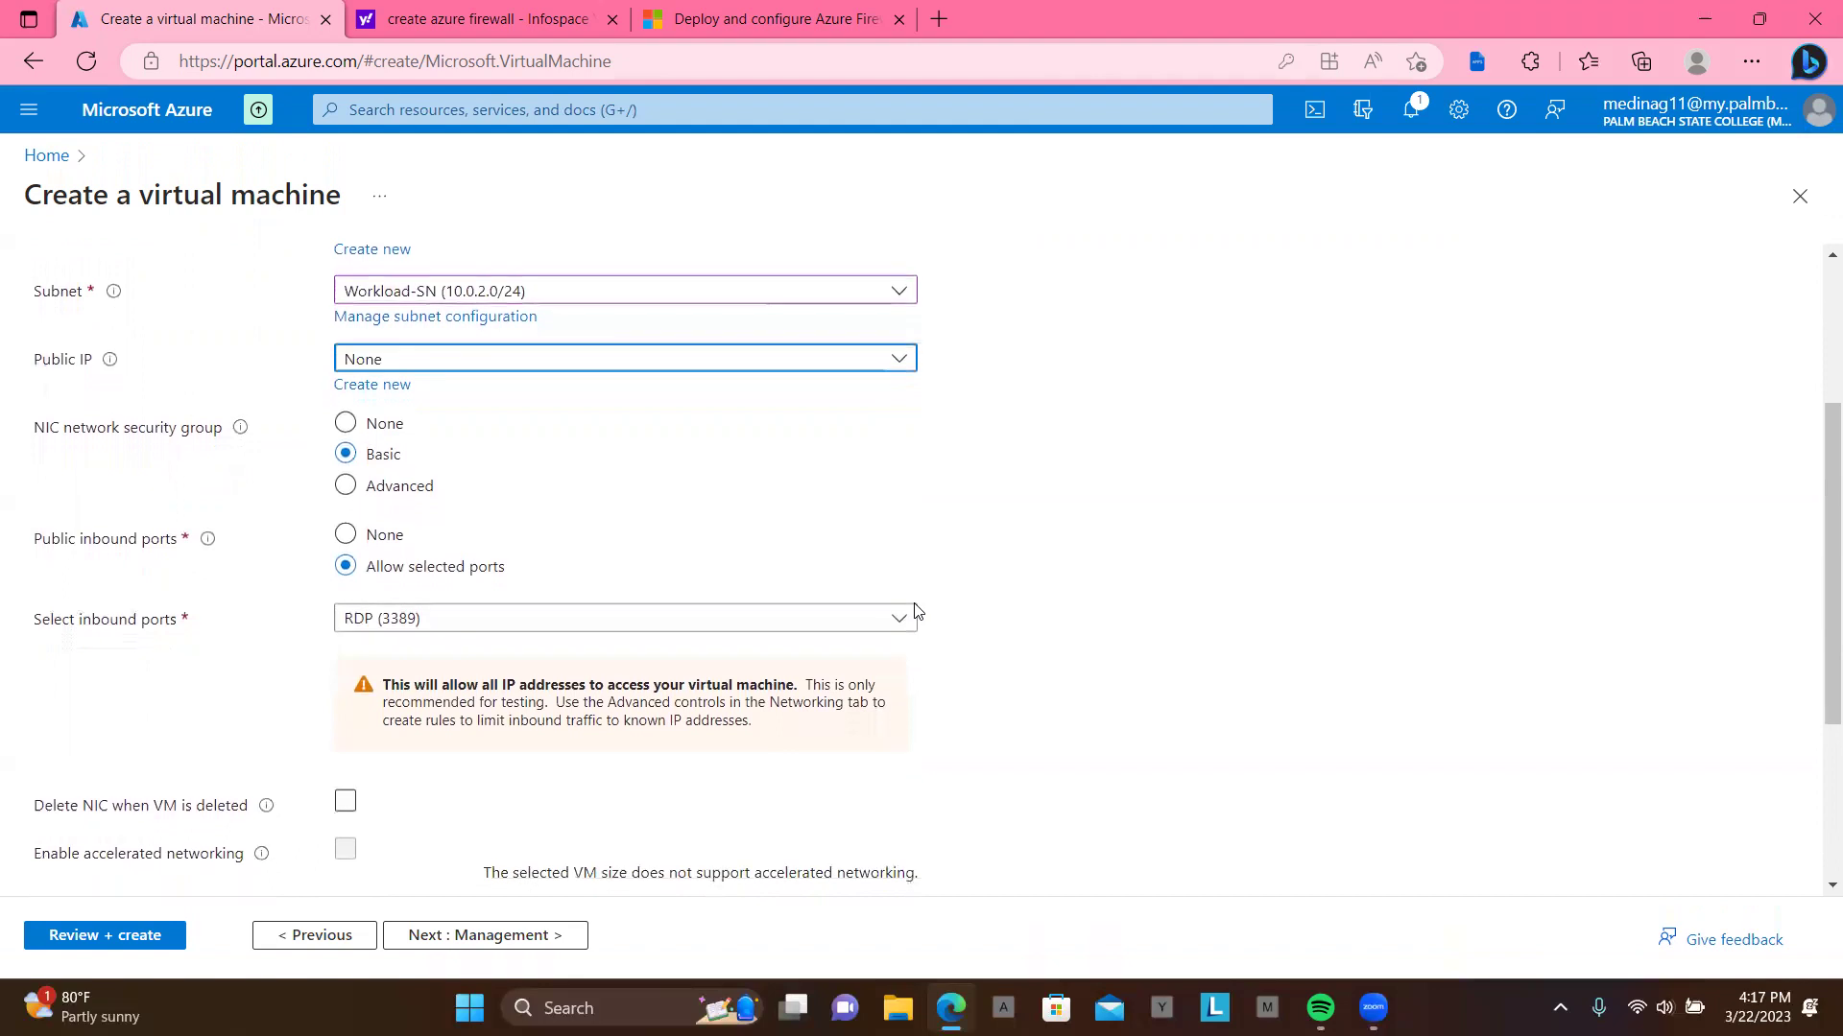
scroll(919, 612, "down", 2)
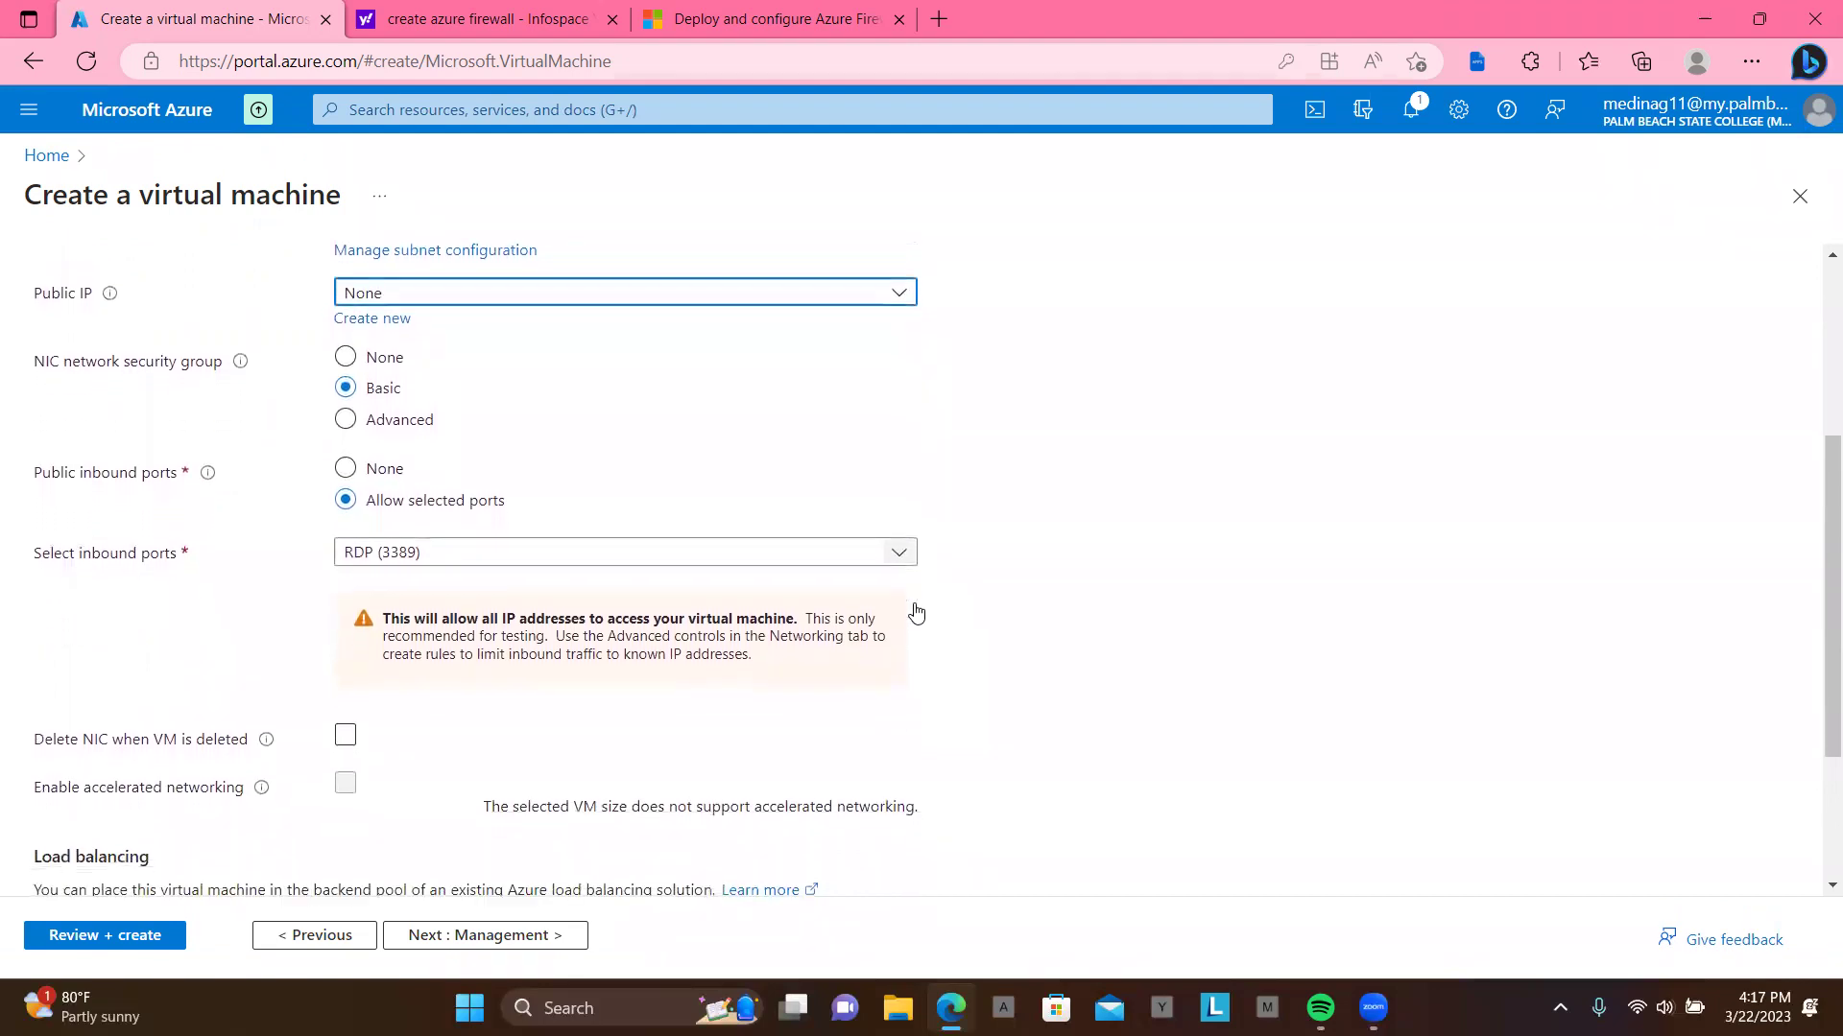
scroll(918, 611, "down", 1)
left_click(347, 676)
scroll(525, 707, "down", 4)
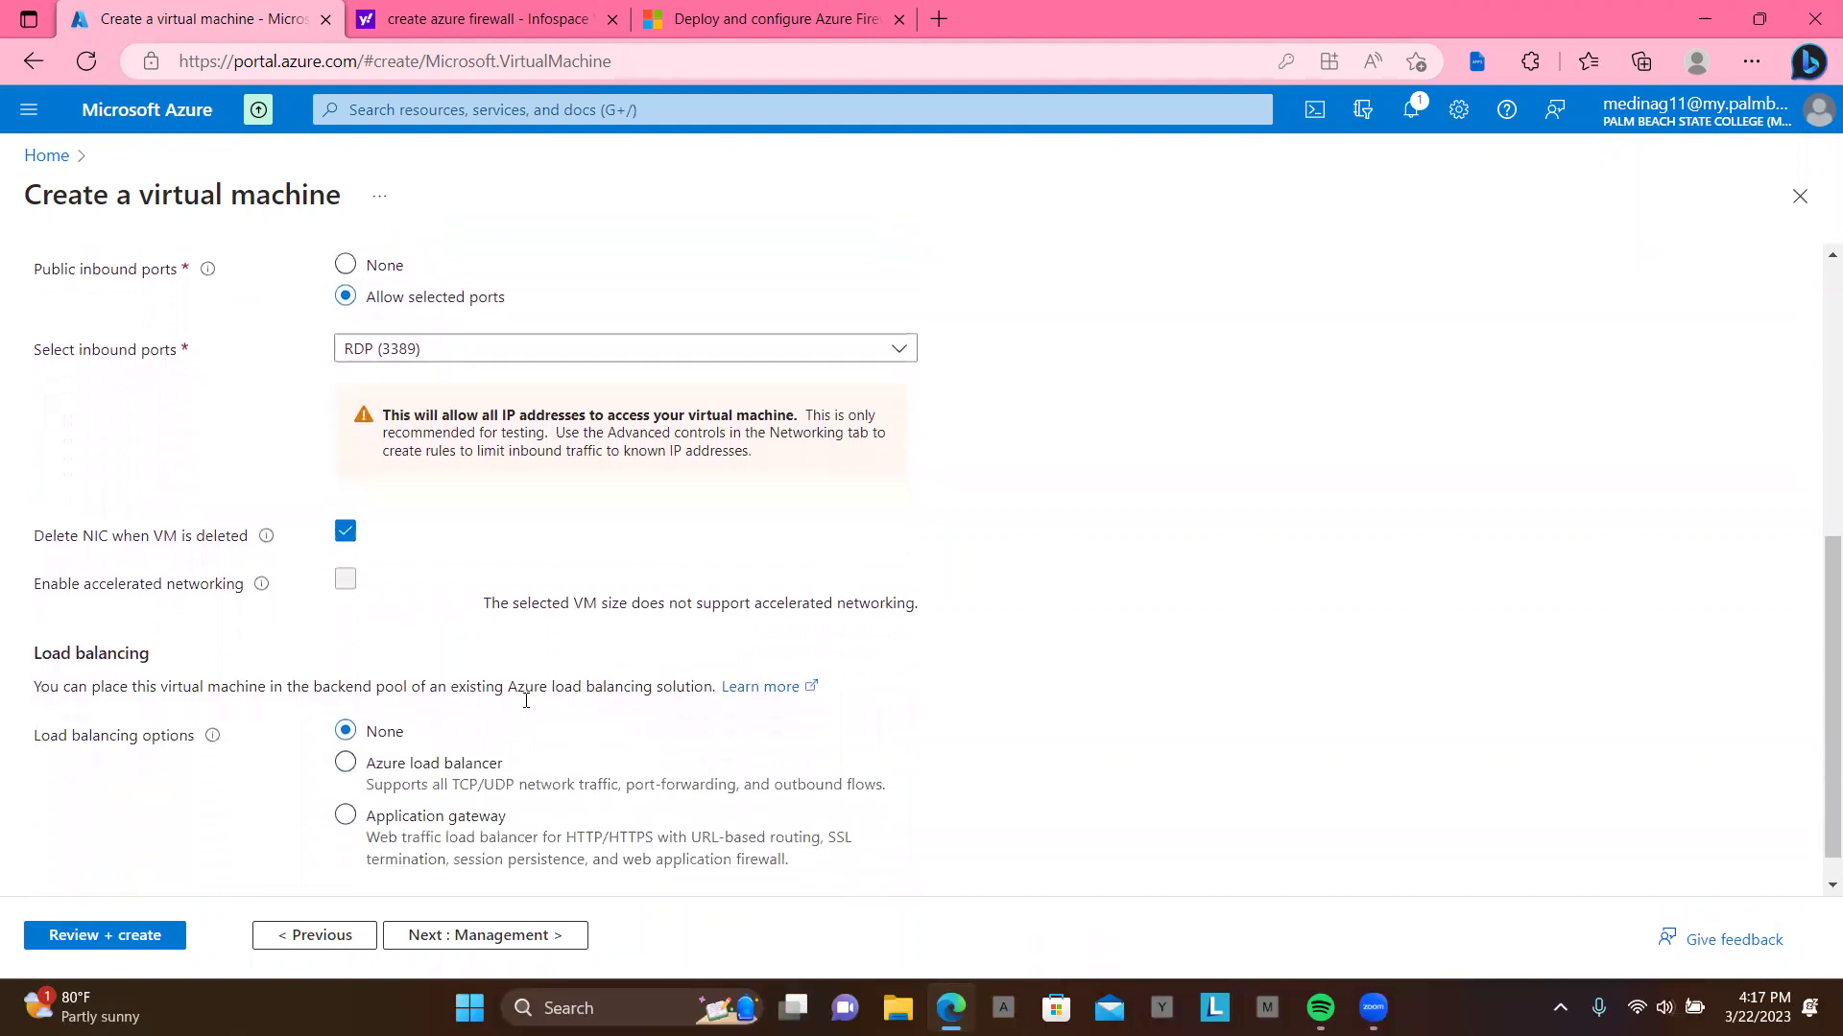
left_click(520, 939)
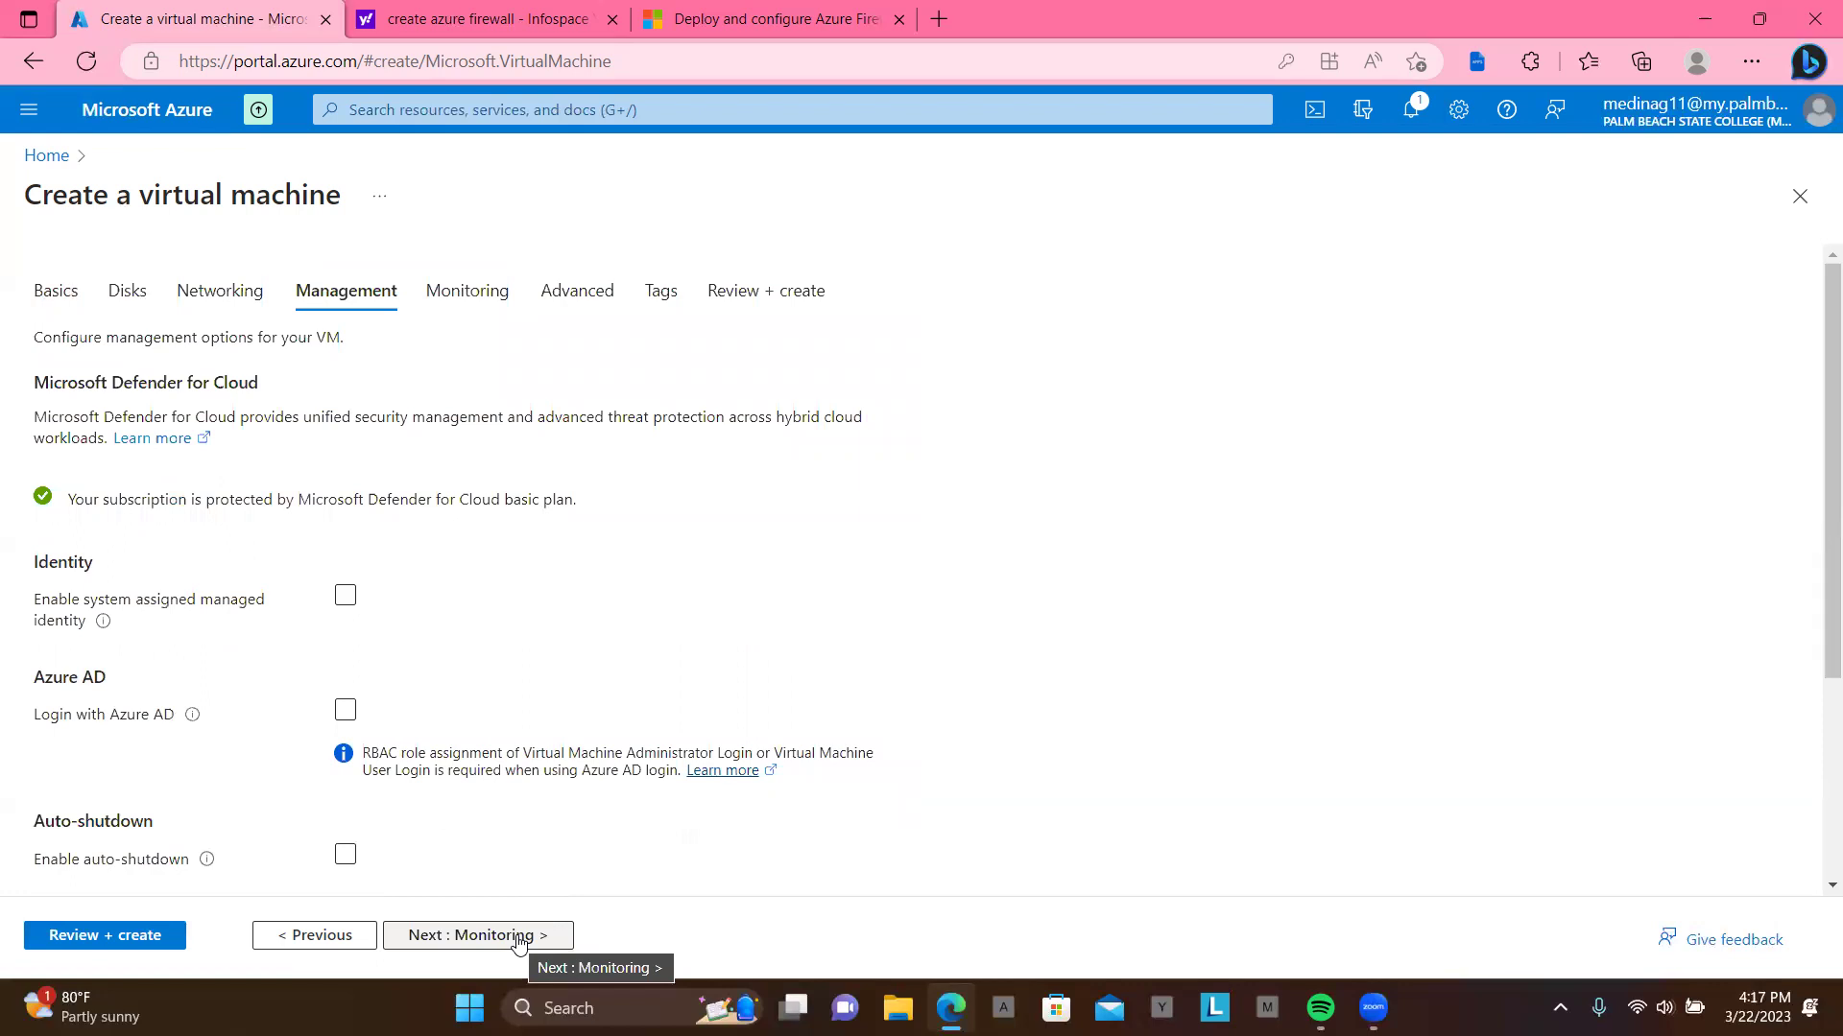
Step: Turn off boot diagnostics, skip Advanced and Tags, and create VM1 after validation
left_click(520, 940)
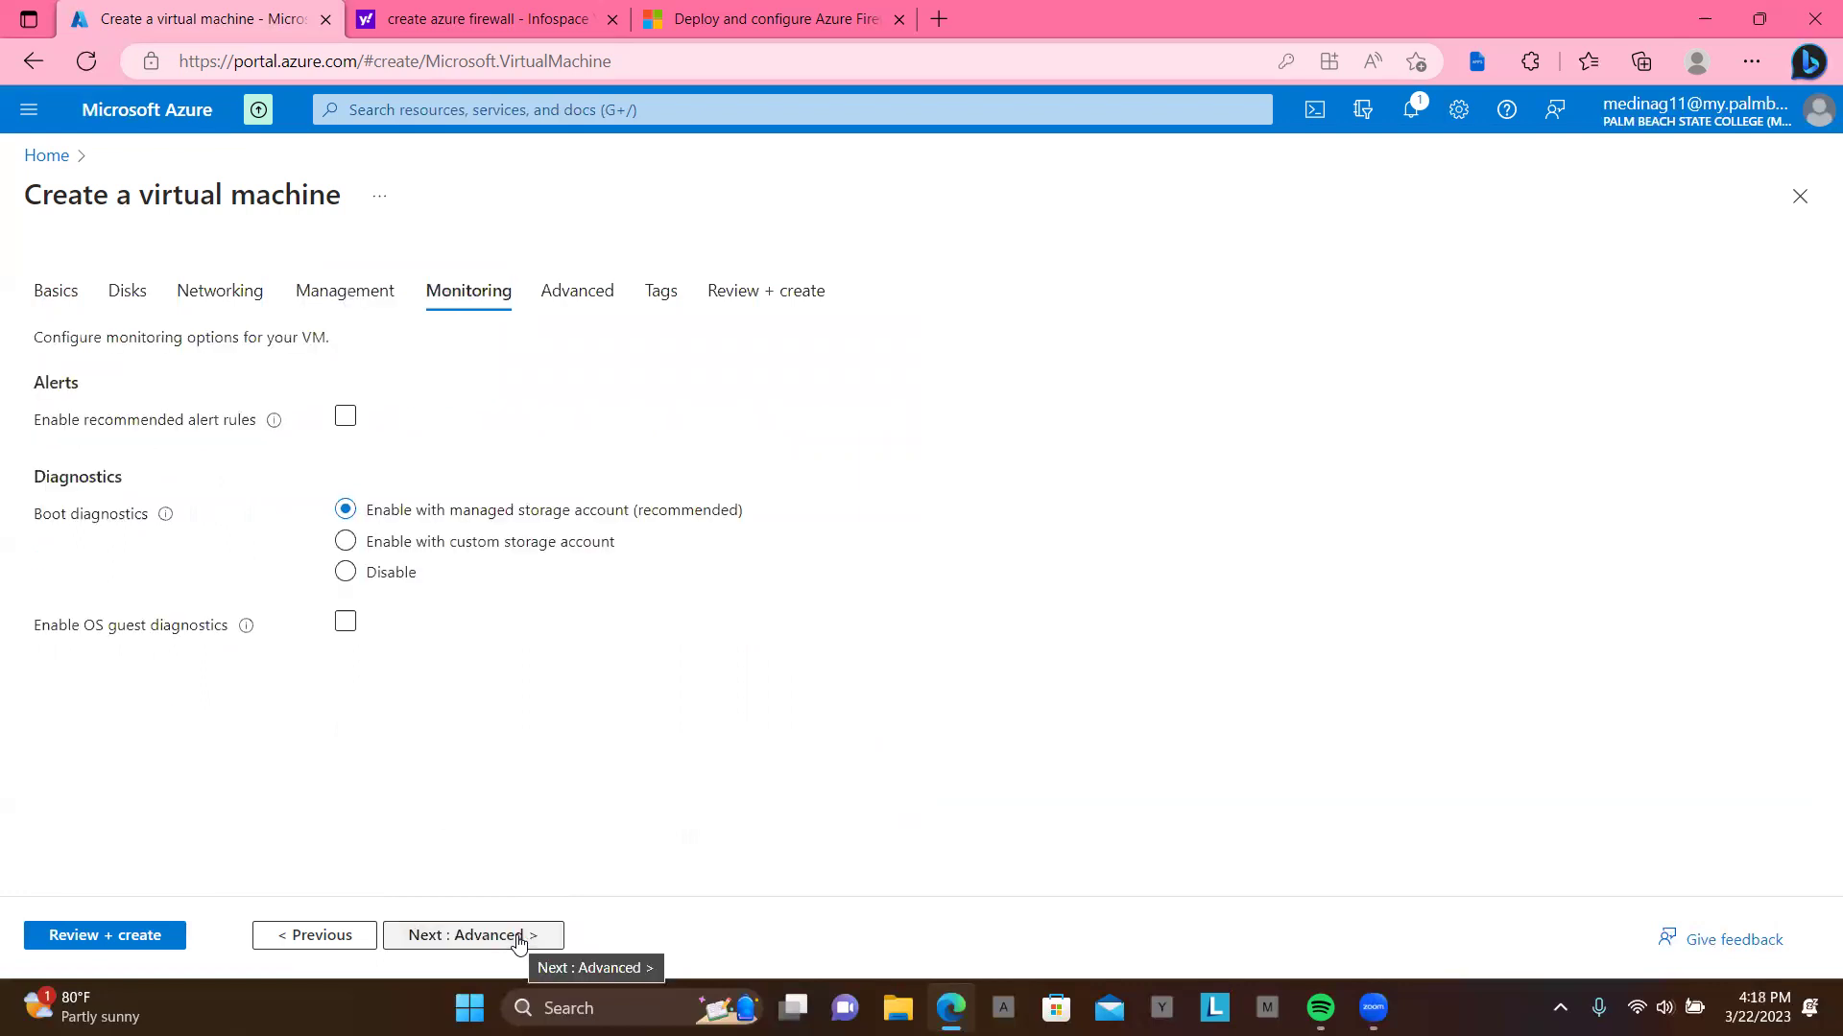
left_click(346, 575)
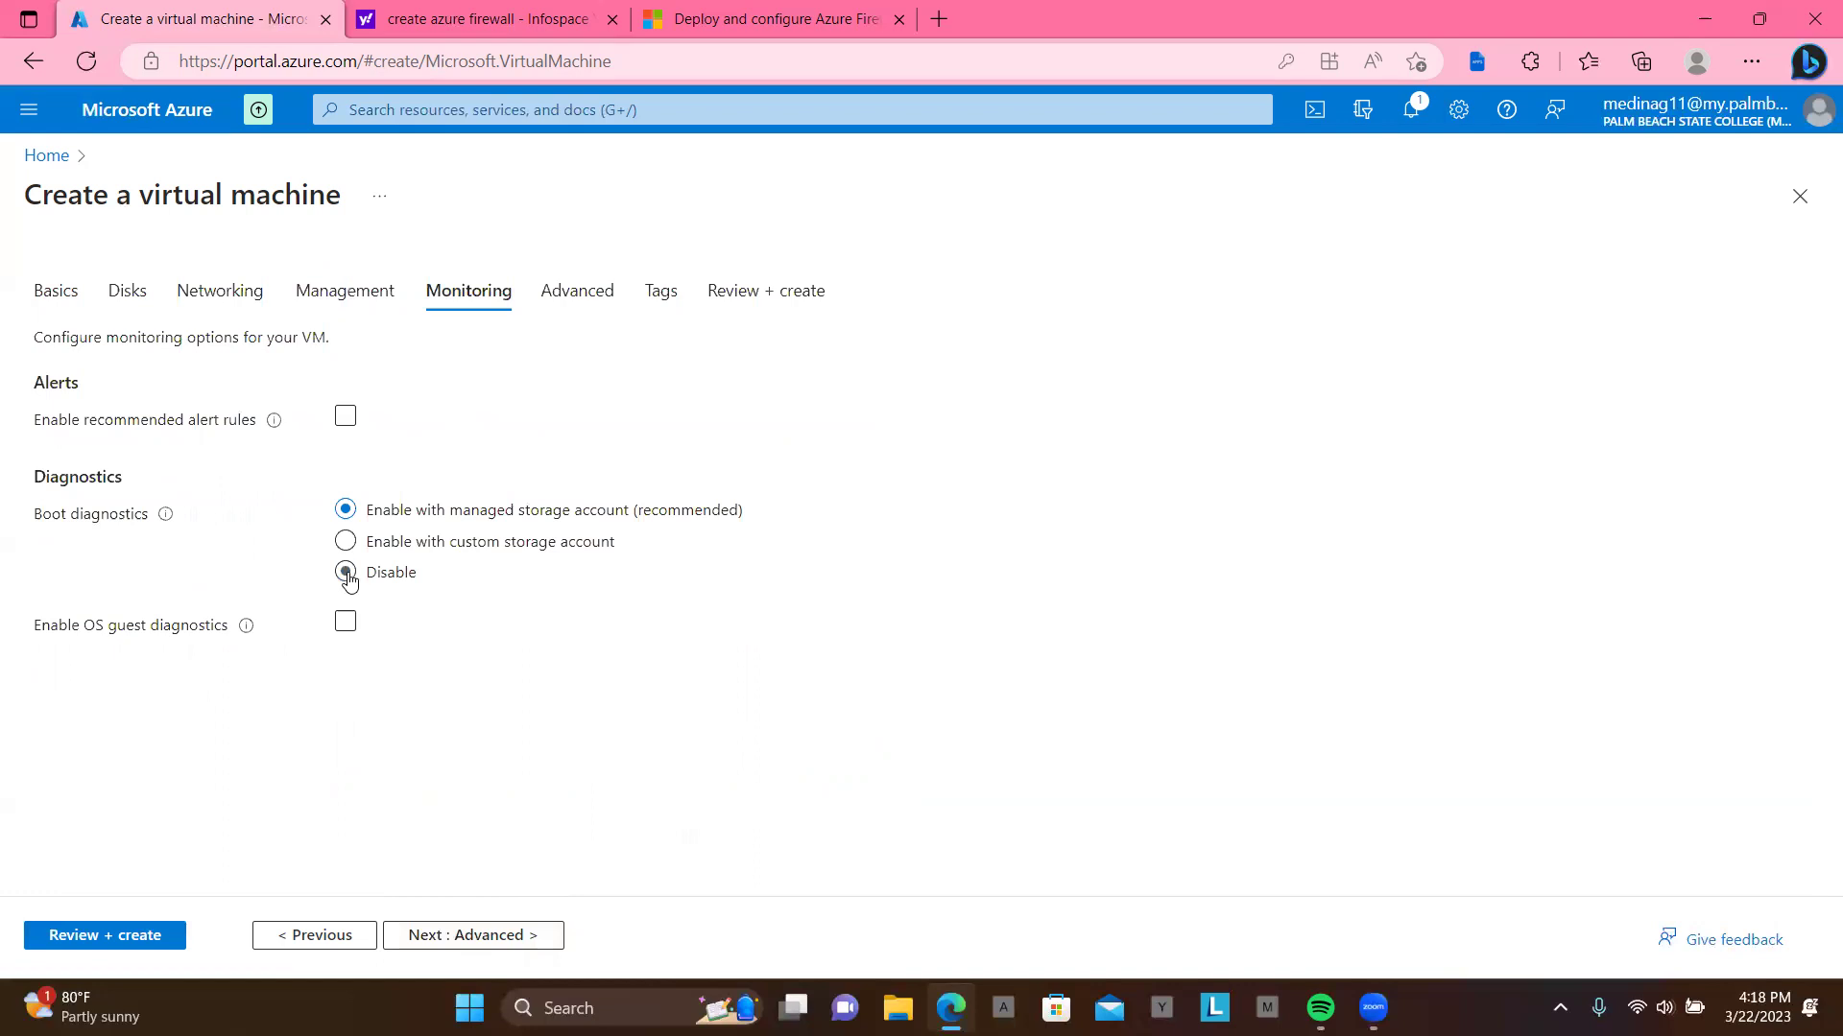
left_click(483, 935)
left_click(483, 935)
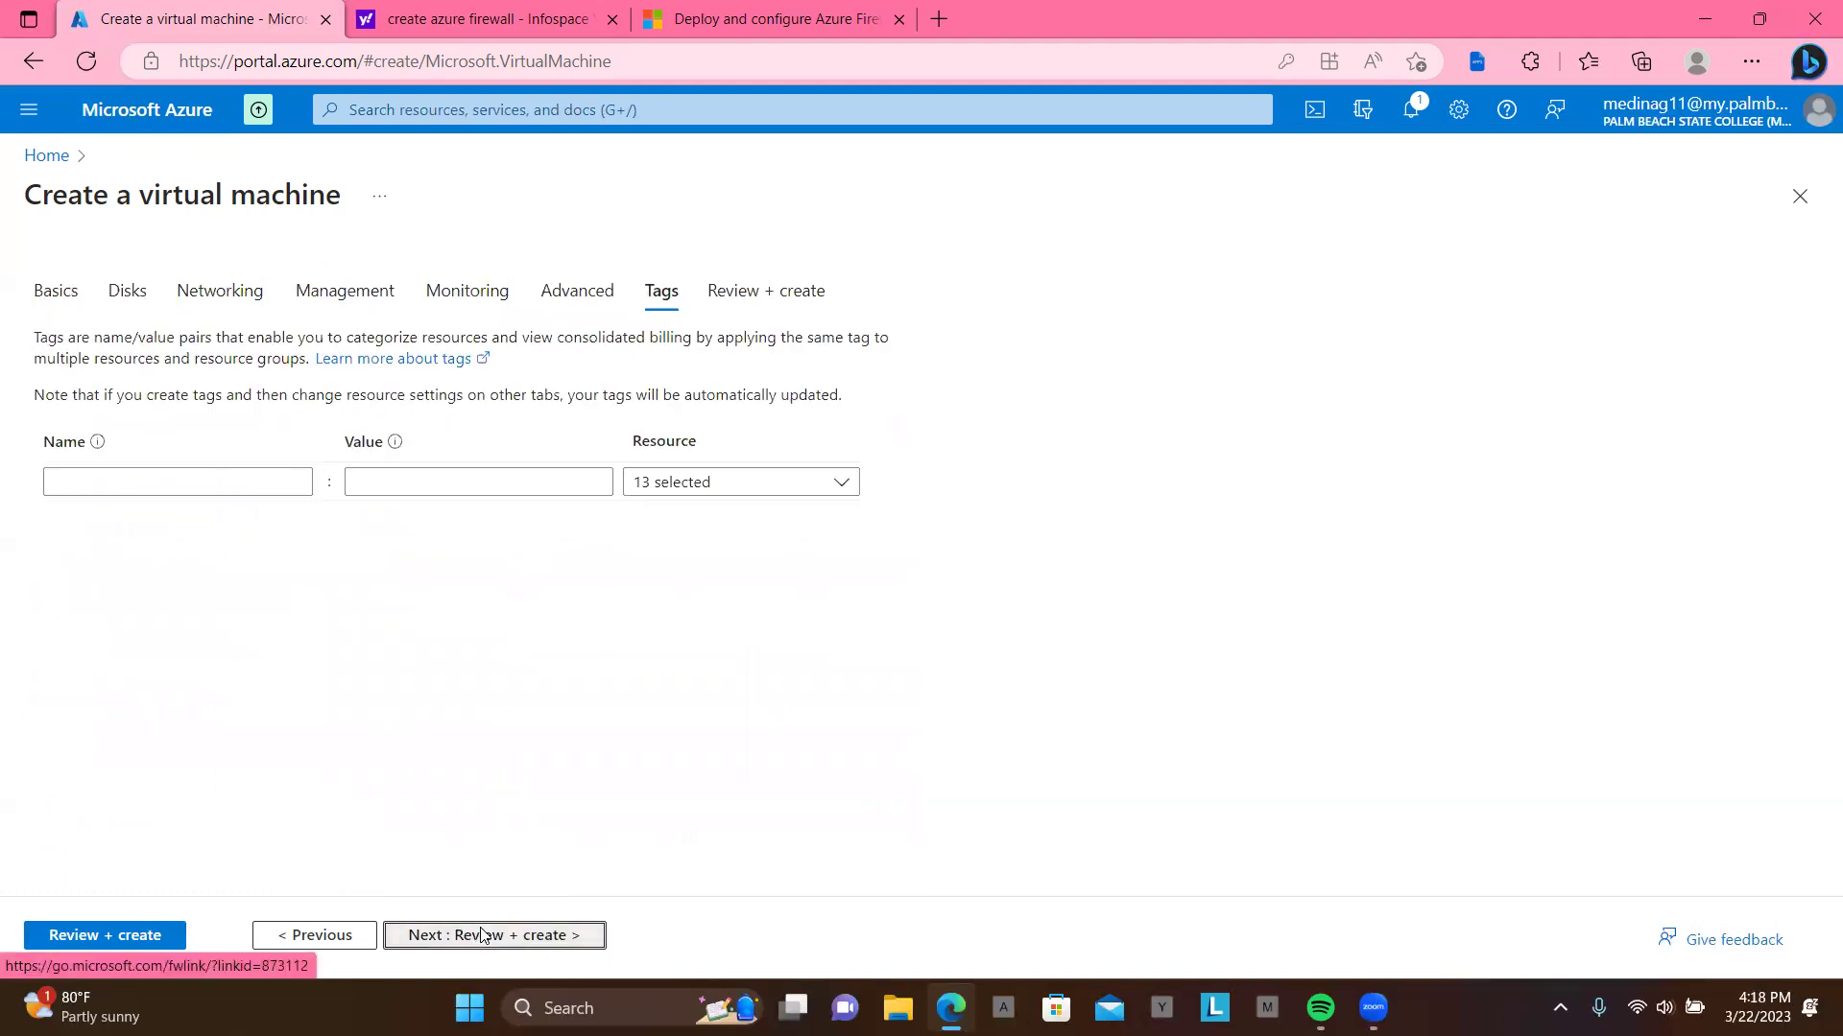
left_click(482, 935)
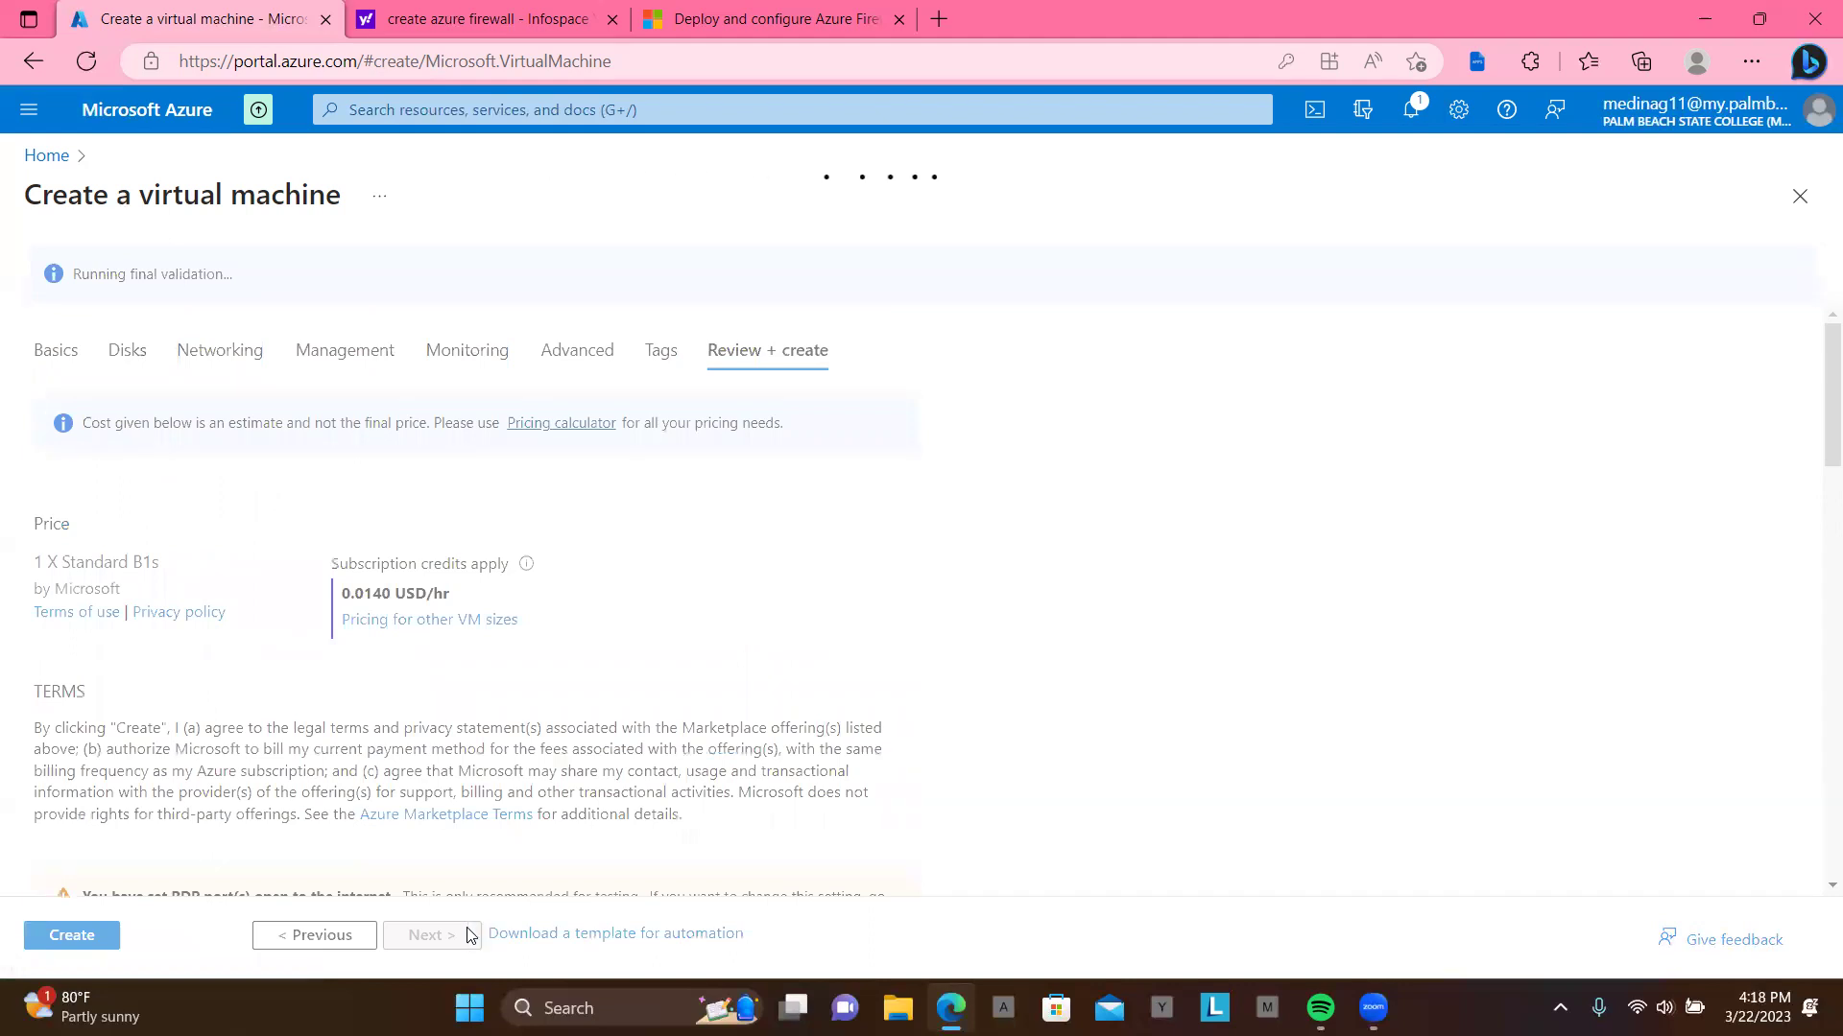
left_click(99, 938)
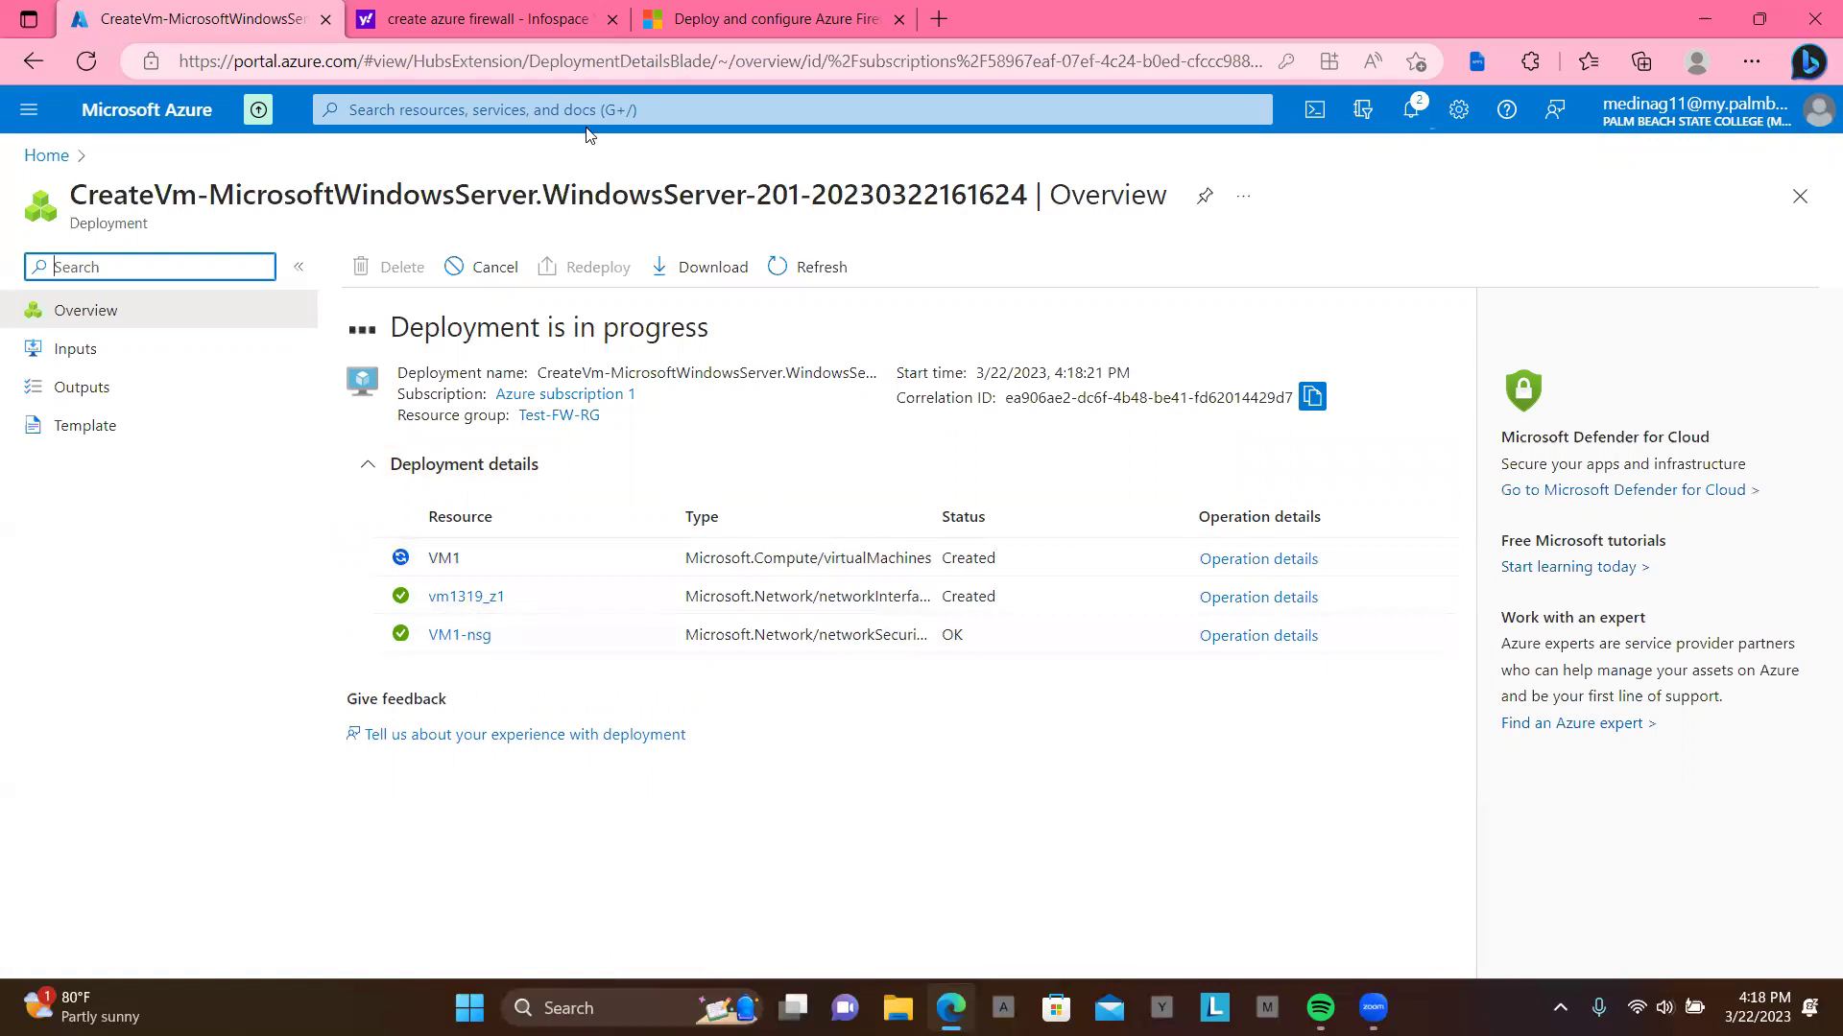
Step: Read the article's introduction on application and network rules and the three-subnet VNet diagram
left_click(666, 34)
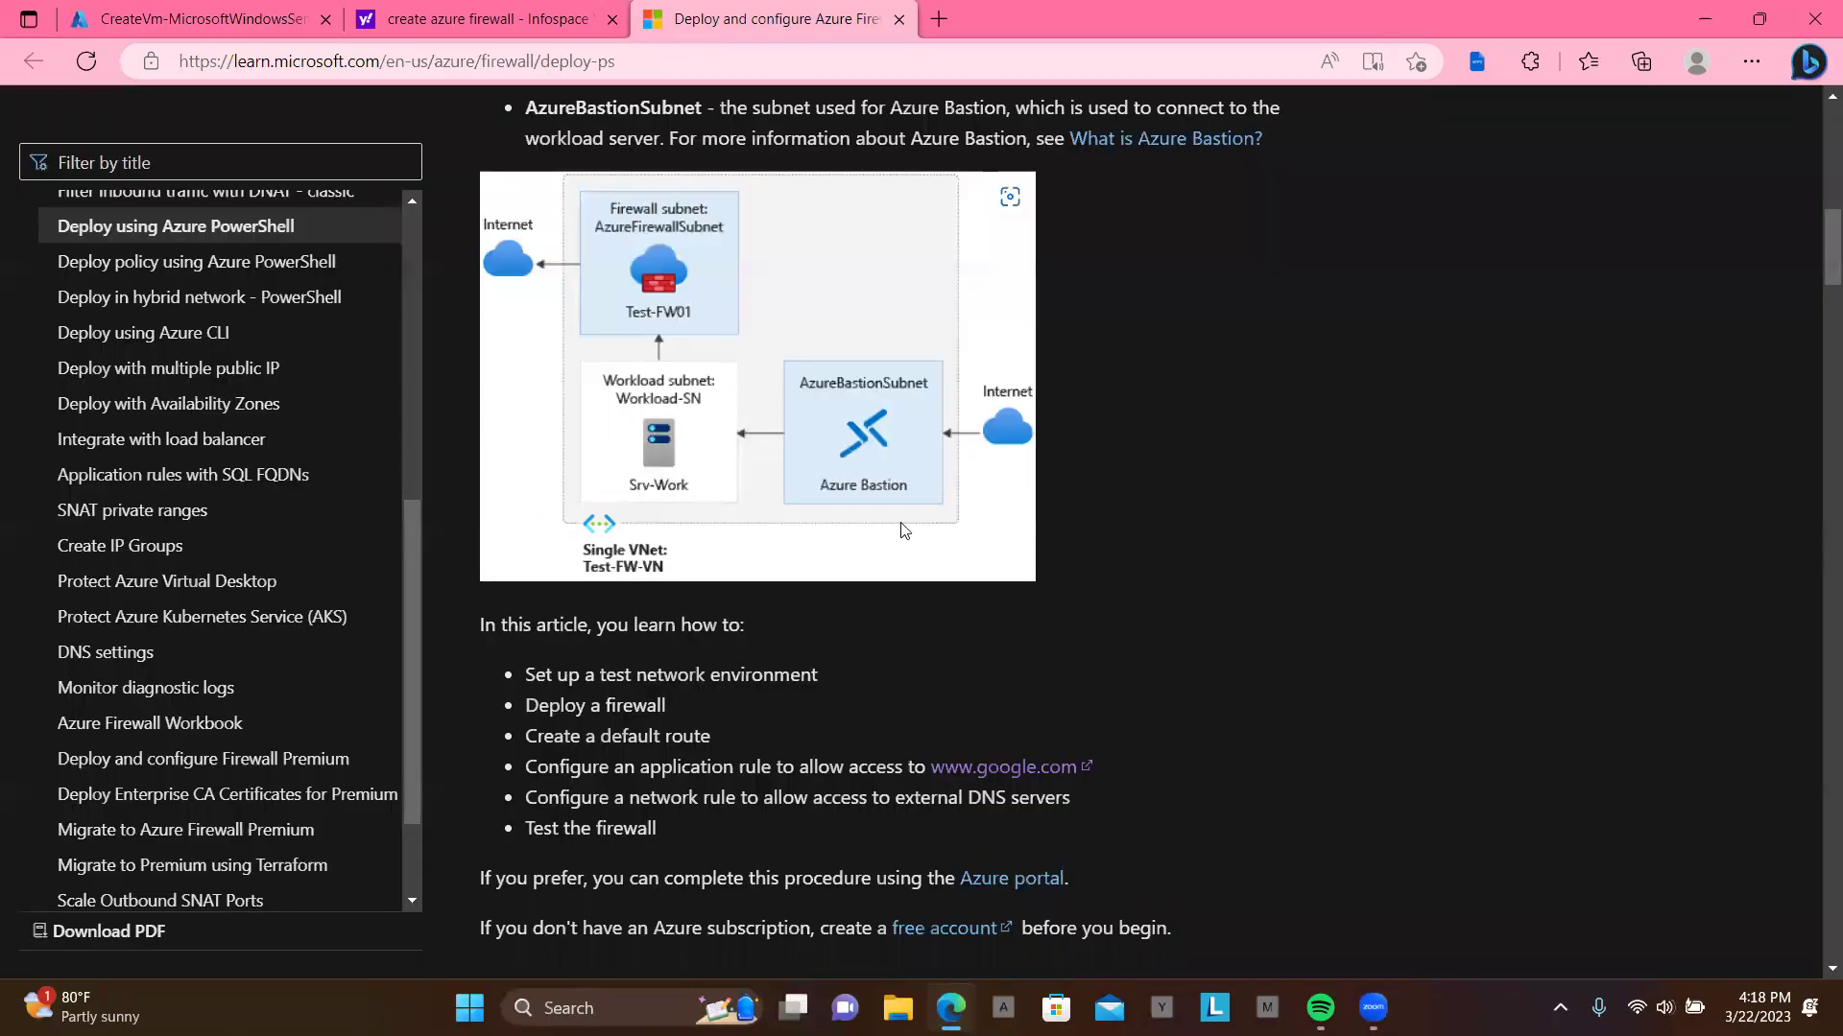
scroll(1094, 729, "down", 2)
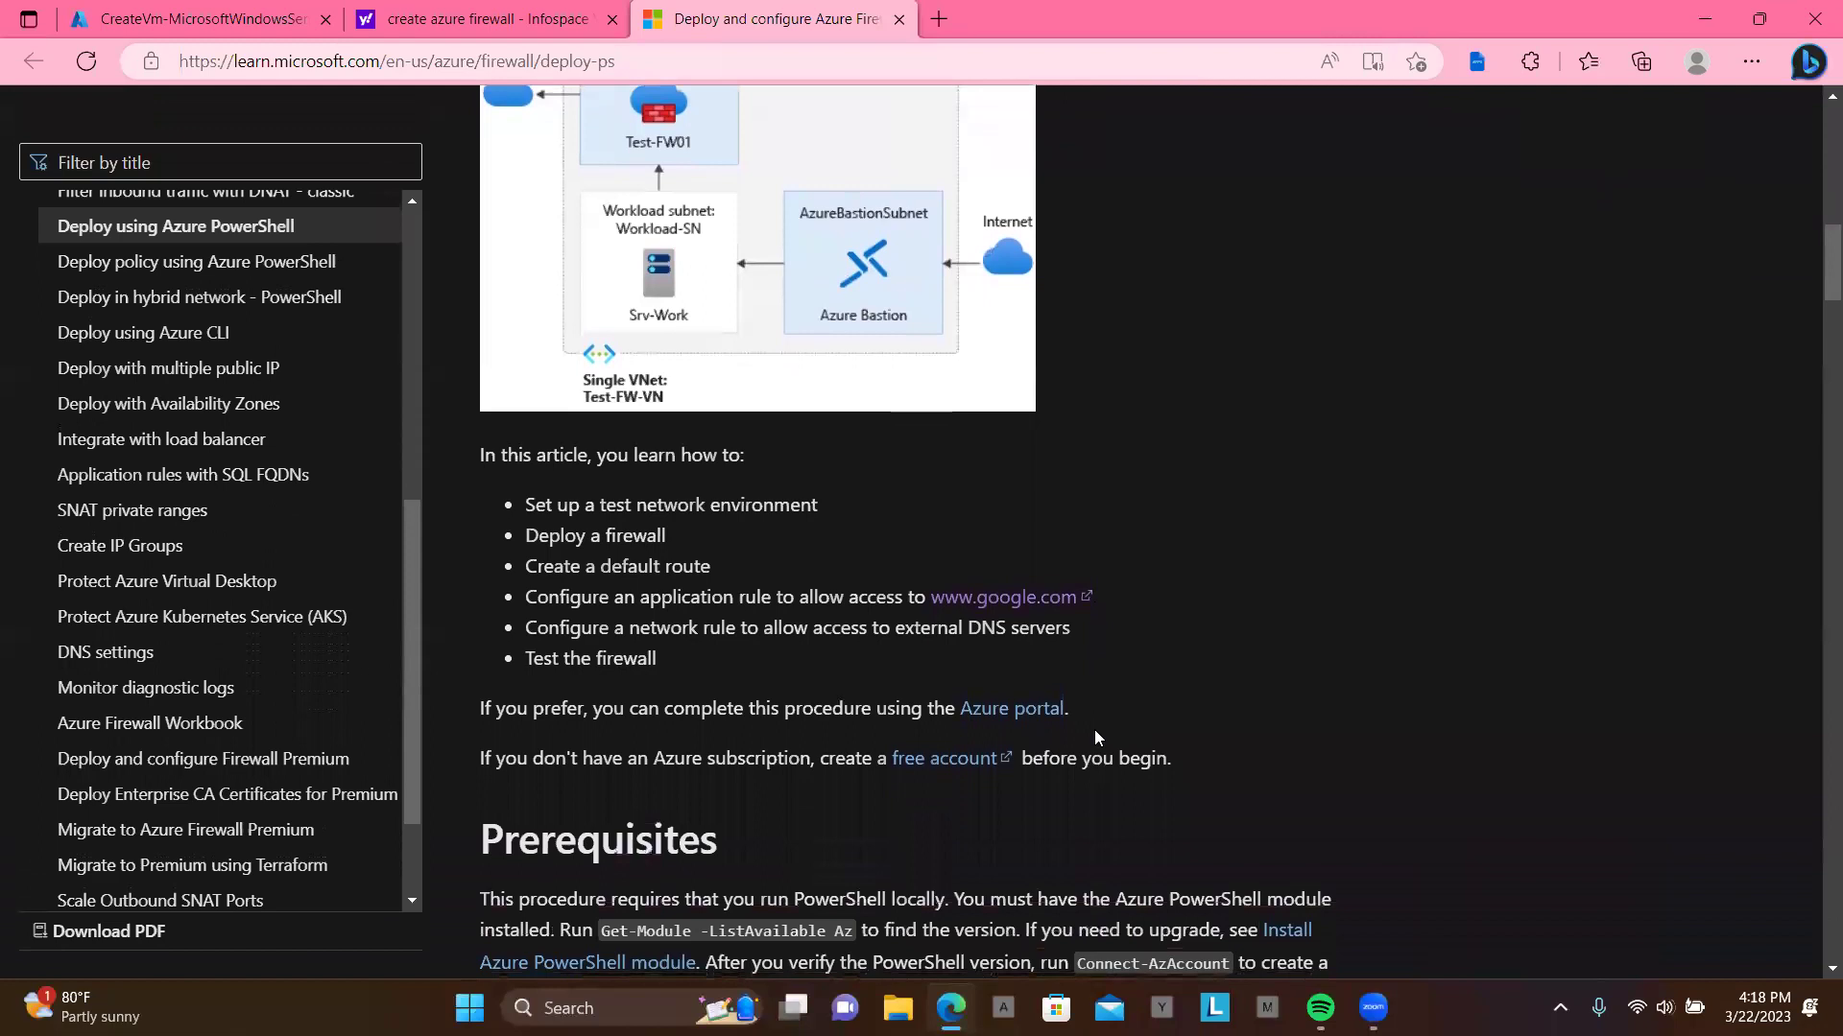
scroll(1097, 737, "up", 4)
scroll(1098, 737, "up", 8)
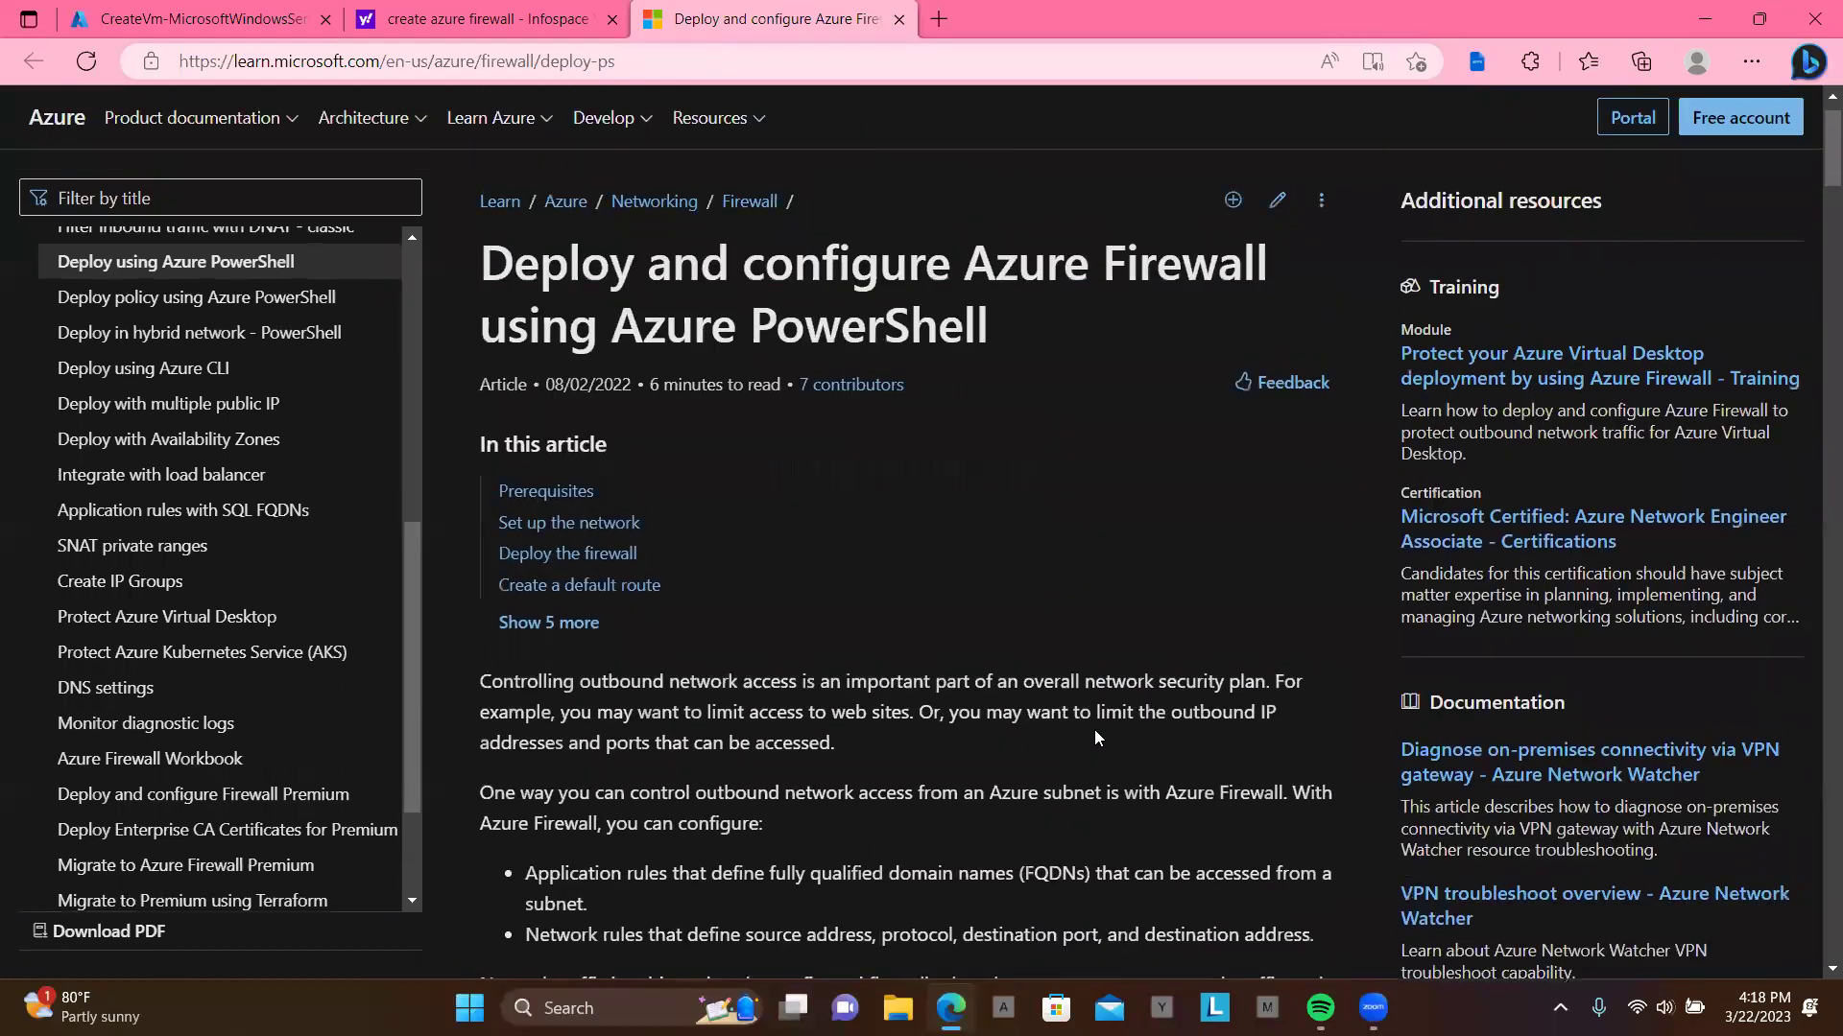
scroll(1094, 729, "down", 1)
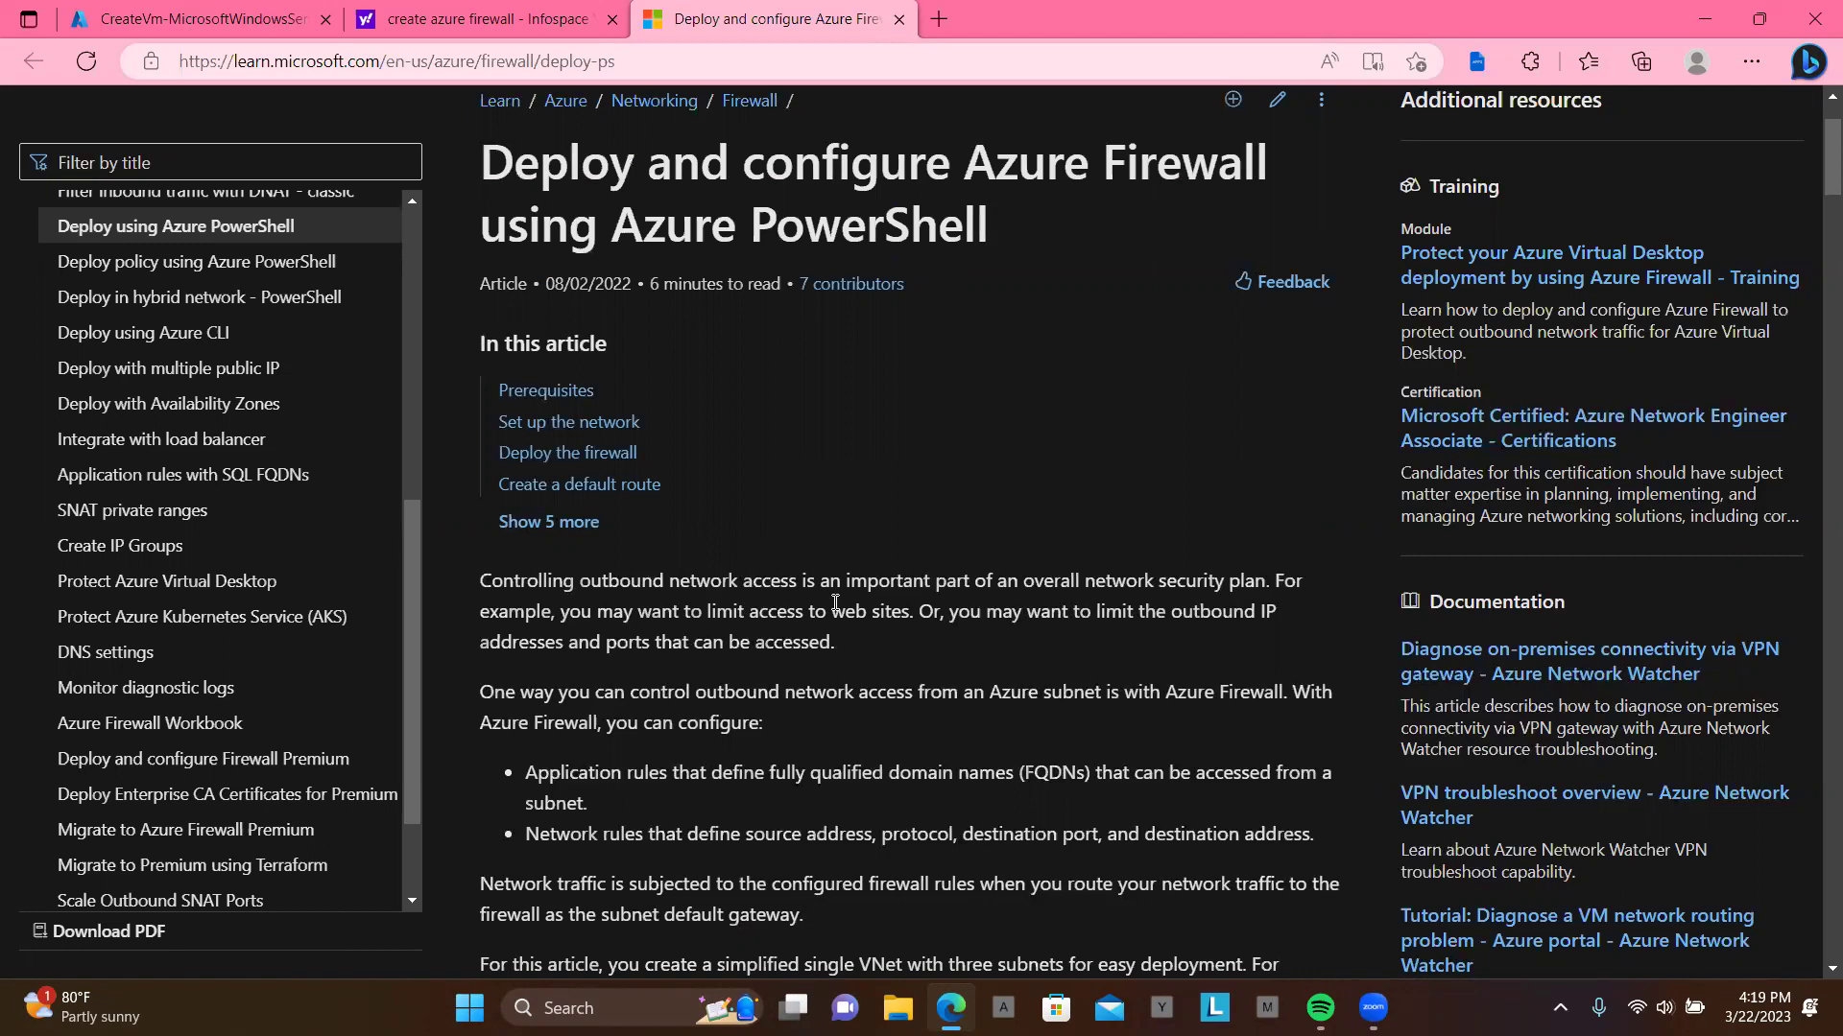
scroll(834, 602, "down", 1)
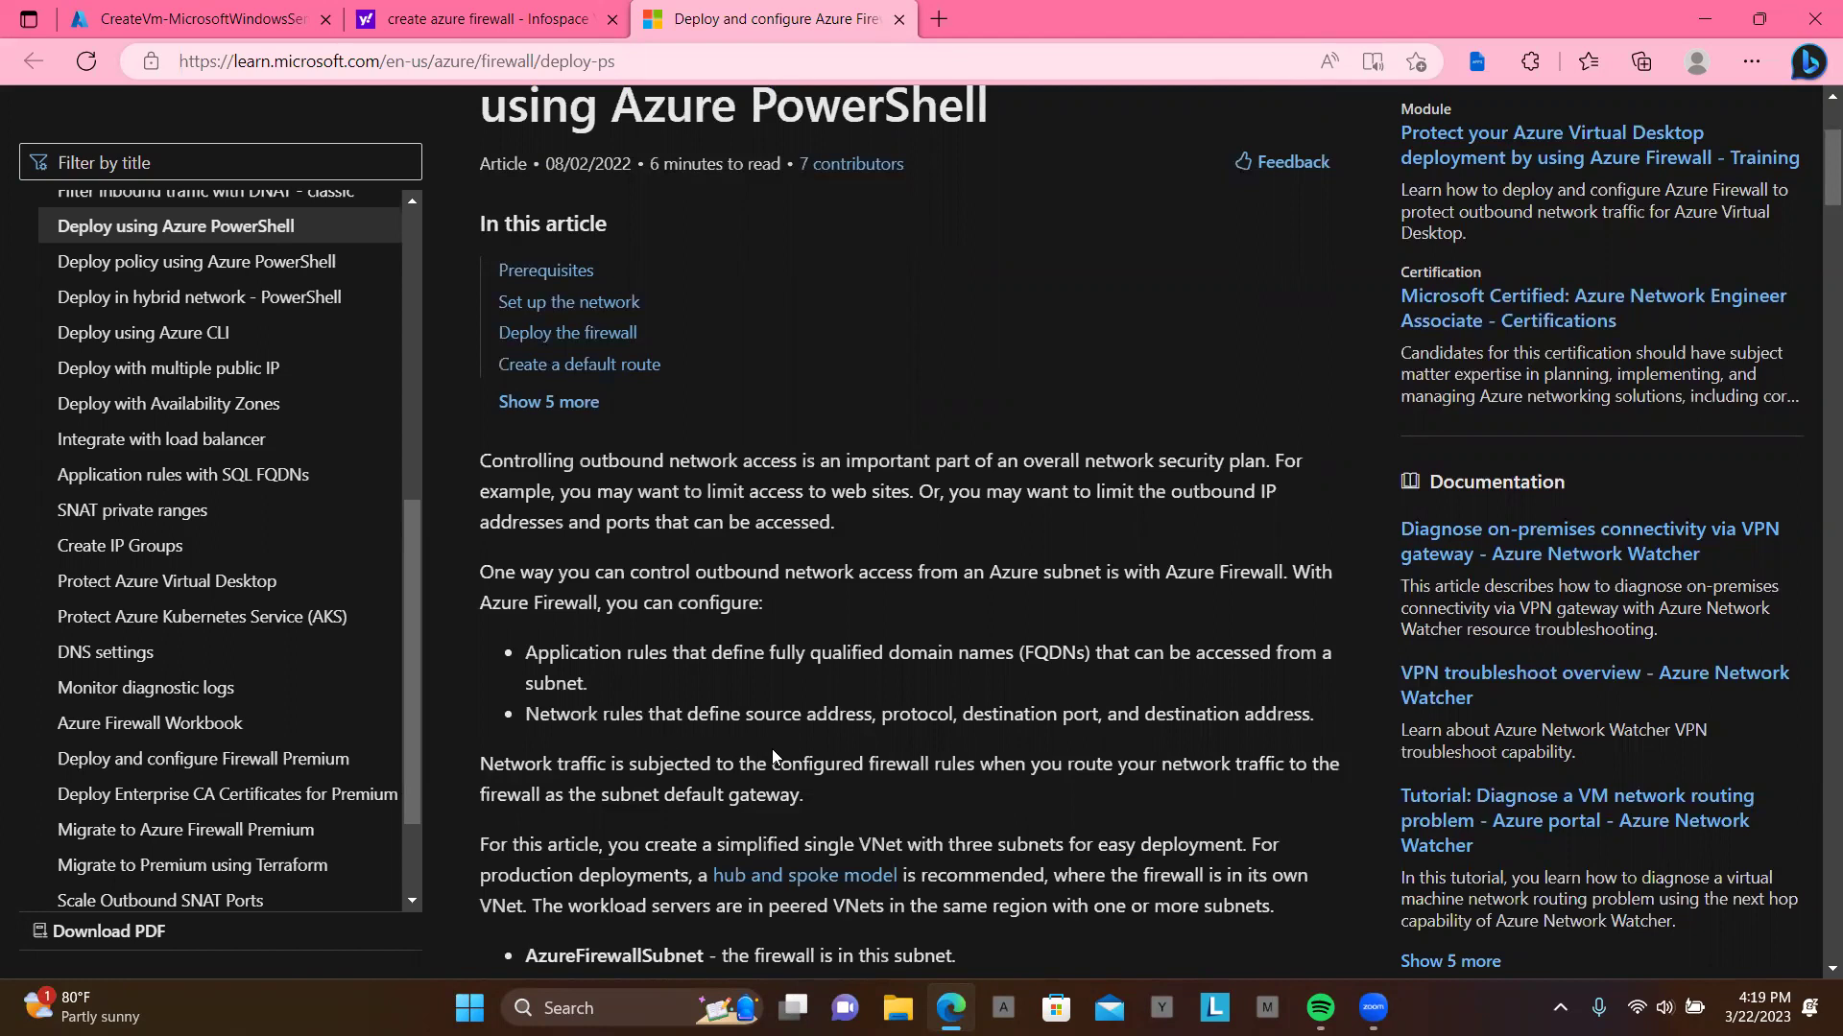
scroll(772, 749, "down", 1)
scroll(771, 749, "up", 1)
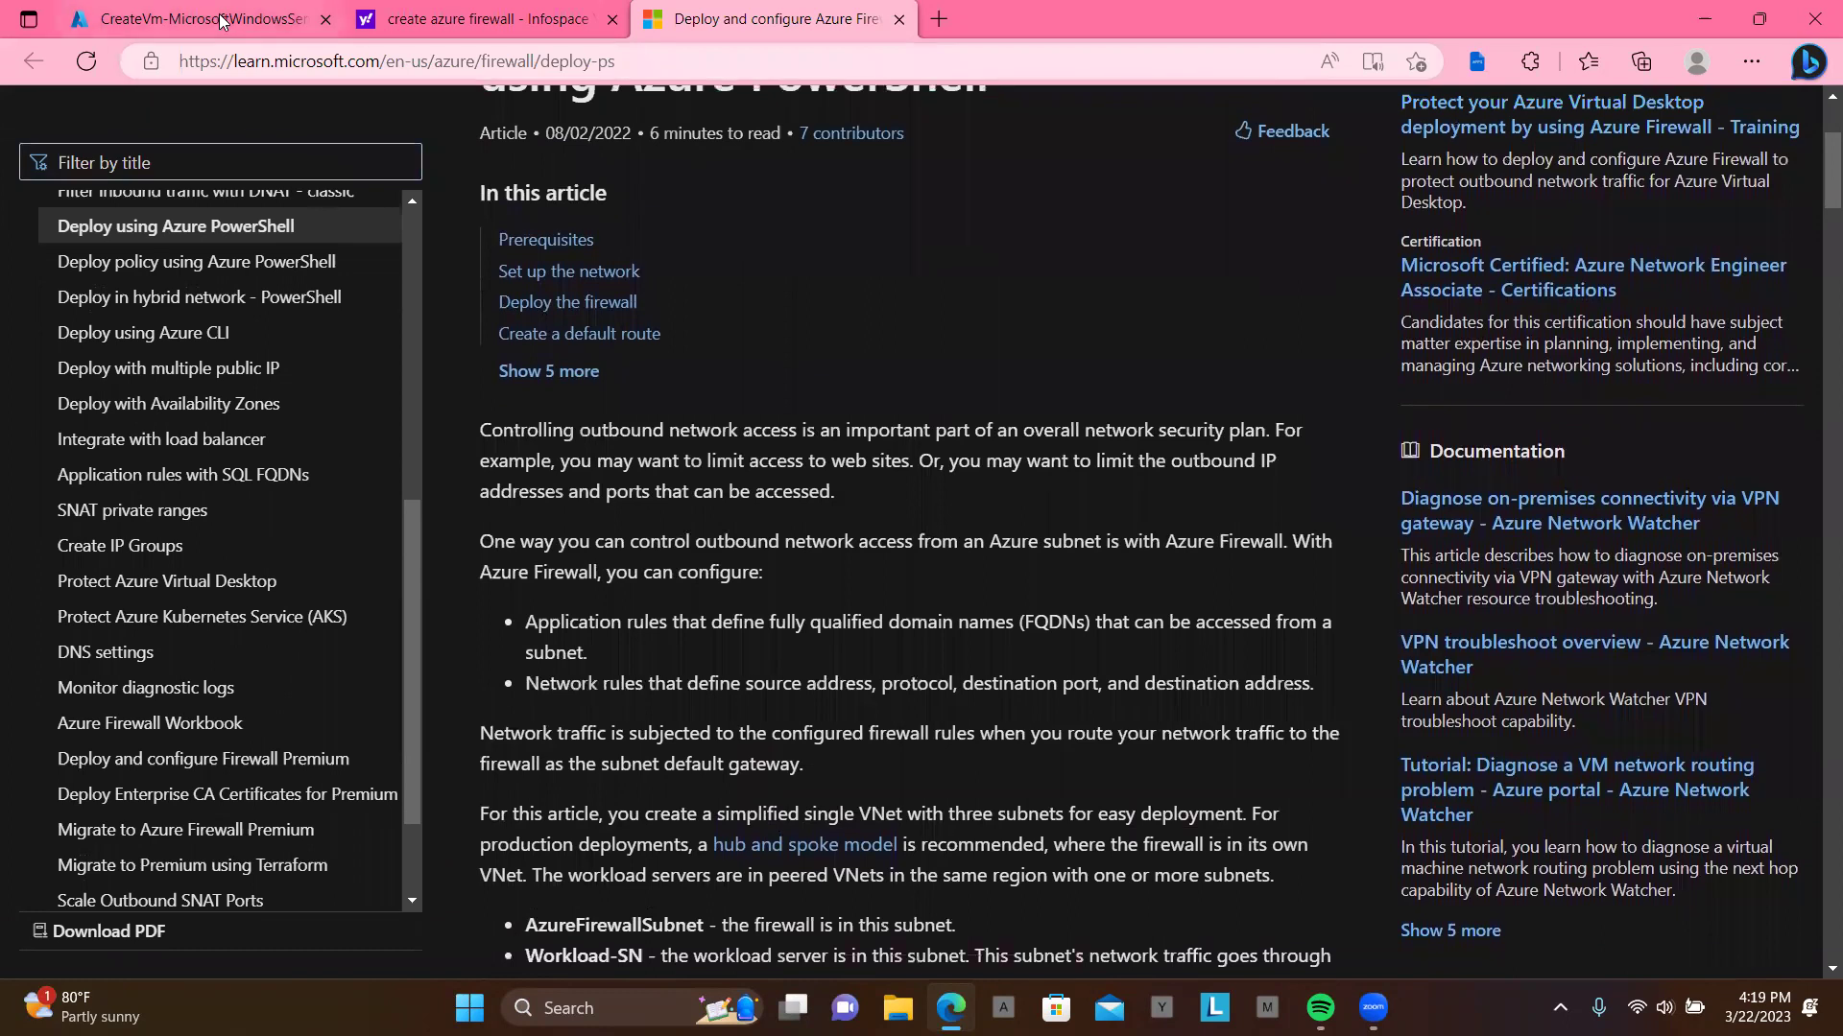
left_click(220, 19)
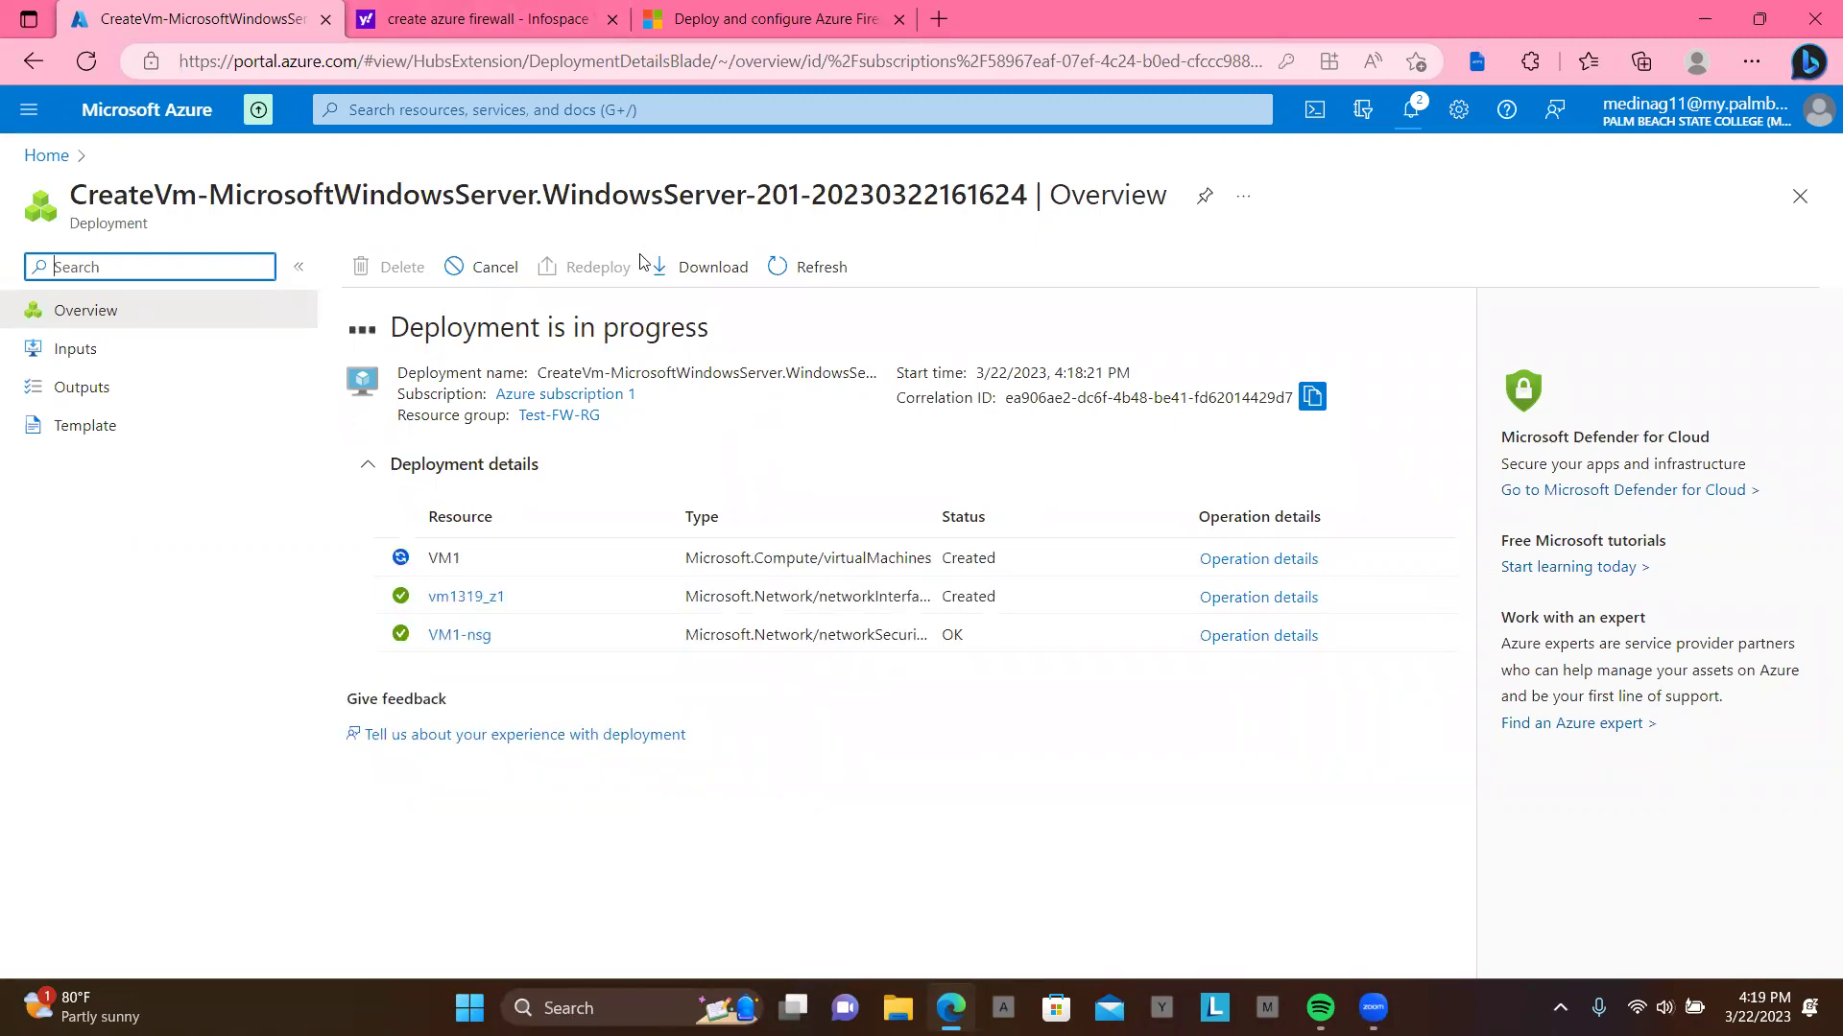
Step: Read on past Set up the network, Deploy the firewall and Create a default route to the DNS network rule
left_click(768, 19)
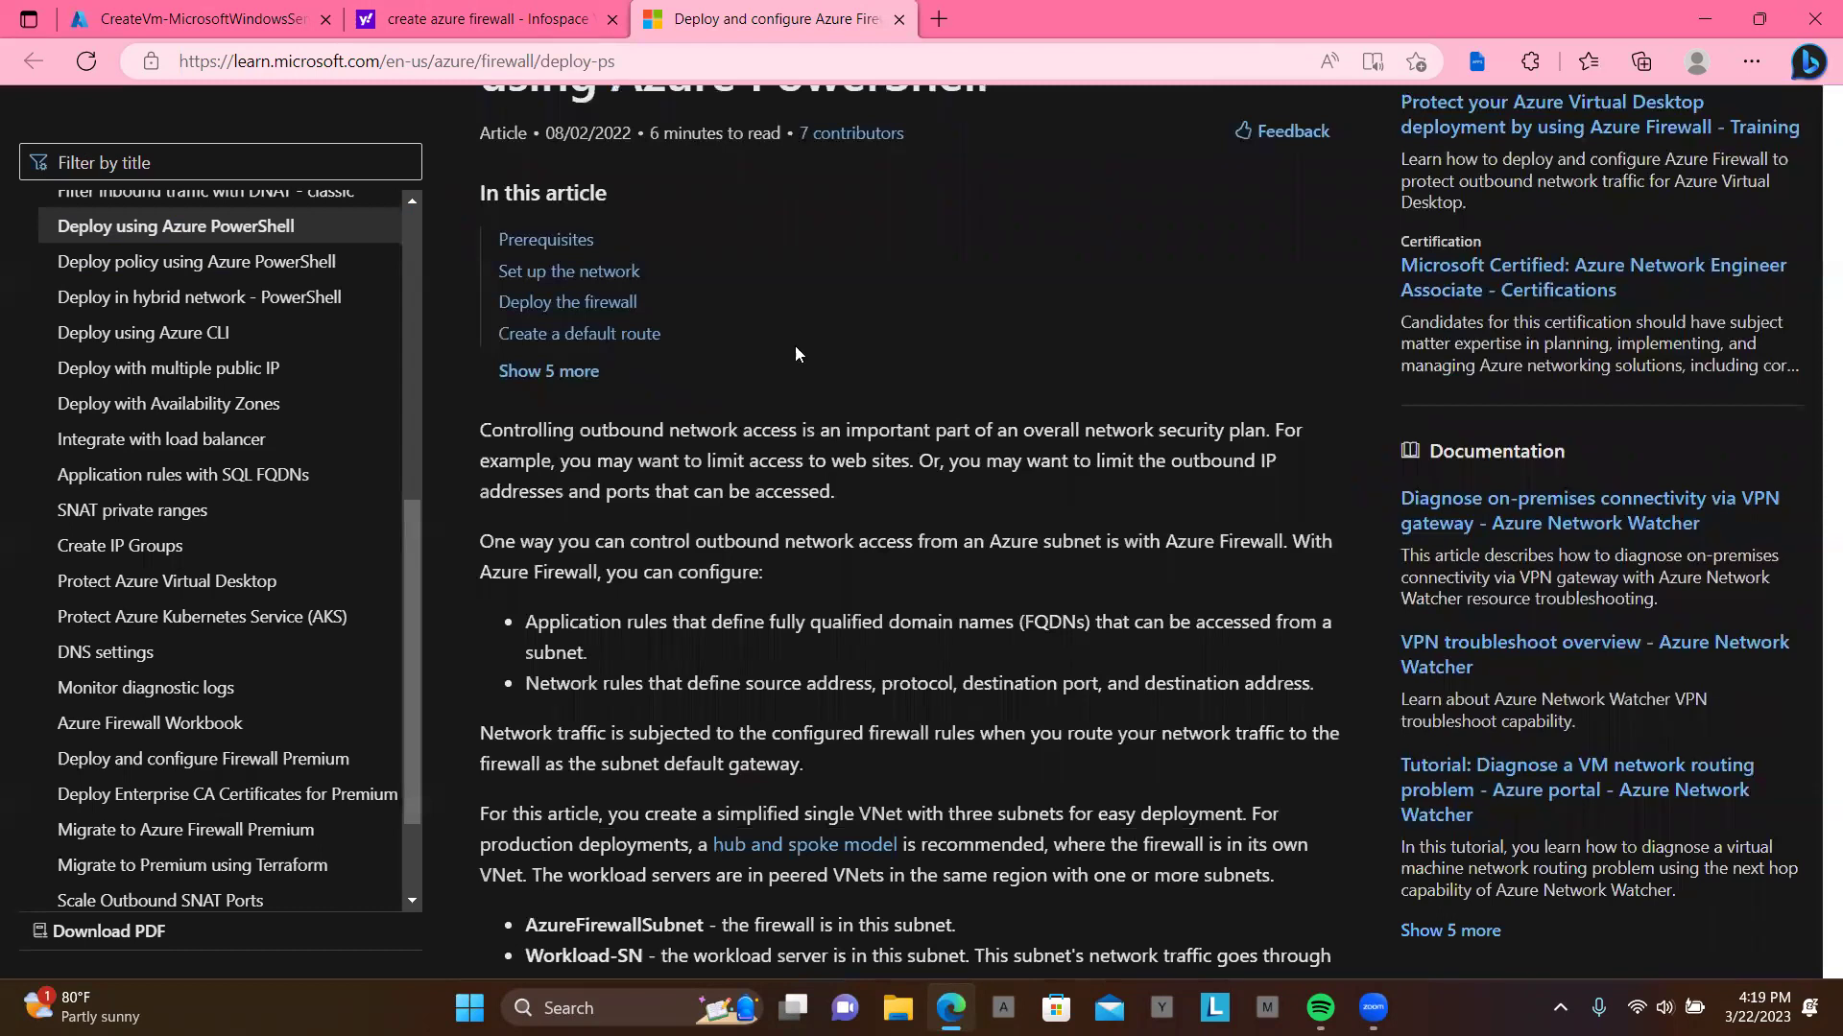
scroll(891, 572, "down", 4)
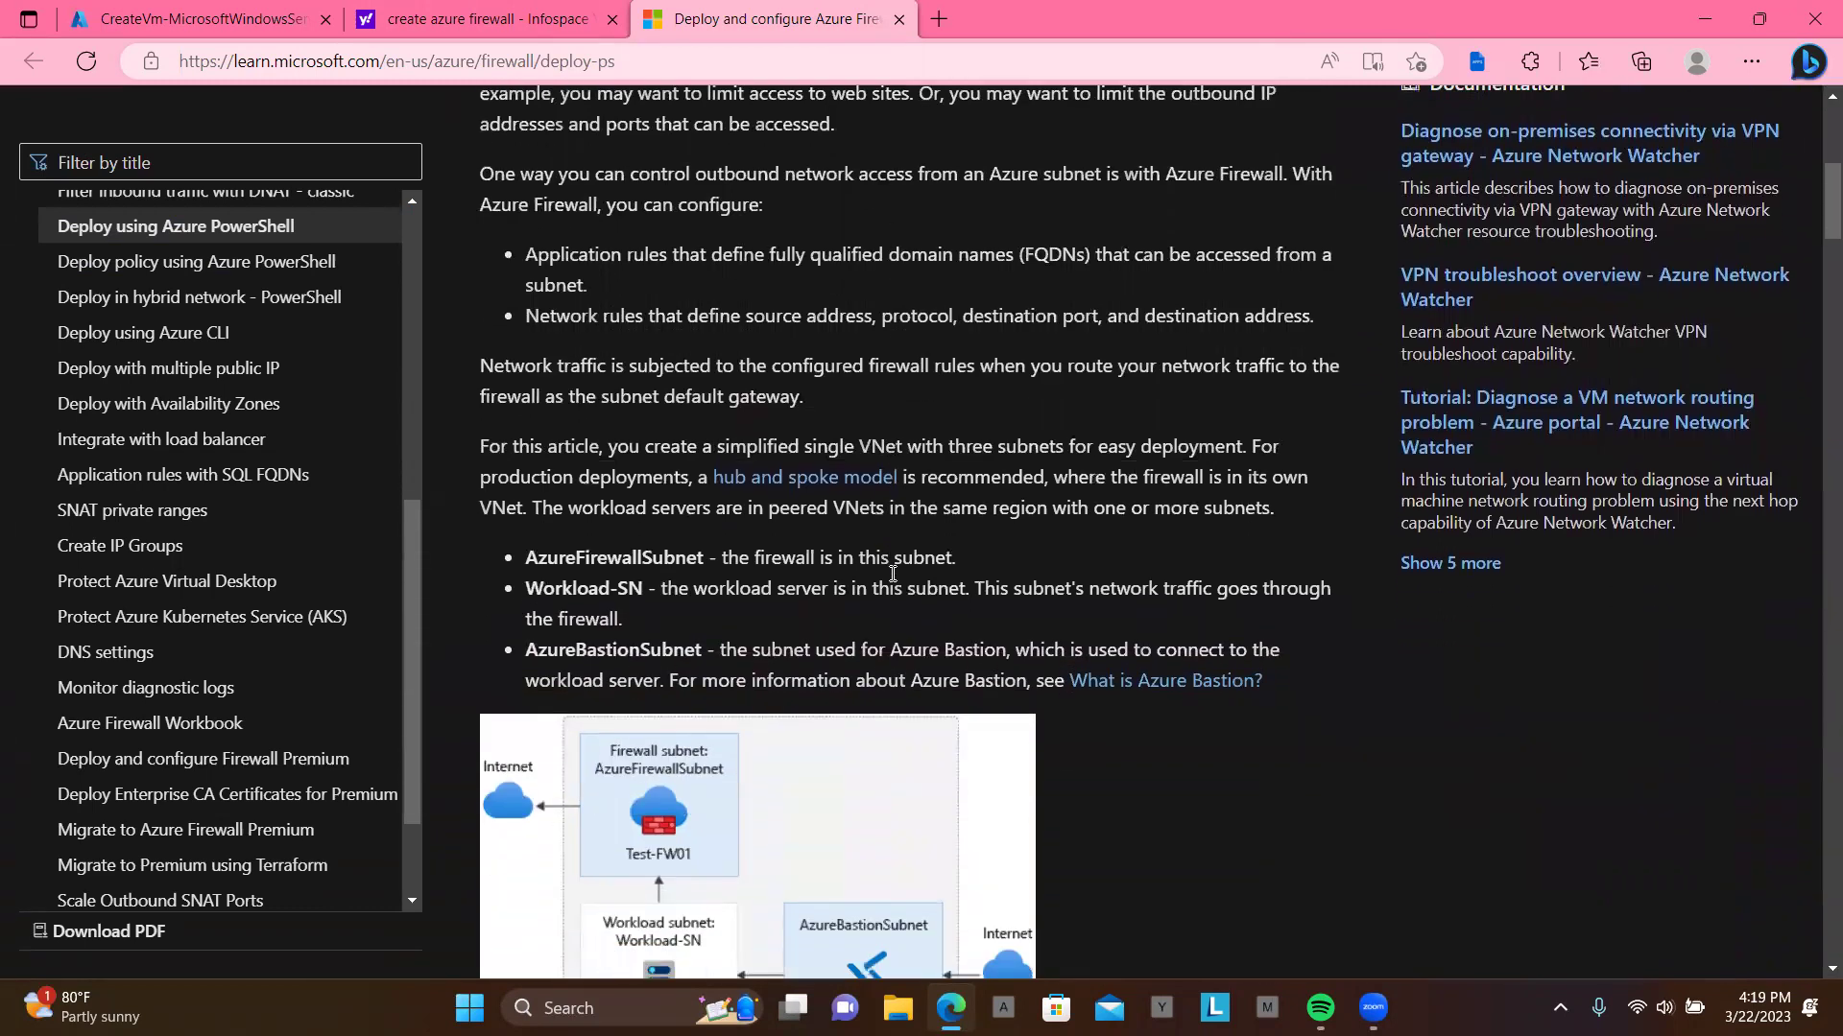
scroll(893, 572, "down", 20)
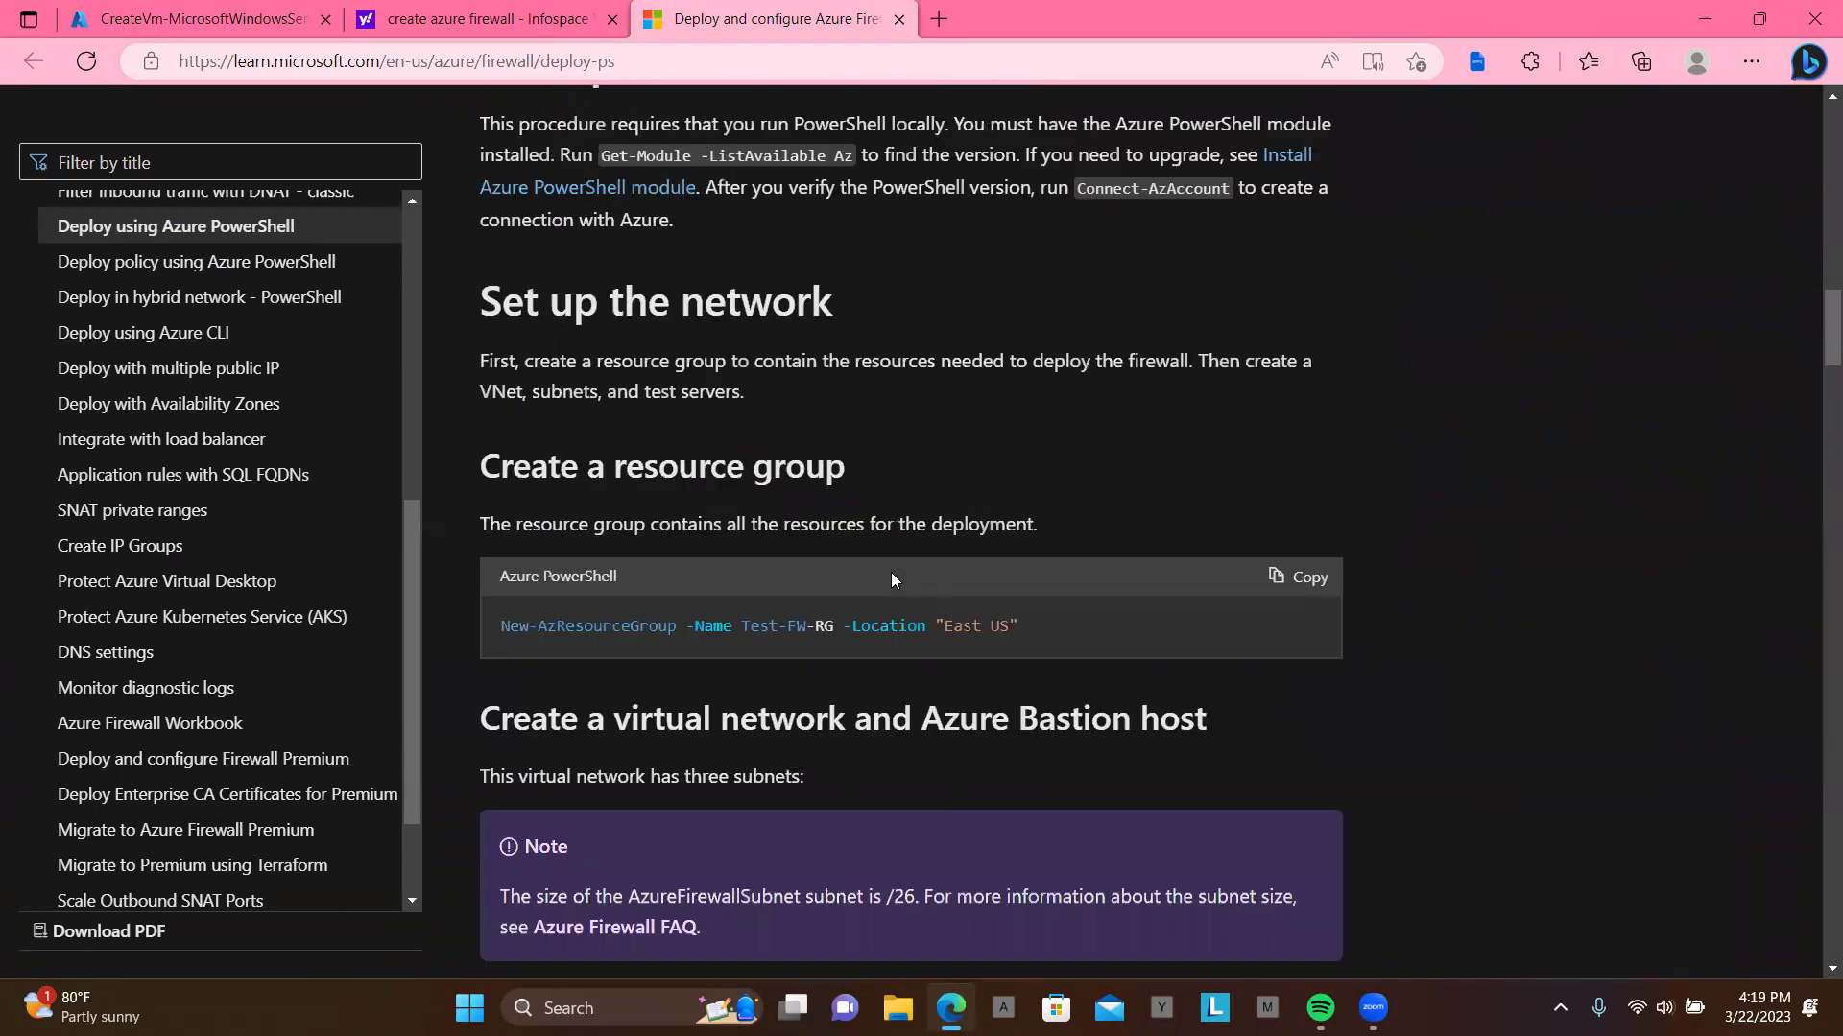
scroll(892, 574, "down", 1)
scroll(892, 573, "up", 3)
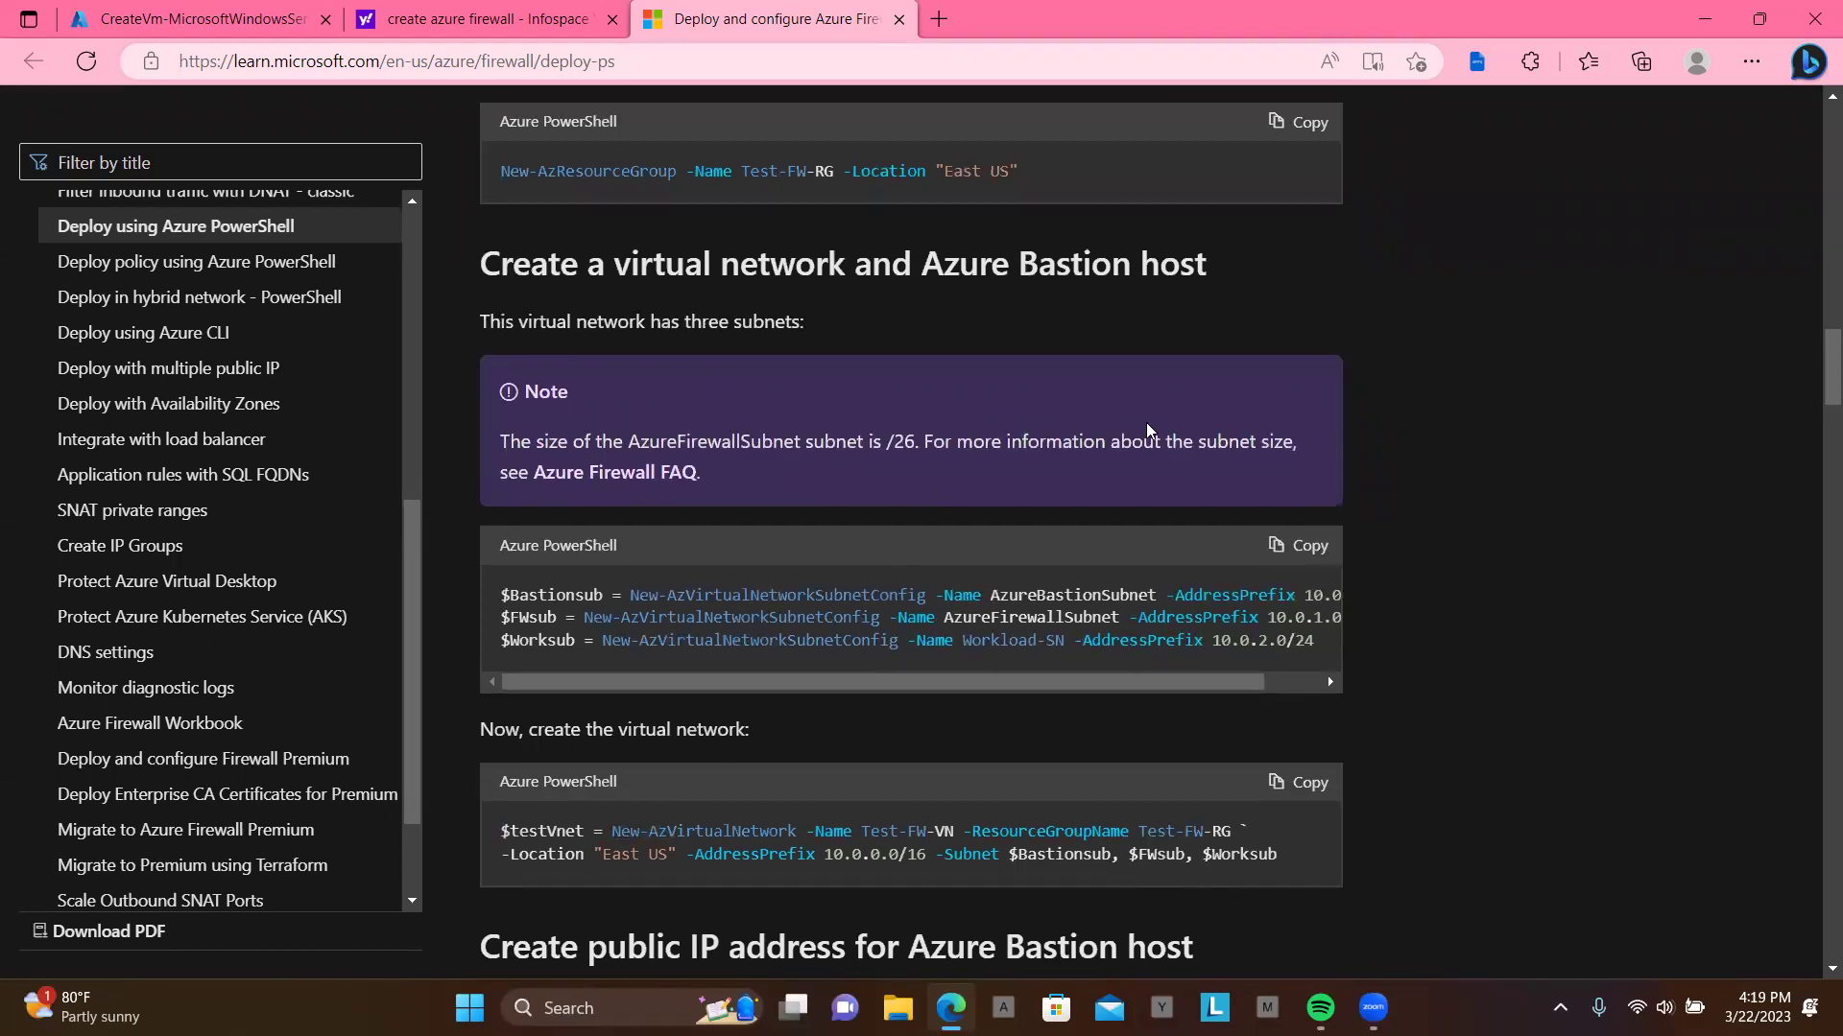
scroll(793, 512, "down", 3)
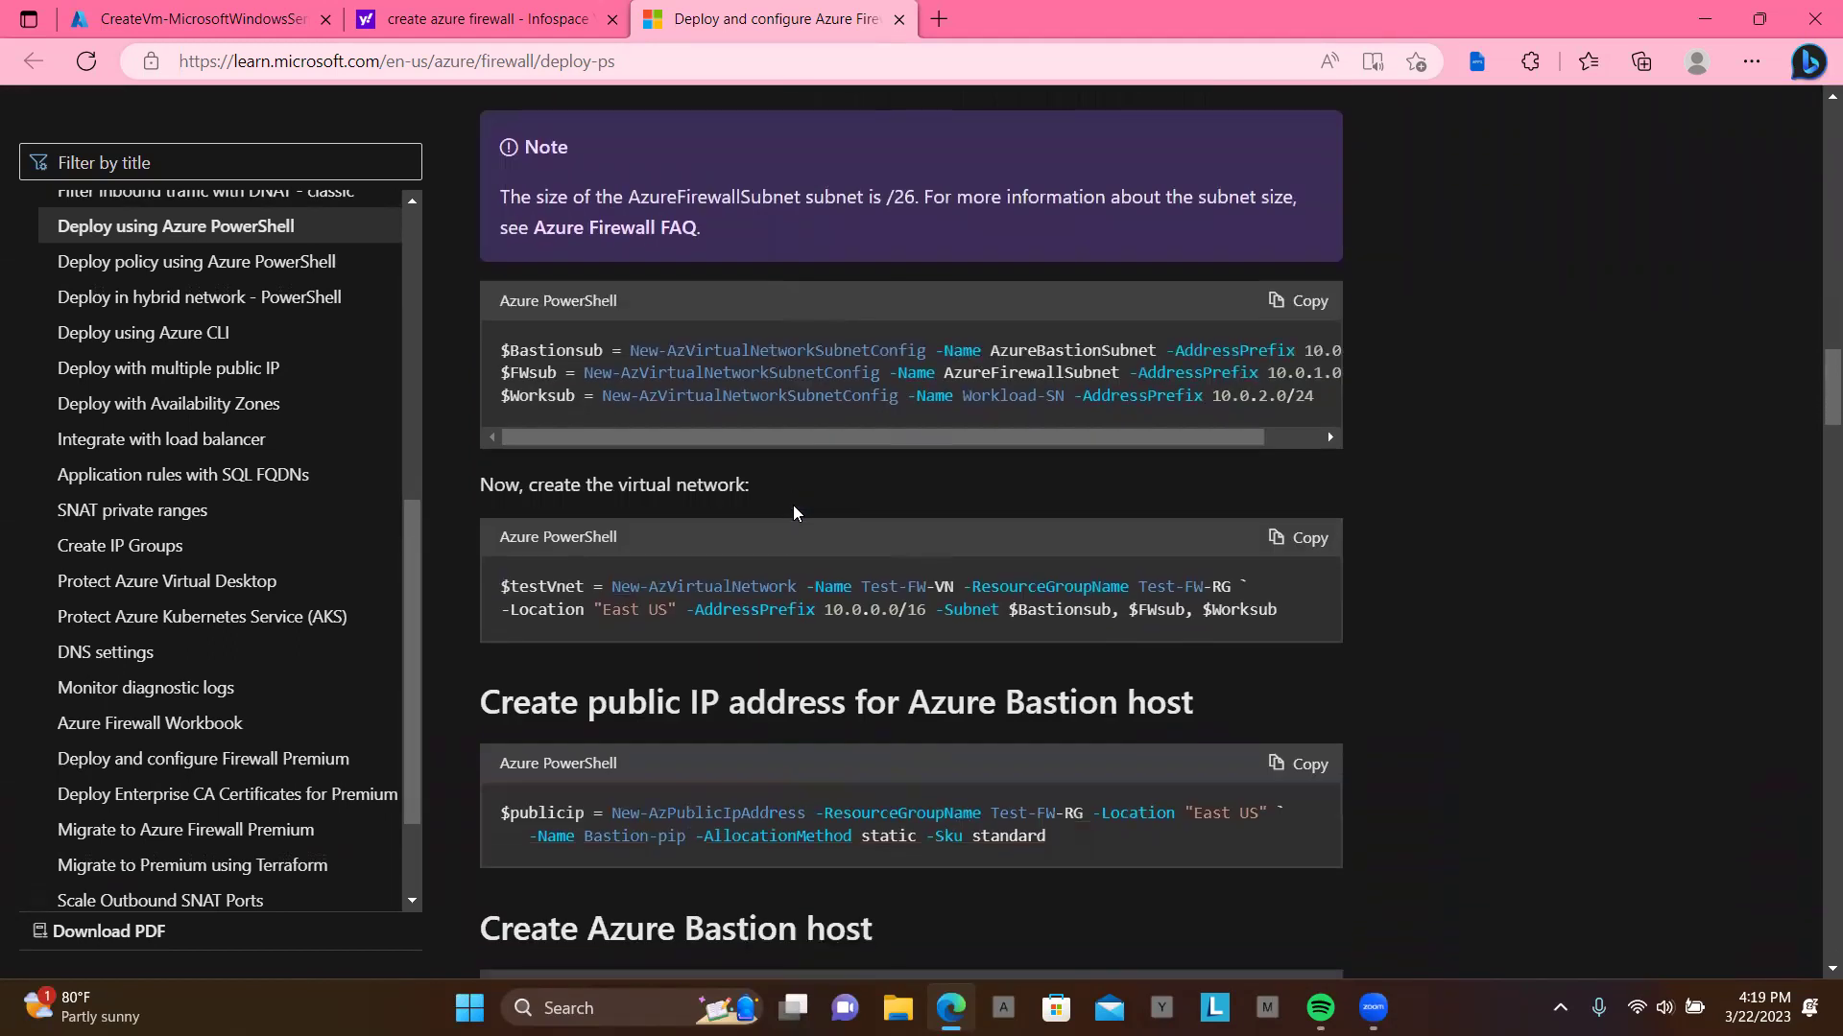
scroll(792, 512, "down", 1)
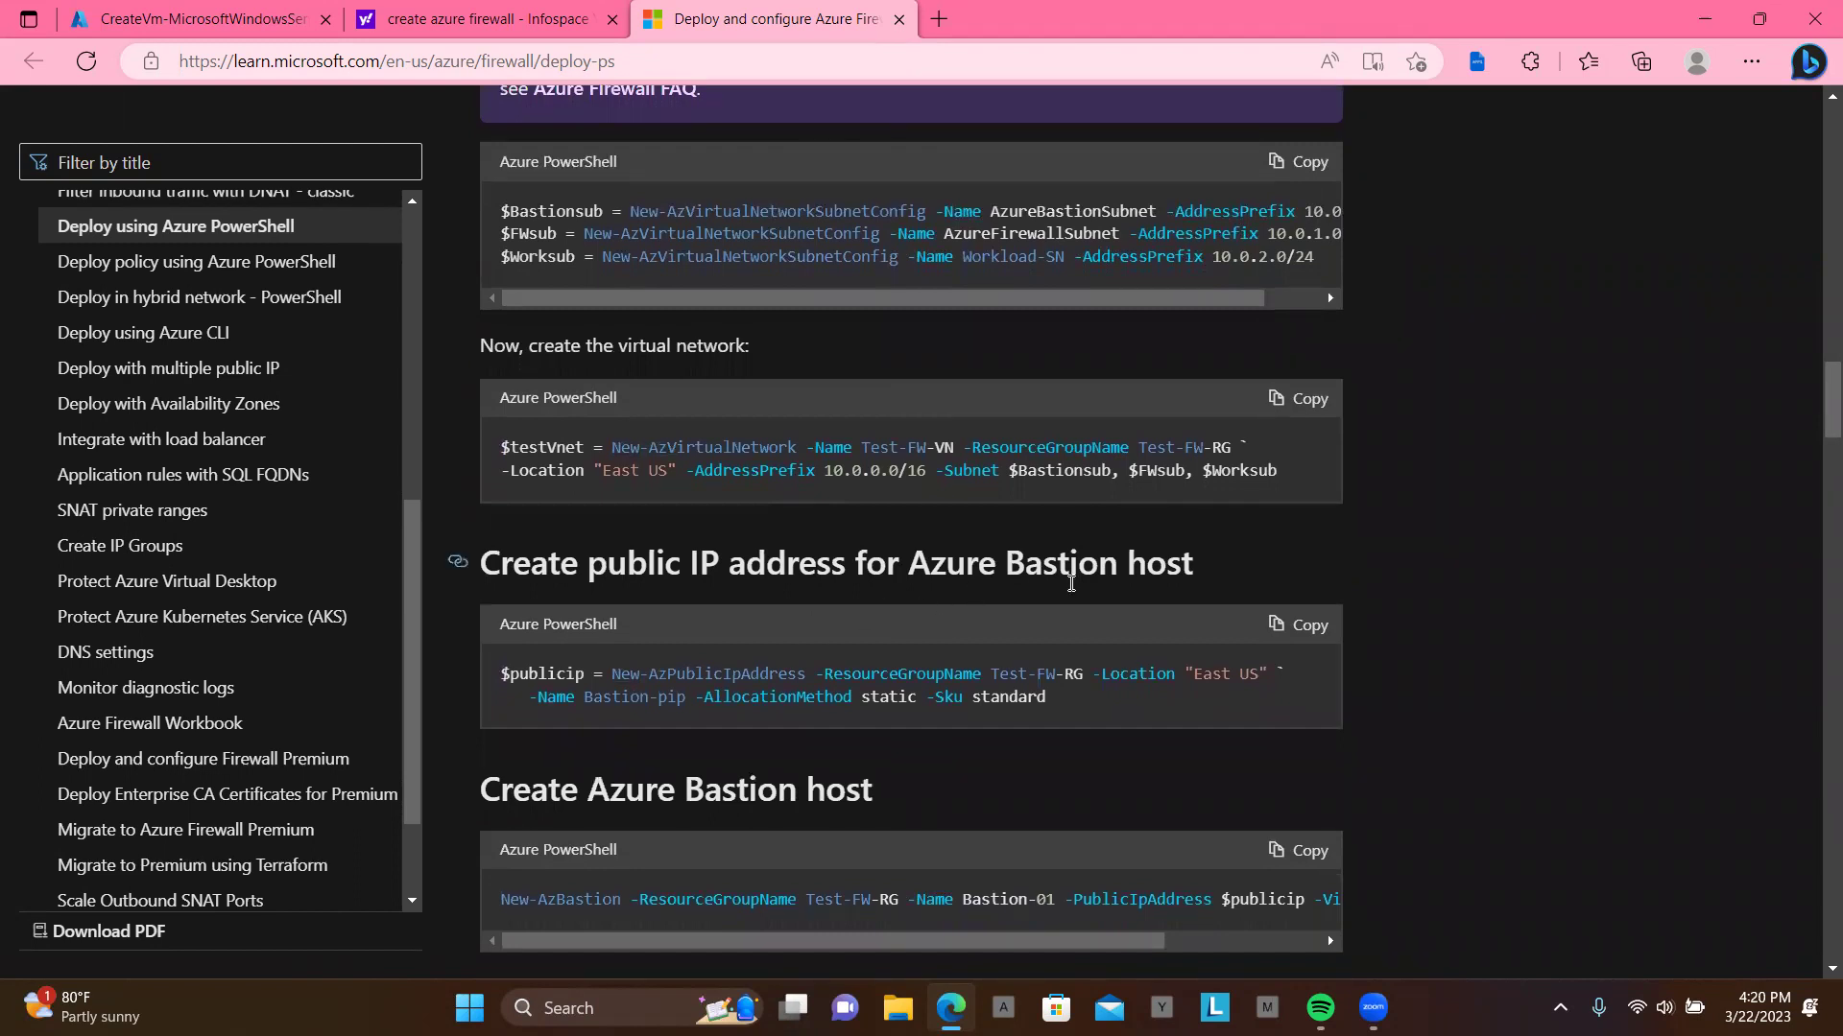
scroll(1071, 582, "down", 2)
scroll(1069, 582, "down", 6)
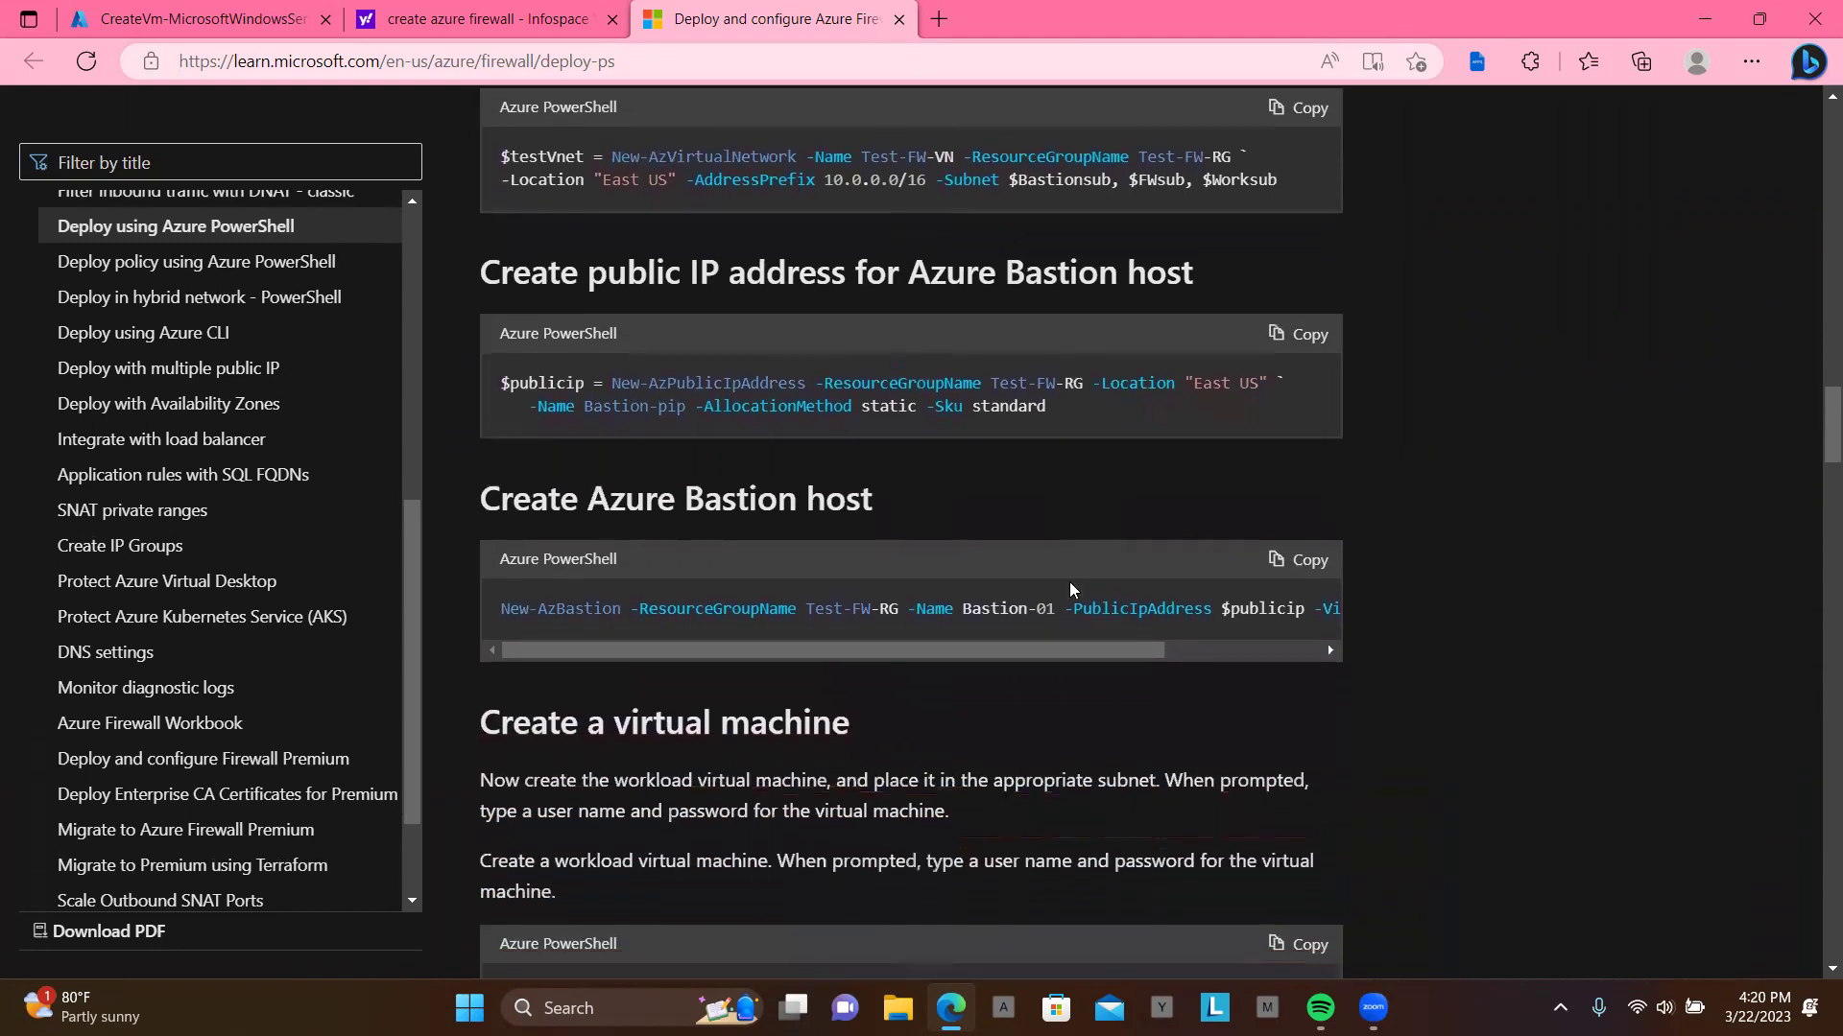
scroll(1071, 582, "down", 4)
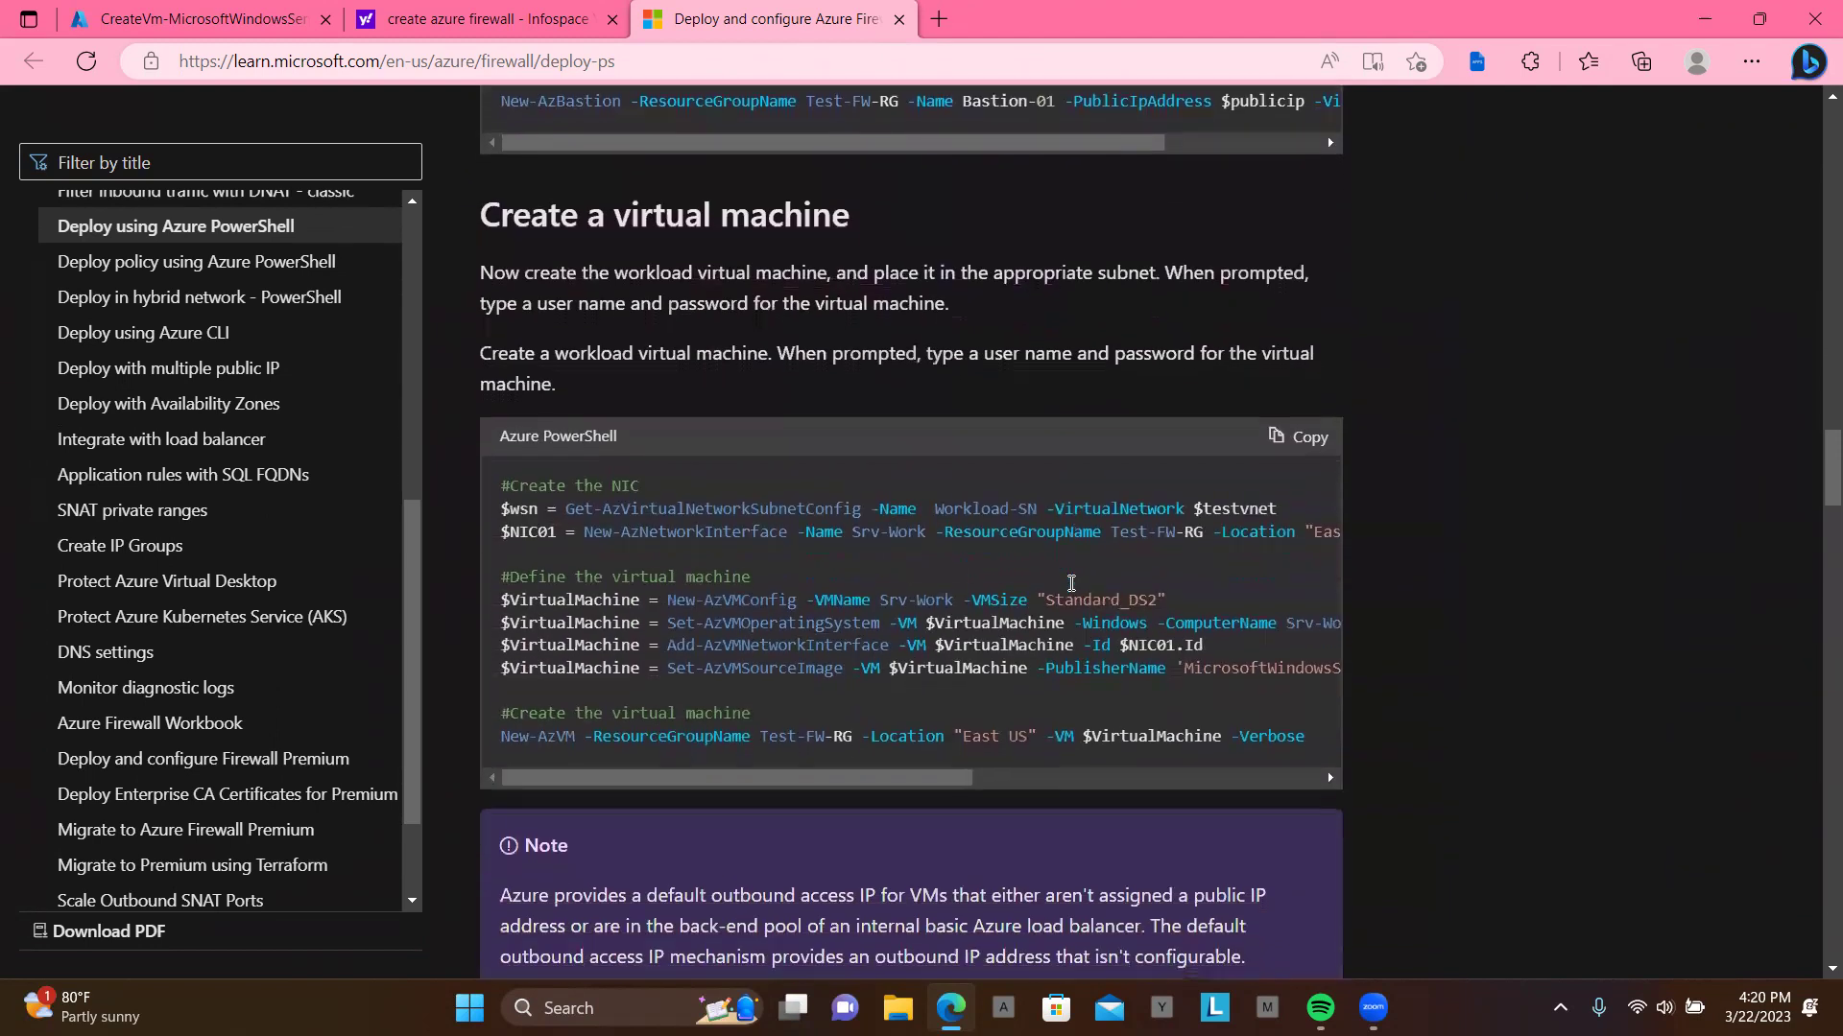
scroll(1071, 589, "down", 6)
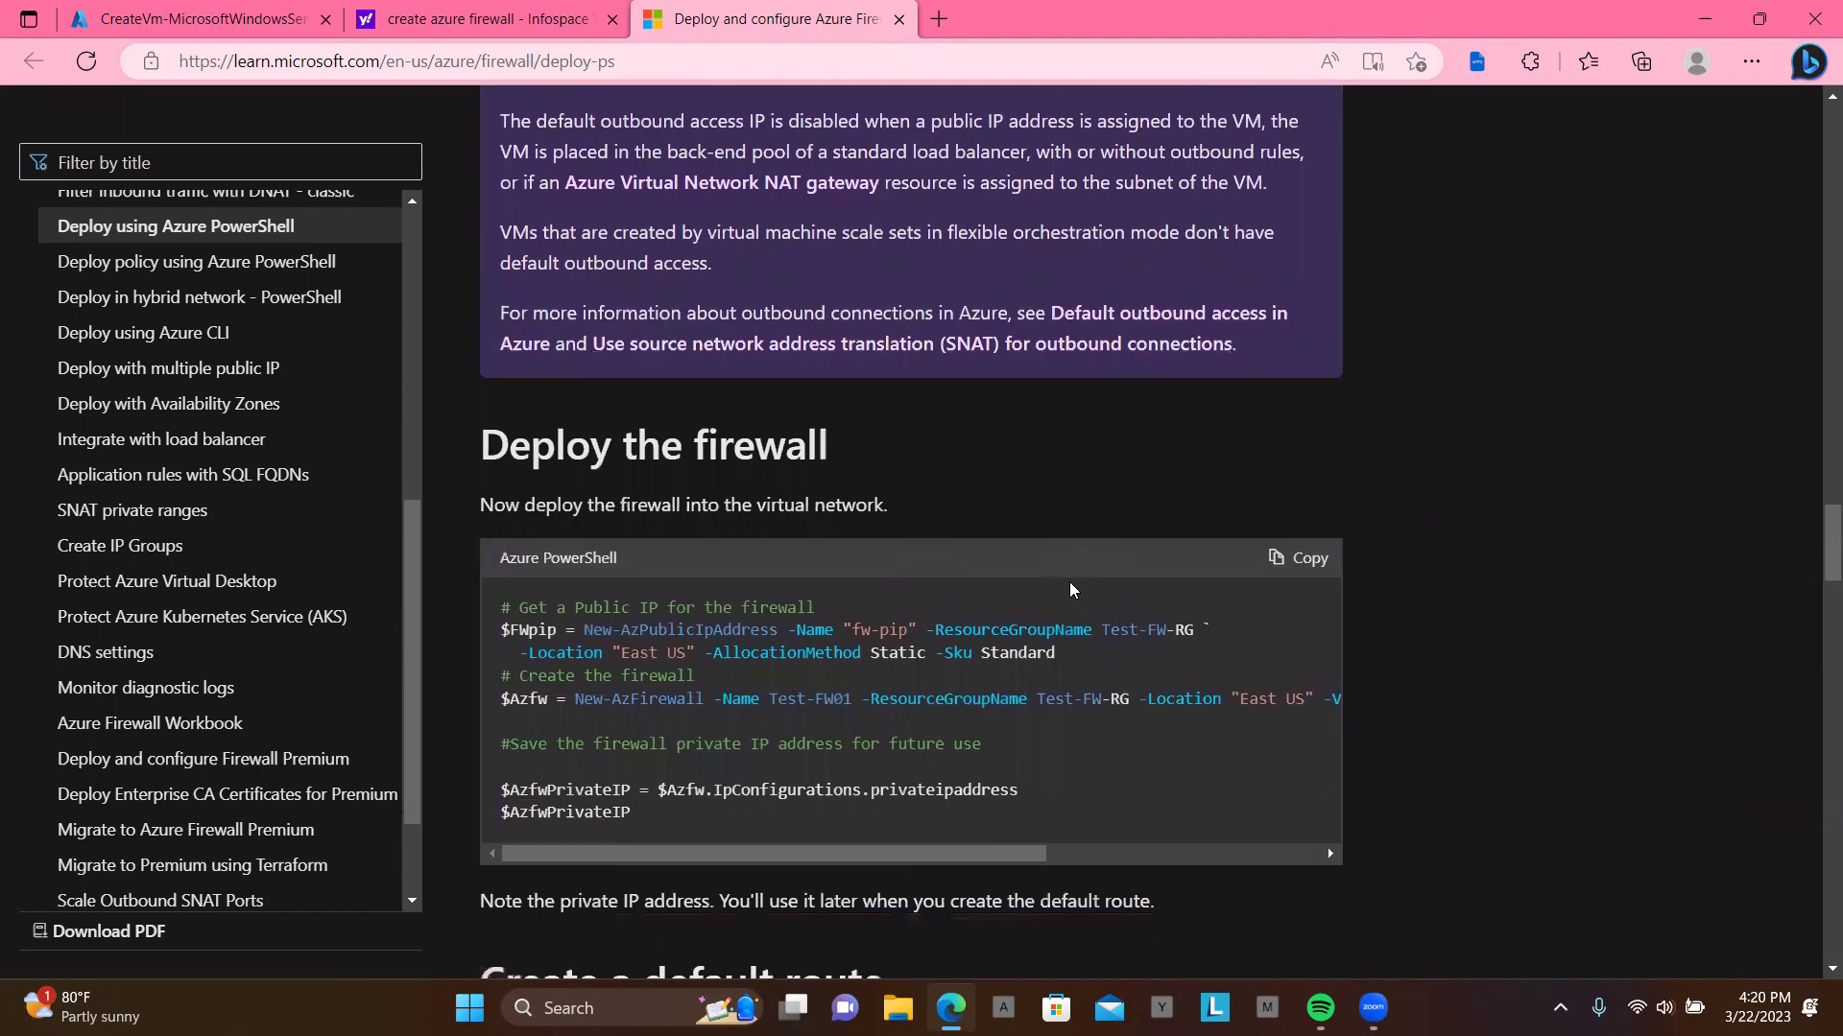
scroll(1071, 587, "down", 1)
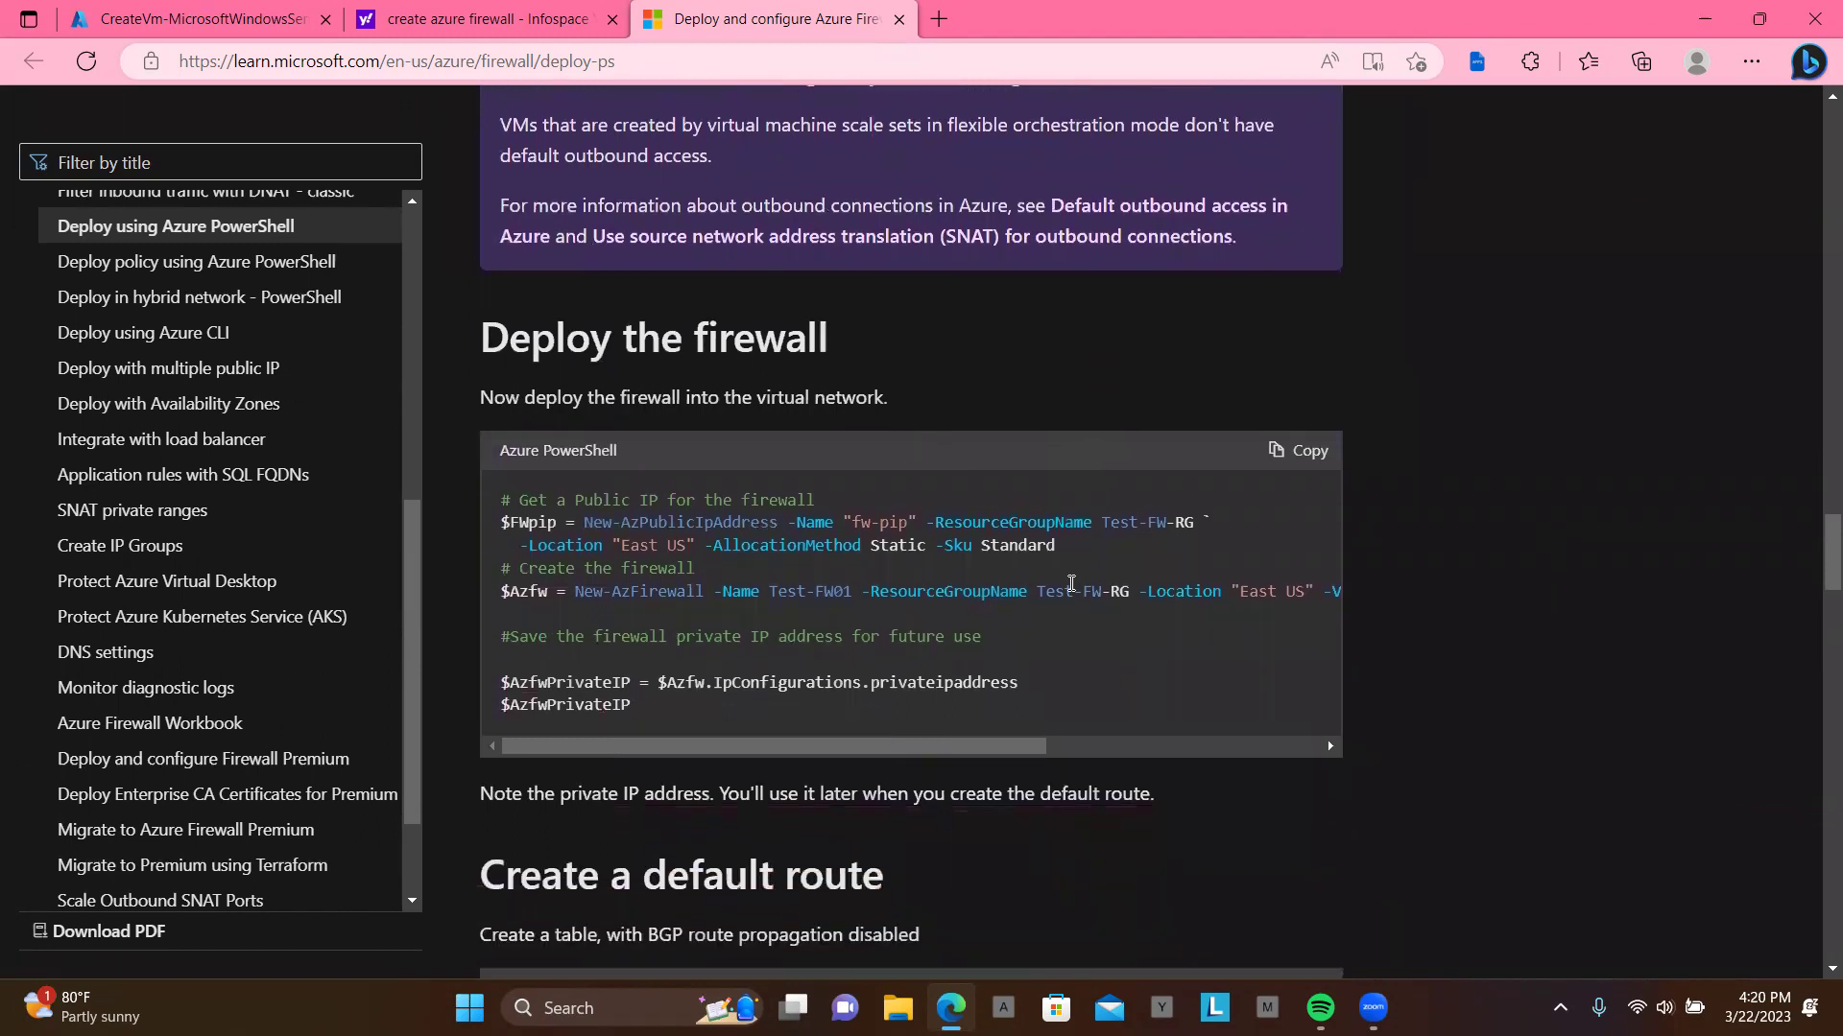
scroll(1071, 585, "down", 5)
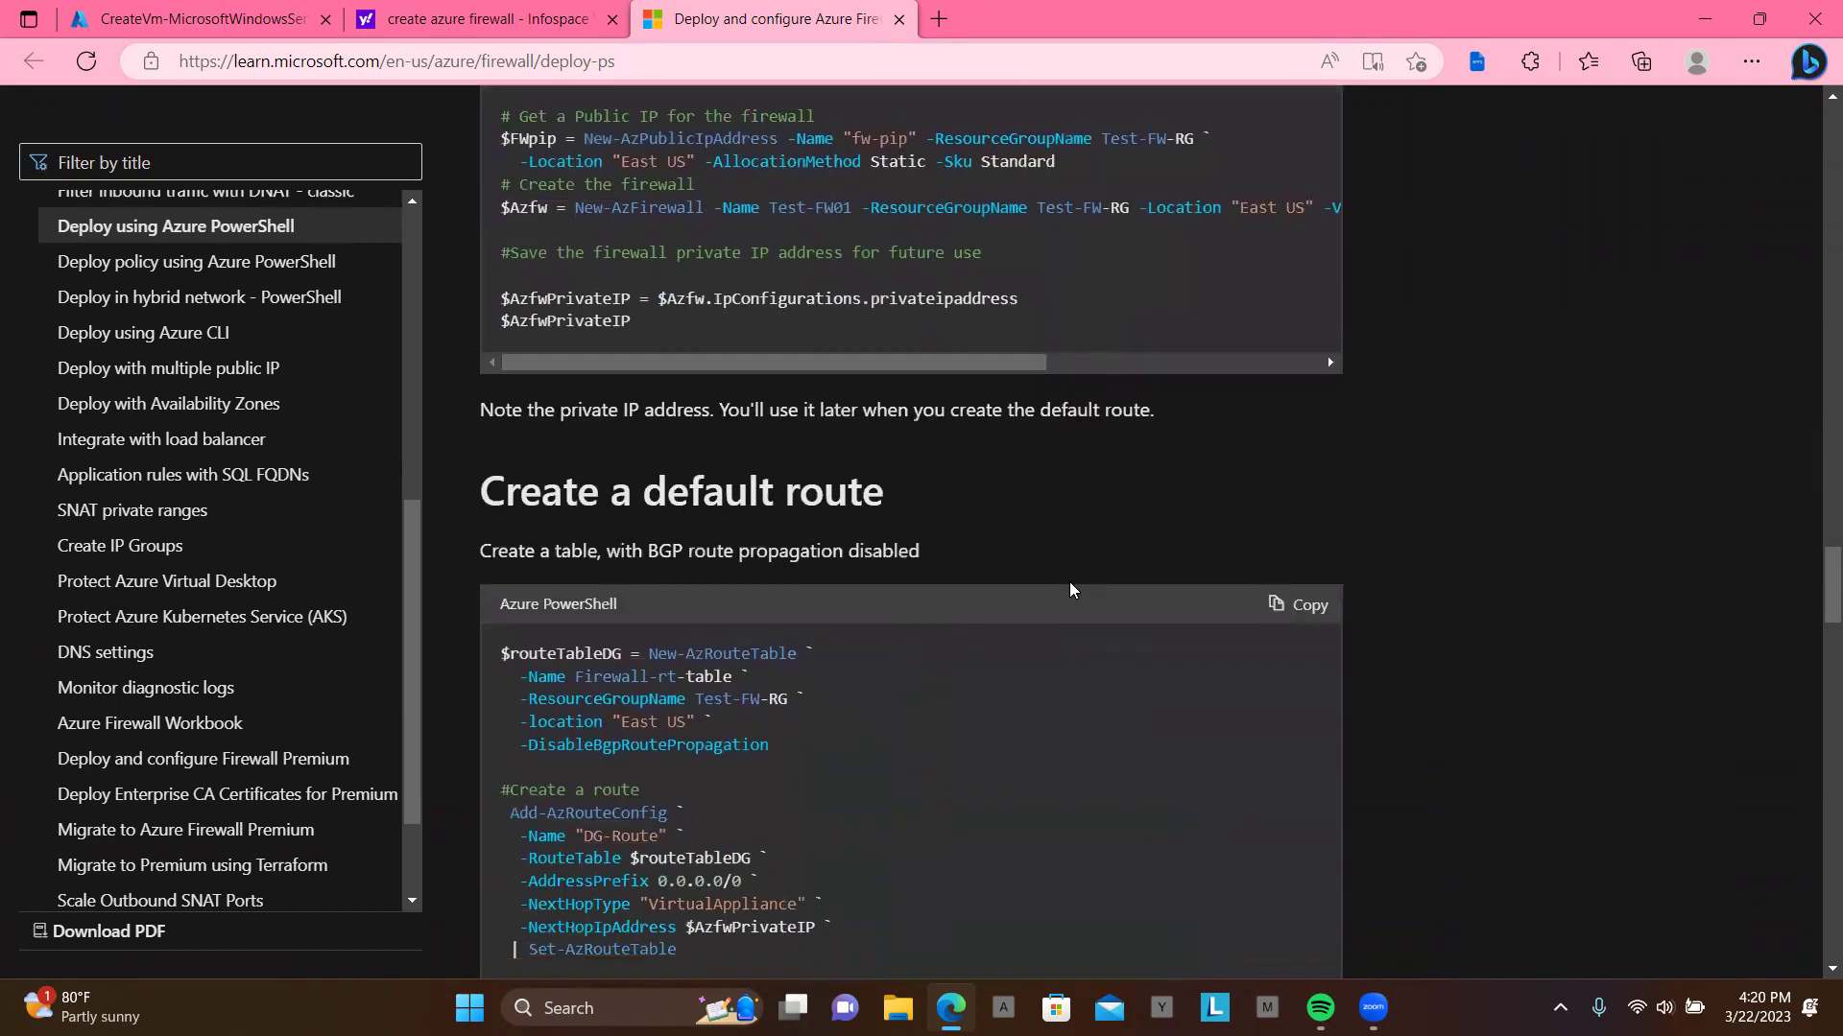
scroll(1071, 587, "down", 2)
scroll(1072, 588, "down", 3)
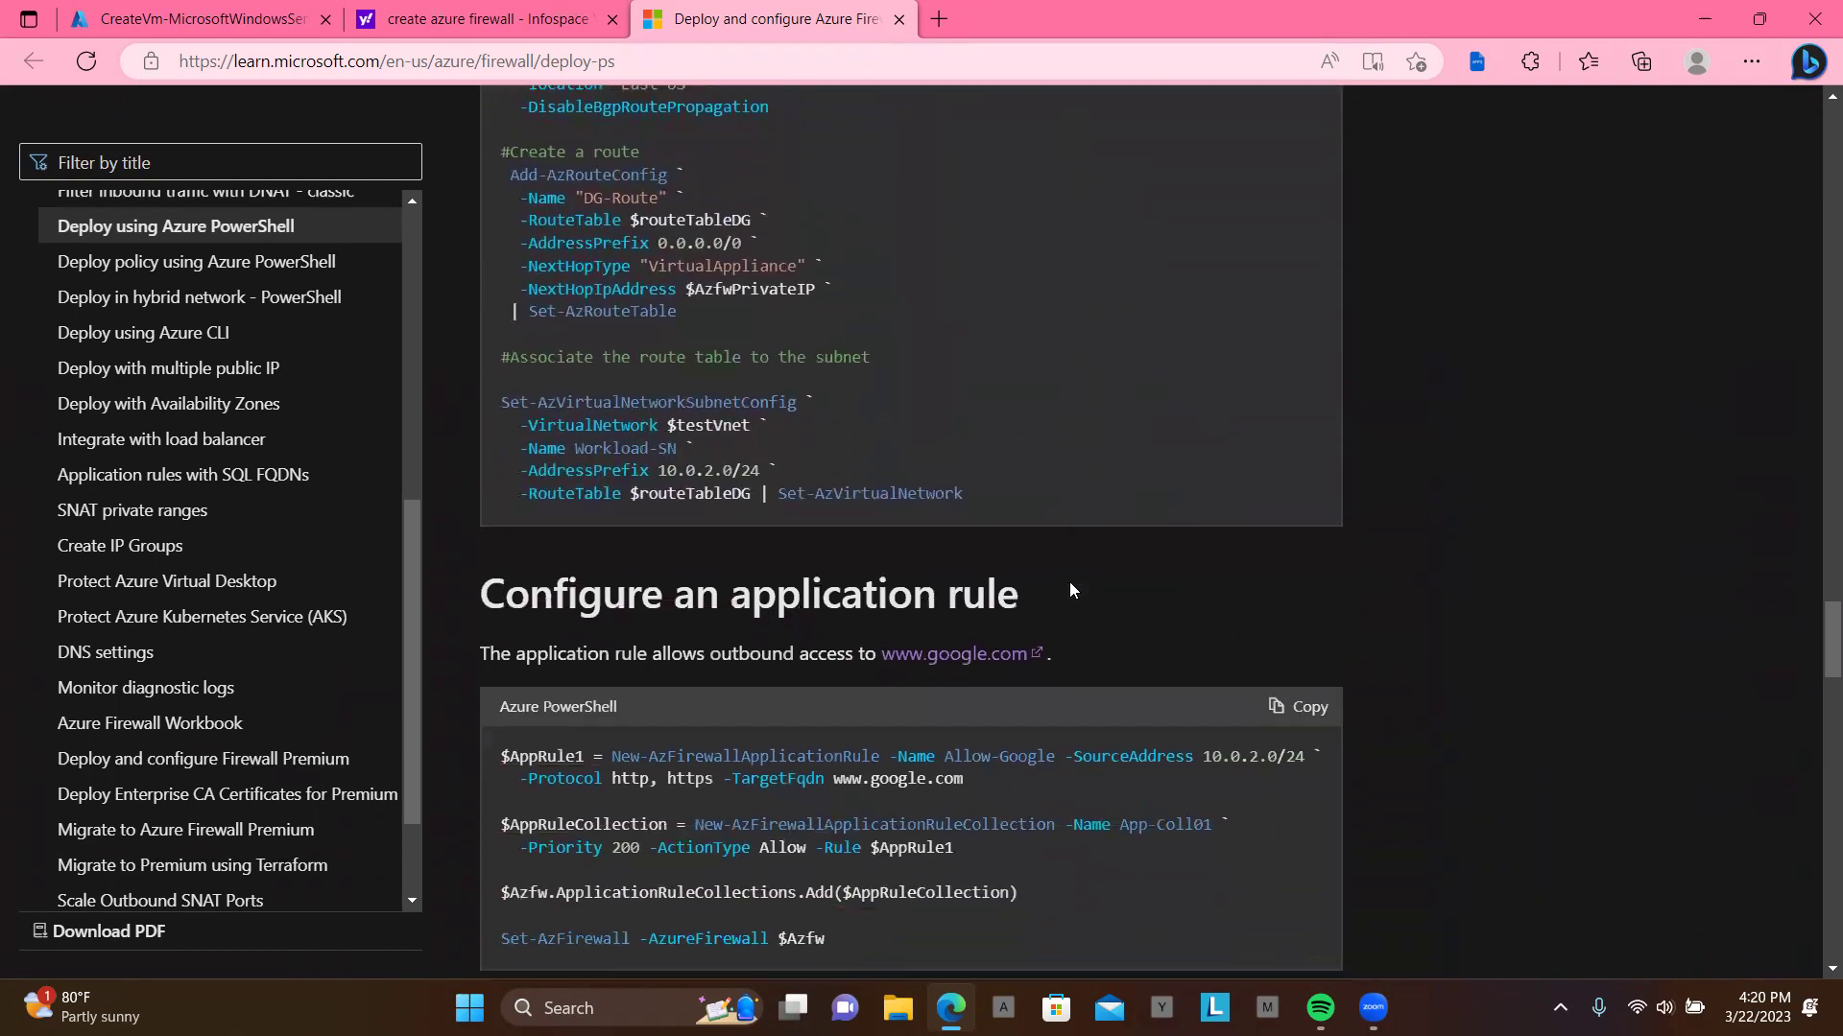
scroll(1071, 587, "down", 3)
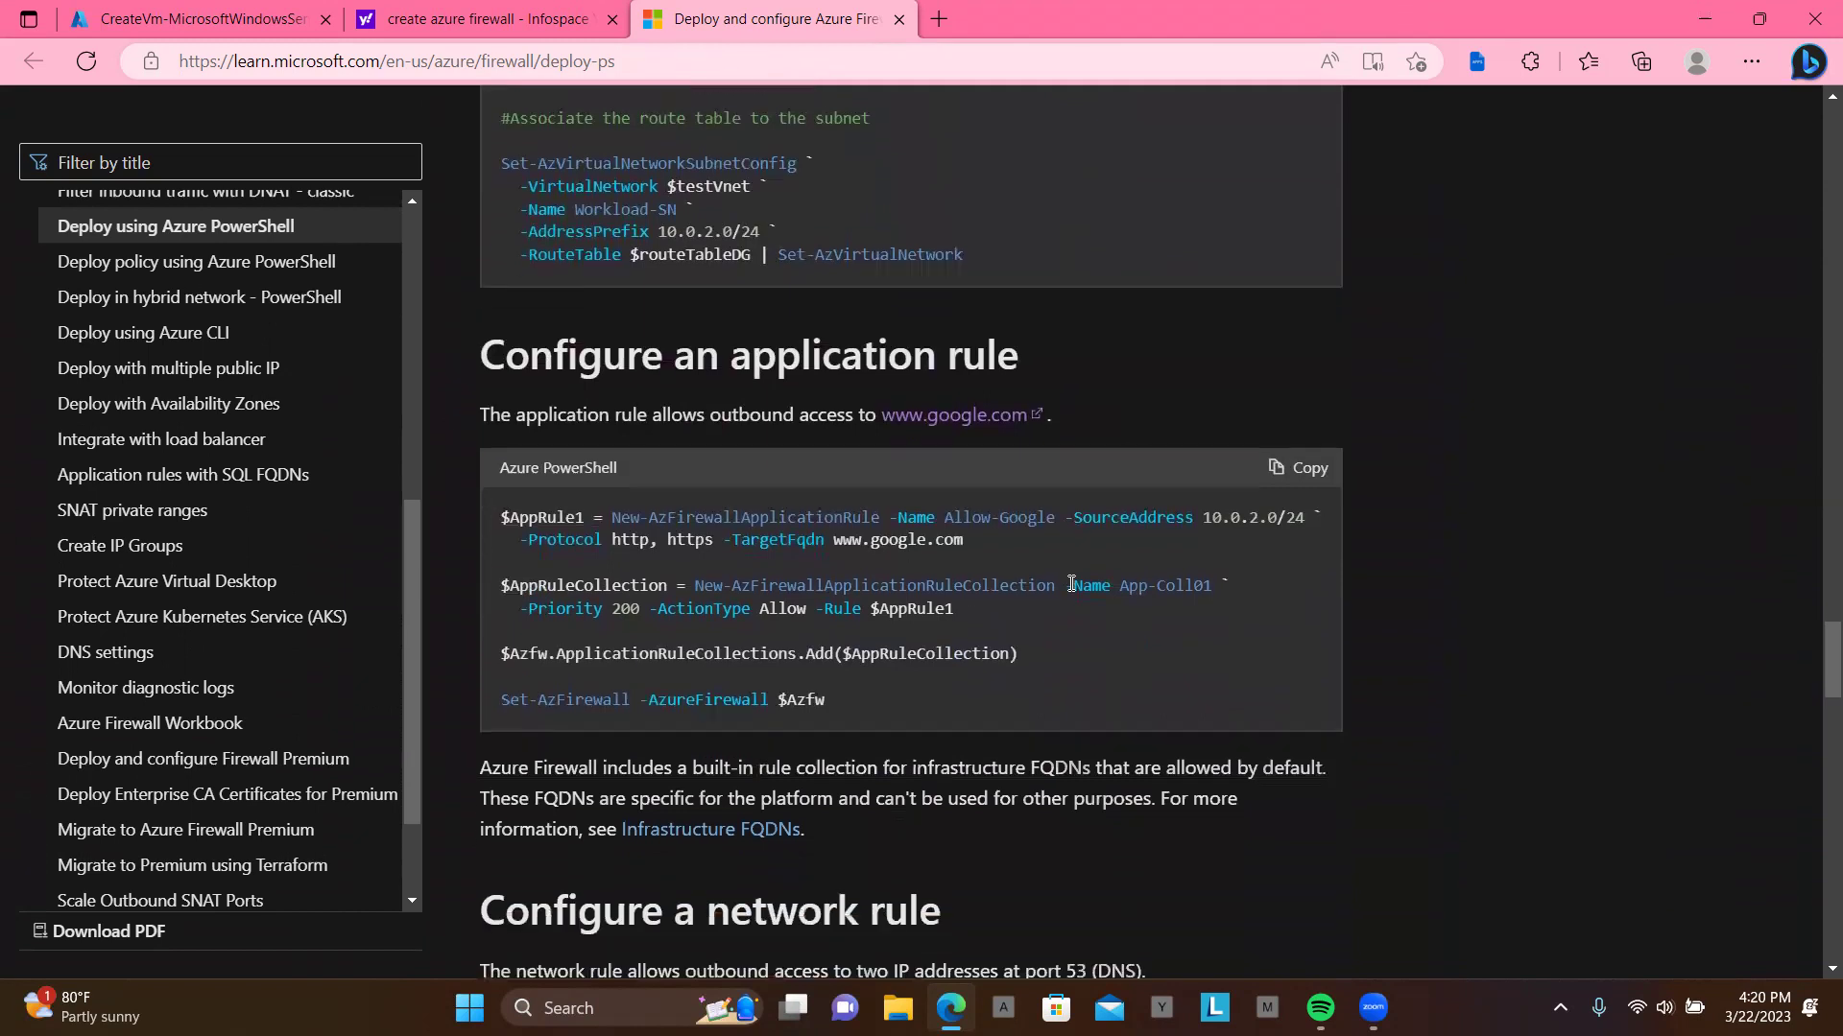
scroll(1071, 584, "down", 3)
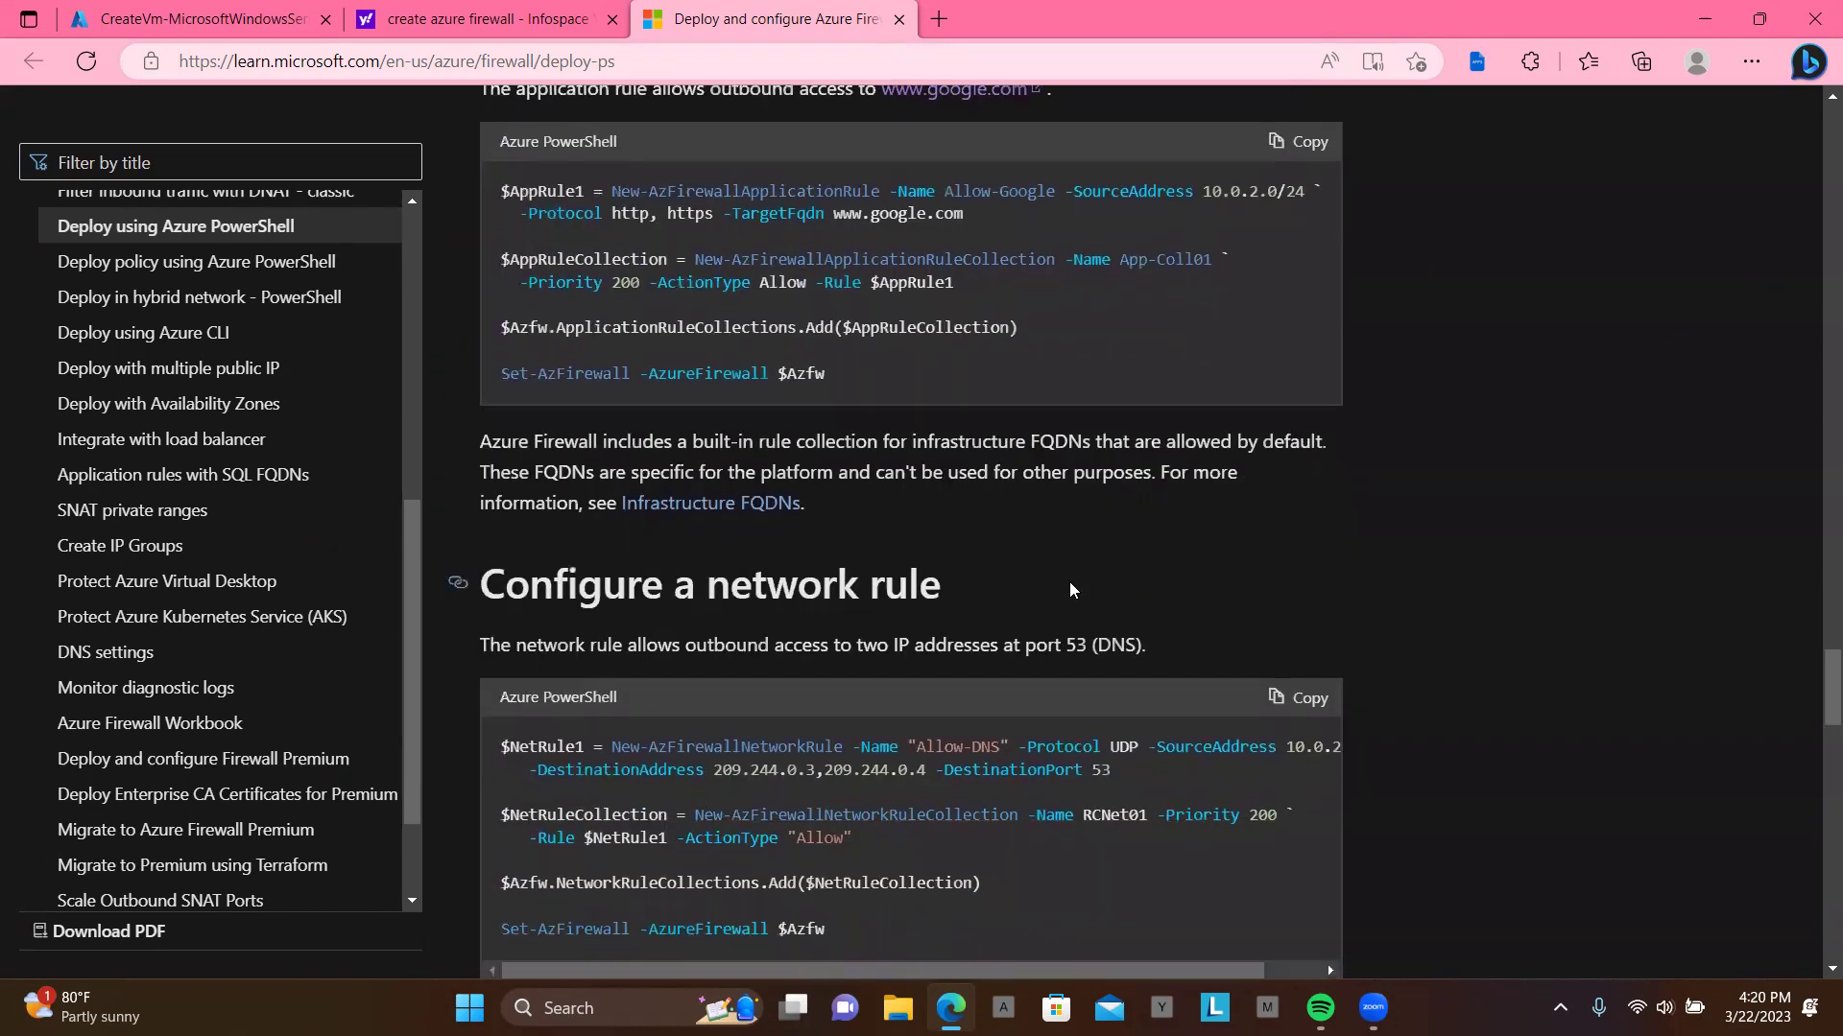
scroll(1071, 588, "down", 7)
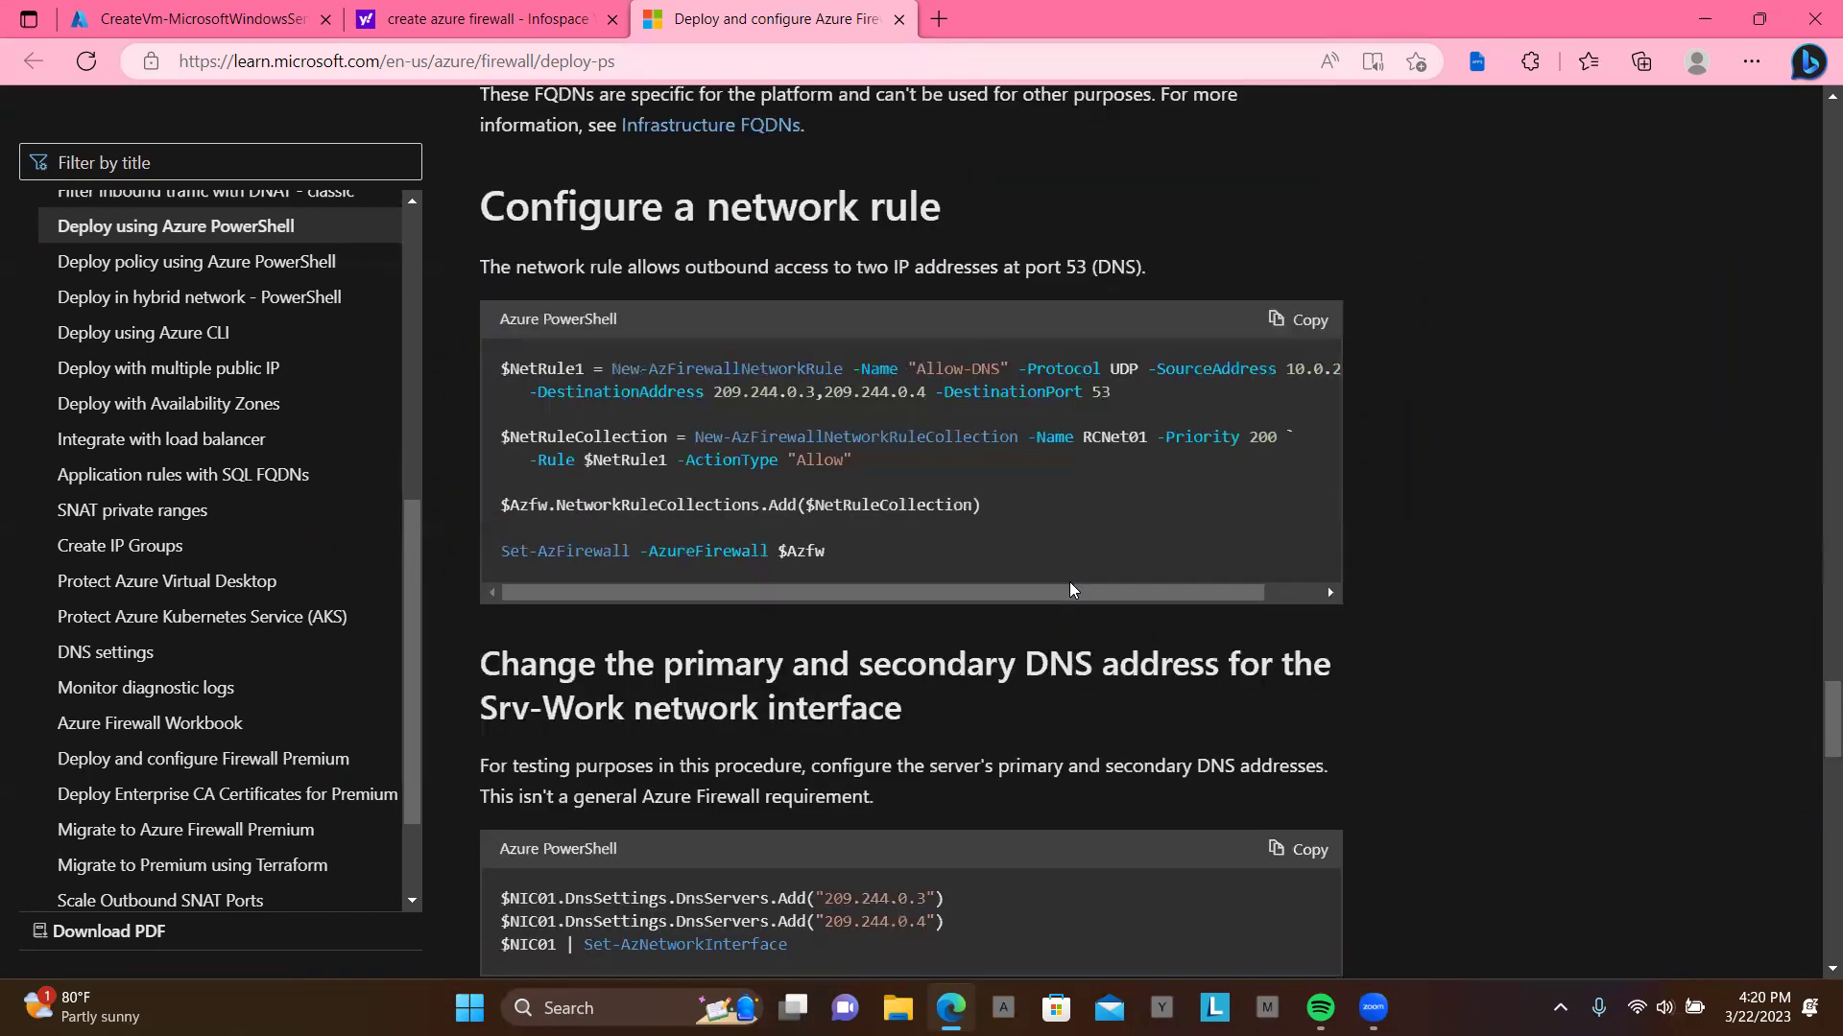
Step: Read the firewall test steps (nslookup and Invoke-WebRequest on Srv-Work) and select the article URL
scroll(1071, 588, "down", 3)
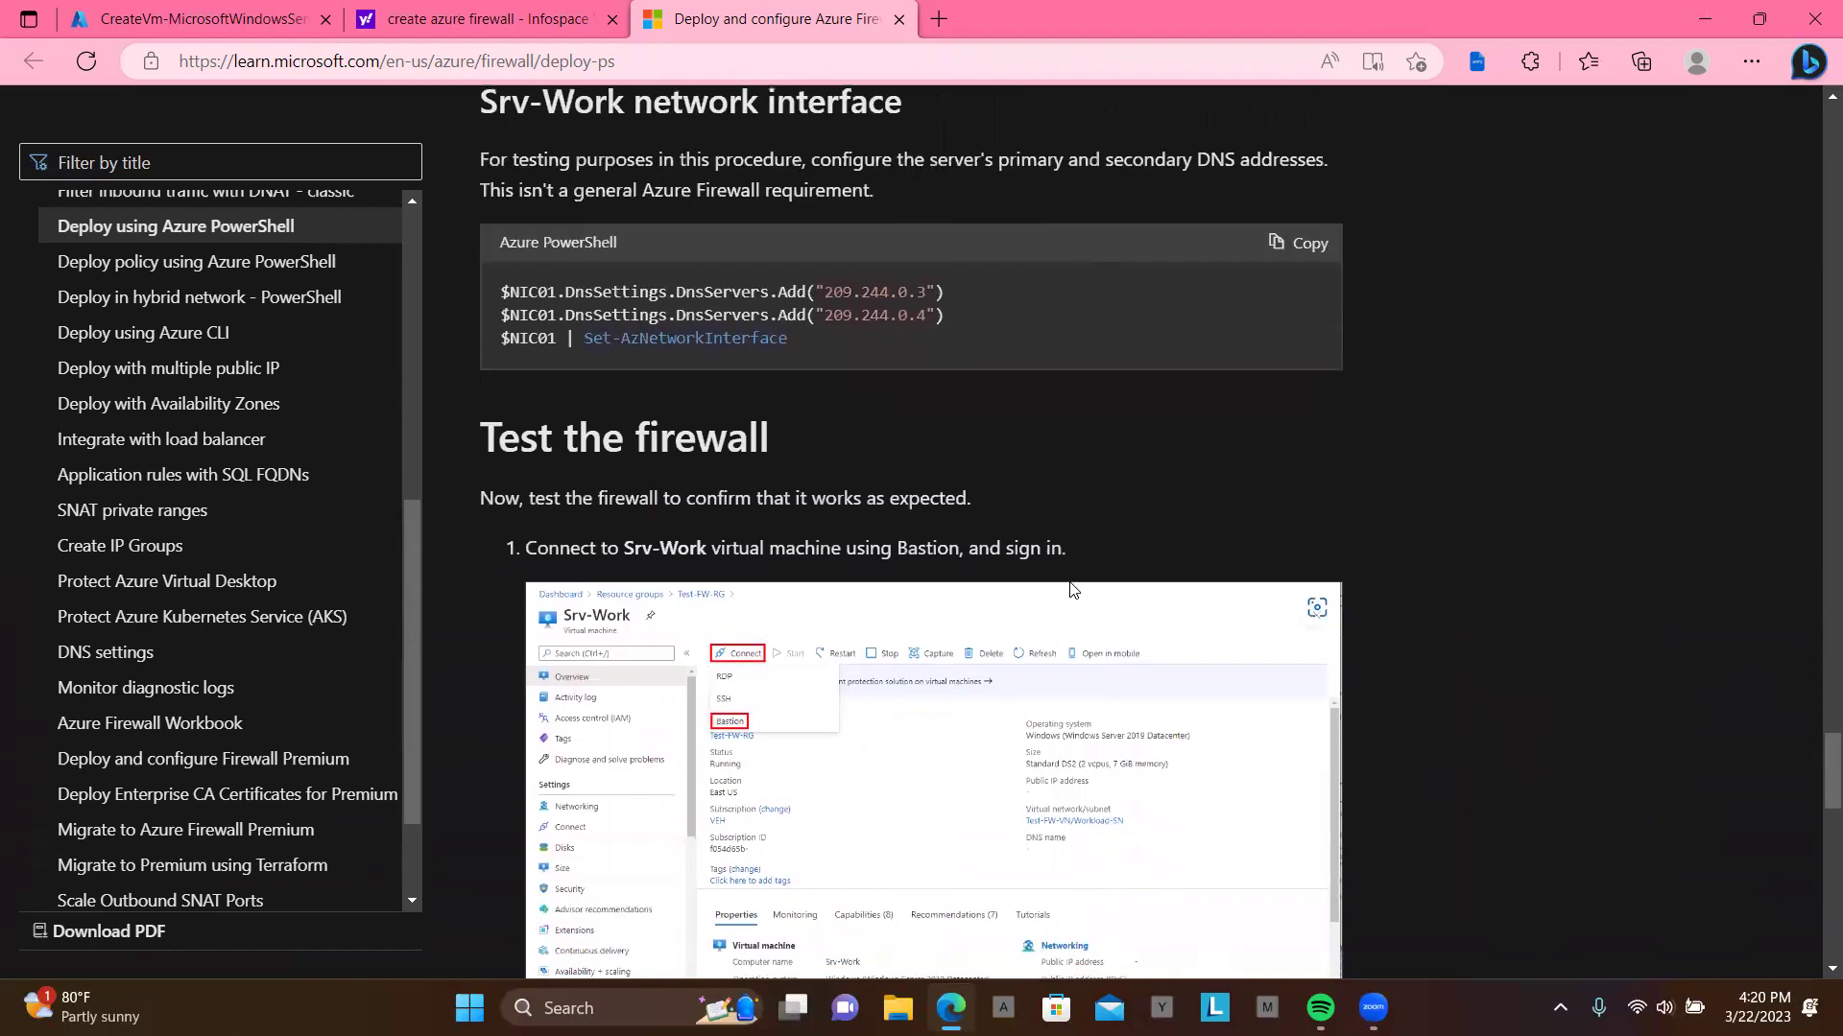
scroll(900, 636, "down", 2)
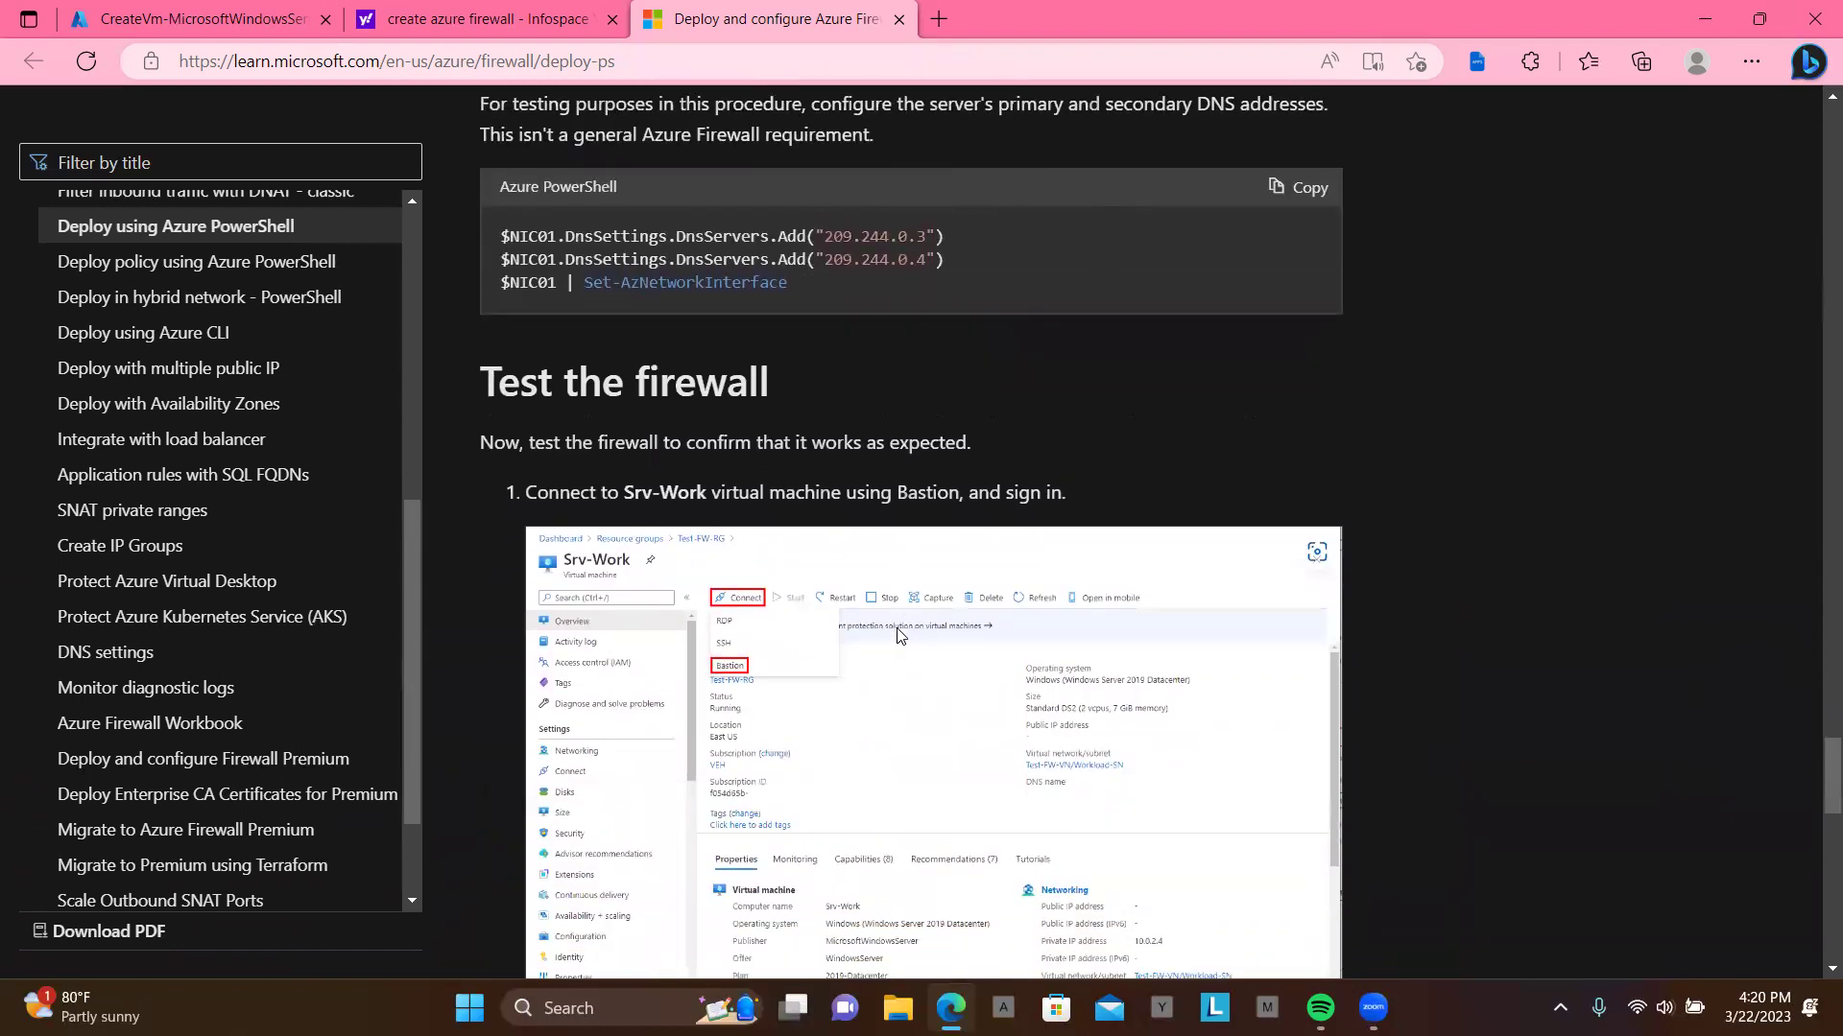
scroll(900, 636, "down", 4)
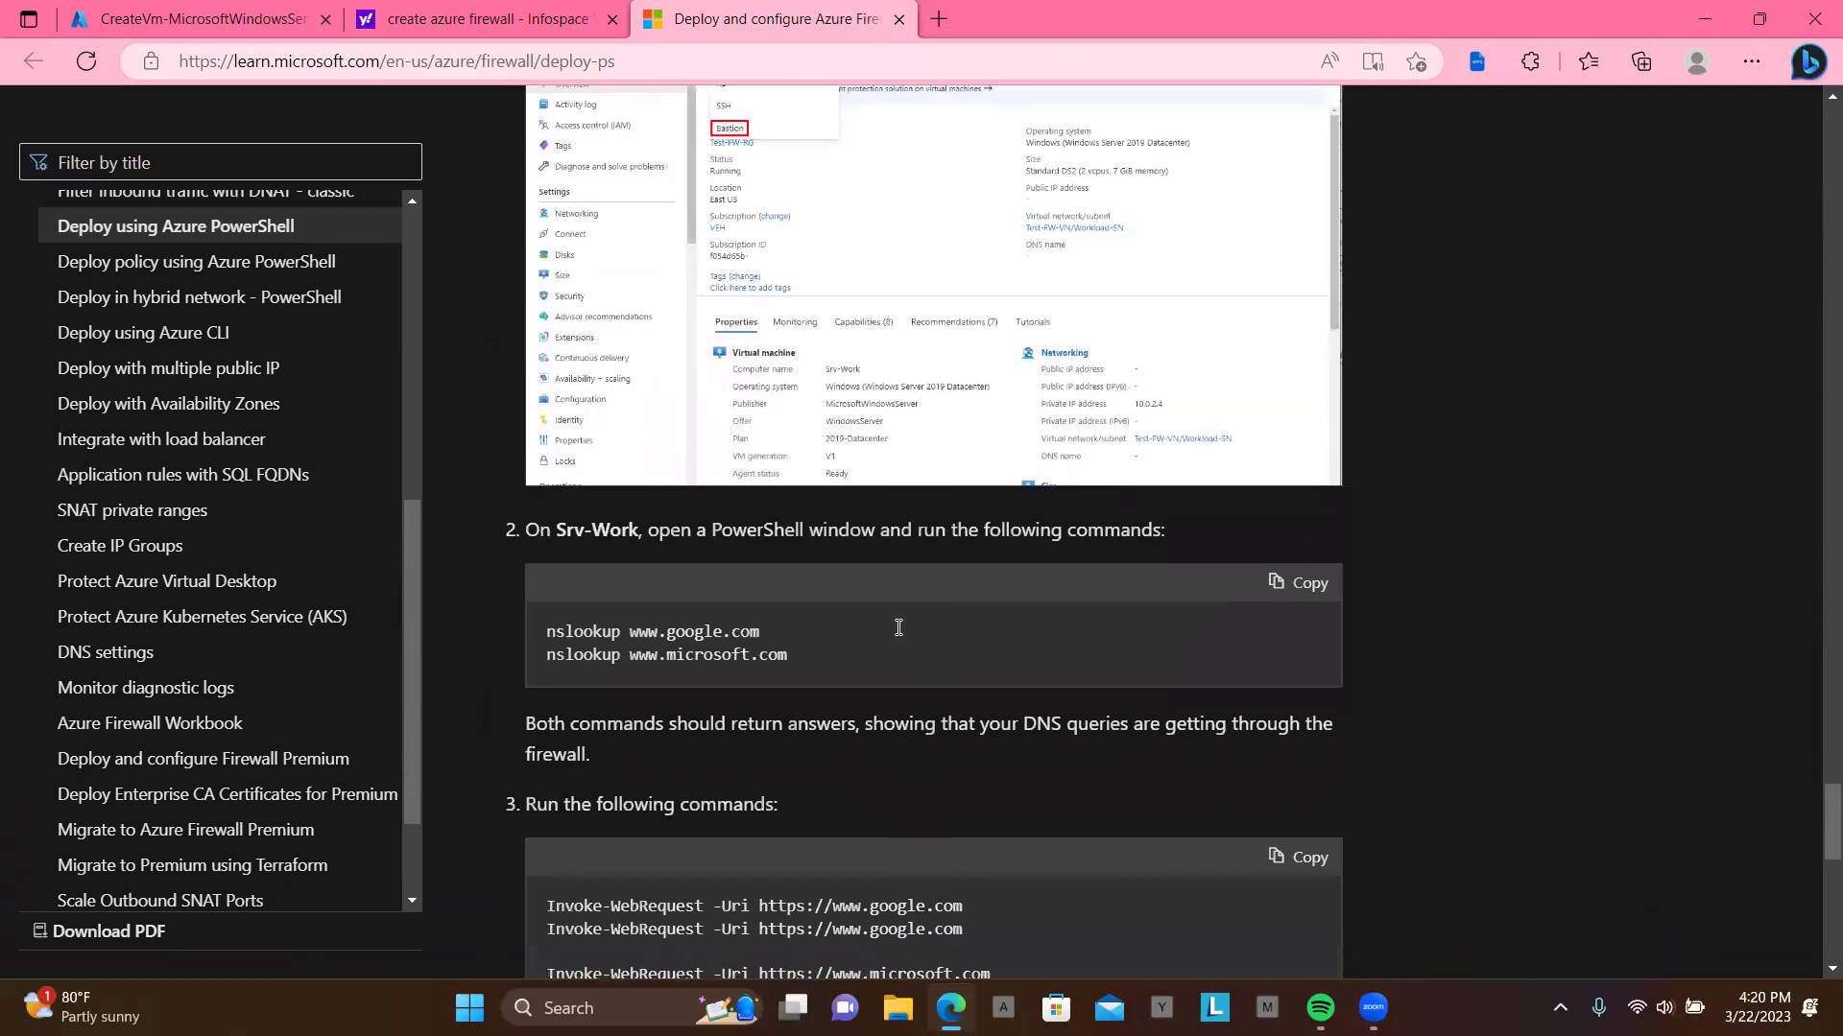
scroll(900, 636, "up", 2)
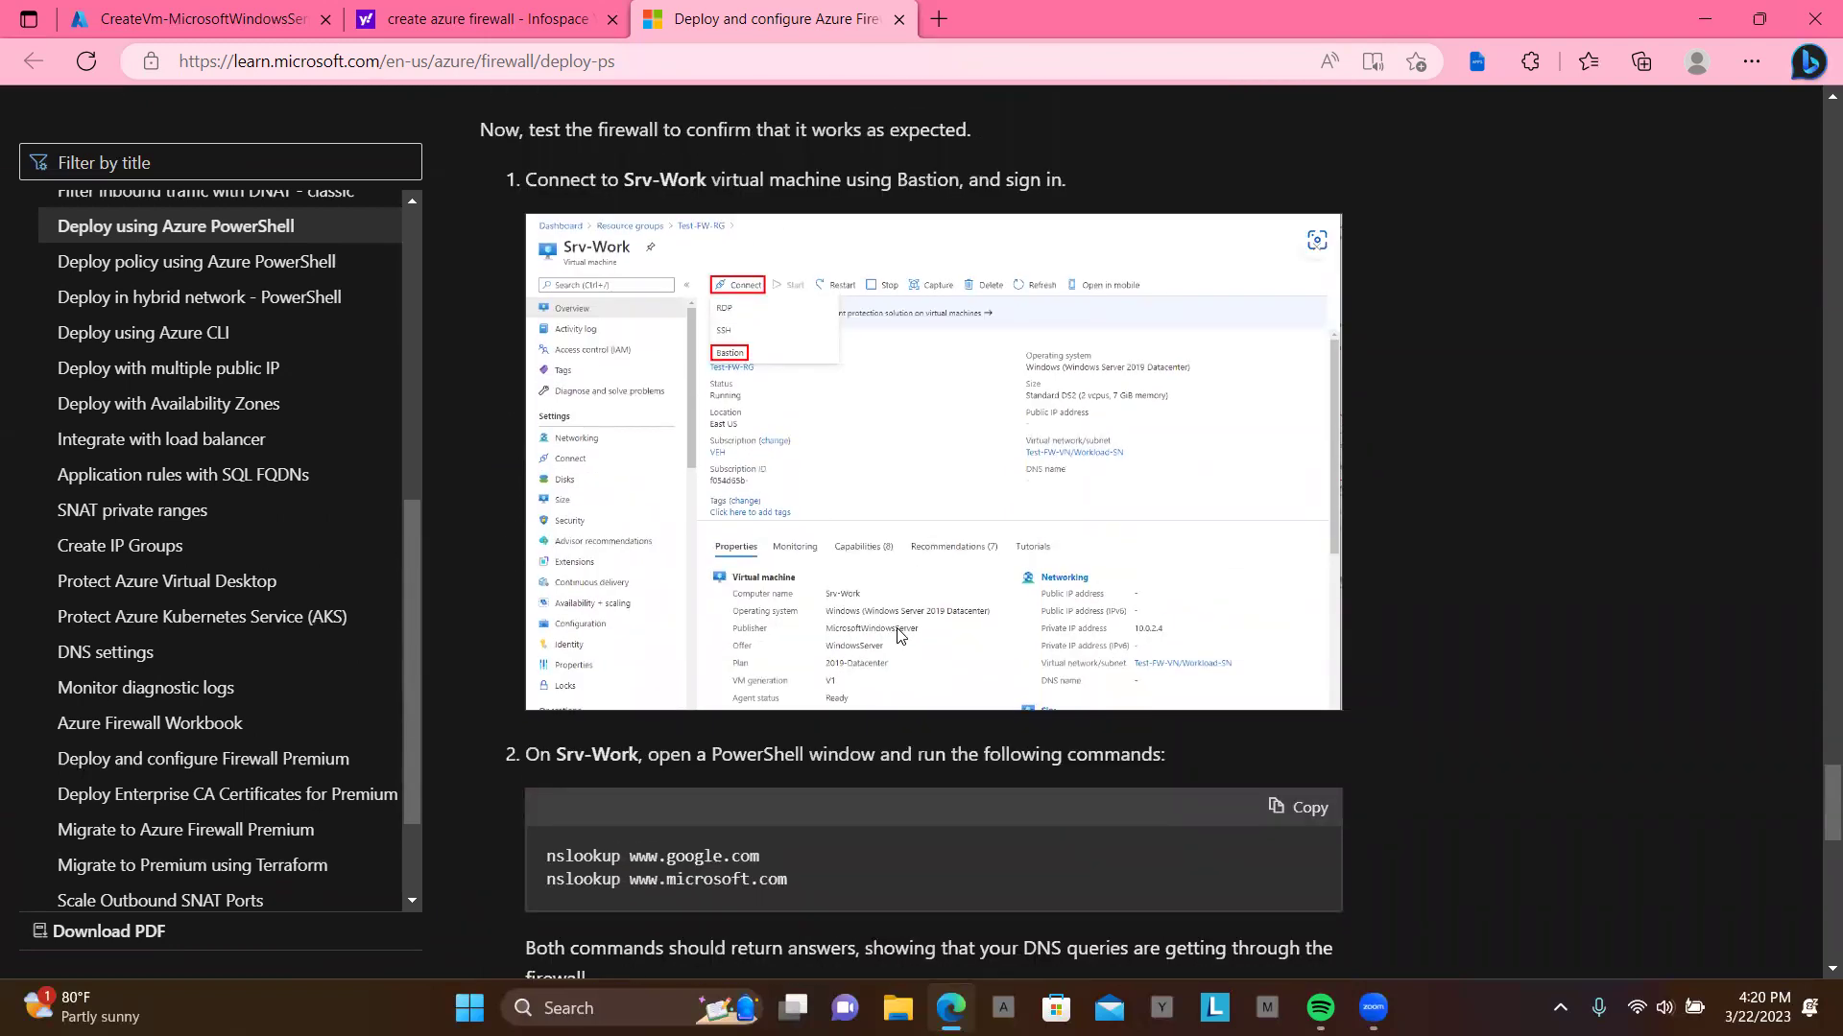
scroll(898, 635, "down", 1)
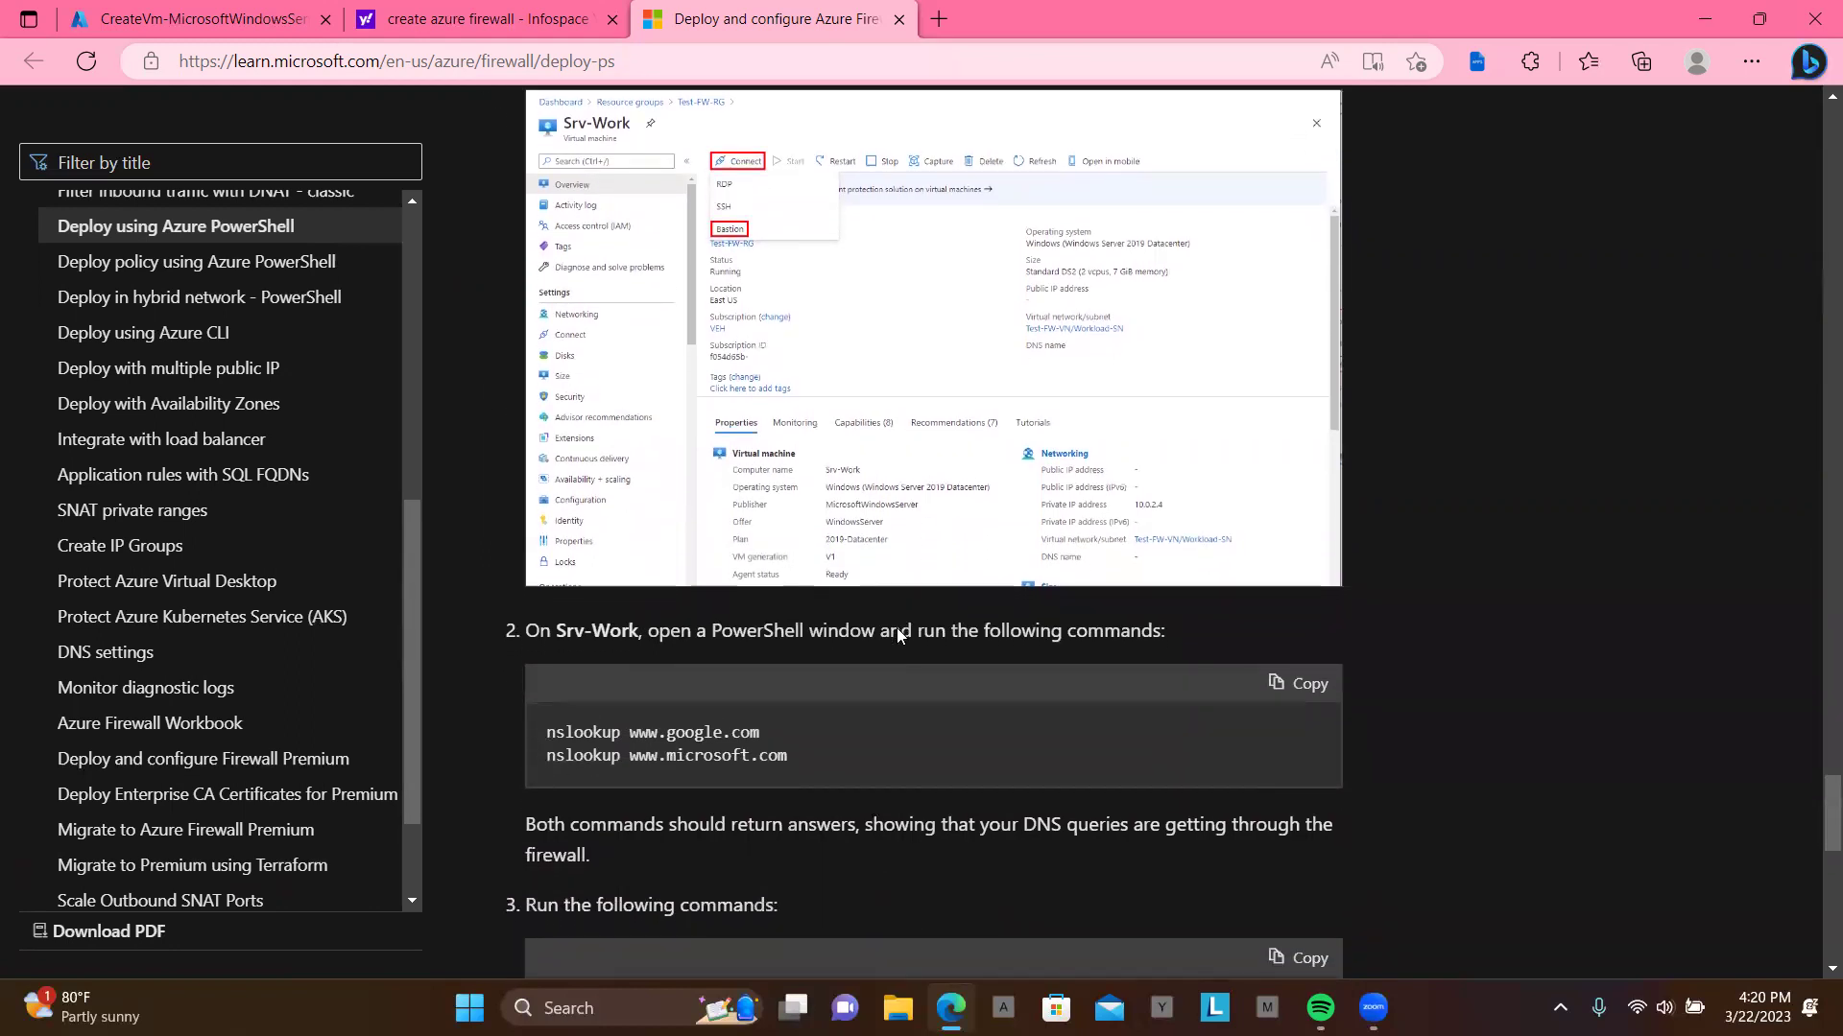
scroll(898, 635, "up", 2)
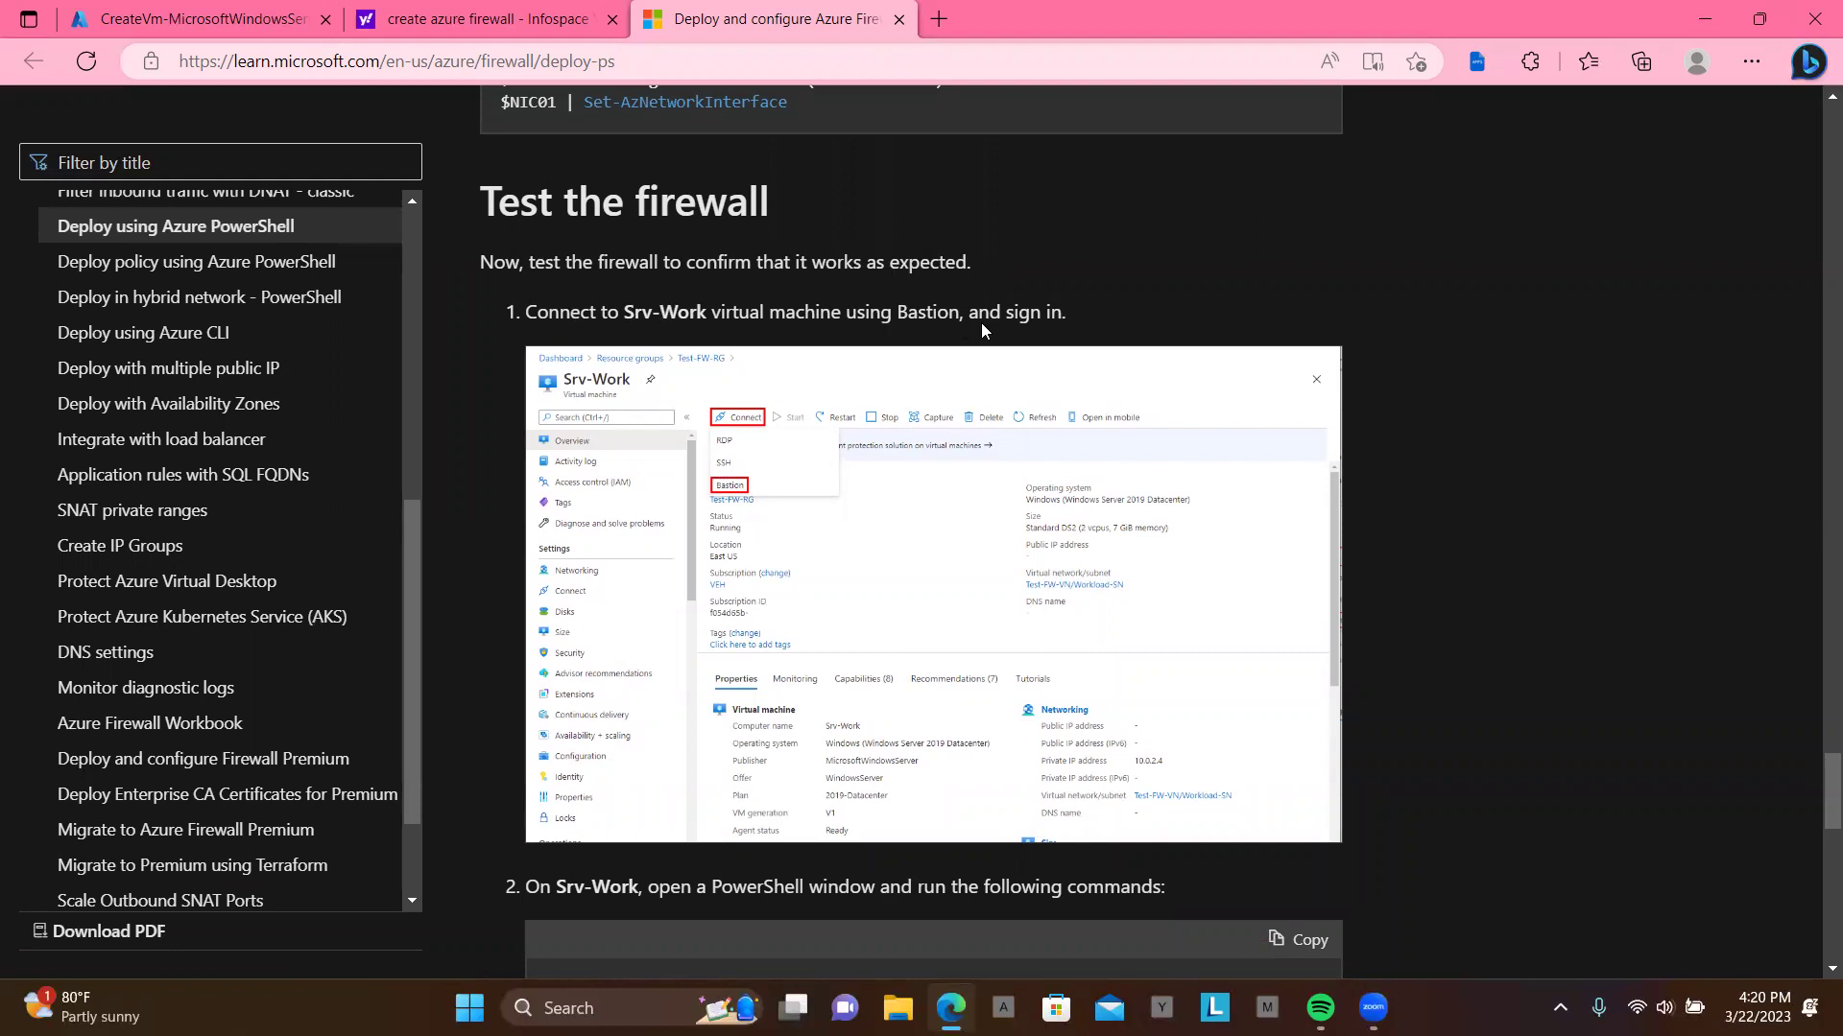
scroll(977, 573, "down", 4)
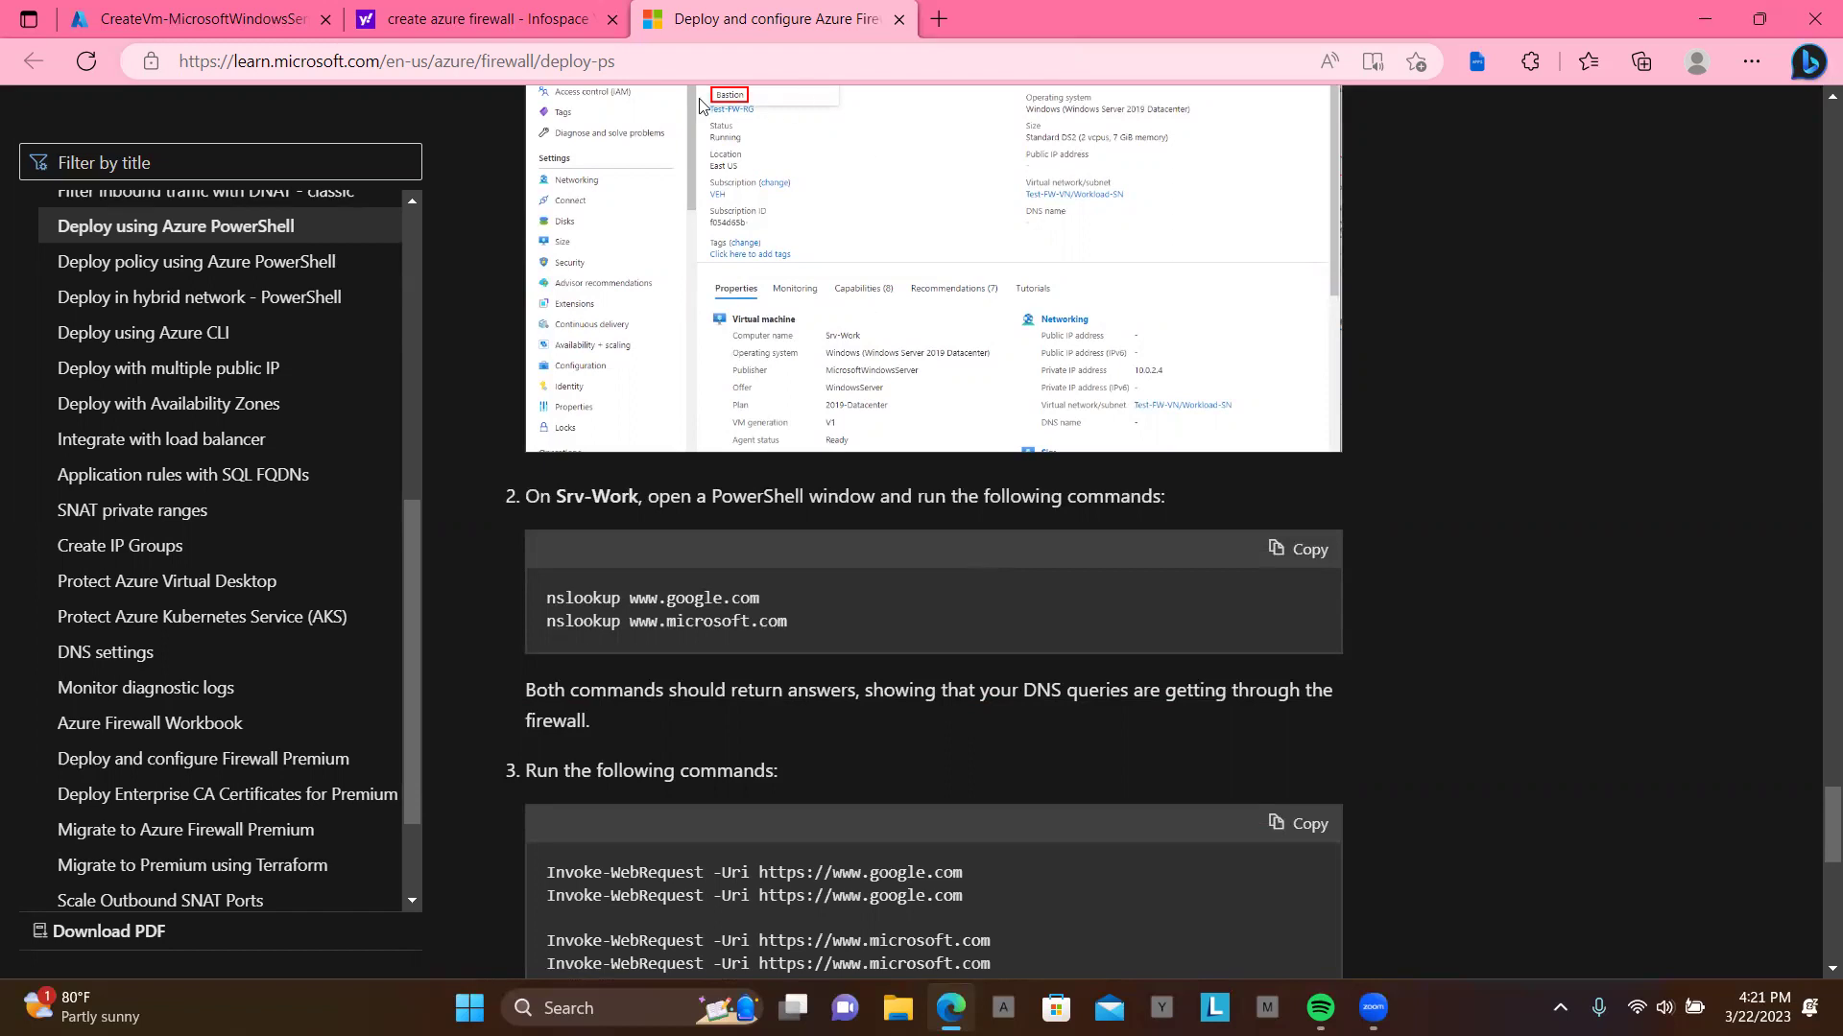
left_click(662, 61)
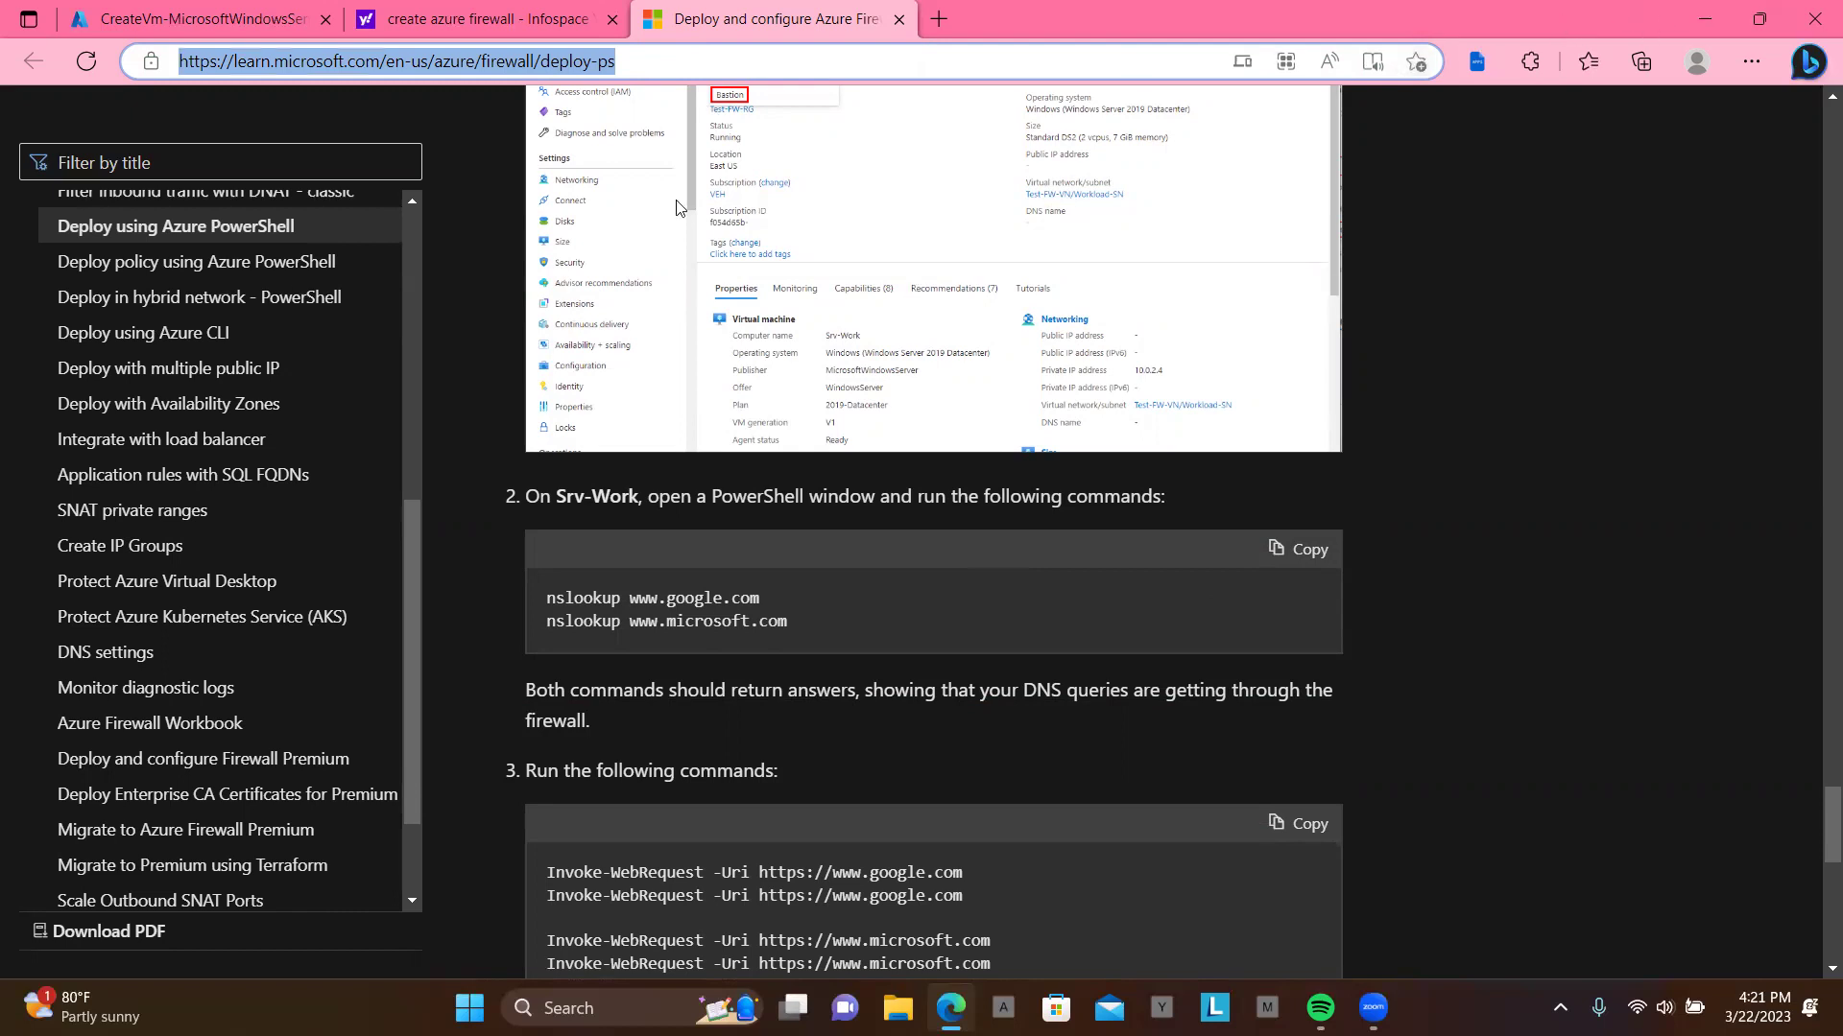
Step: Replace the Yahoo search results tab with the Google home page by entering 'go'
left_click(380, 21)
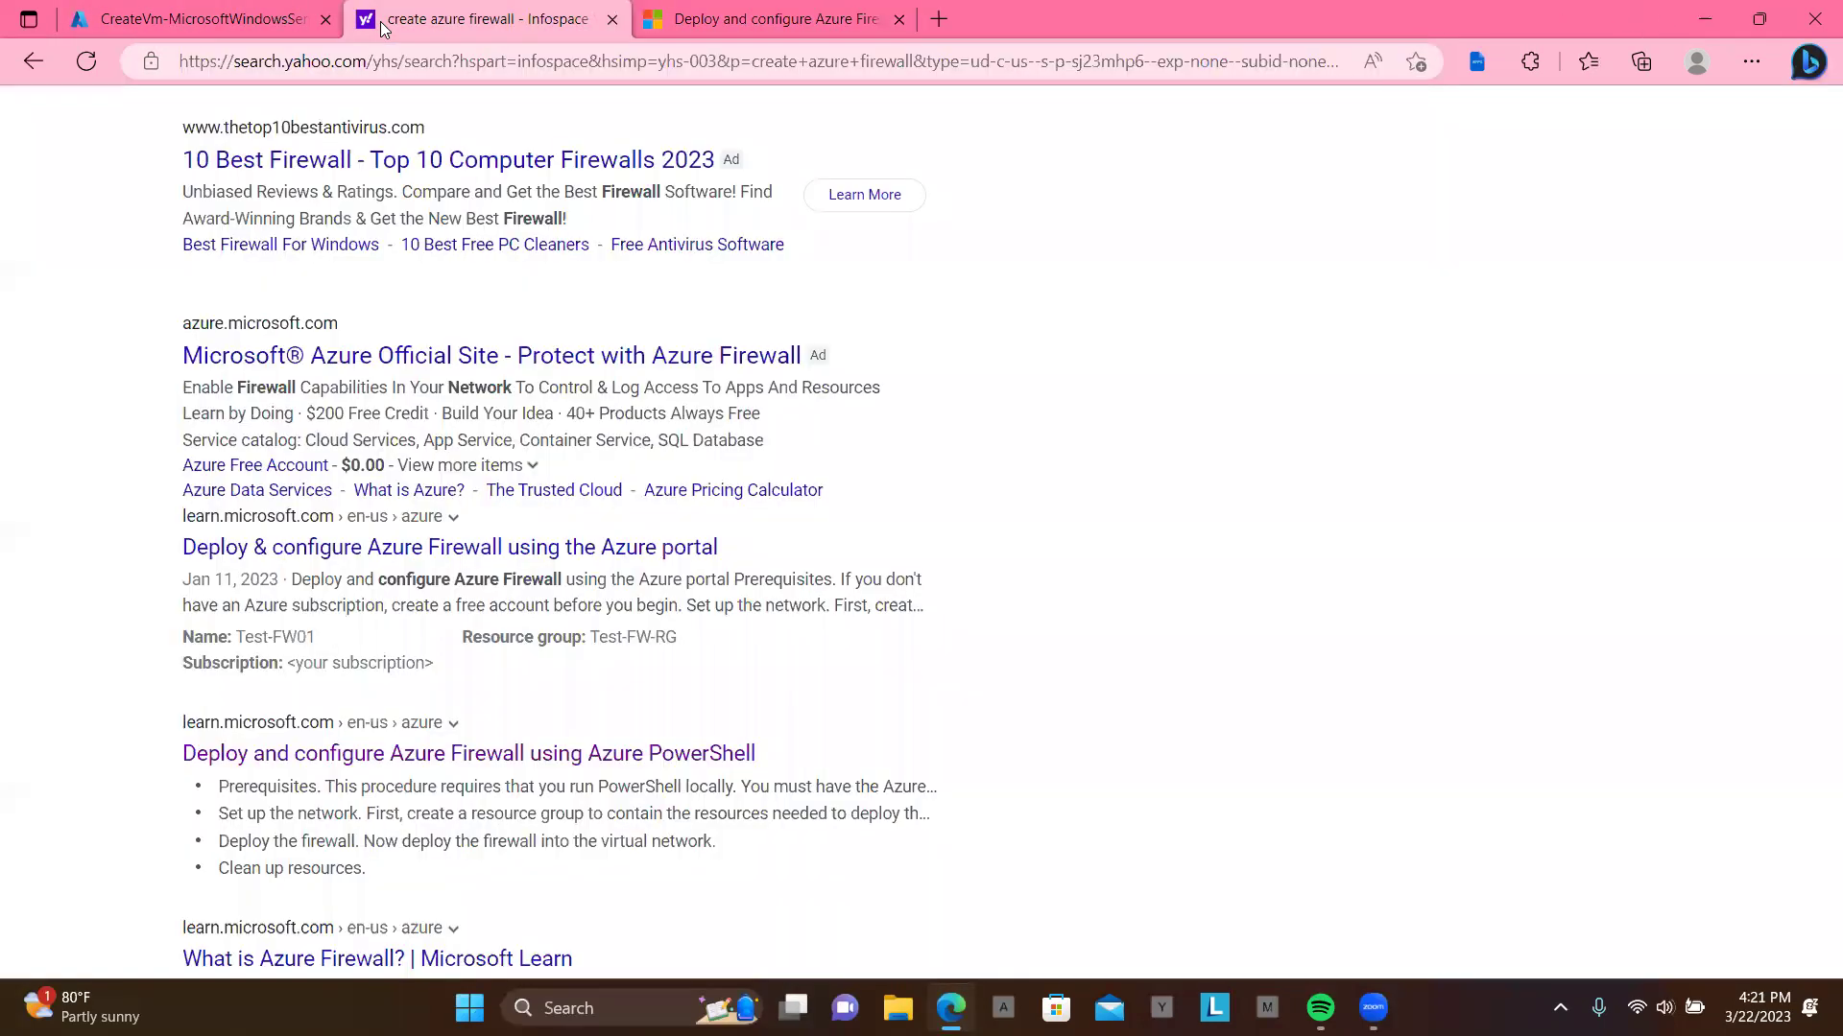
scroll(1173, 371, "up", 10)
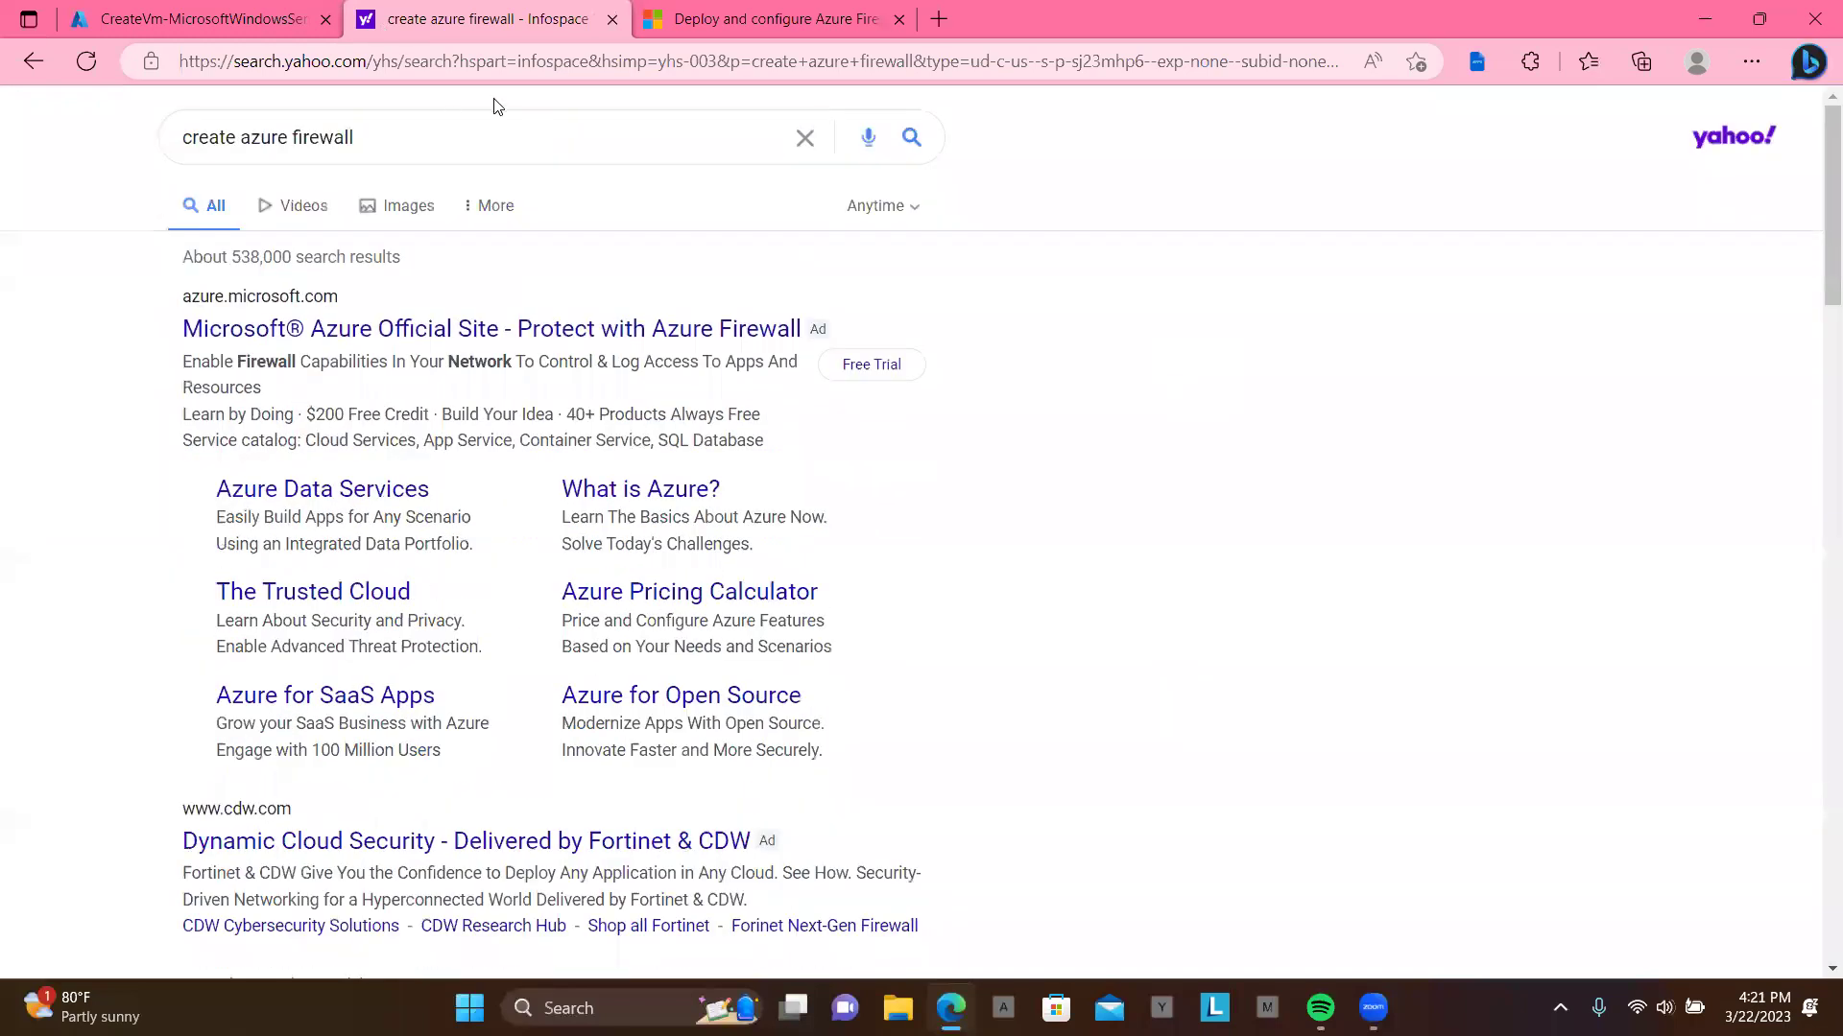
left_click(373, 71)
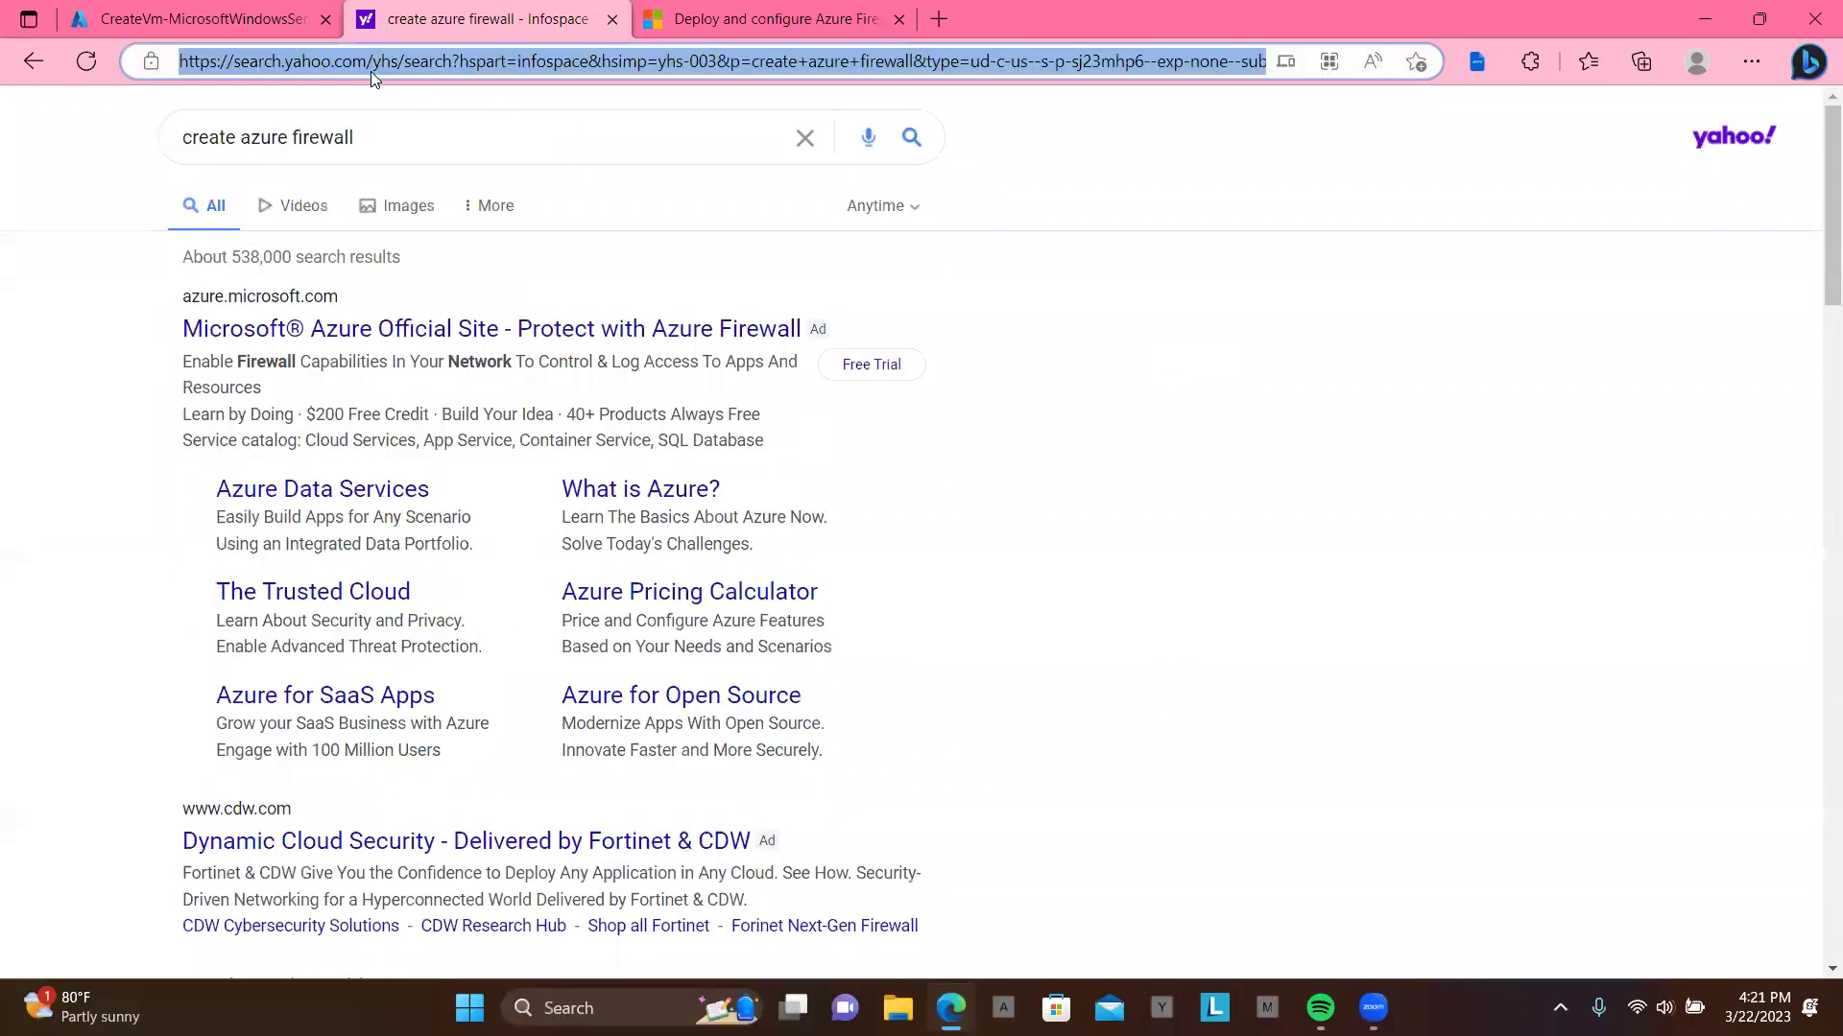
type("go")
key("Return")
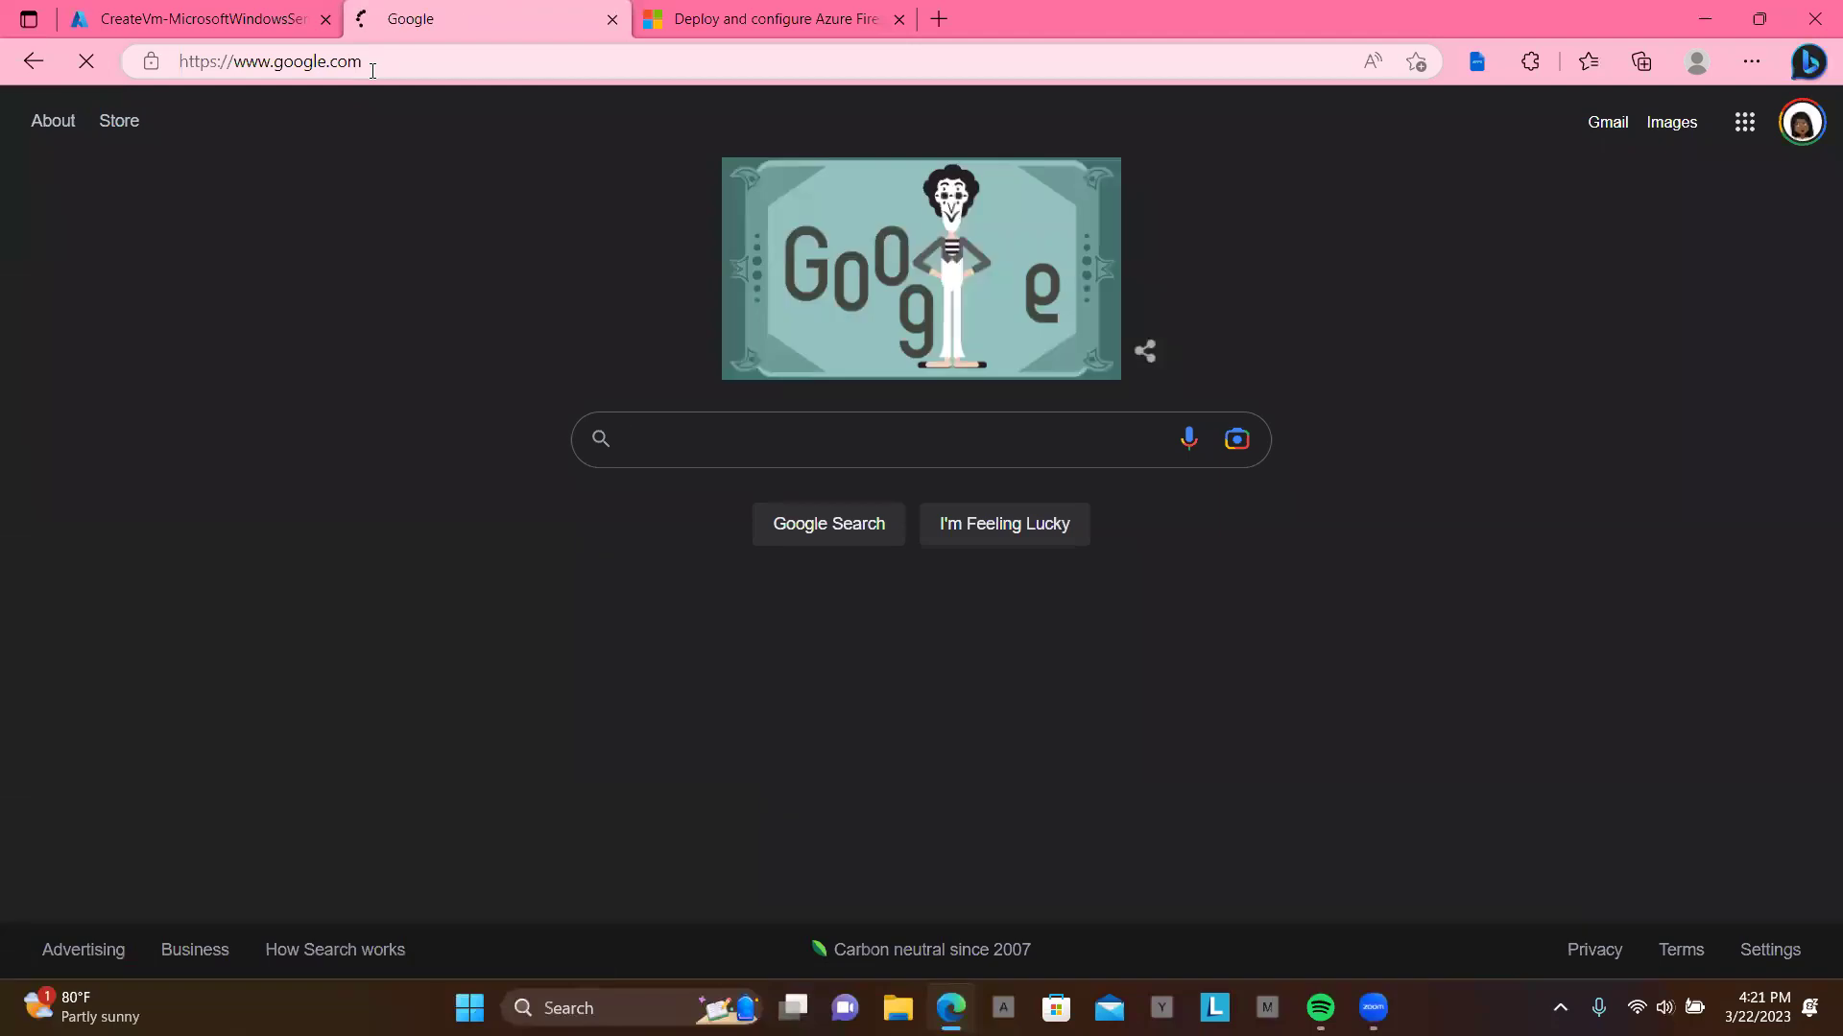
Step: Email the contact's address a message titled 'hi' with the Azure Firewall article link pasted in
left_click(1611, 127)
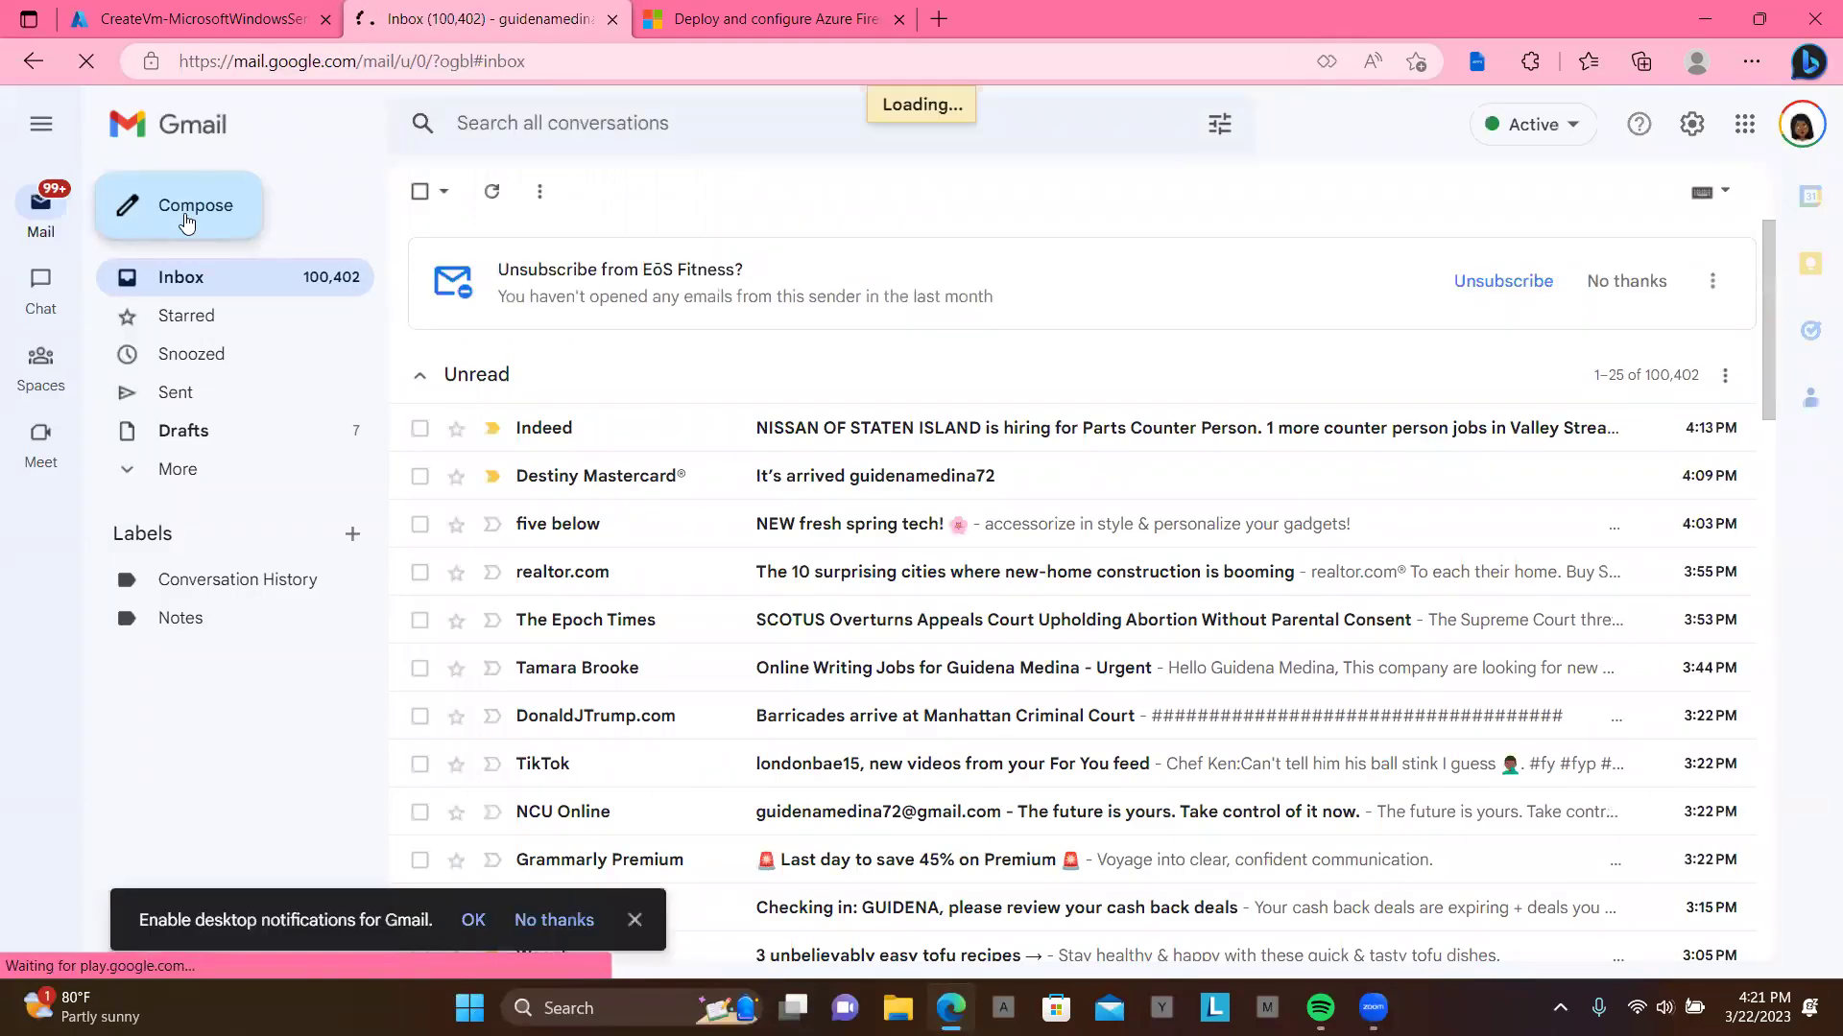
left_click(187, 221)
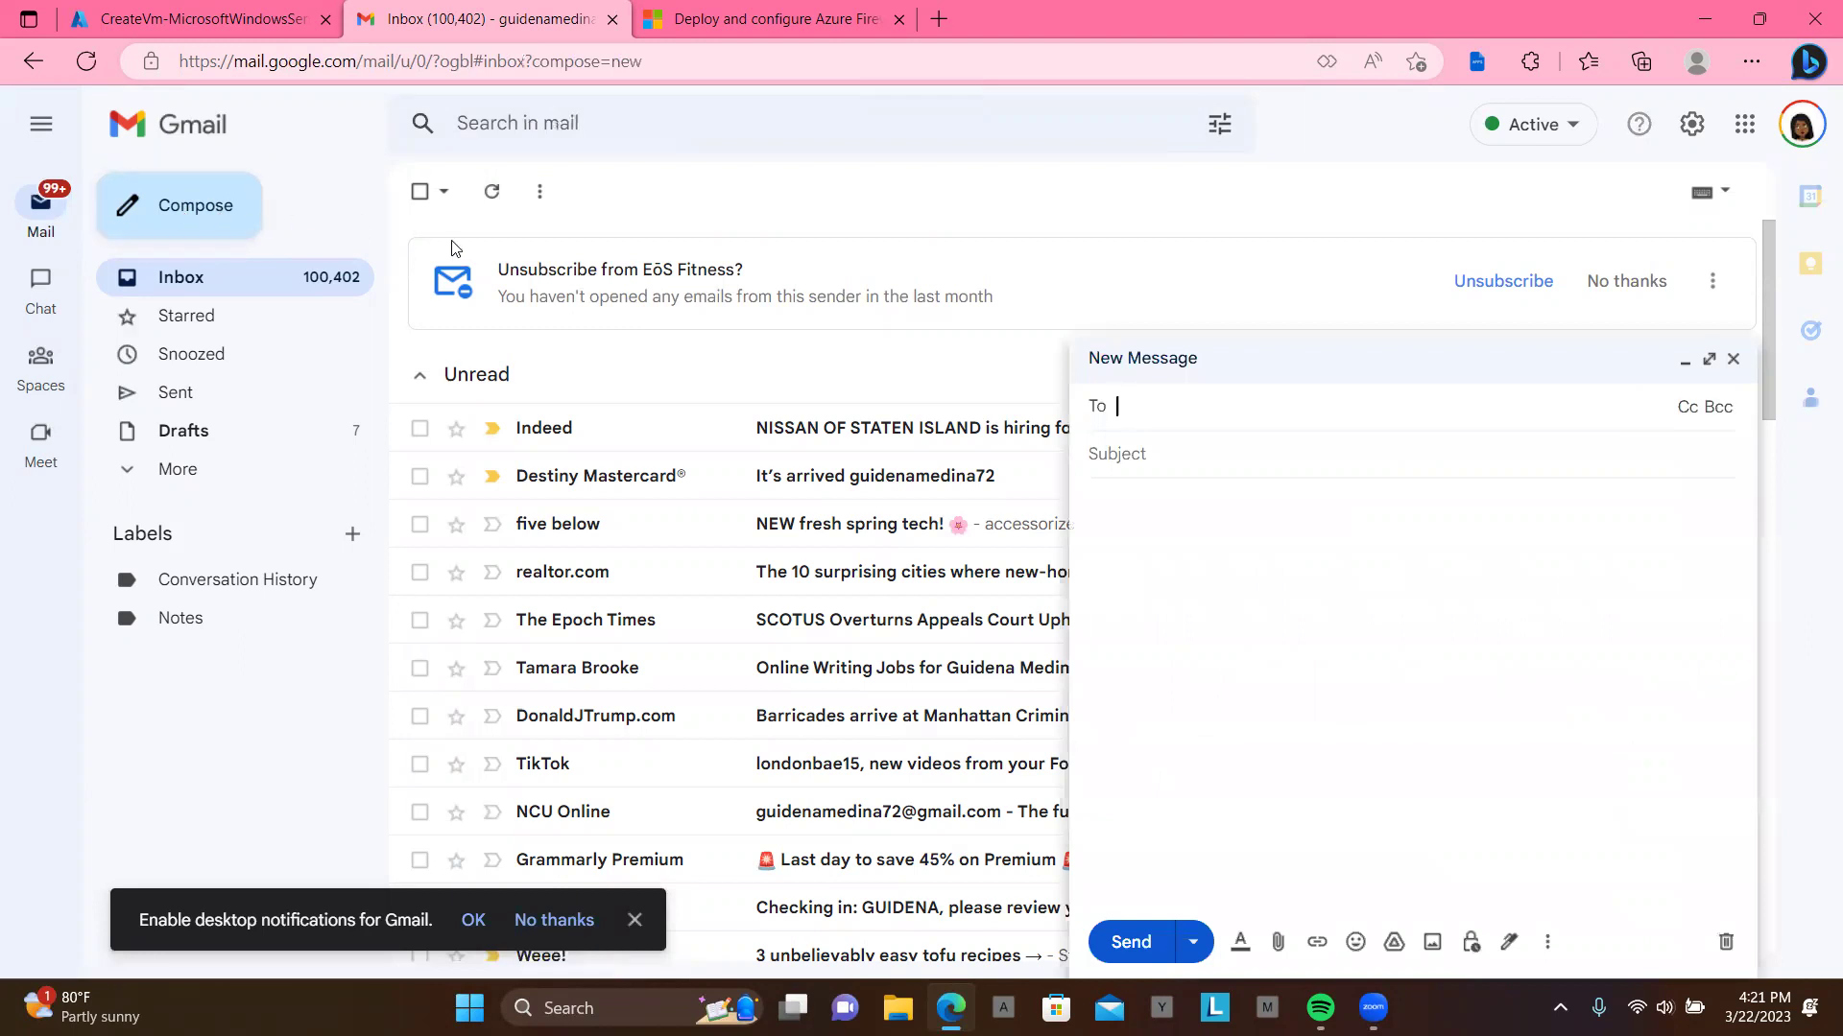
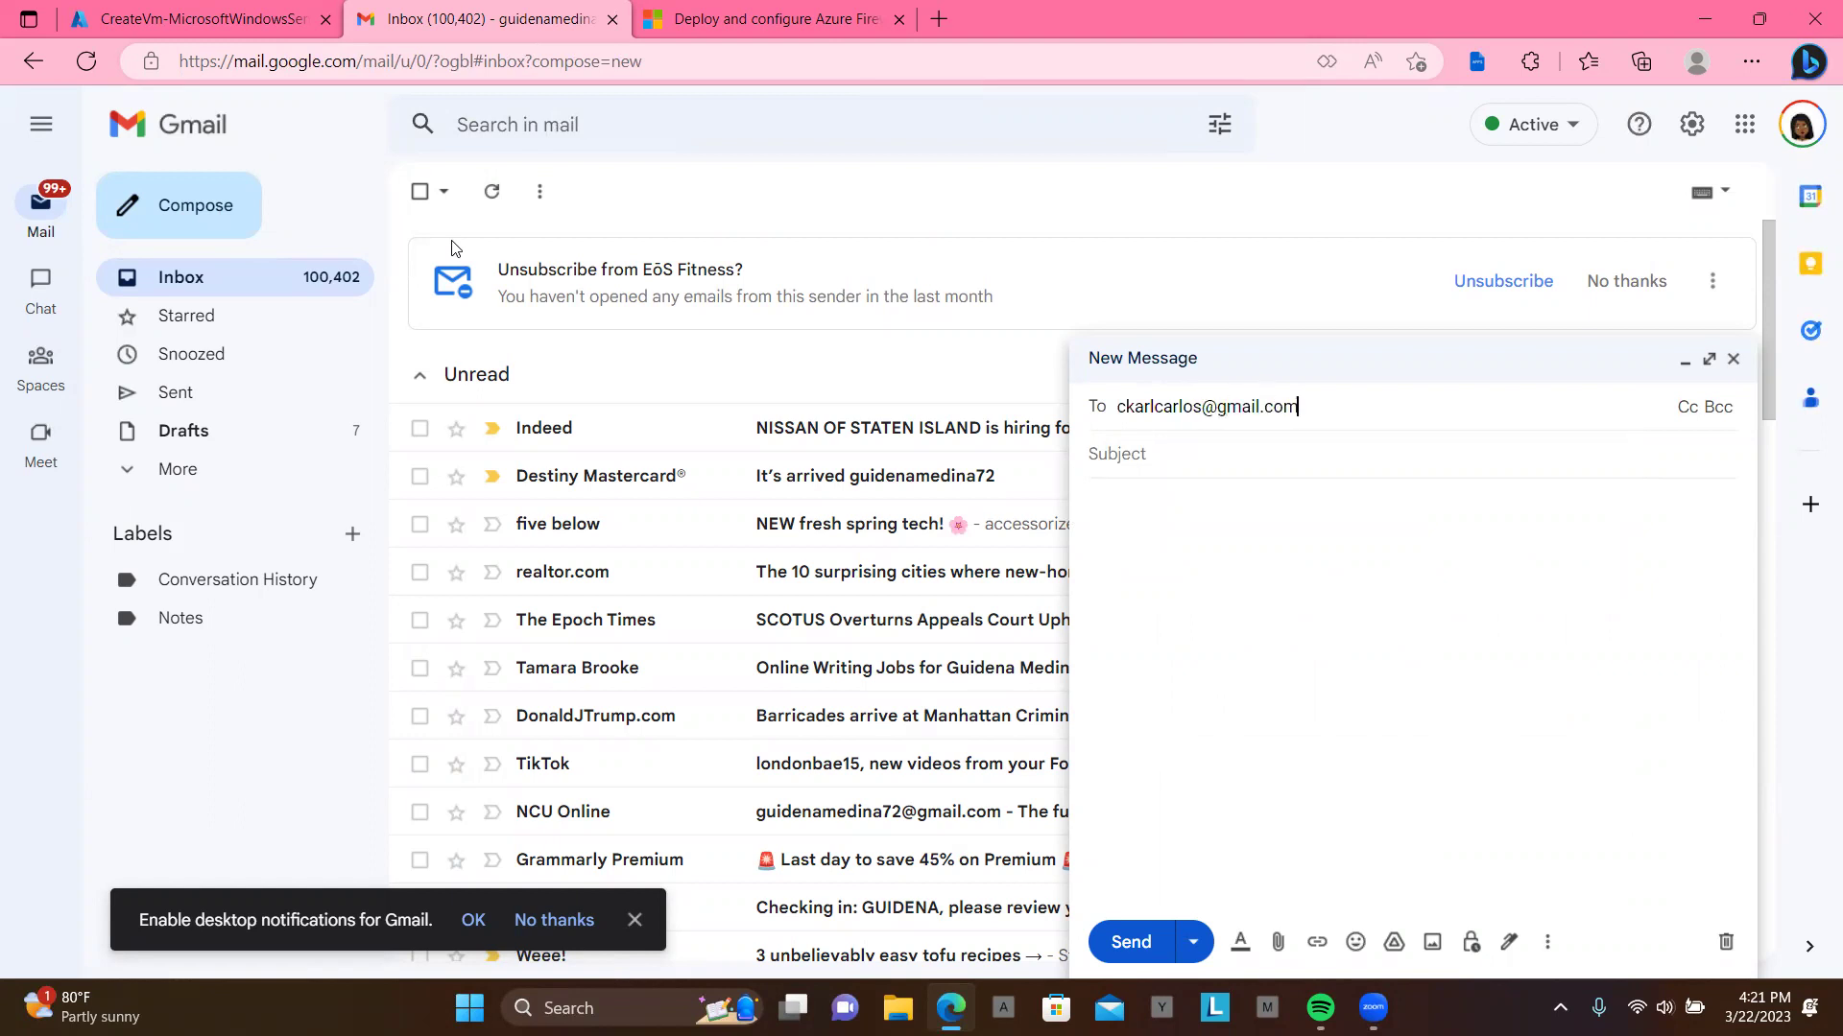
key("Tab")
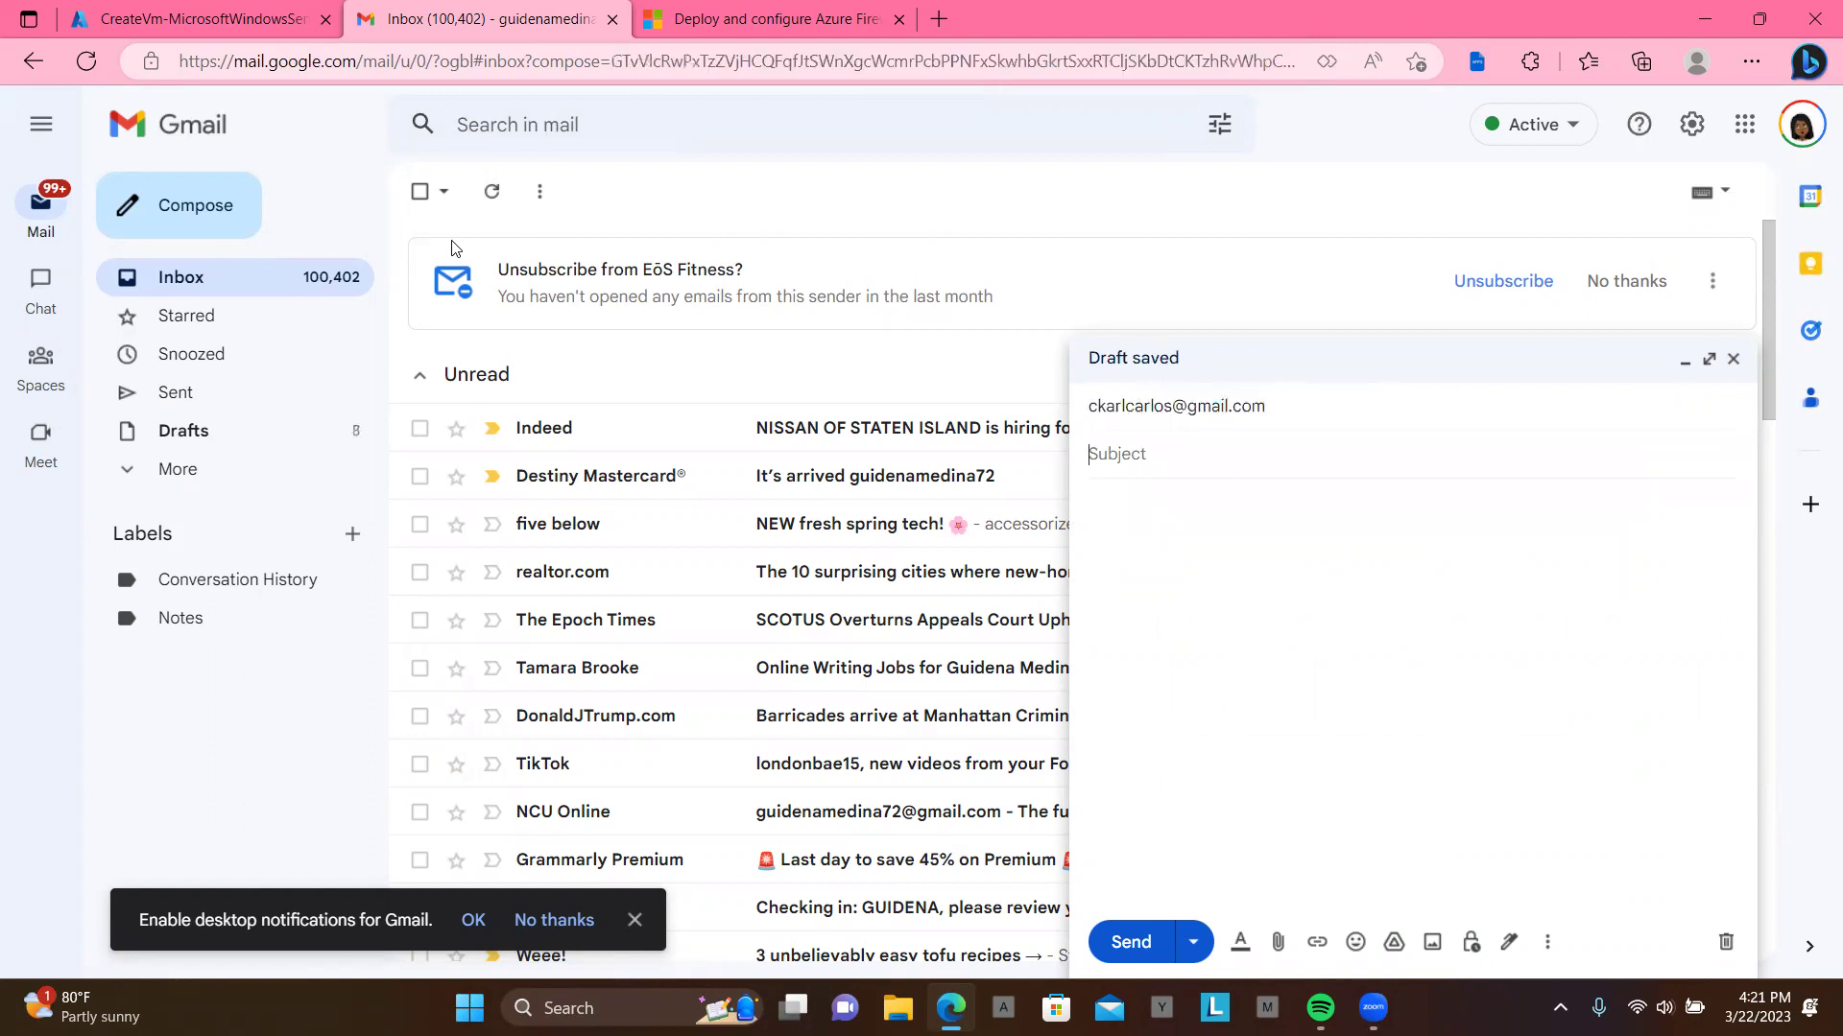
type("hi")
key("Tab")
type("v")
key("BackSpace")
type("Deploy and configure Azure Firewall using Azure PowerShell | Microsoft Learn")
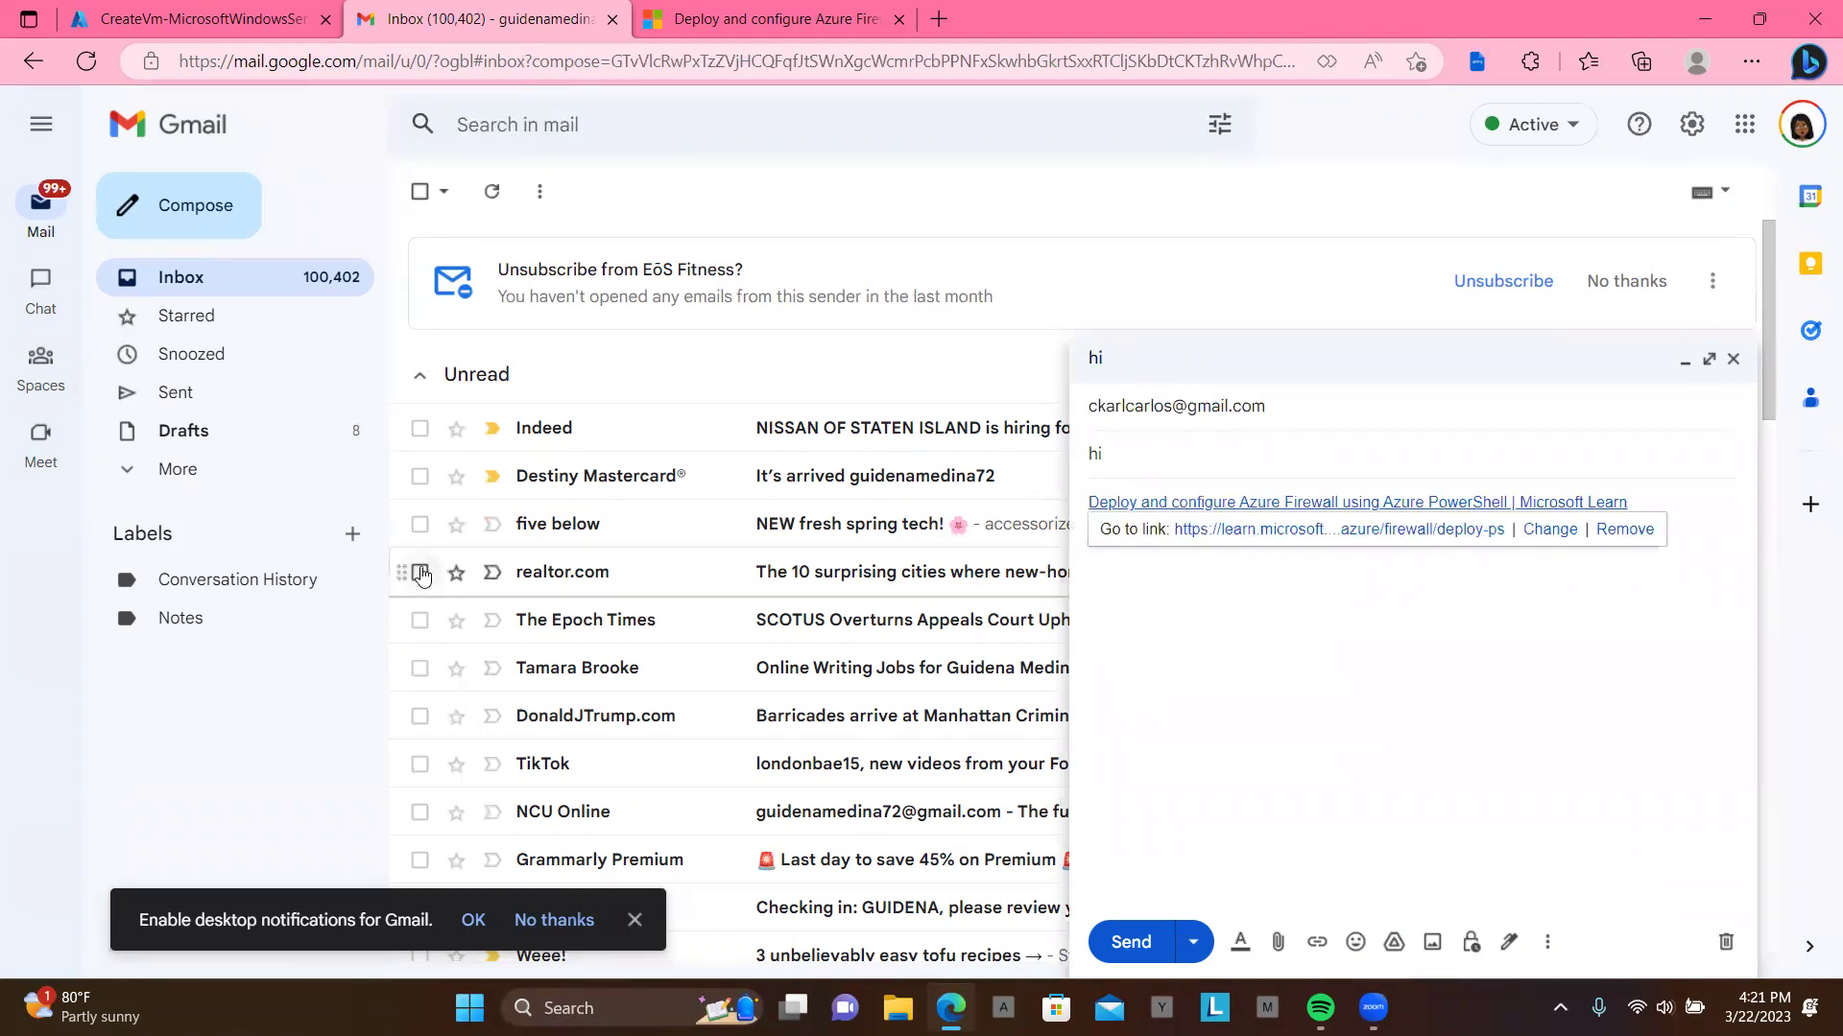
left_click(1132, 942)
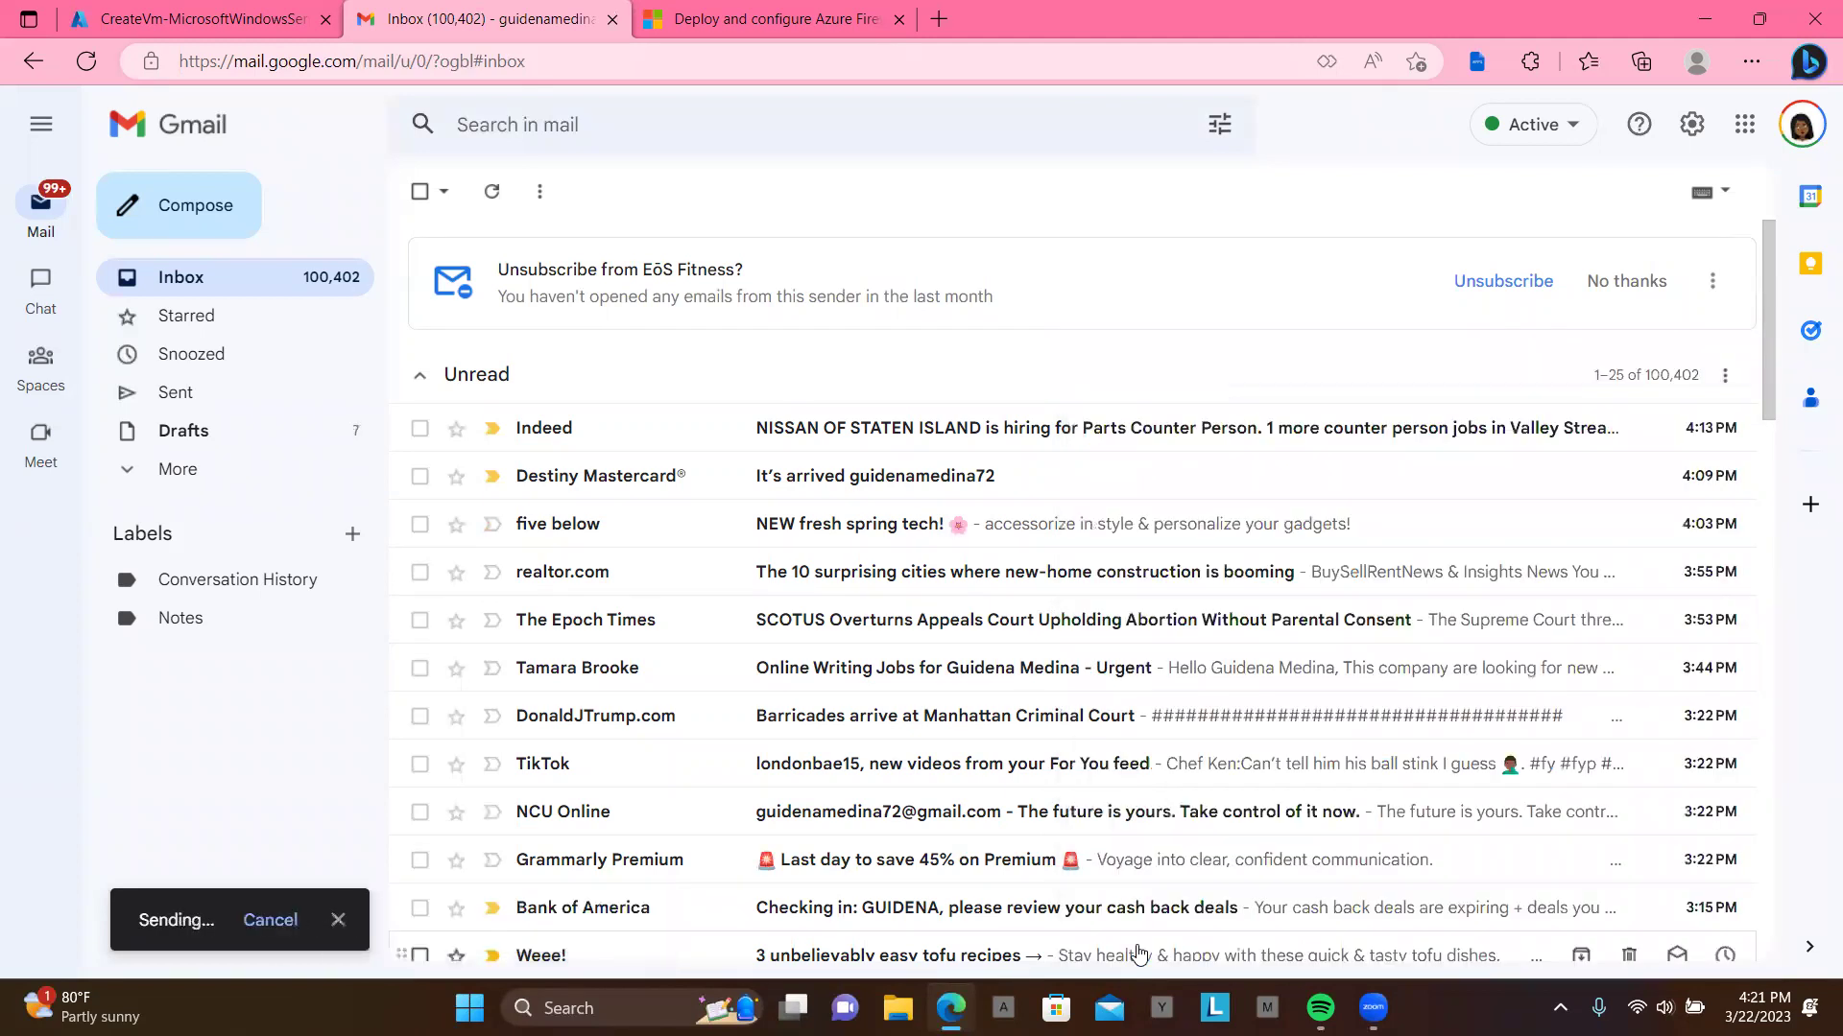
left_click(187, 24)
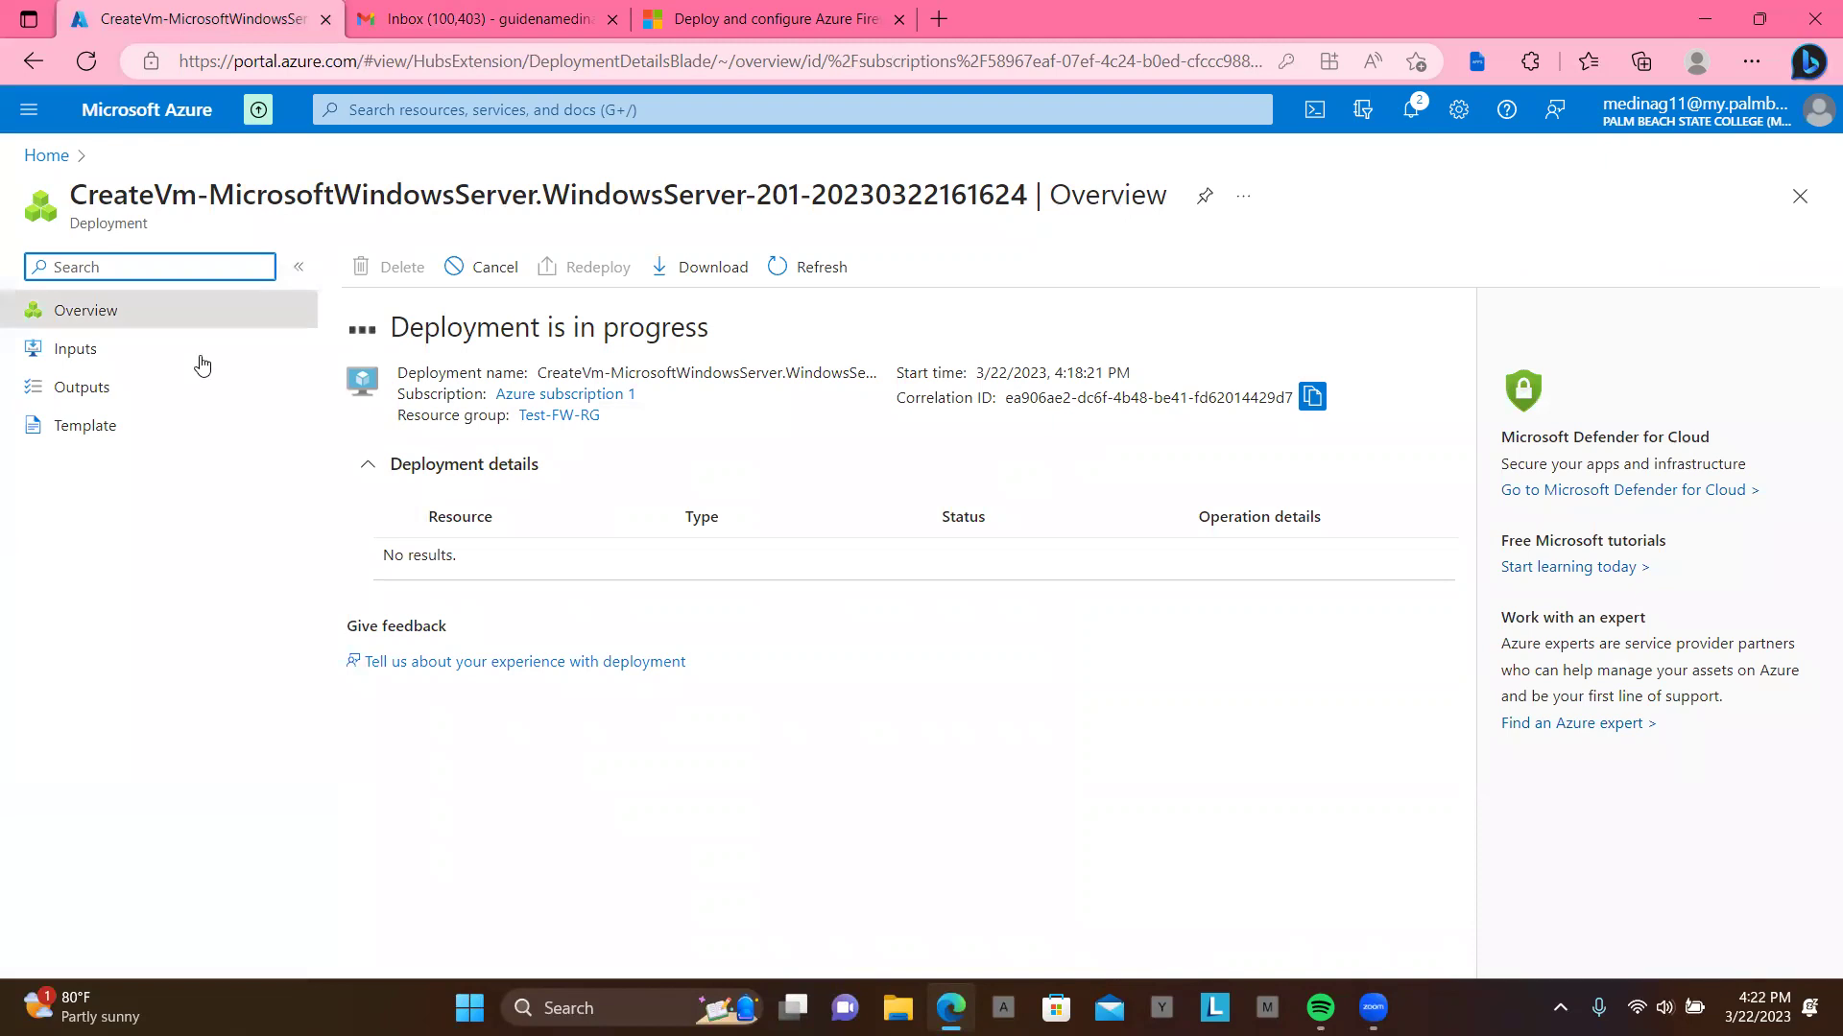
Step: Go from Azure Home via Virtual machines to the empty Firewalls list and start Create firewall
left_click(42, 163)
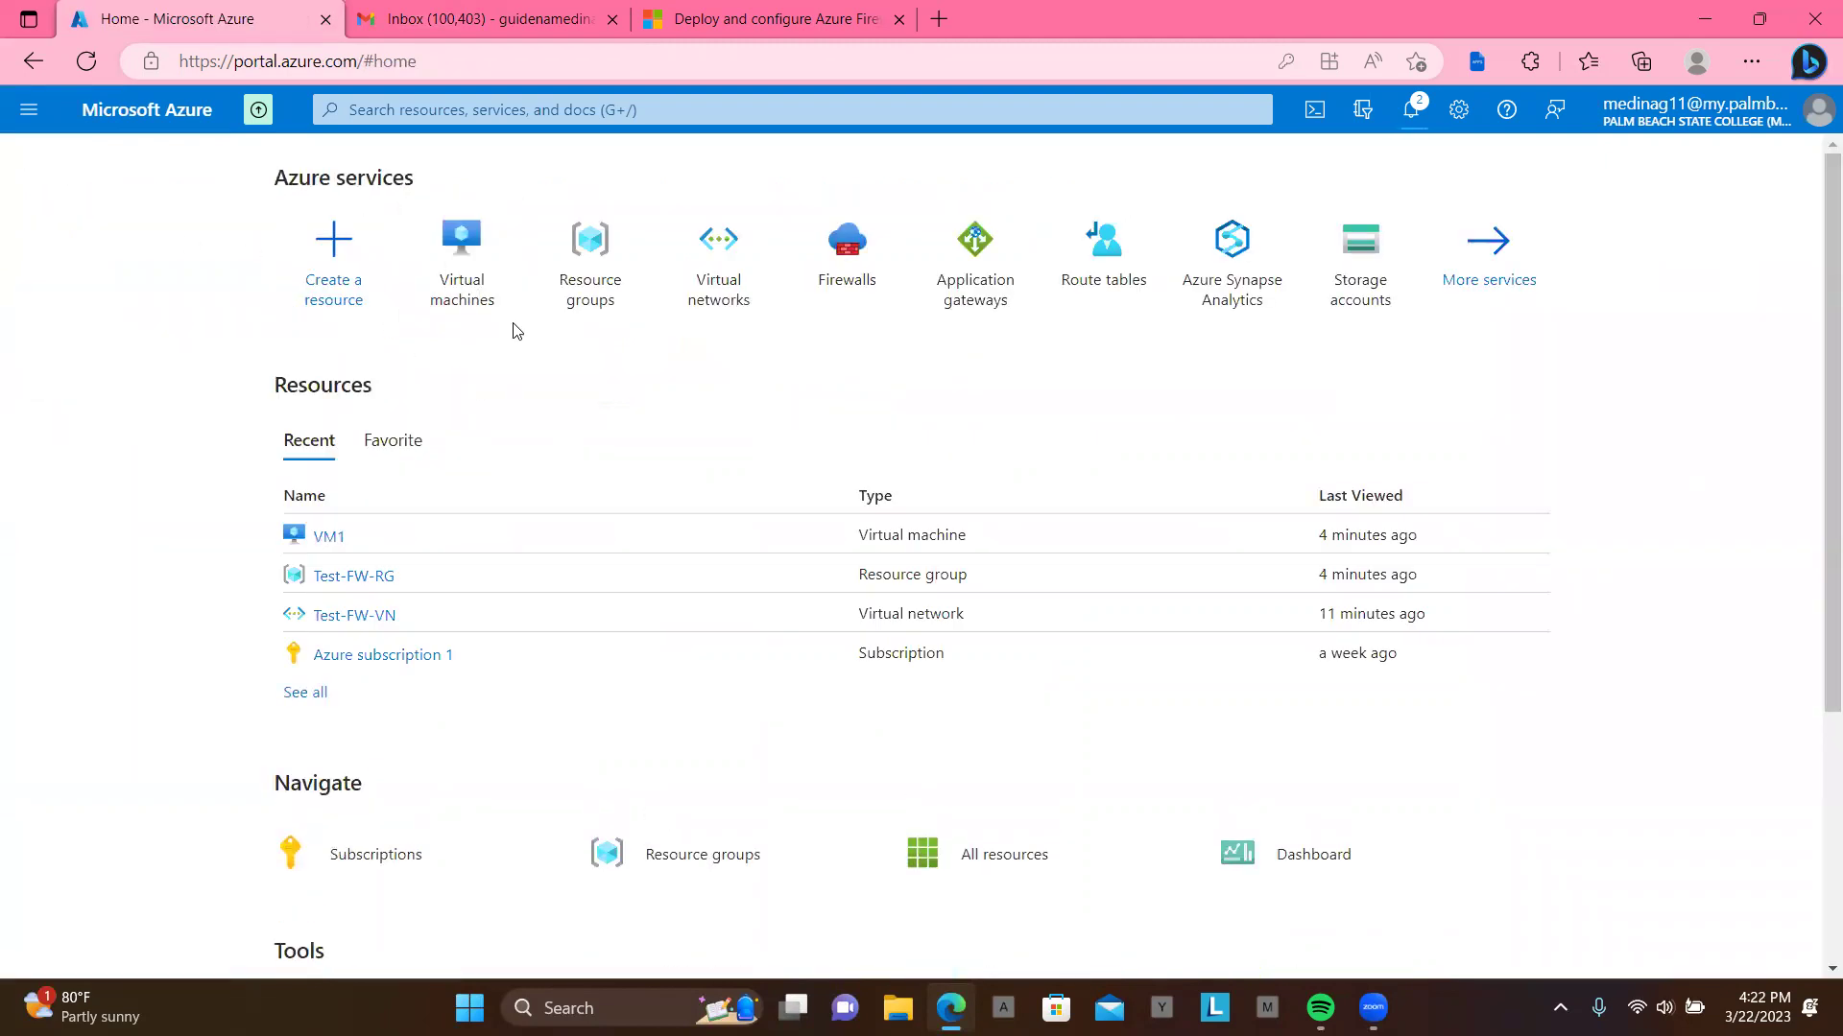
left_click(459, 256)
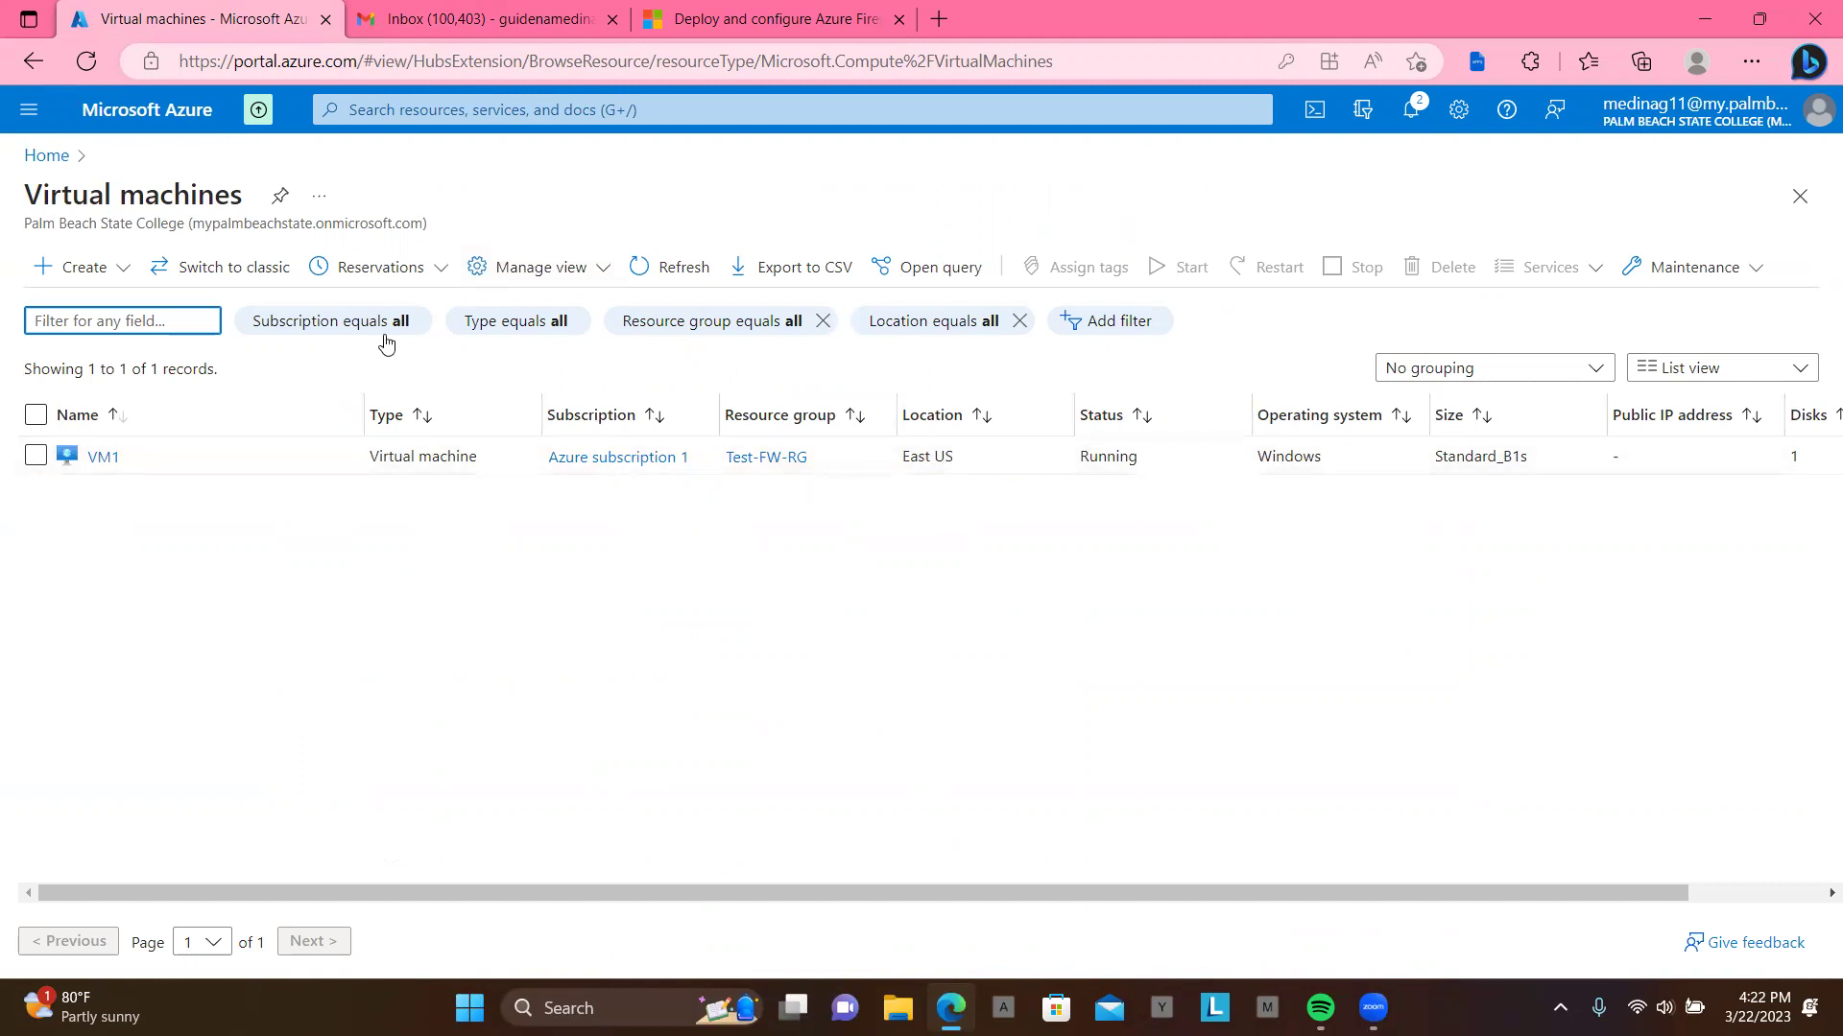
left_click(449, 107)
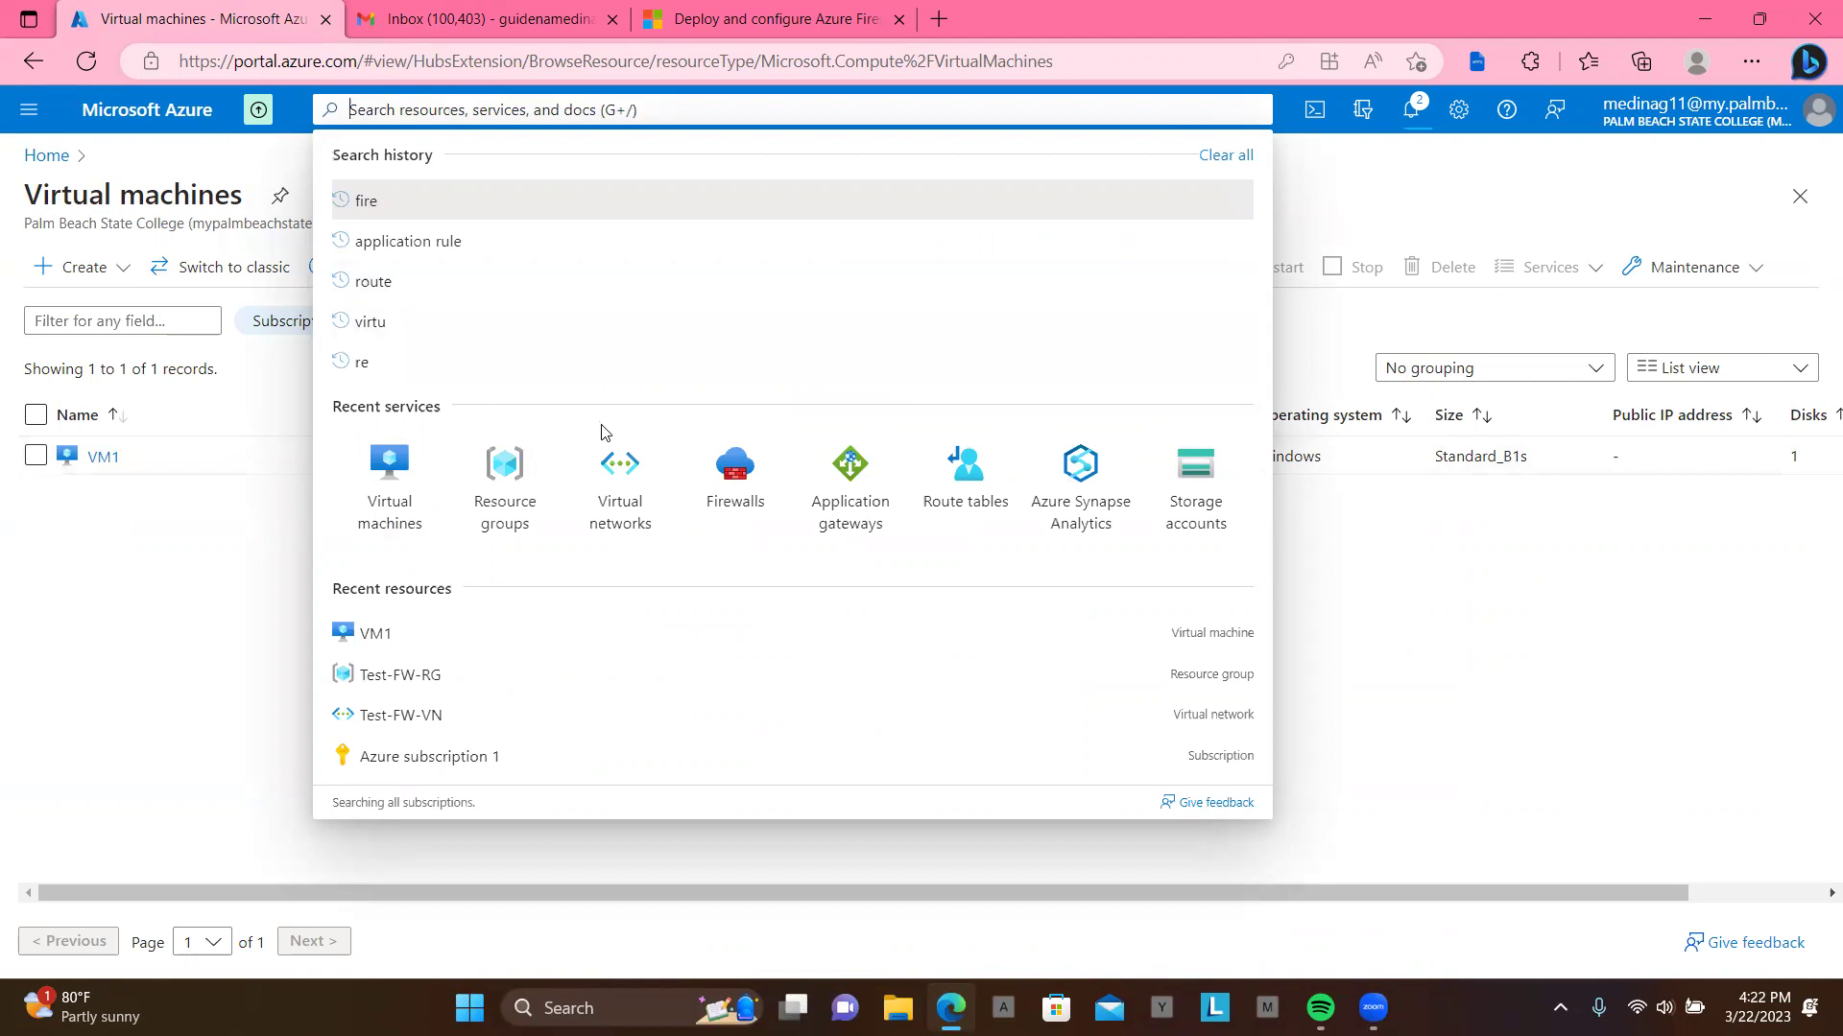
left_click(719, 493)
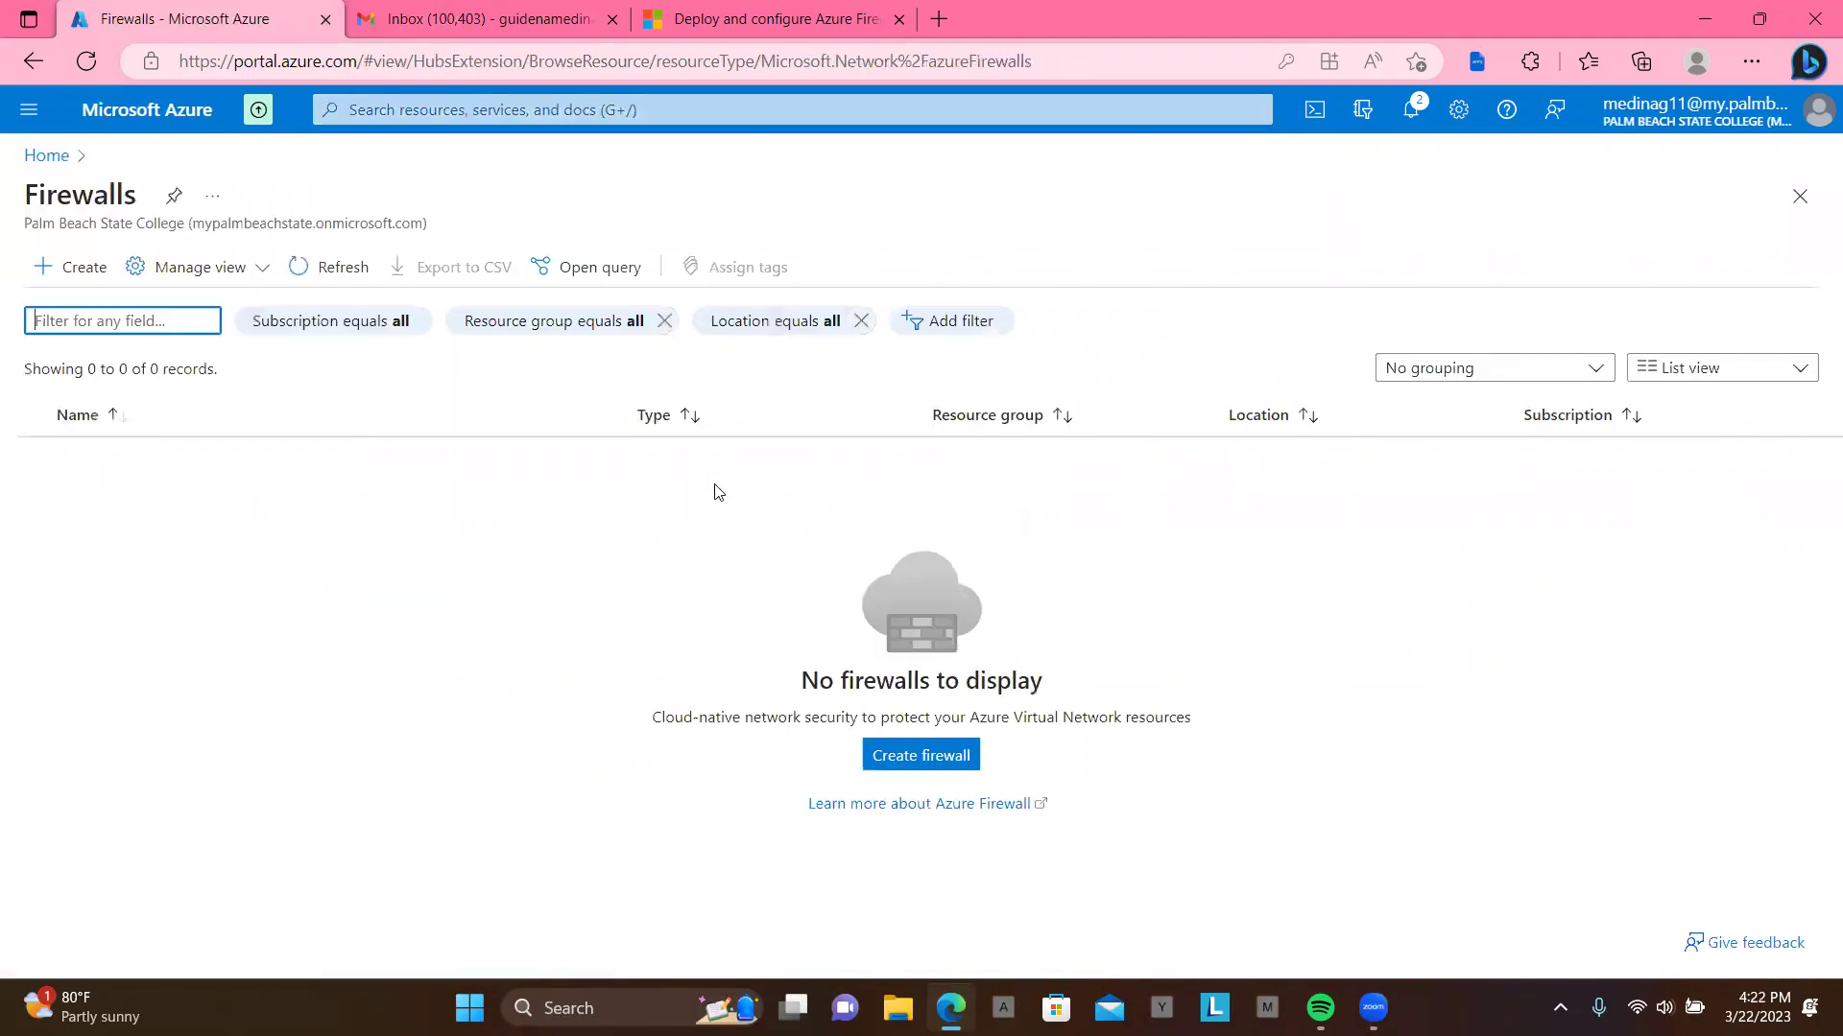
left_click(919, 760)
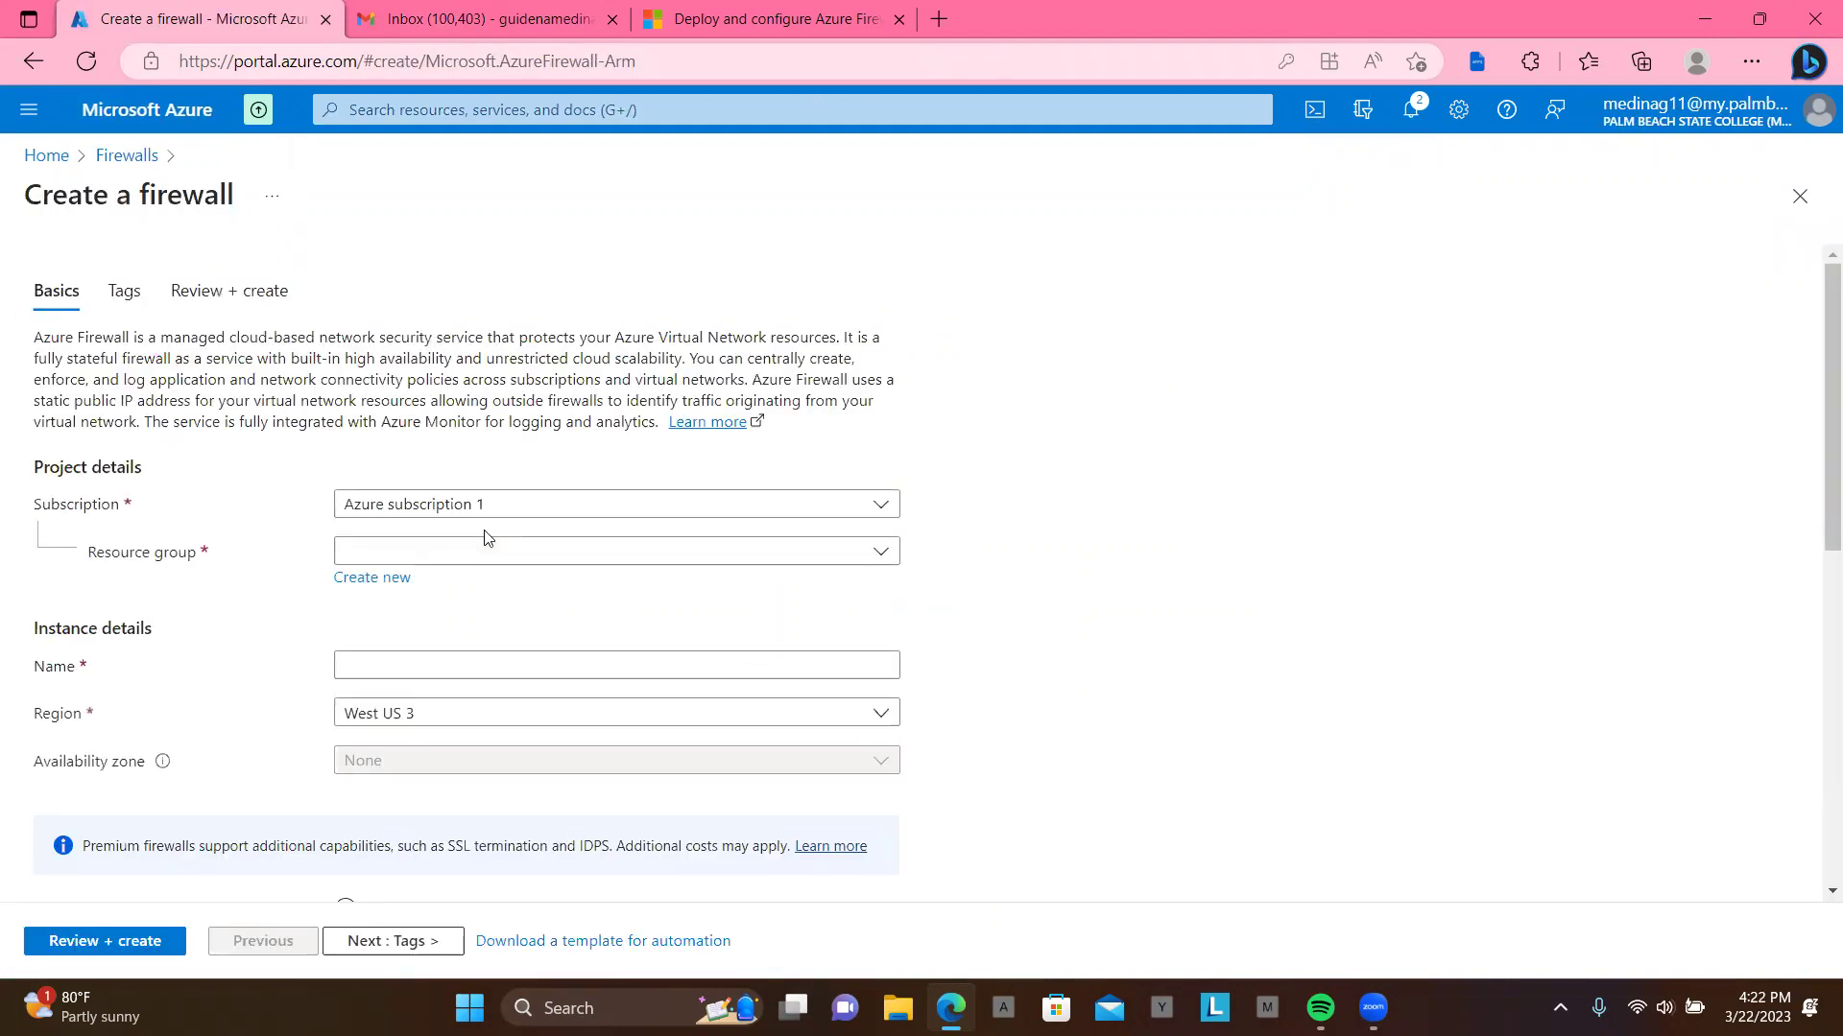
Step: Set resource group Test-FW-RG, firewall name fw001 and region East US
left_click(445, 557)
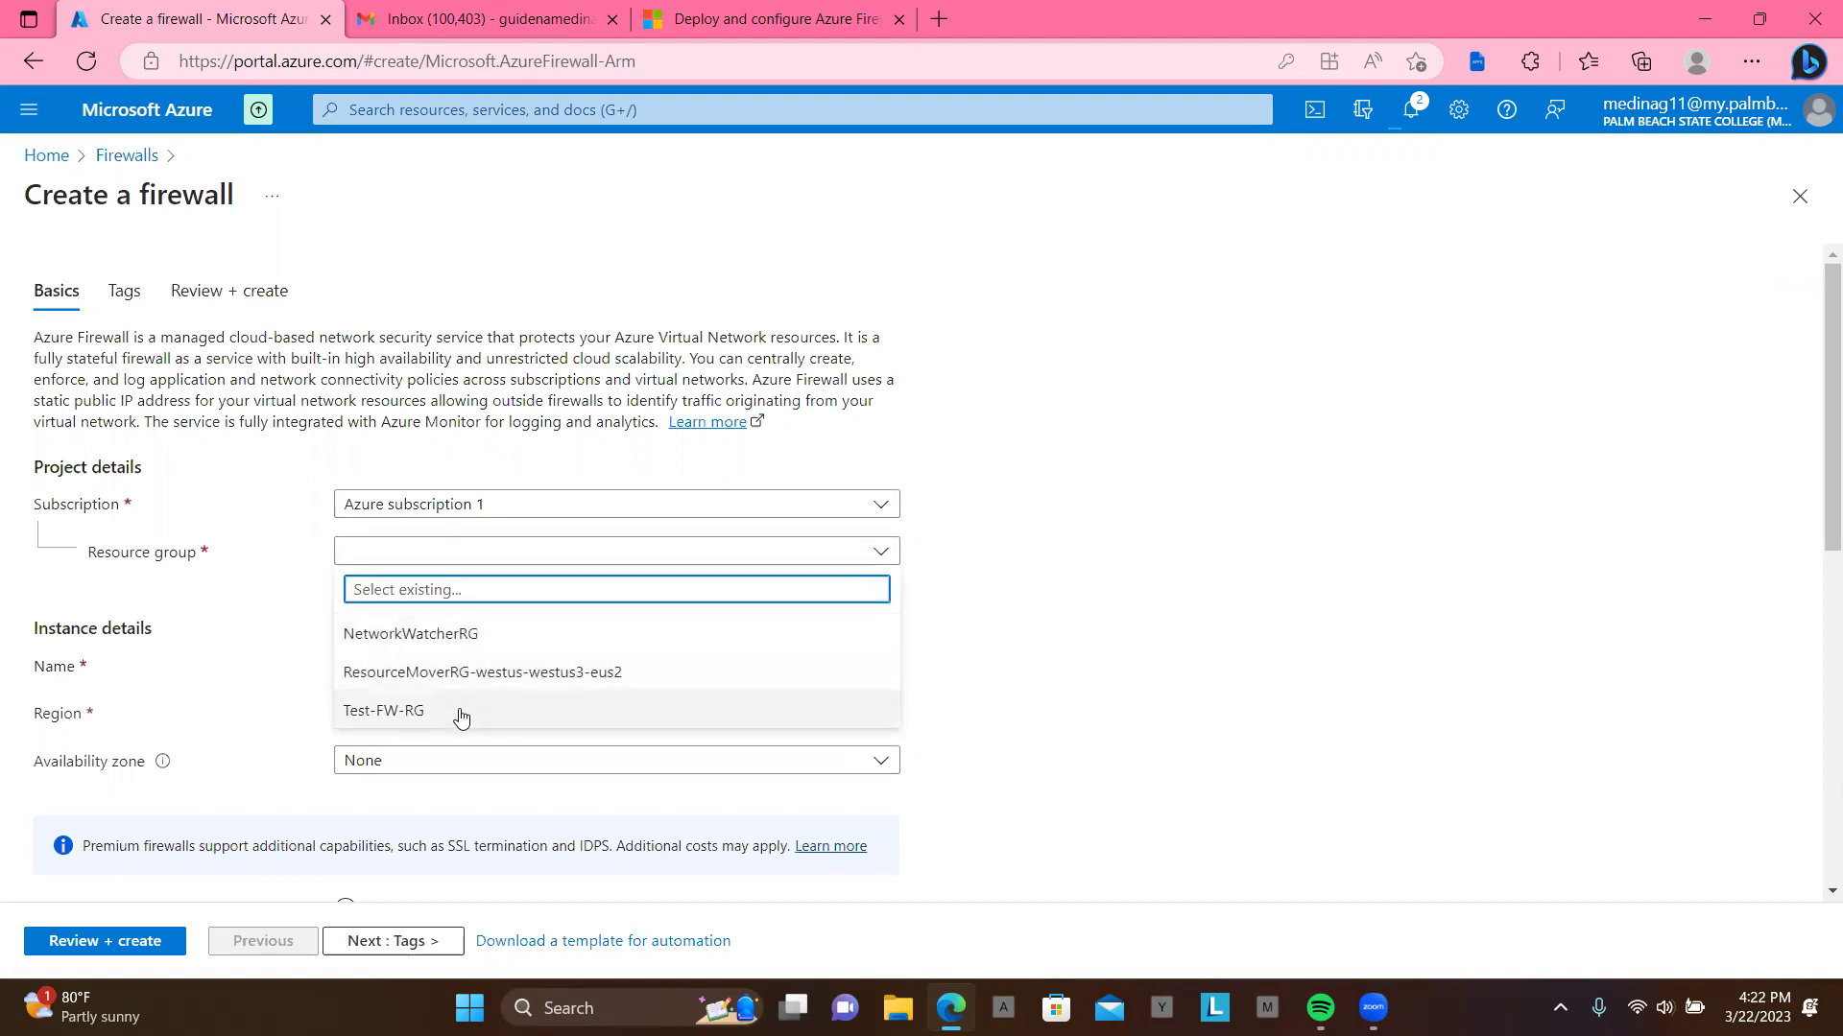
left_click(459, 711)
scroll(548, 651, "down", 1)
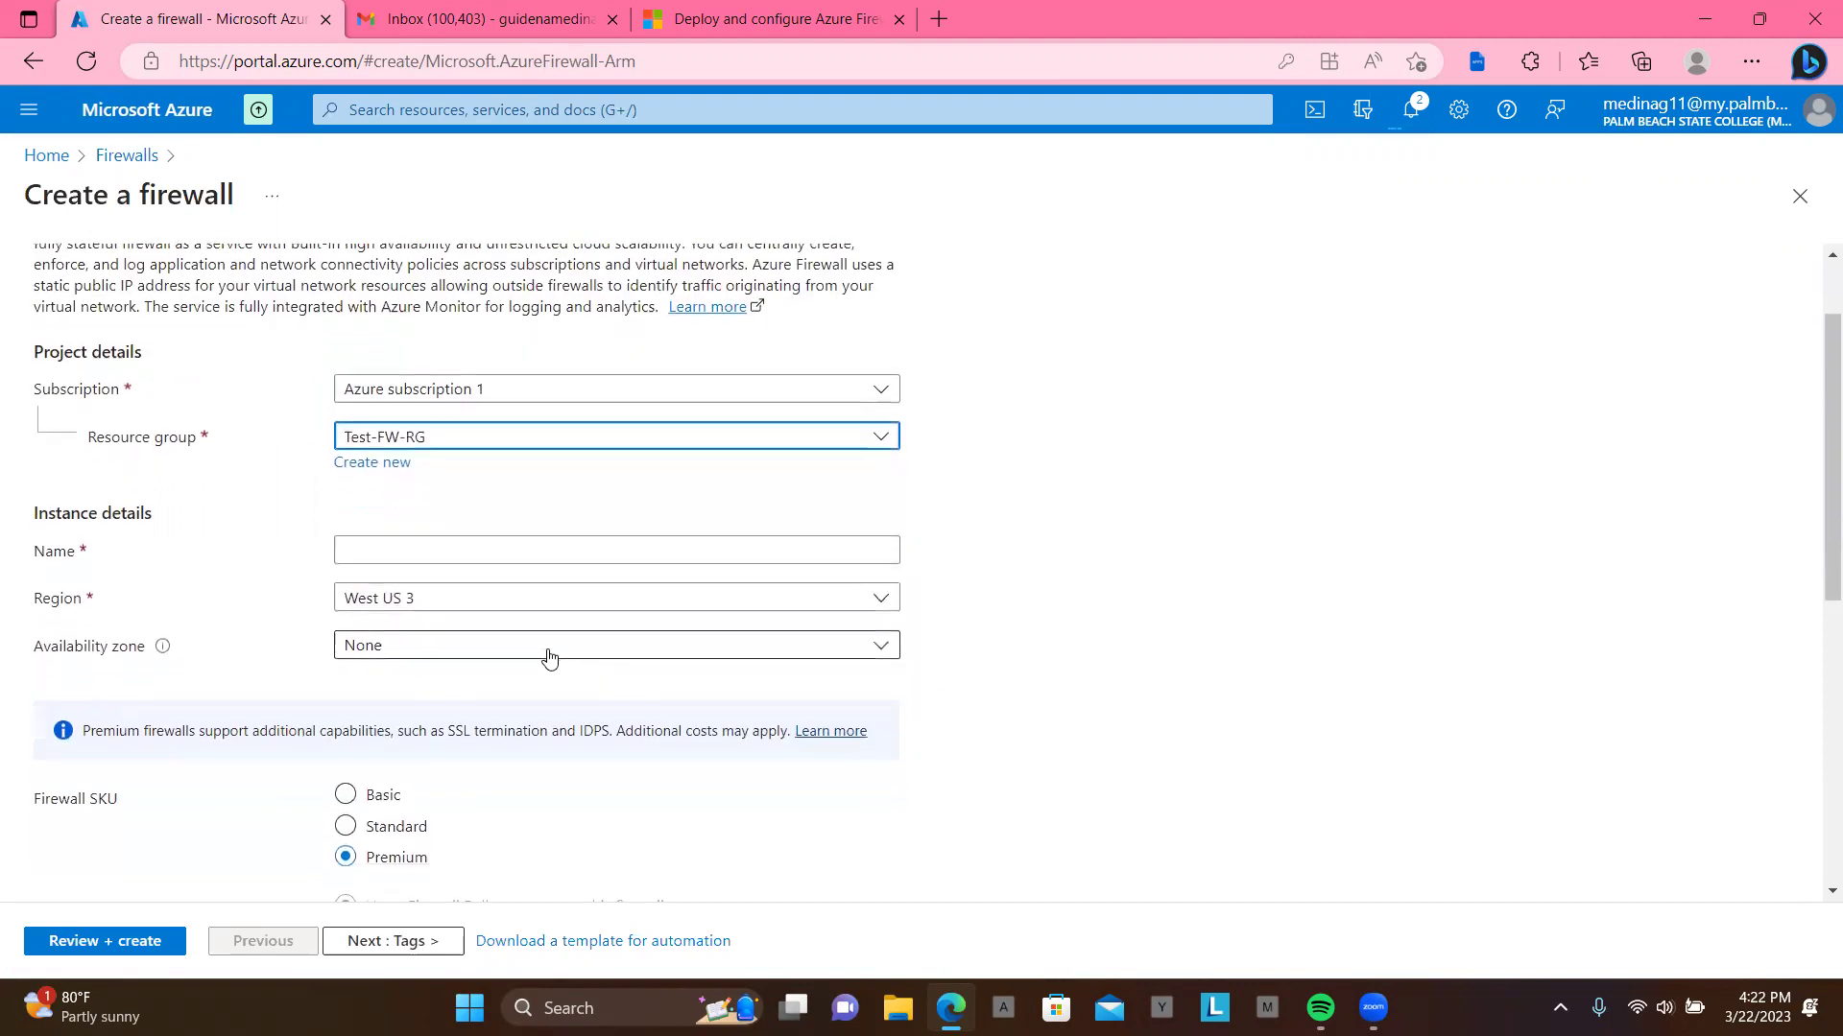
left_click(553, 539)
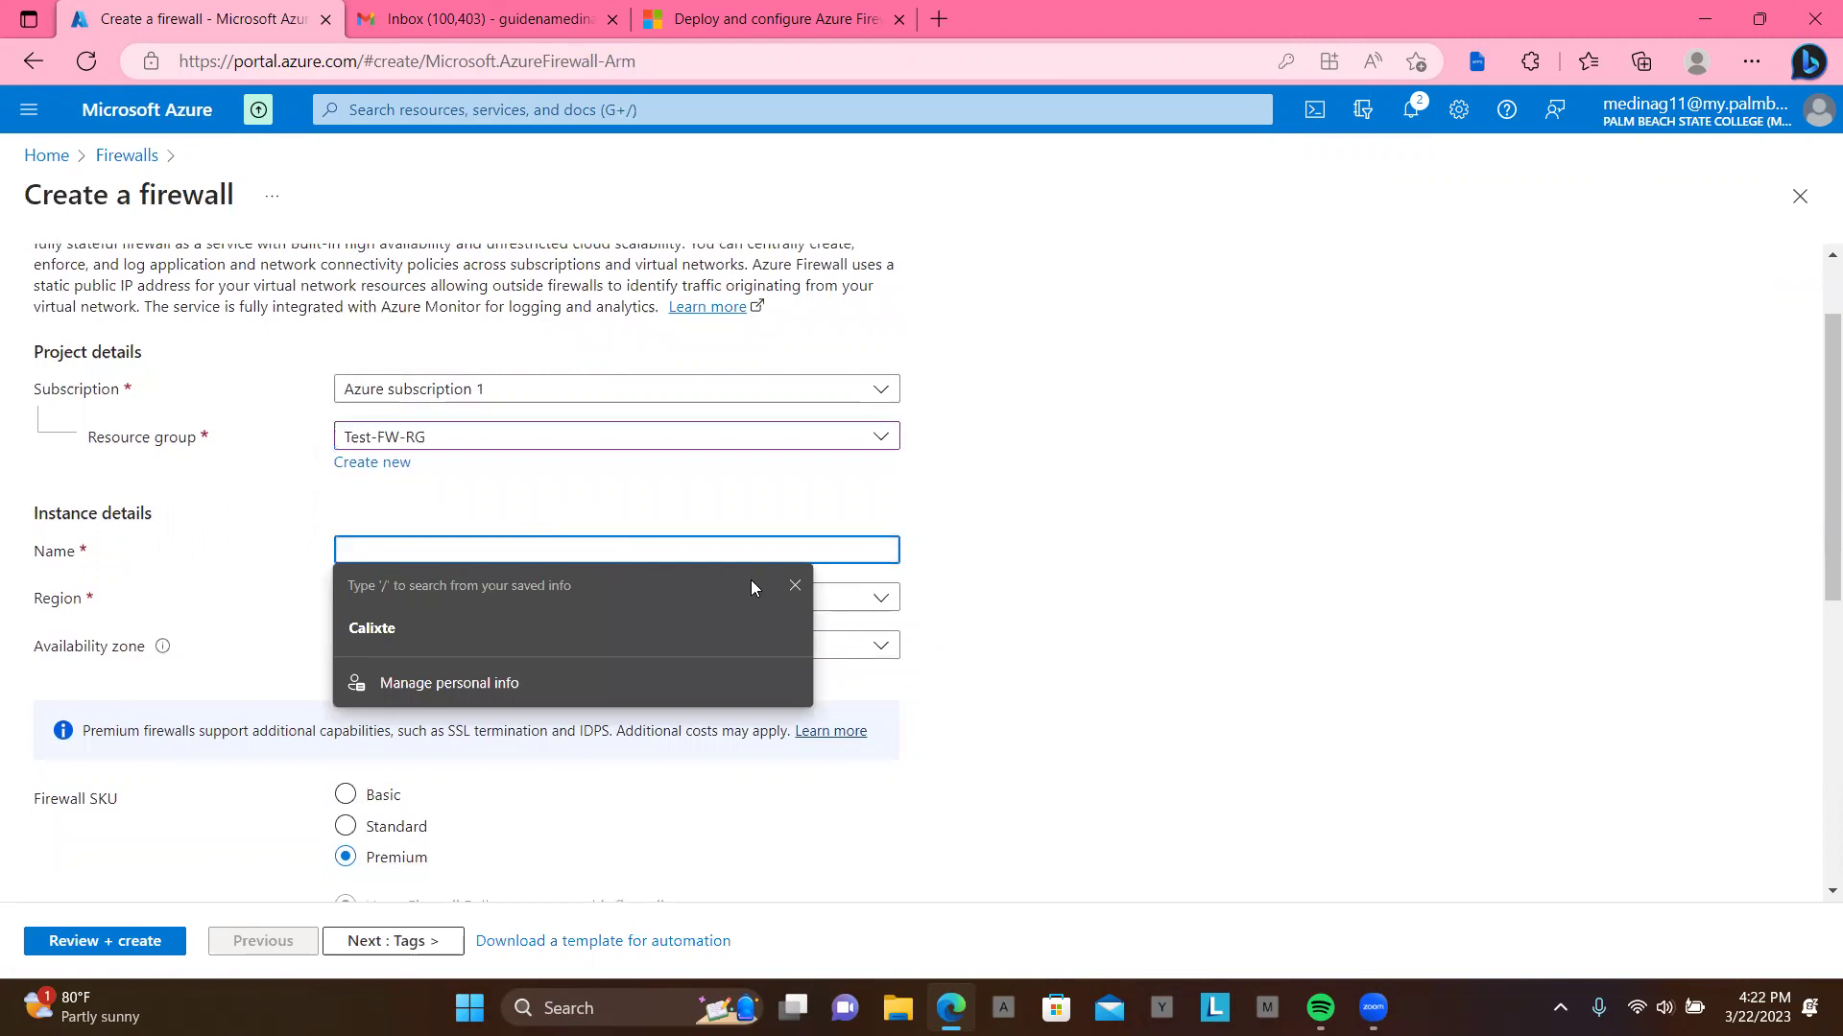
left_click(796, 587)
type("f")
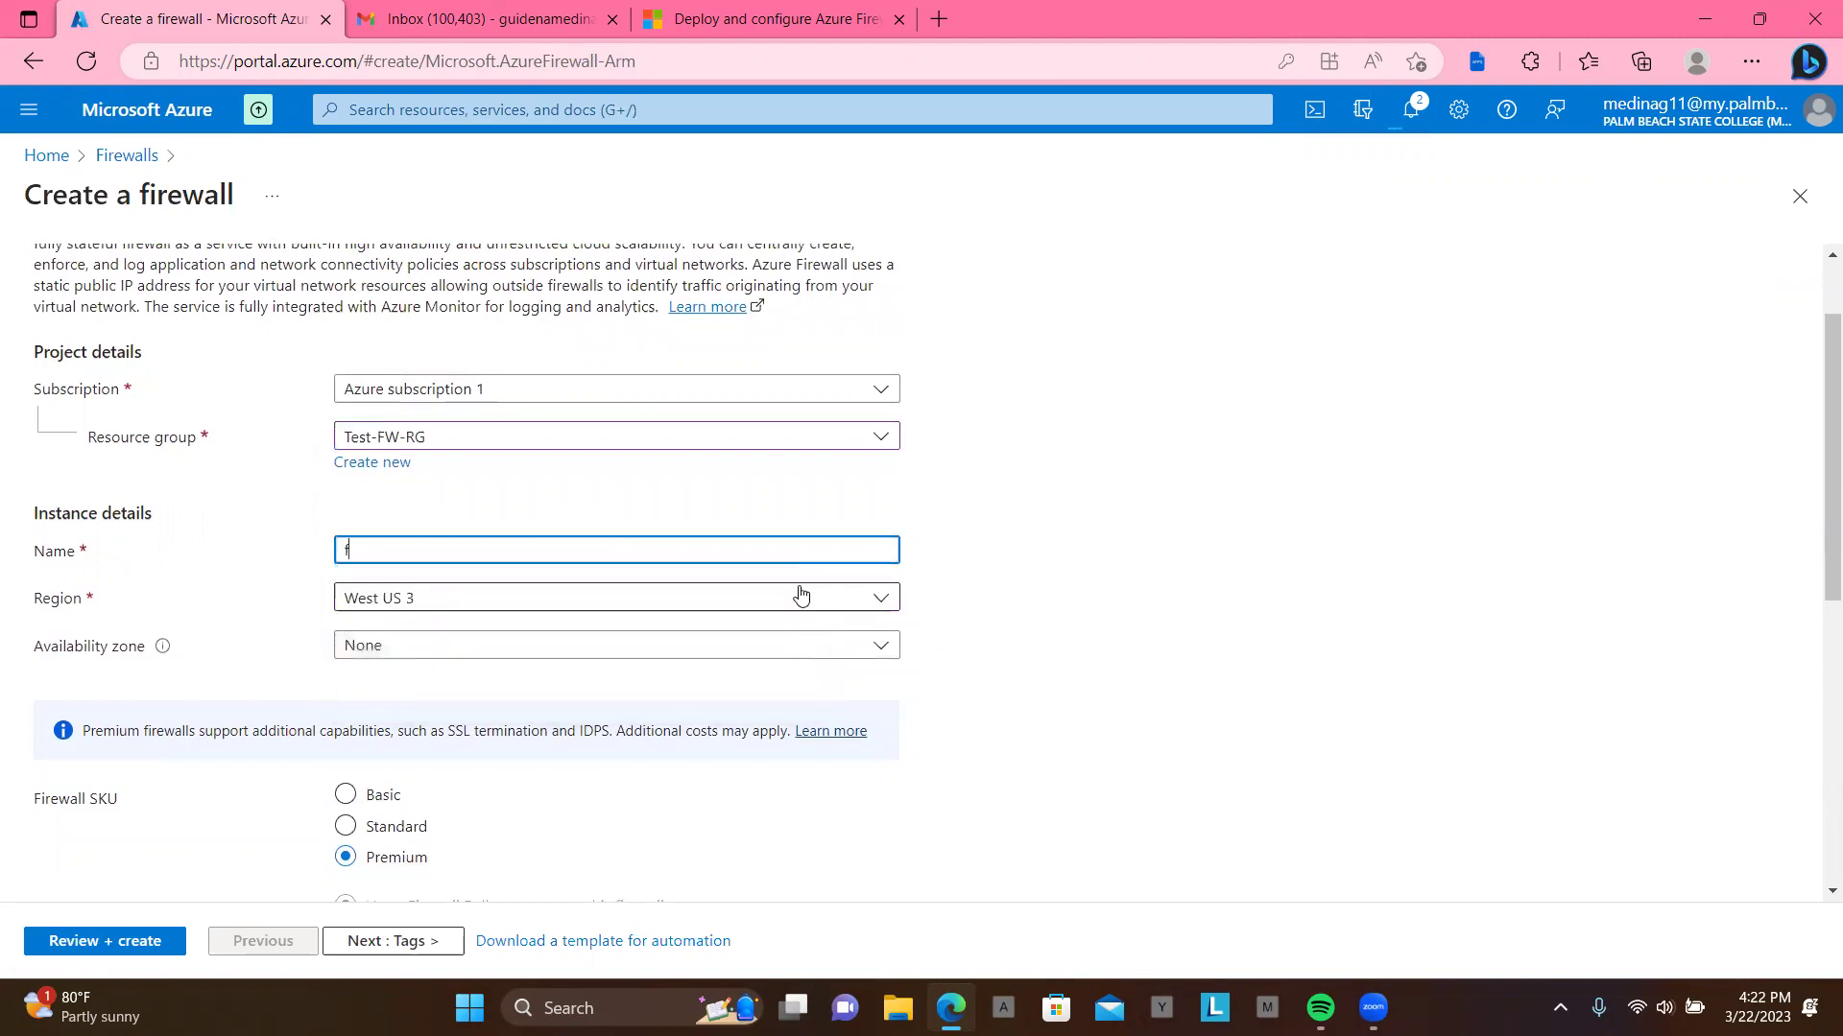
type("w001")
left_click(781, 608)
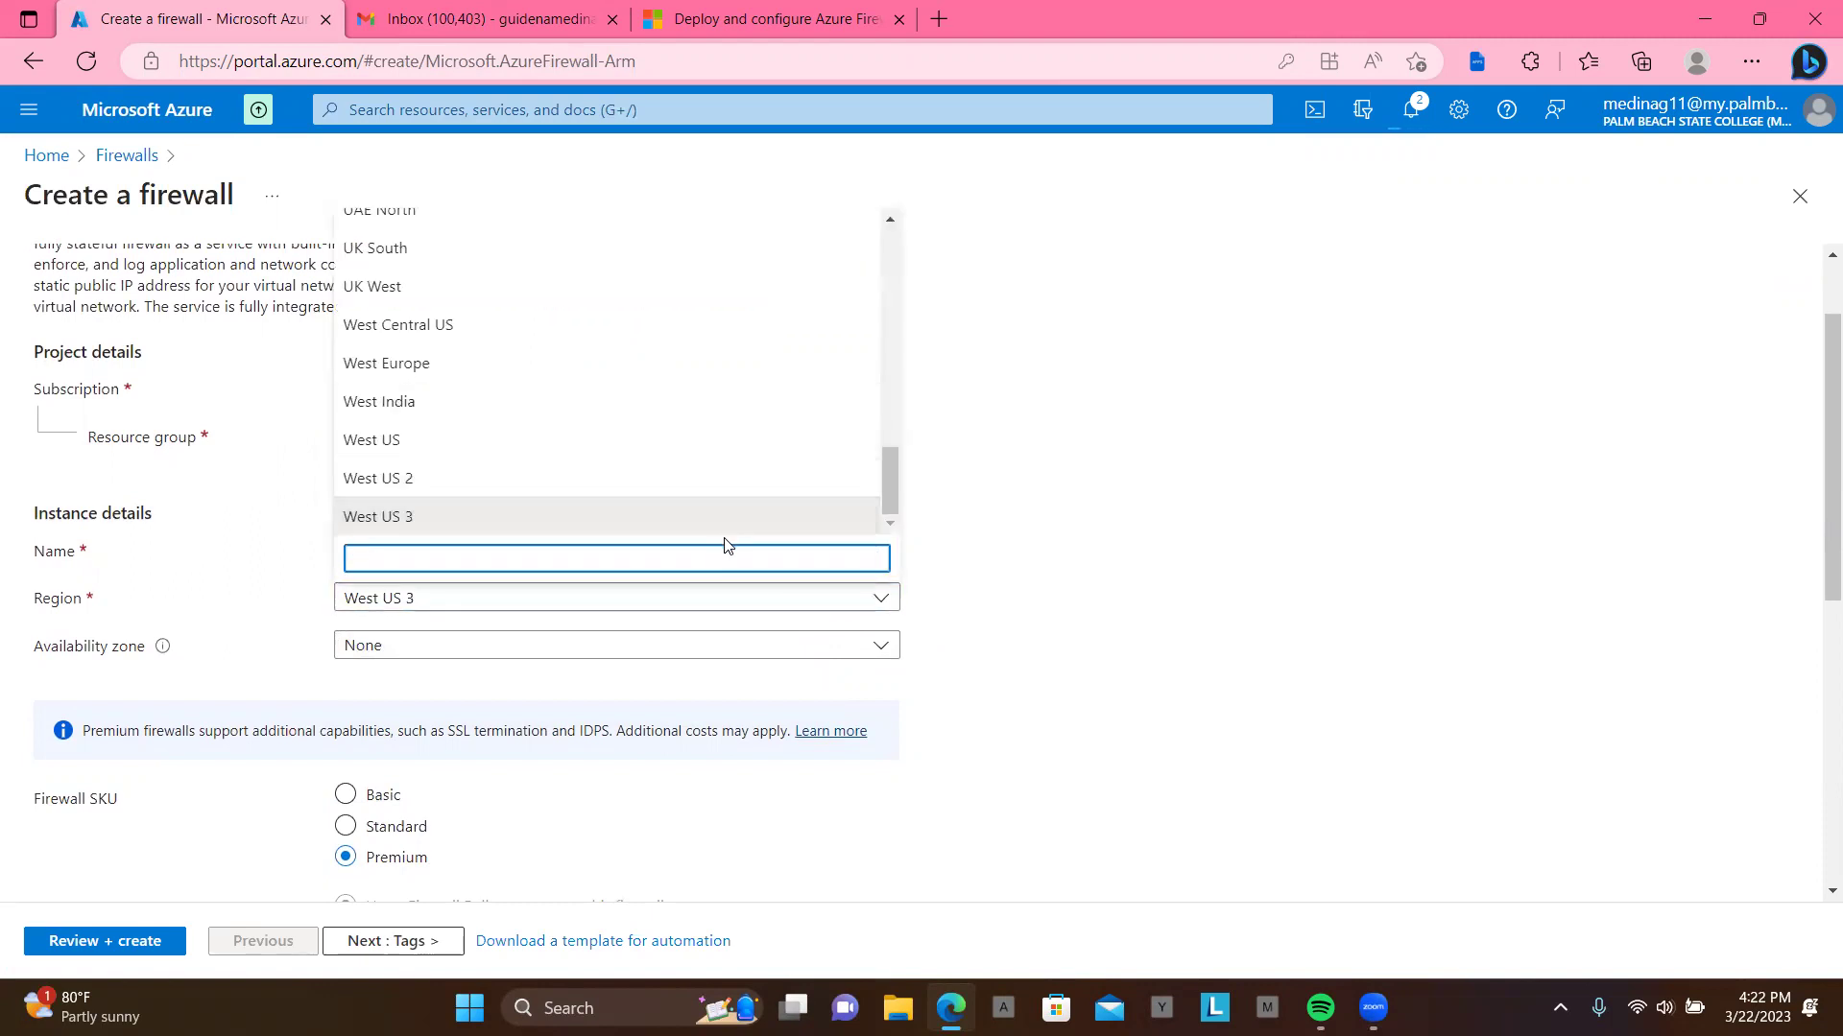
type("e")
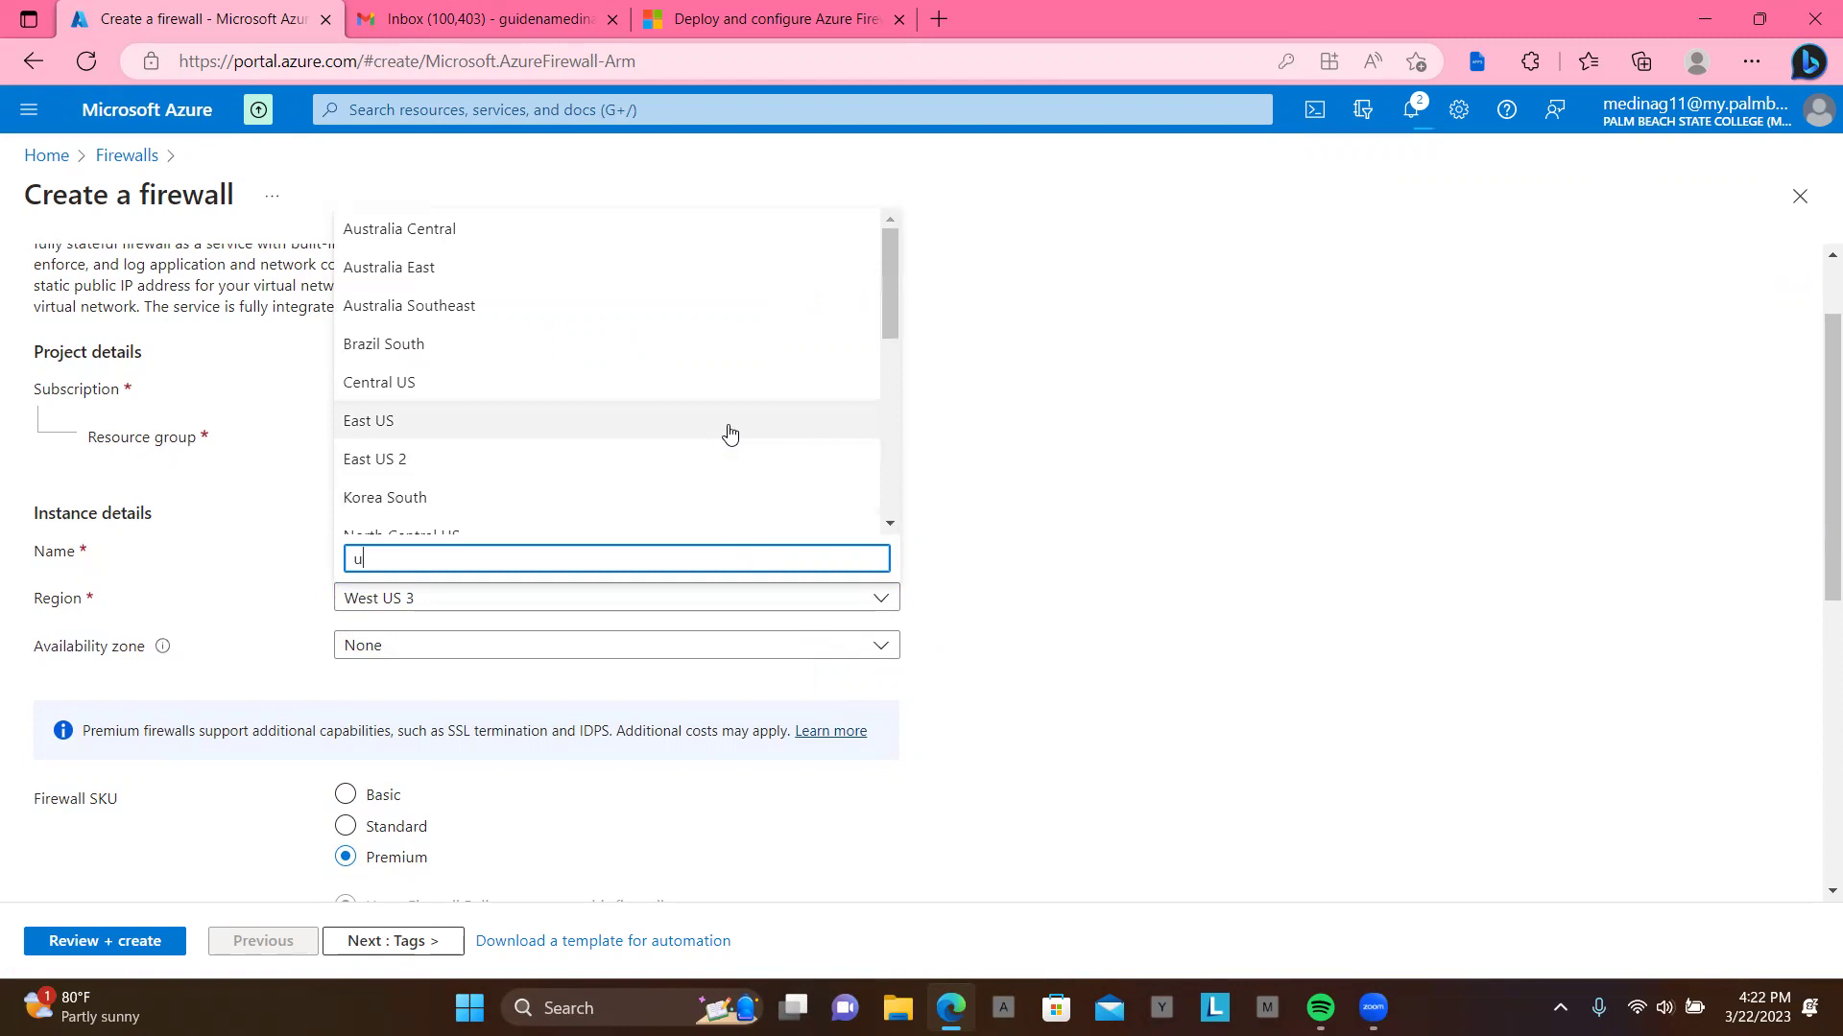
left_click(728, 428)
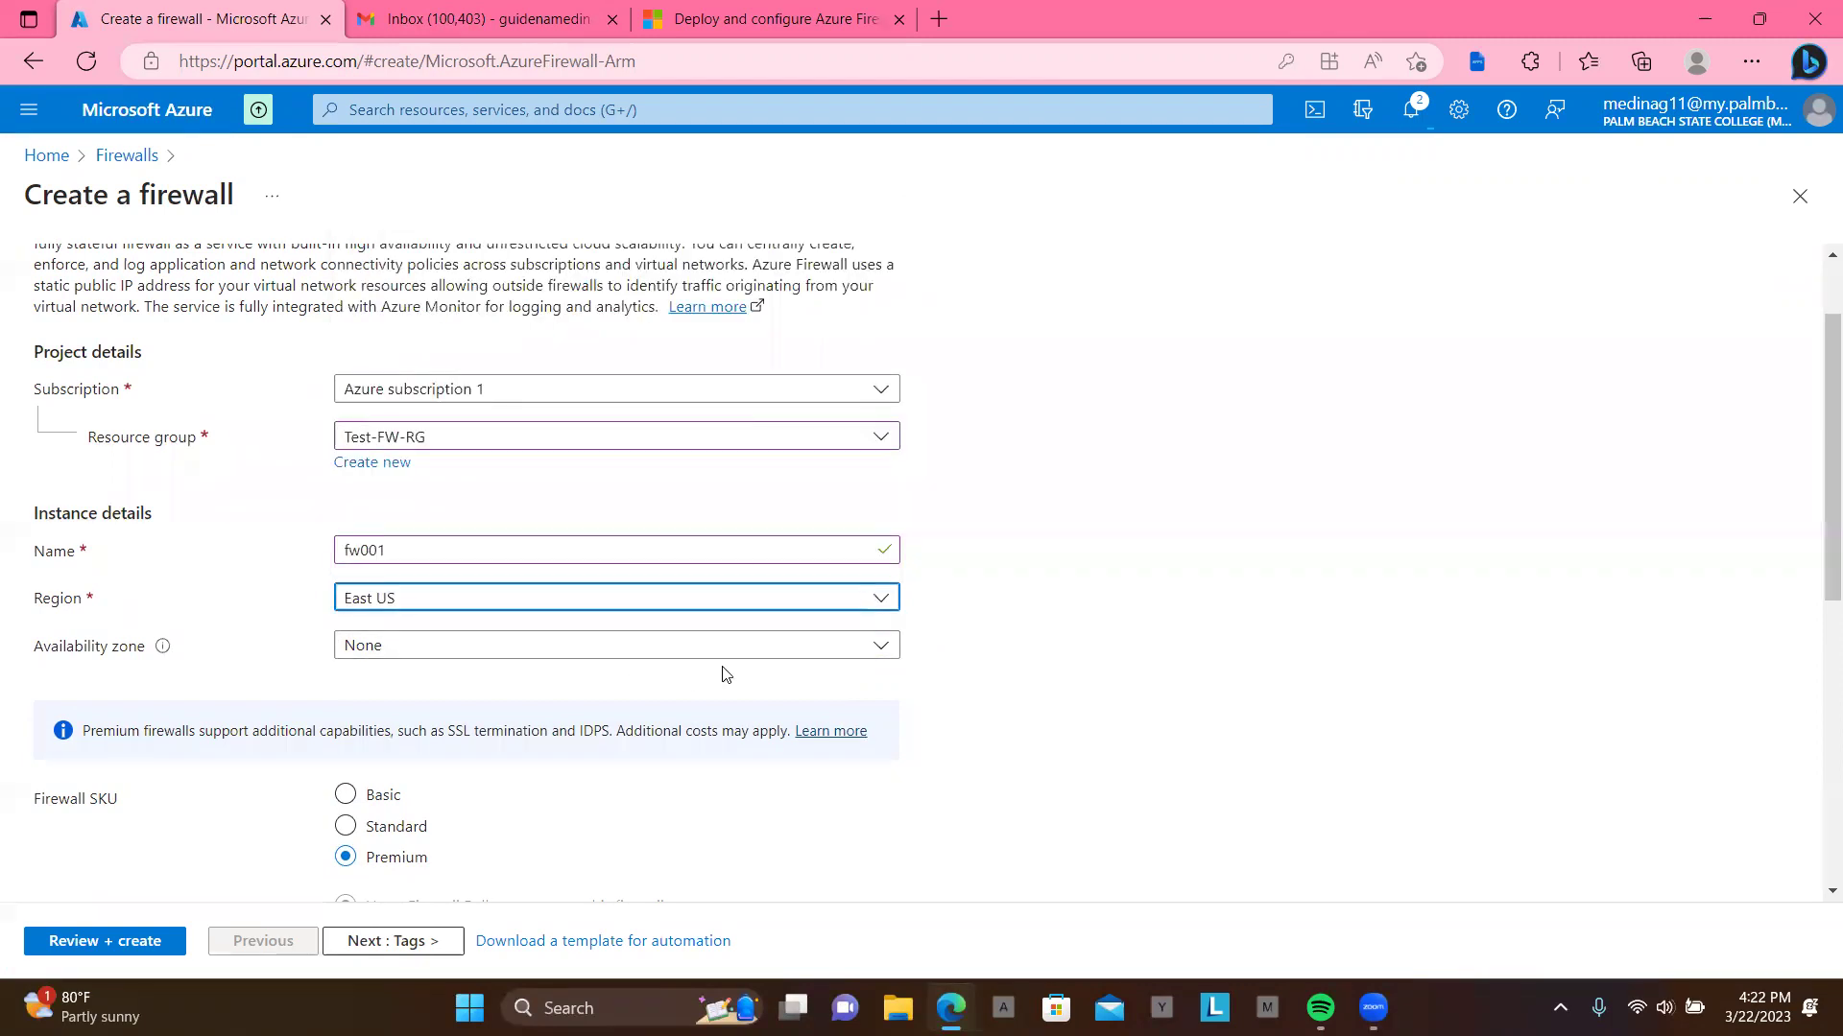
Step: Choose the Standard firewall tier and begin adding a new firewall policy
scroll(721, 672, "down", 2)
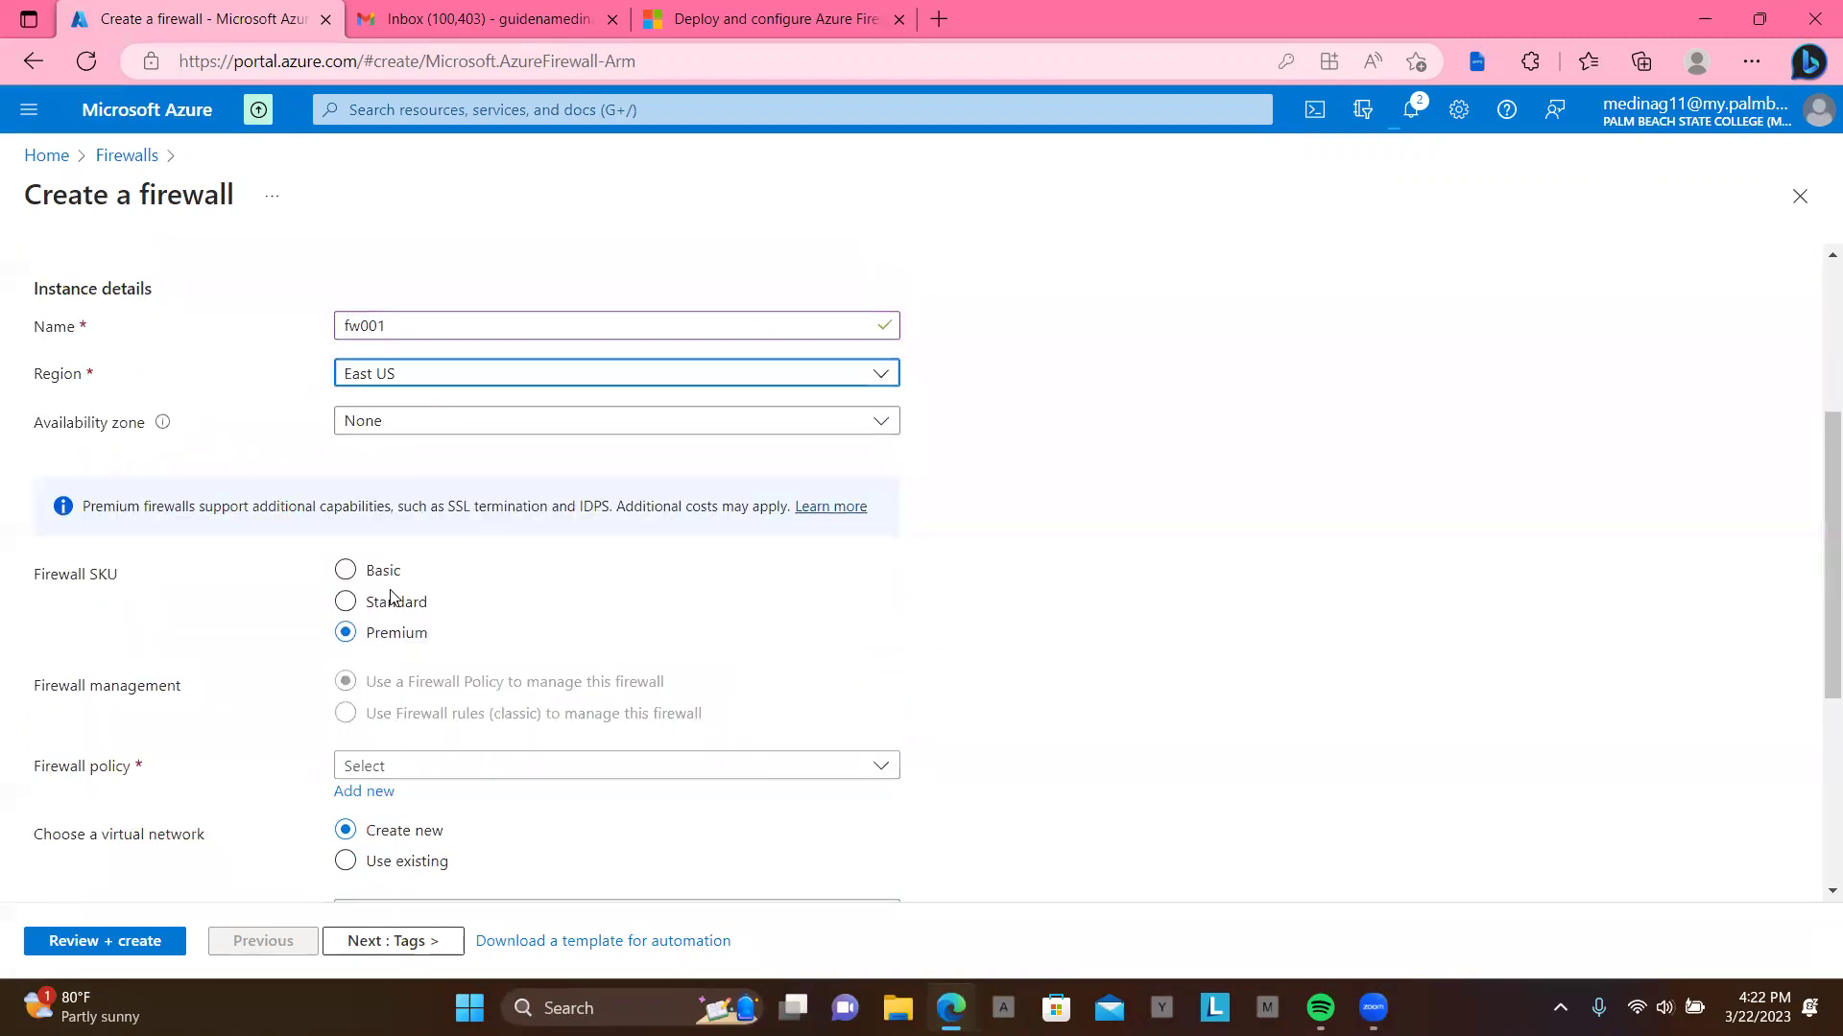
left_click(346, 571)
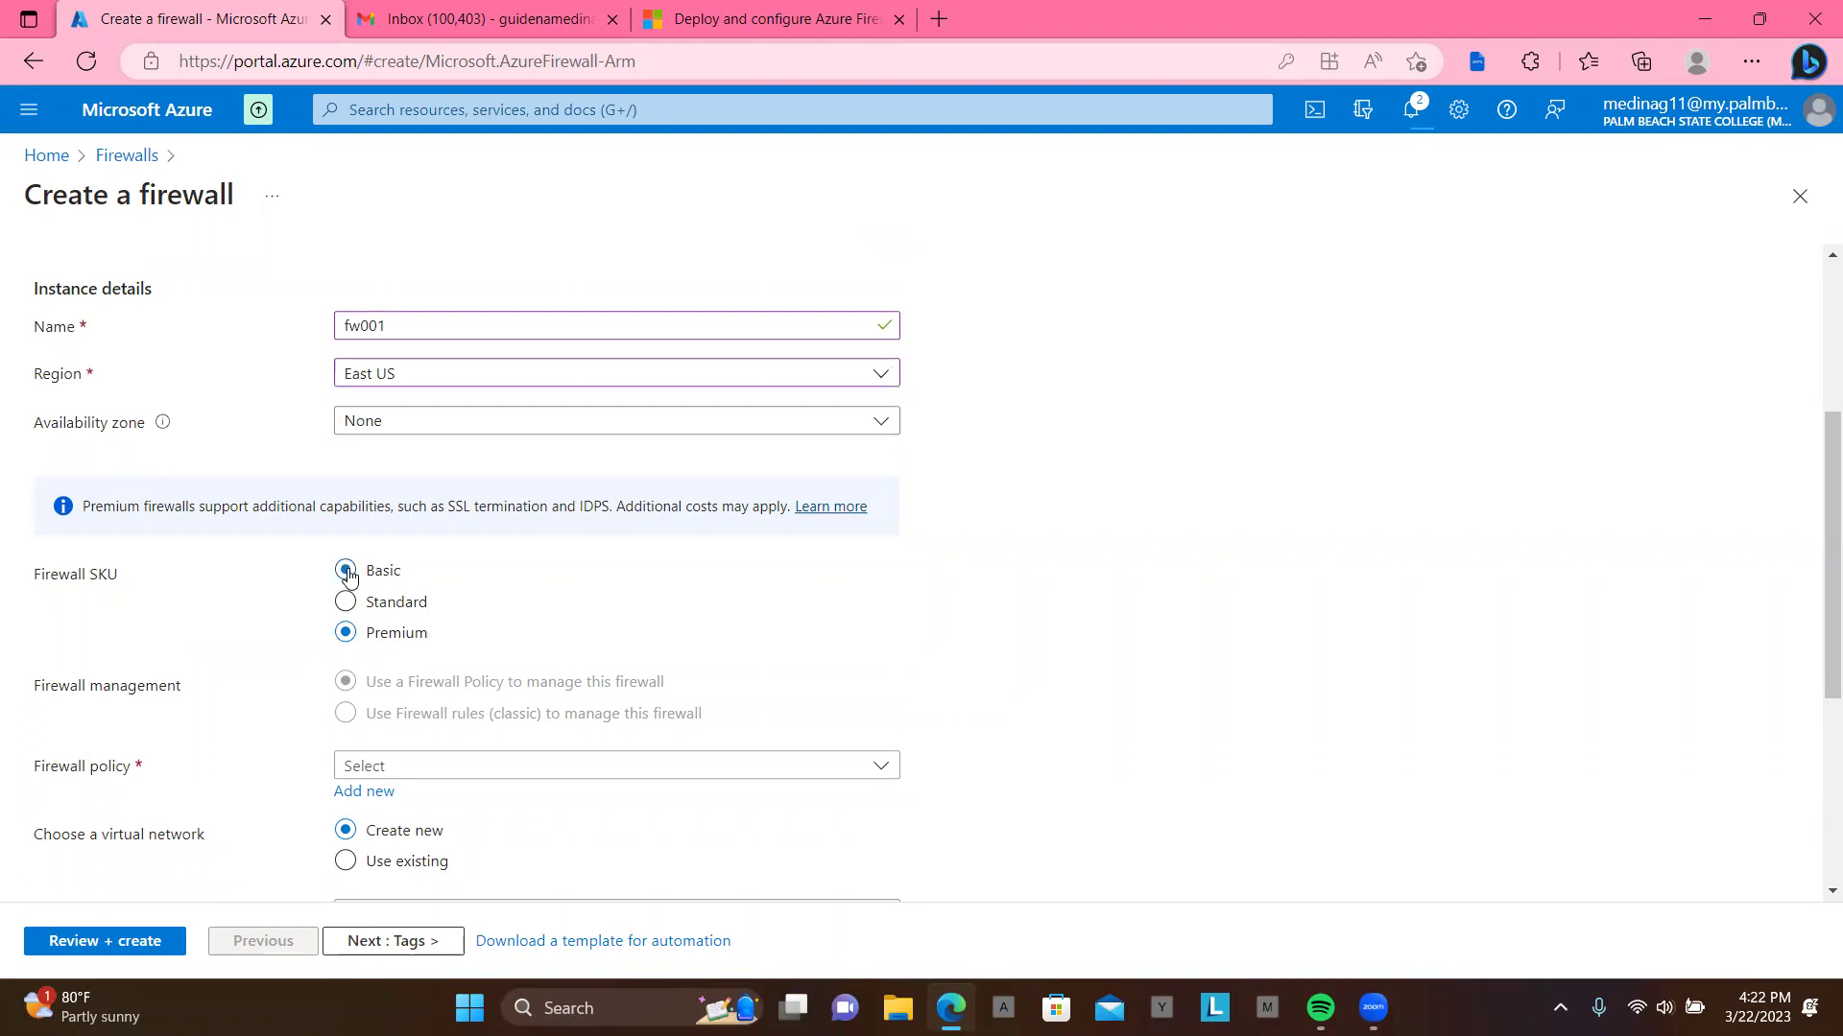
left_click(345, 602)
scroll(600, 622, "down", 1)
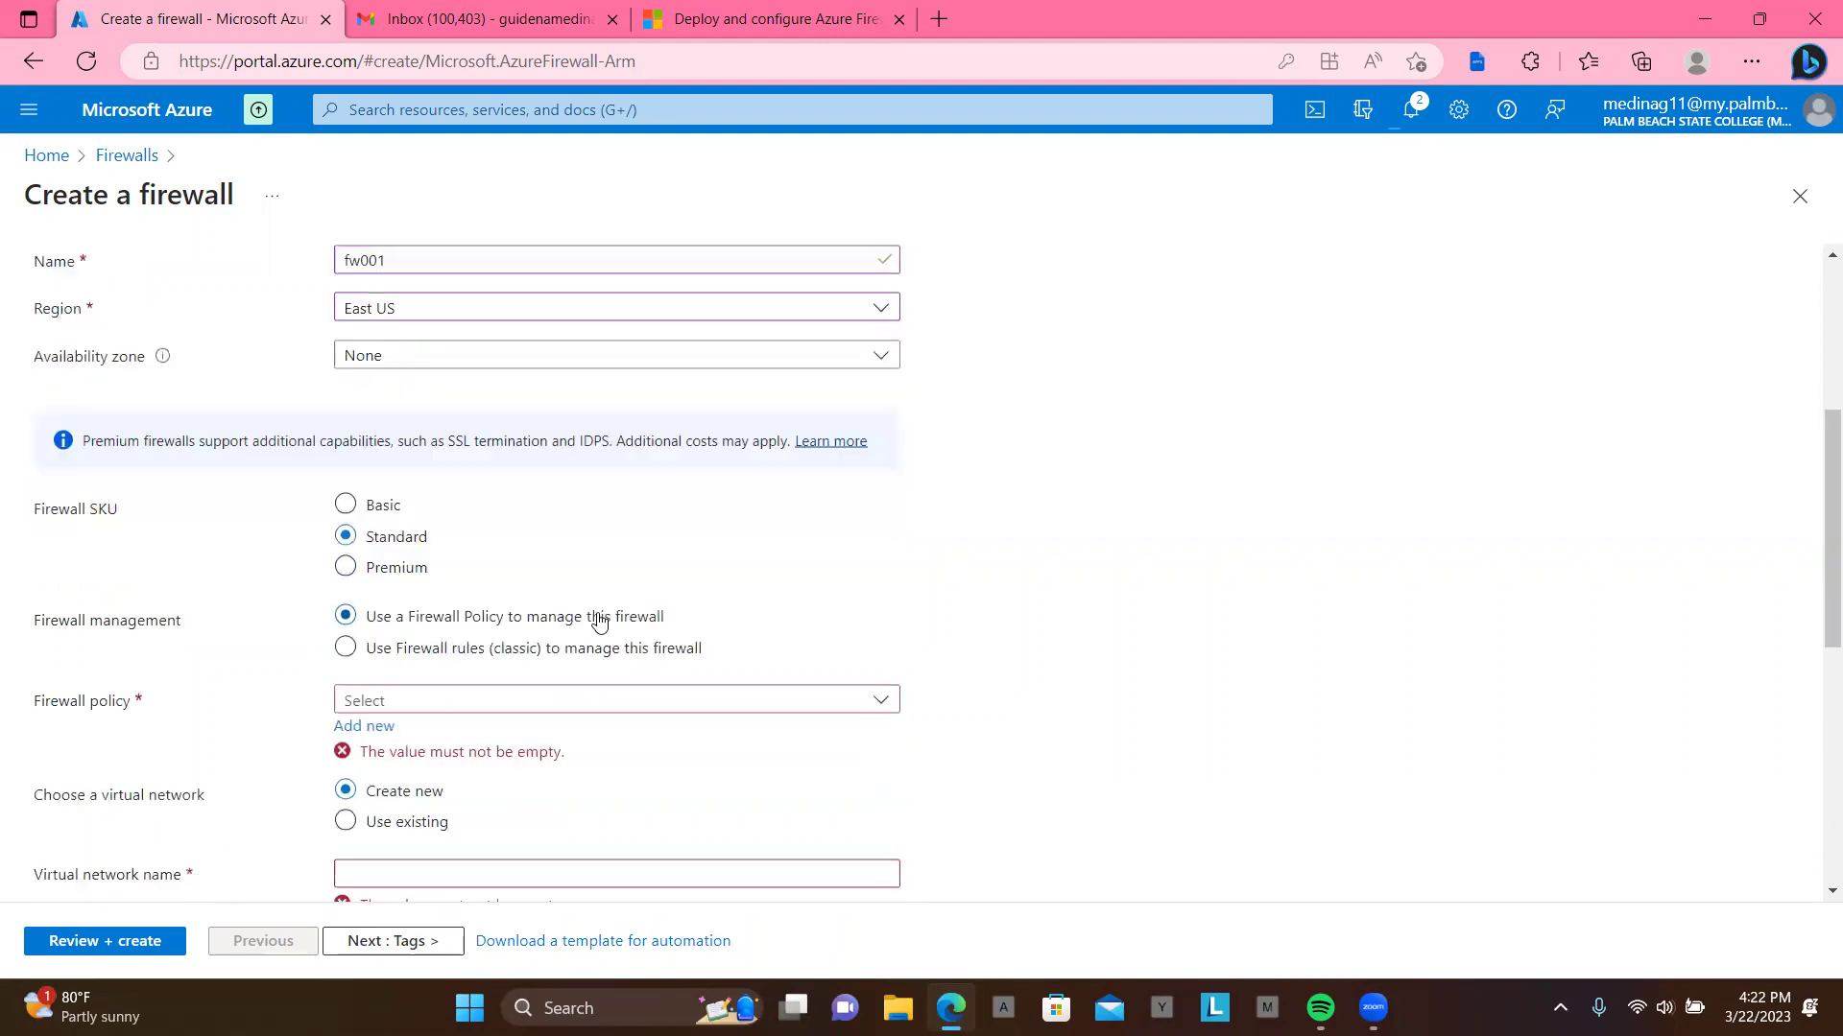
scroll(600, 622, "down", 1)
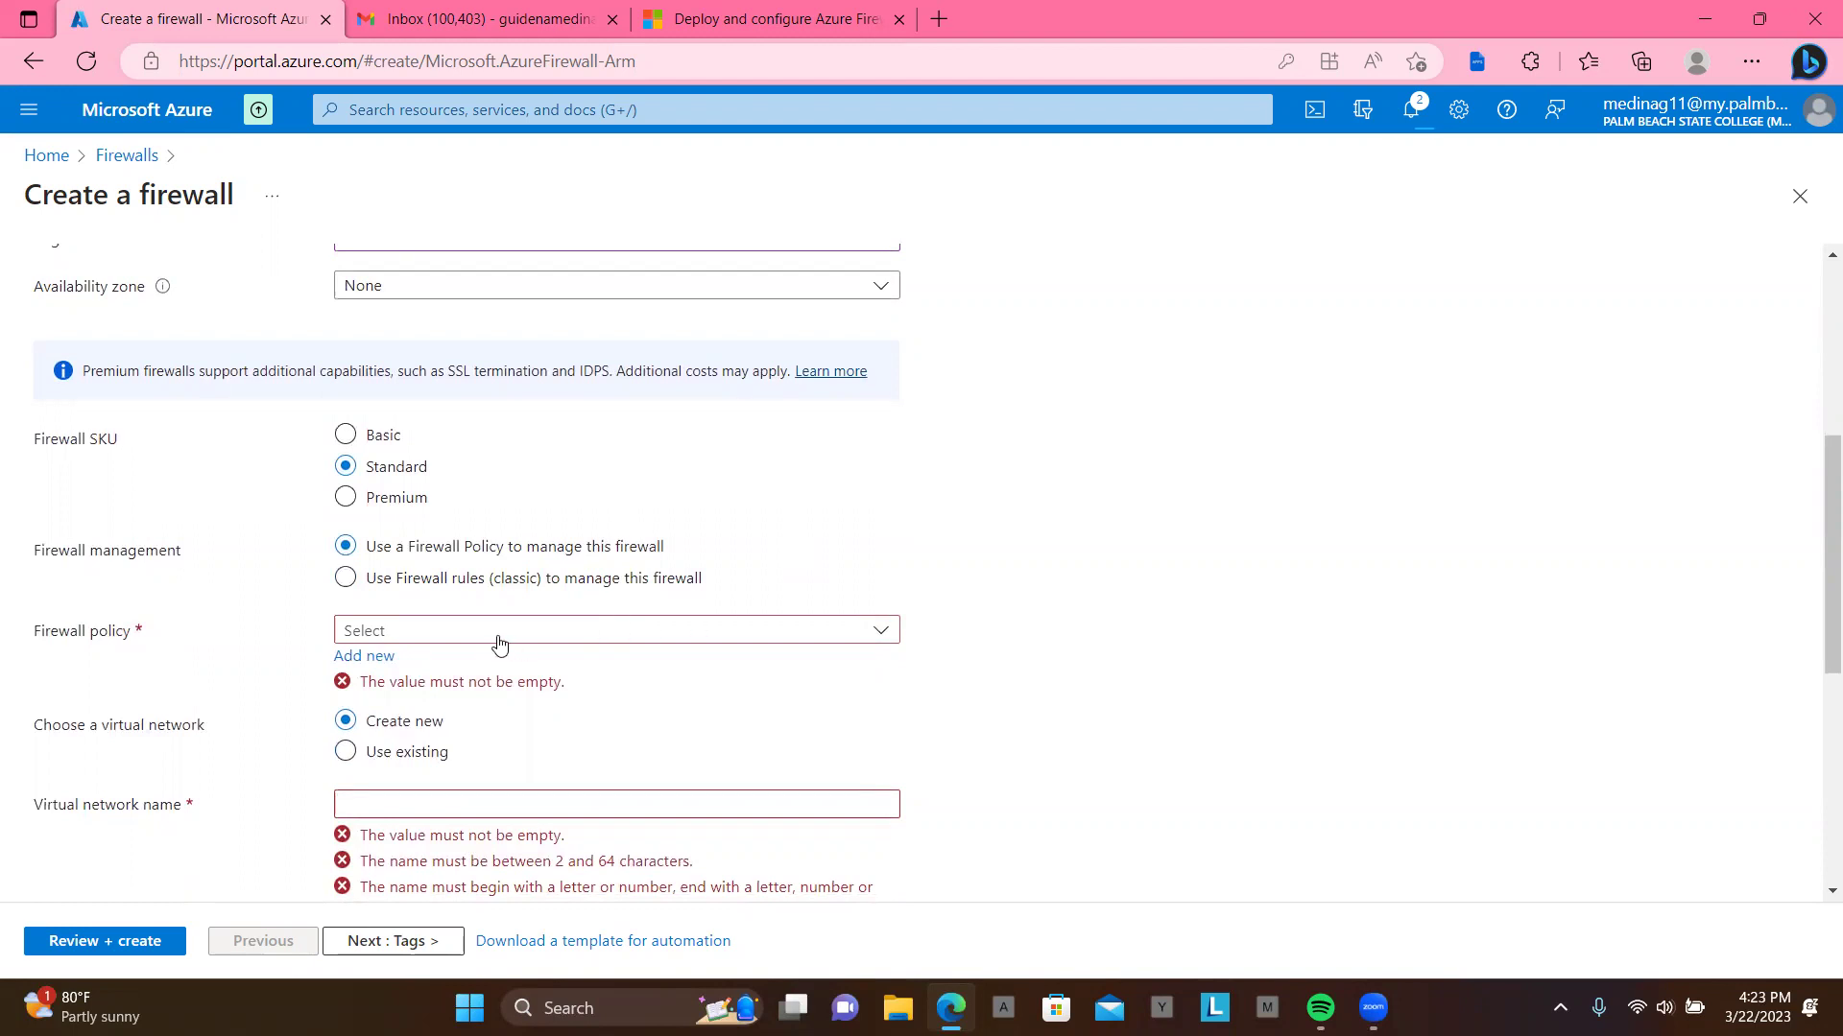
left_click(569, 637)
left_click(569, 637)
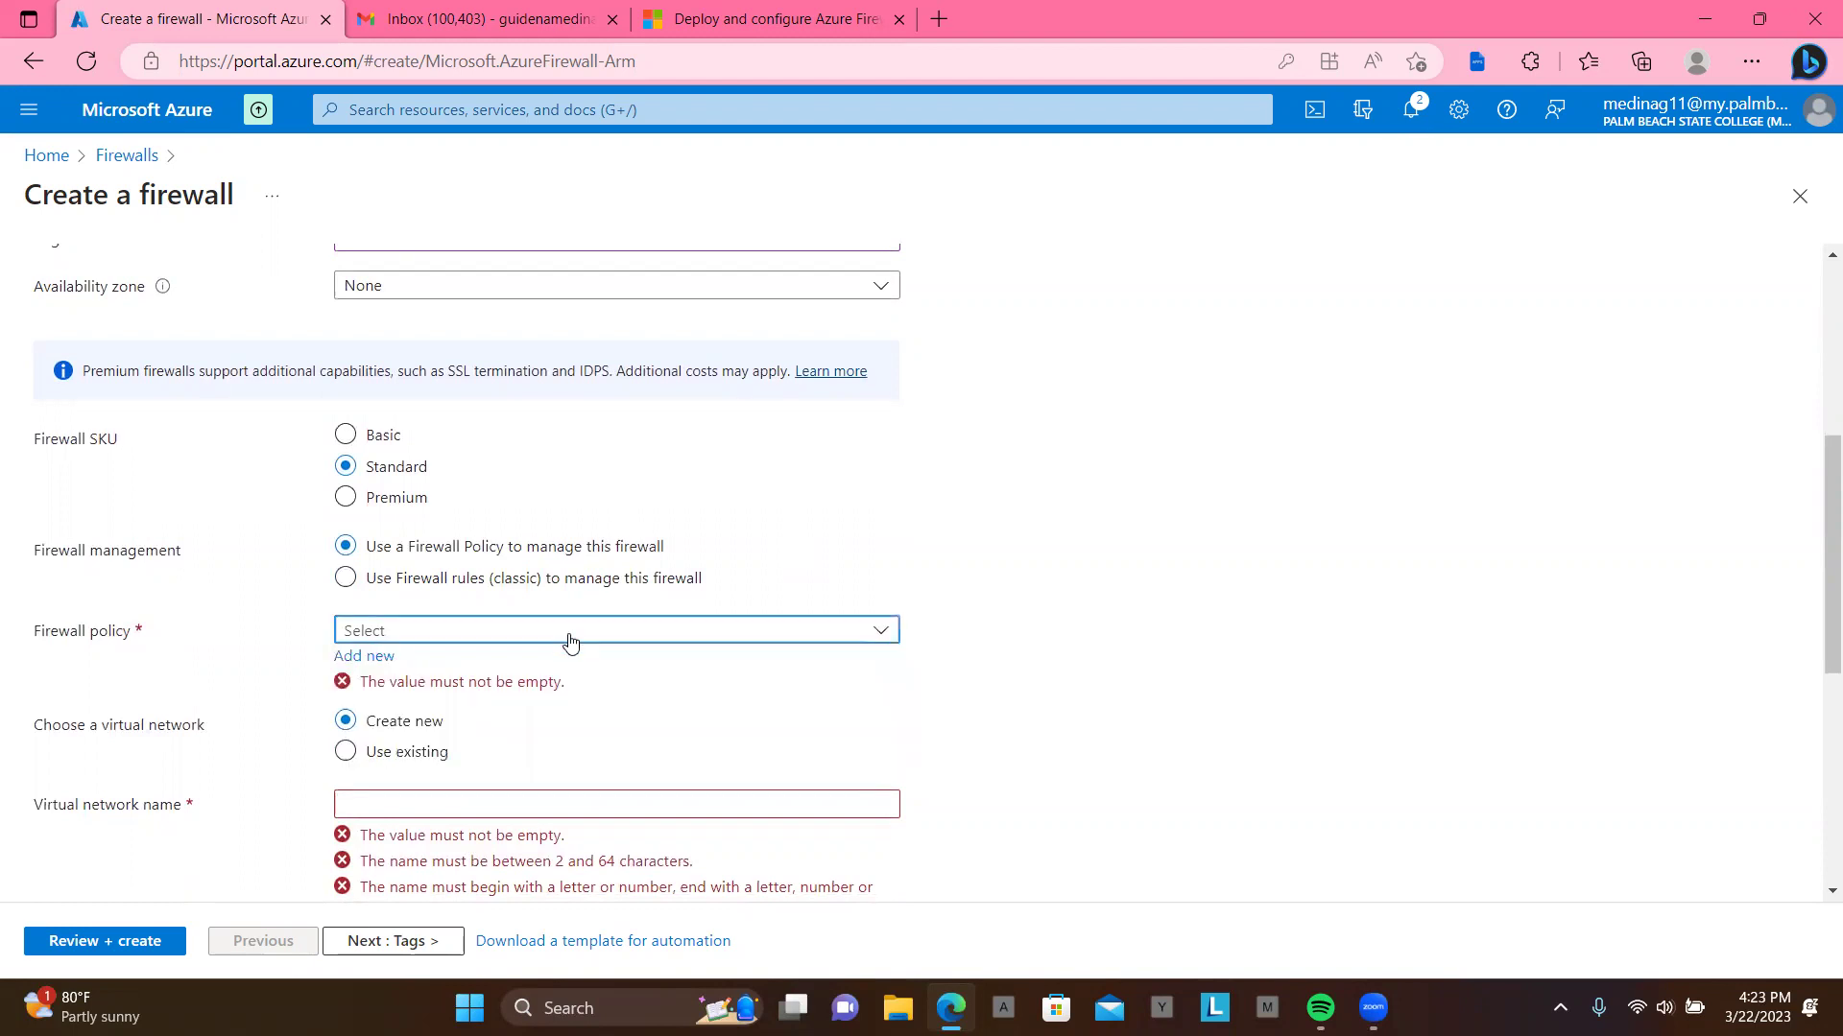
left_click(384, 658)
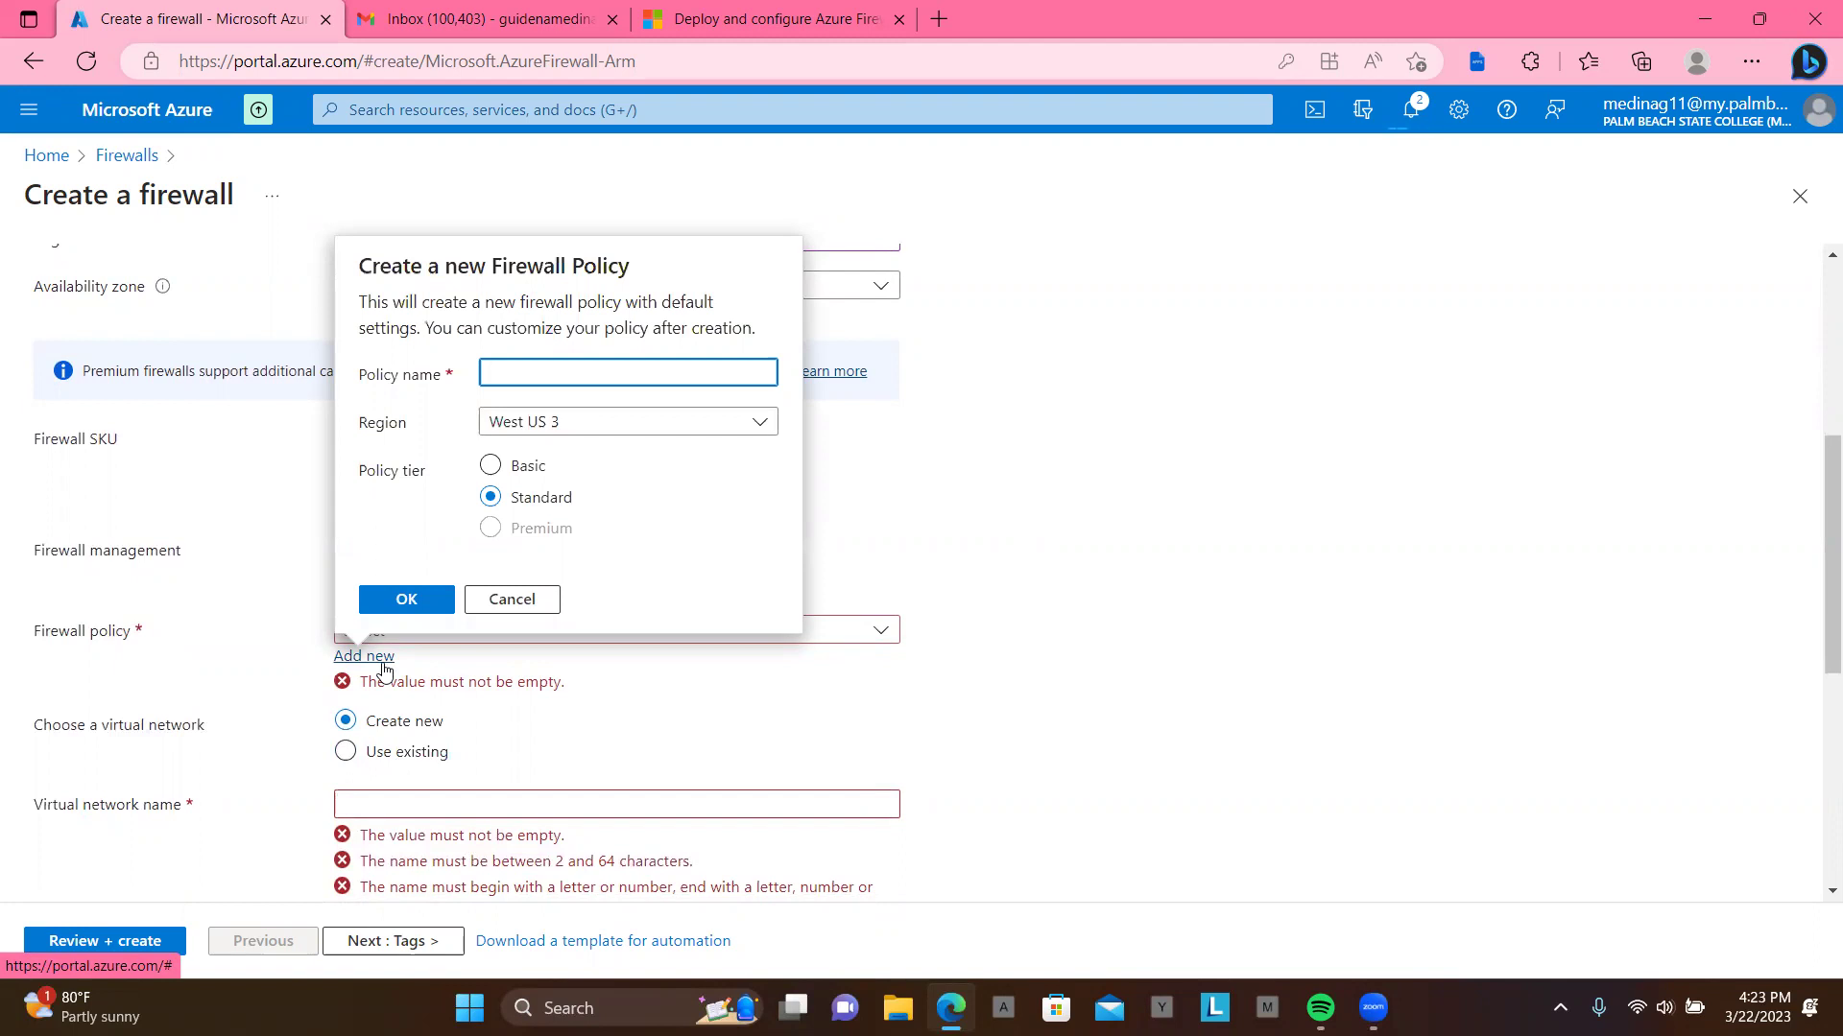
Step: Use an existing virtual network and create firewall policy az-fw-policy in East US
left_click(347, 753)
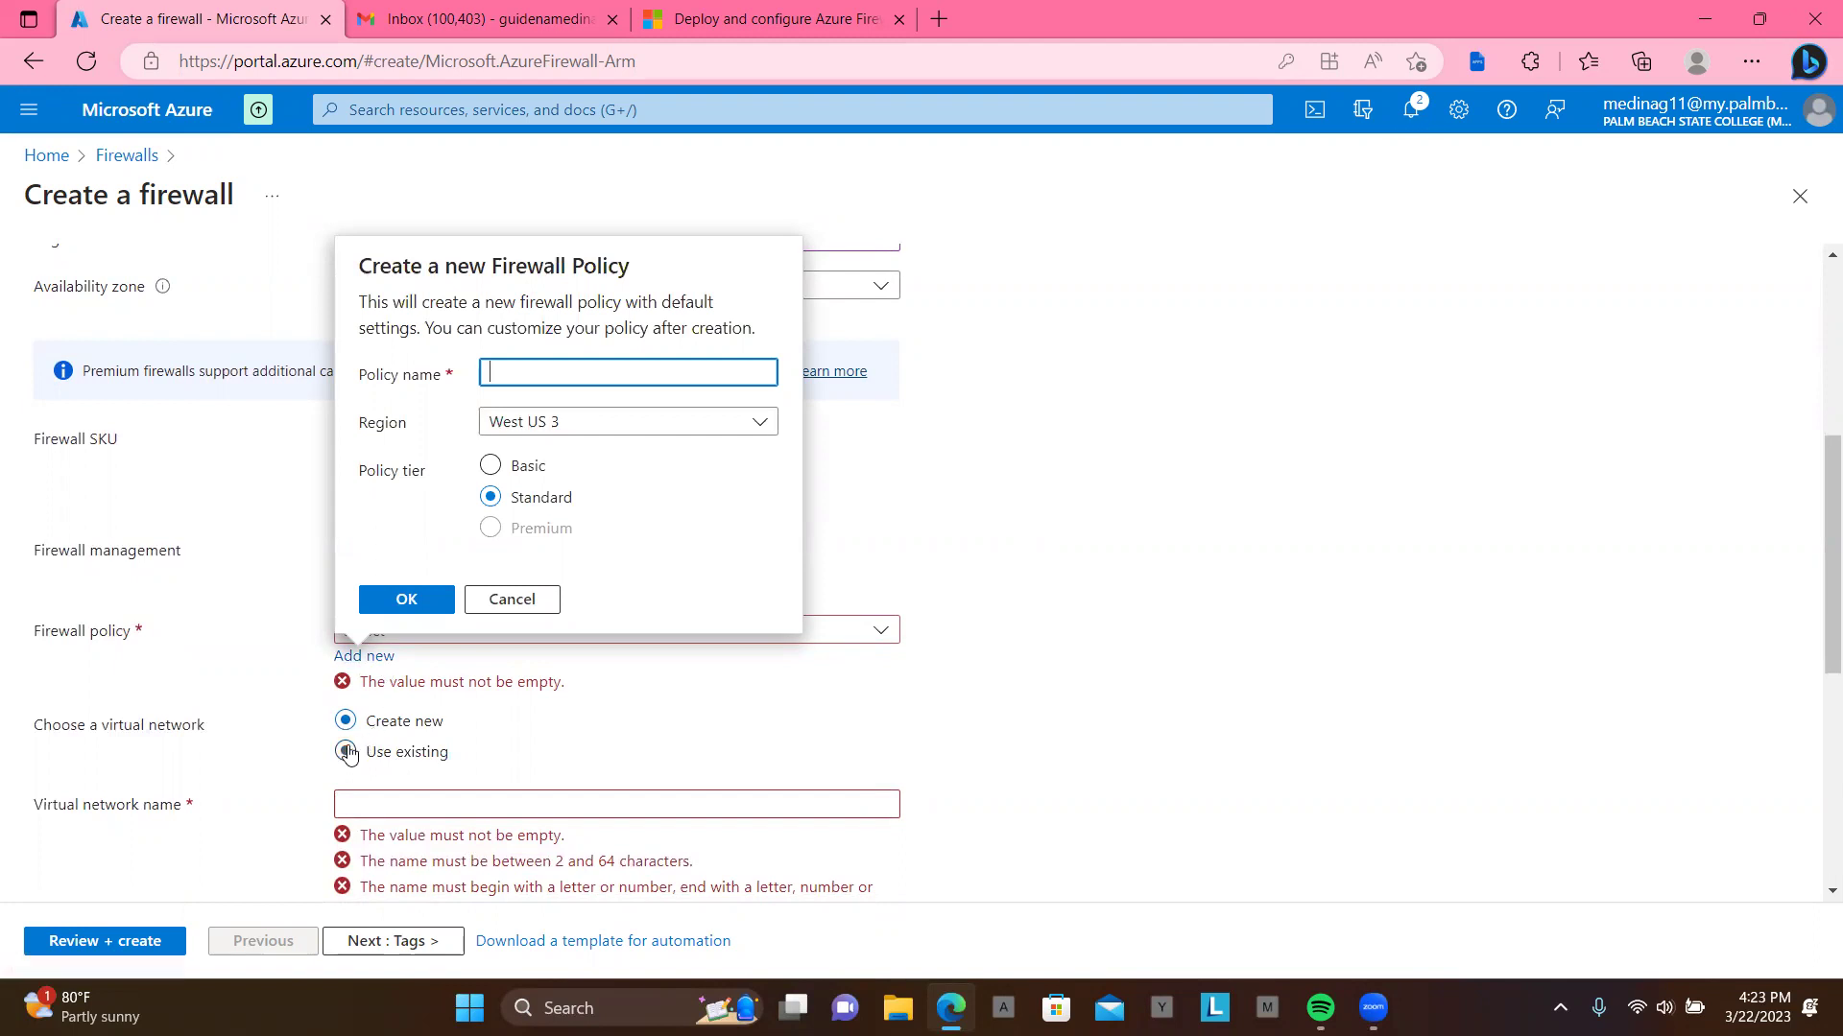
left_click(380, 658)
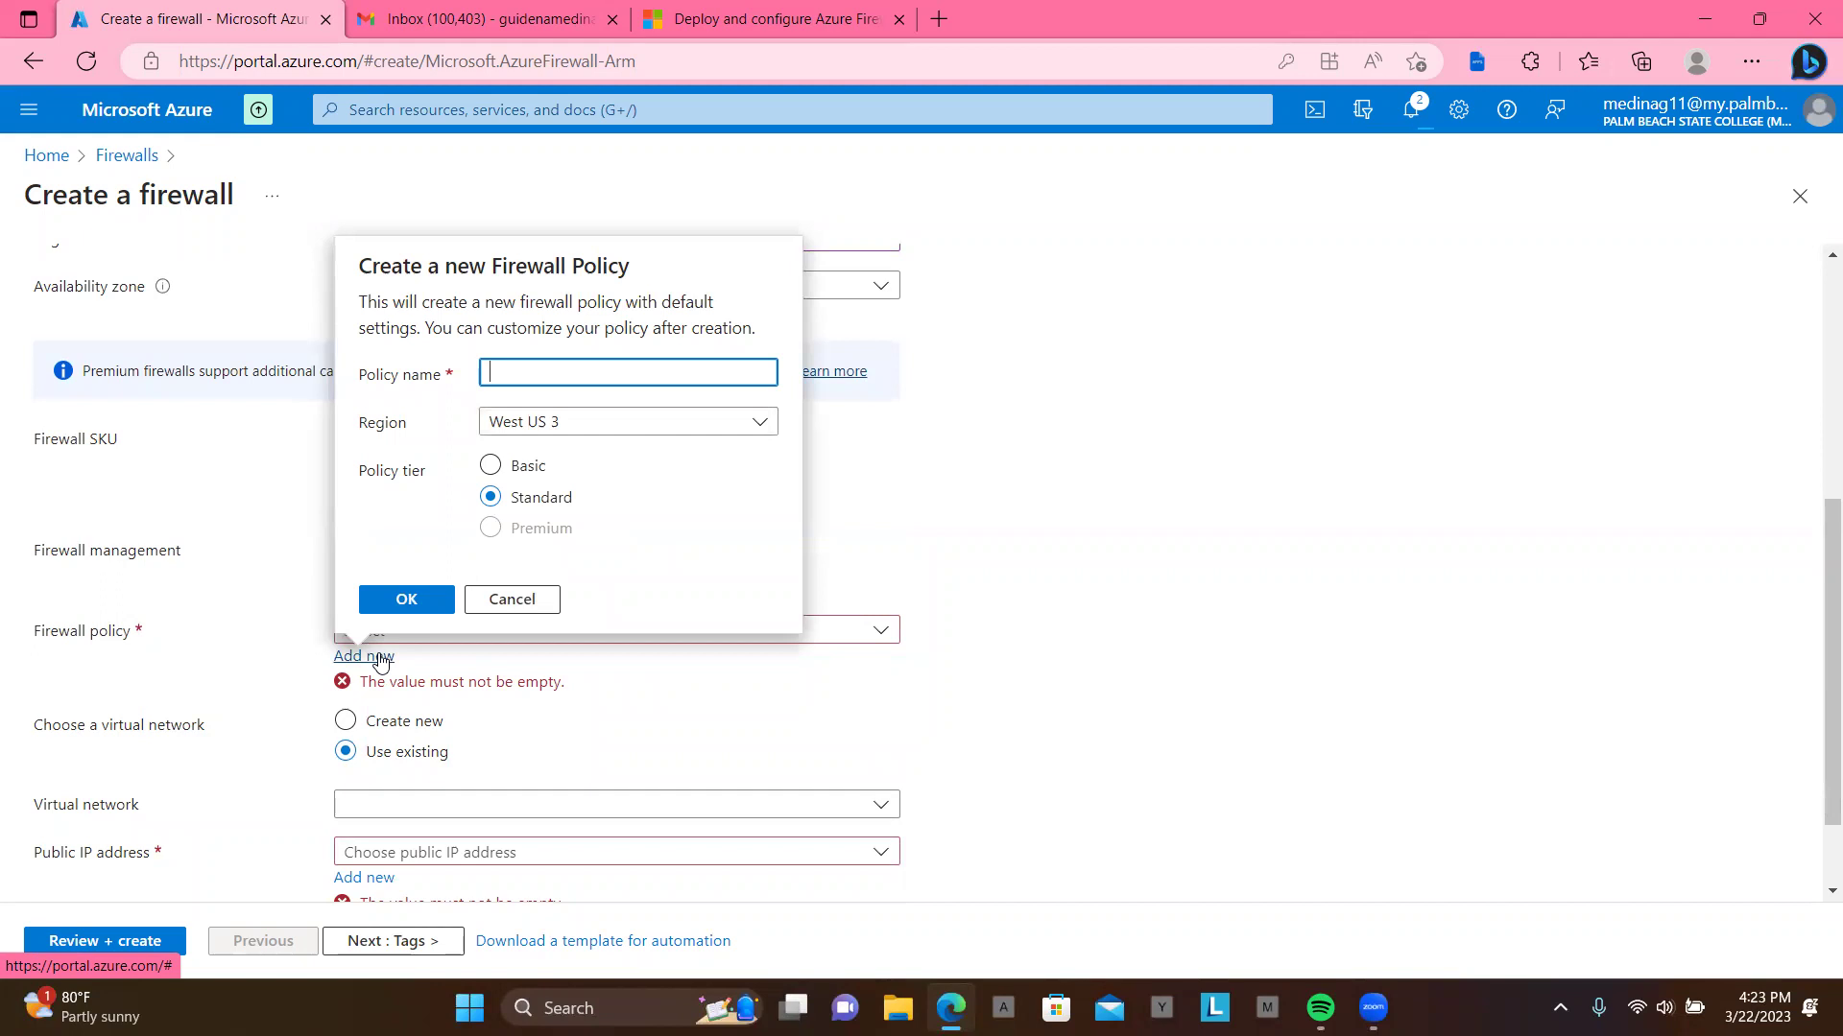
type("az-fw-policy")
left_click(718, 434)
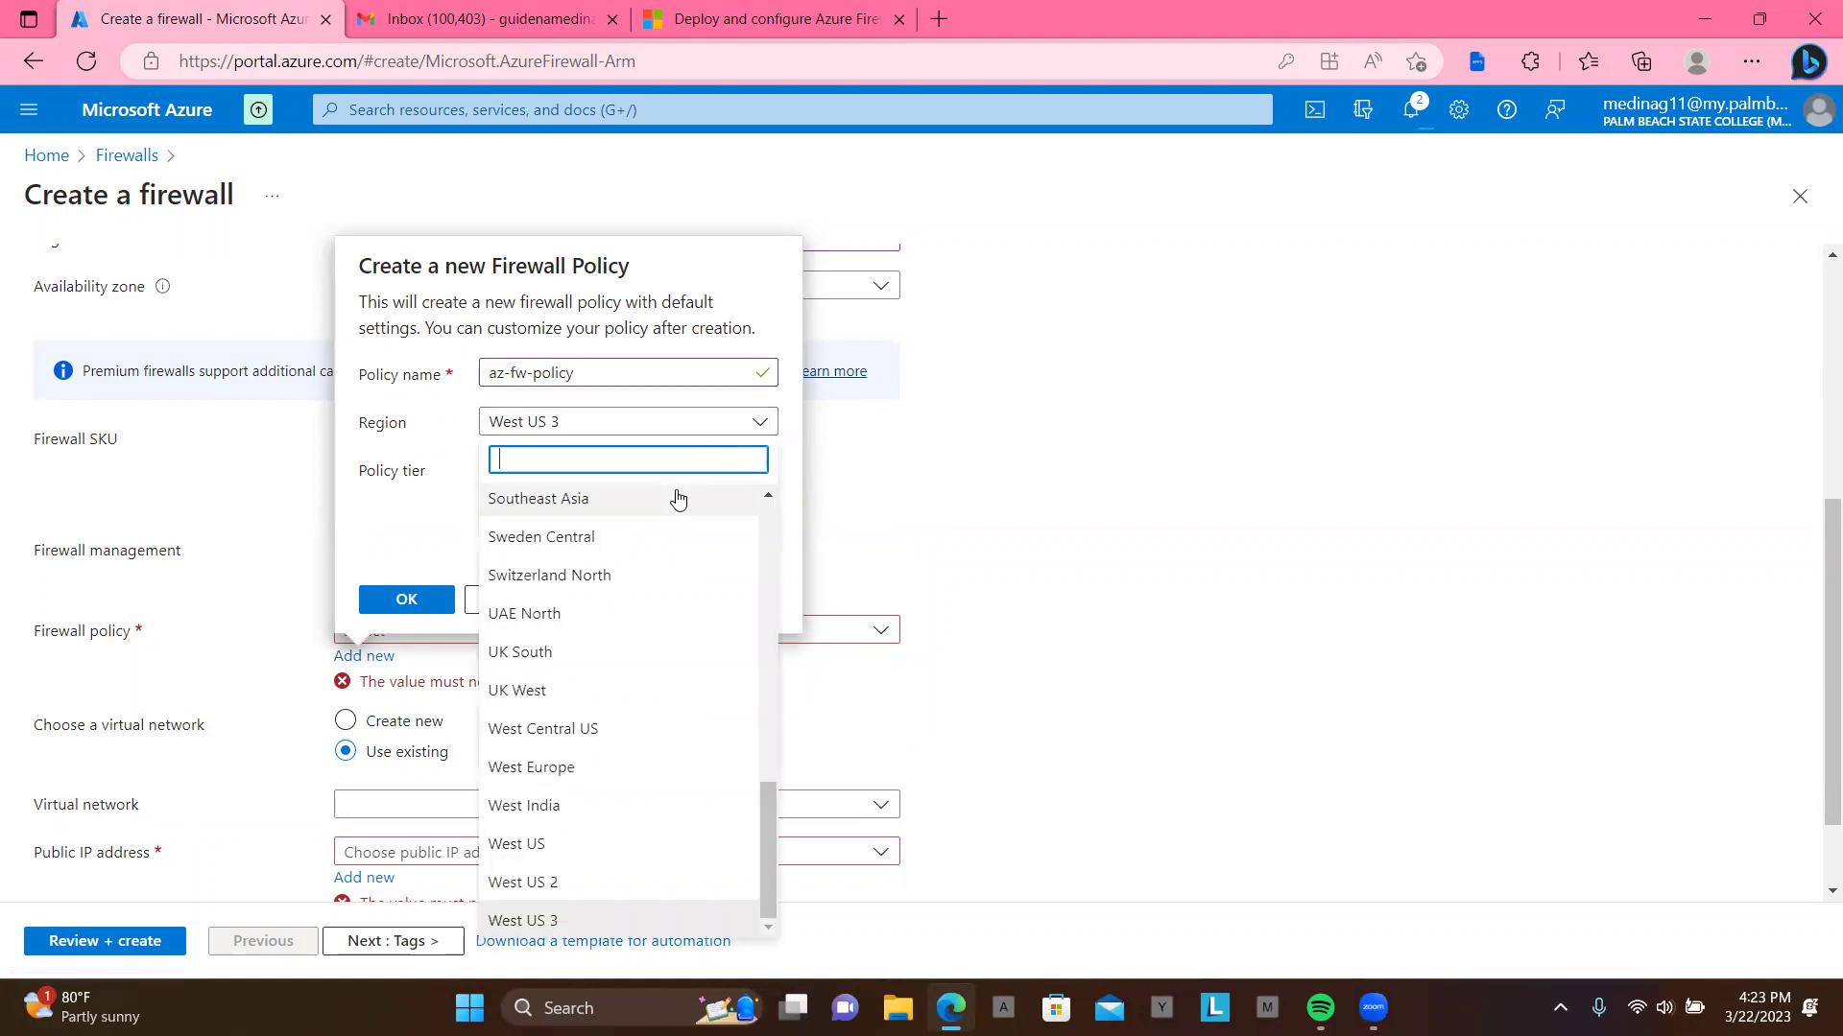
type("u")
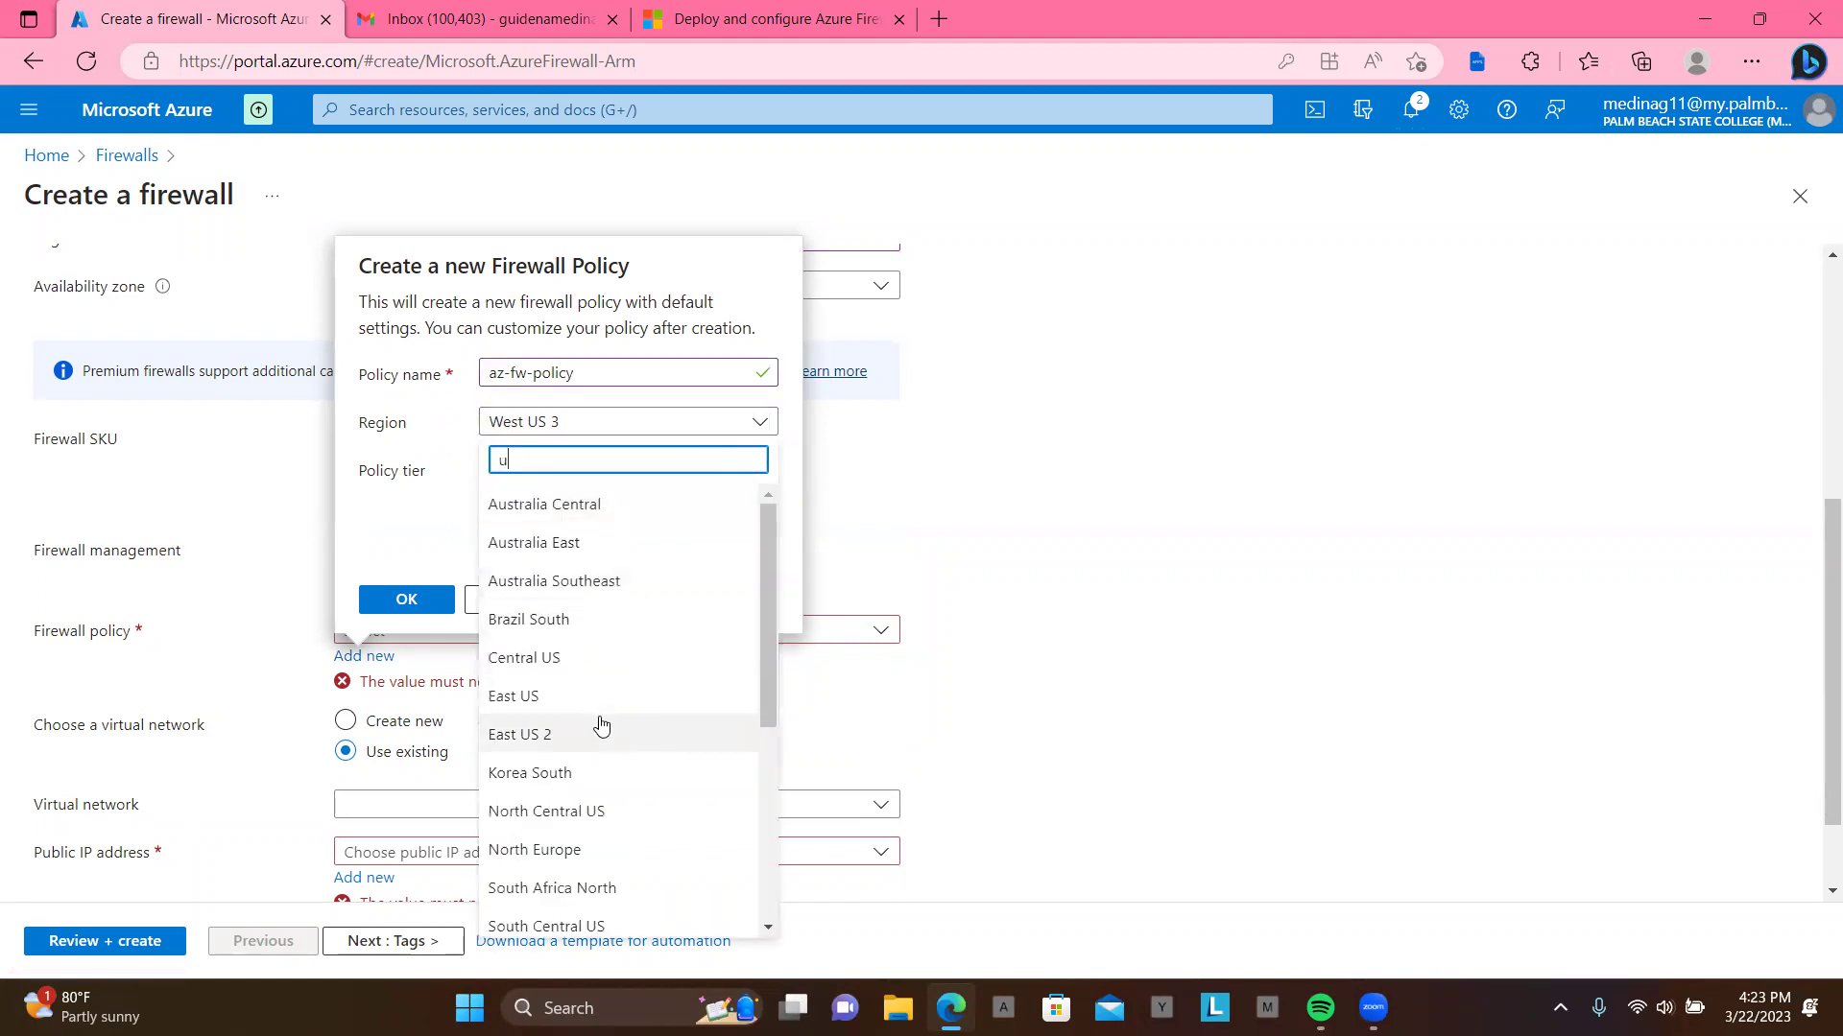
left_click(610, 697)
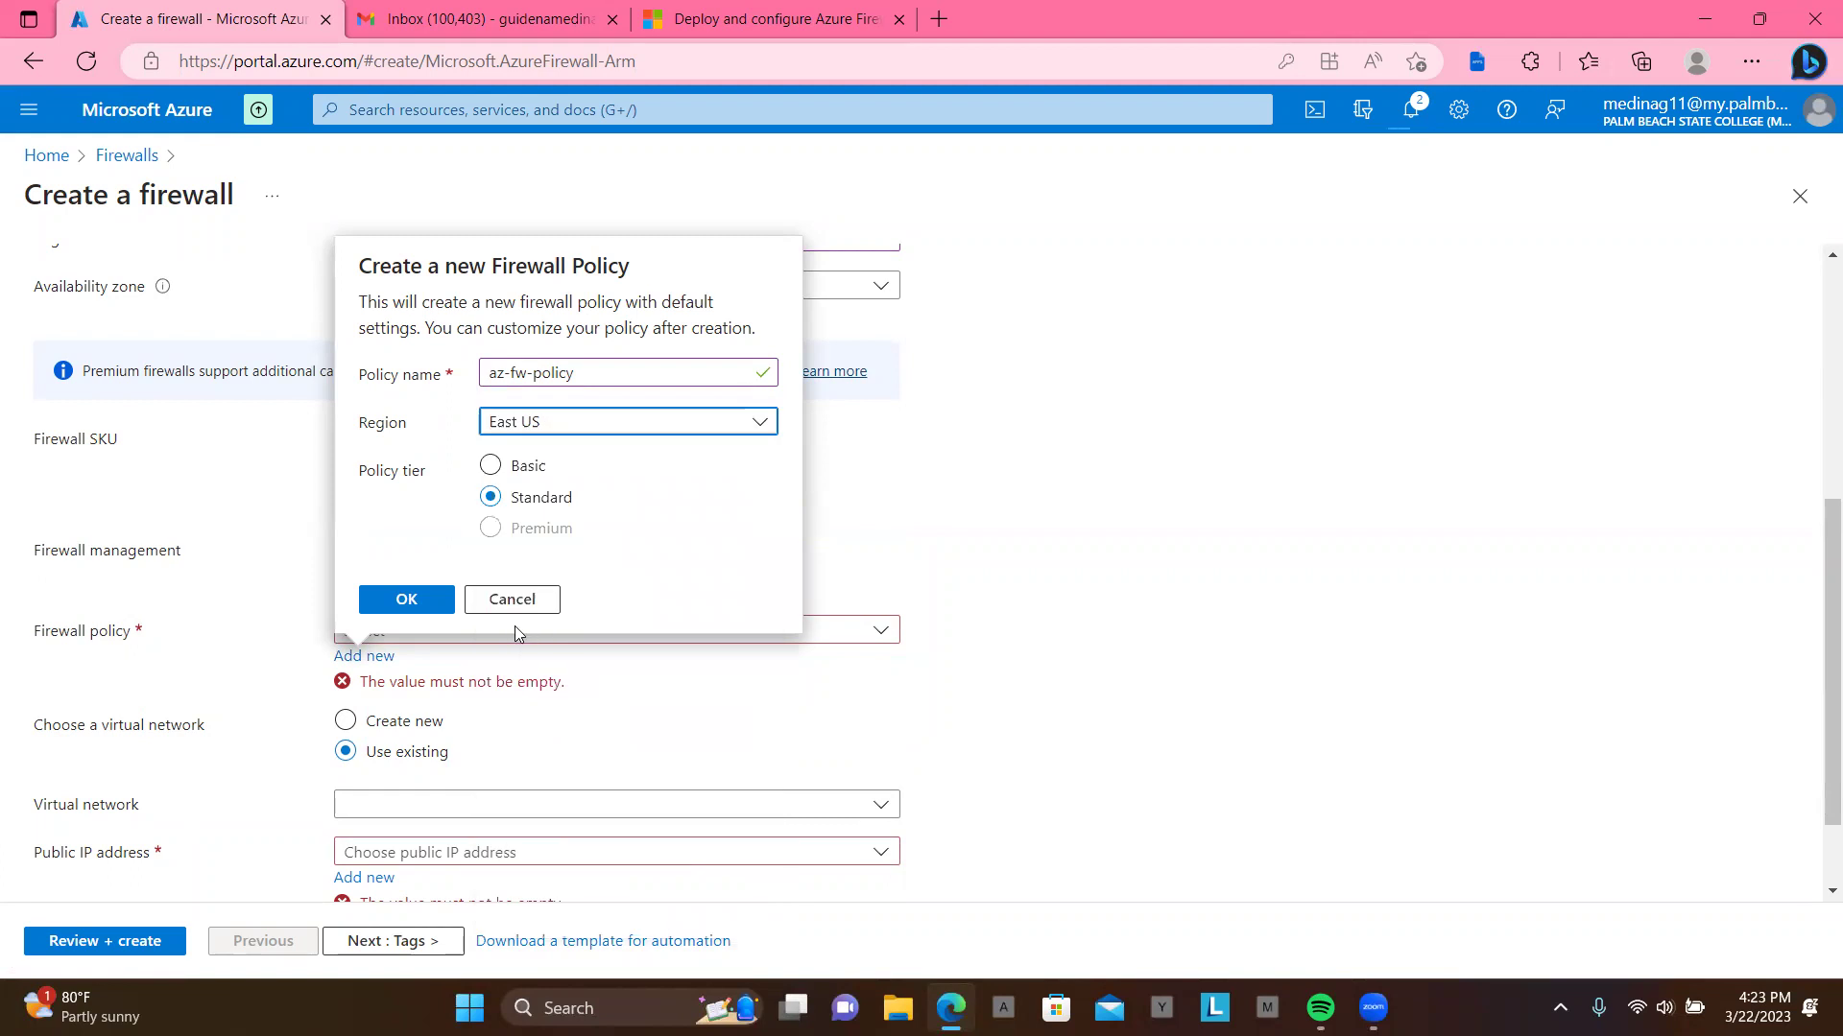
left_click(403, 605)
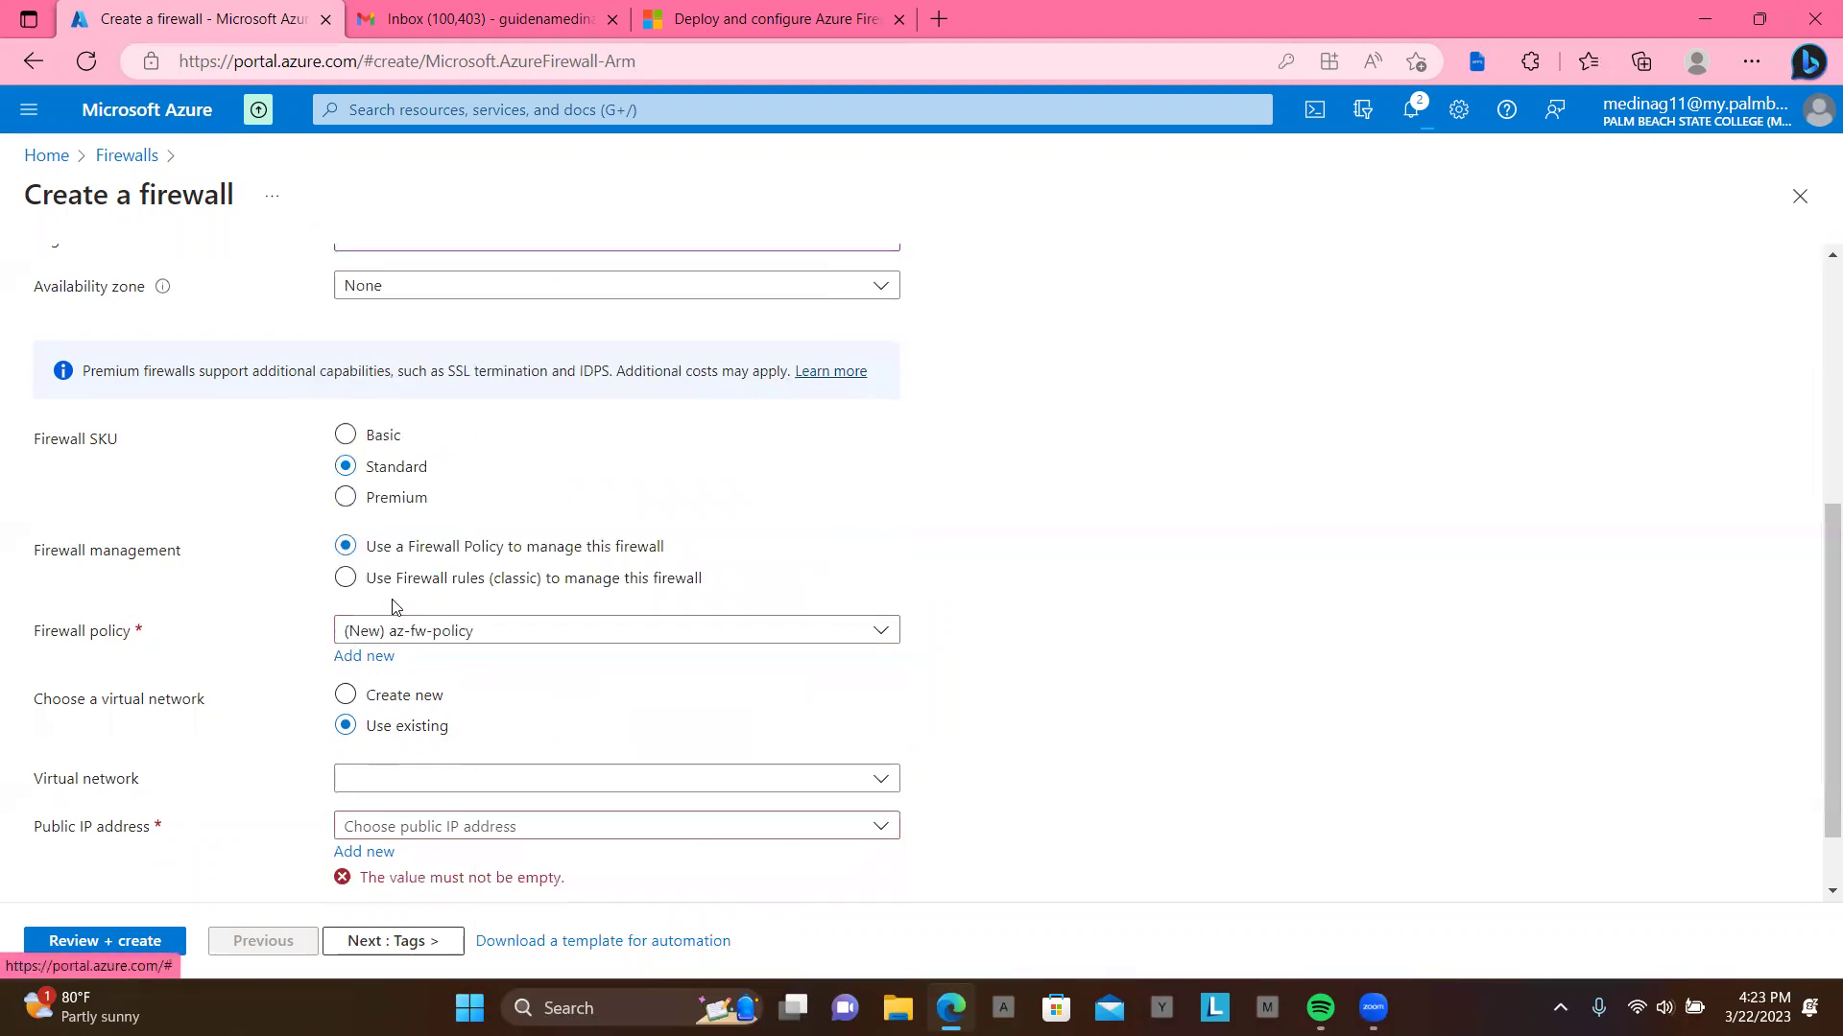
Step: Pick Test-FW-VN (Test-FW-RG) as the virtual network and add a new public IP
scroll(651, 687, "down", 1)
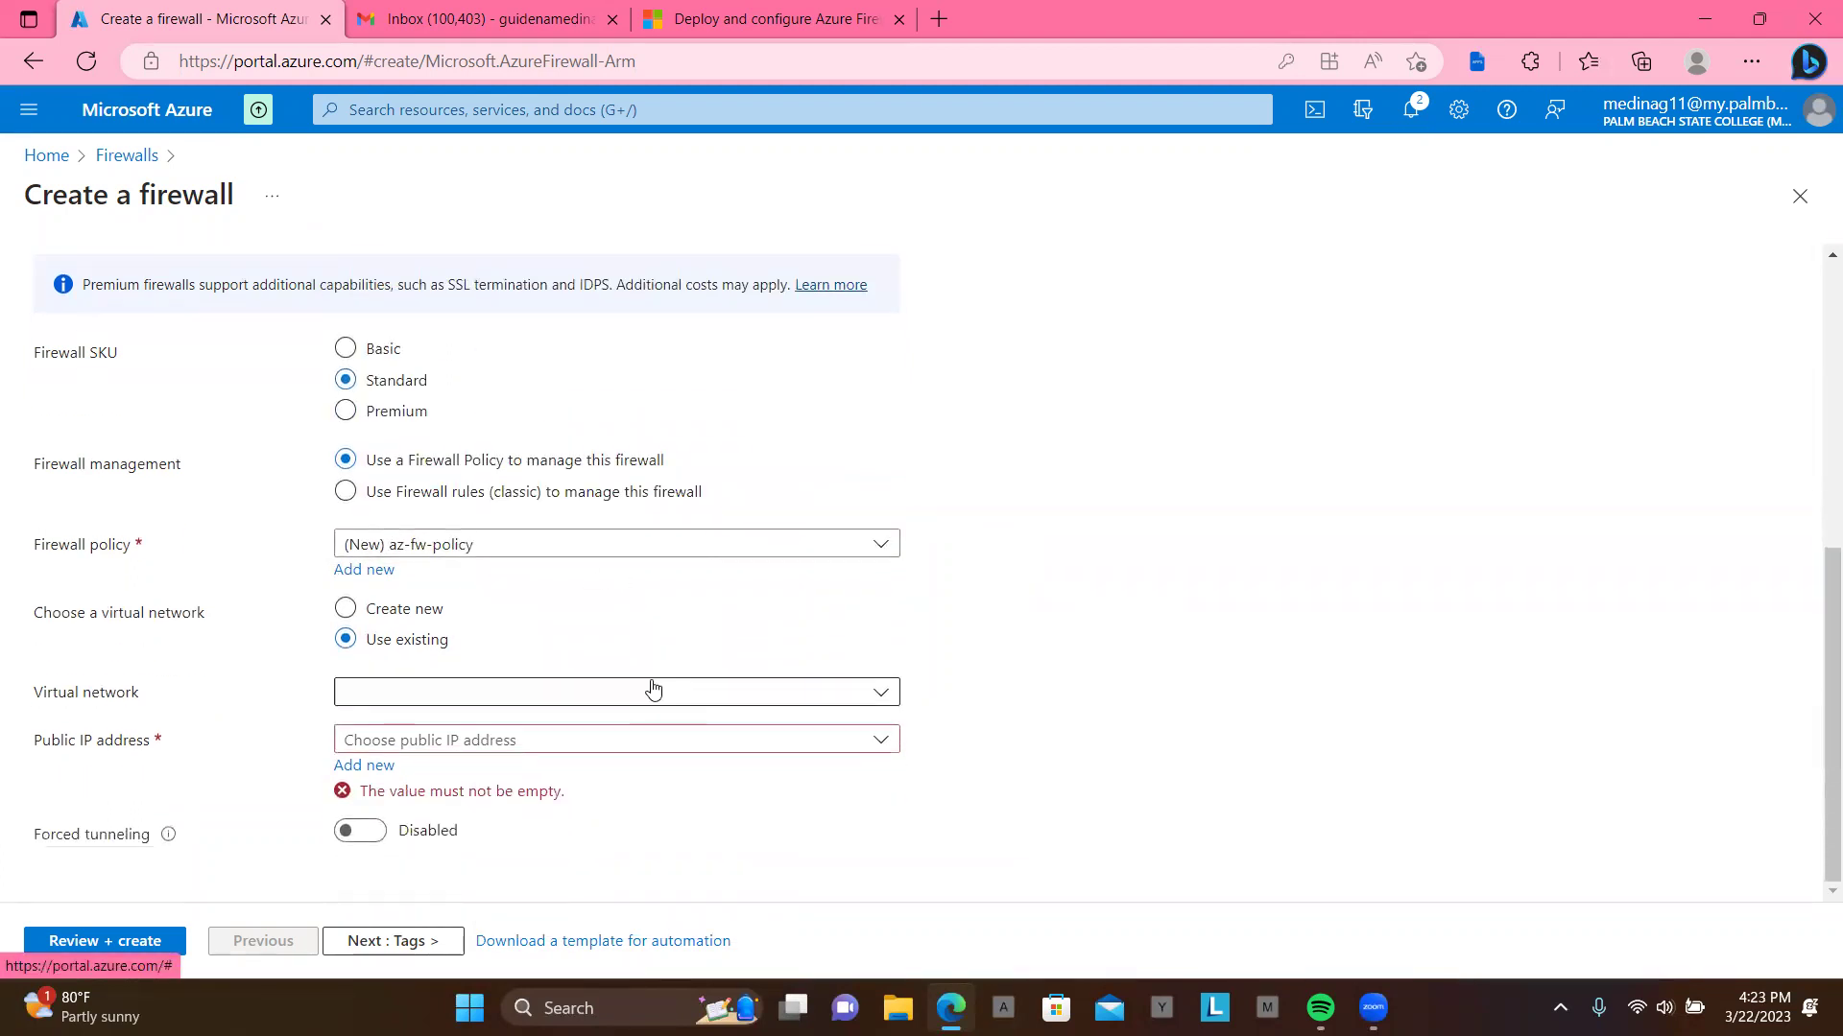
left_click(638, 700)
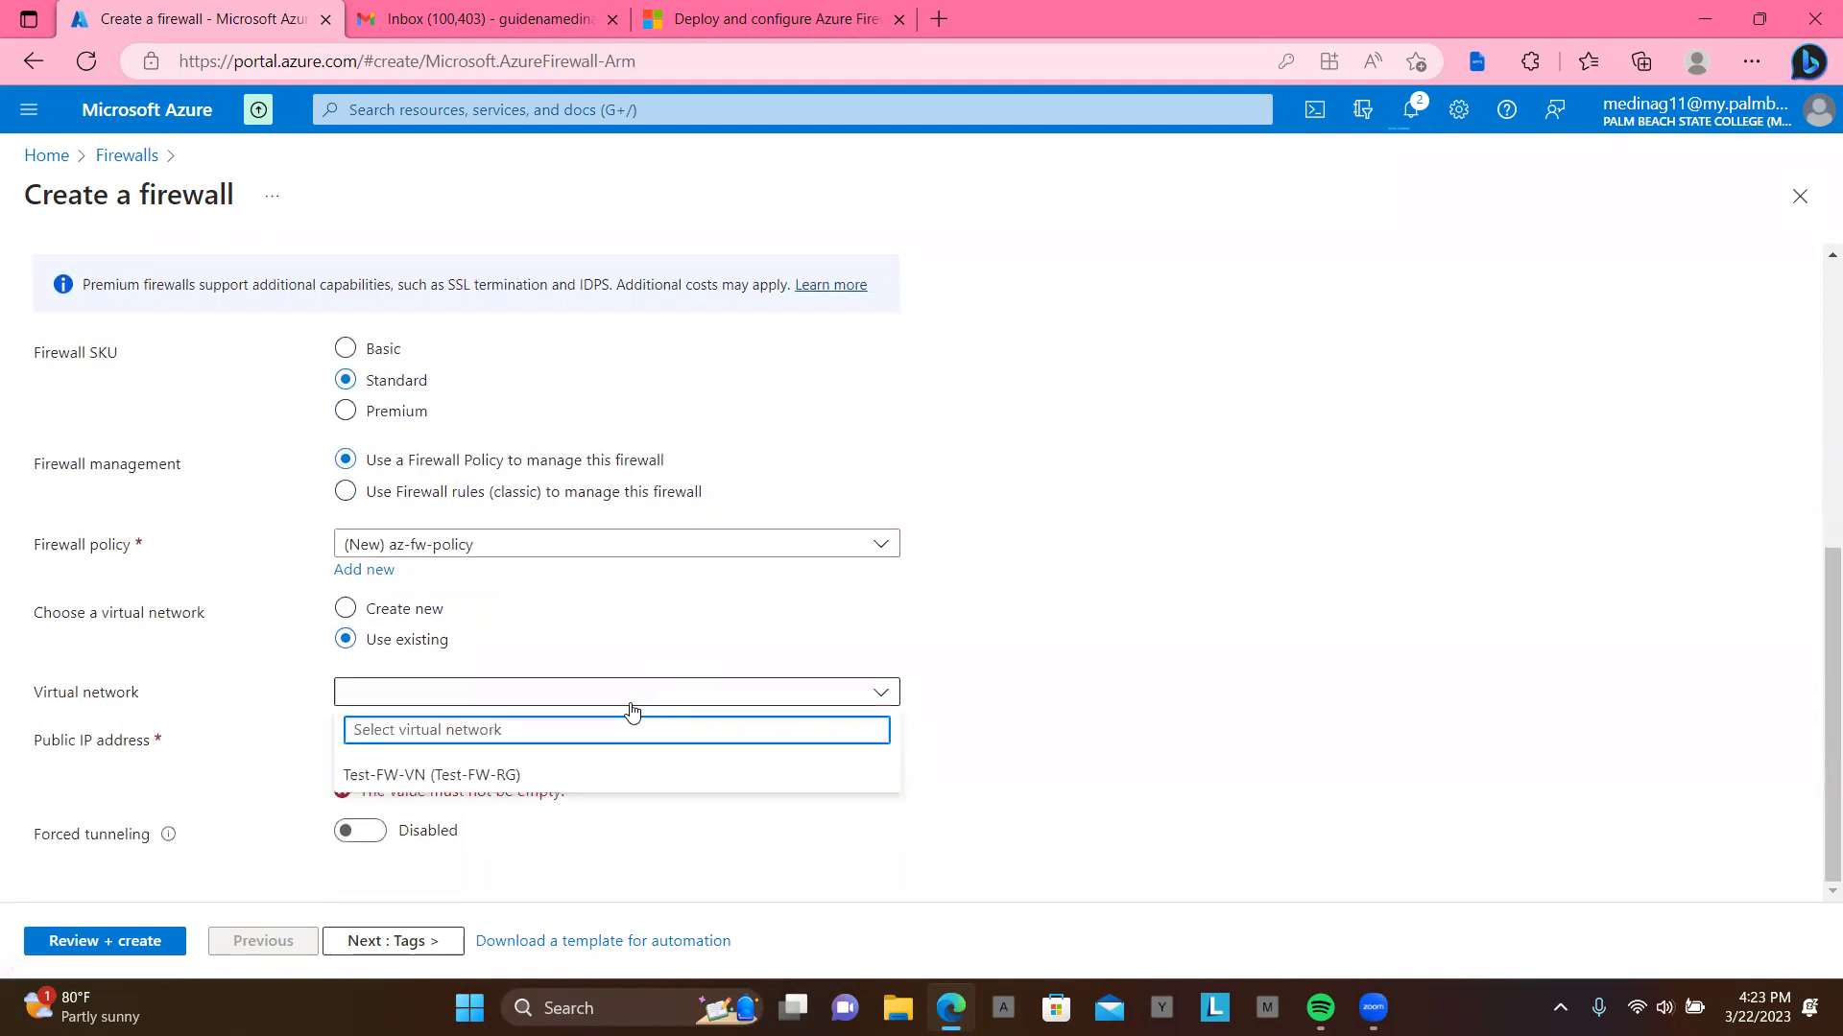
left_click(599, 773)
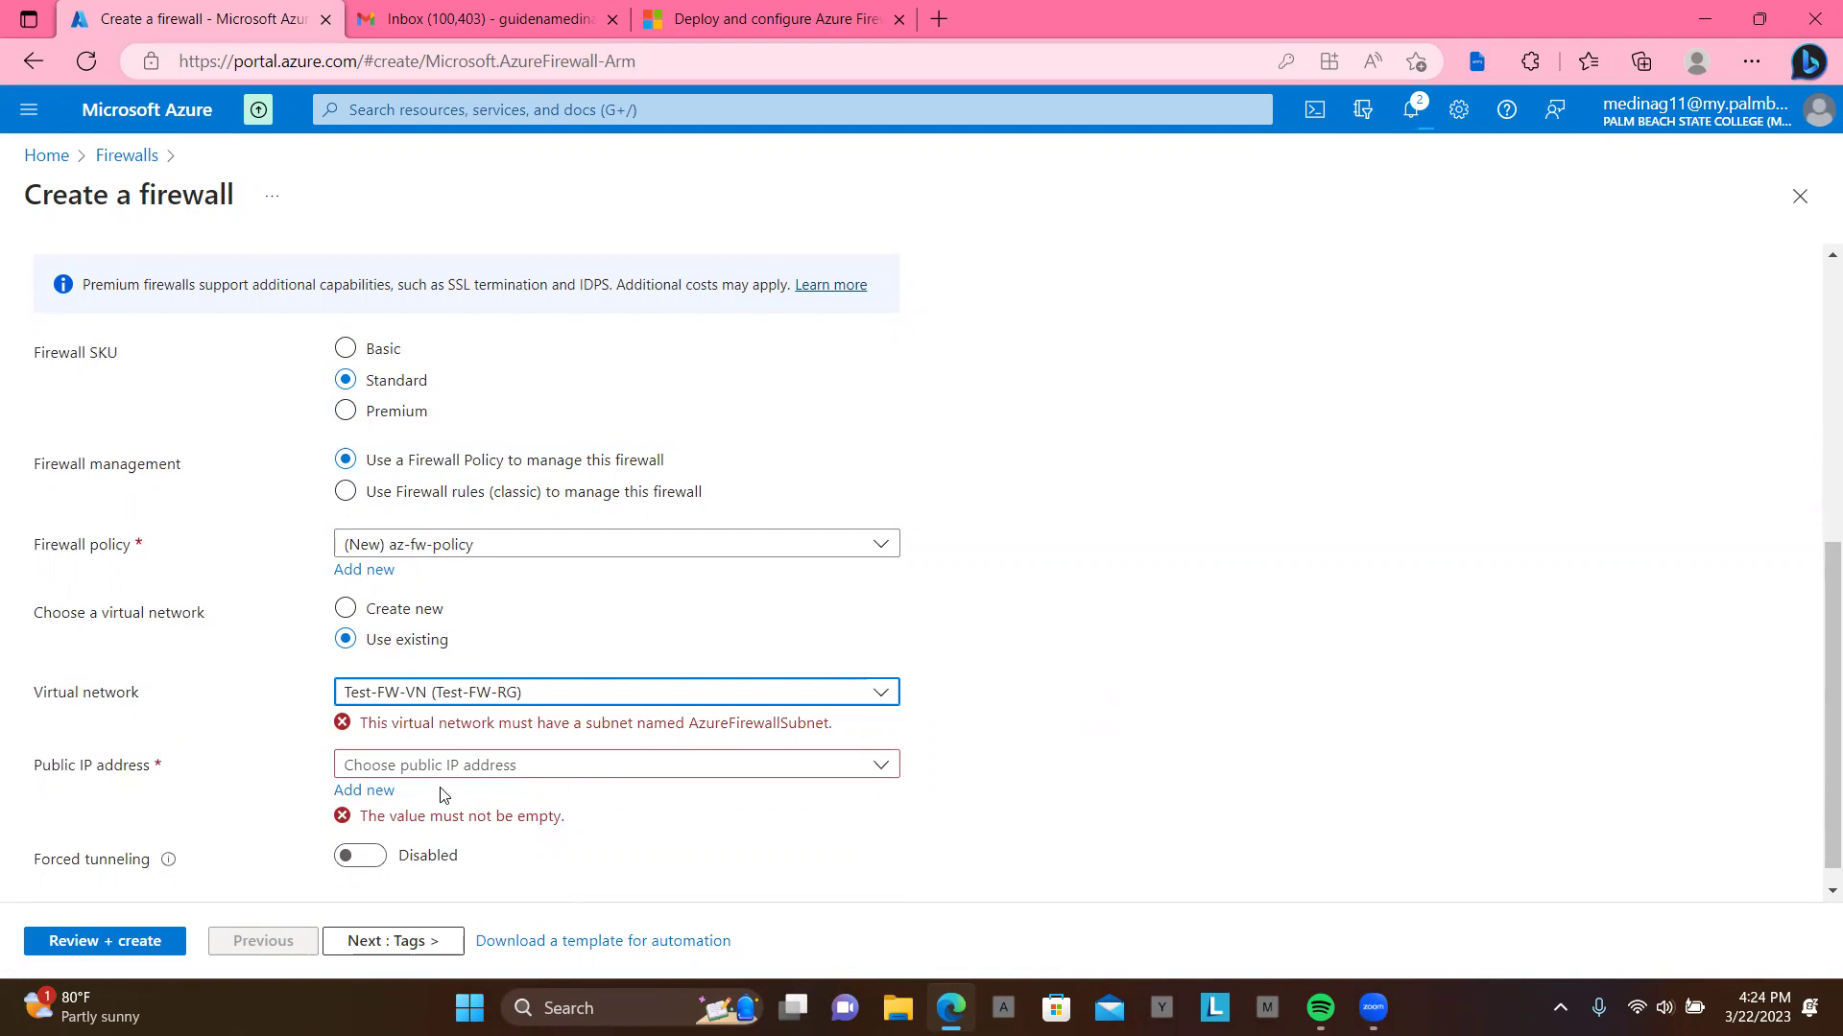
left_click(369, 791)
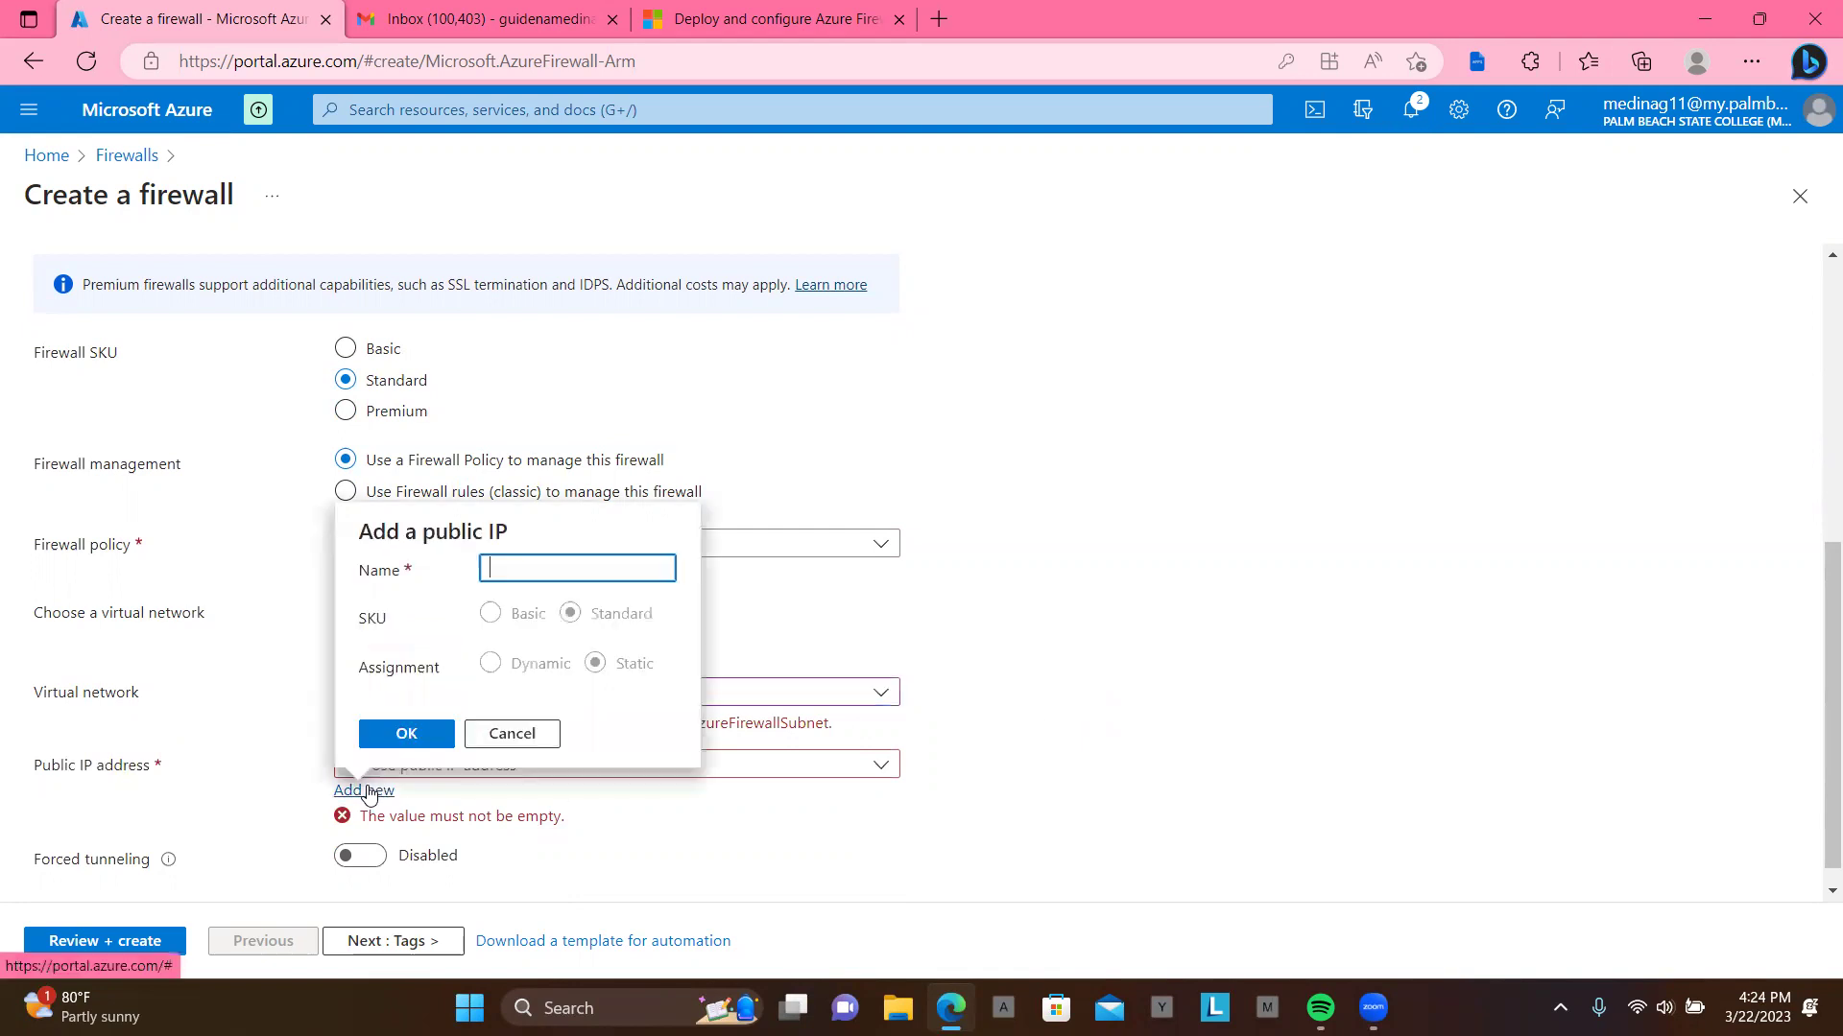
Step: Name the new public IP 'pip', keep Test-FW-VN, then discard the firewall form for Home
type("pip")
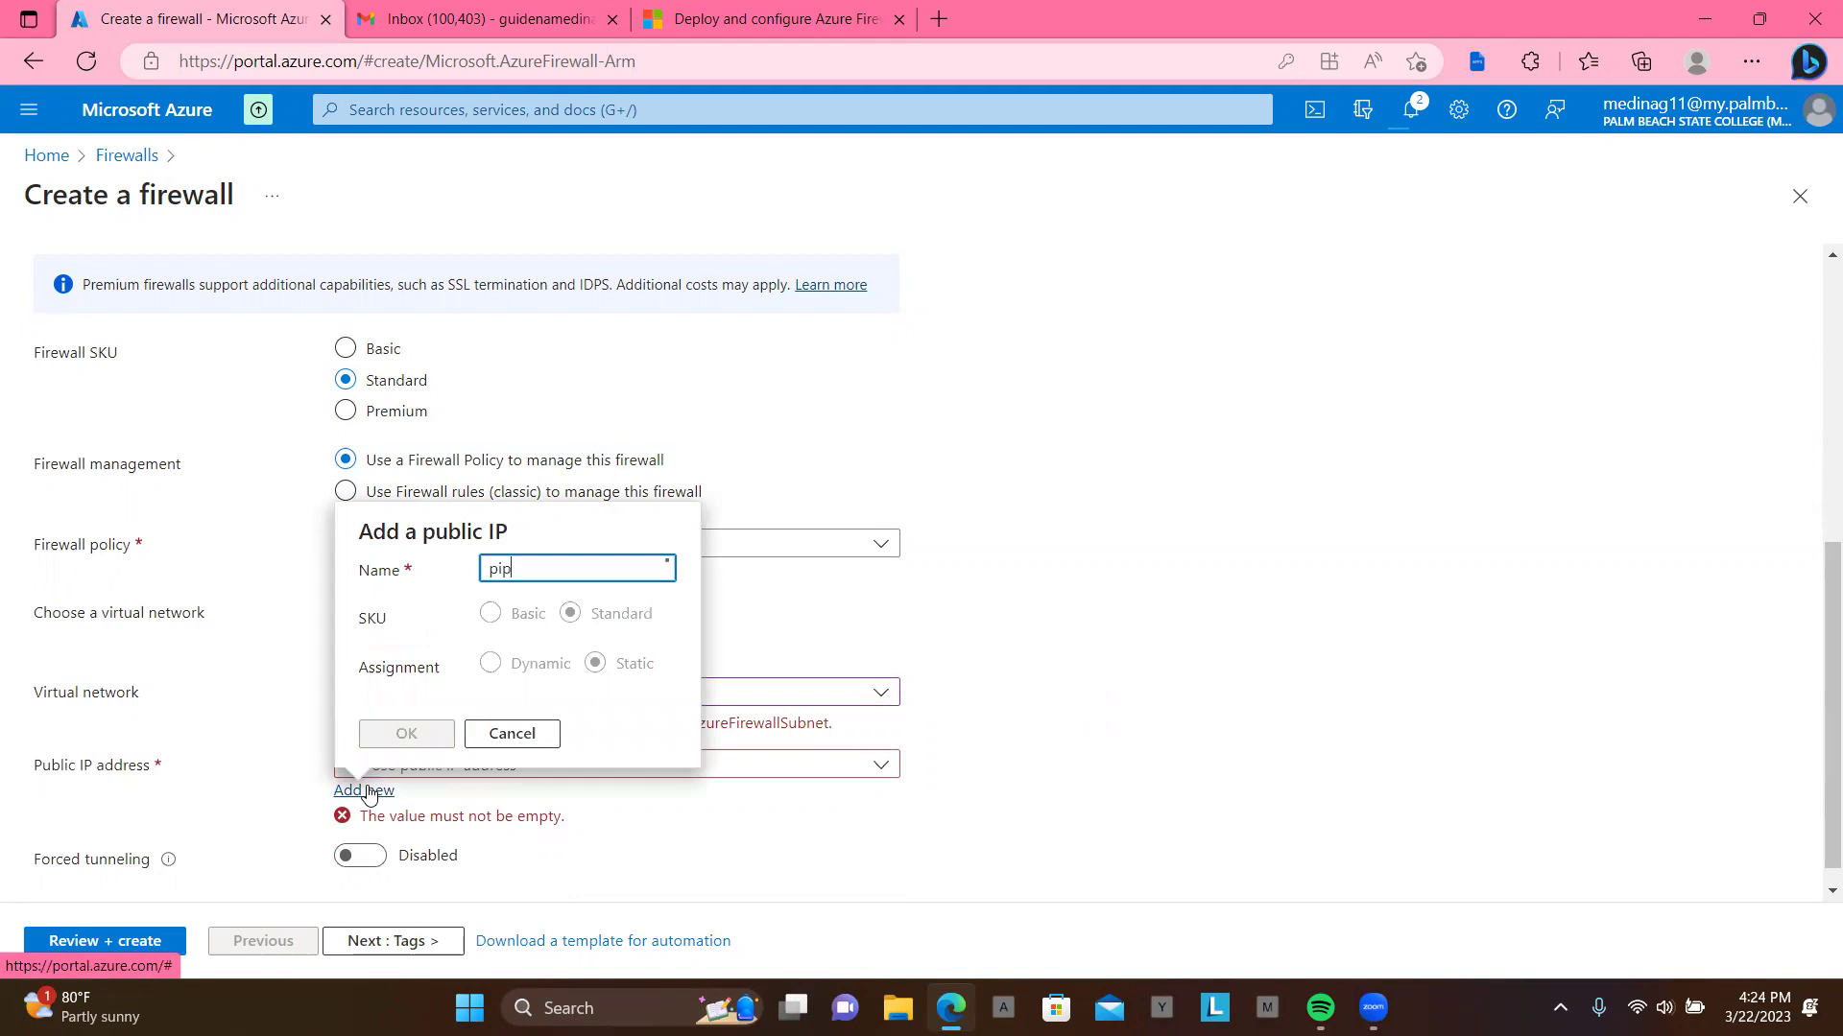
left_click(404, 733)
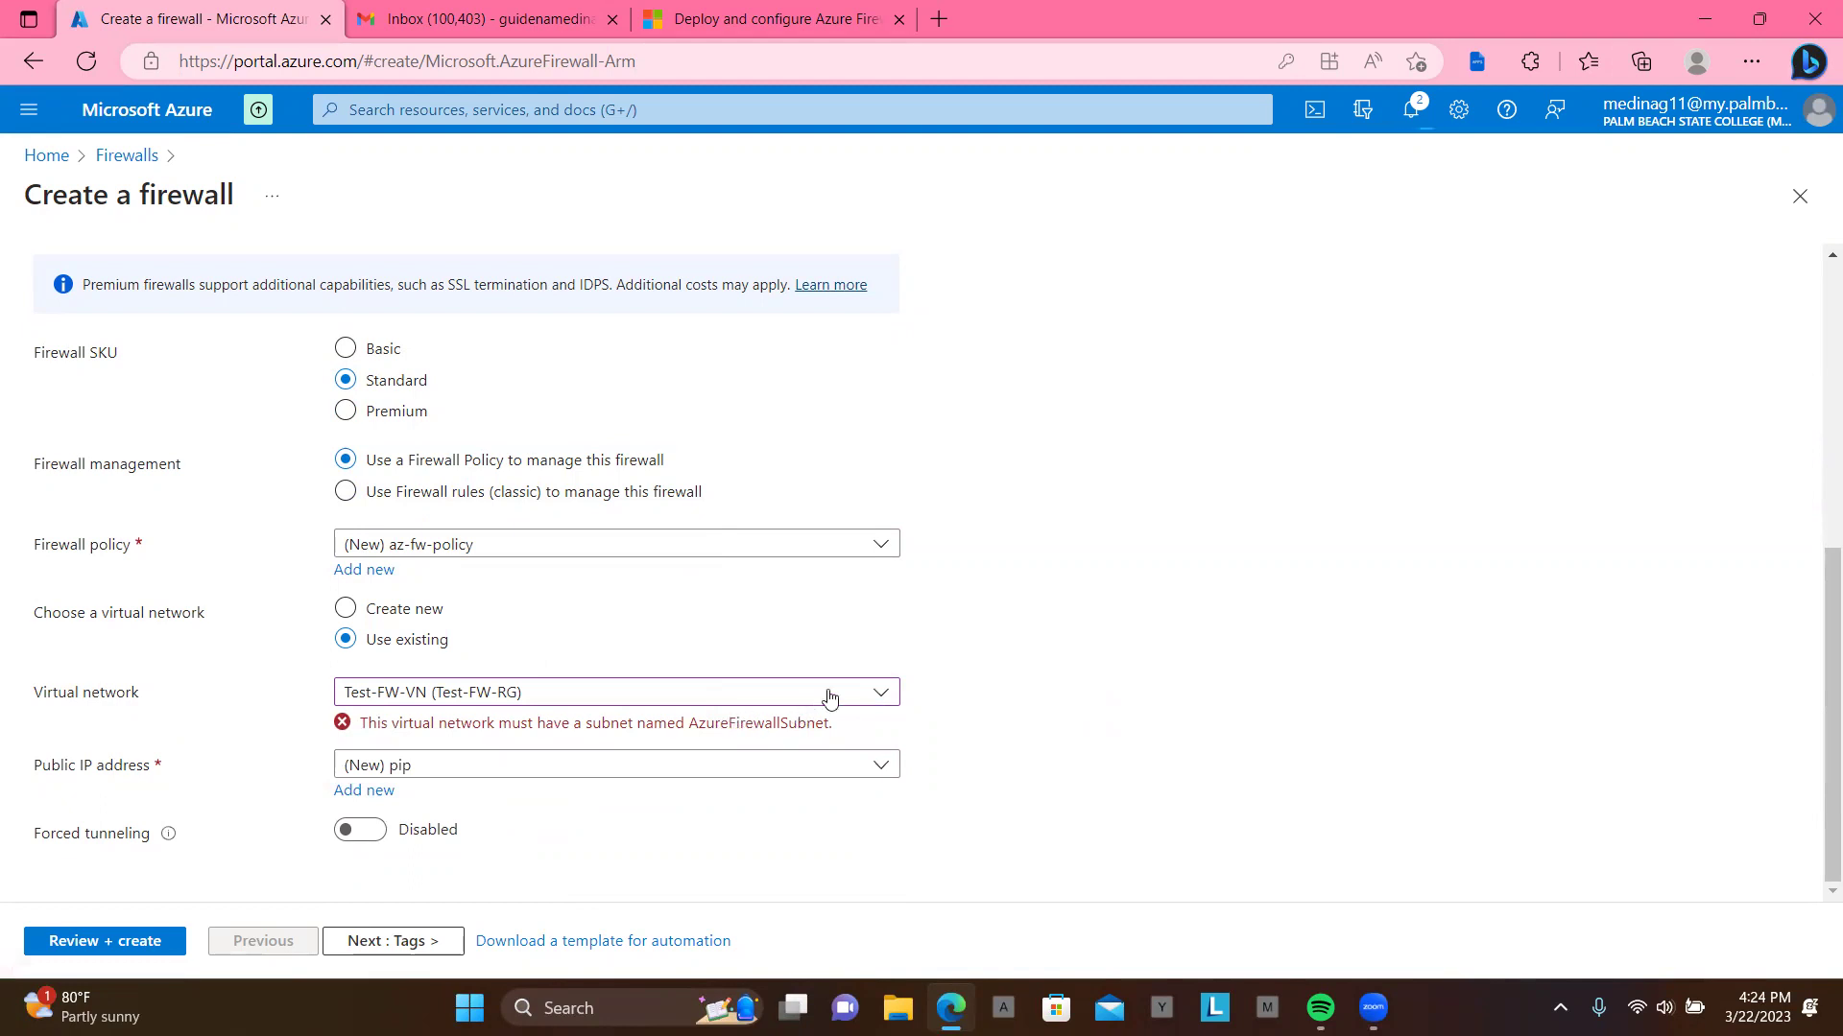
left_click(878, 697)
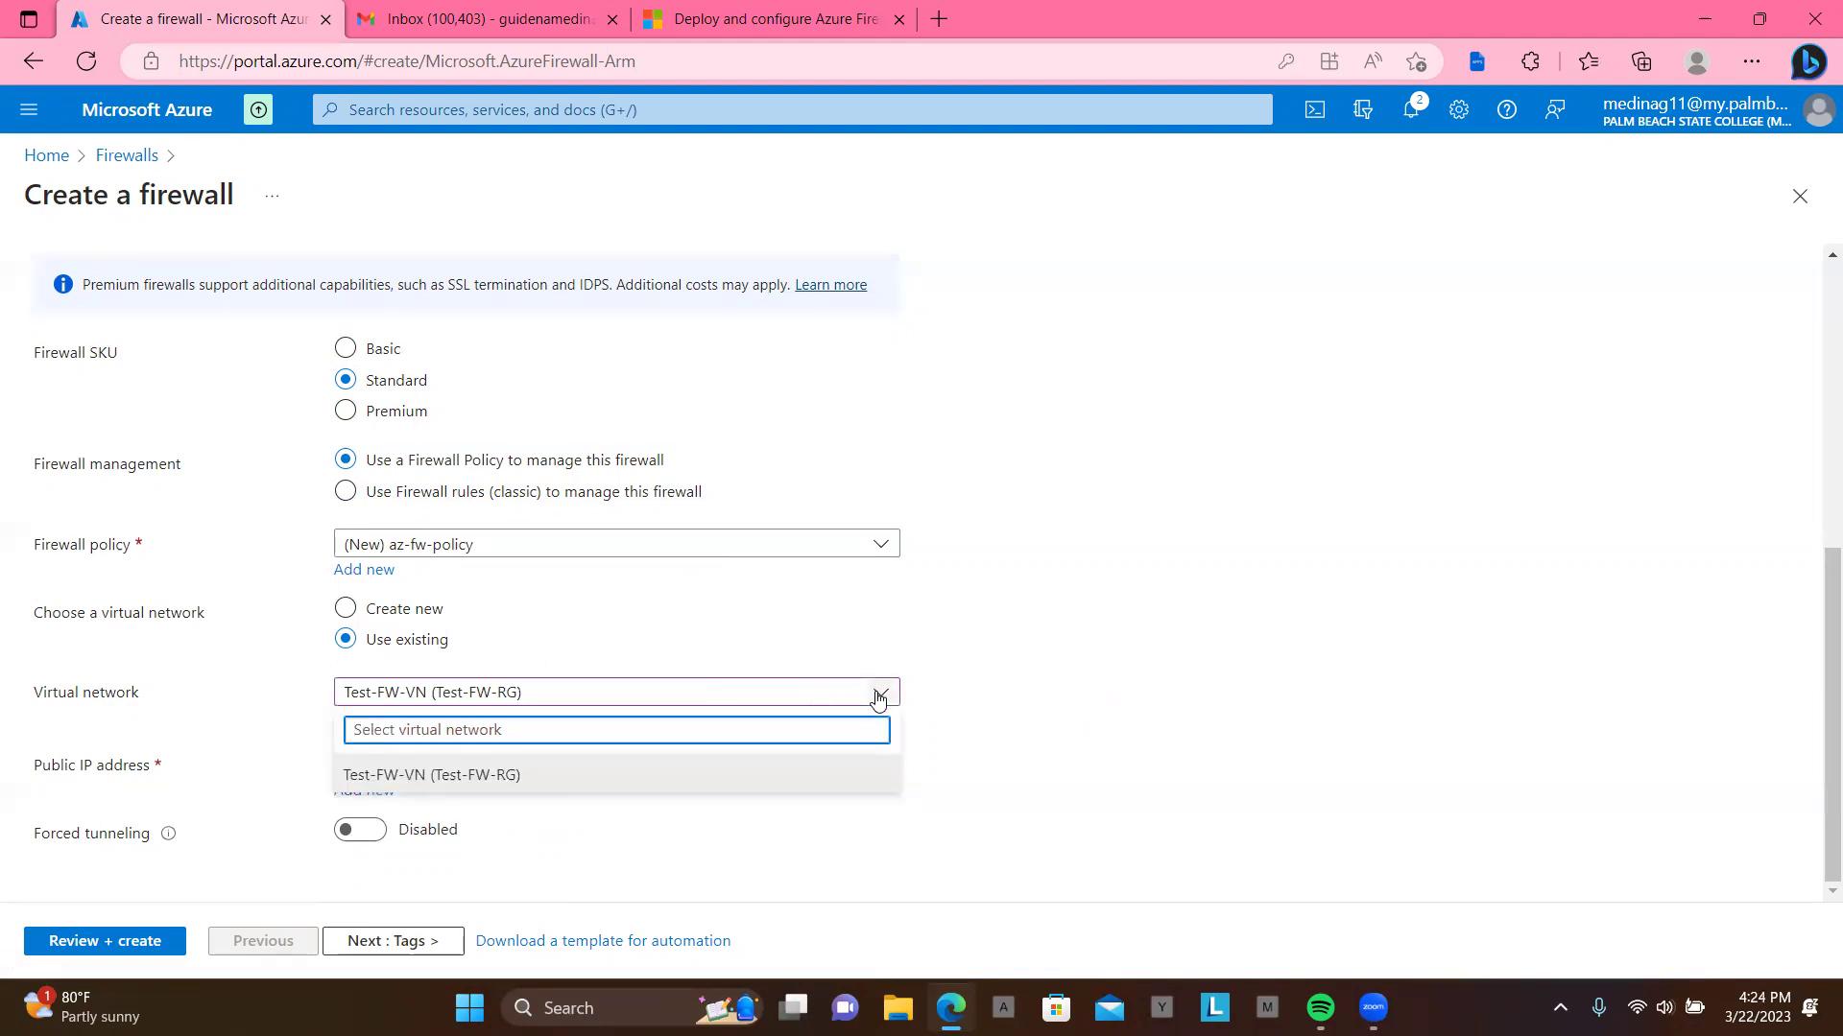
left_click(745, 771)
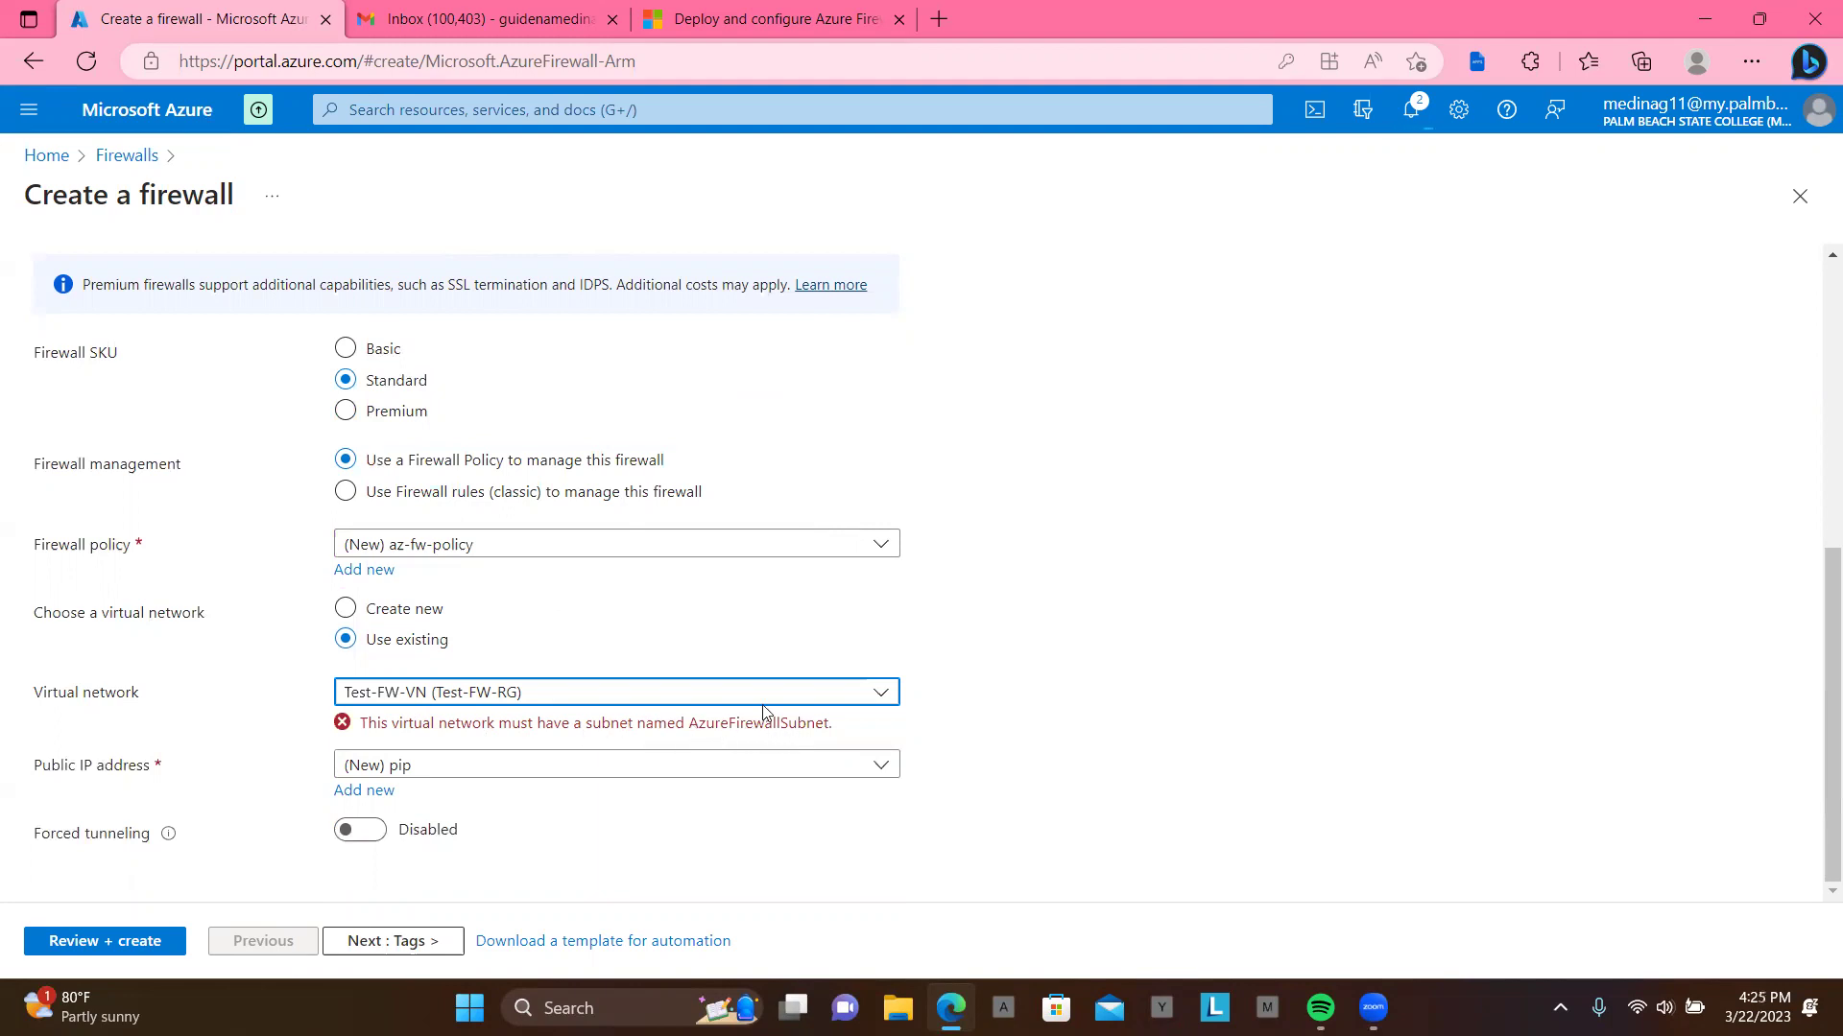
left_click(58, 159)
left_click(1033, 193)
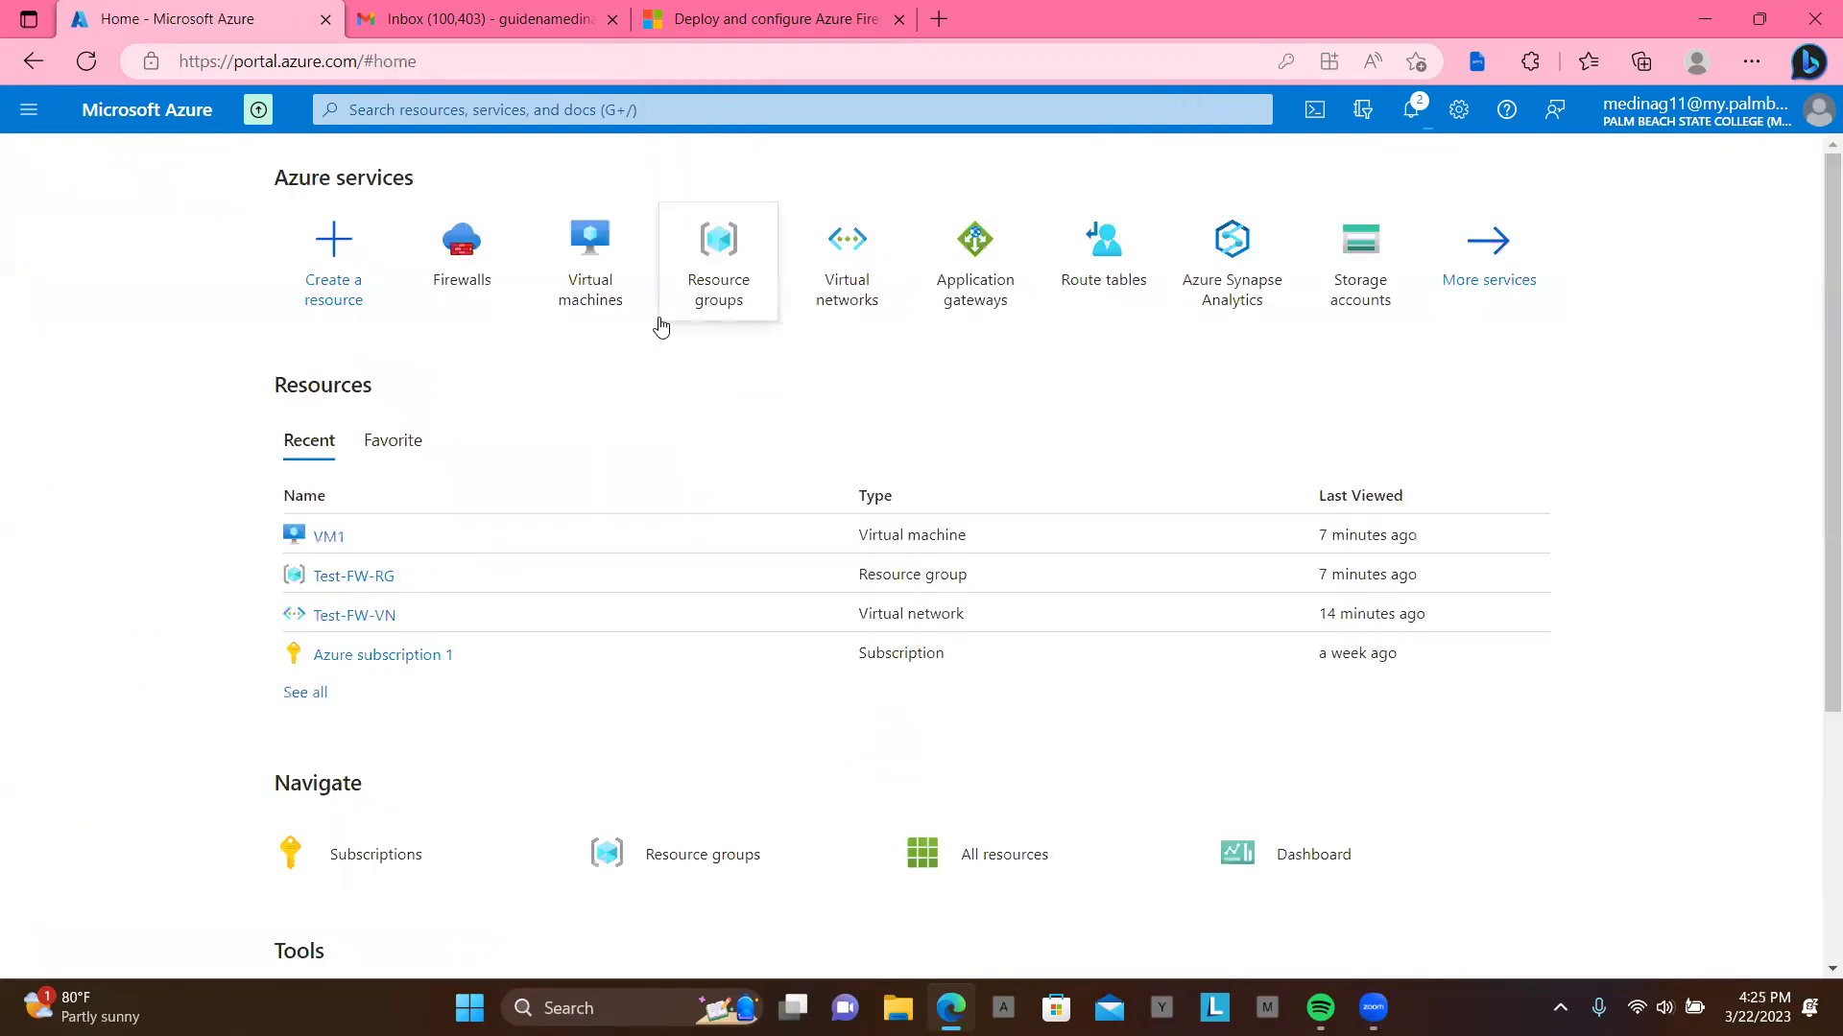
Step: Open Virtual networks, then Test-FW-VN, and show its Subnets page
left_click(845, 281)
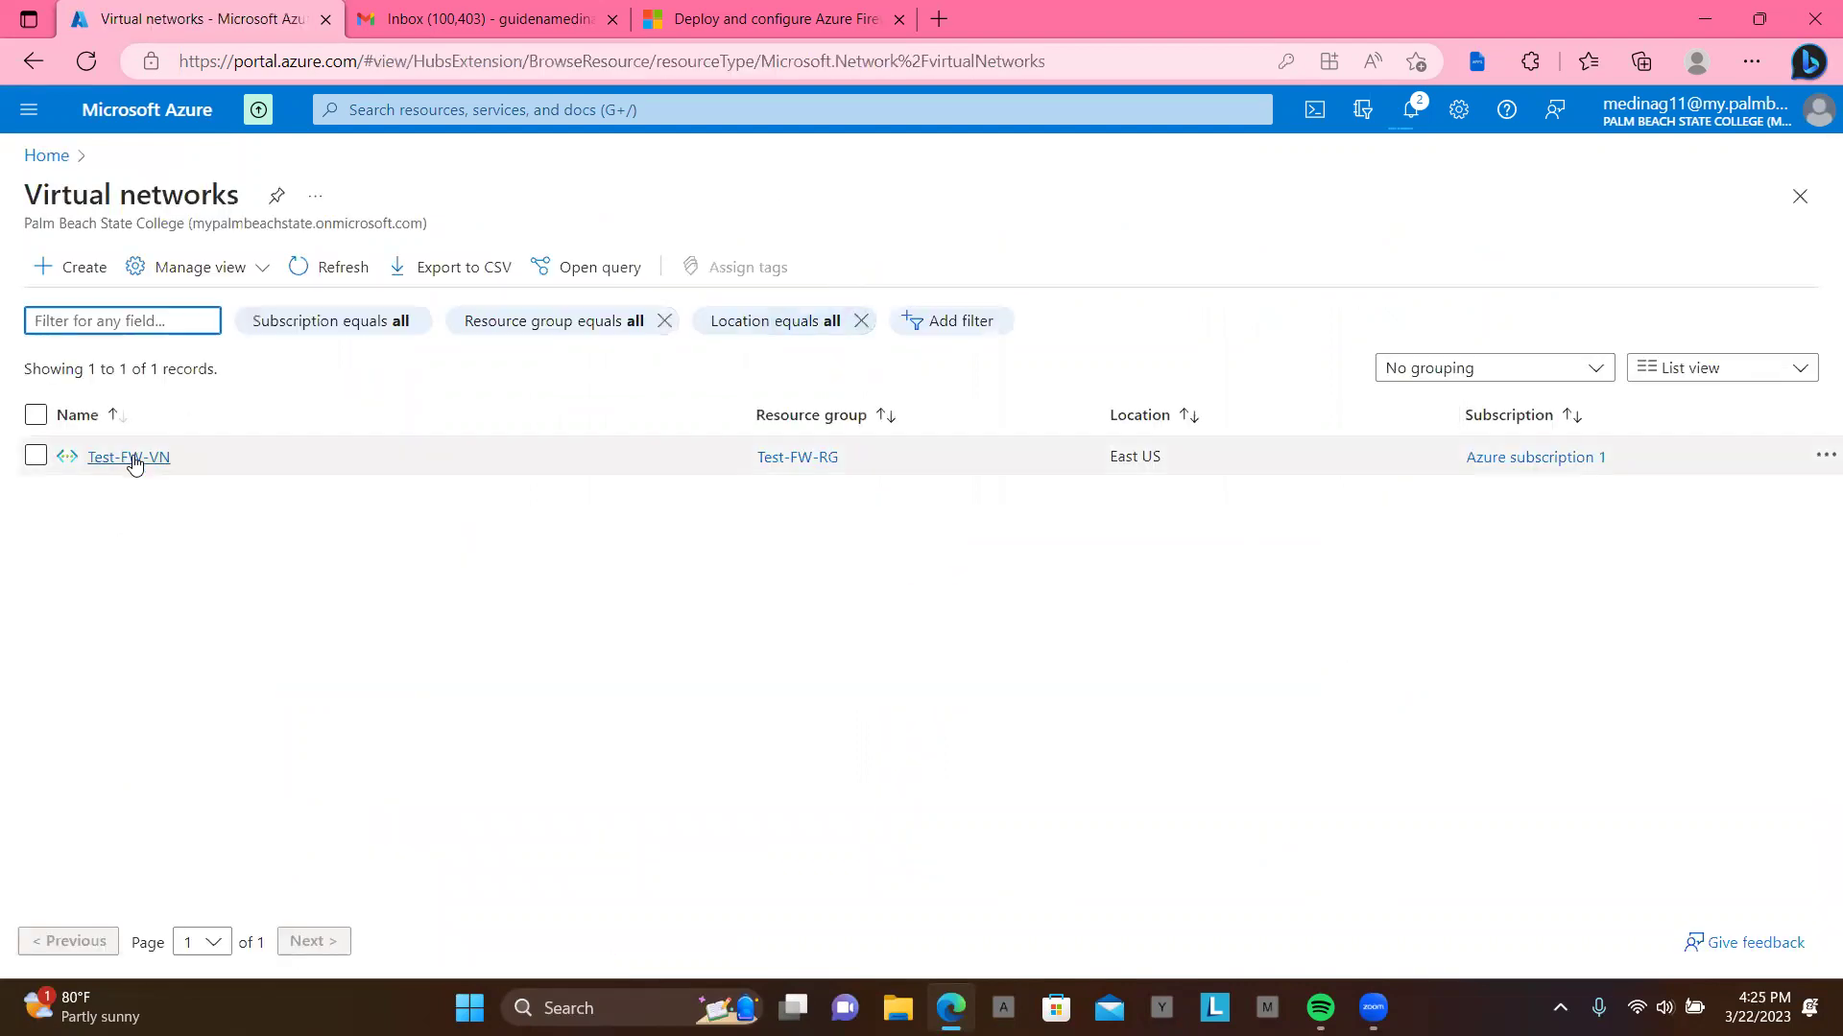
left_click(135, 459)
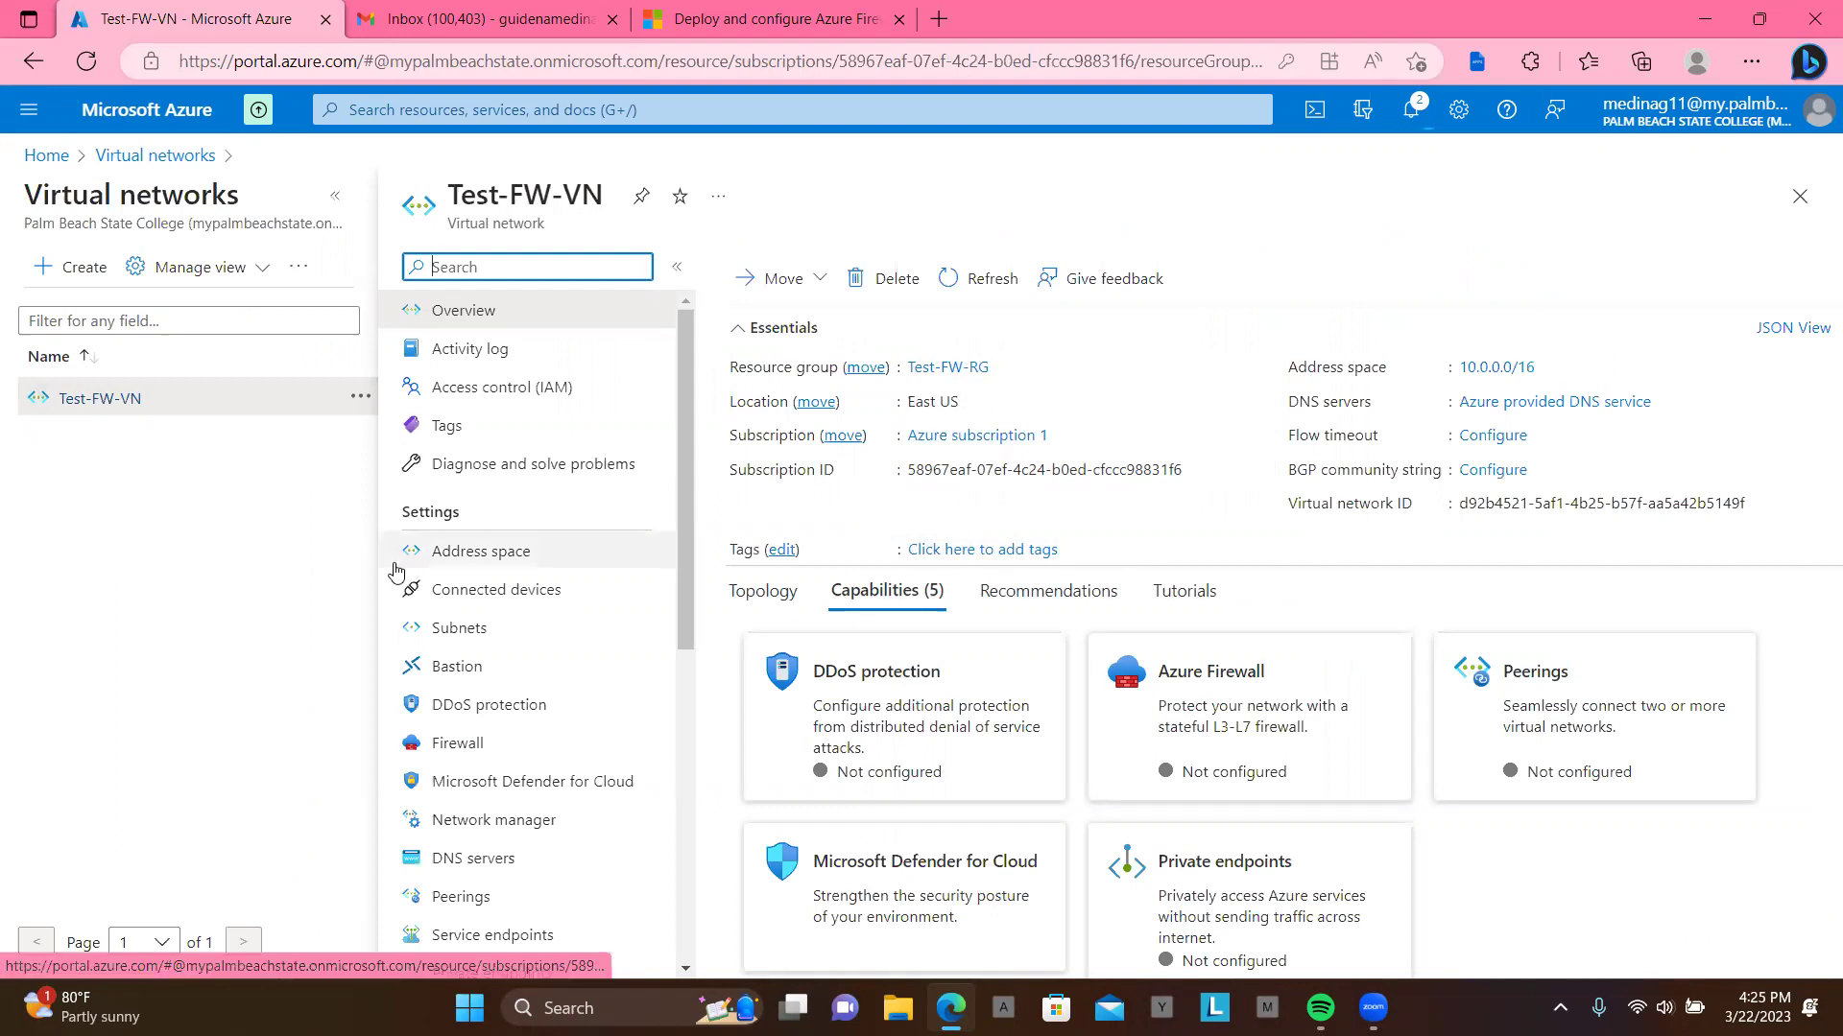
left_click(490, 626)
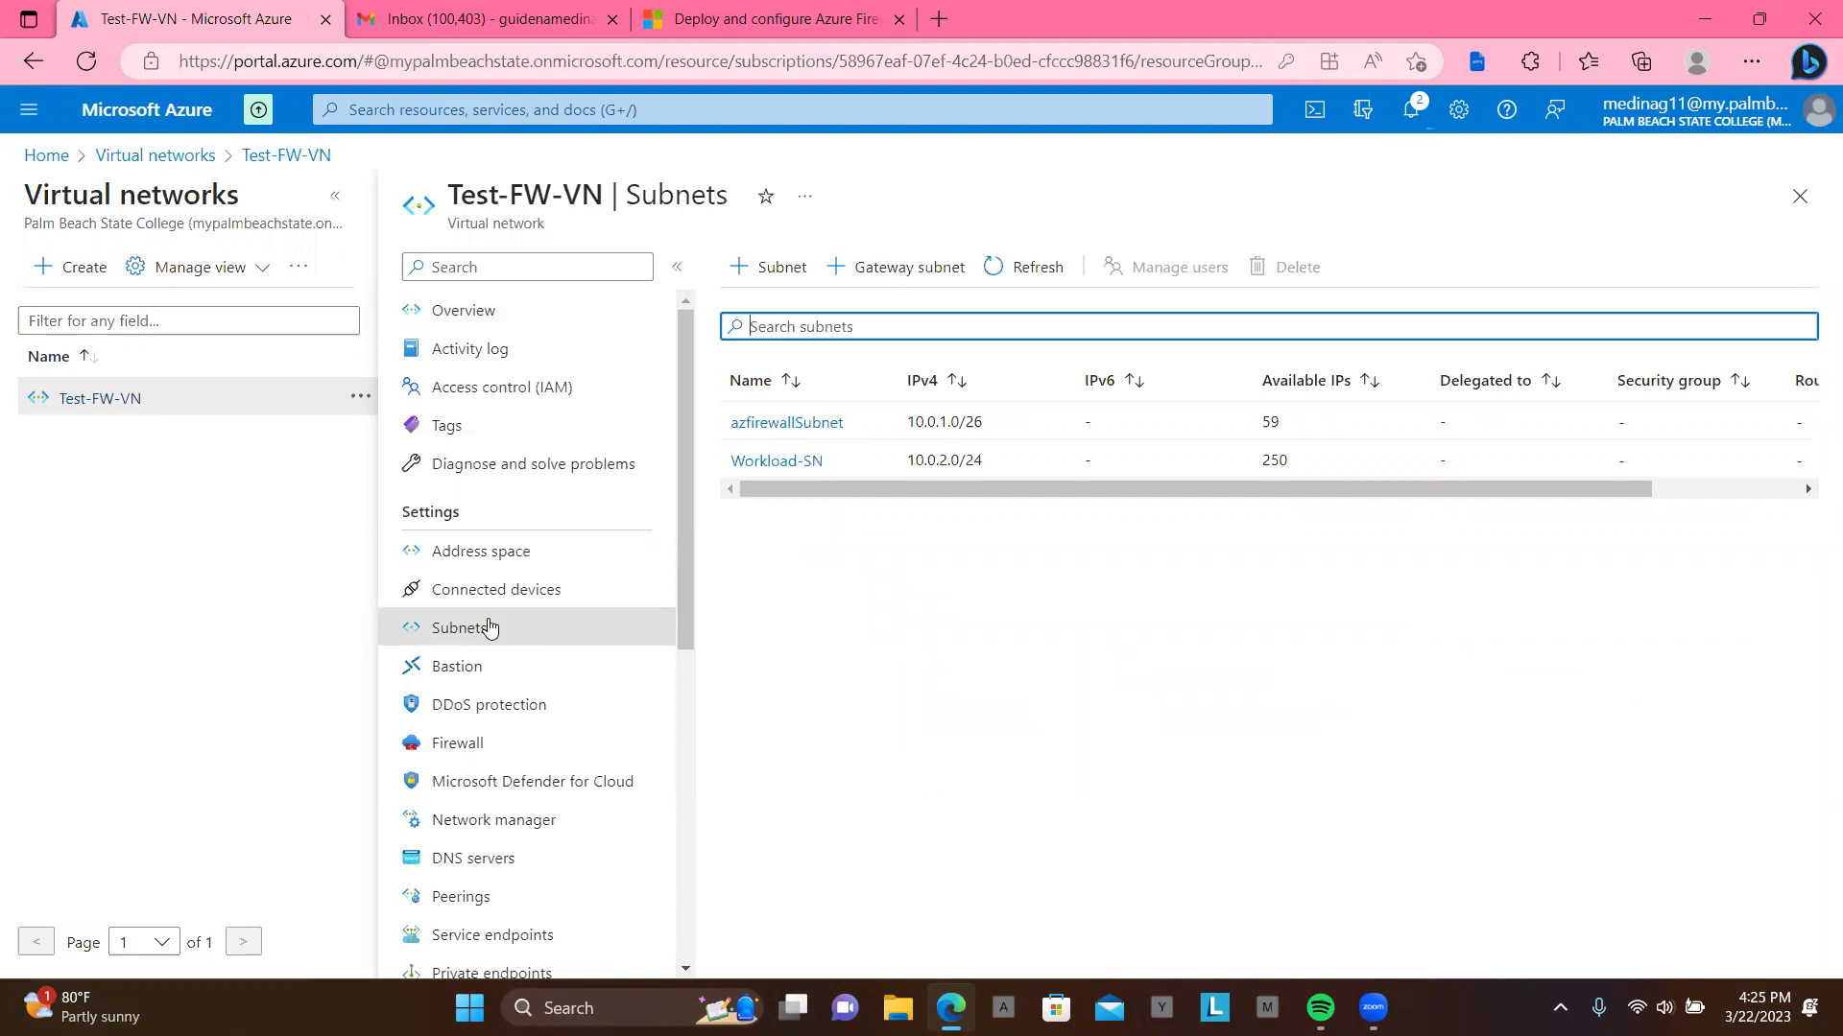
Step: Inspect azfirewallSubnet's settings, cancel, then delete it so only Workload-SN 10.0.2.0/24 remains
left_click(789, 427)
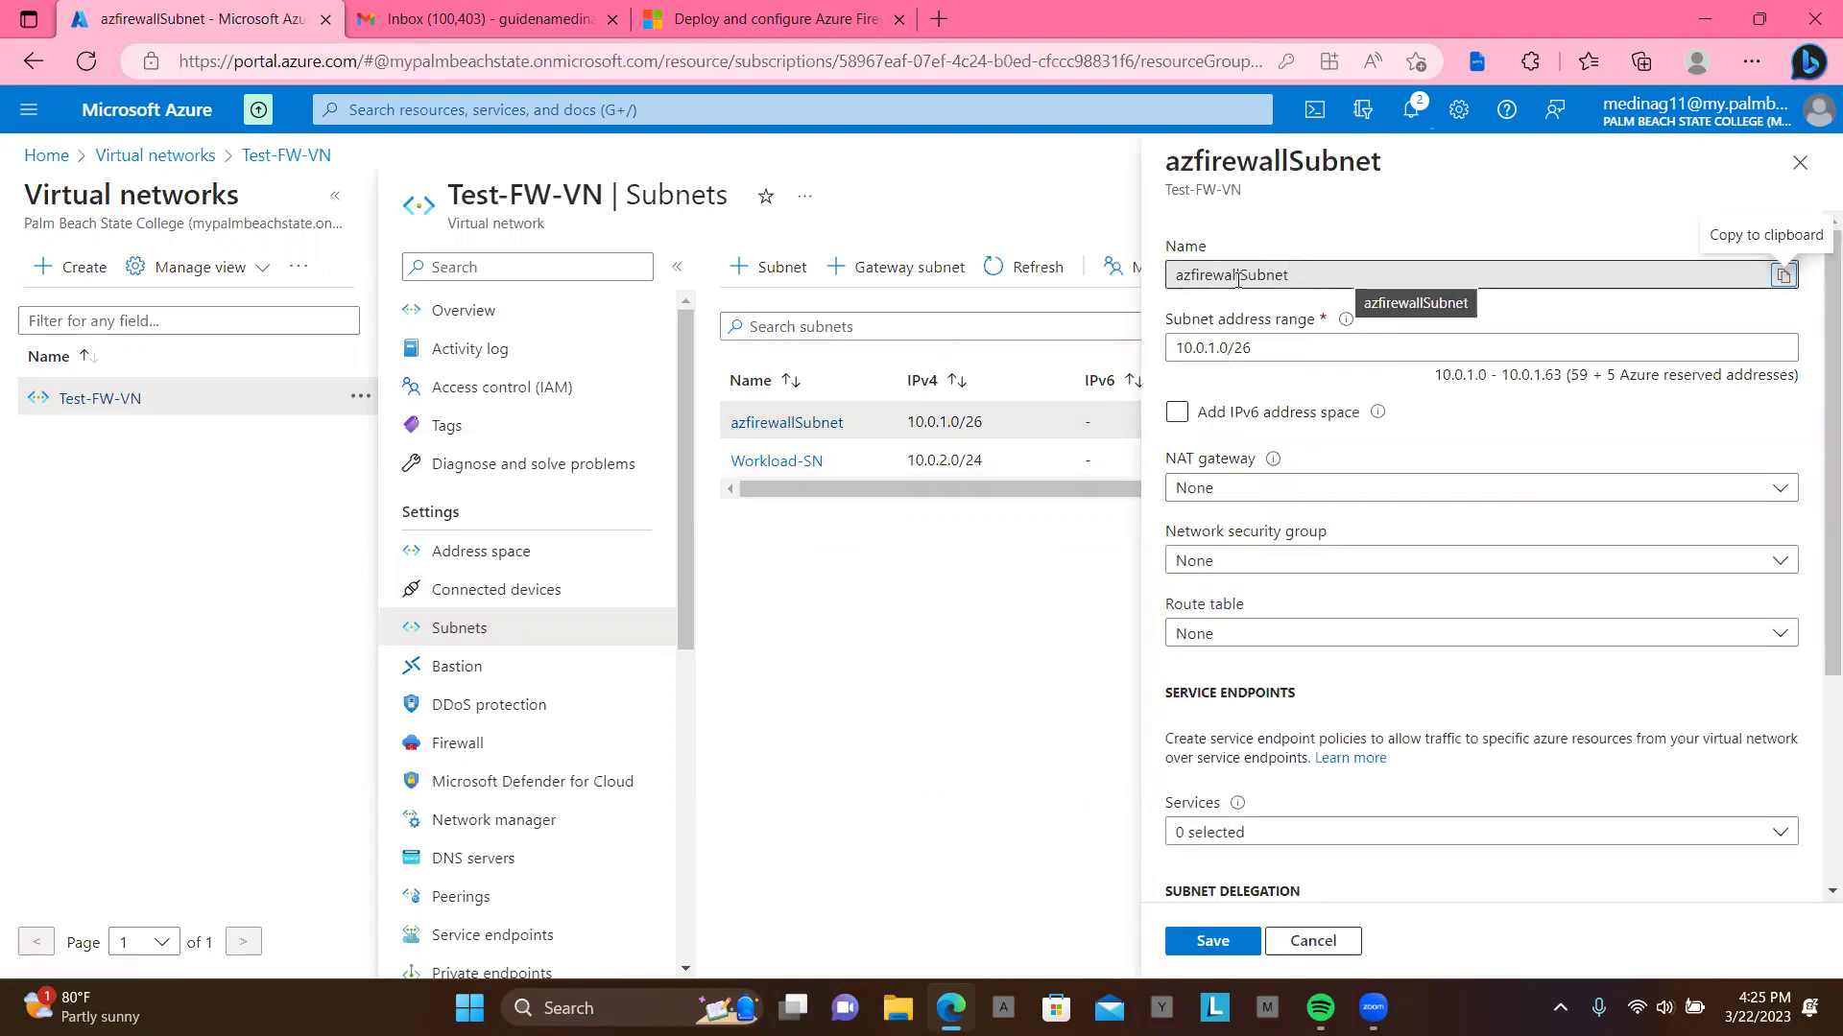
left_click(1296, 273)
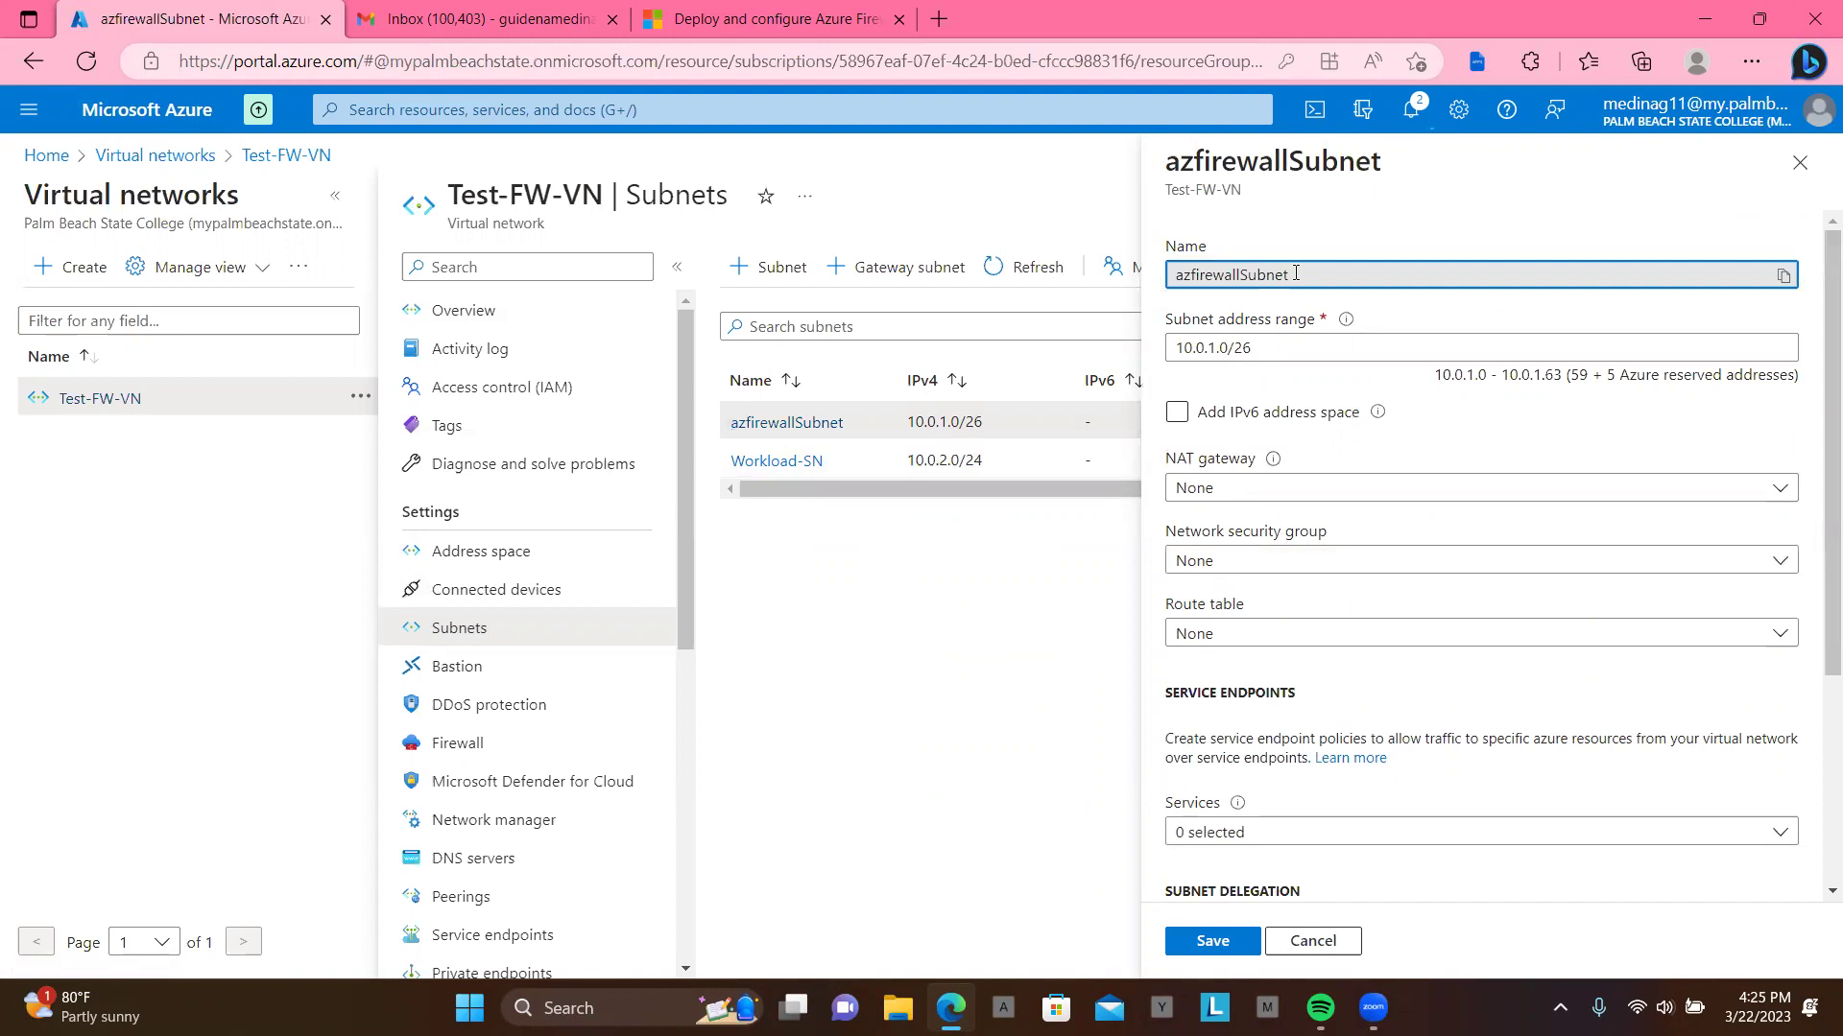
mouse_move(1342, 325)
left_click(999, 852)
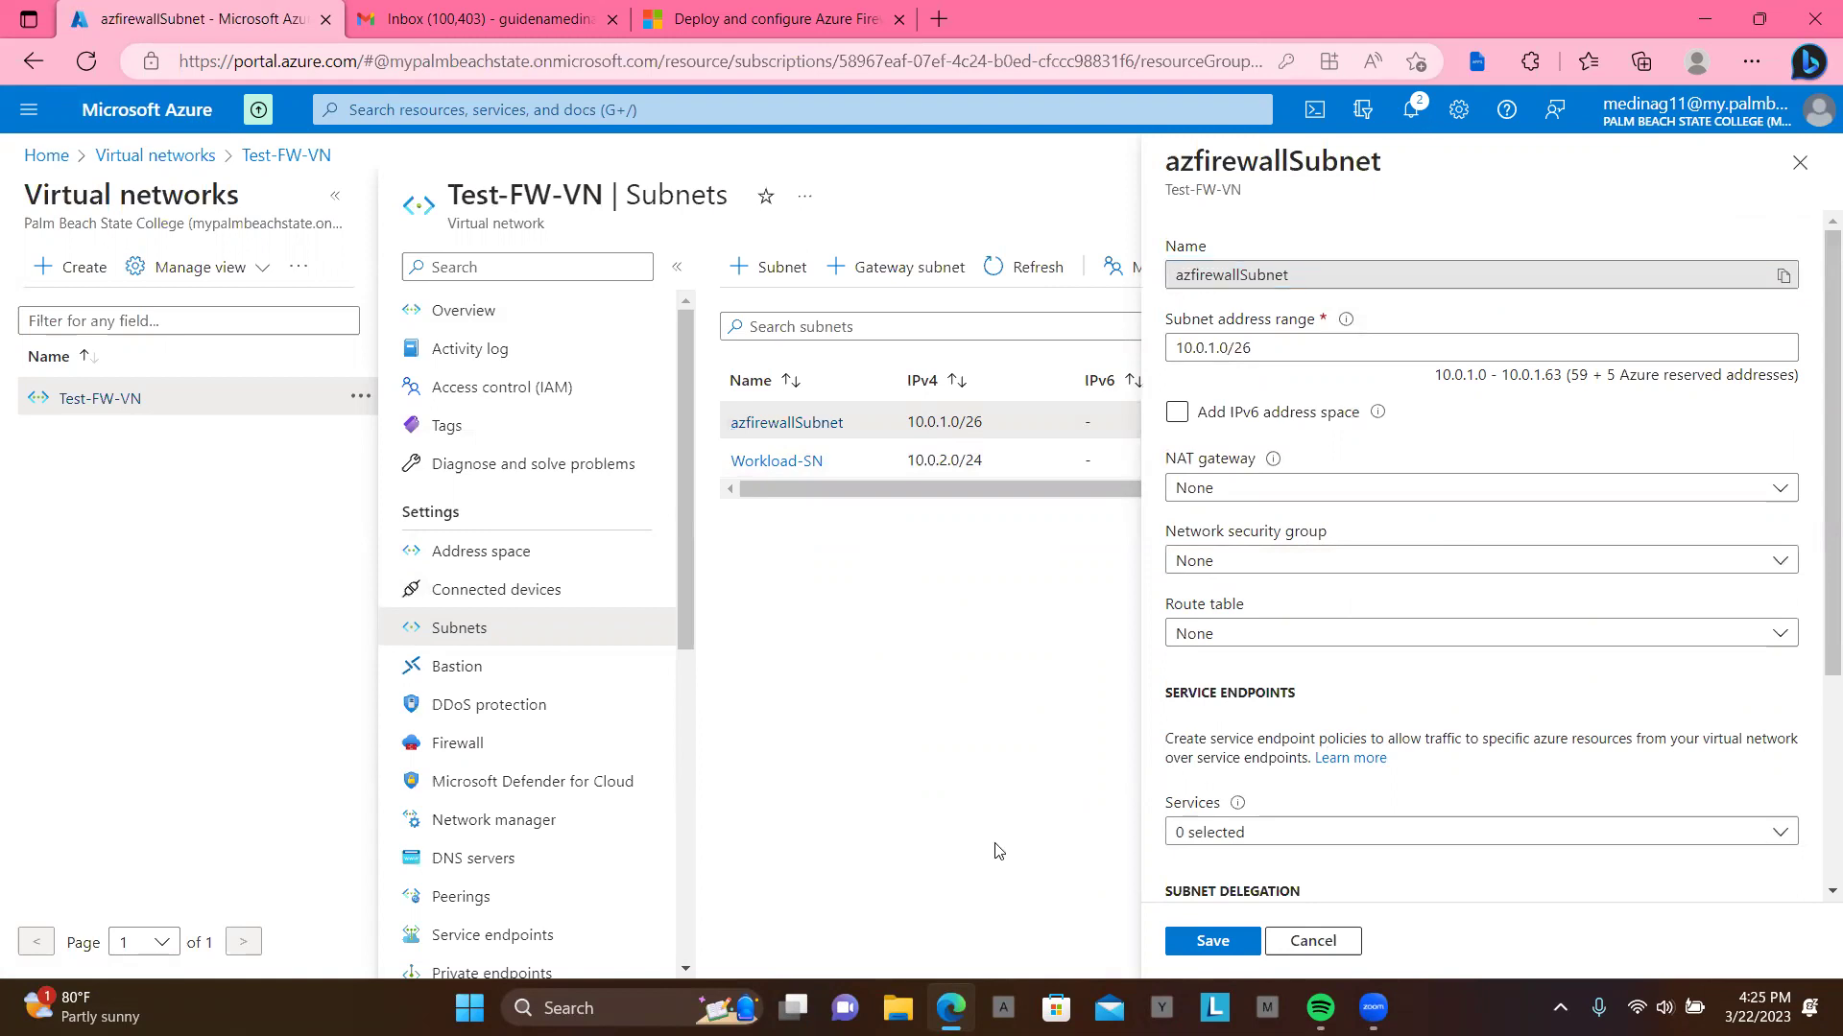
left_click(1313, 941)
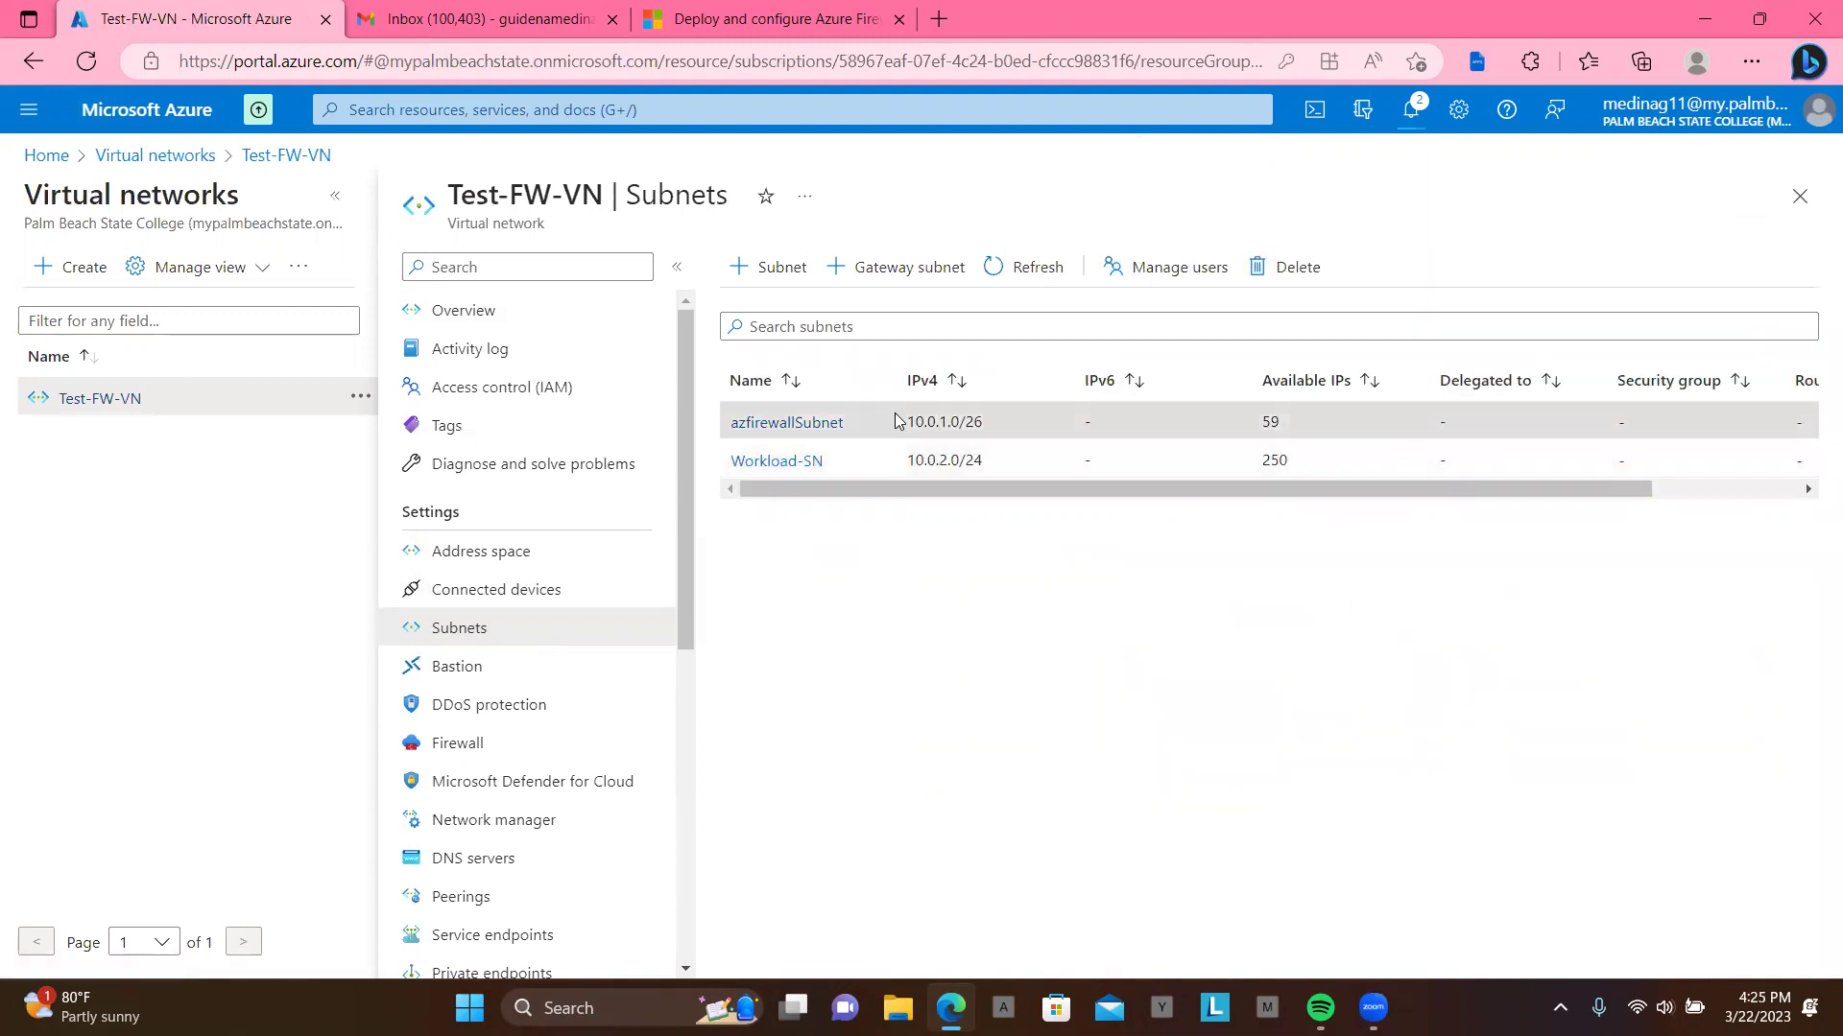
left_click(1245, 272)
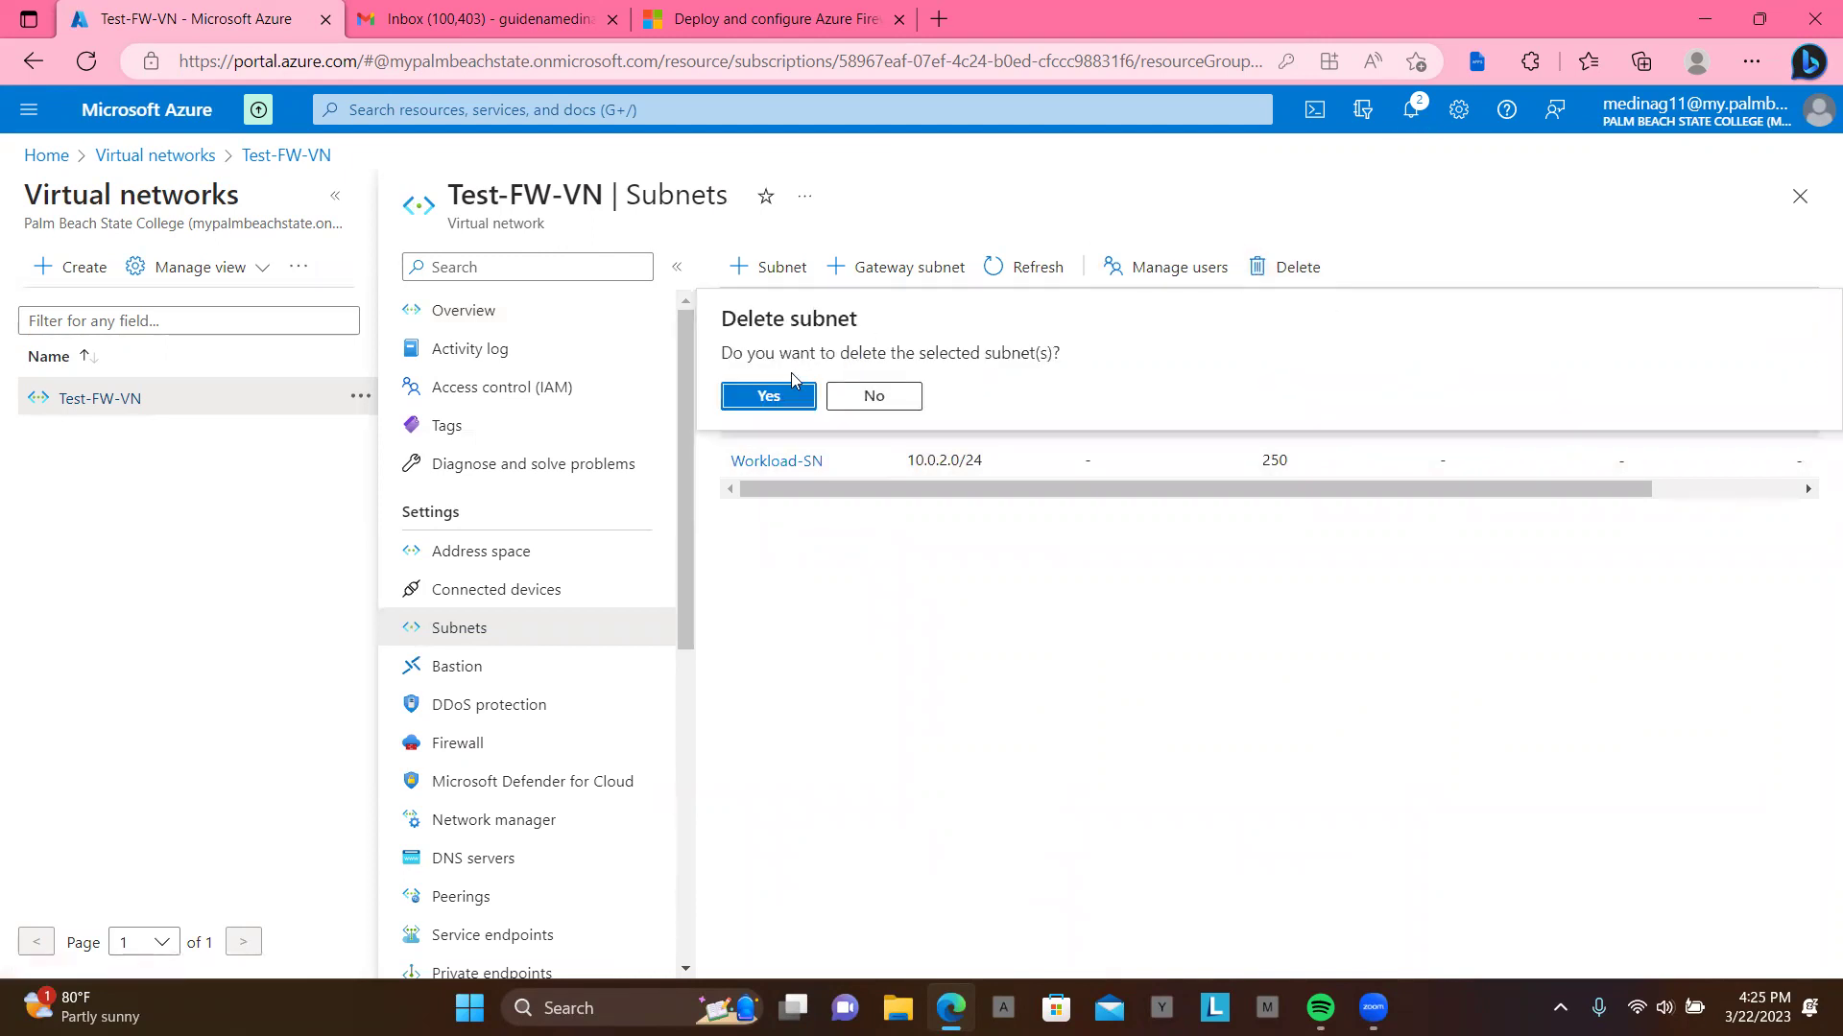
left_click(768, 396)
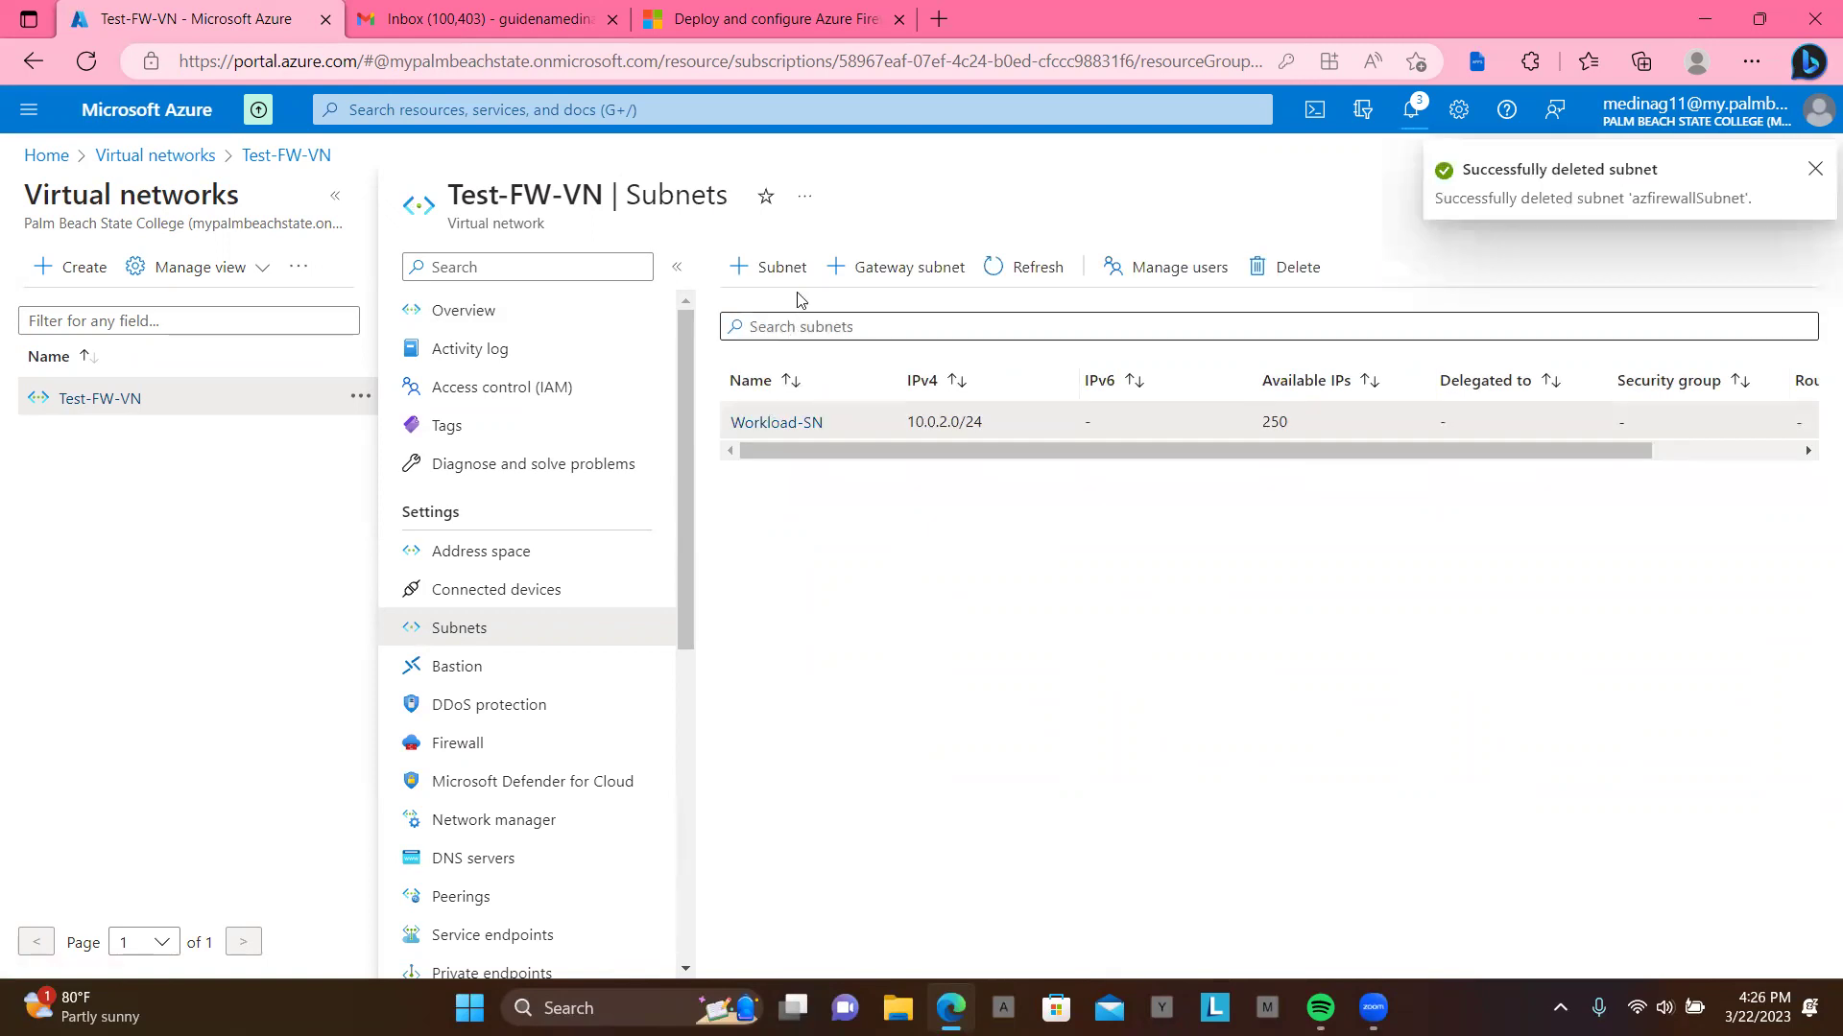
Step: Save a new subnet named AzureFirewallSubnet, replacing range 10.0.0.0/24 with 10.0.1.0/26
left_click(782, 271)
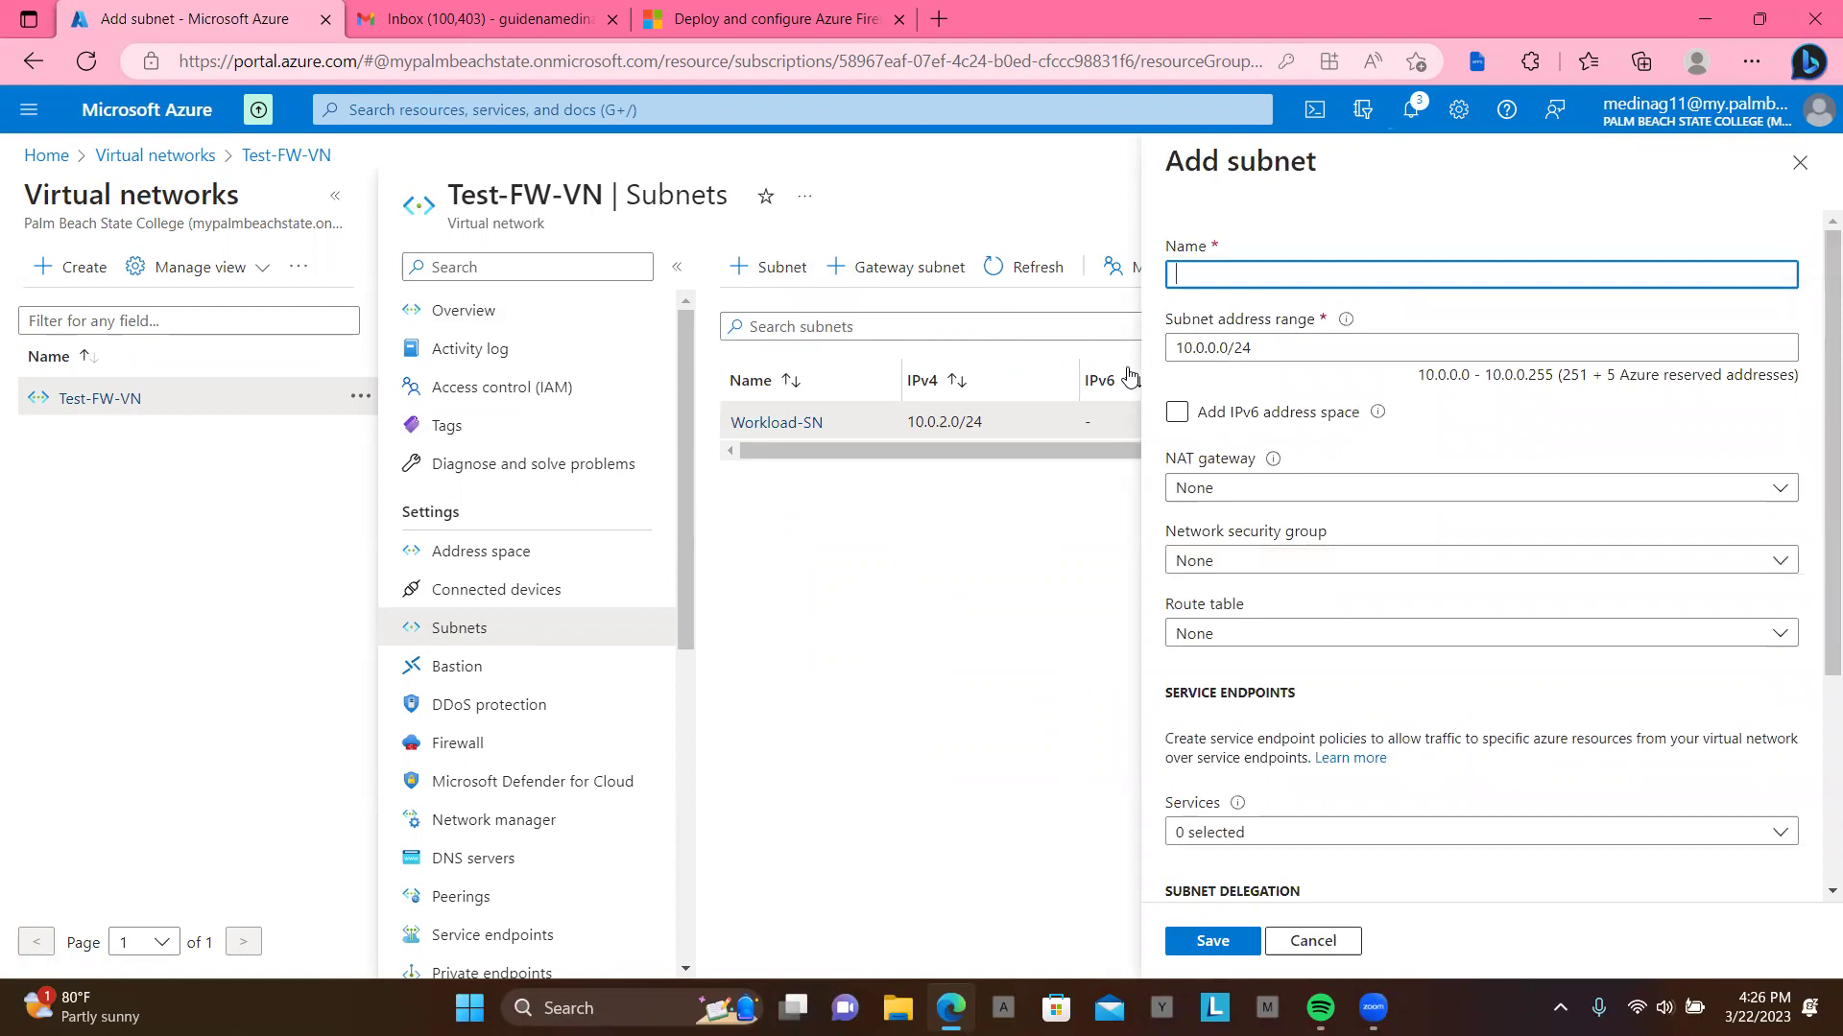
type("azure")
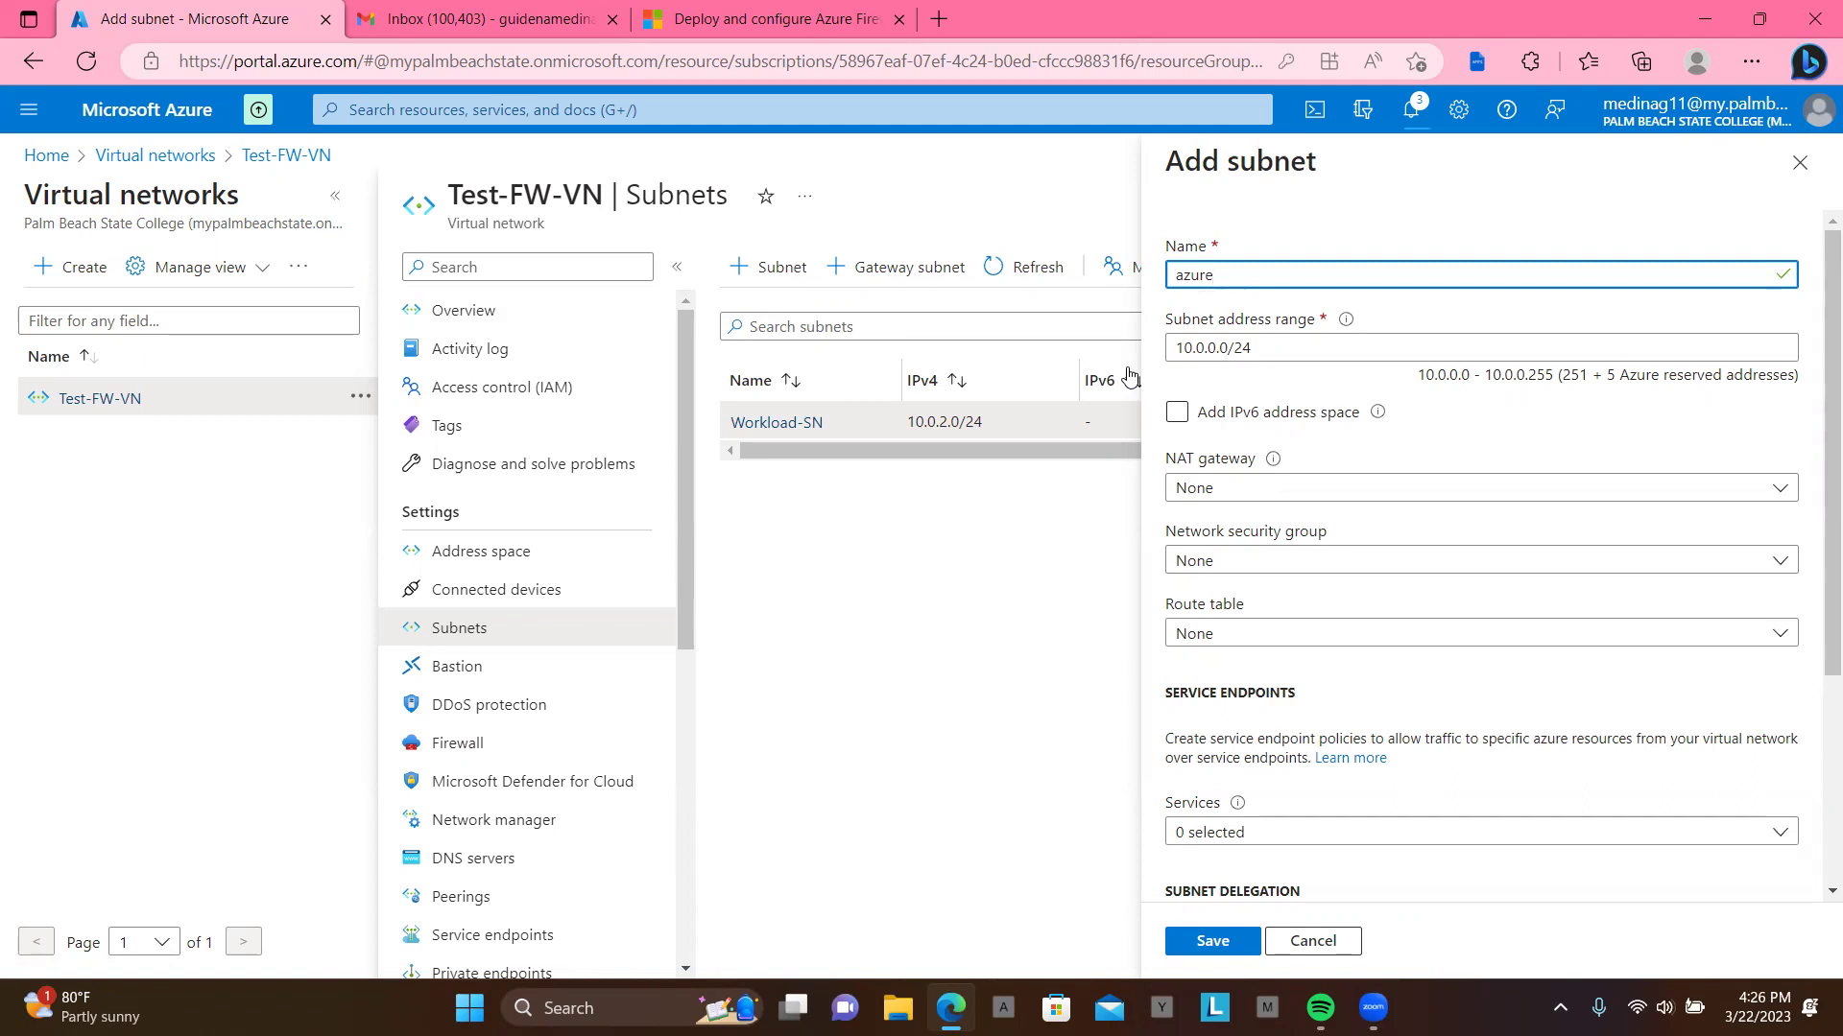
key("BackSpace")
key("BackSpace")
key("BackSpace")
key("BackSpace")
type("Az")
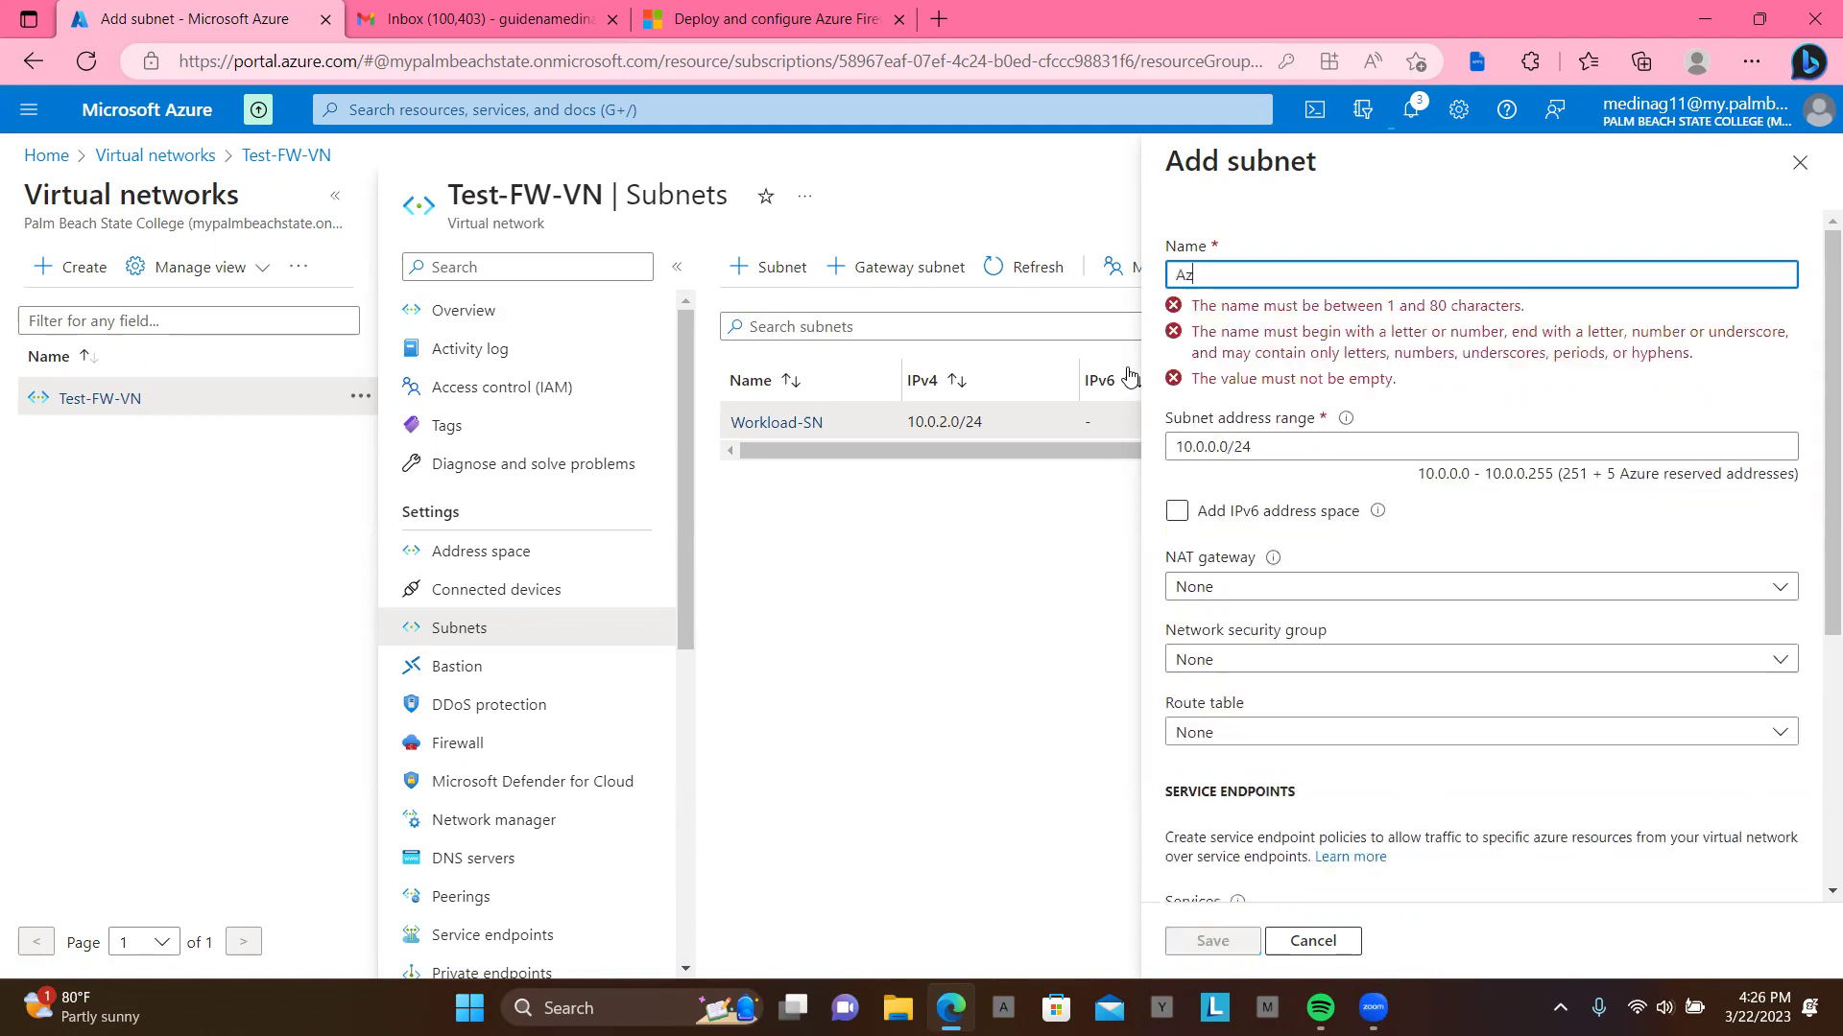
type("ureFirewall")
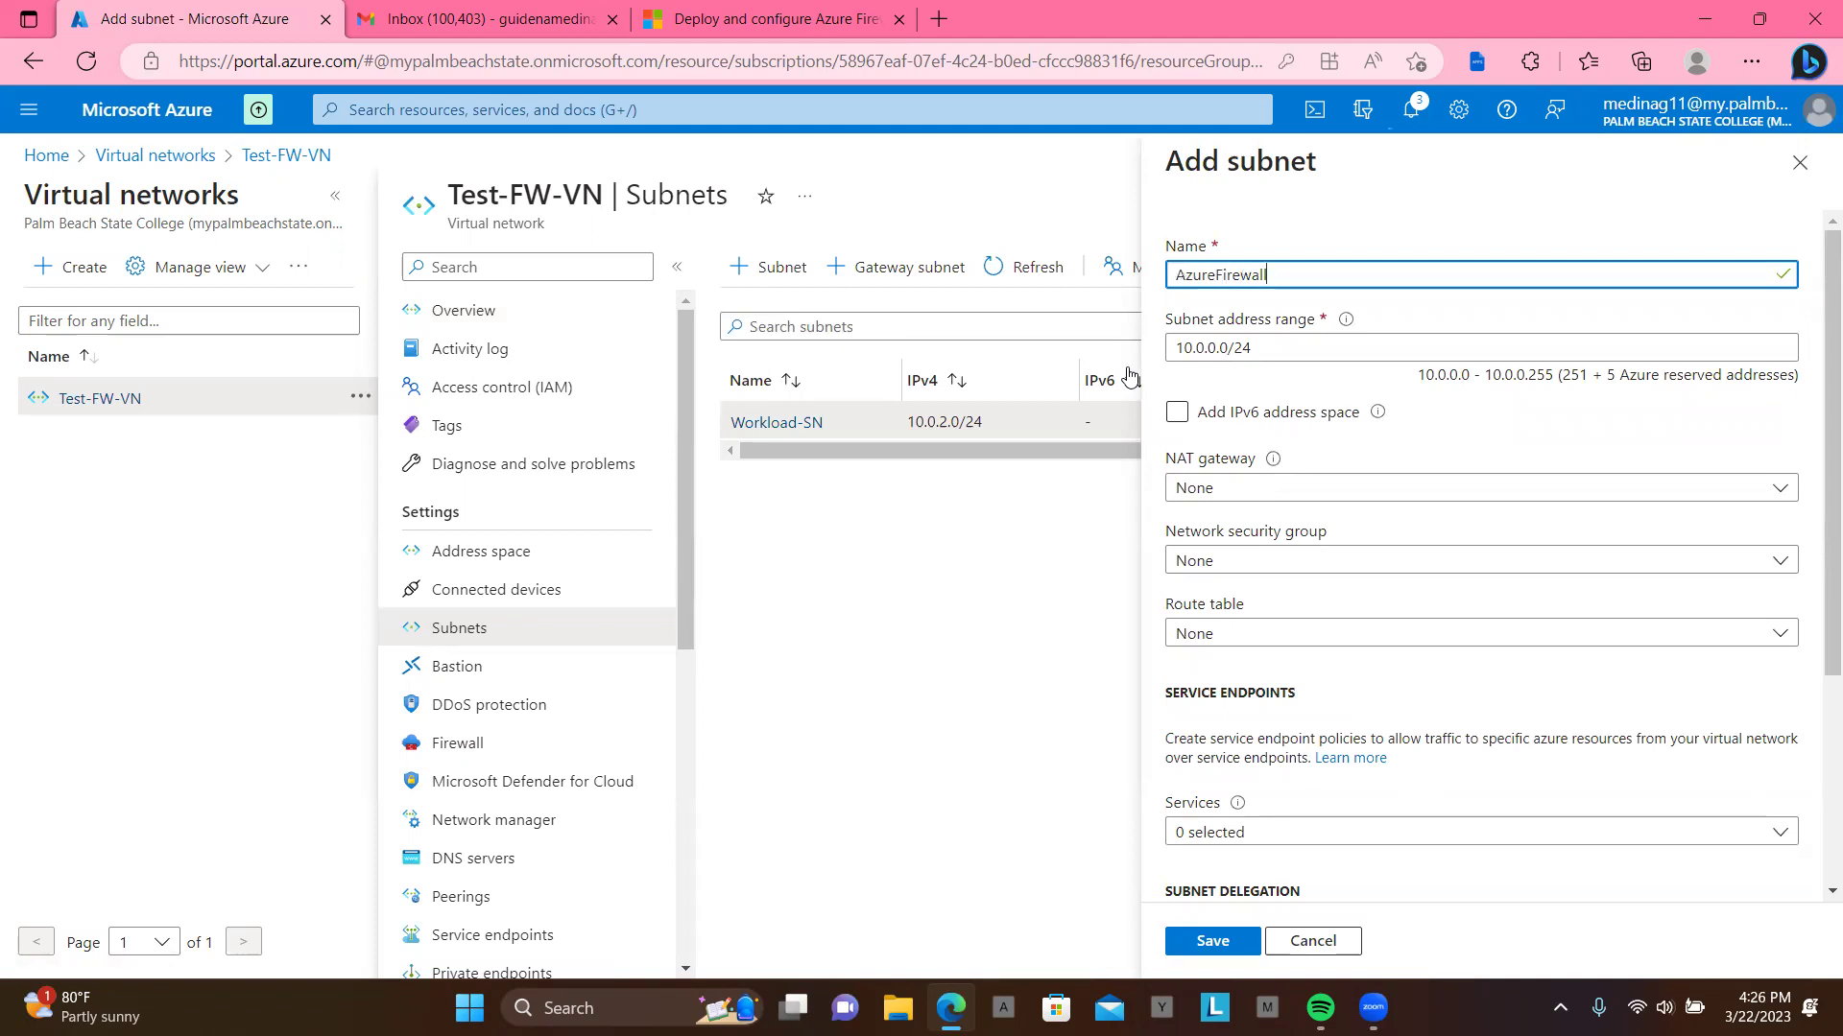
type("Subnet")
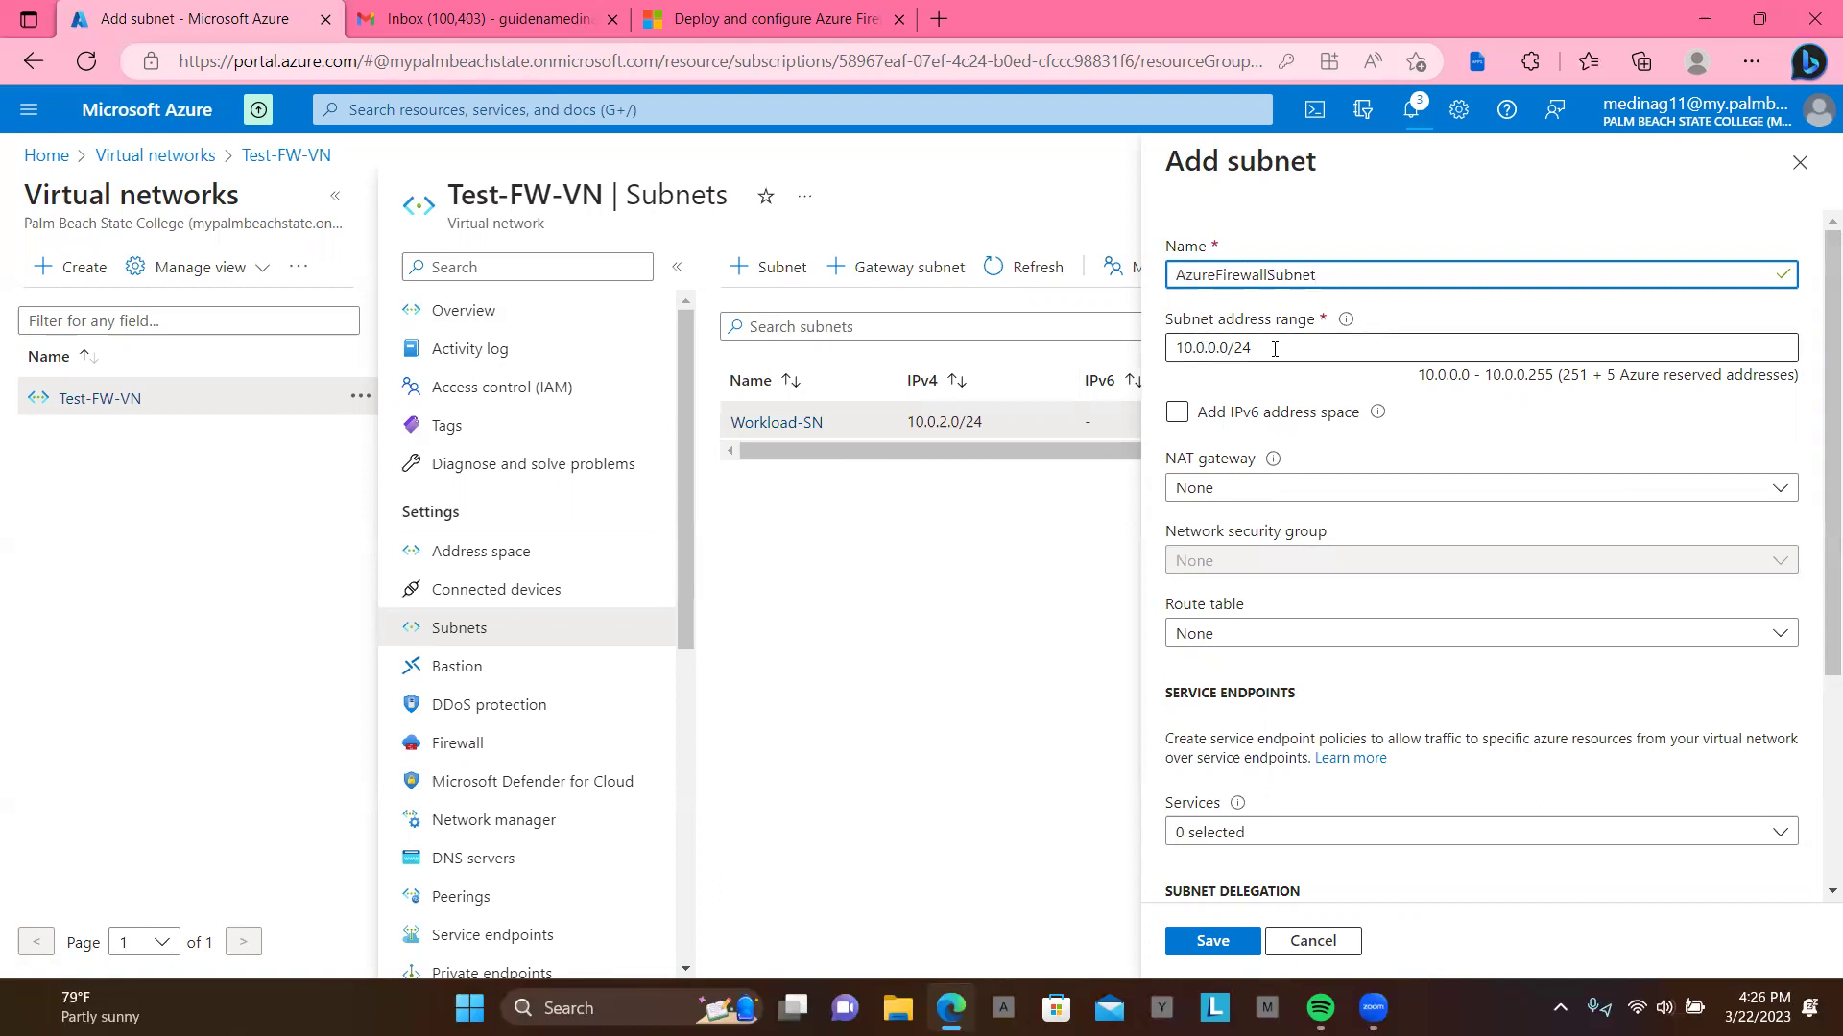
triple_click(1275, 350)
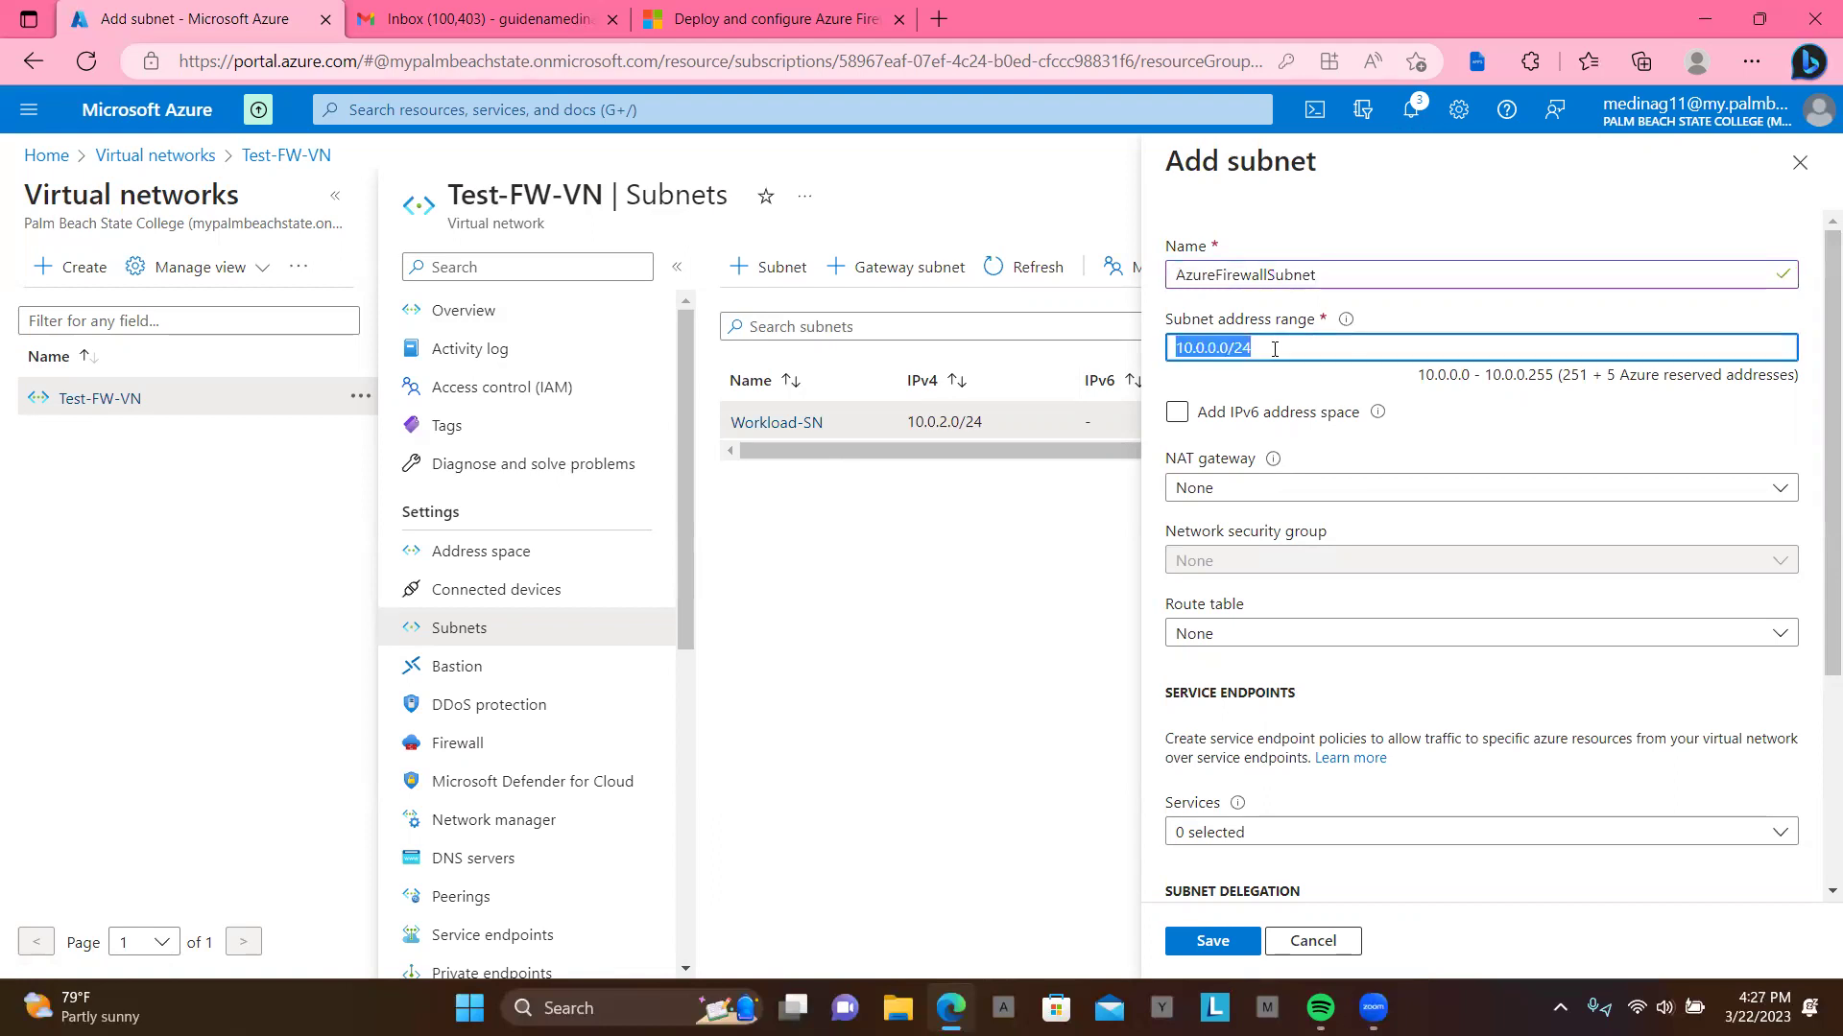
key("BackSpace")
type("10.0.1")
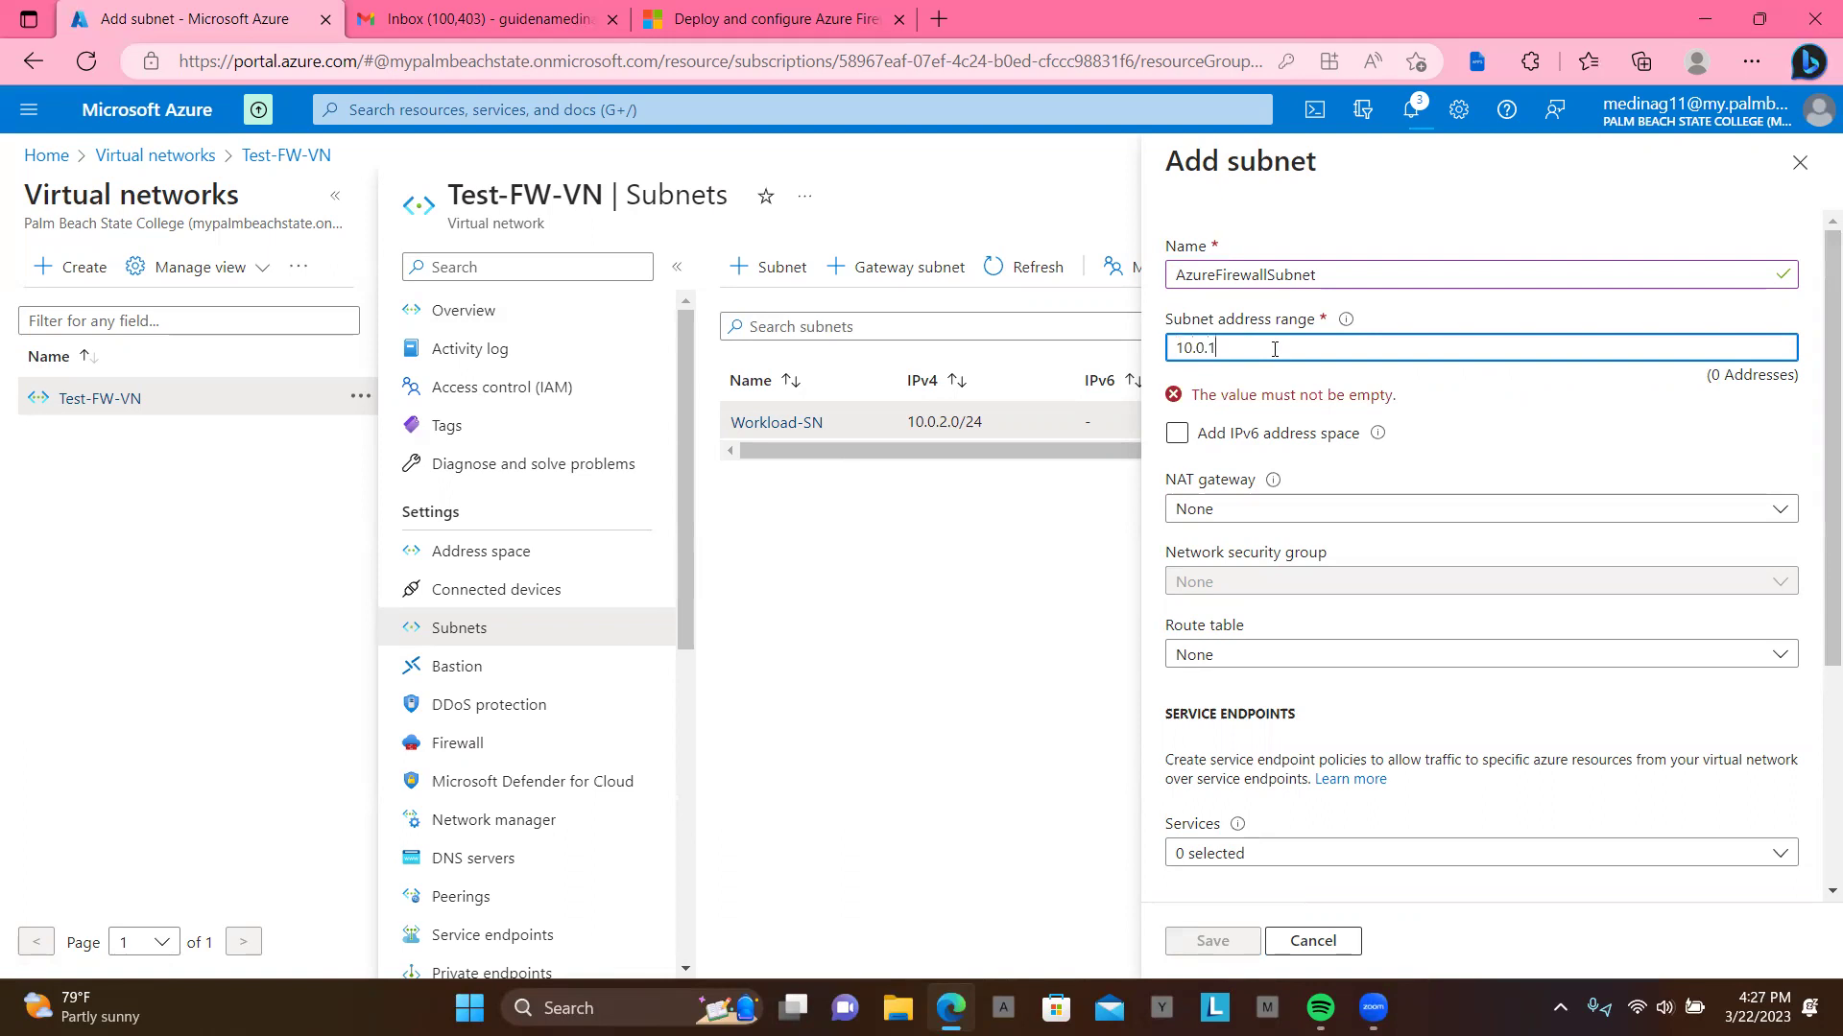
type("0/")
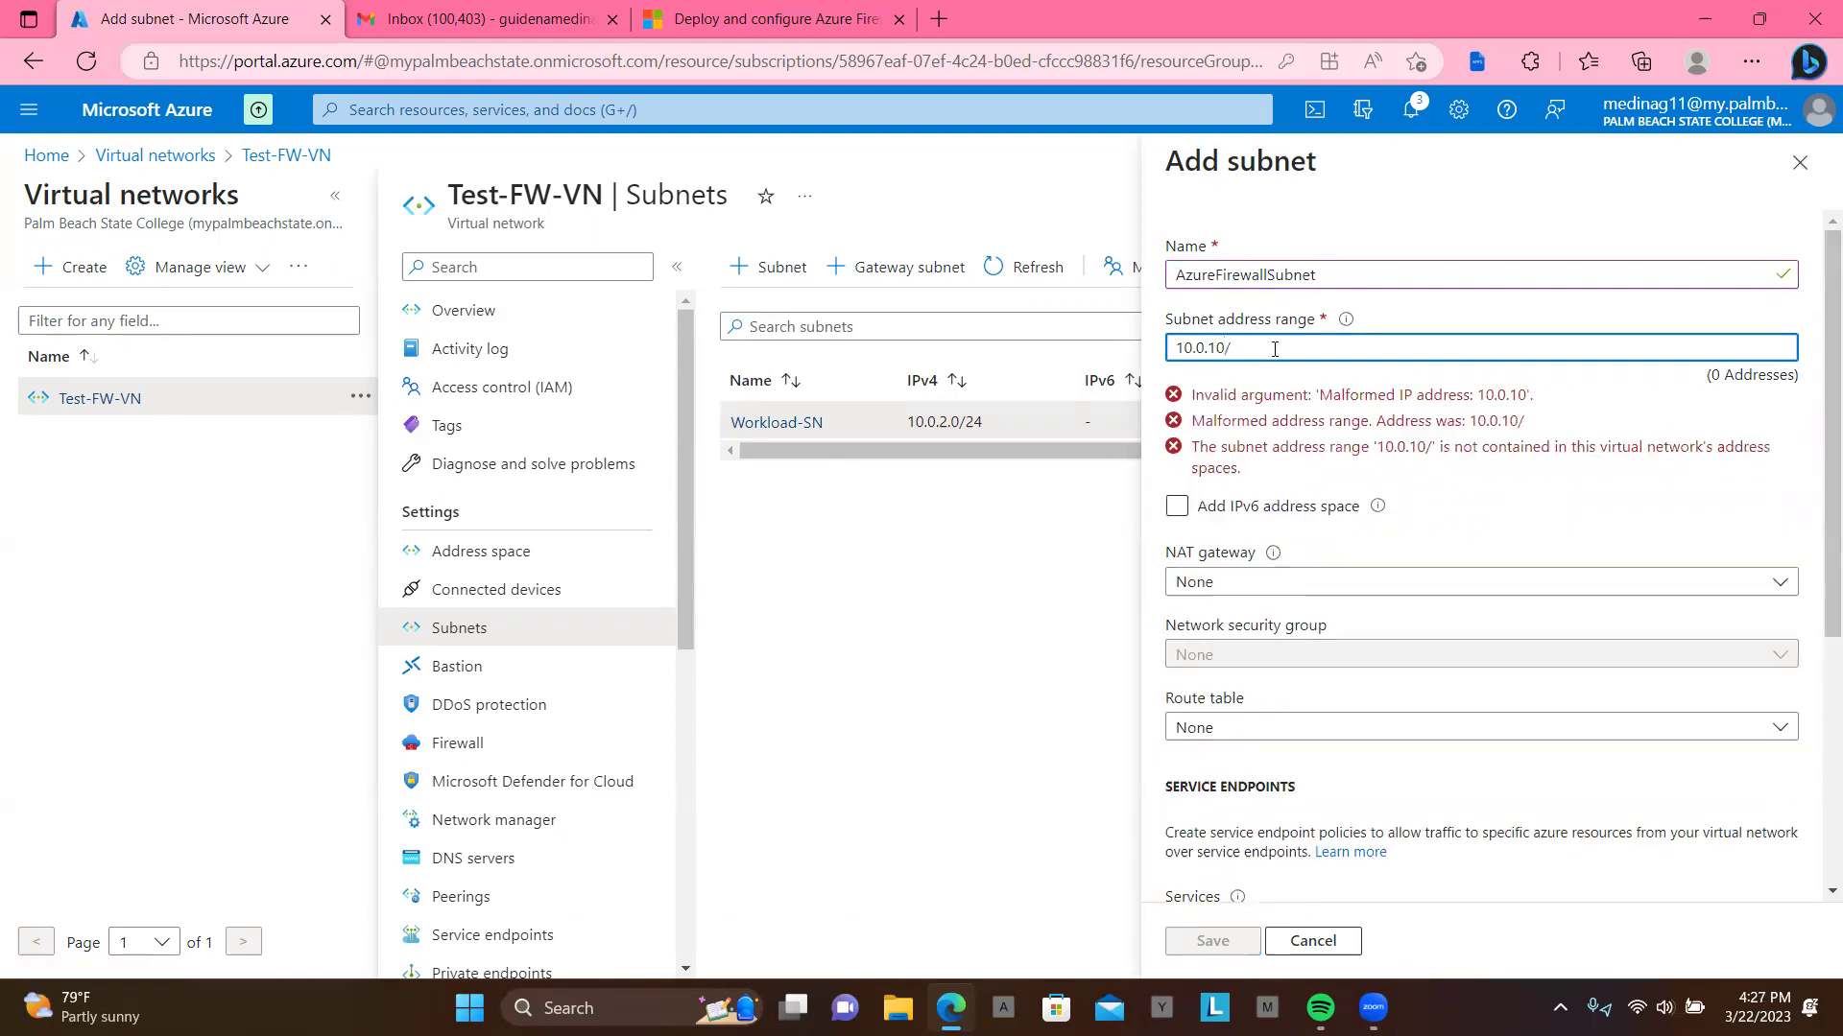
key("BackSpace")
key("BackSpace")
type(".")
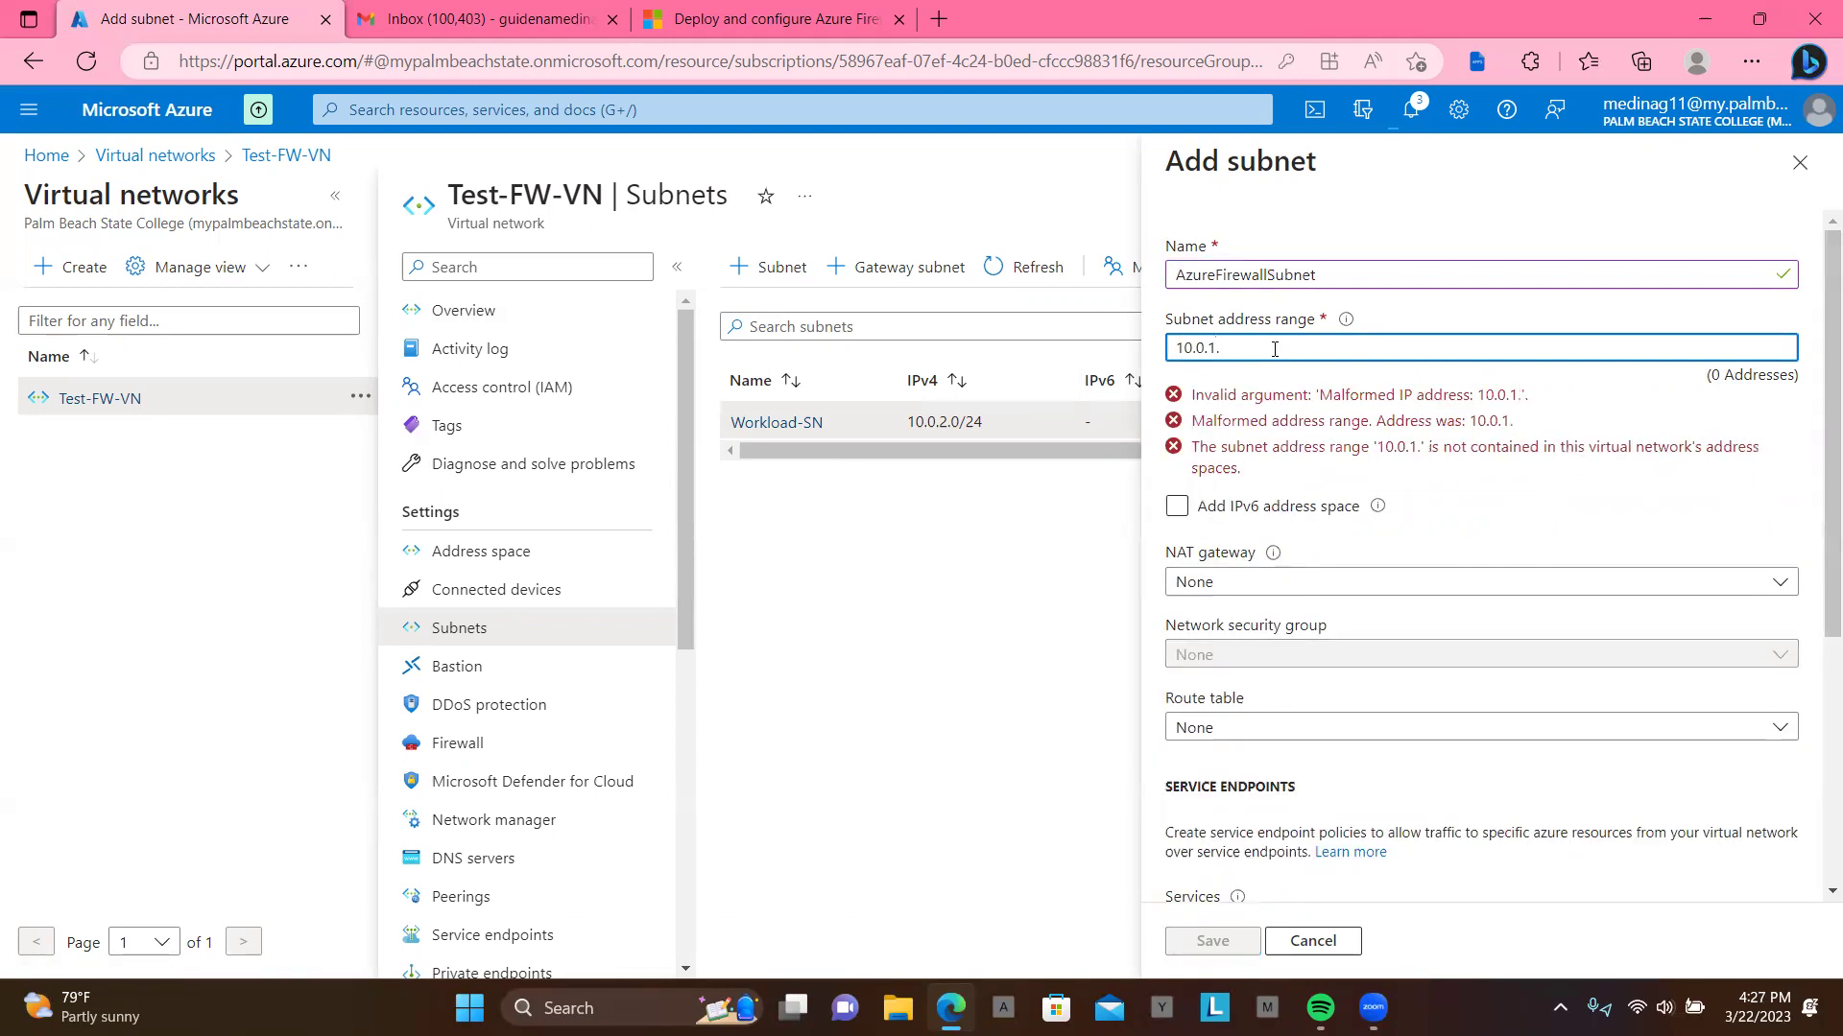
type("0/26")
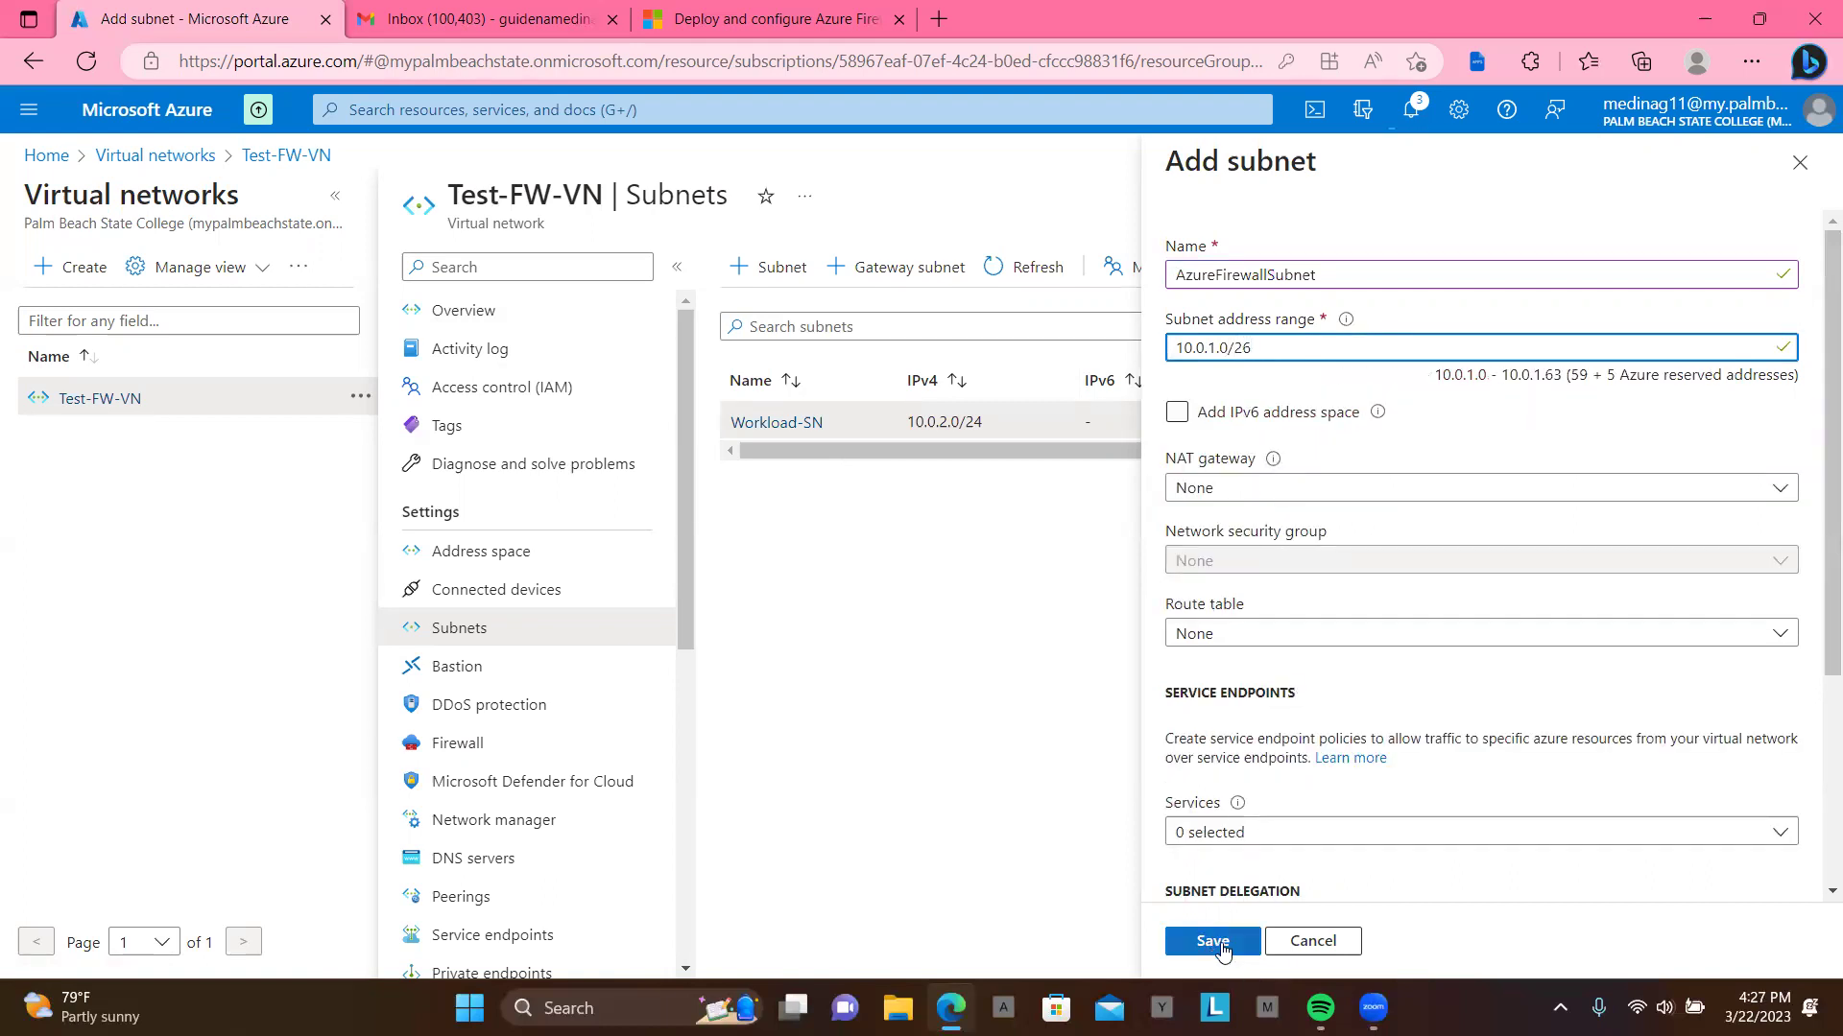
left_click(1213, 941)
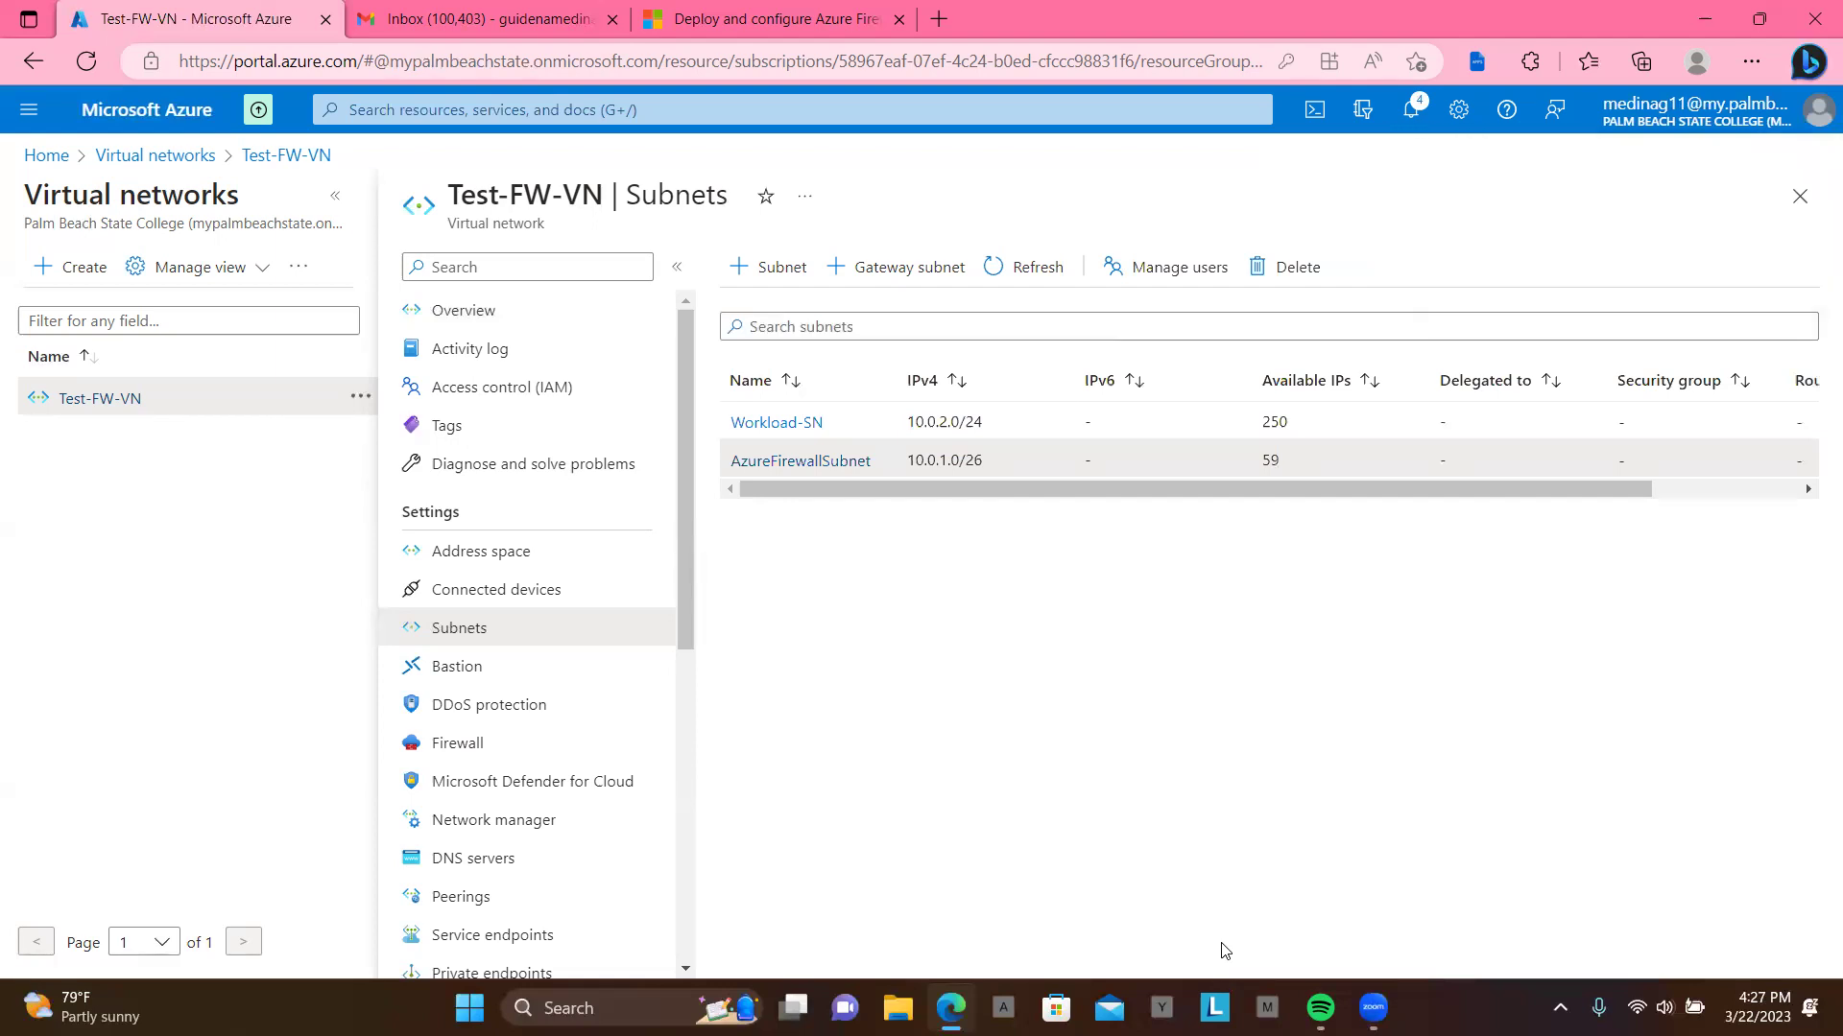
Step: Return from Home to the refreshed, still-empty Firewalls list and start a new firewall
left_click_drag(1353, 490, 1305, 509)
left_click(48, 159)
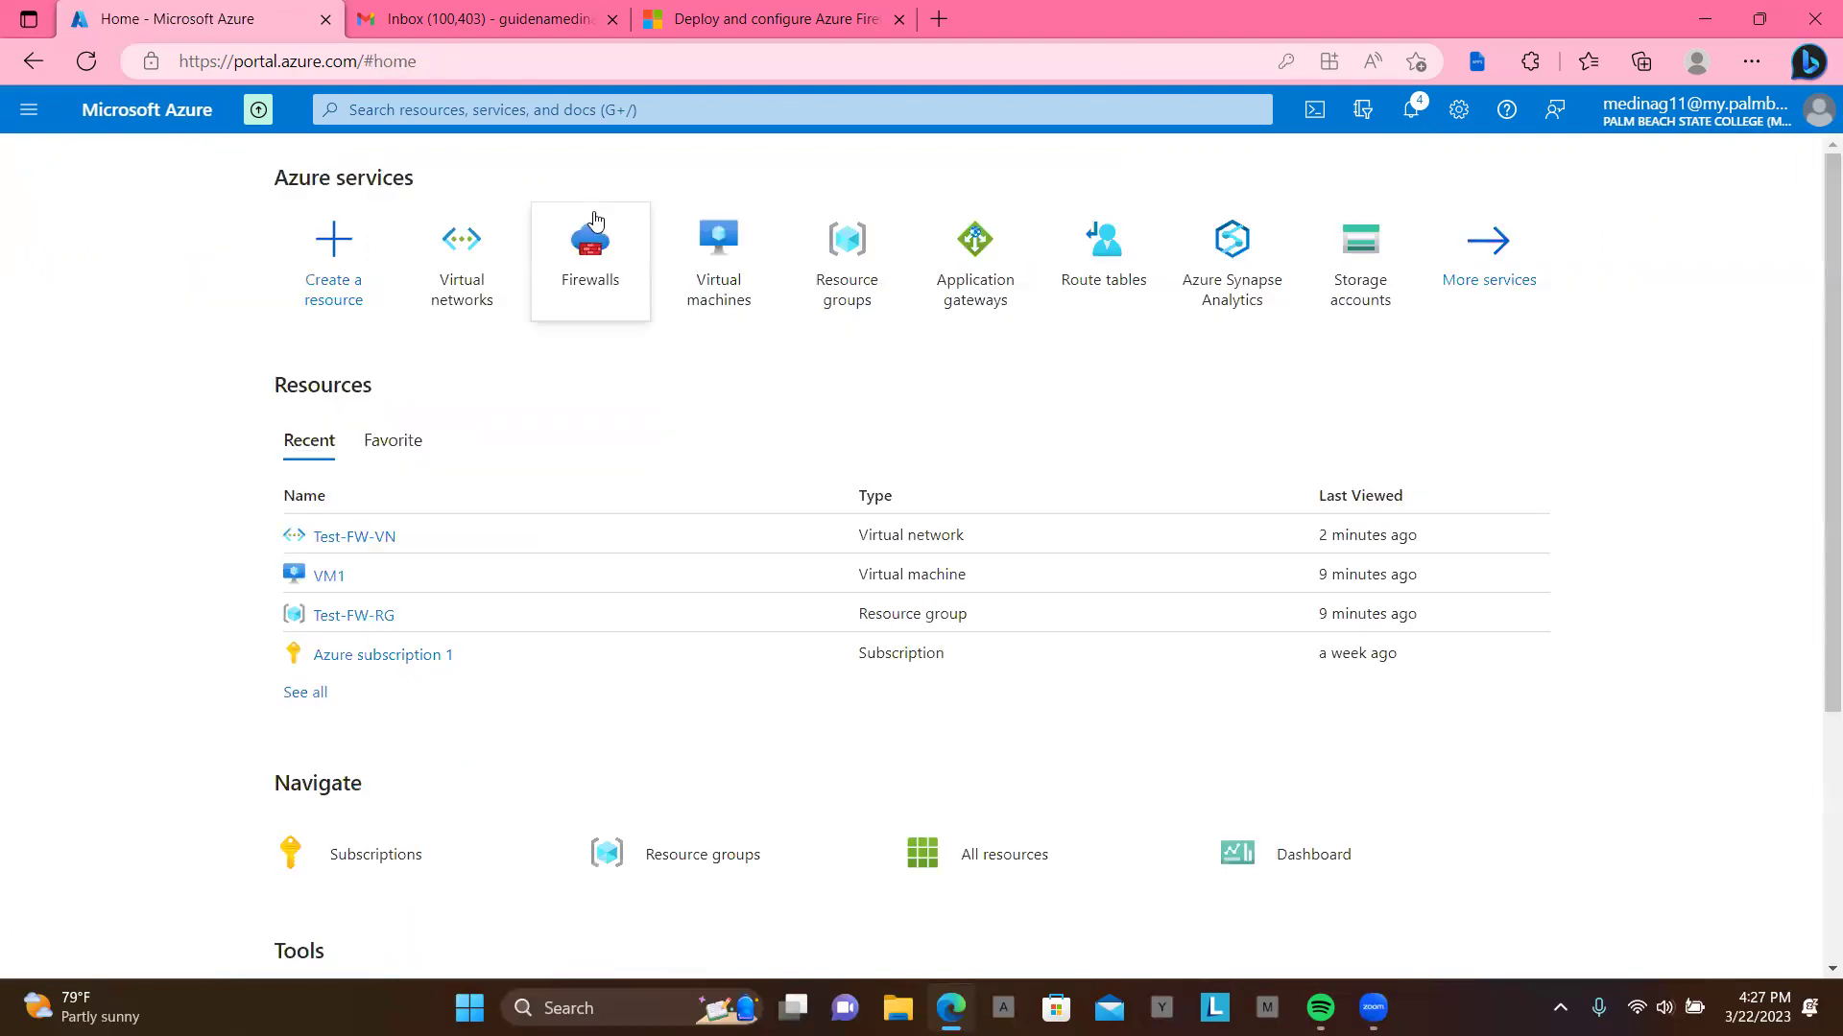
left_click(605, 264)
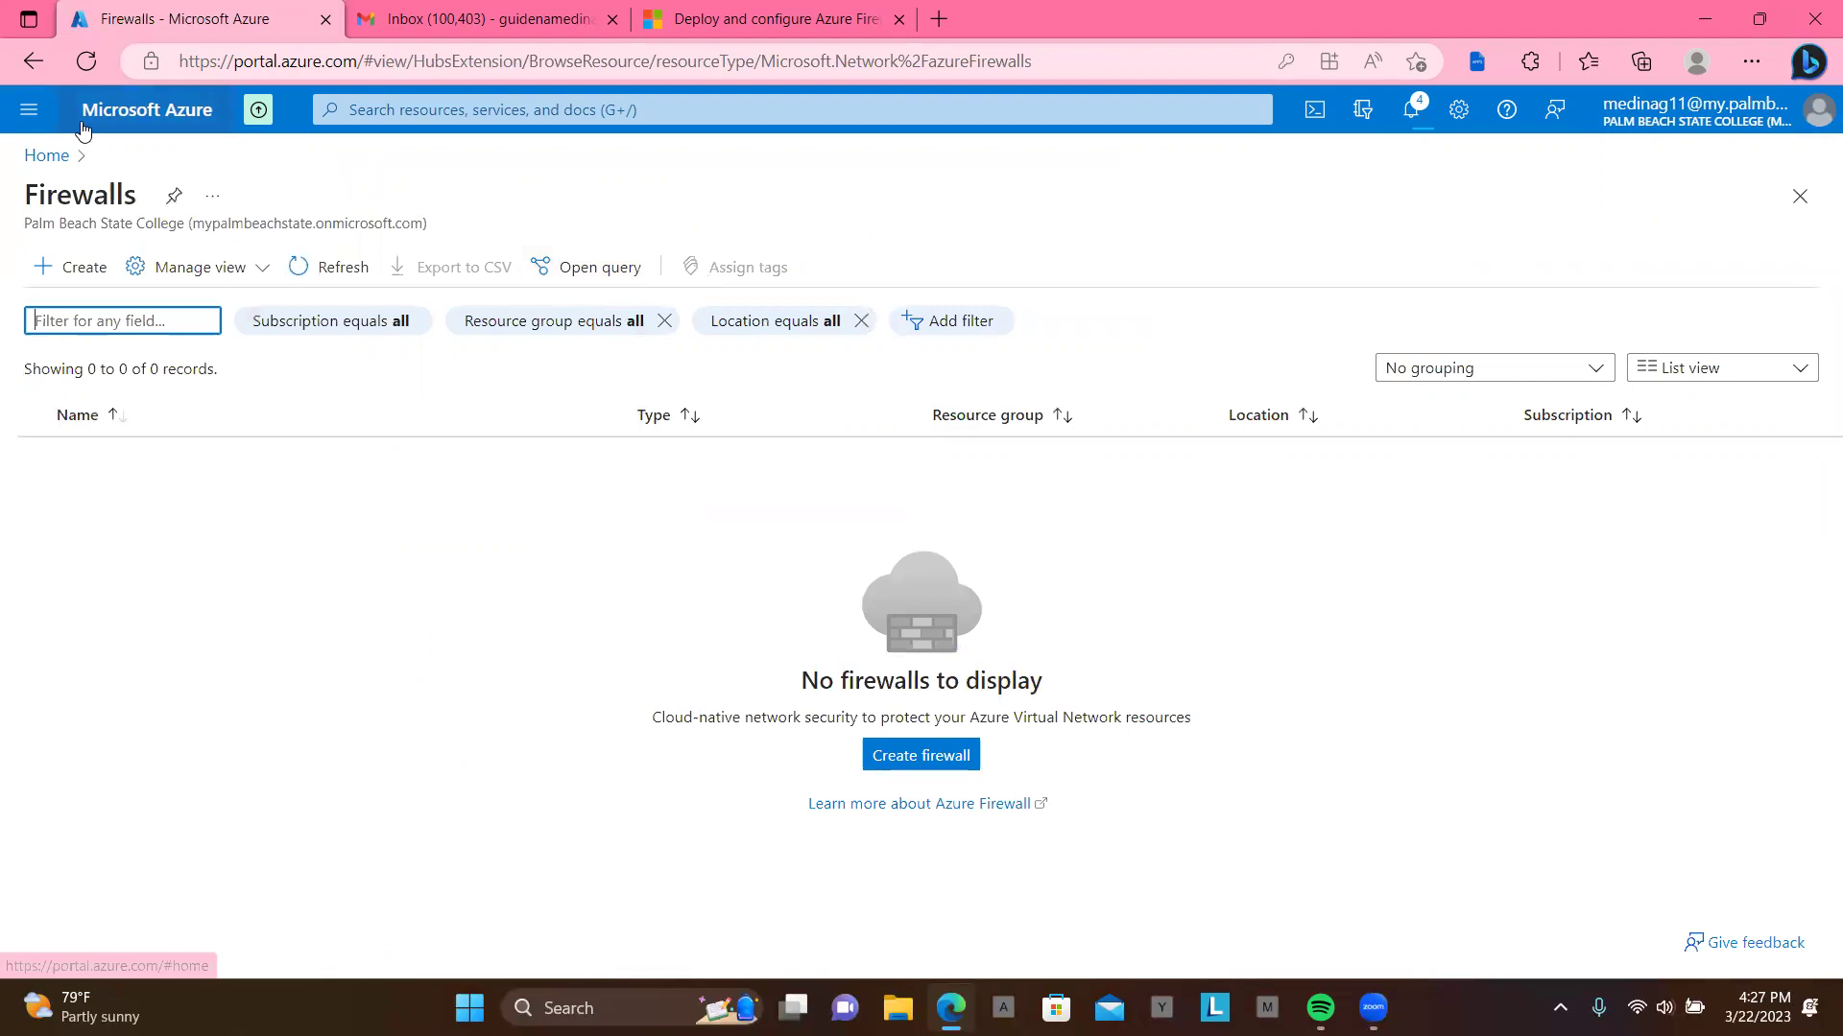
left_click(86, 60)
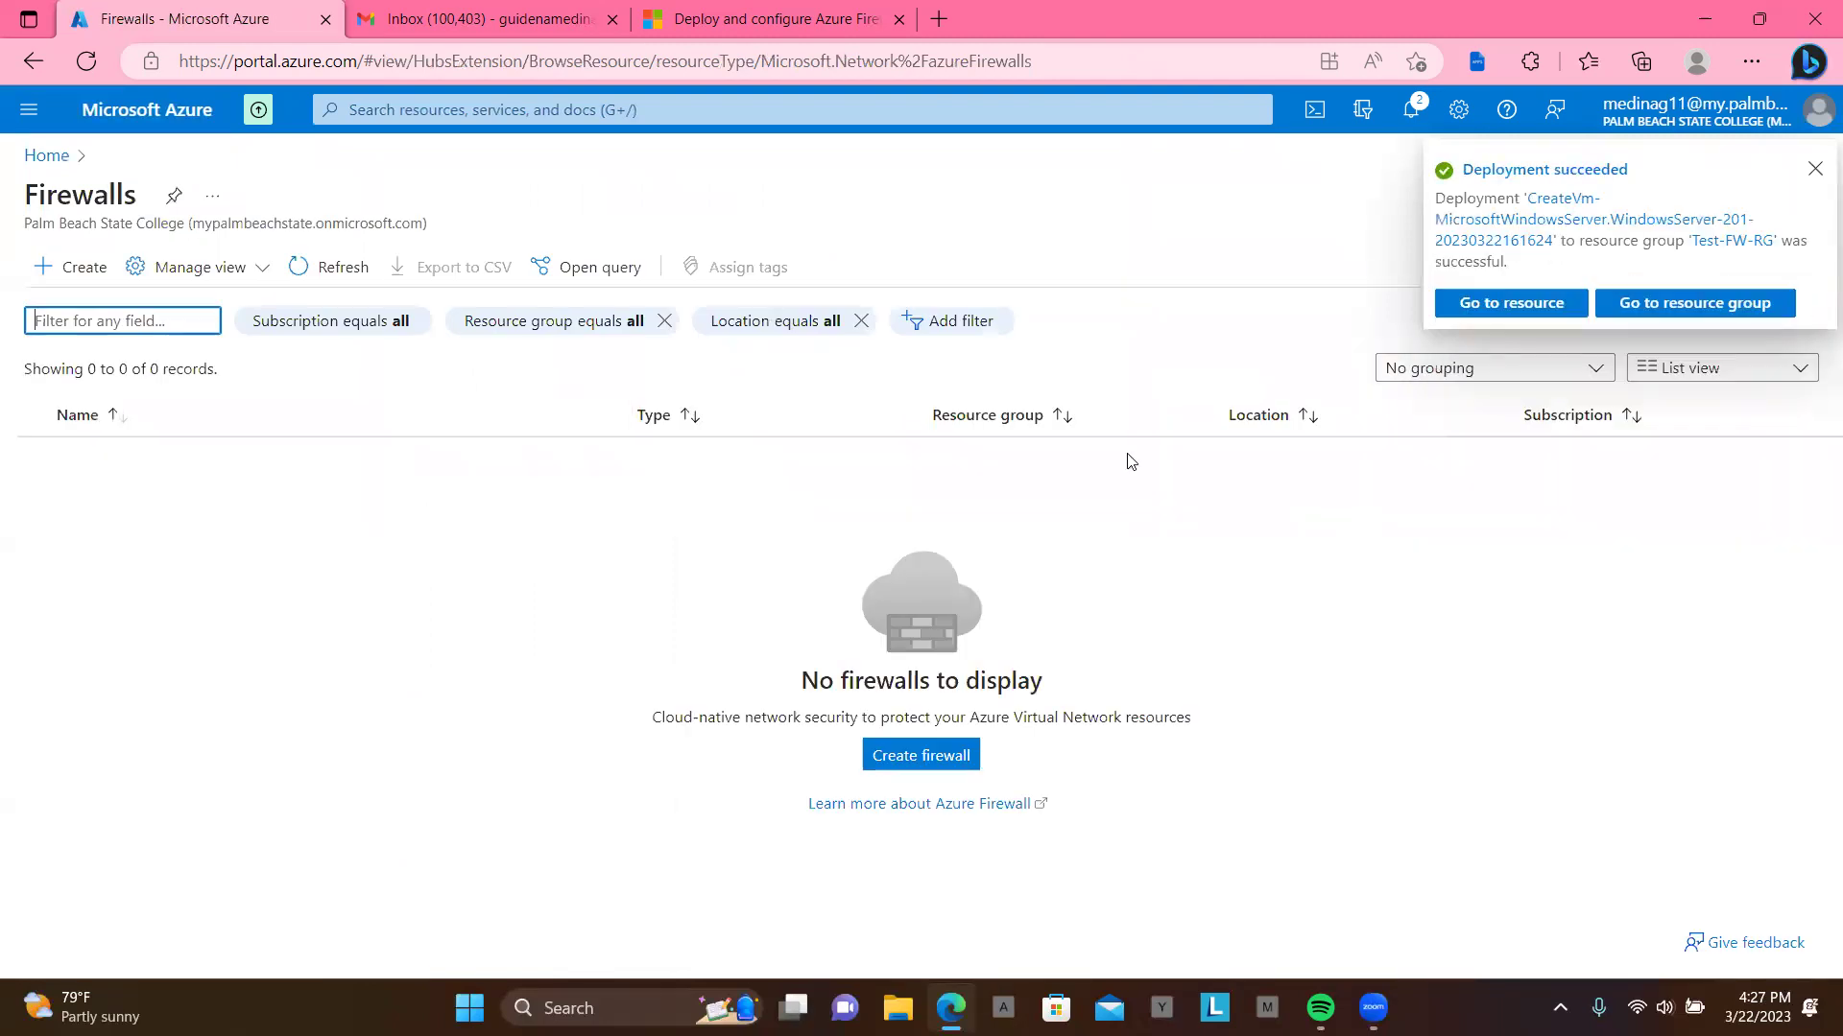
left_click(941, 757)
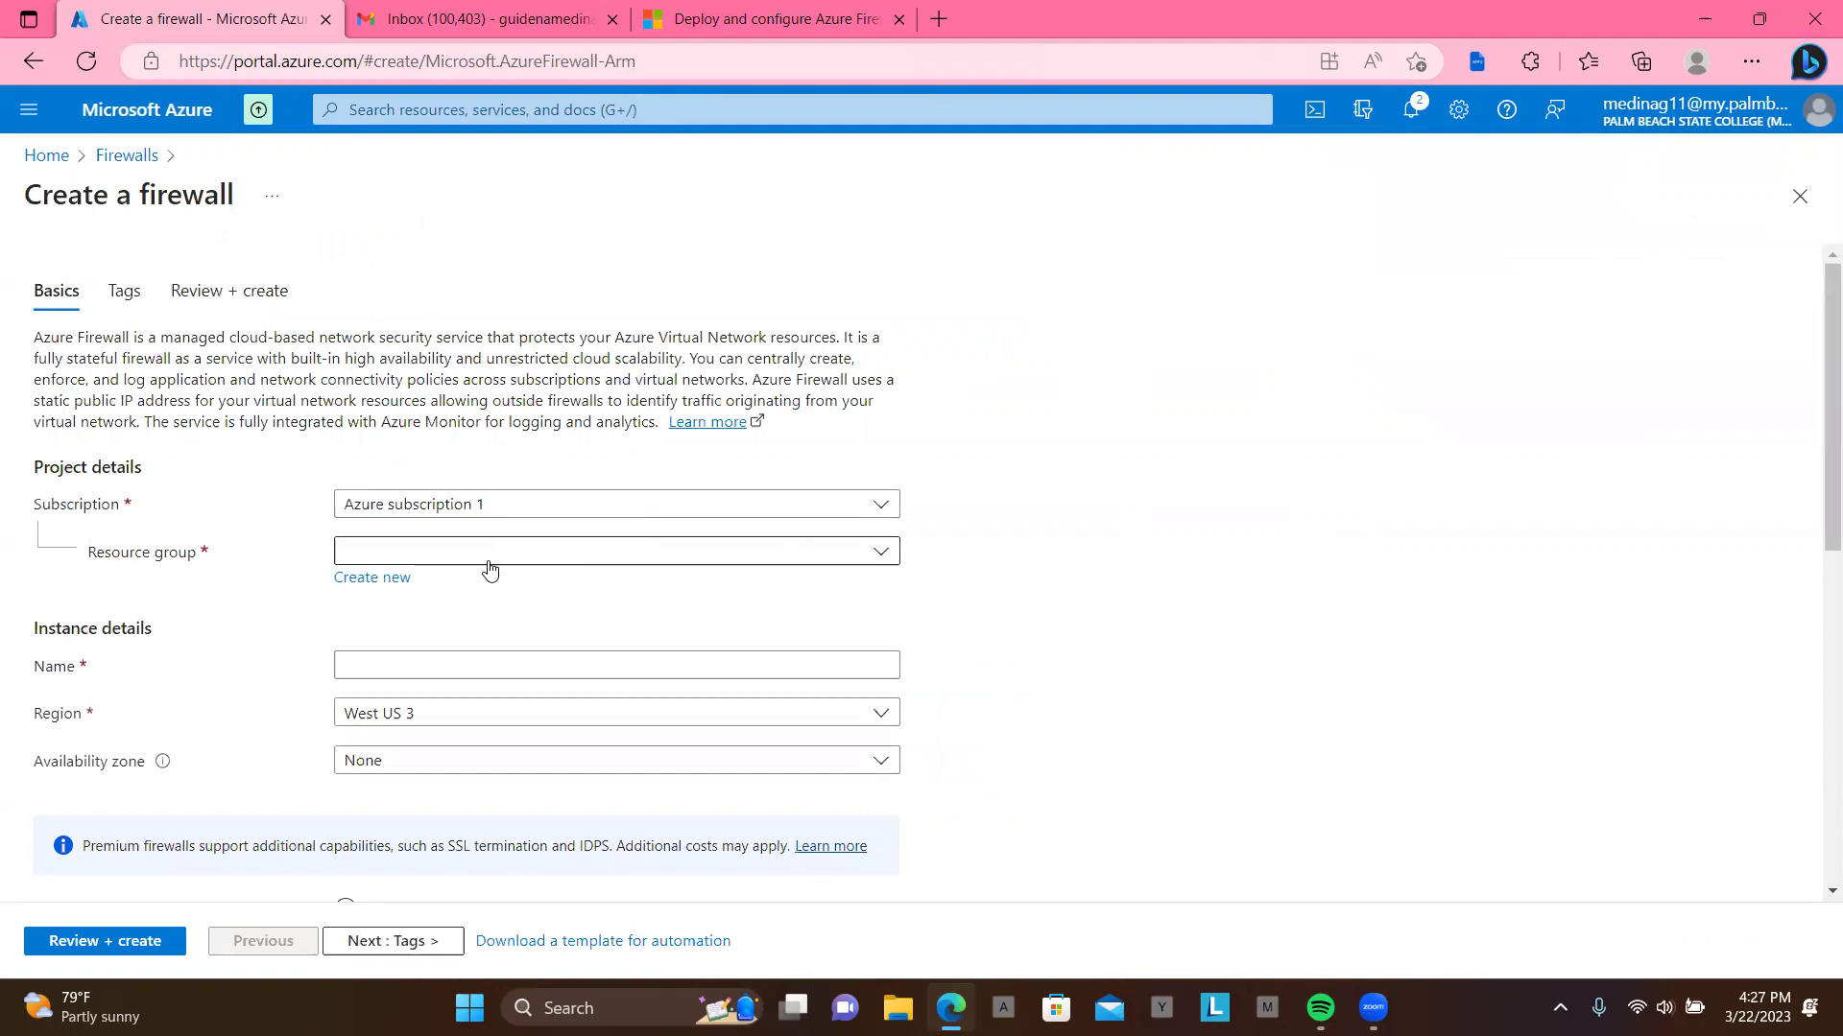
Step: Put the firewall in resource group Test-FW-RG and name it FW001
left_click(491, 557)
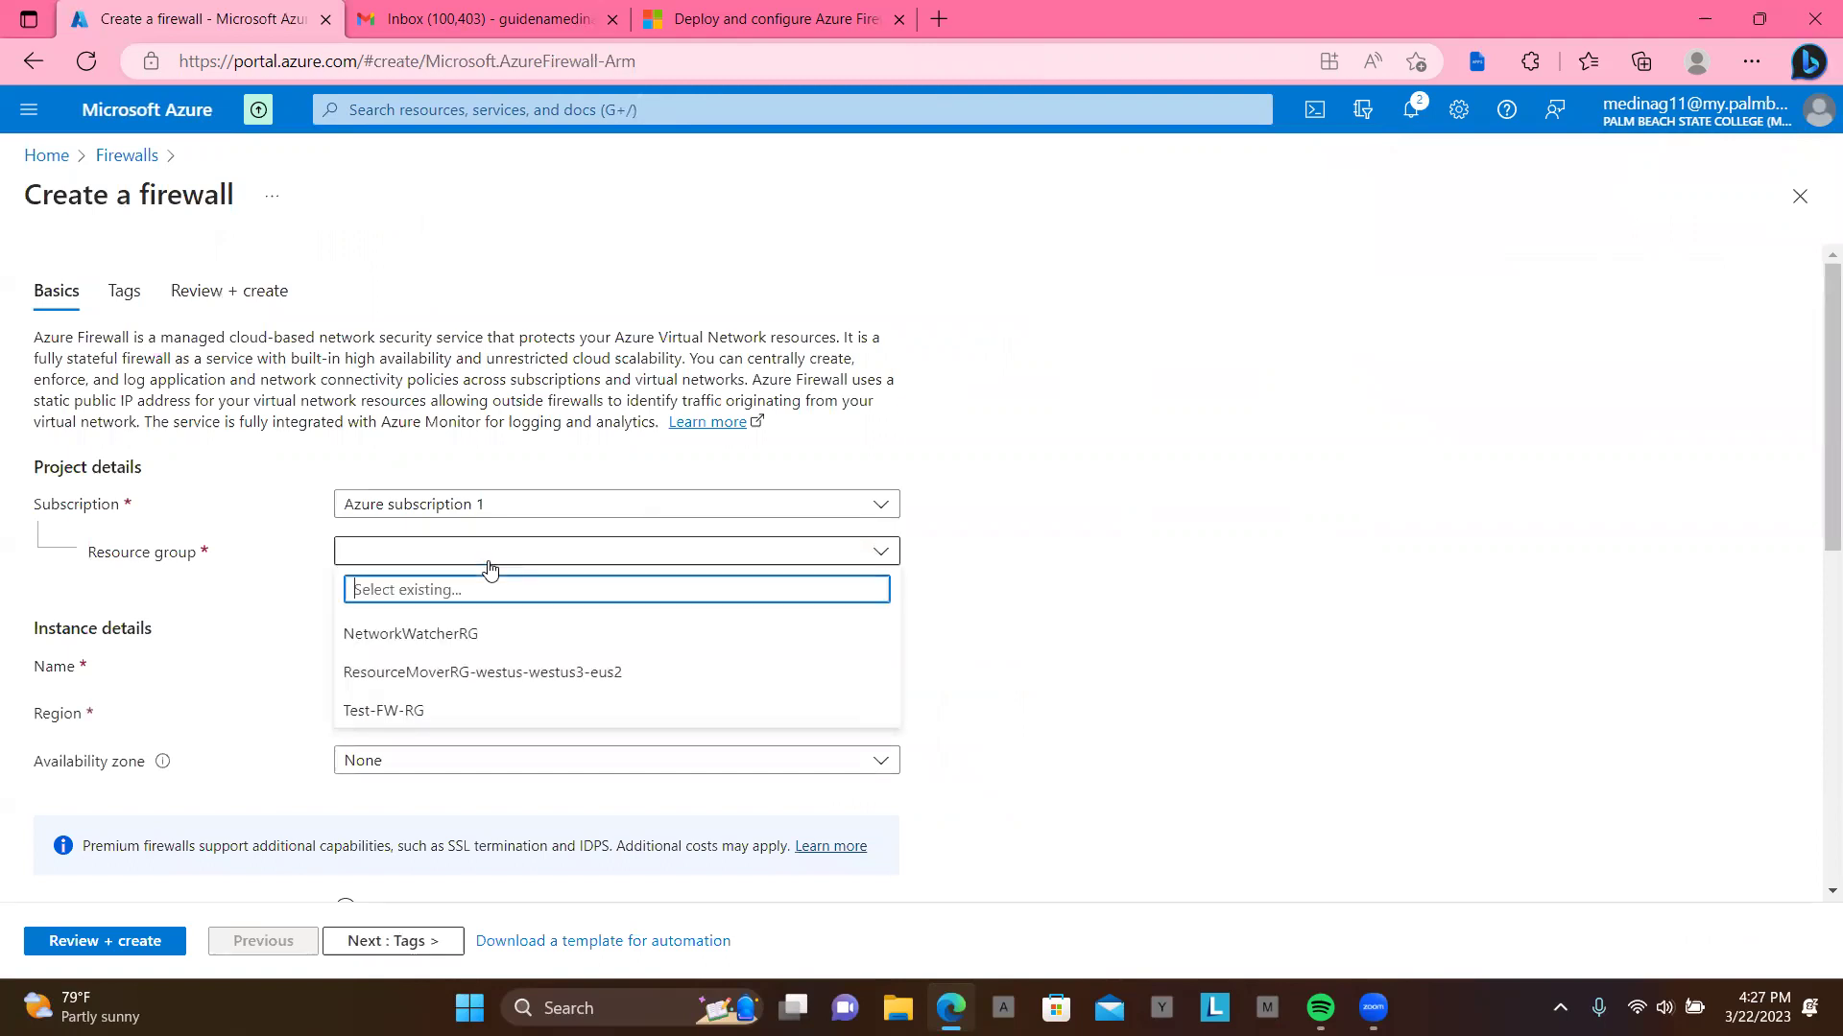
left_click(466, 710)
left_click(503, 667)
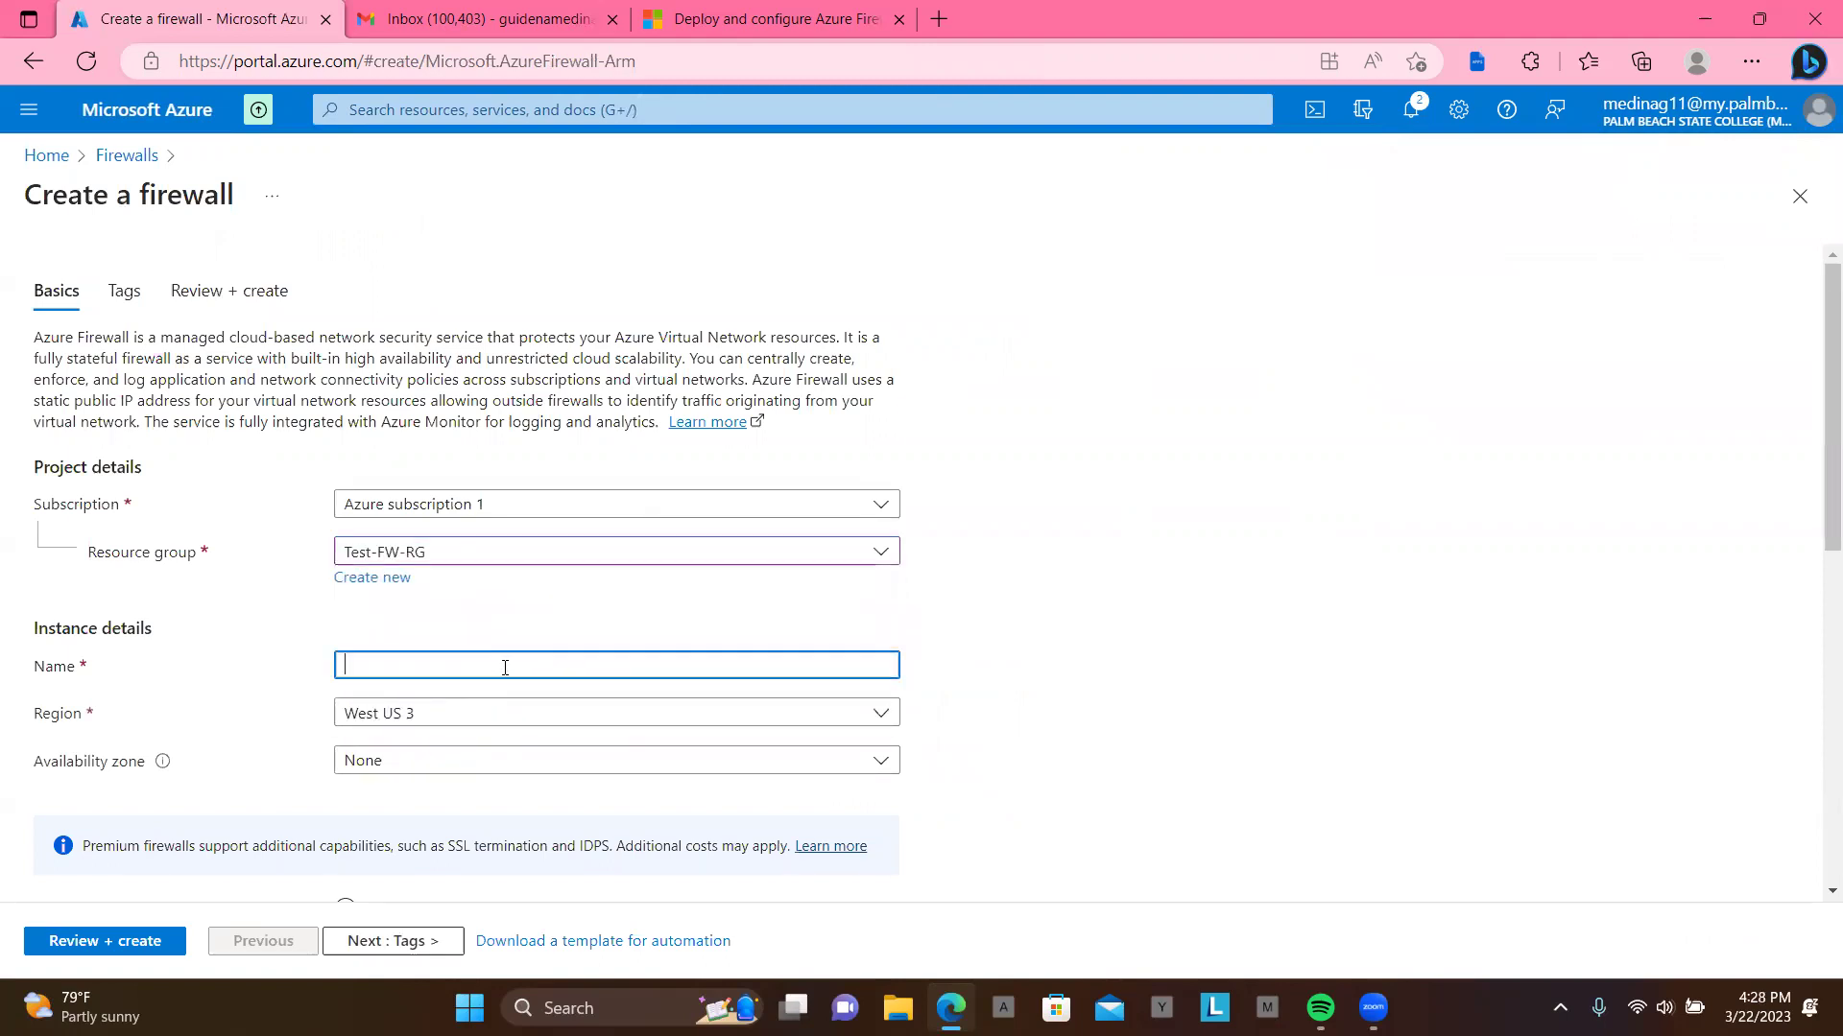
type("FW")
key("BackSpace")
type("W001")
Step: Set the firewall region to East US and choose the Standard tier
left_click(502, 718)
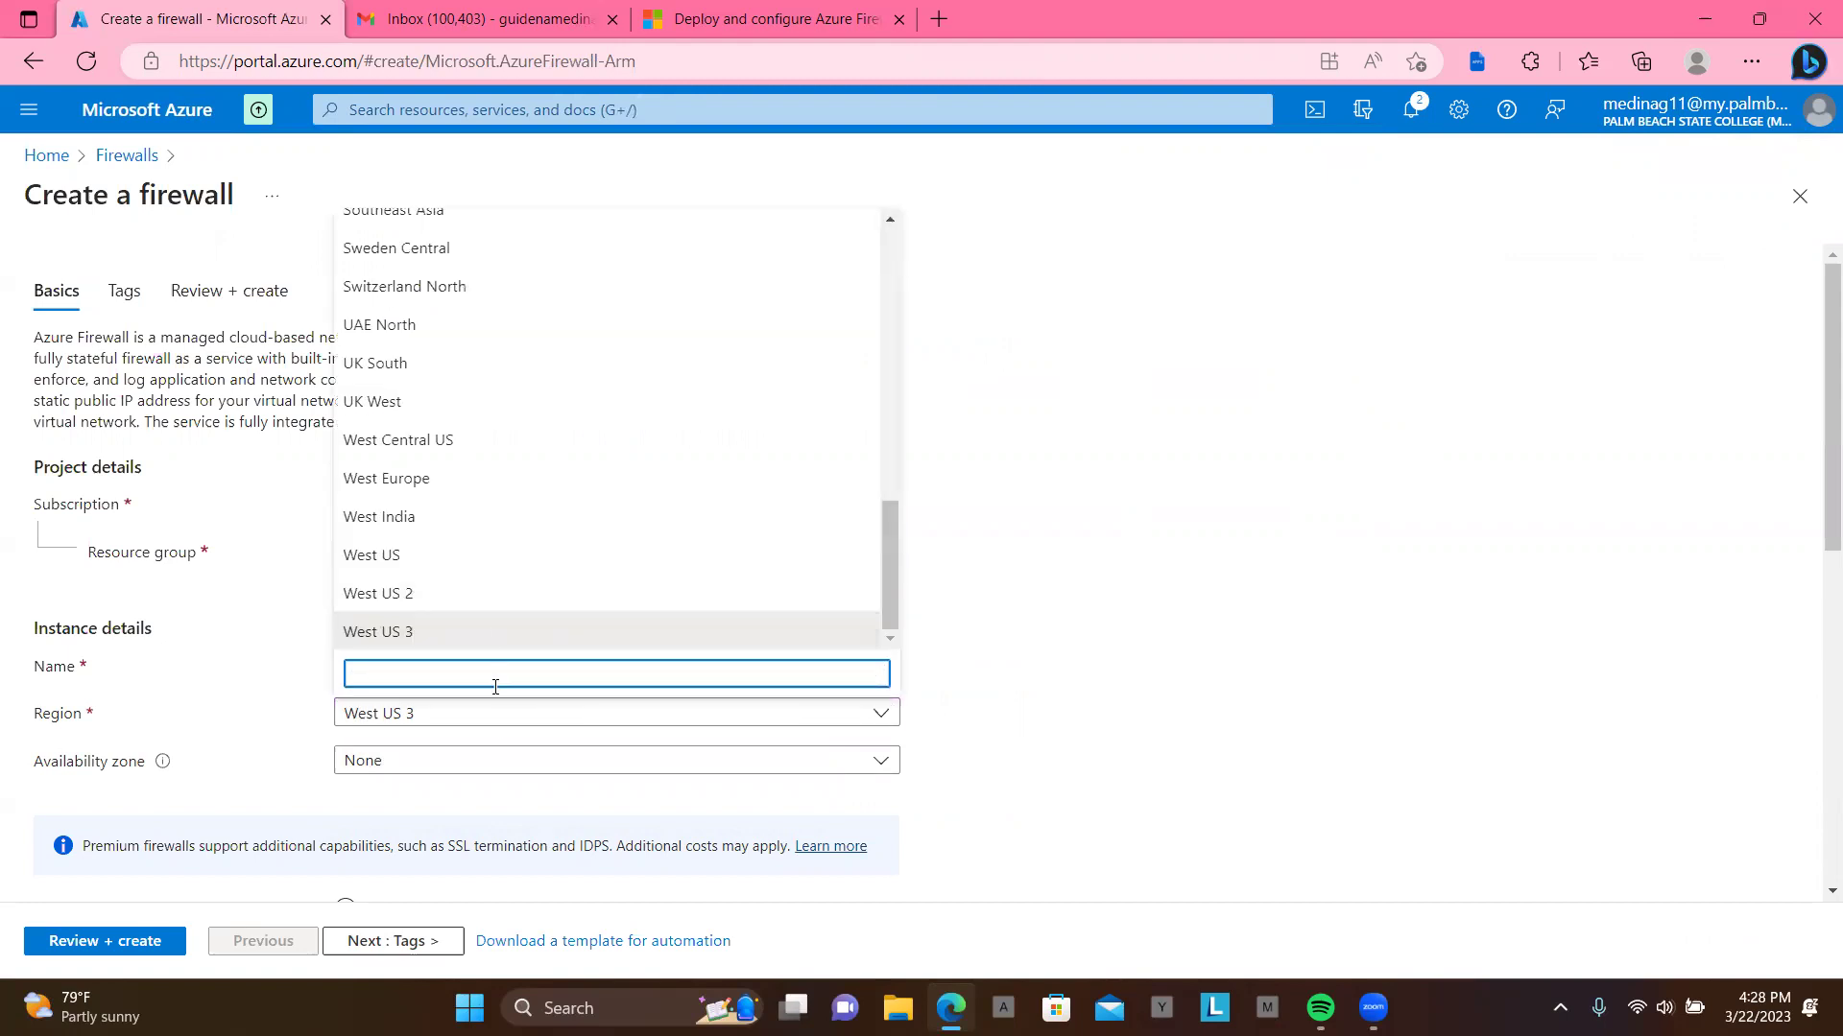
type("u")
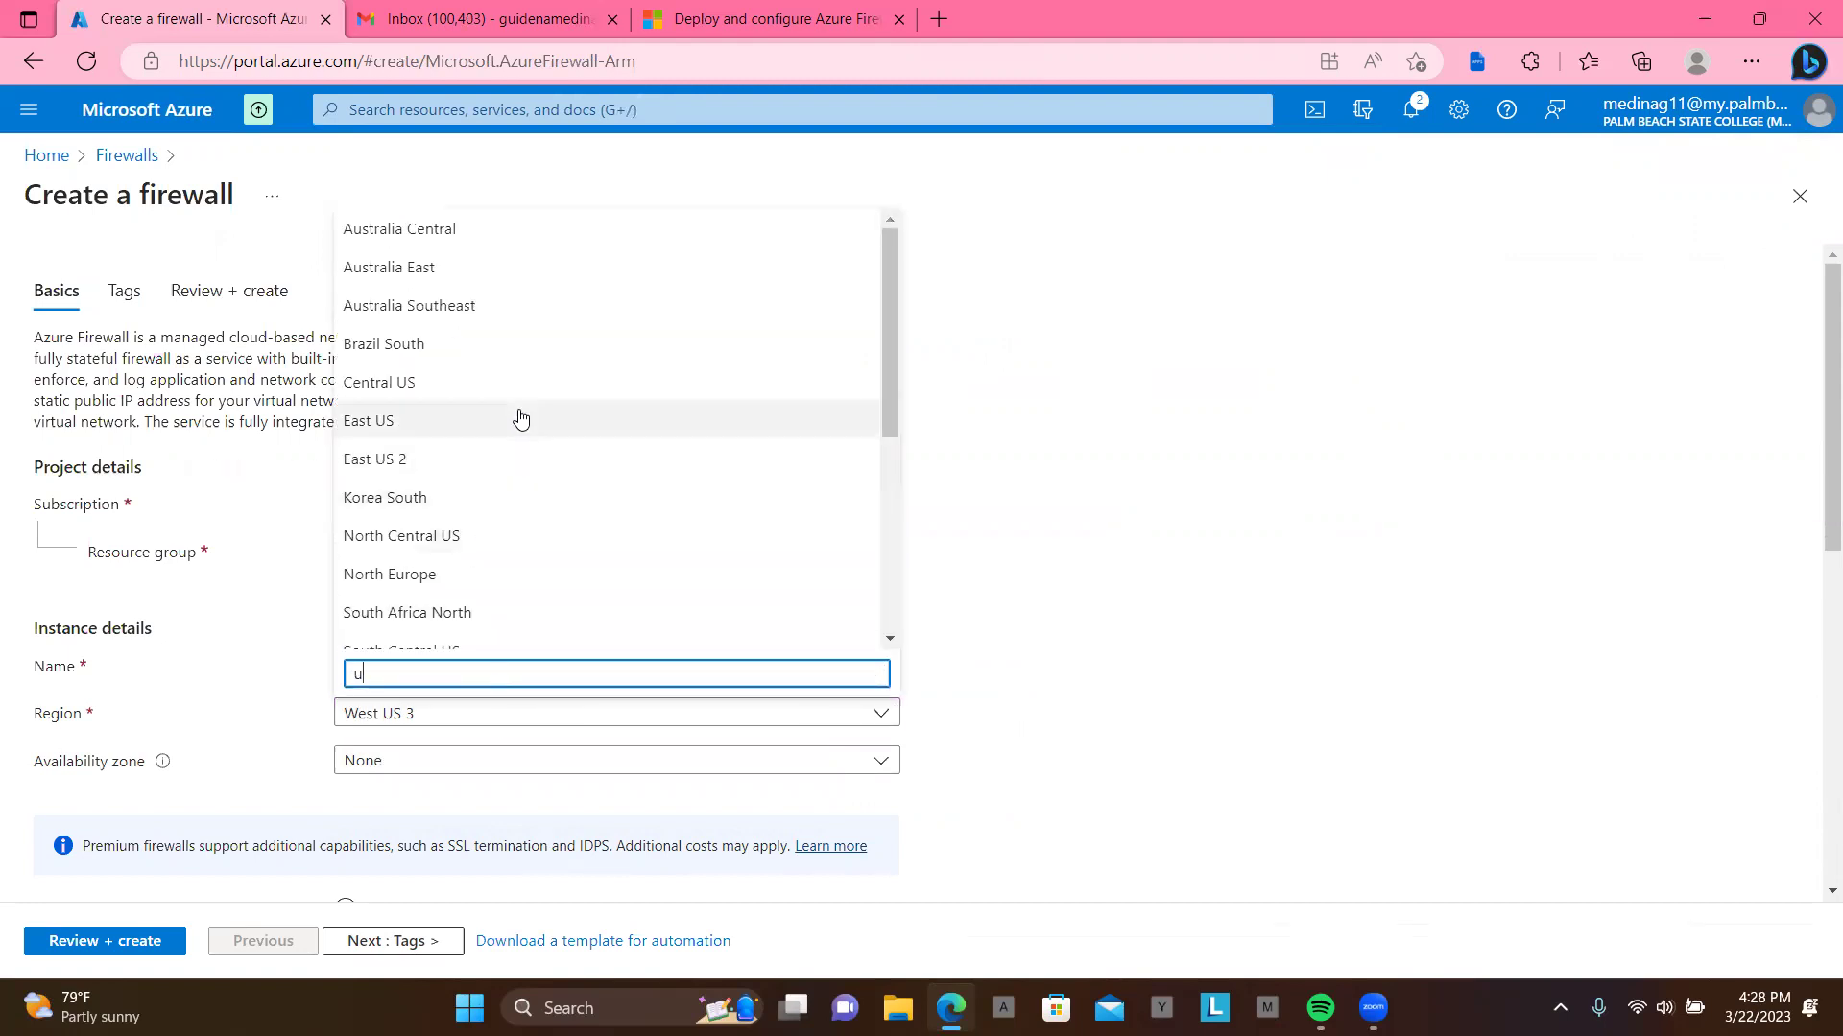
left_click(521, 420)
scroll(695, 538, "down", 3)
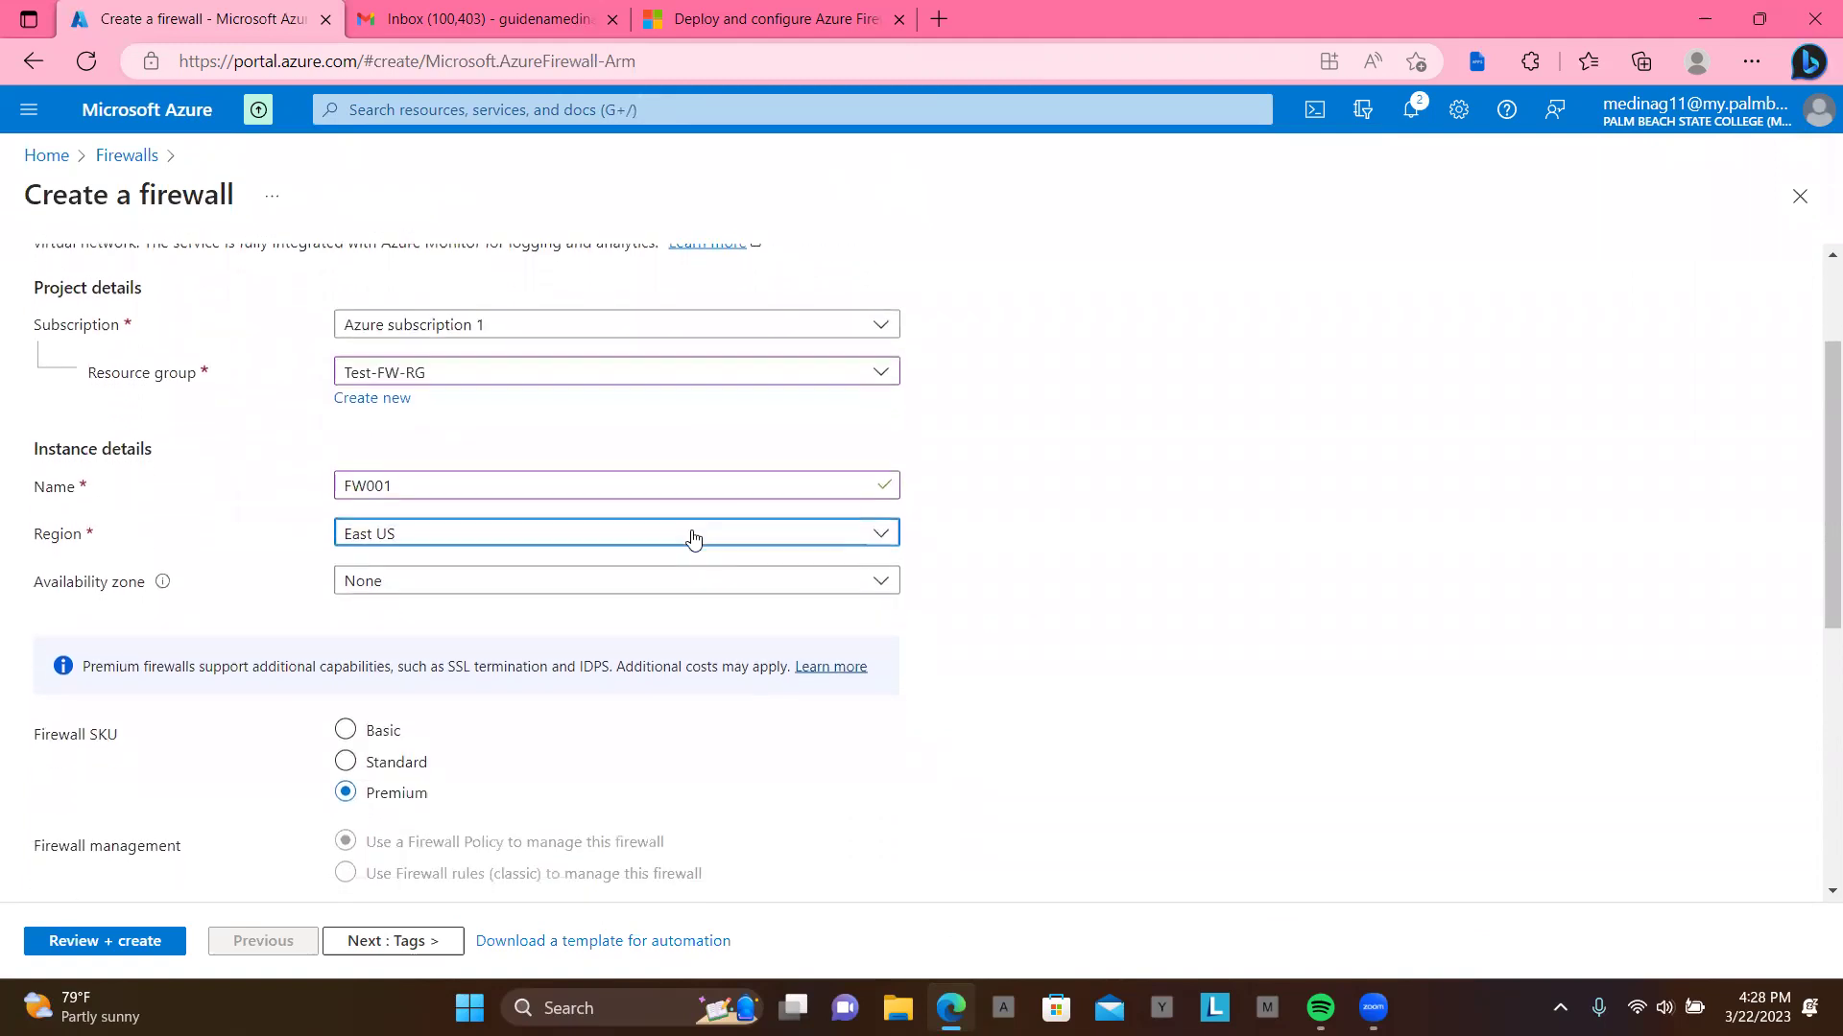
left_click(347, 599)
scroll(508, 622, "down", 1)
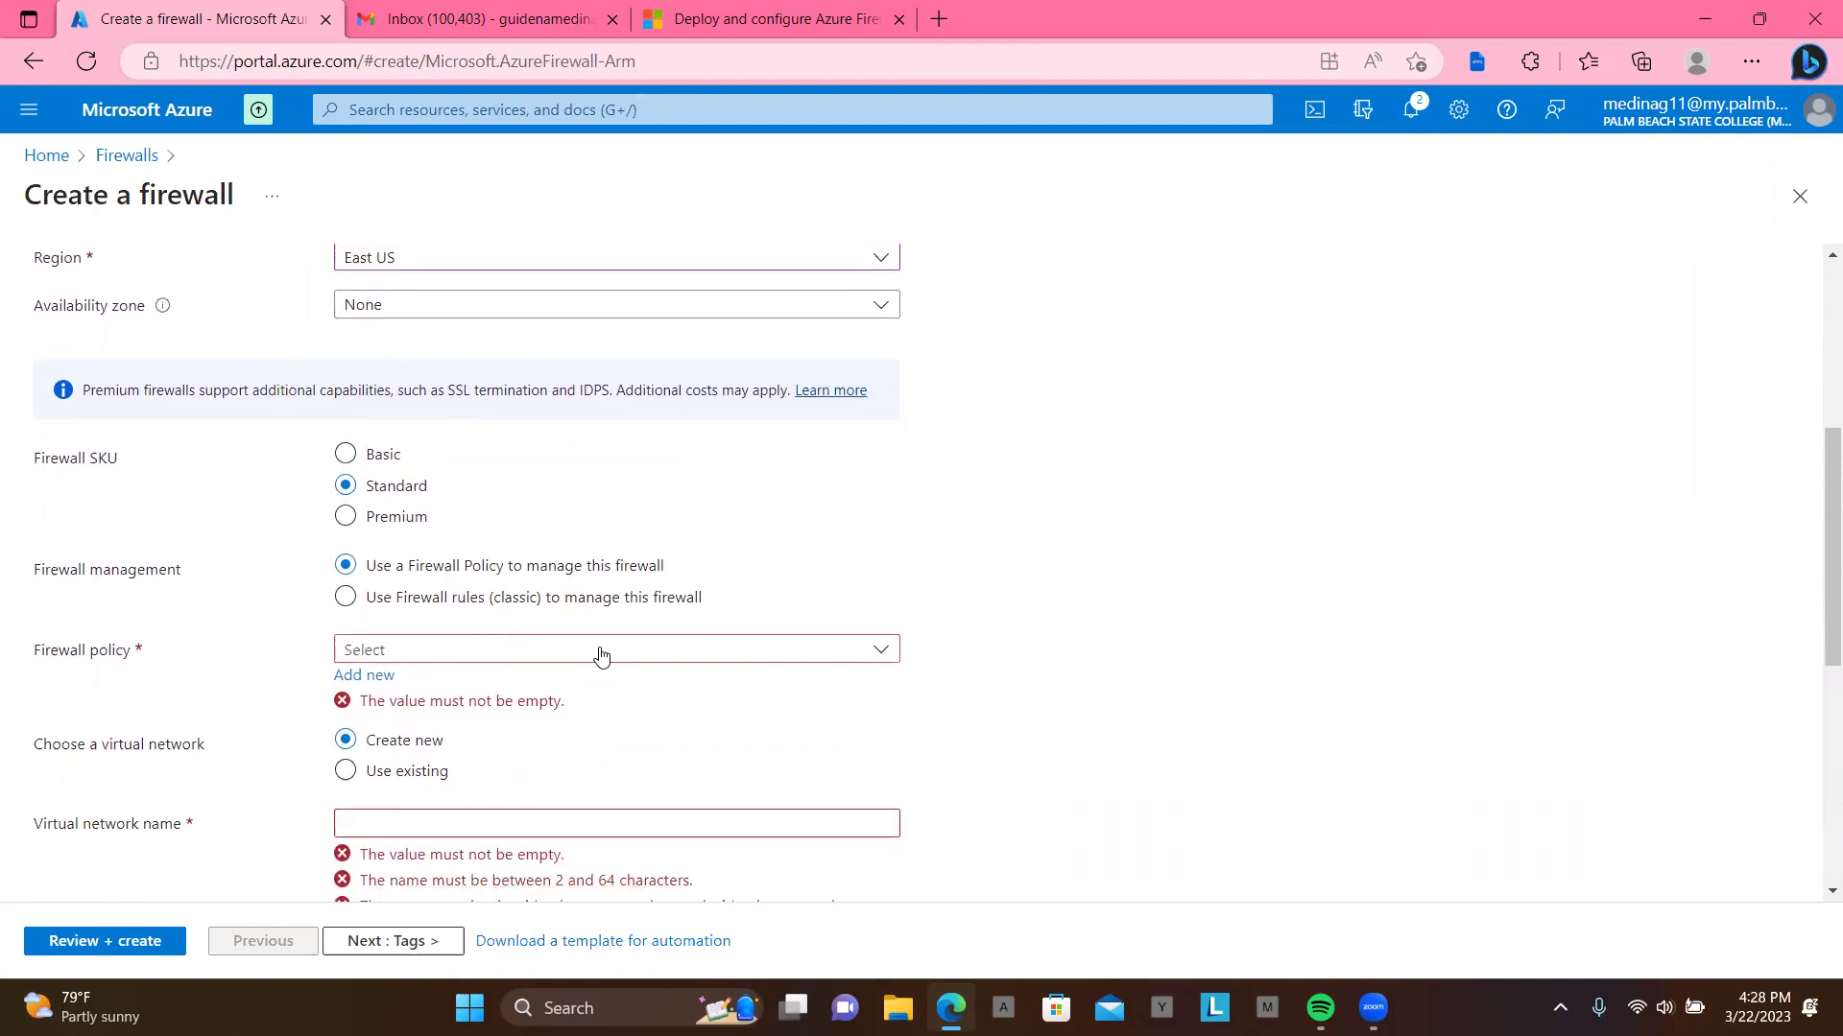
Step: Use classic firewall rules and the existing virtual network Test-FW-VN
left_click(347, 597)
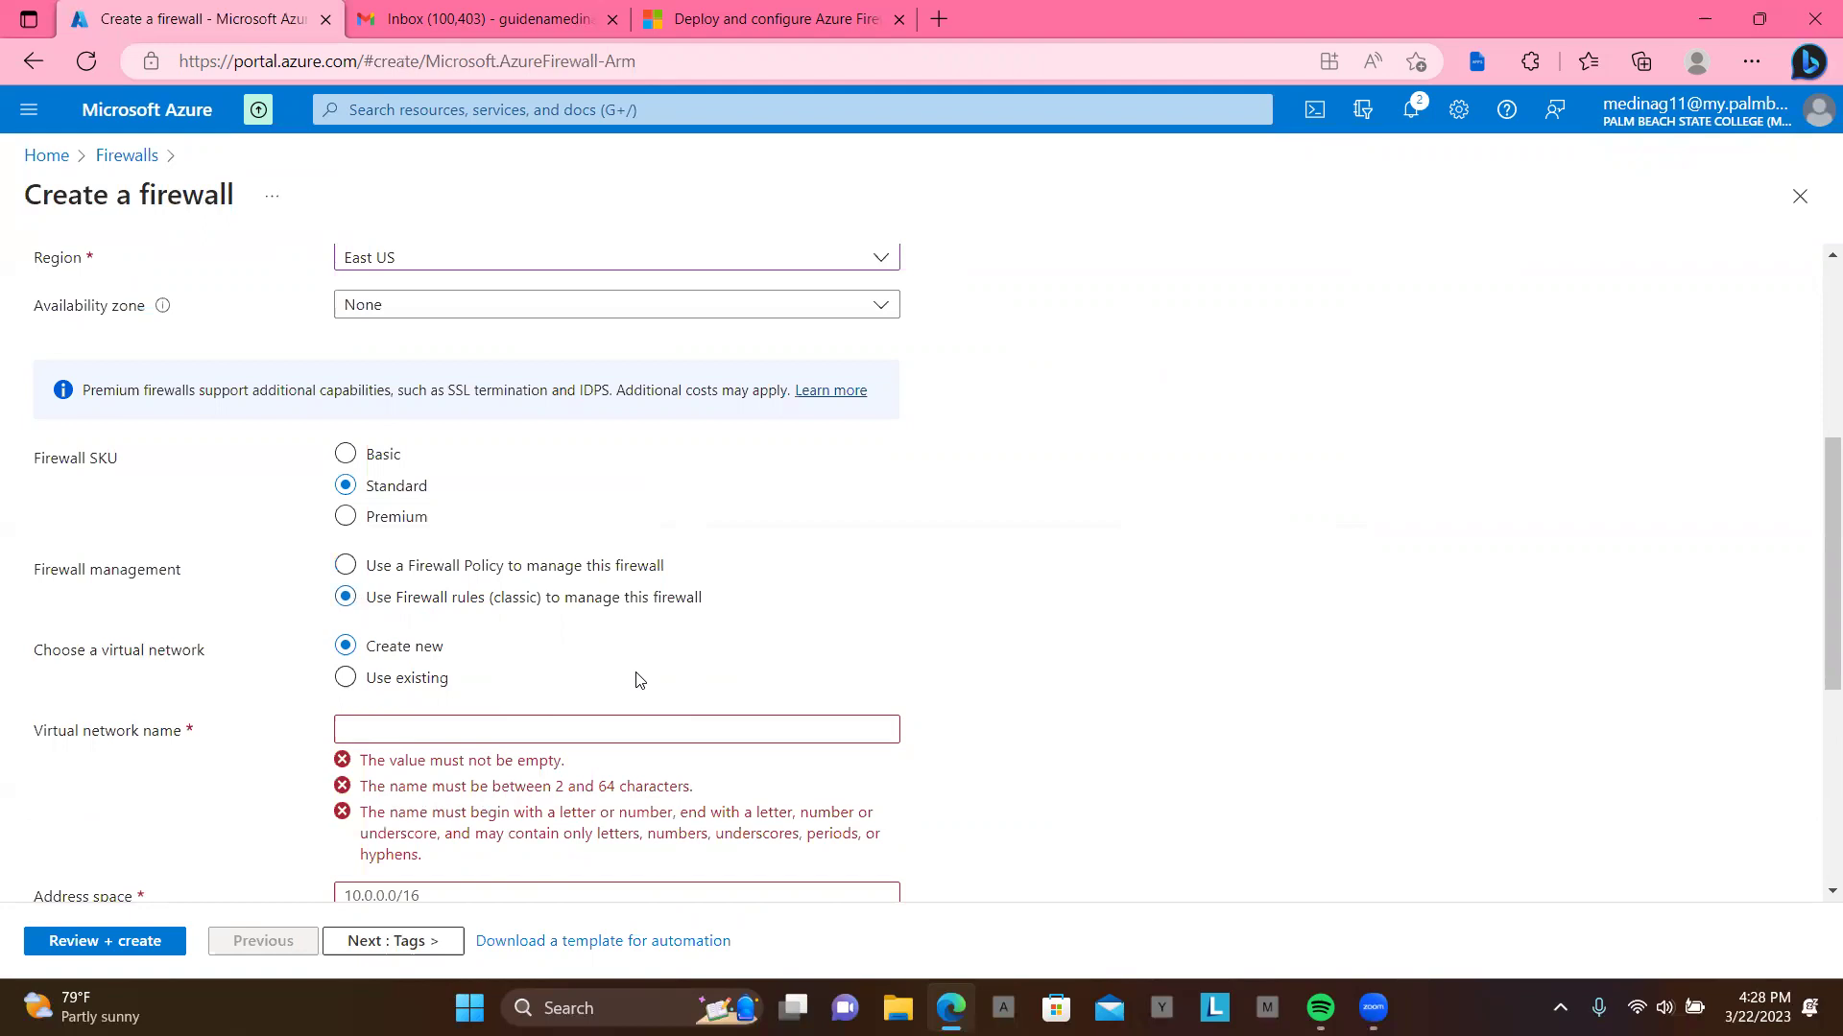
scroll(639, 680, "down", 1)
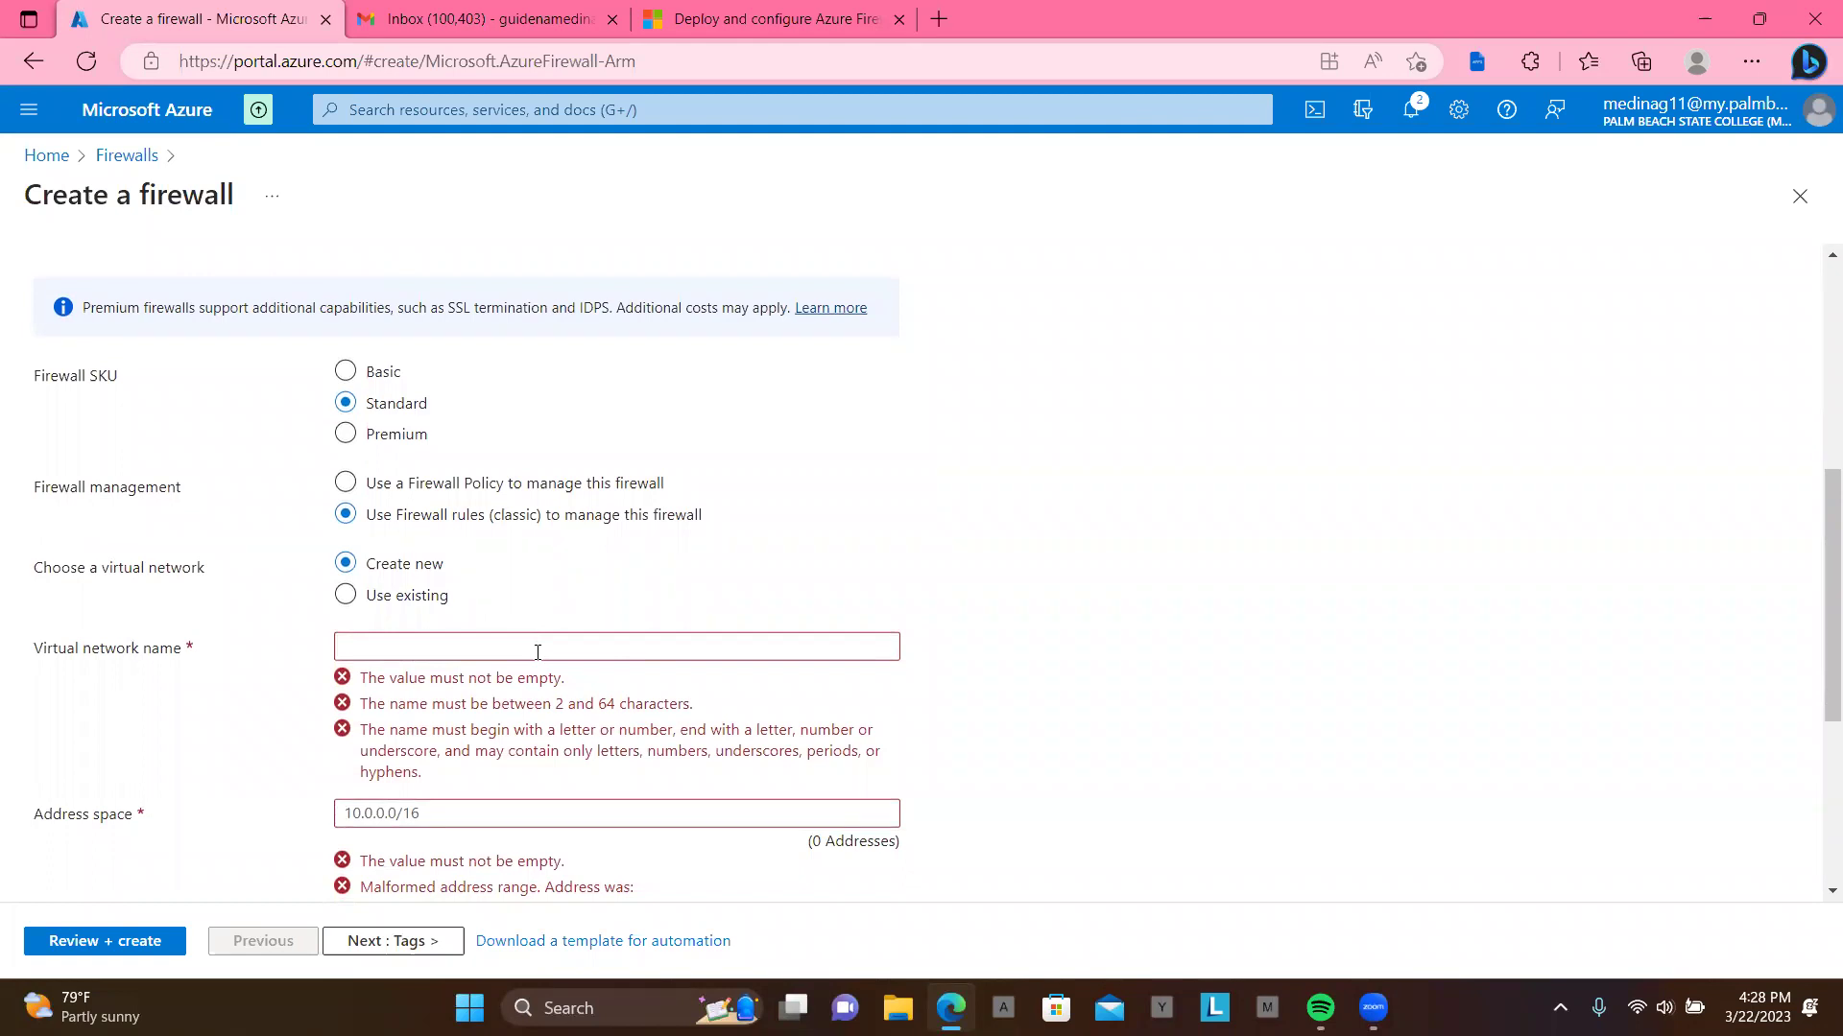
left_click(346, 596)
left_click(527, 696)
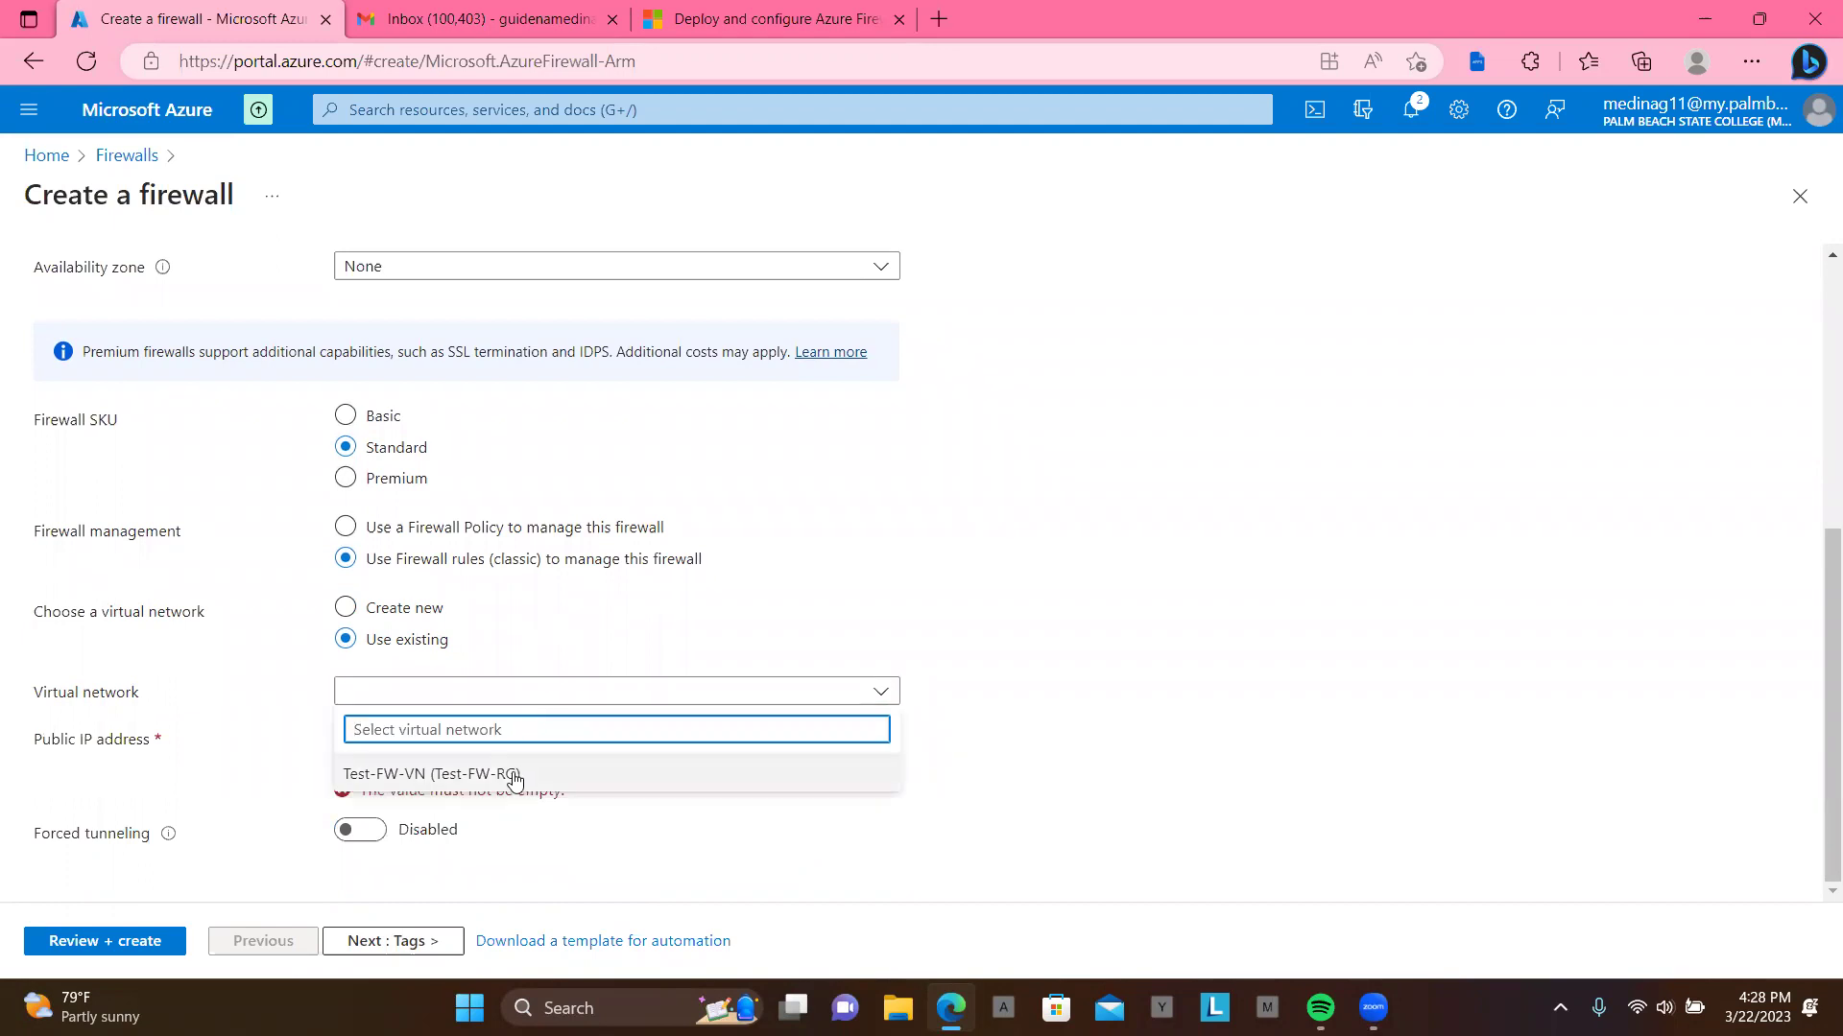
left_click(512, 774)
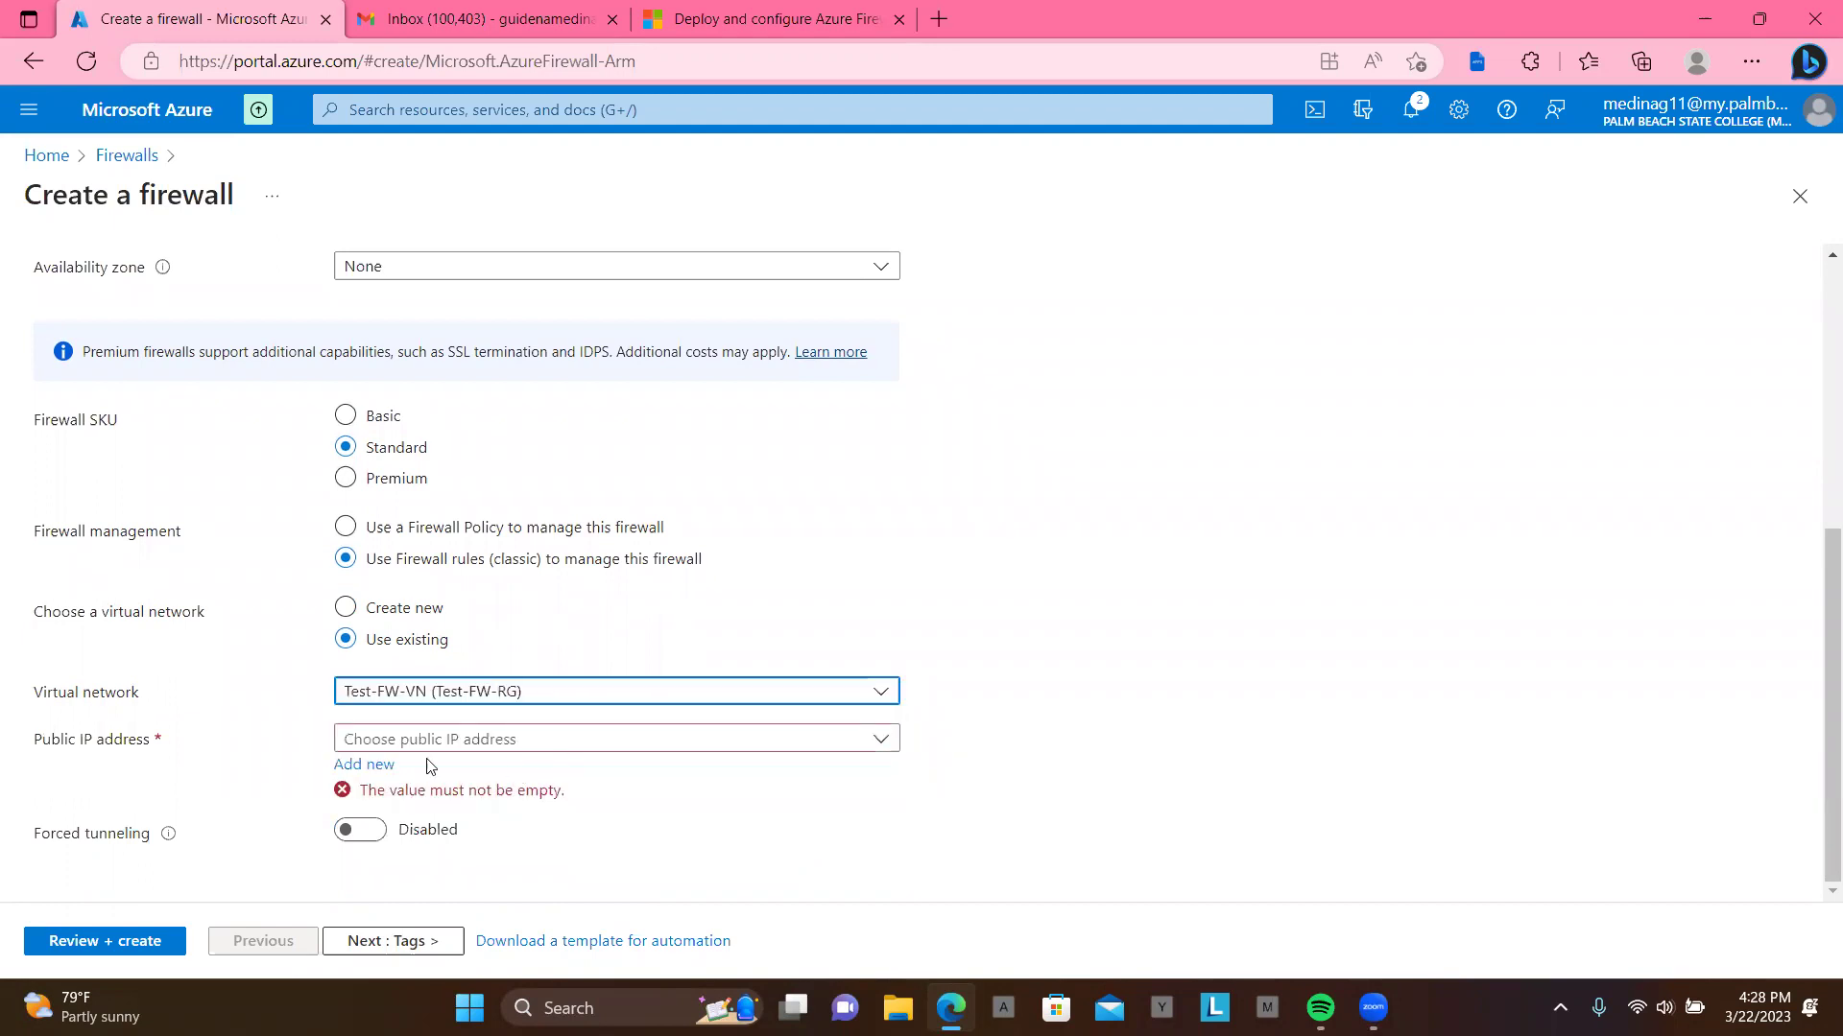
Step: Add a new public IP address named pip for the firewall
left_click(371, 768)
left_click(372, 768)
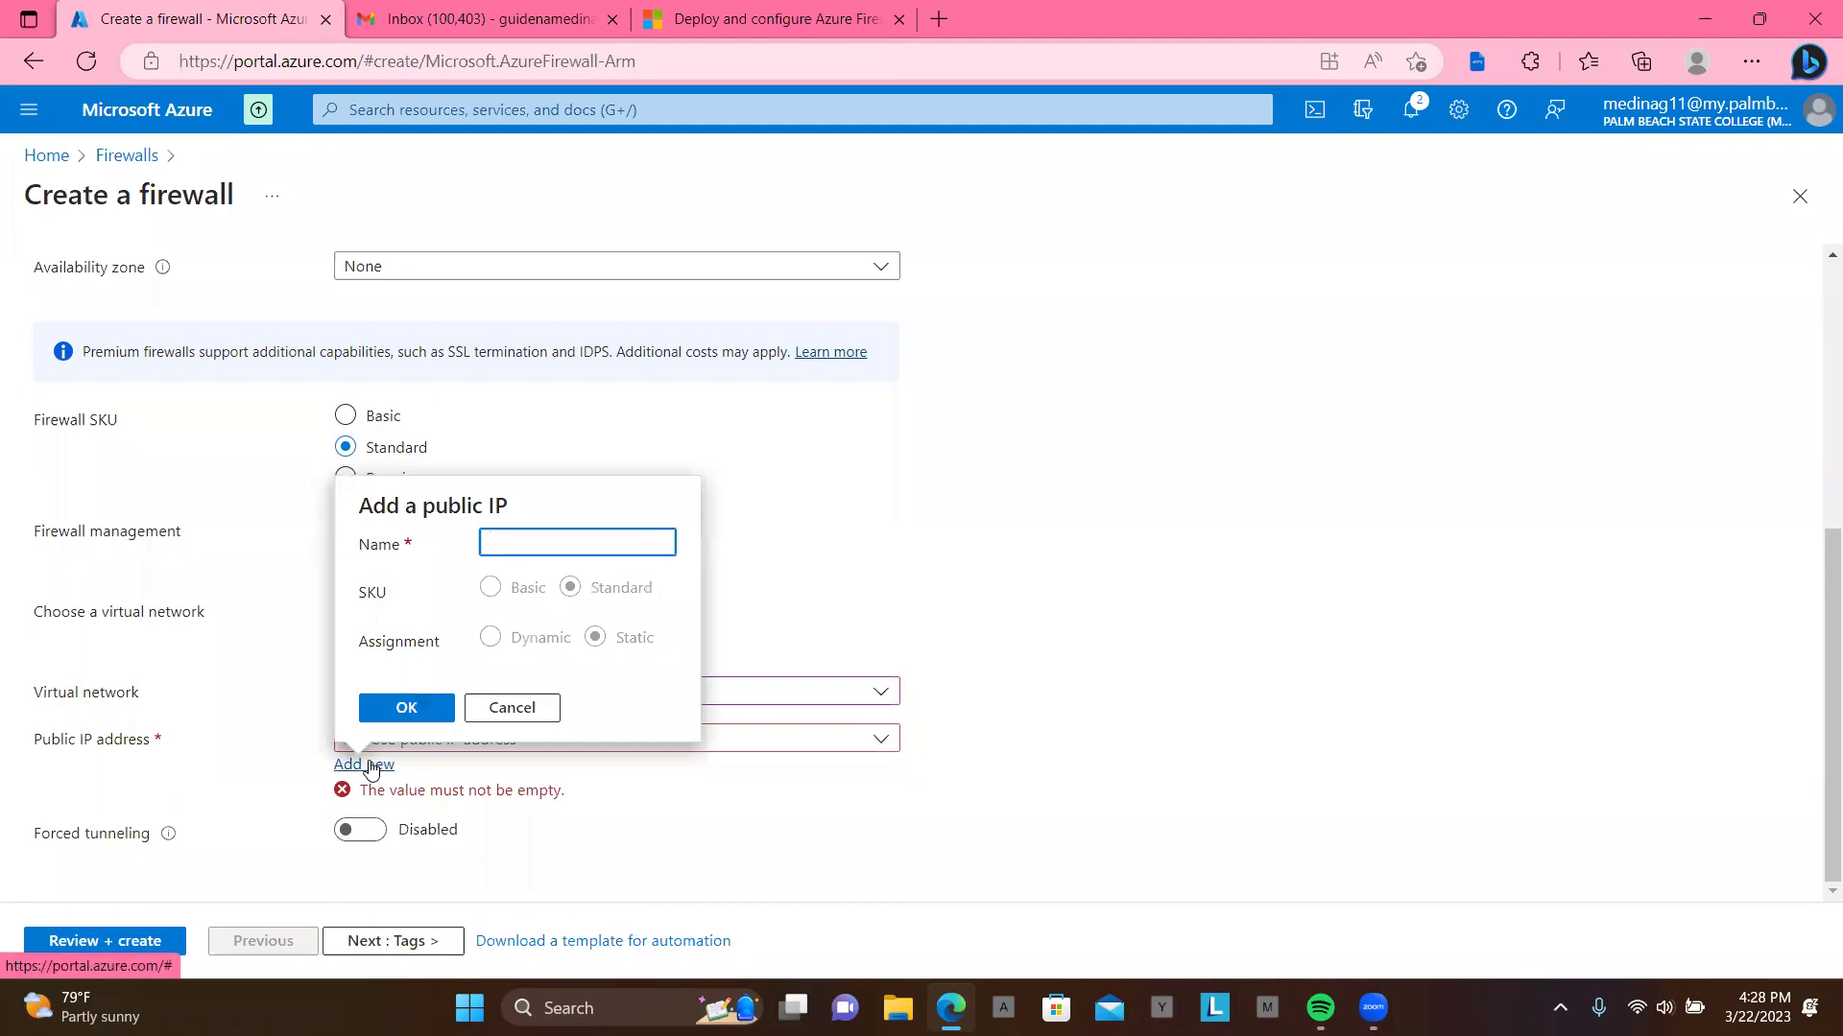
type("p")
type("ip")
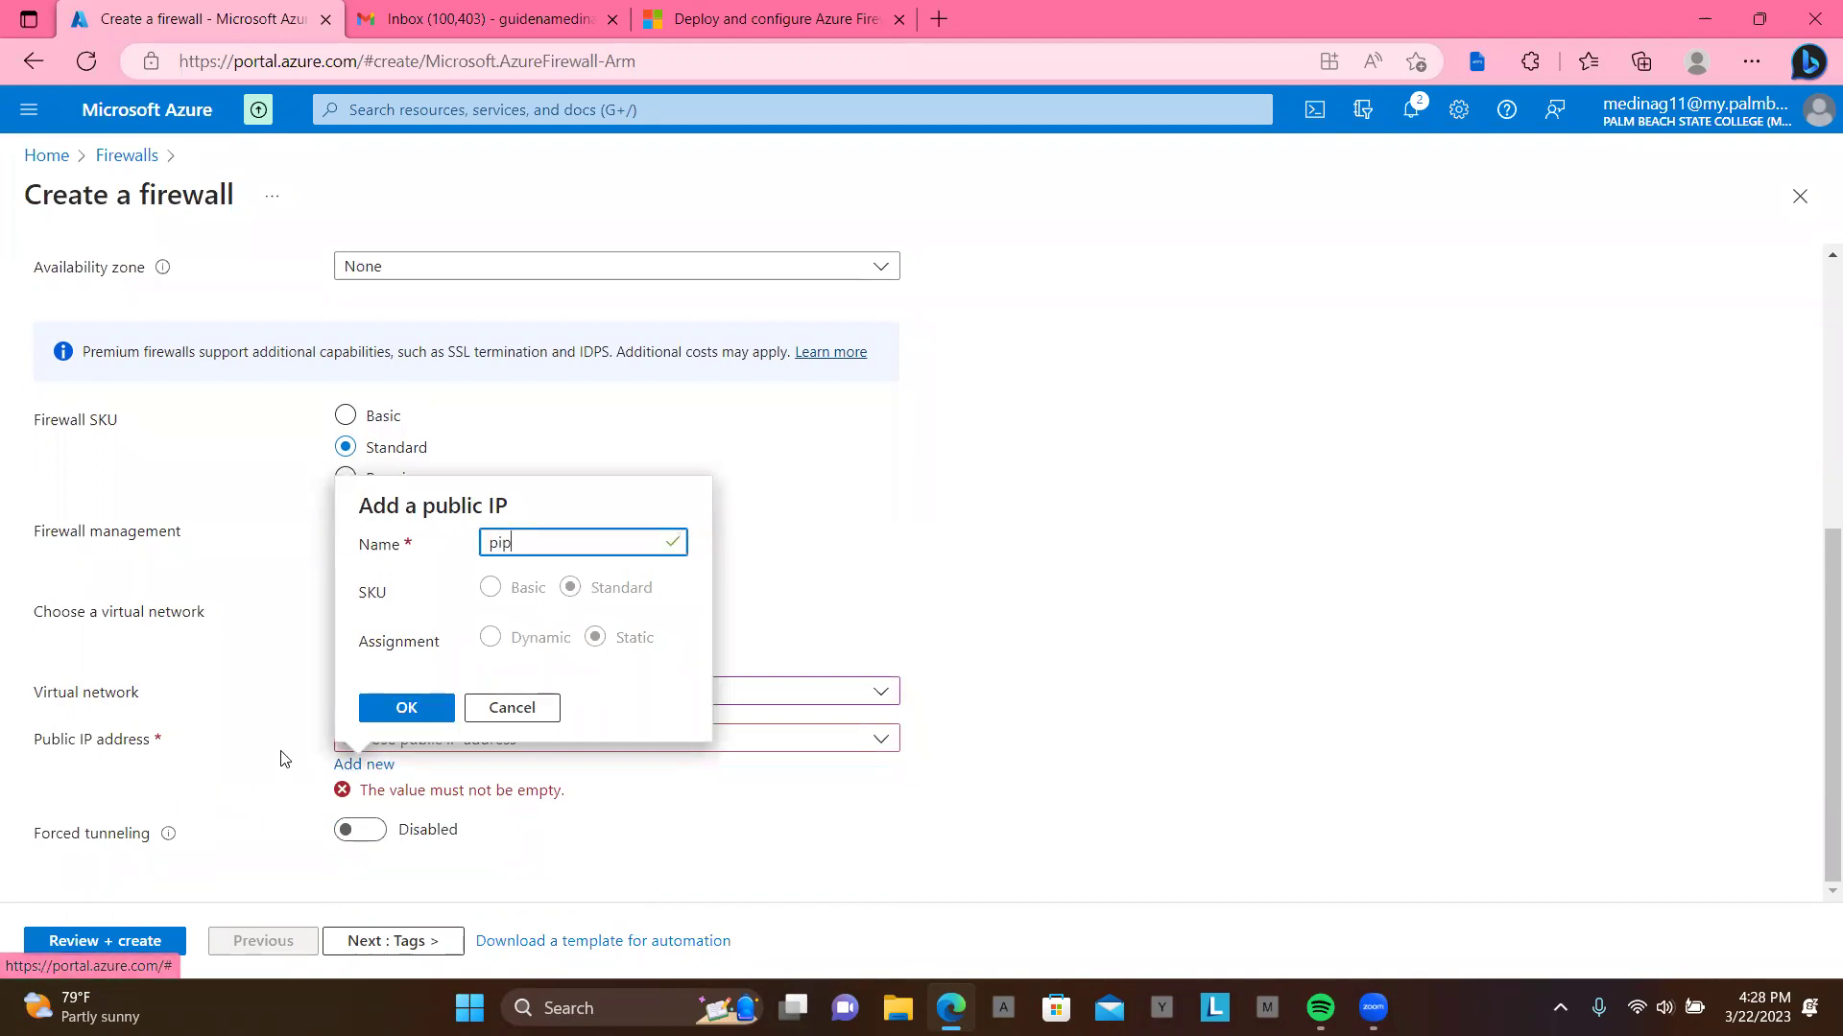
left_click(405, 707)
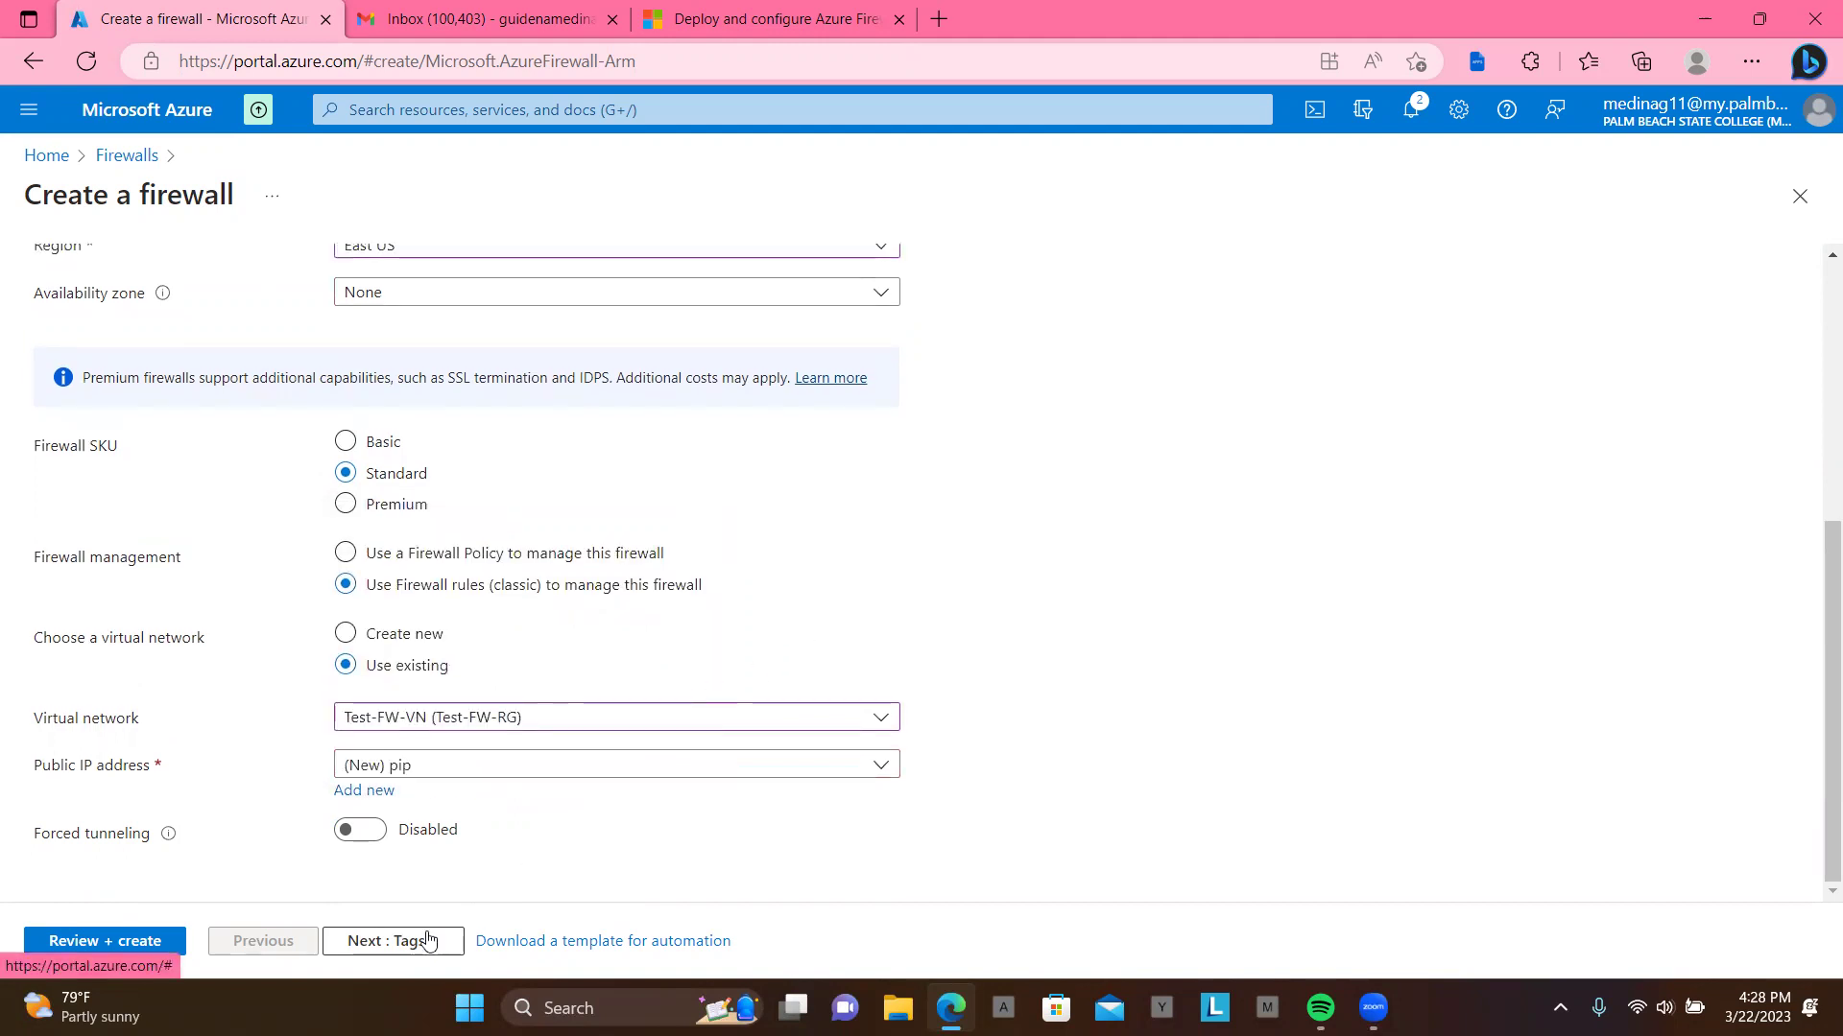
Step: Pass validation for FW001 through Tags and Review + create, then submit it for deployment
left_click(392, 943)
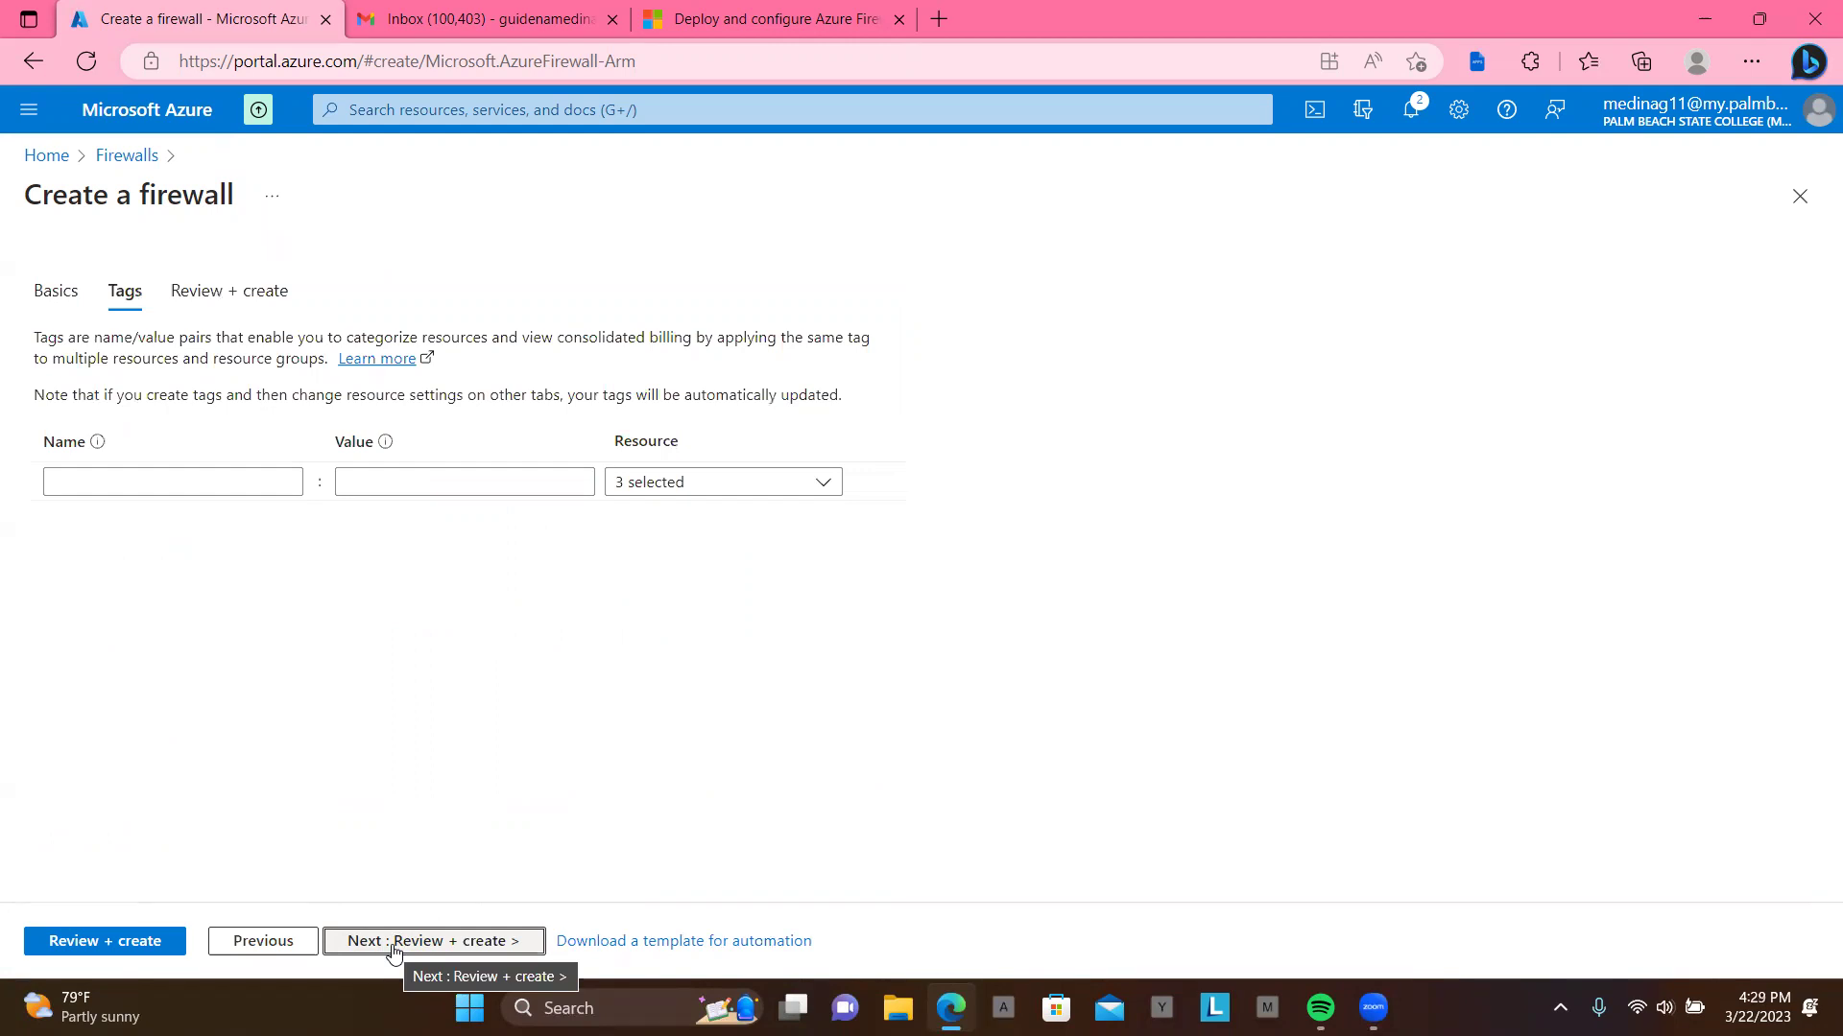
left_click(393, 942)
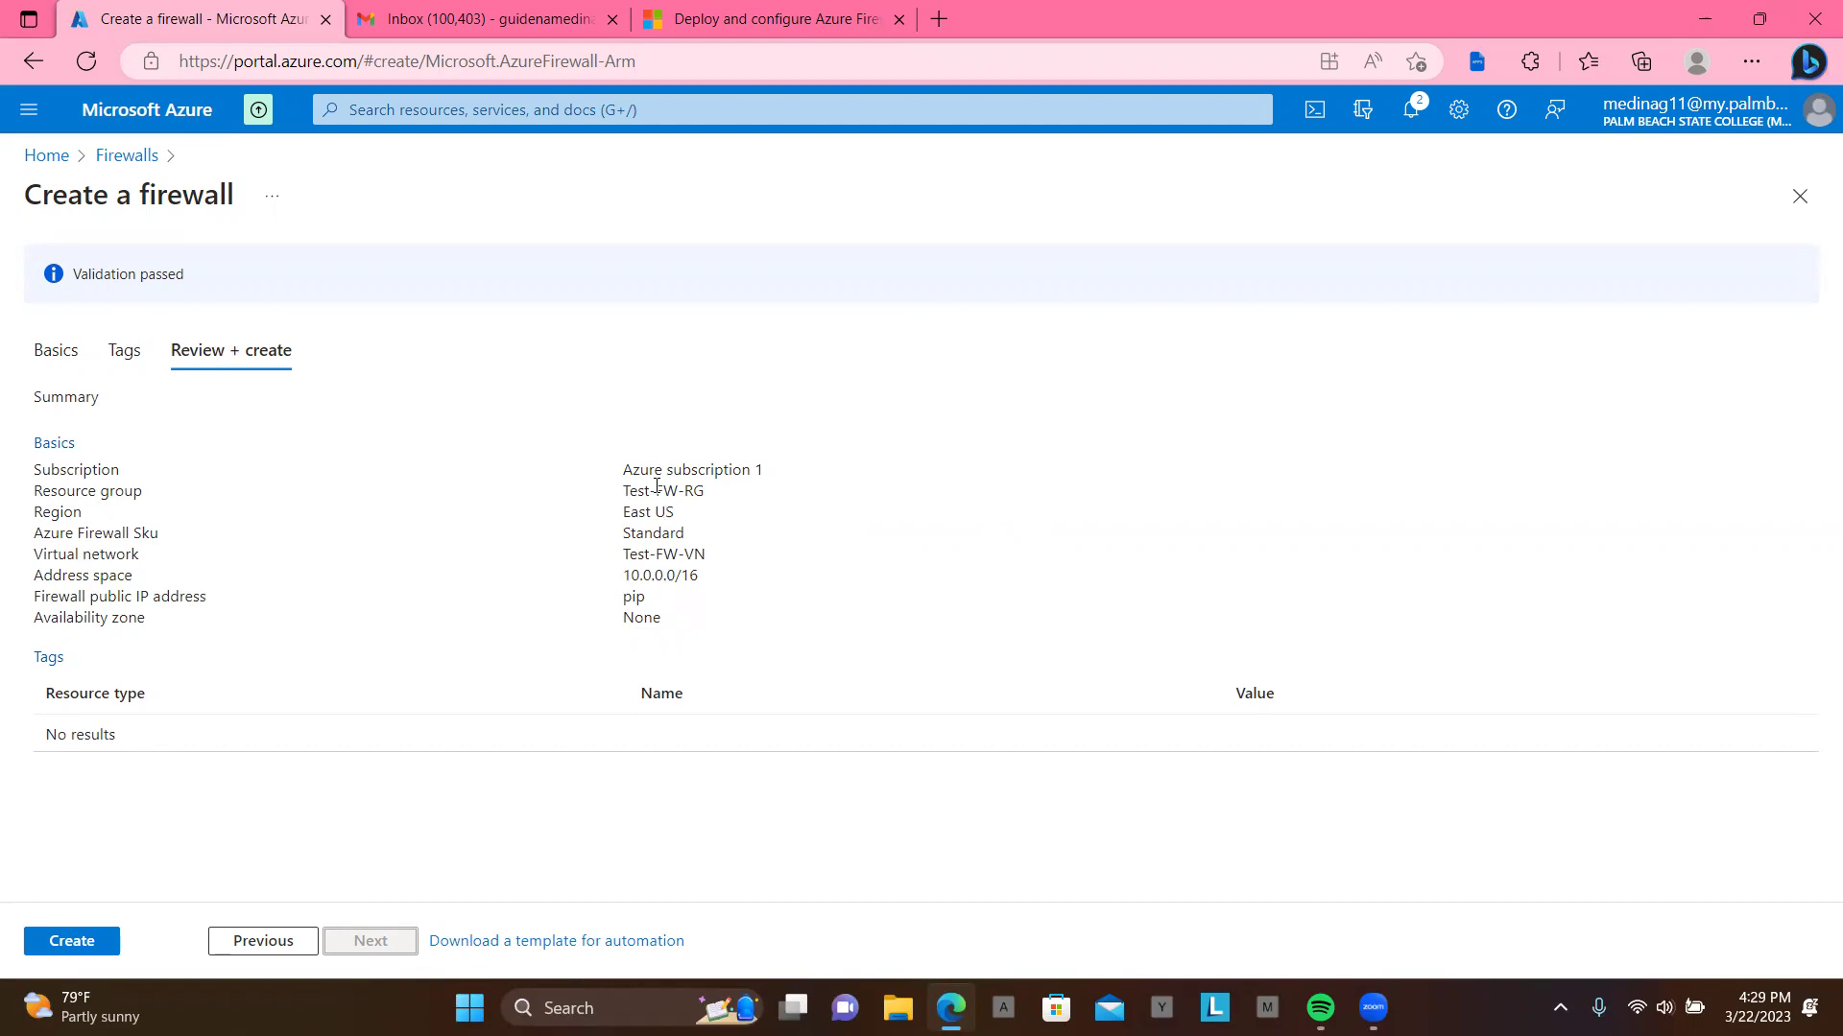
left_click(85, 940)
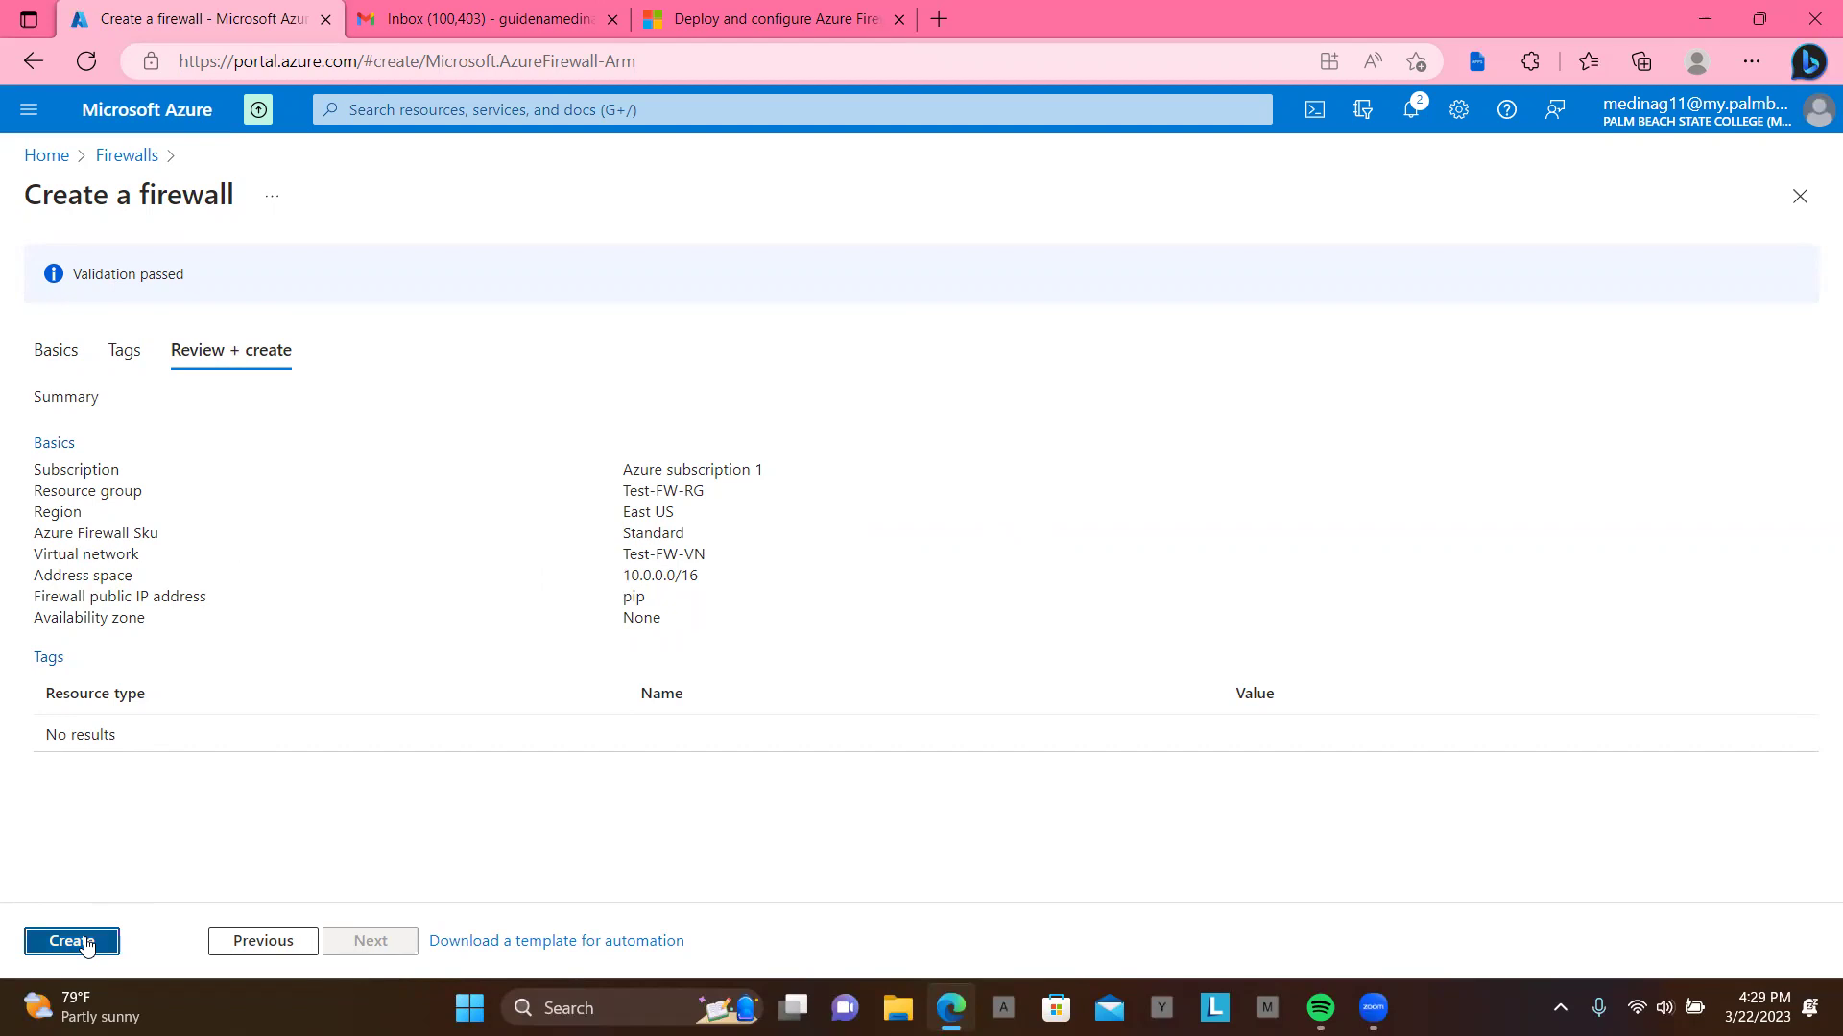
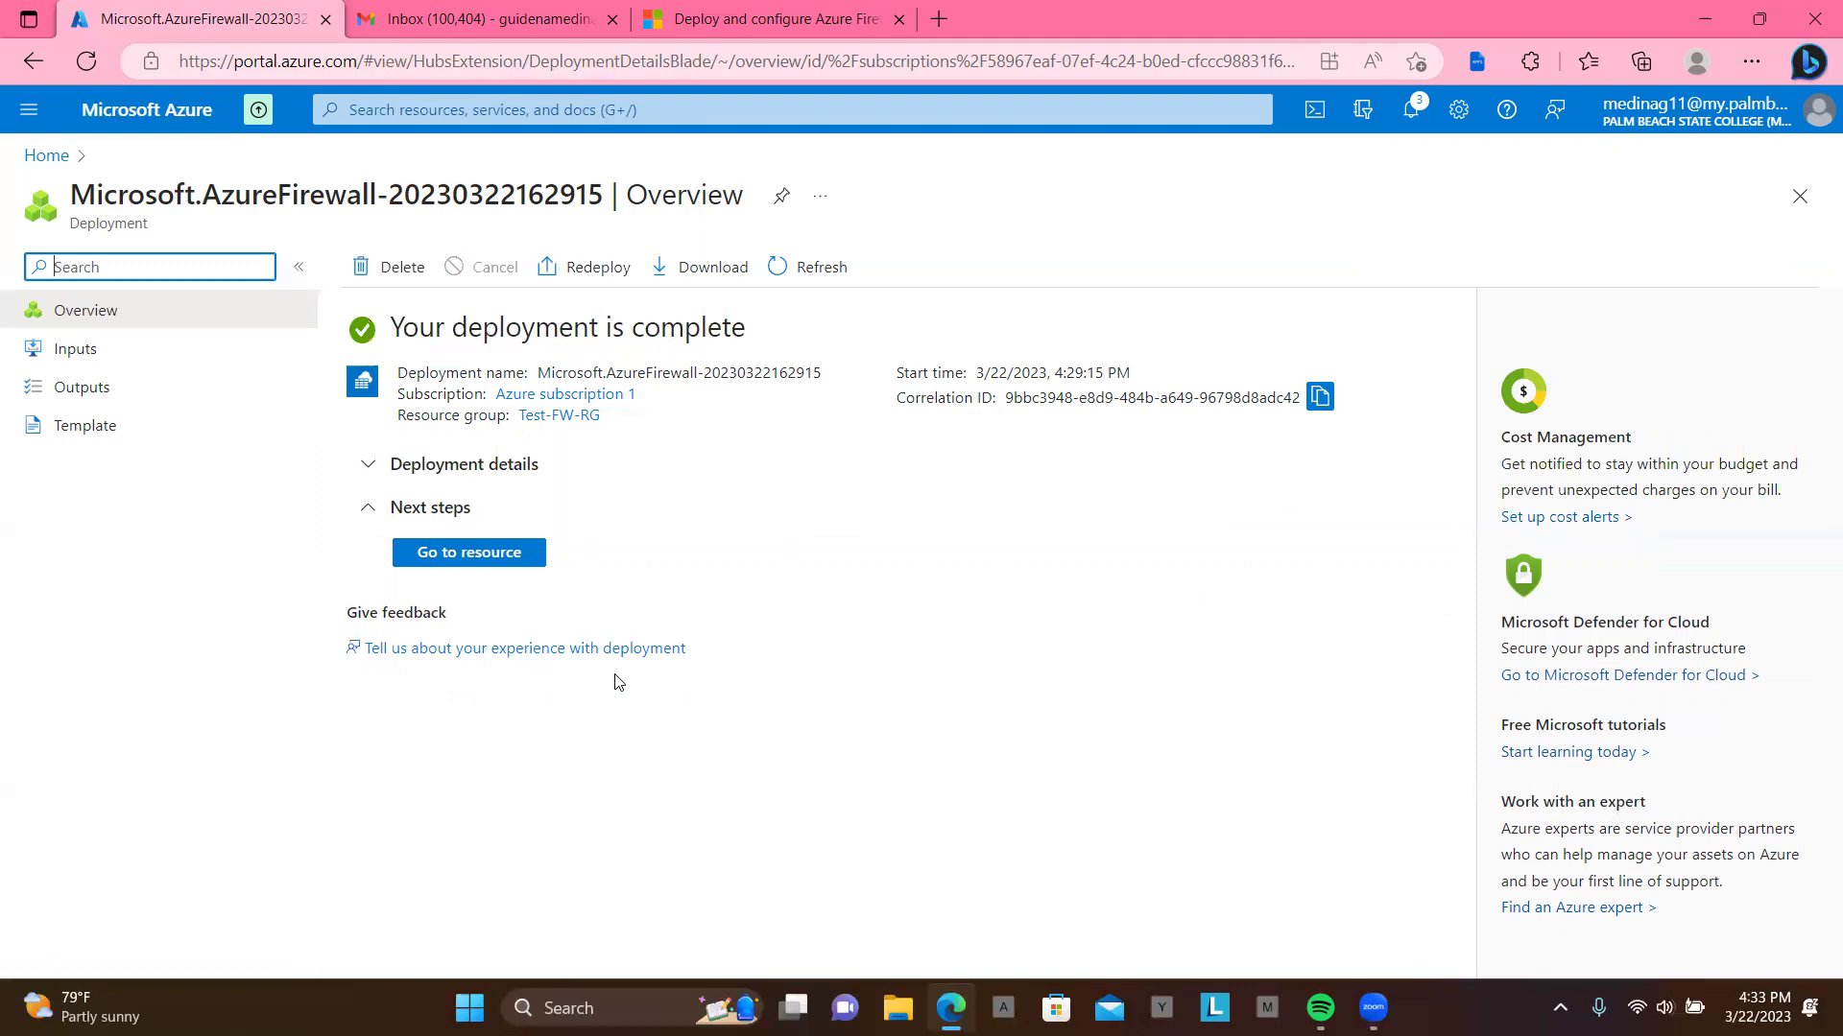
Step: Open the FW001 firewall resource from the completed deployment page
left_click(485, 555)
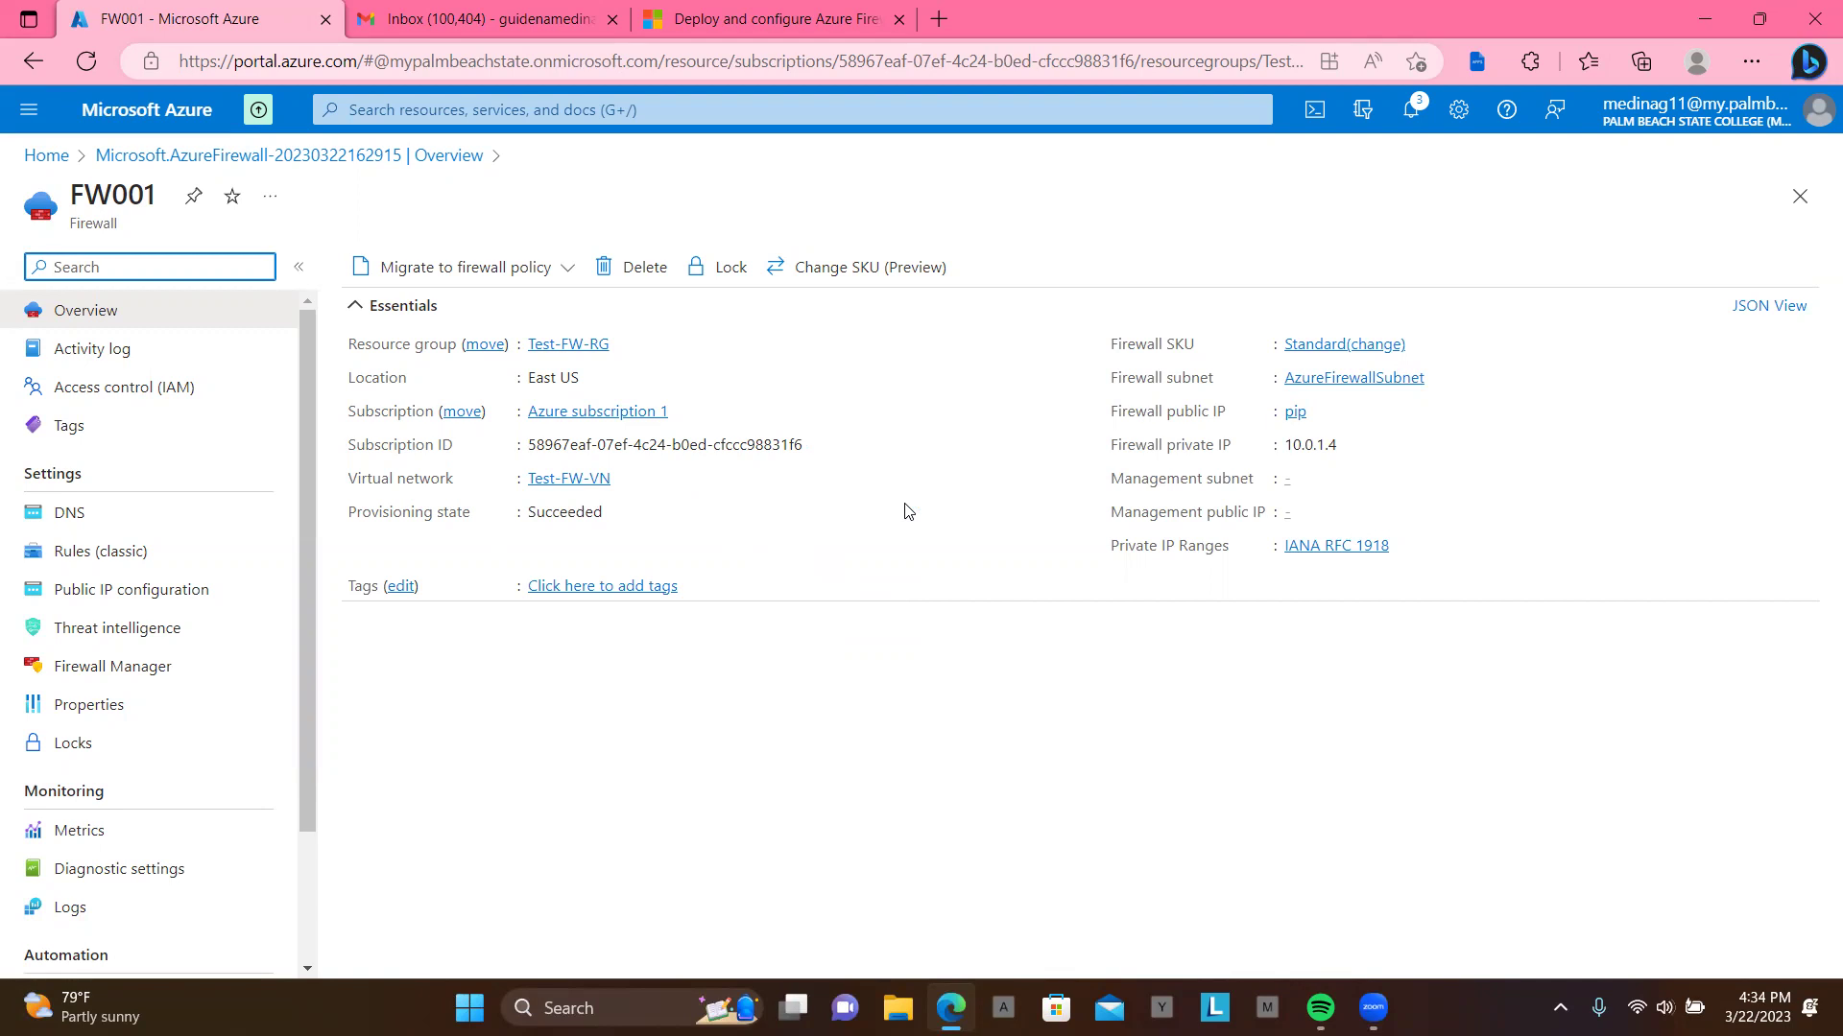
left_click(1656, 1006)
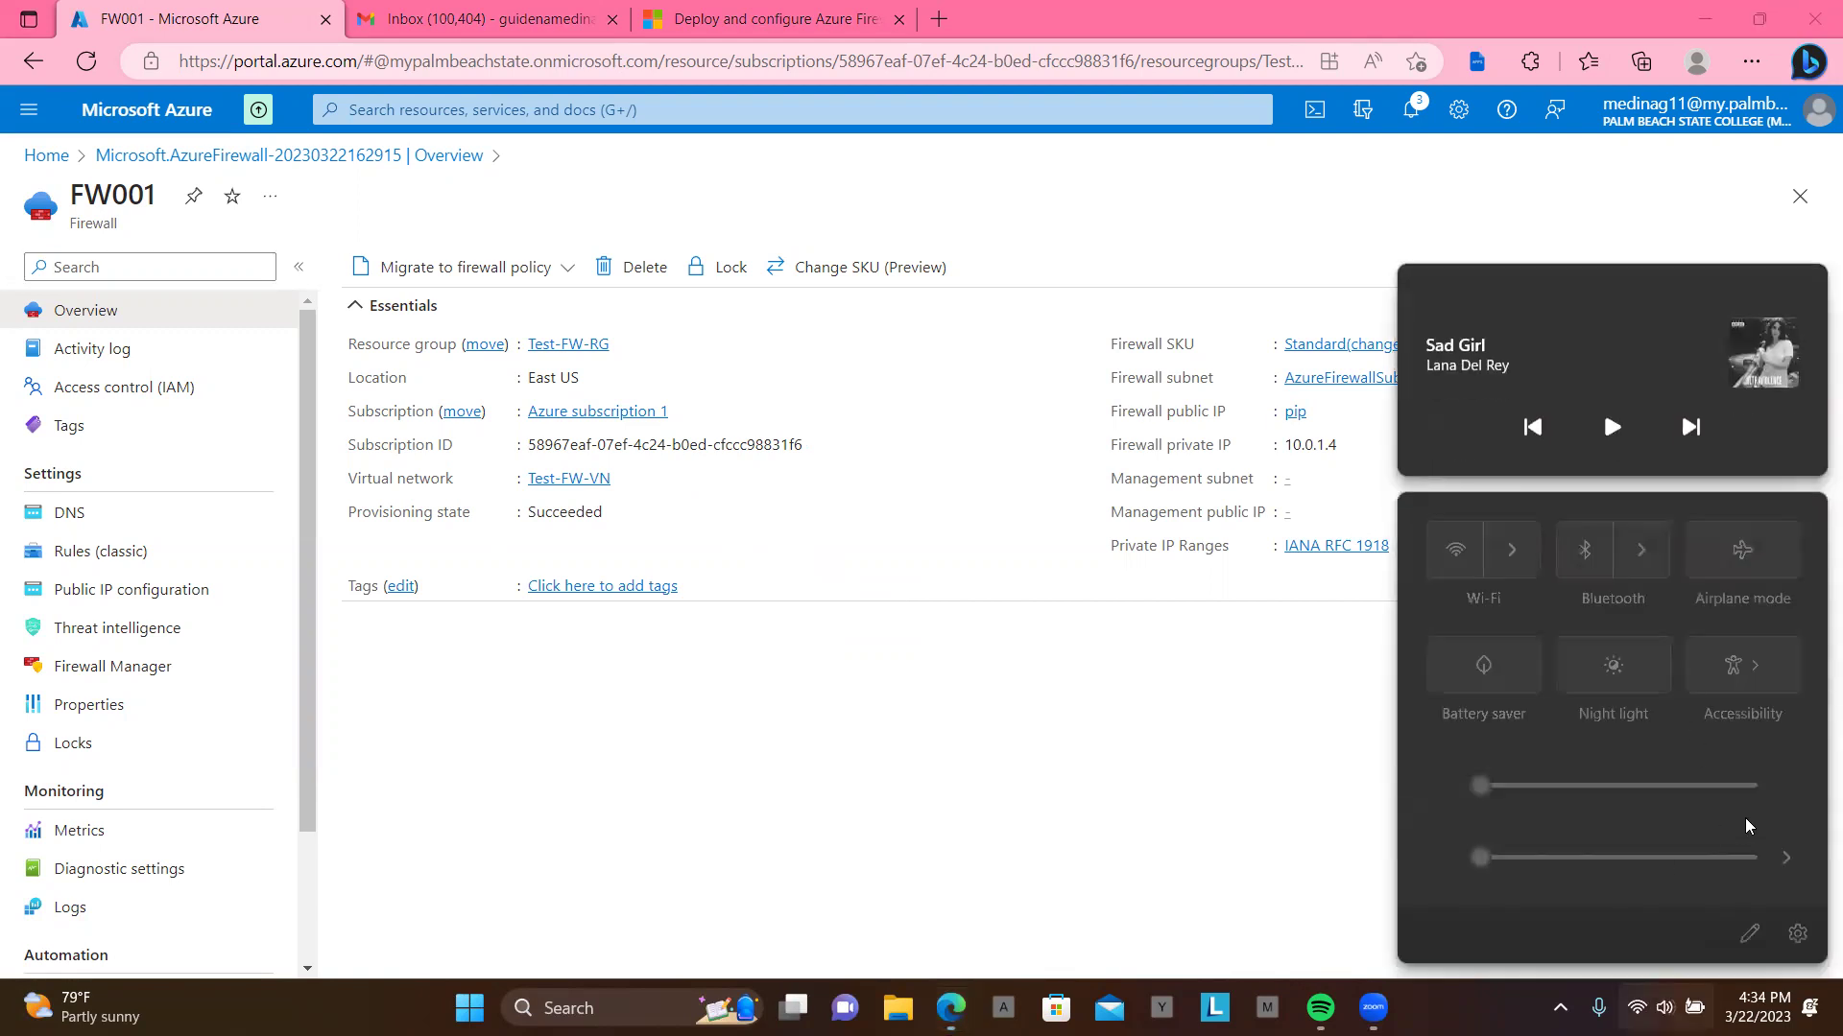
left_click(1736, 859)
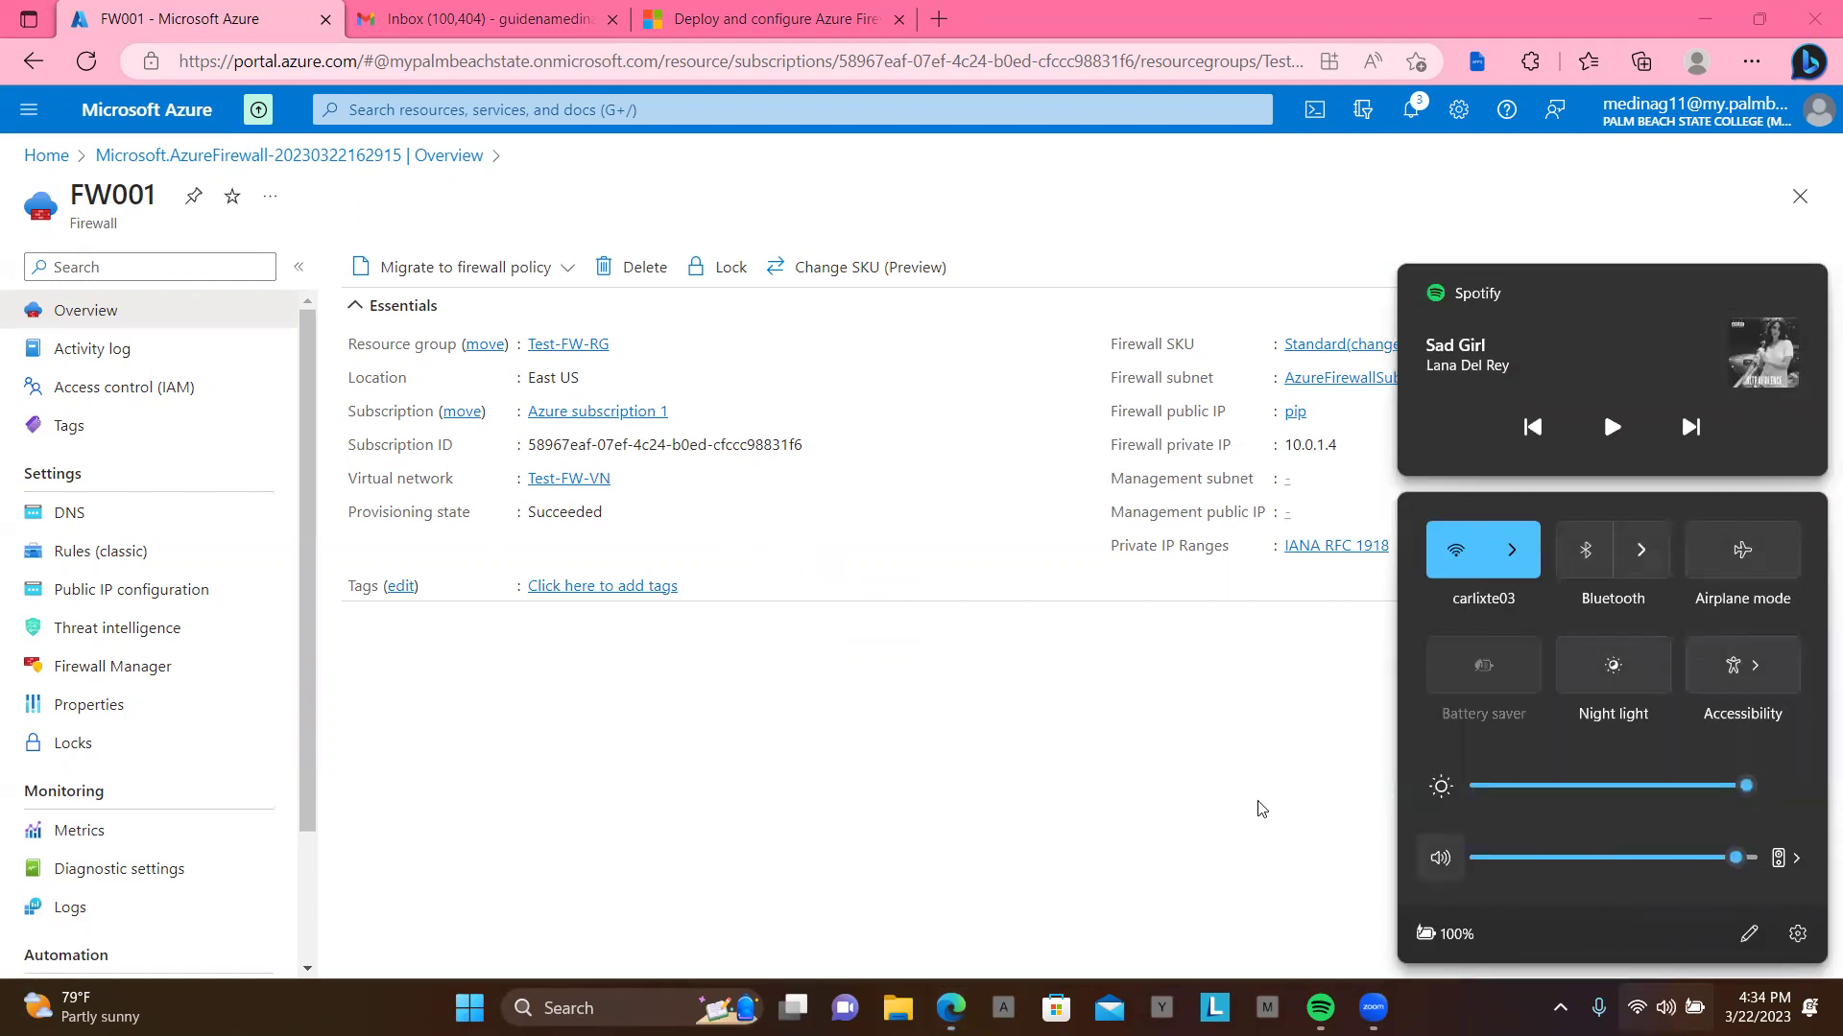
left_click(1204, 809)
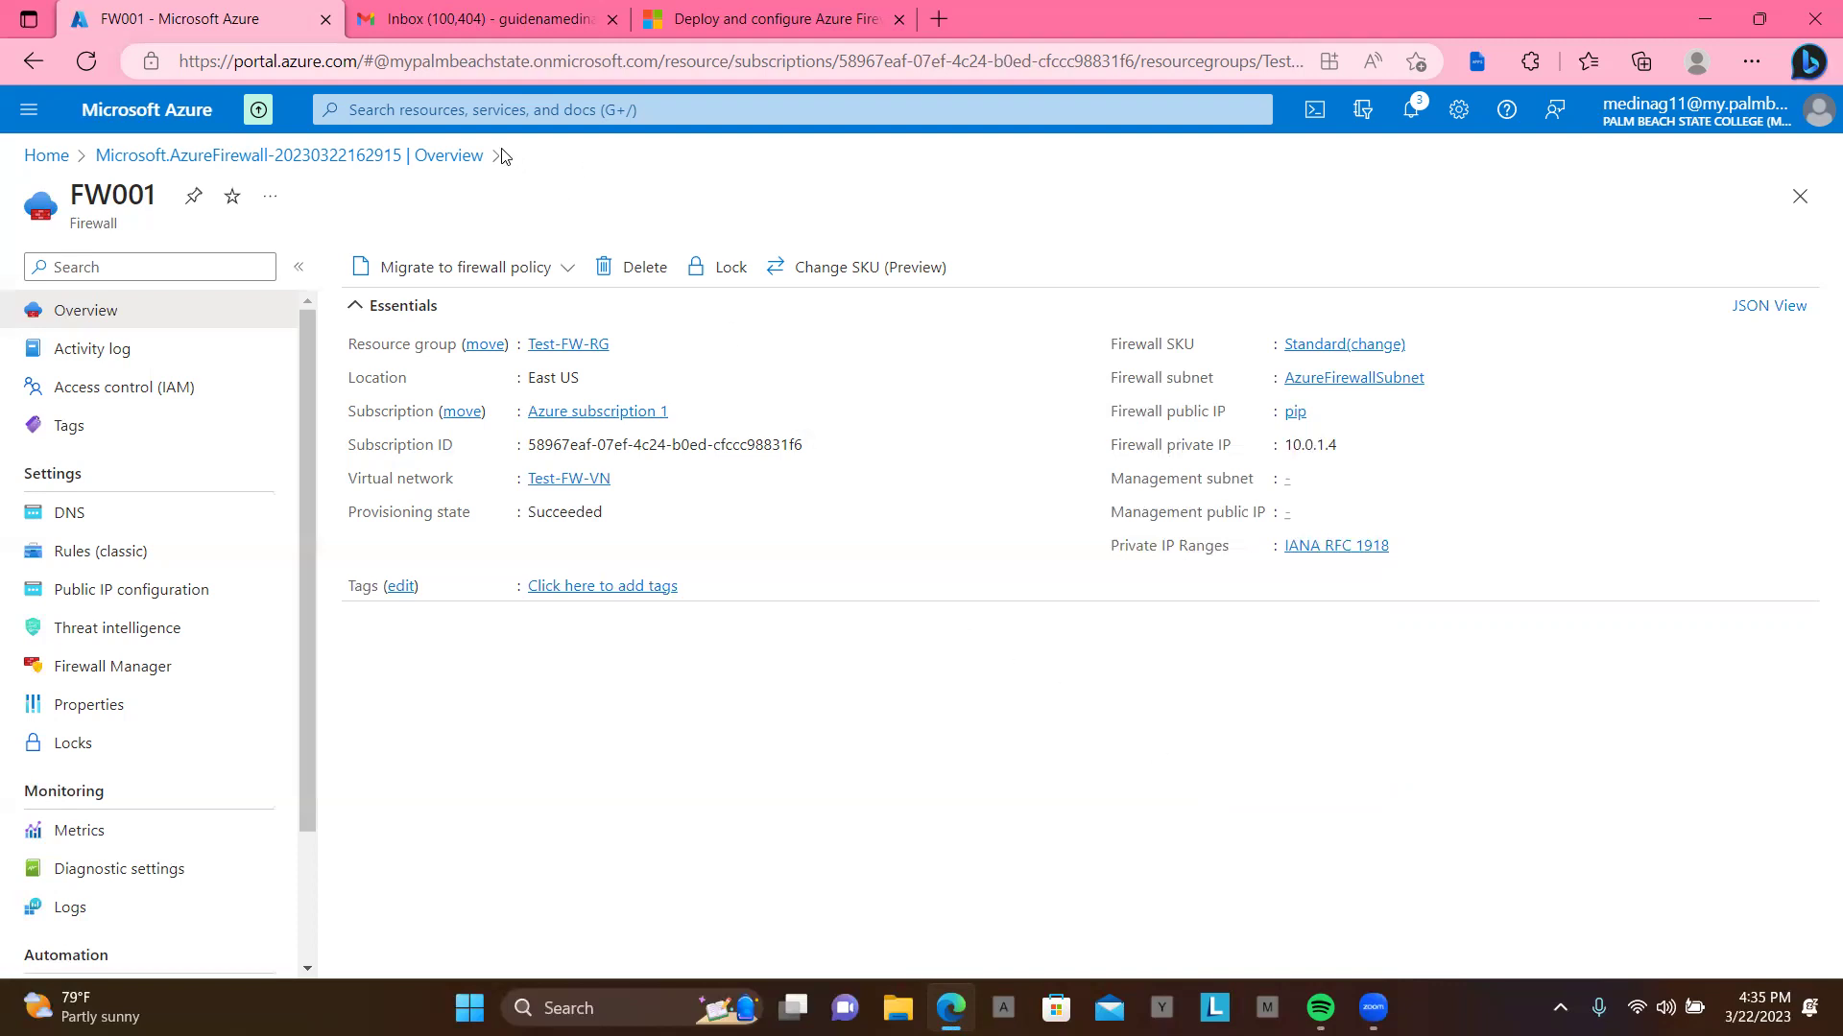
Step: Search the portal for 'rou' and open the Route tables service
left_click(576, 112)
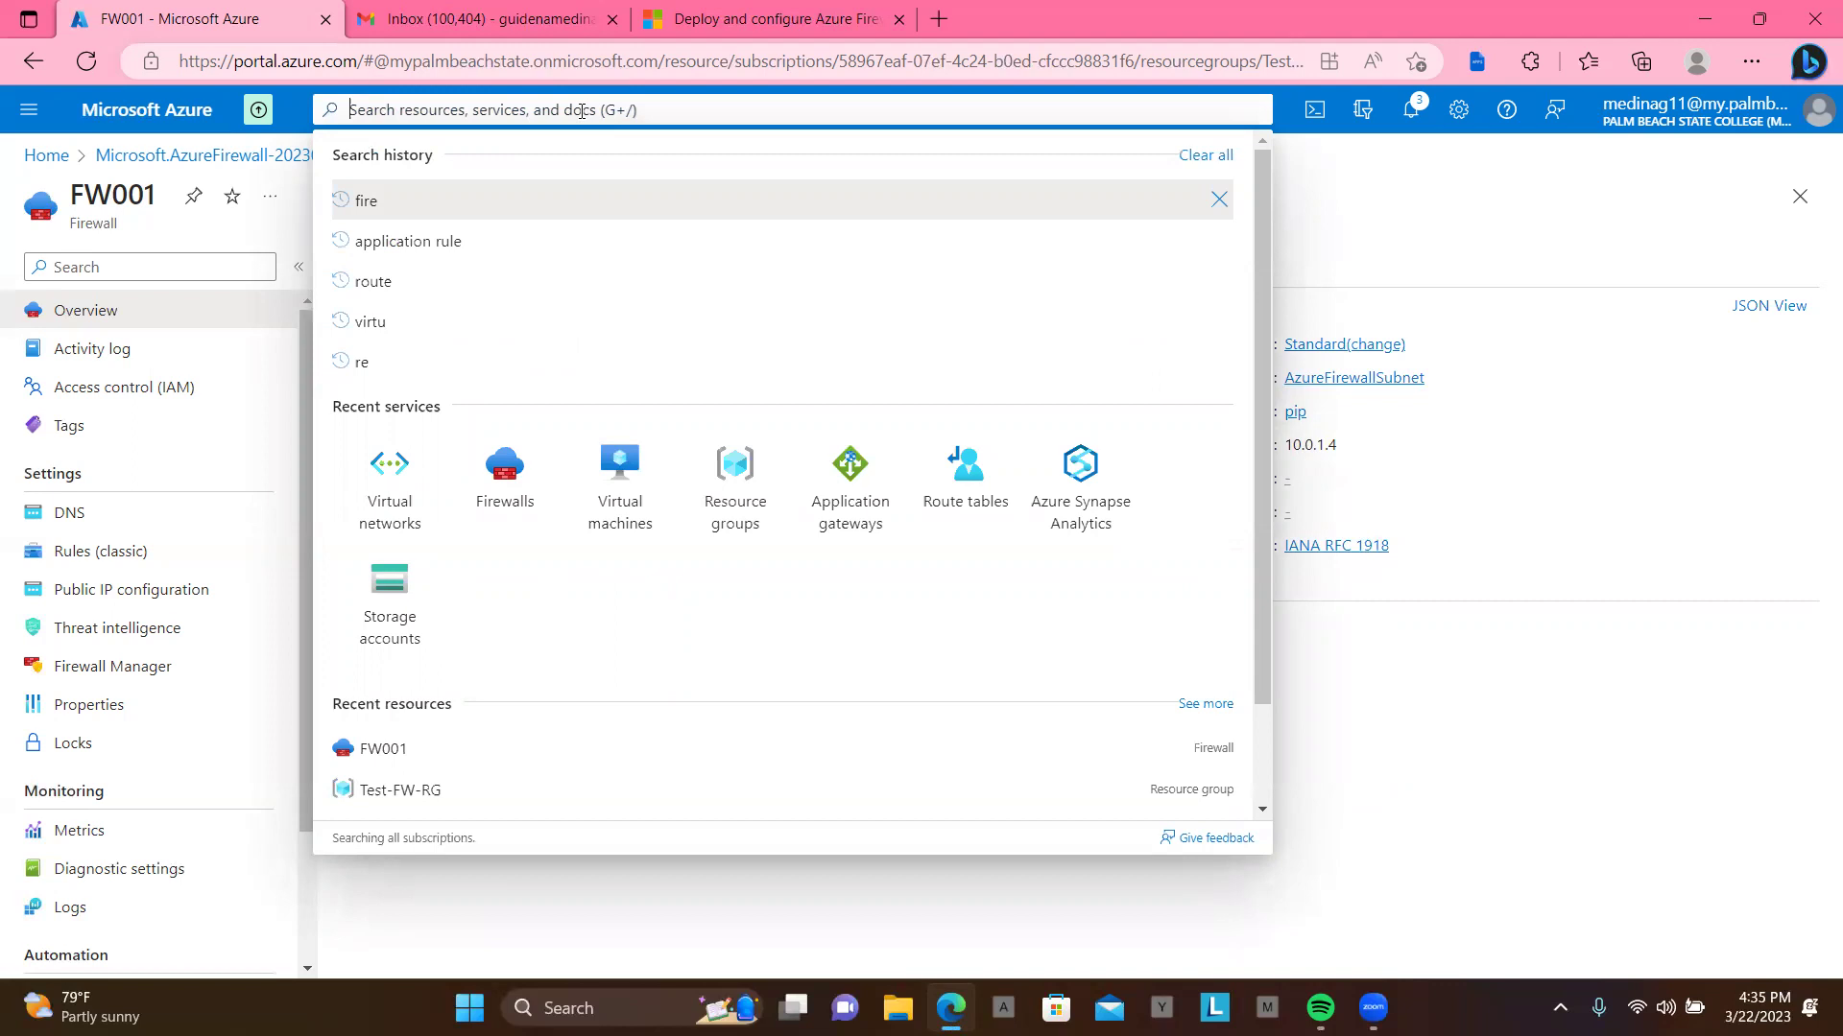
type("tpiy")
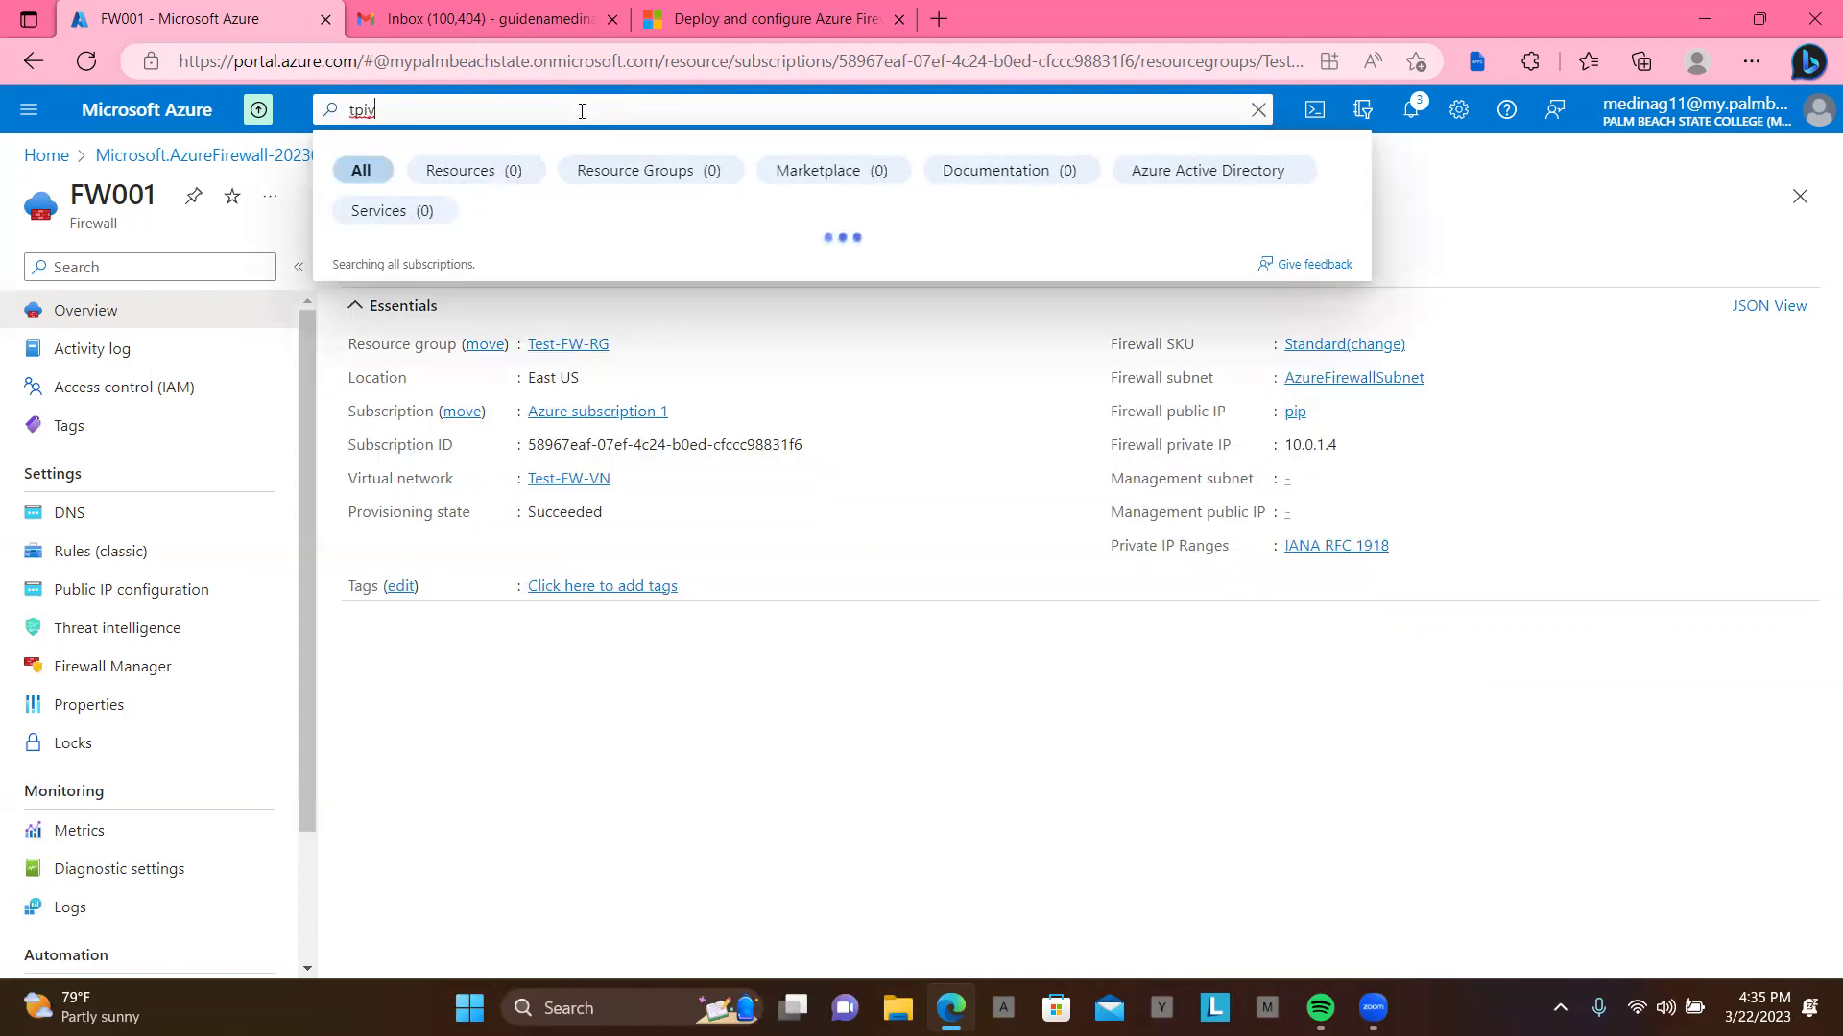
key("BackSpace")
key("BackSpace")
key("BackSpace")
type("rpi")
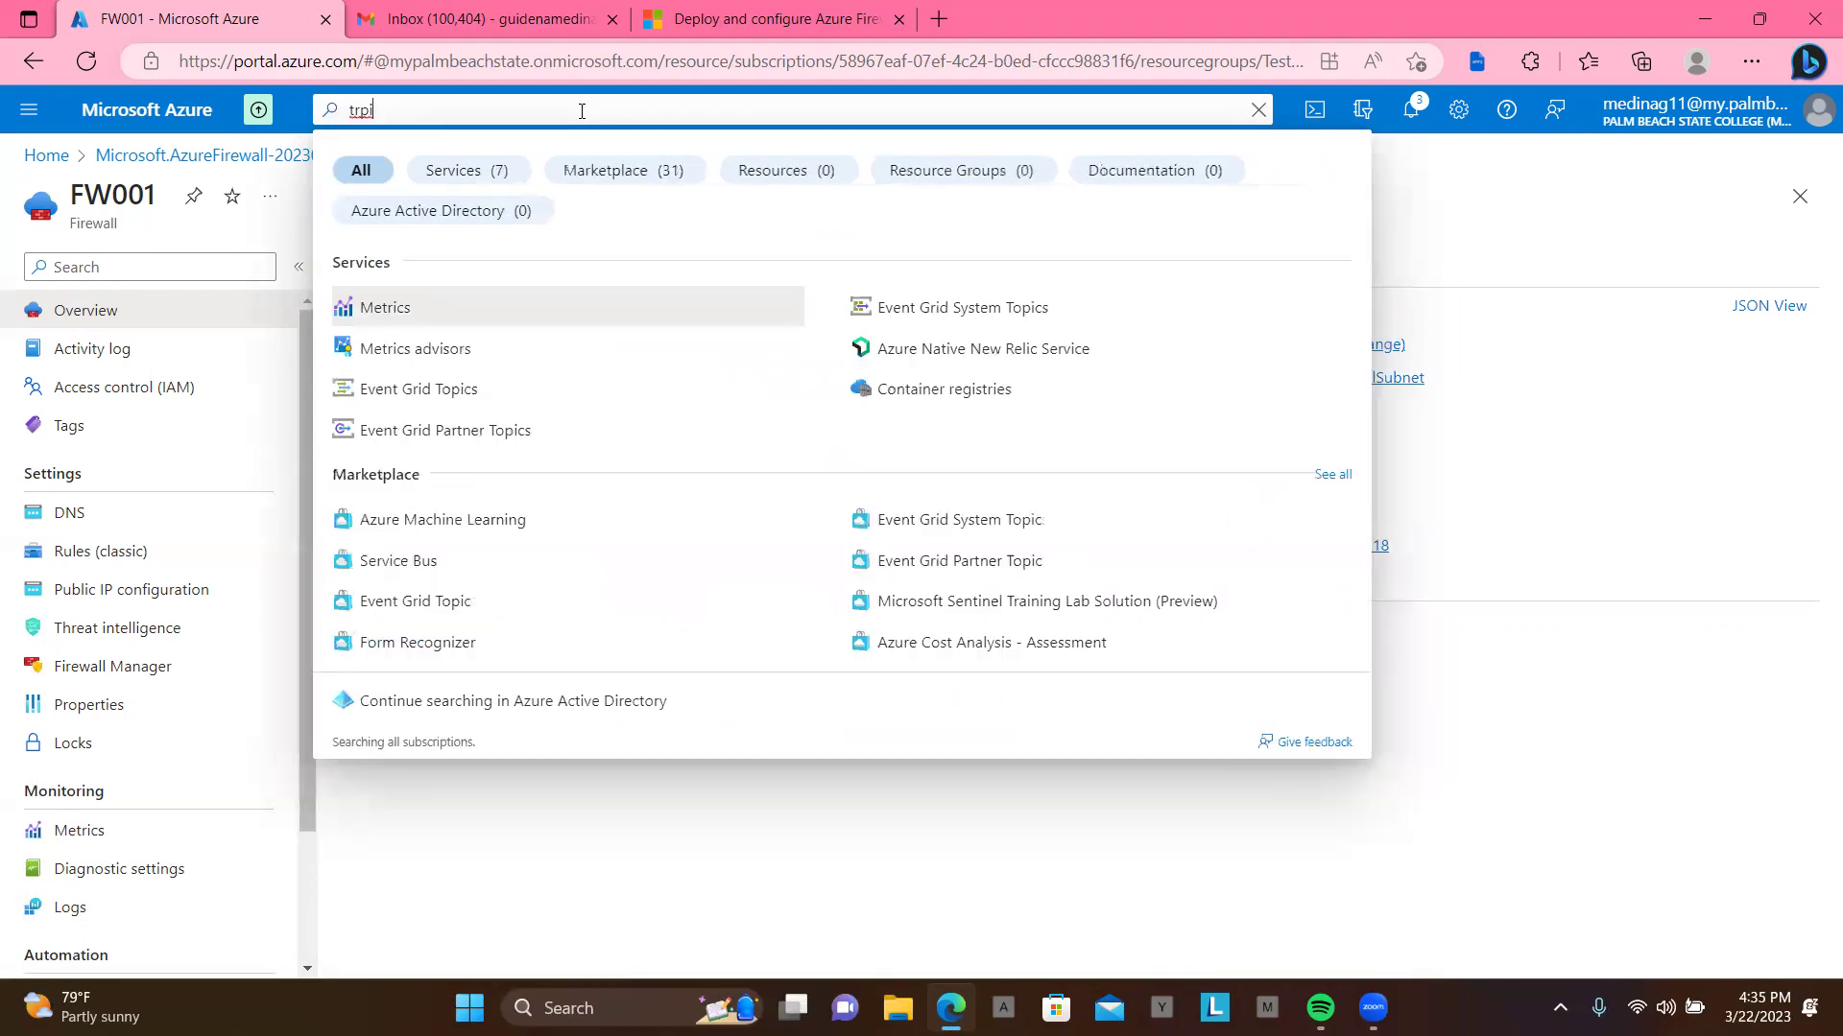
key("BackSpace")
key("BackSpace")
key("BackSpace")
key("BackSpace")
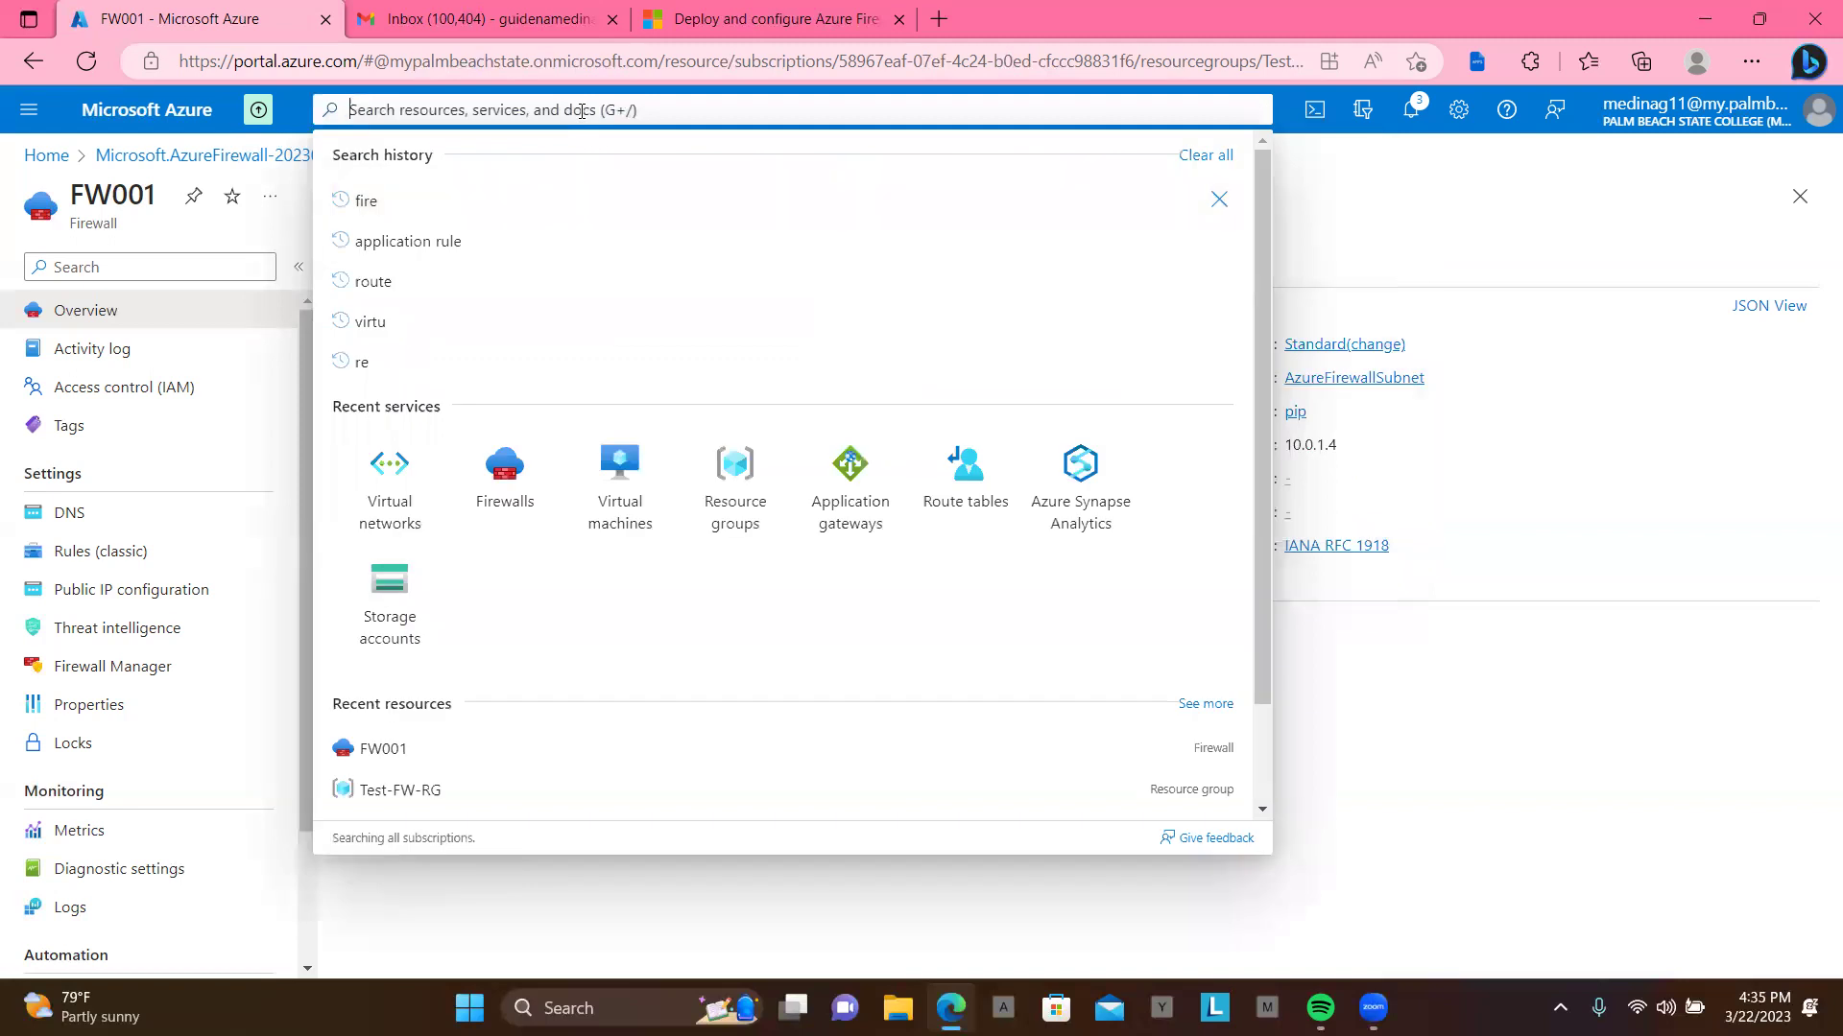
type("rpi")
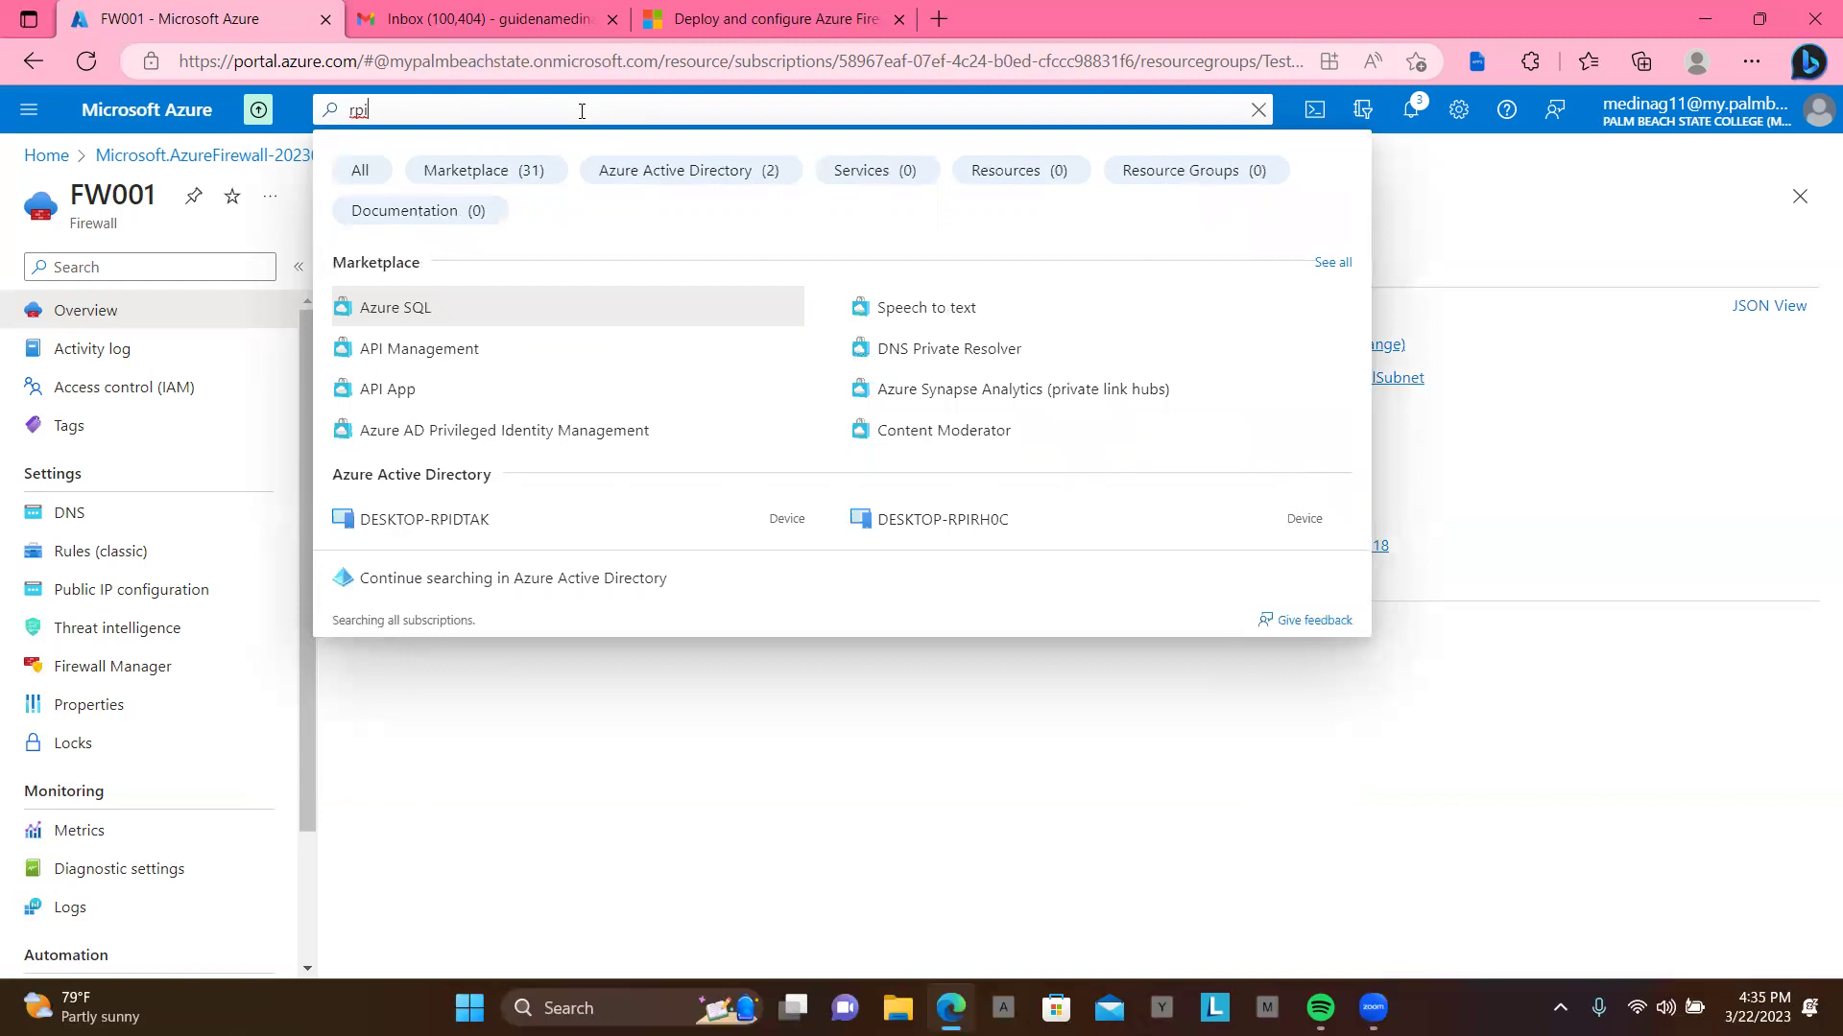
key("BackSpace")
key("BackSpace")
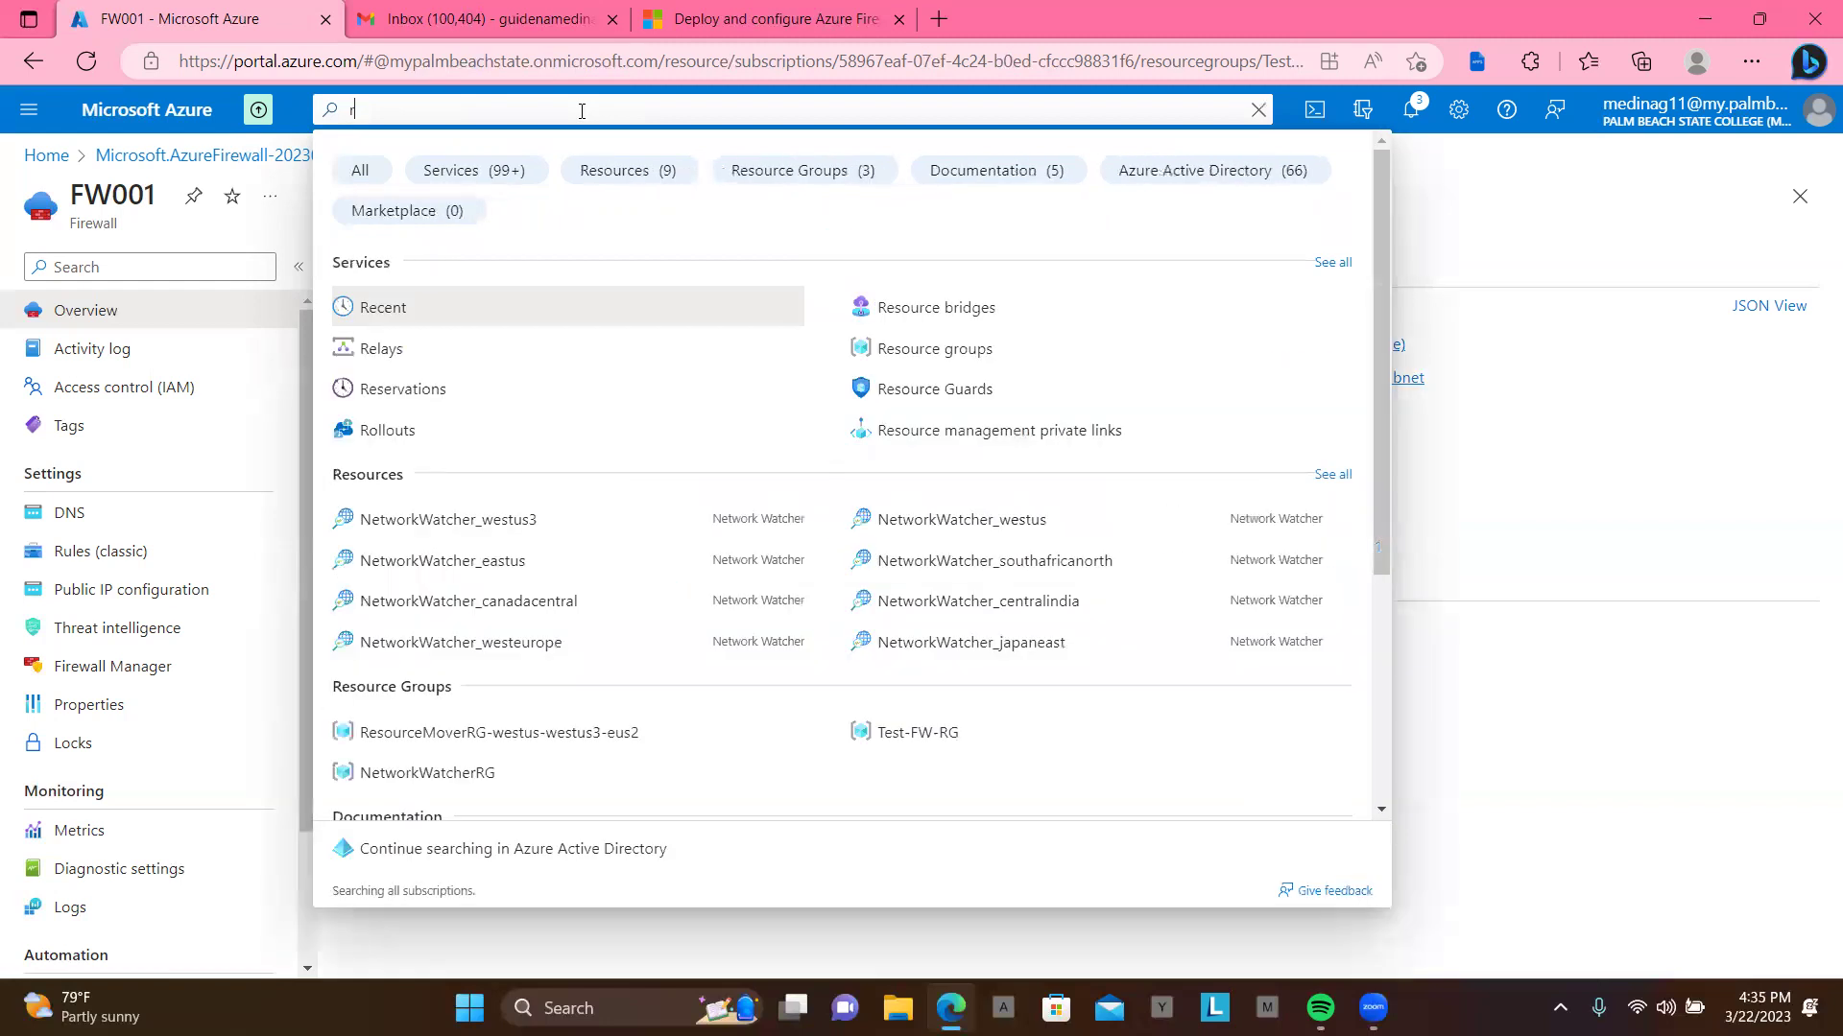
type("ou")
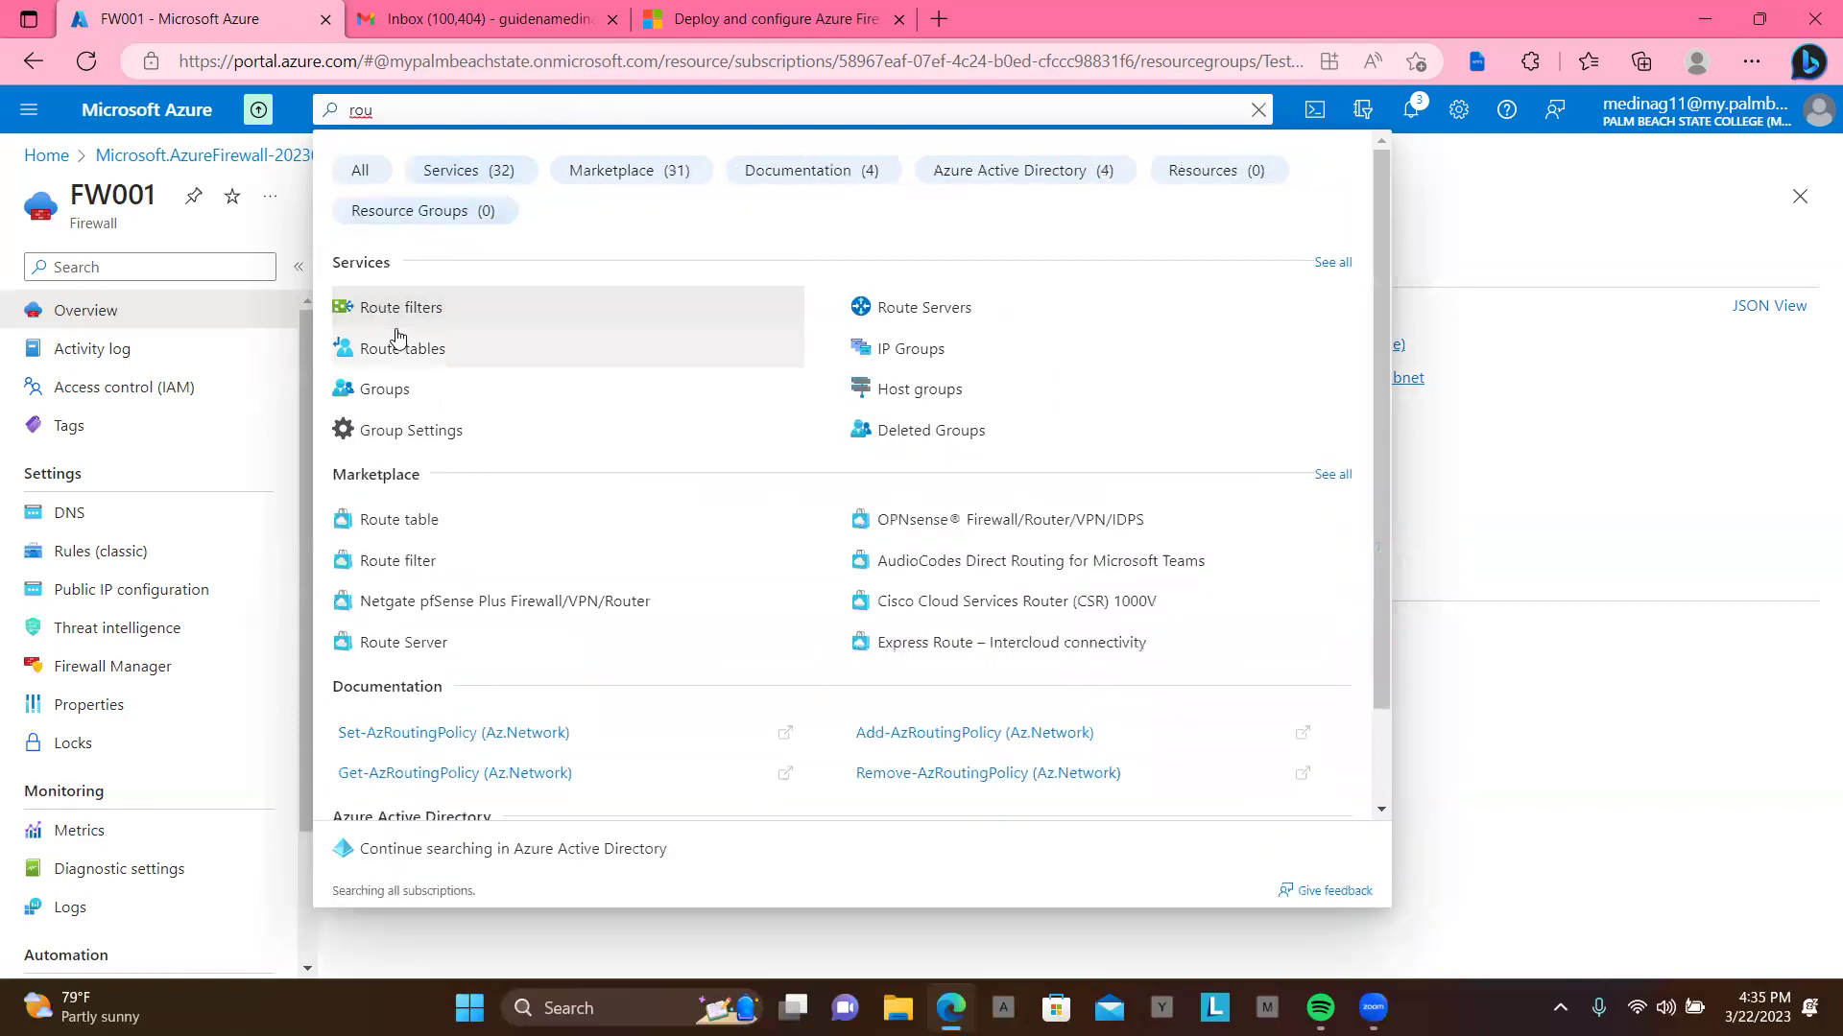
left_click(401, 347)
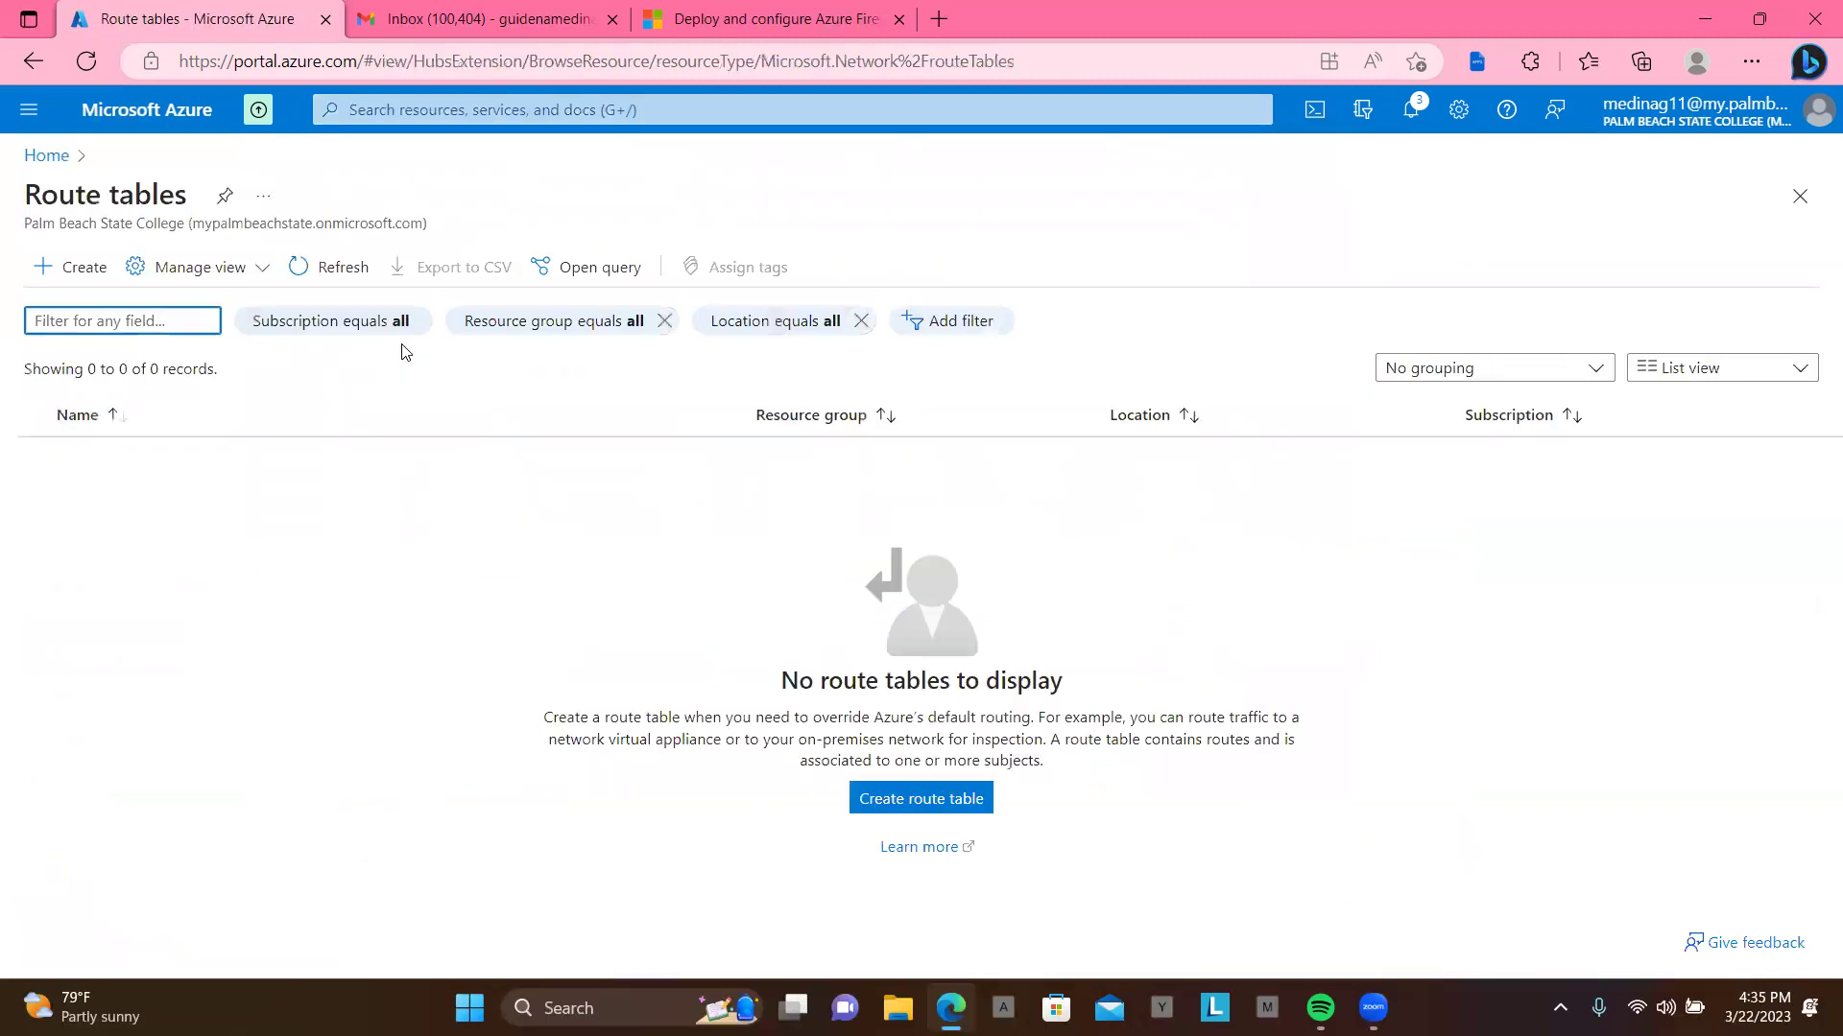
left_click(933, 809)
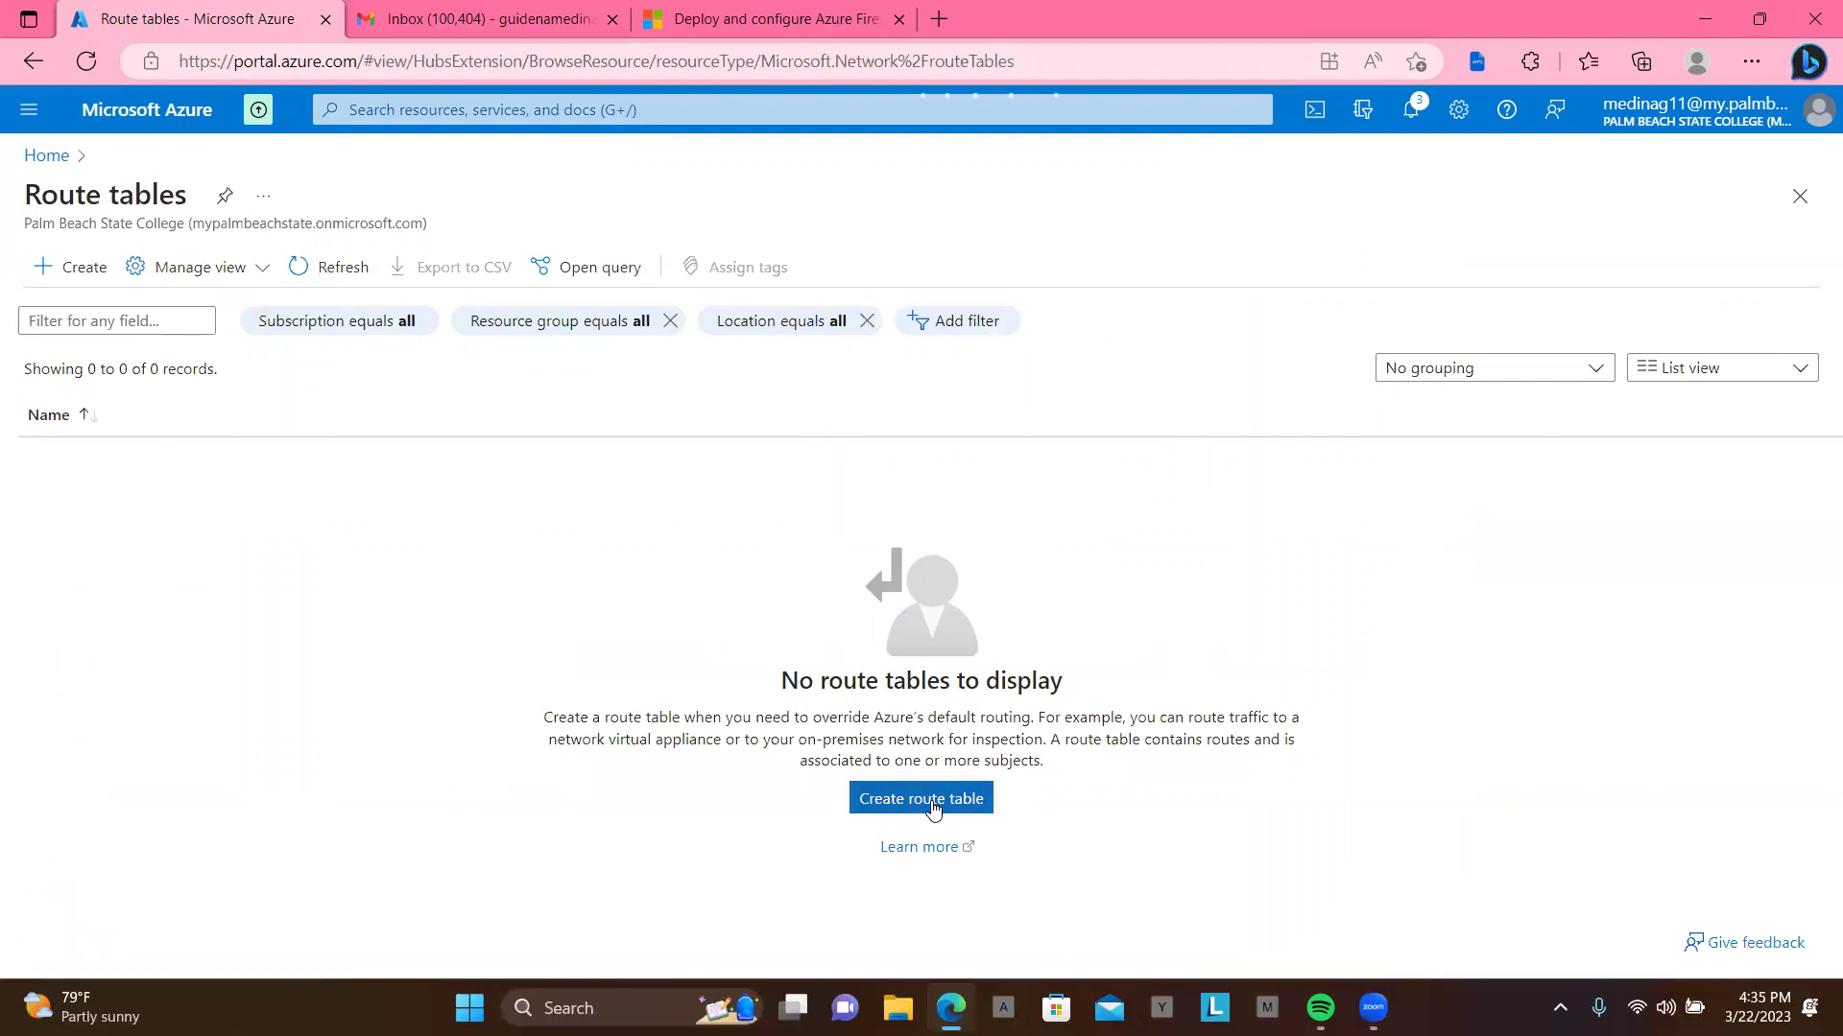
Step: Start a route table in Test-FW-RG, region East US, named Firewall-route
left_click(933, 809)
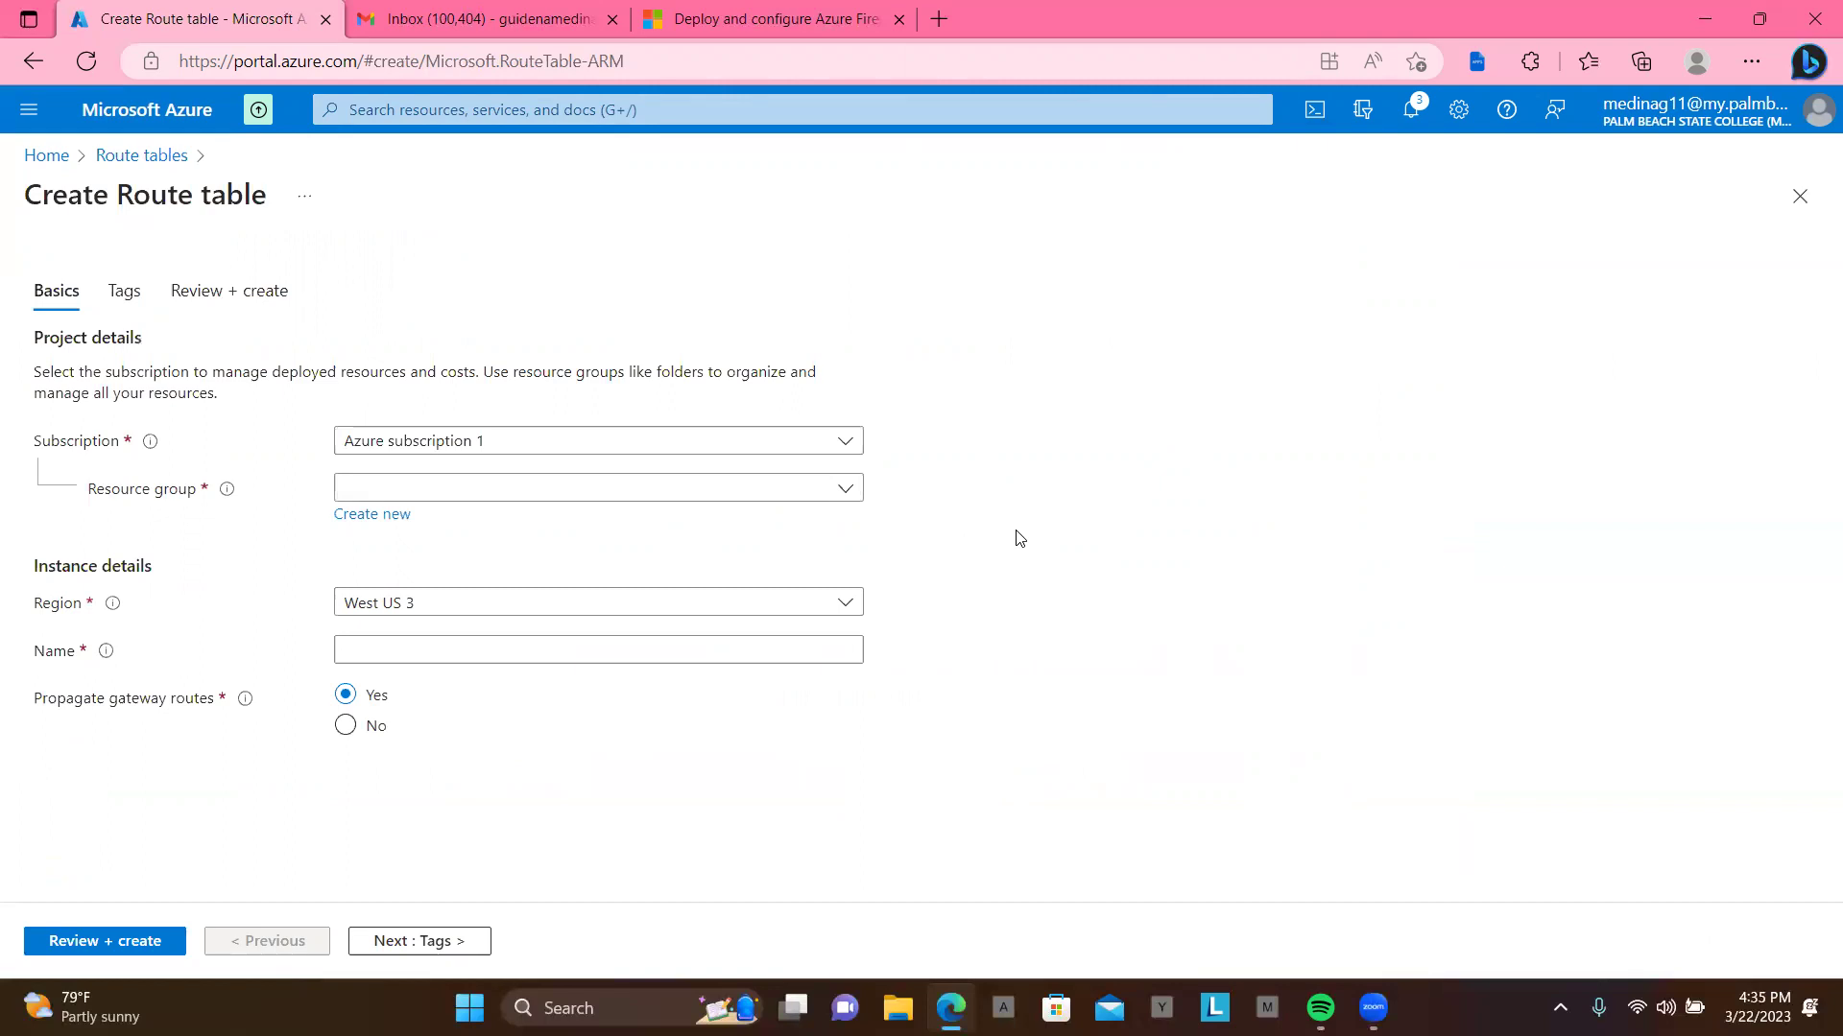
left_click(851, 492)
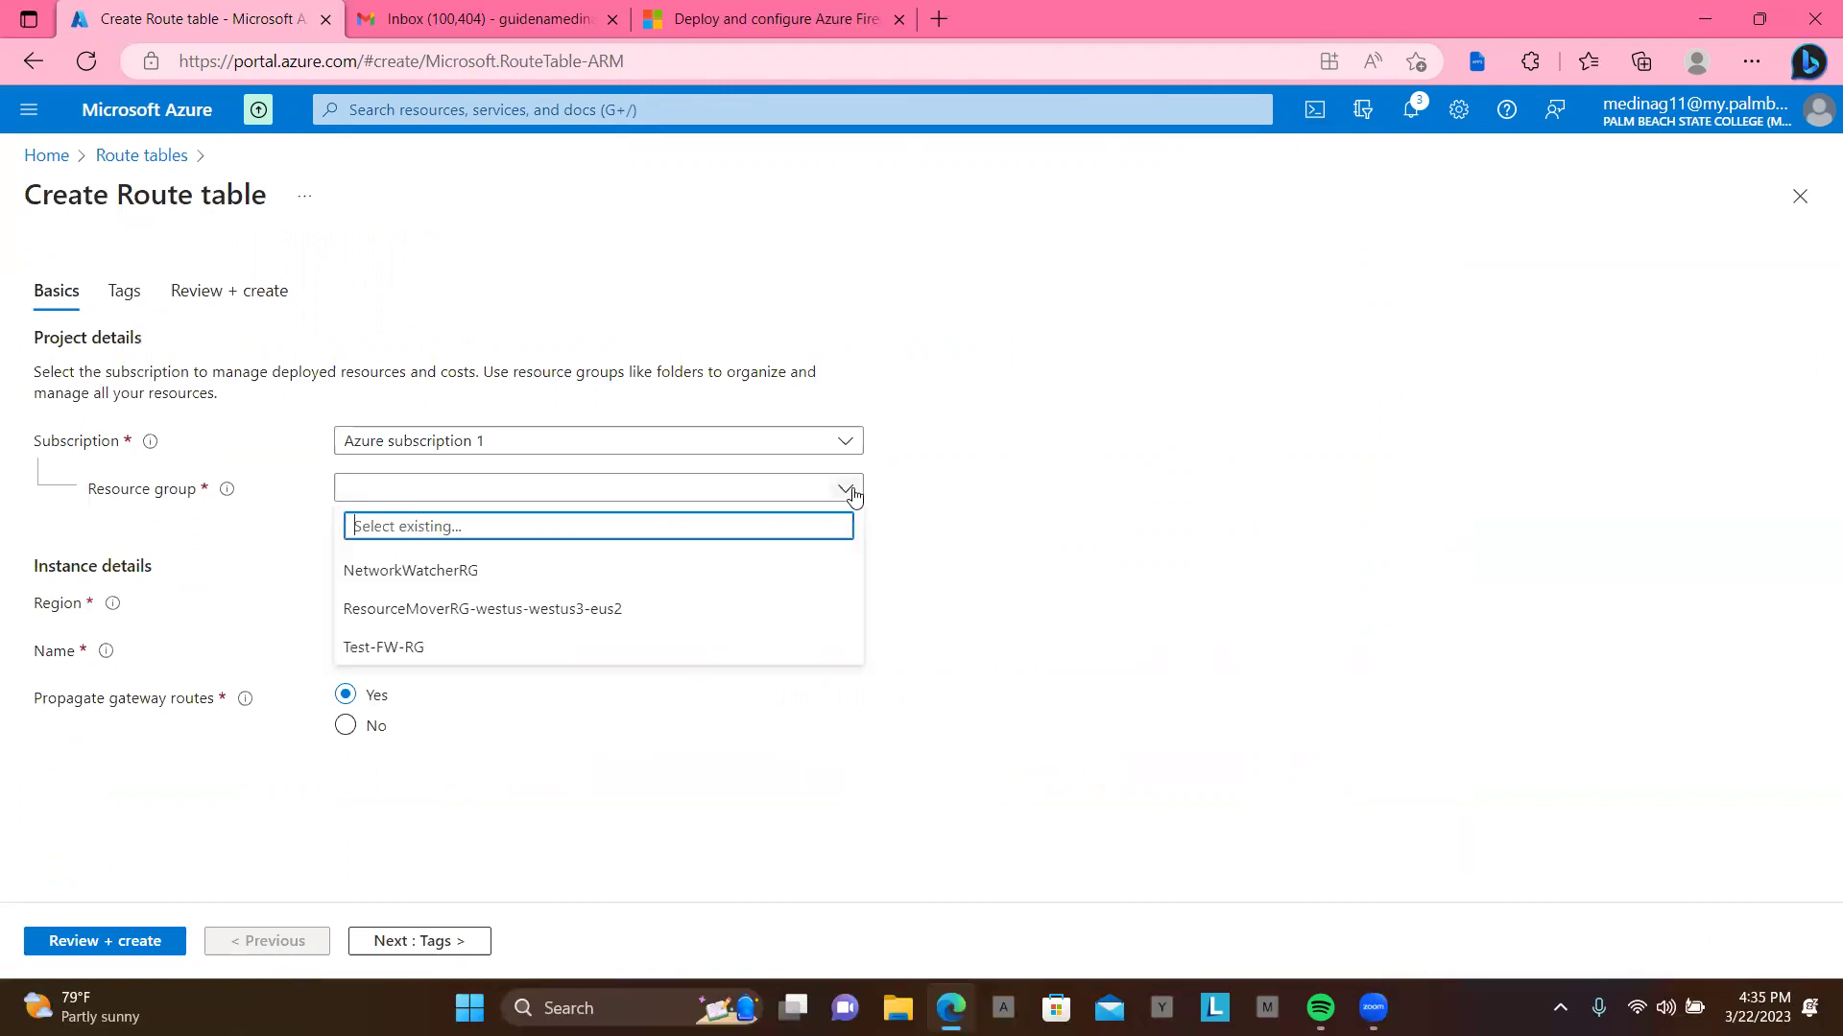
left_click(666, 646)
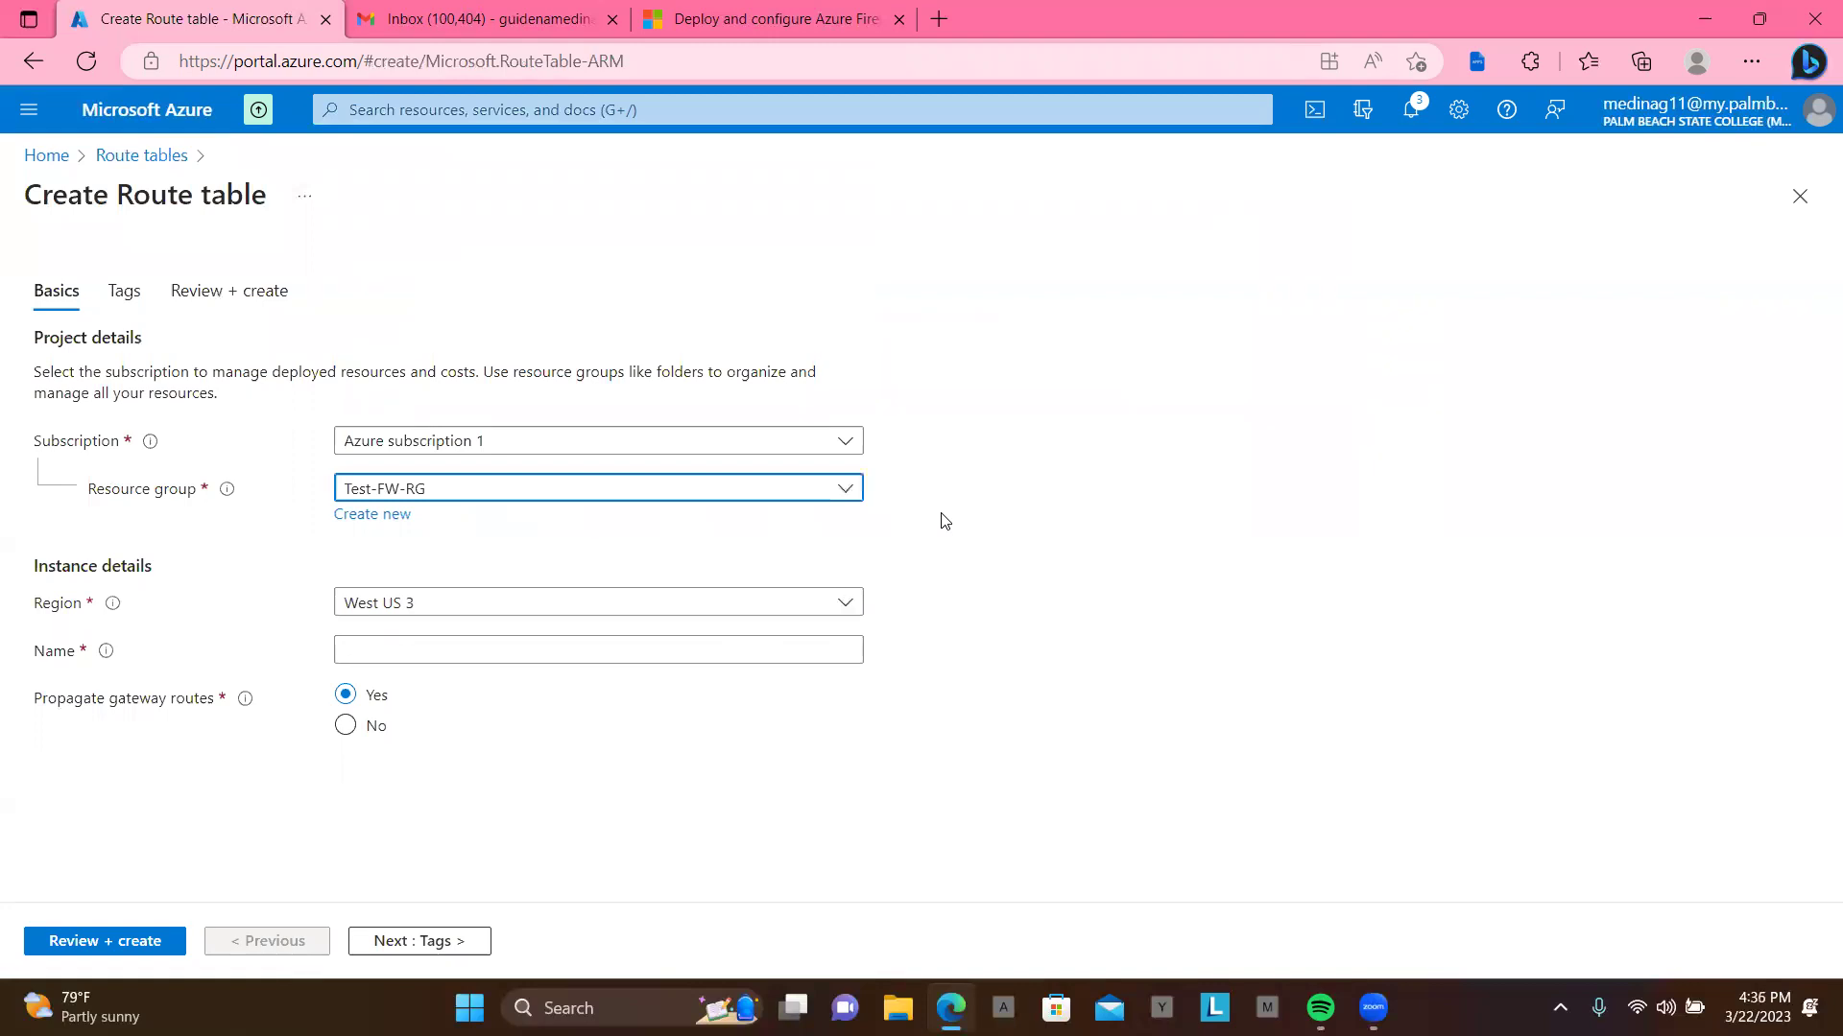
left_click(761, 617)
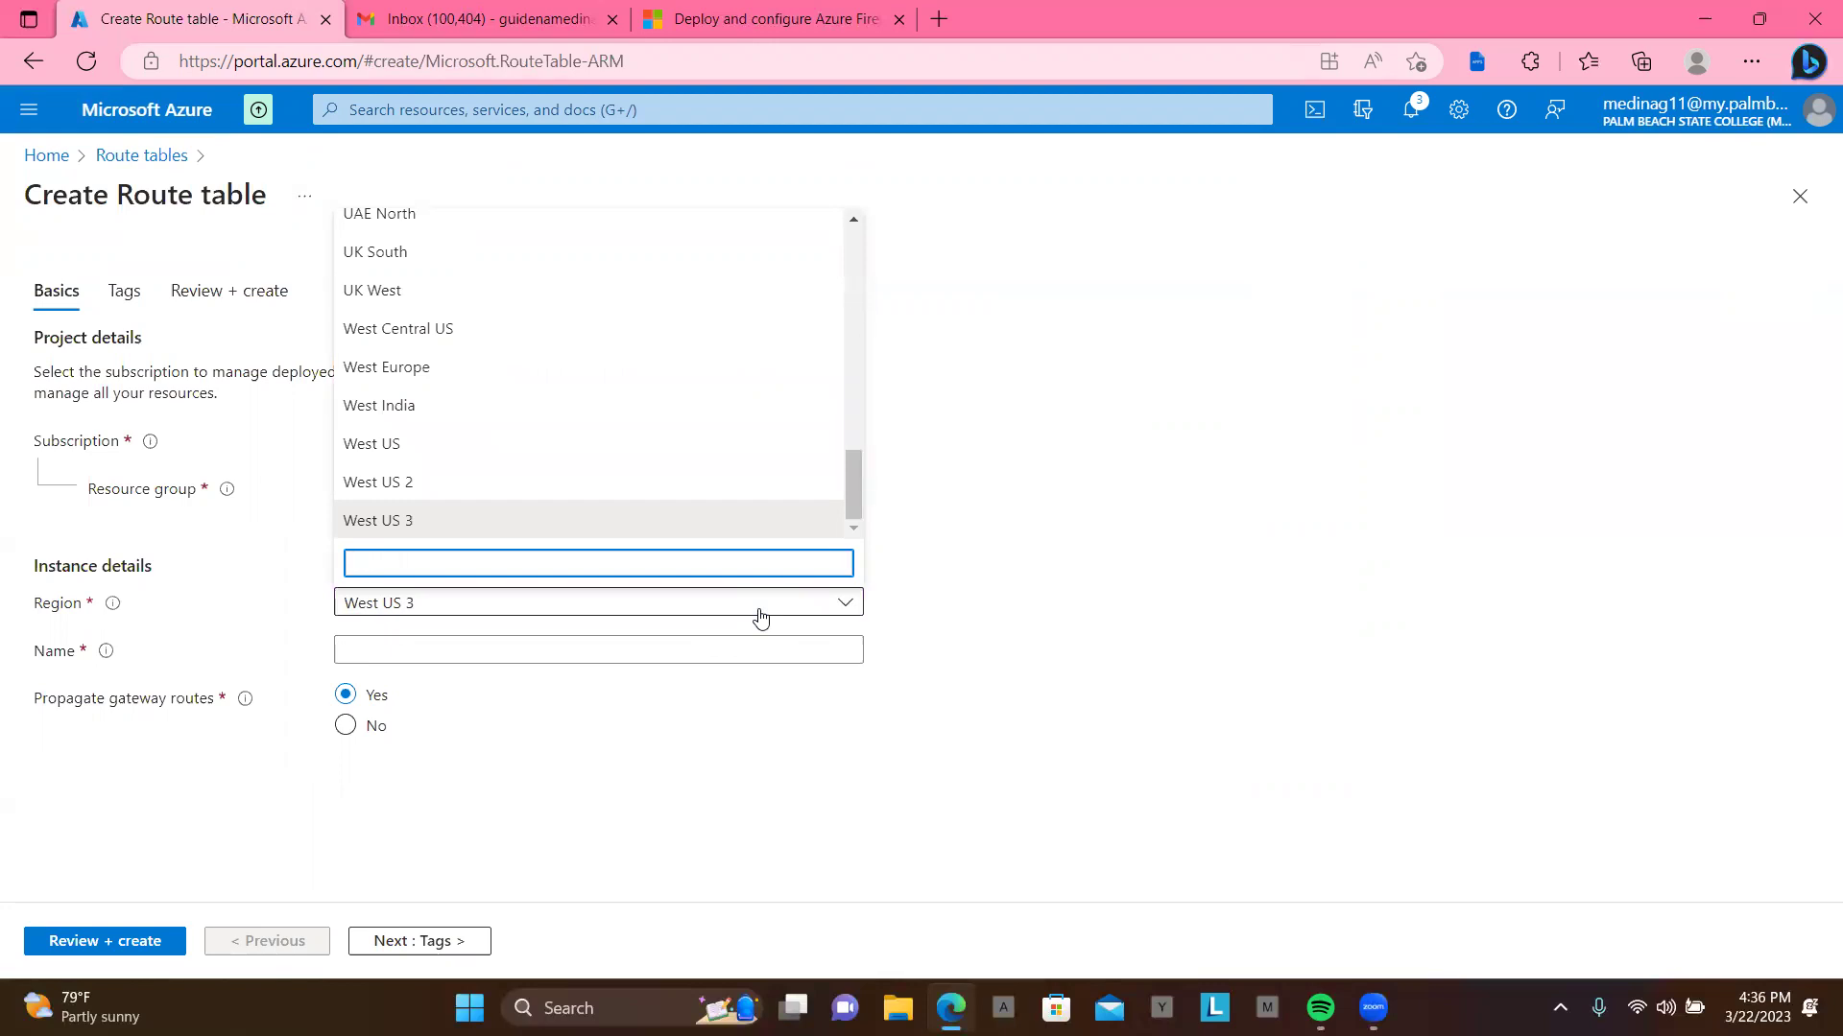
type("u")
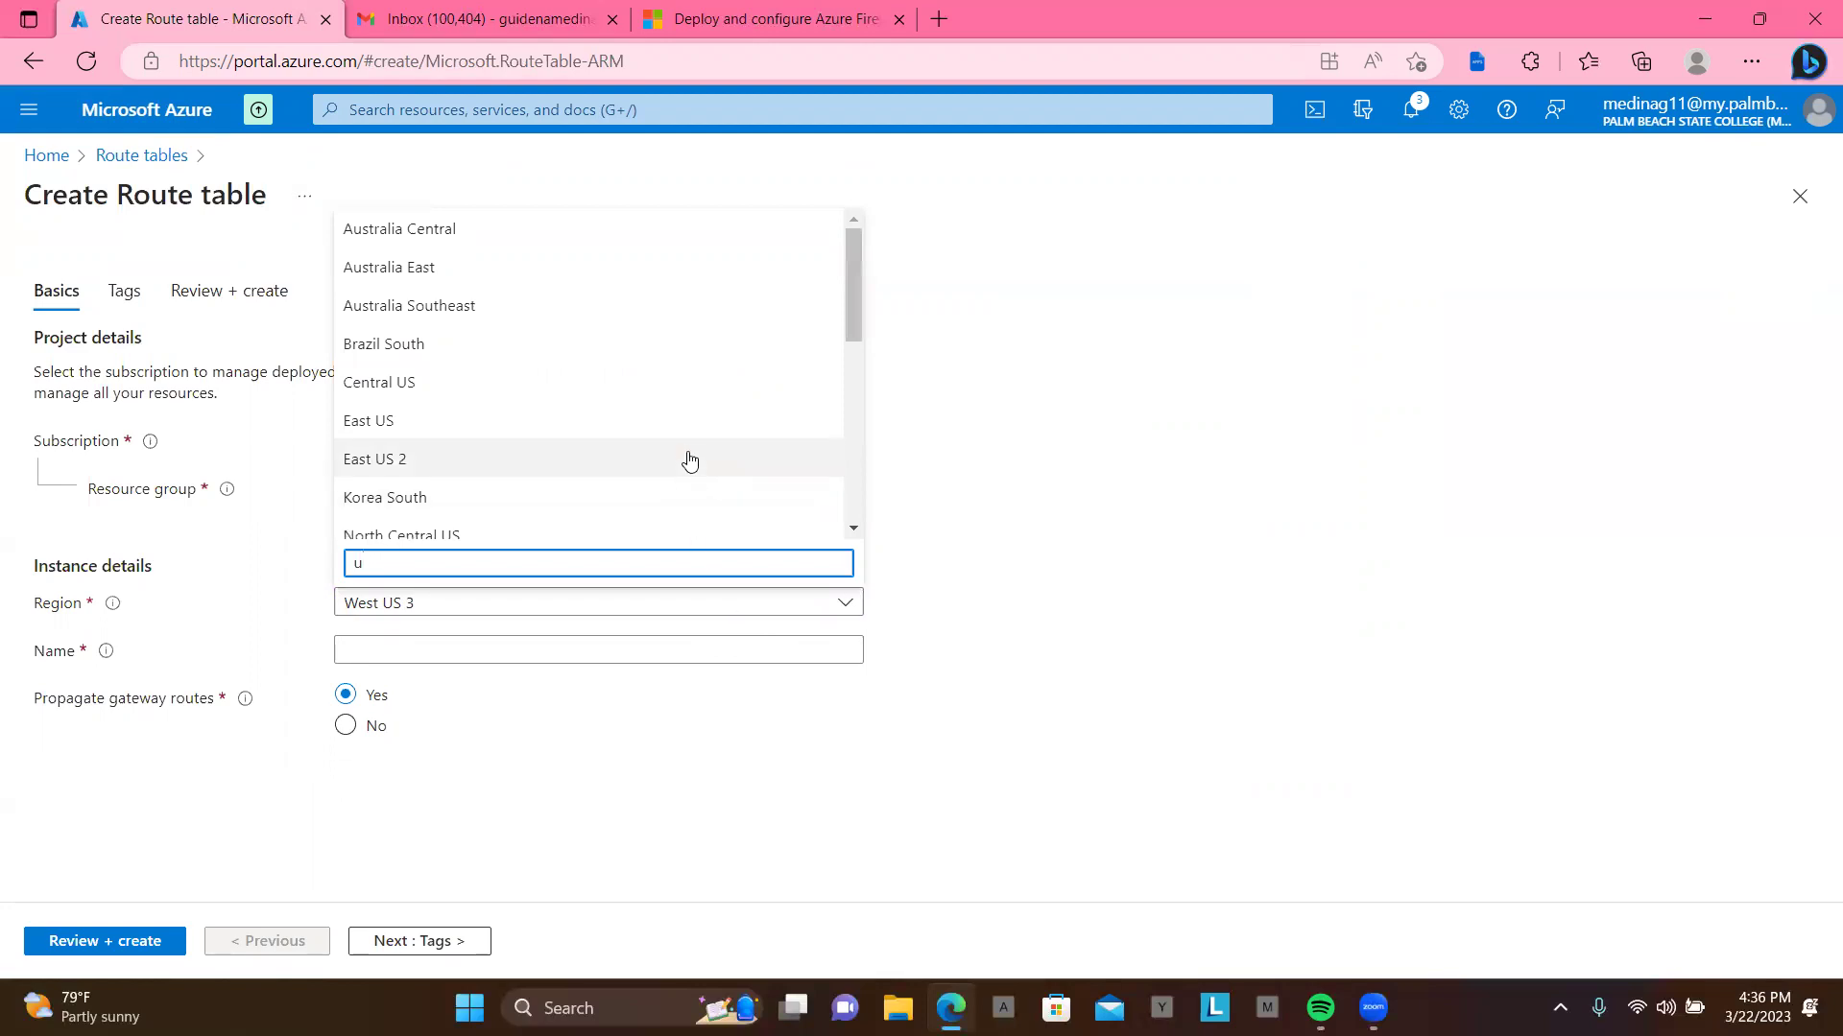
left_click(693, 432)
left_click(651, 648)
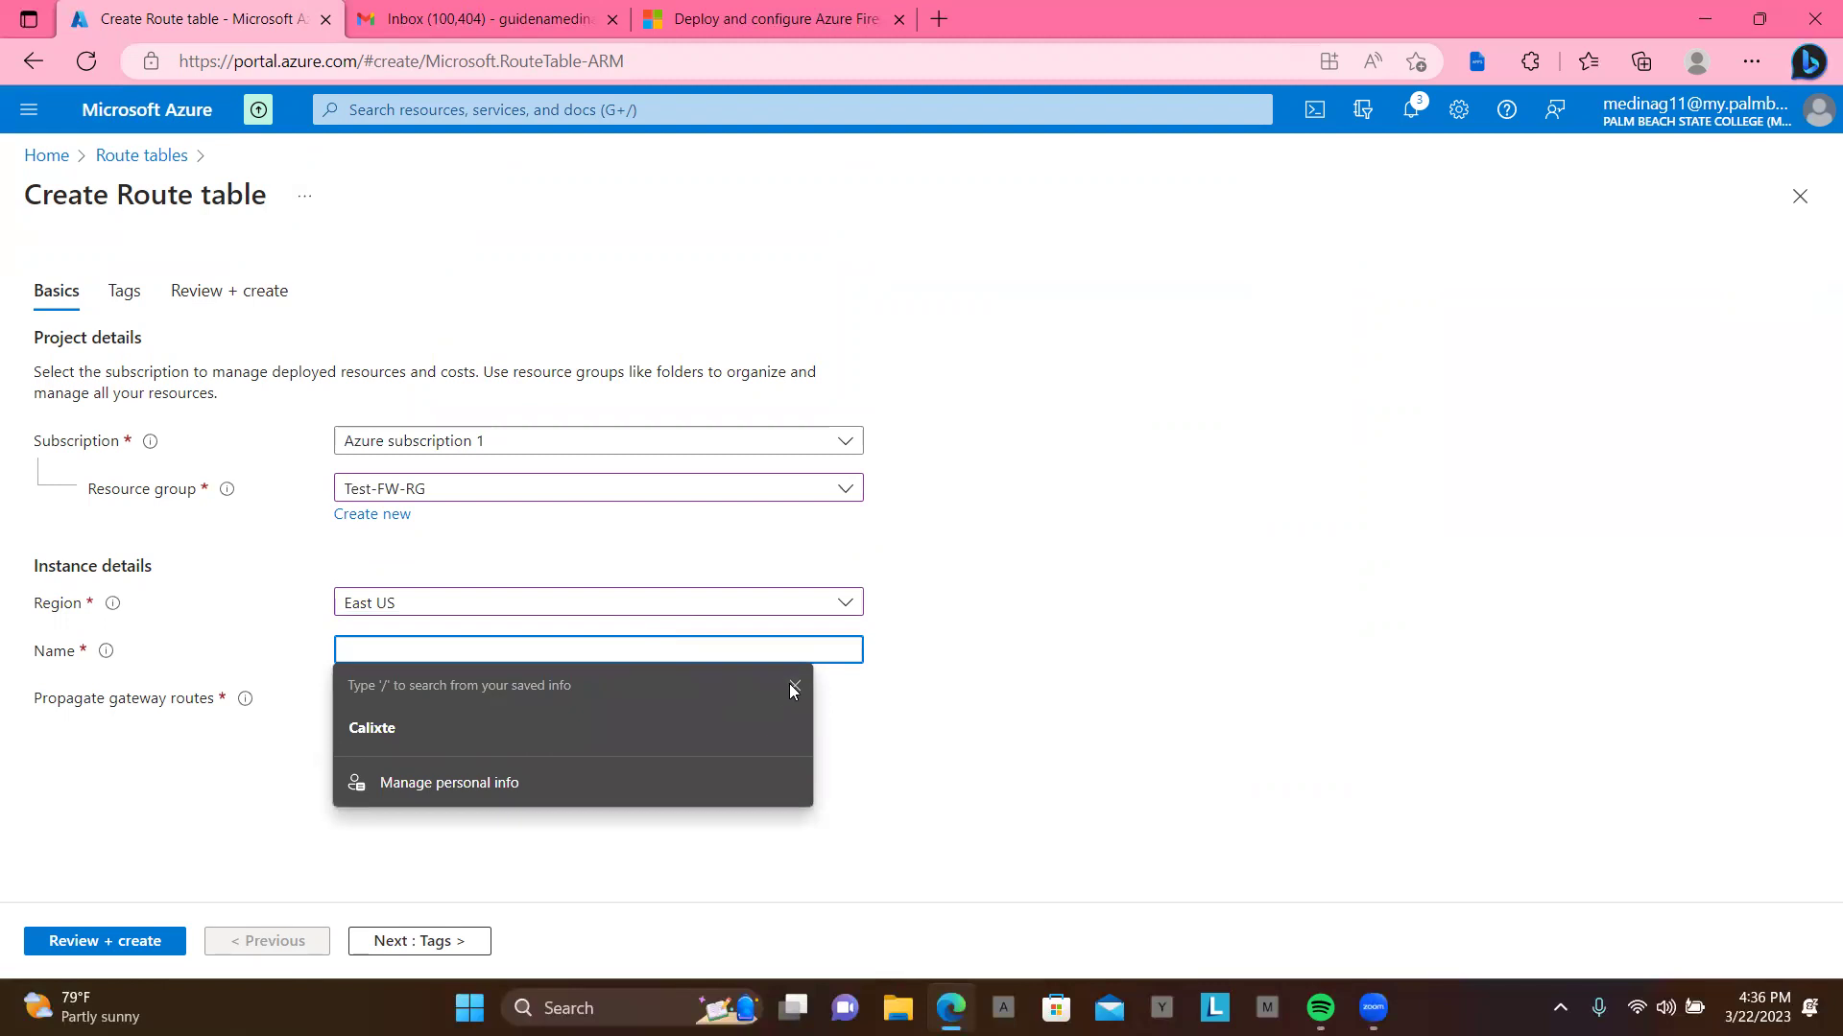
left_click(795, 685)
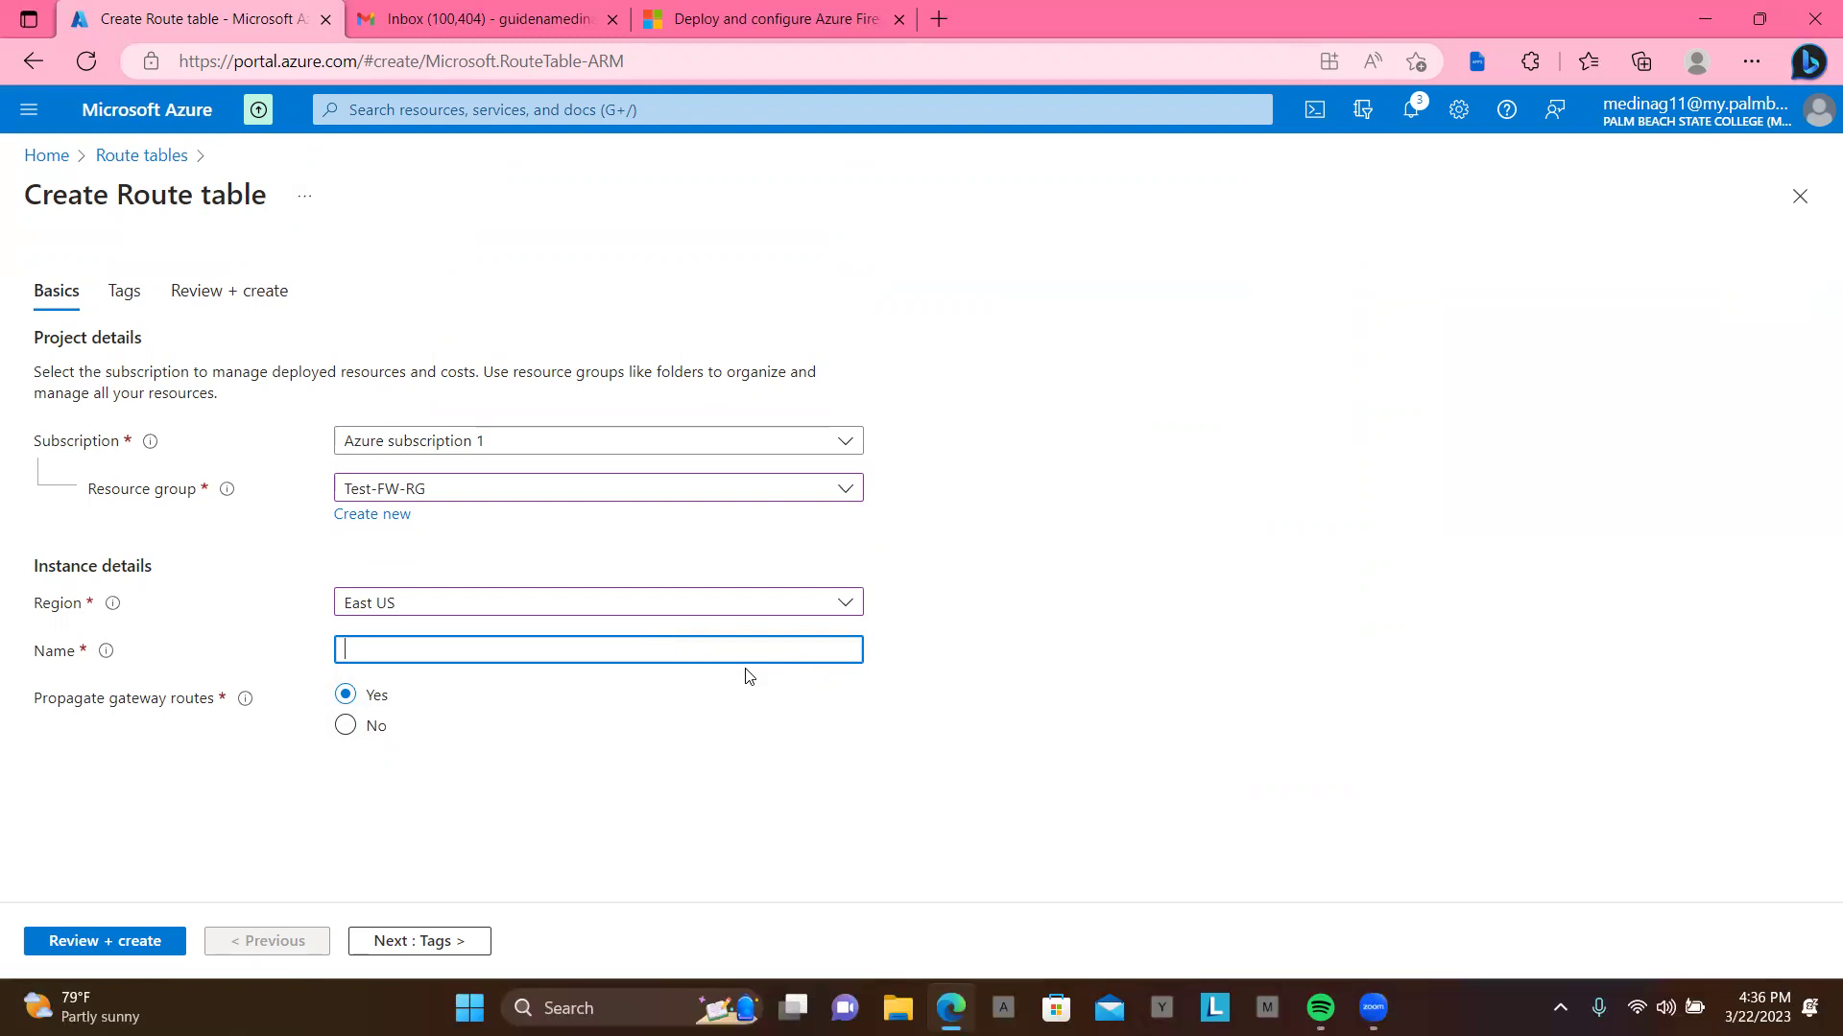
type("Firewall-route")
Step: Skip through Tags and Review + create, then create the Firewall-route route table
left_click(438, 941)
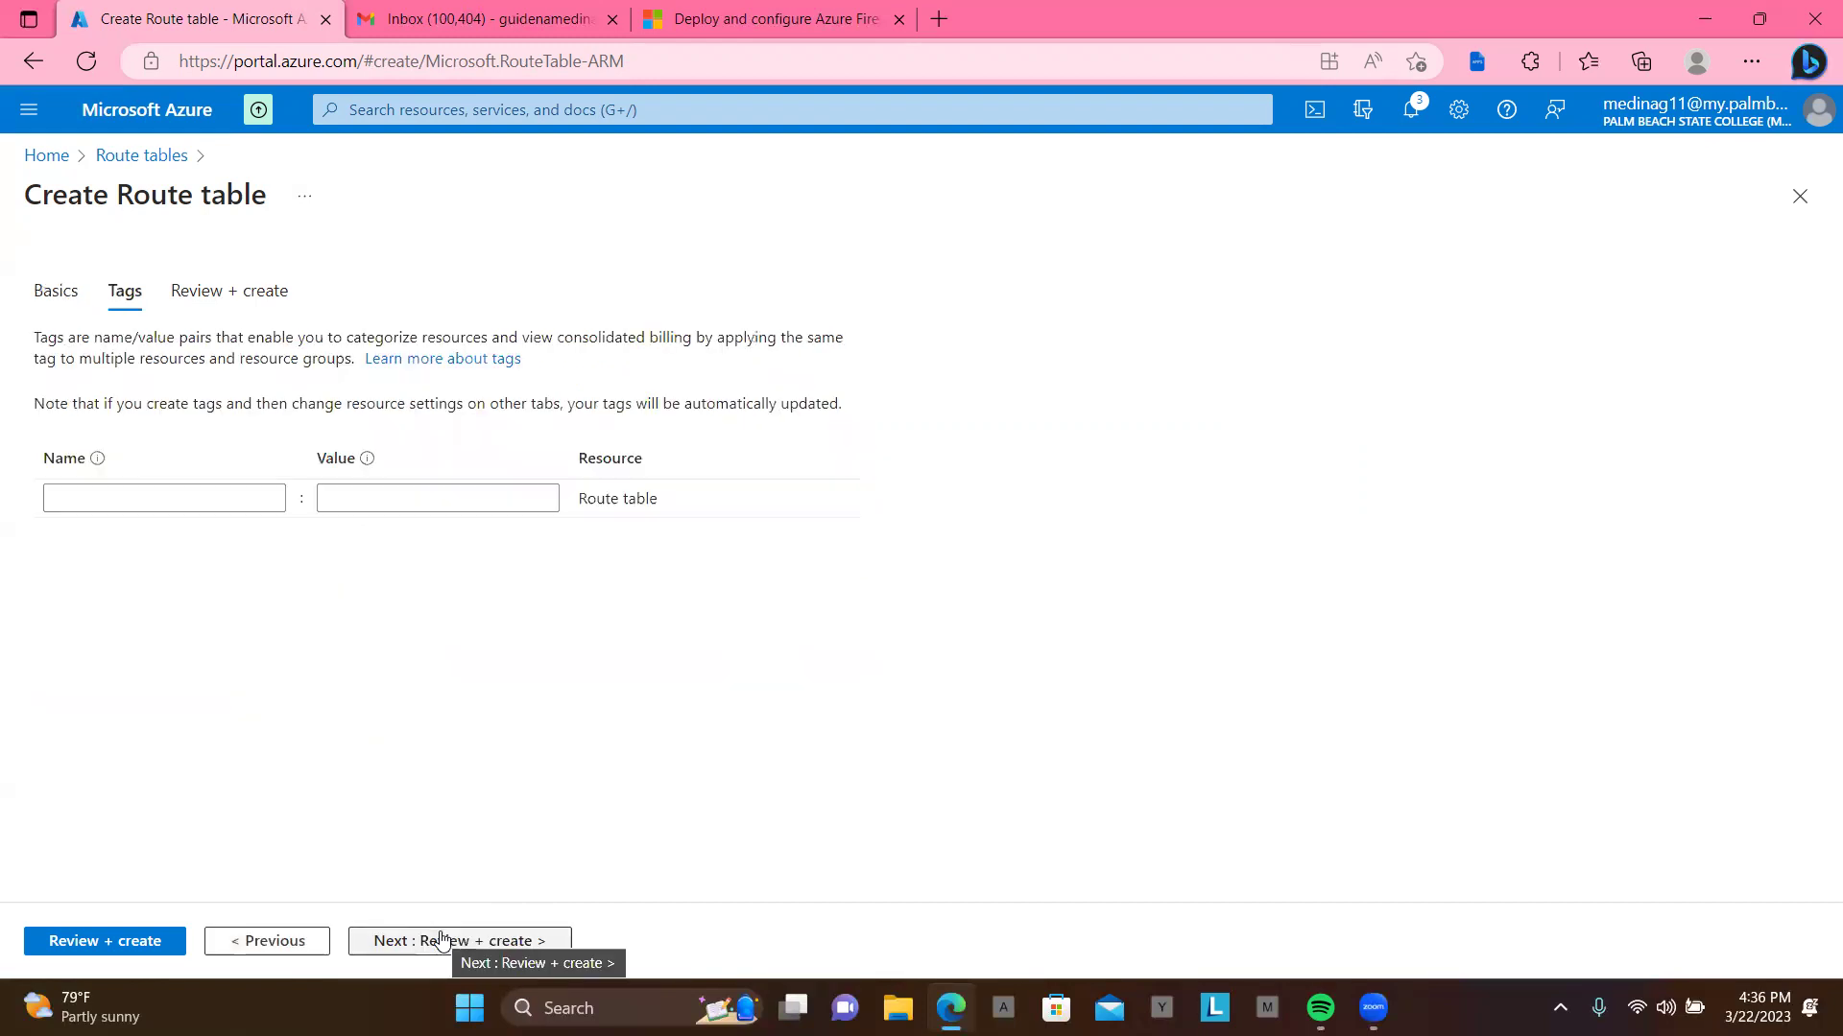
left_click(441, 941)
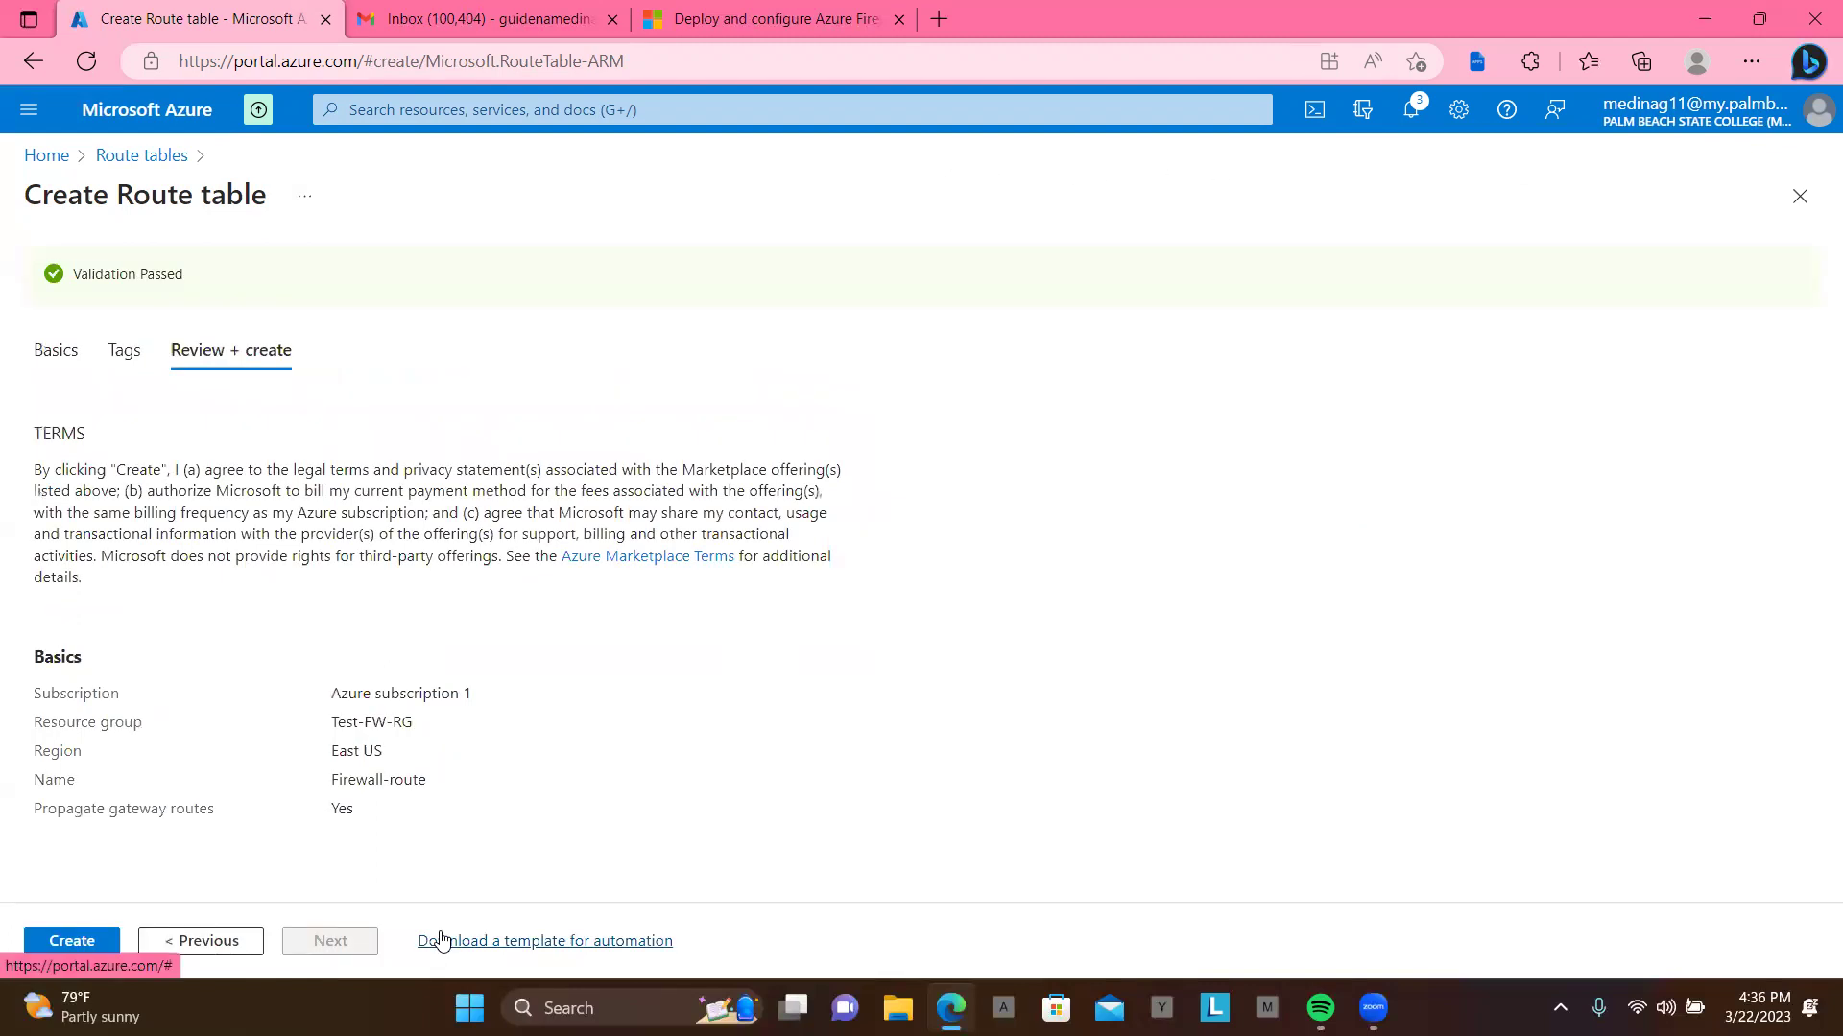
left_click(89, 944)
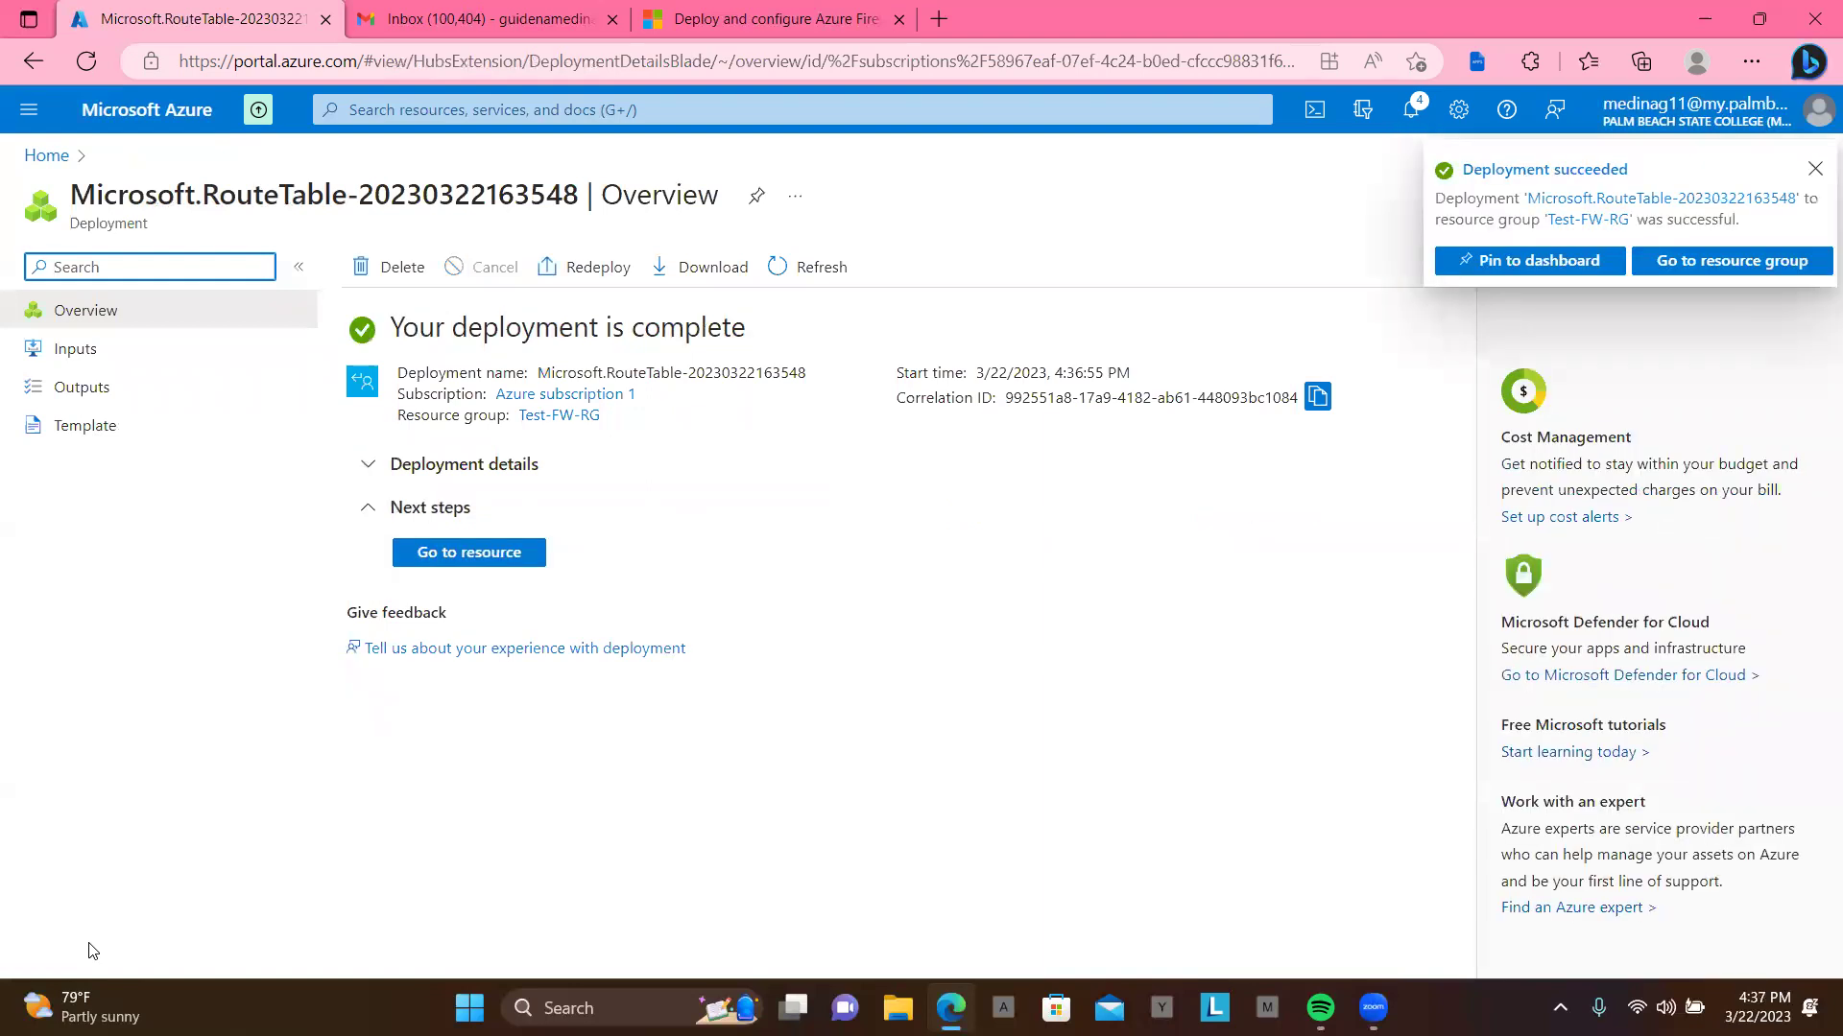
Step: Open the Firewall-route route table and its Subnets page
left_click(451, 557)
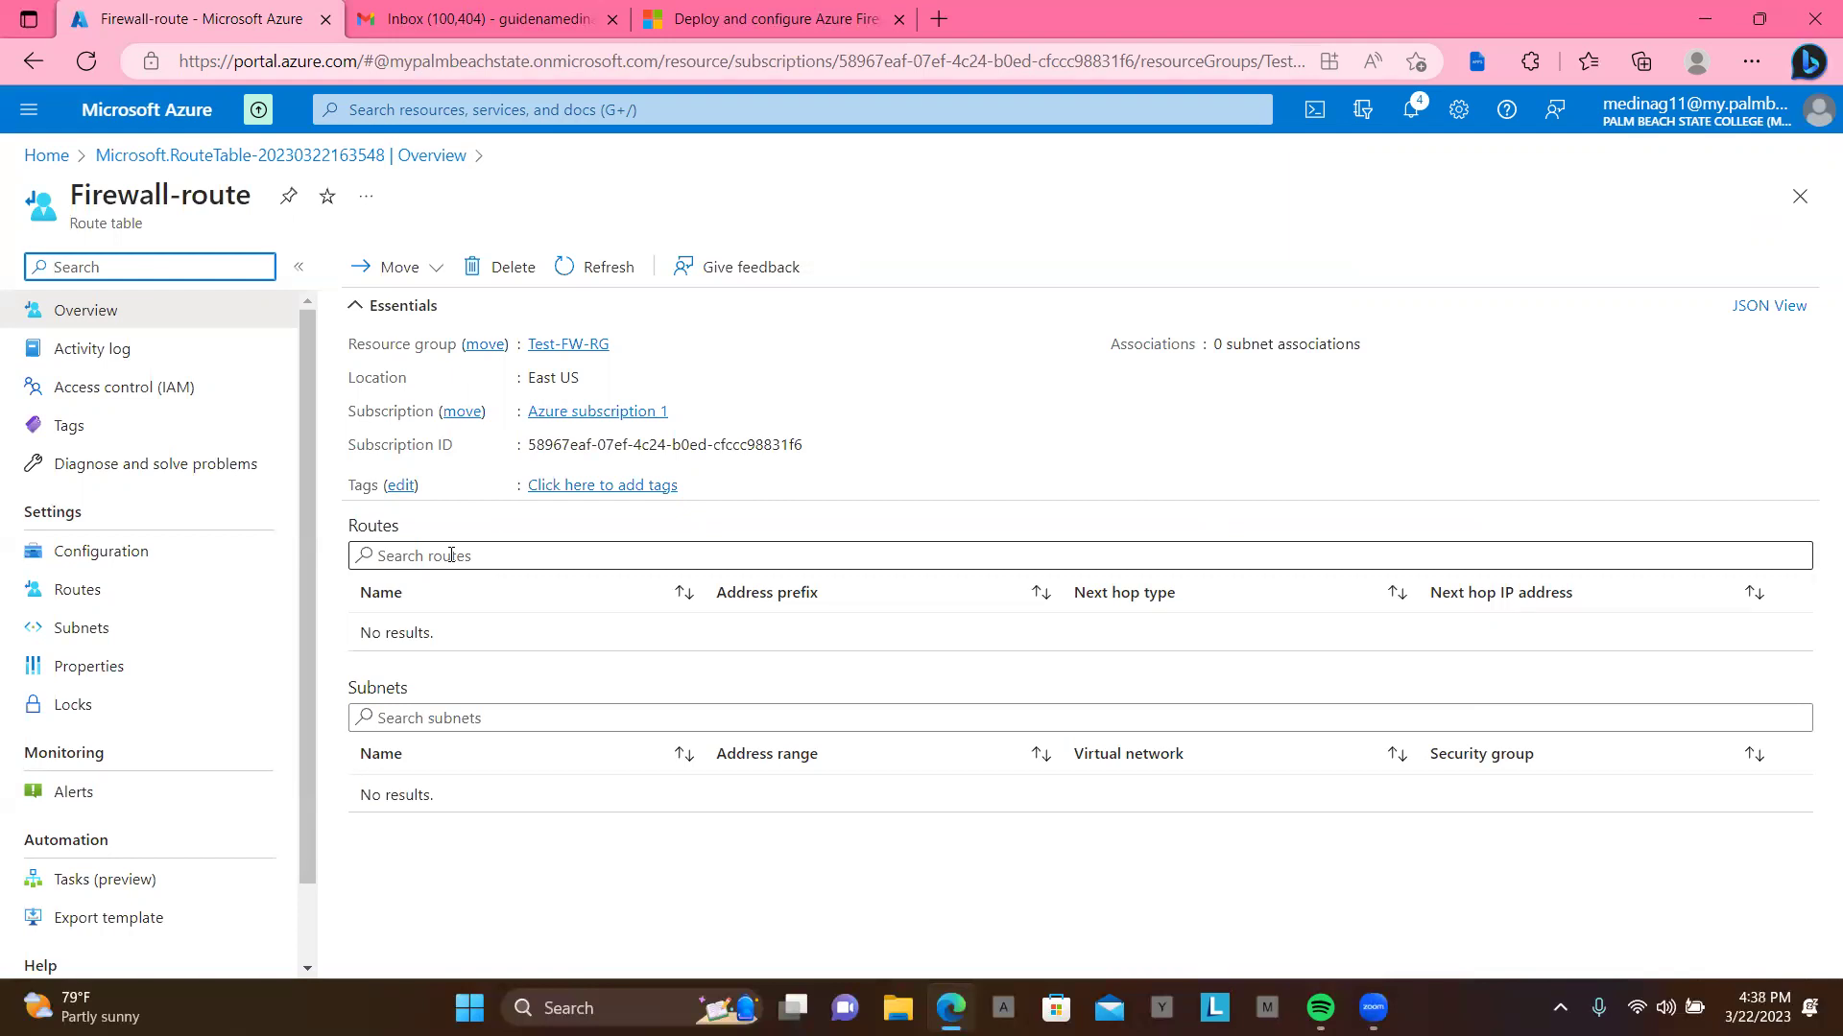
left_click(88, 634)
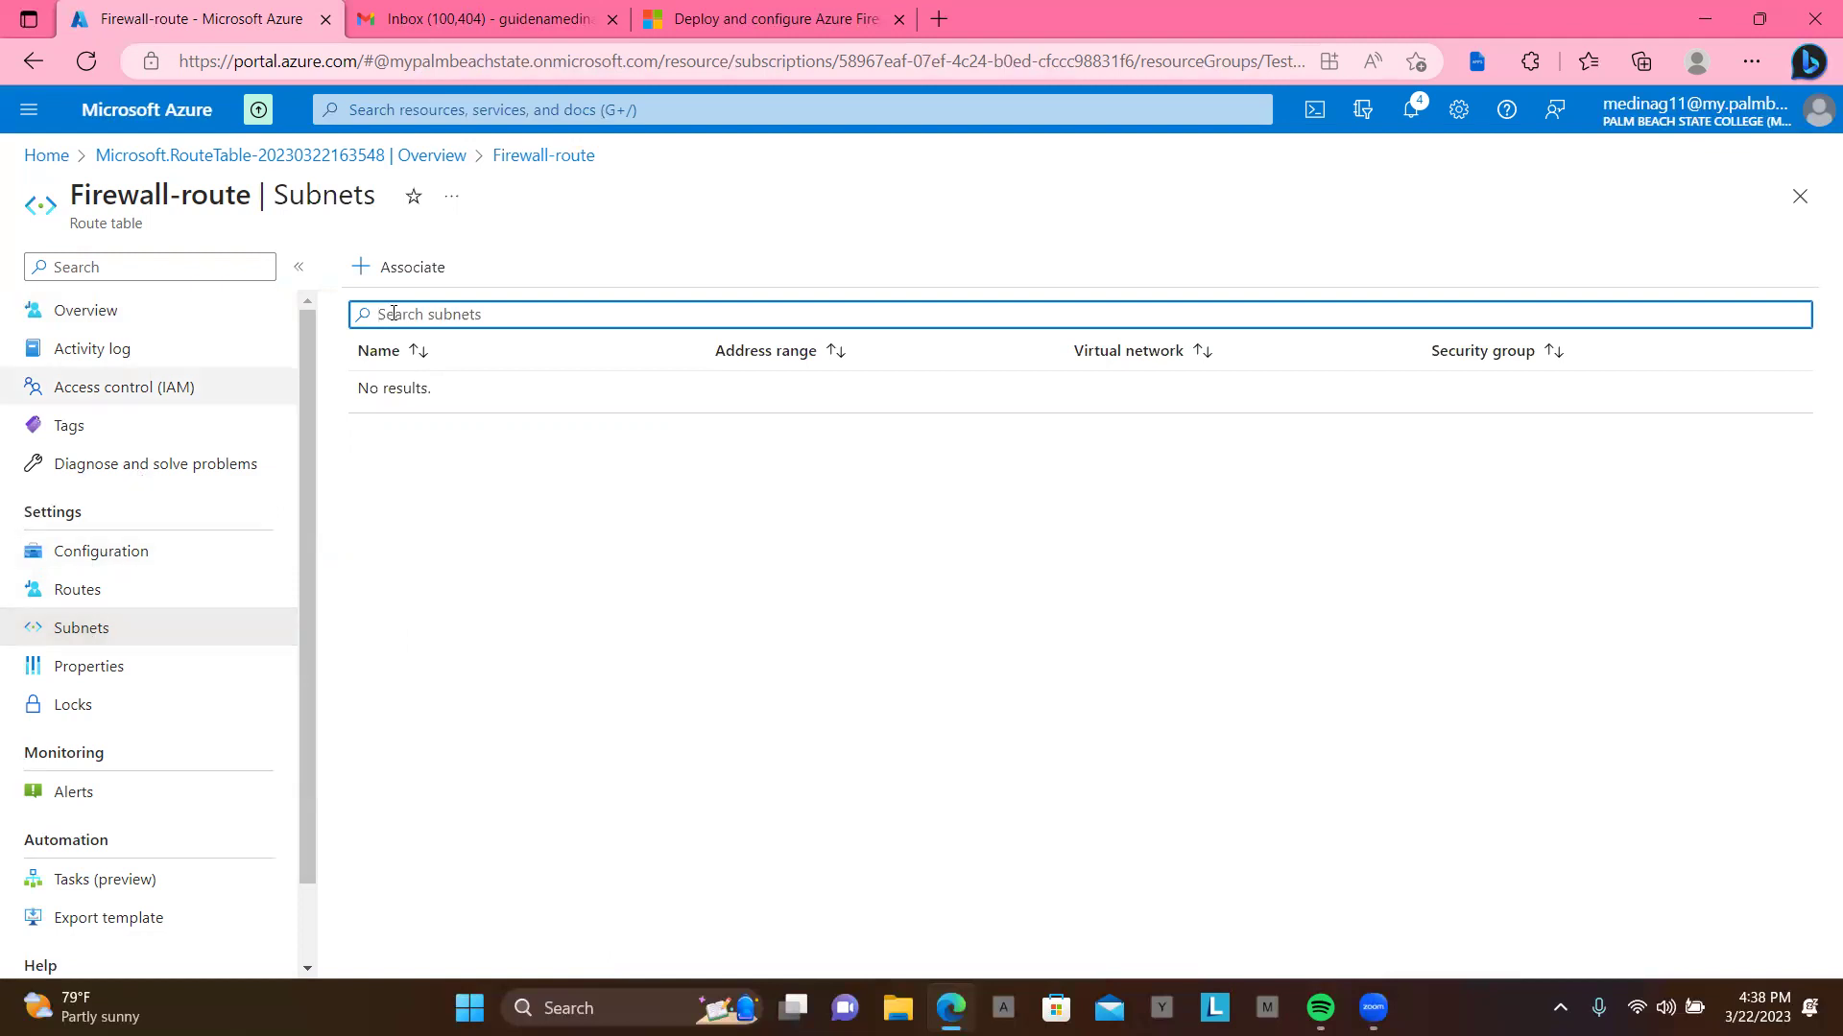
Step: Associate Workload-SN in Test-FW-VN with Firewall-route, then show its routes list
left_click(425, 267)
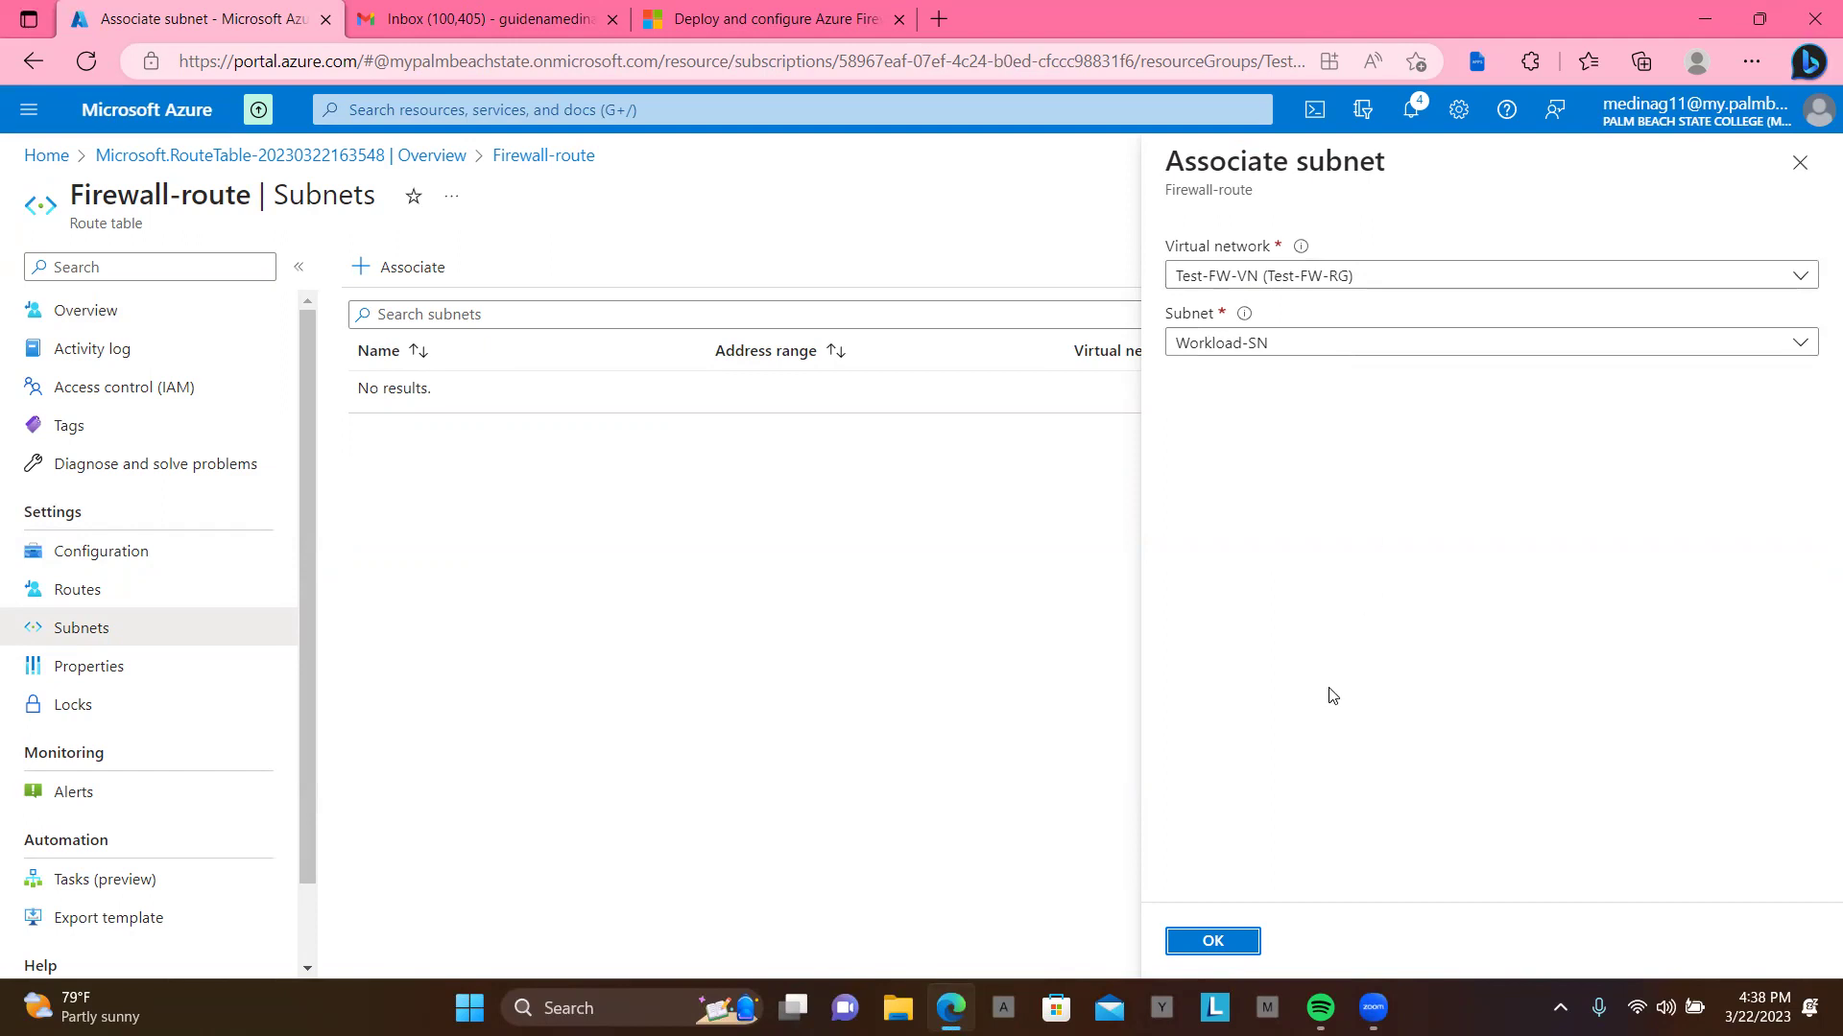
left_click(1212, 943)
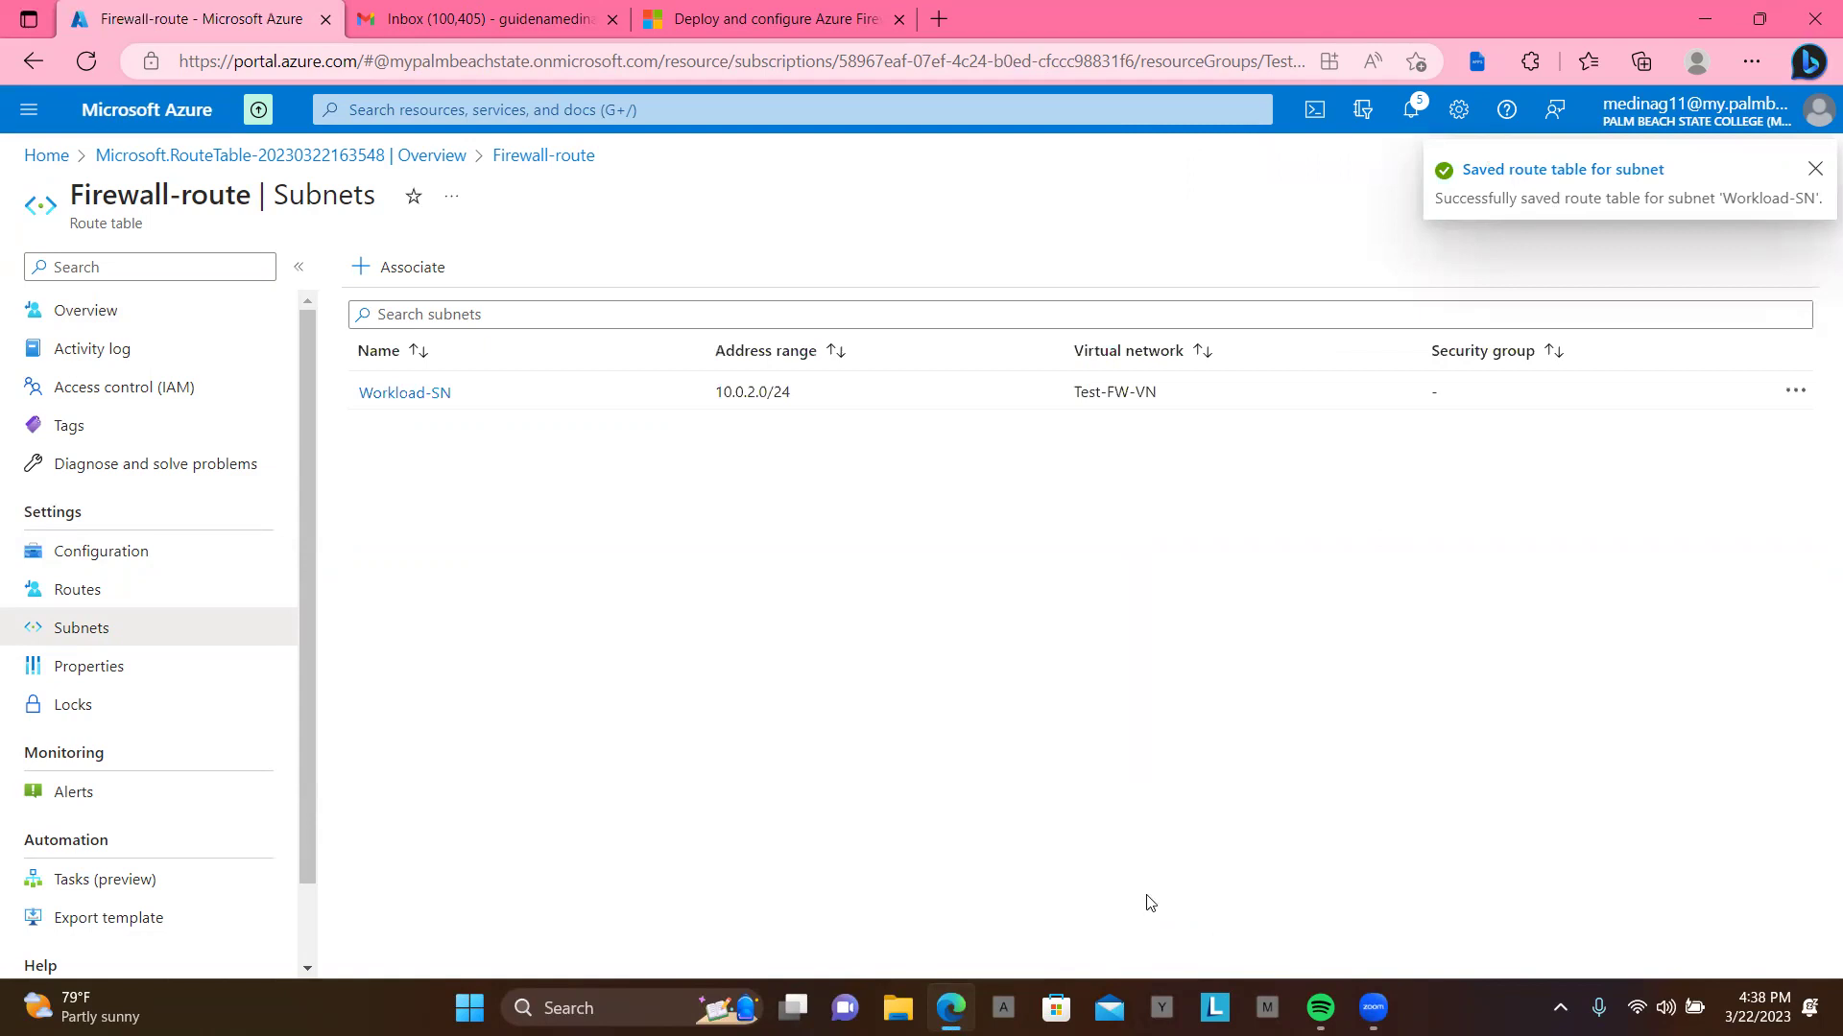
left_click(84, 589)
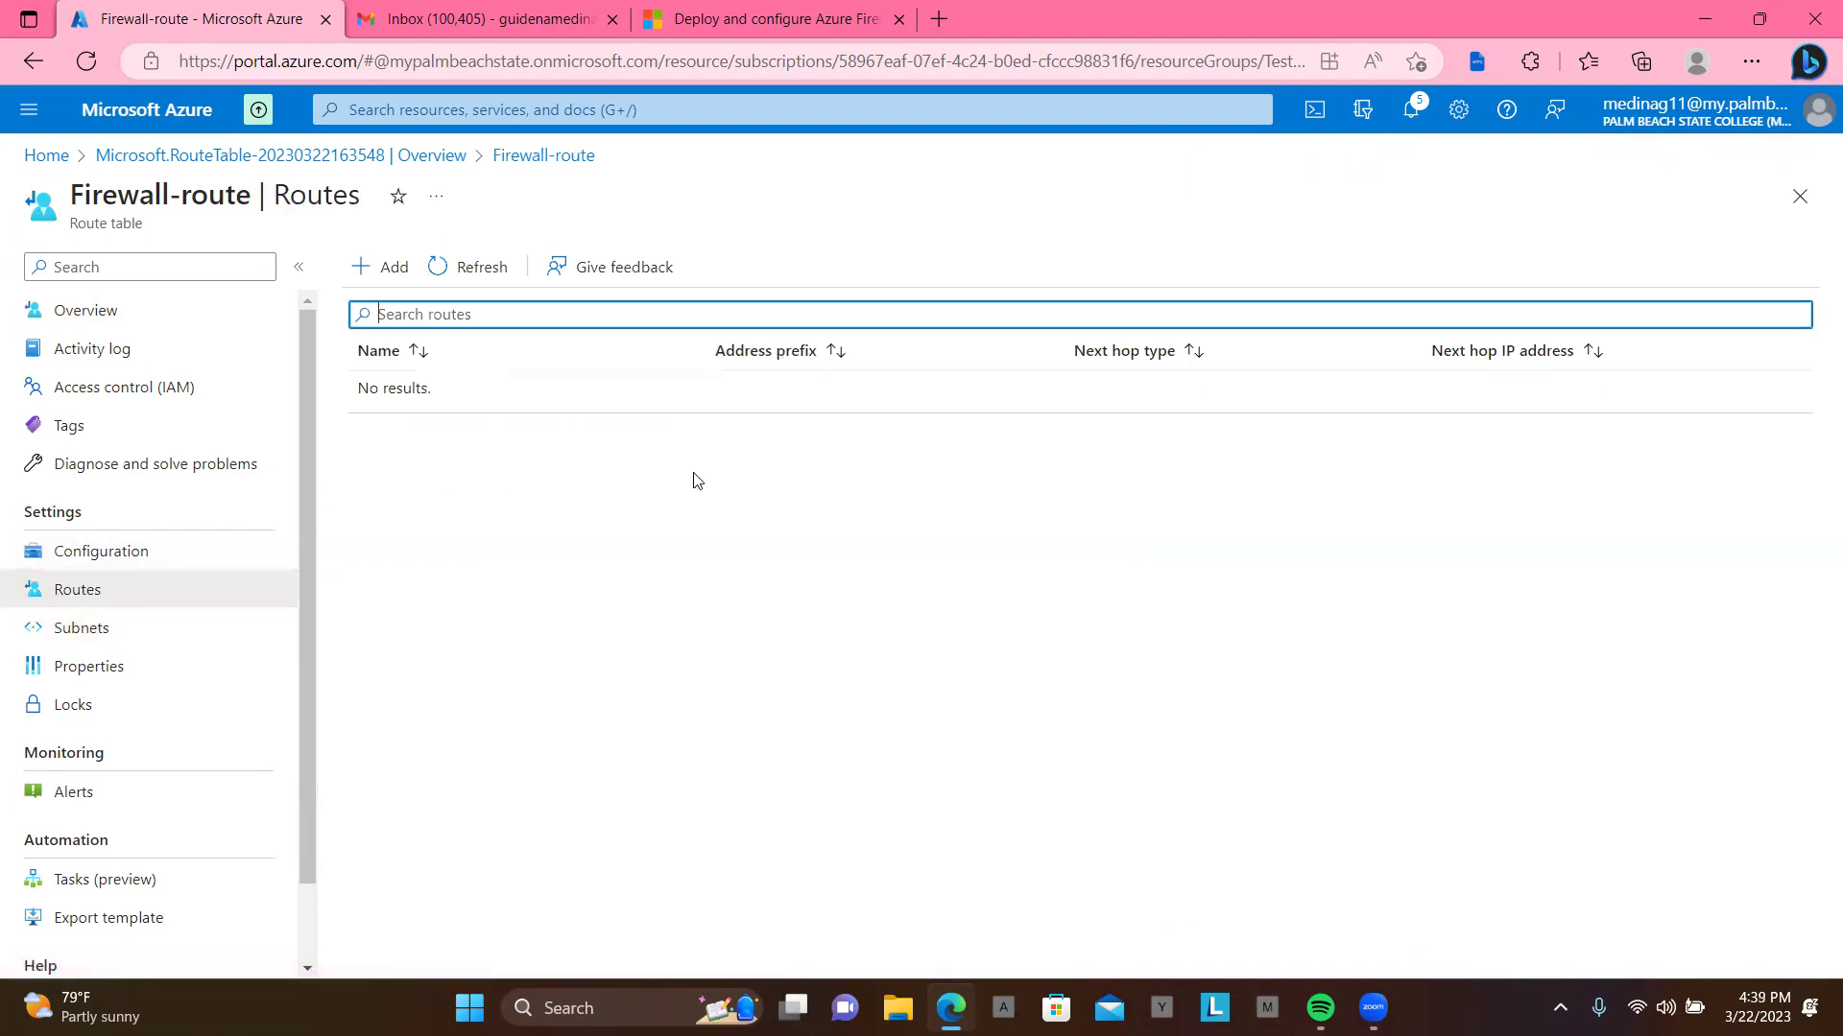
Step: Begin route fw-dg with IP Addresses destination 0.0.0.0/0 and Virtual appliance next hop
left_click(390, 268)
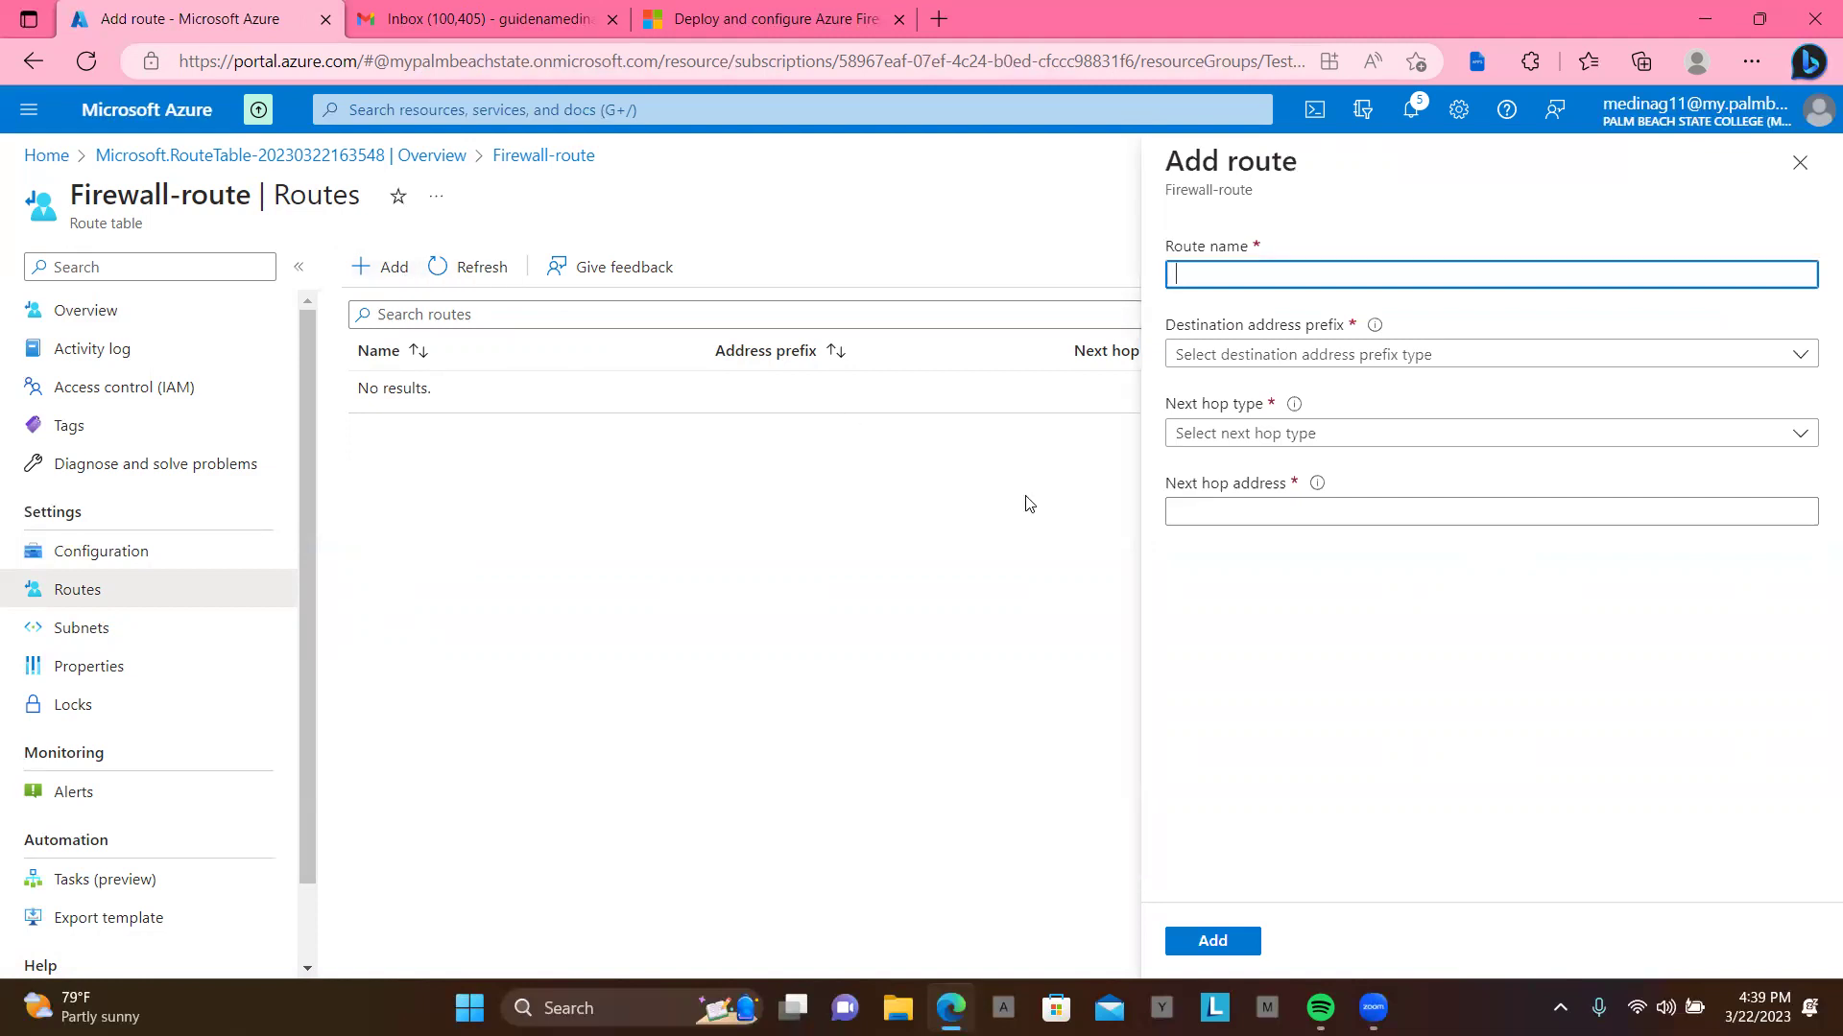
type("fw-")
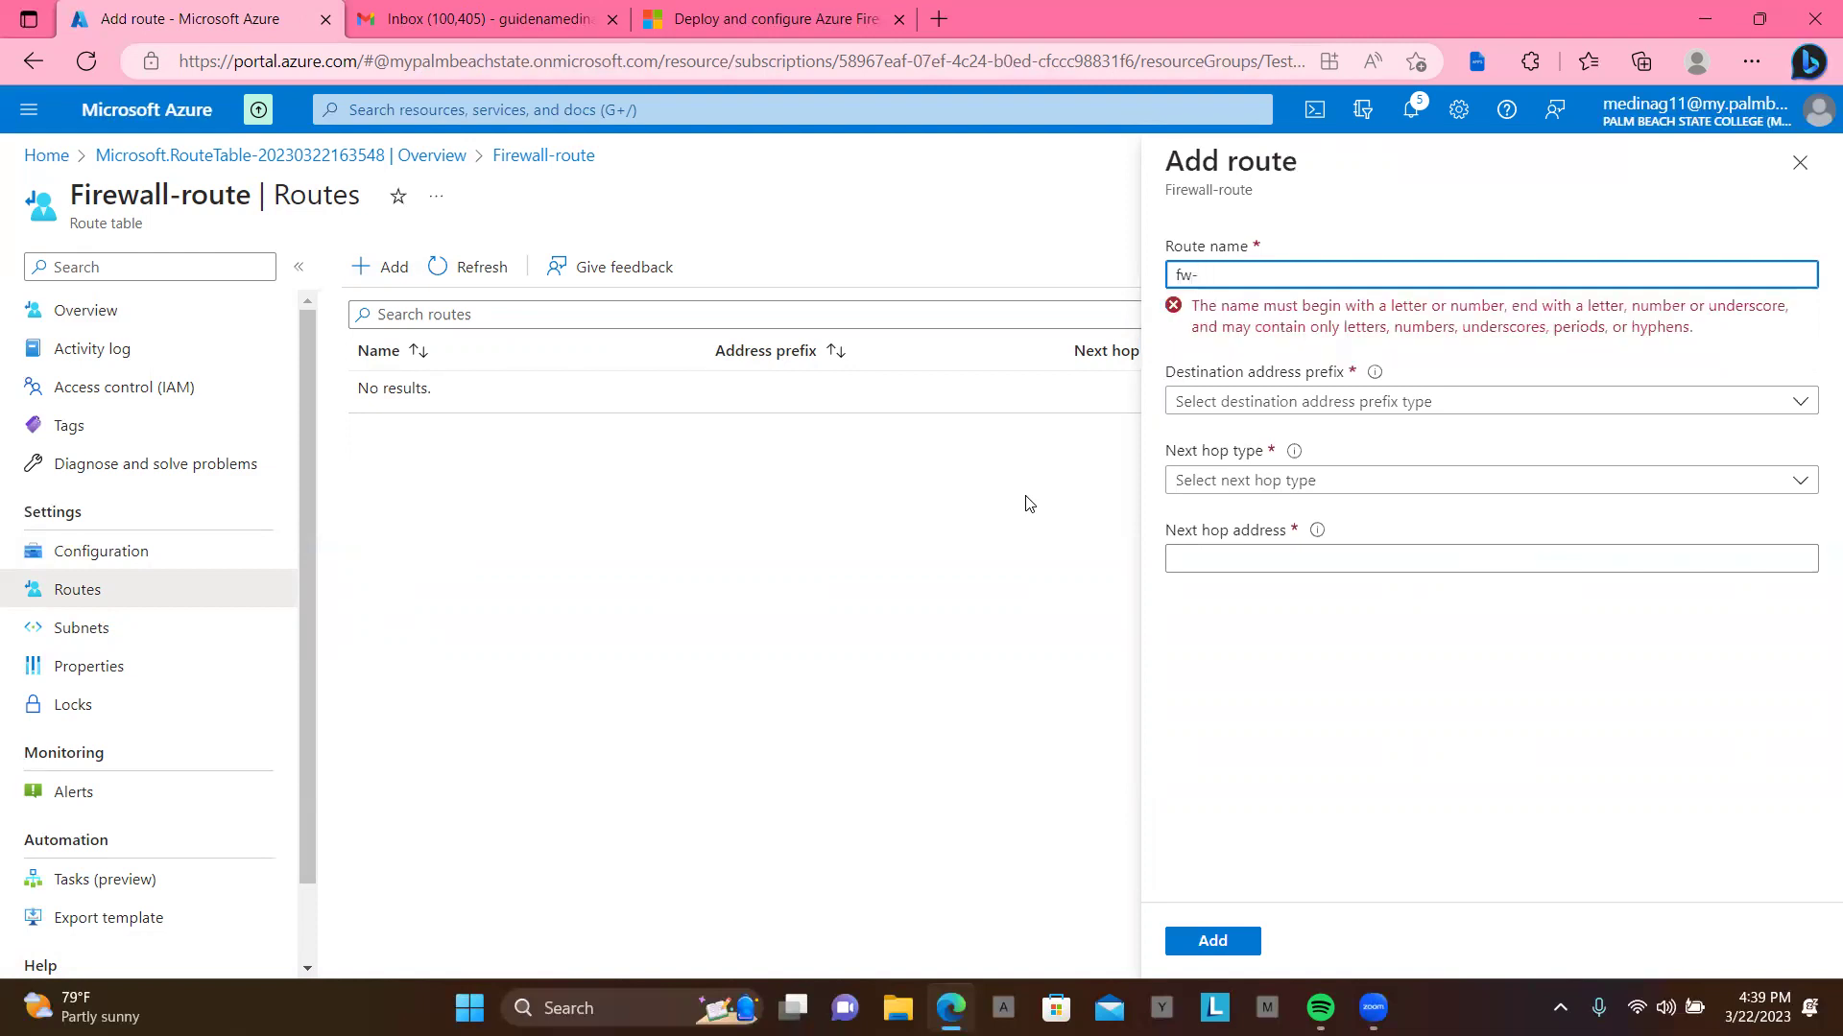
type("dg")
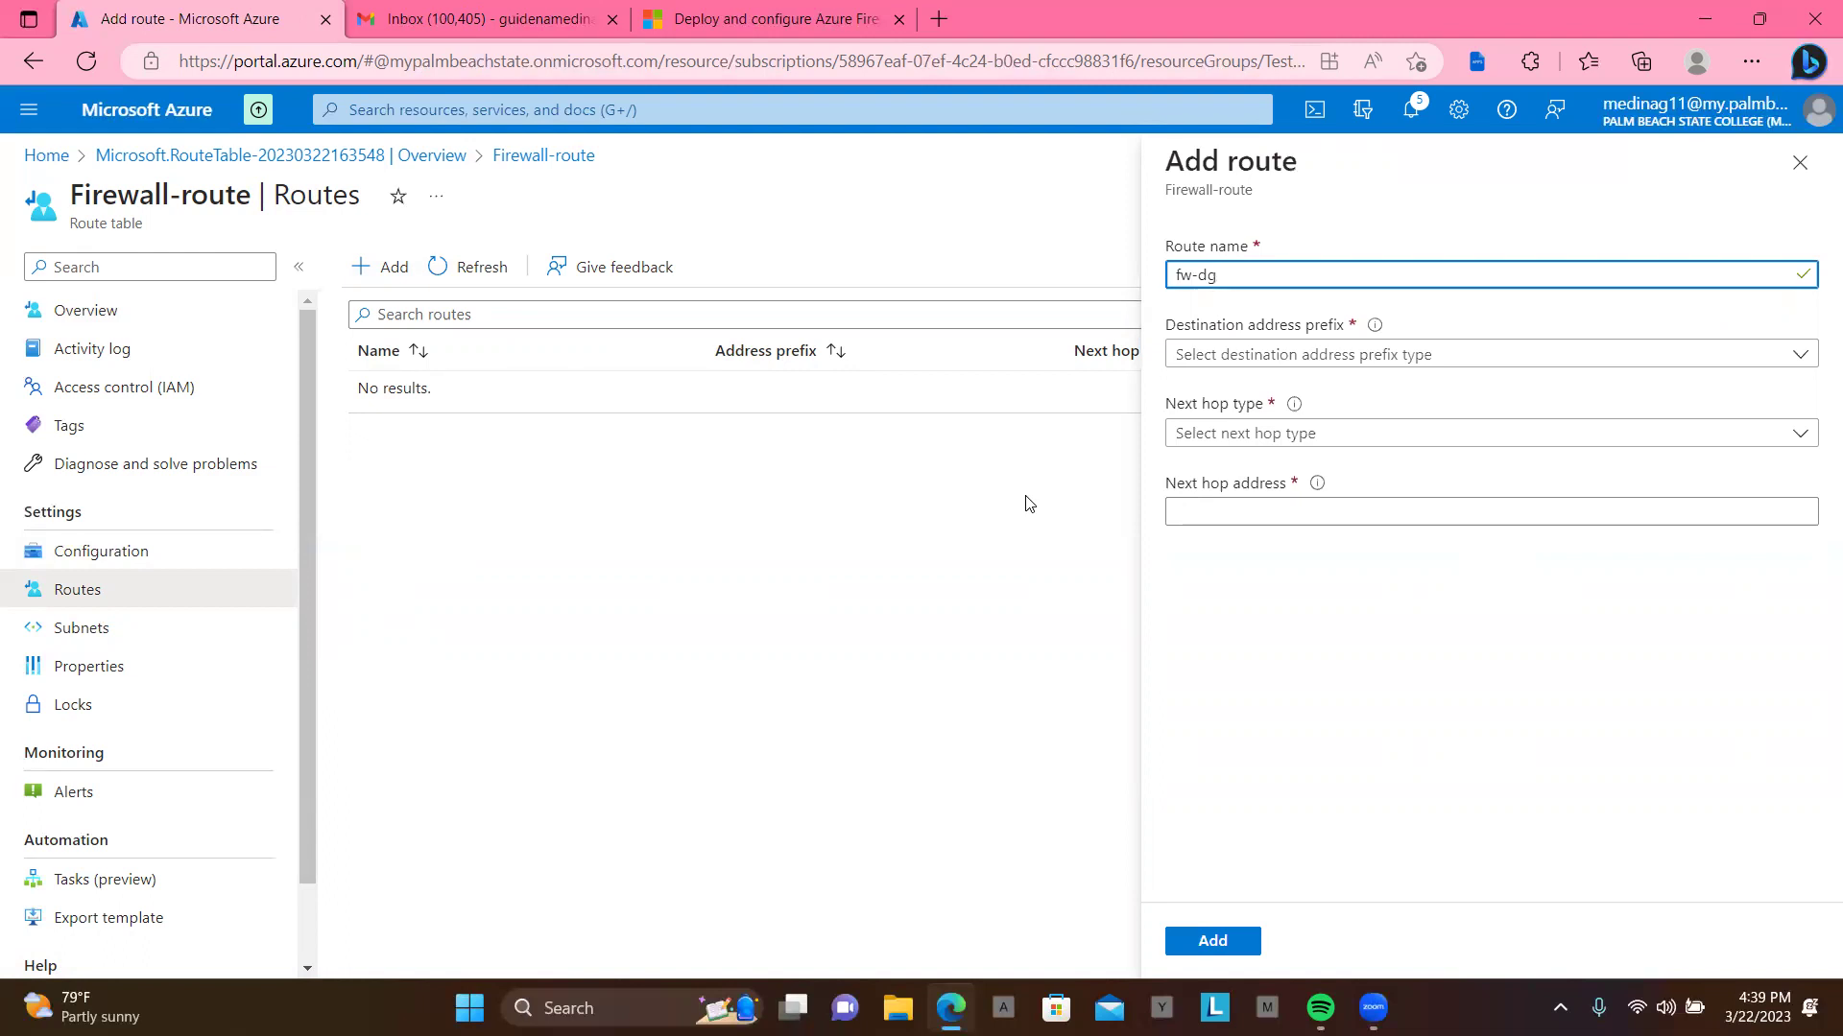
left_click(1574, 361)
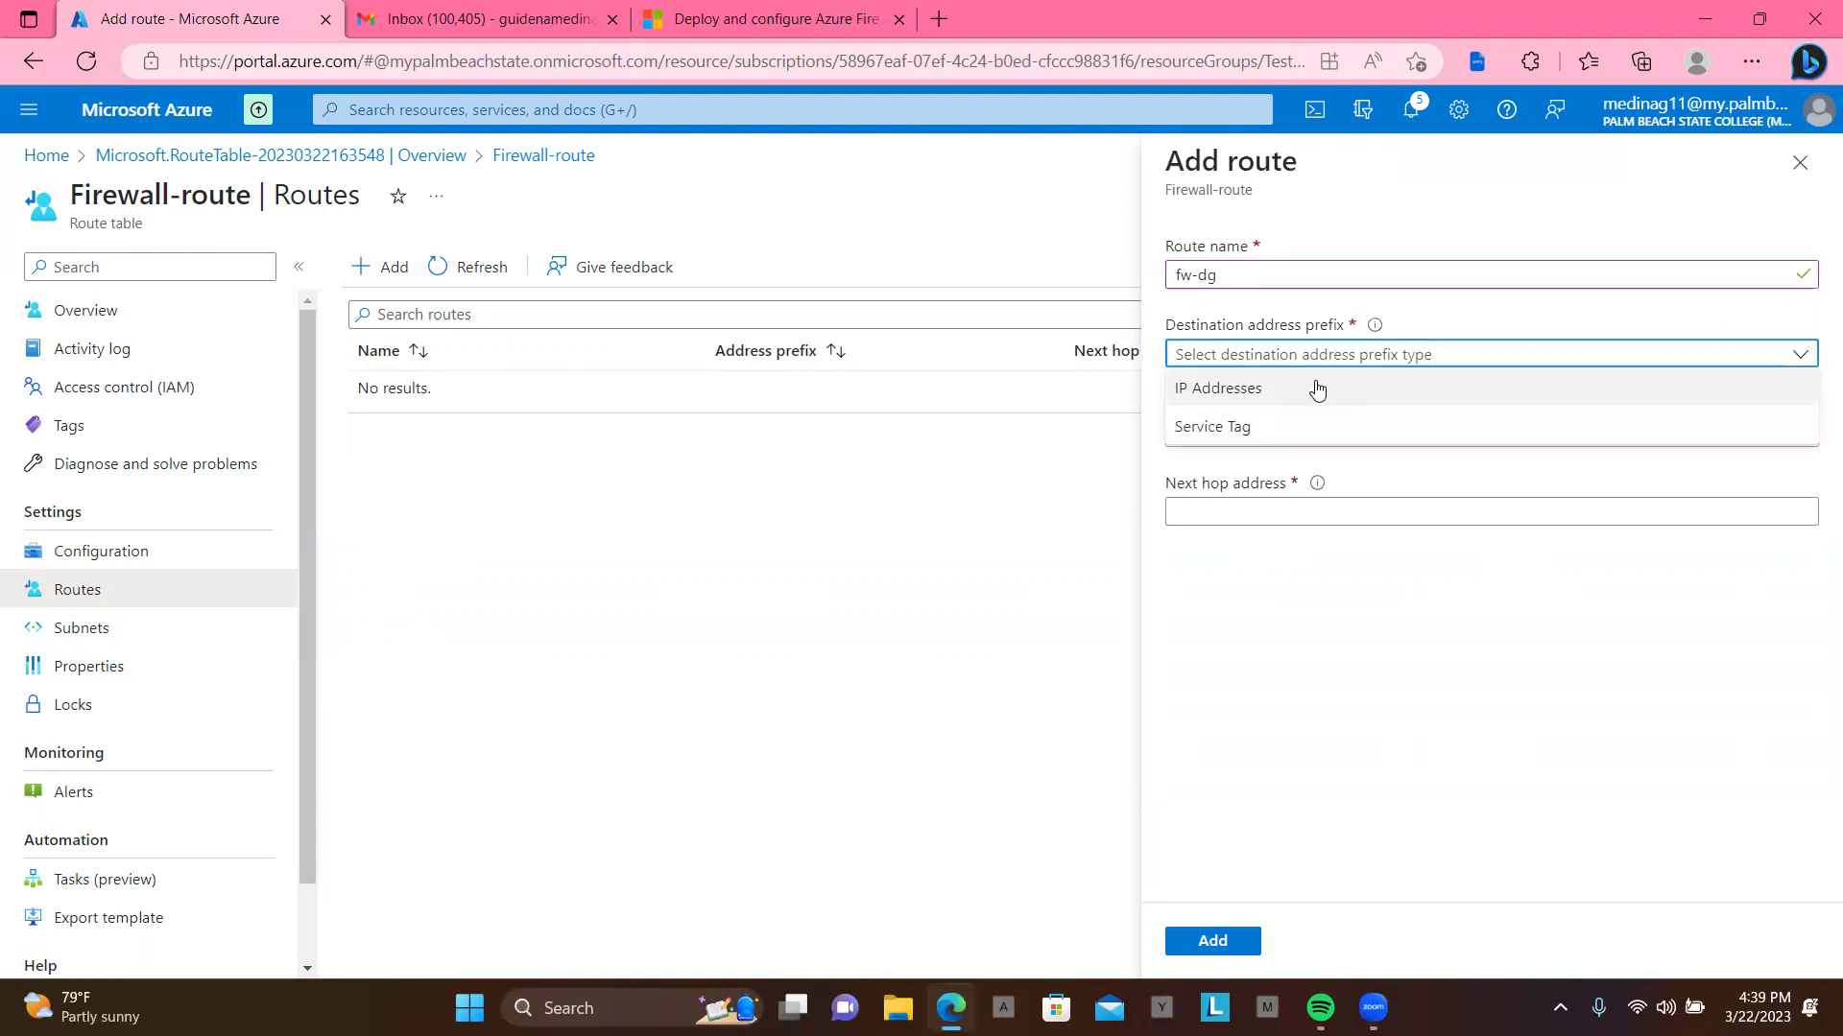
left_click(1263, 391)
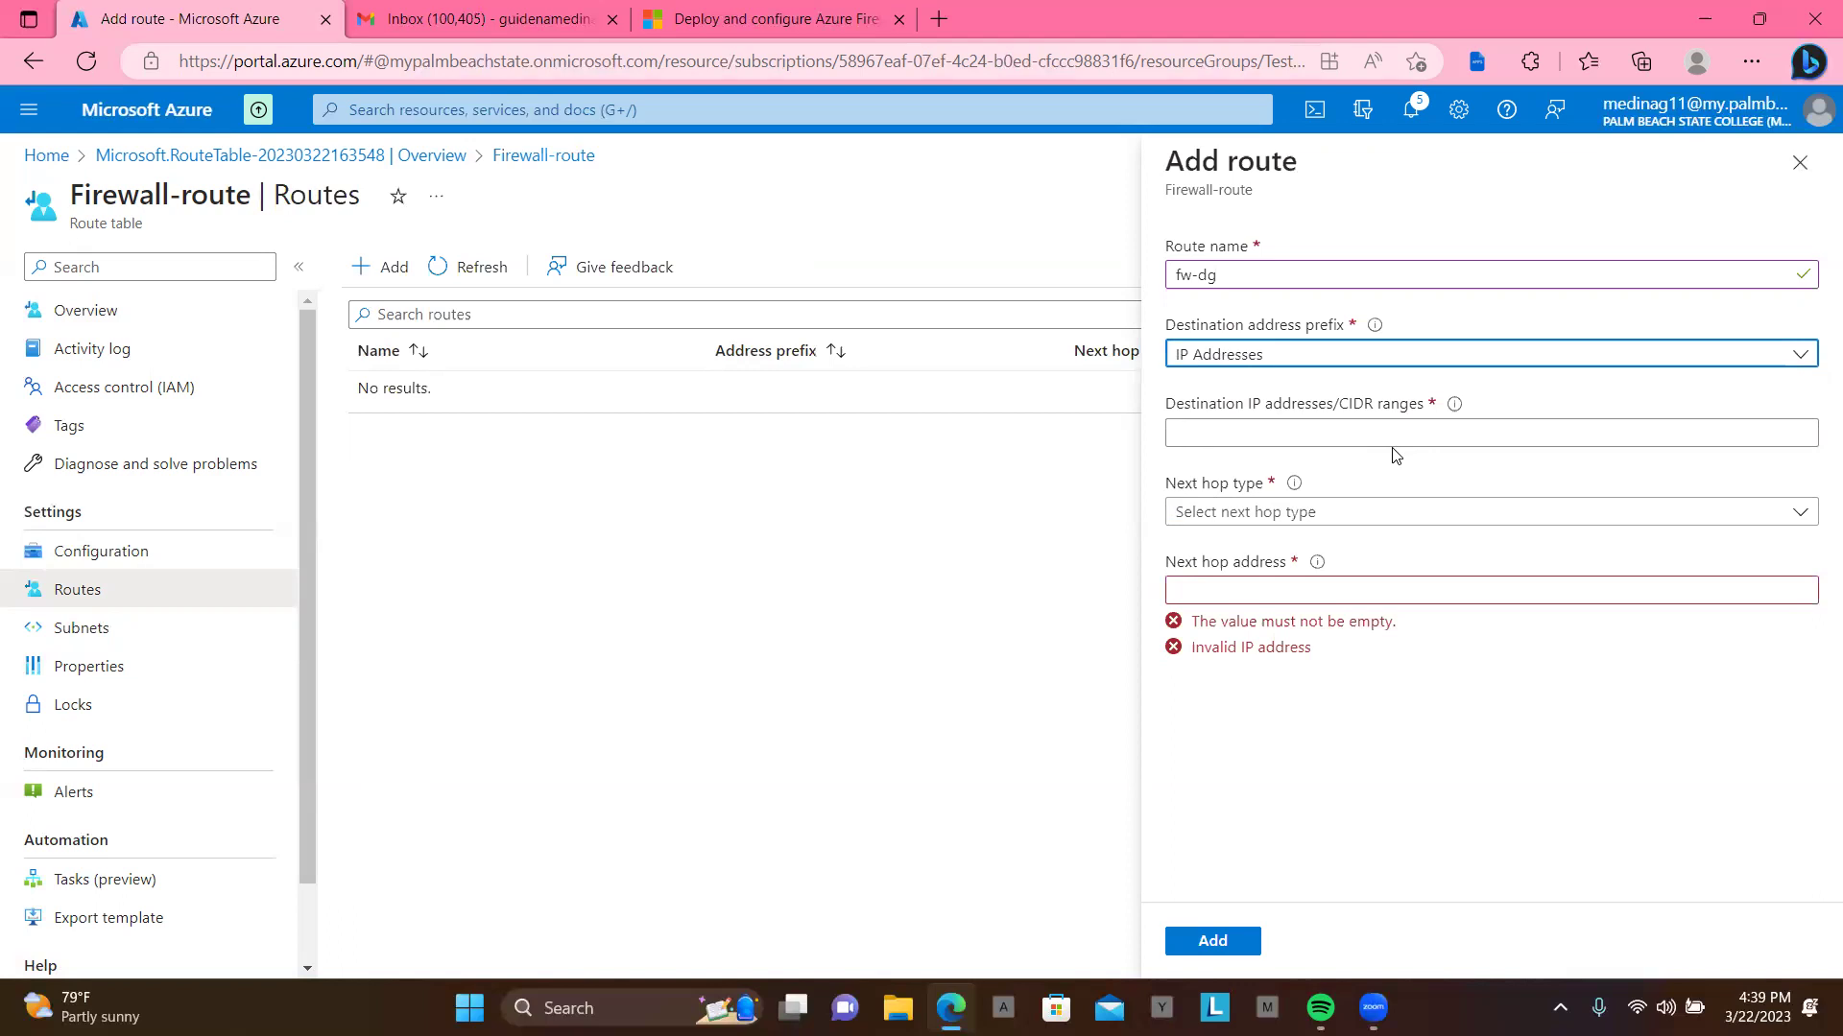
left_click(1336, 428)
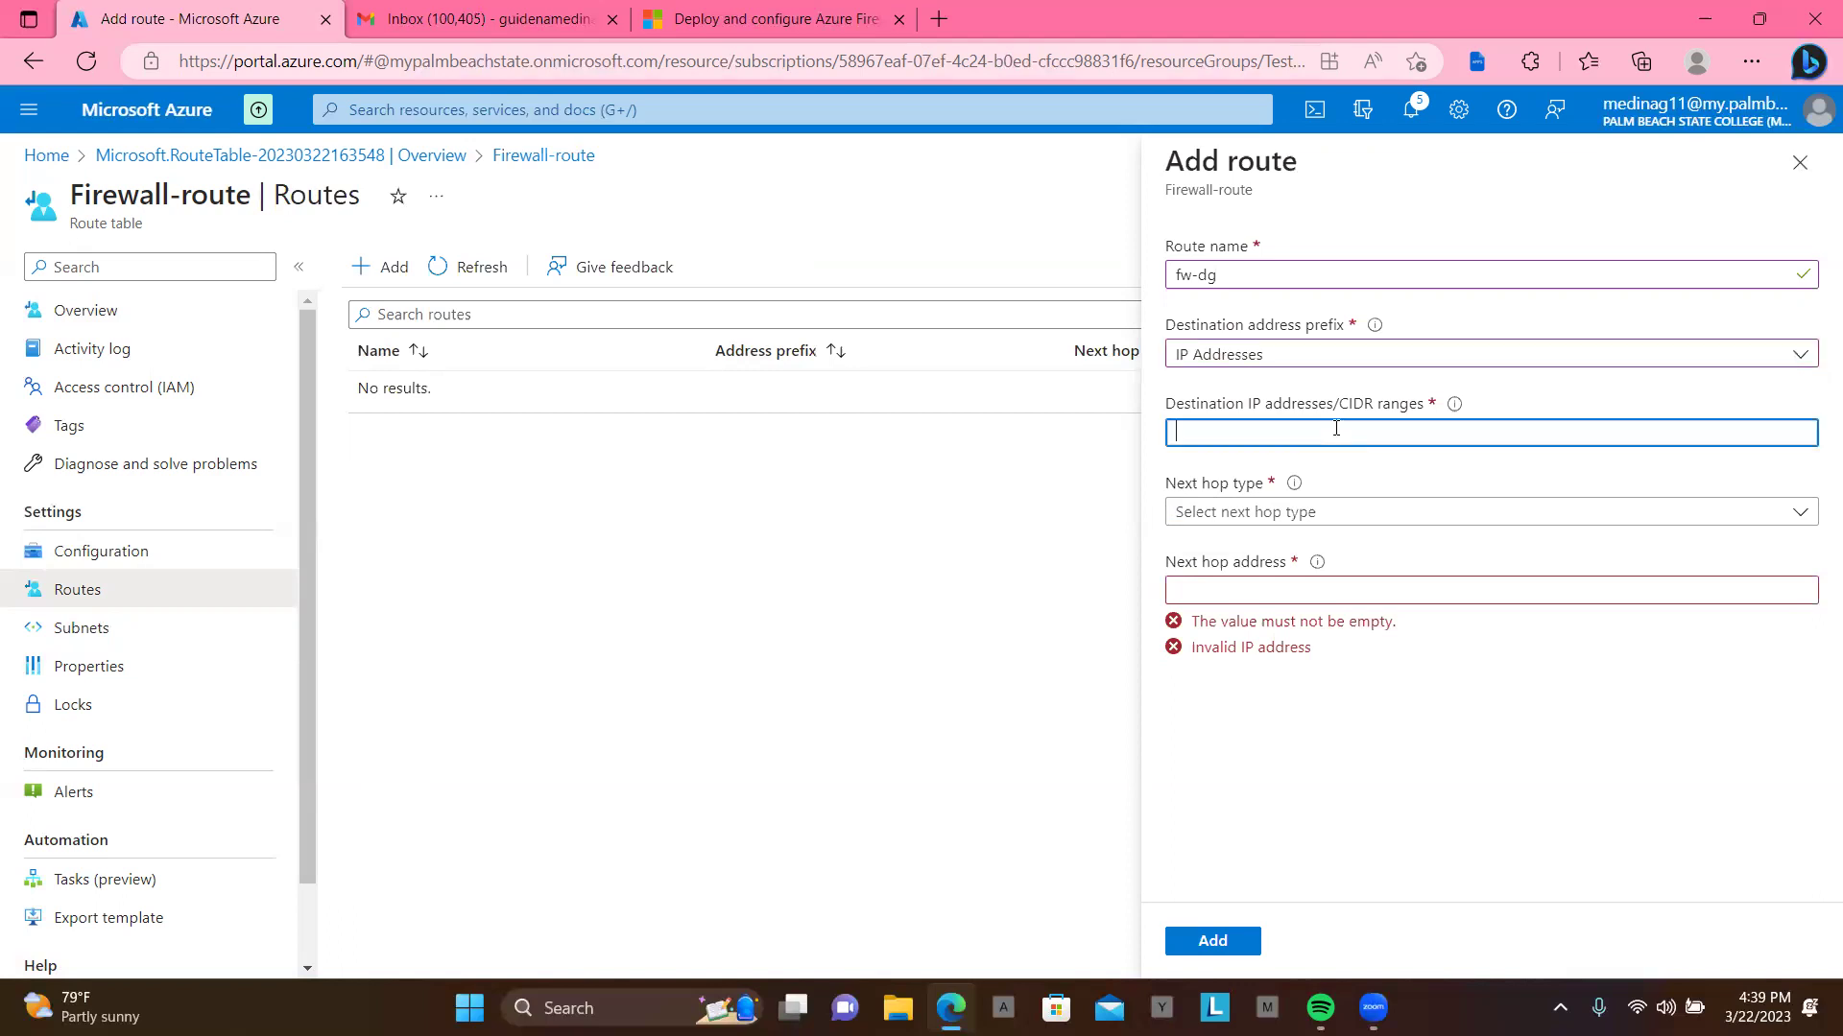
type("0.0.")
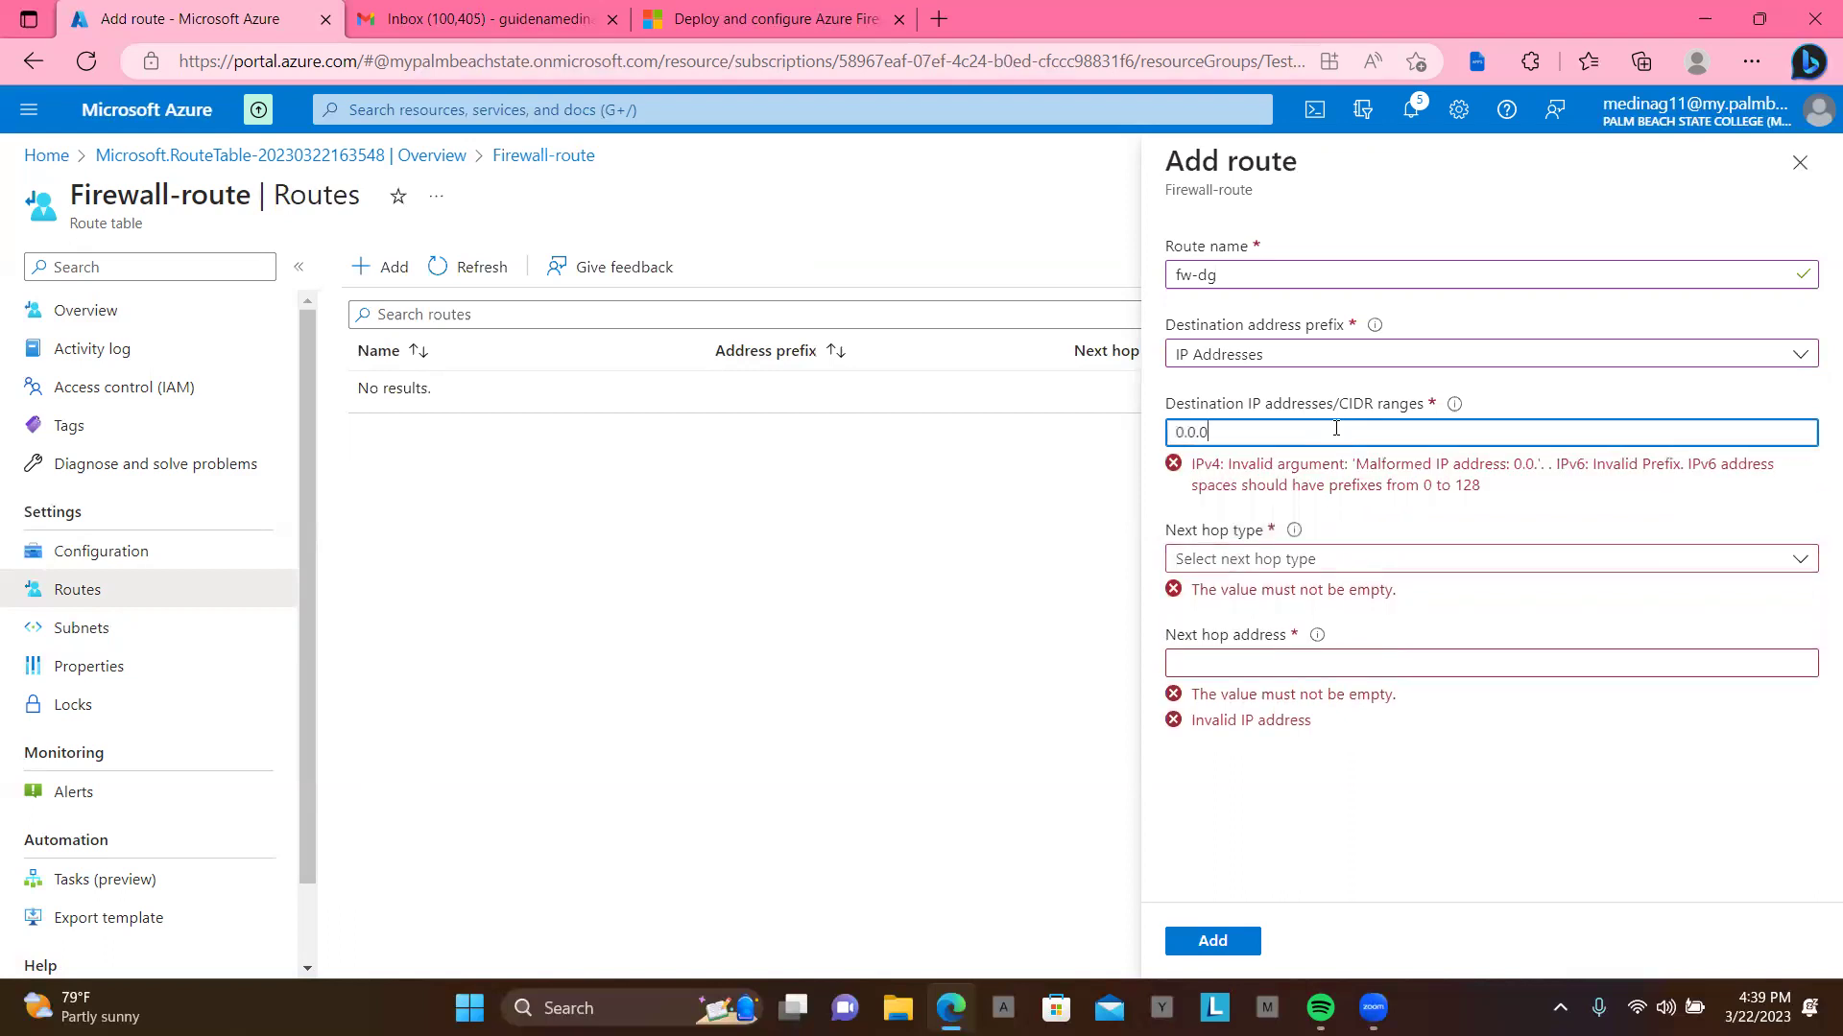
type("0/")
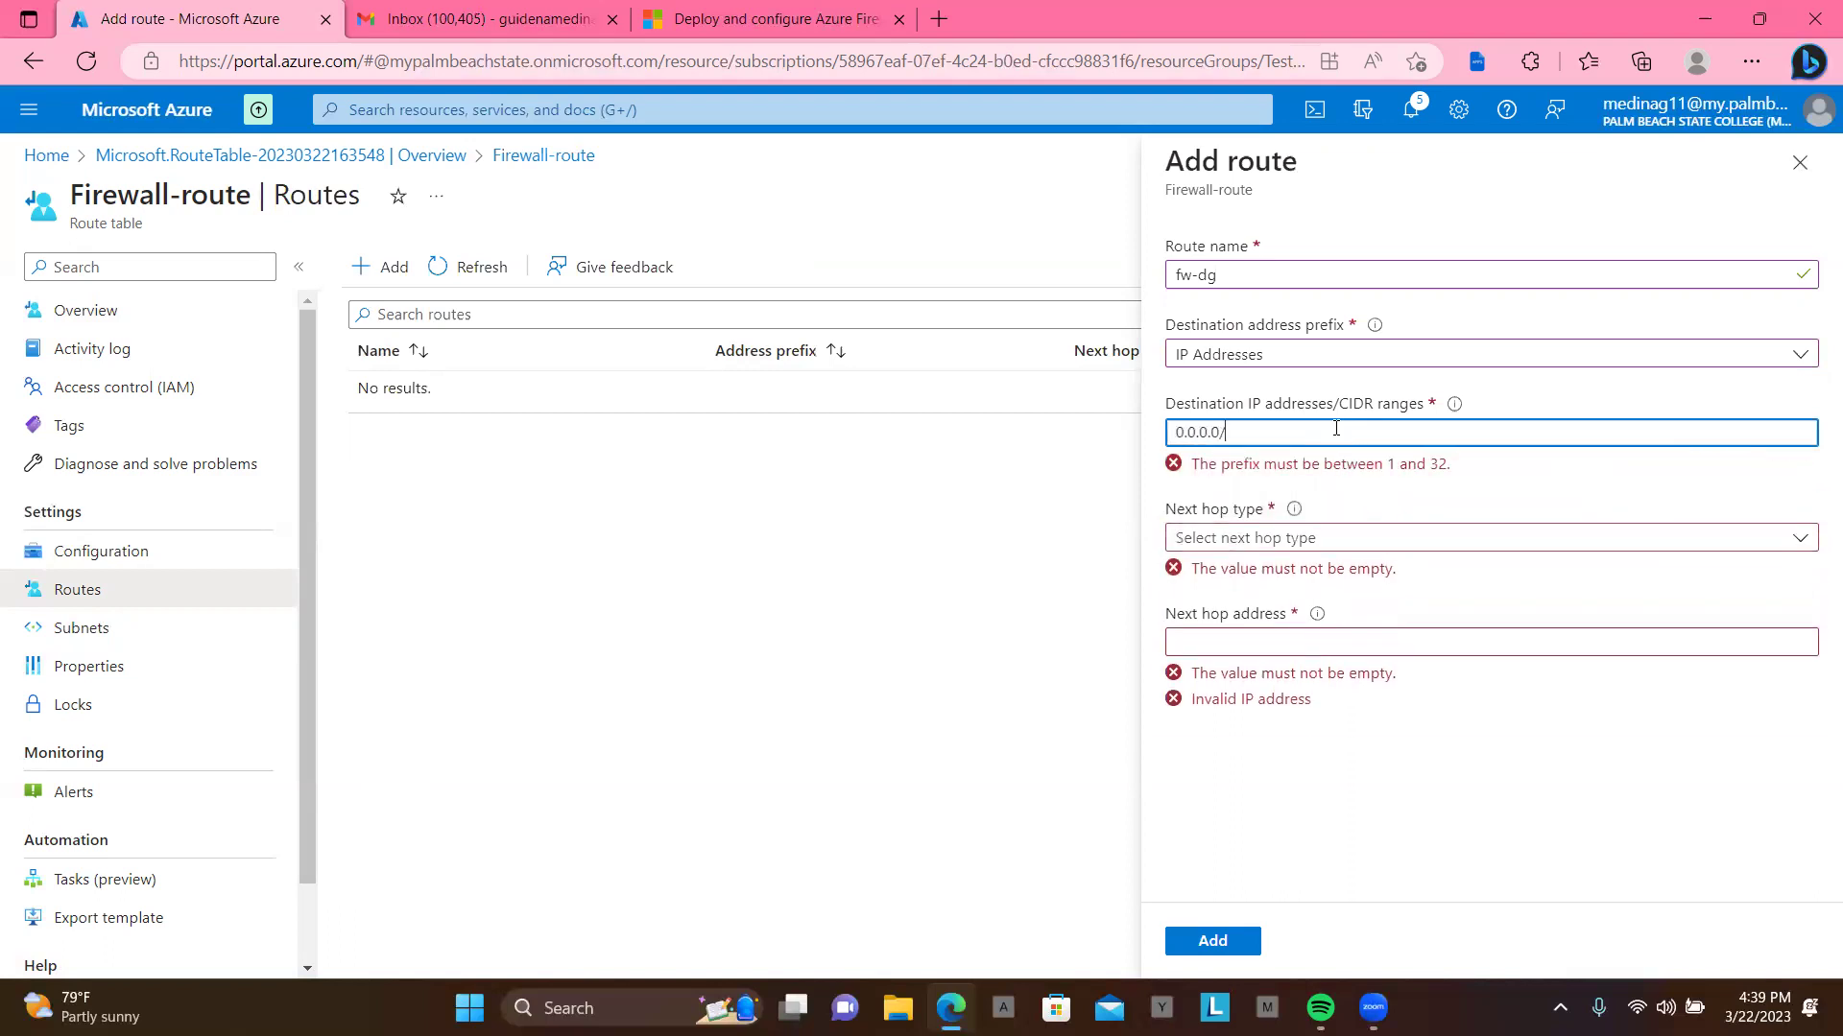
type("0")
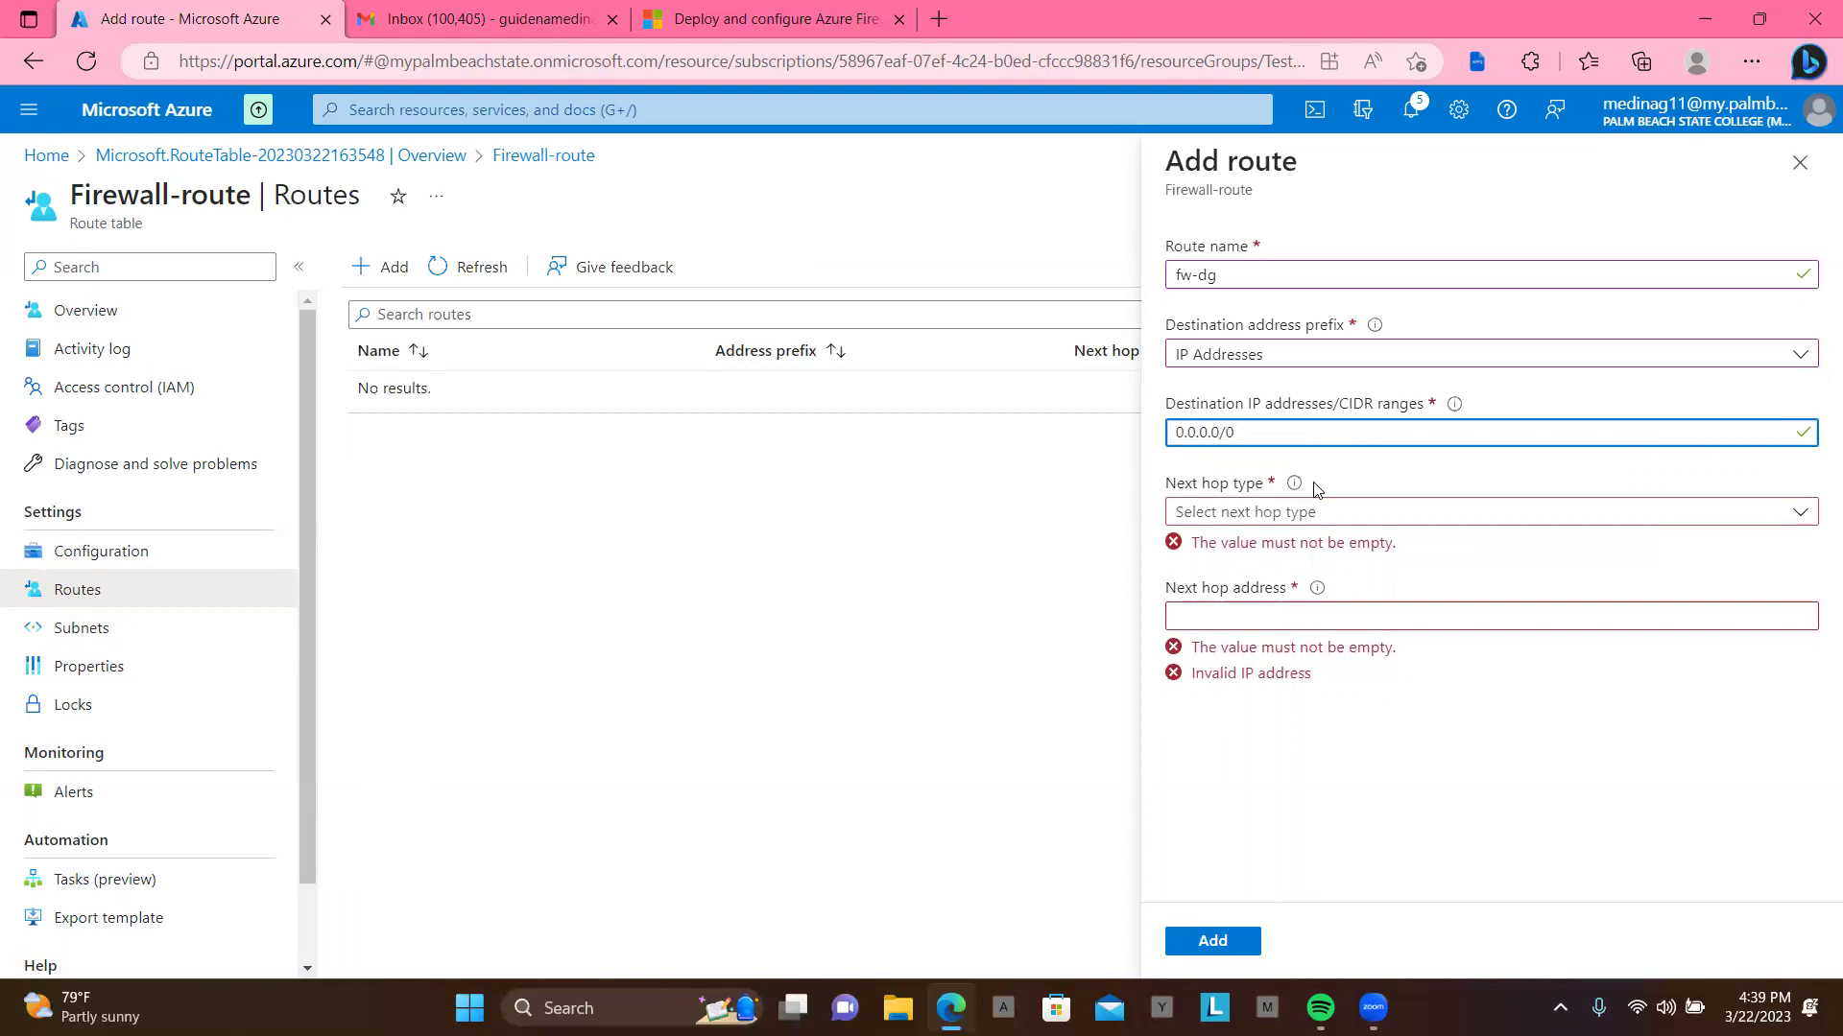
left_click(1355, 515)
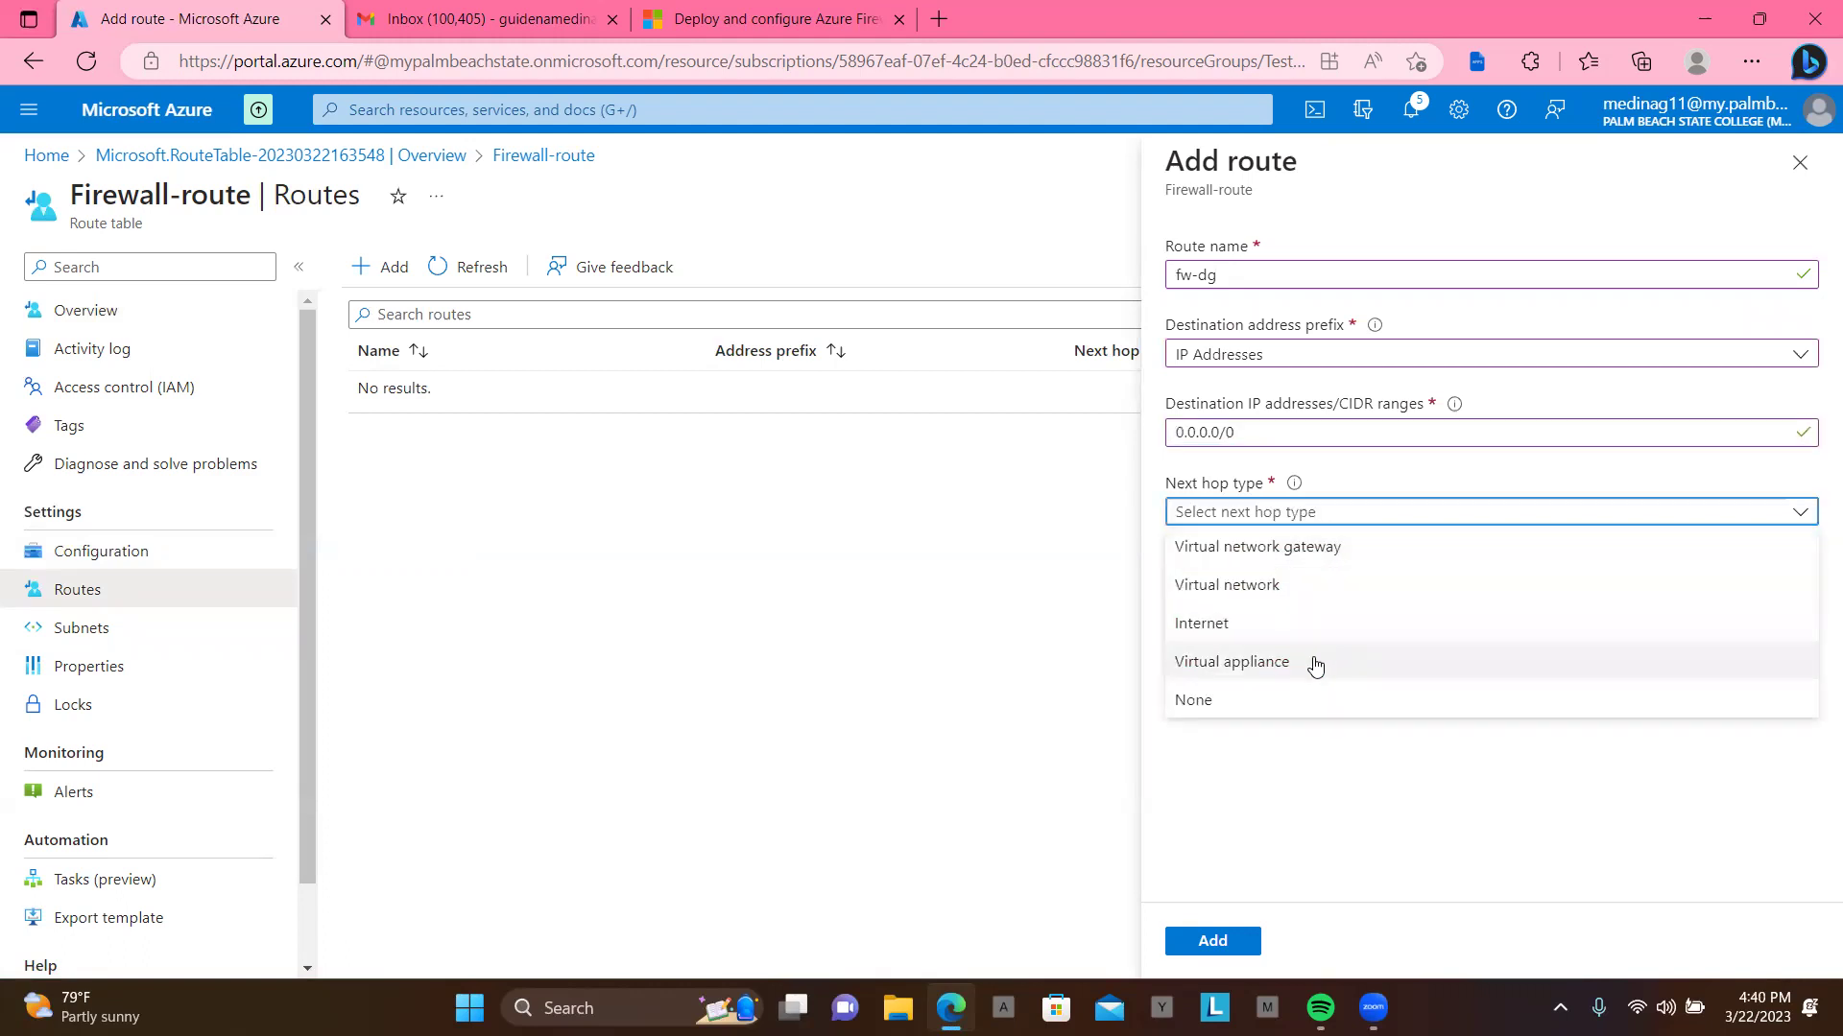
left_click(1313, 662)
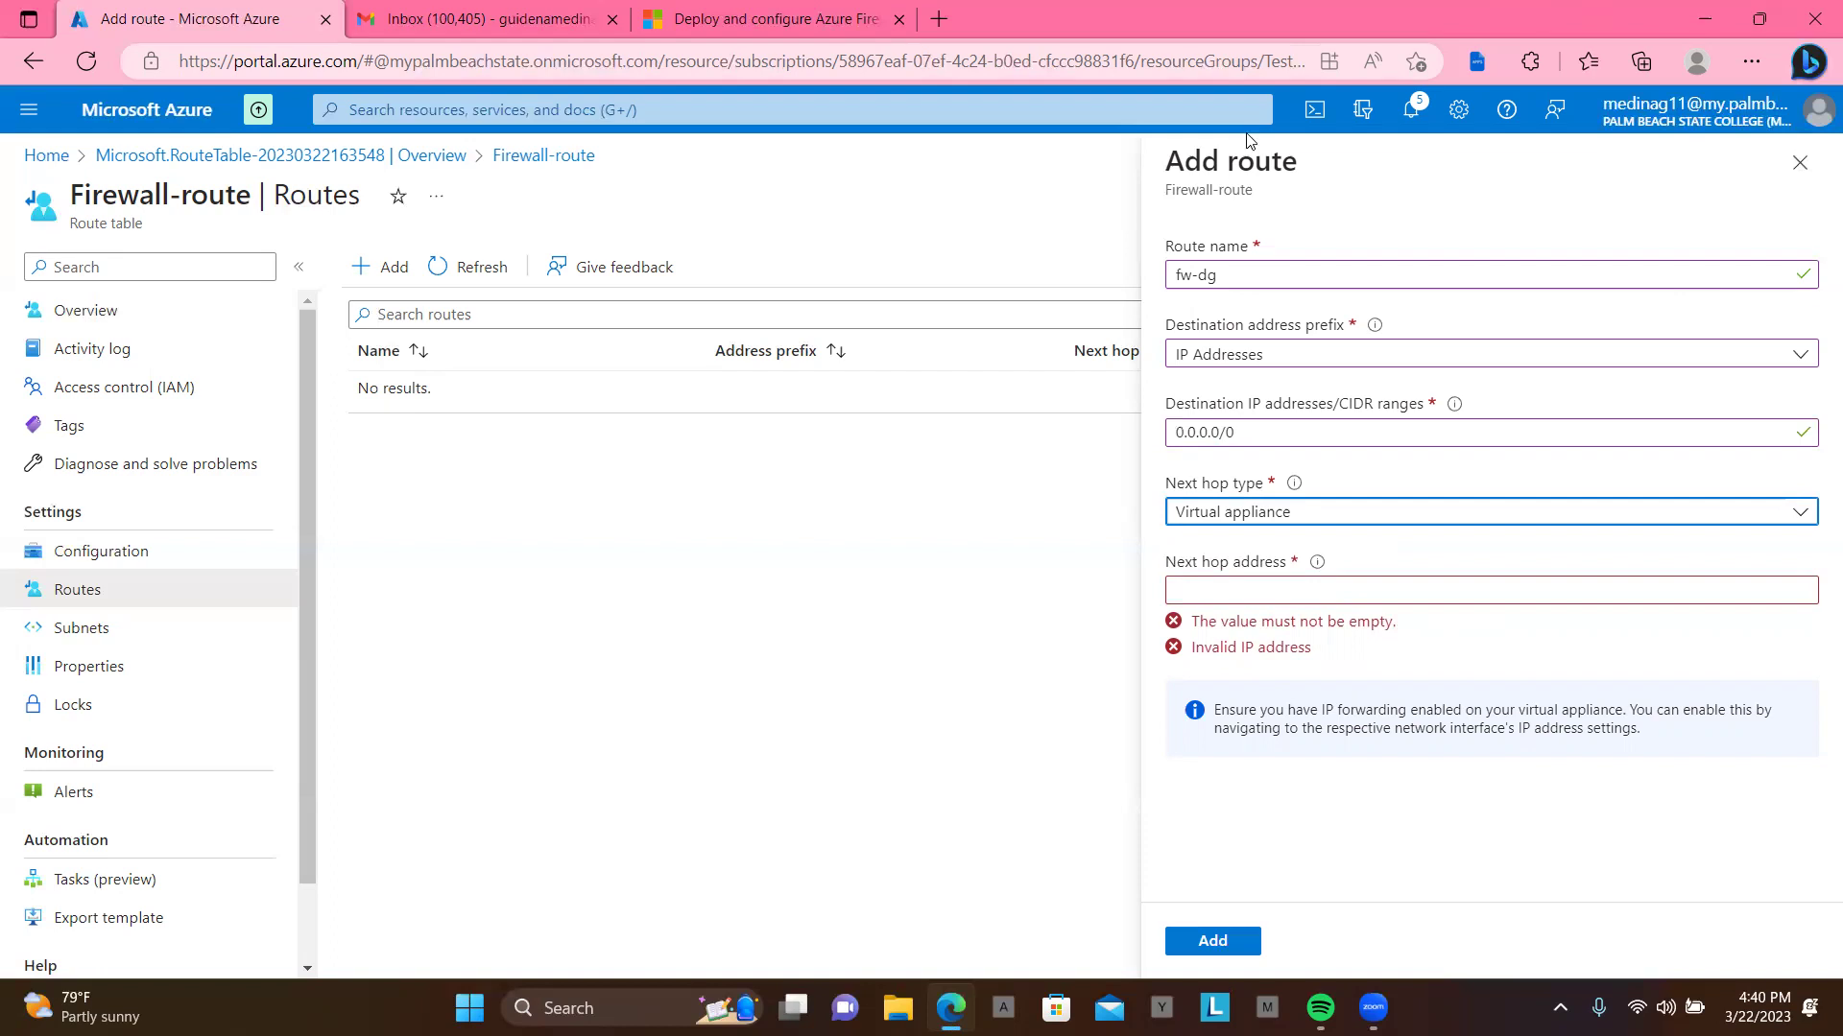
Step: Load the Azure portal home in a new browser tab
left_click(375, 31)
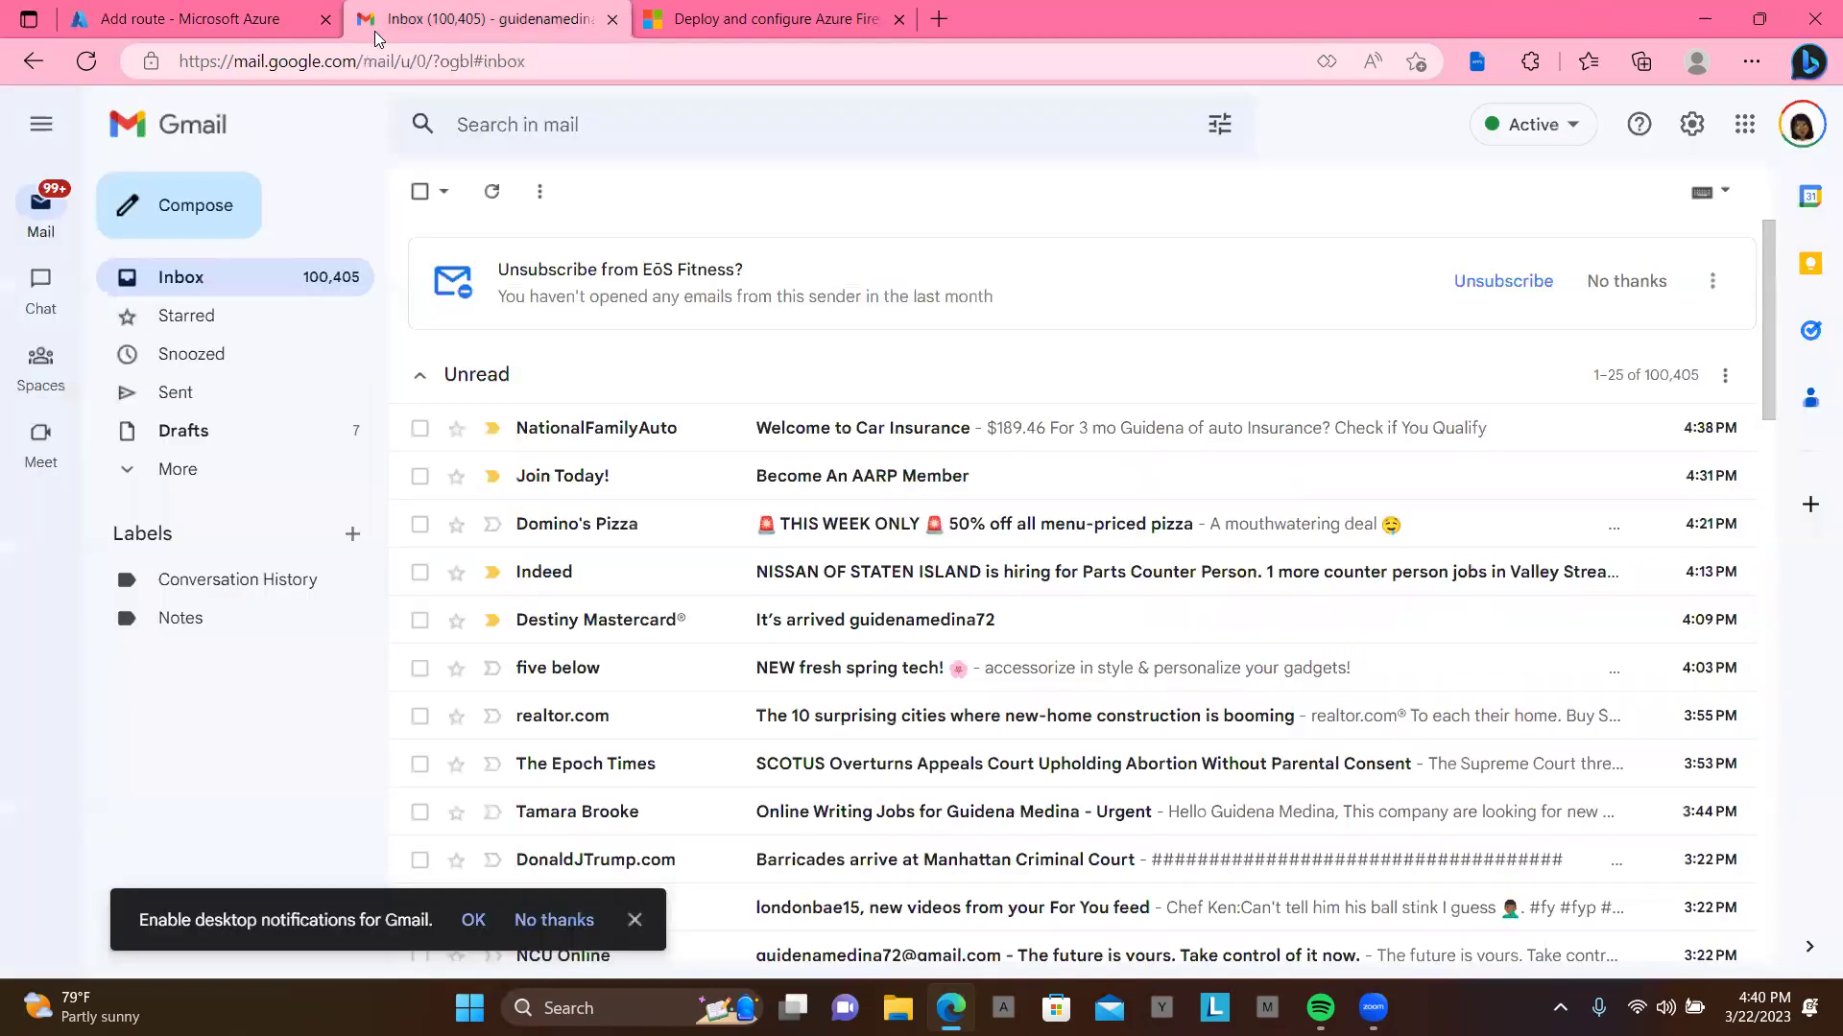
key("ctrl+Tab")
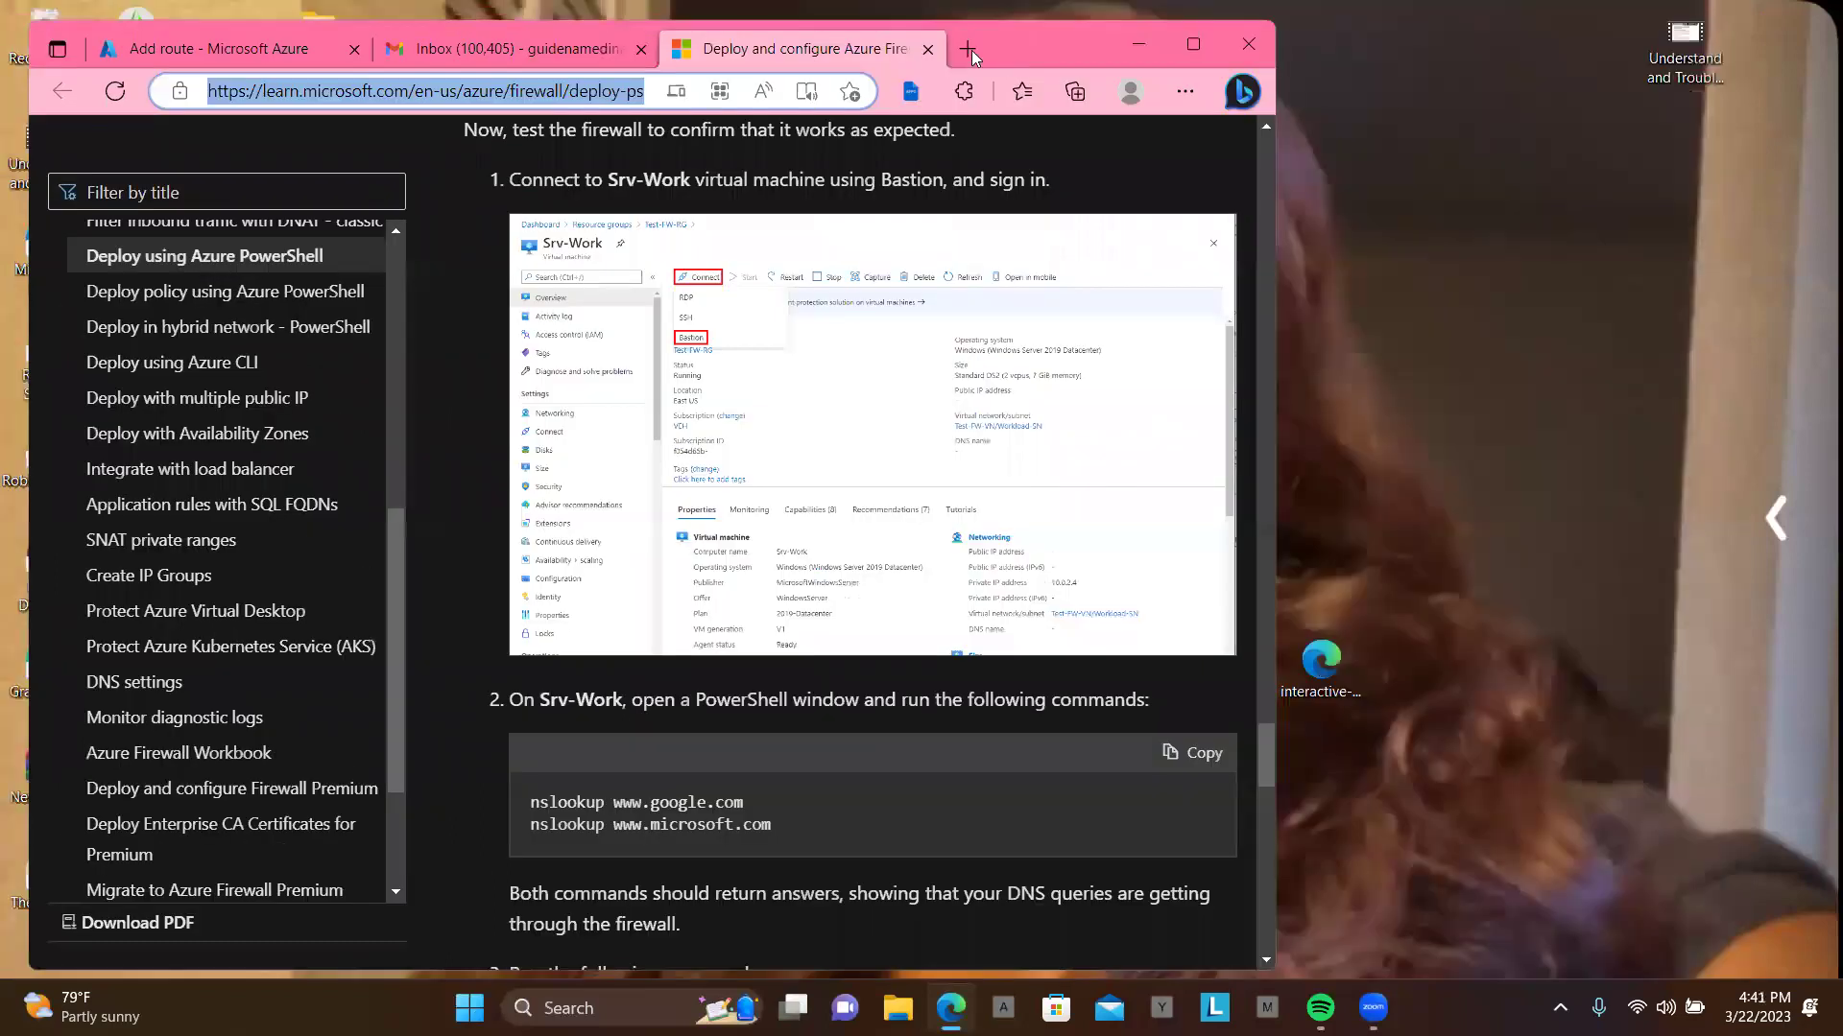
left_click(968, 48)
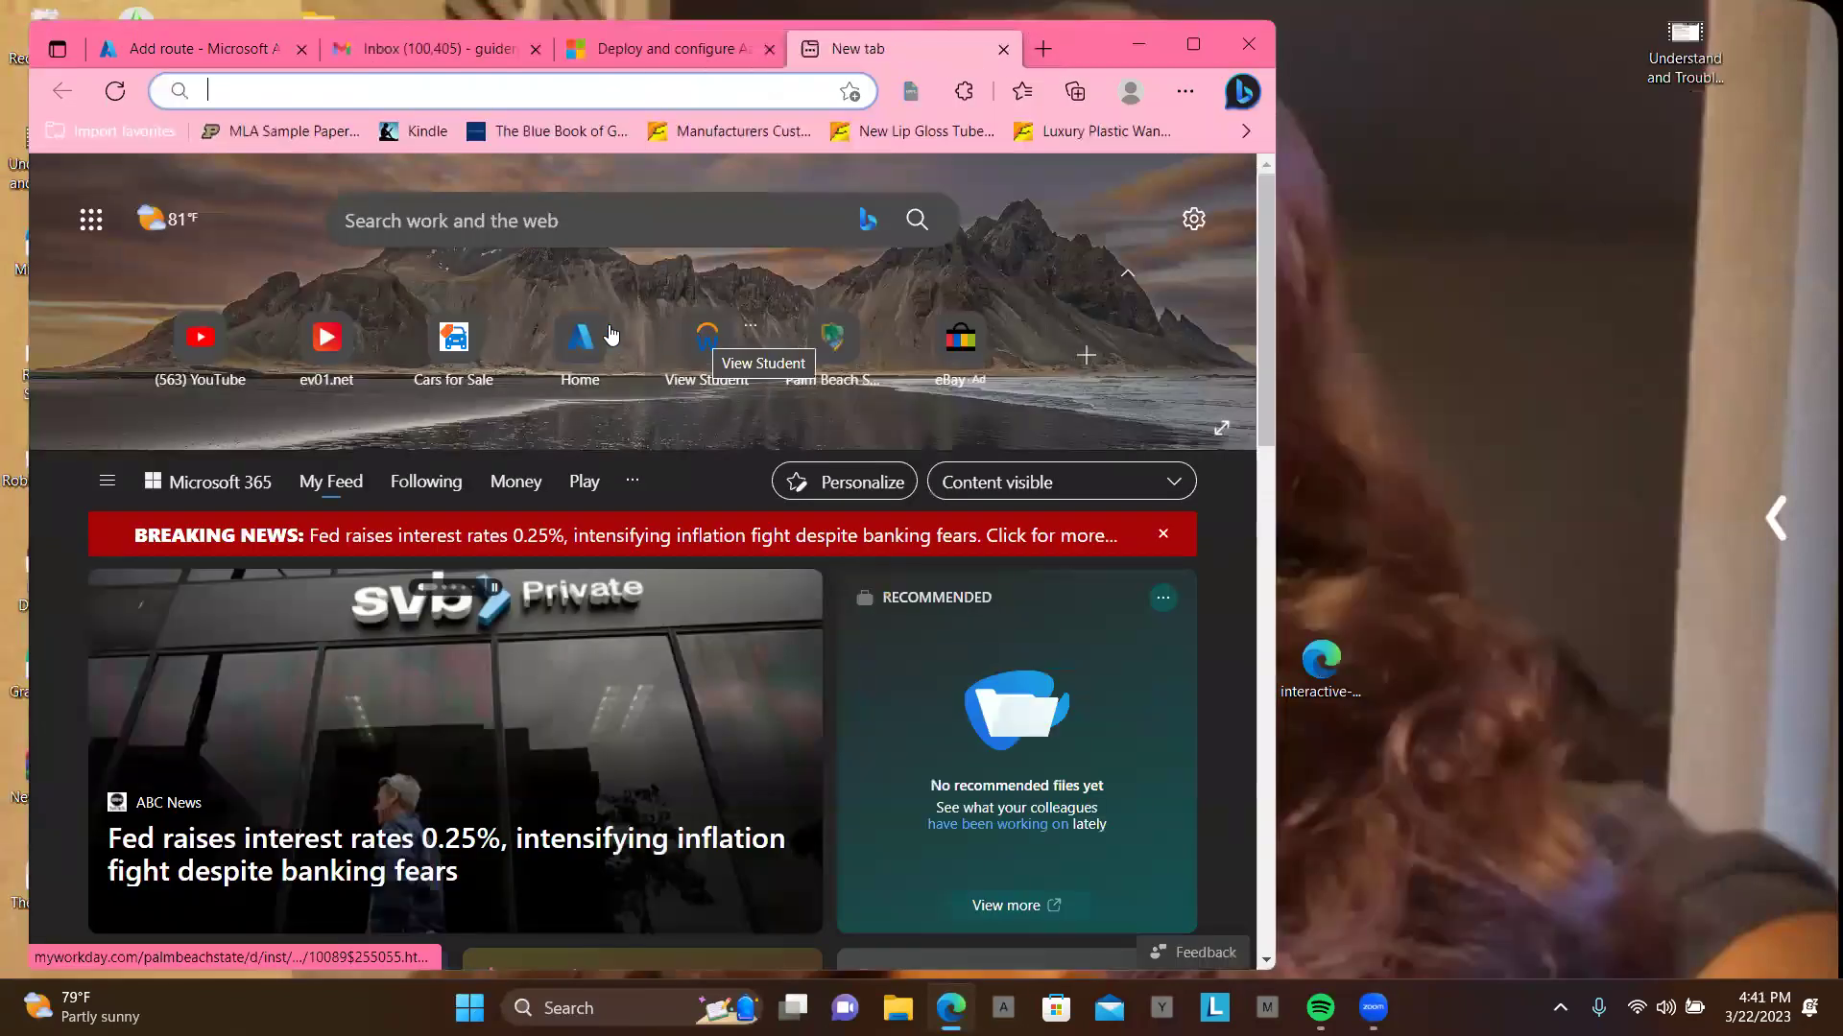
left_click(571, 355)
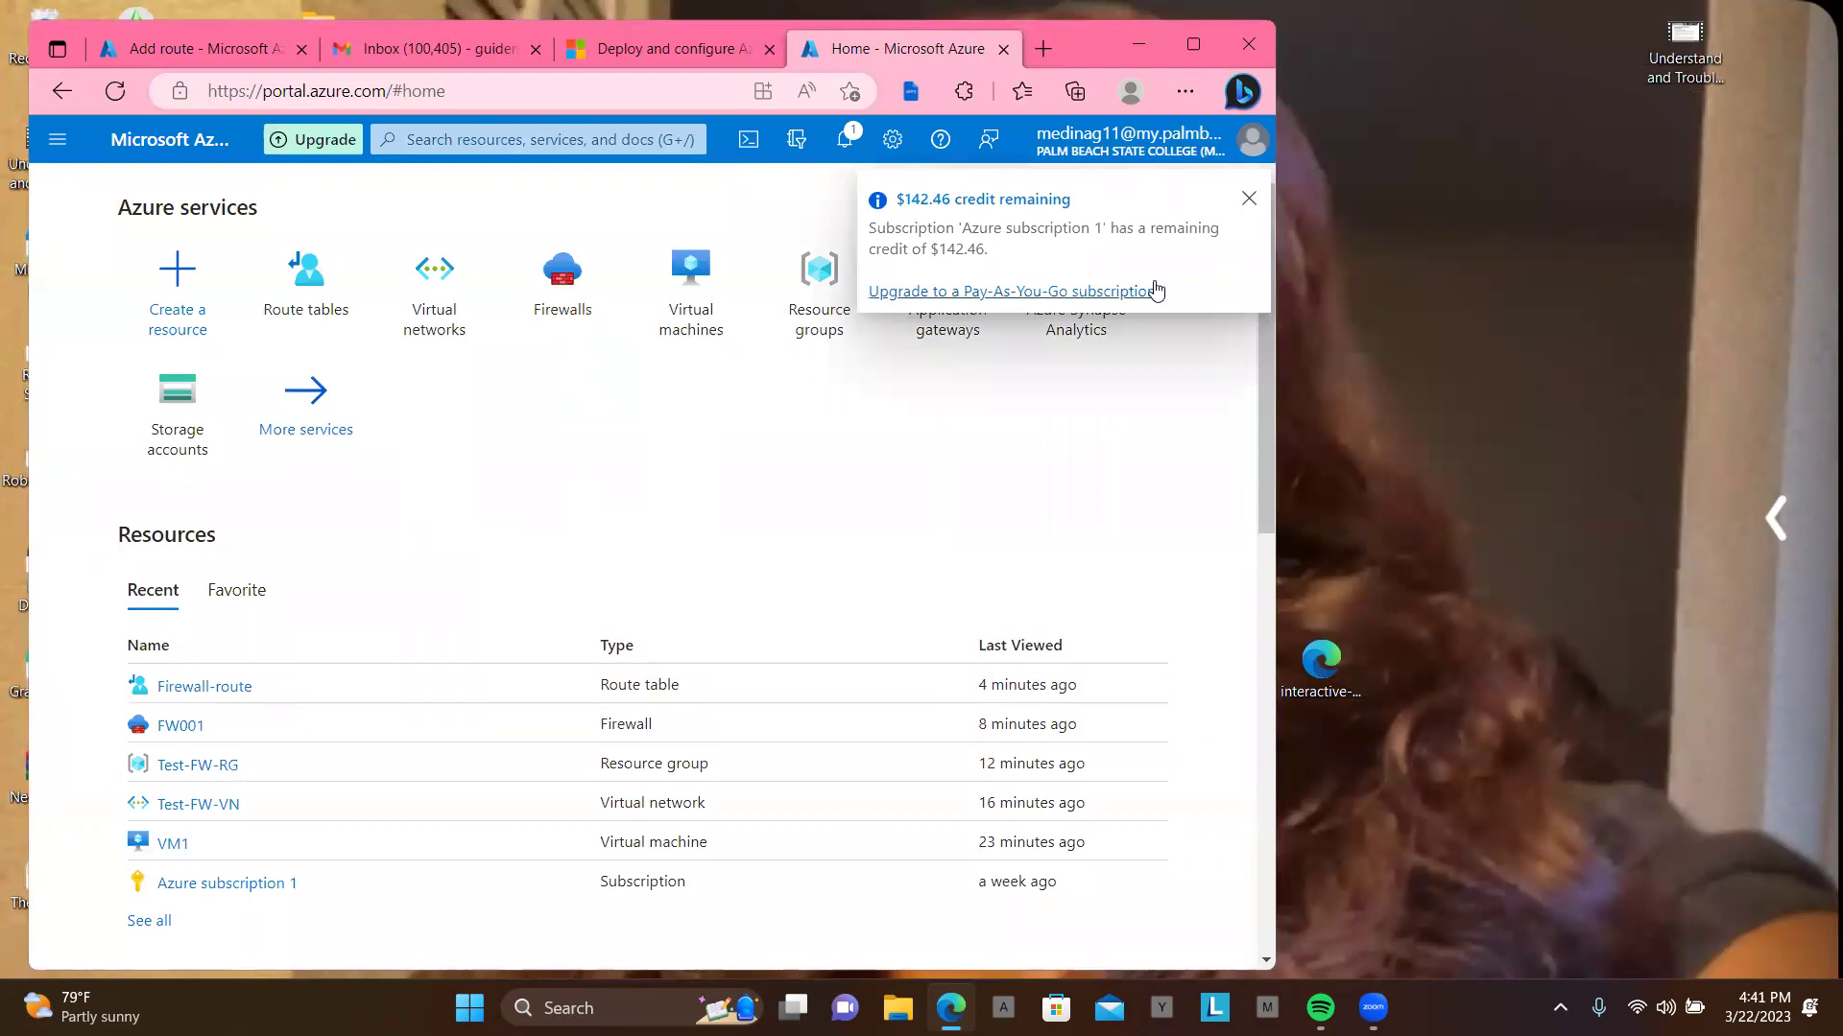
left_click(1249, 199)
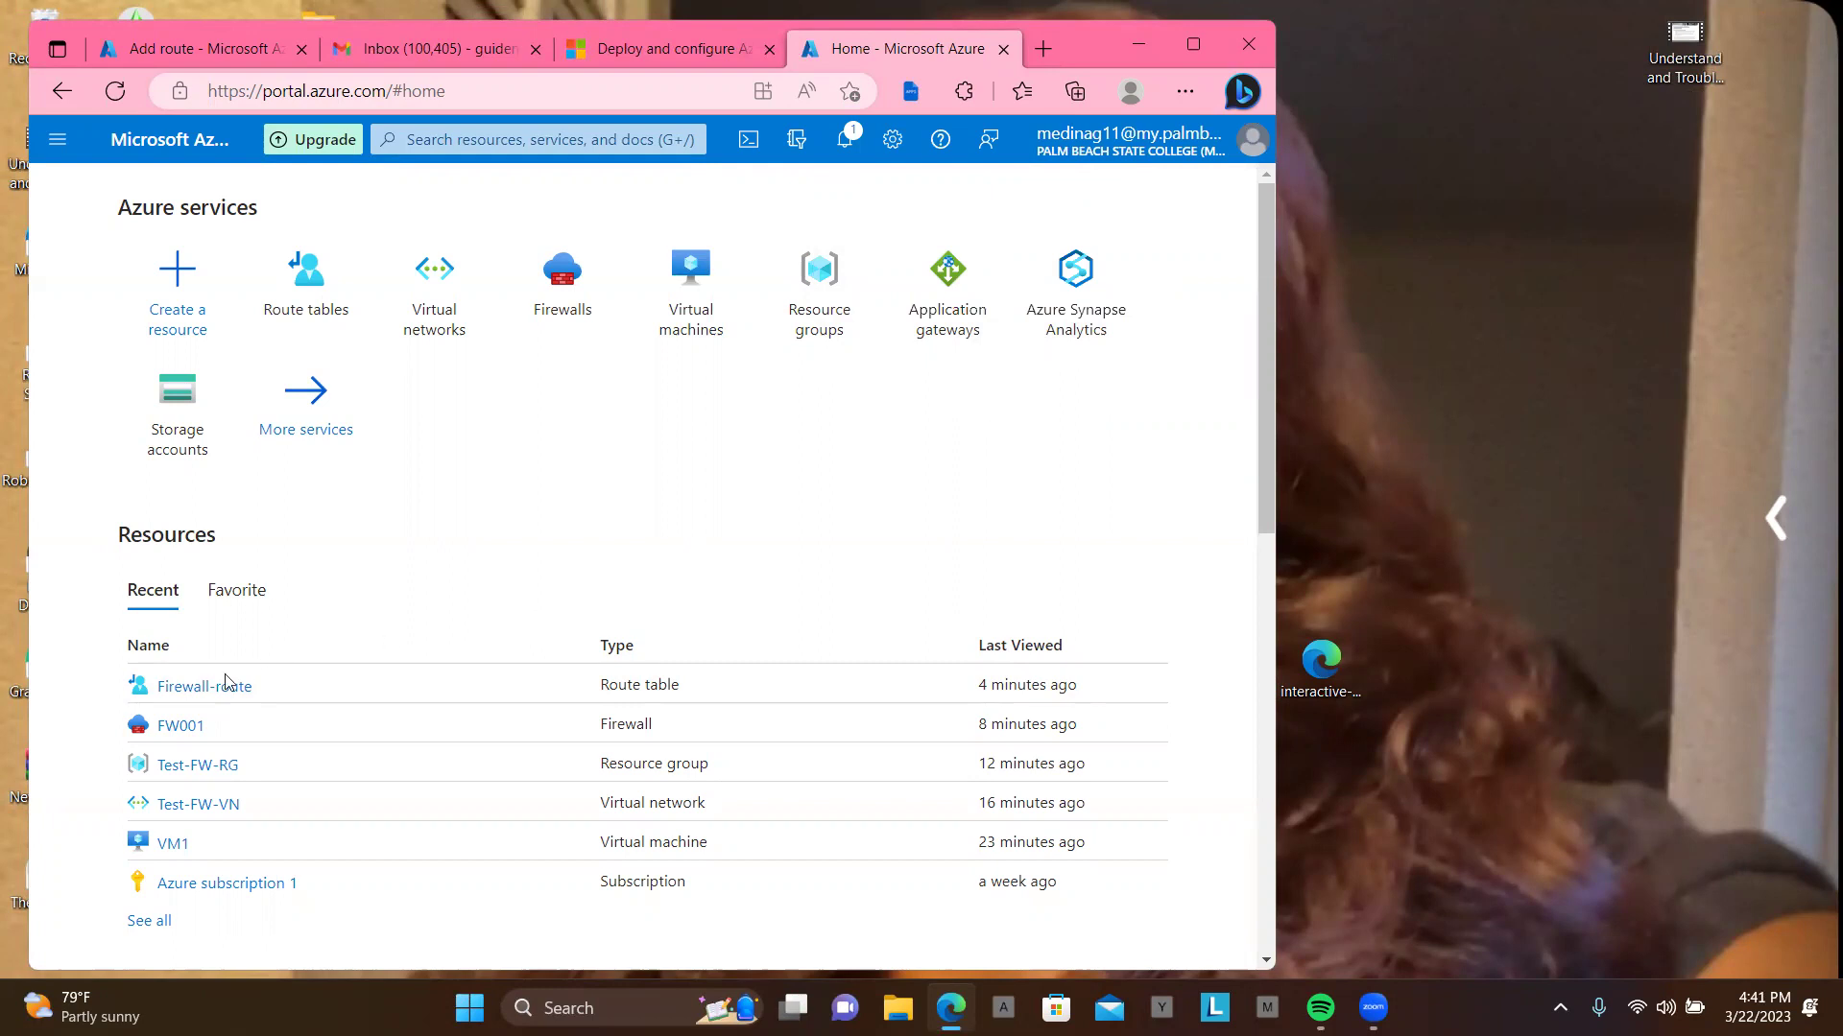
Step: Open firewall FW001 and copy its private IP 10.0.1.4
left_click(183, 727)
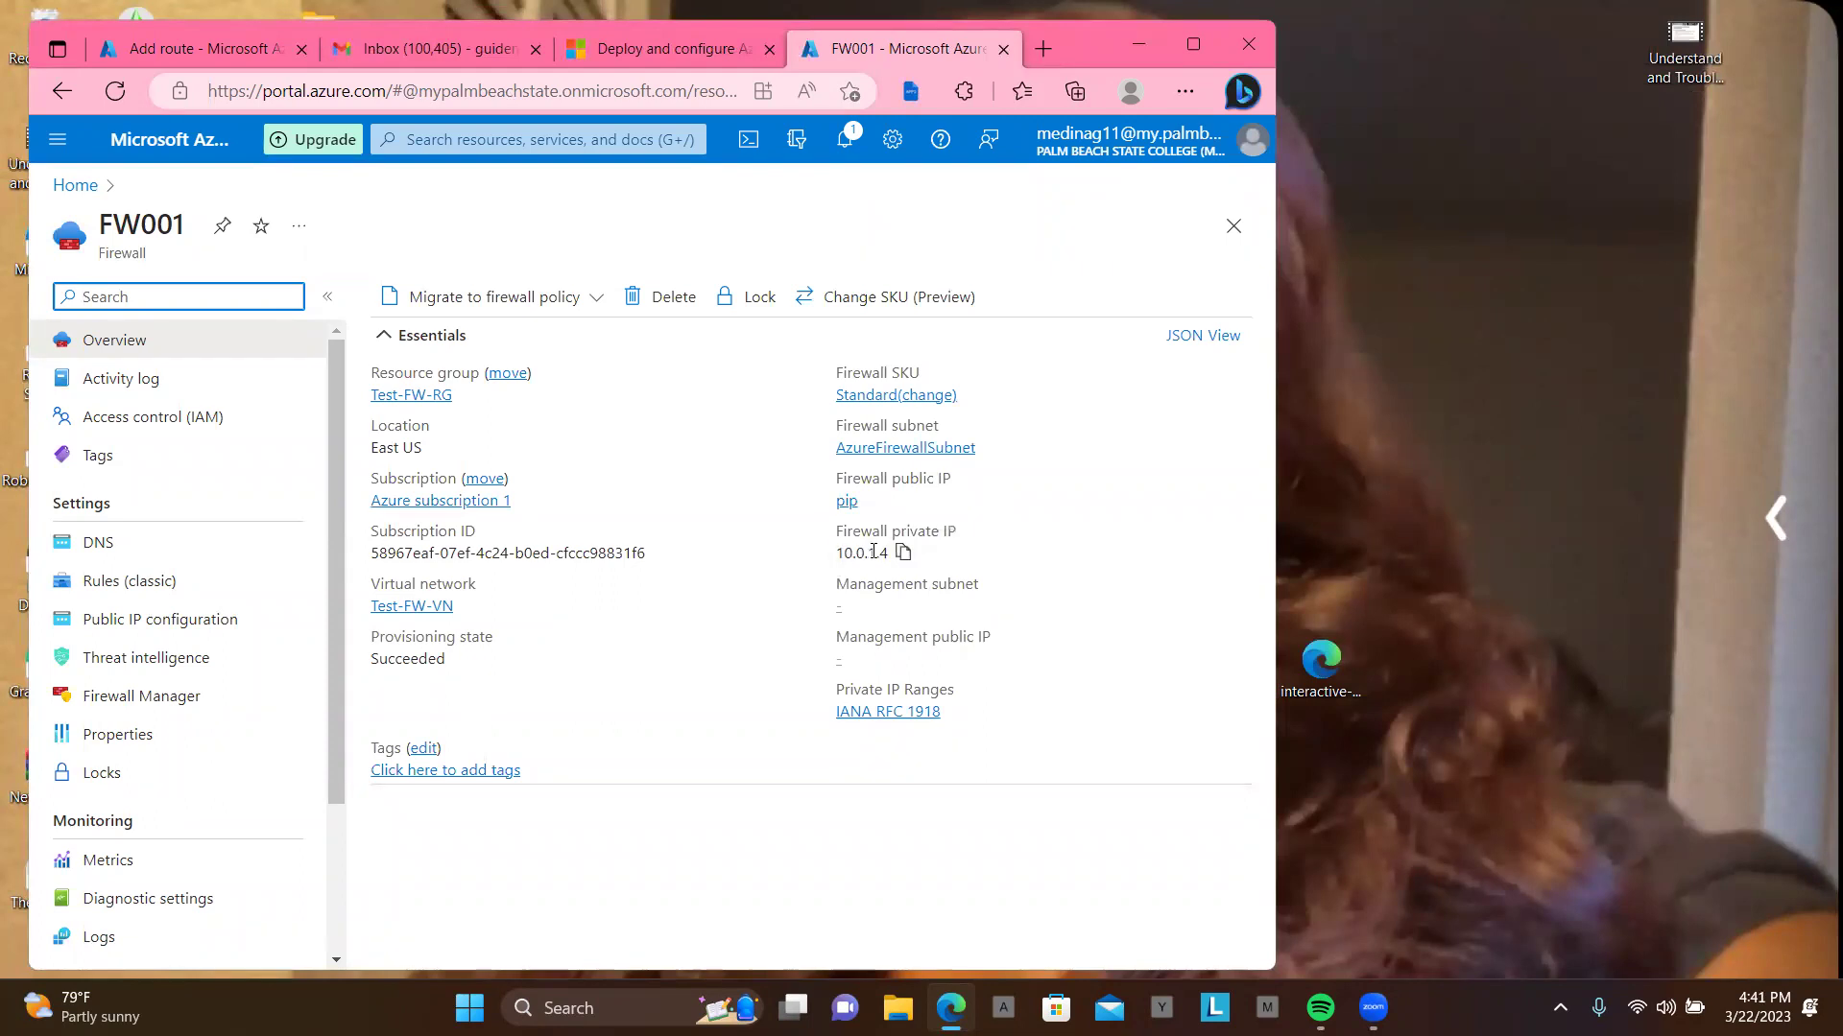
left_click(903, 556)
left_click(903, 557)
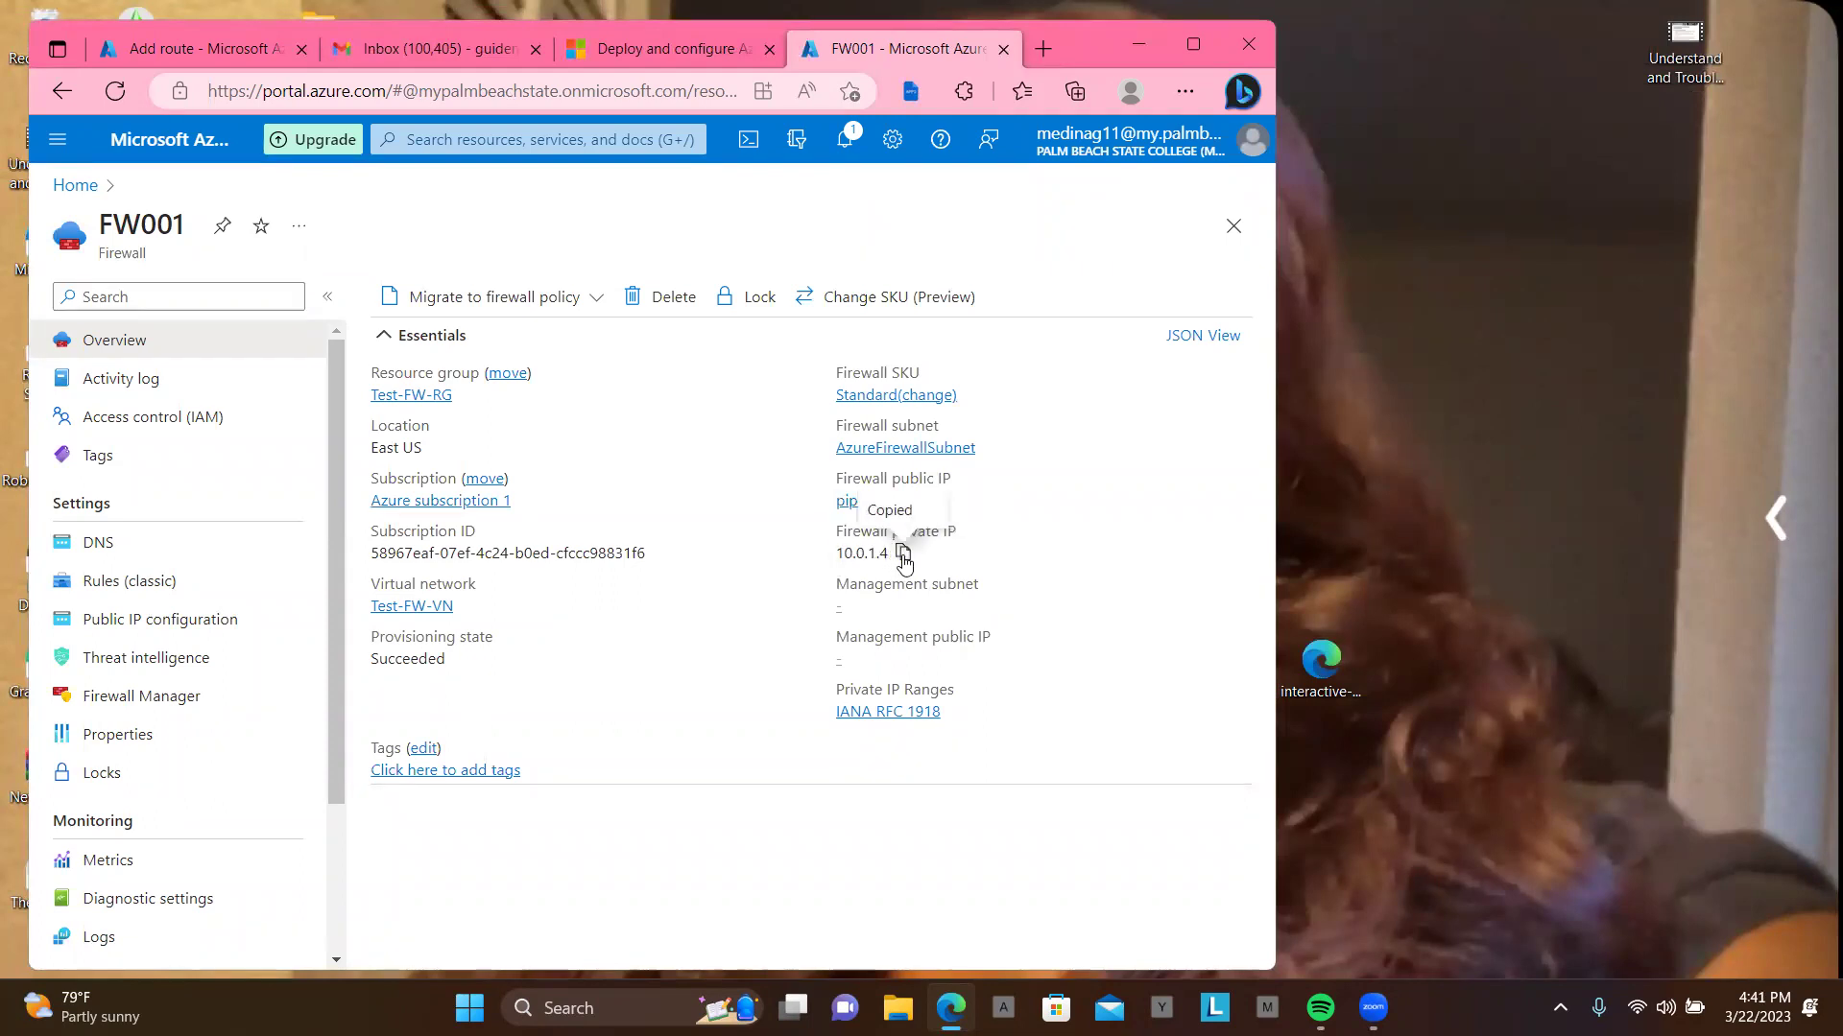
left_click(1199, 44)
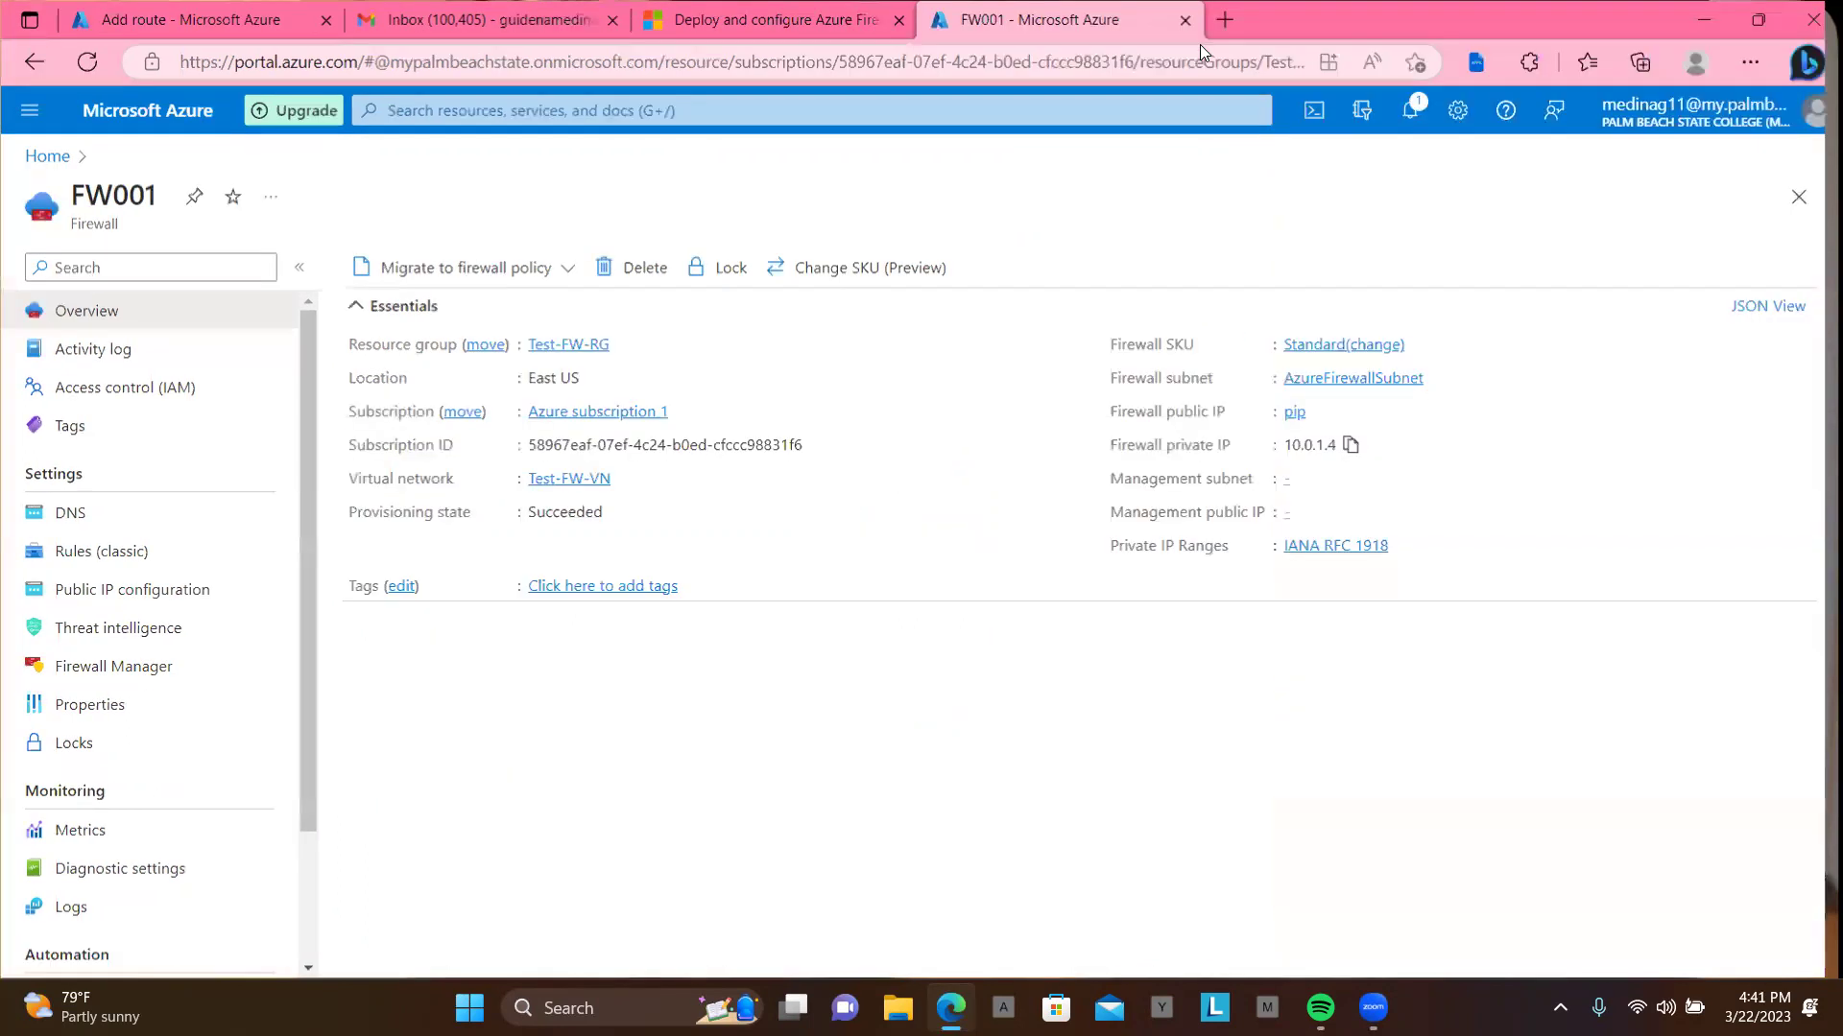
Step: Paste 10.0.1.4 as the next hop address and add route fw-dg
left_click(229, 10)
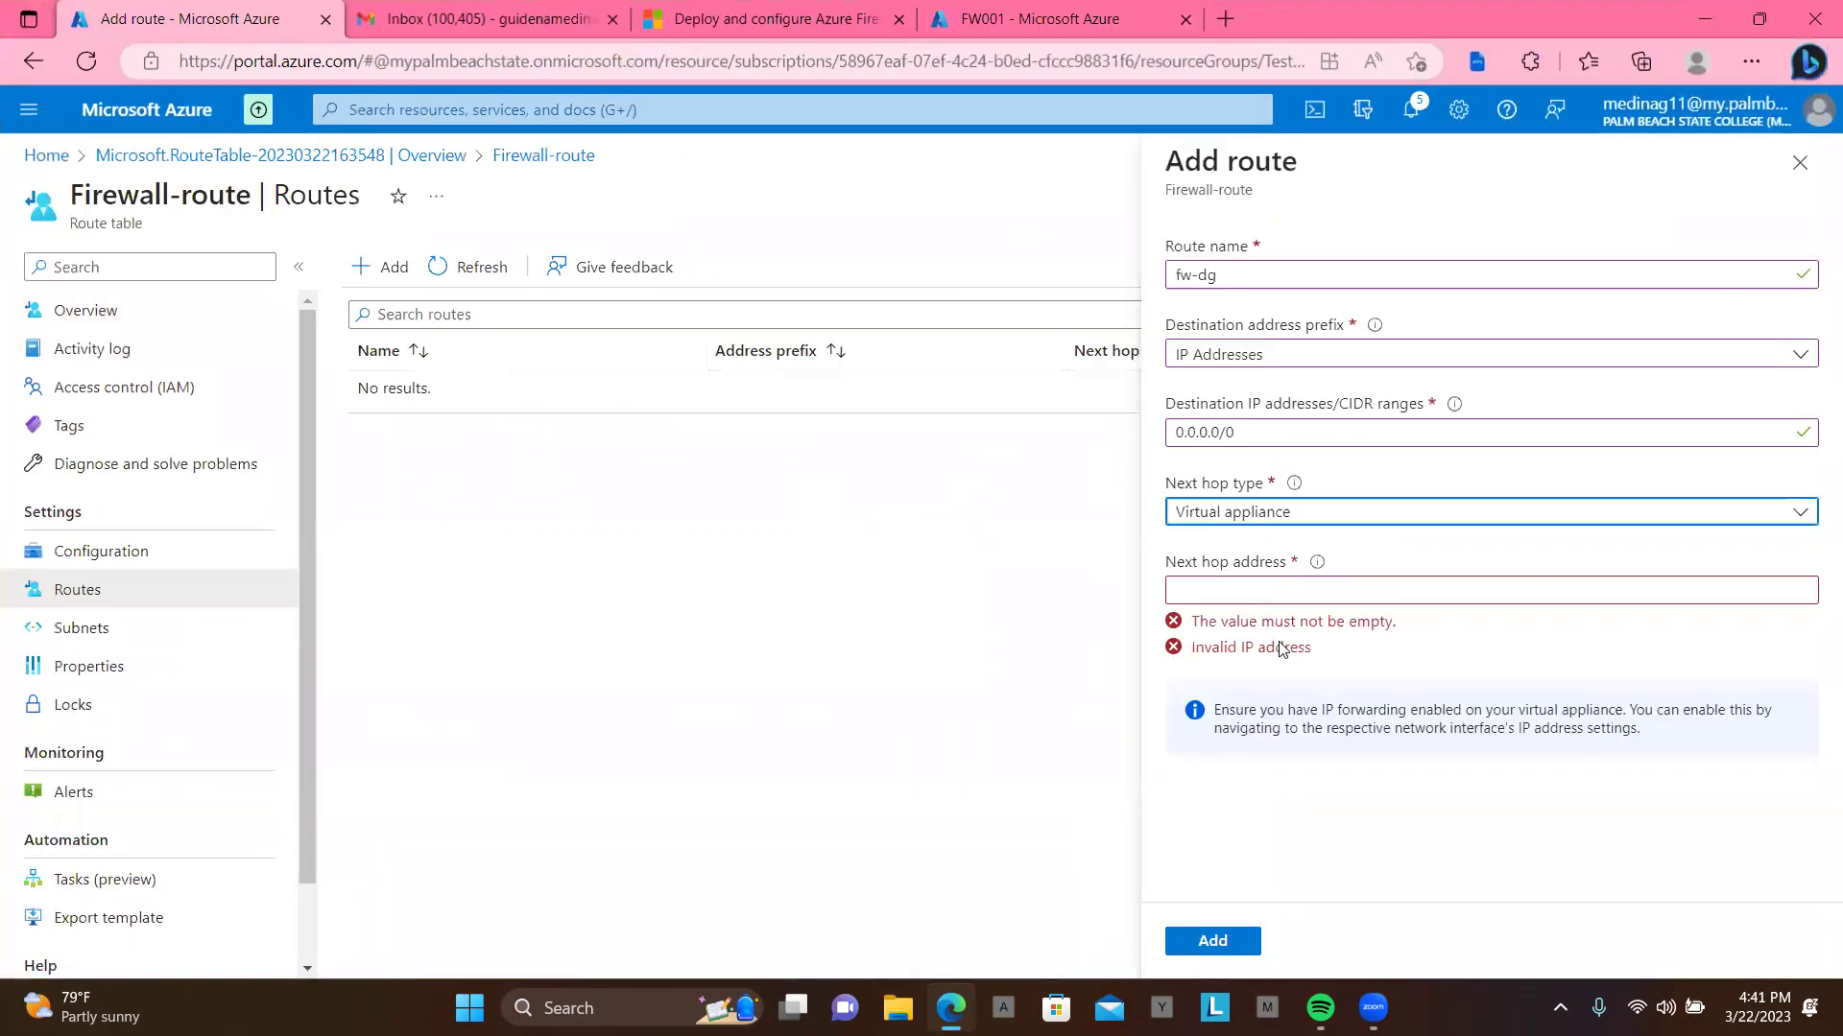
left_click(1215, 591)
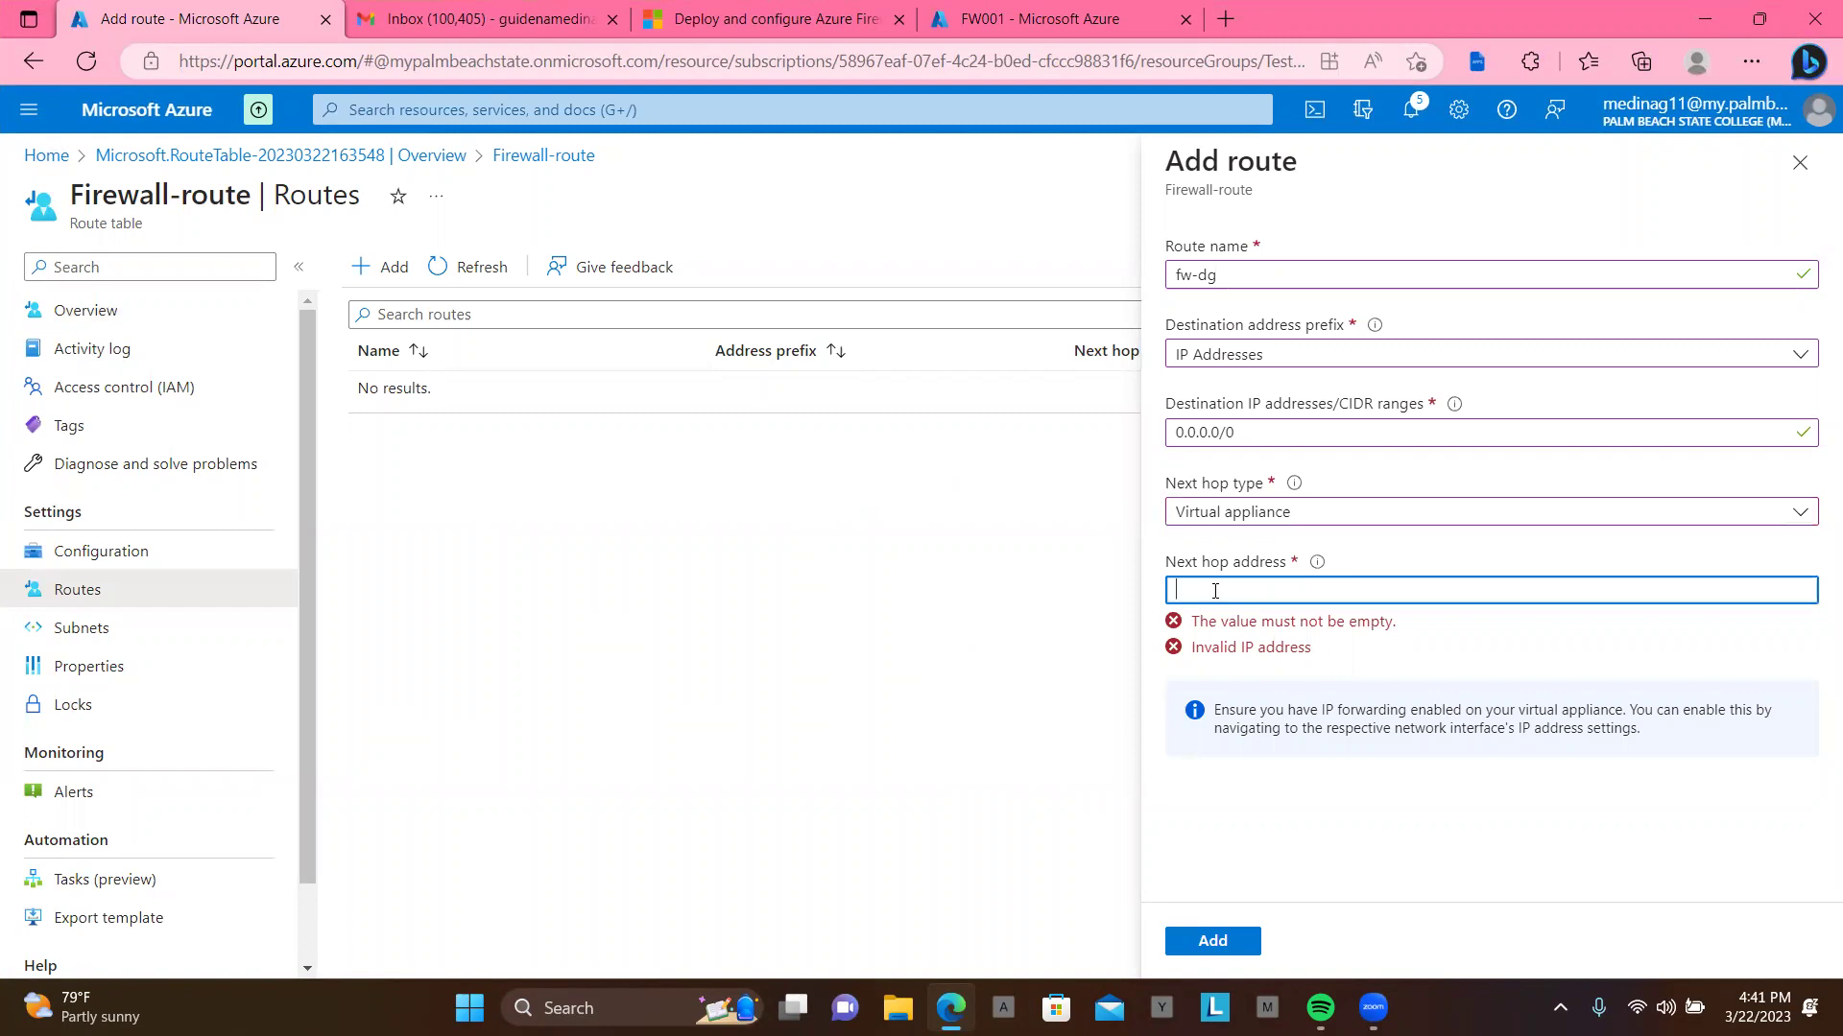
key("ctrl+v")
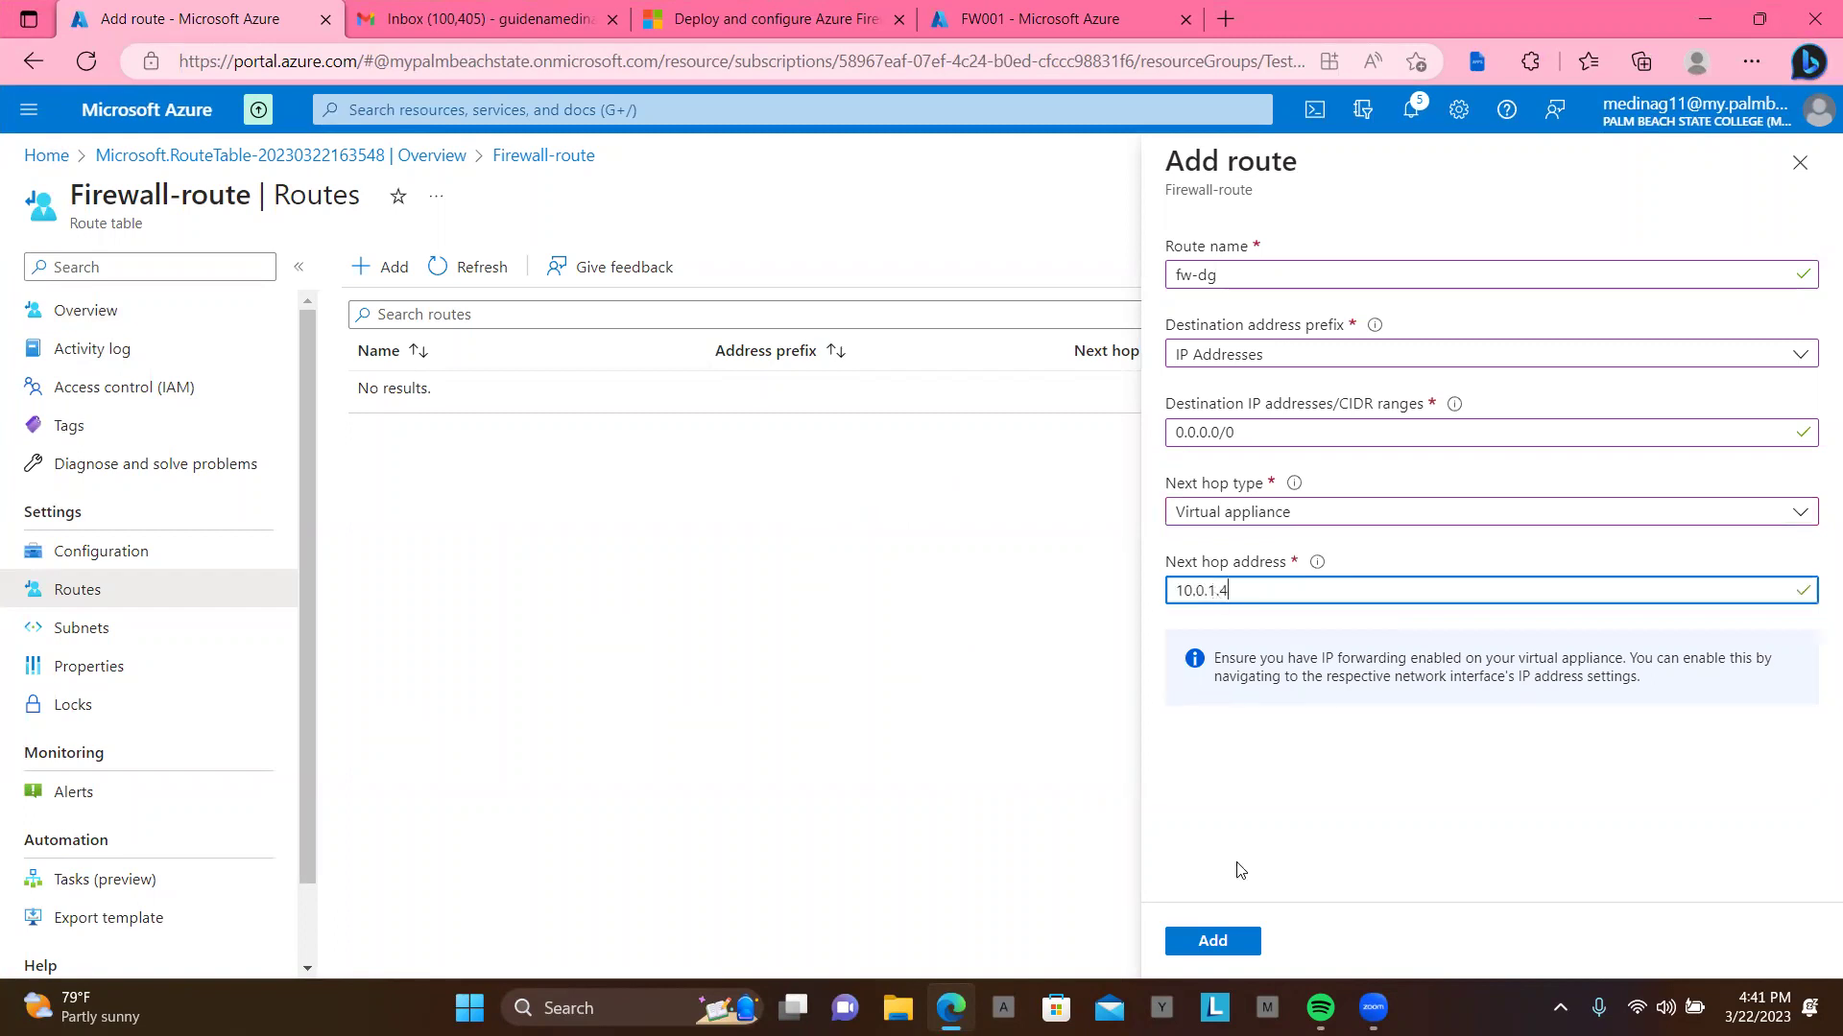
left_click(1223, 943)
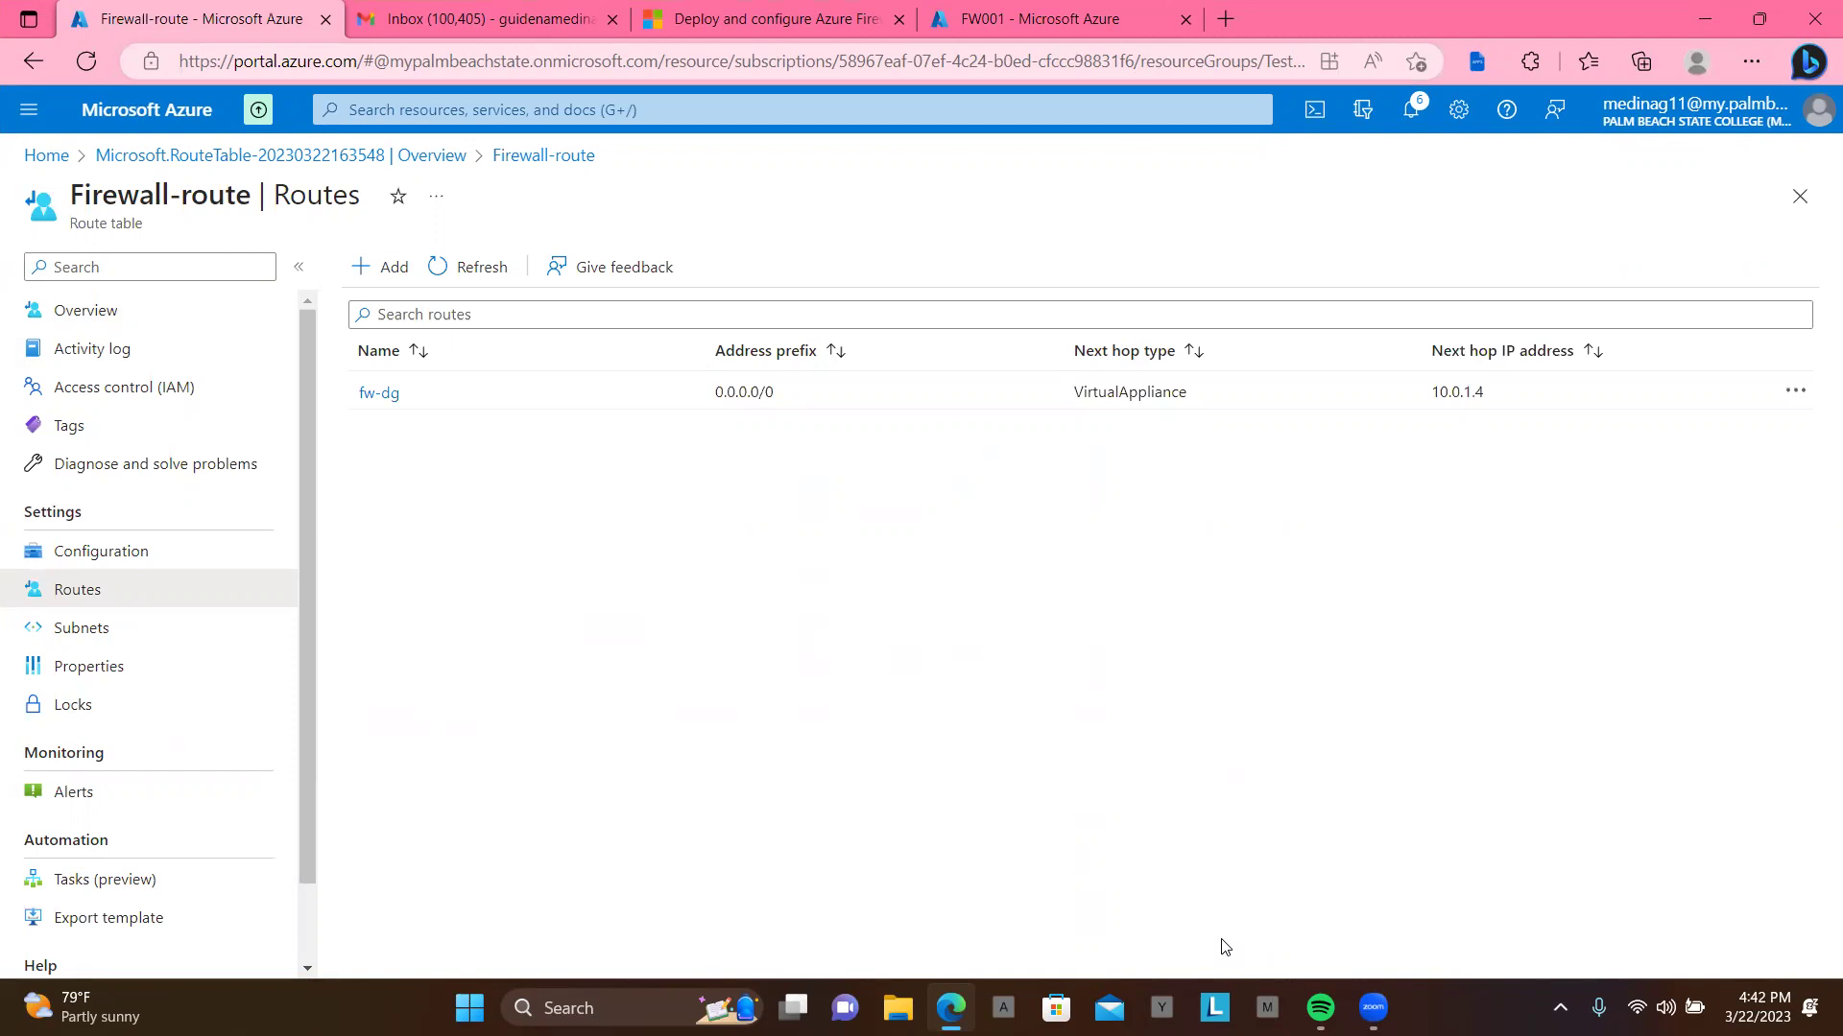
Step: Go through Test-FW-RG to FW001's overview, cancelling a brief tag edit
left_click(60, 170)
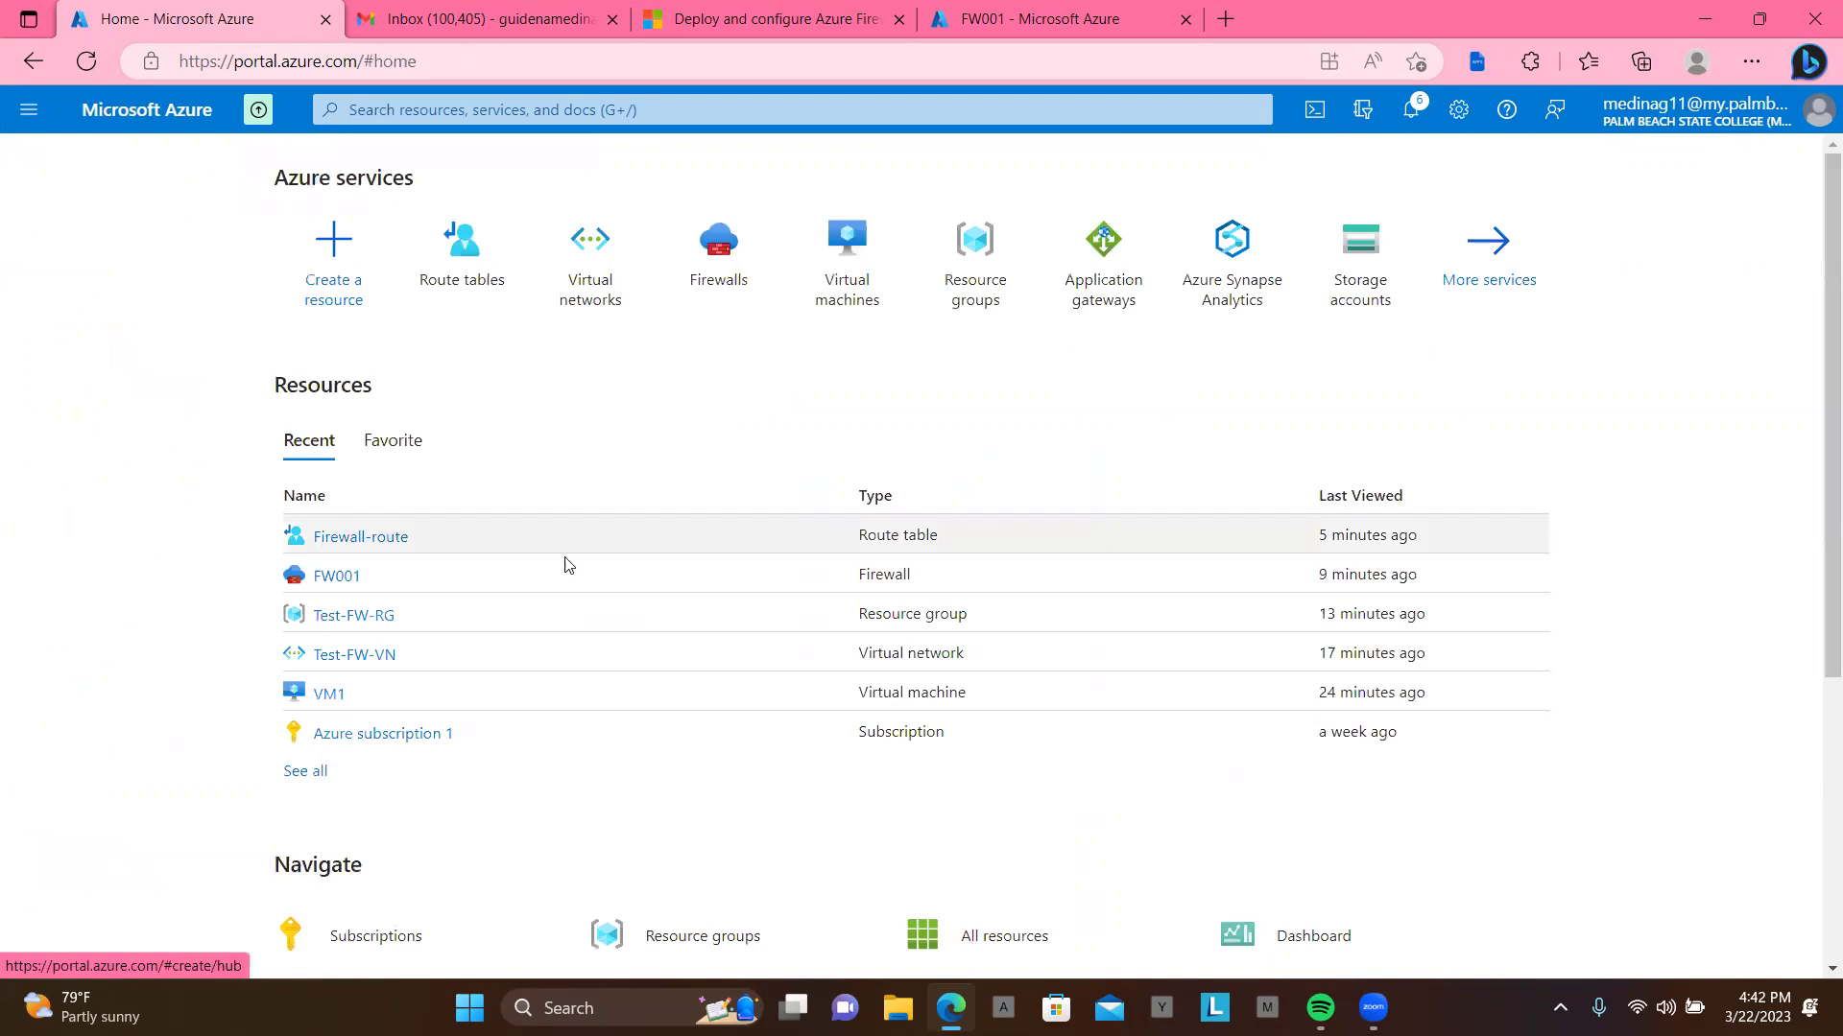
left_click(352, 624)
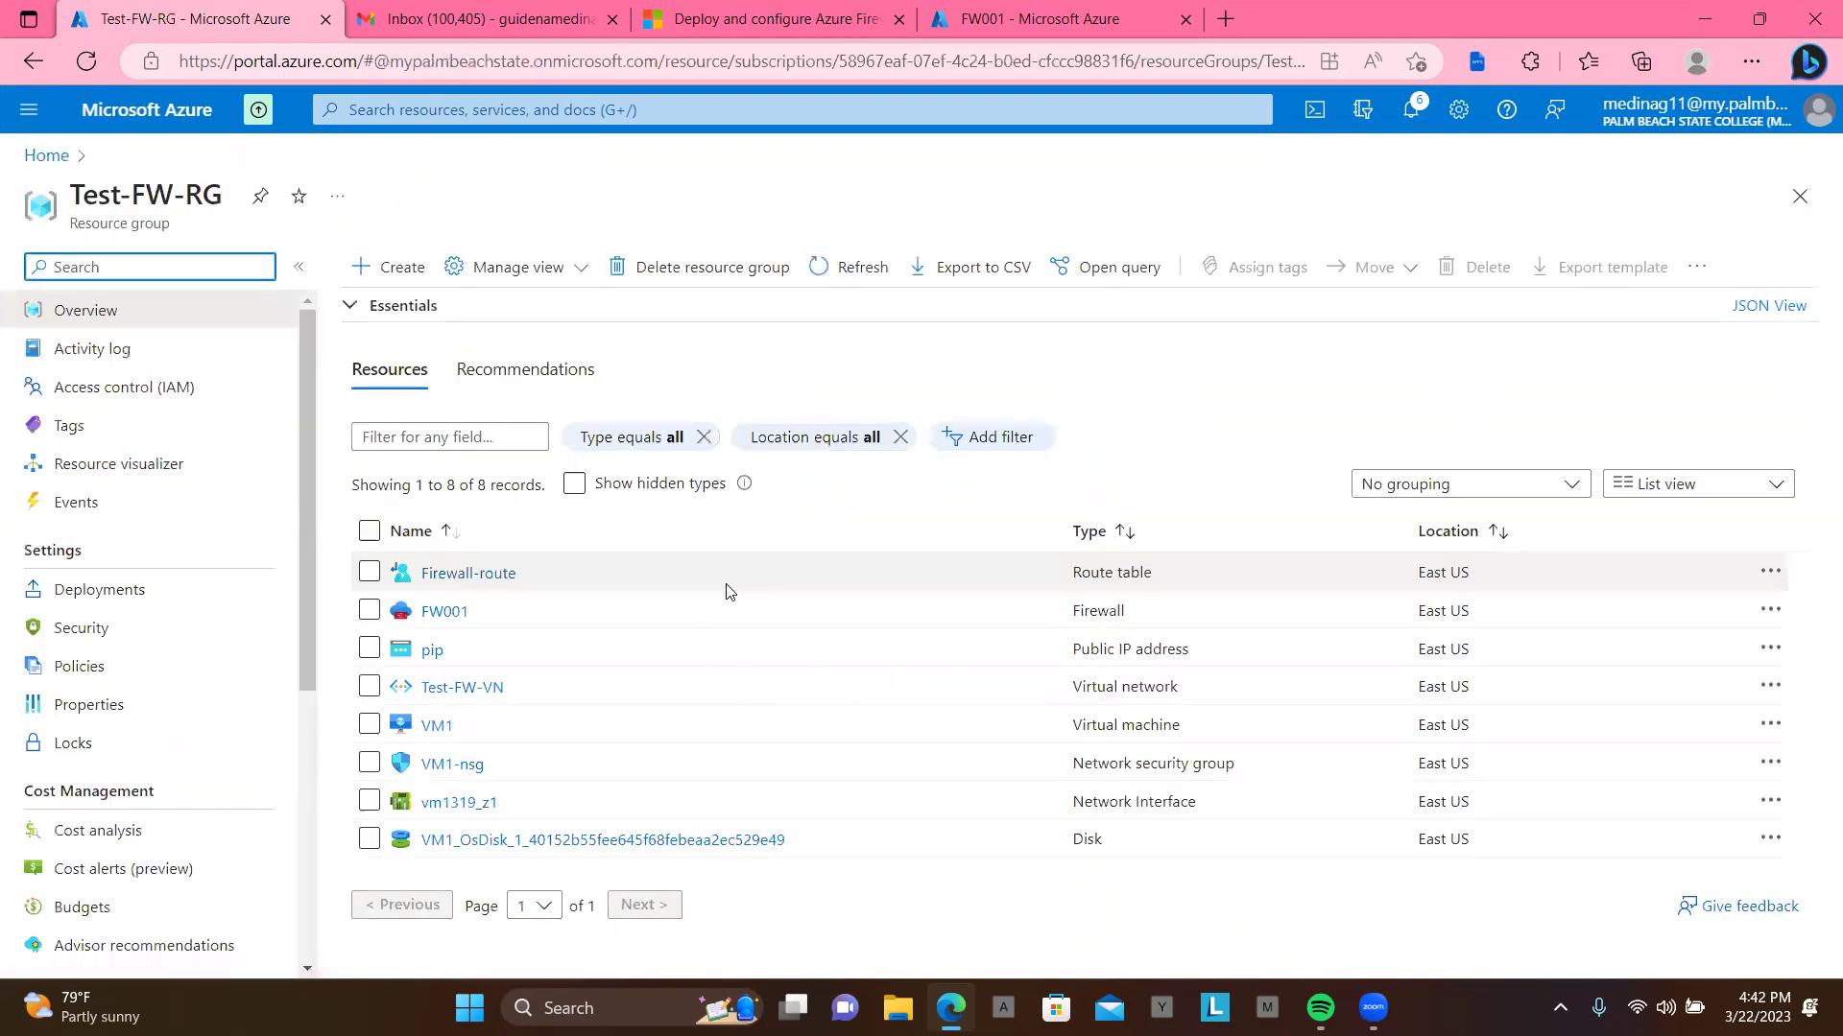
left_click(433, 620)
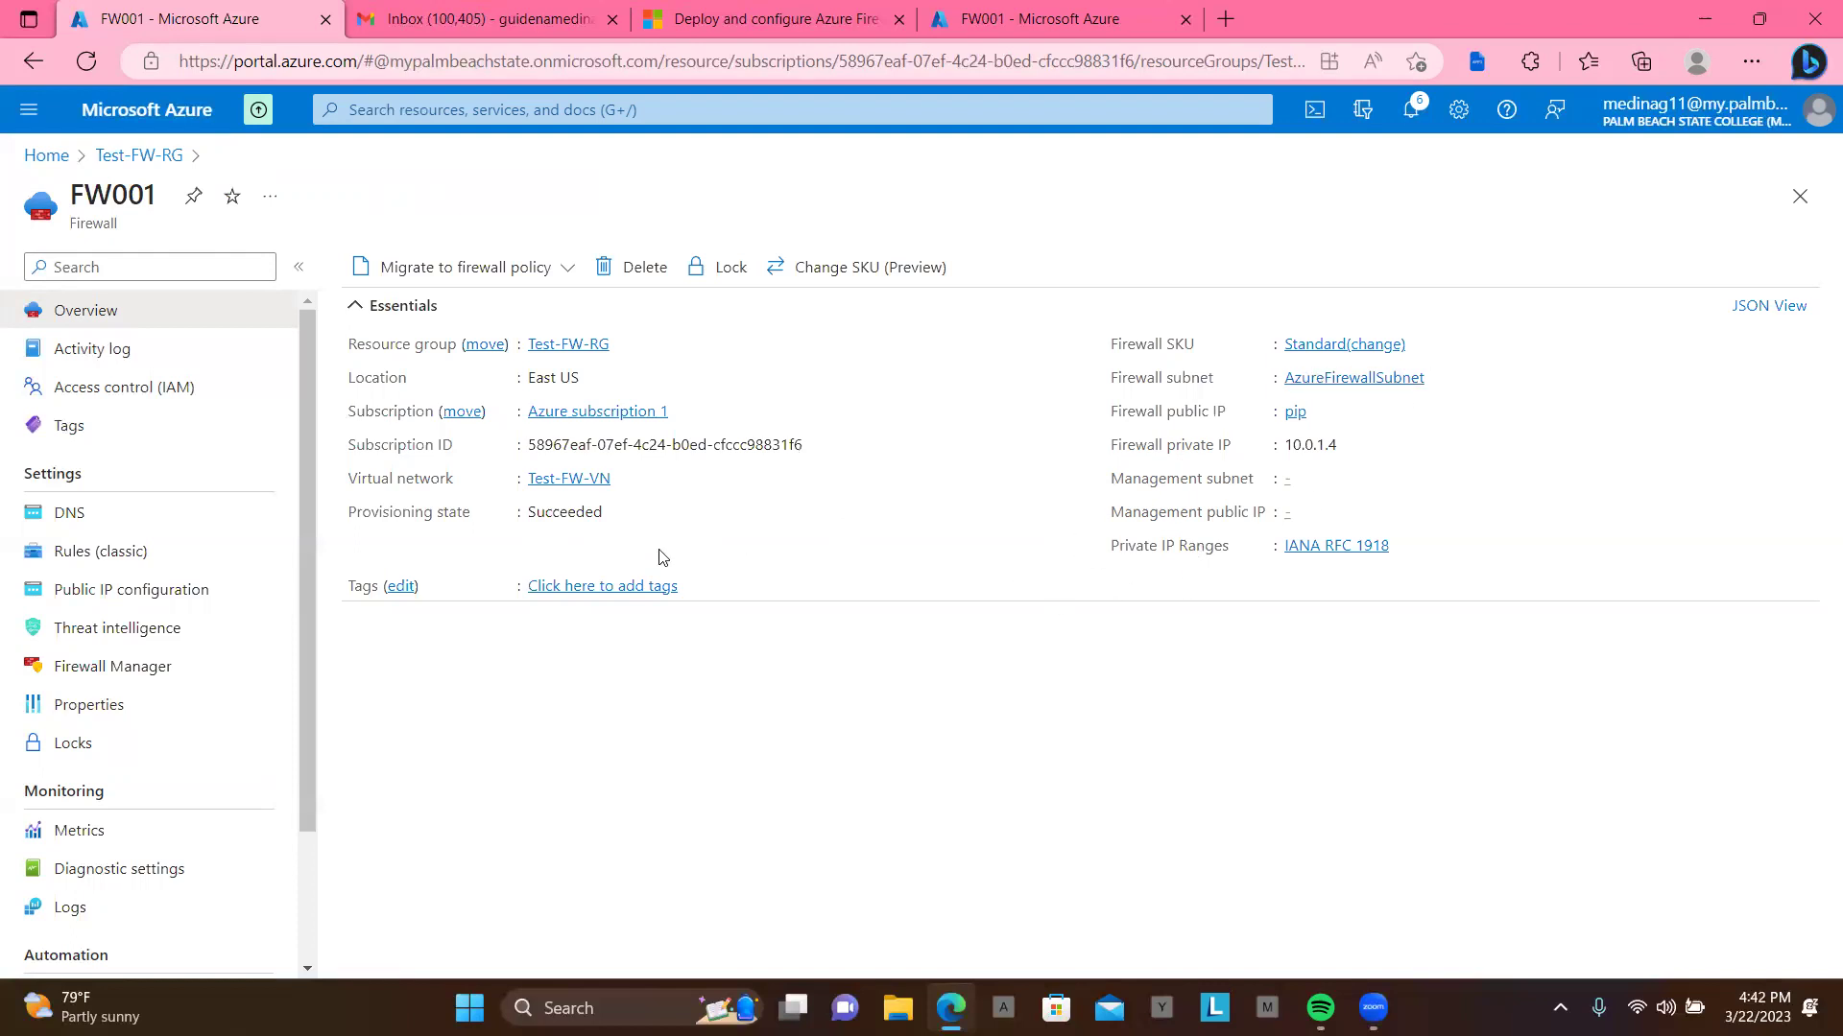
left_click(569, 596)
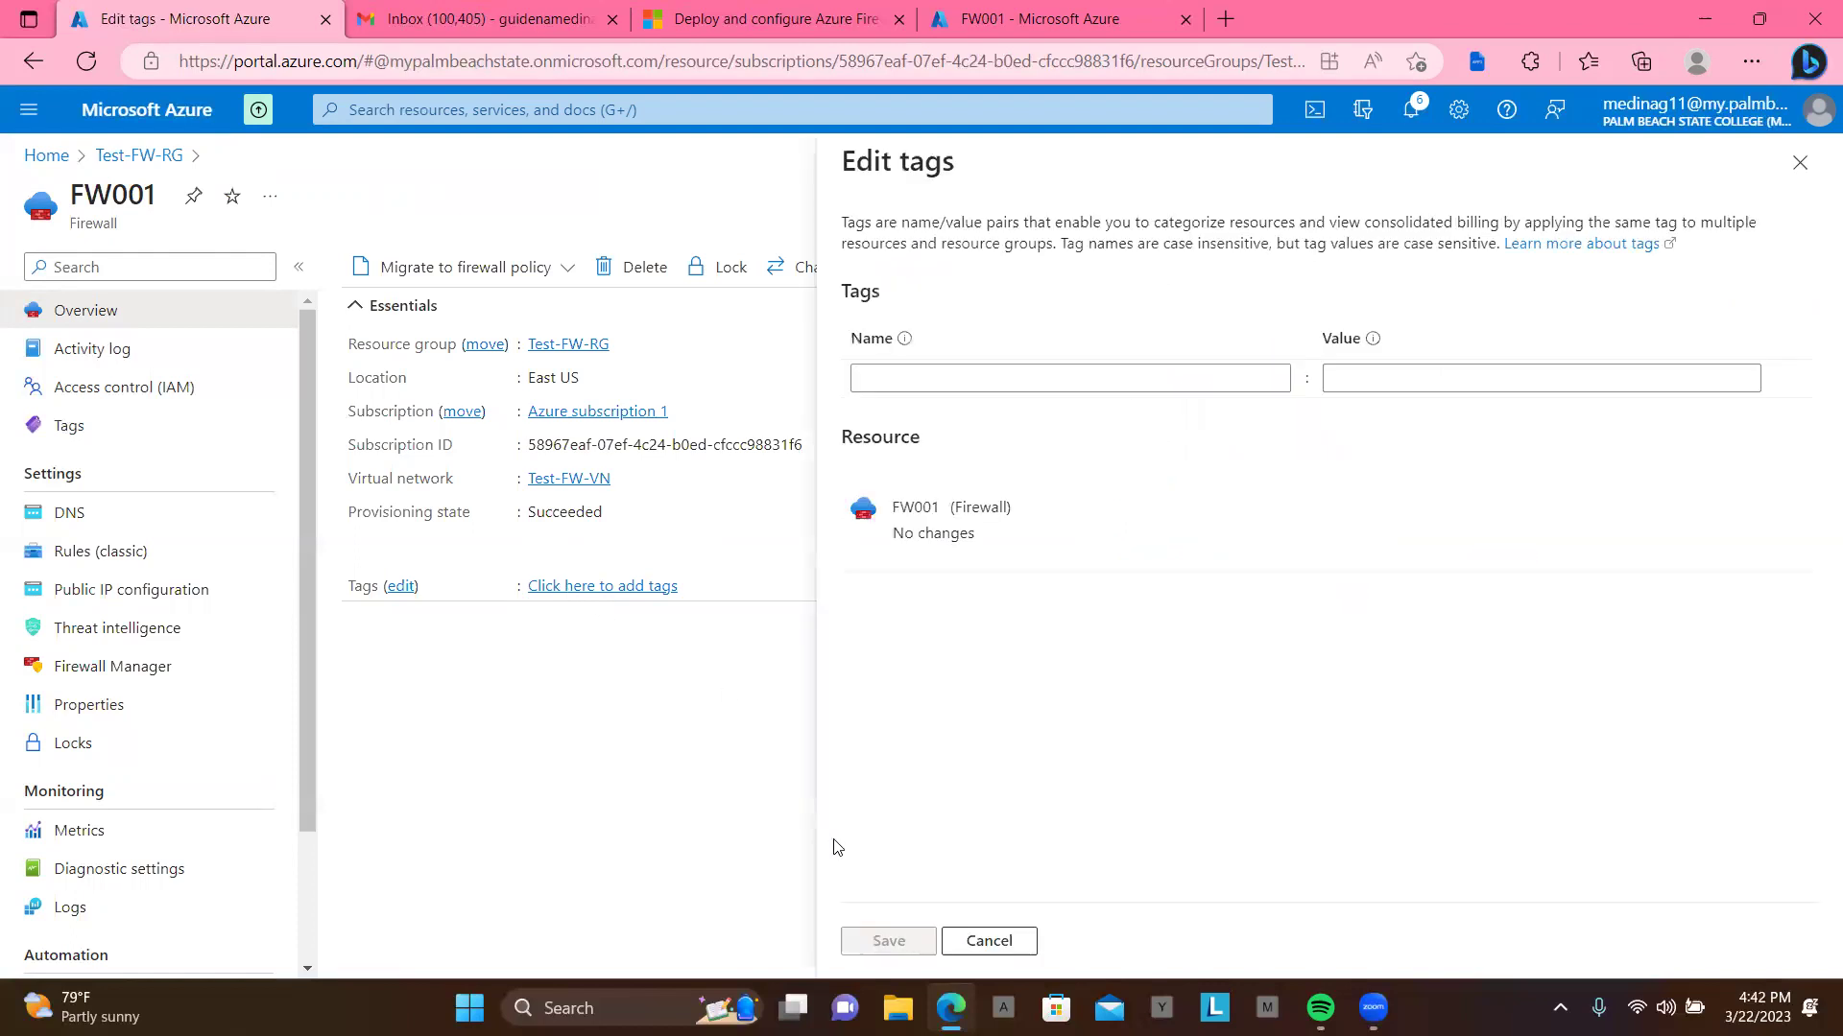
left_click(999, 939)
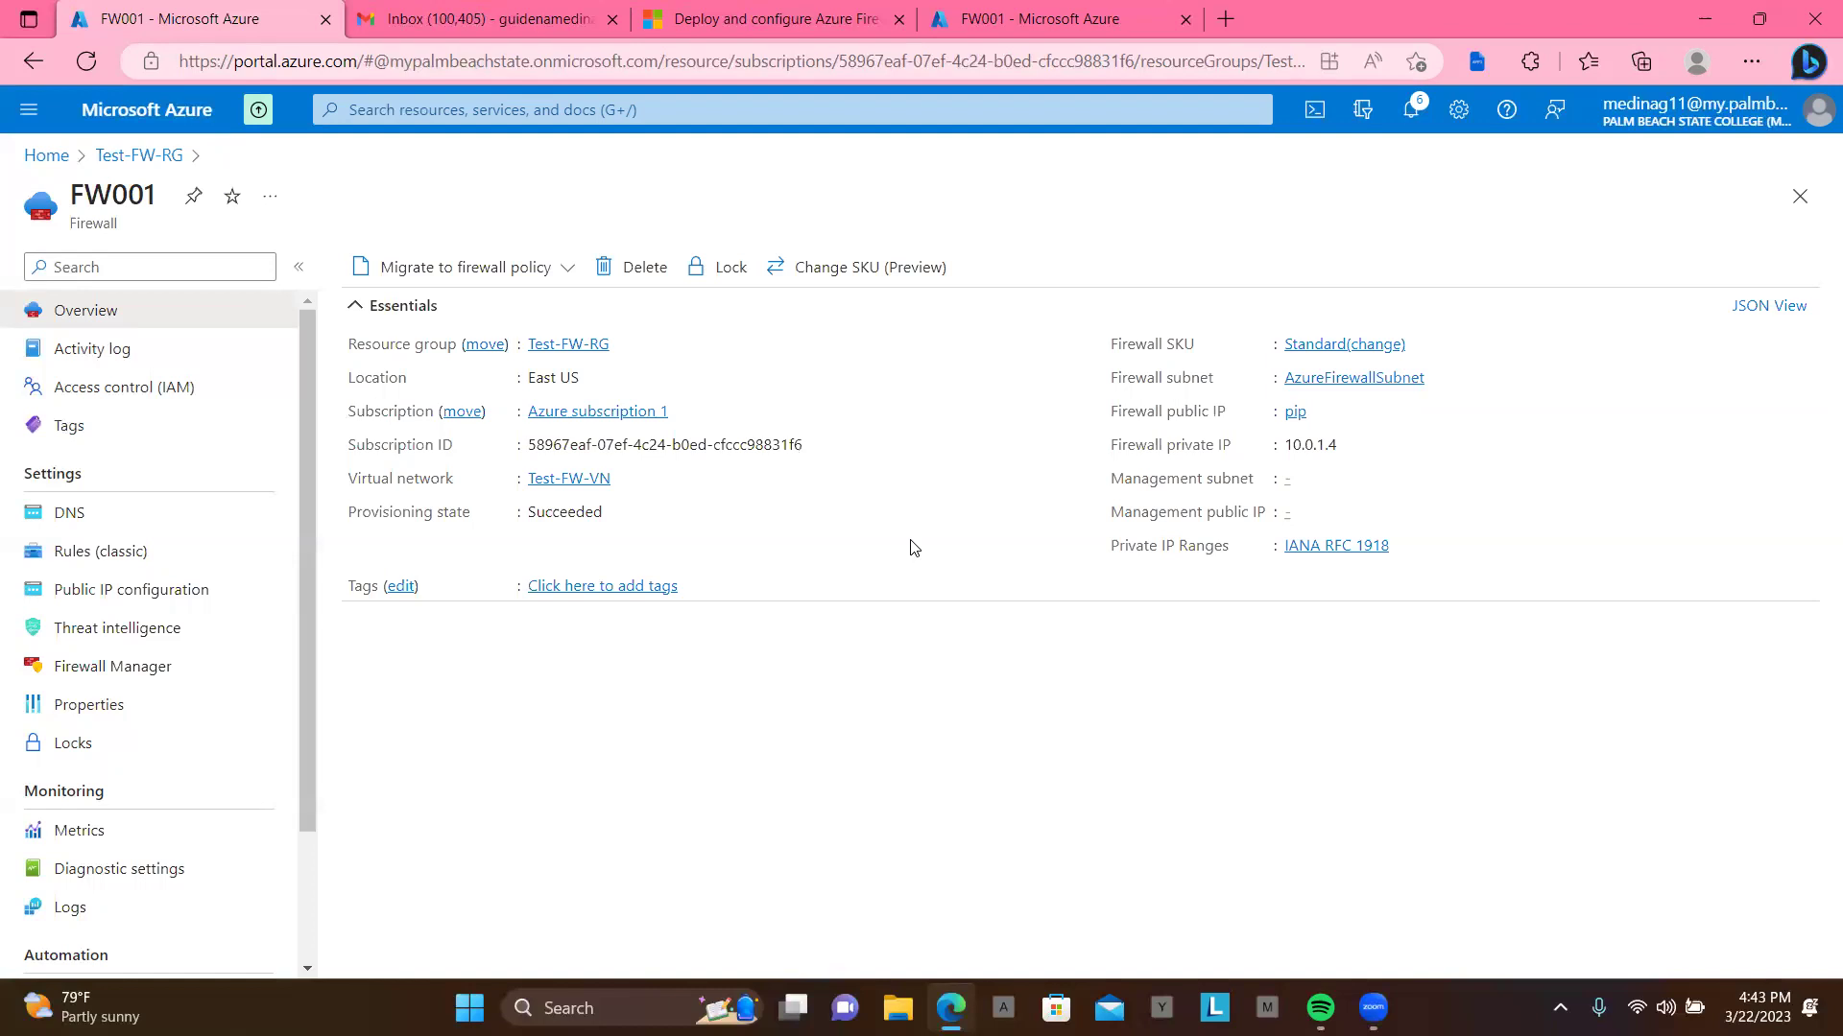
Step: Open FW001's Rules (classic) and begin a new application rule collection
left_click(73, 555)
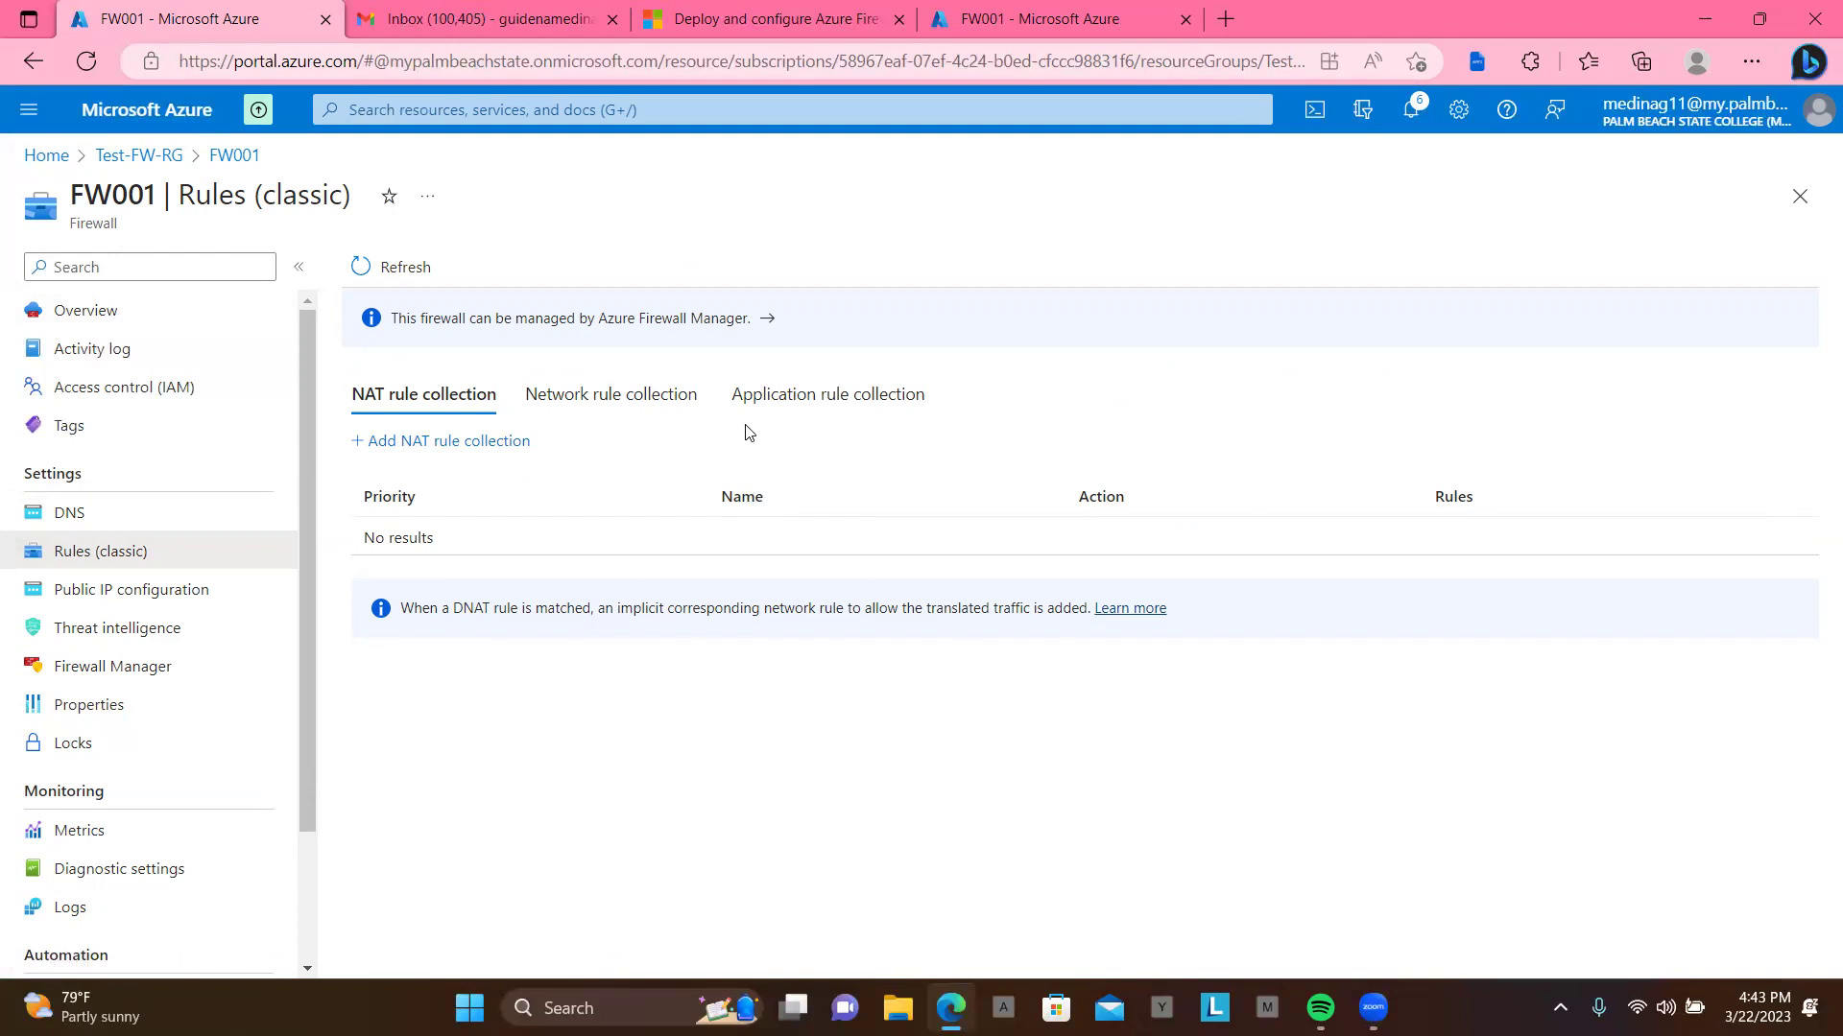
left_click(804, 408)
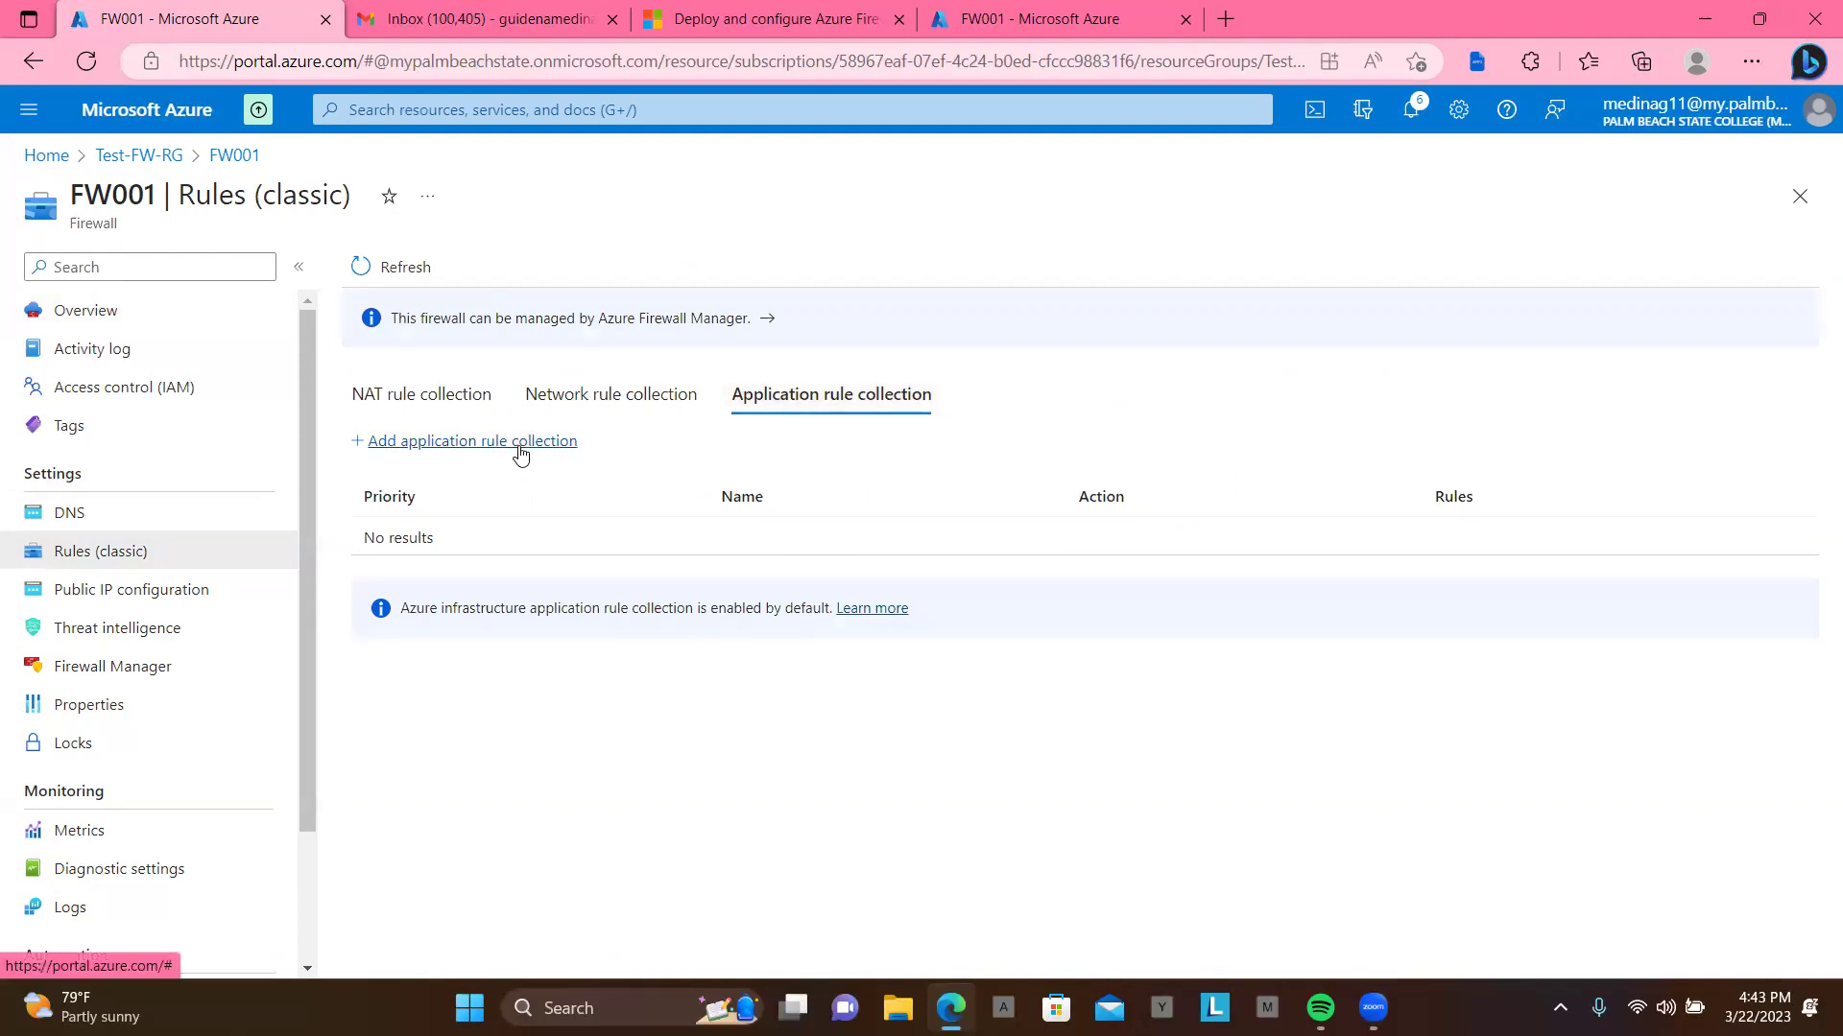
left_click(521, 444)
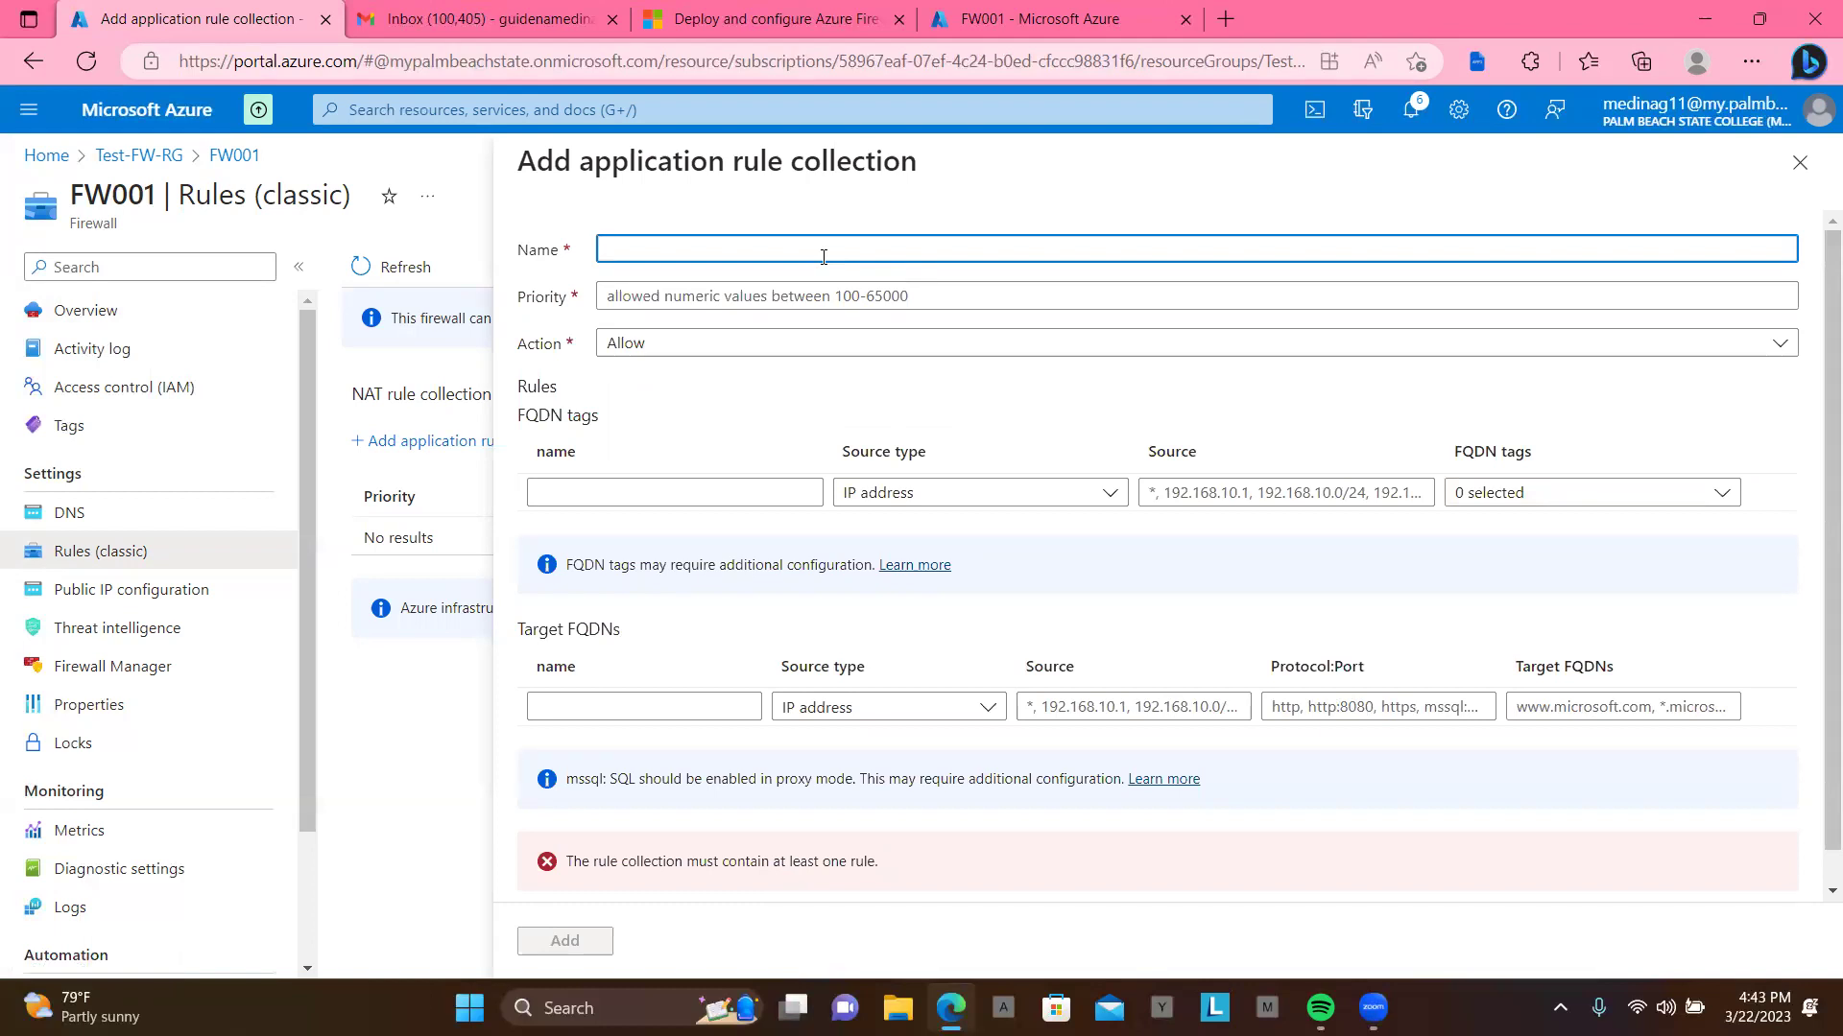
Step: Name the application rule collection App-FW001 with priority 200
type("App-")
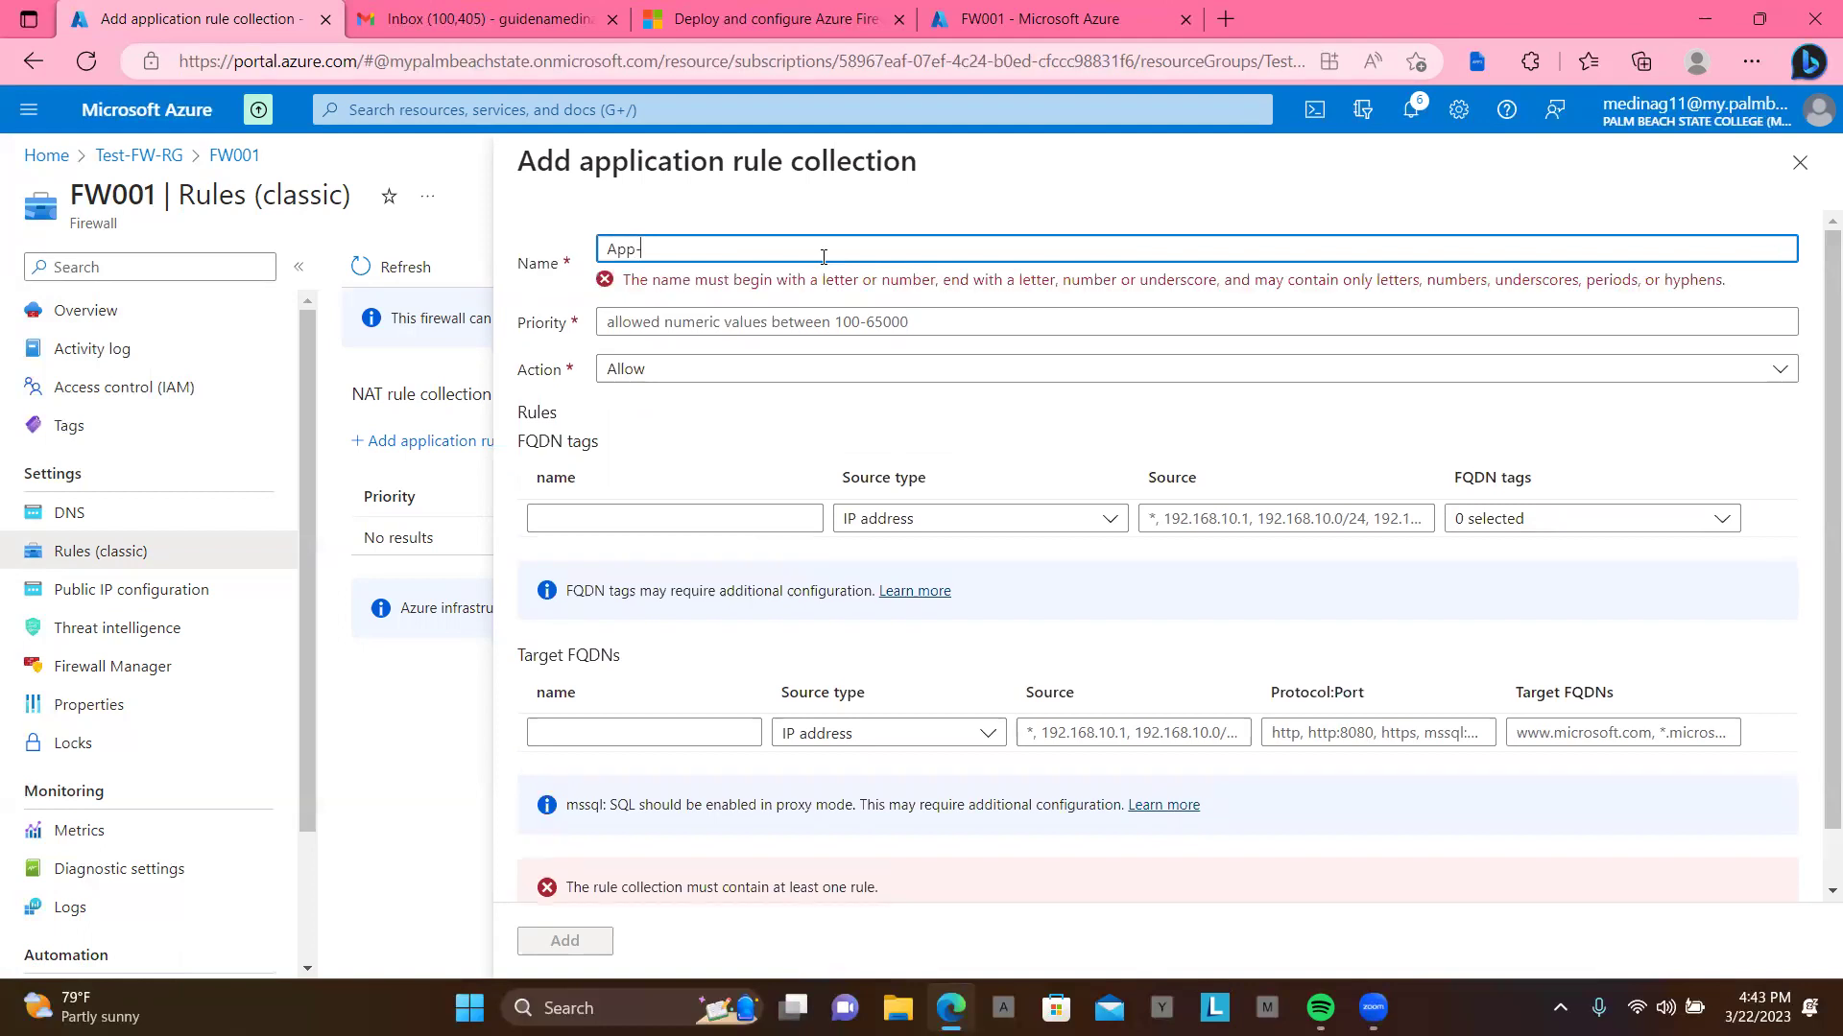
type("FW001")
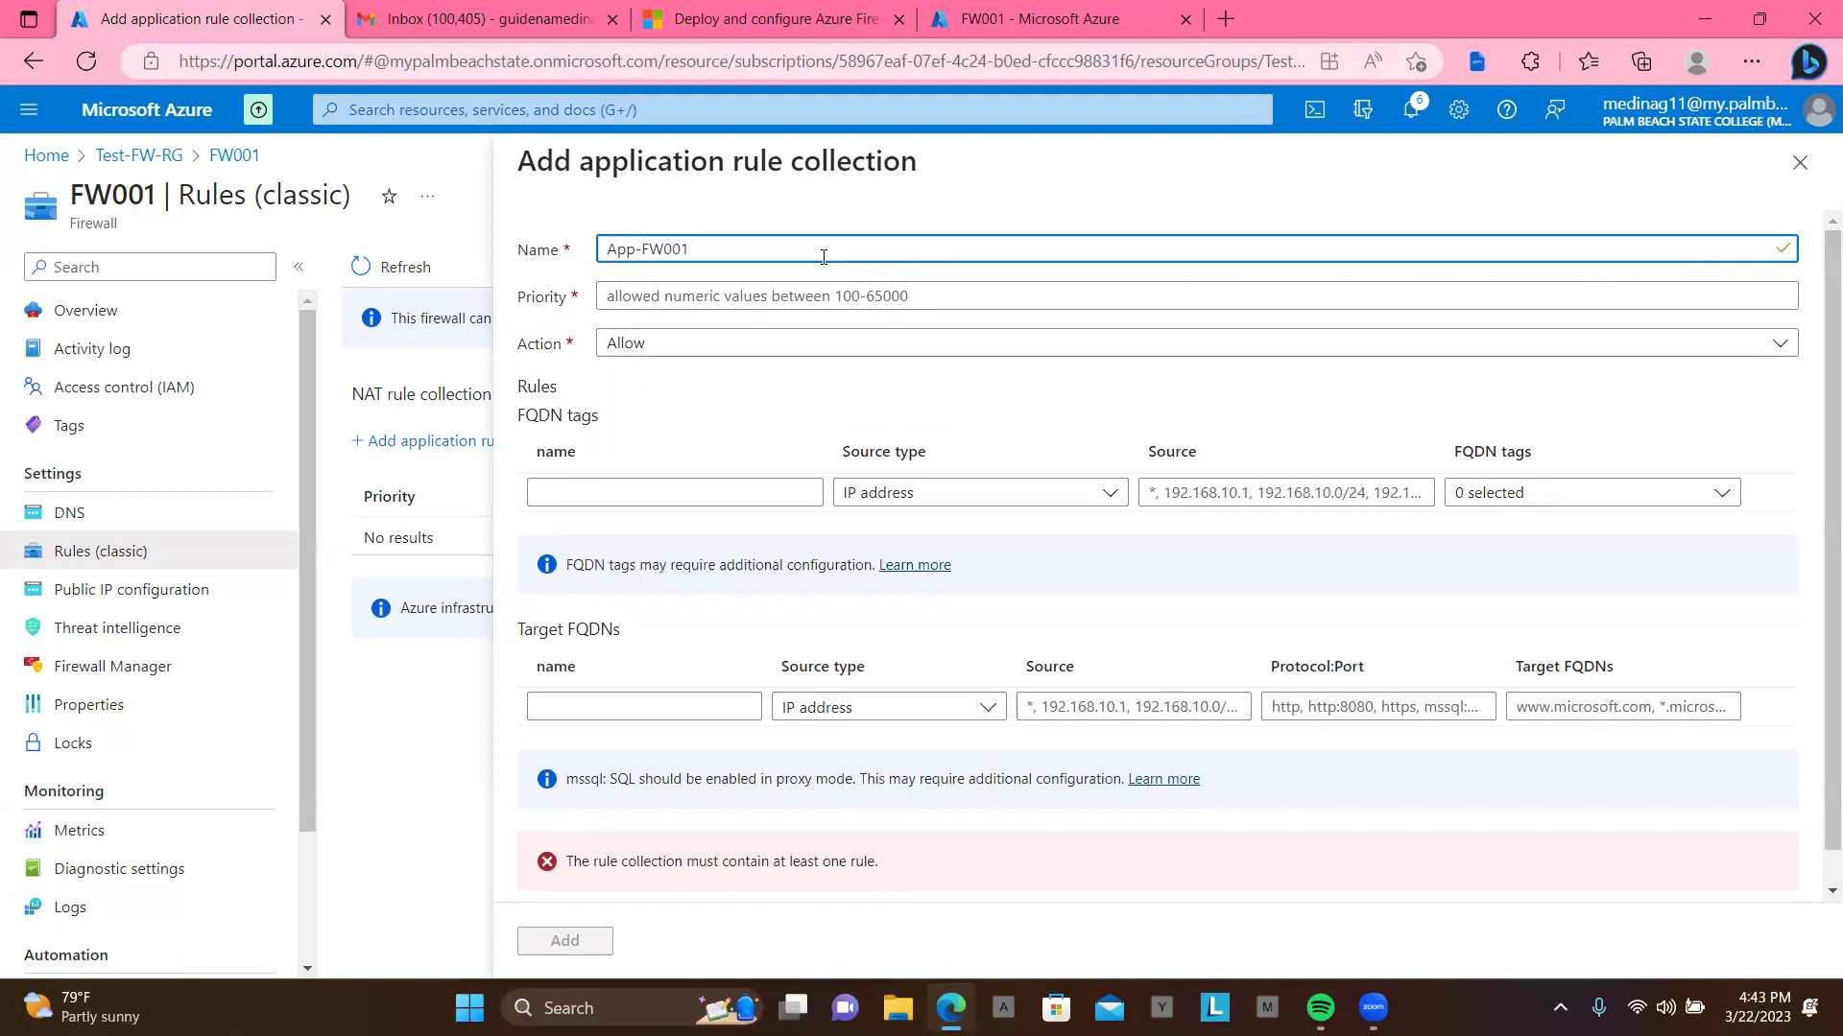
left_click(740, 306)
type("200")
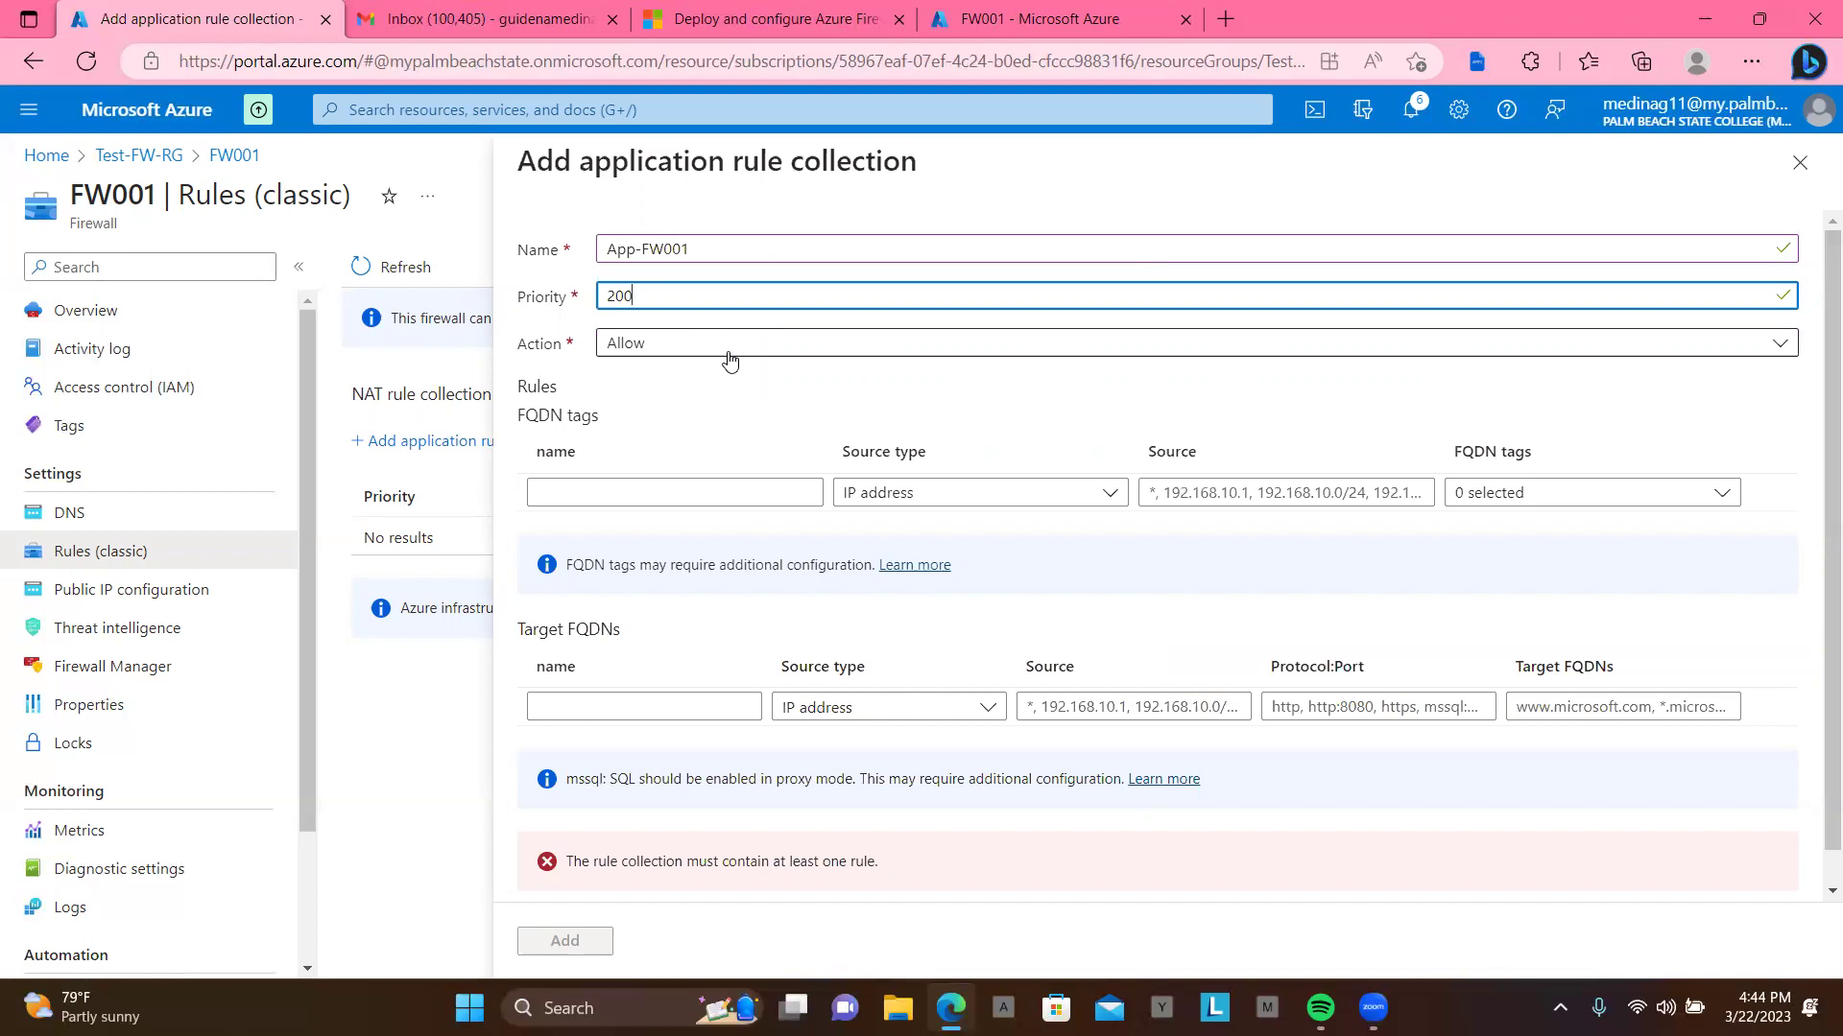
Step: Draft an Allow-Google FQDN tag rule from 10.0.2.0/24, then delete it
left_click(669, 487)
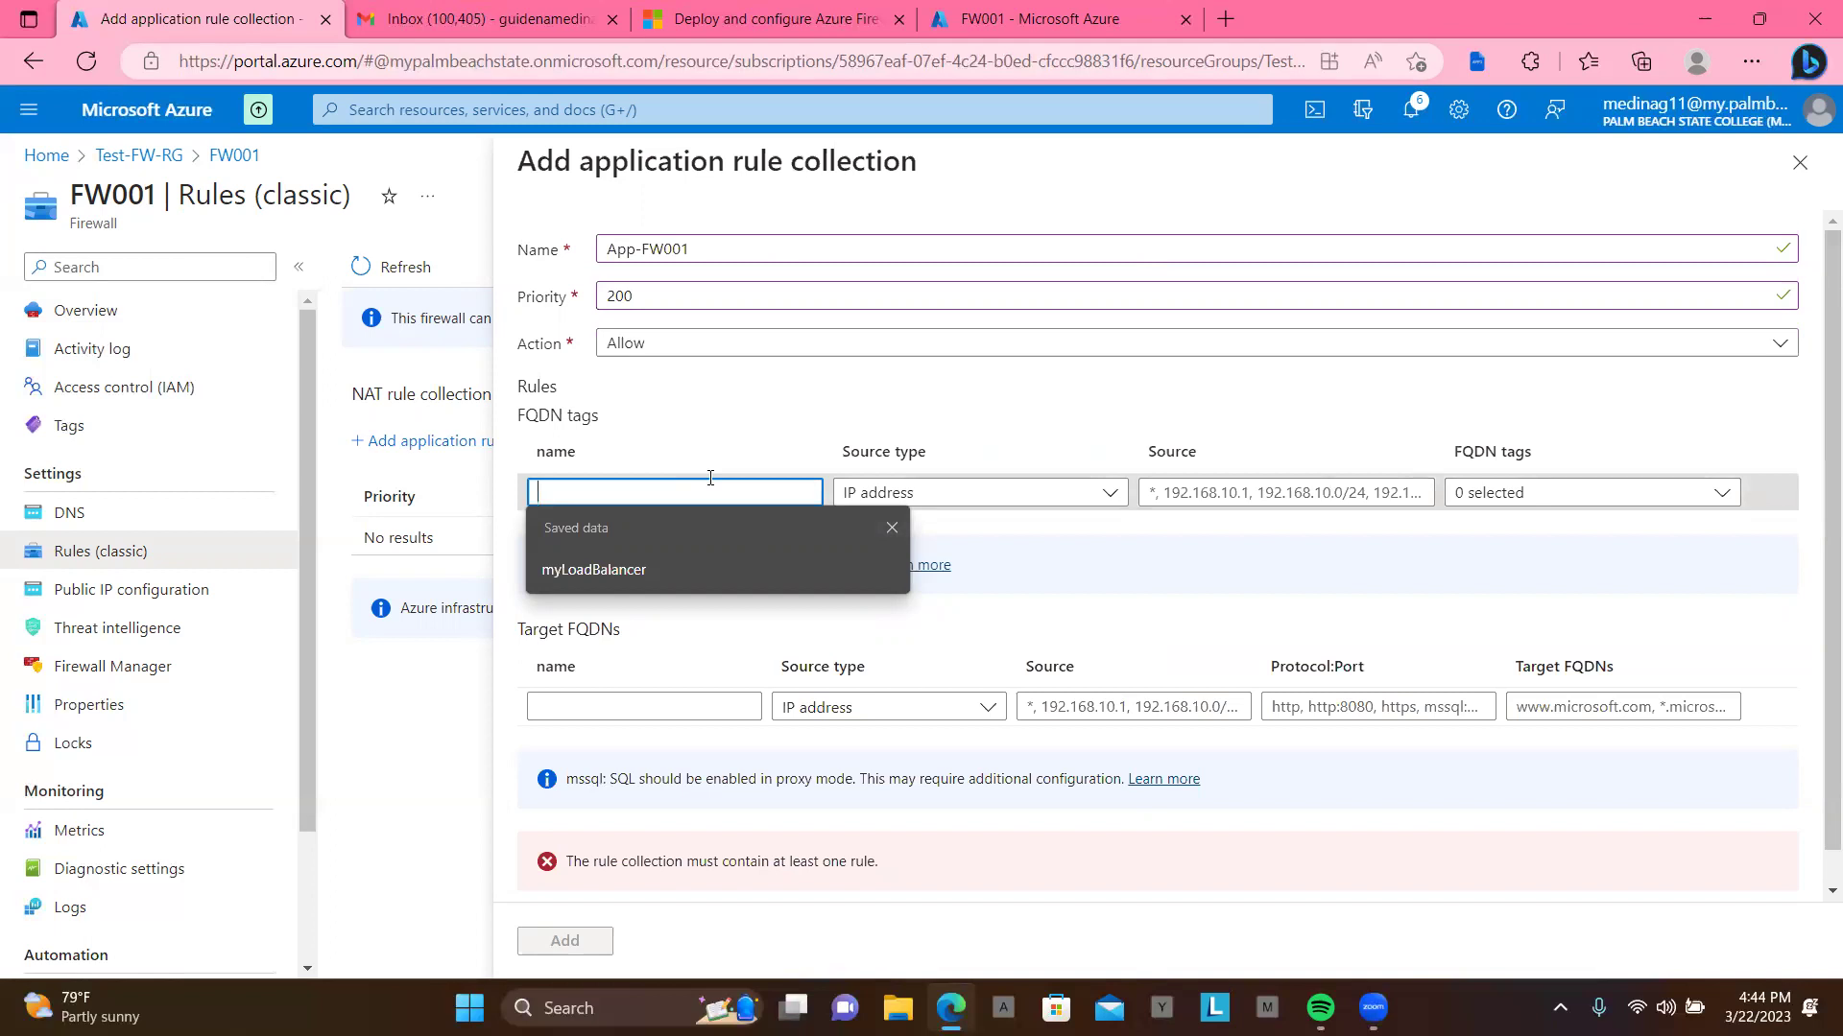
type("Allow-Google")
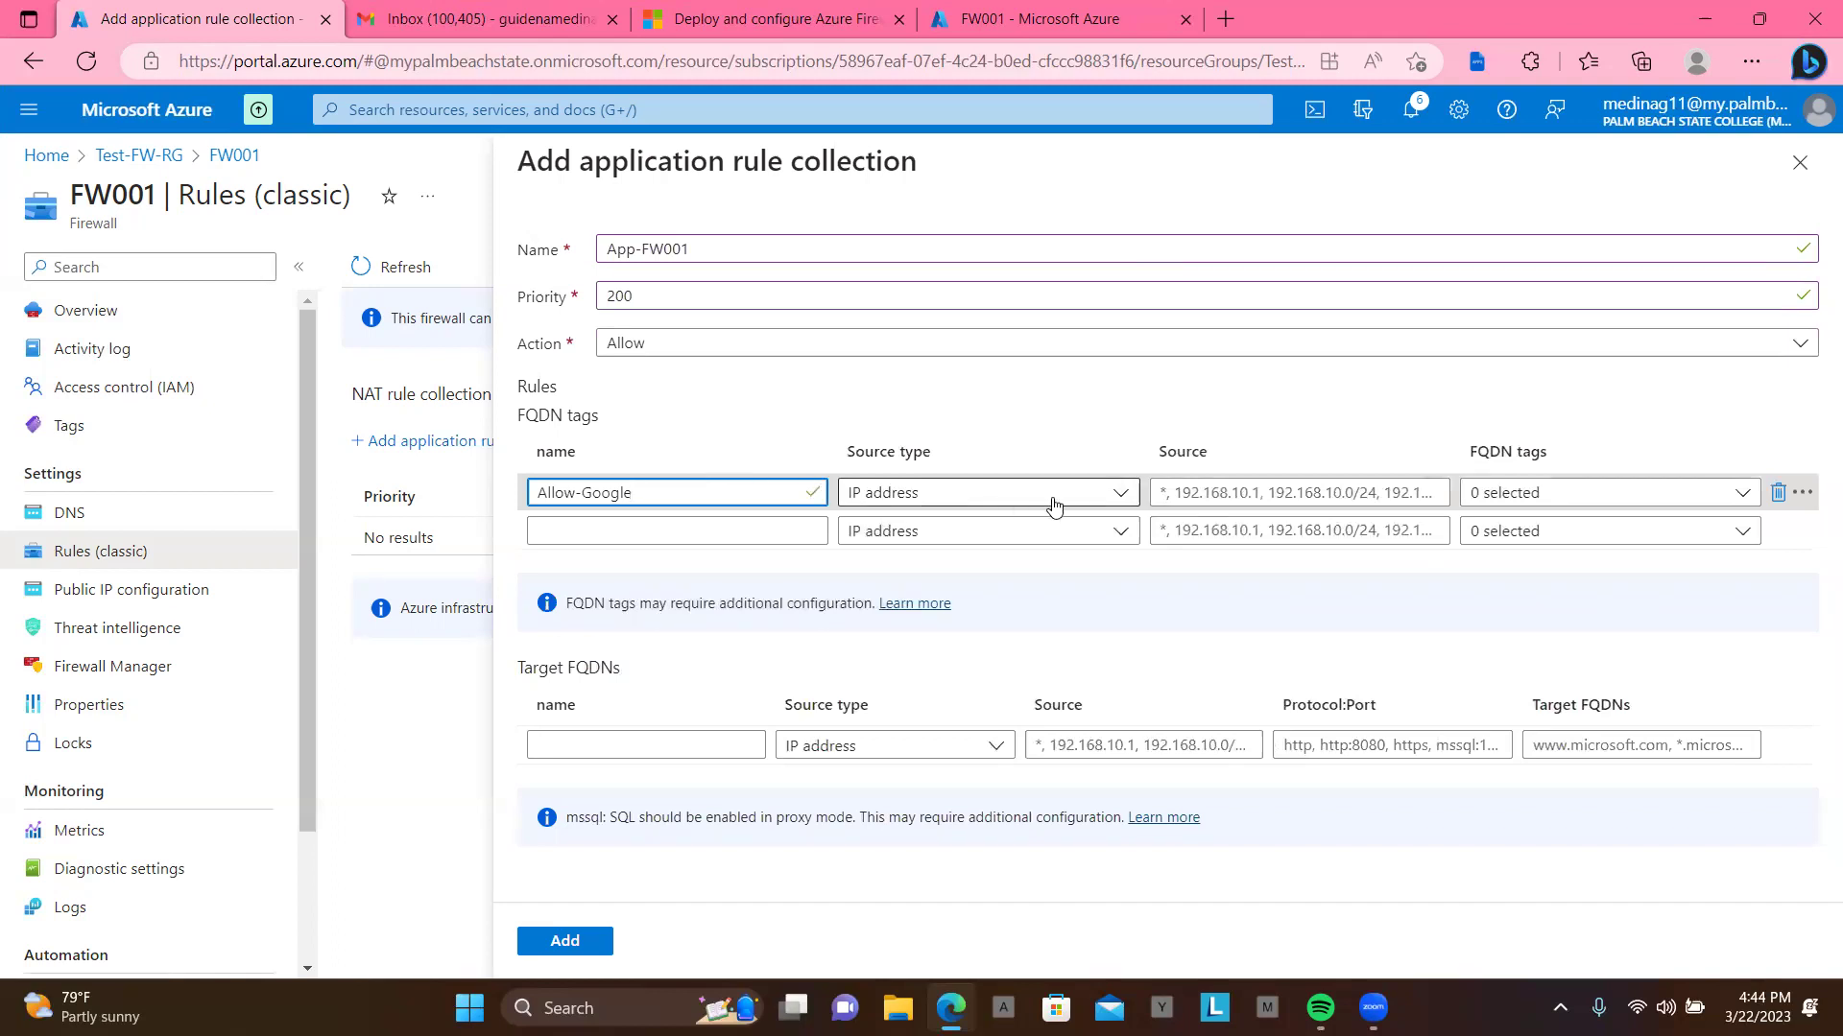
left_click(1228, 492)
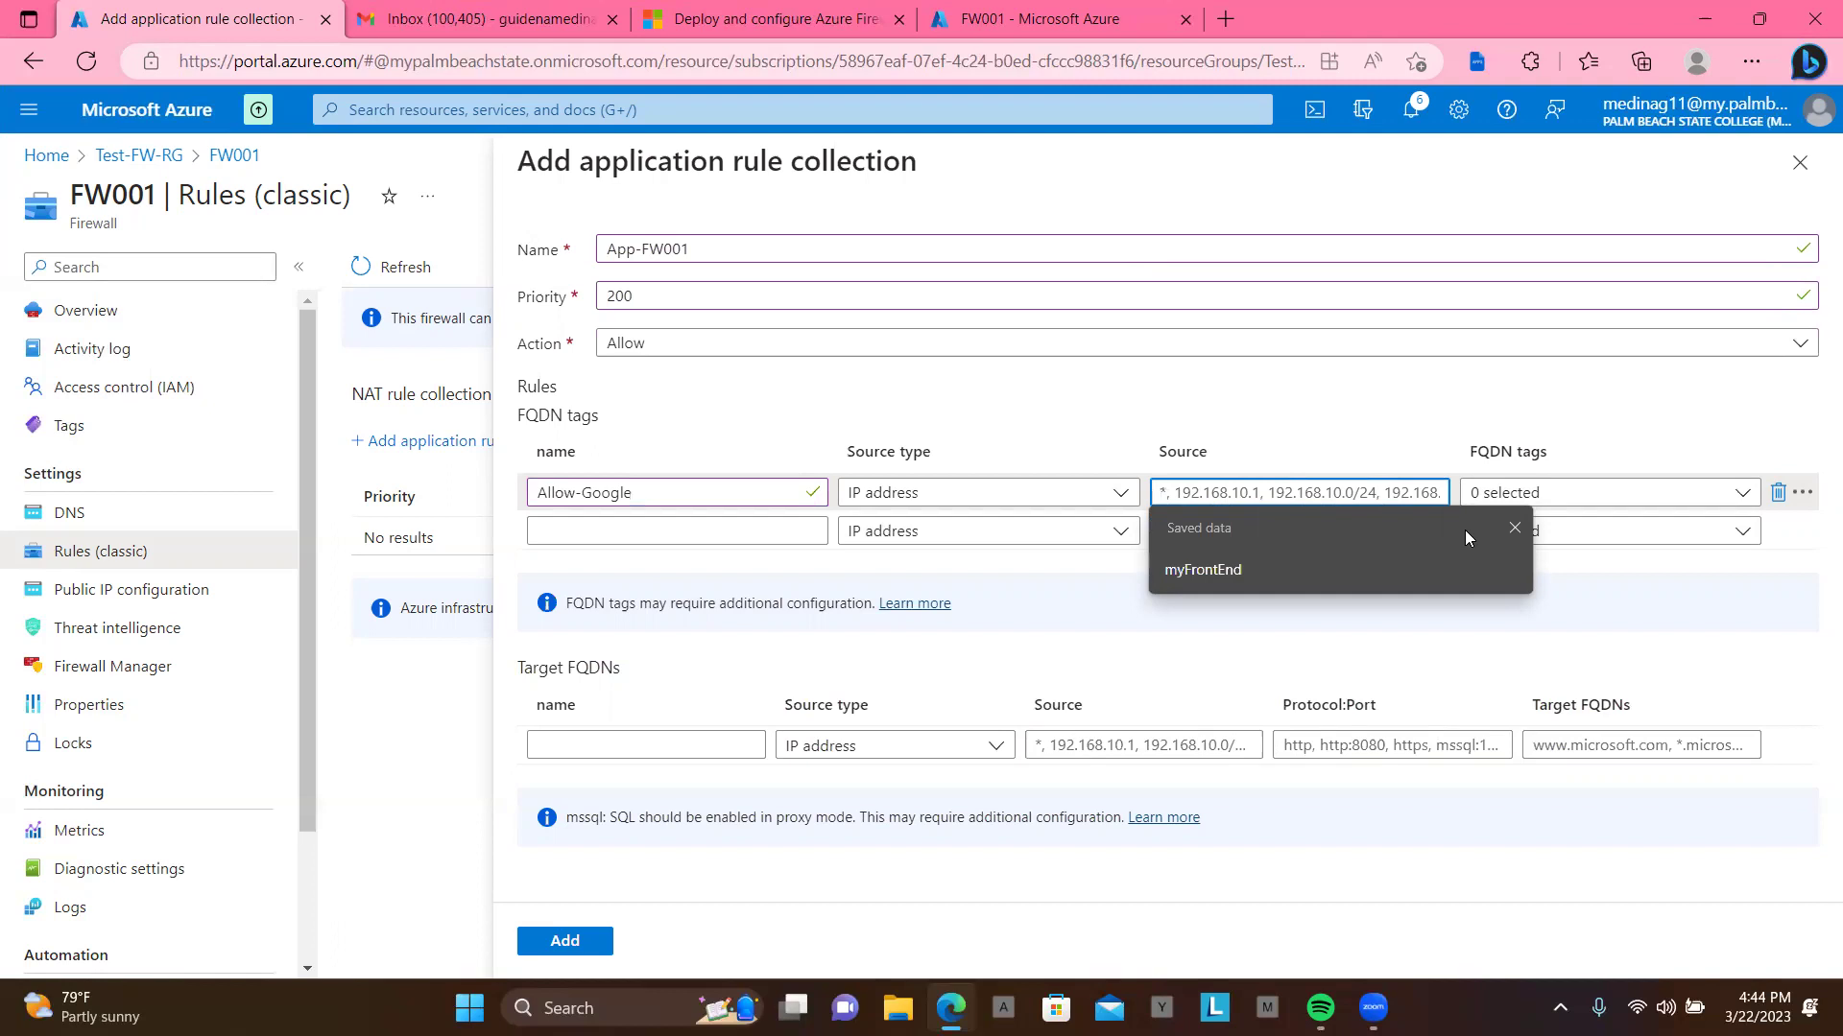
type("10")
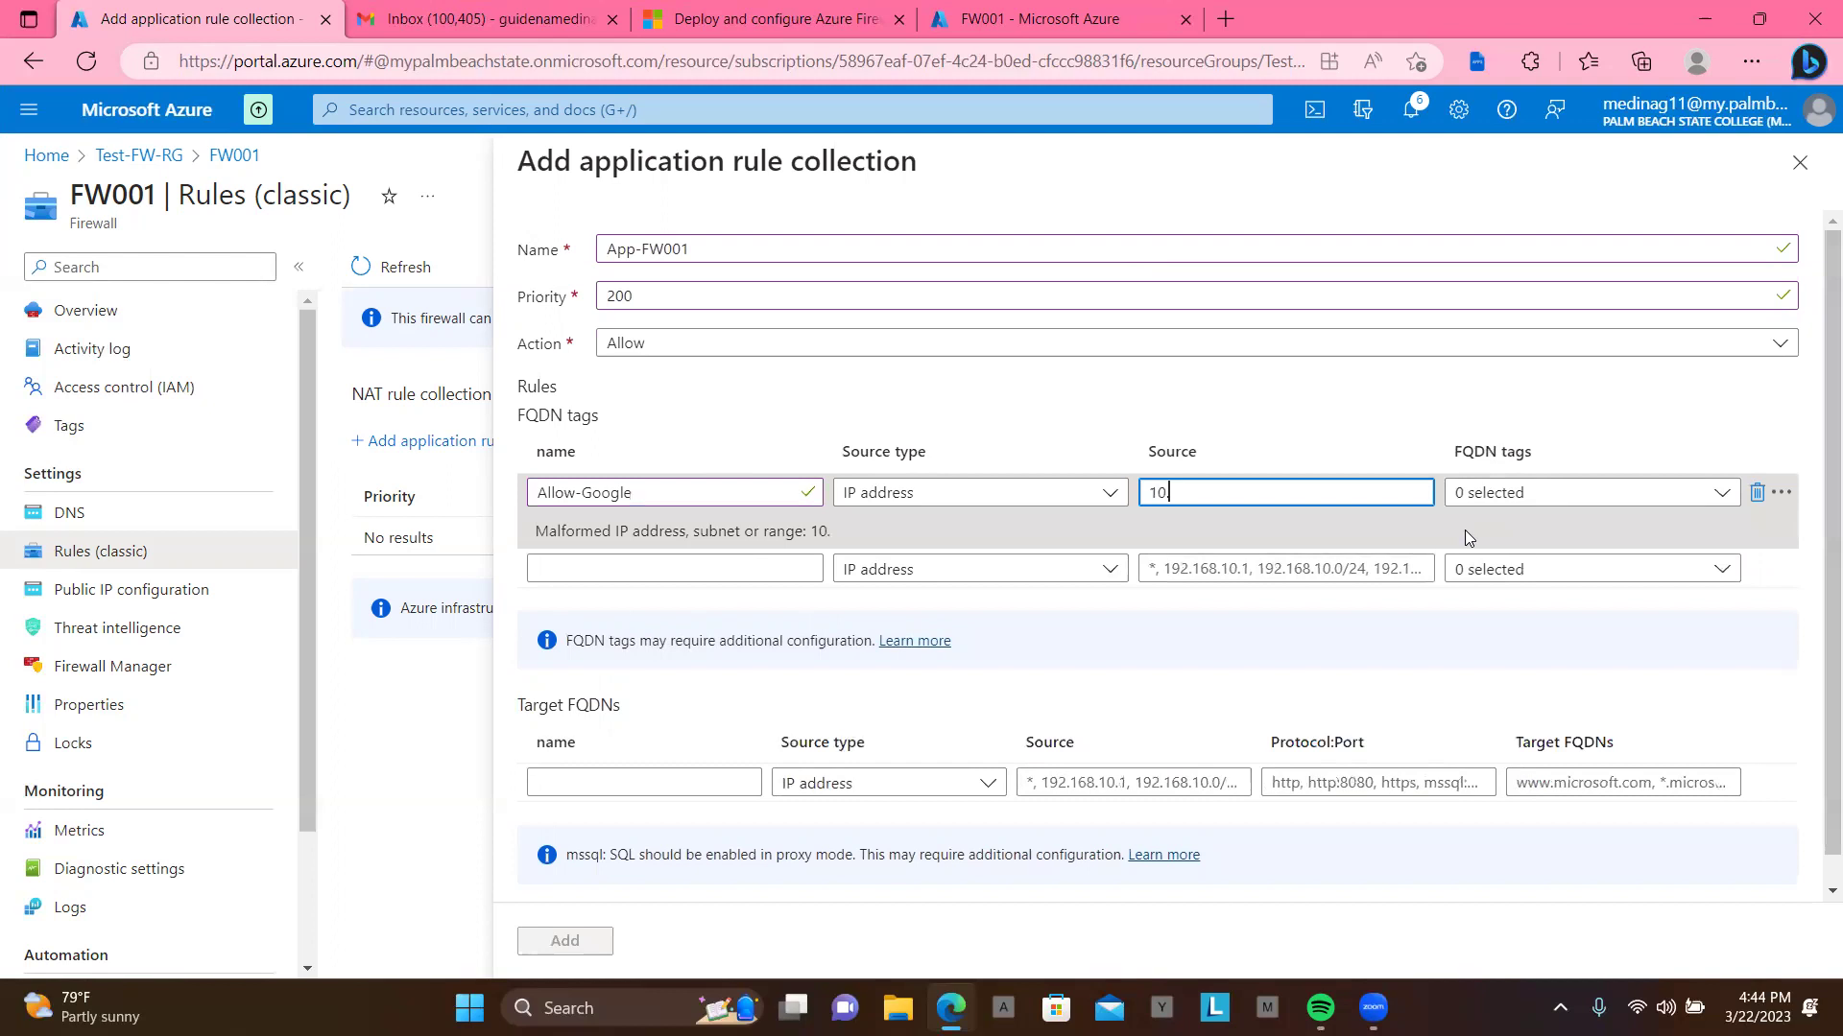
type(".0.2.0/24")
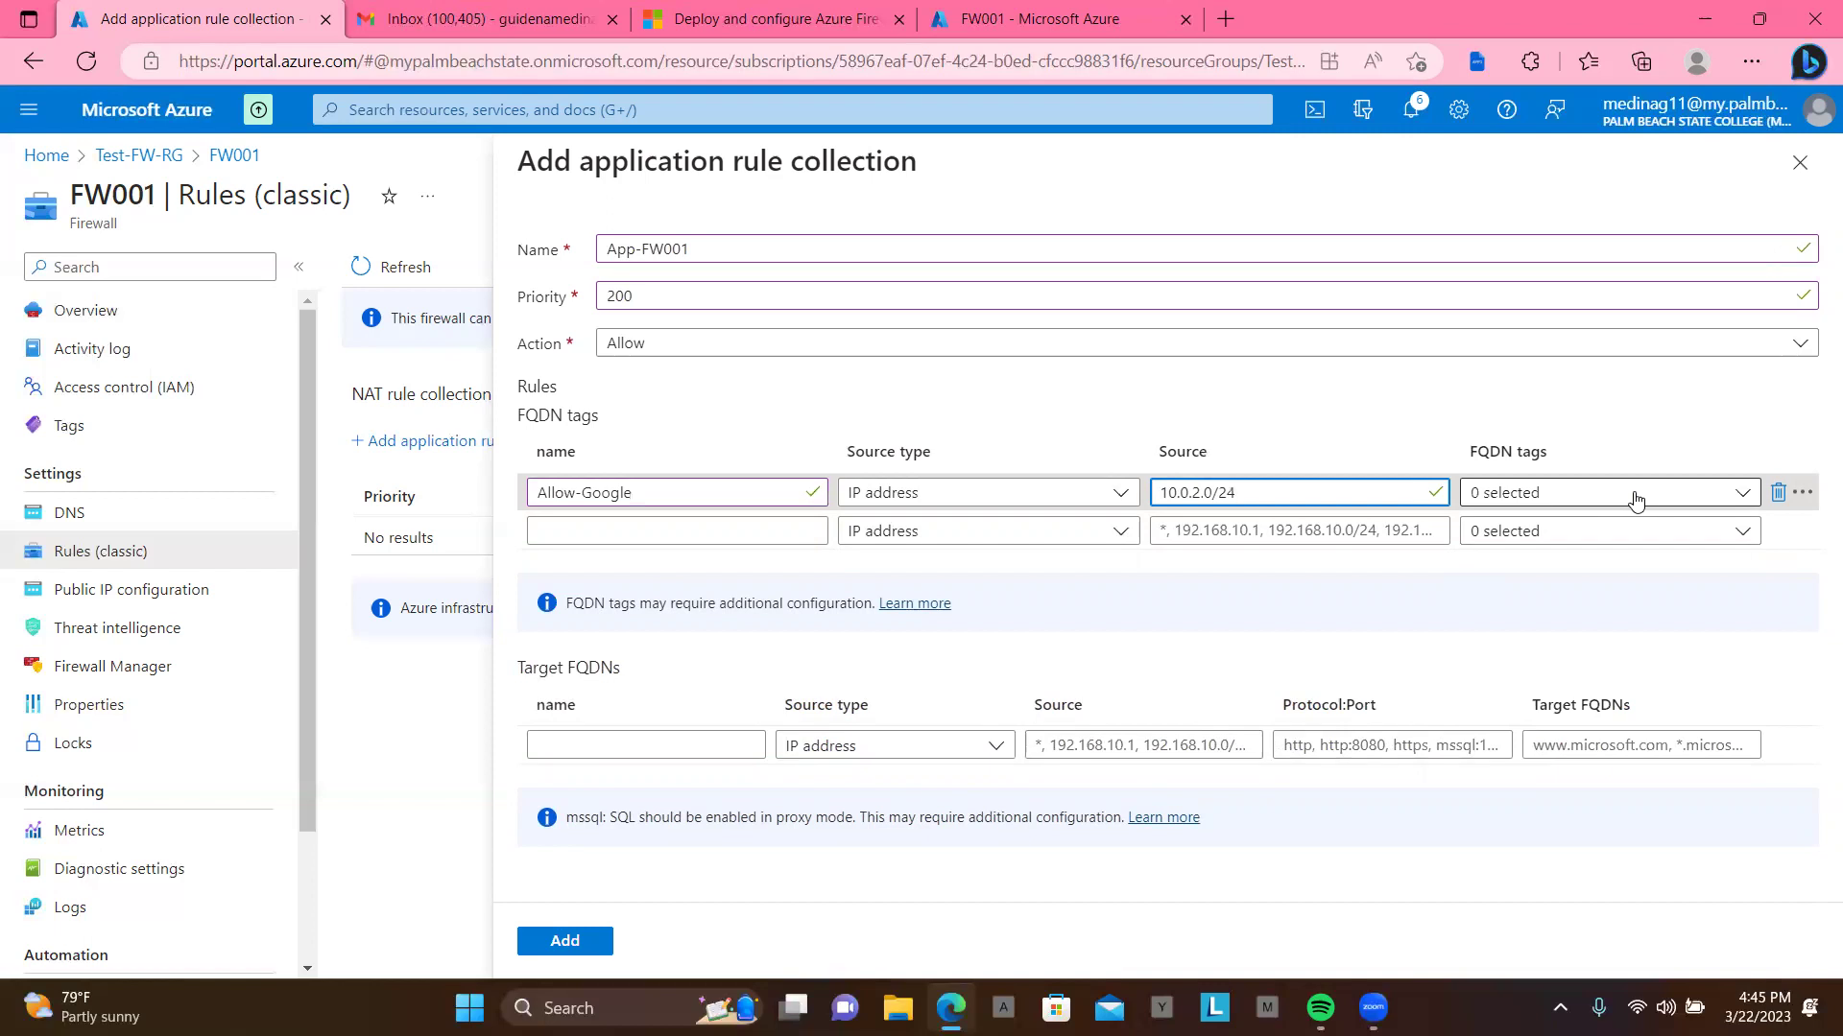
left_click(1658, 504)
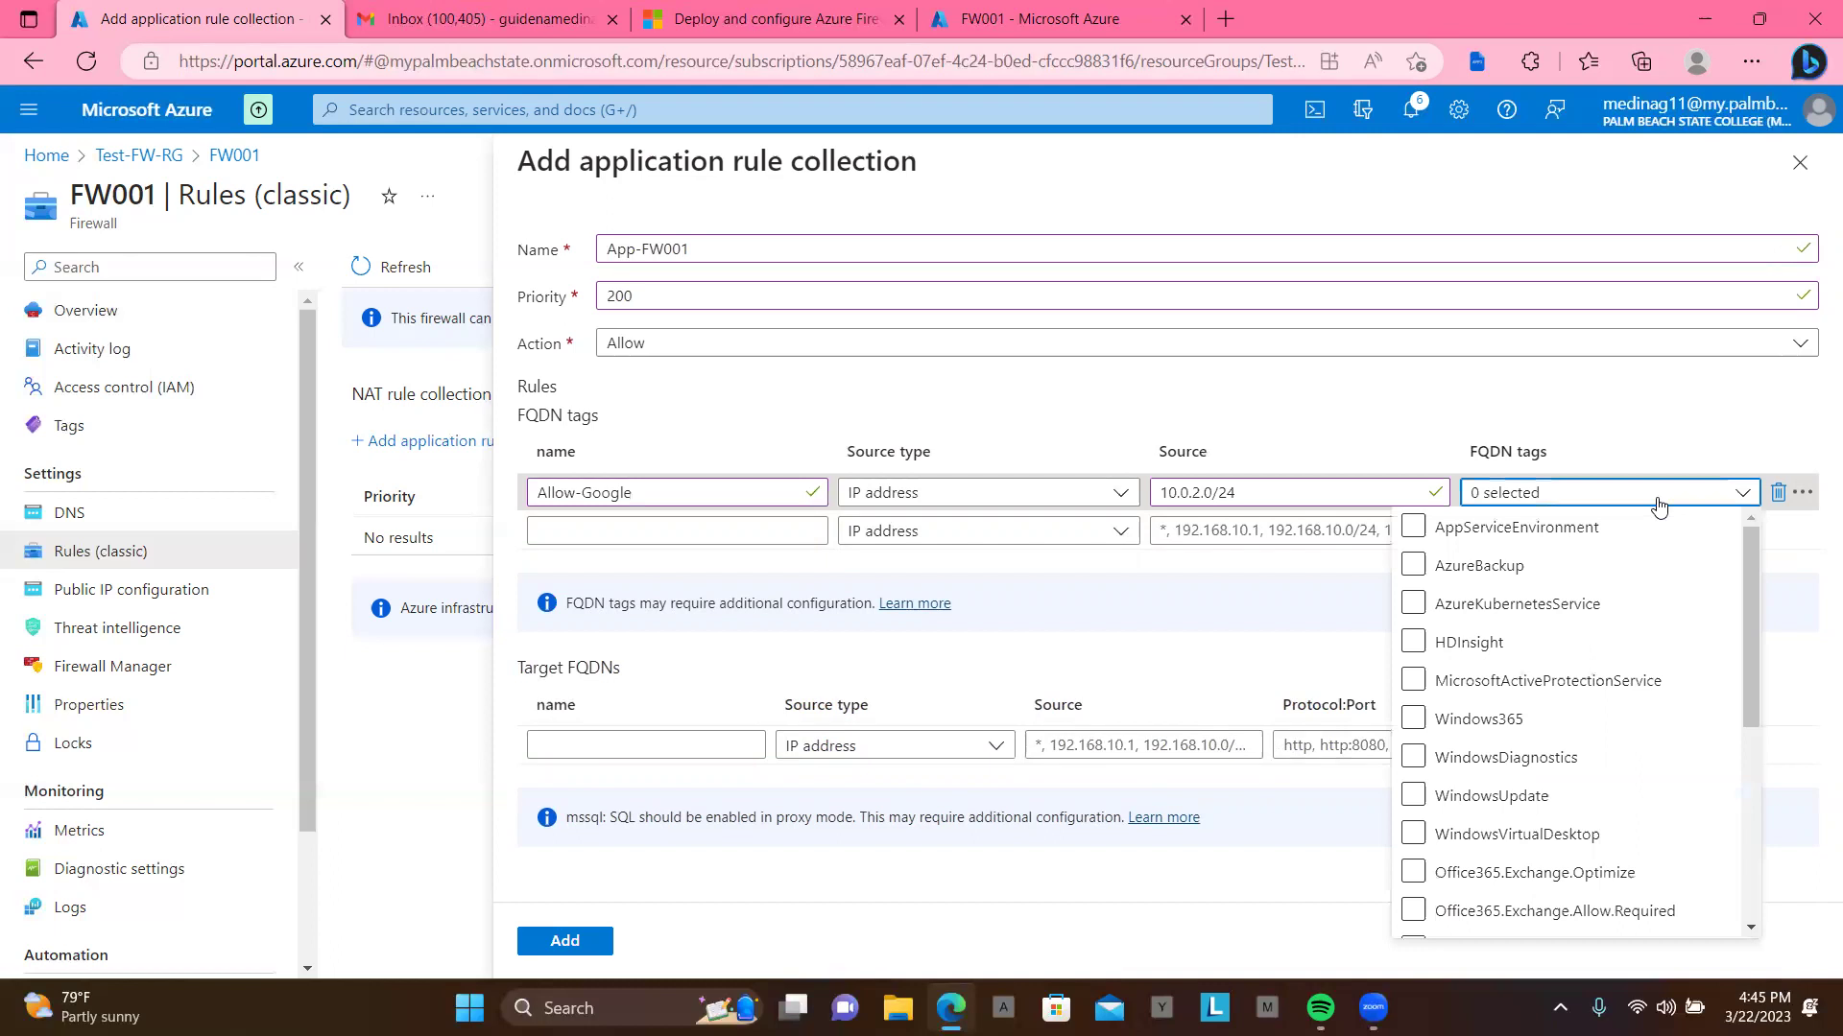
left_click(1658, 504)
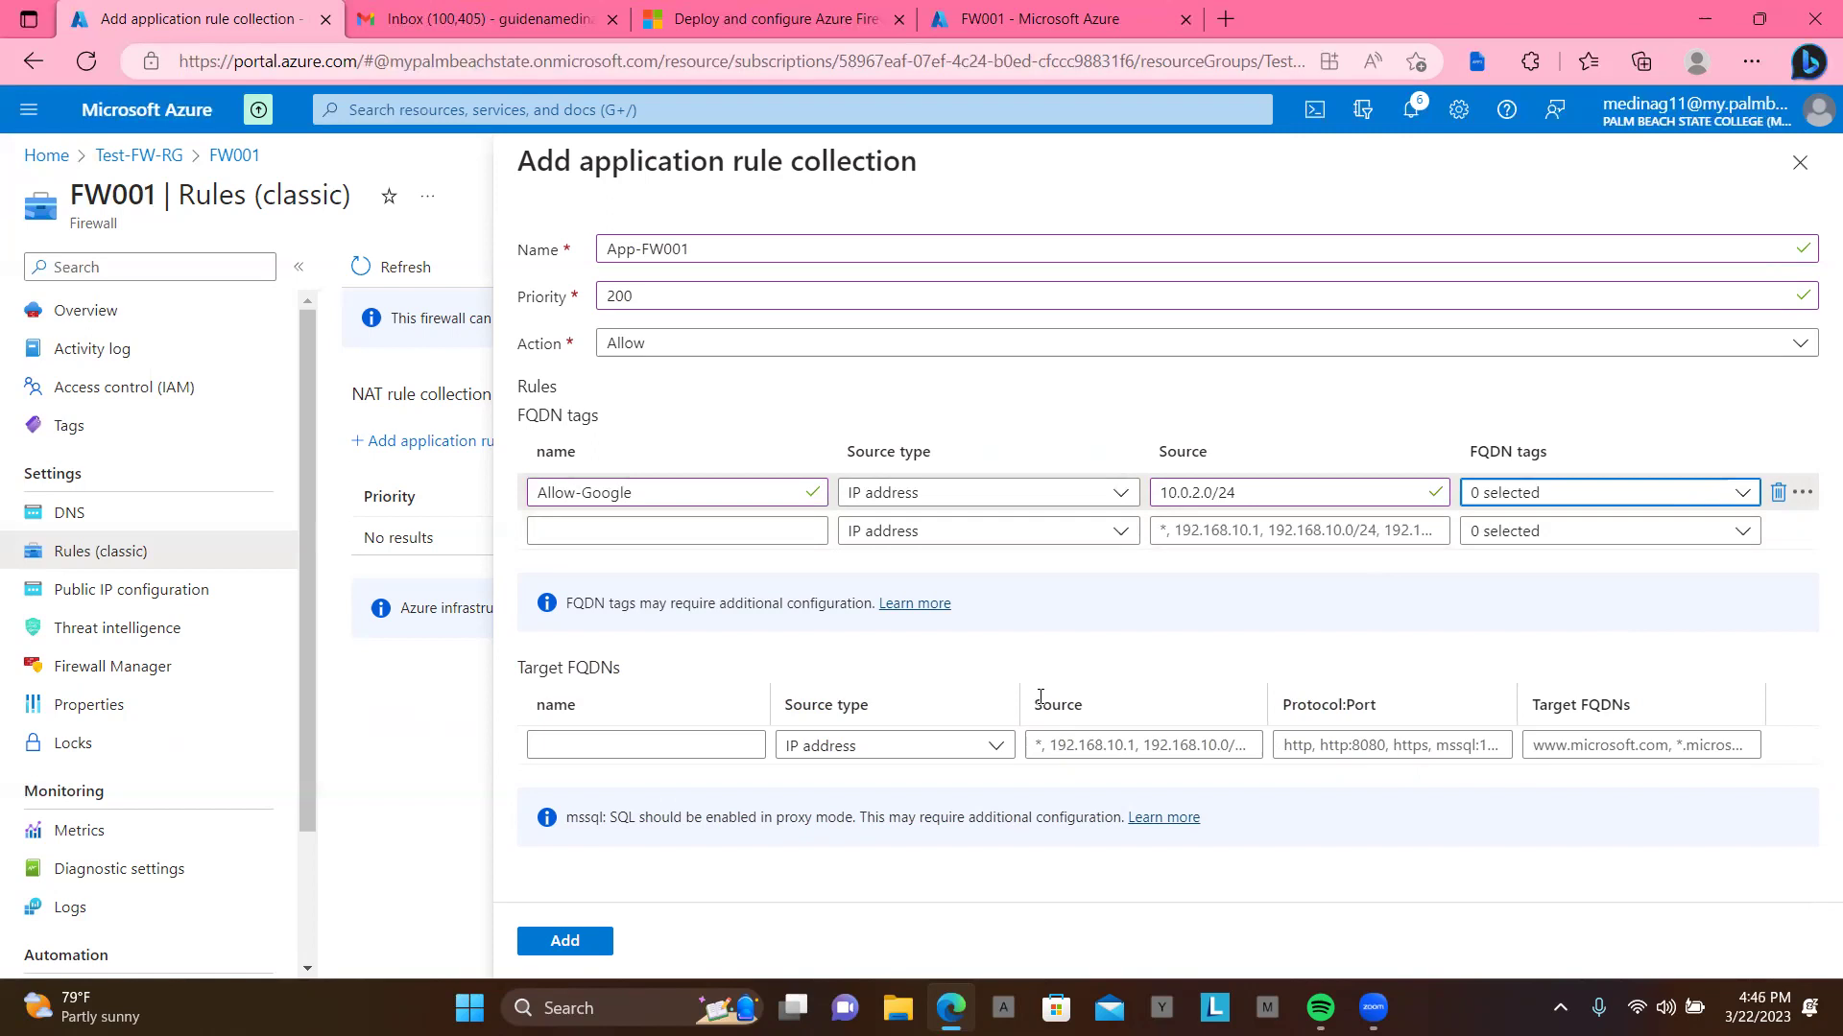
left_click(714, 755)
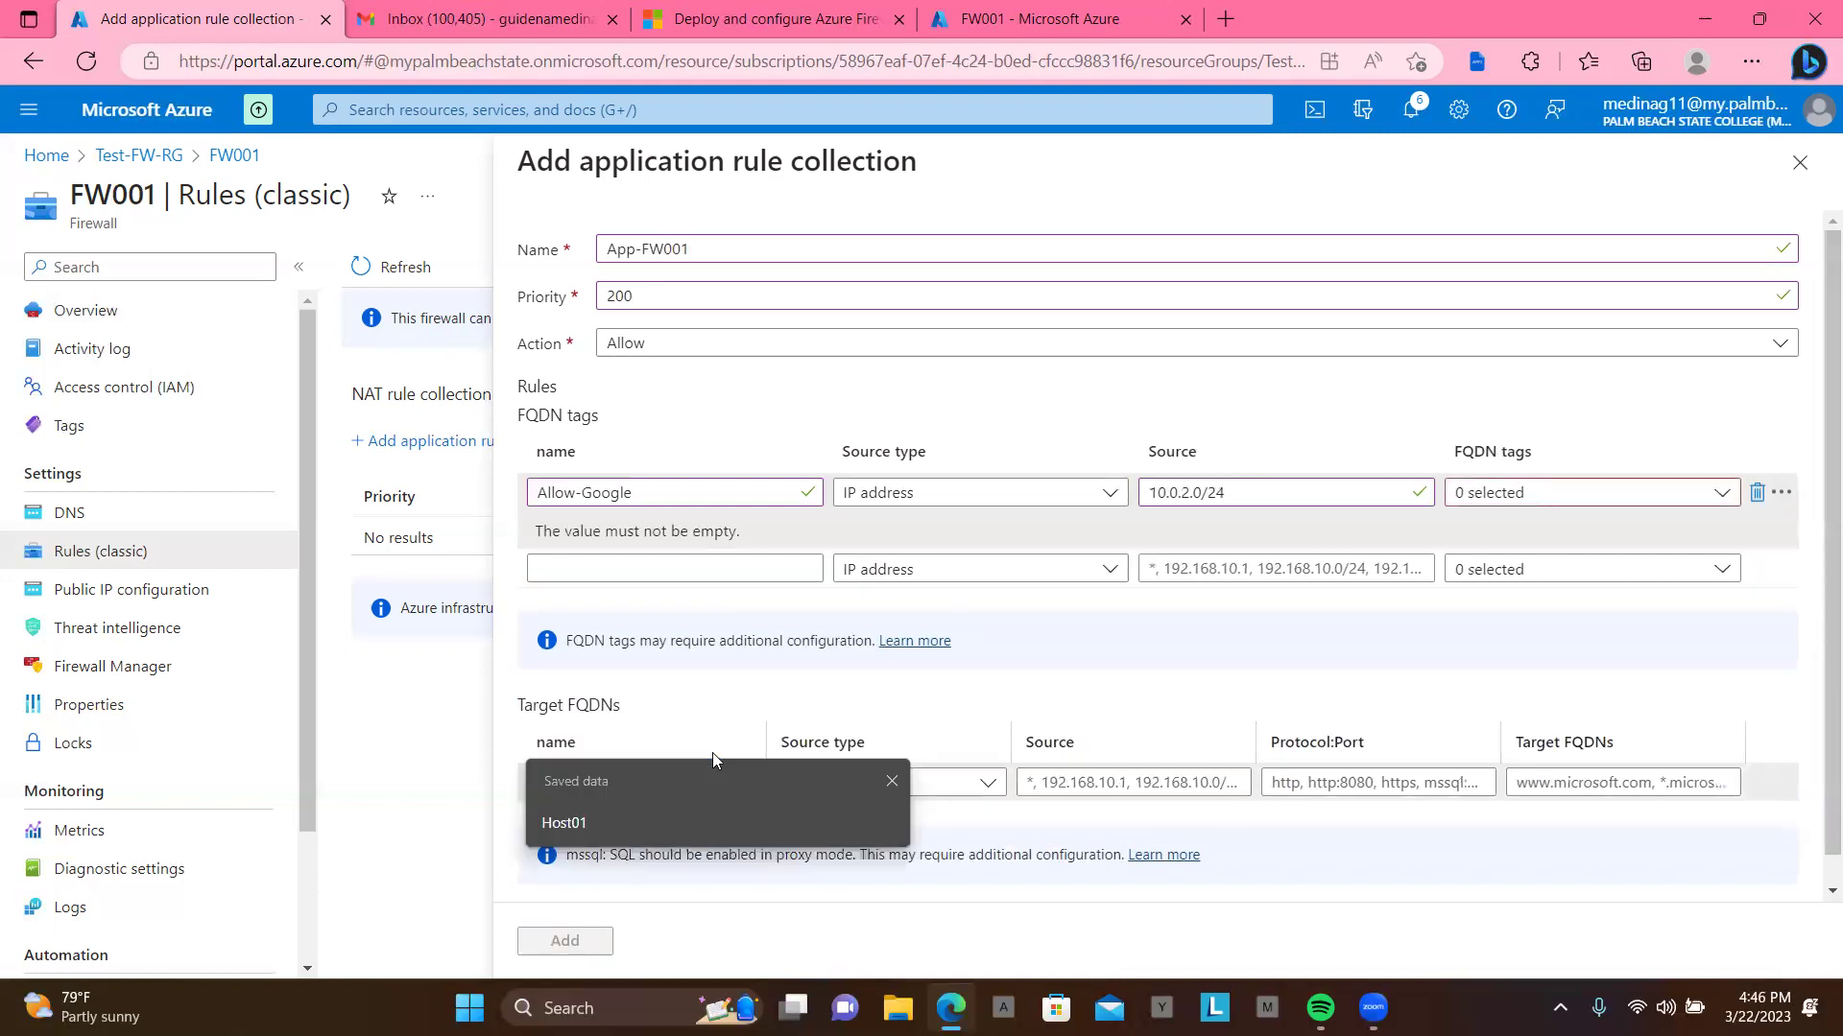
left_click(814, 712)
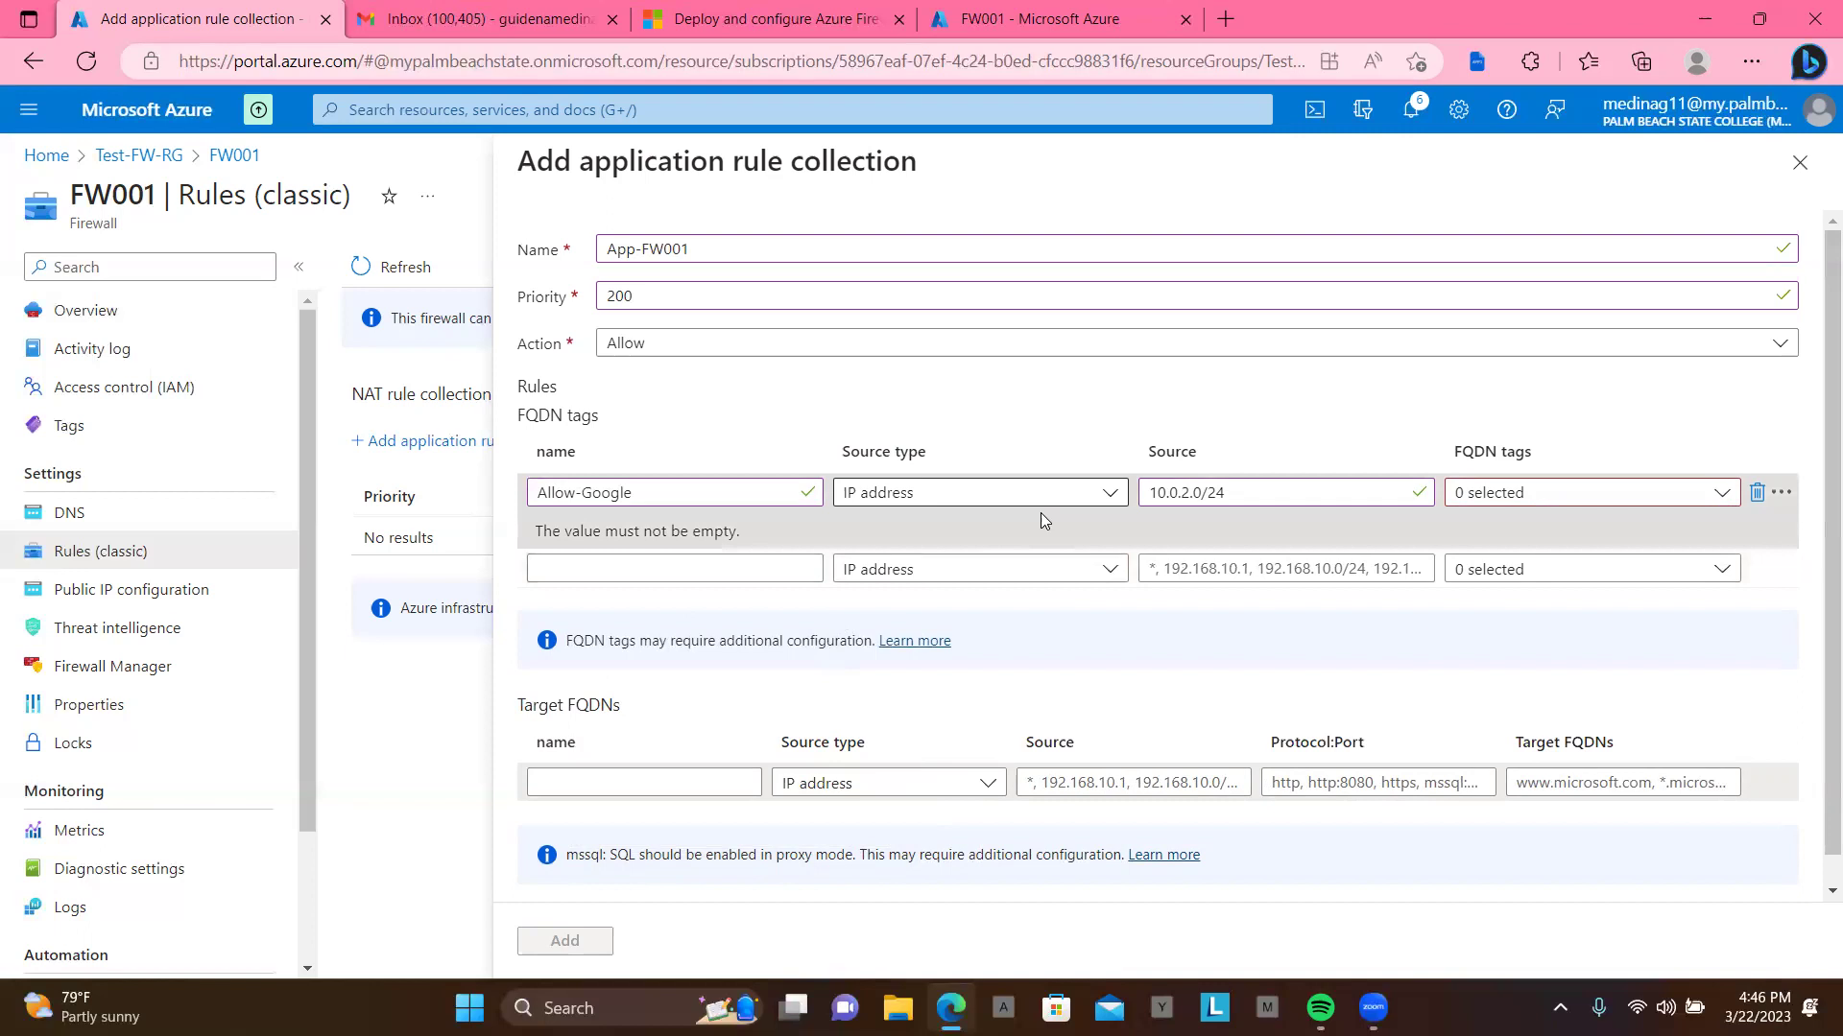
left_click(1759, 493)
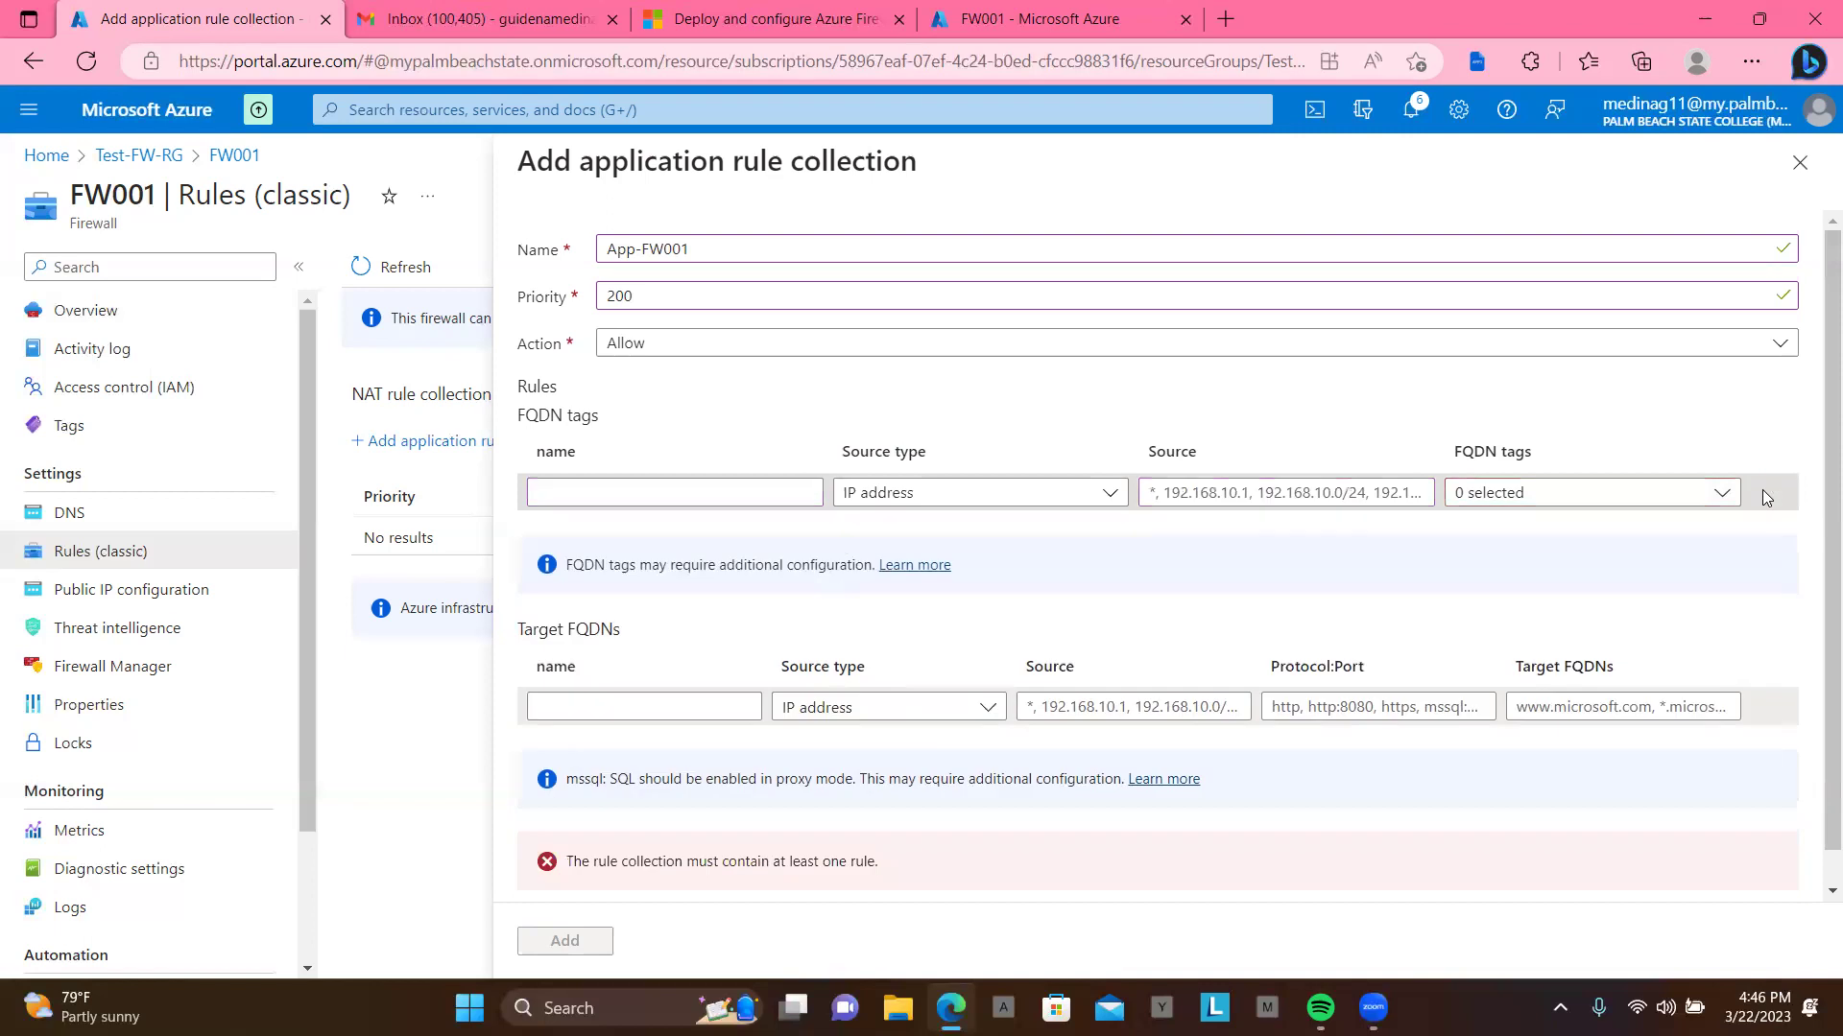
left_click(641, 707)
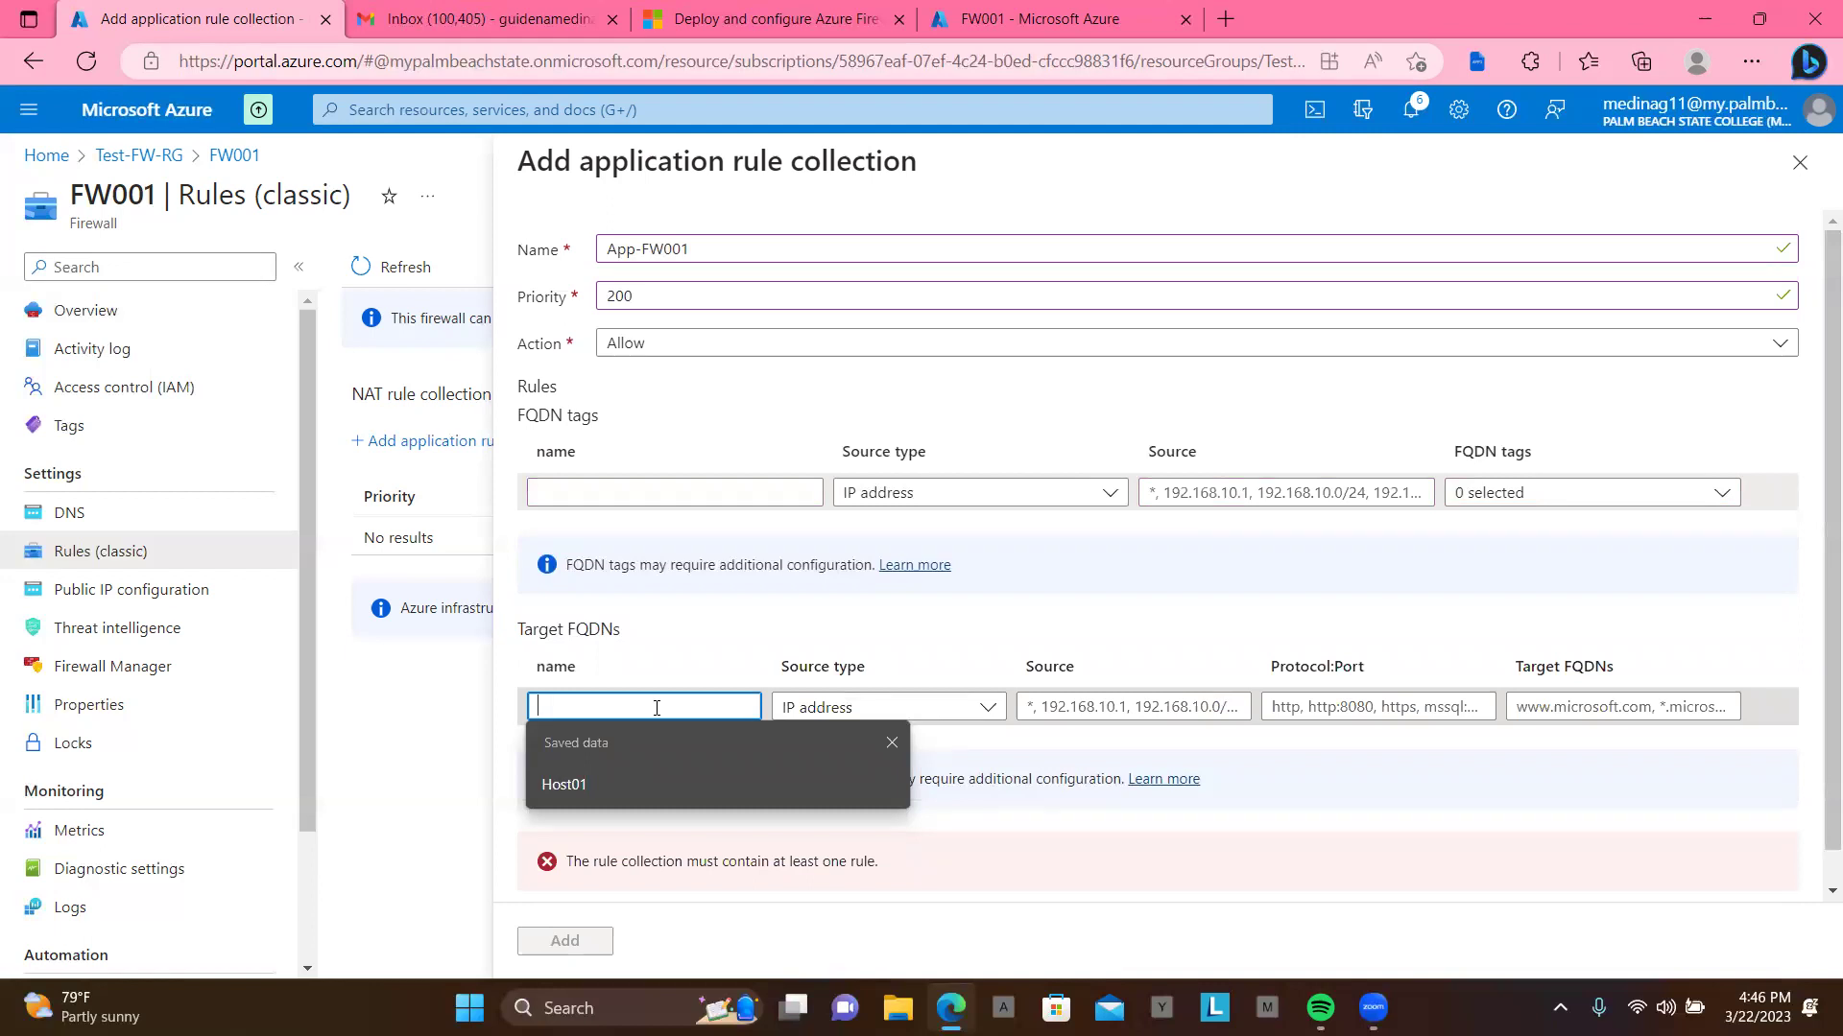
type("Allow-Google")
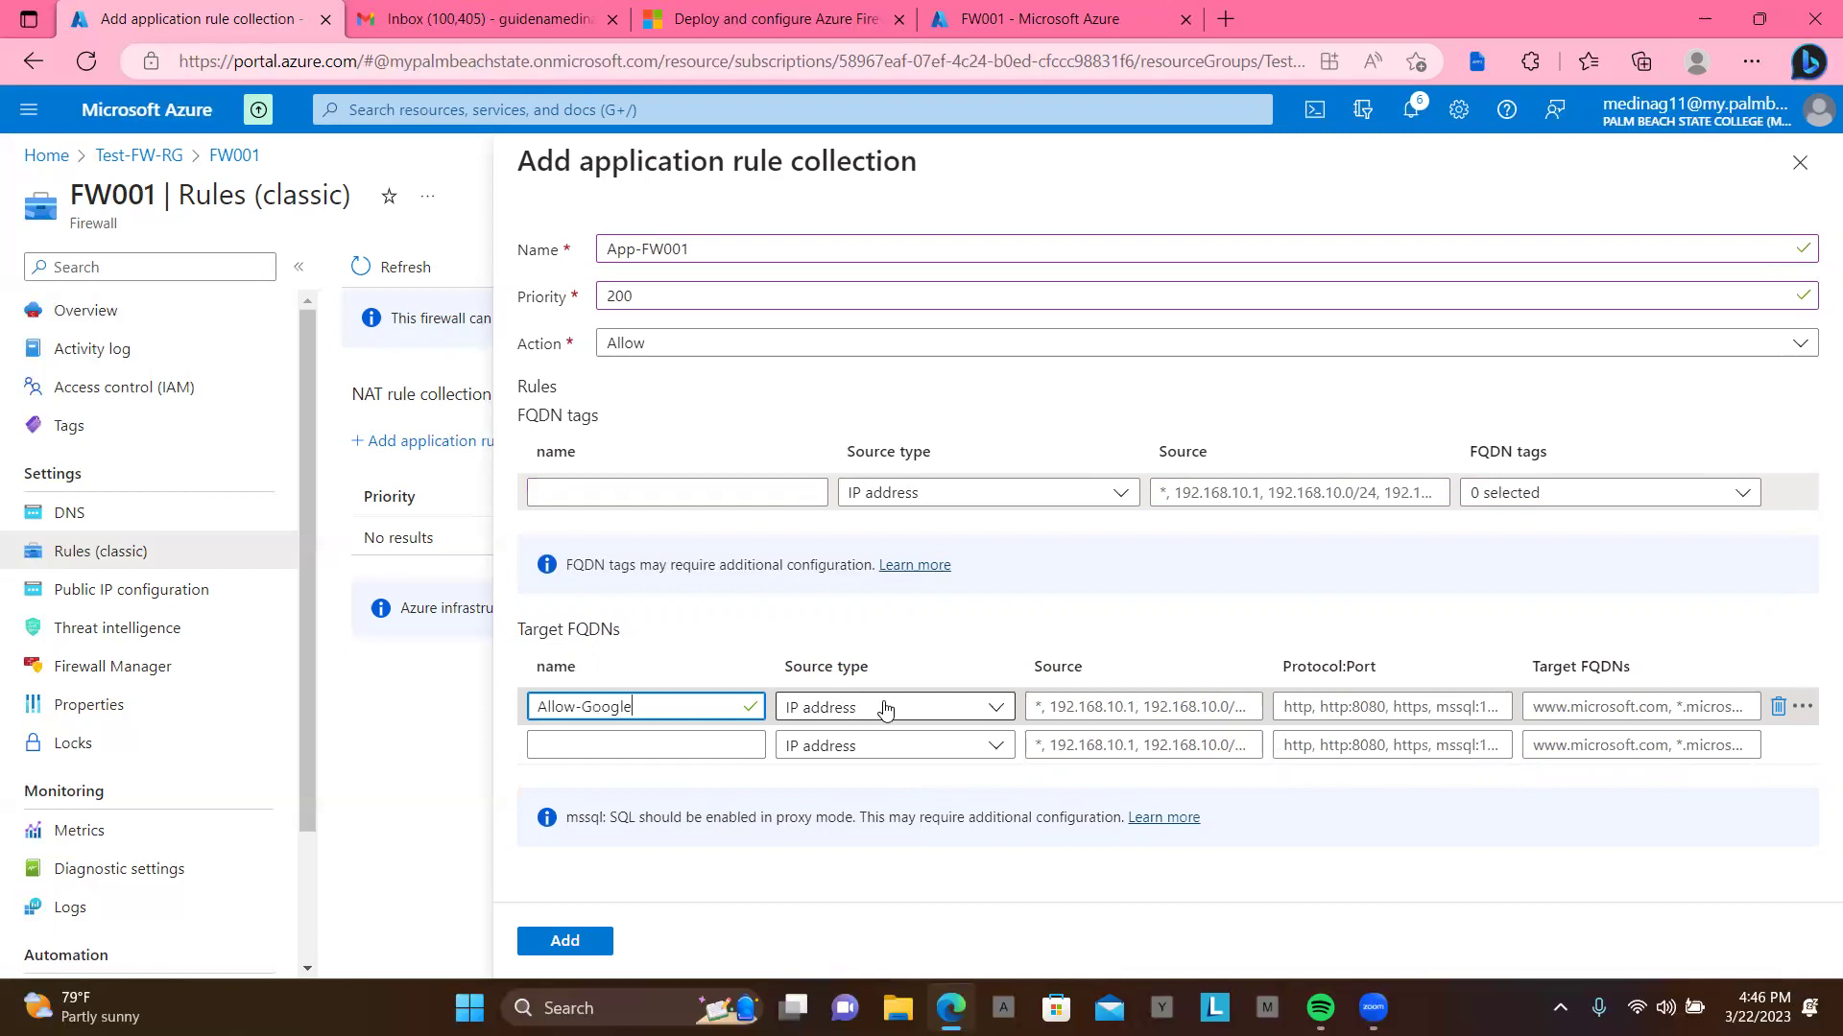
left_click(929, 708)
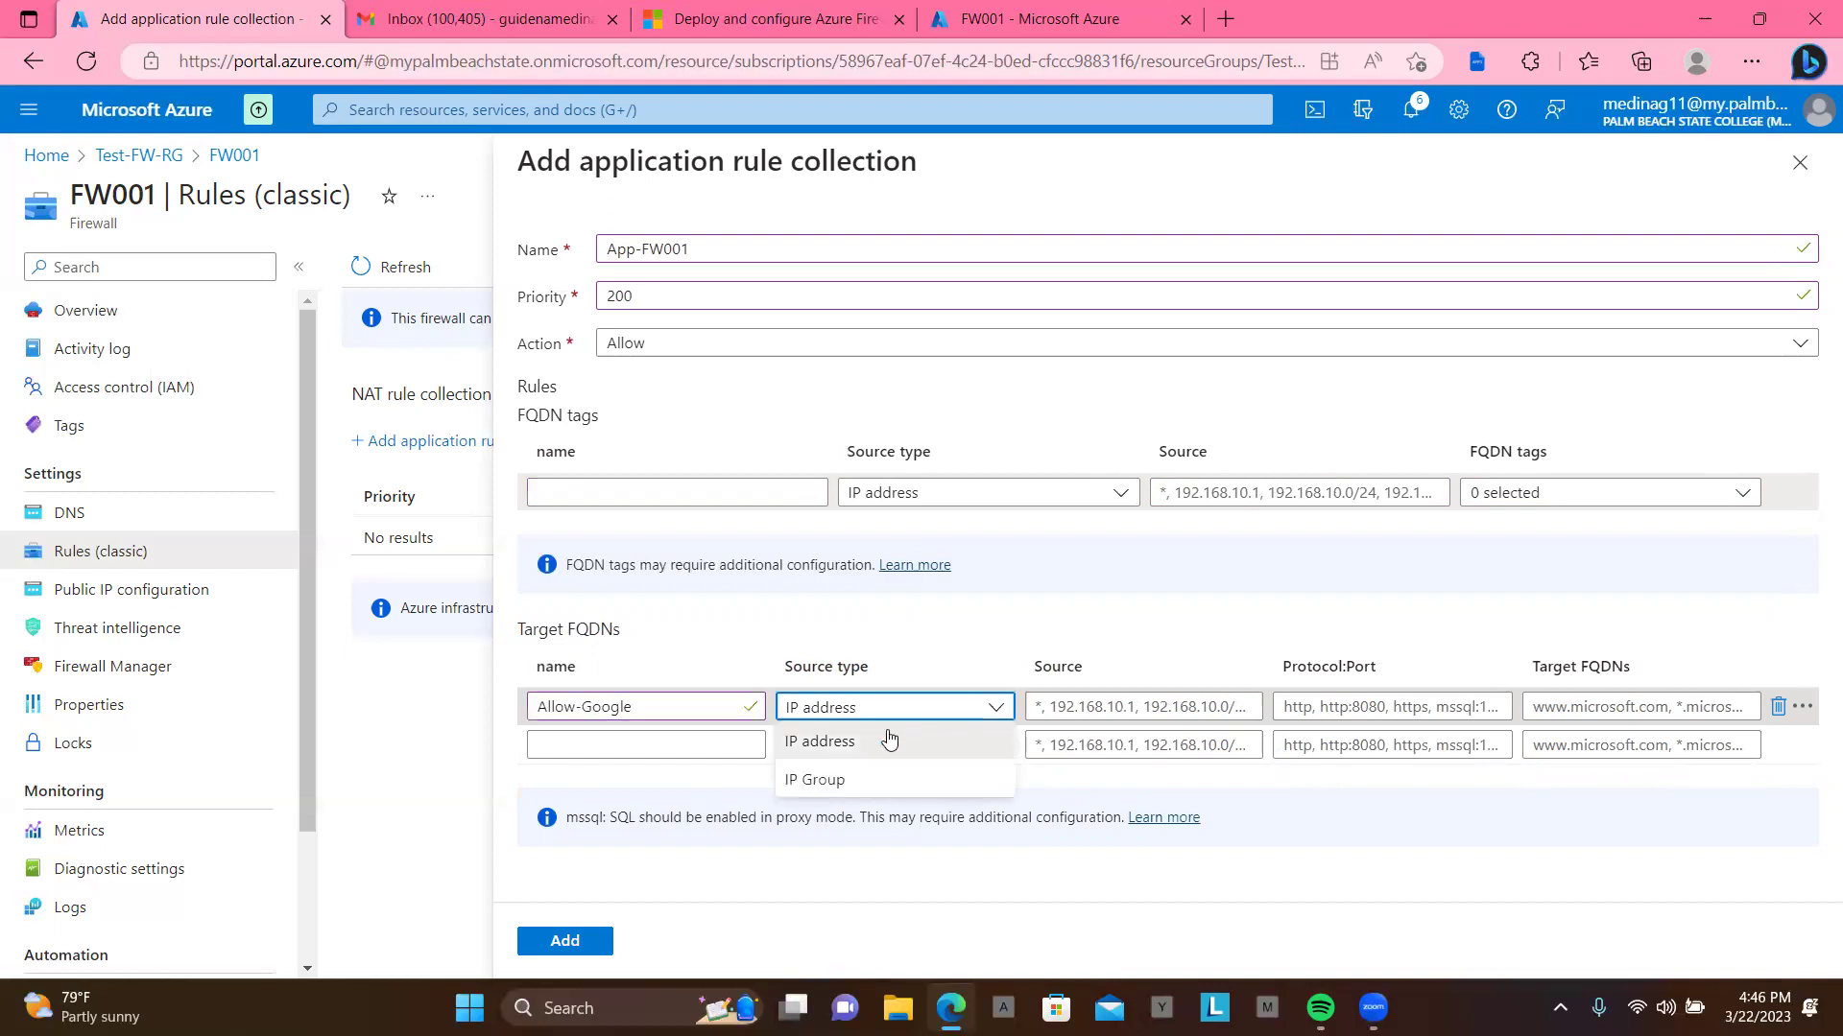
left_click(889, 740)
left_click(1067, 703)
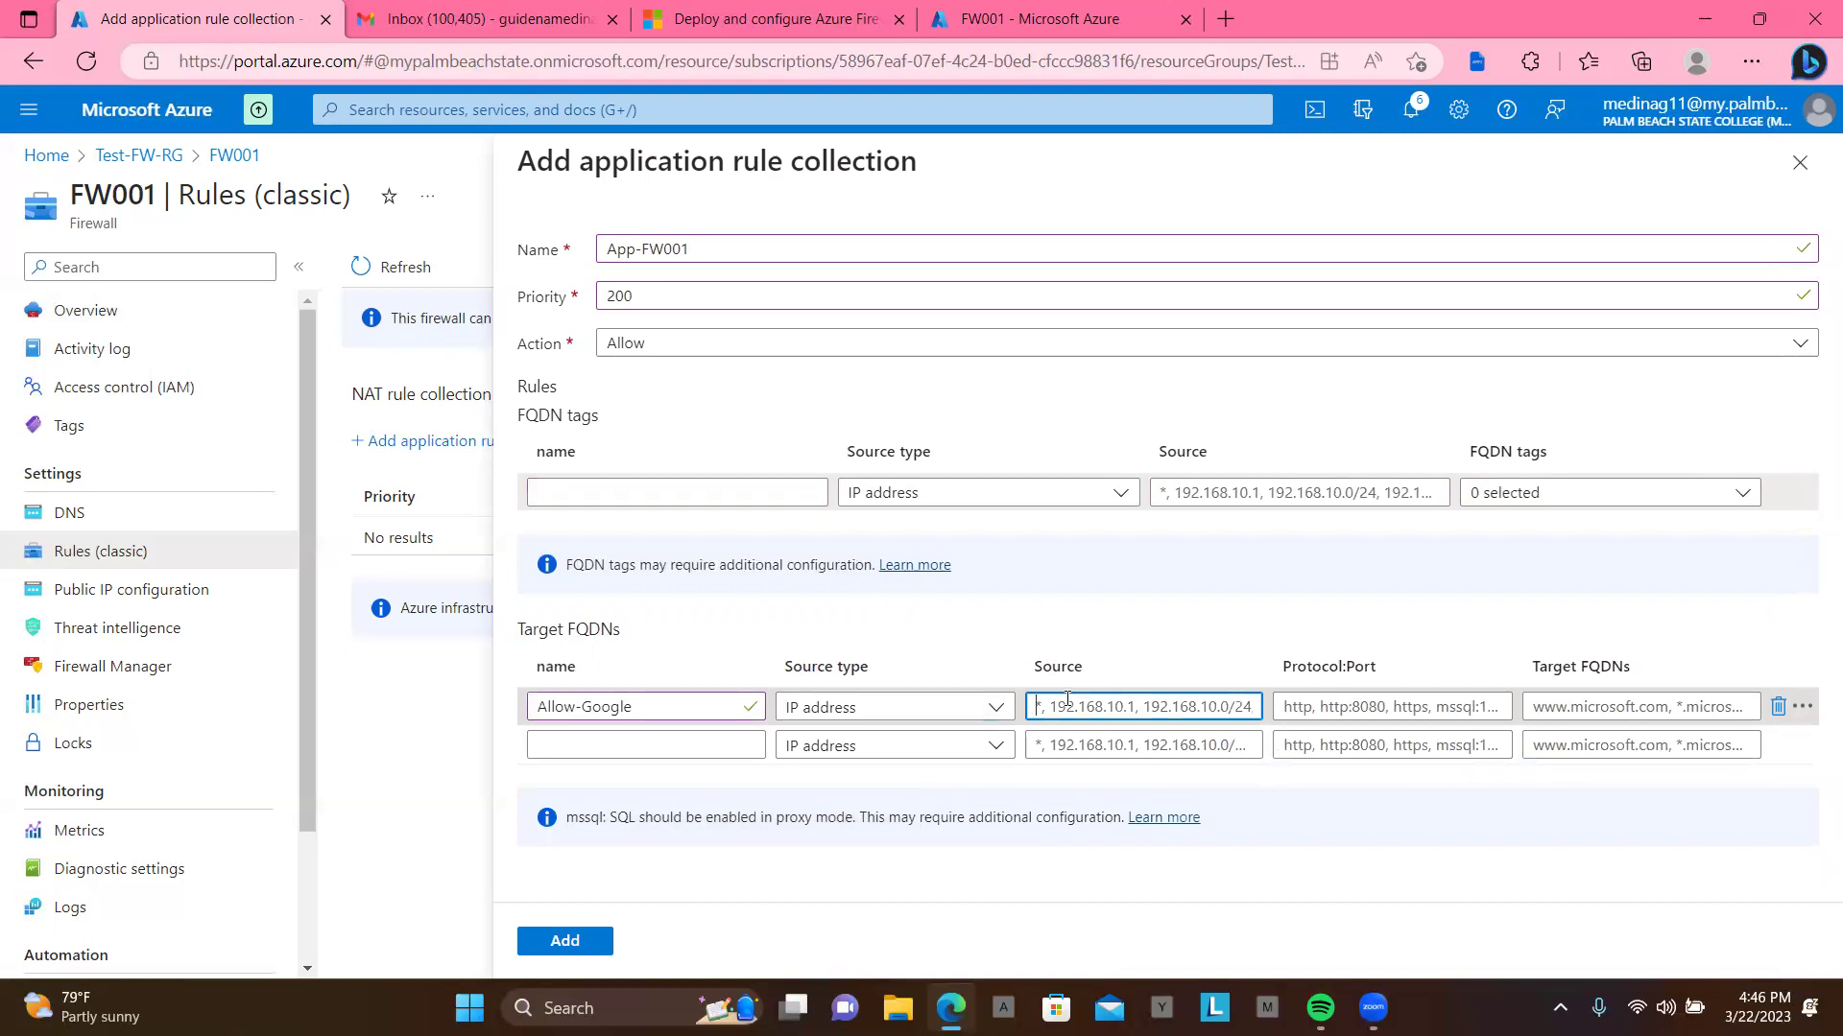
type("10.0.")
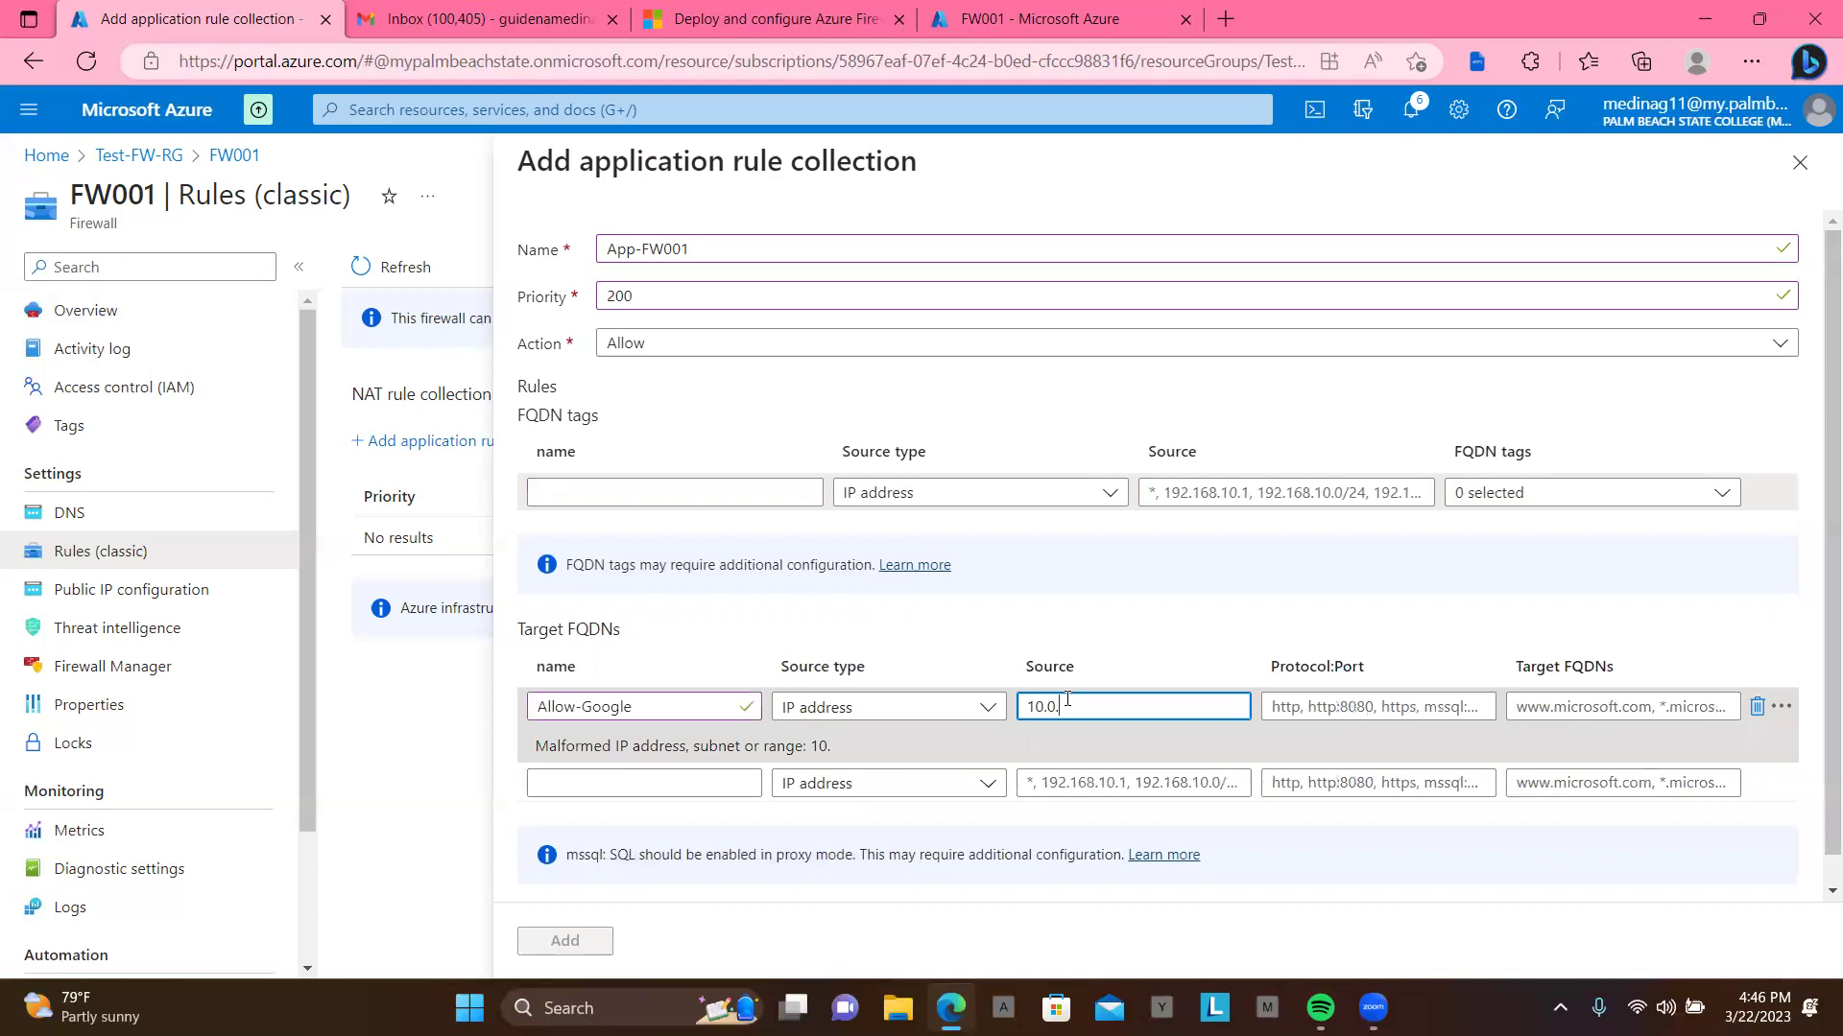
type("2.0/24")
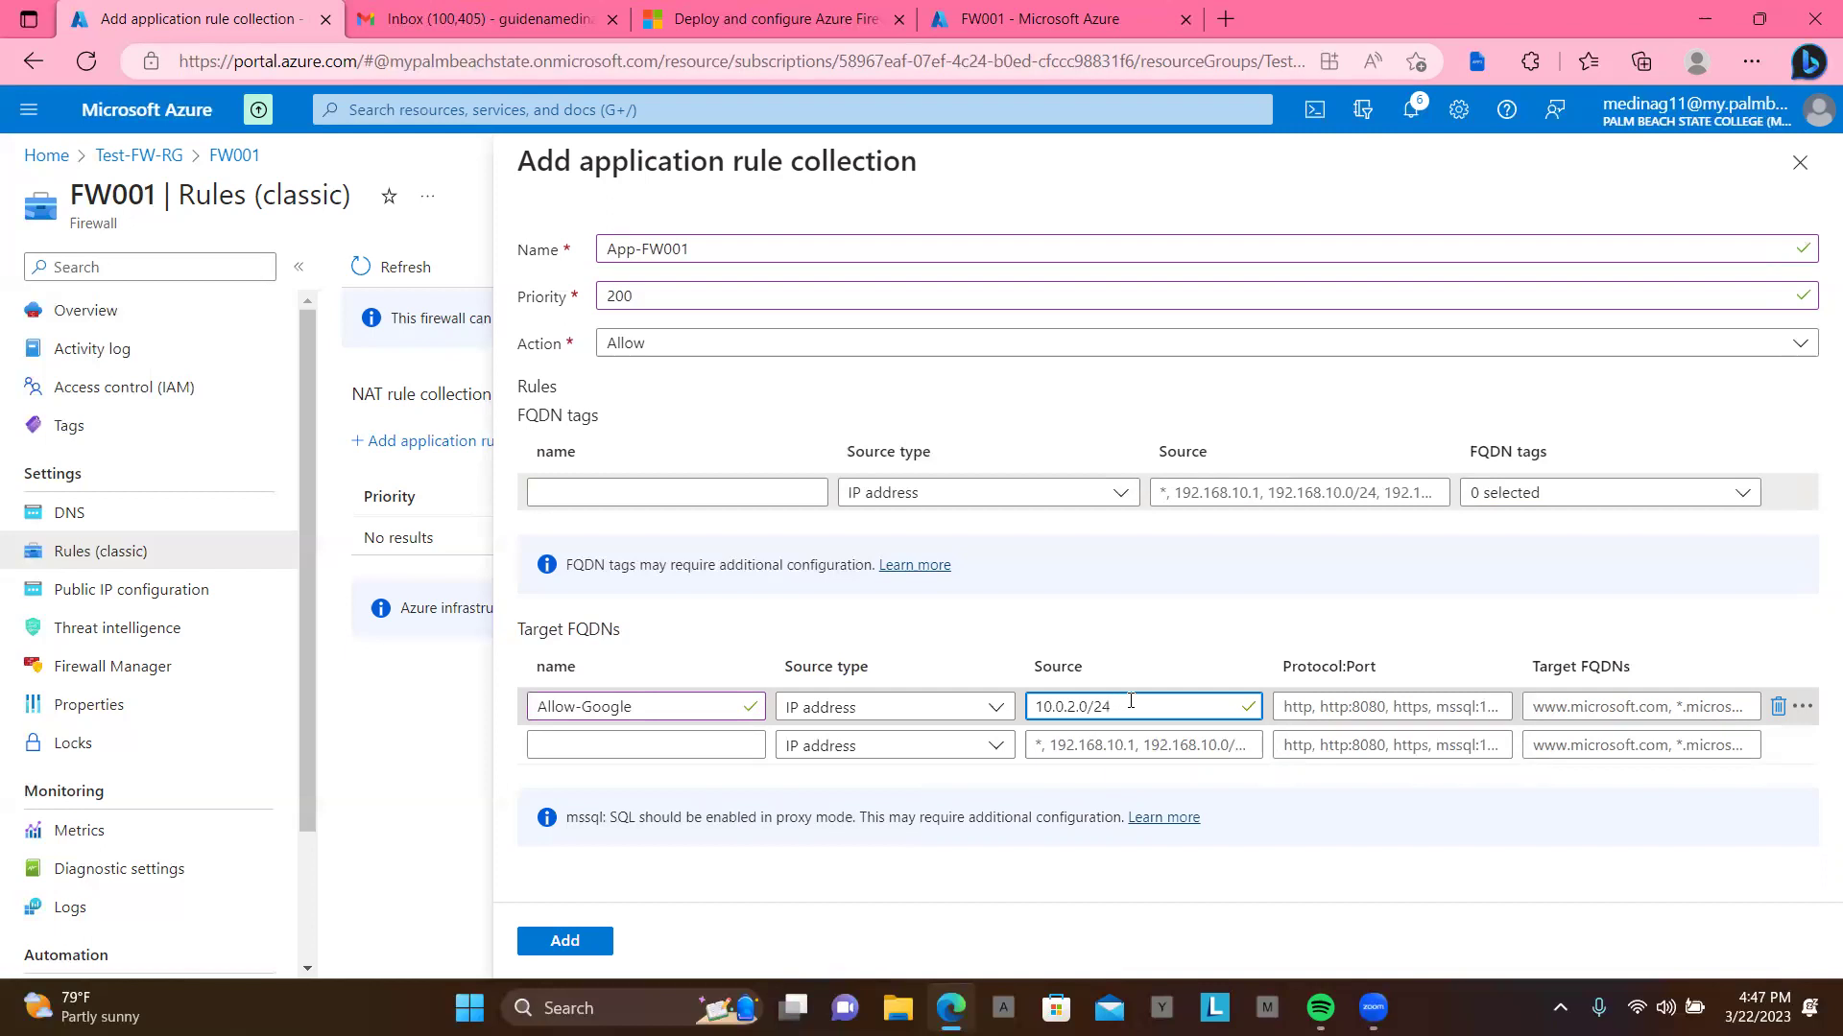
left_click(1387, 711)
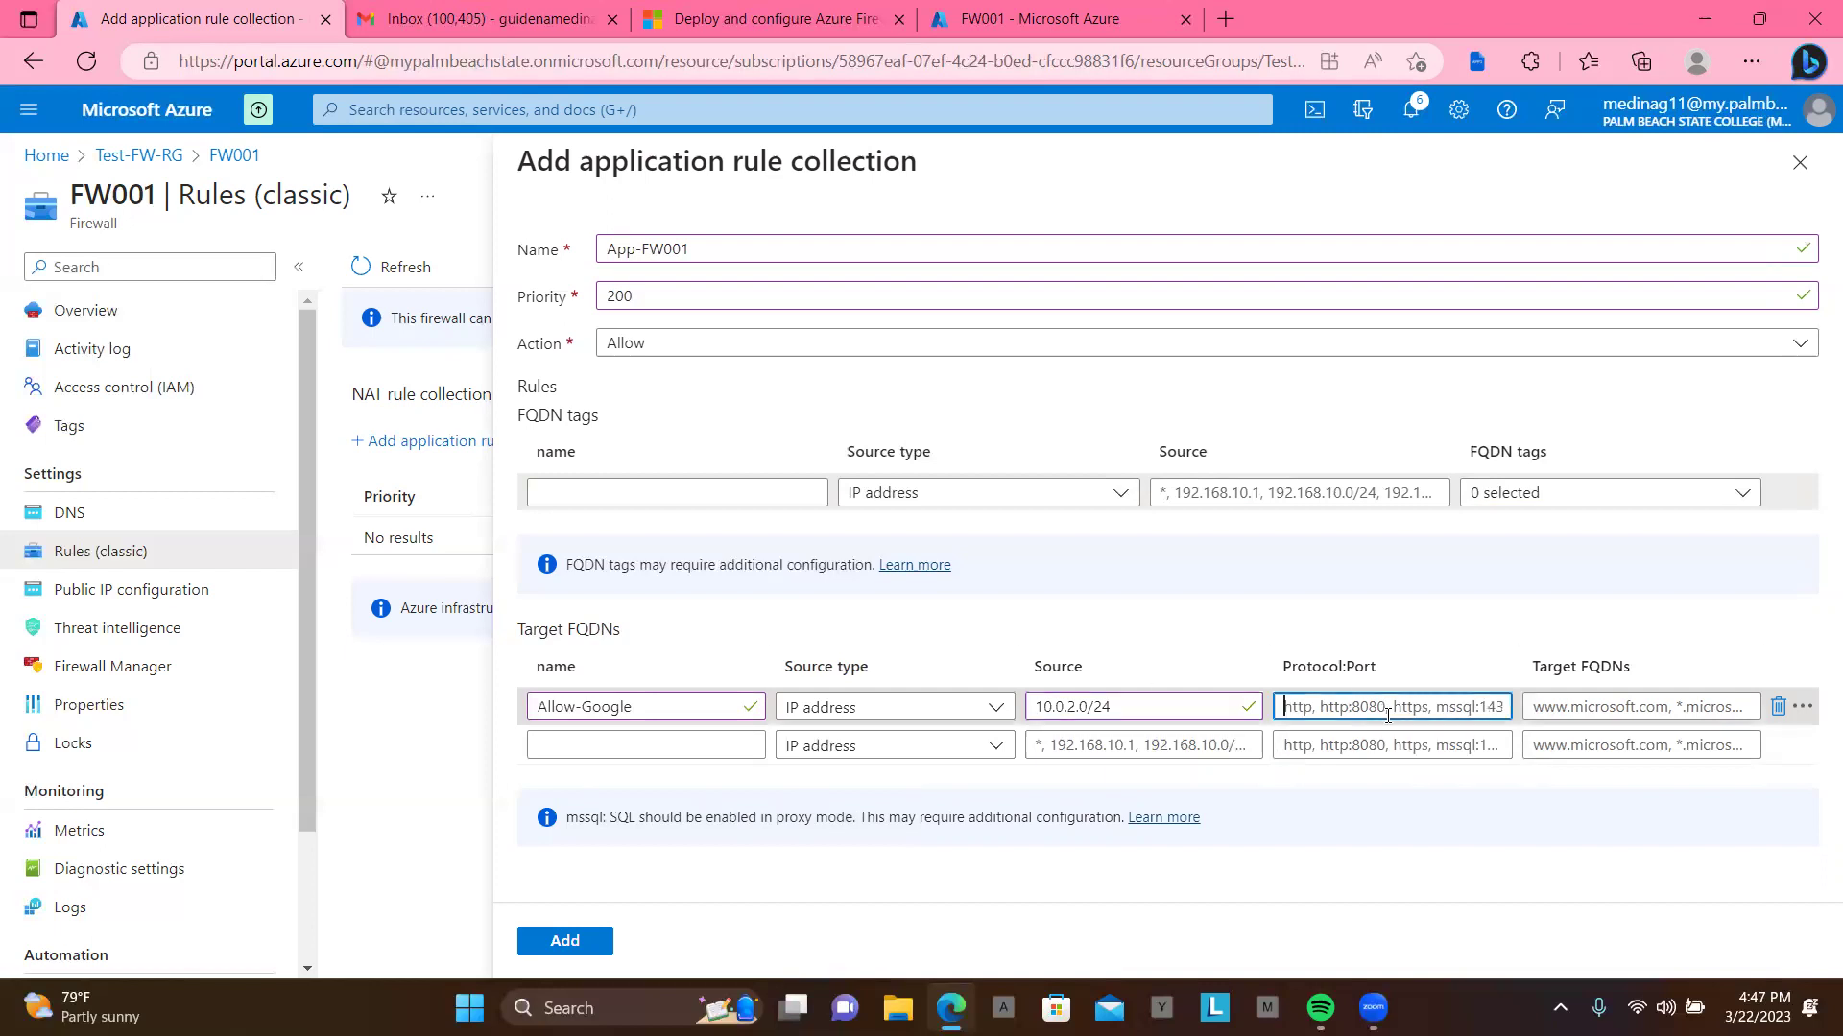
type("http,")
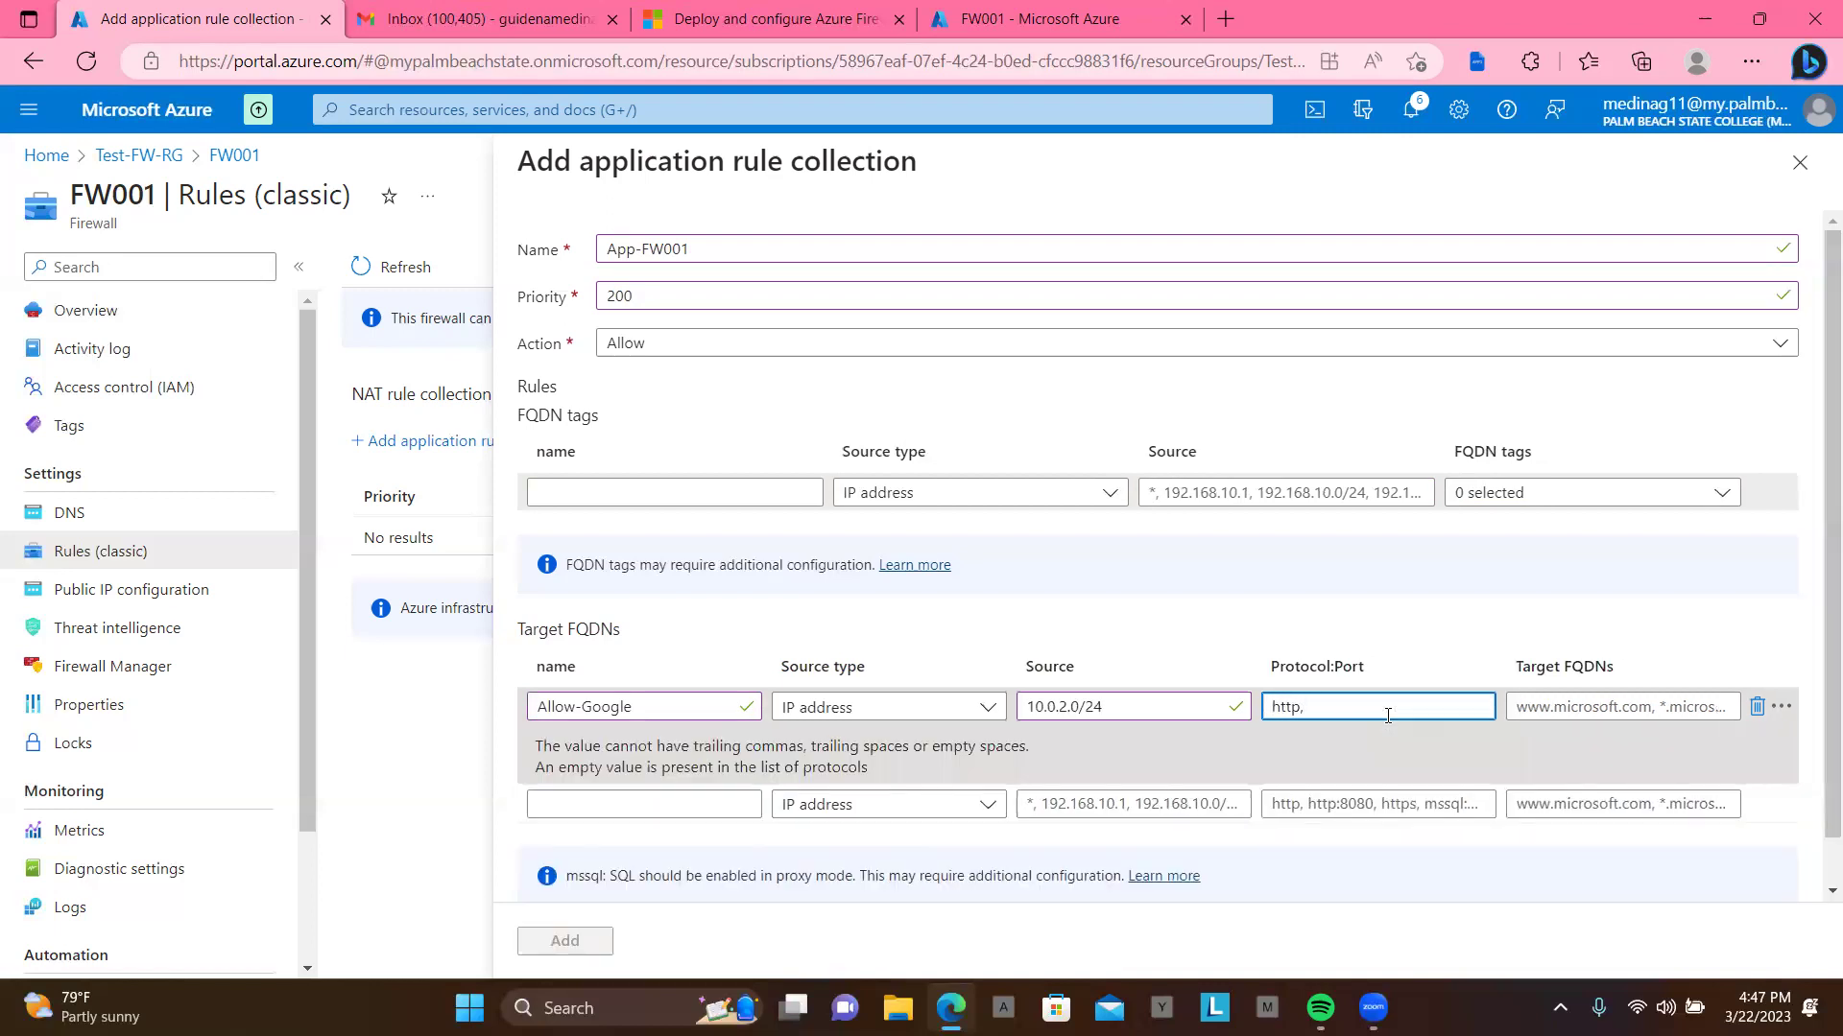
type(" https")
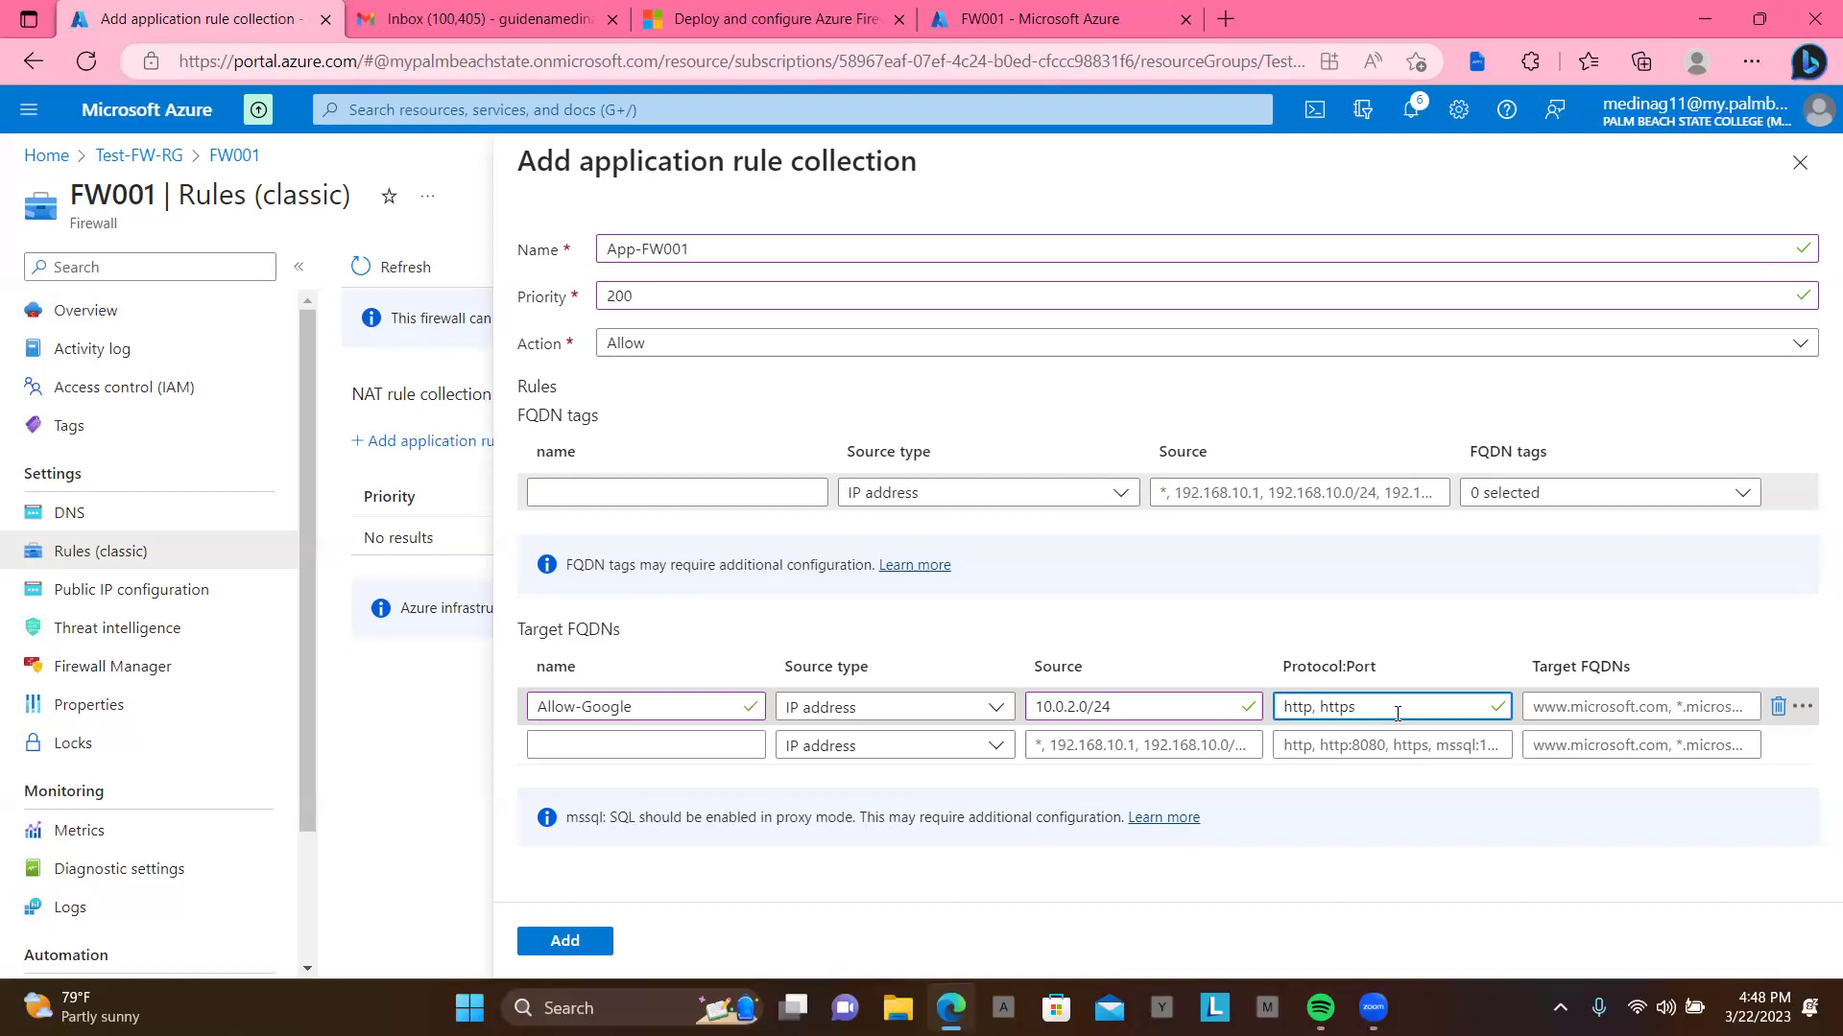
left_click(1620, 707)
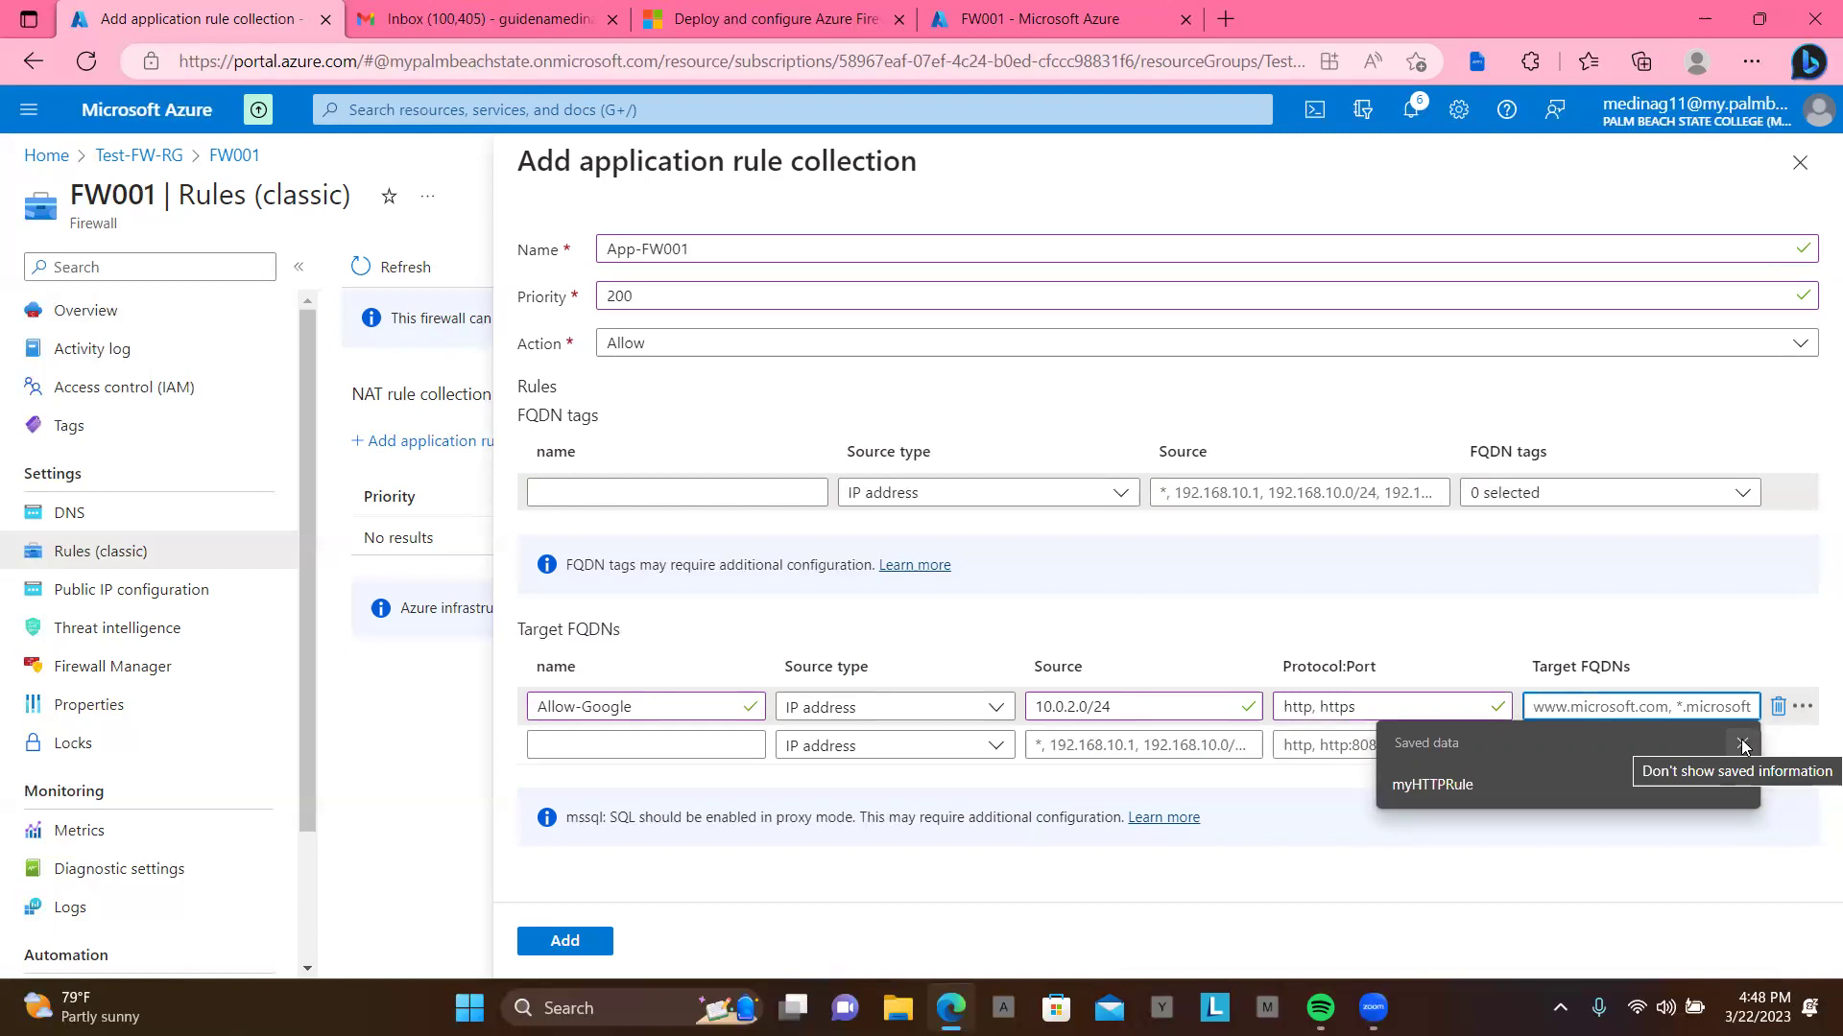
type("w")
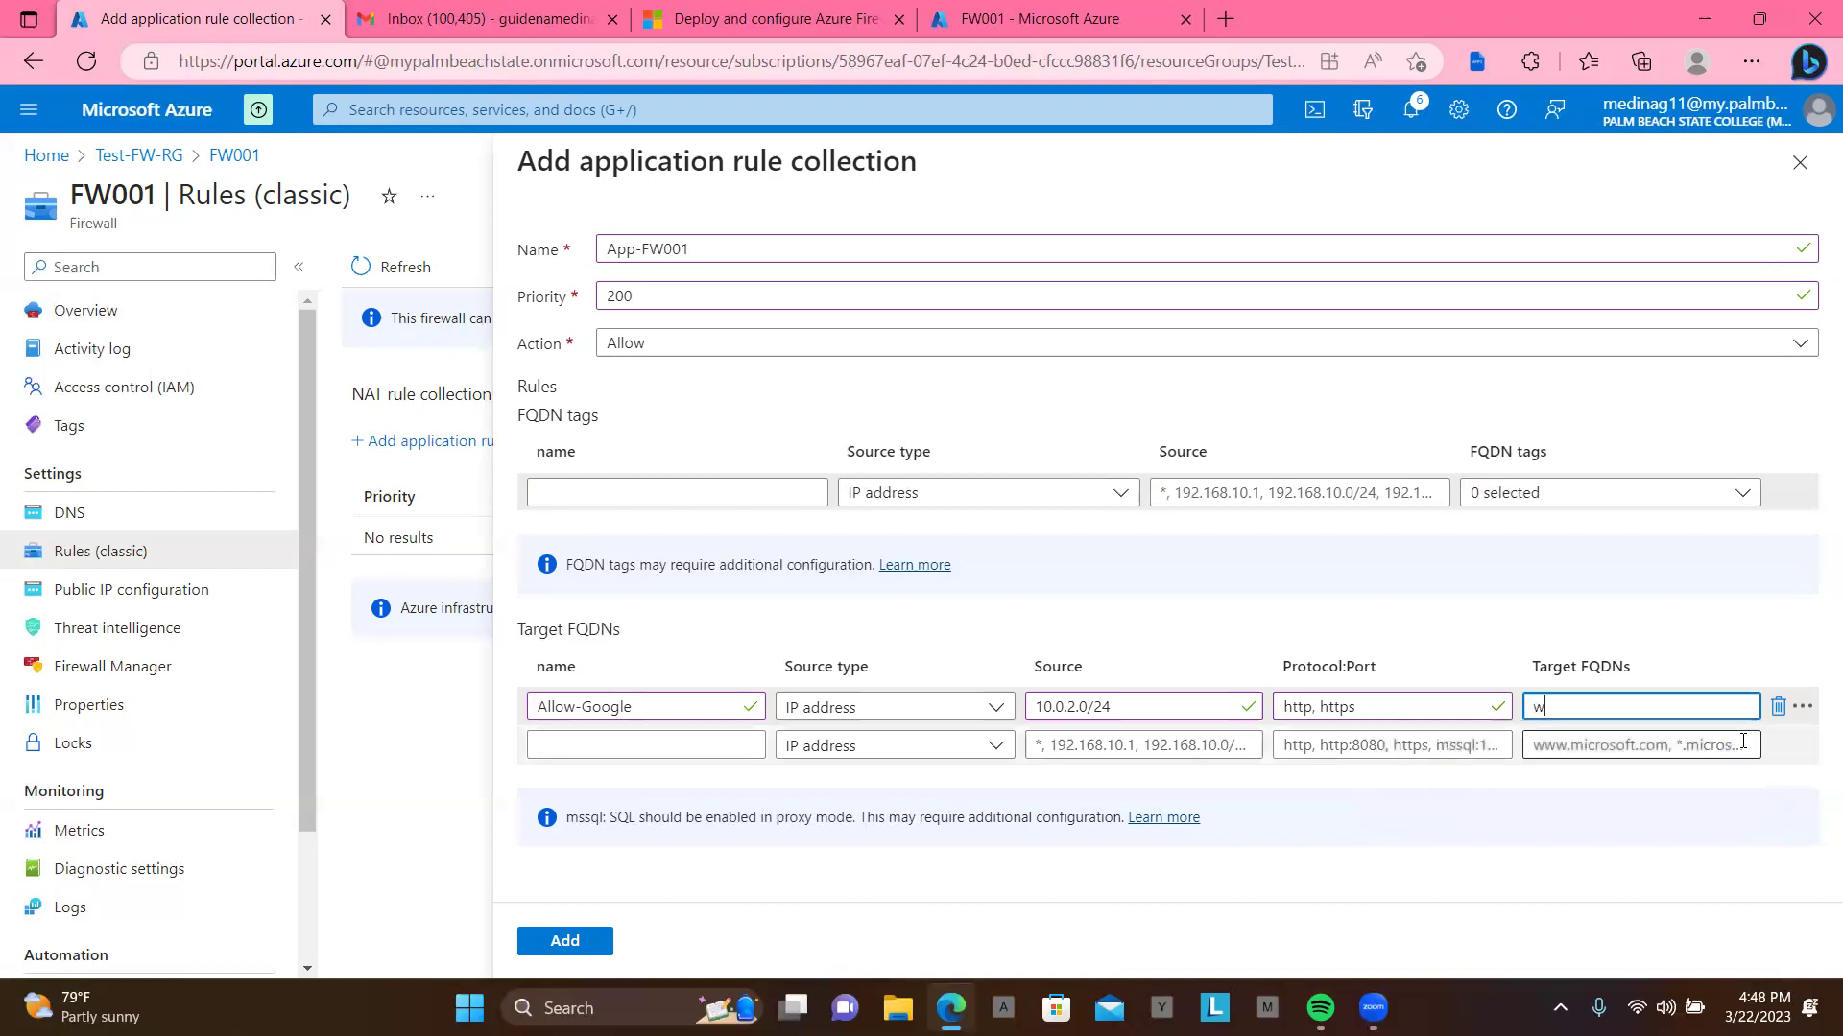
type("ww.google.com")
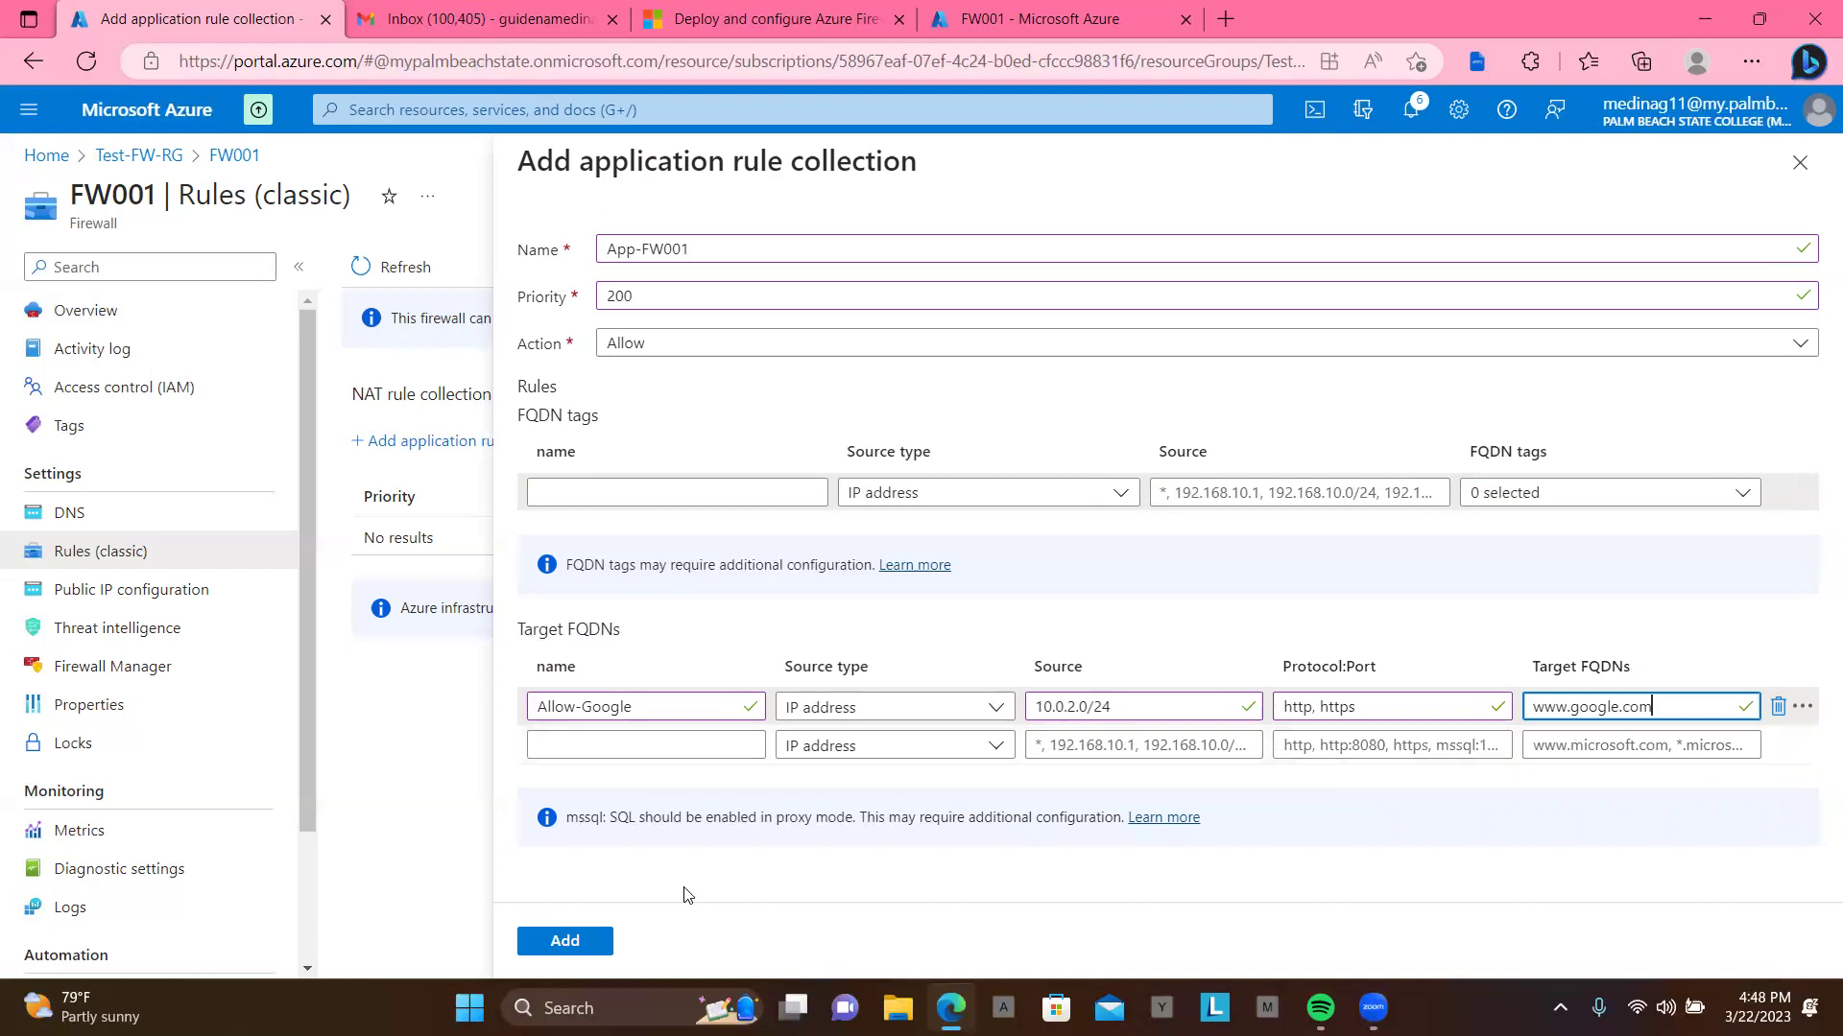
left_click(565, 941)
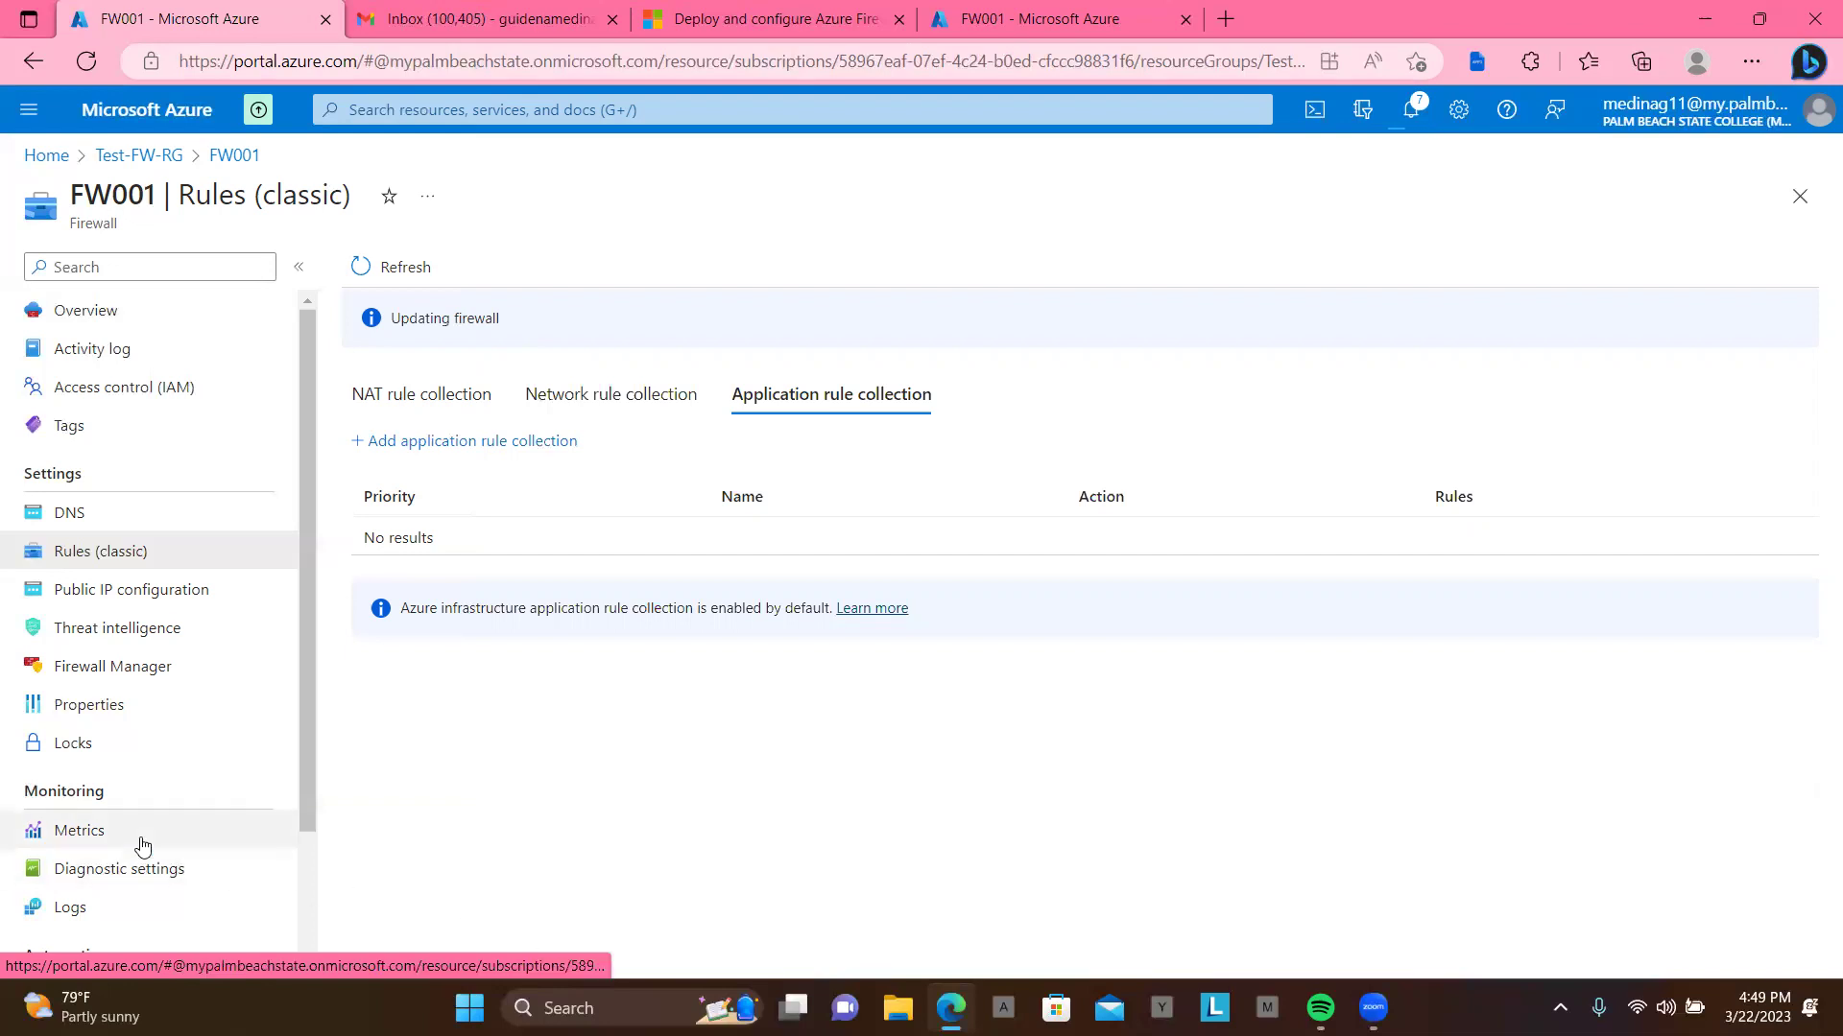
scroll(218, 697, "down", 2)
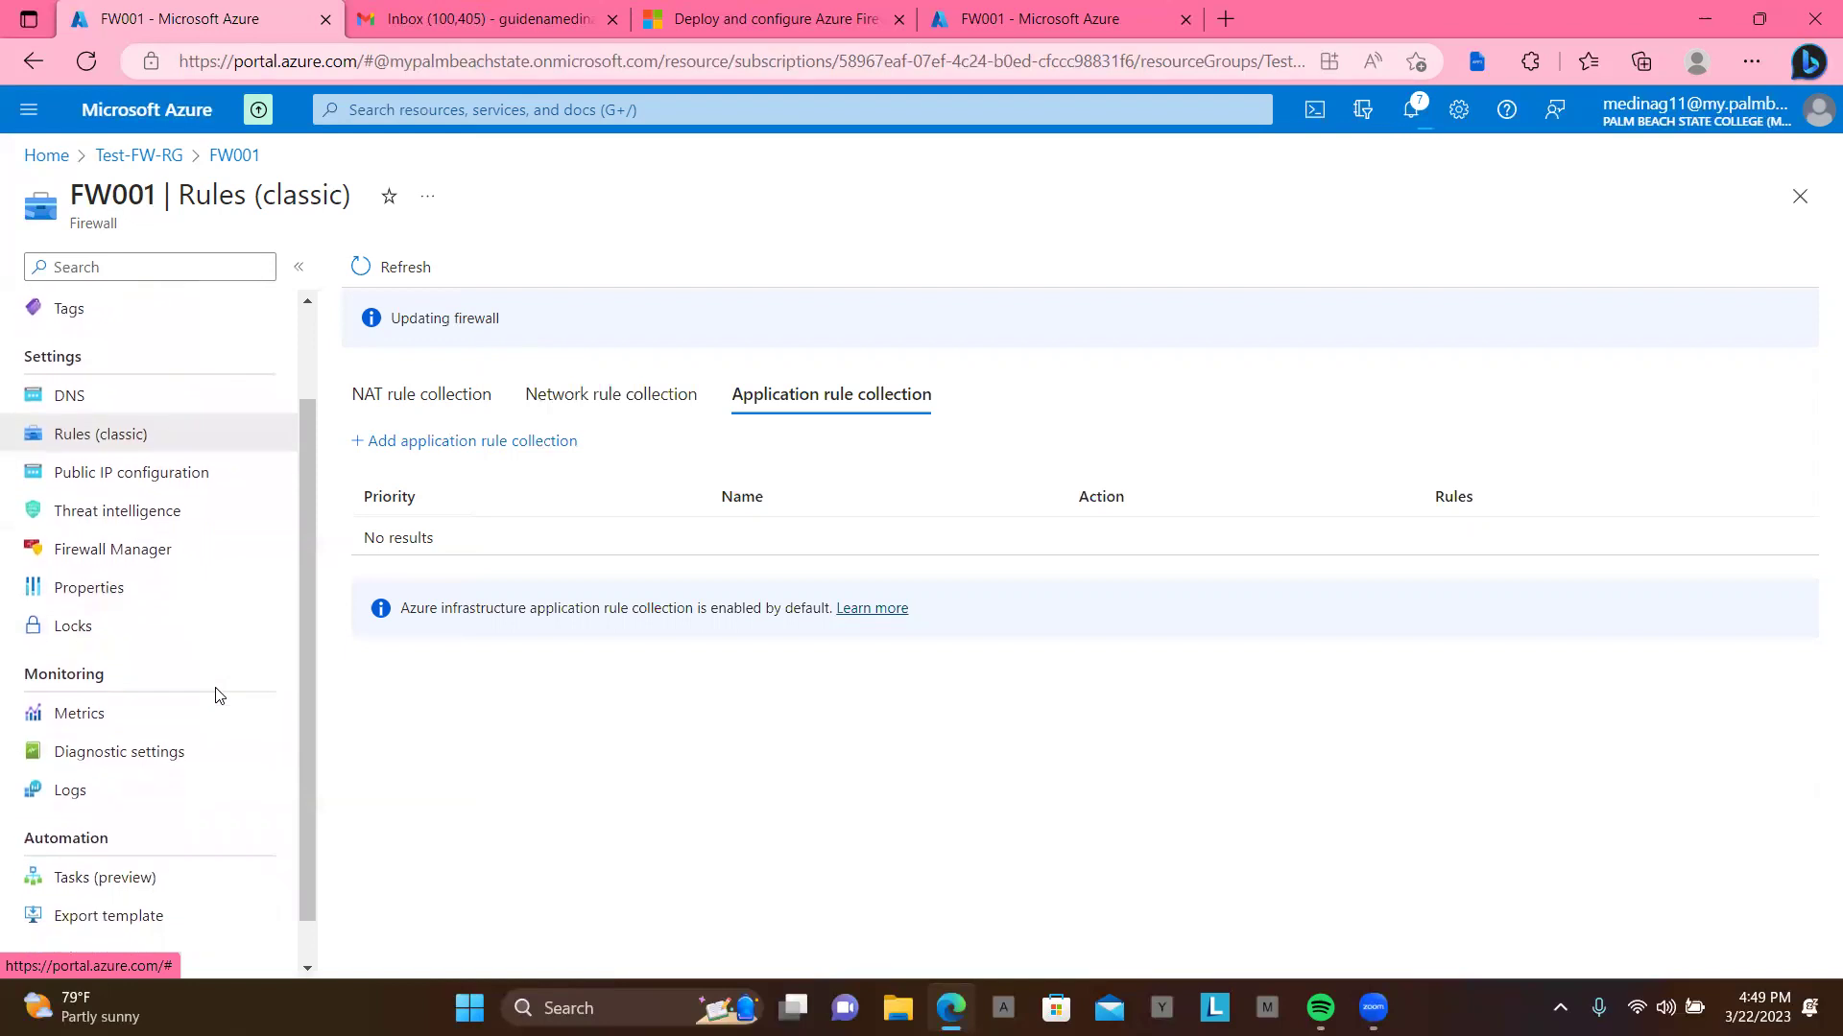
scroll(218, 697, "up", 2)
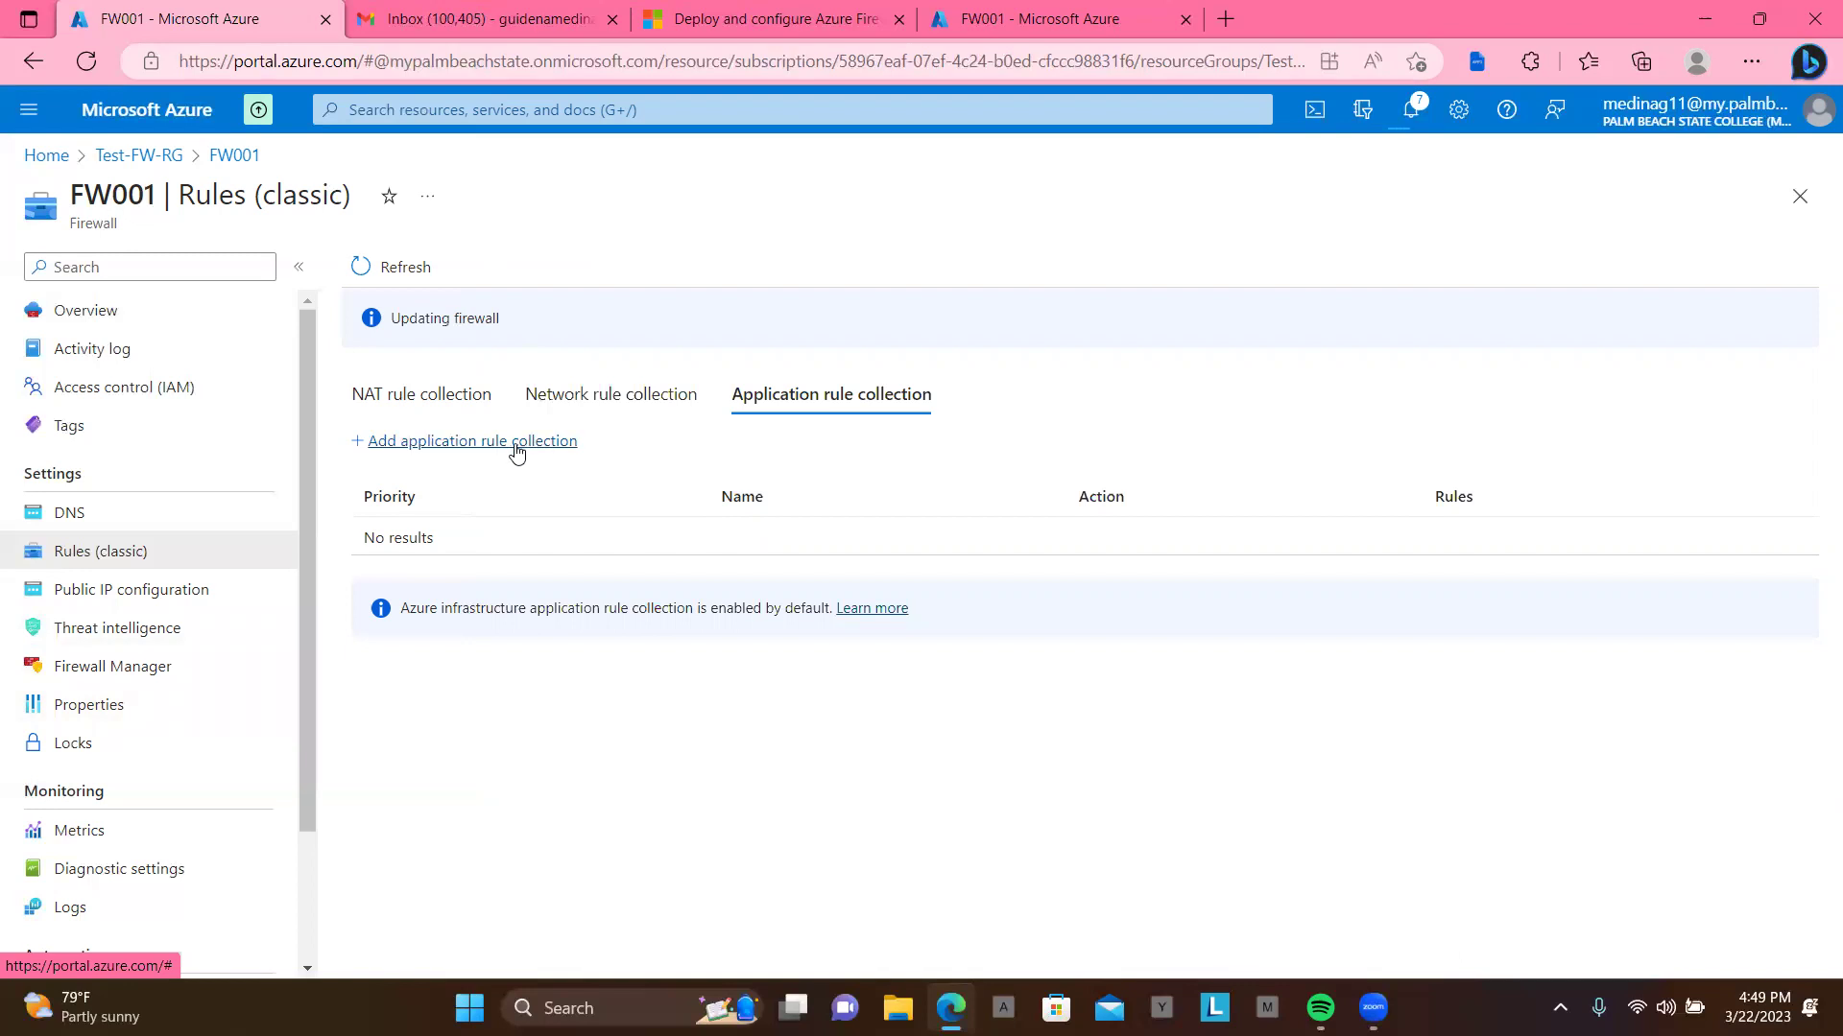
Step: Create network rule collection Net-Coll01 with priority 200 and Allow action
left_click(595, 405)
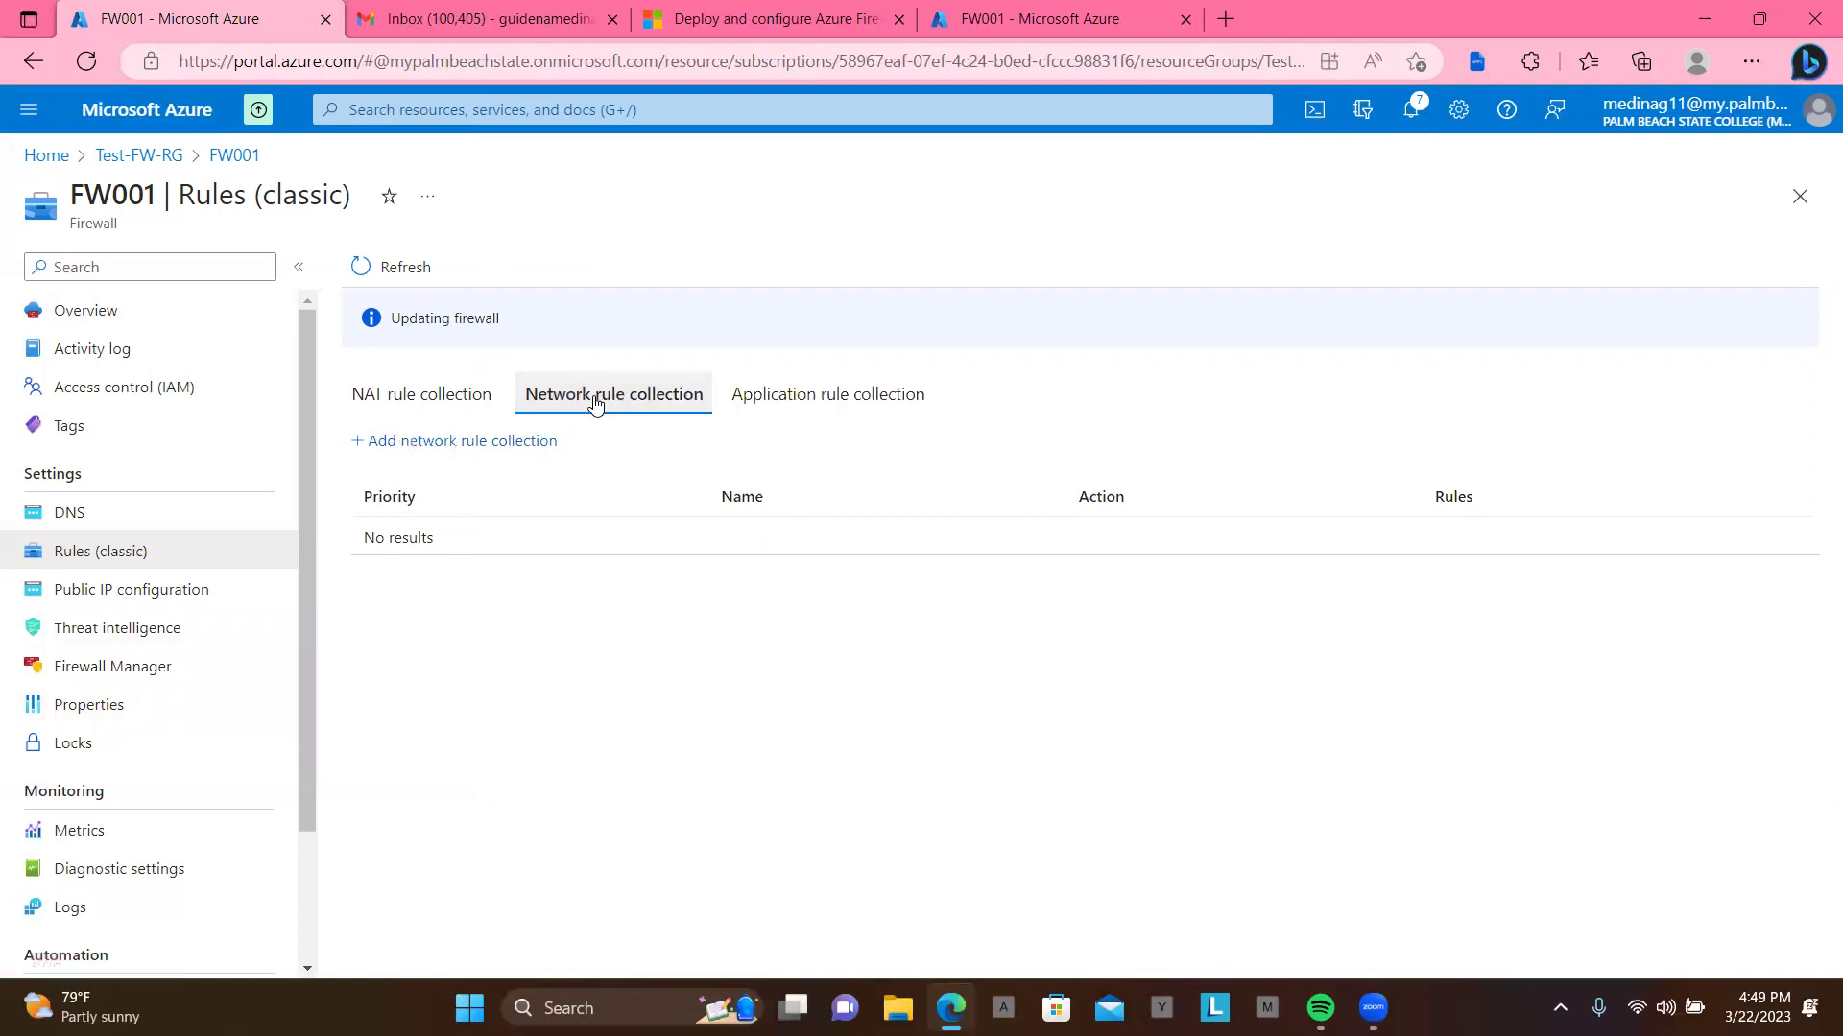
left_click(477, 455)
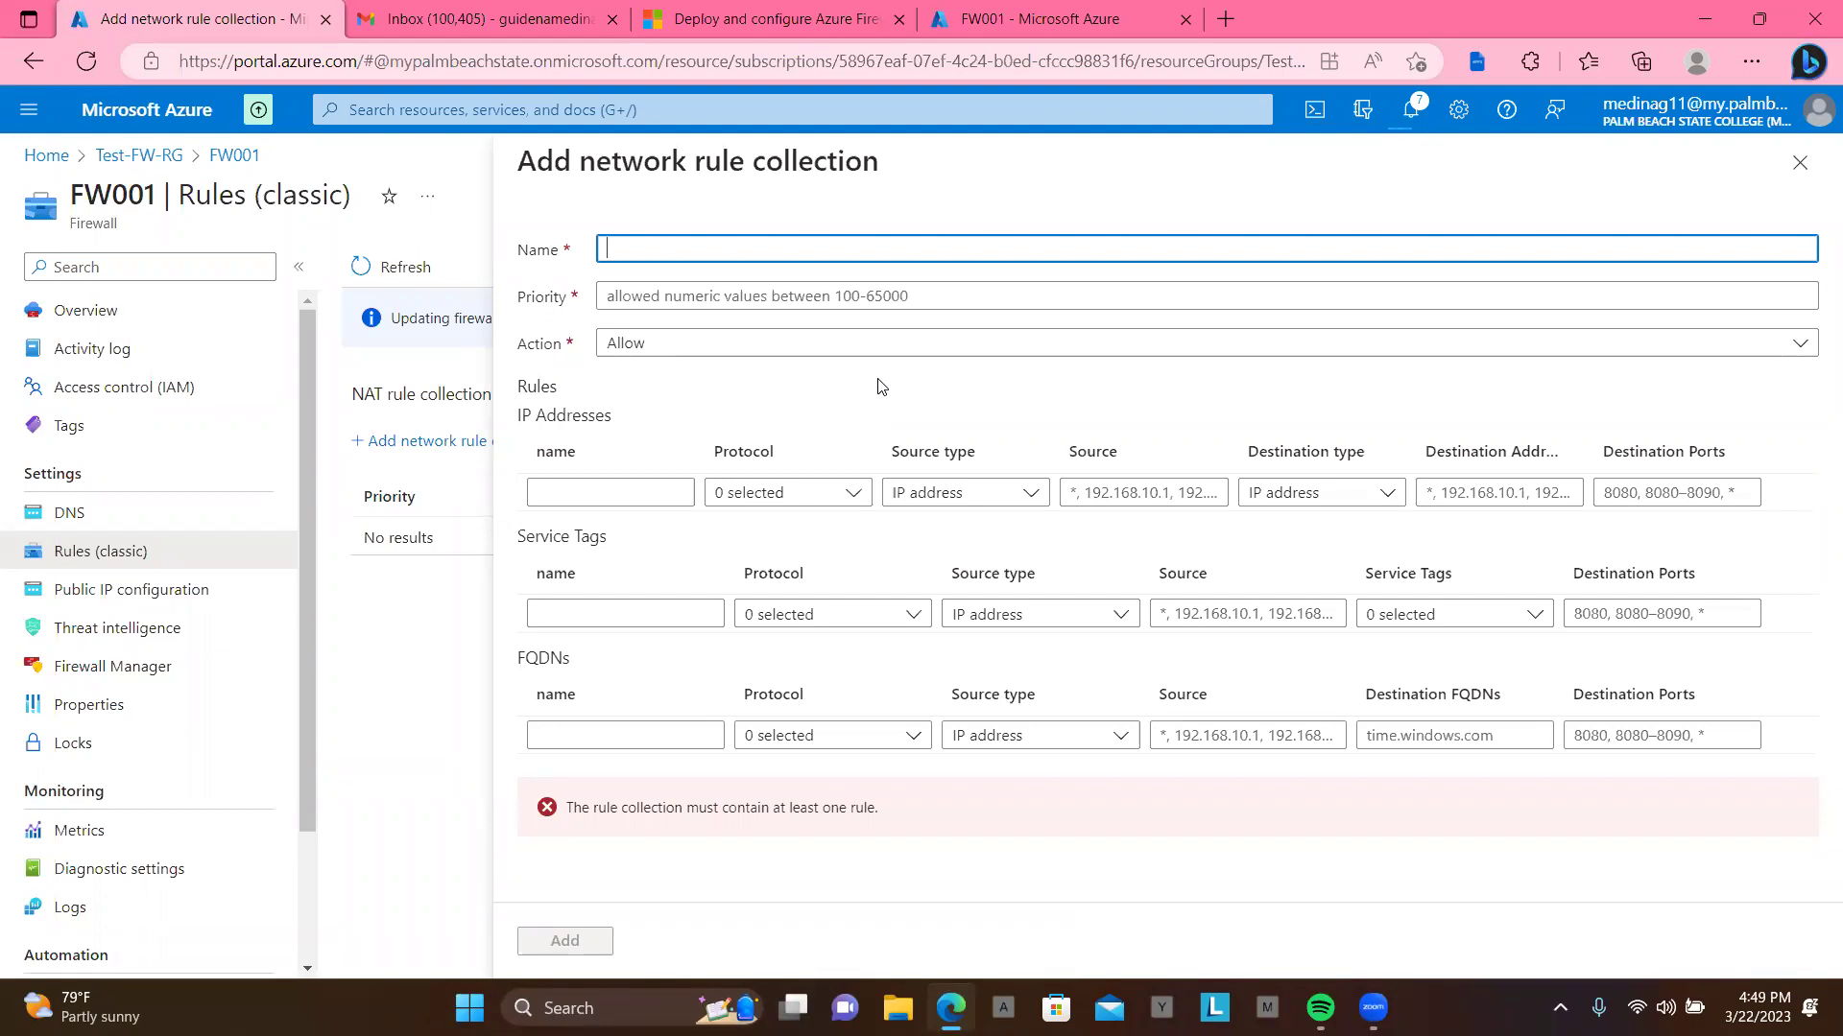
type("Net-")
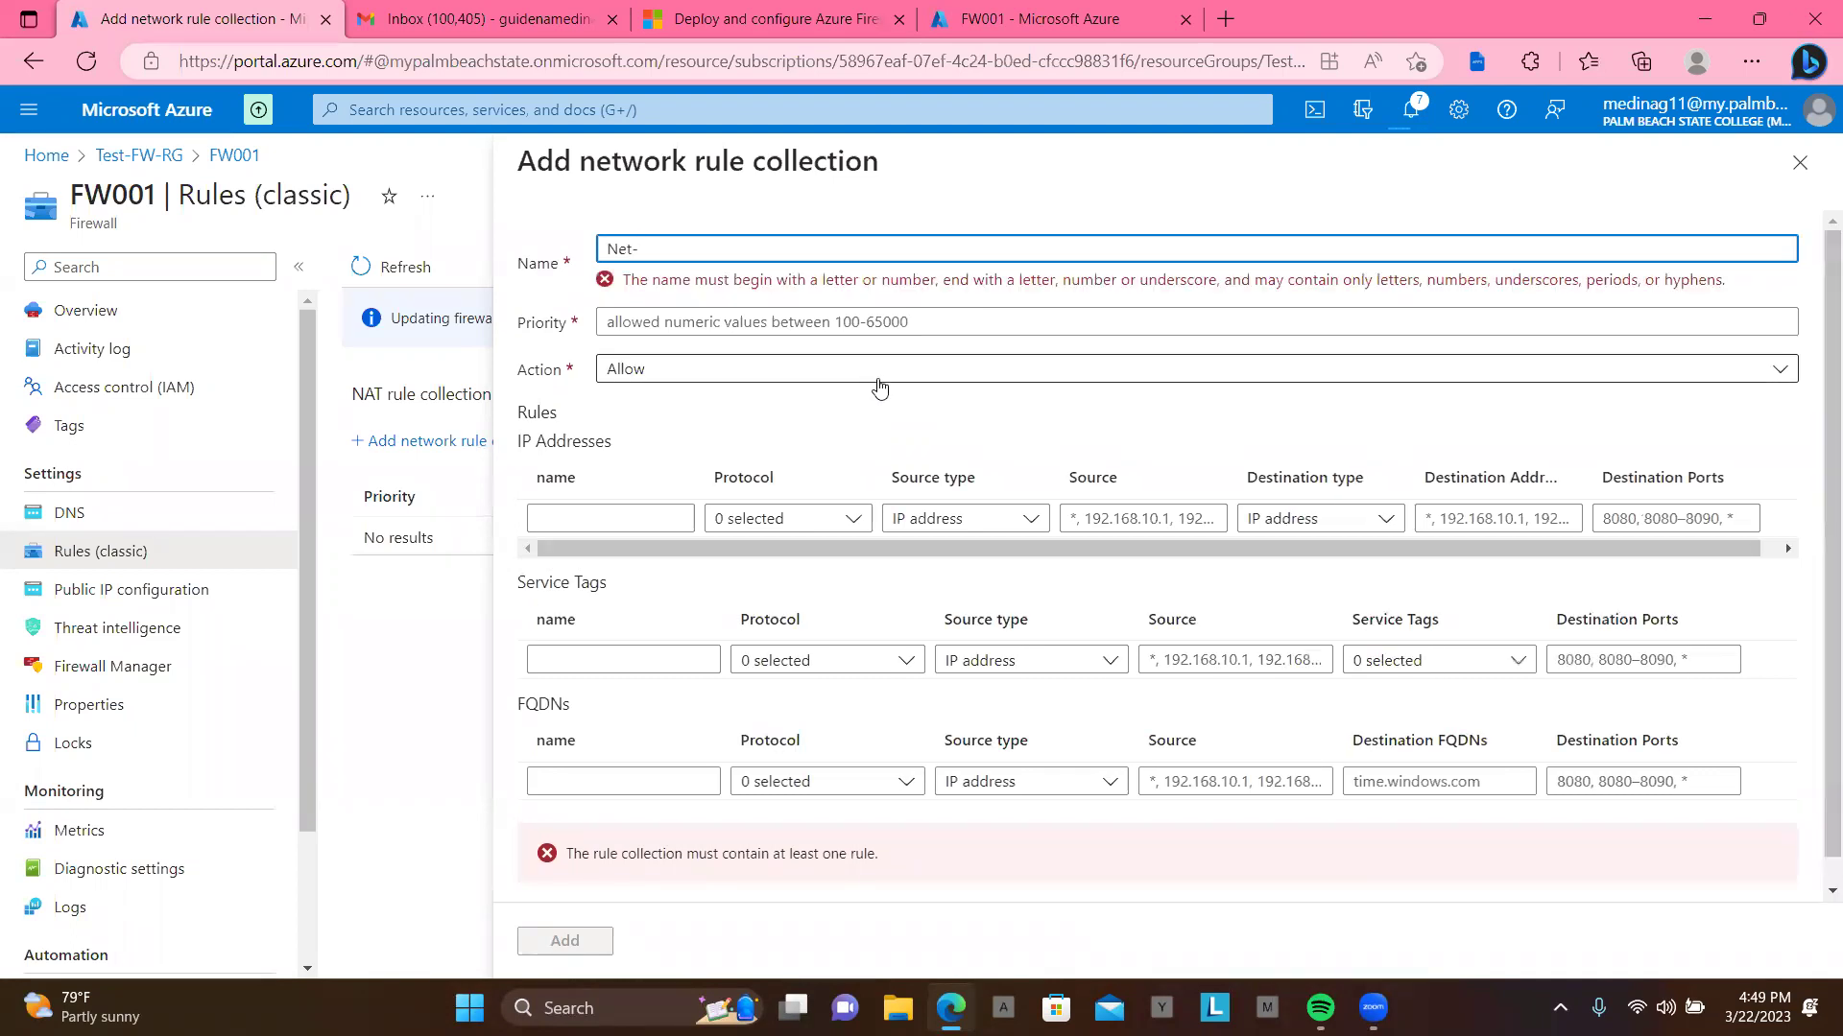
type("Coll")
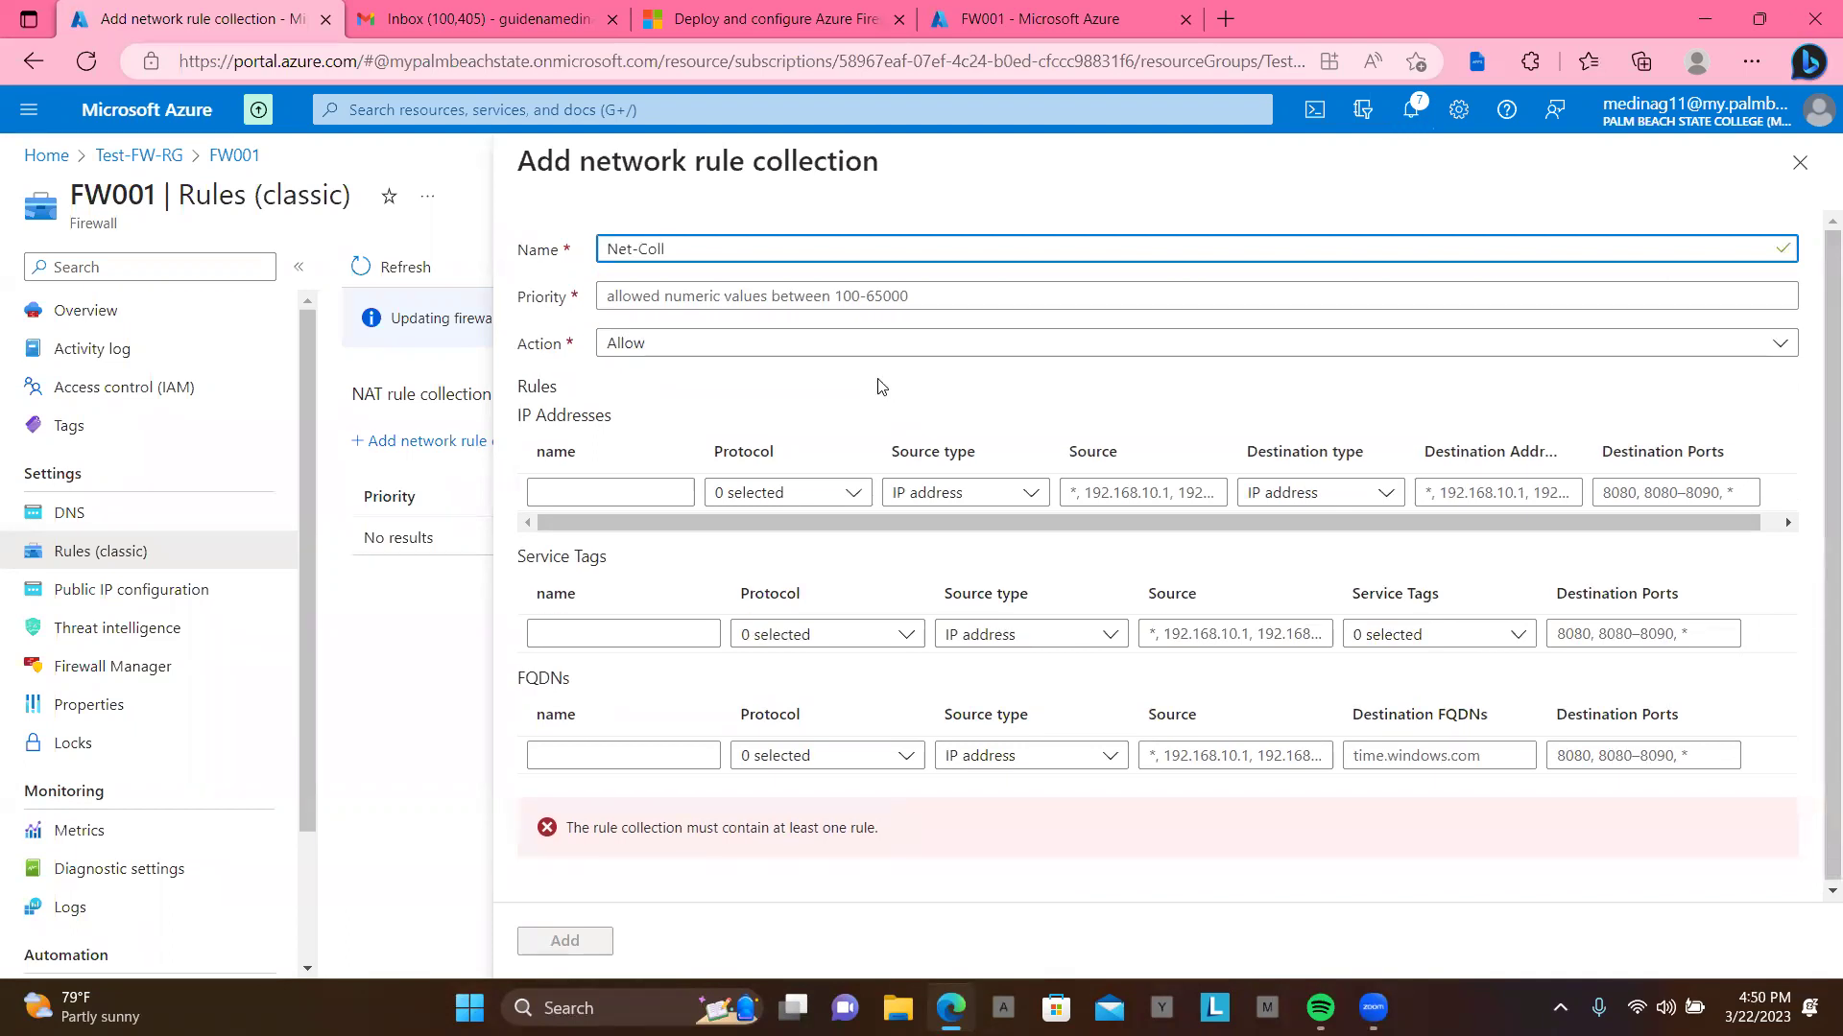
type("01")
left_click(780, 295)
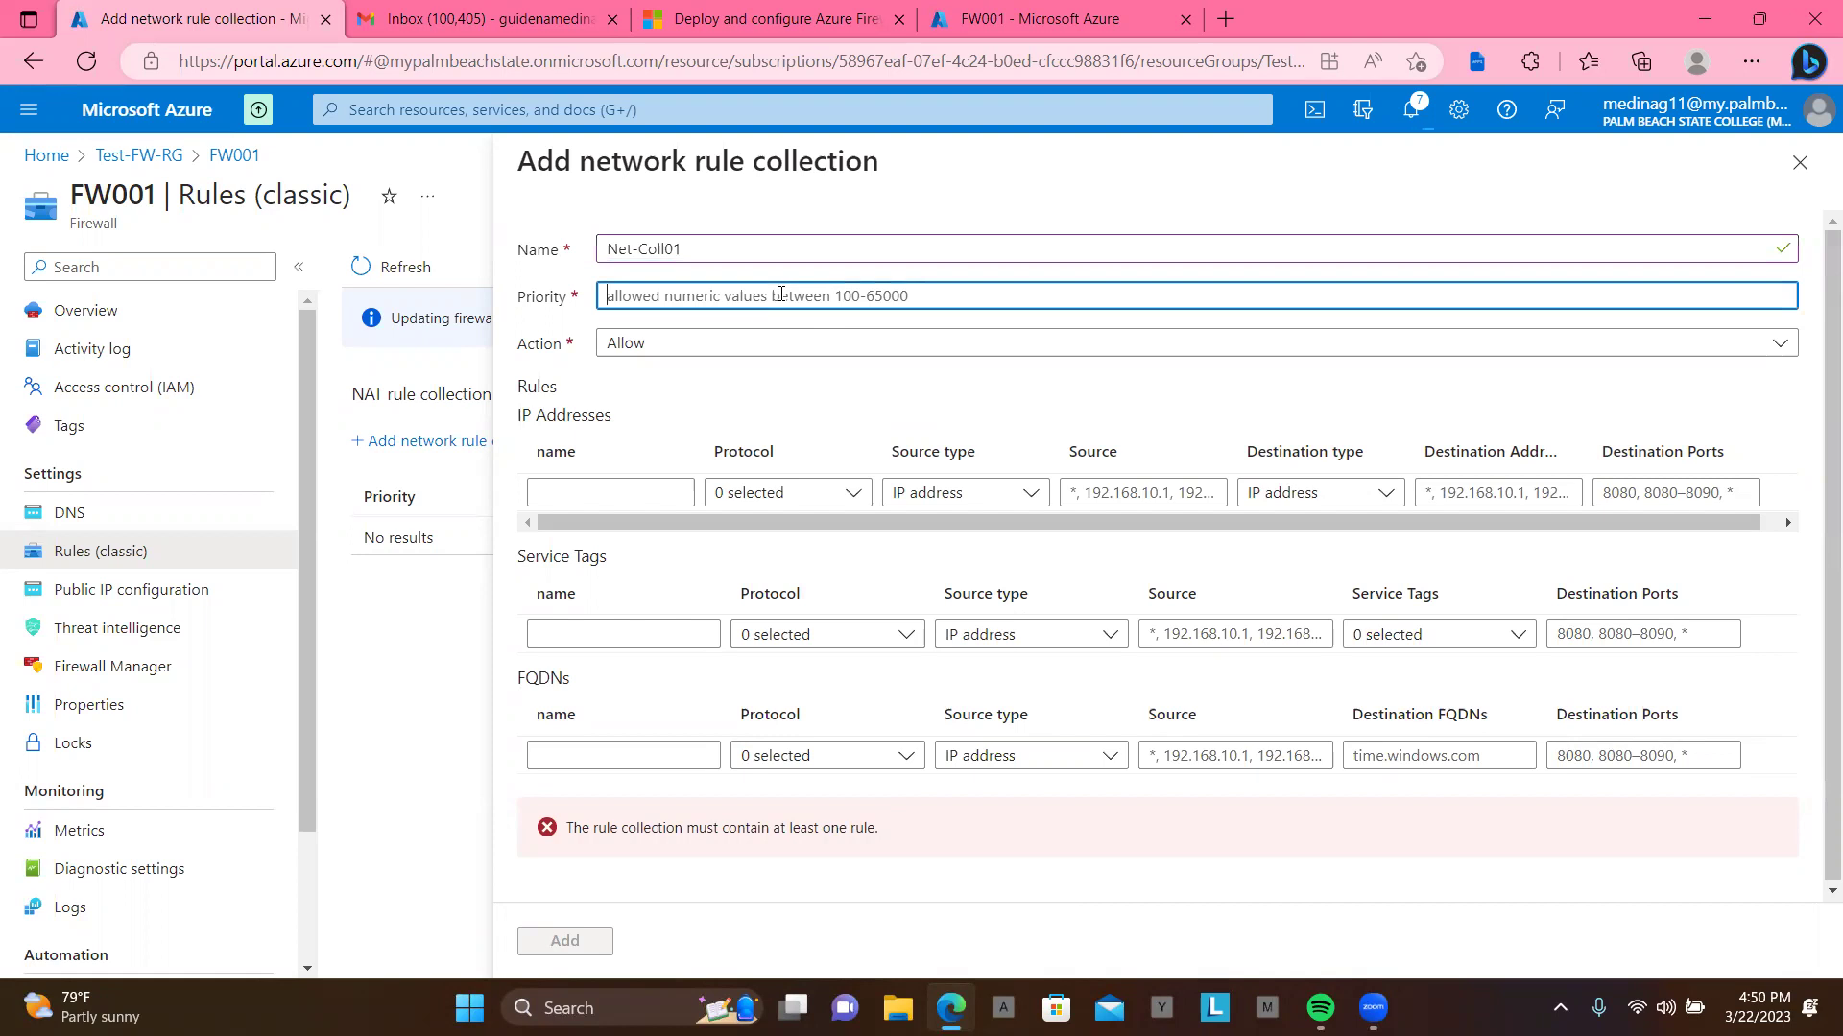
type("200")
key("Tab")
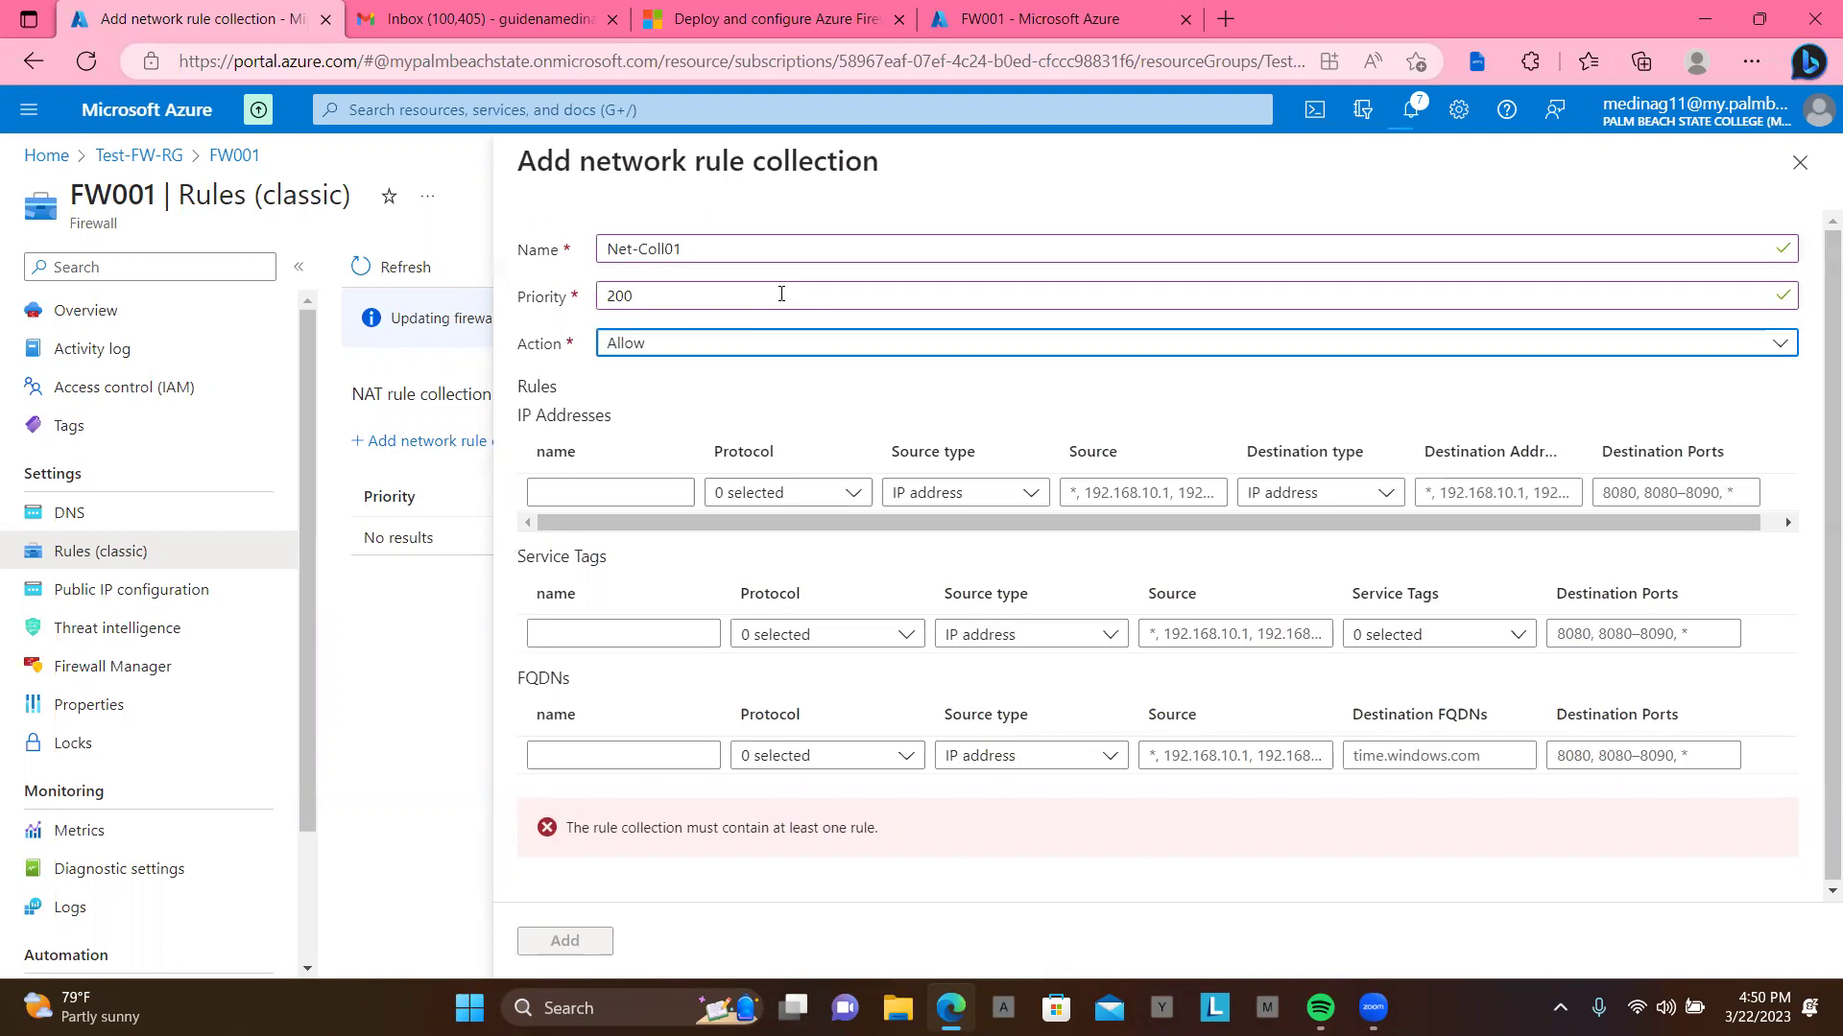
Step: Name the first IP address rule Allow-DNS and set its protocol to UDP
left_click(626, 491)
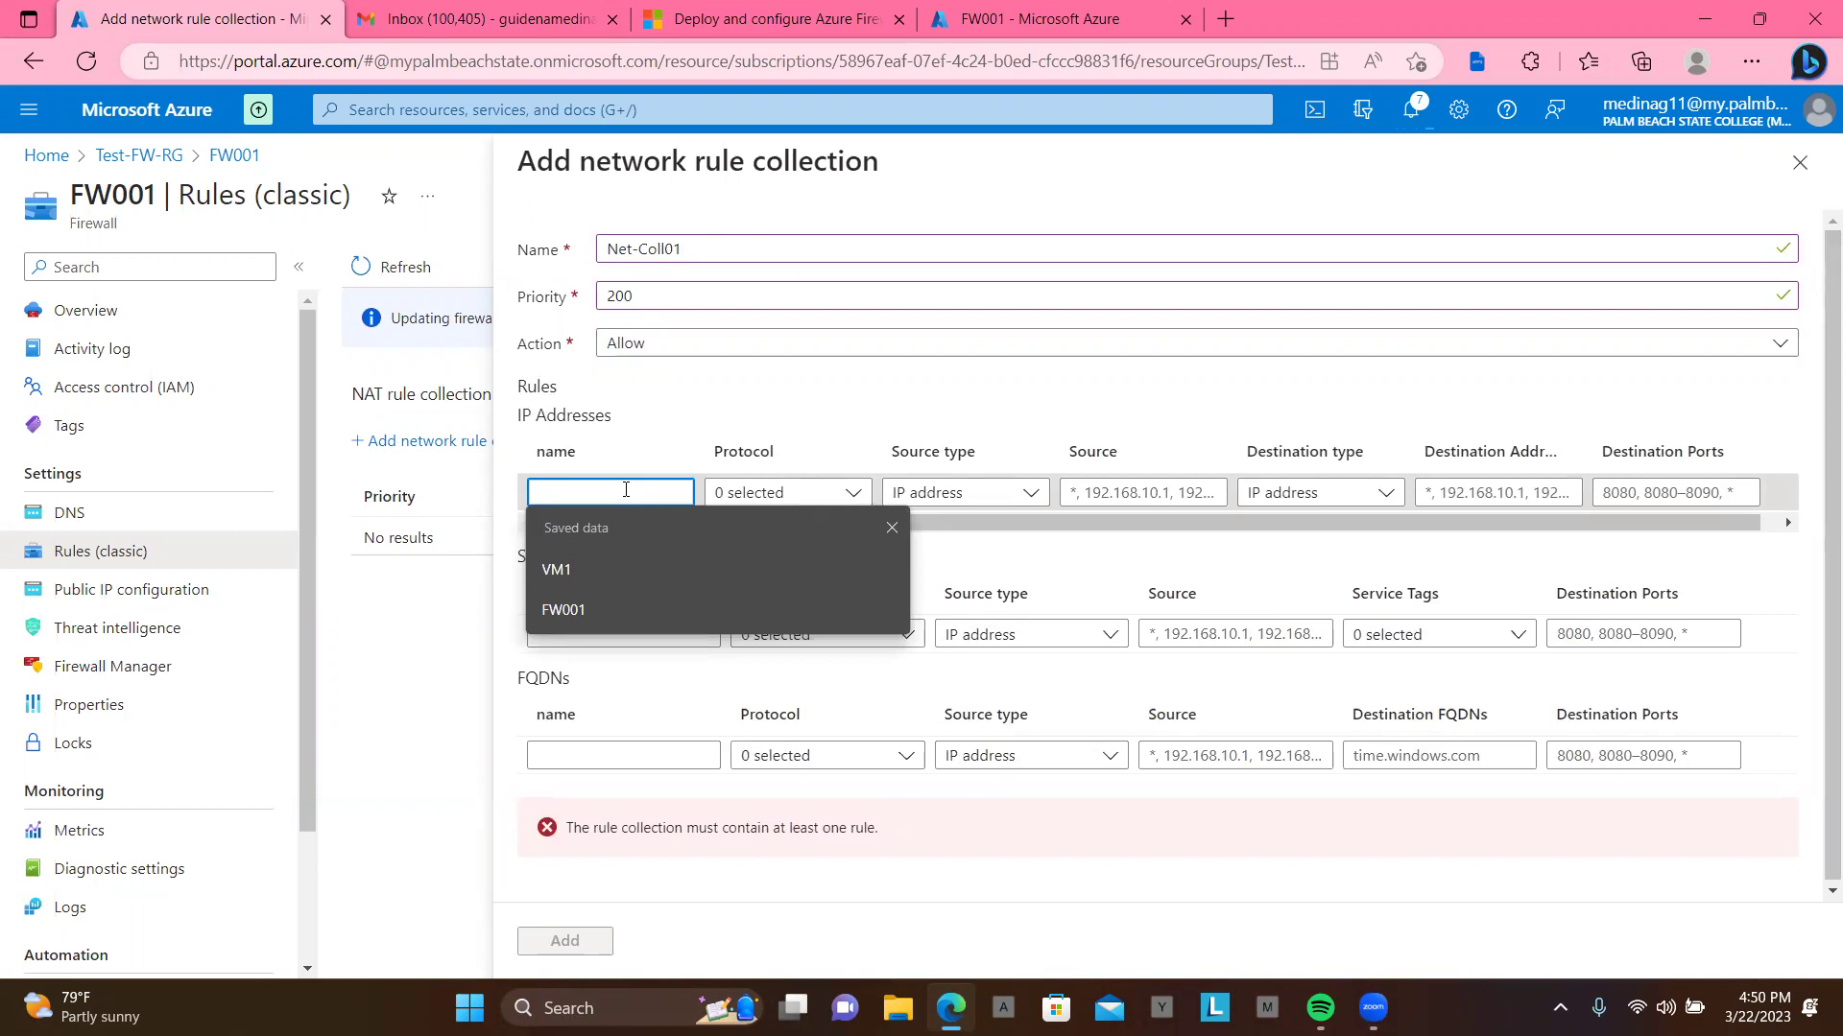
type("Allow-=")
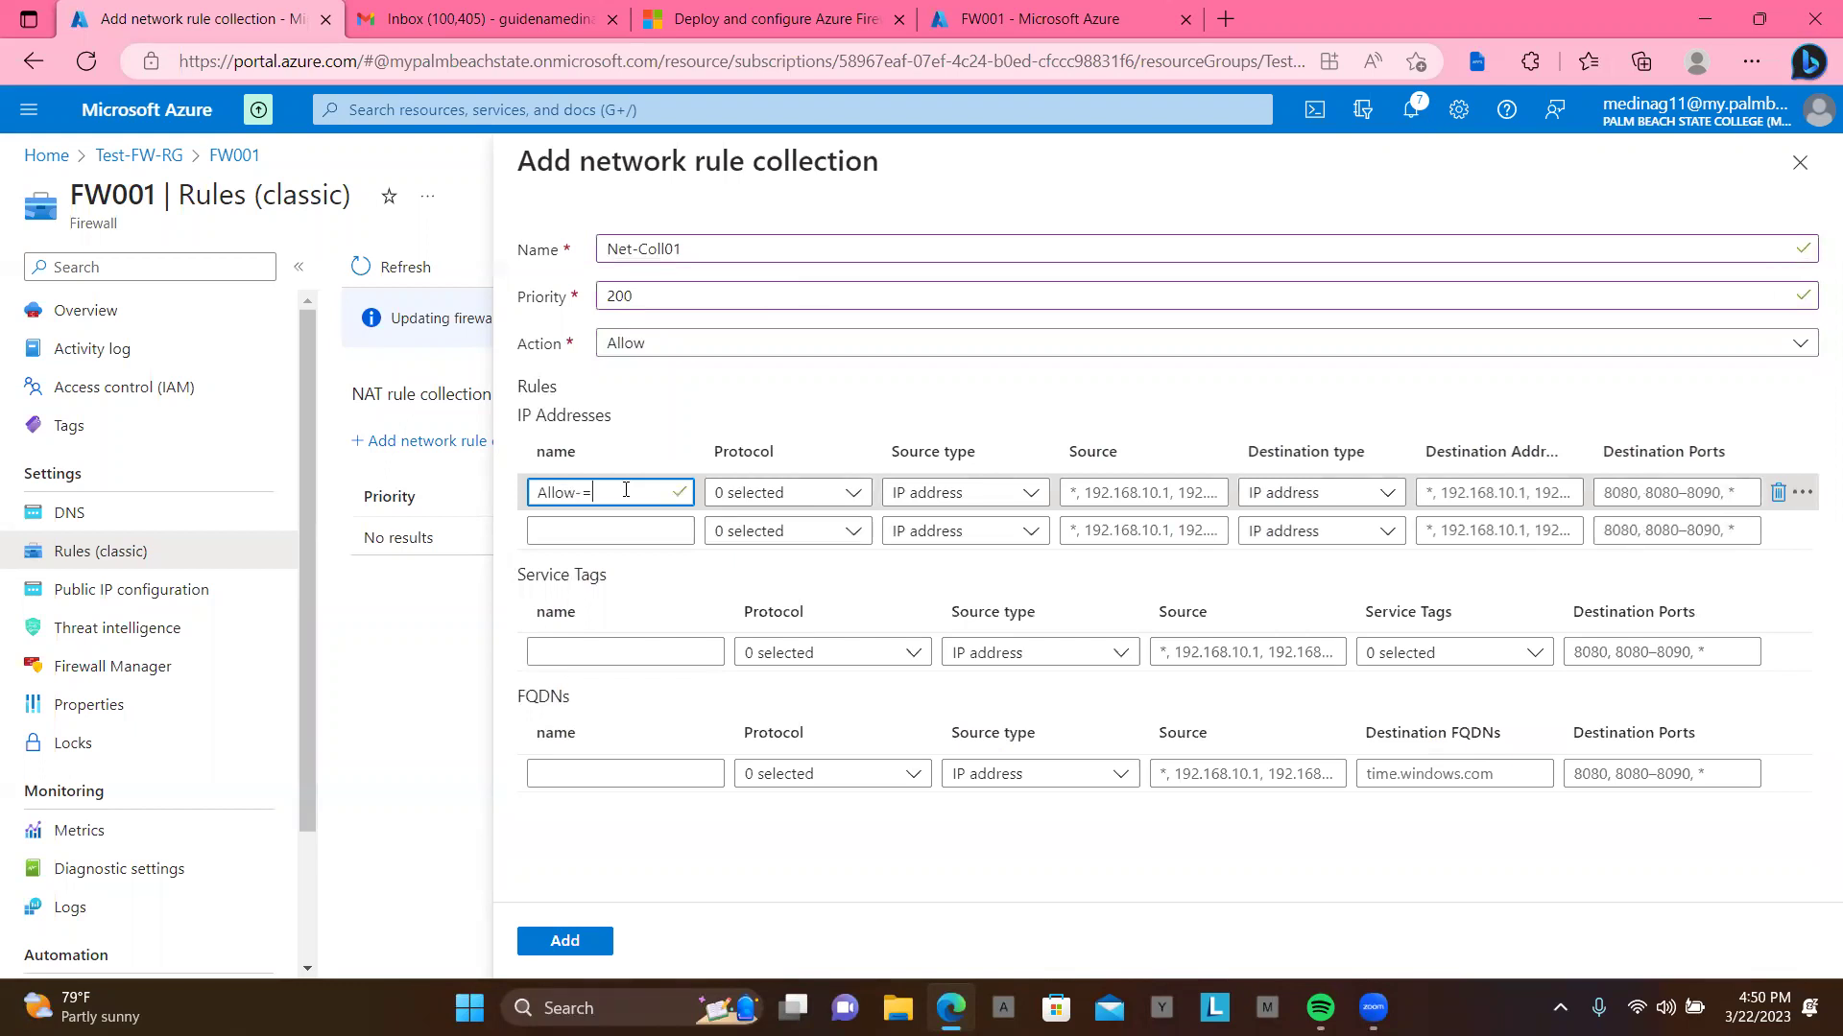
type("DNS")
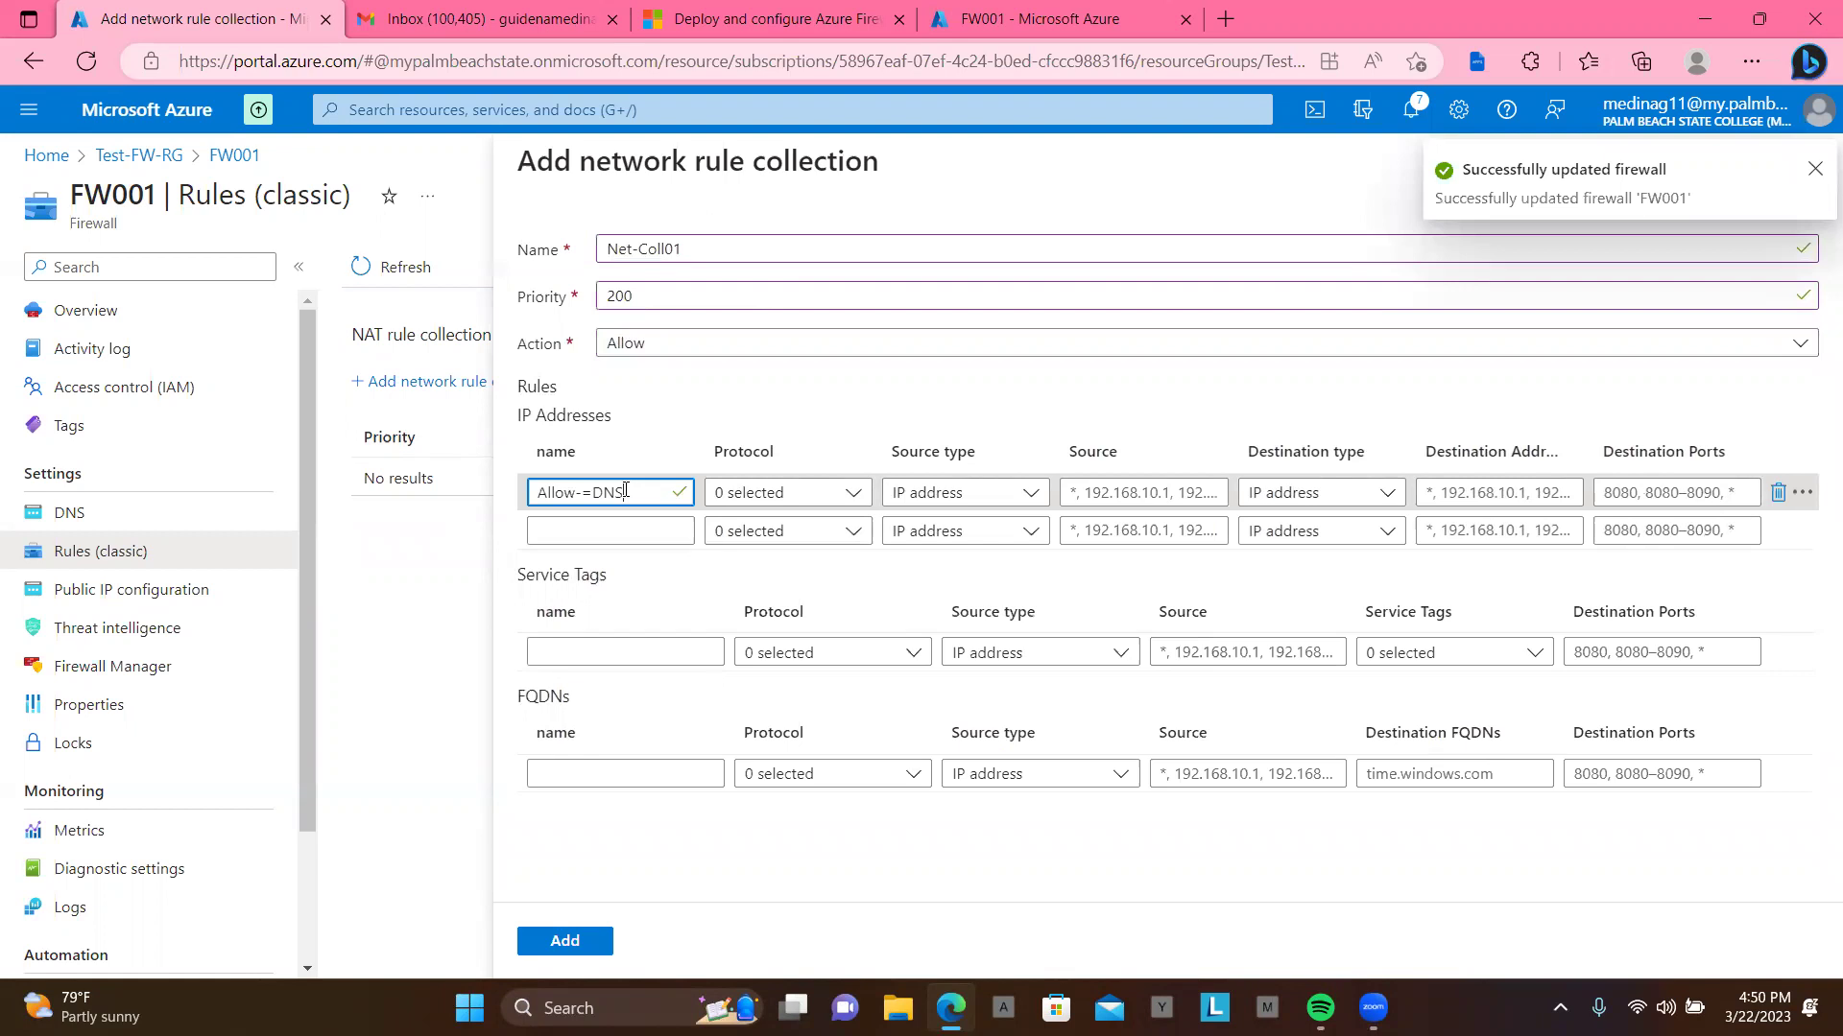
key("Left")
key("Left")
key("Left")
key("BackSpace")
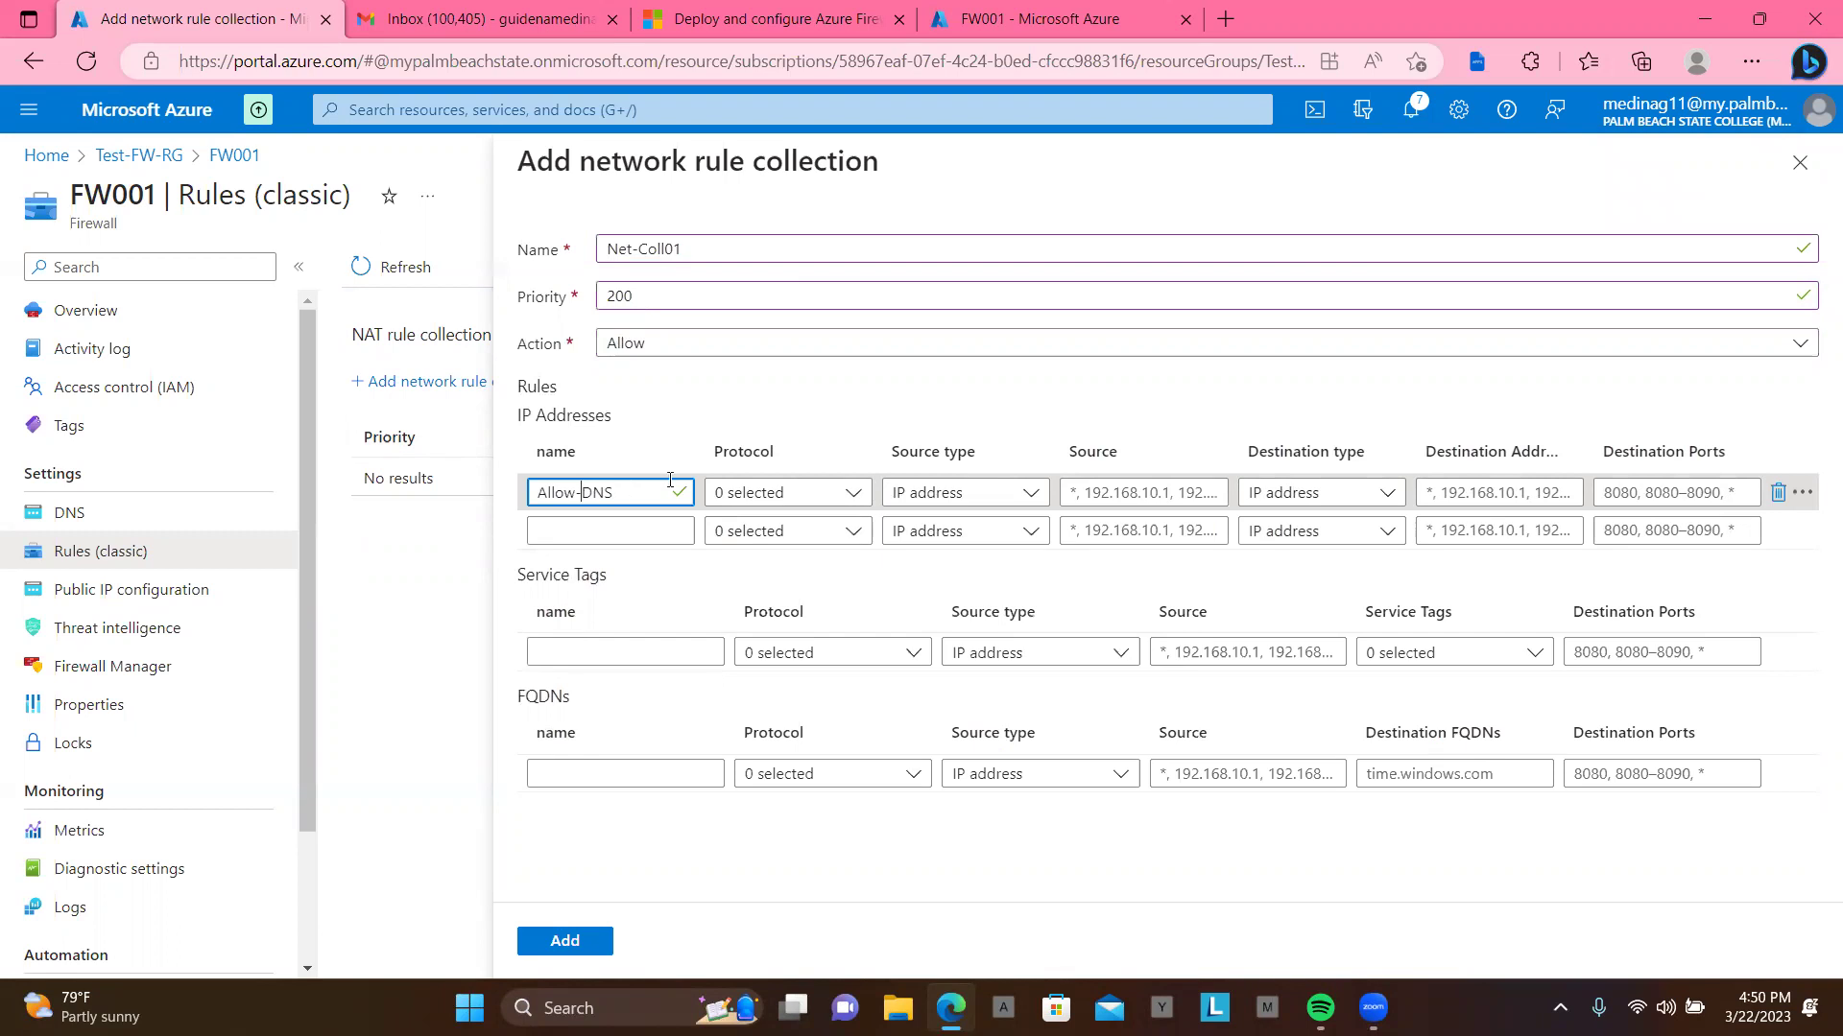
left_click(857, 496)
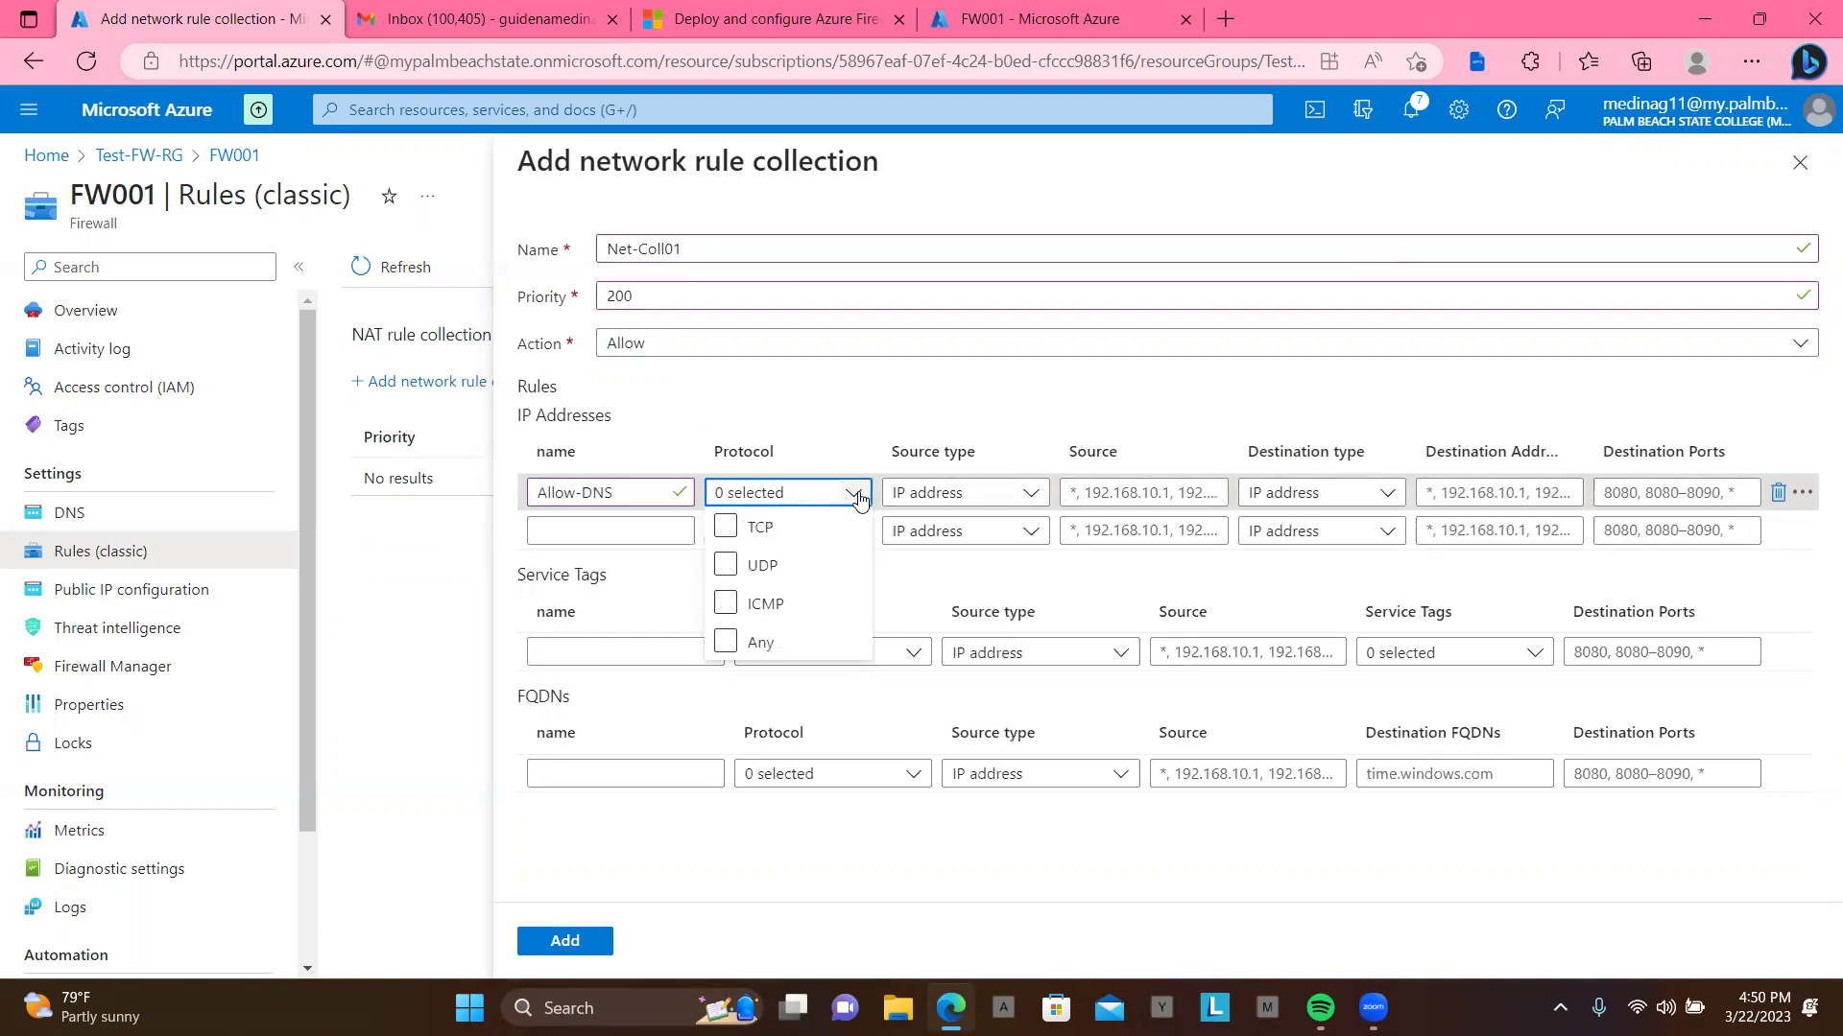
left_click(731, 529)
left_click(727, 564)
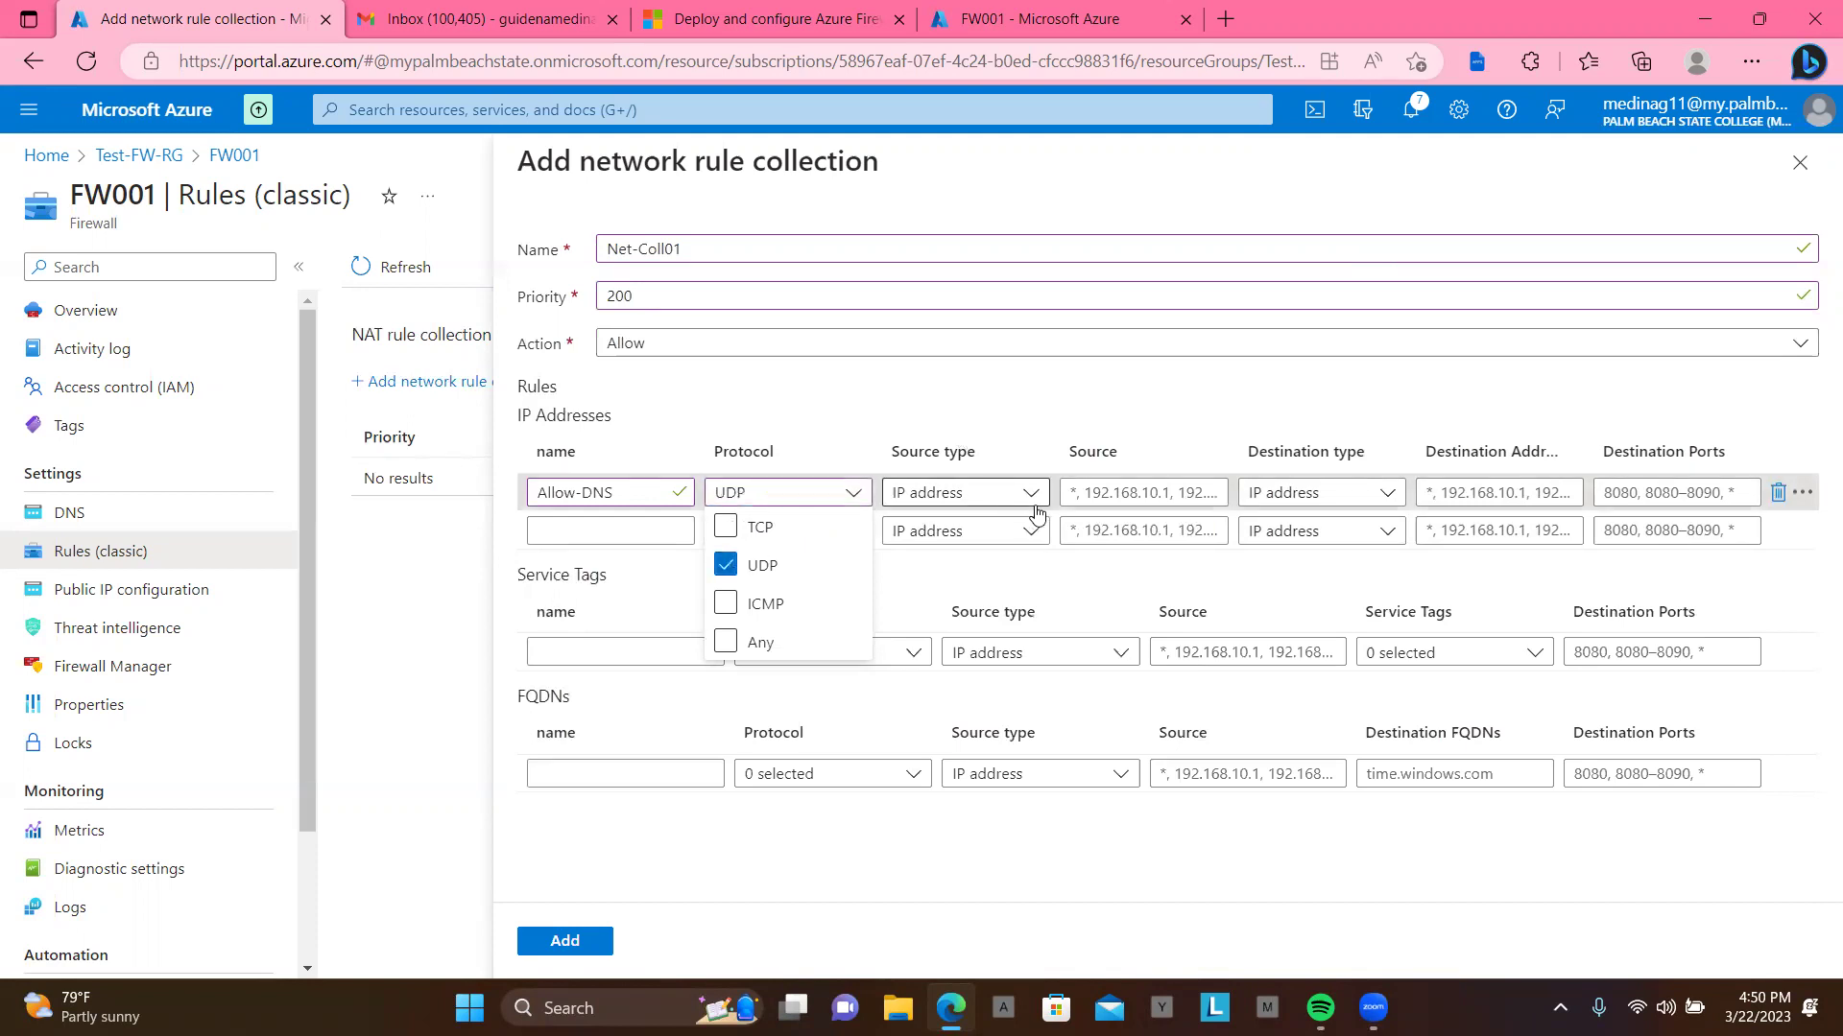
left_click(915, 407)
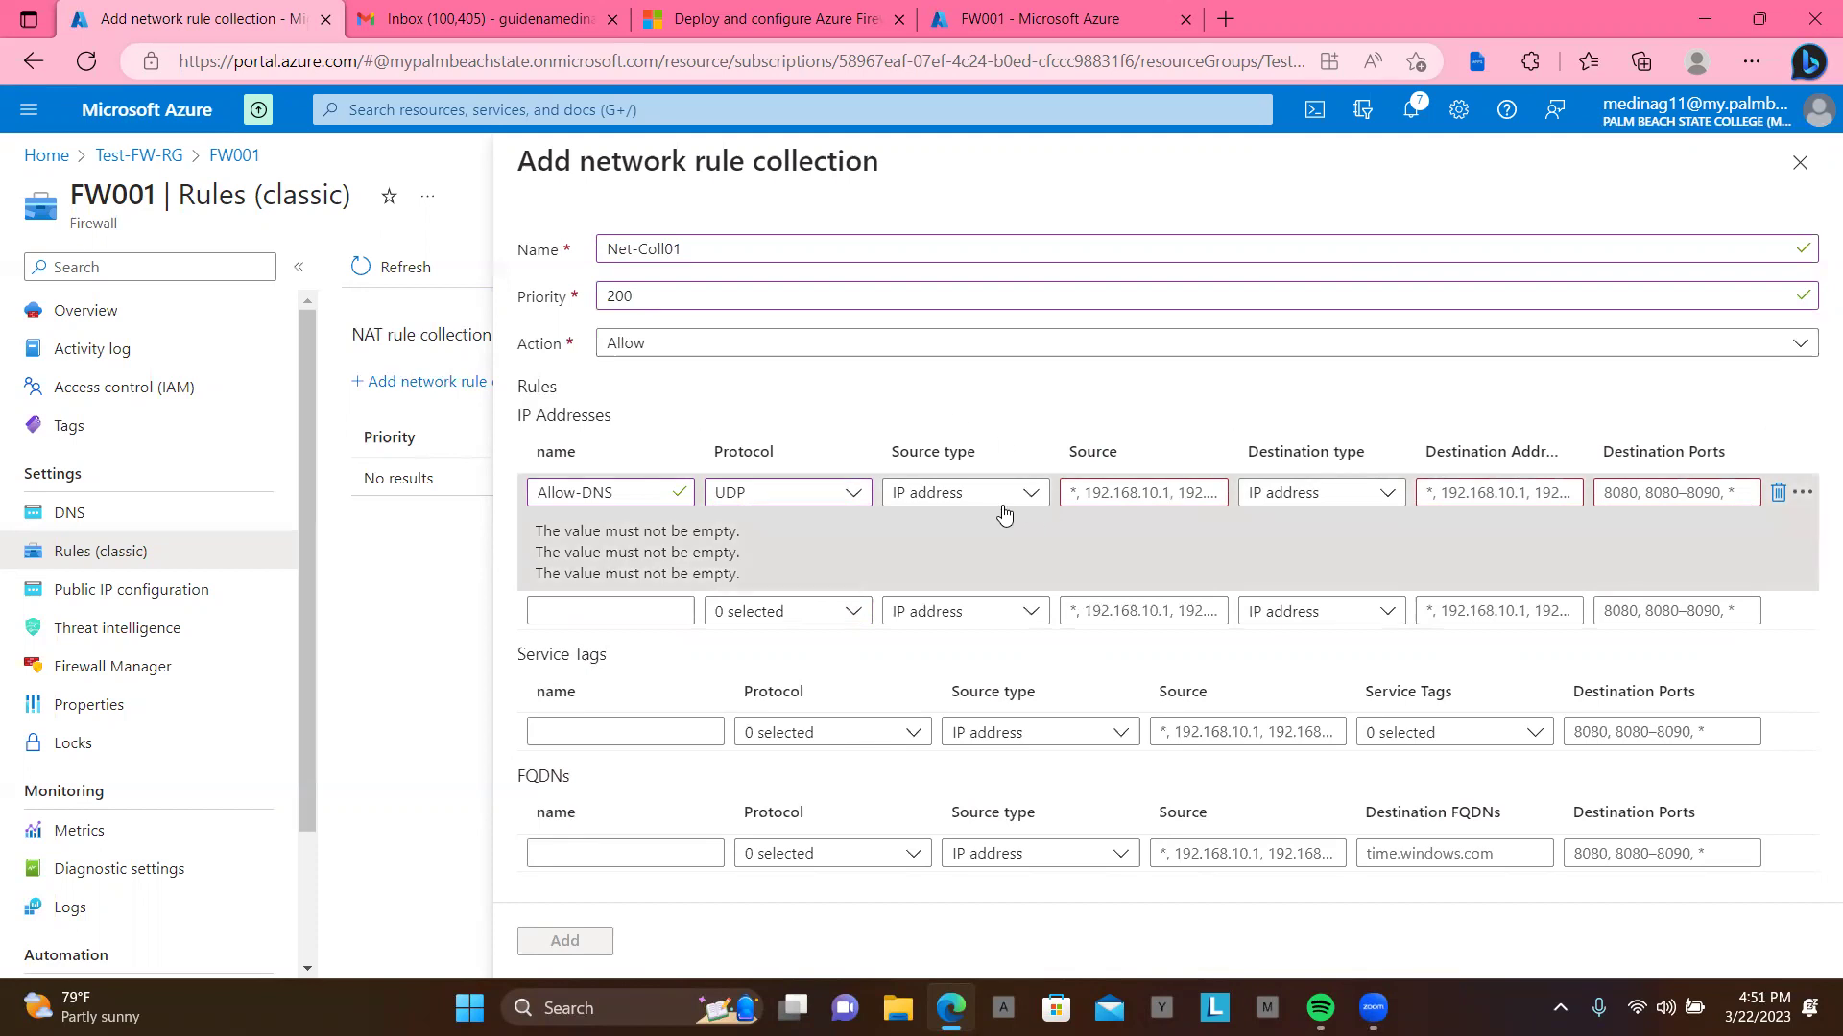
Step: Enter 10.0.2.0/24 as the Allow-DNS rule's source address
left_click(1116, 494)
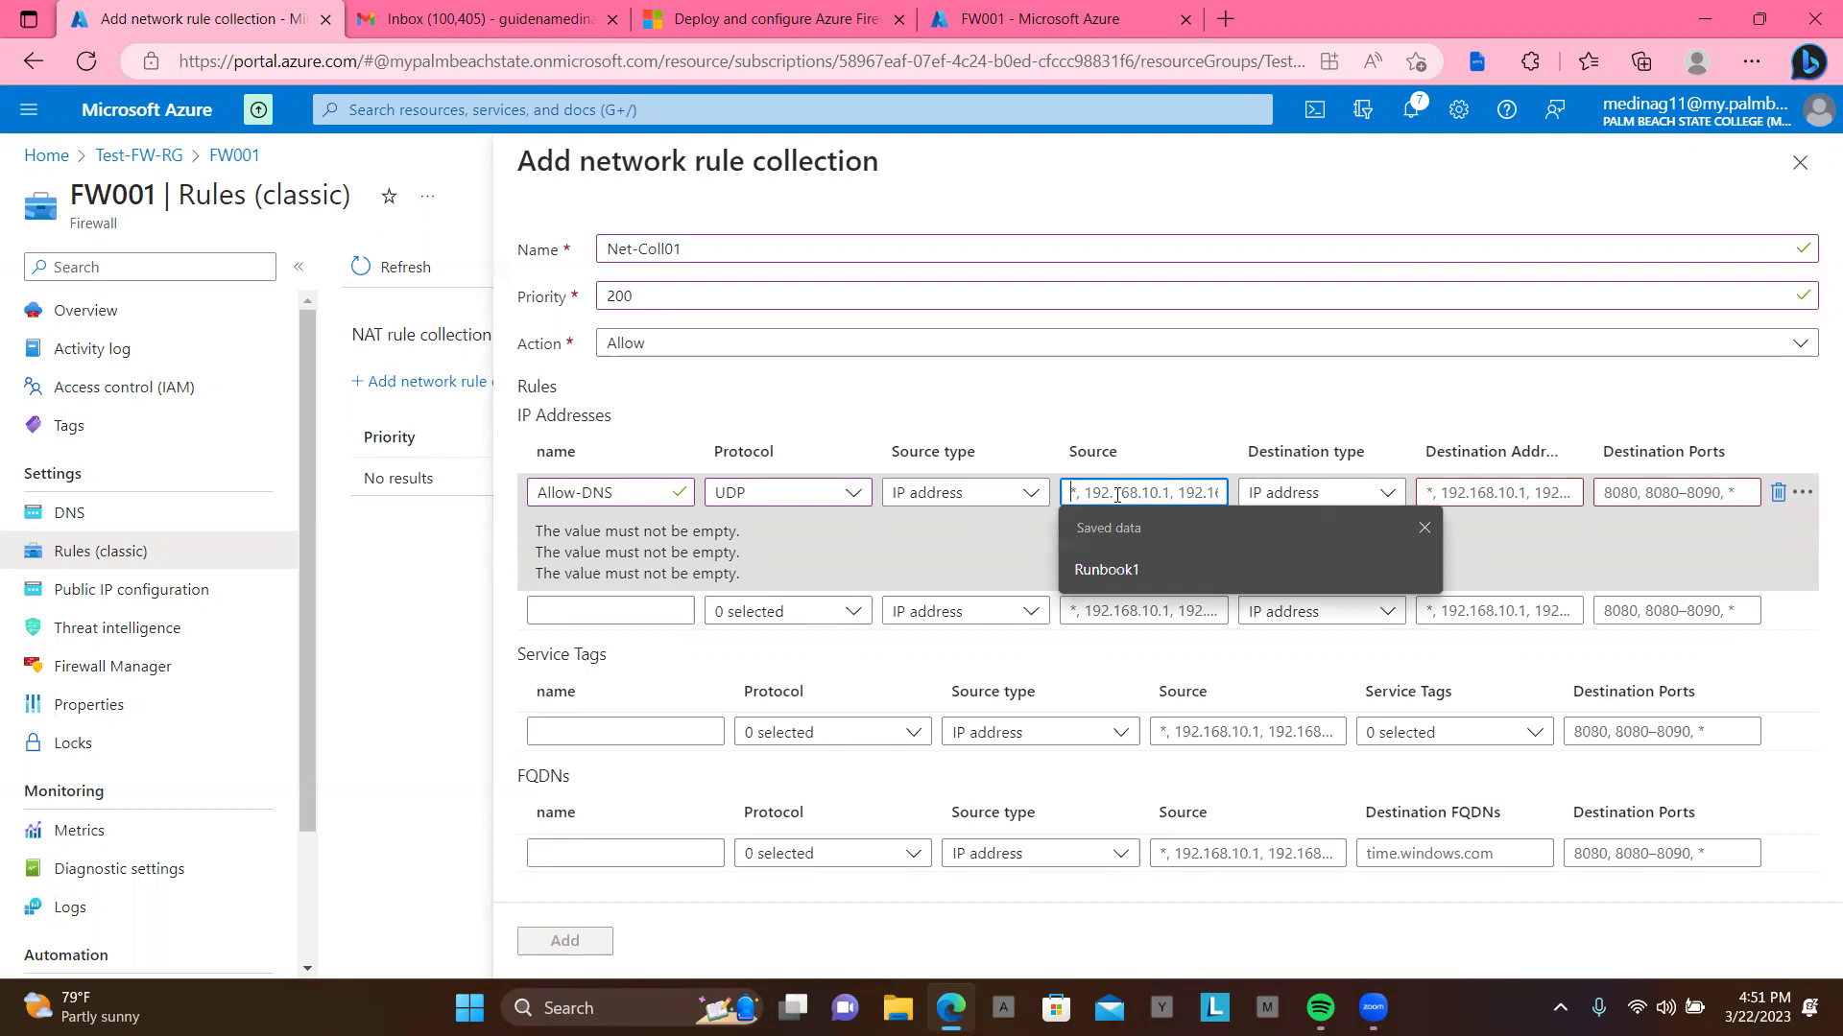
type("10")
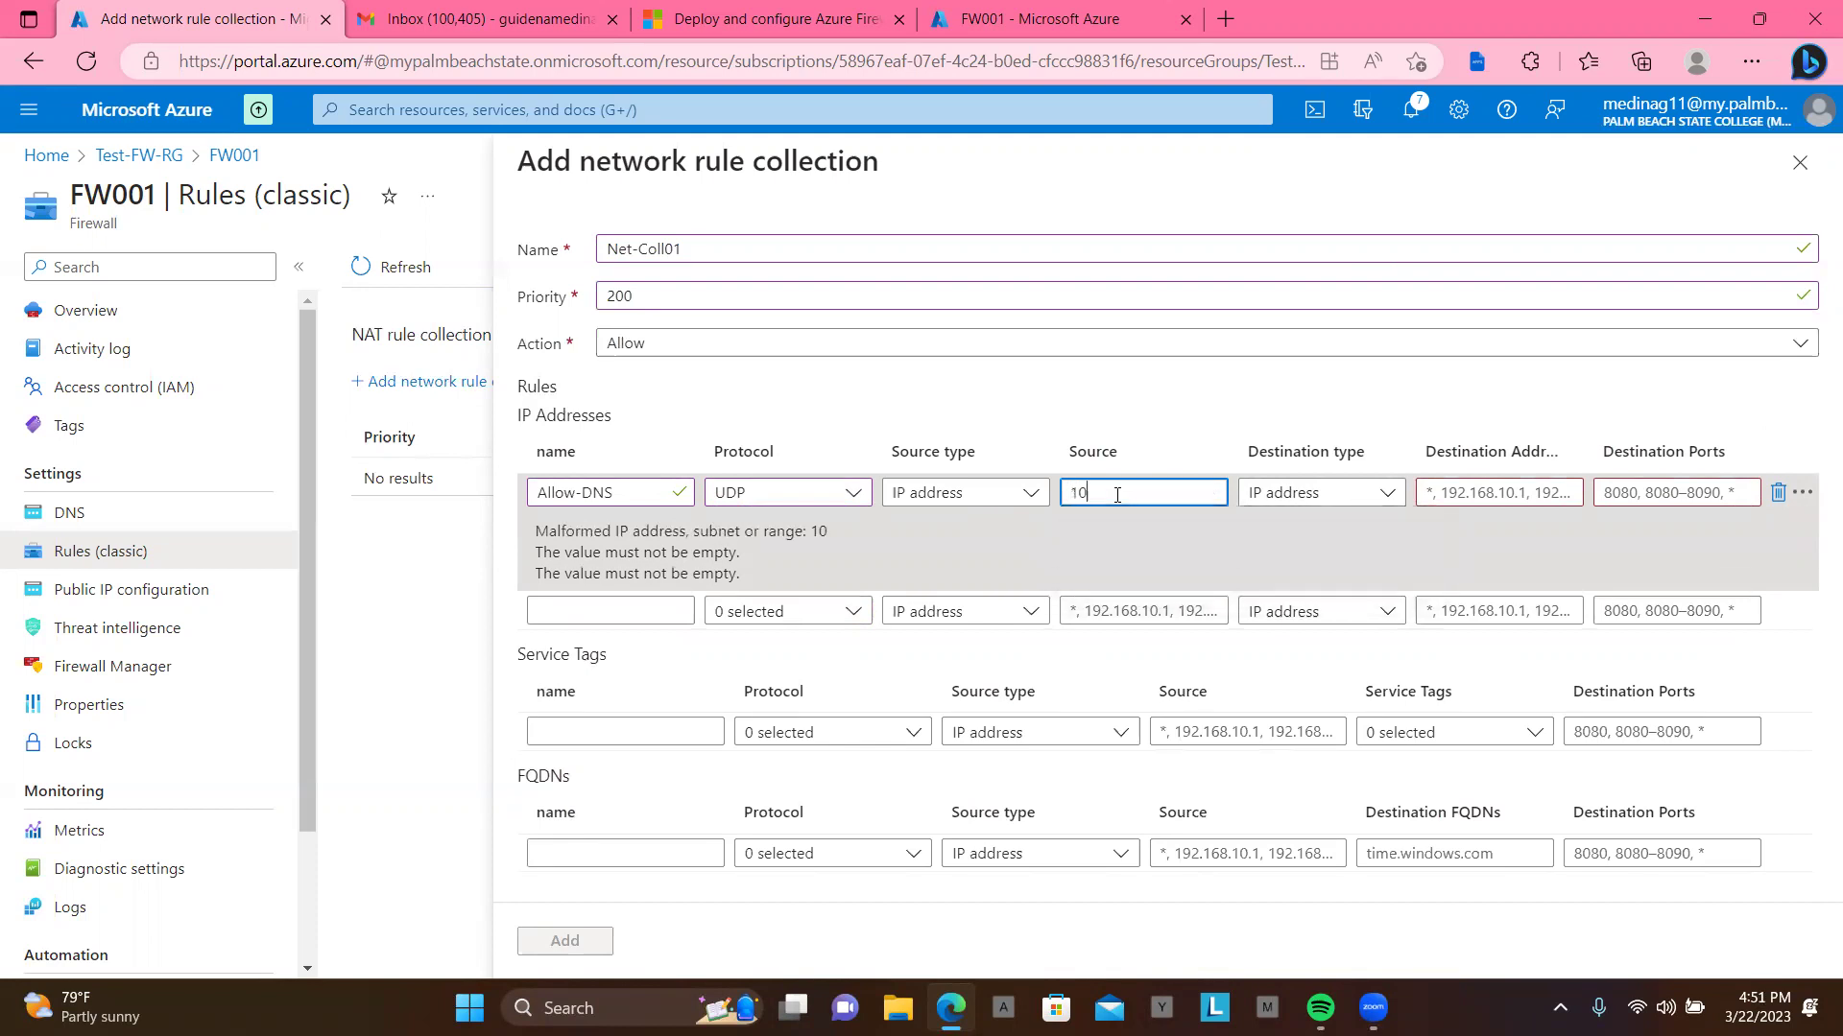
type(".0.2.0/24")
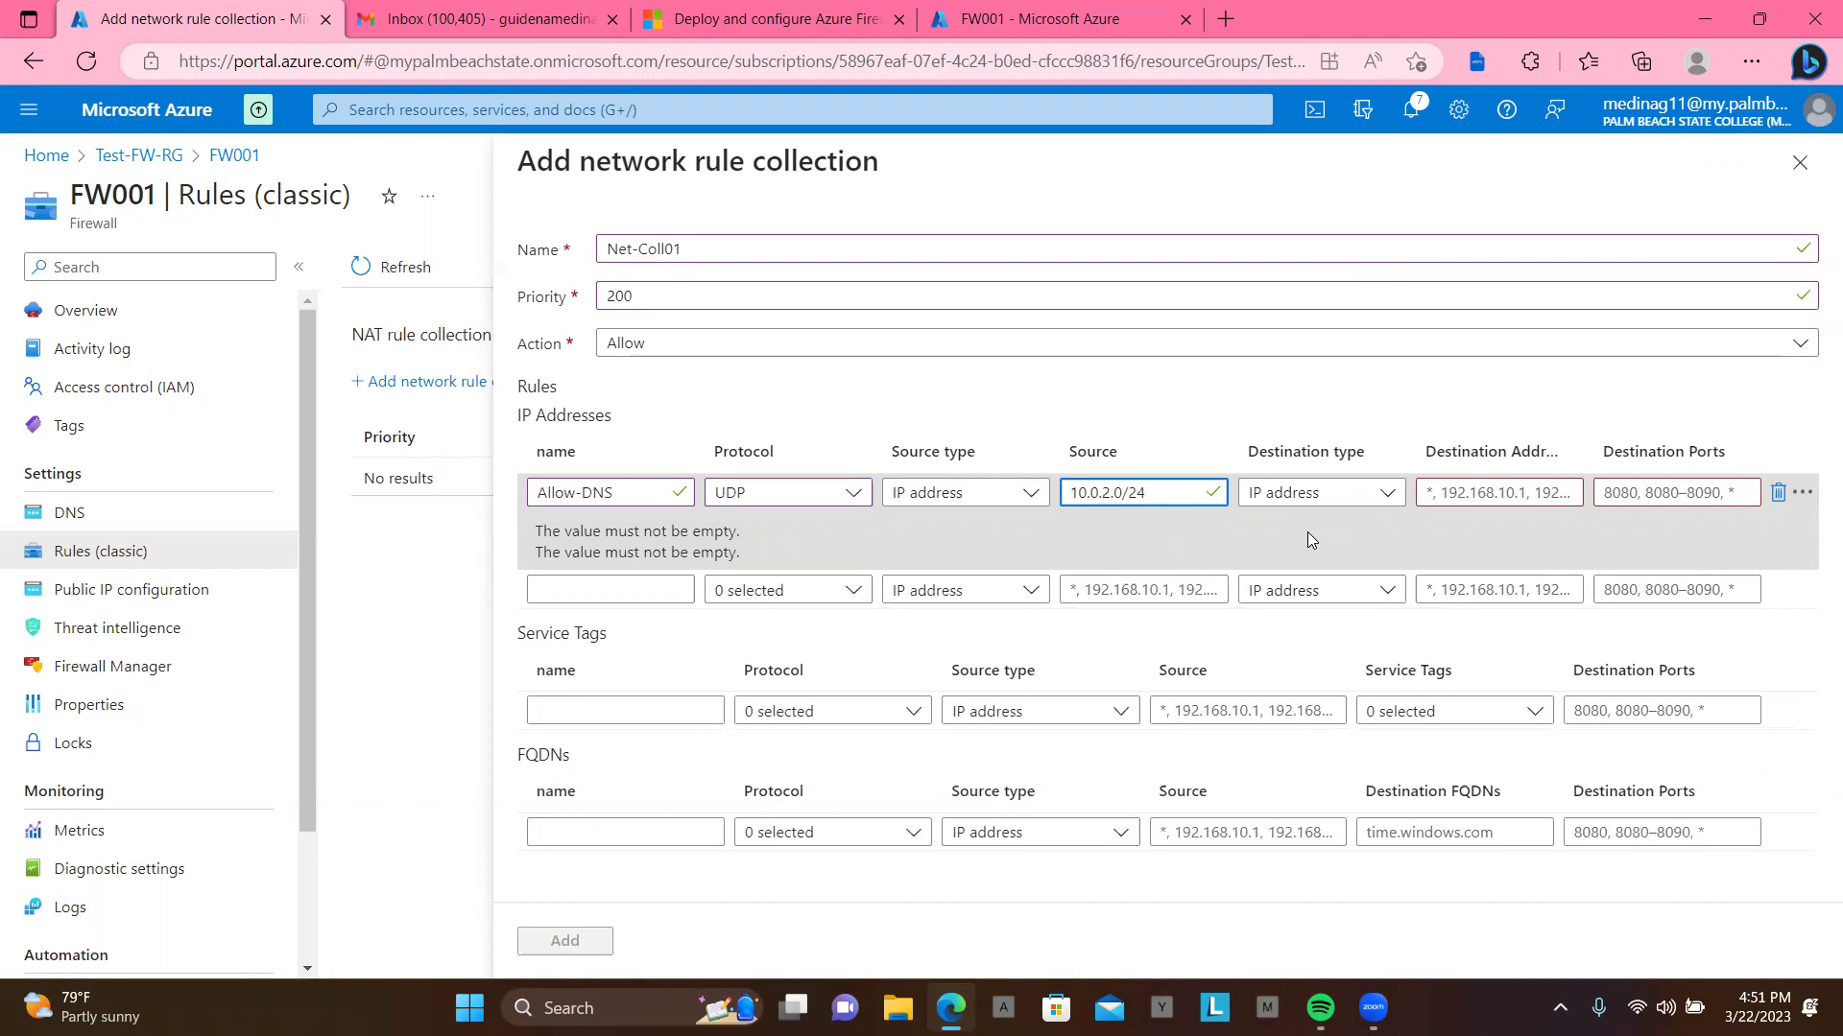
left_click(1307, 532)
left_click(1468, 499)
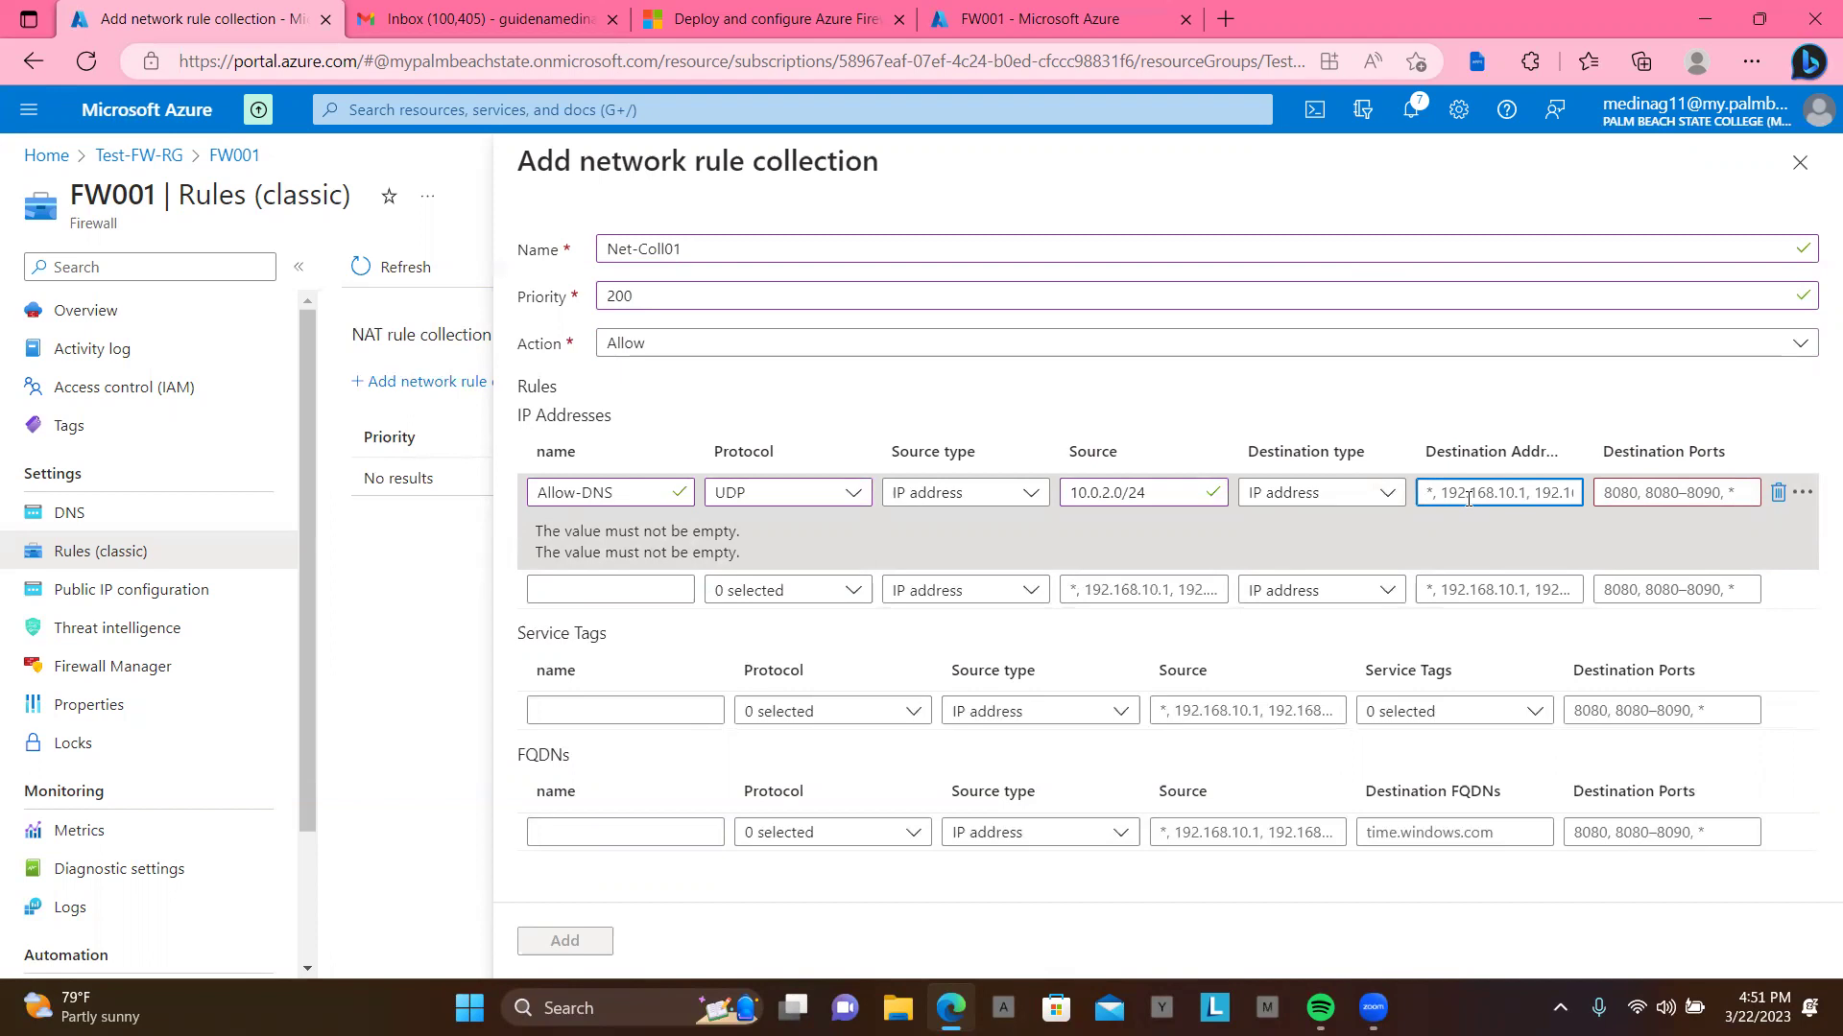
Step: Enter destination addresses 209.244.0.3,209.244.0.4 for the Allow-DNS rule
type("209")
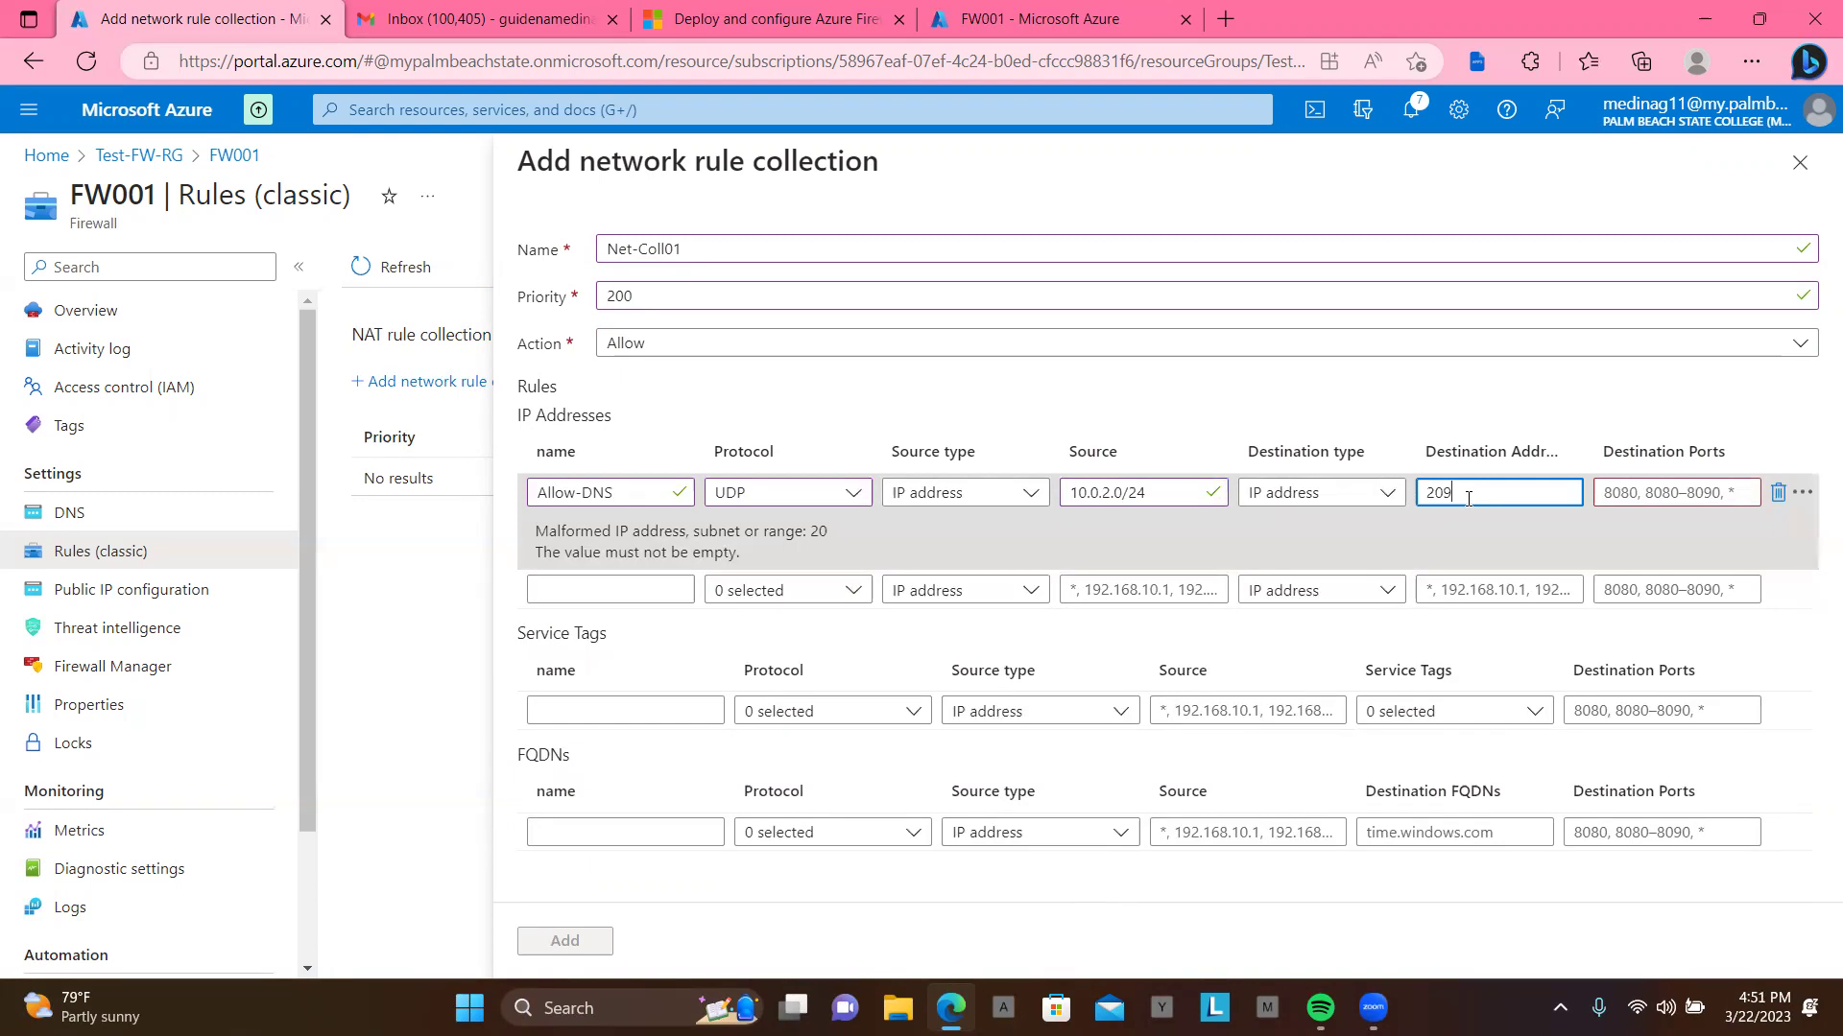
type(".244.0.3")
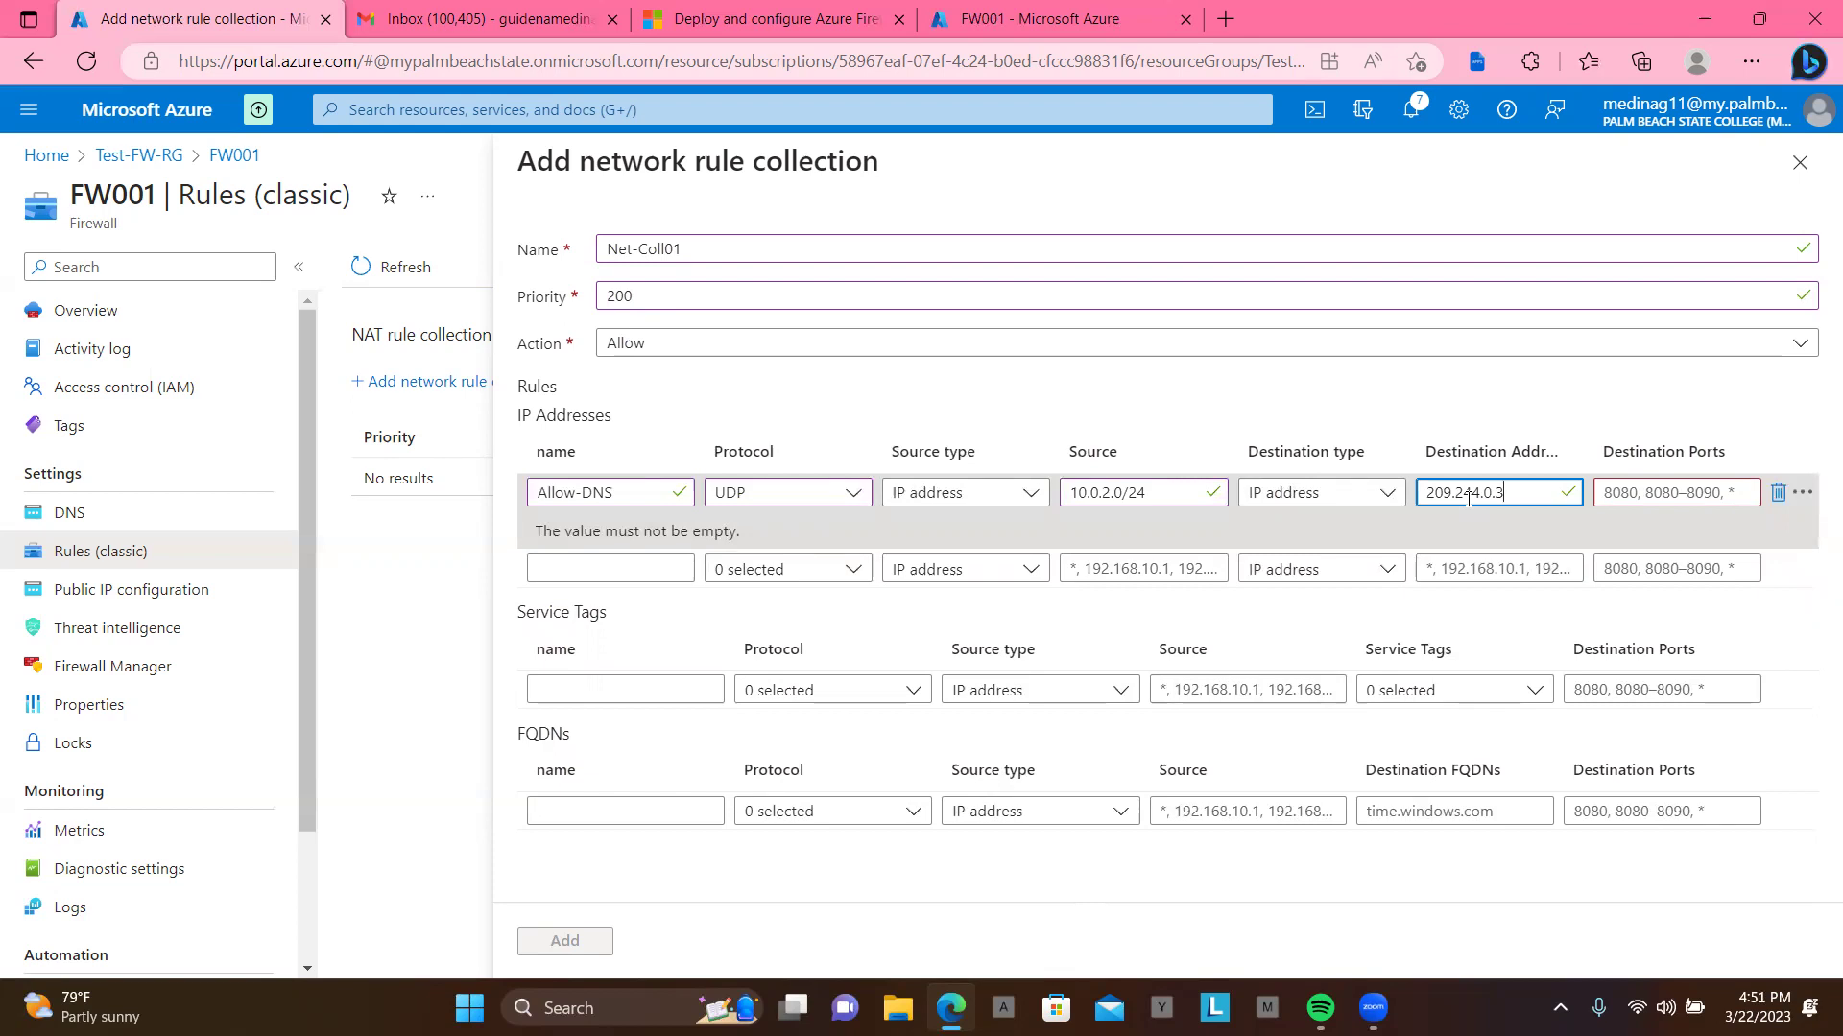
type(",20")
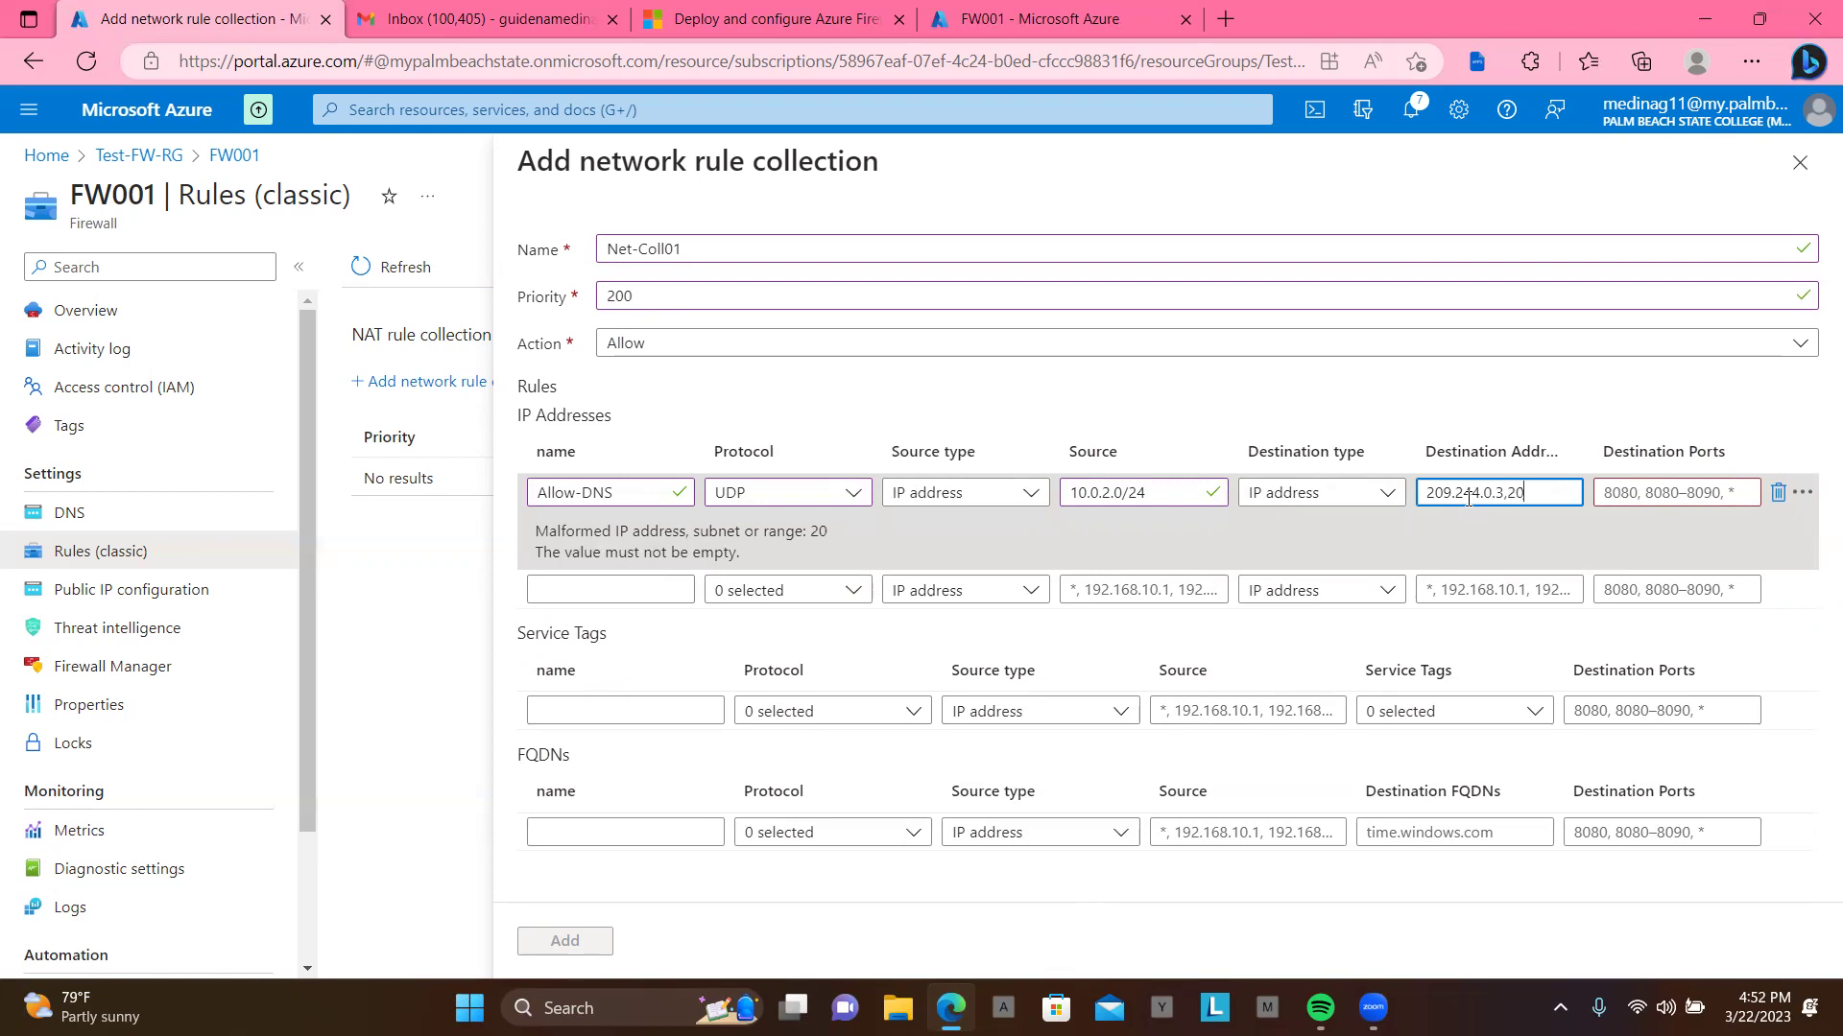
type("9")
type(".244")
type(".0.4")
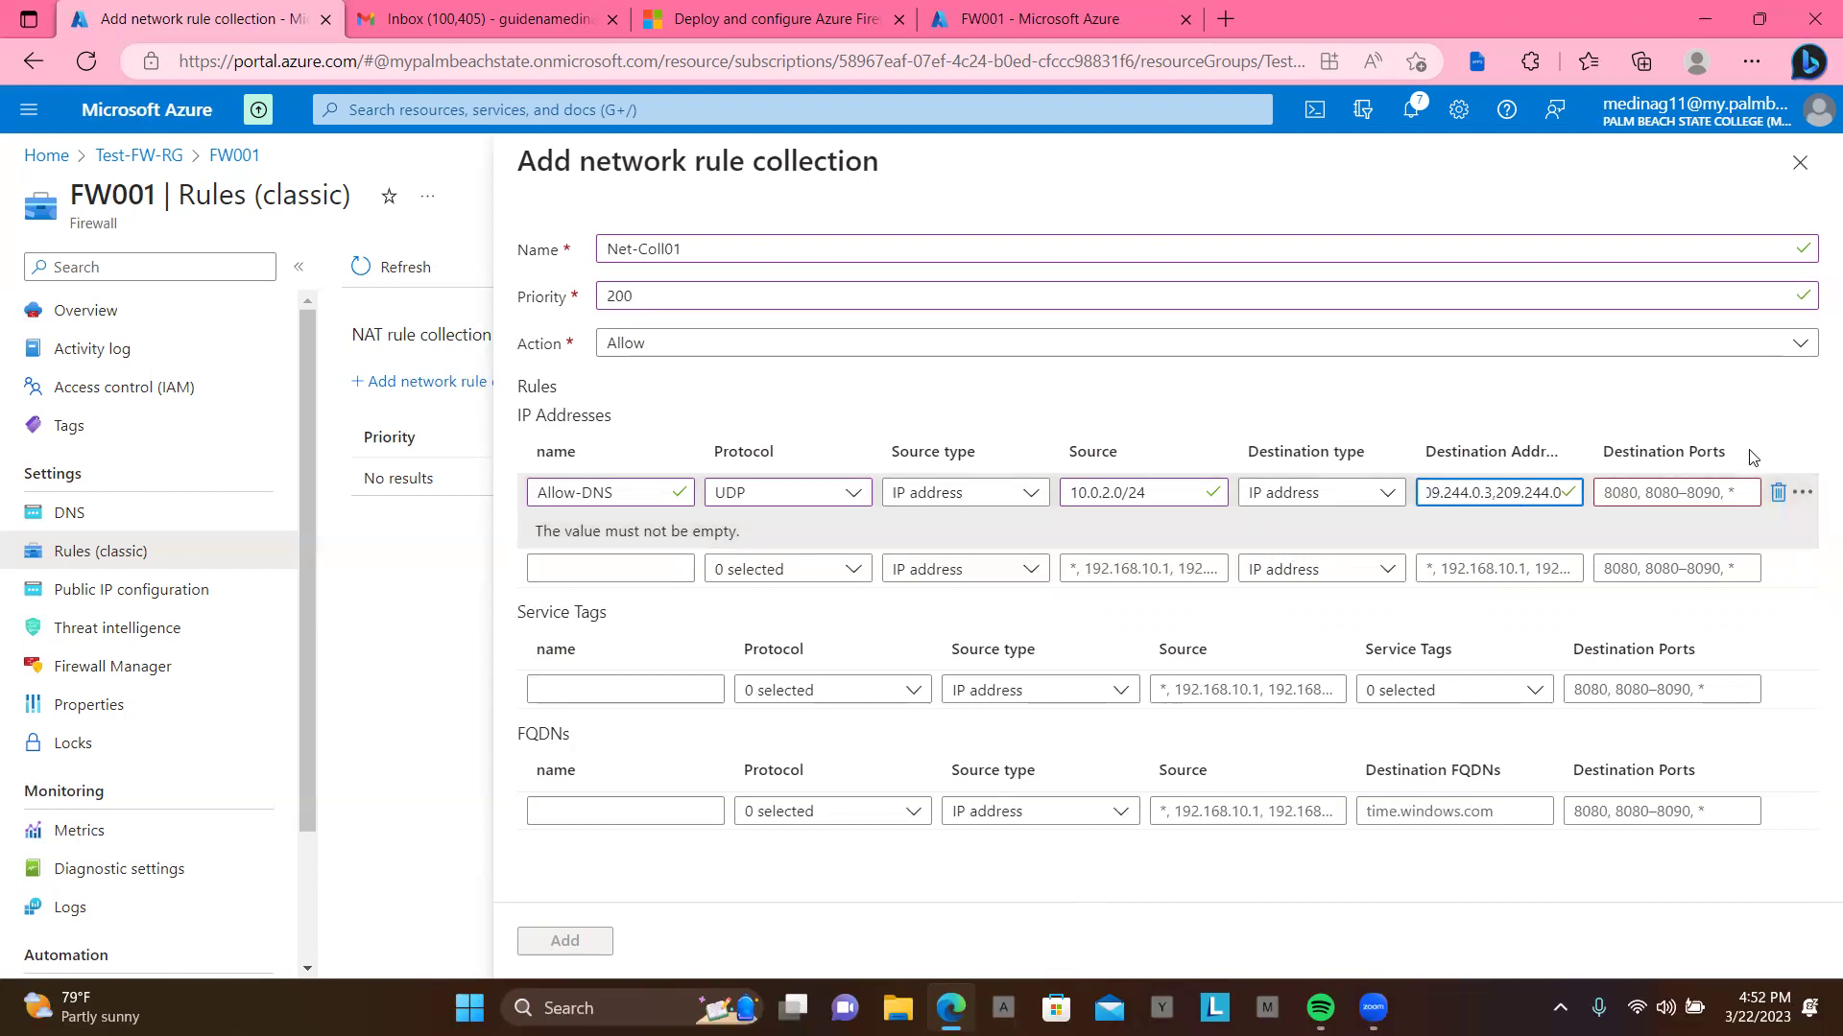
left_click(1648, 496)
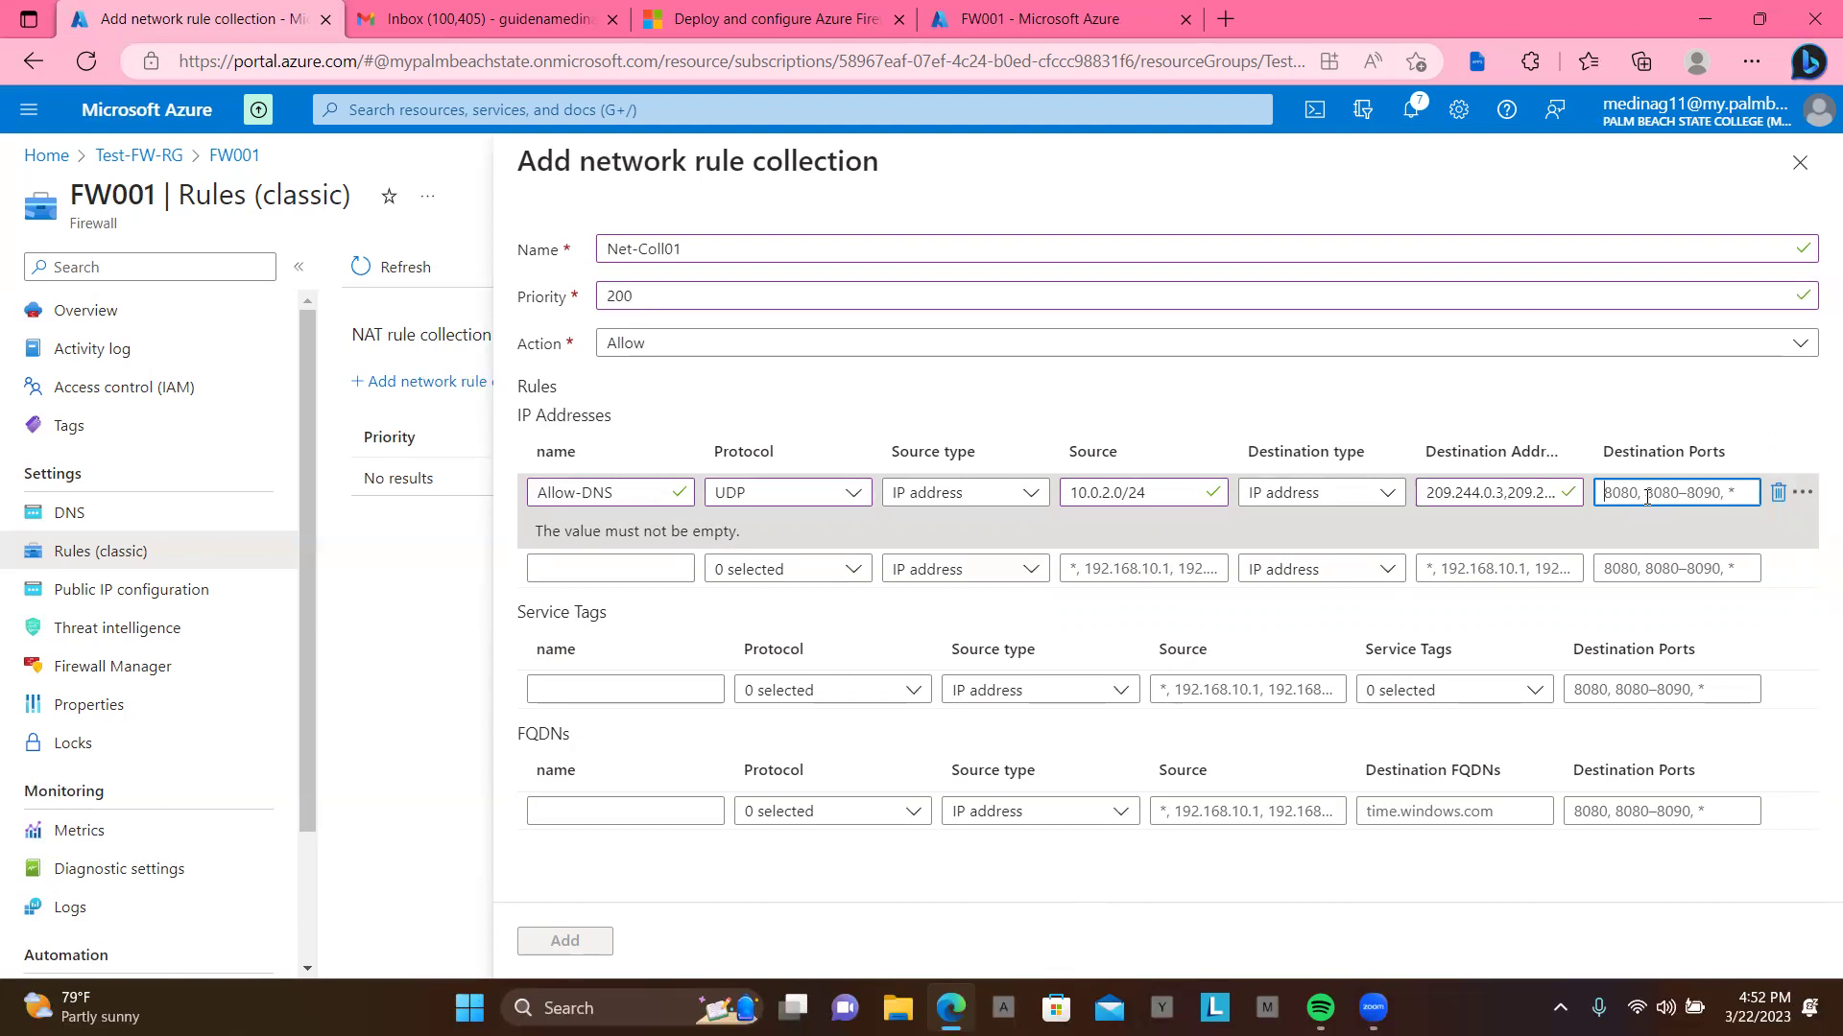
Step: Set destination port 53 and add the Net-Coll01 network rule collection
type("53")
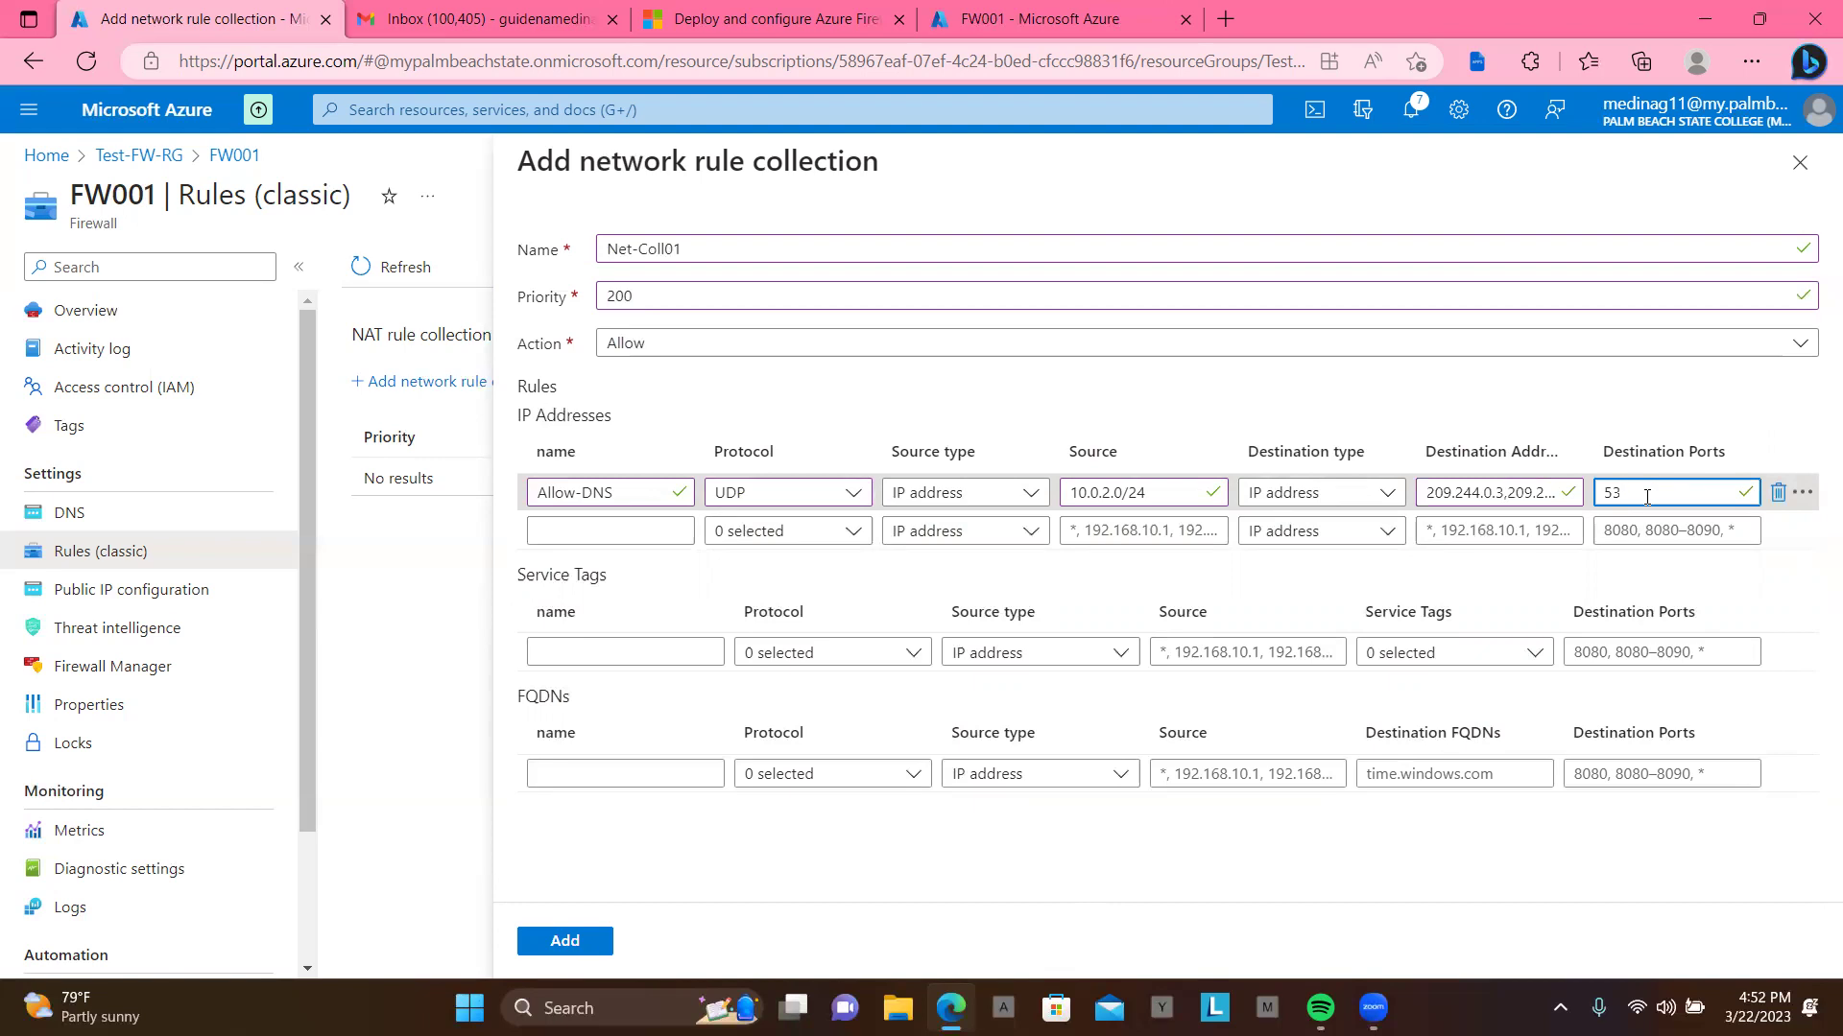
left_click(566, 944)
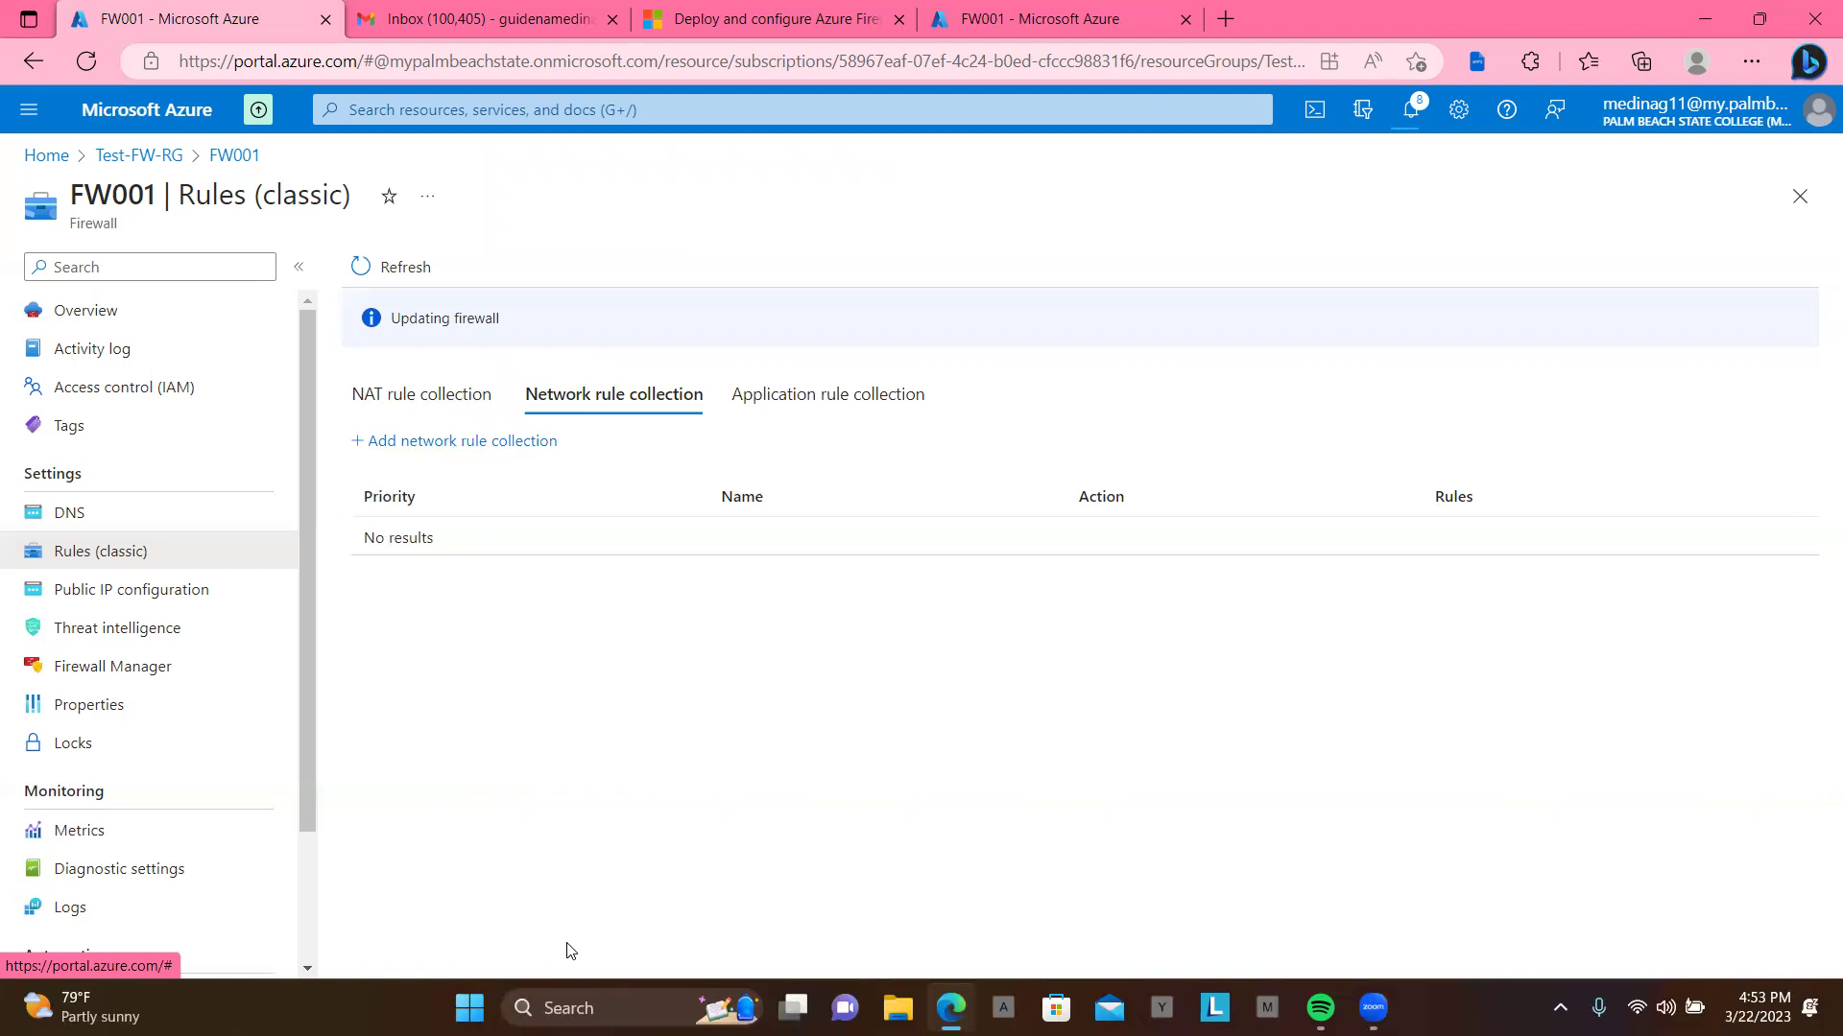
Step: Create a NAT rule collection named rdp with priority 200
left_click(423, 403)
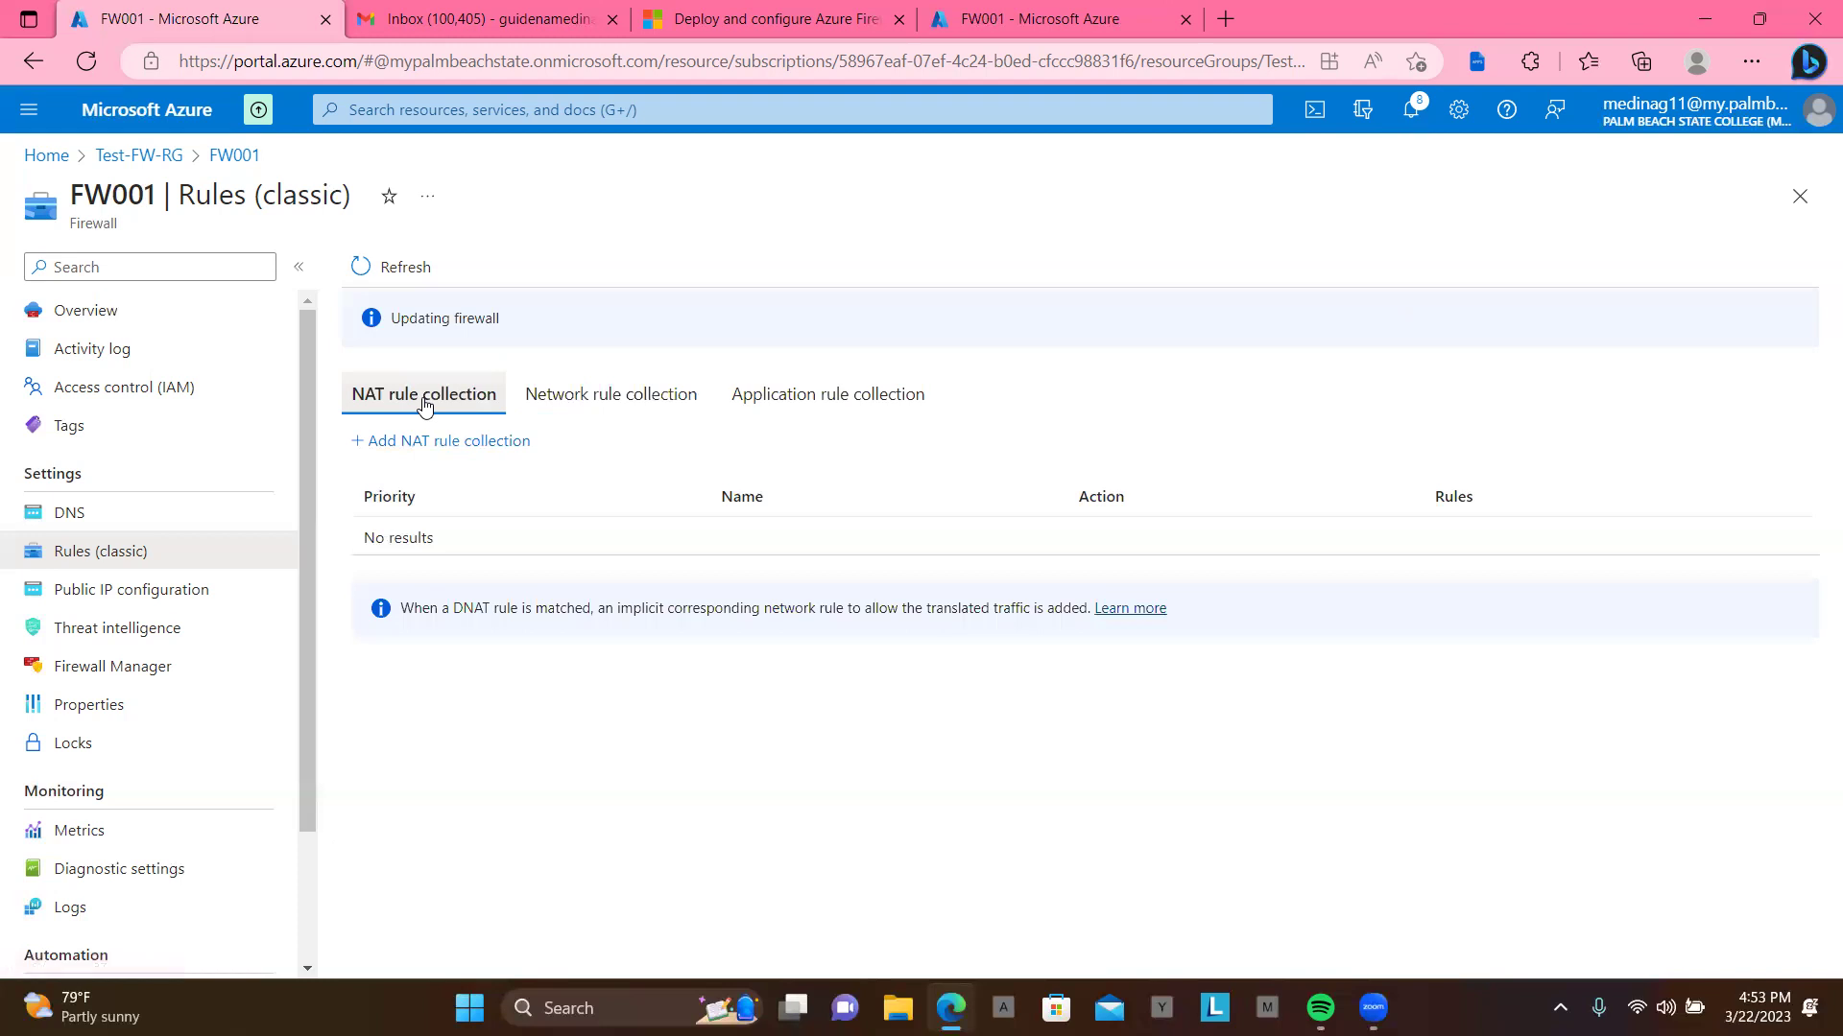
left_click(446, 447)
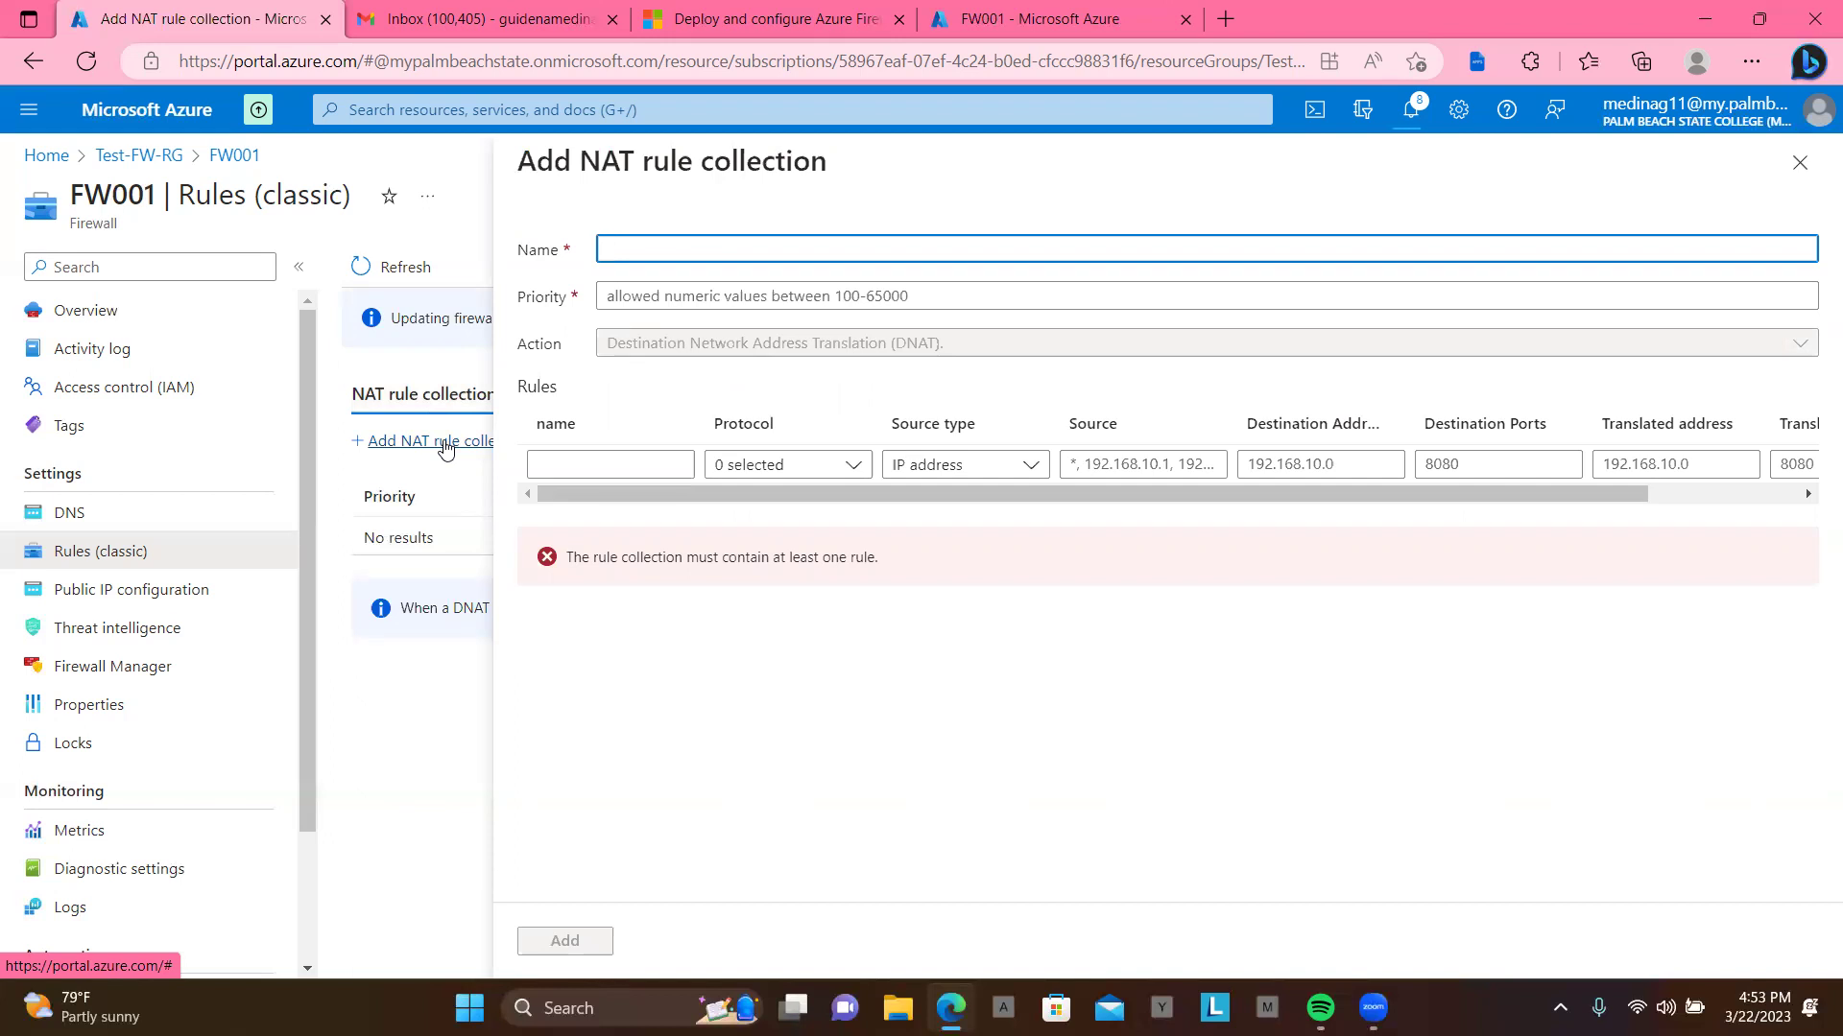
type("rdp")
key("Tab")
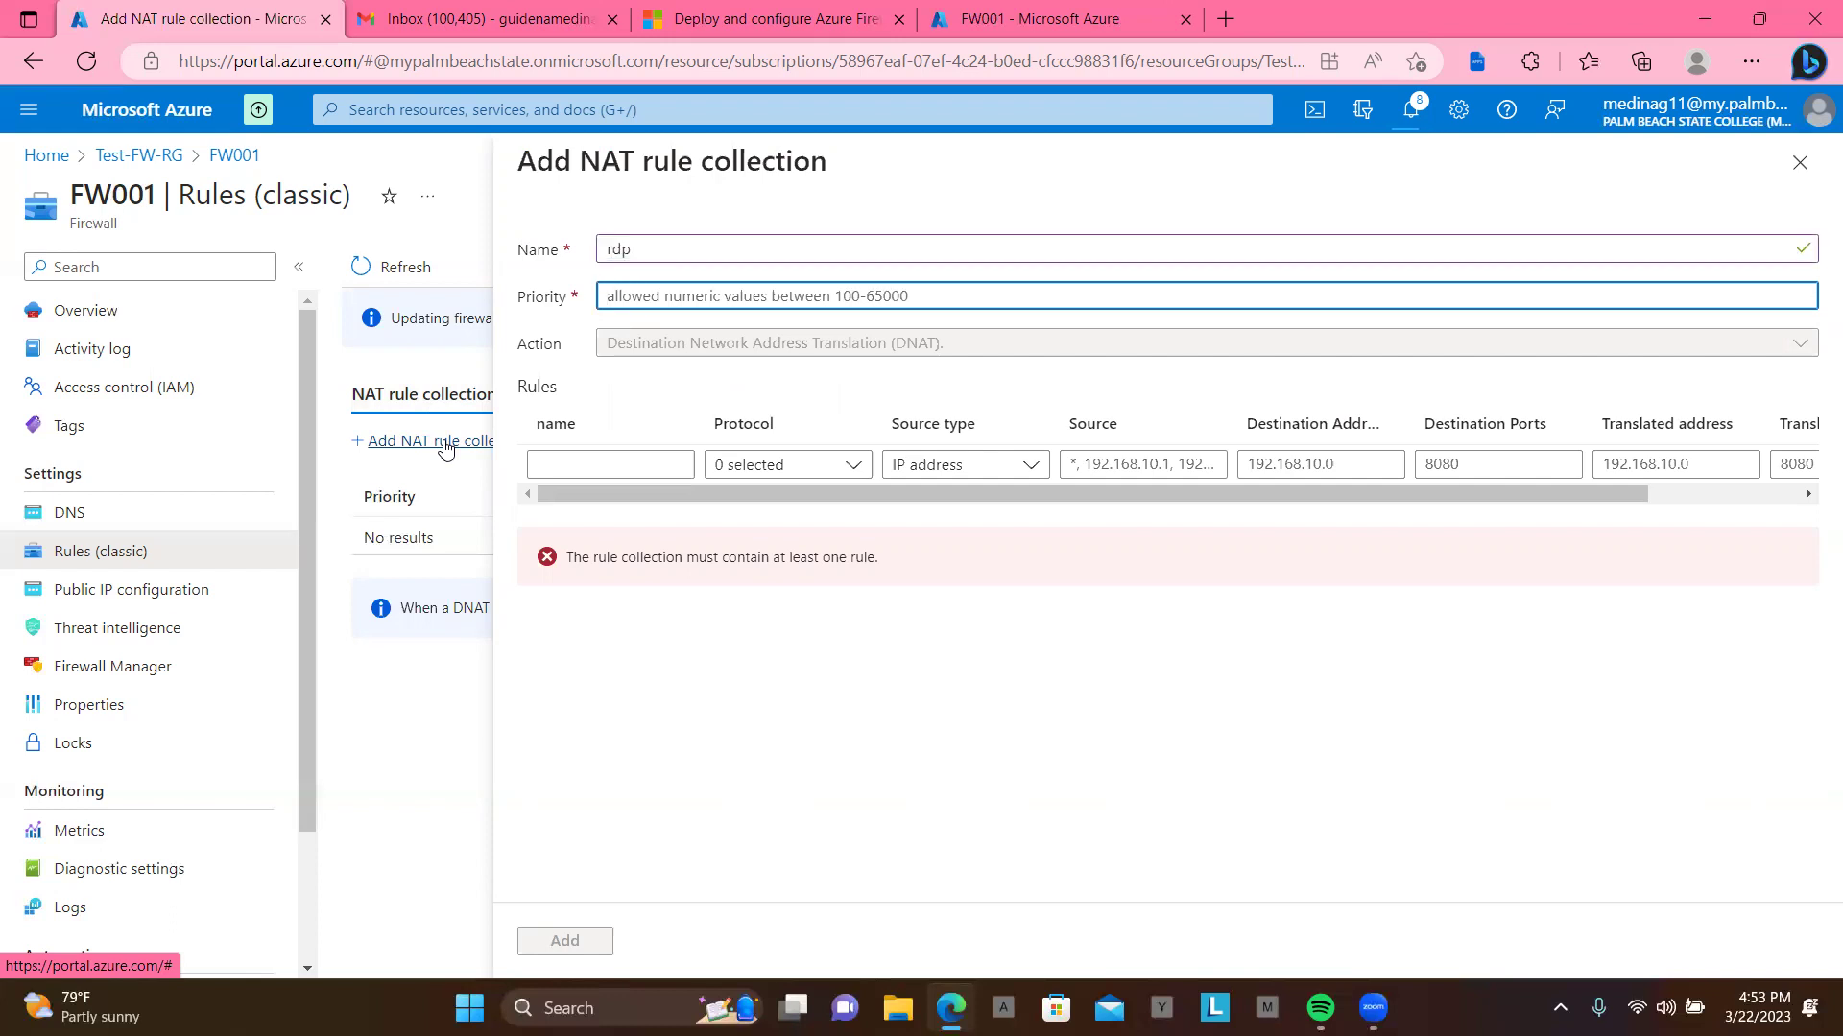
type("200")
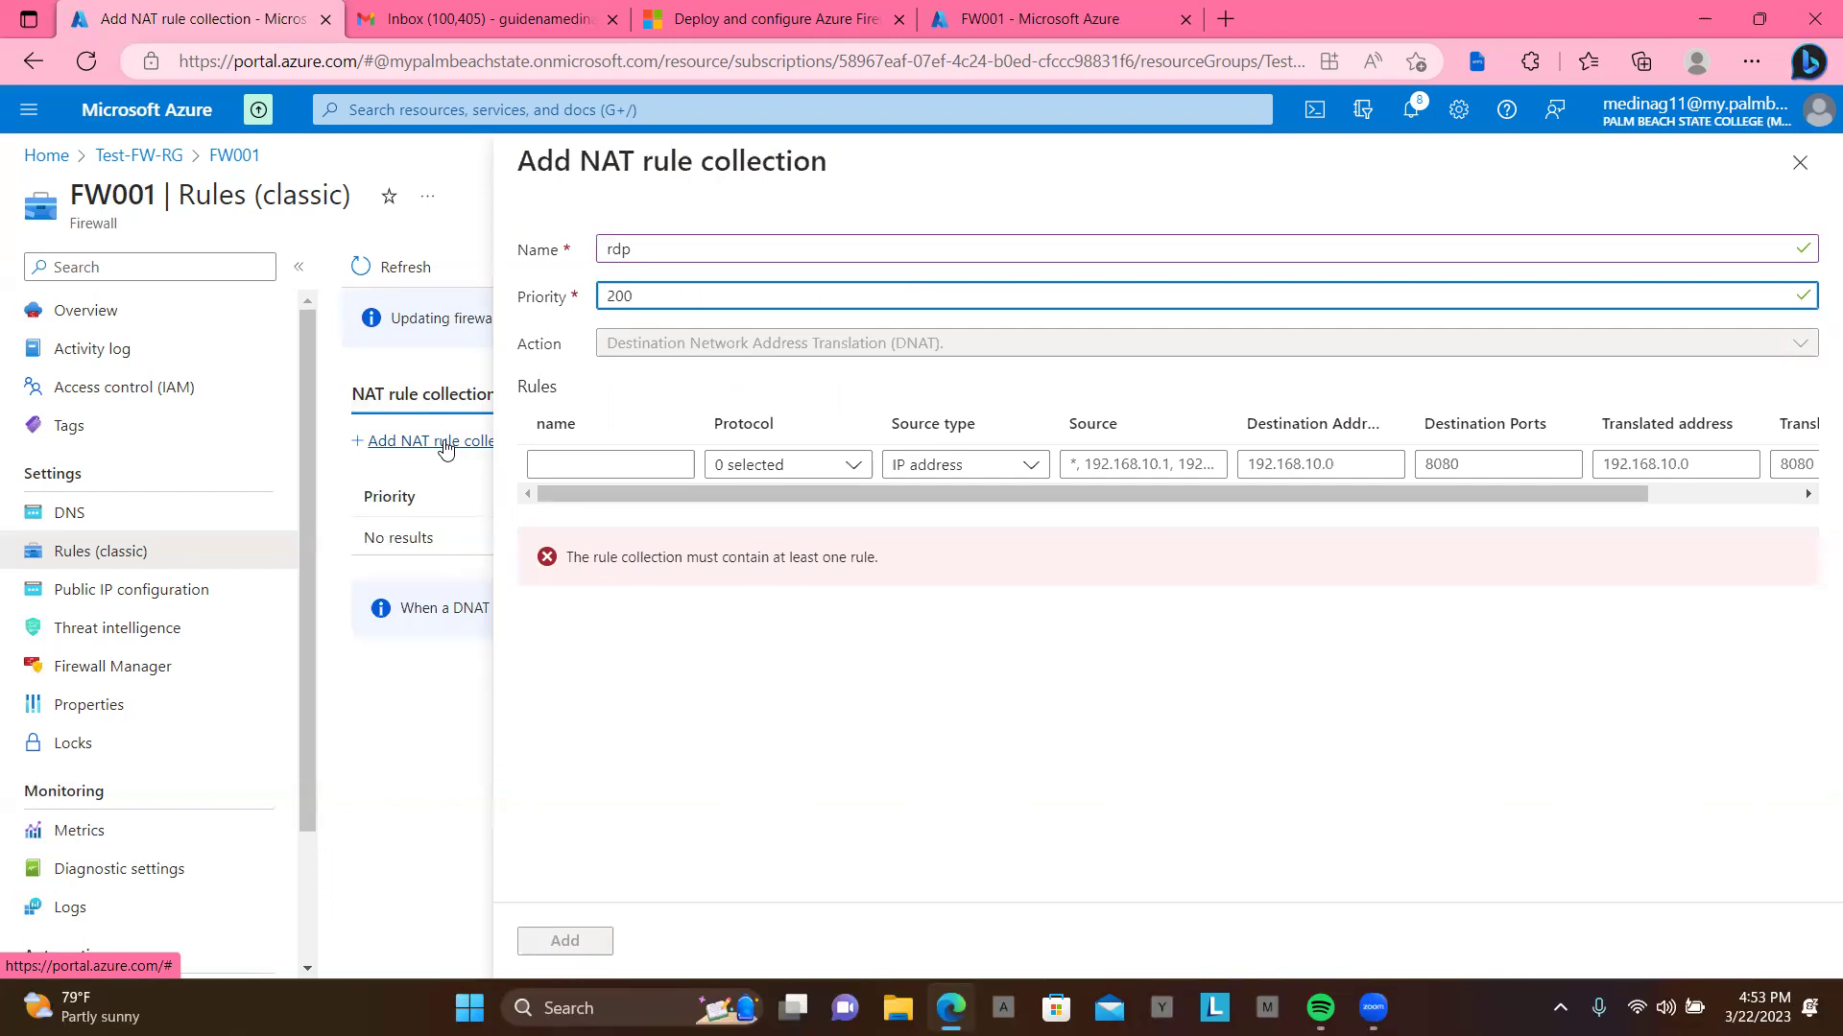
left_click(597, 466)
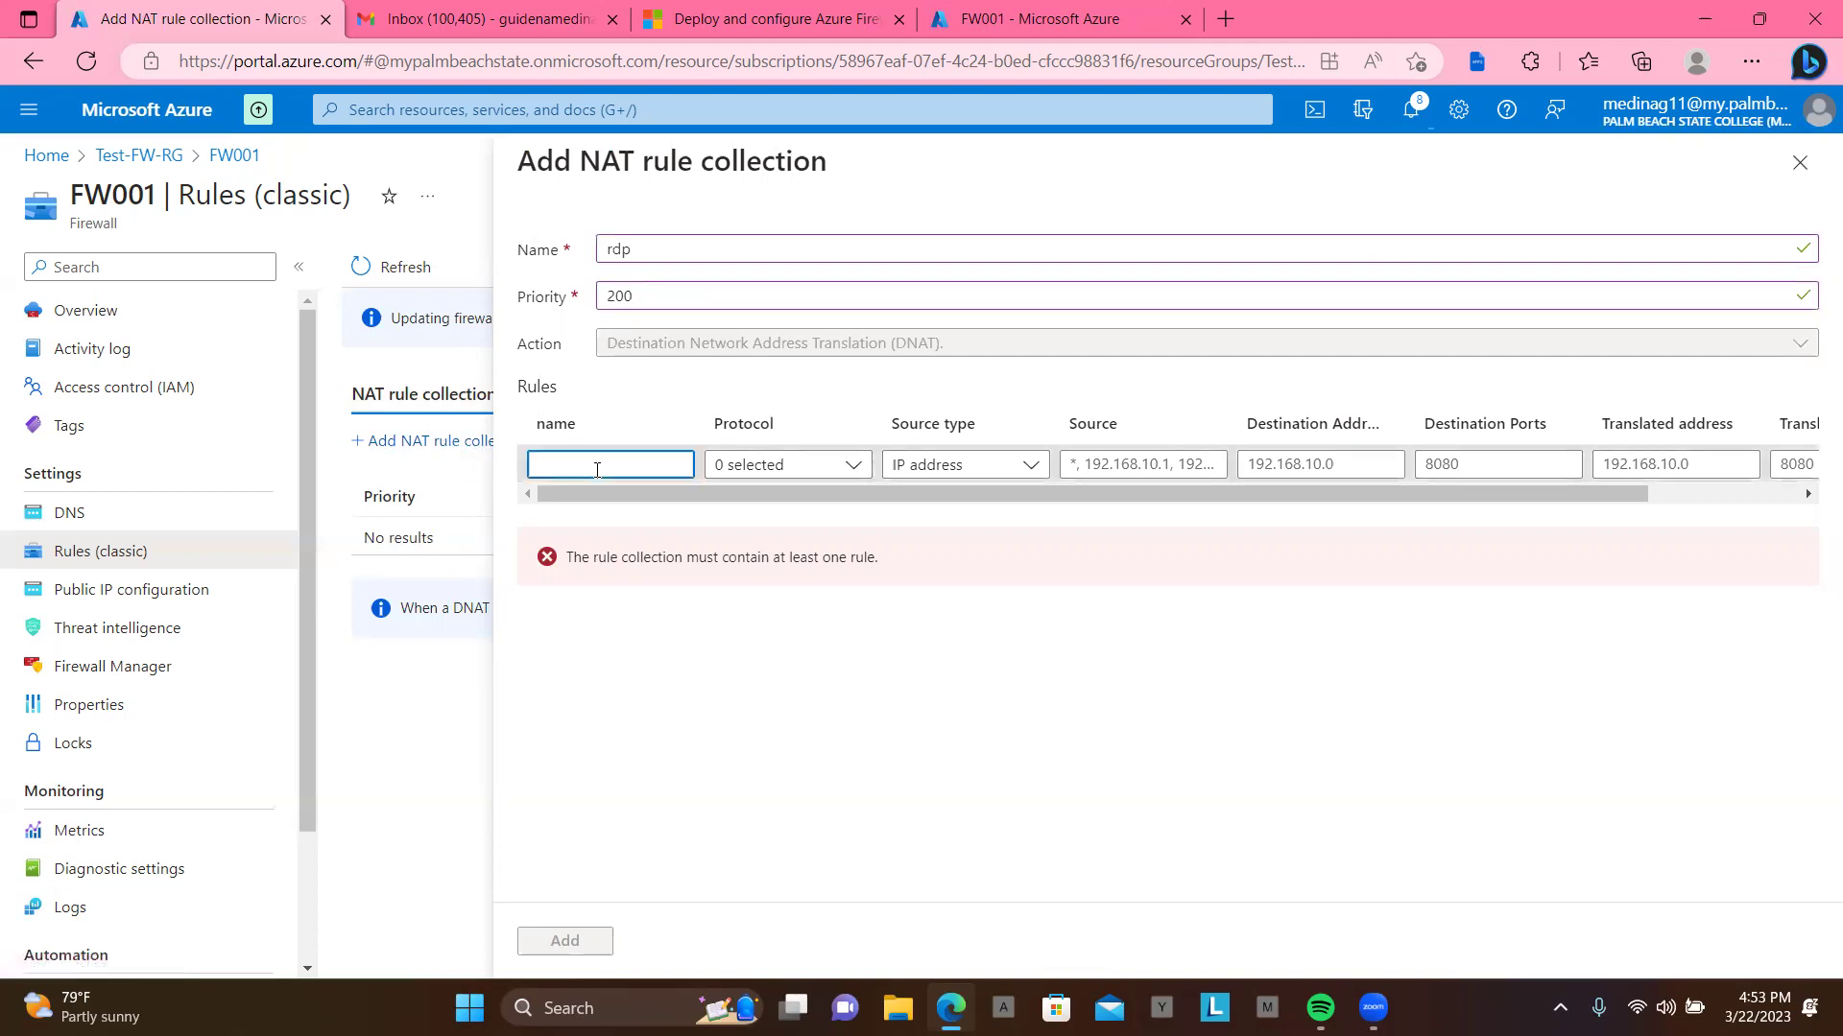
Step: Define DNAT rule rdp-nat with protocol TCP and source *
type("rd")
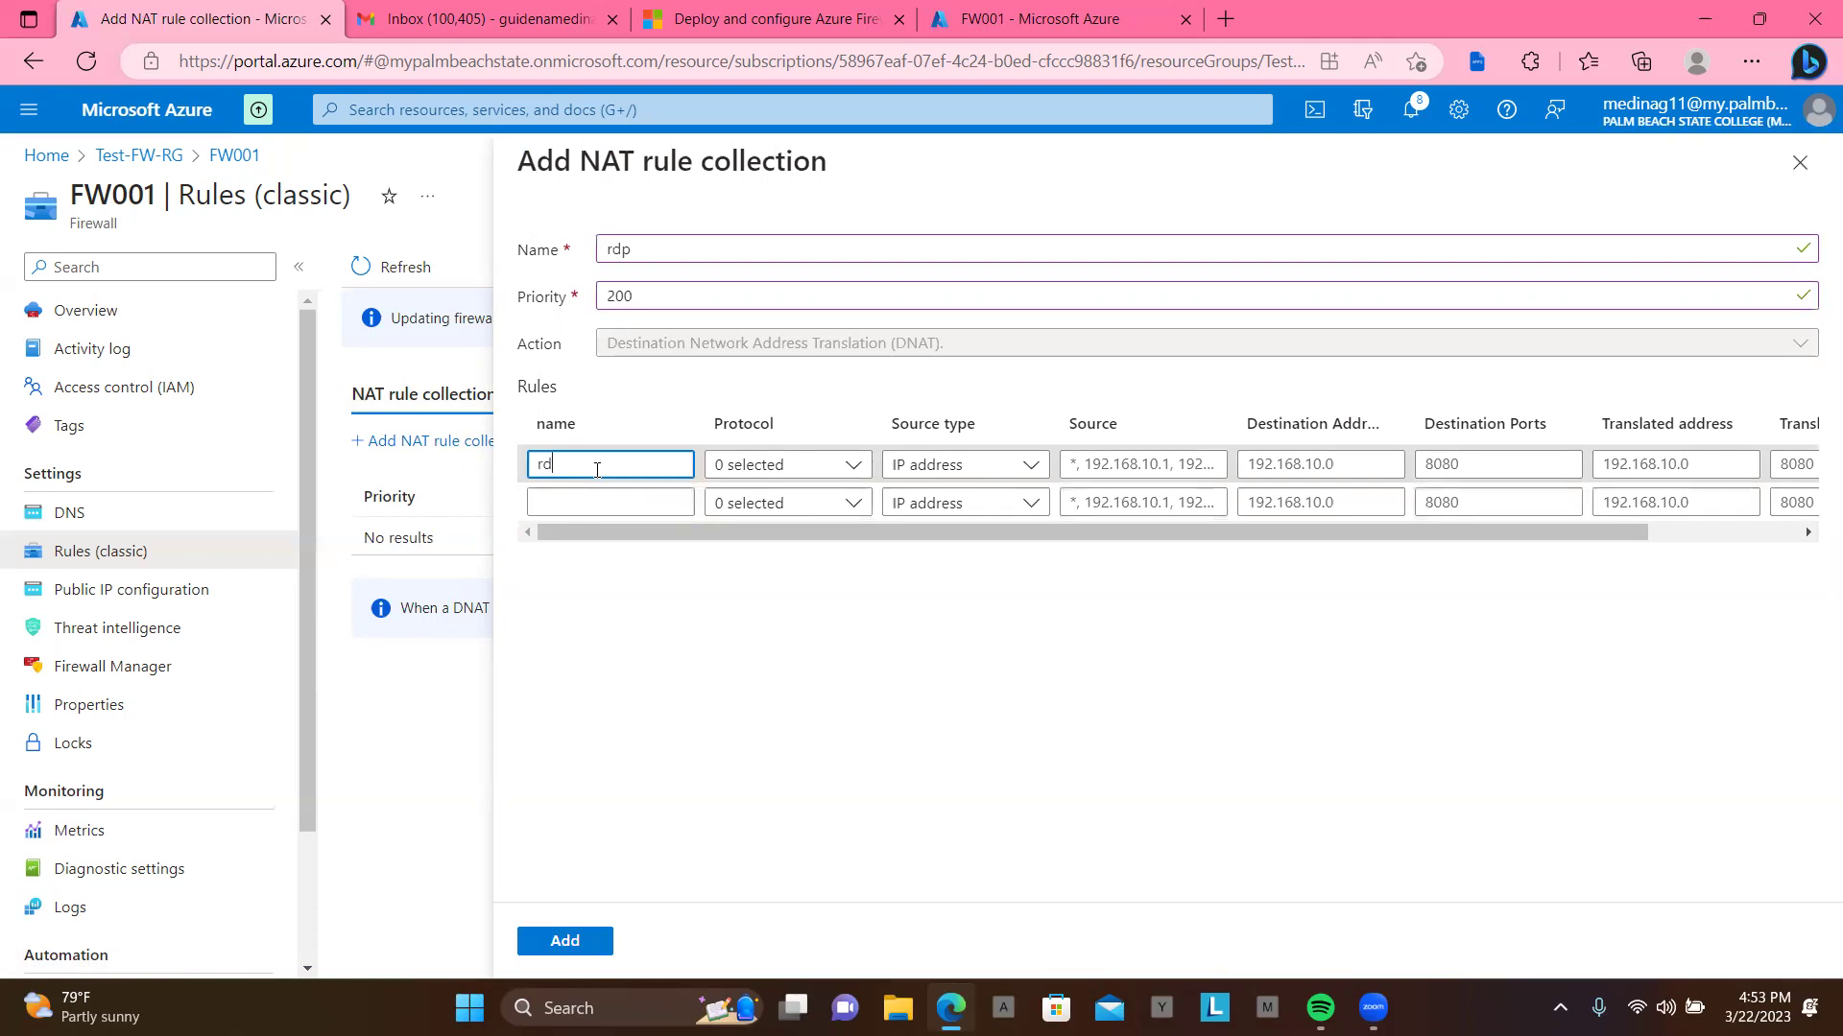
type("p-nat")
left_click(851, 468)
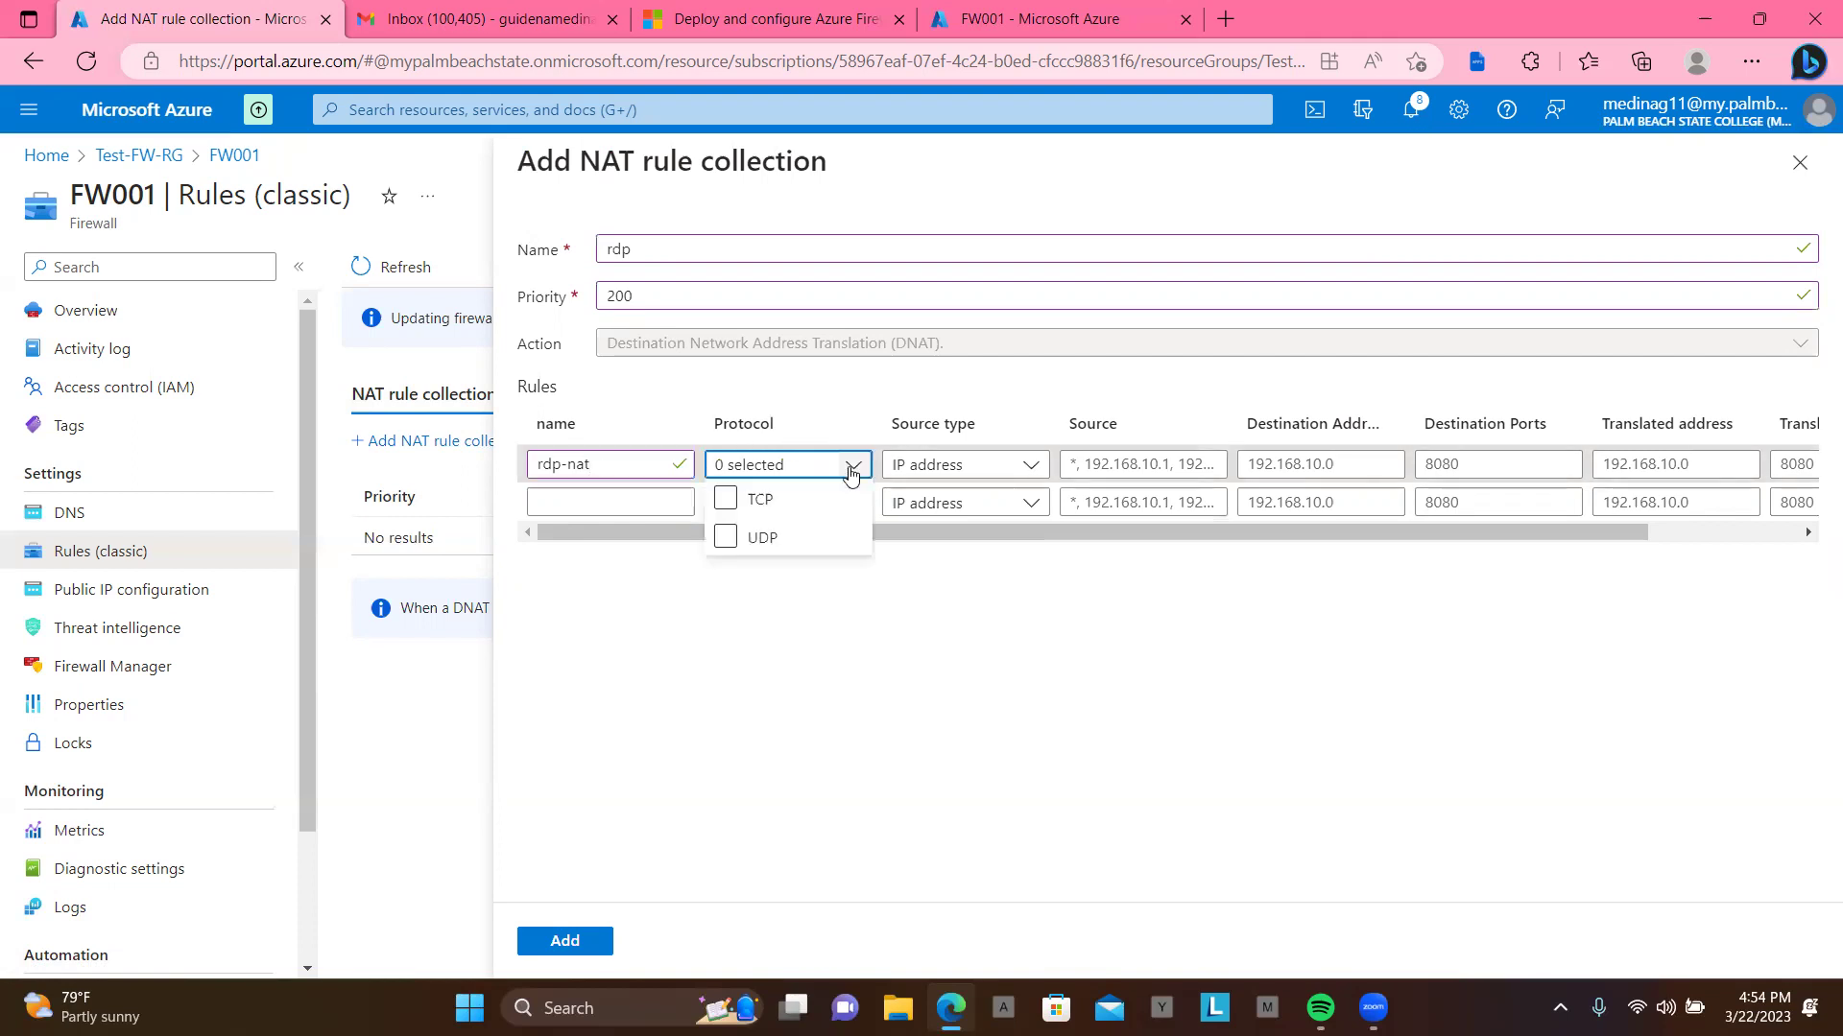
left_click(728, 499)
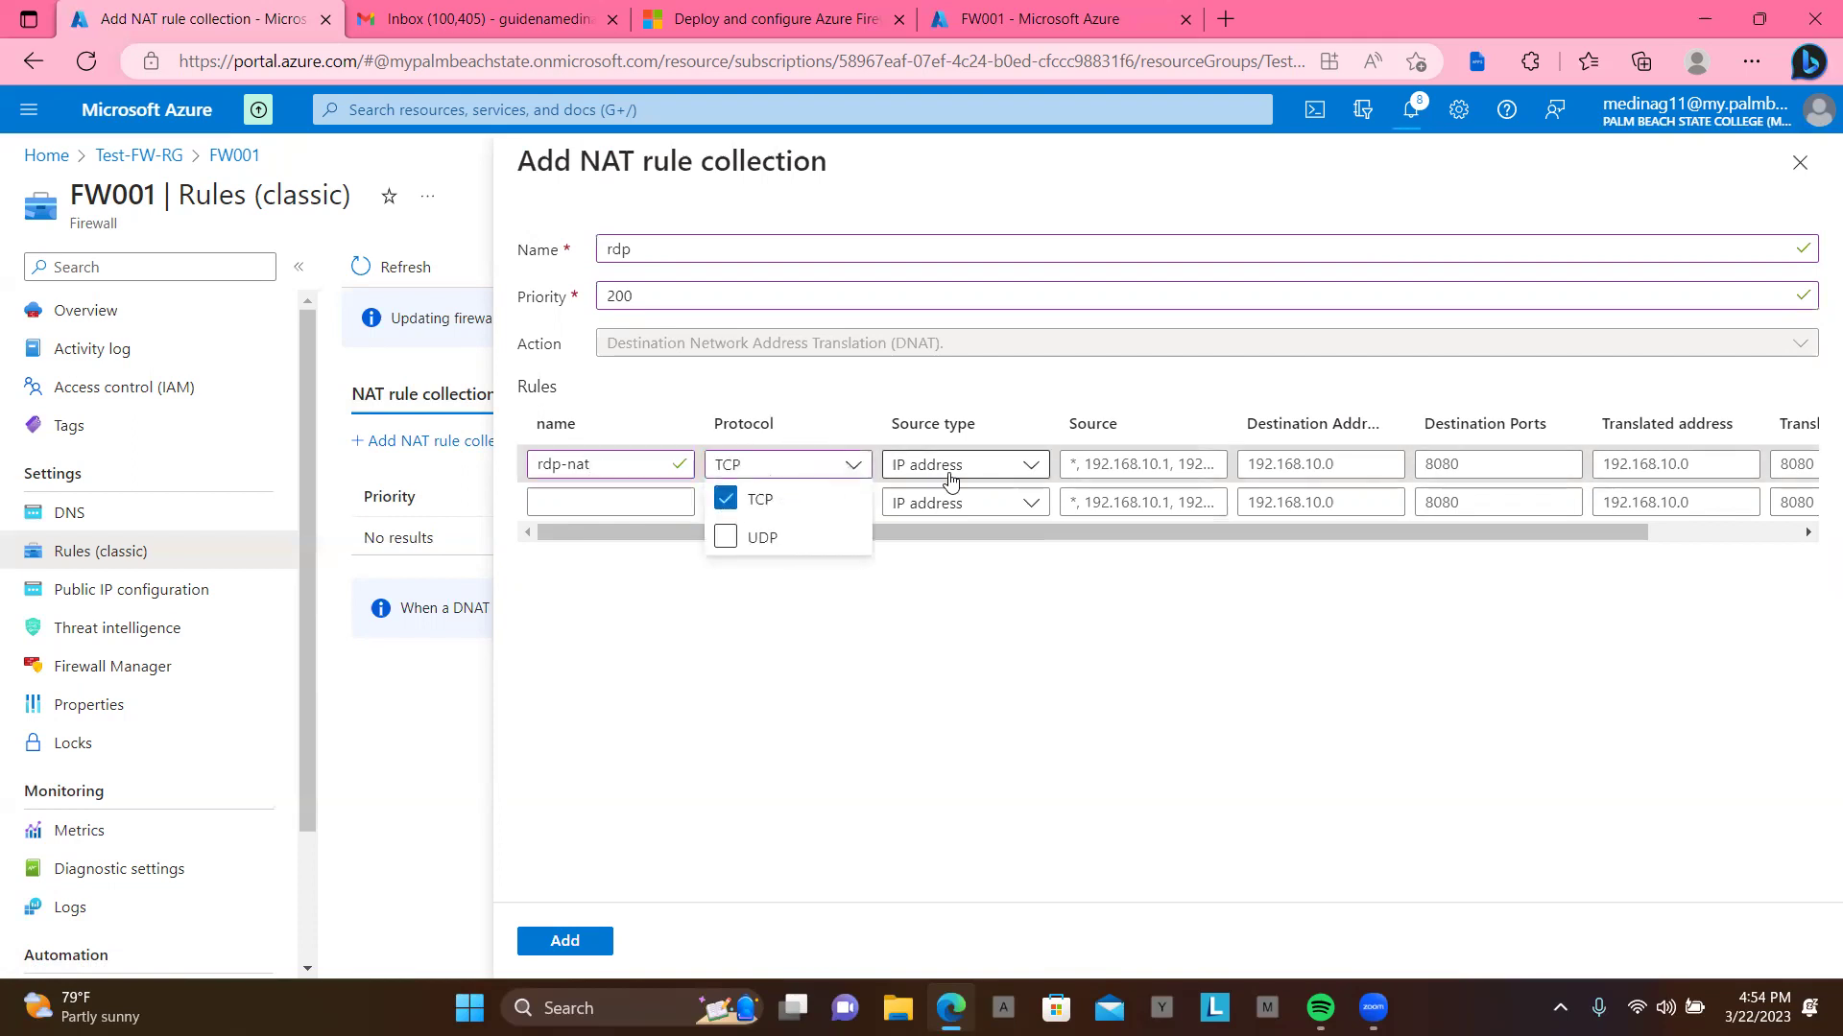
left_click(1010, 395)
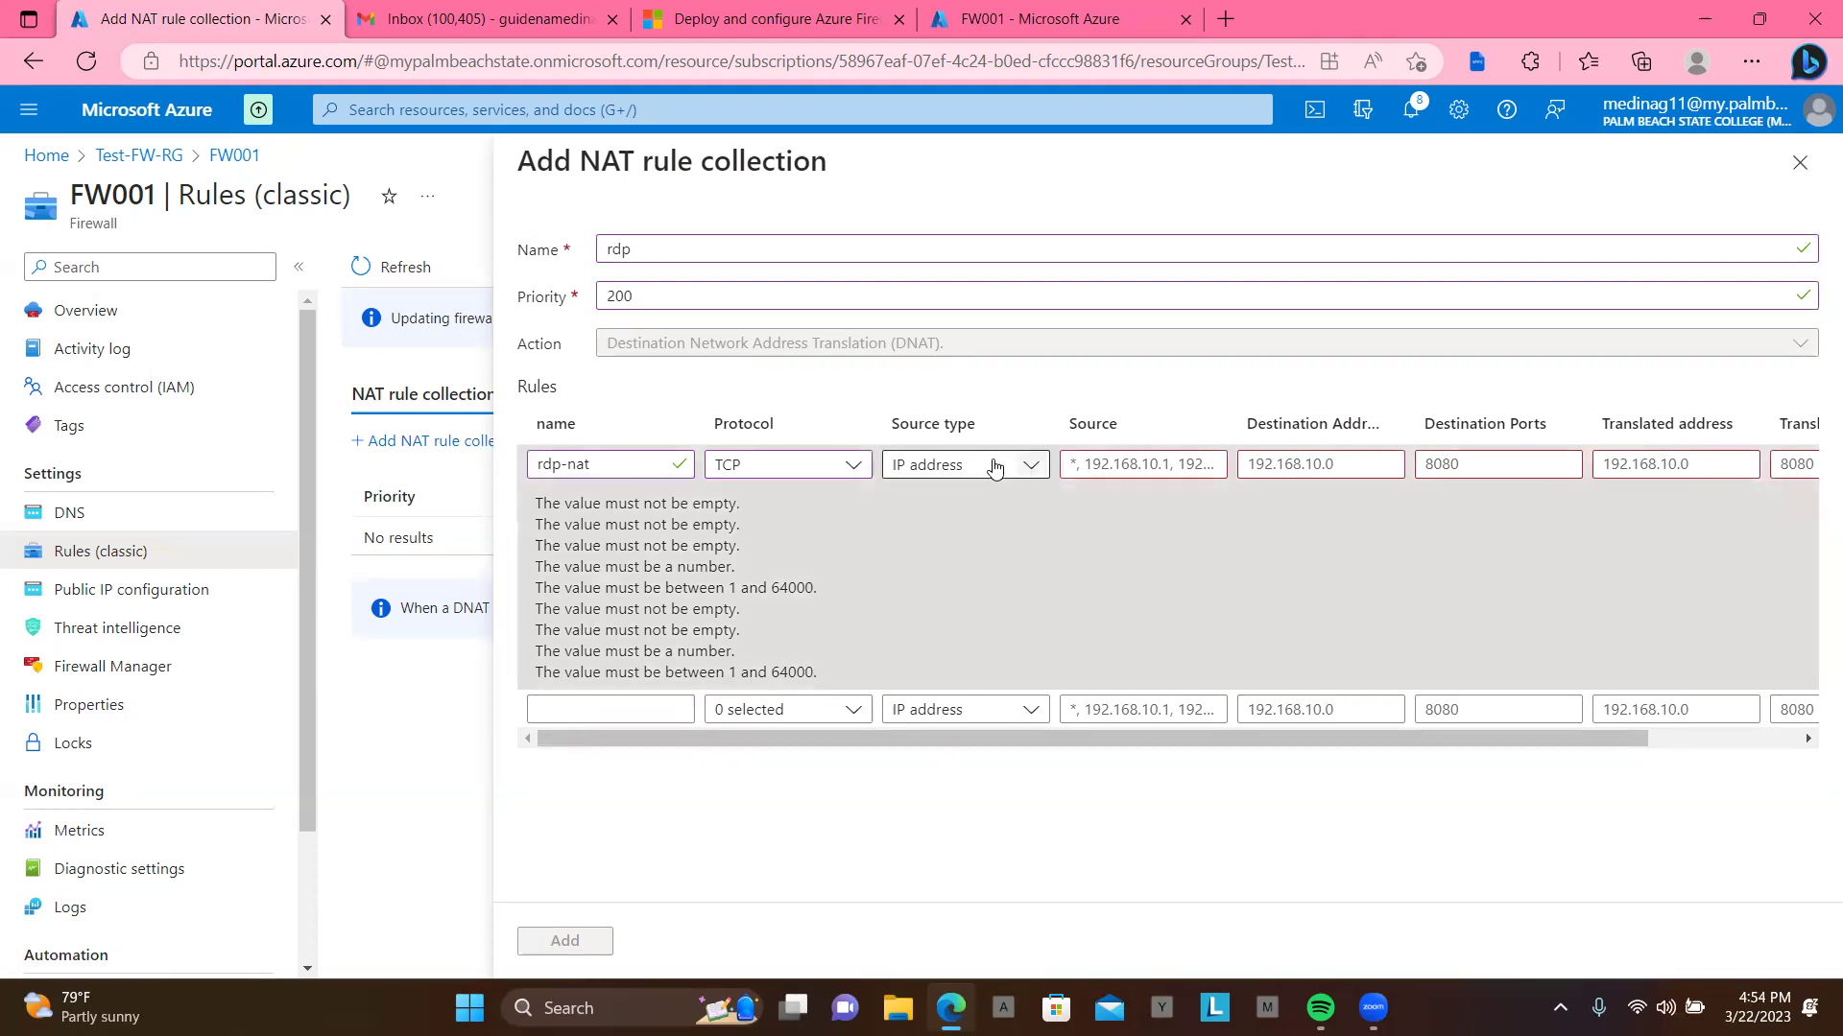
left_click(1125, 464)
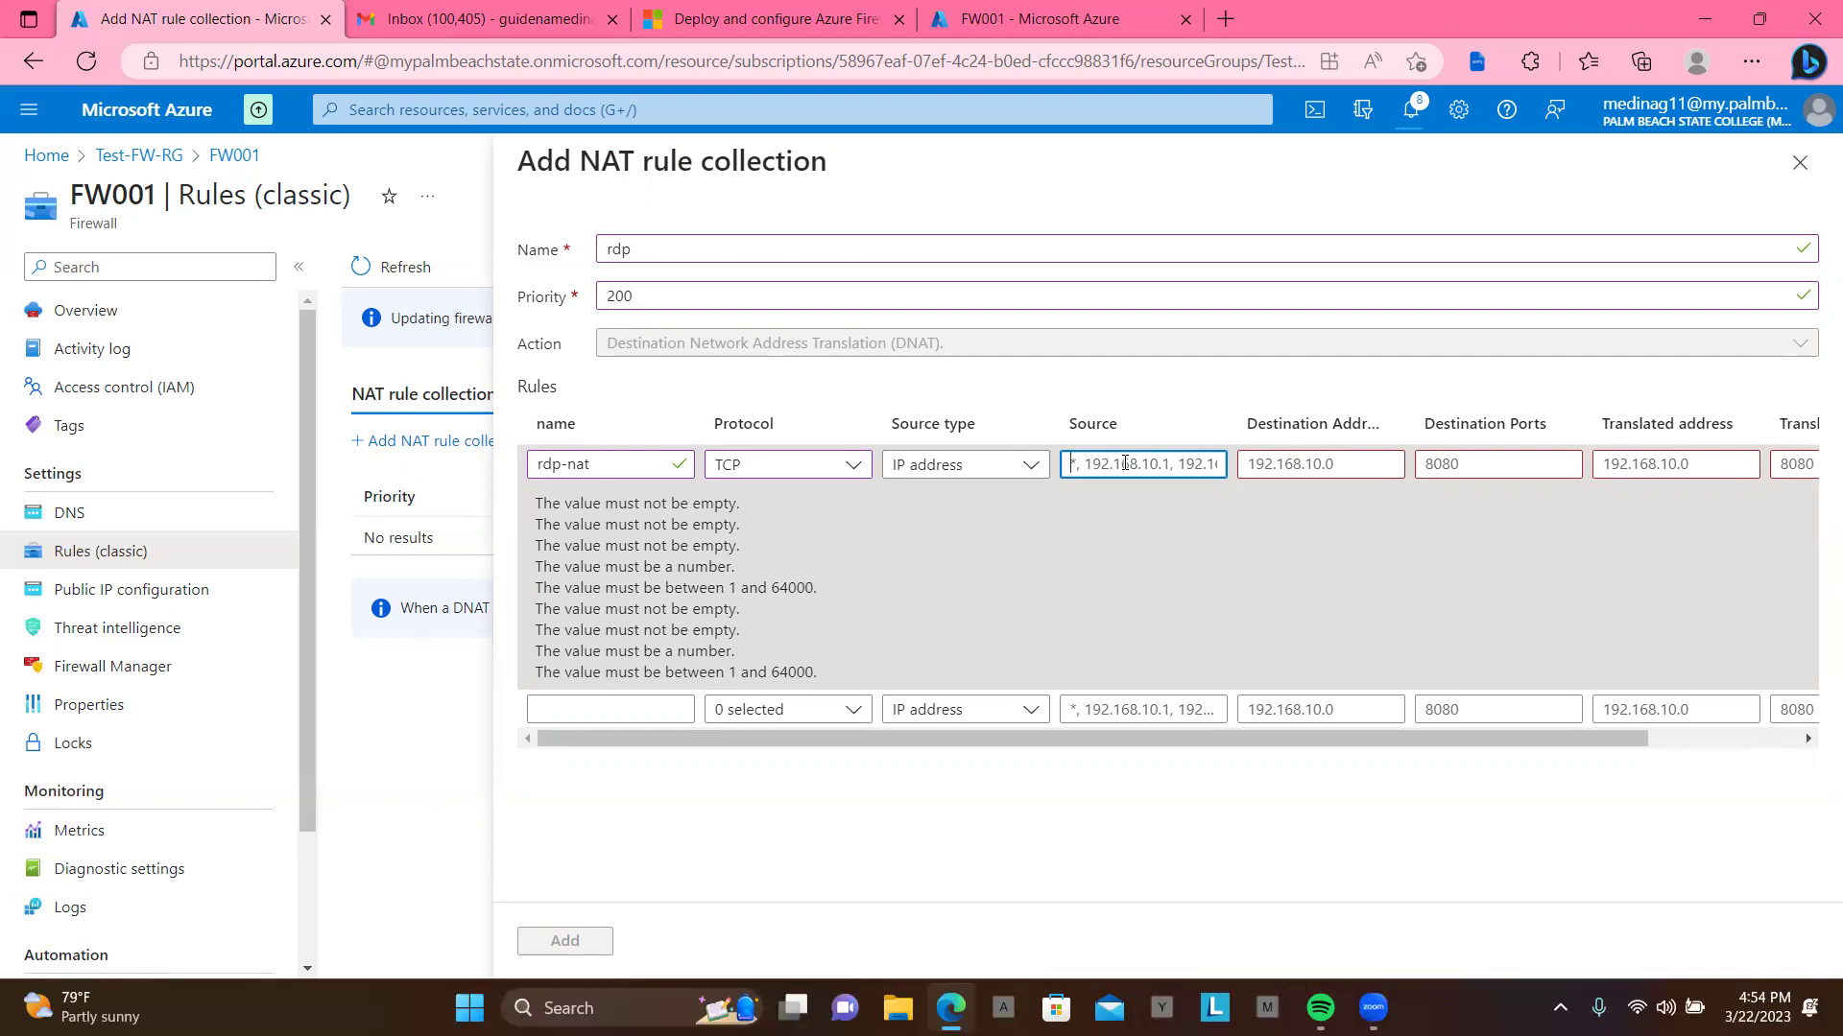
type("*")
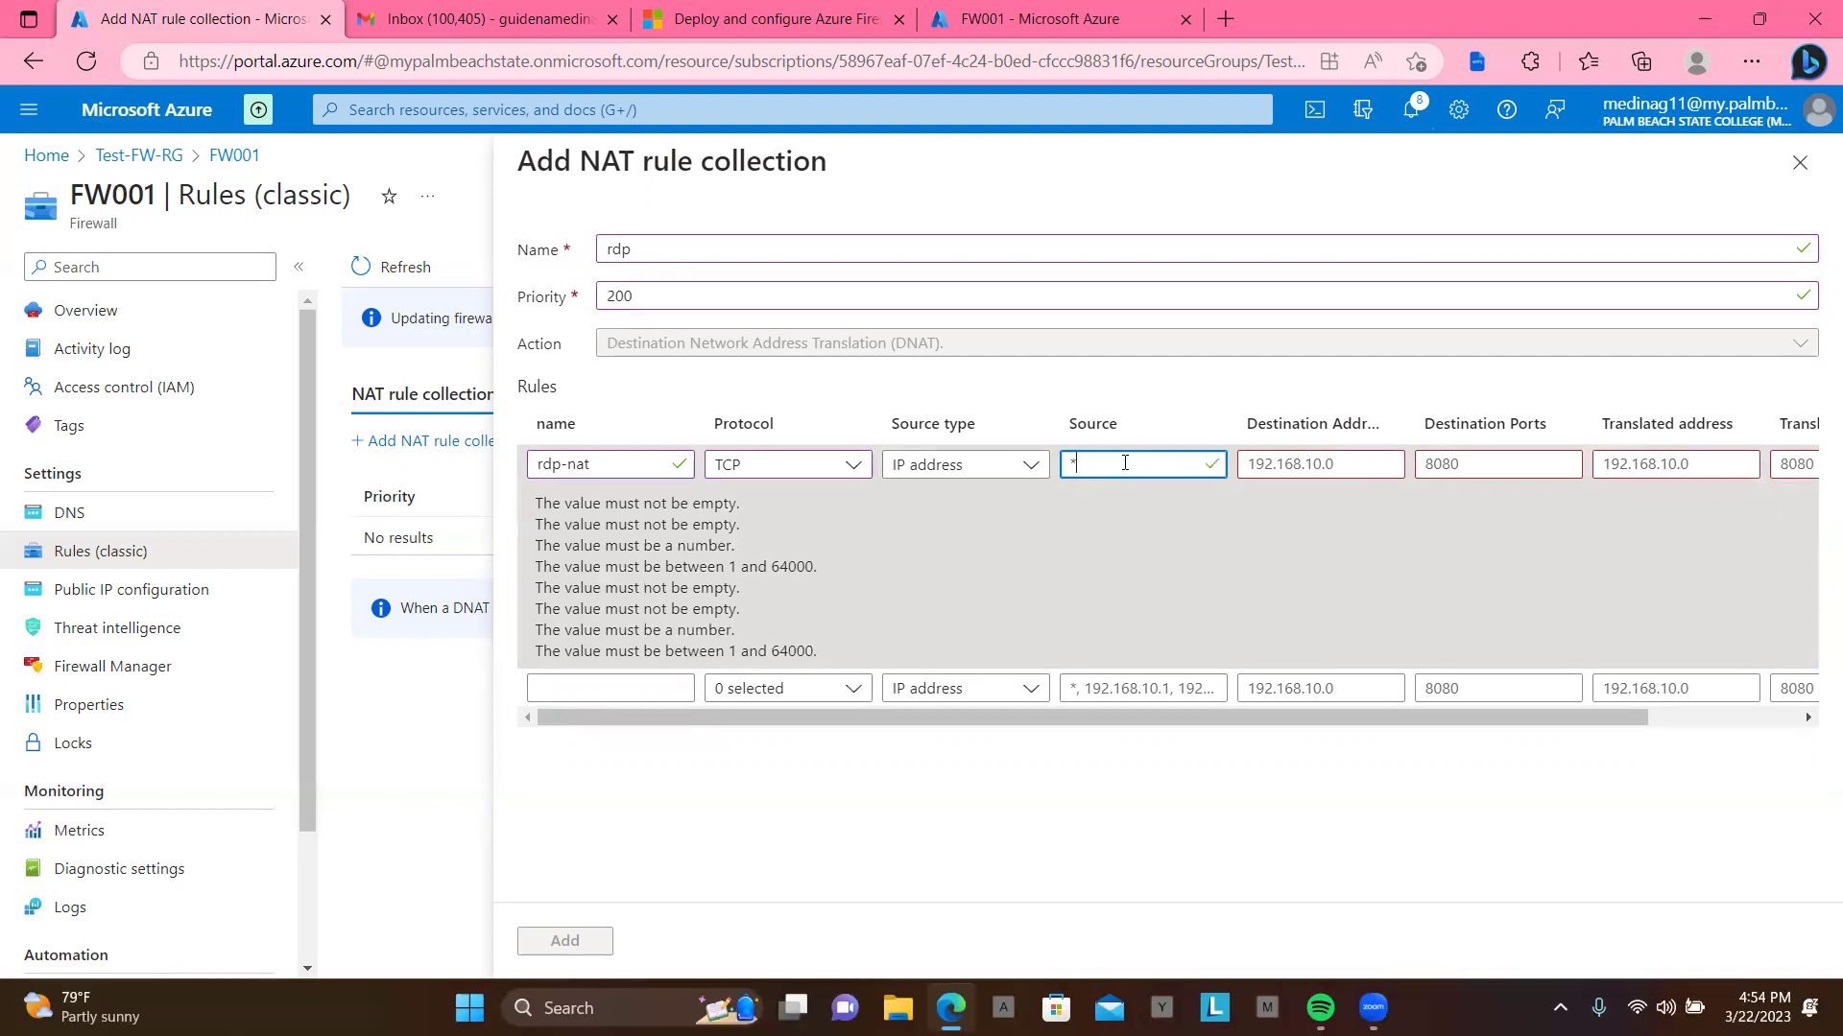
left_click(1299, 465)
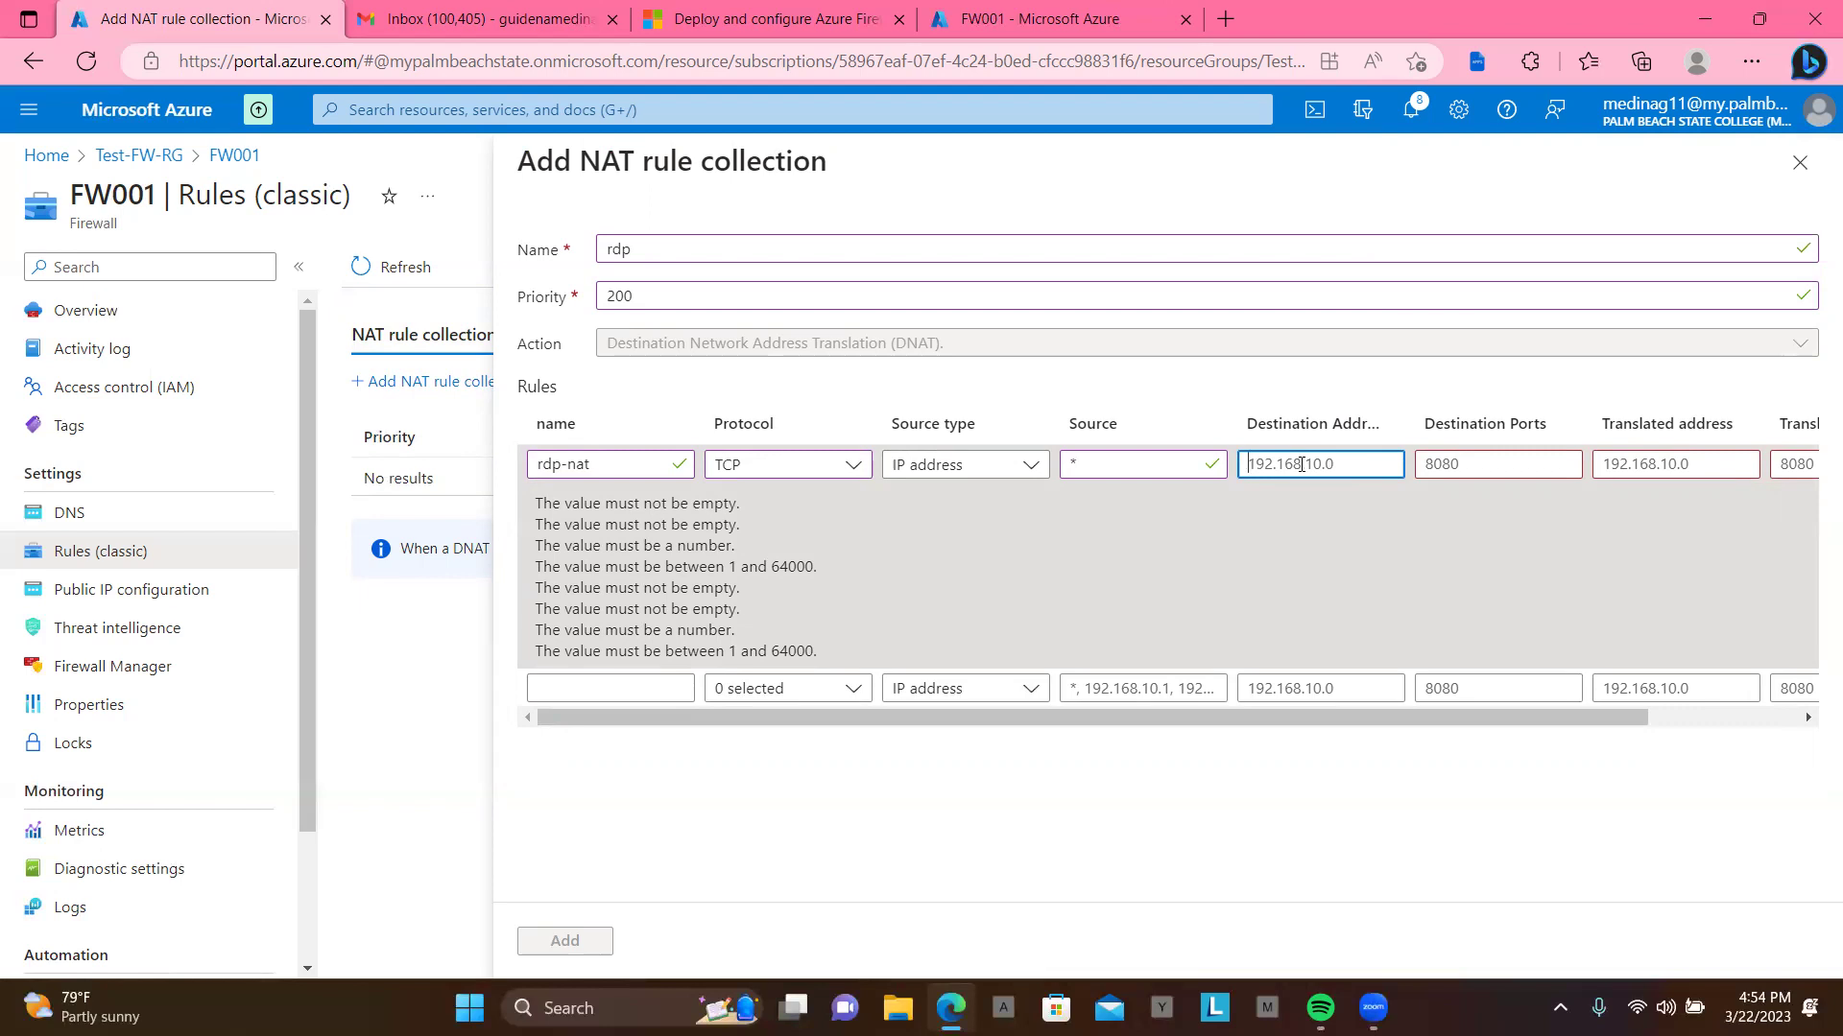
Step: Copy FW001's public IP address 20.231.51.251 from its pip resource
left_click(1760, 18)
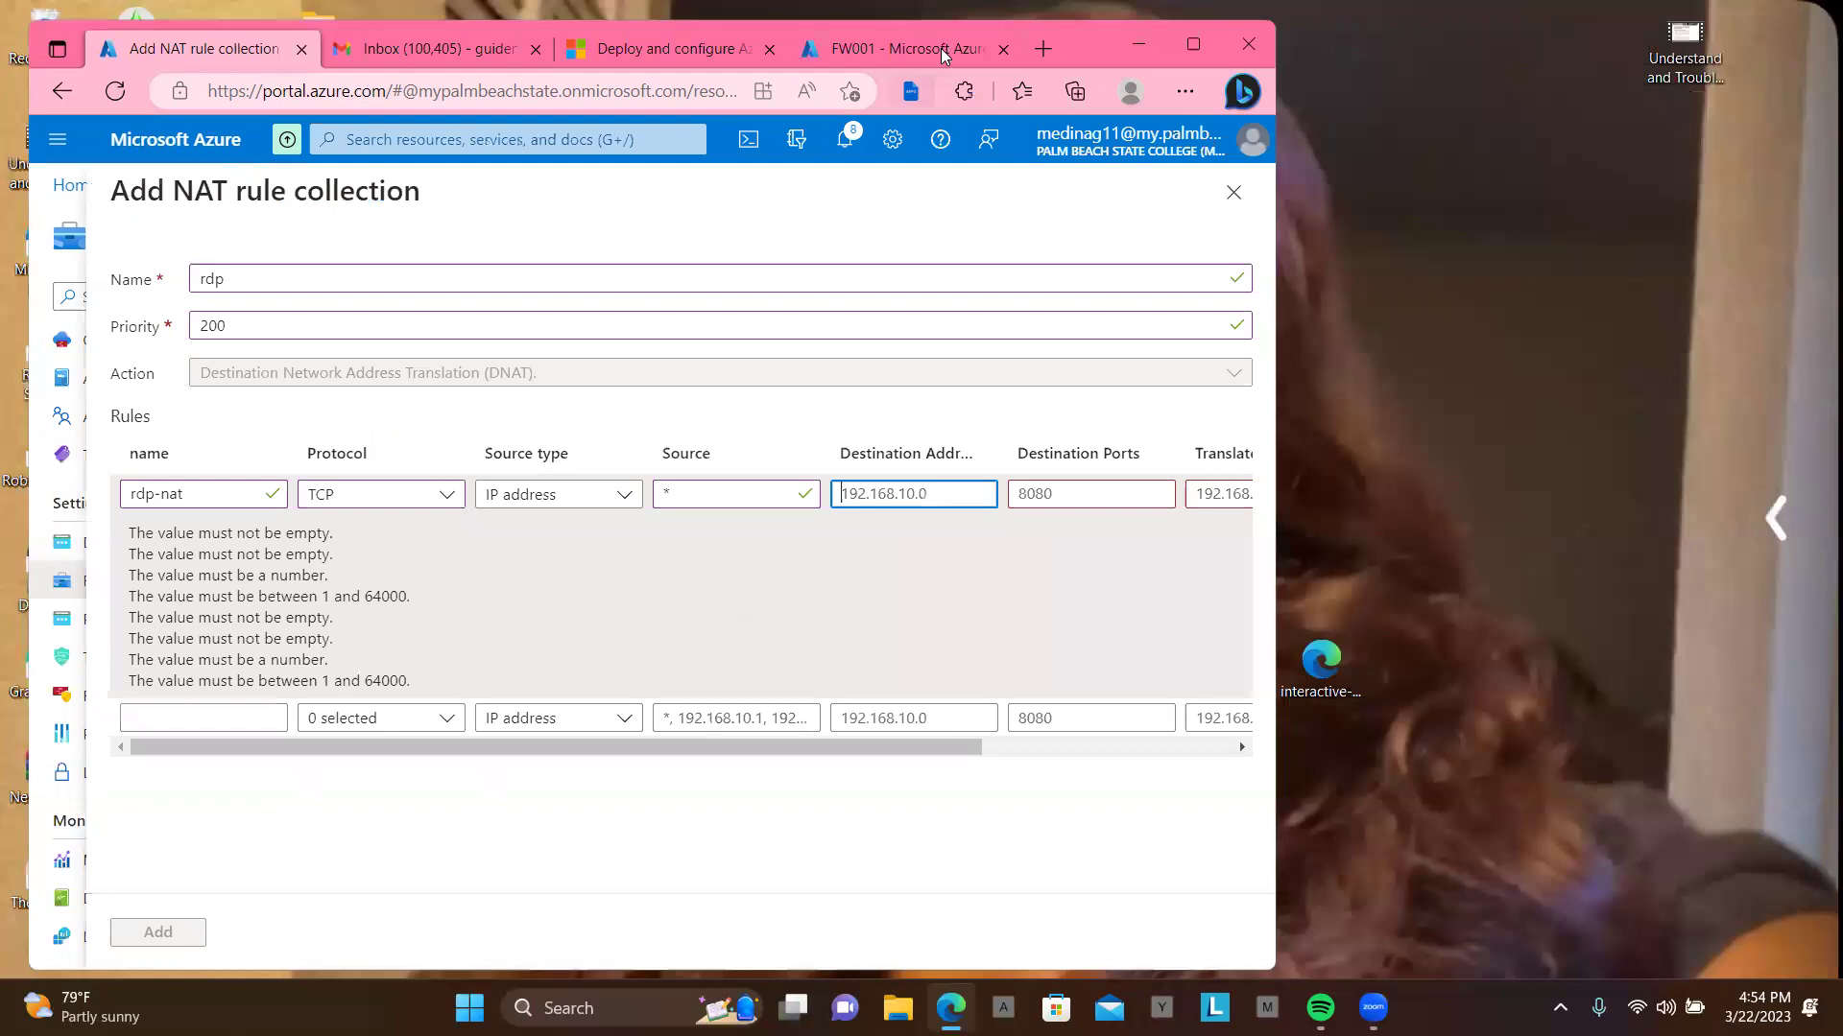
left_click(942, 50)
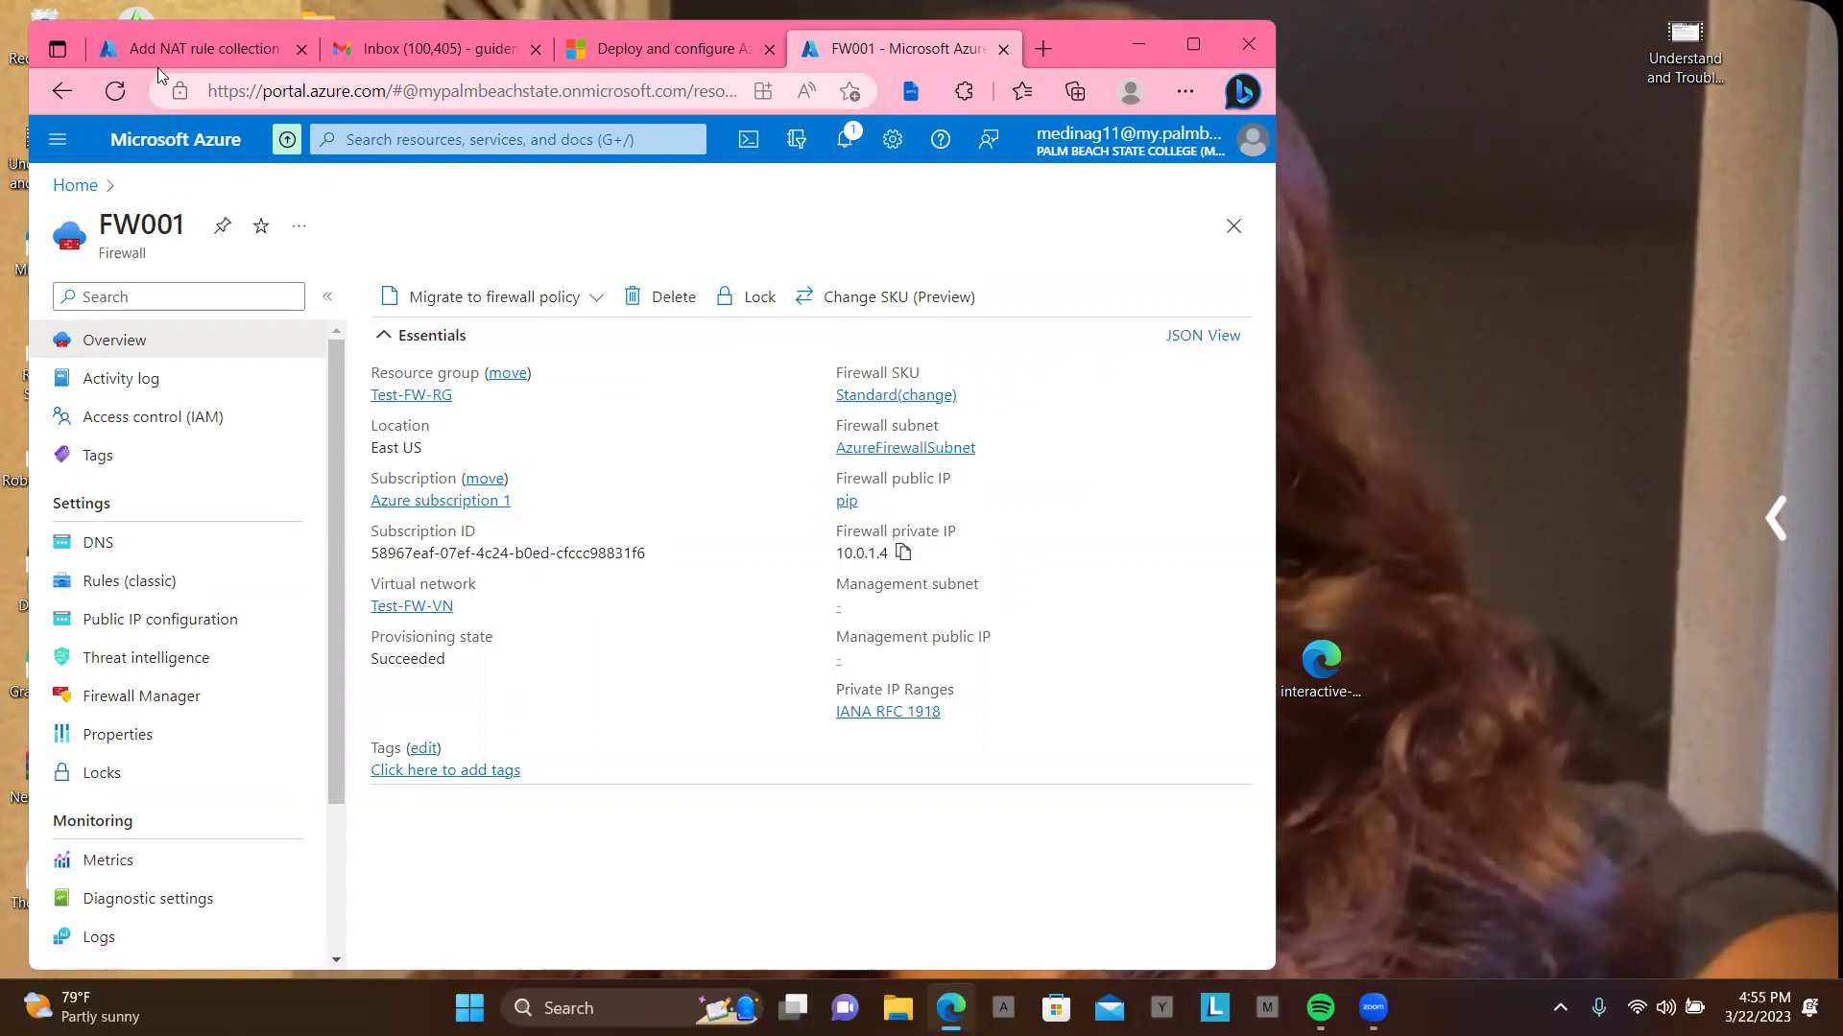
left_click(76, 191)
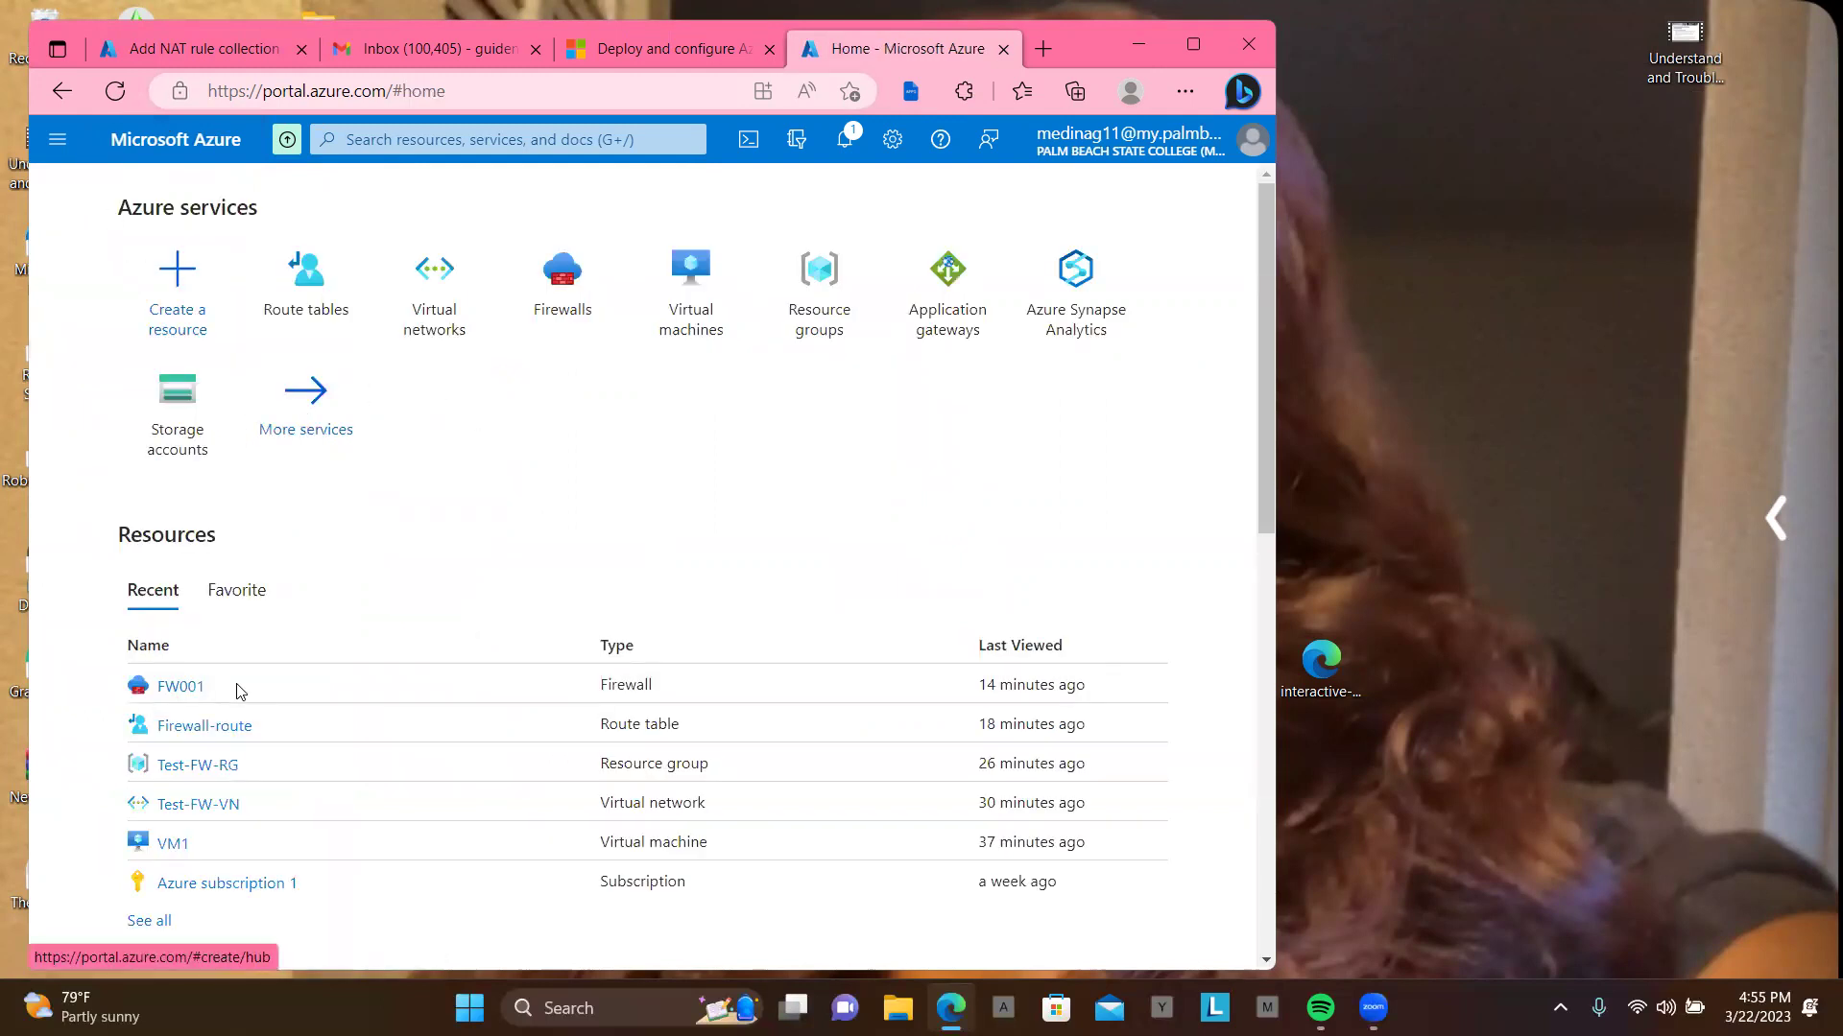
left_click(188, 687)
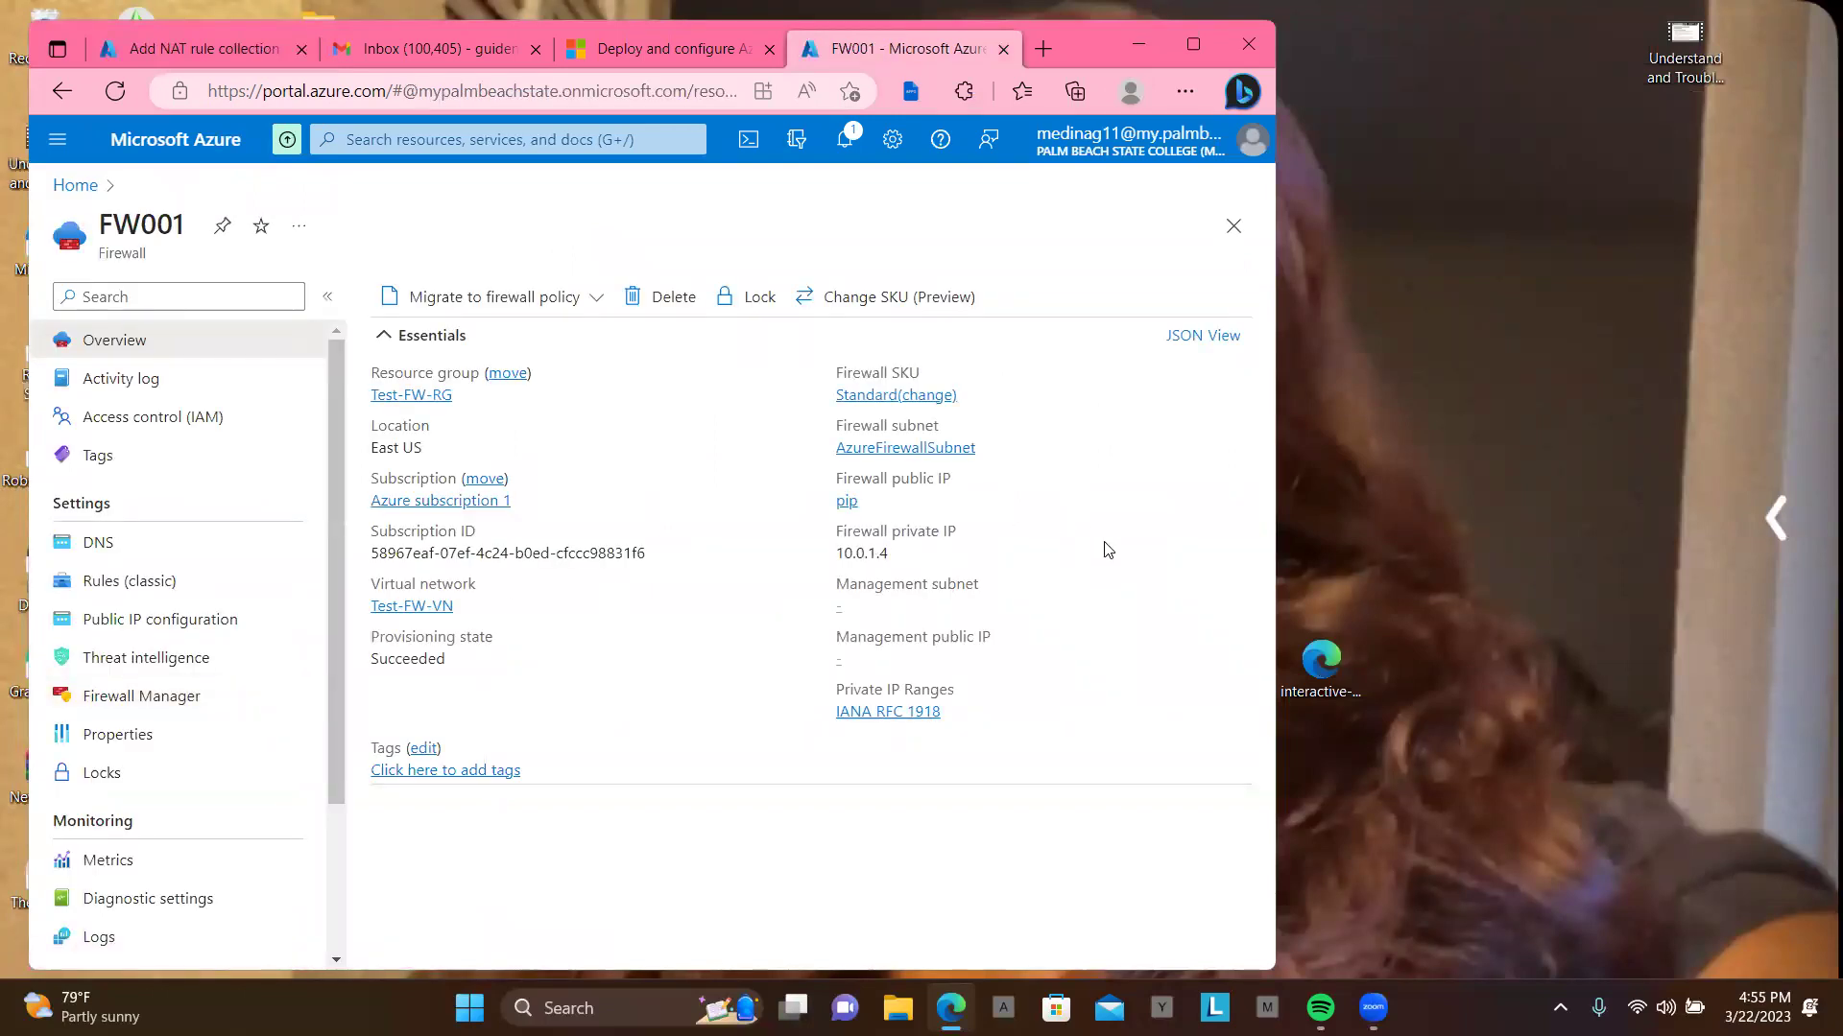
left_click(848, 502)
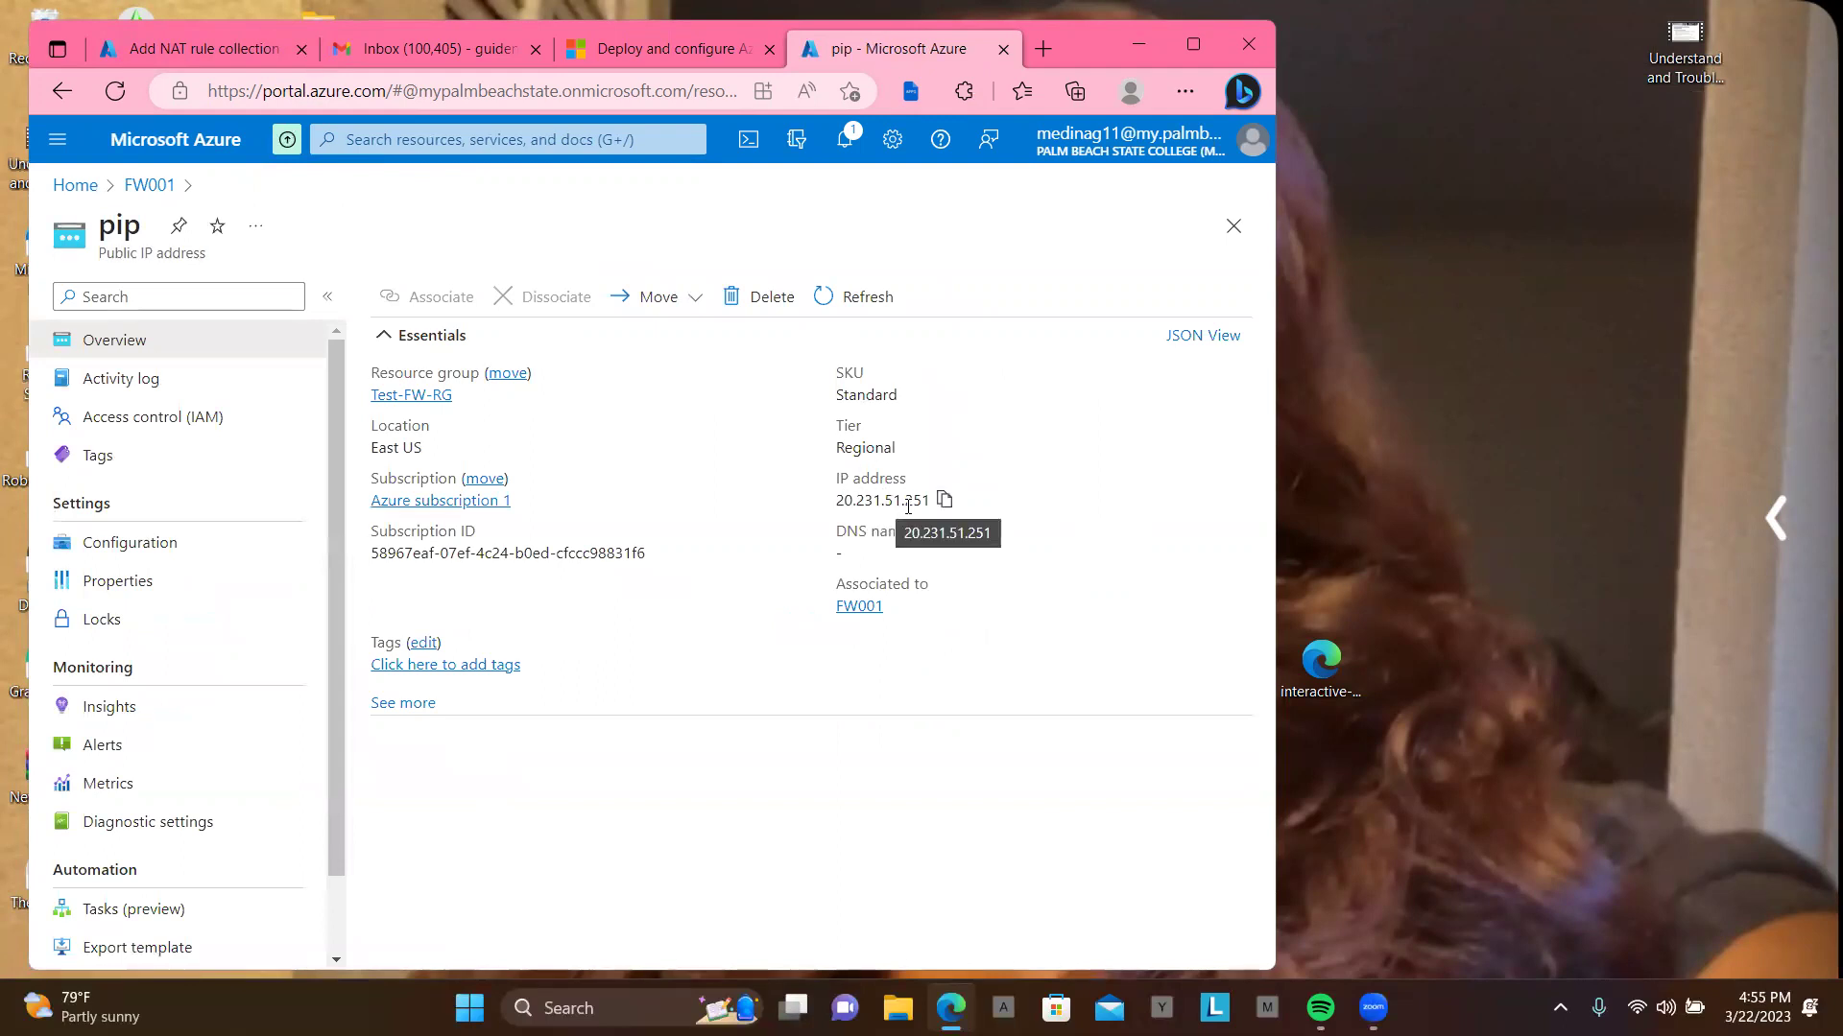
left_click(940, 500)
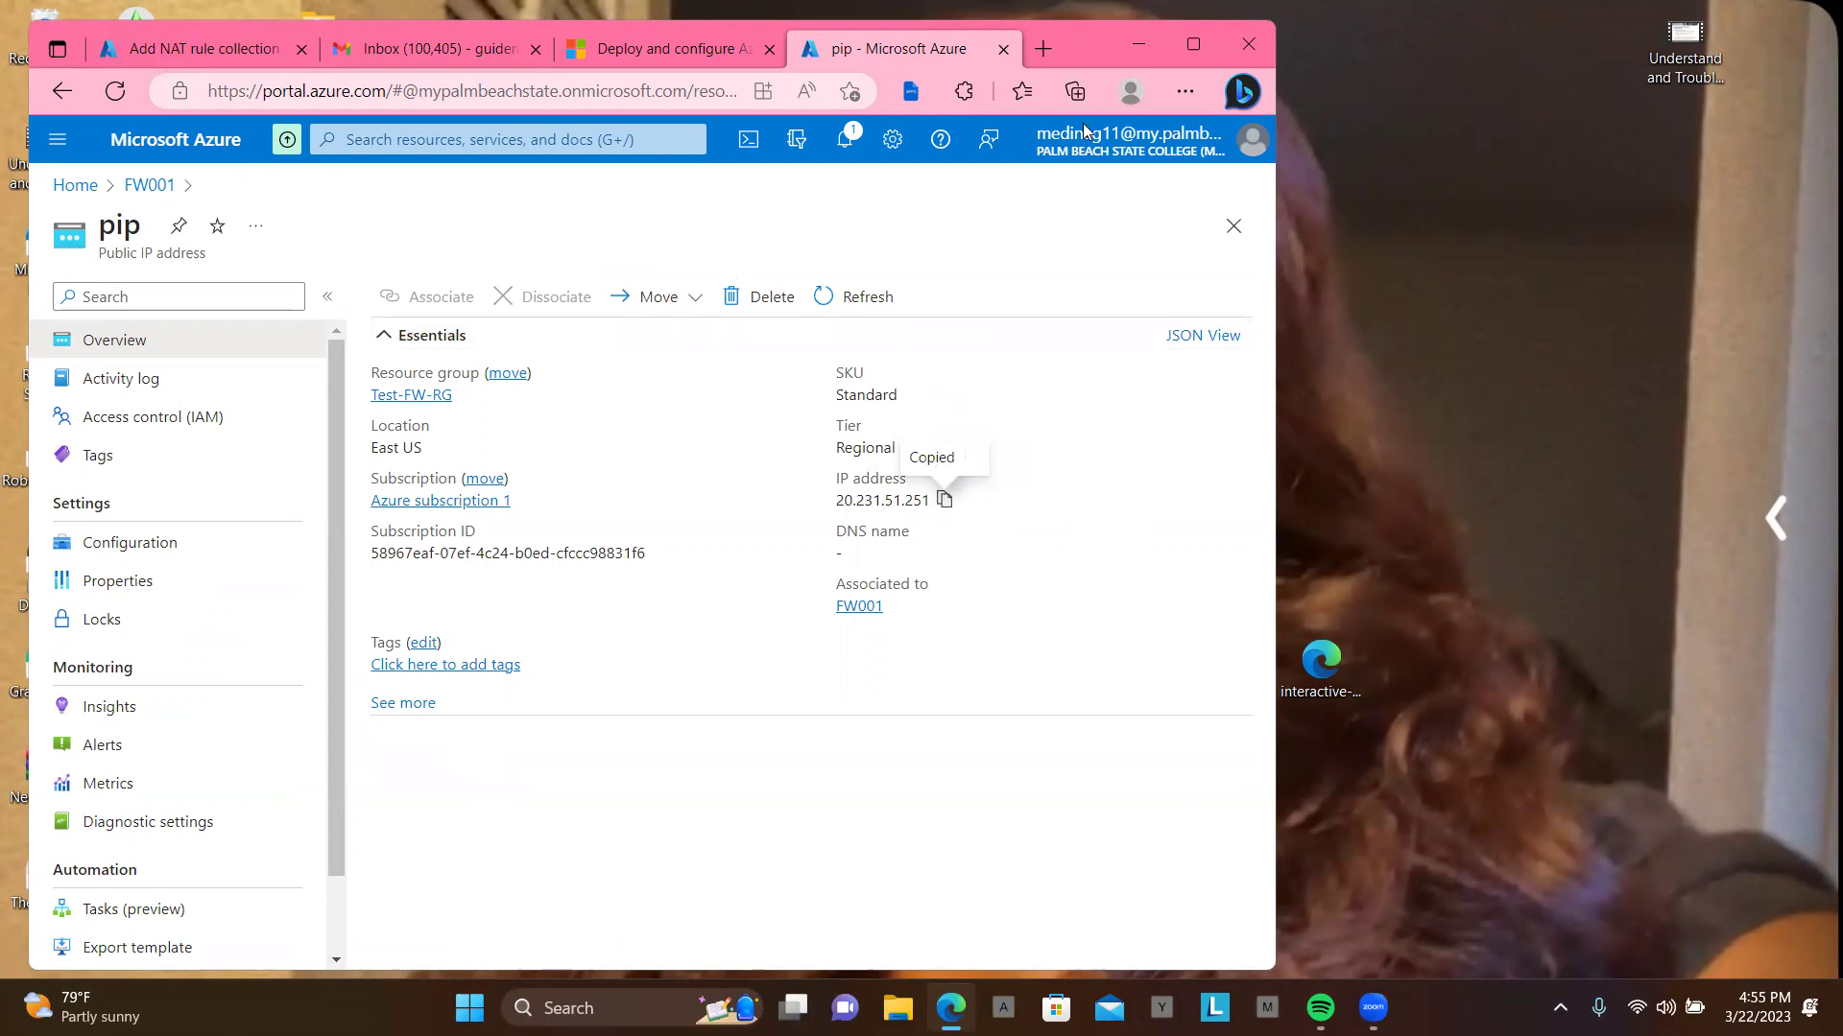
left_click(1194, 45)
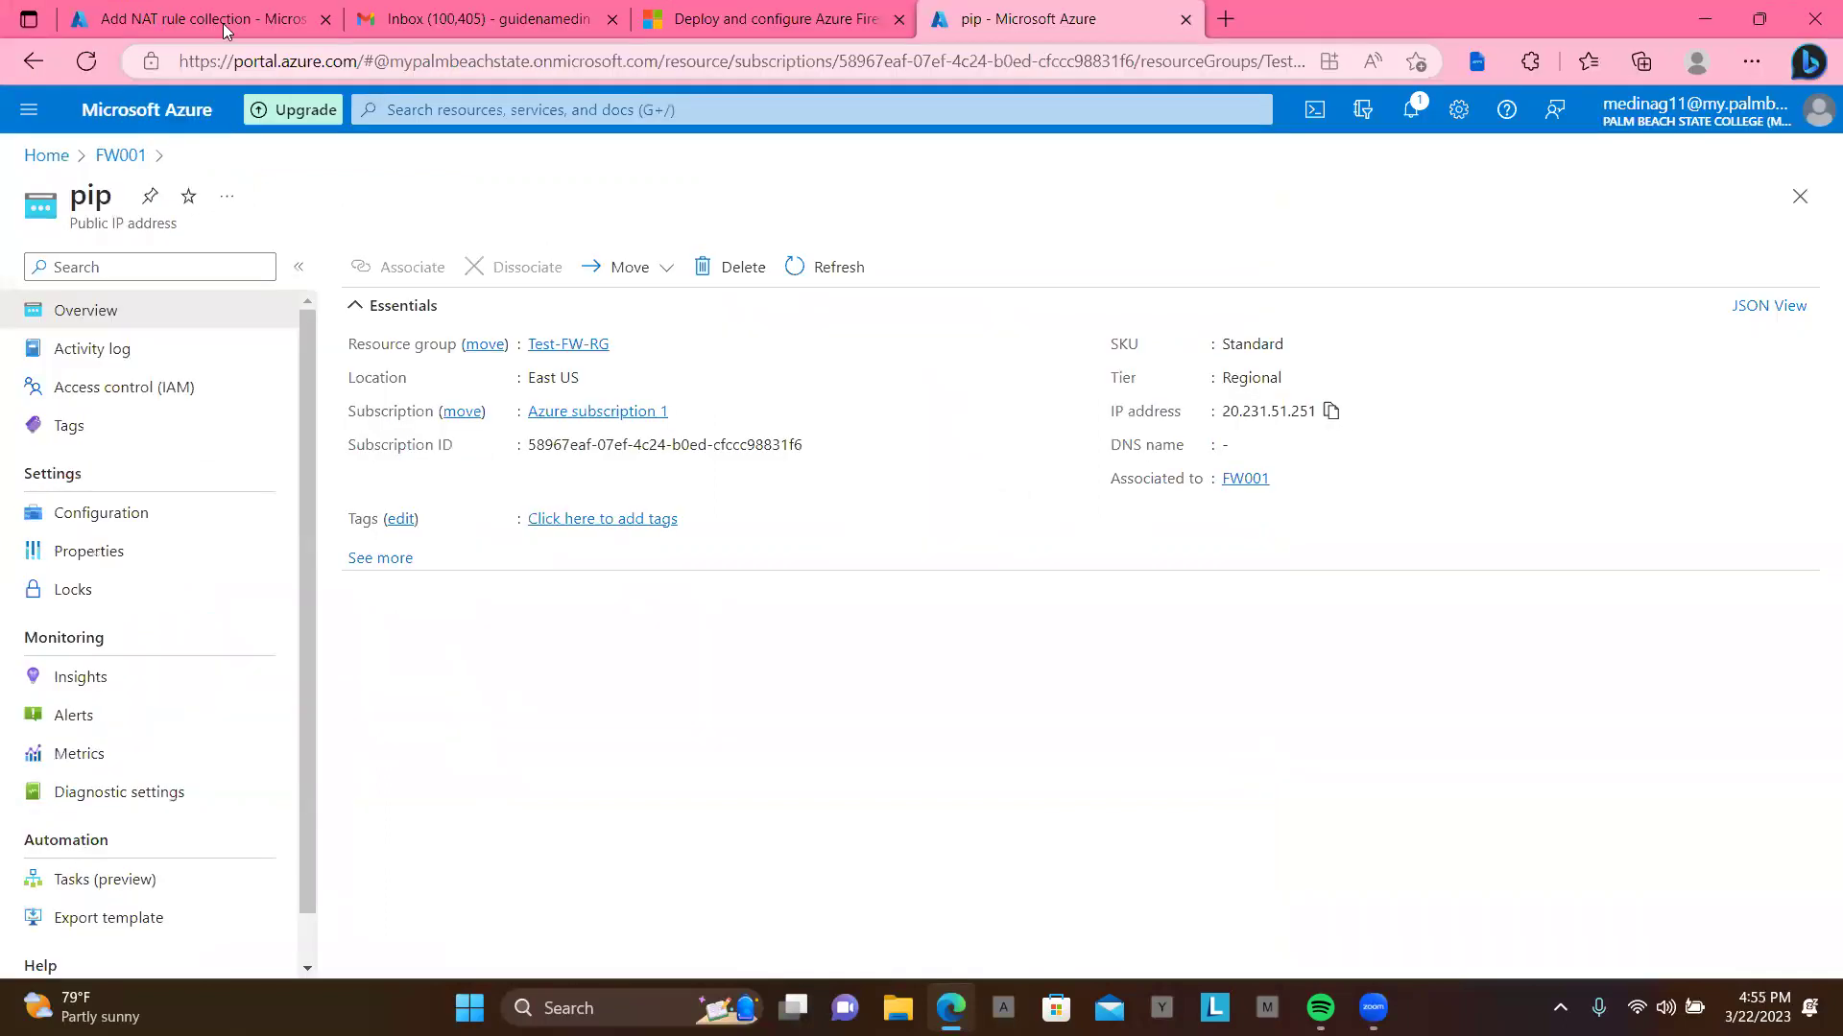
Step: Set the rdp rule's destination to firewall public IP 20.231.51.251, port 3389
key("ctrl+1")
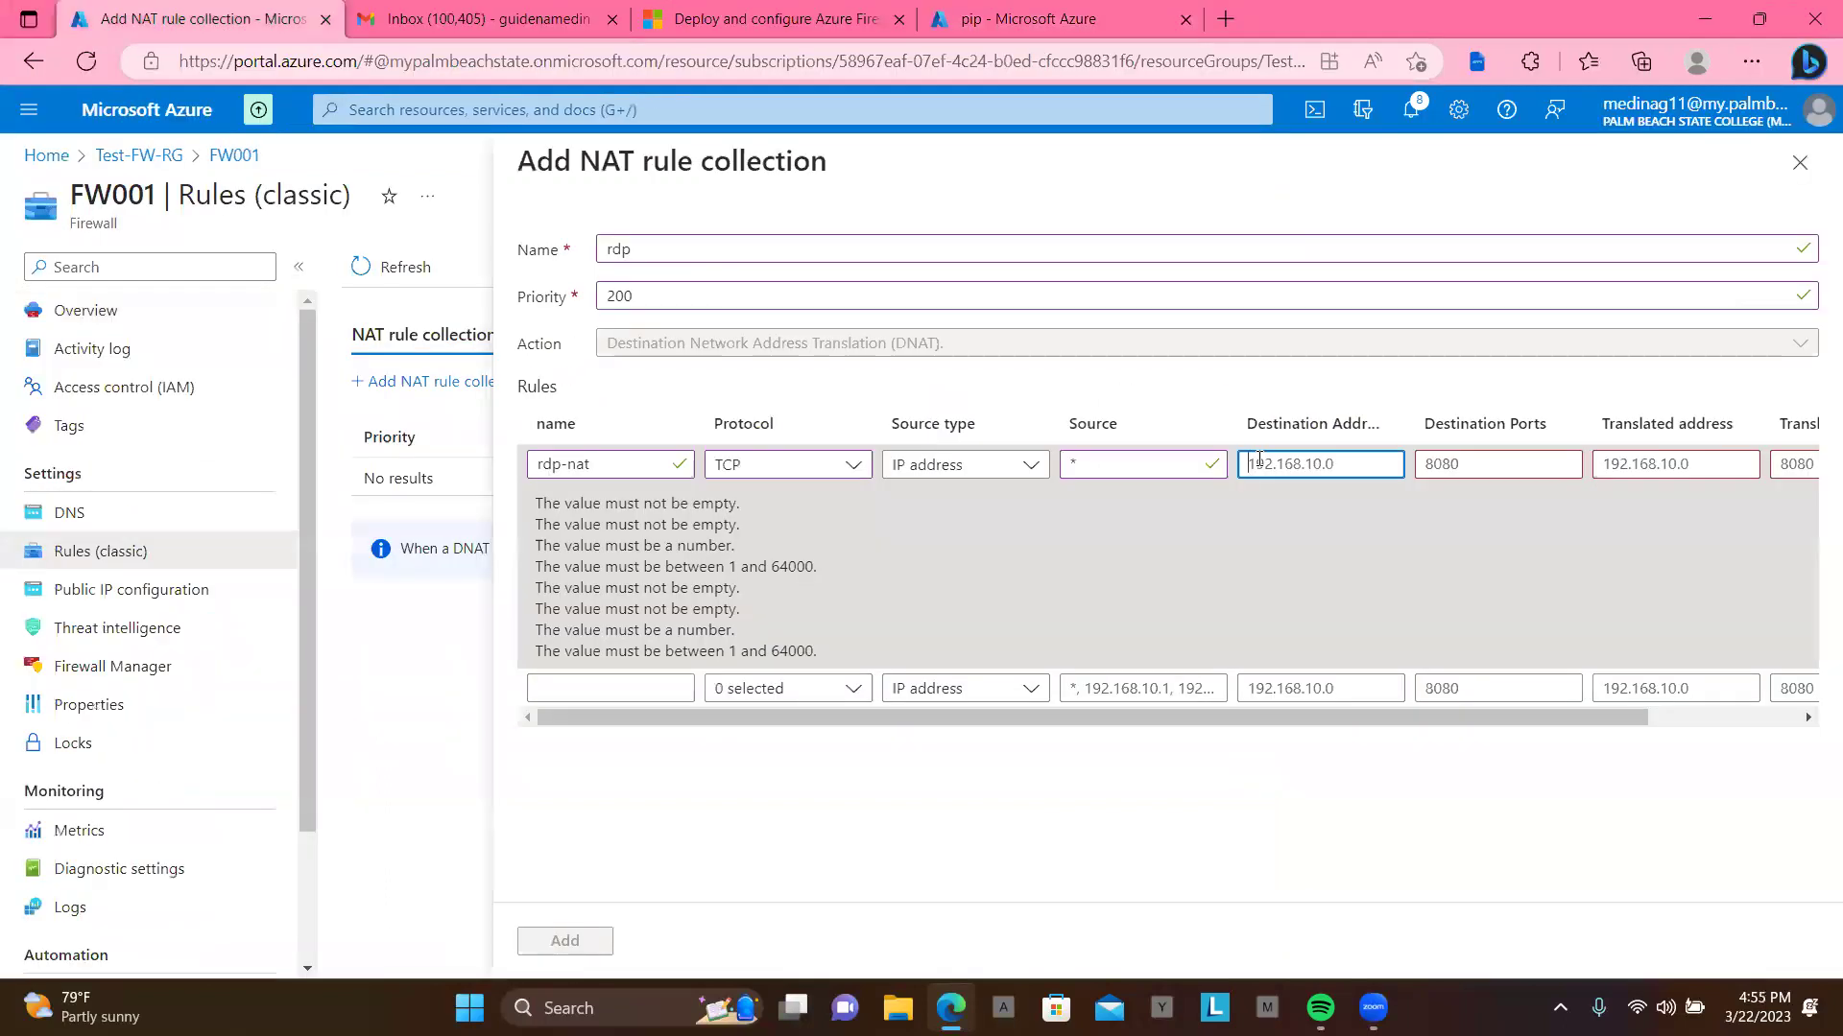
key("ctrl+v")
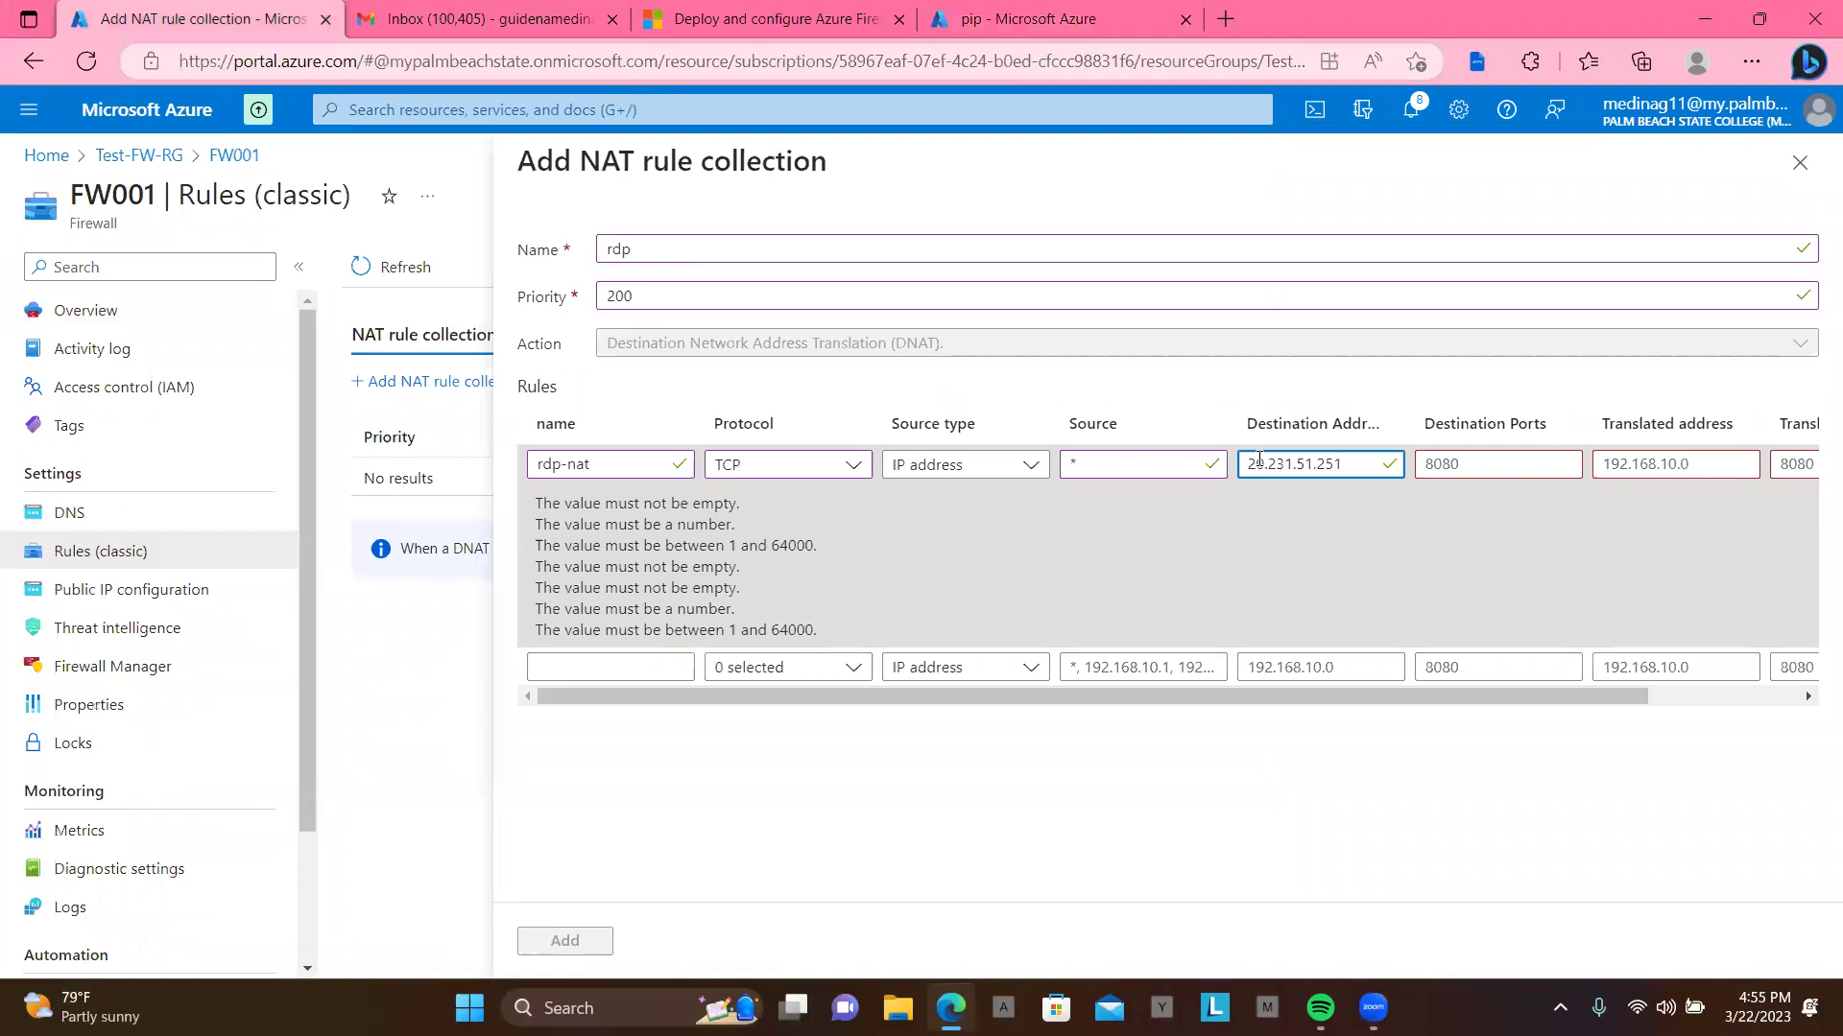
left_click(1459, 469)
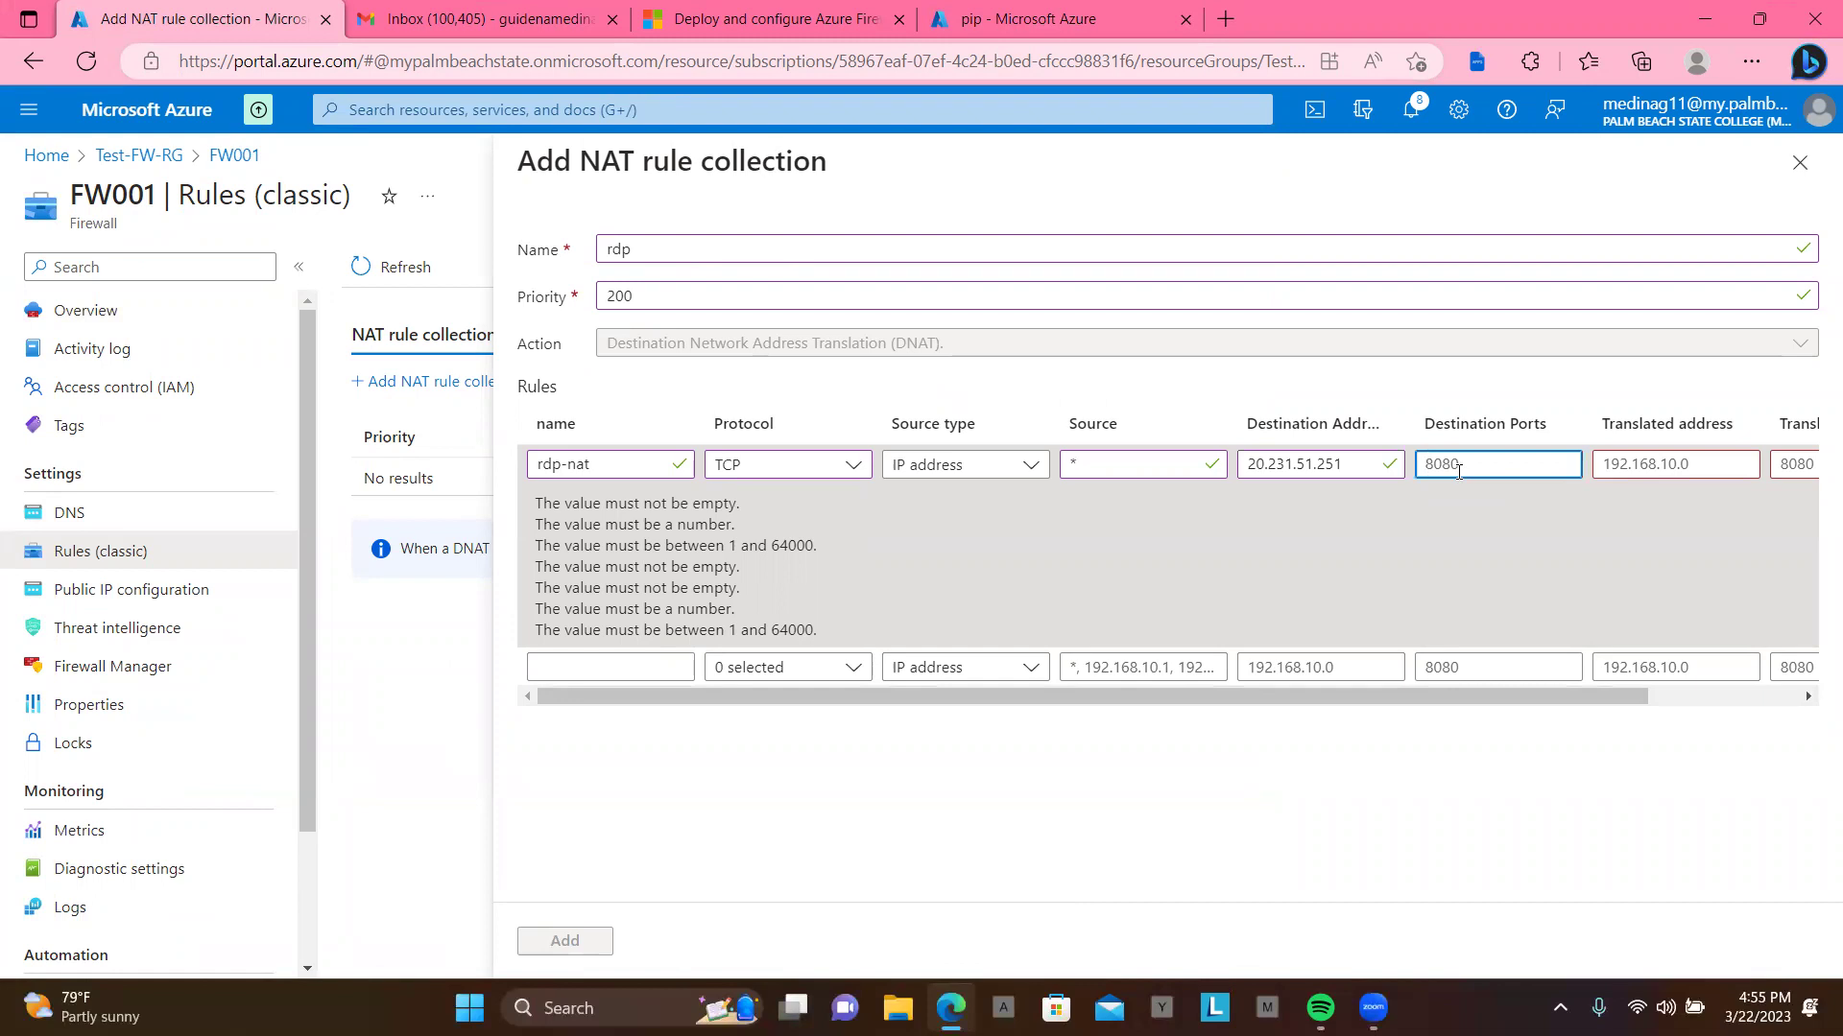
type("3389")
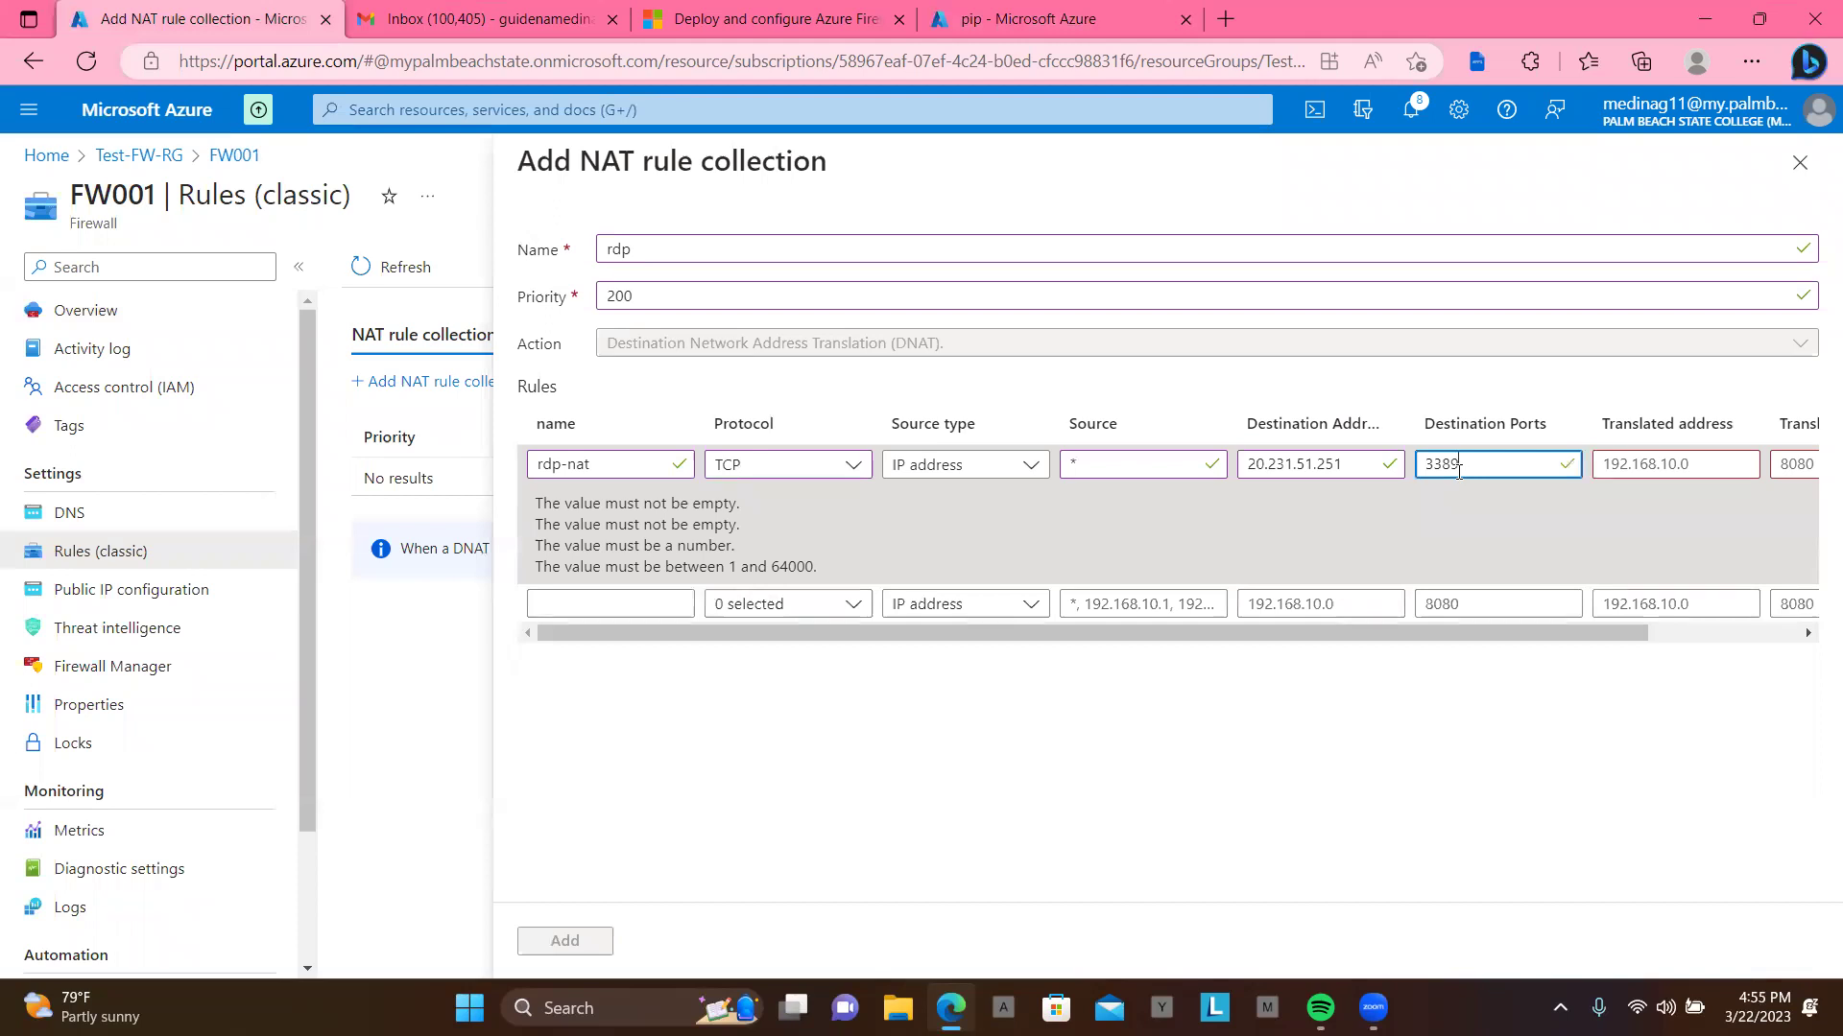
left_click_drag(1441, 629, 1577, 630)
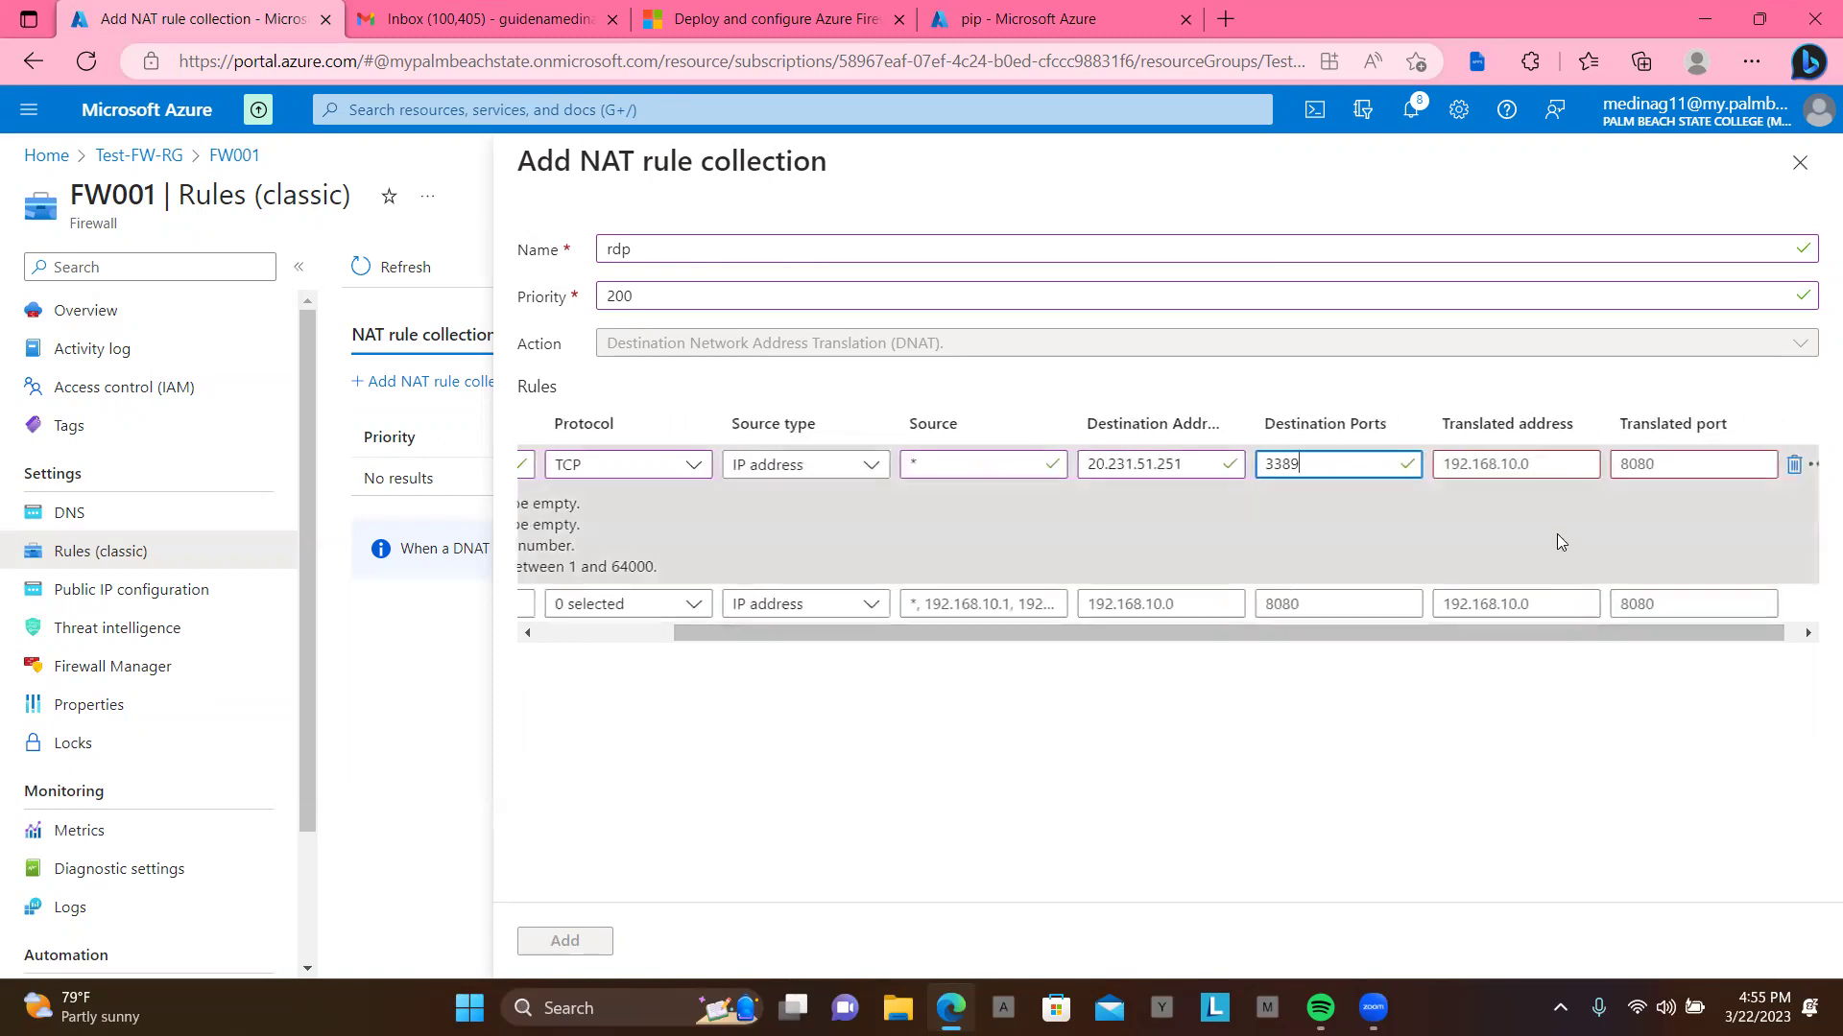
Step: Enter Srv-work as translated address and 3389 as translated port
left_click(1482, 461)
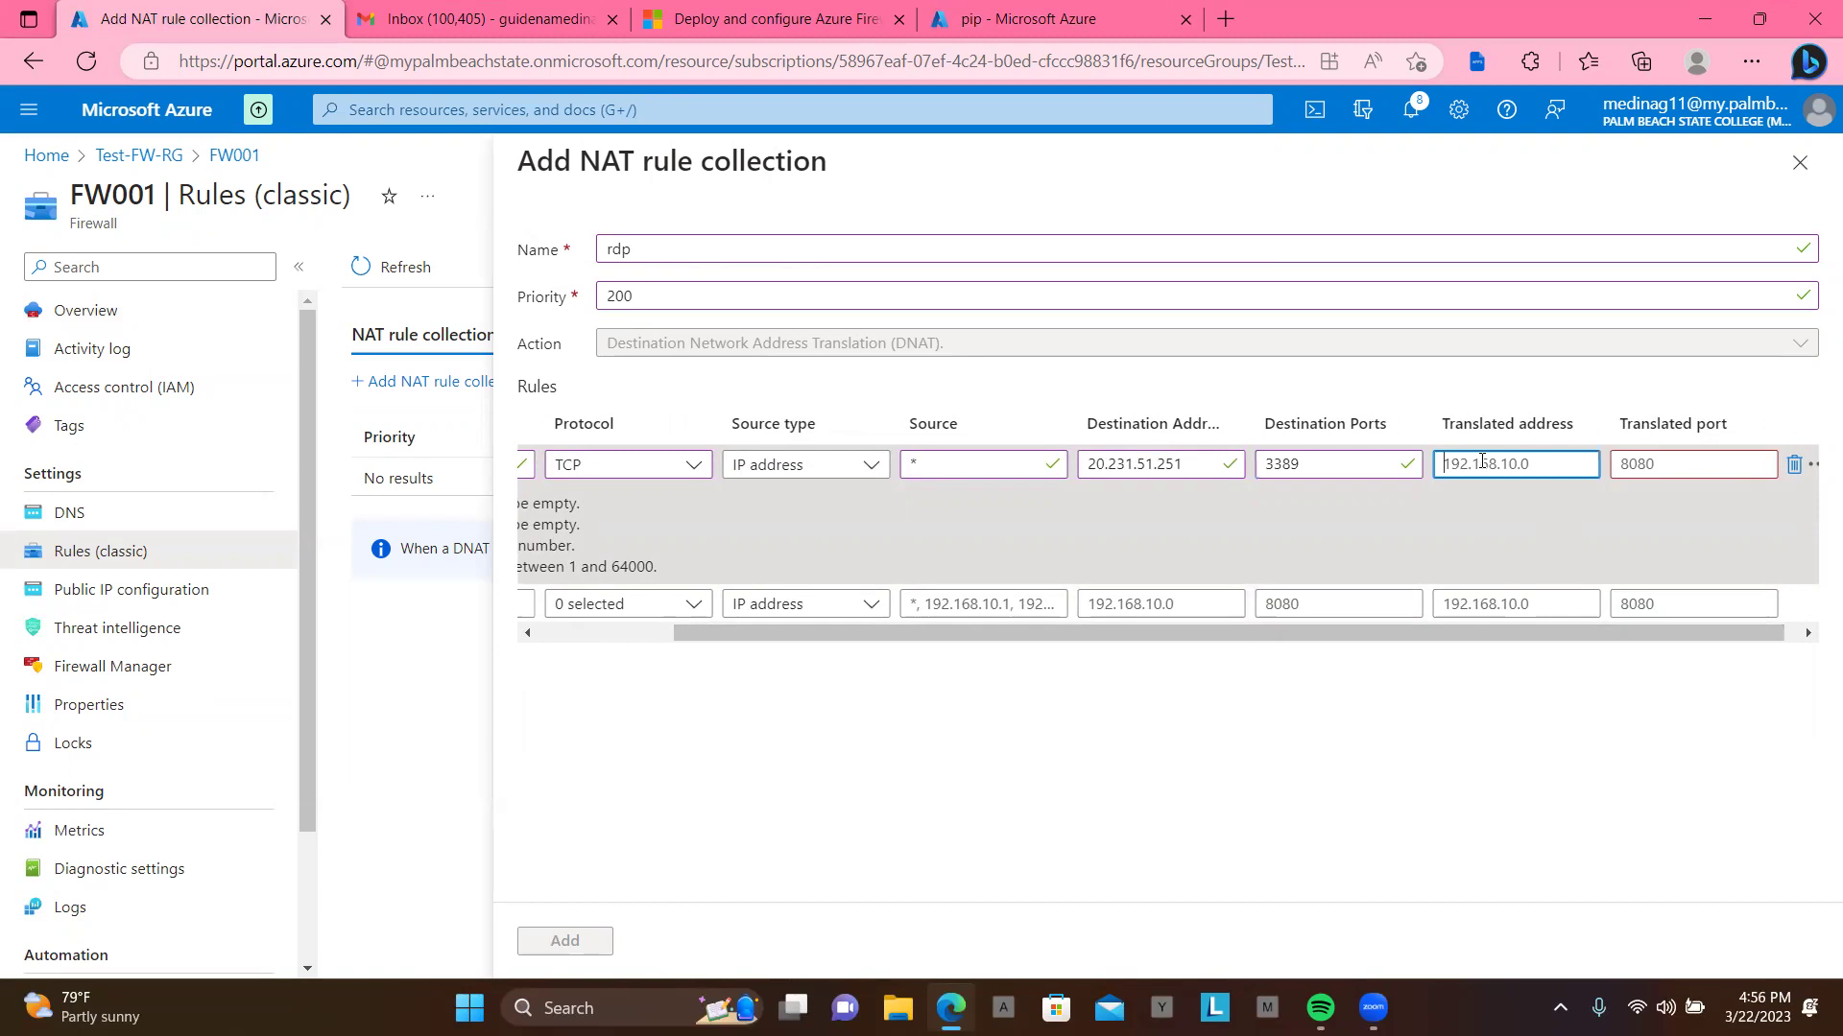
type("Srv")
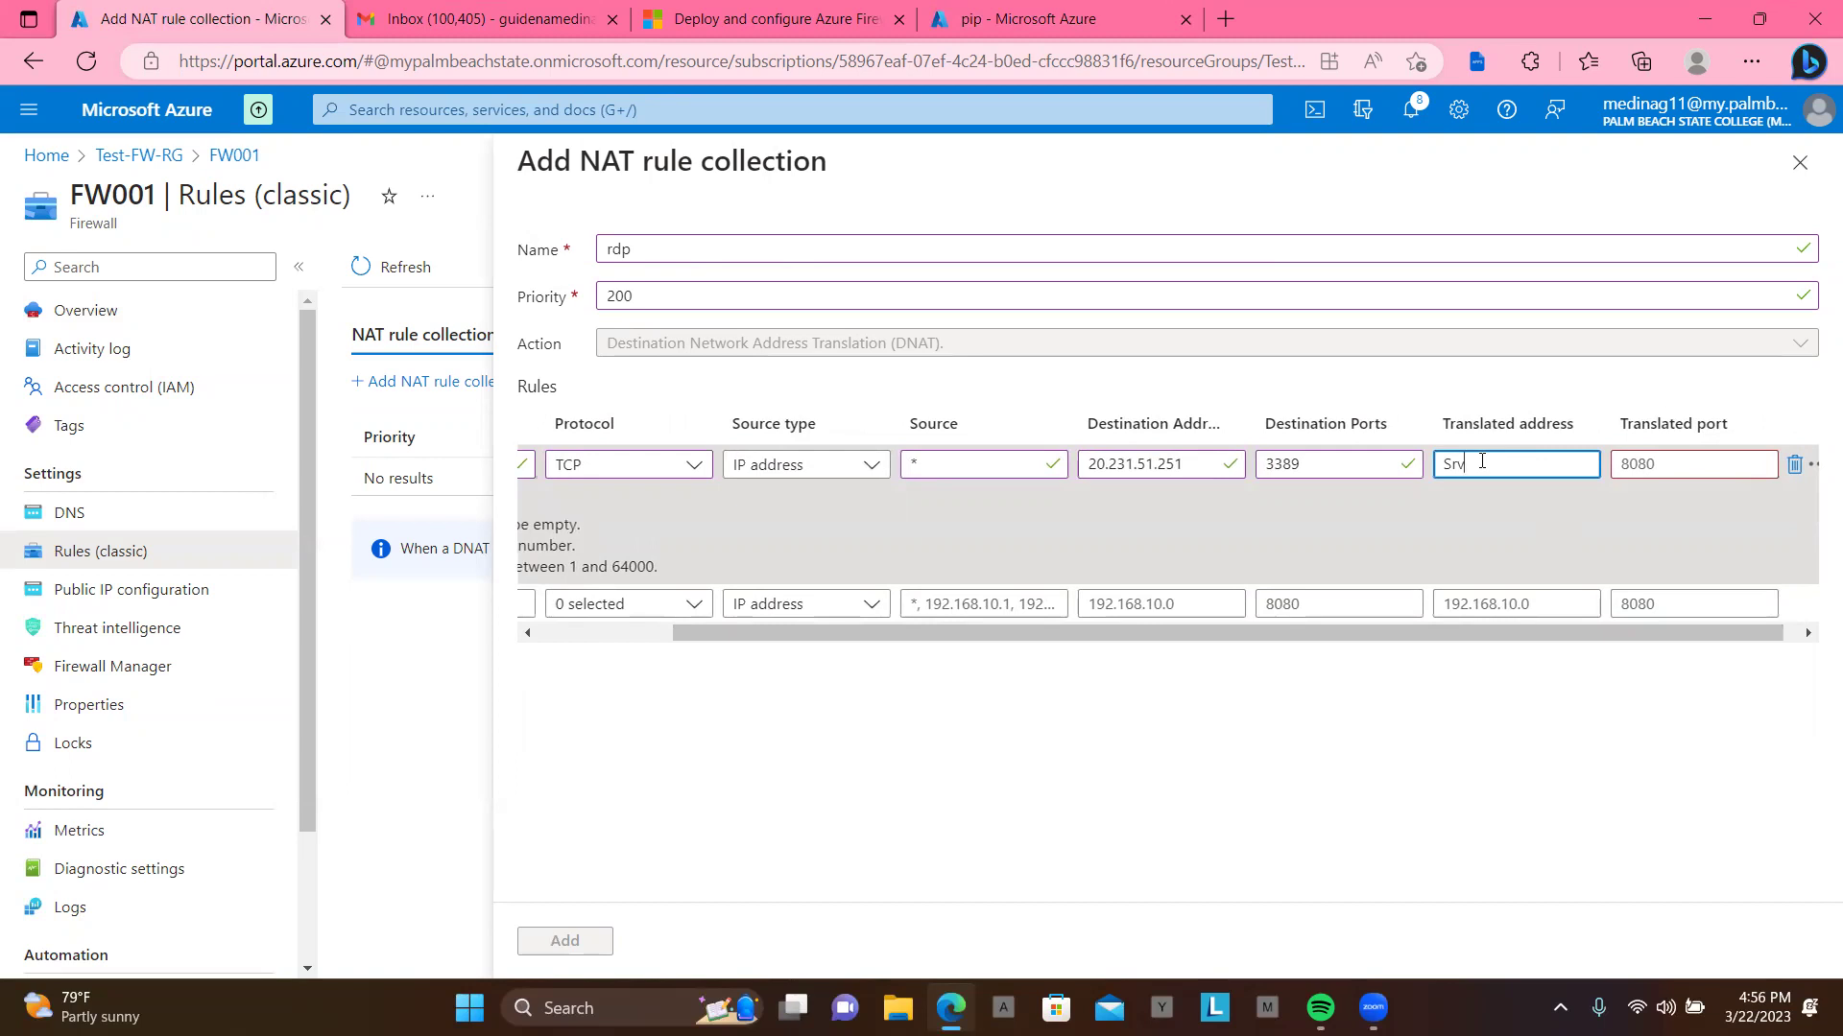
type("-work")
left_click(1643, 473)
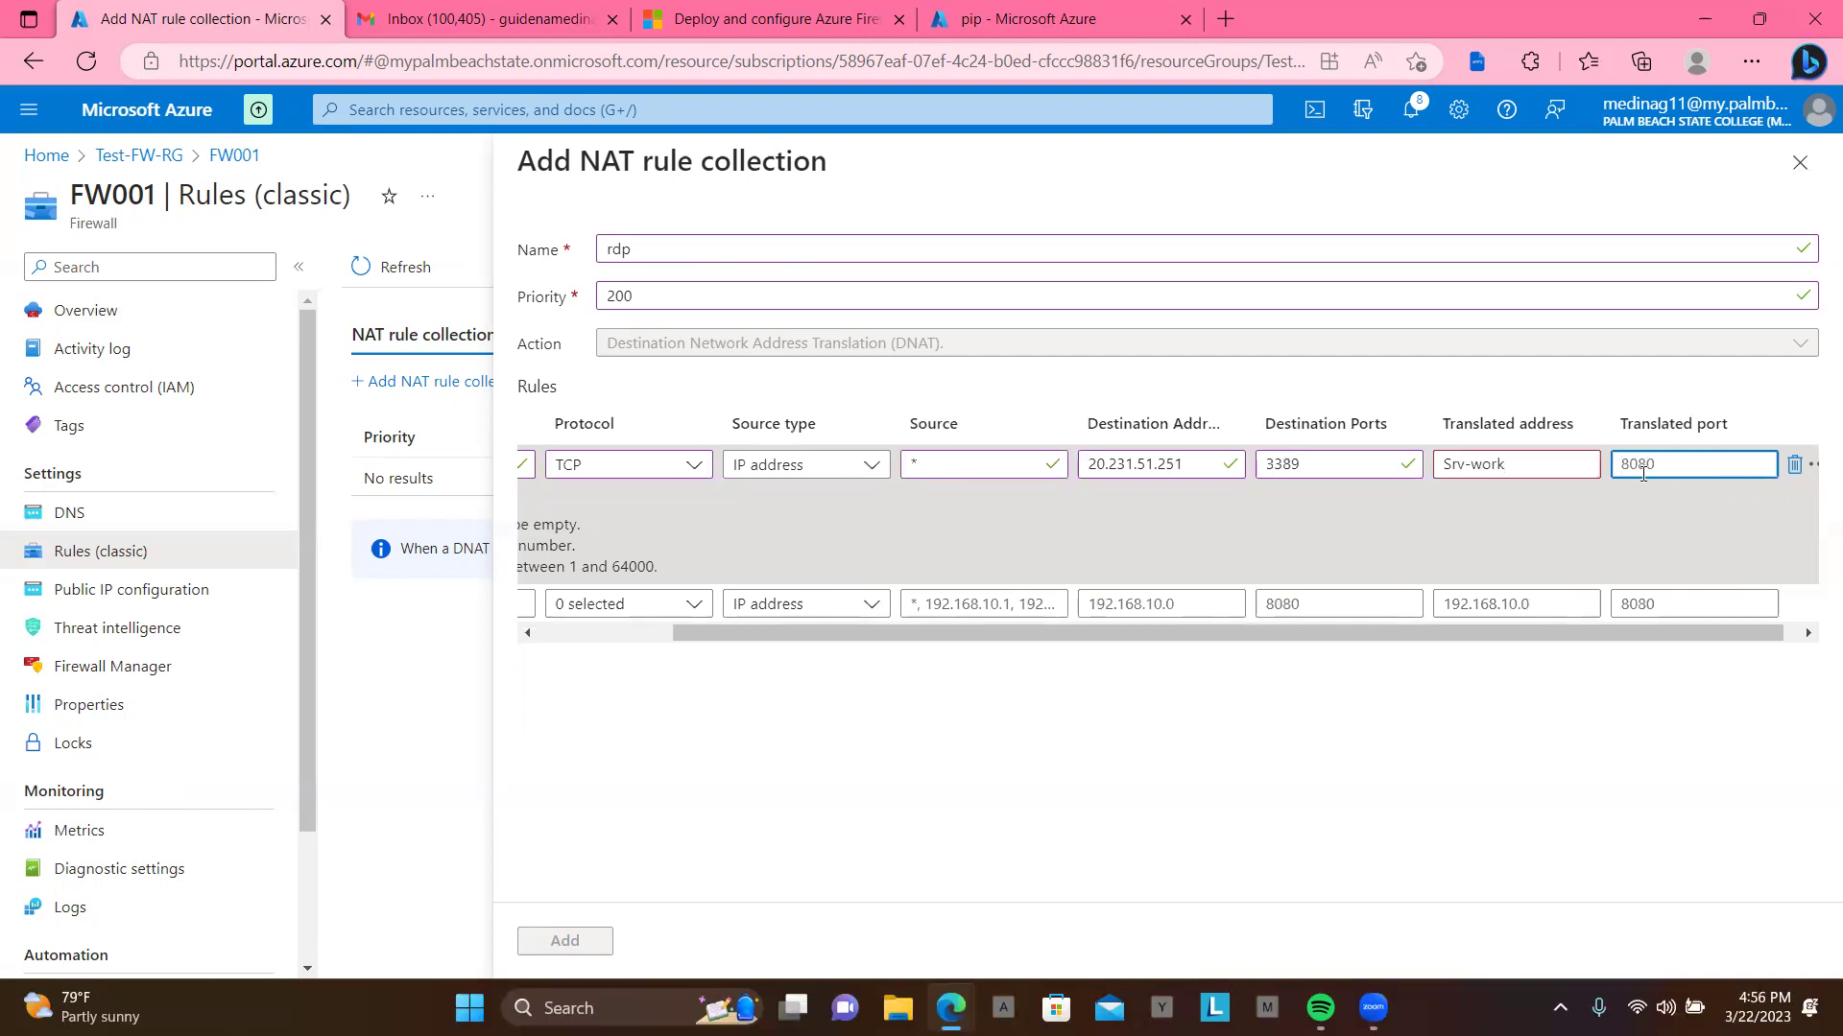
type("3389")
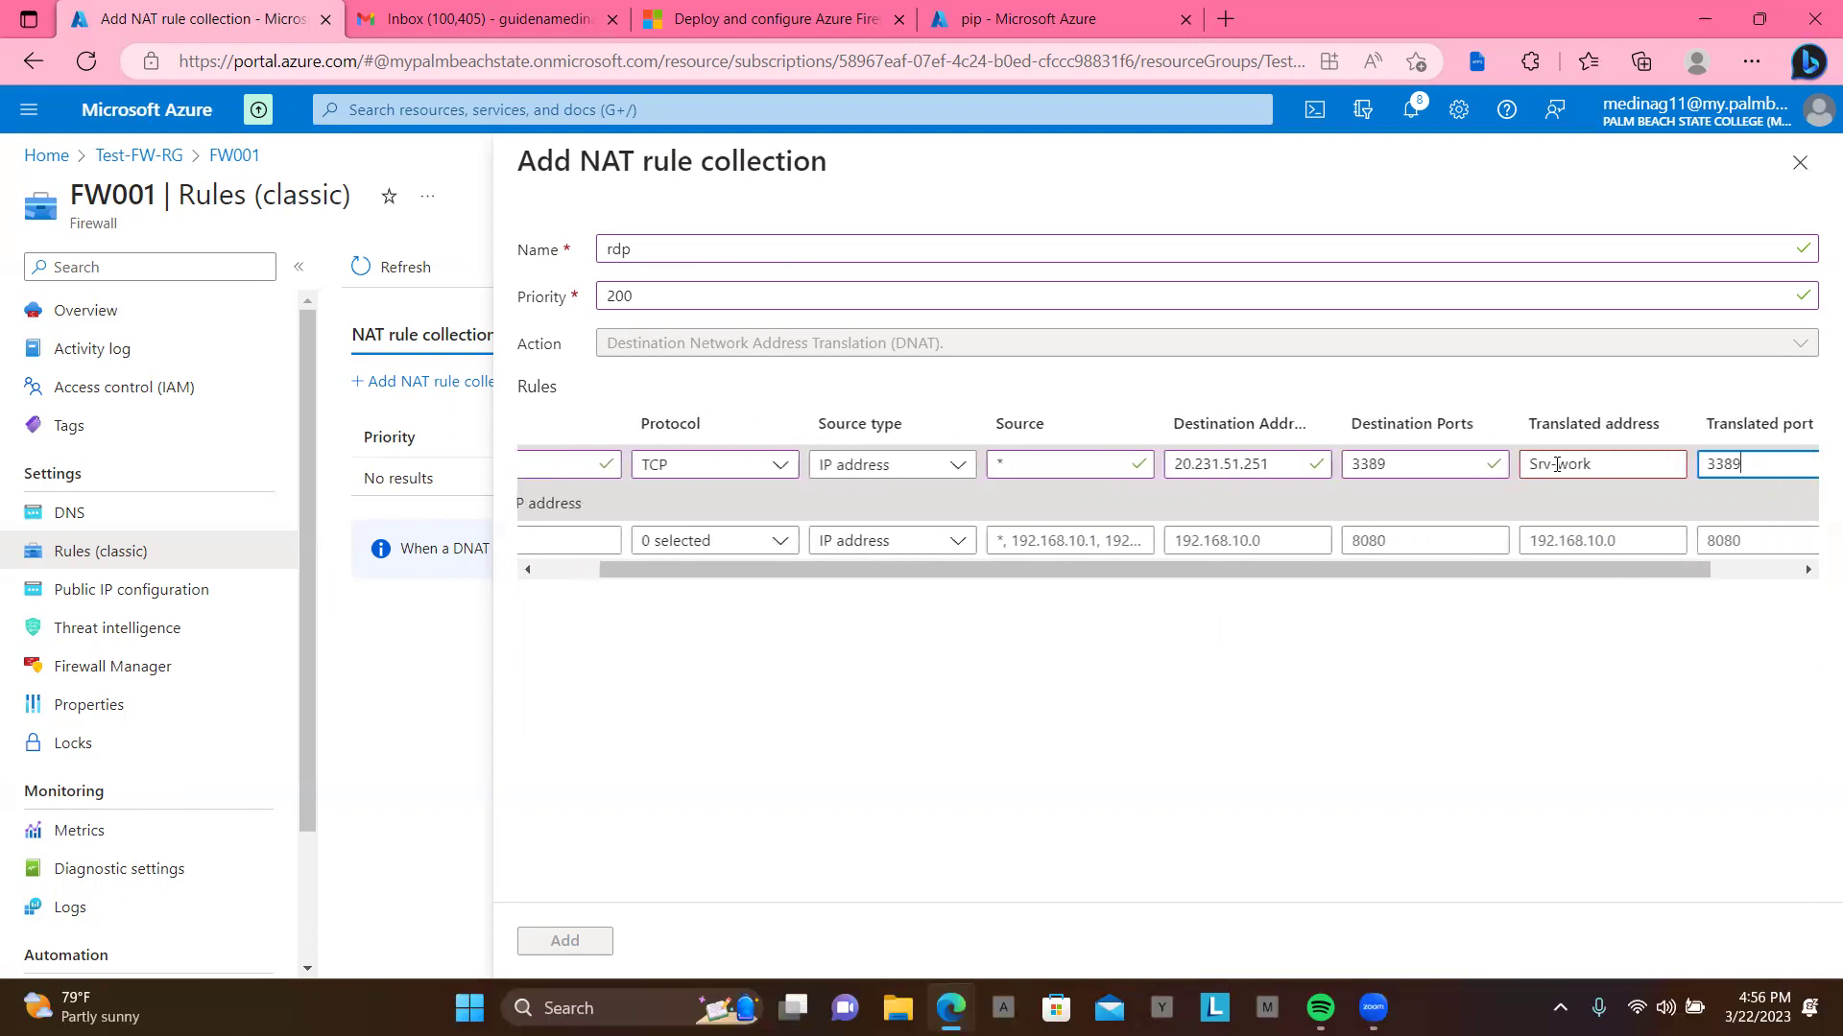
Step: Delete the wrong Srv-work value so the translated address field is empty
left_click(1556, 465)
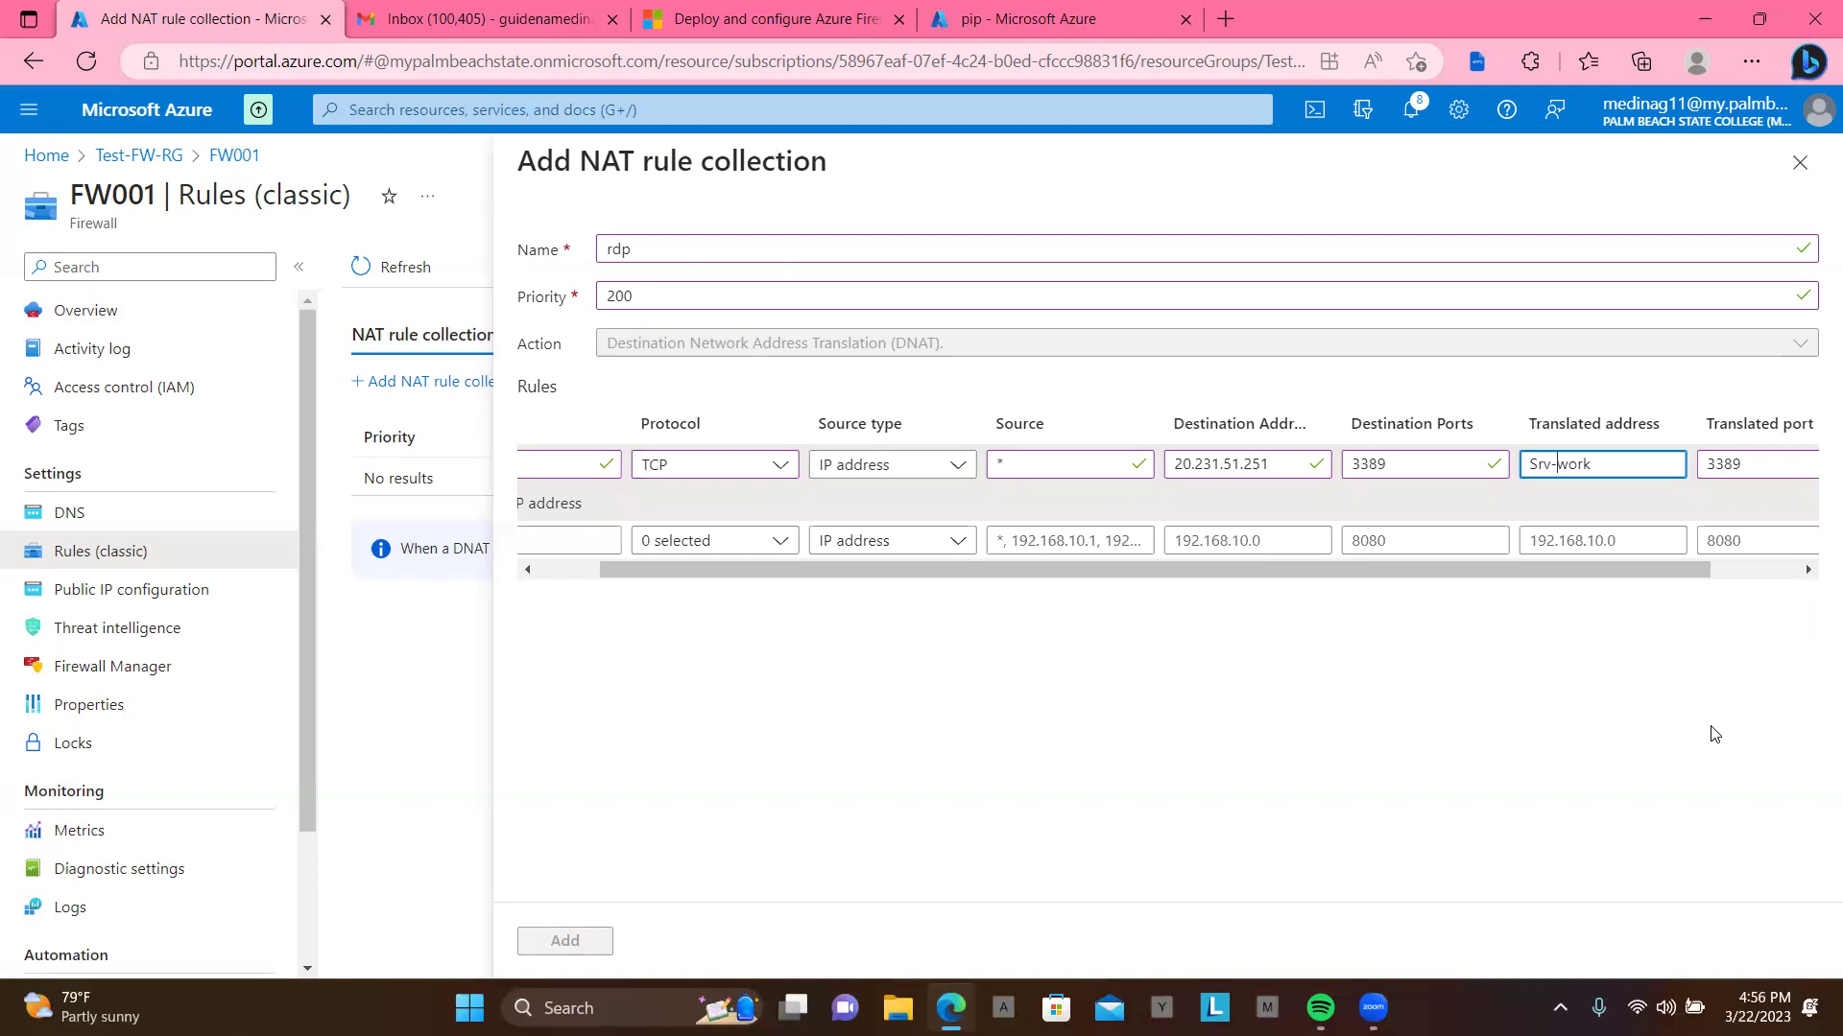
key("BackSpace")
key("BackSpace")
key("BackSpace")
key("BackSpace")
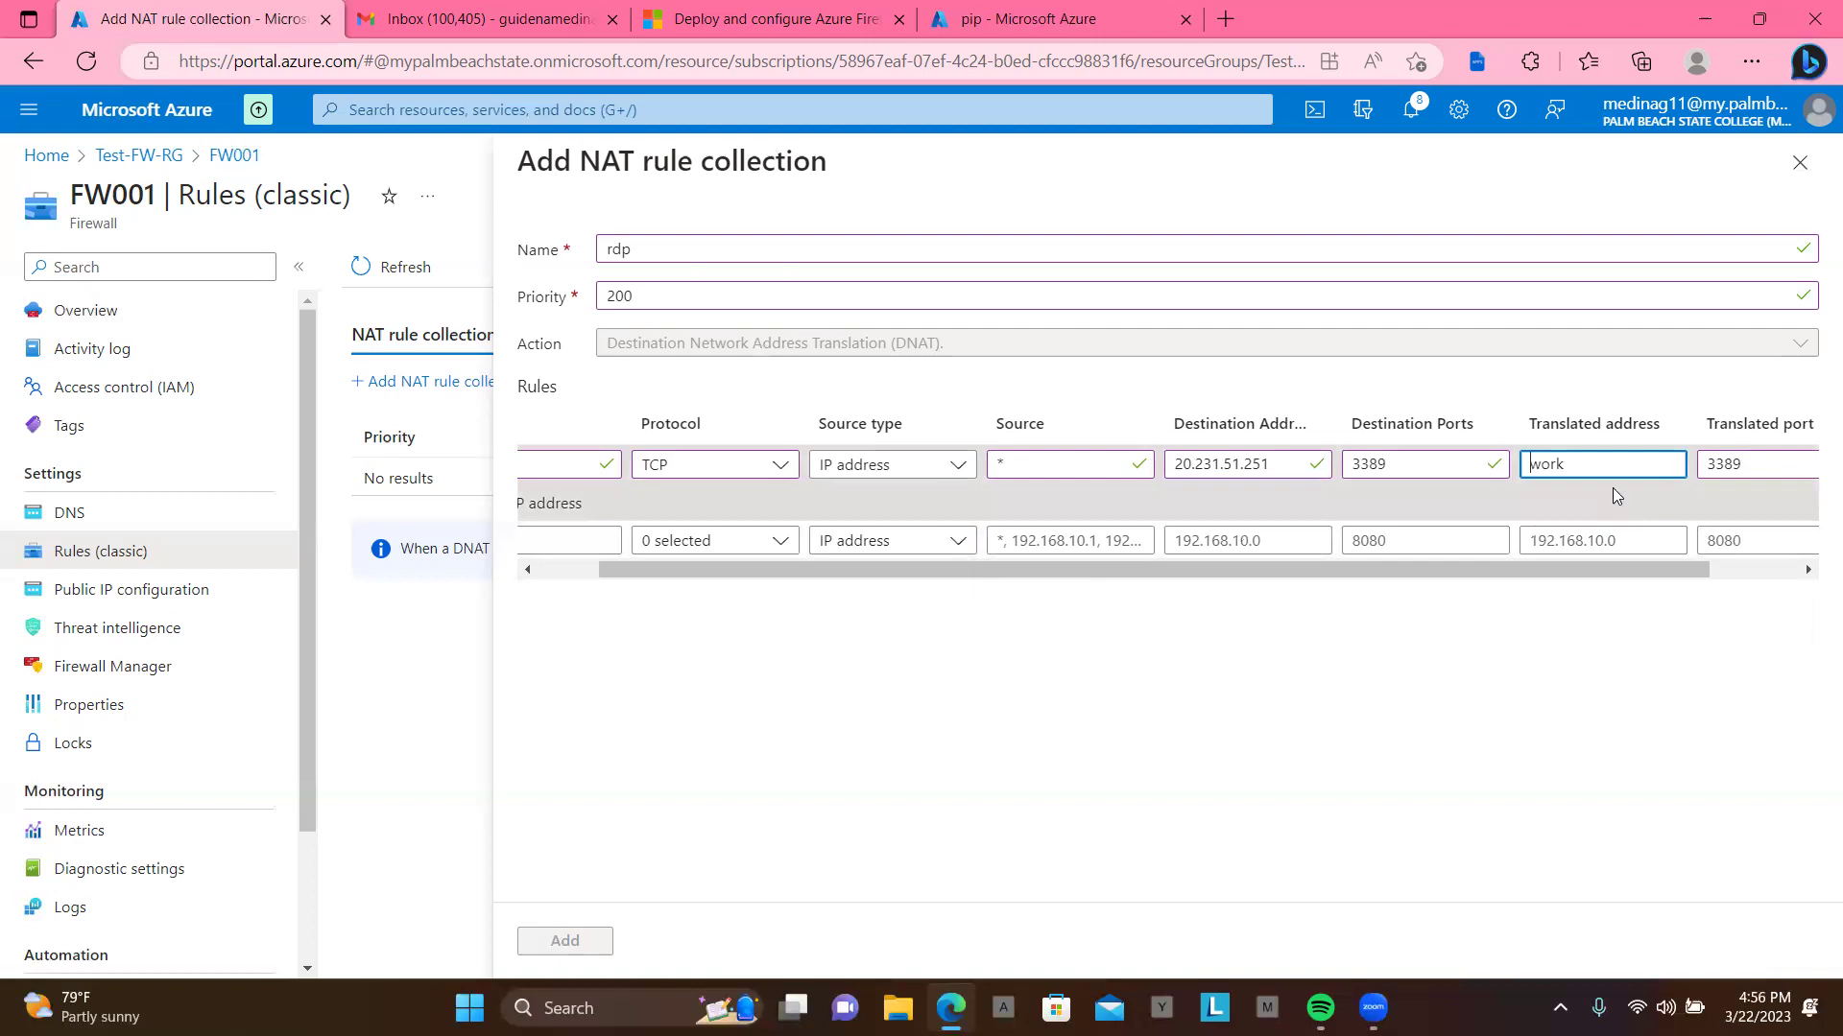
double_click(1597, 465)
key("BackSpace")
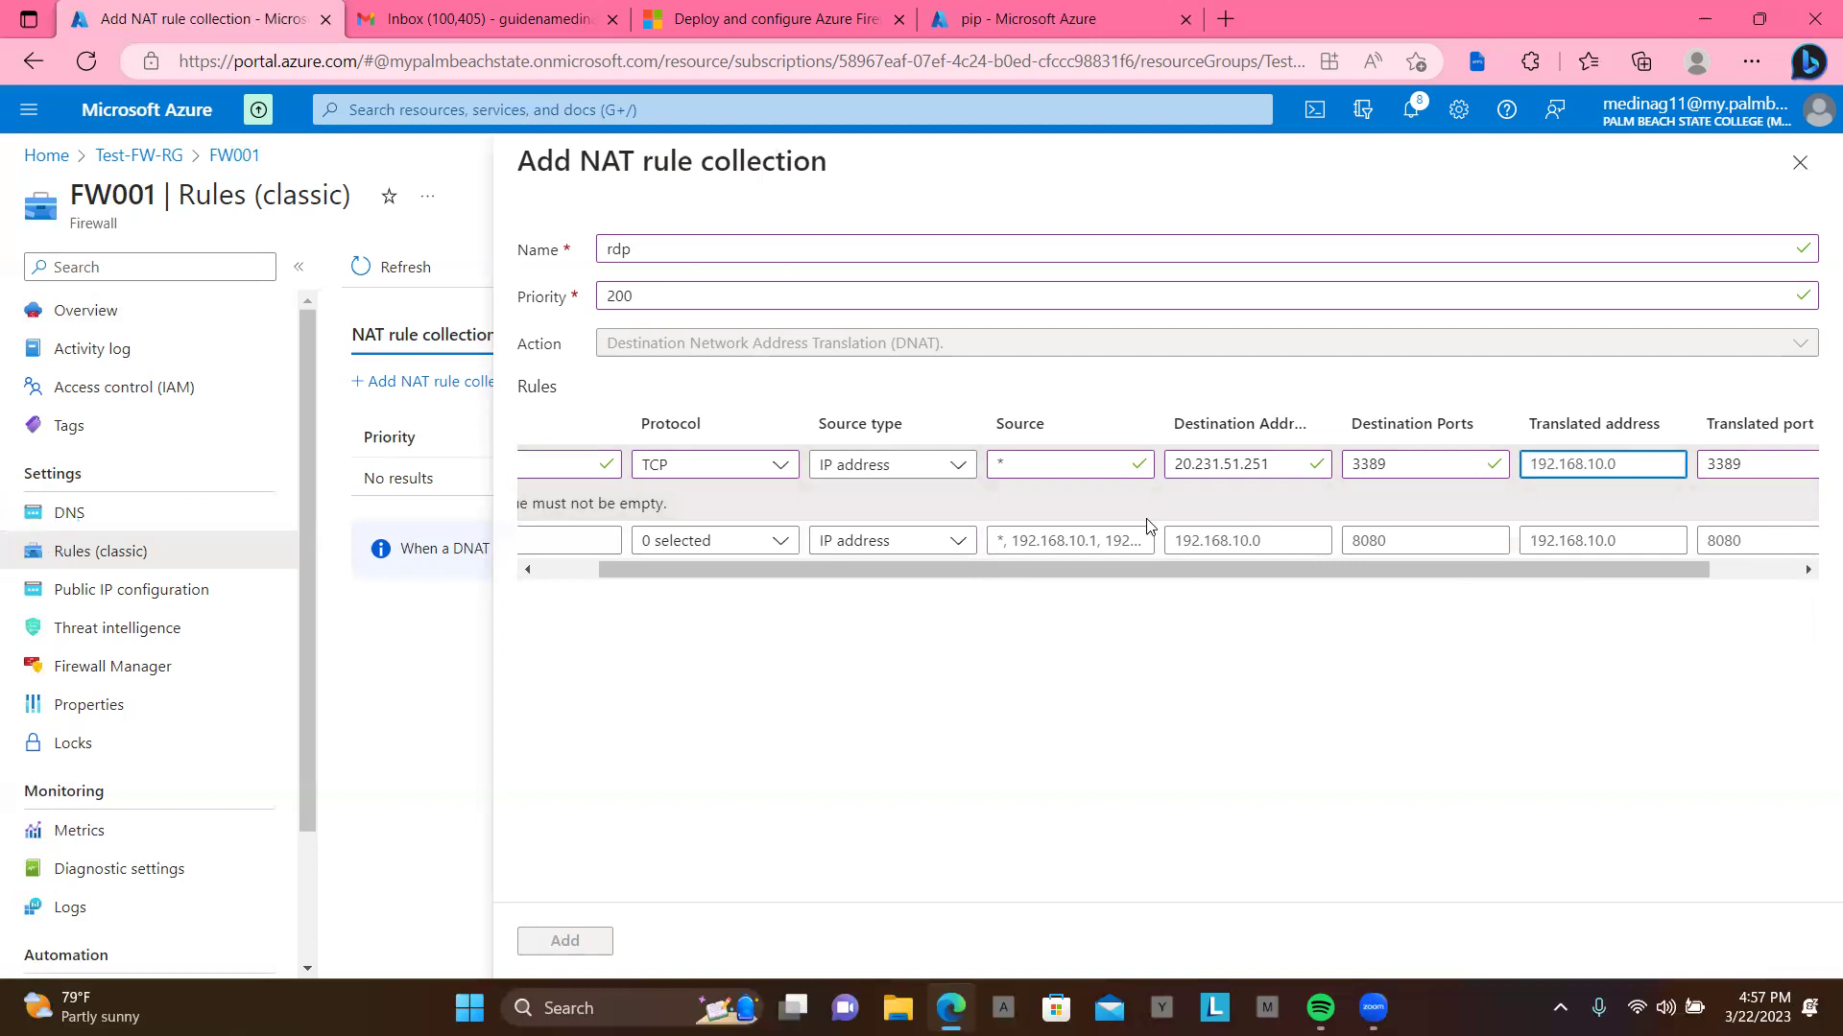
left_click_drag(1136, 574, 1211, 561)
scroll(1211, 553, "left", 2)
scroll(1109, 543, "right", 3)
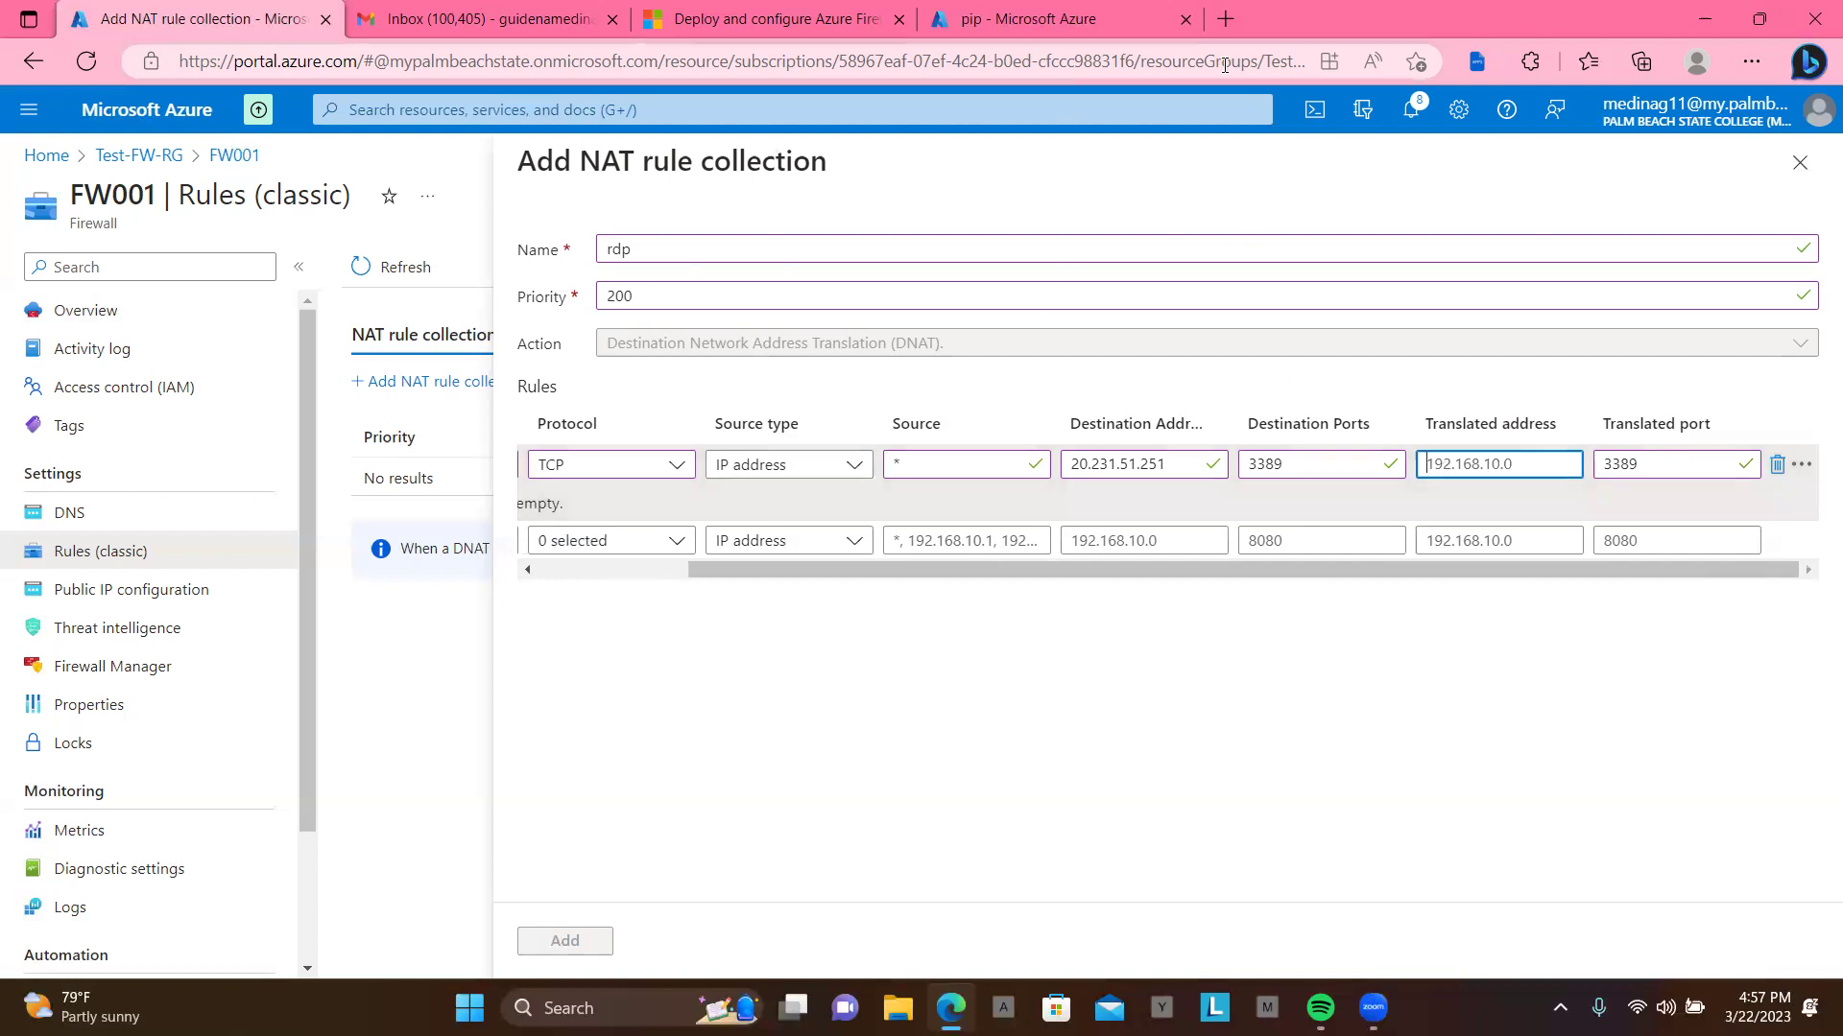
Step: Go from the Azure home page to the VM1 virtual machine overview
left_click(1759, 18)
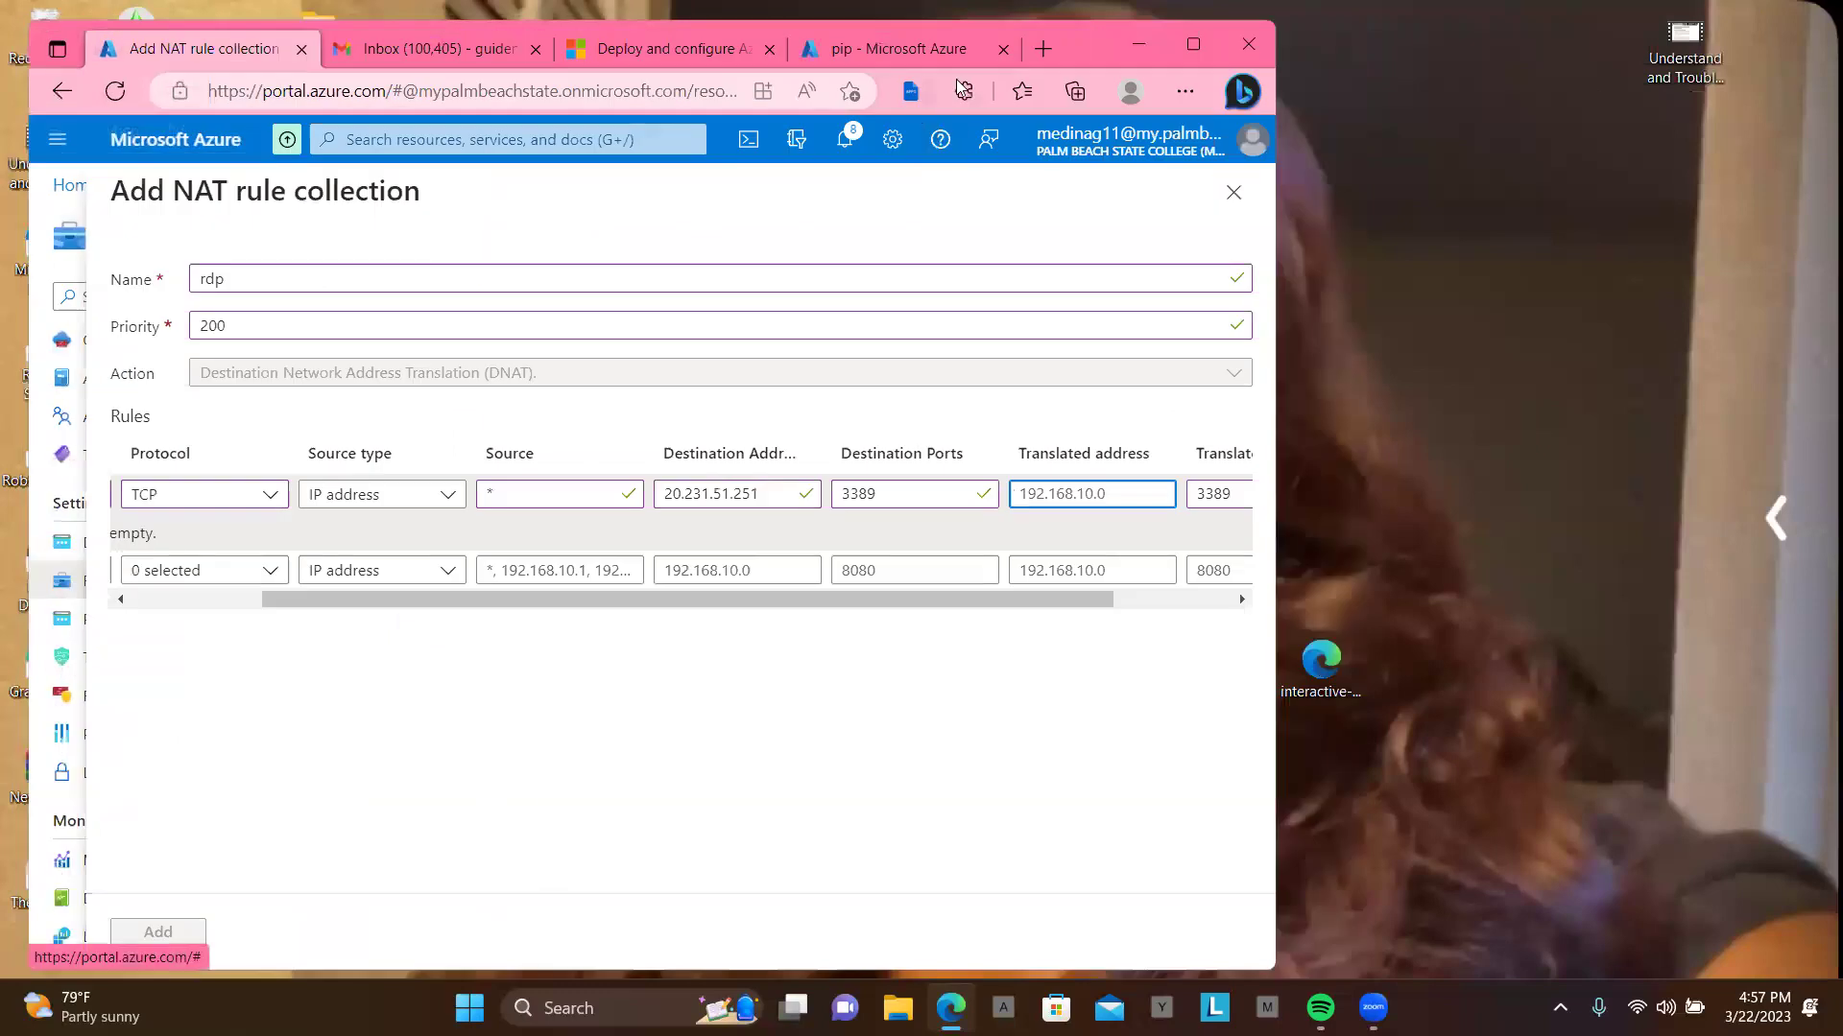
left_click(931, 45)
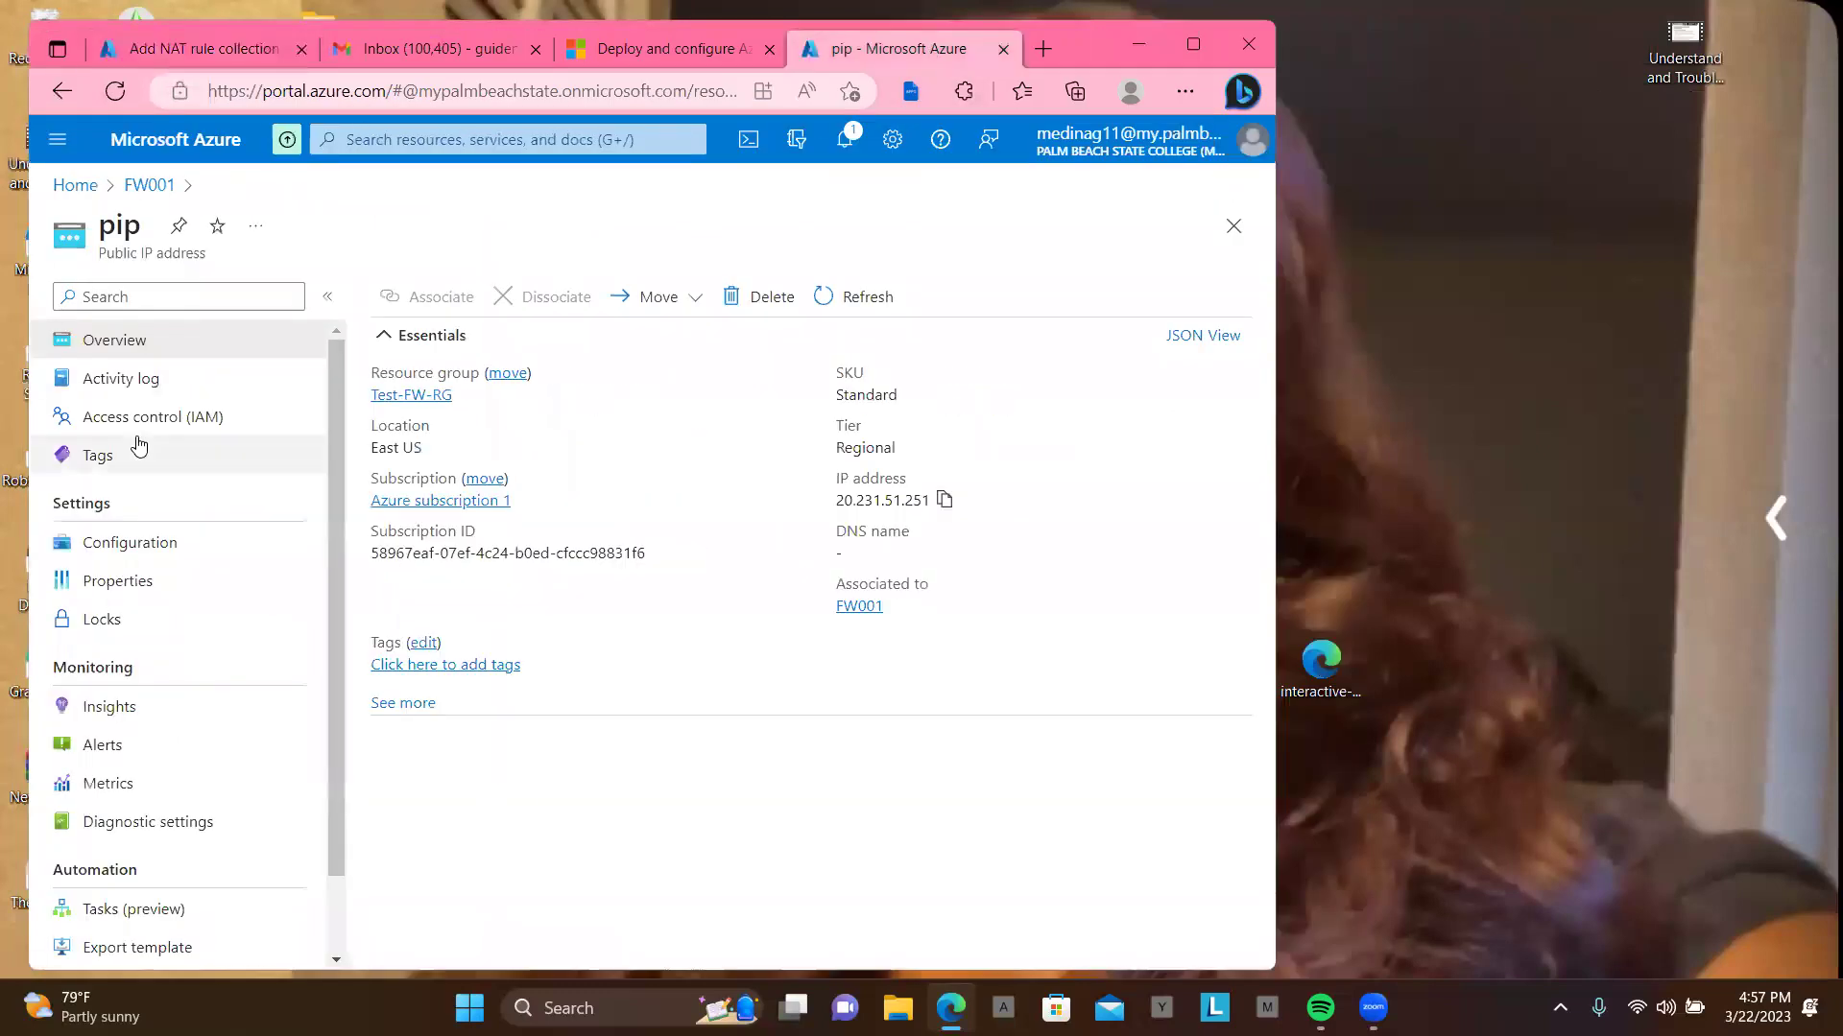
left_click(79, 194)
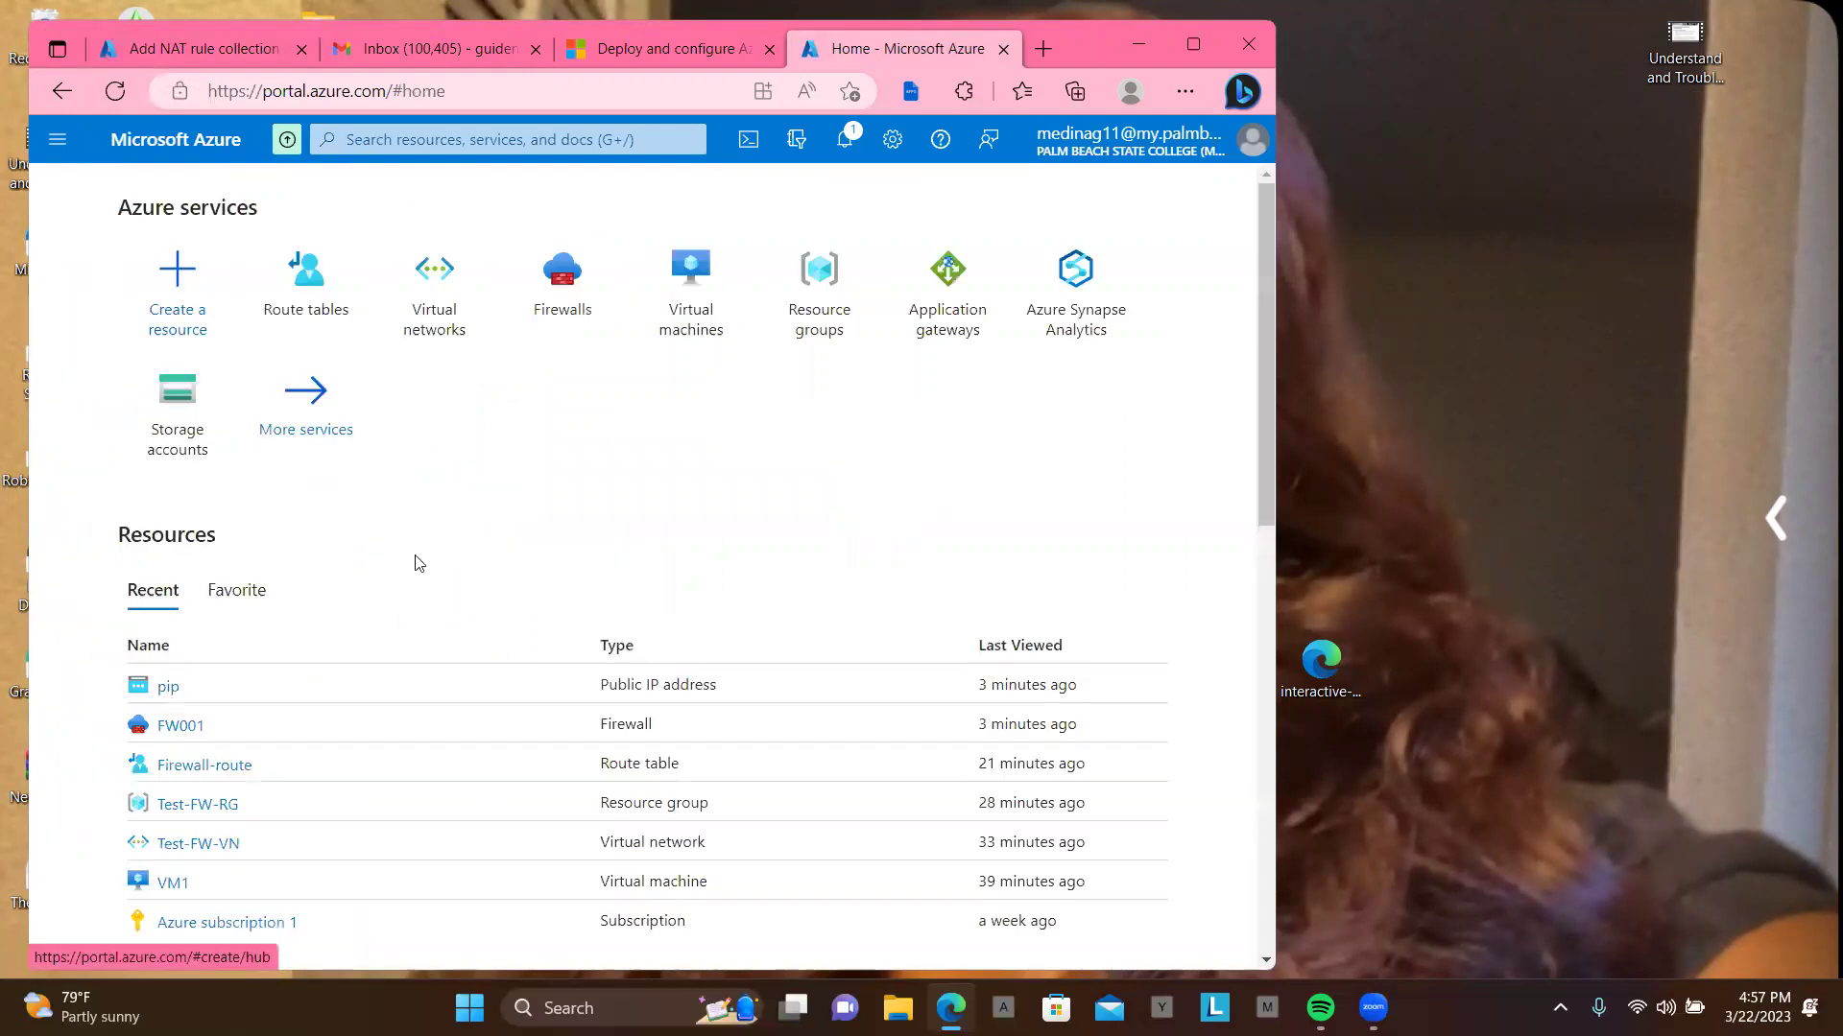
scroll(415, 563, "down", 1)
scroll(414, 563, "down", 1)
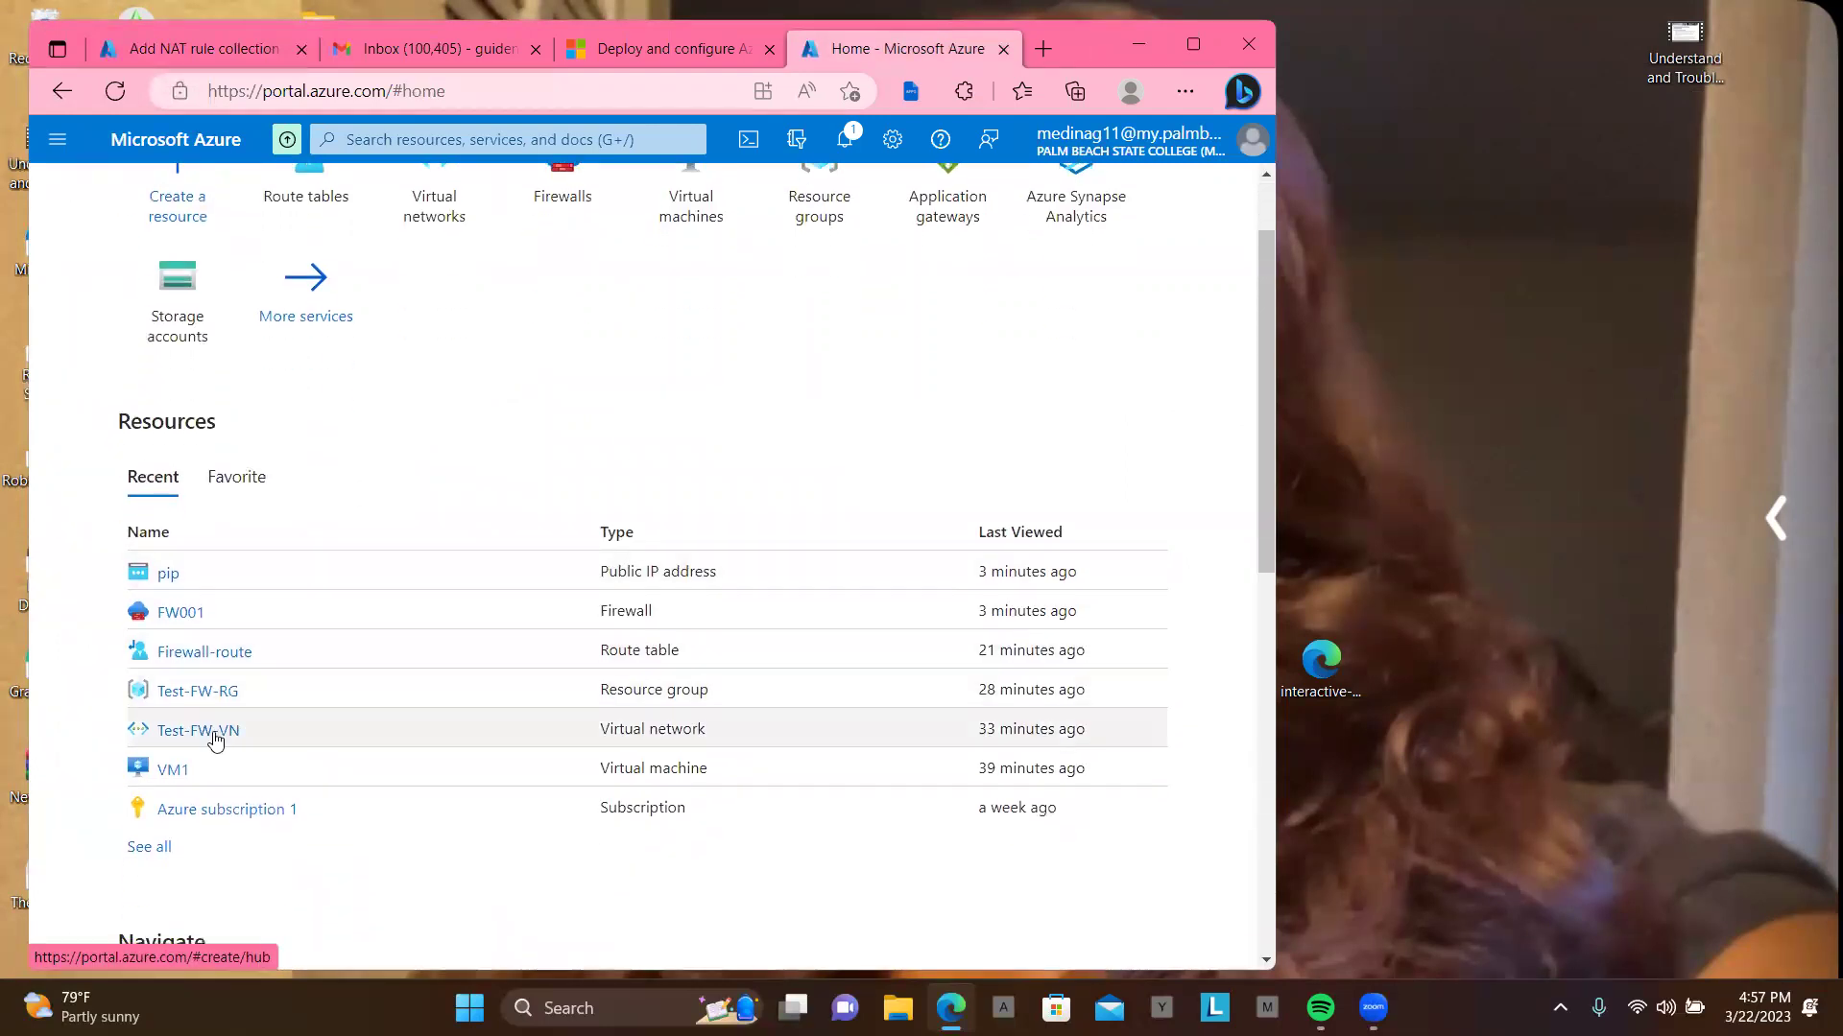
left_click(167, 773)
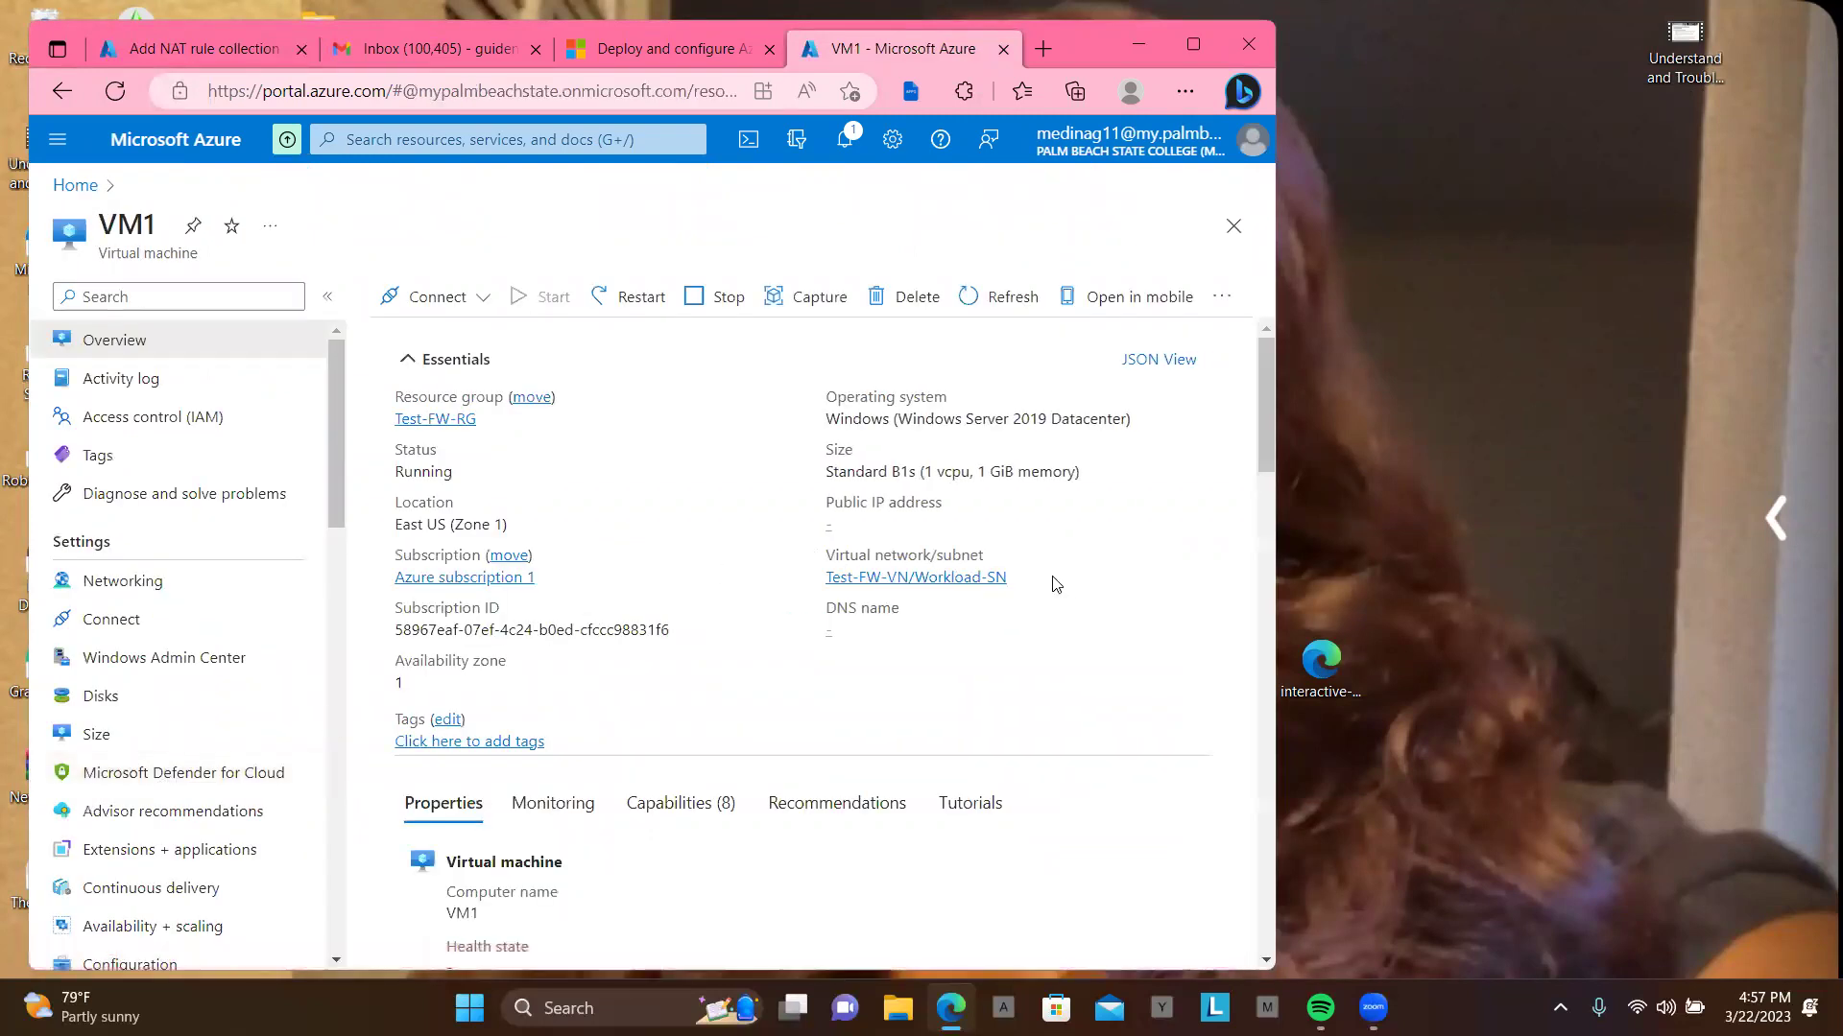
scroll(1088, 603, "down", 6)
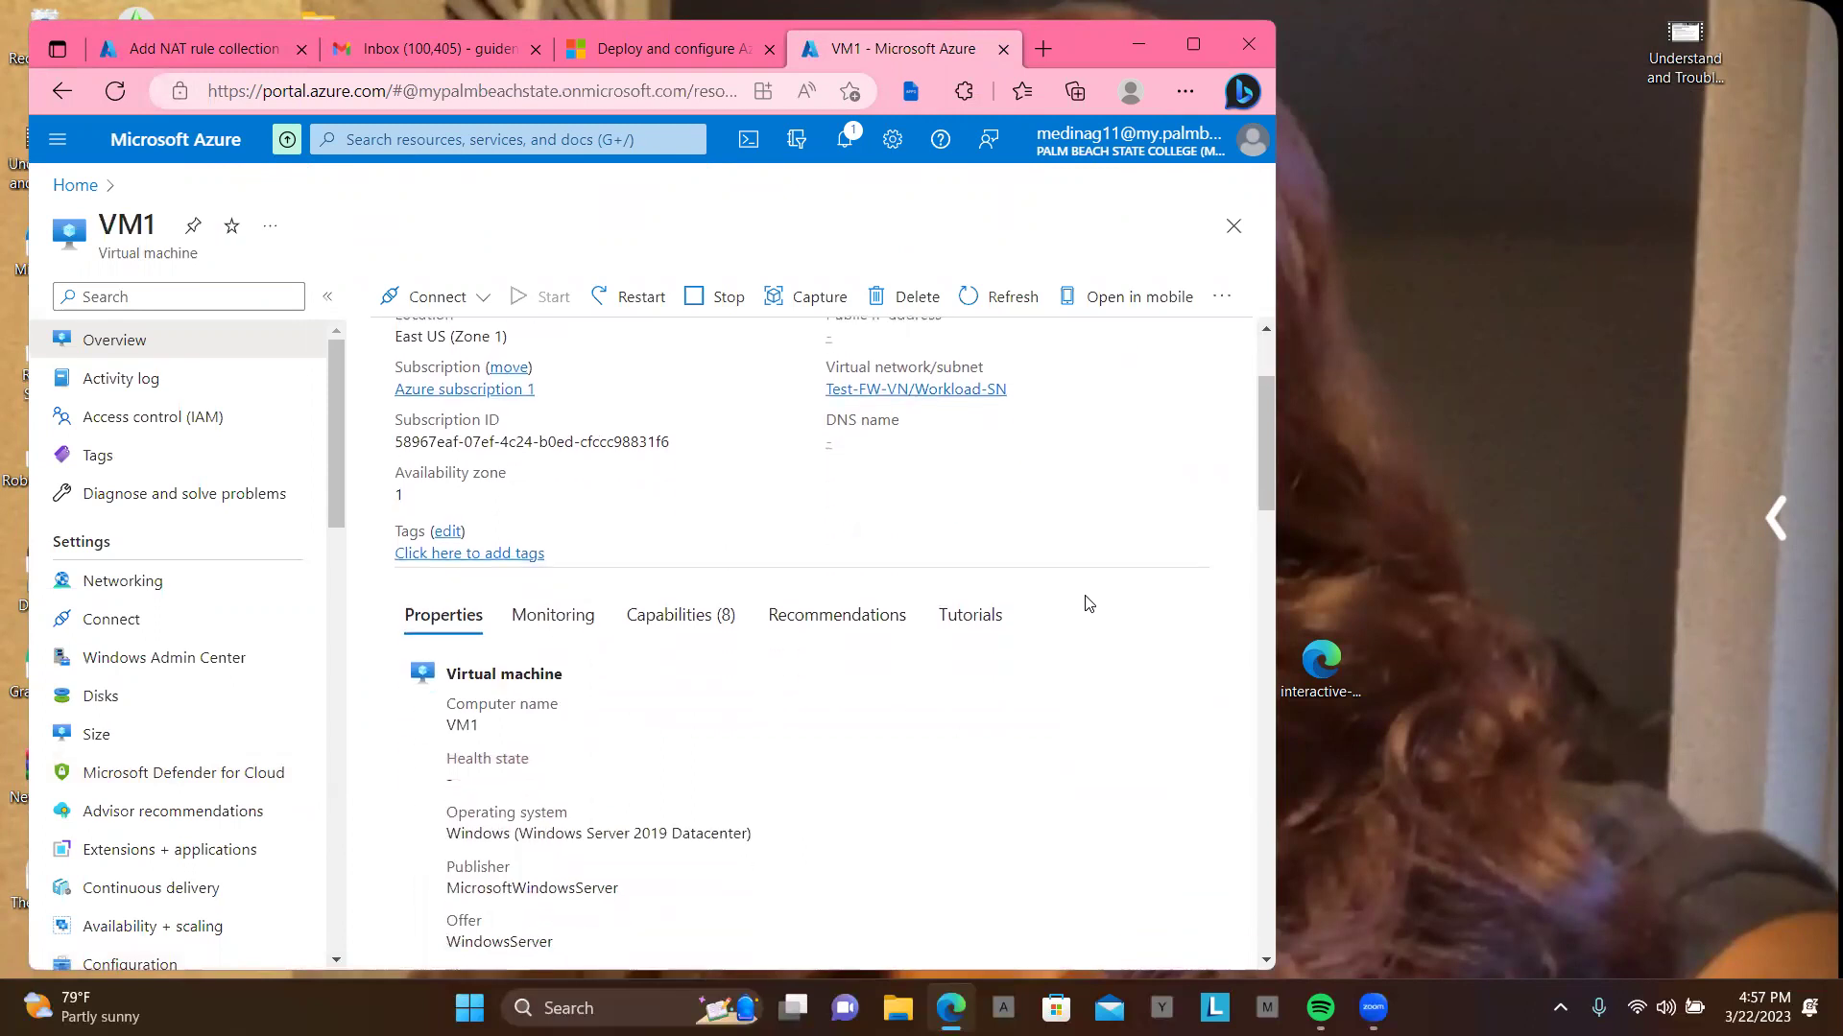
scroll(1088, 603, "down", 5)
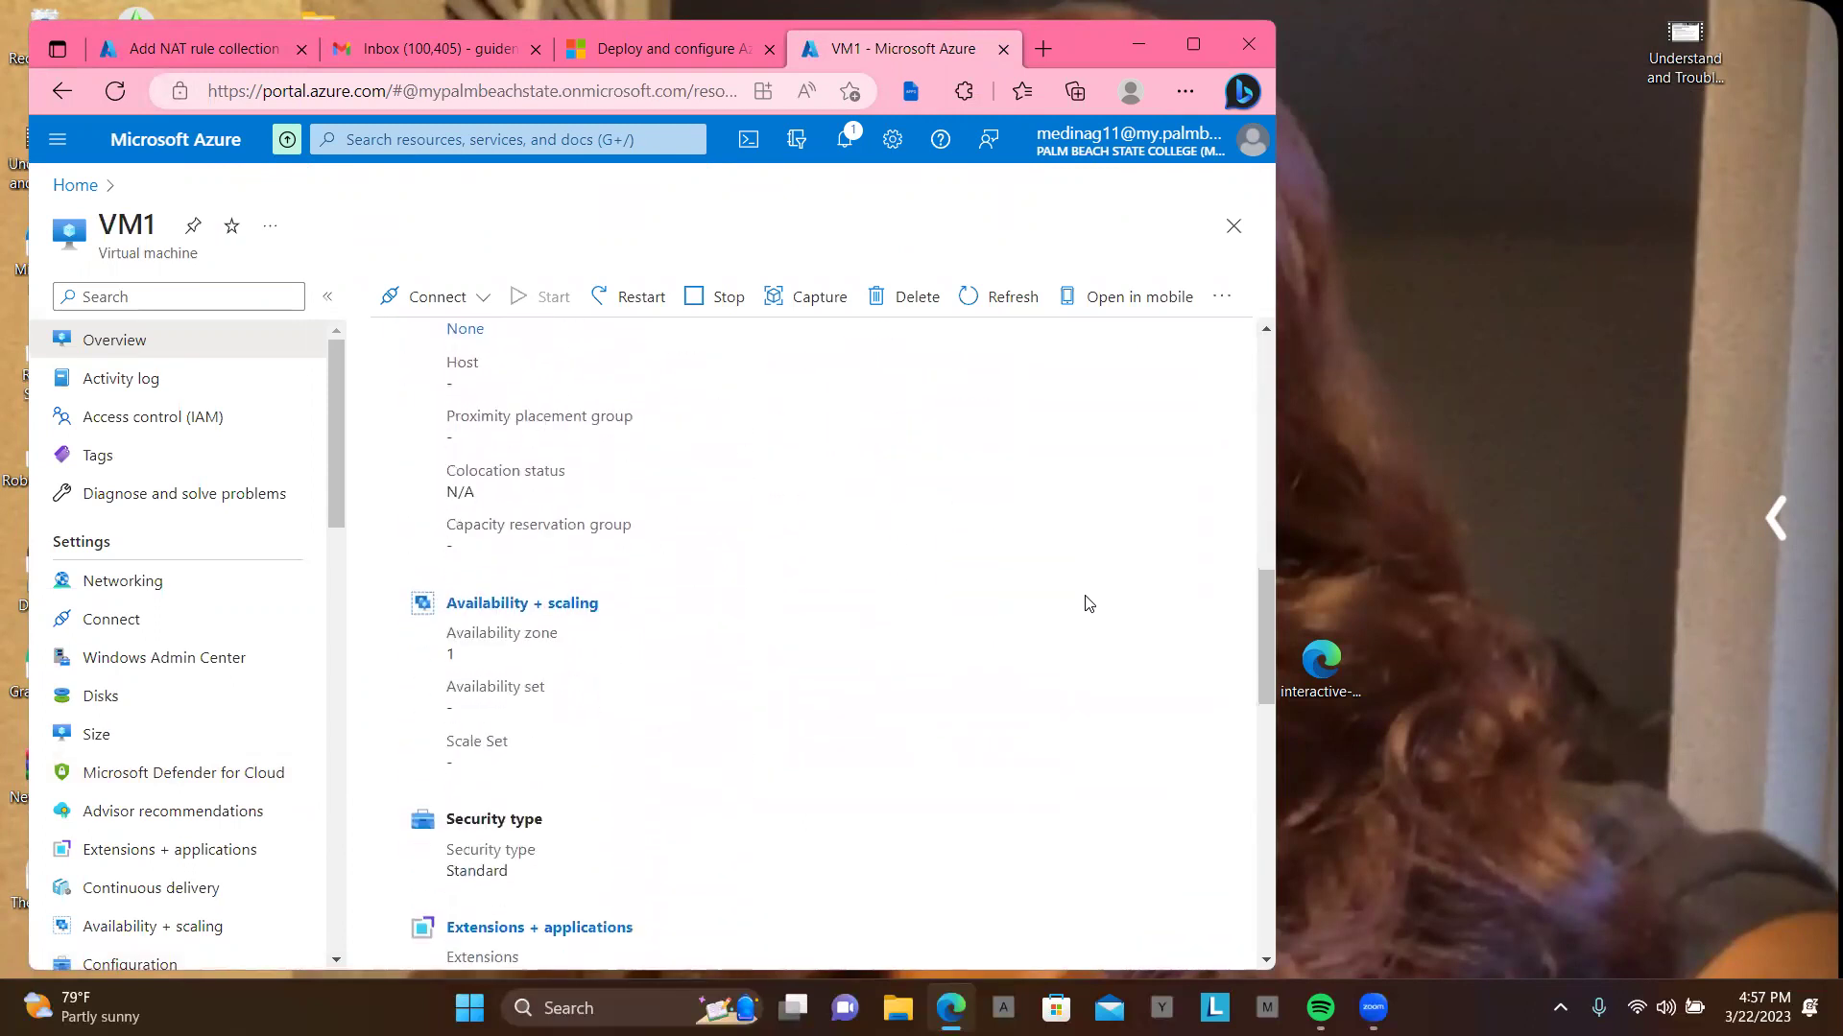
scroll(1088, 603, "up", 11)
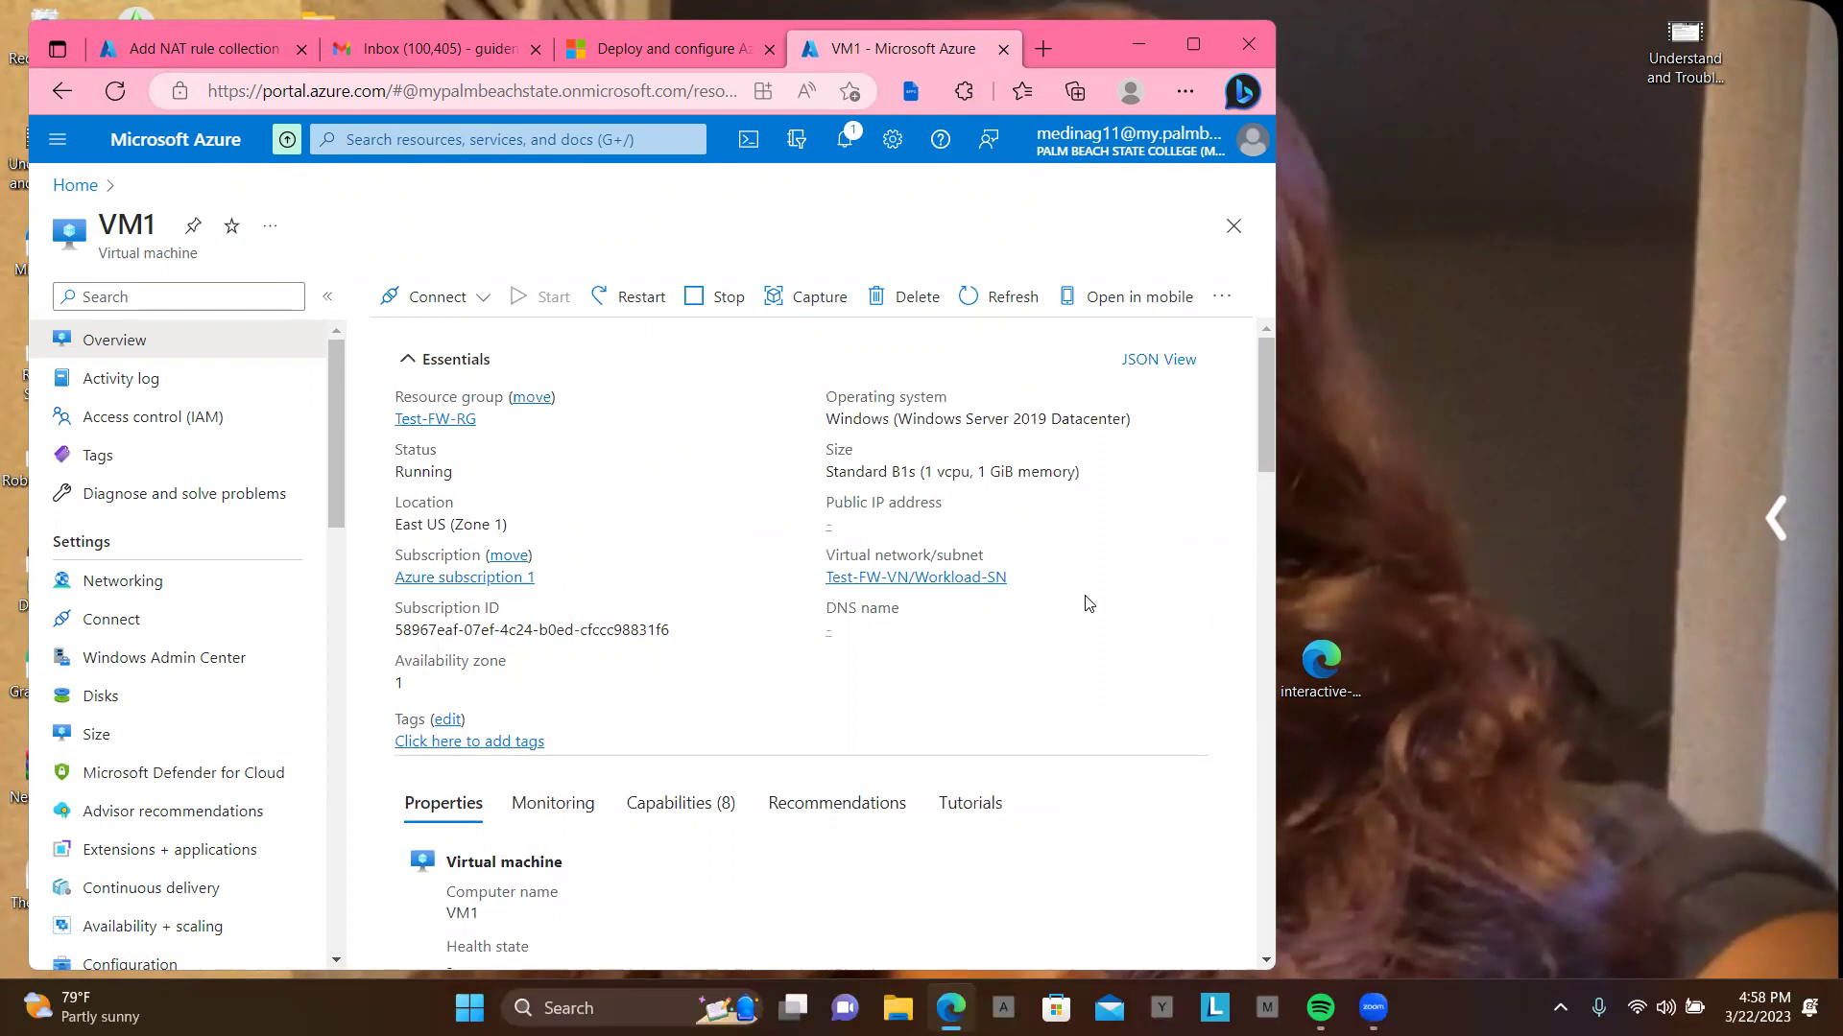
scroll(1088, 603, "down", 10)
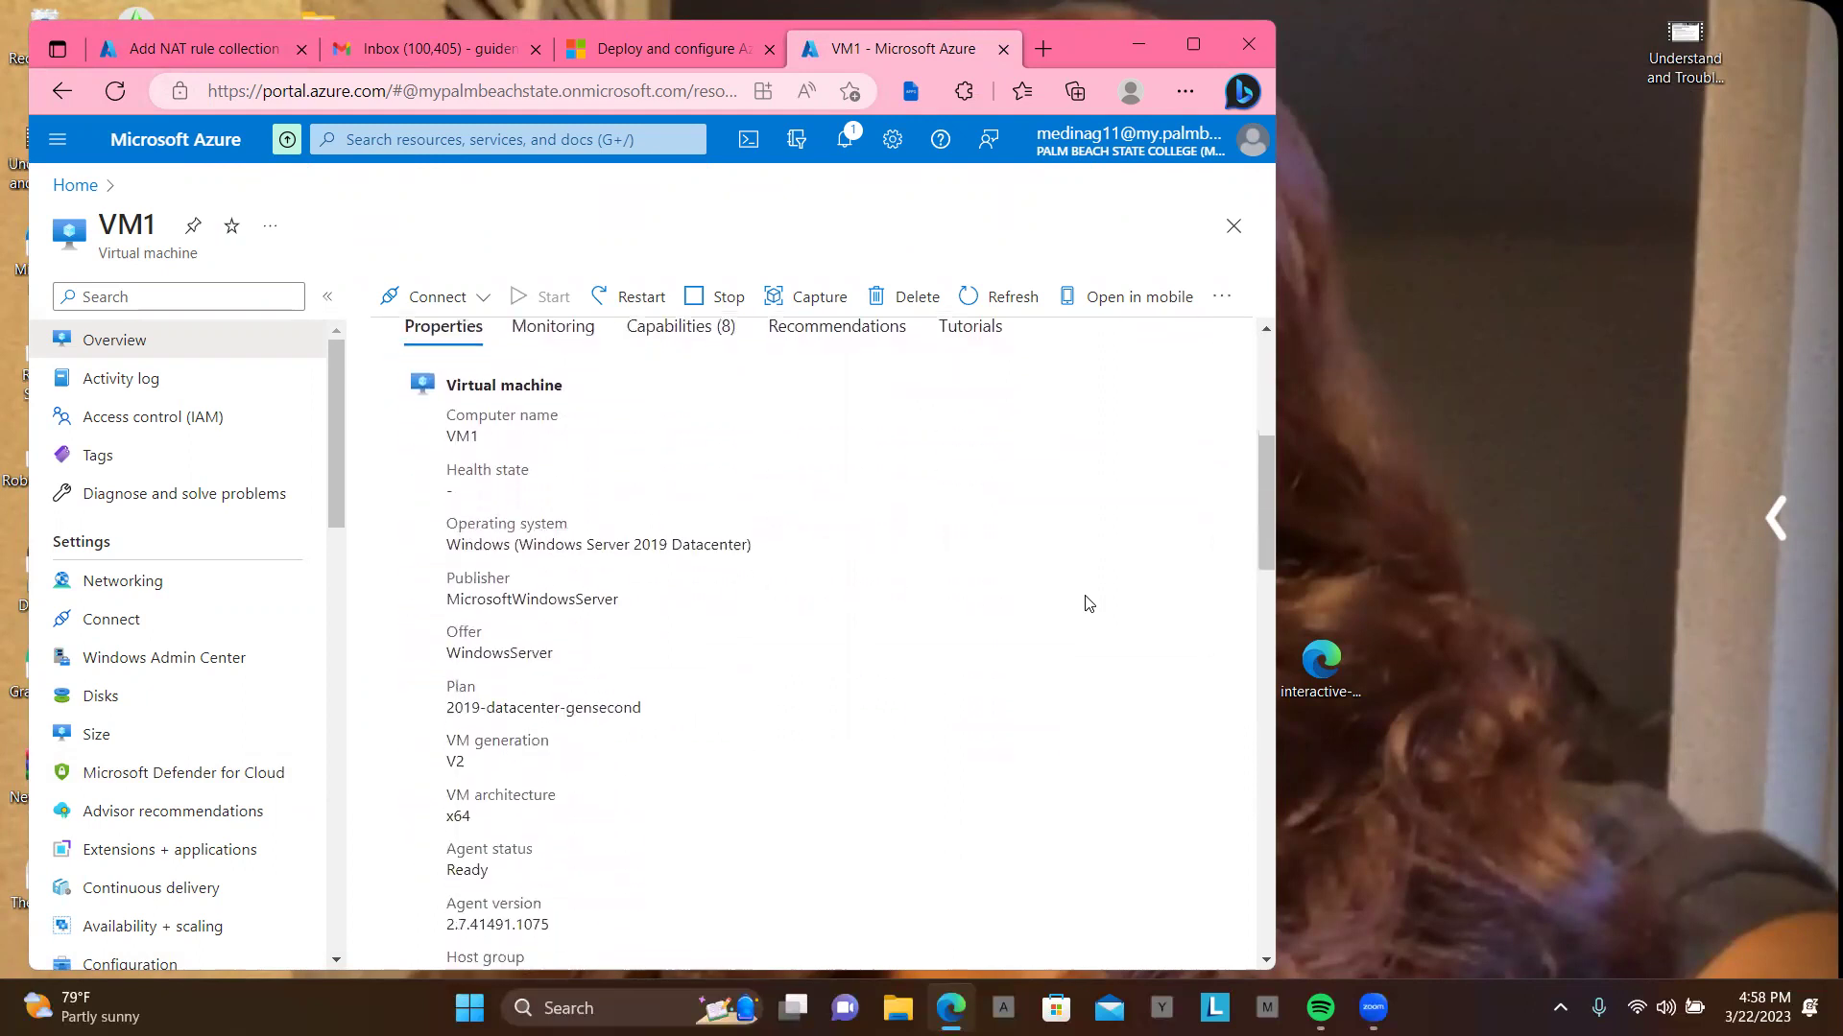
scroll(1088, 603, "down", 10)
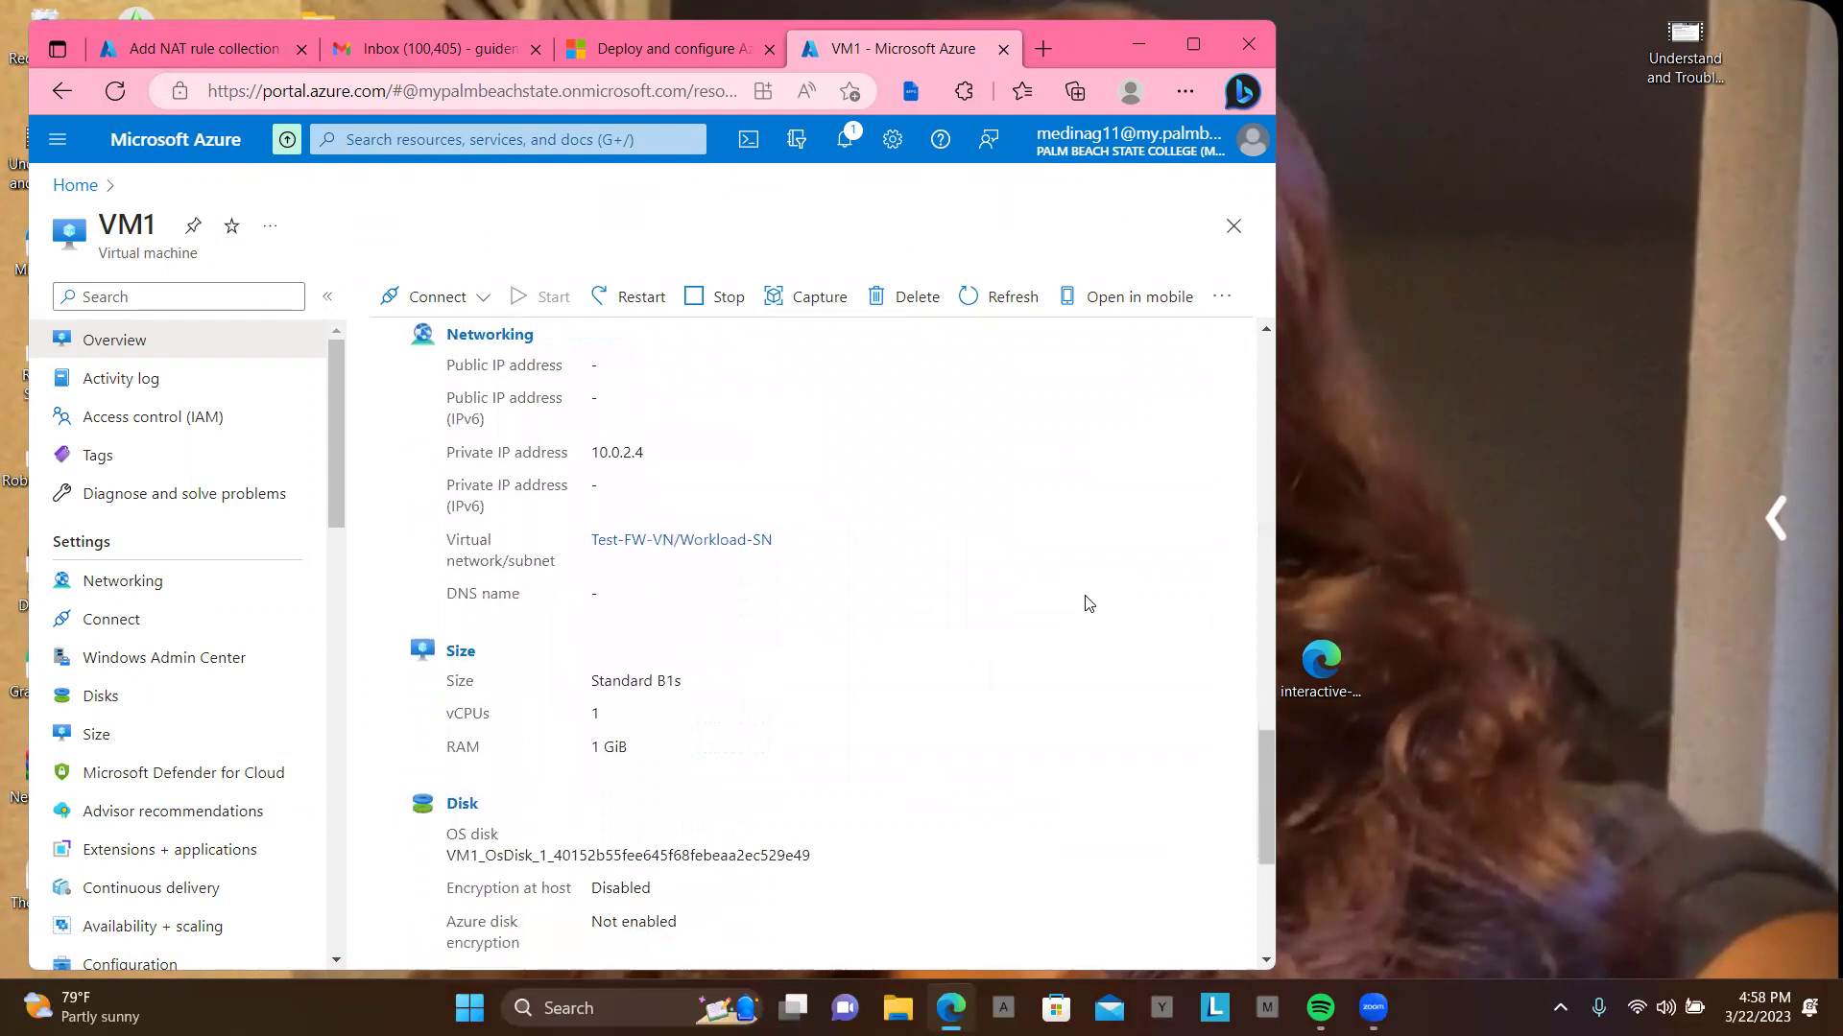
scroll(1089, 603, "up", 10)
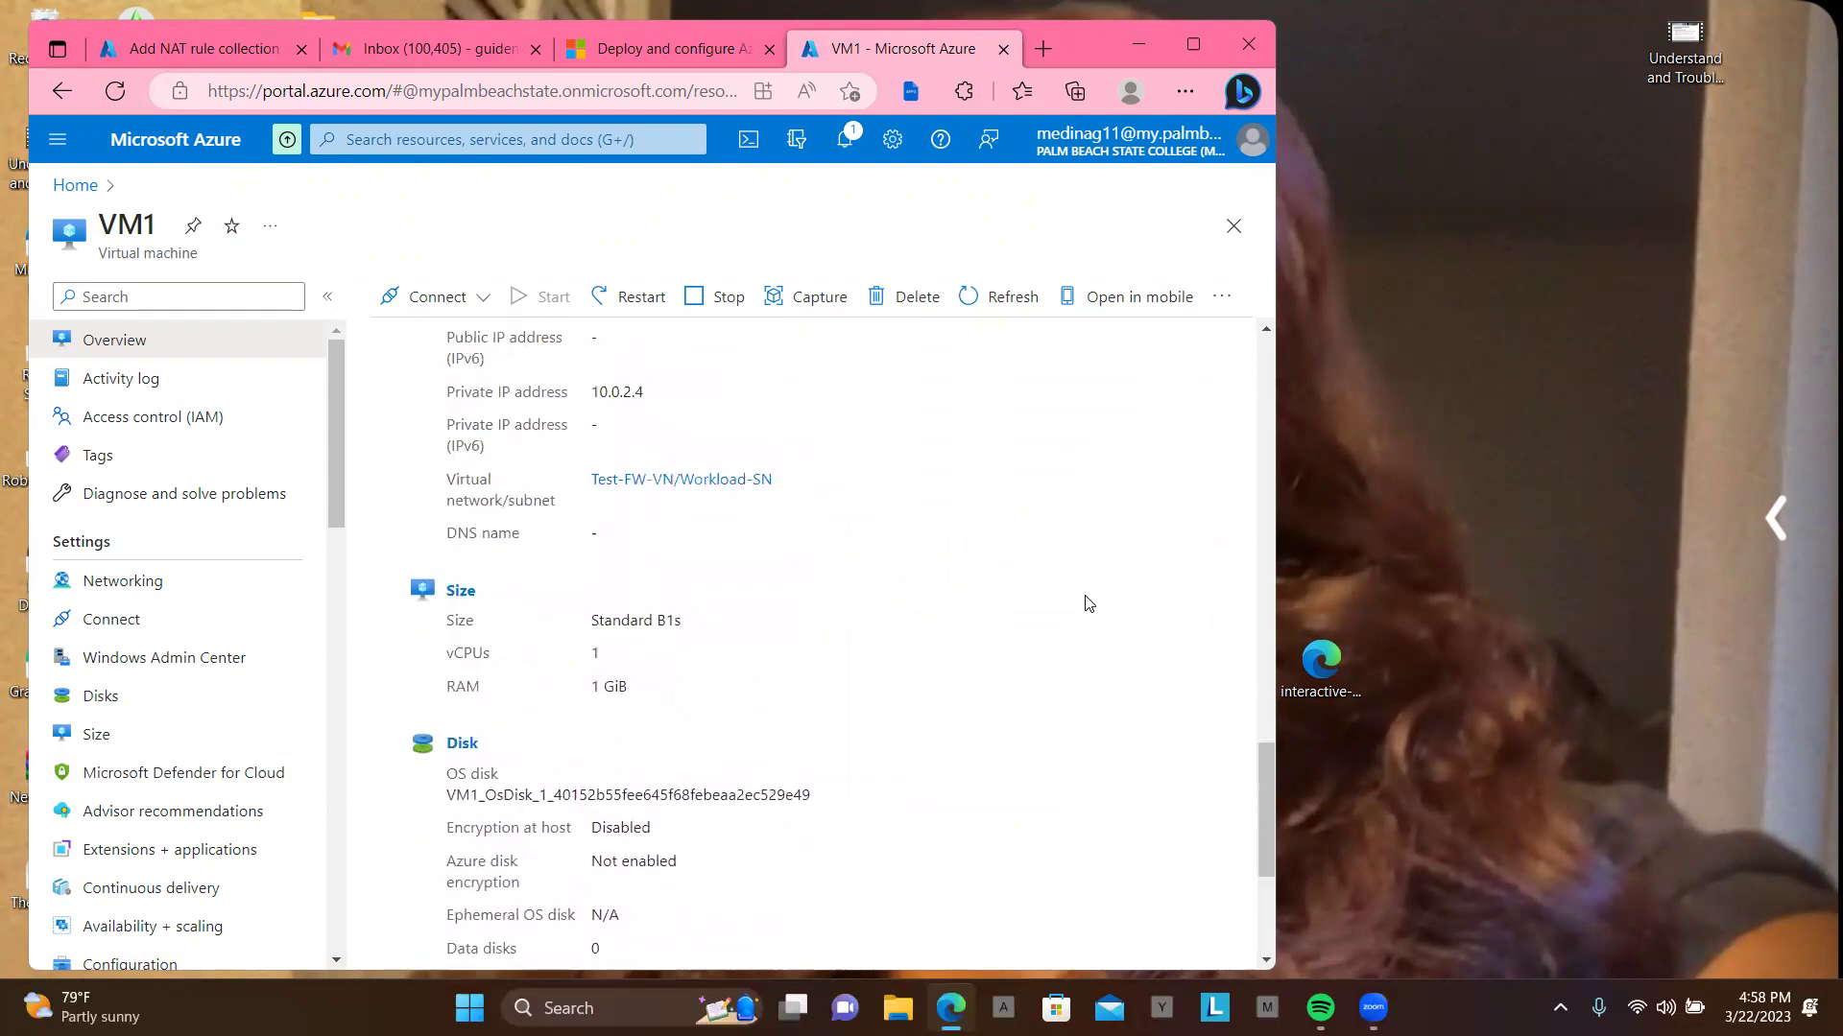
Step: Reopen VM1's overview through the Virtual machines list in a maximized window
left_click(77, 187)
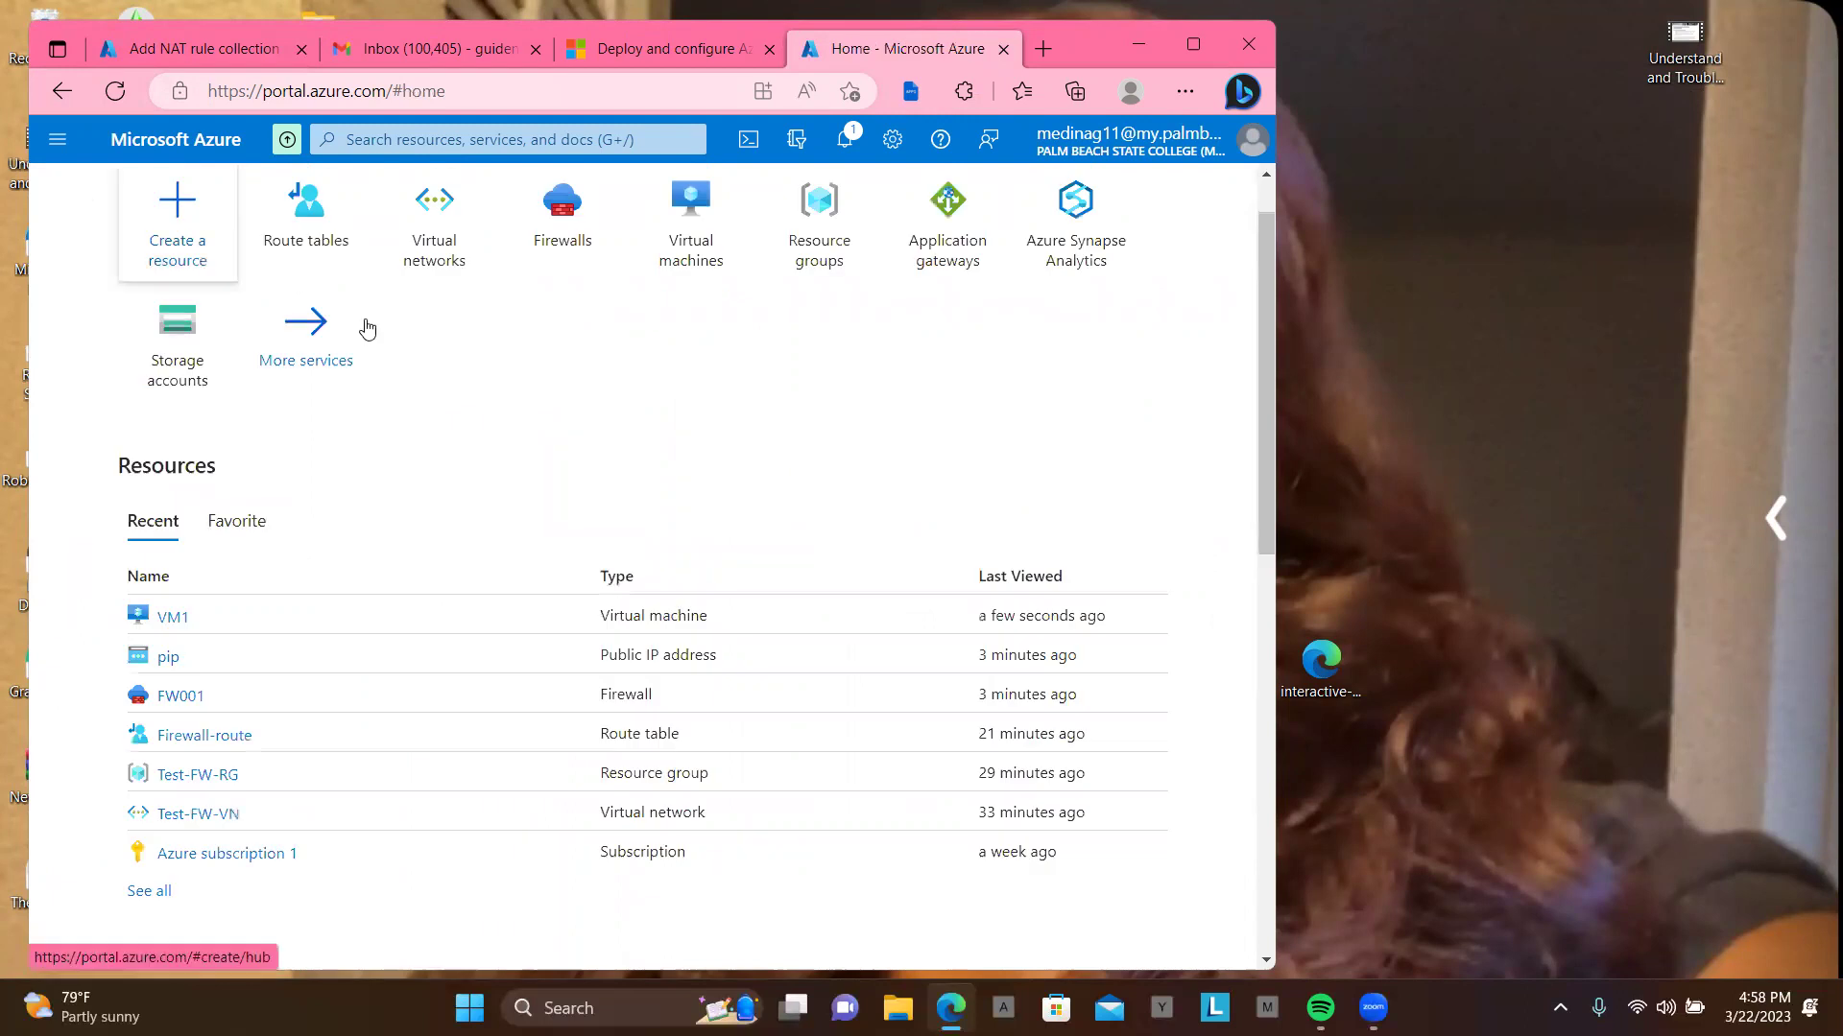
left_click(711, 223)
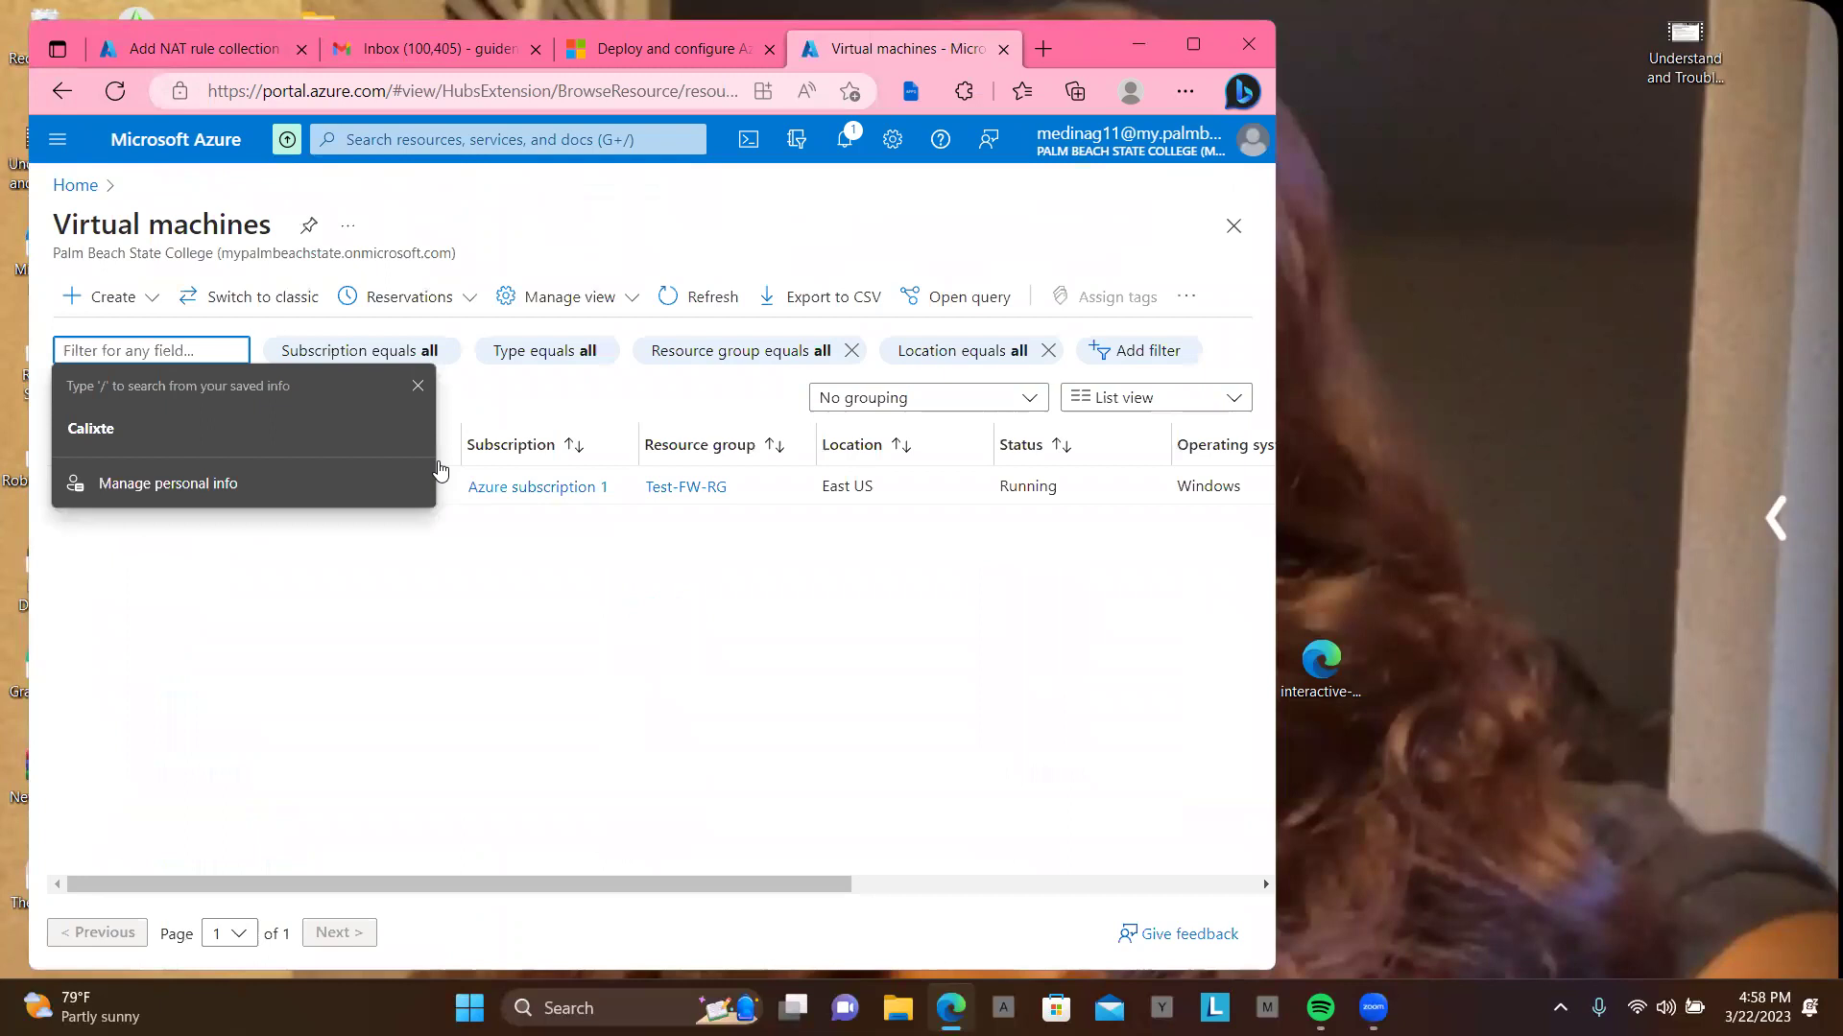
left_click(527, 652)
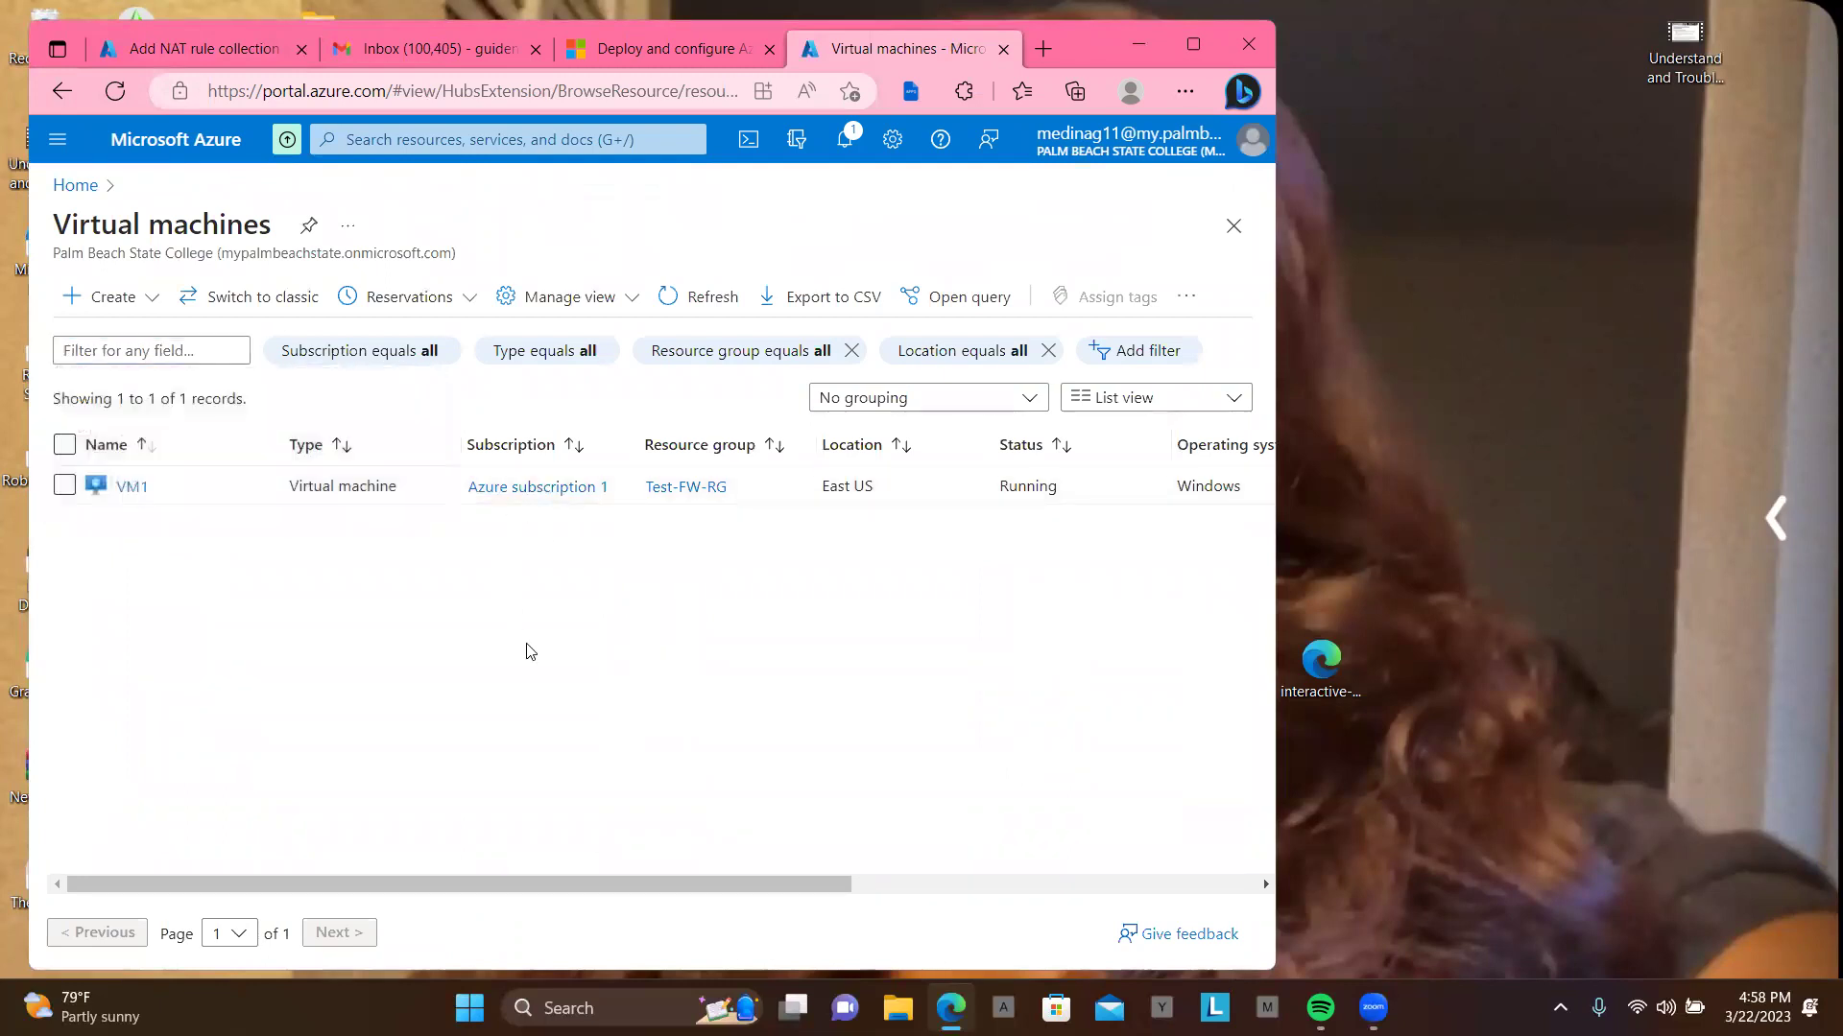
left_click(130, 486)
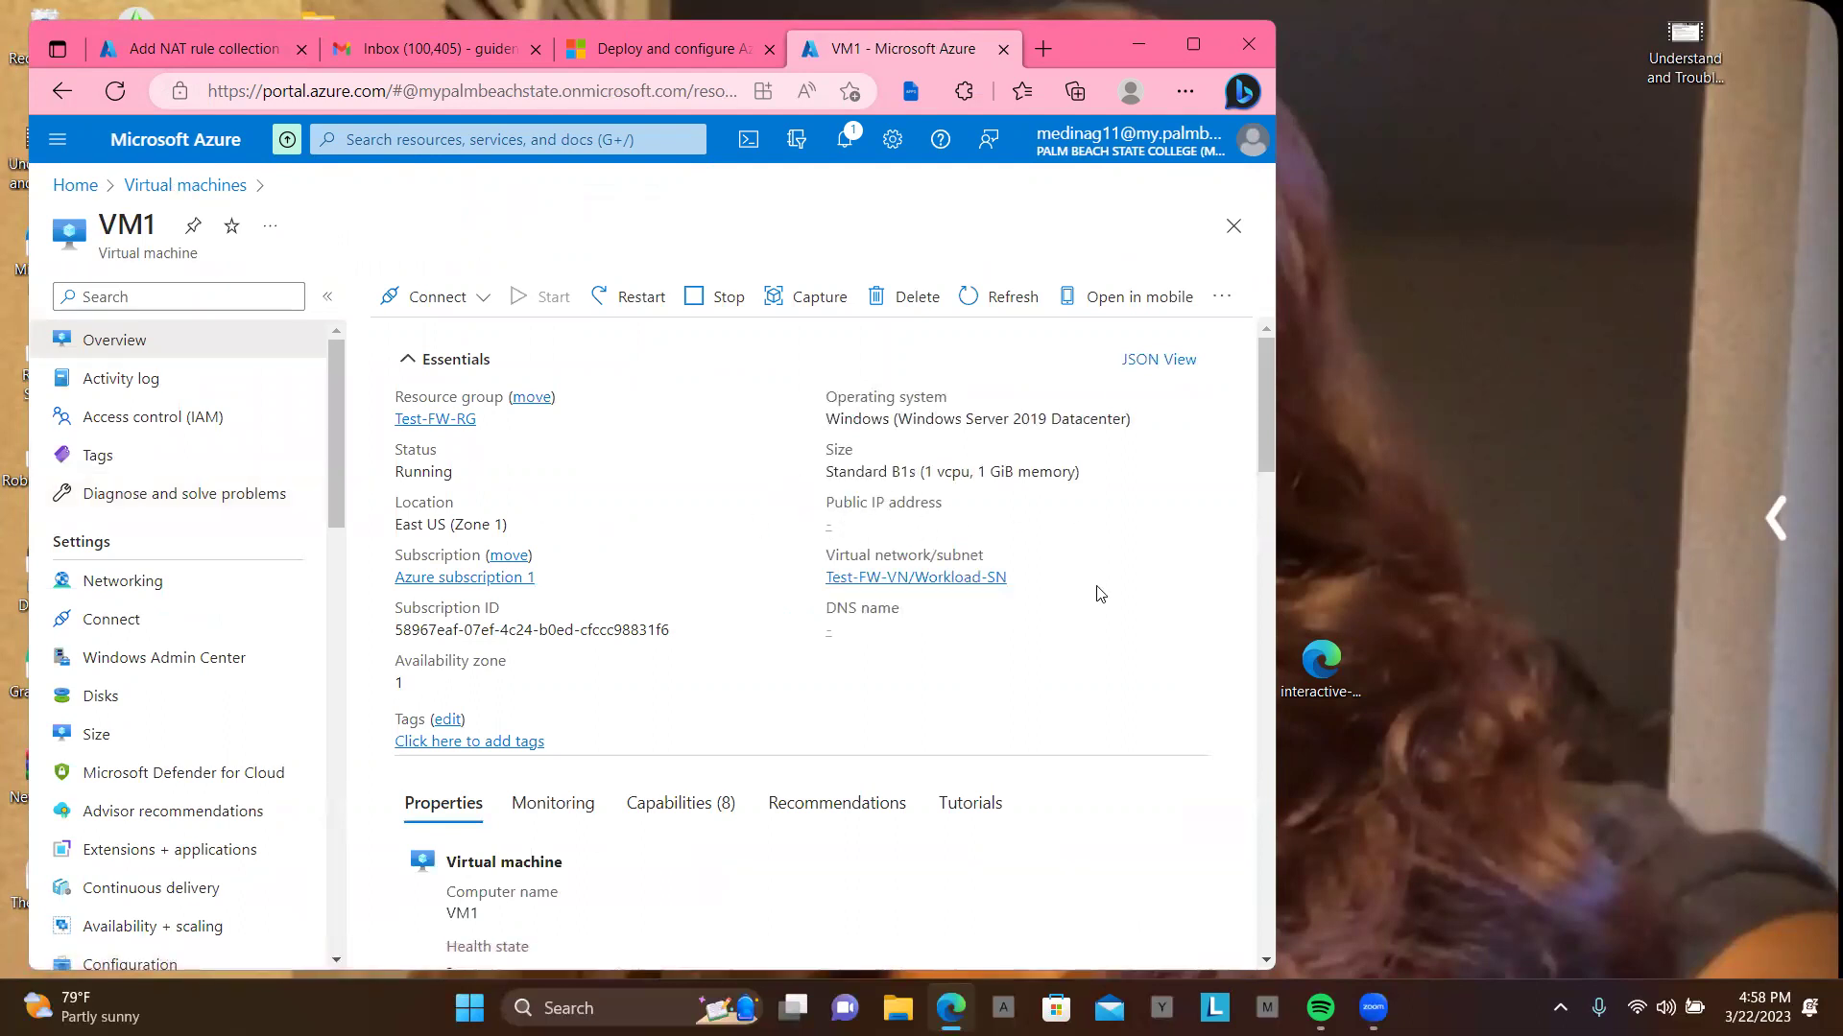
scroll(1082, 650, "down", 1)
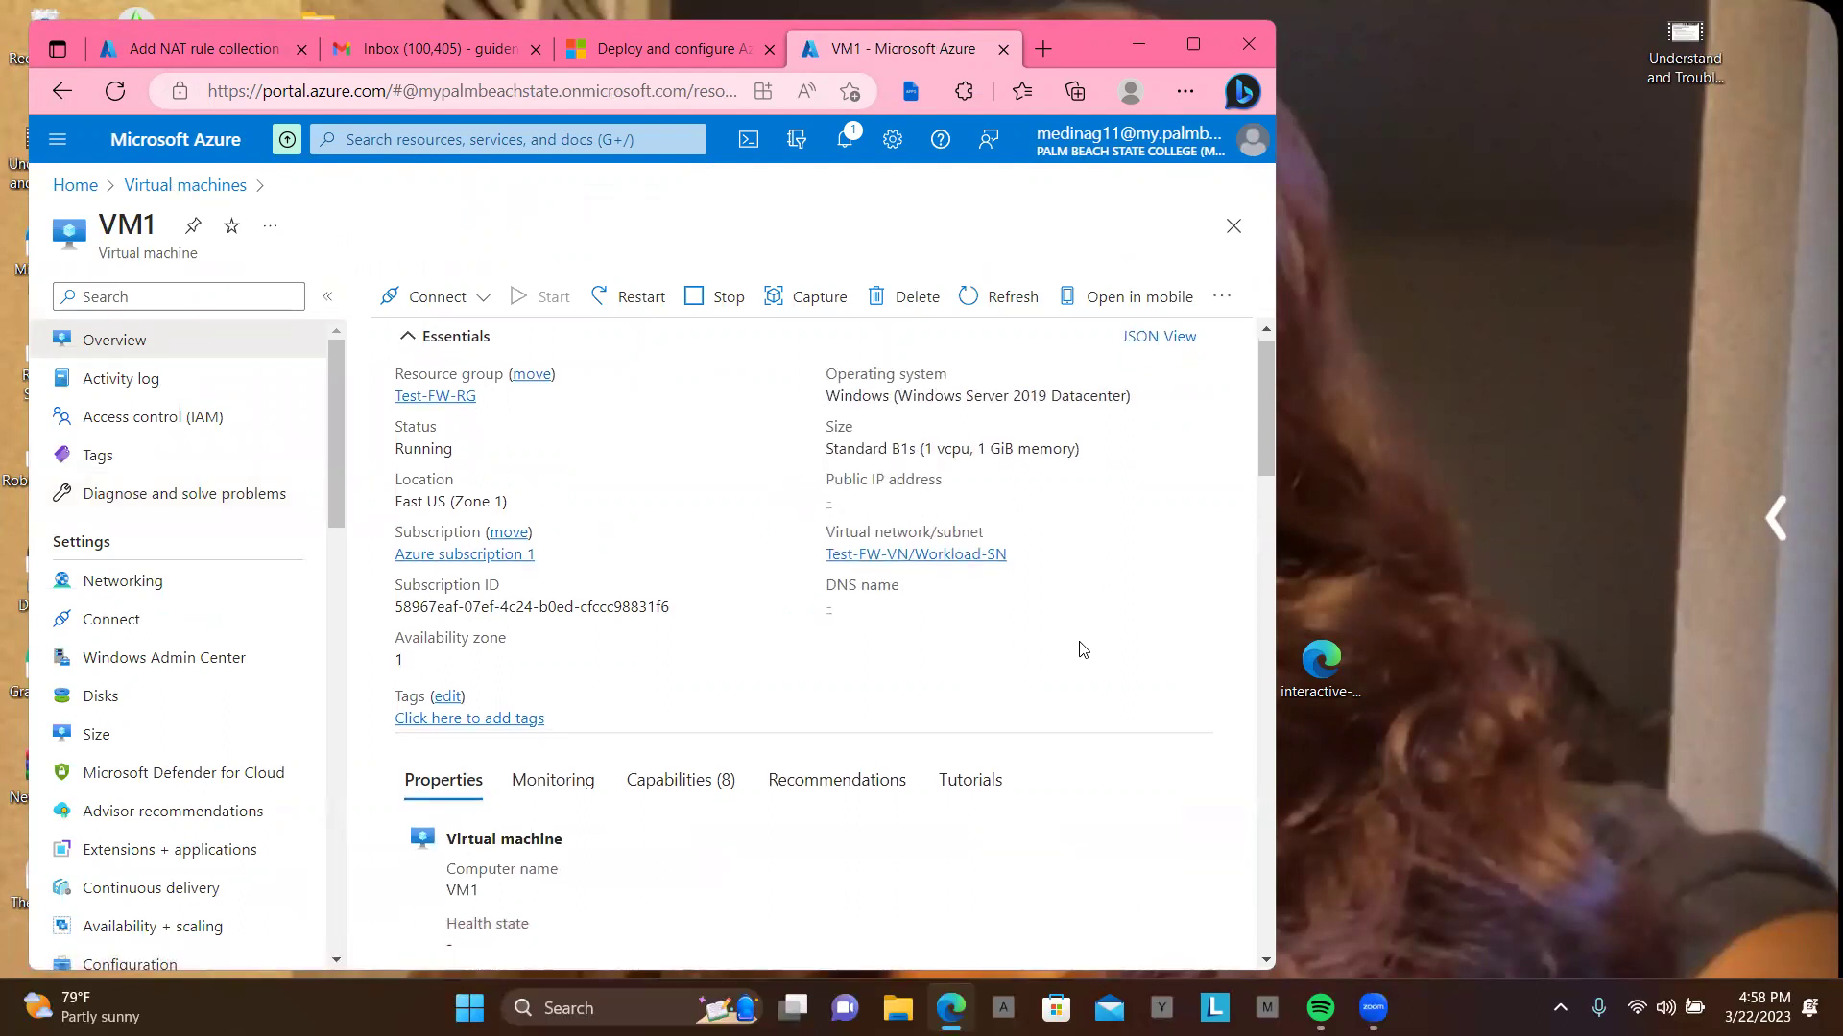
scroll(1081, 649, "up", 1)
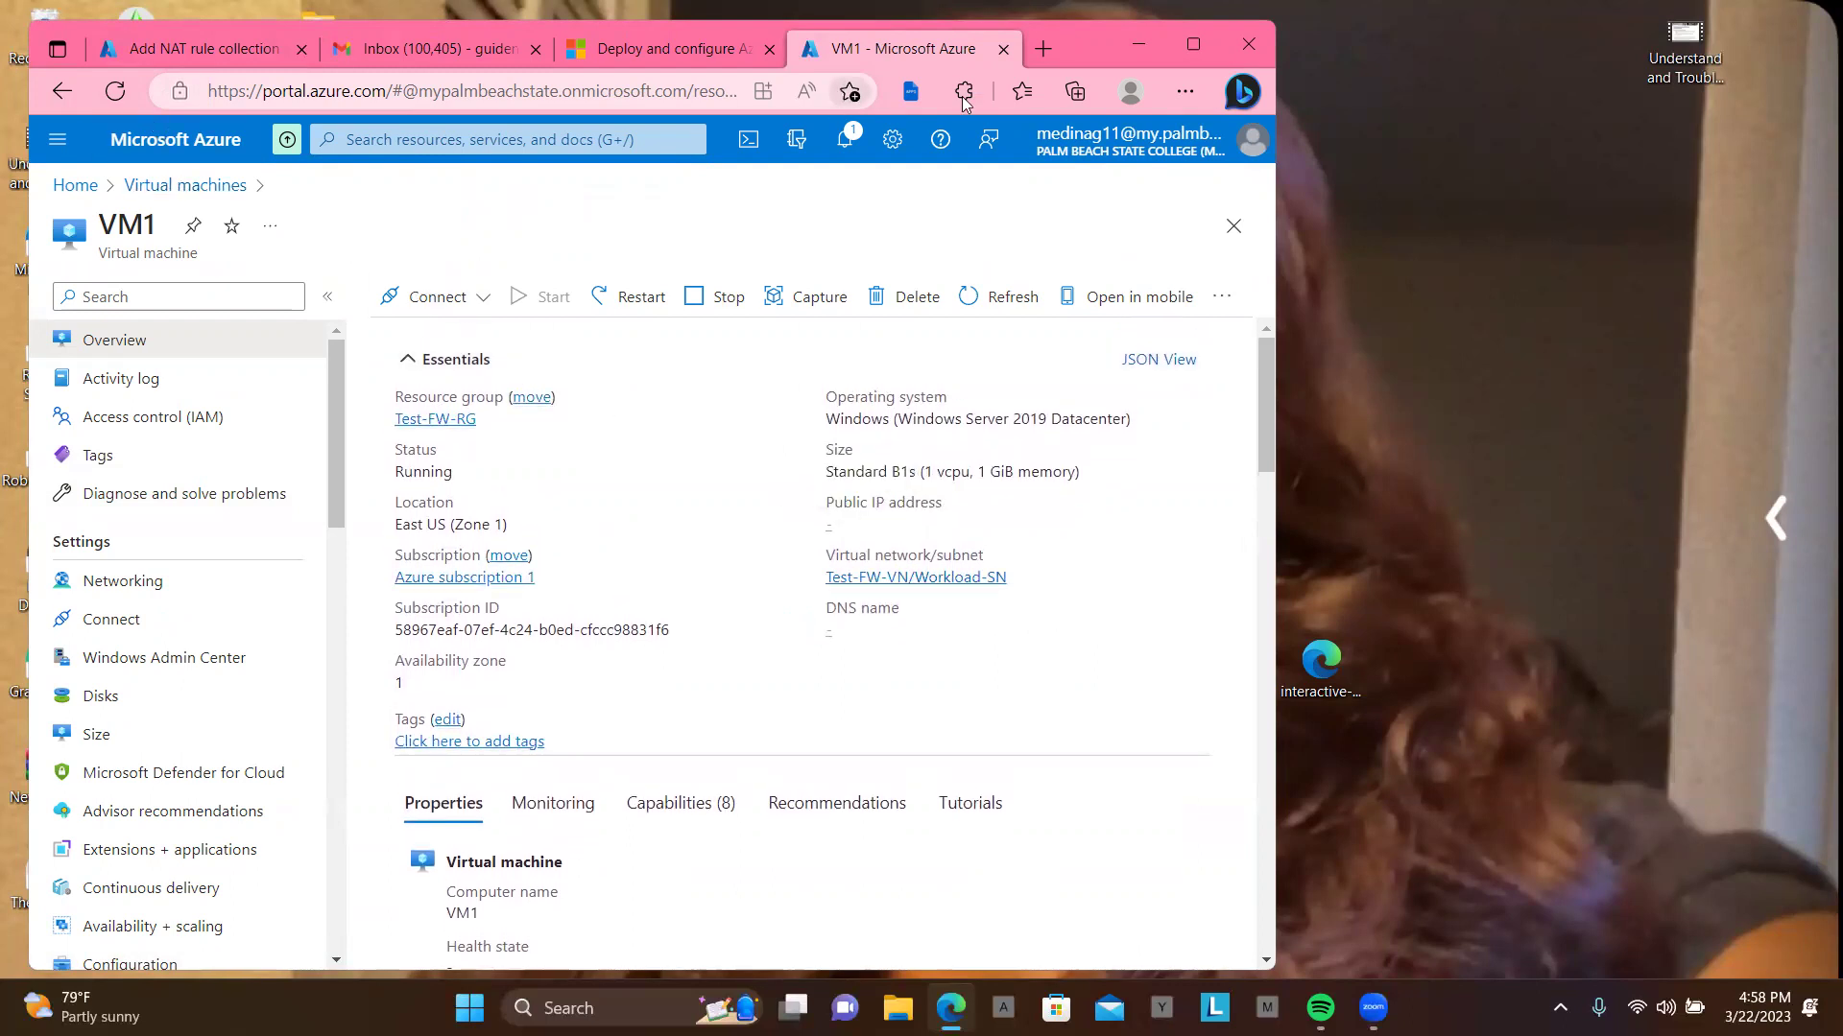
left_click(1197, 34)
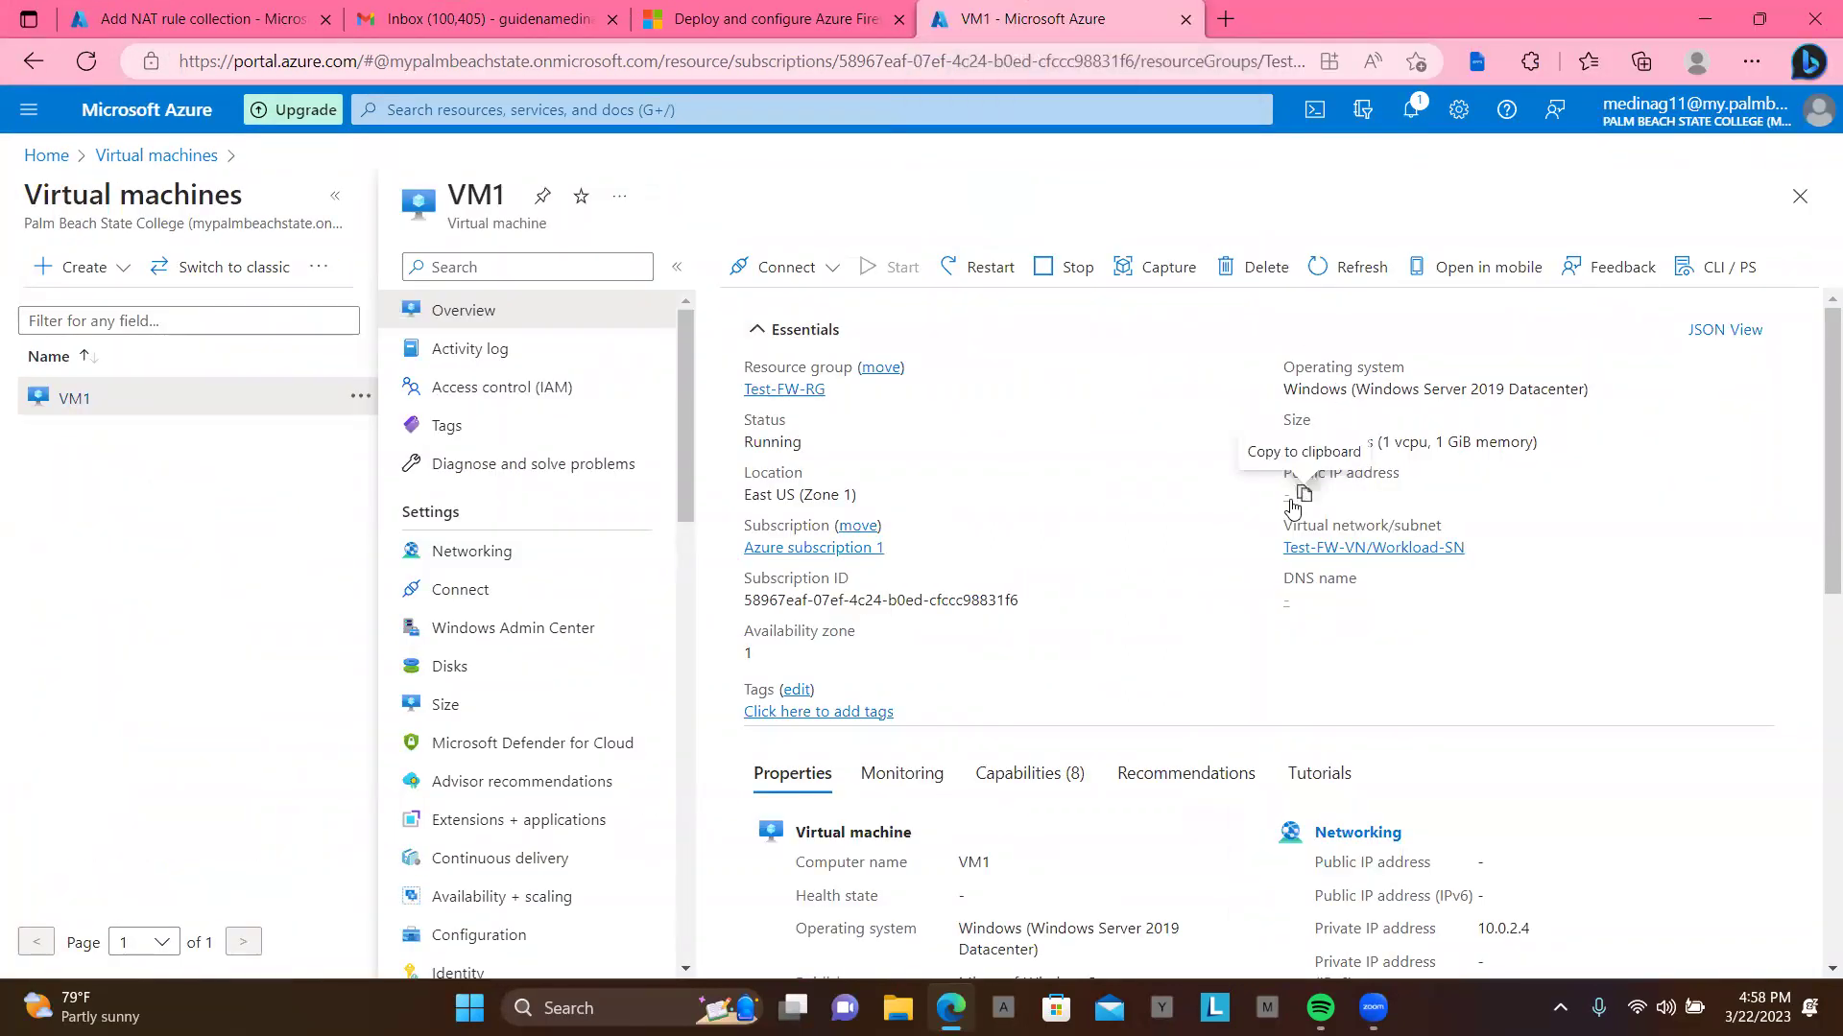
Step: Select and copy VM1's private IP address 10.0.2.4
left_click(1303, 494)
scroll(1495, 633, "down", 1)
scroll(1494, 631, "down", 2)
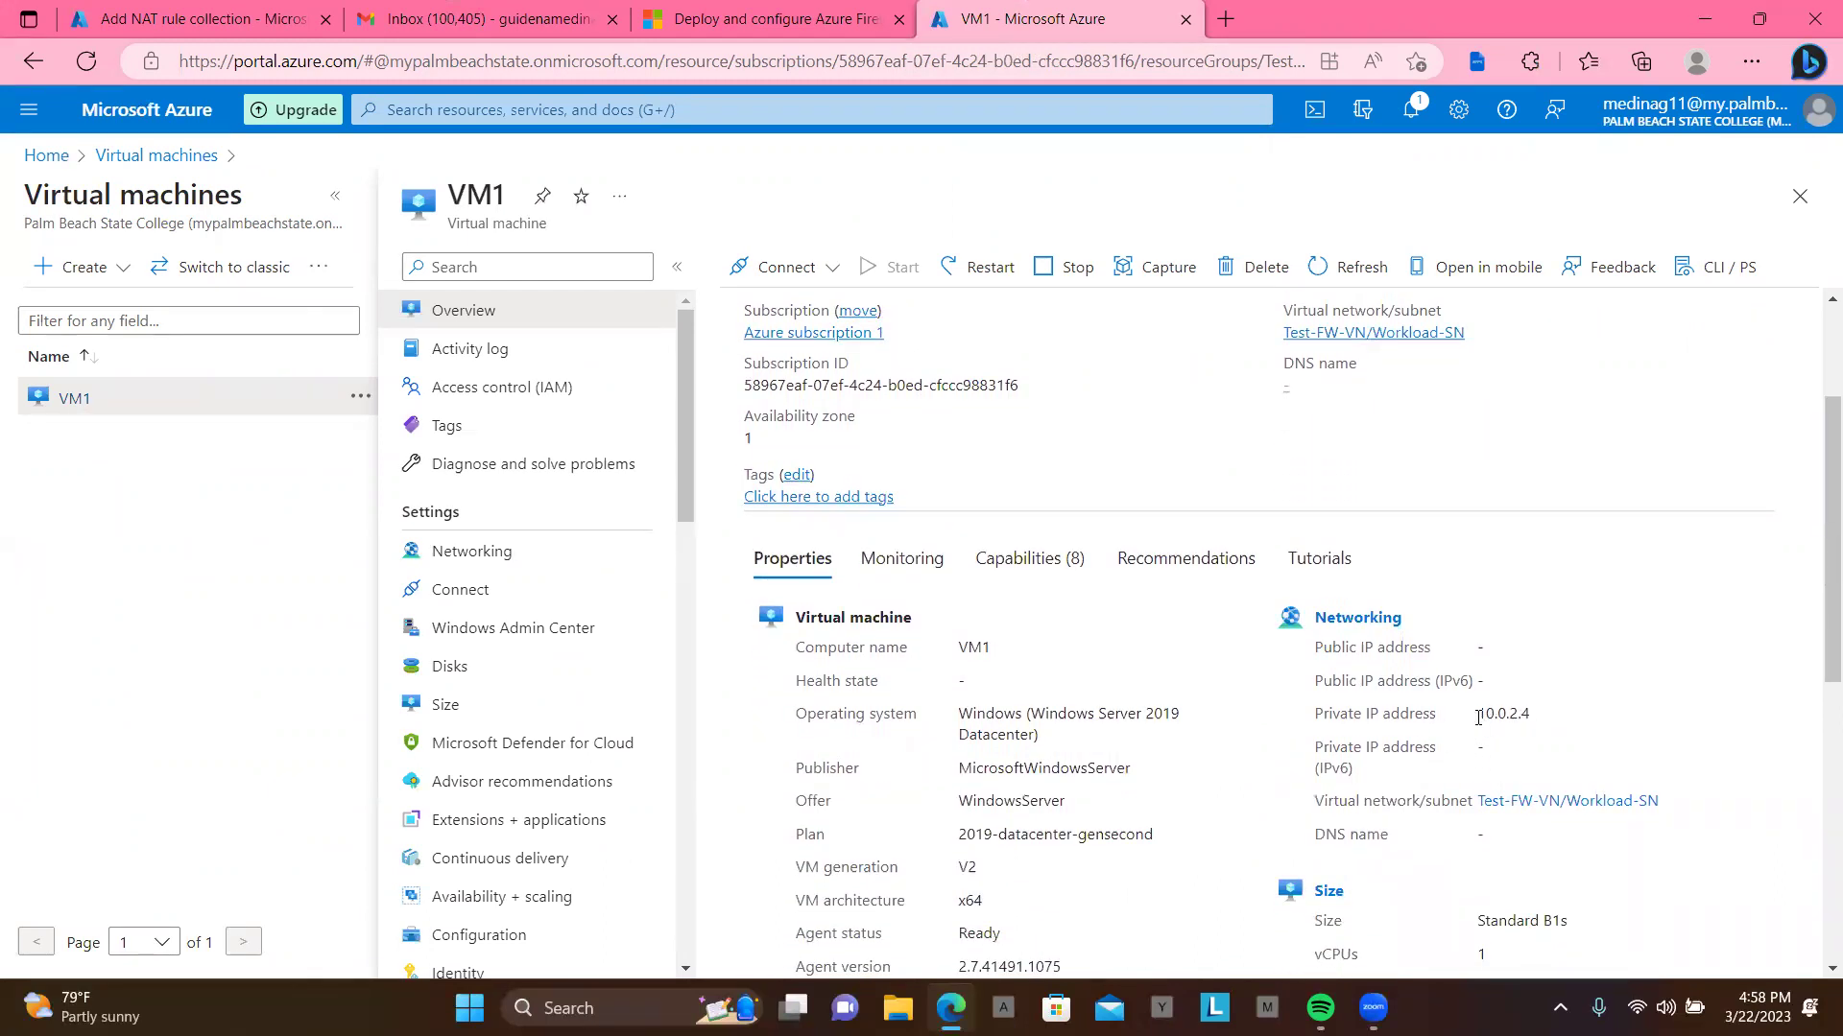
left_click_drag(1482, 713, 1533, 719)
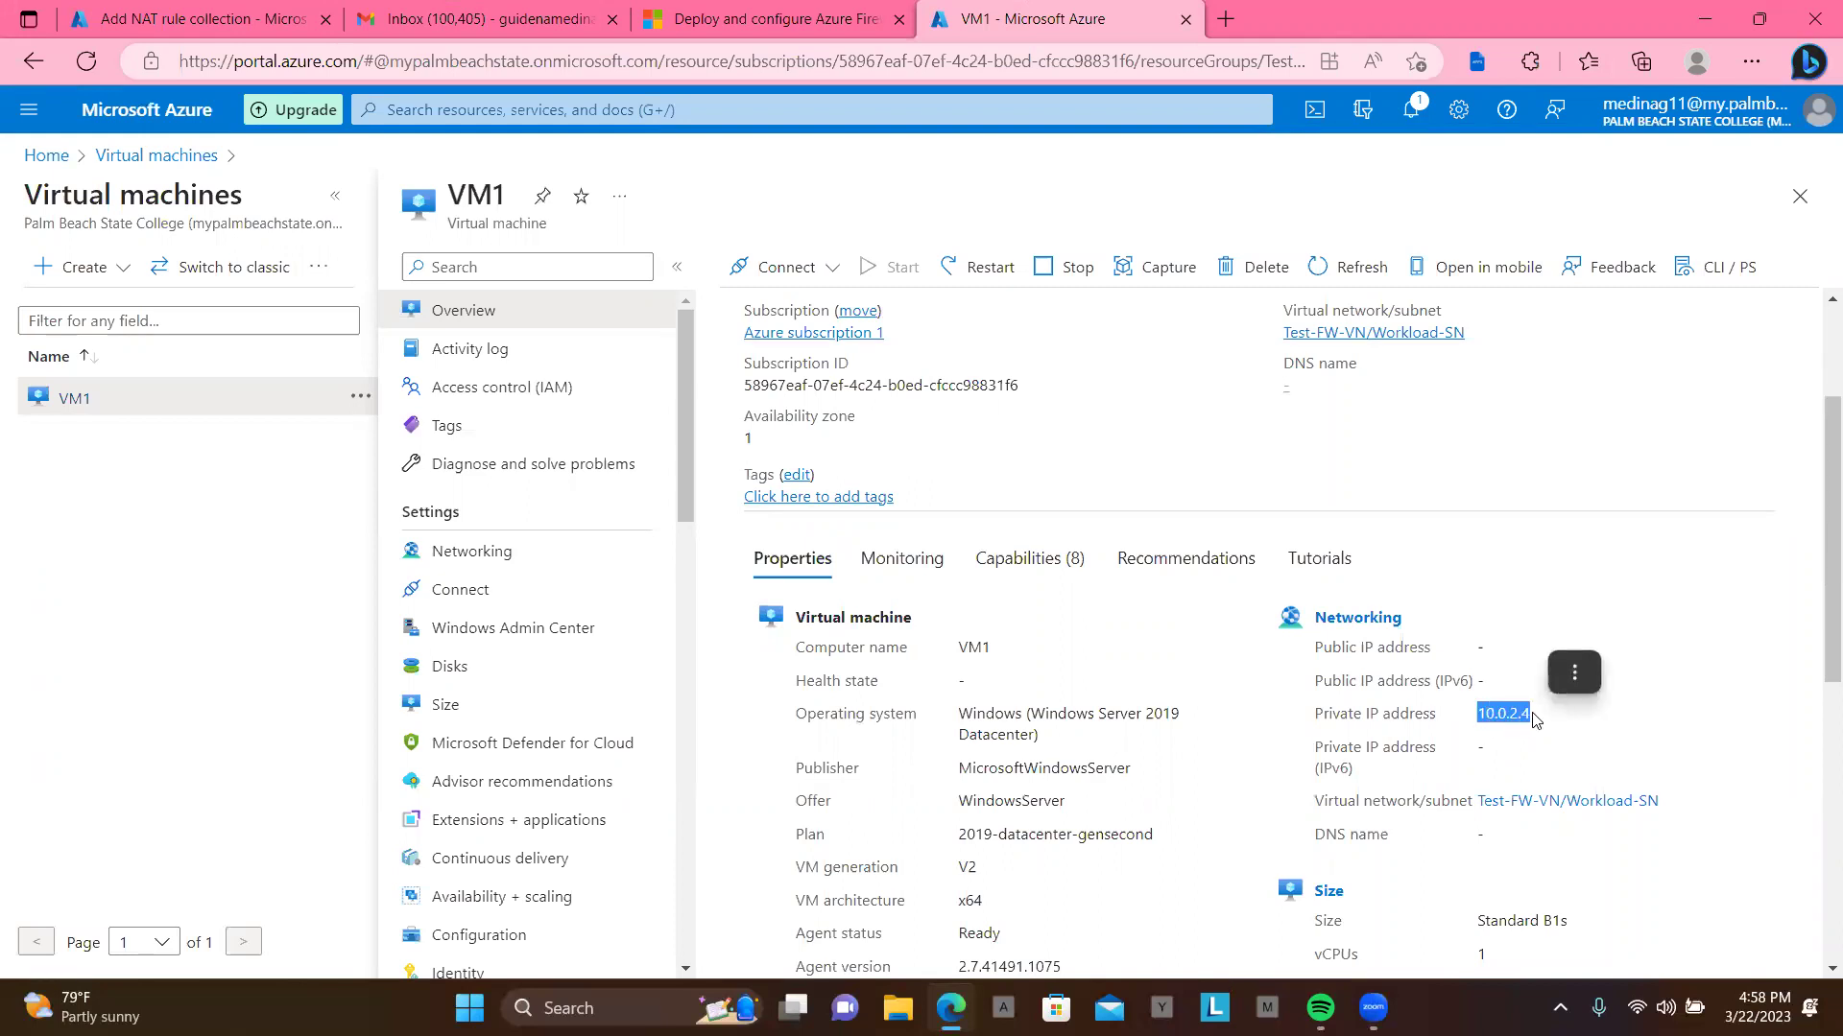
key("ctrl+c")
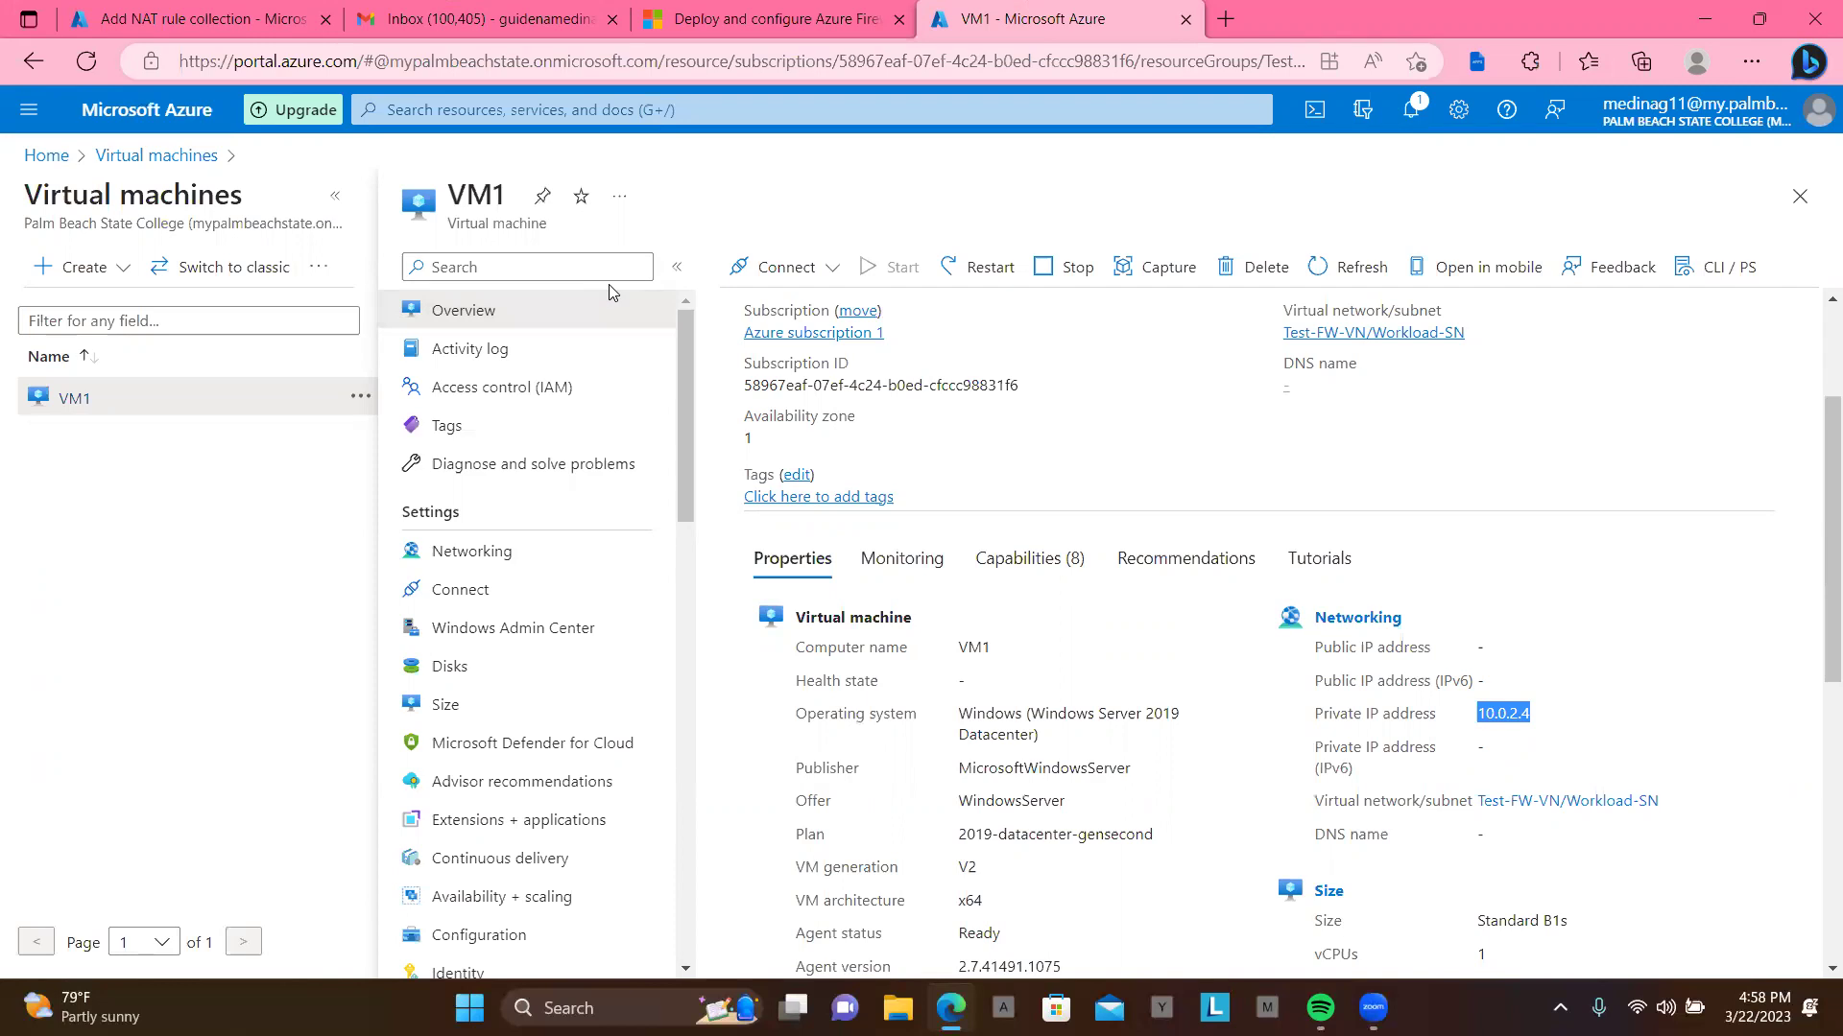
Step: Enter 10.0.2.4 as the rdp rule's translated address and add the collection to FW001
left_click(201, 18)
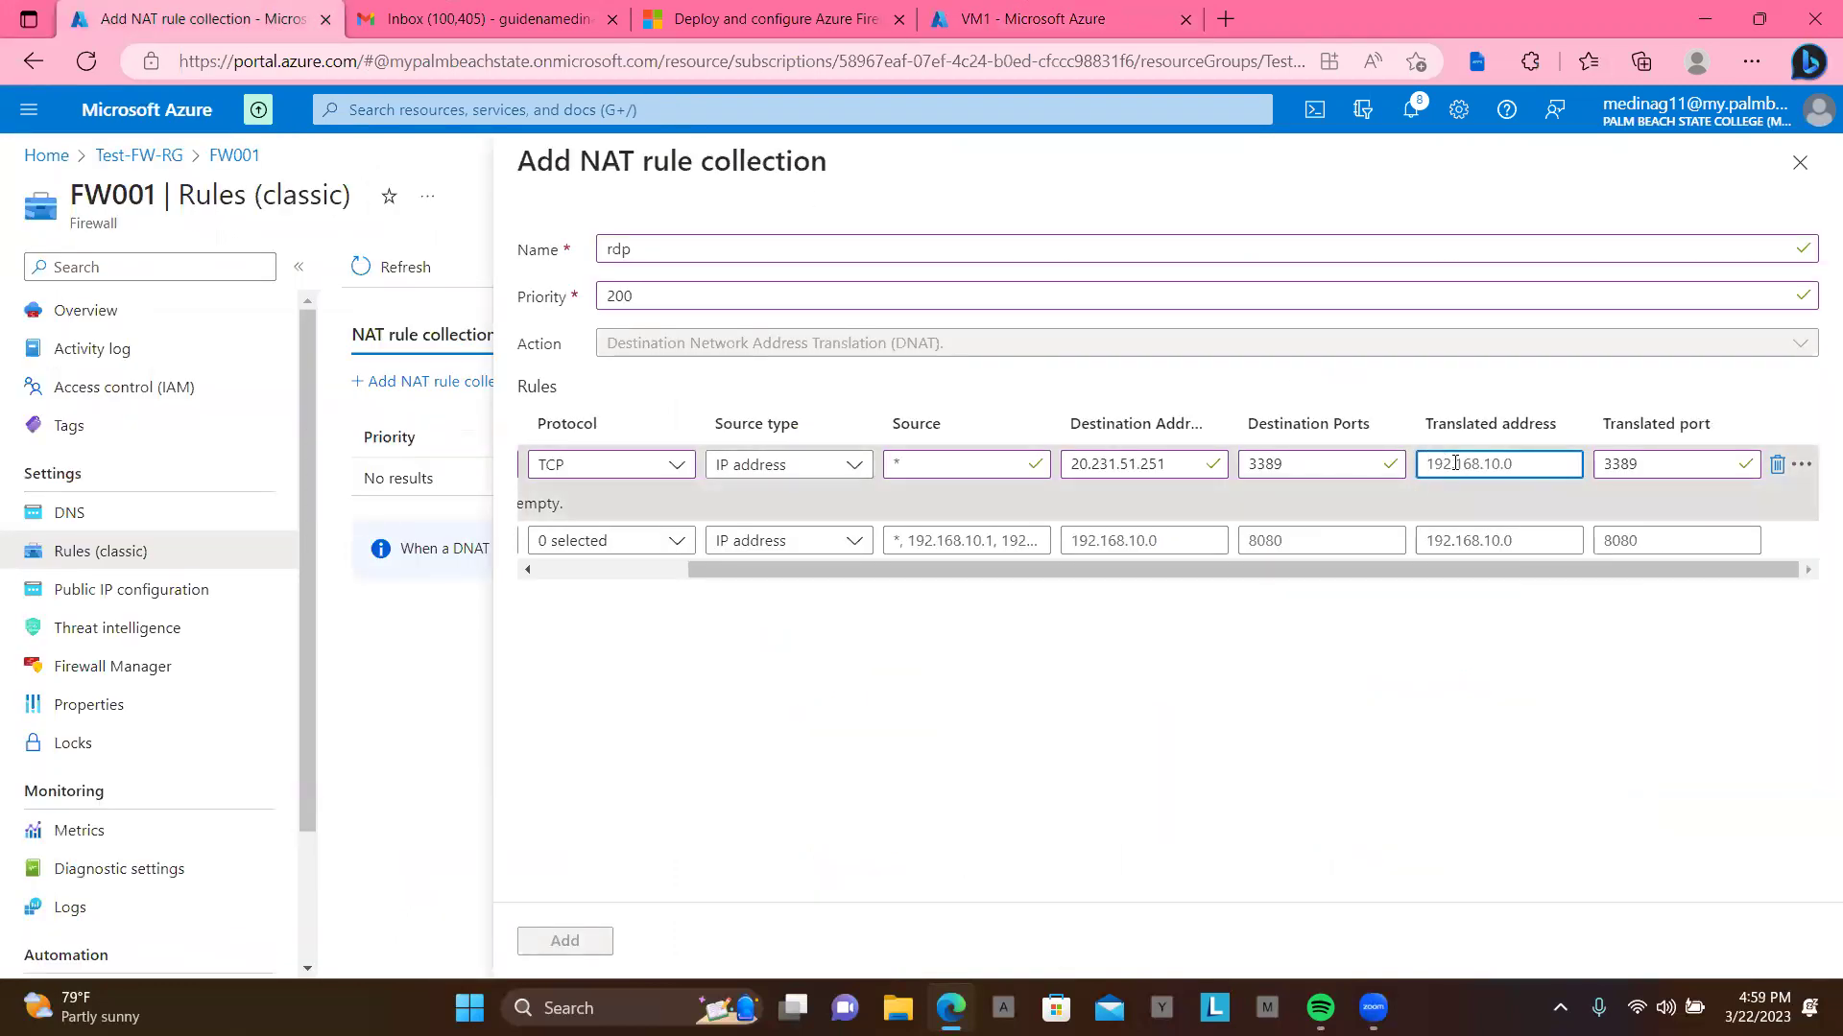
type("10.0.2.4")
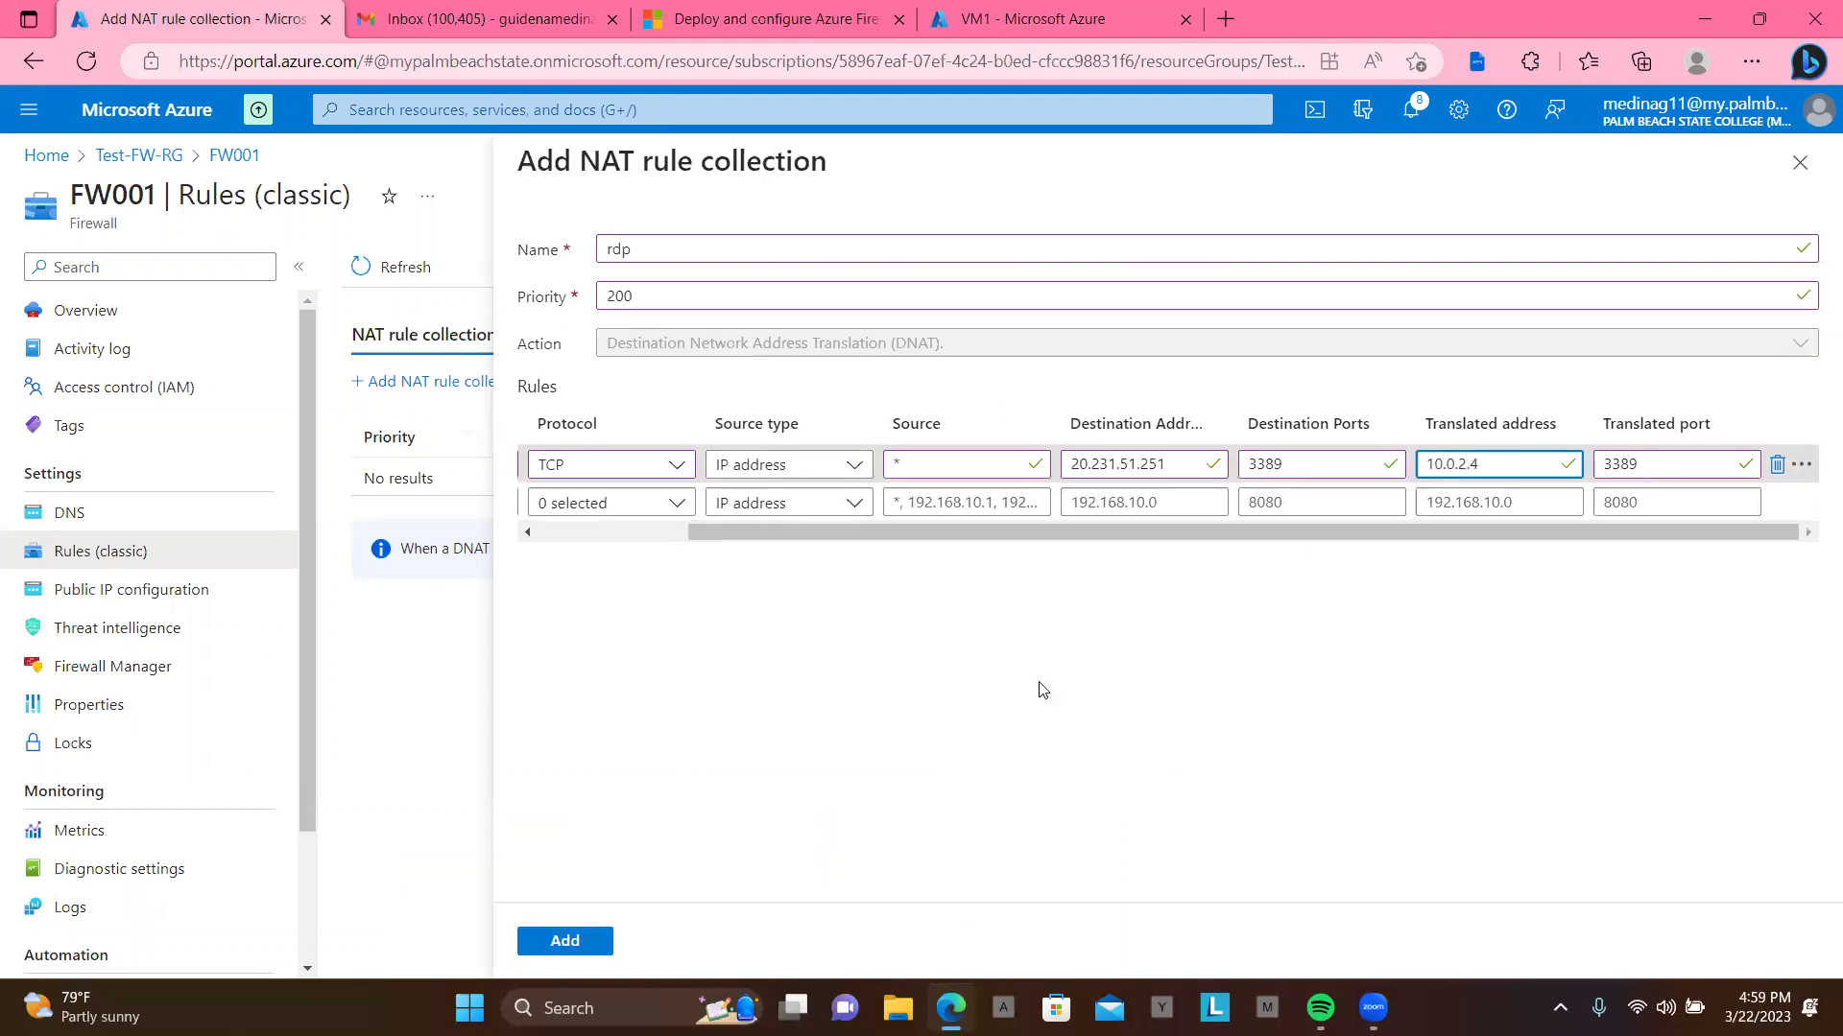
left_click(563, 943)
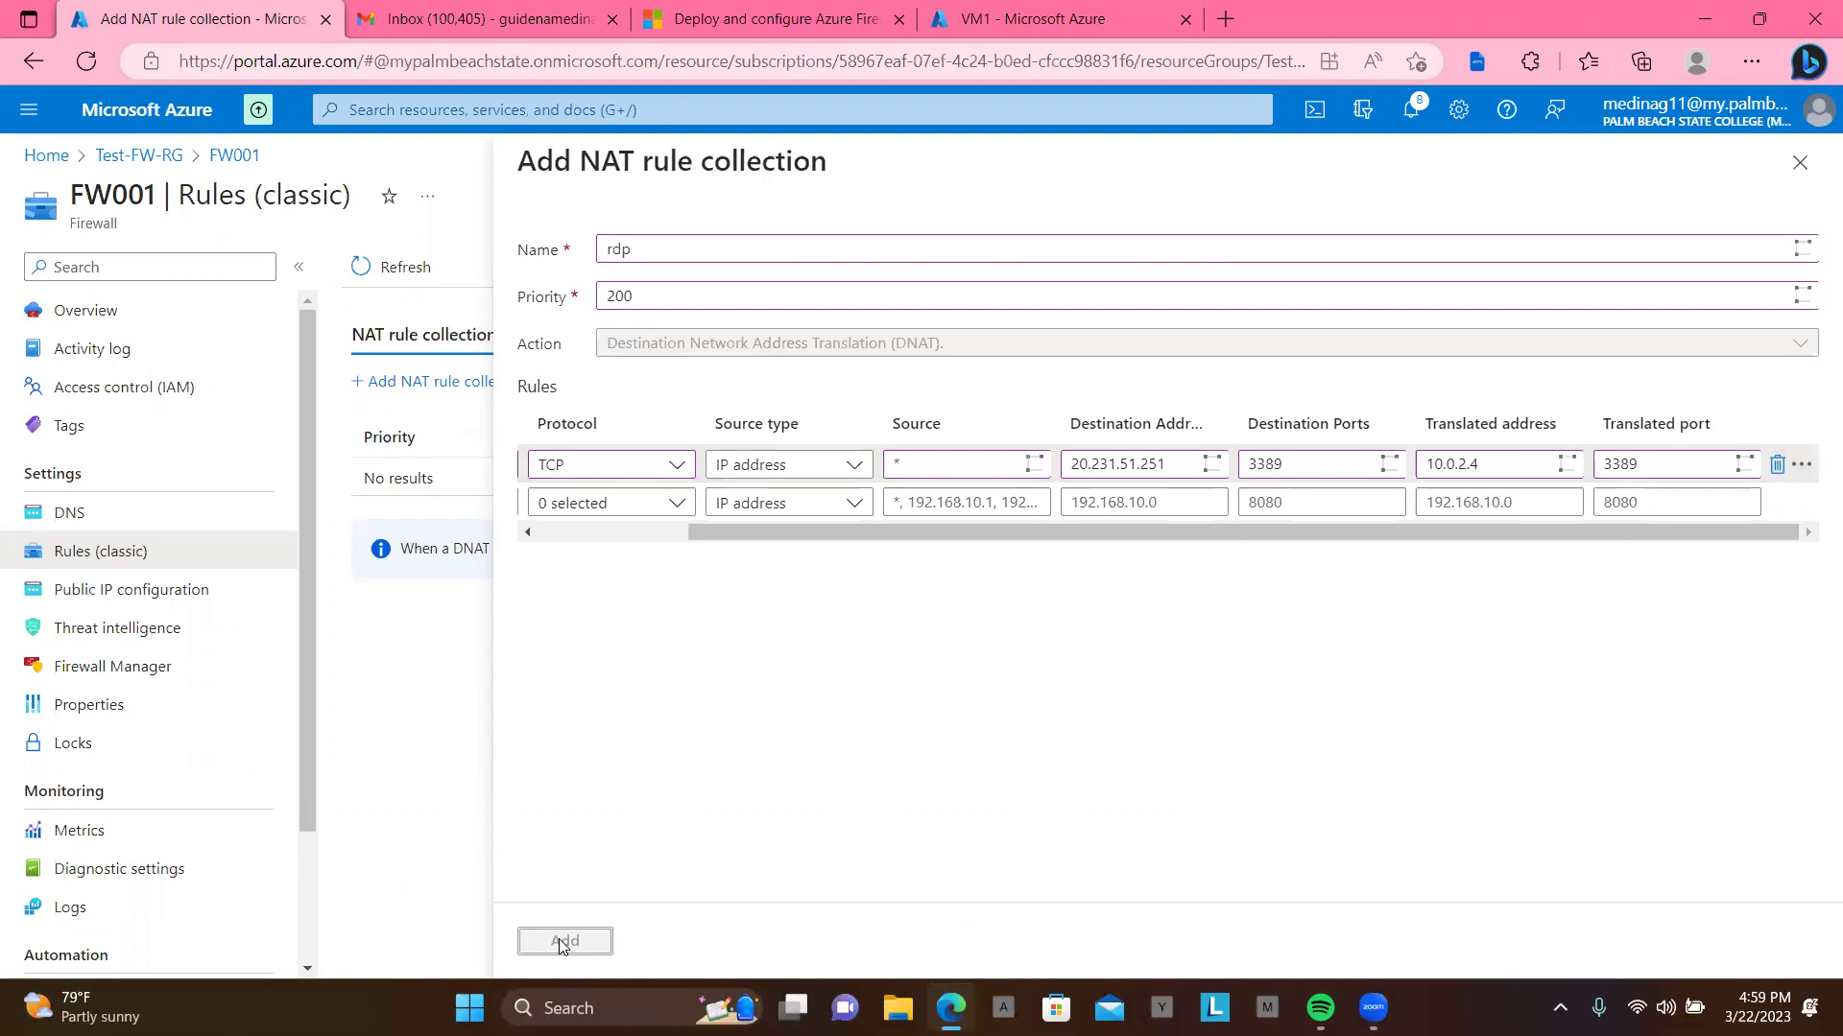
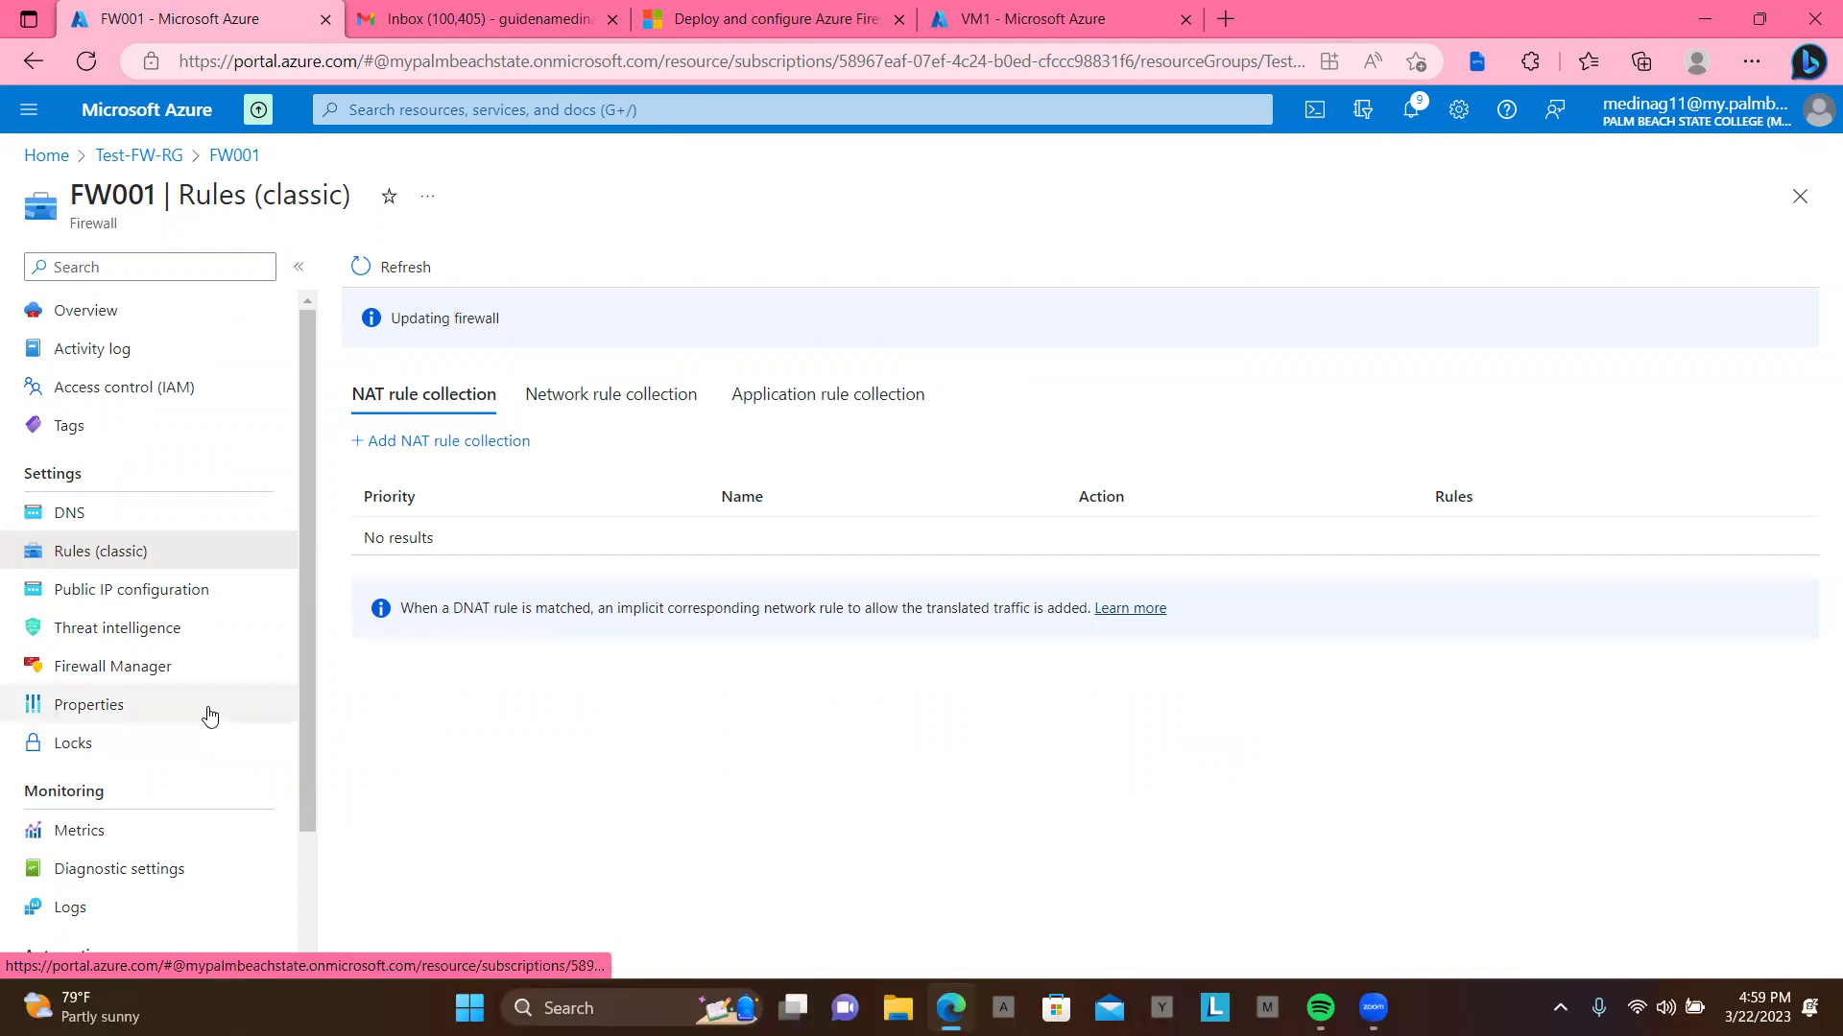
Step: Leave FW001's classic rules page for the Azure portal home page via the breadcrumb
left_click(53, 163)
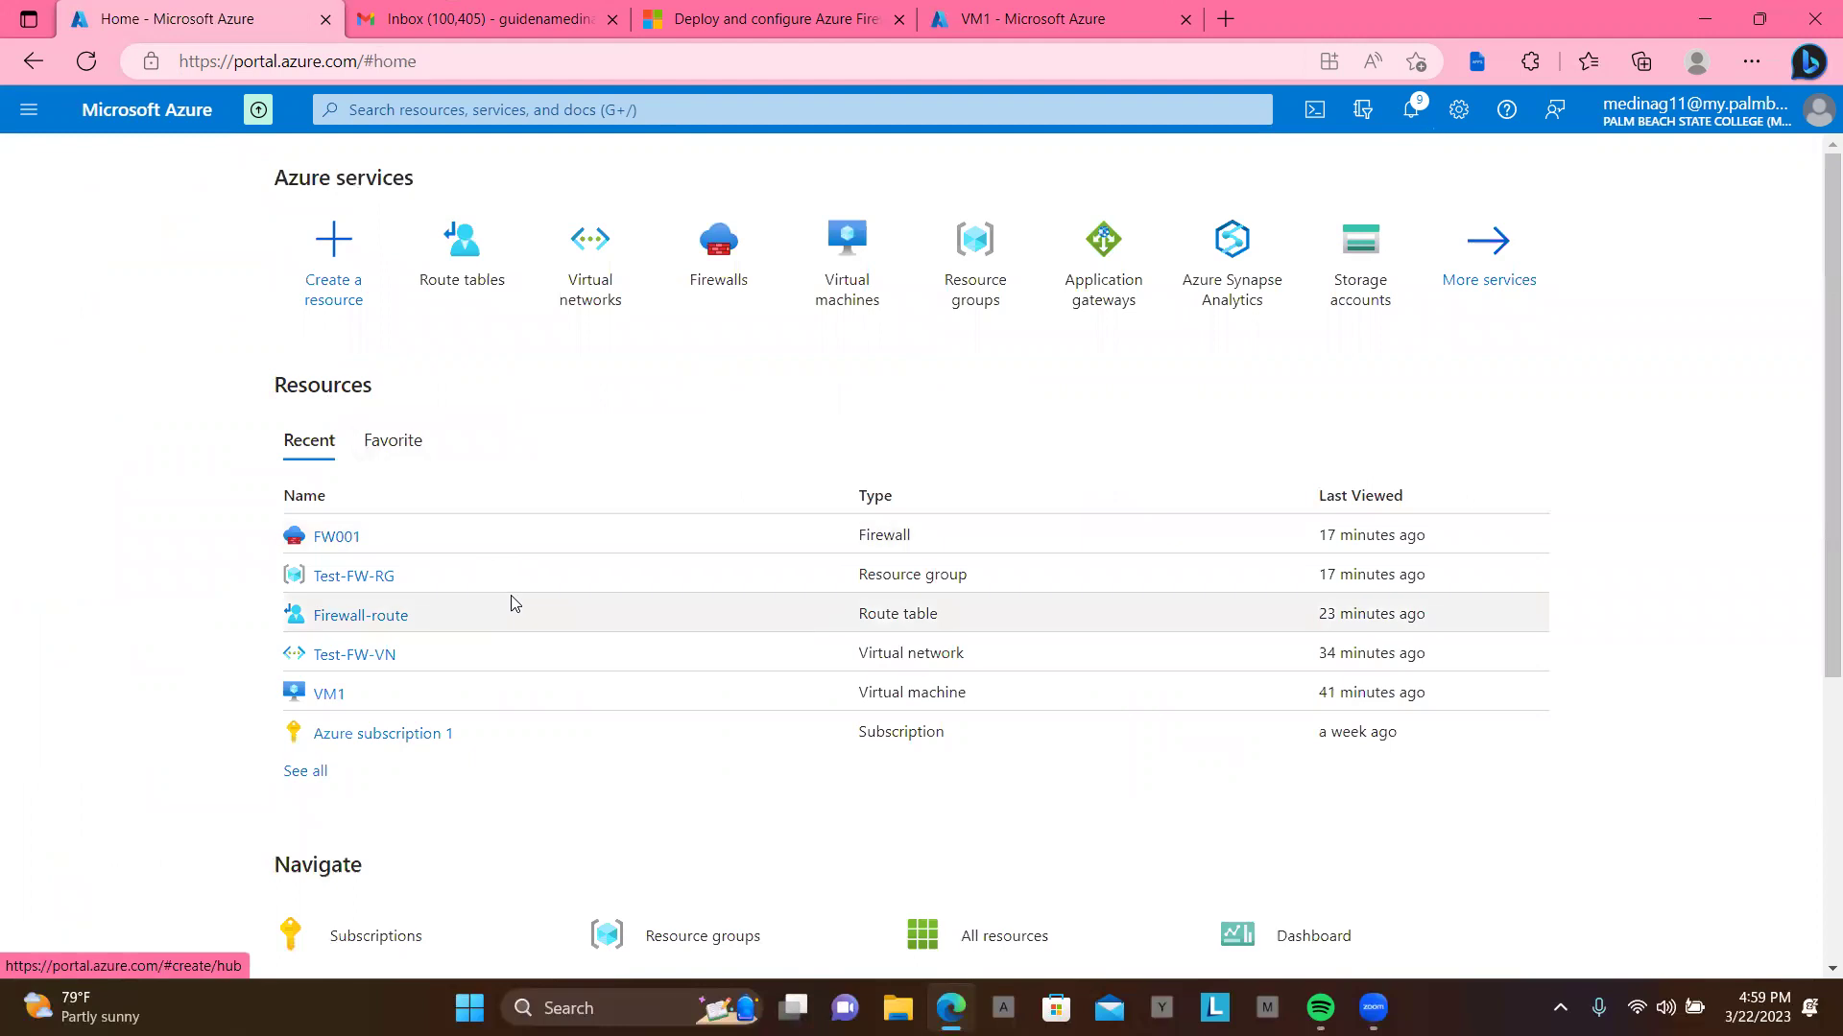
Step: Open Test-FW-RG from Recent resources and scroll its menu to see all eight resources
left_click(349, 577)
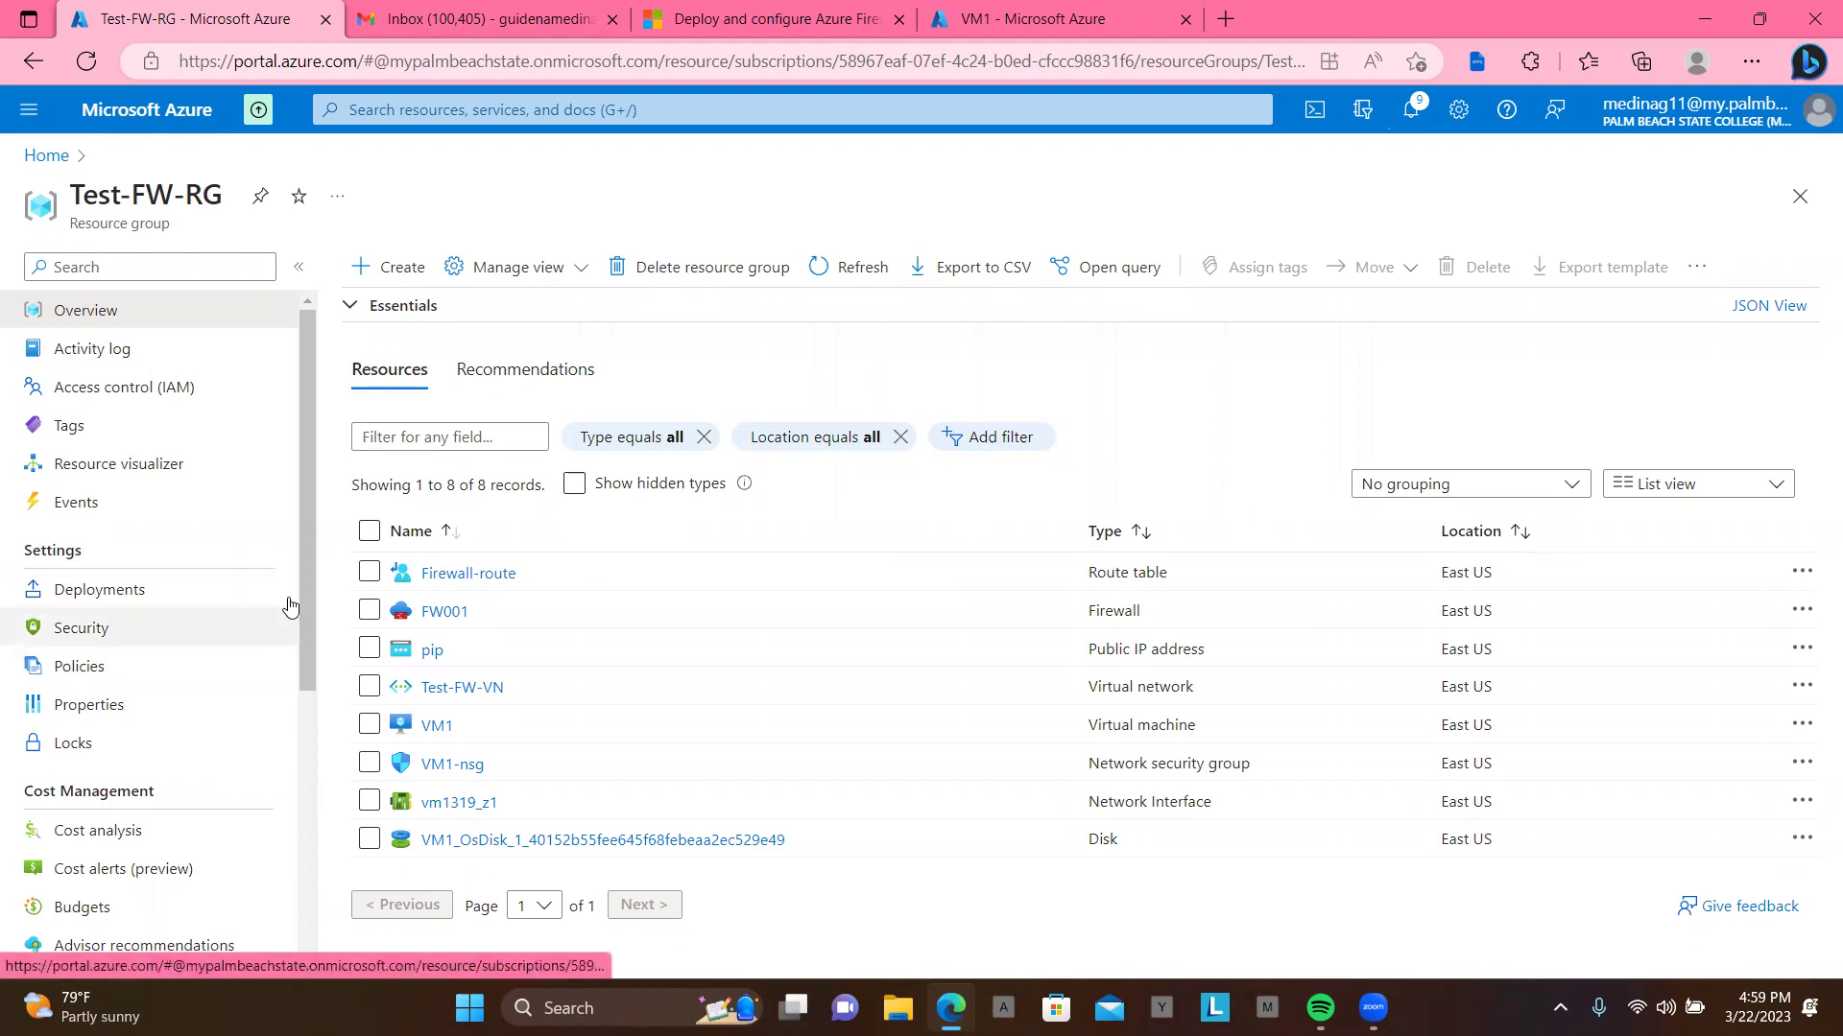
mouse_move(305, 579)
left_mouse_down()
mouse_move(332, 854)
mouse_move(309, 543)
left_mouse_up()
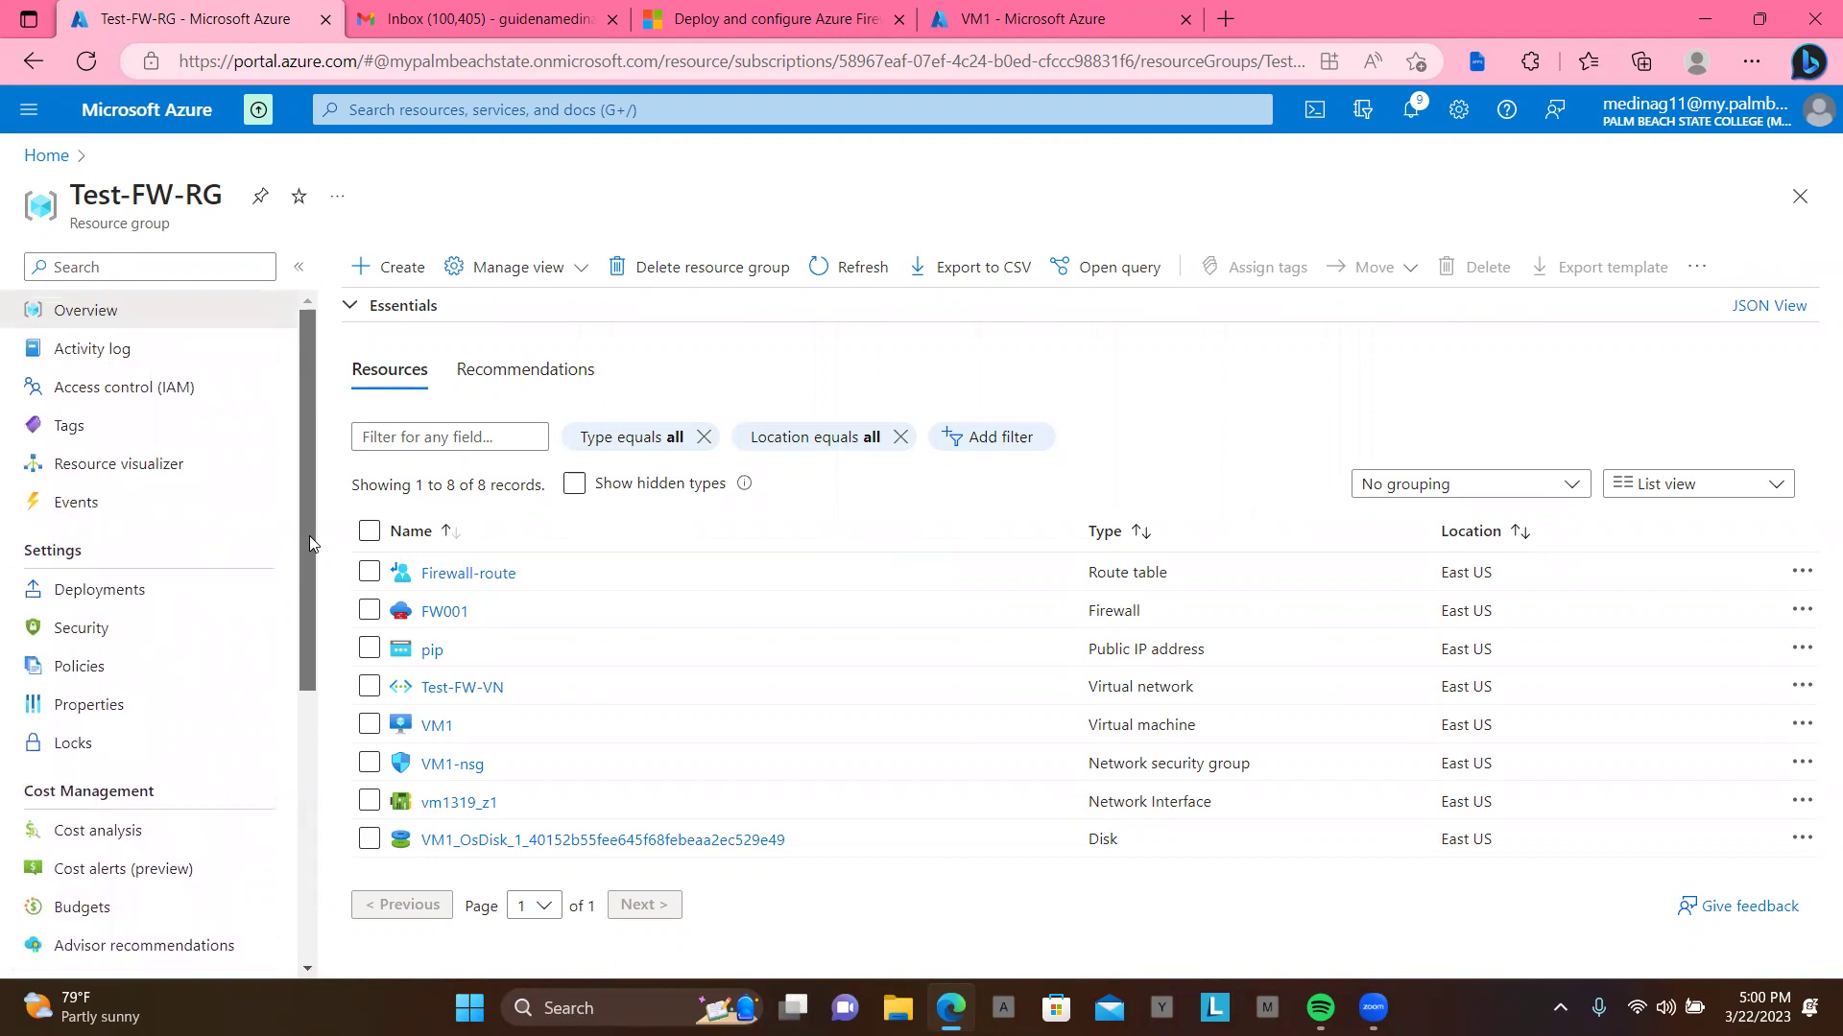
left_click_drag(309, 535, 339, 857)
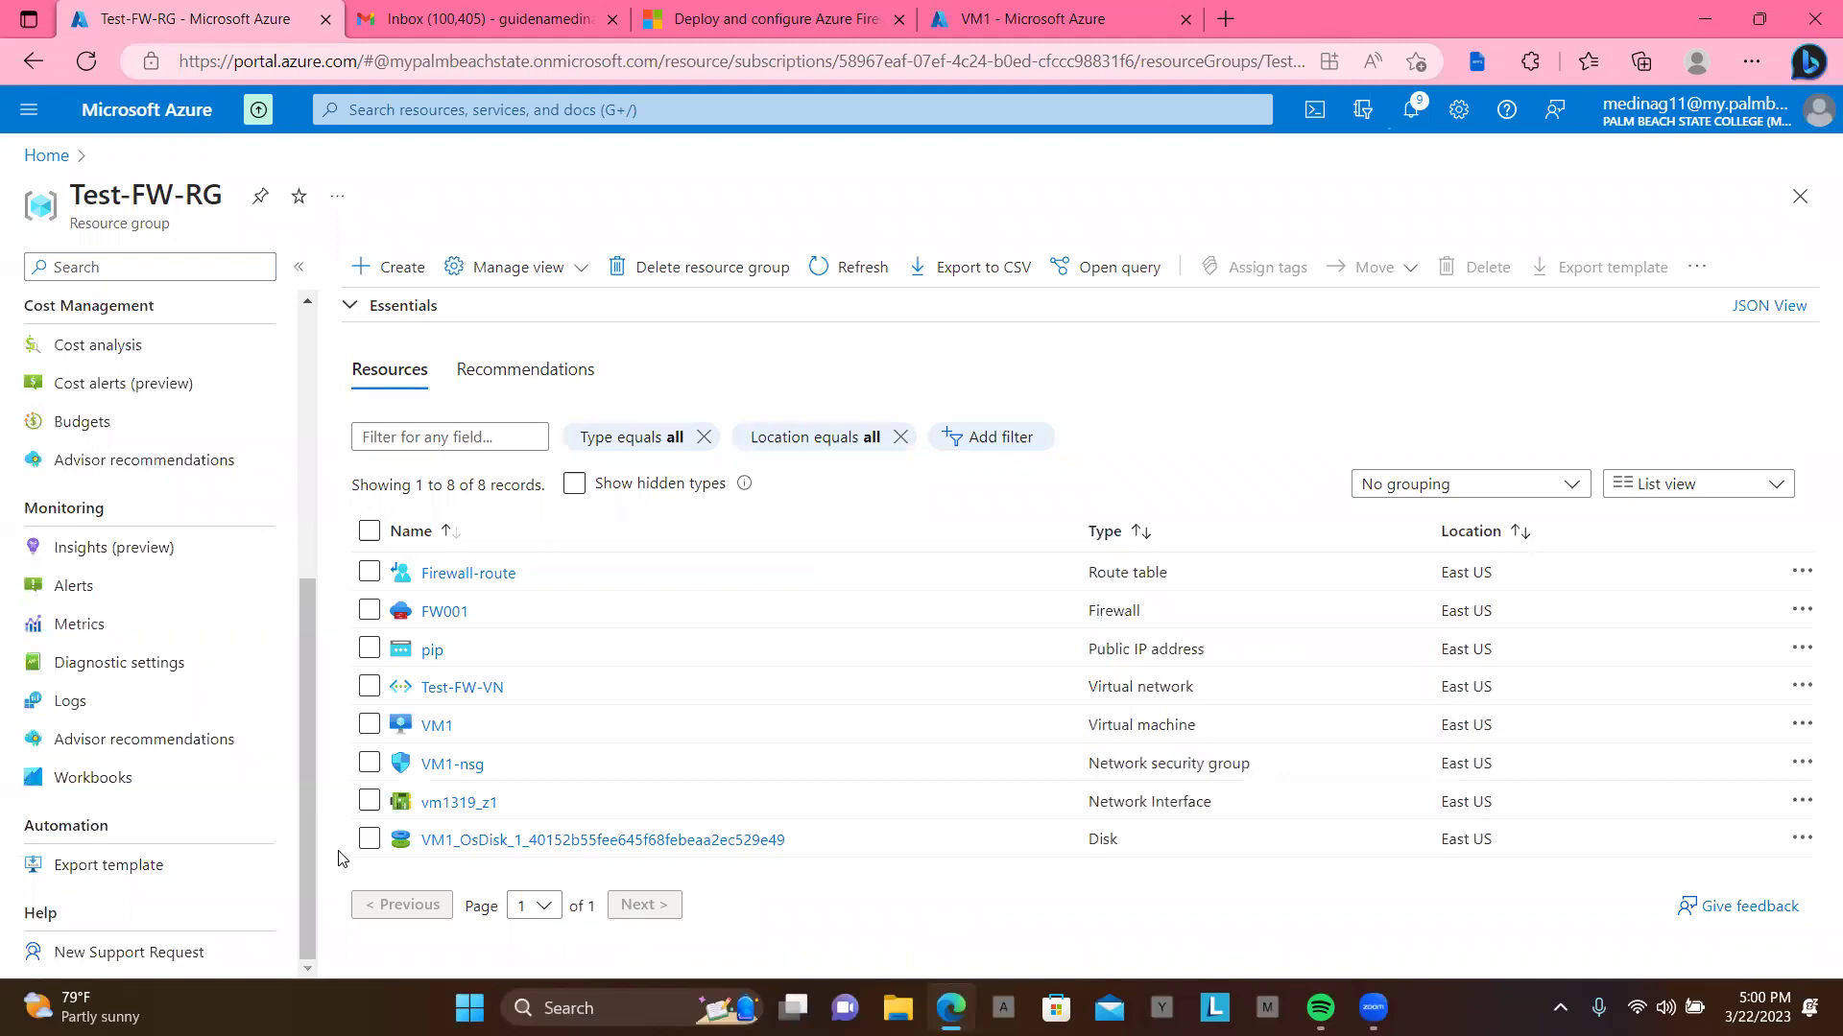
Step: Open VM1's overview from the resource list and scroll through its menu
left_click(437, 726)
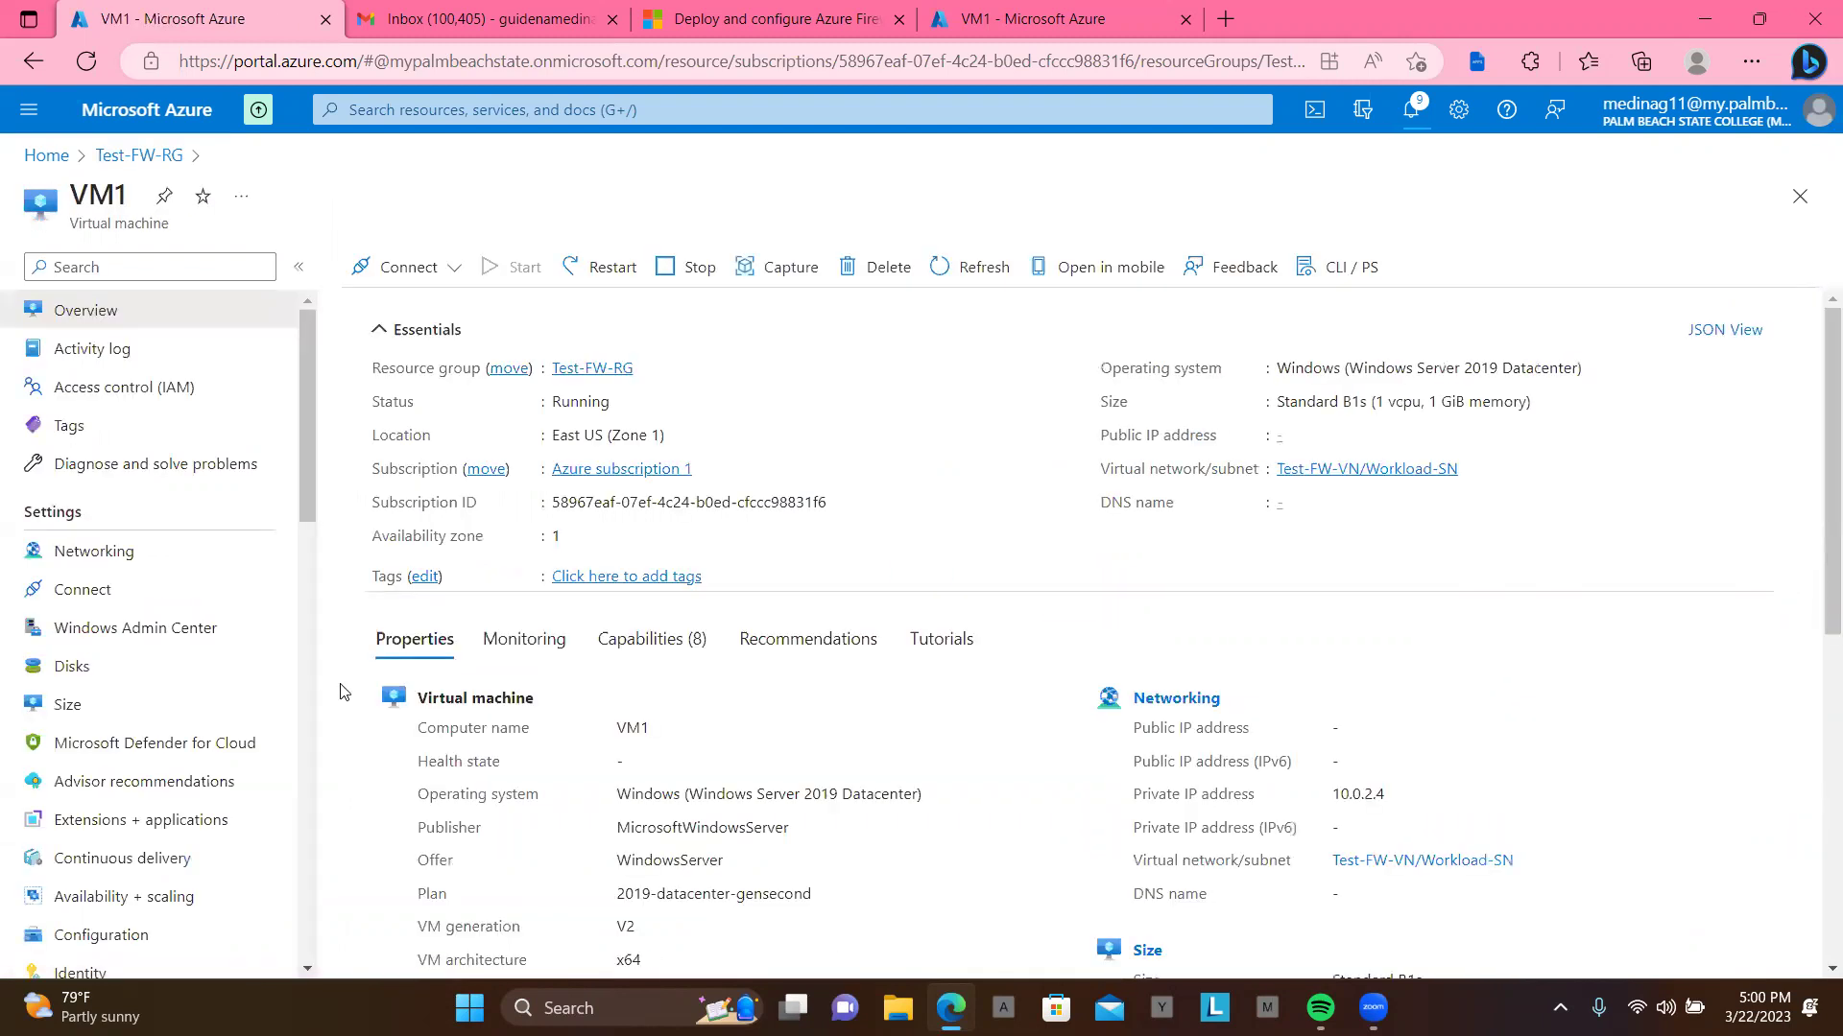
scroll(230, 678, "down", 1)
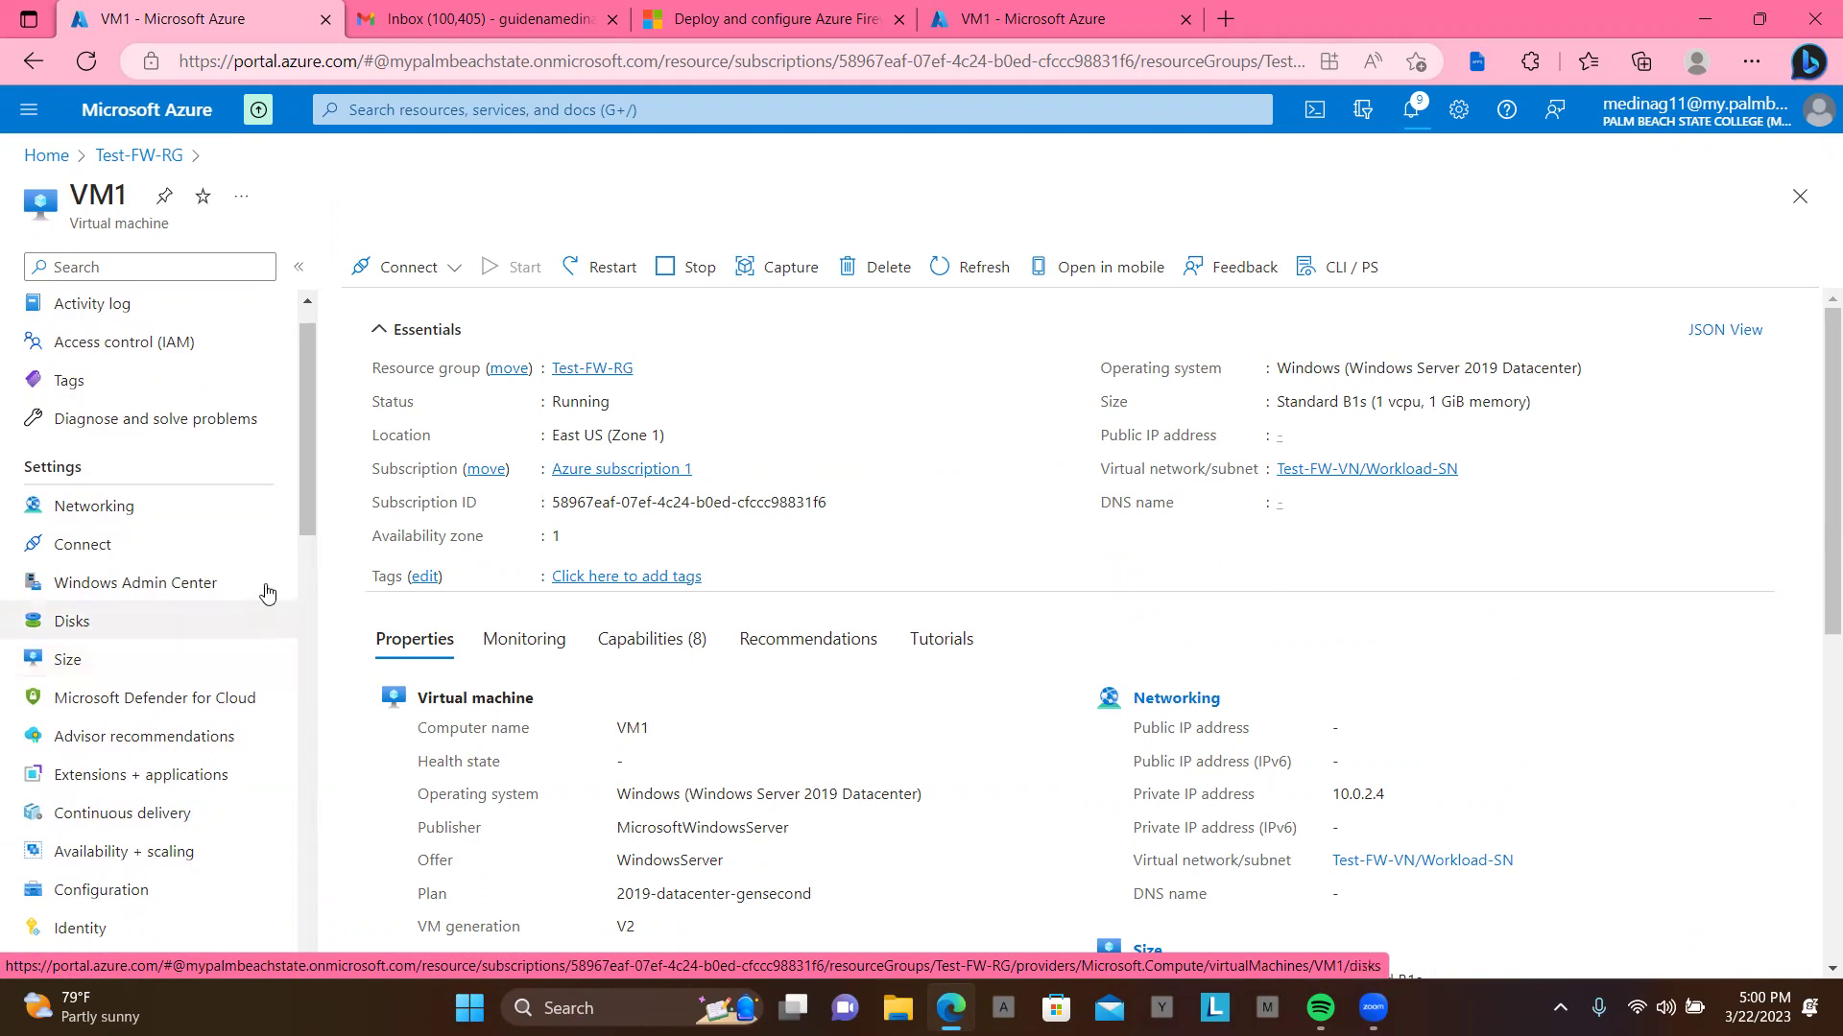
left_click_drag(315, 505, 336, 793)
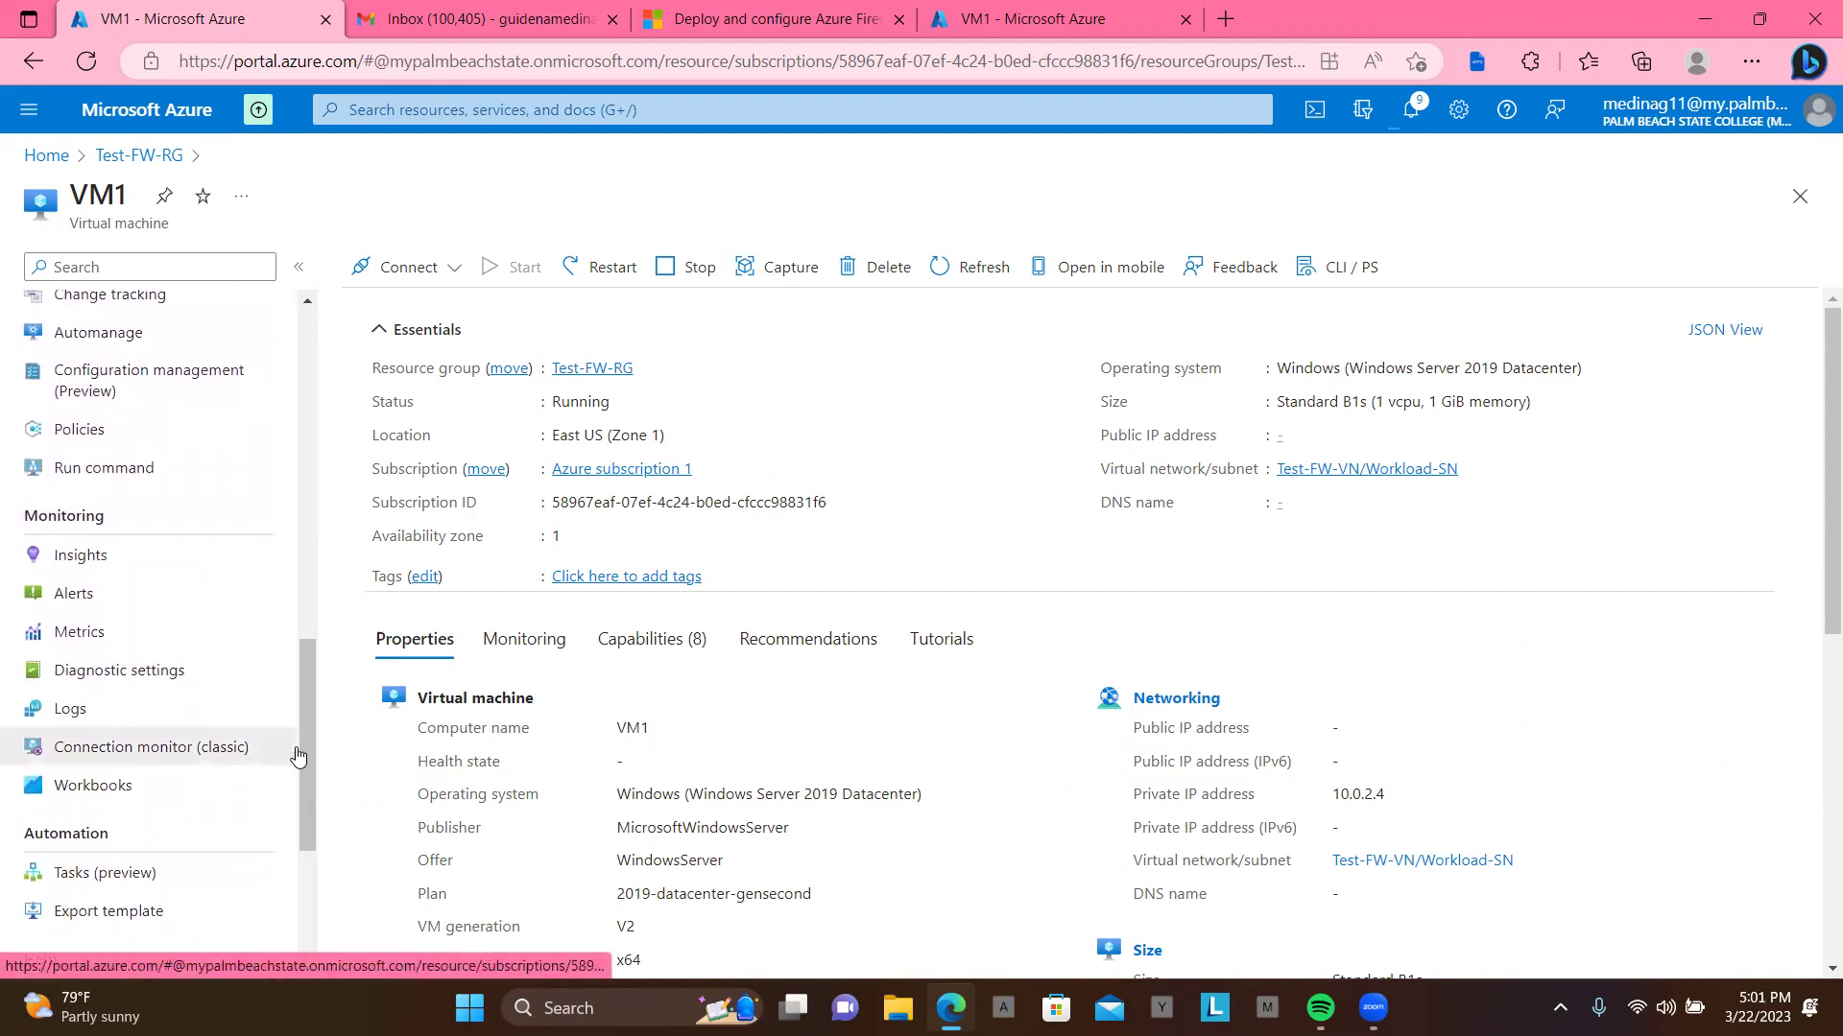
left_click_drag(311, 758, 313, 468)
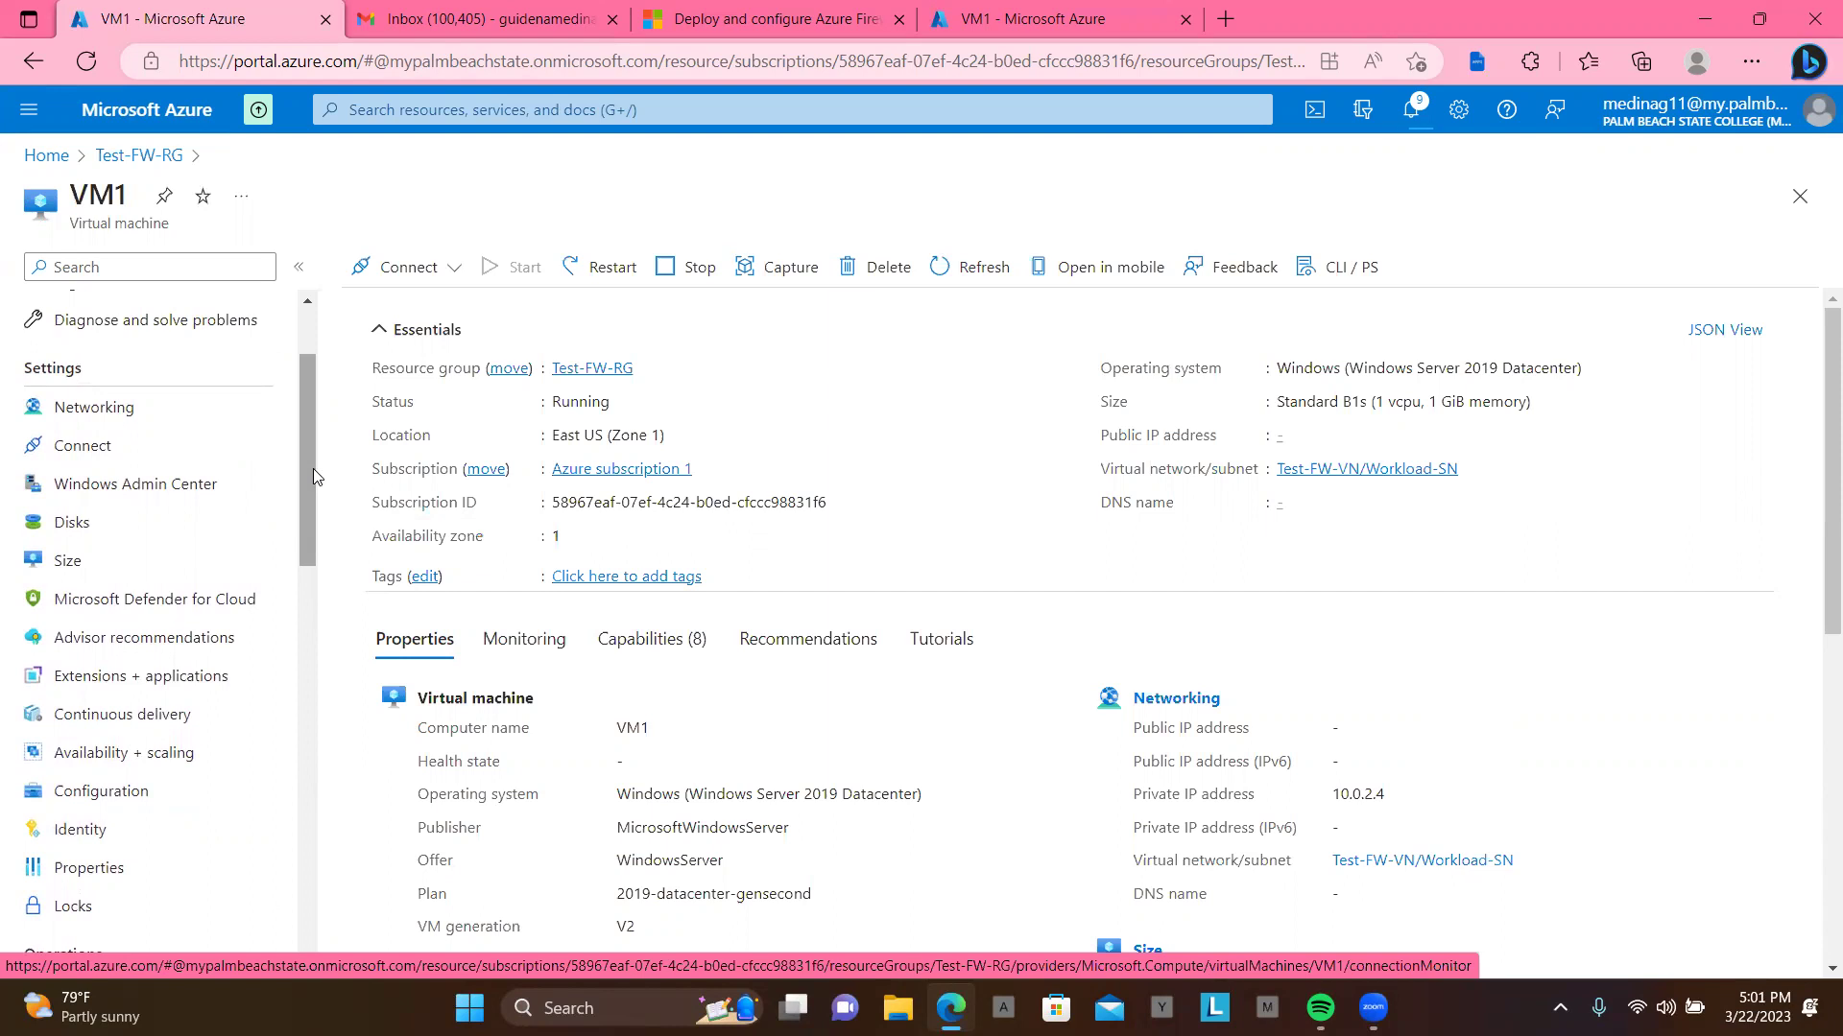
mouse_move(313, 468)
left_mouse_down()
mouse_move(324, 413)
mouse_move(325, 455)
left_mouse_up()
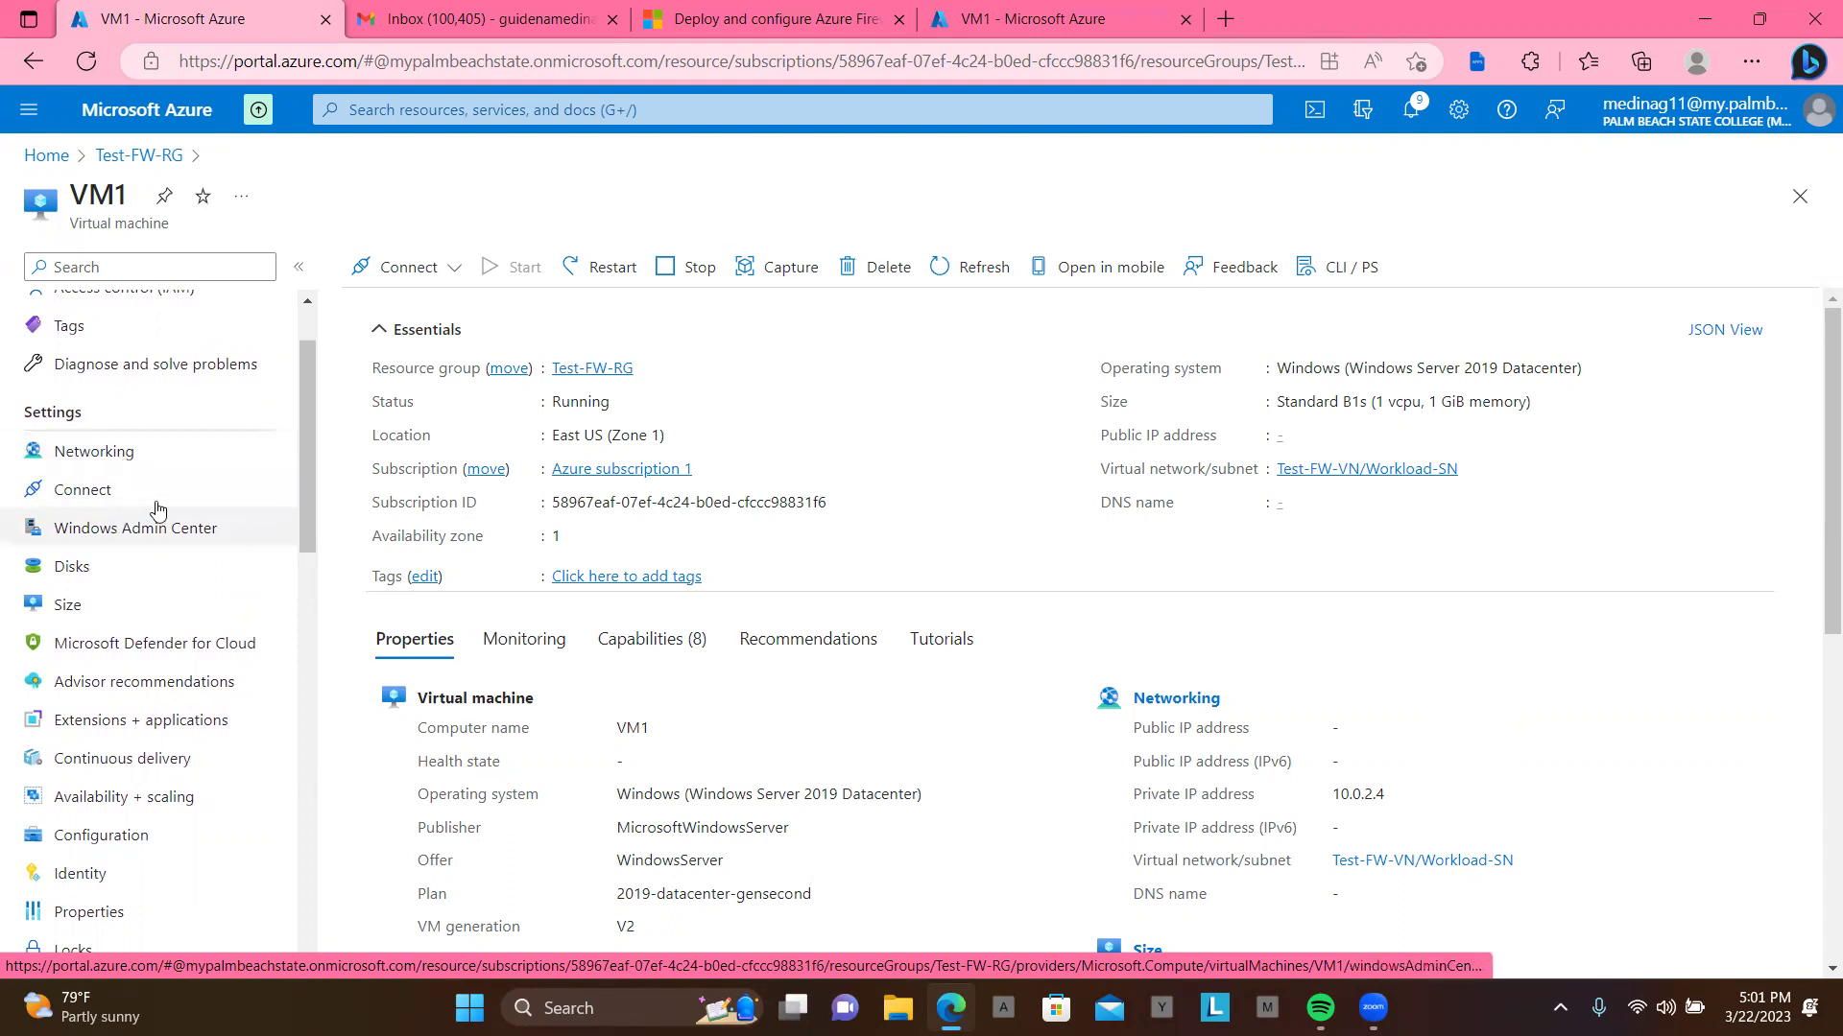
Step: Review VM1's properties, including agent status Ready and private IP 10.0.2.4, then reload the page
scroll(185, 572, "up", 1)
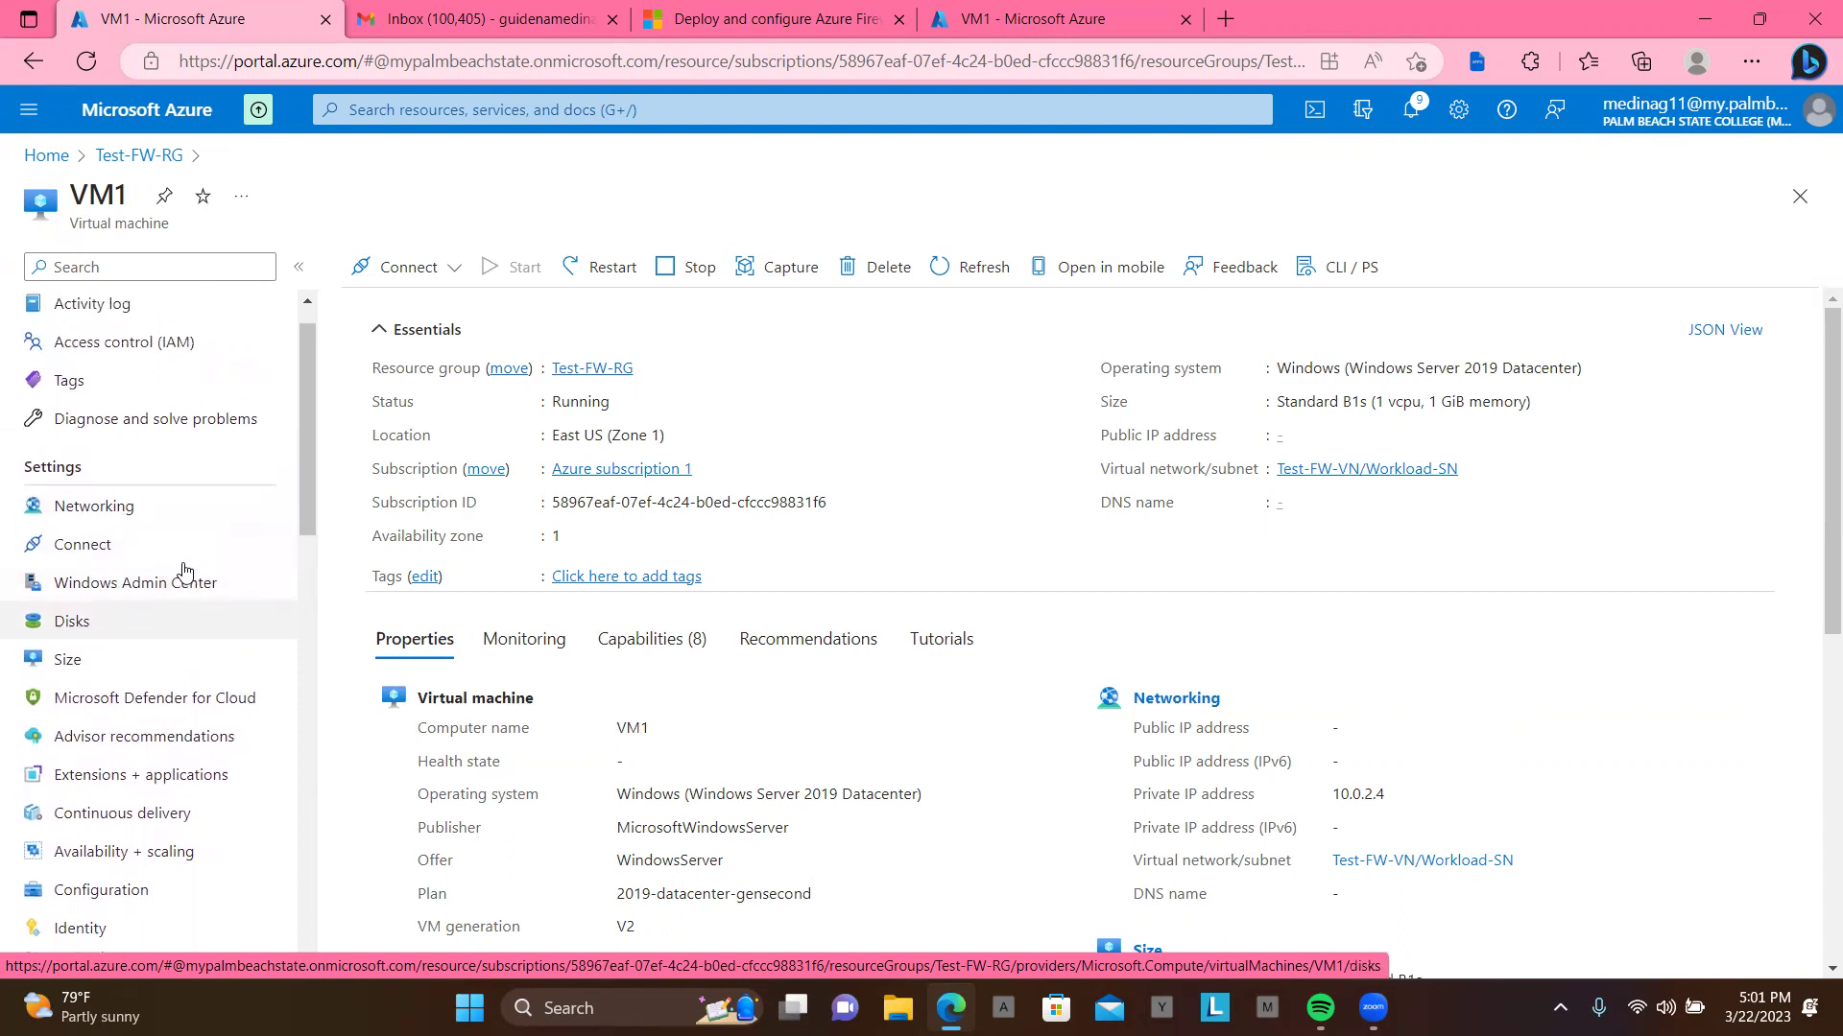
scroll(185, 572, "down", 3)
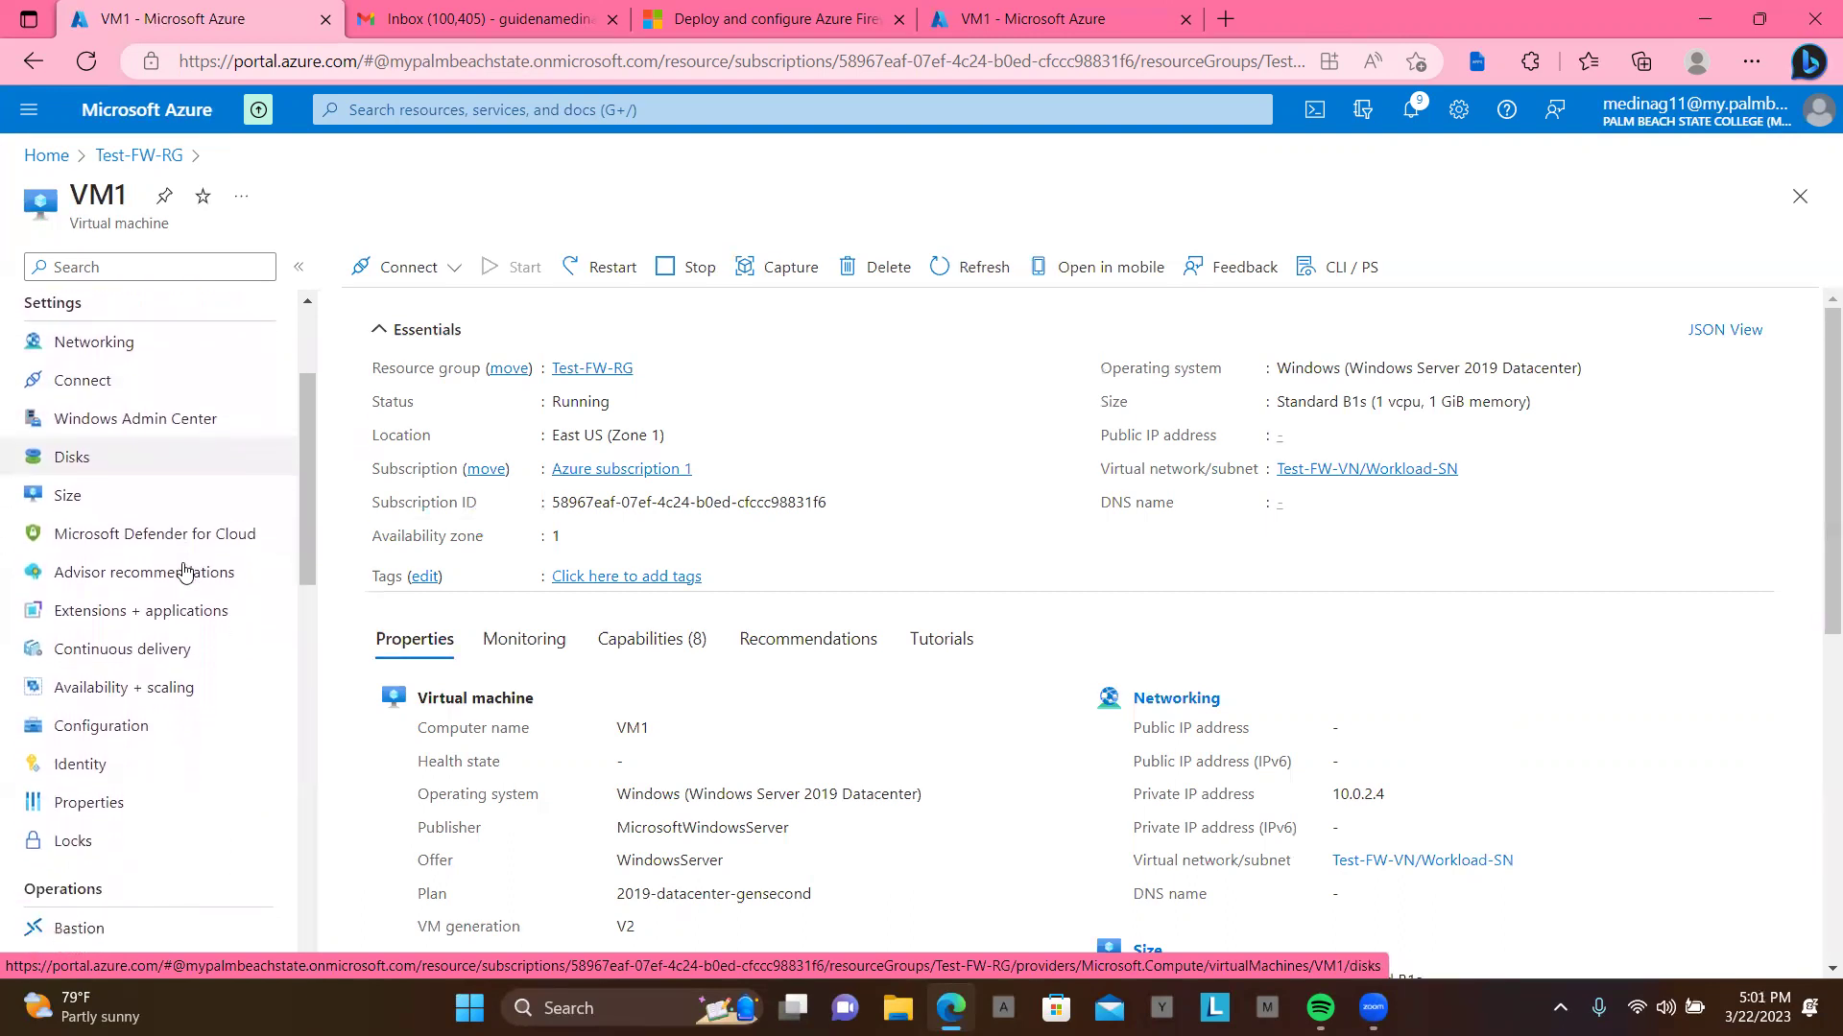
scroll(186, 572, "down", 5)
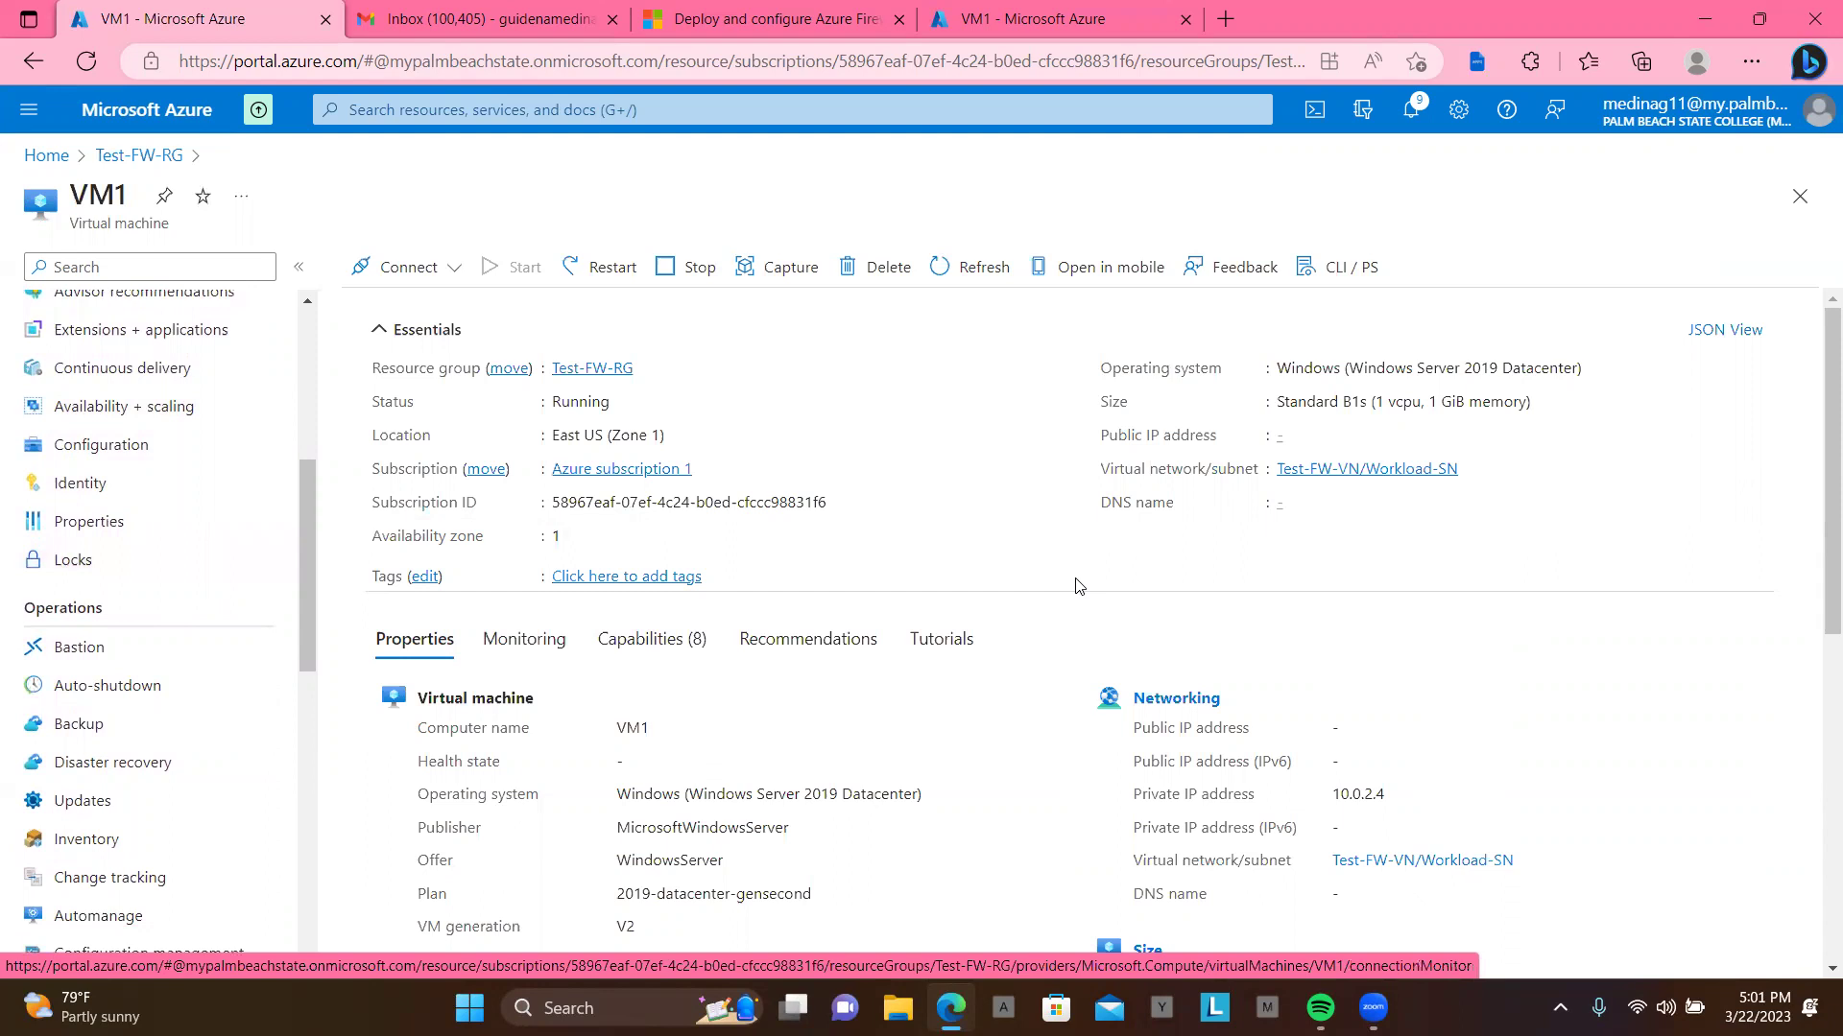
scroll(1305, 643, "down", 3)
scroll(1306, 643, "down", 6)
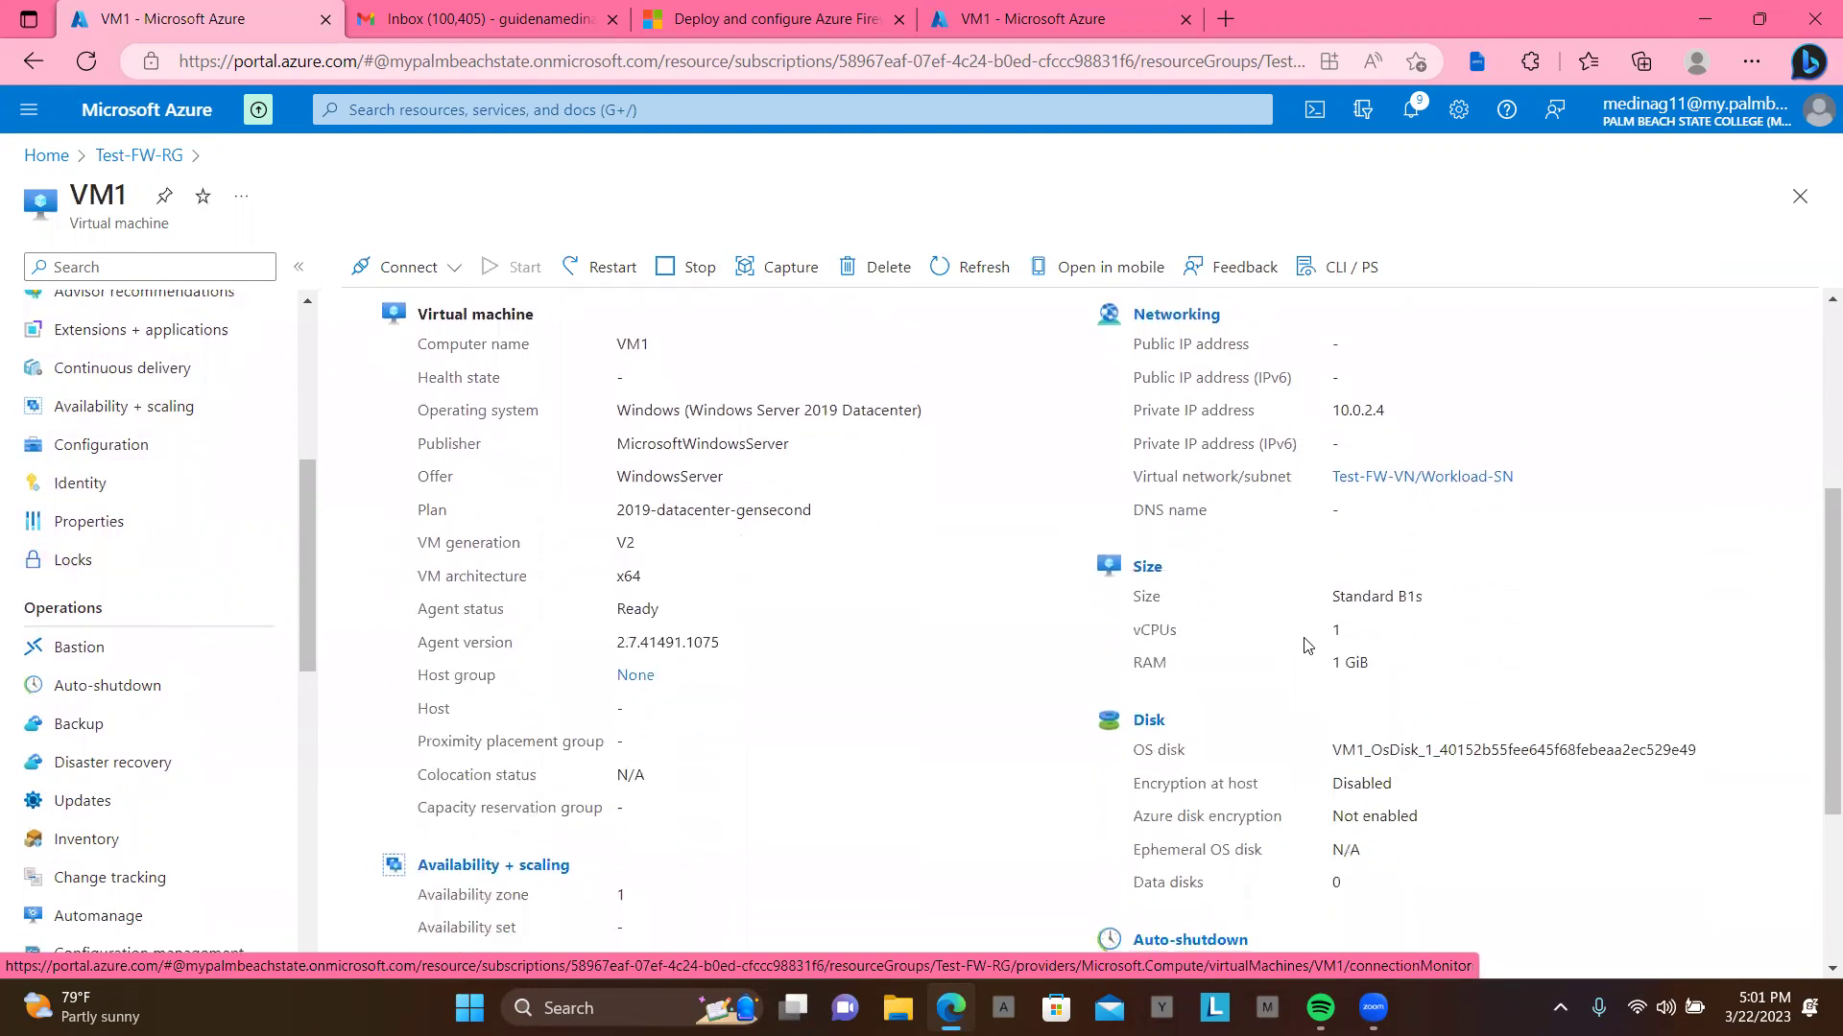
scroll(1305, 645, "down", 1)
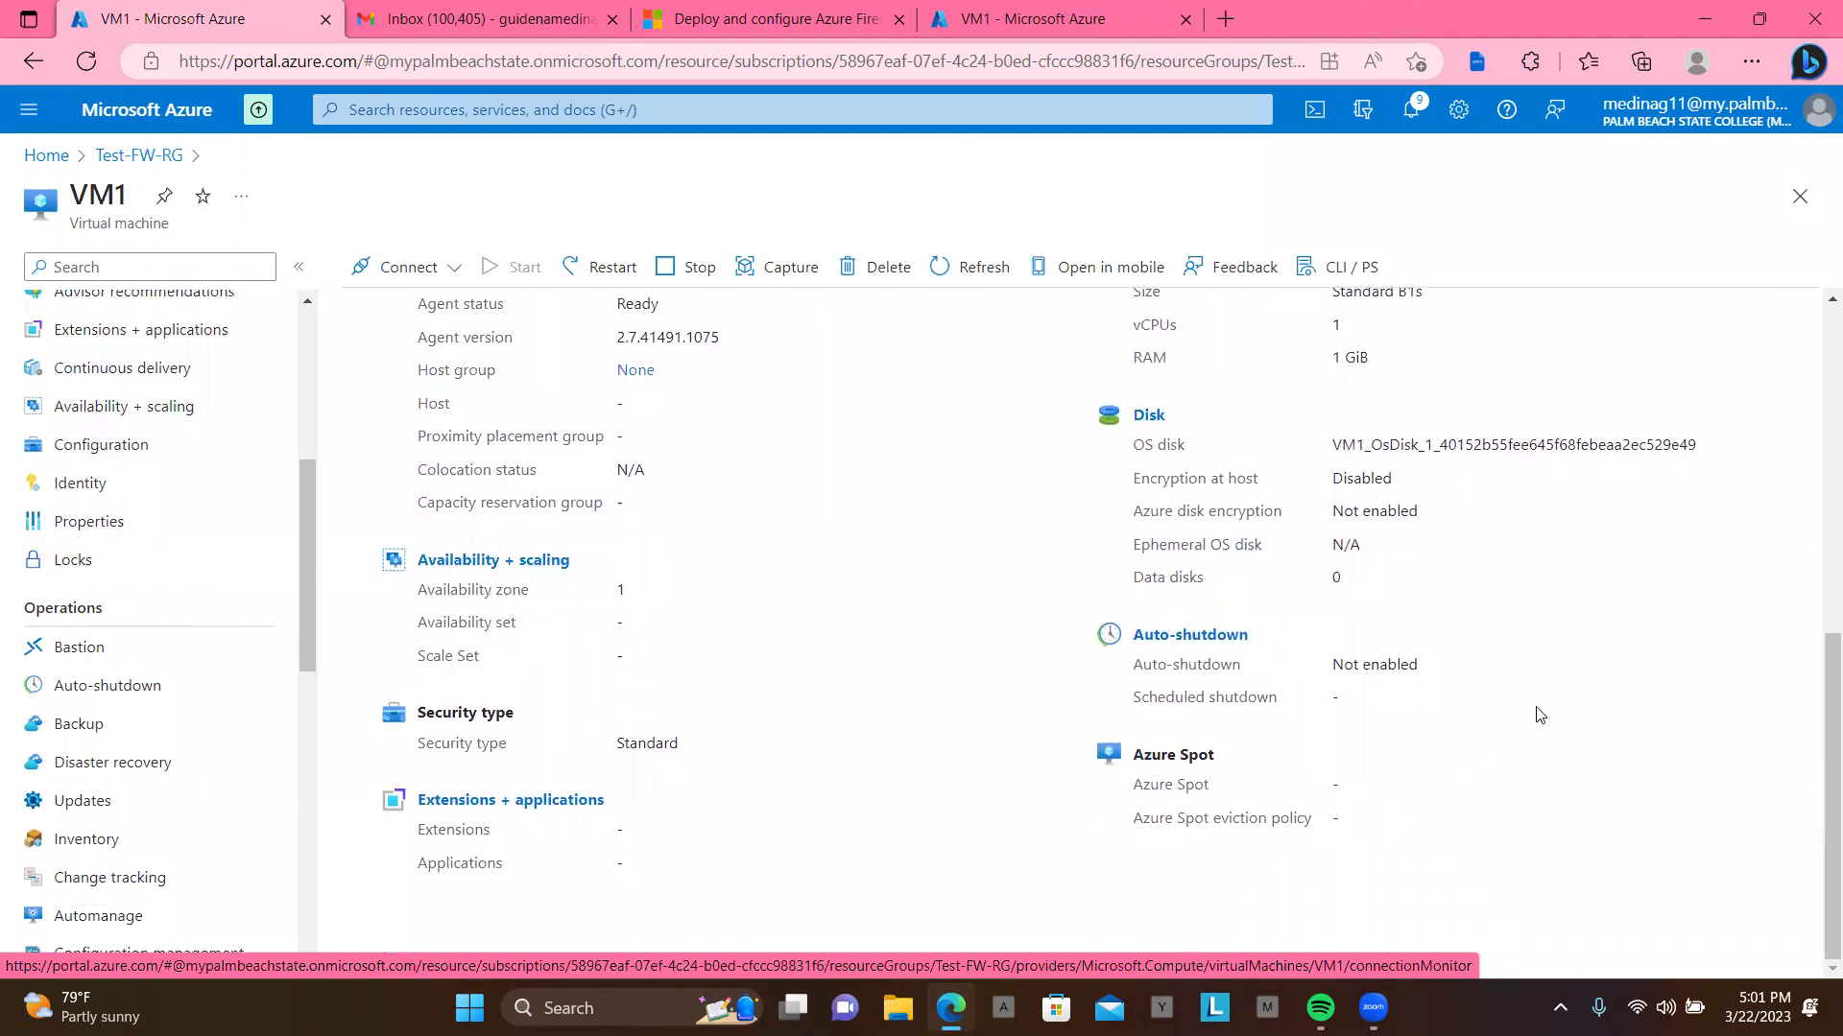
scroll(1540, 715, "up", 1)
scroll(1539, 715, "up", 4)
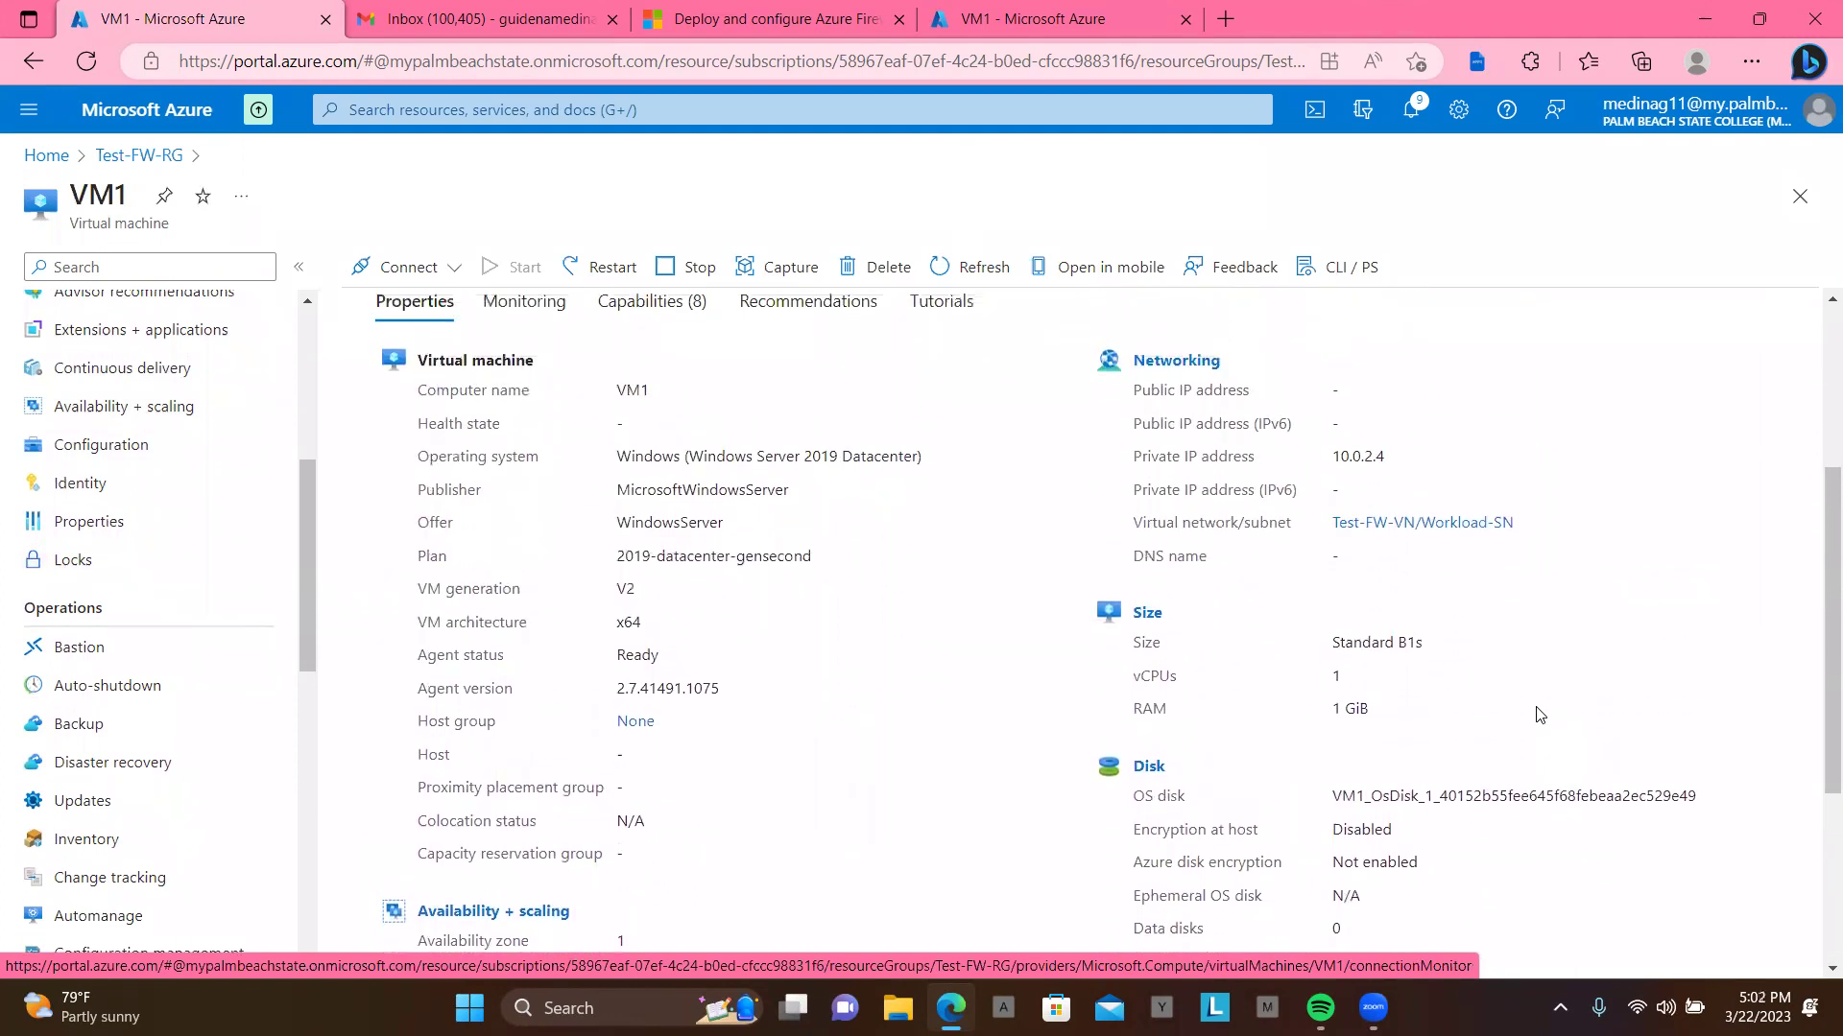
scroll(1539, 715, "up", 3)
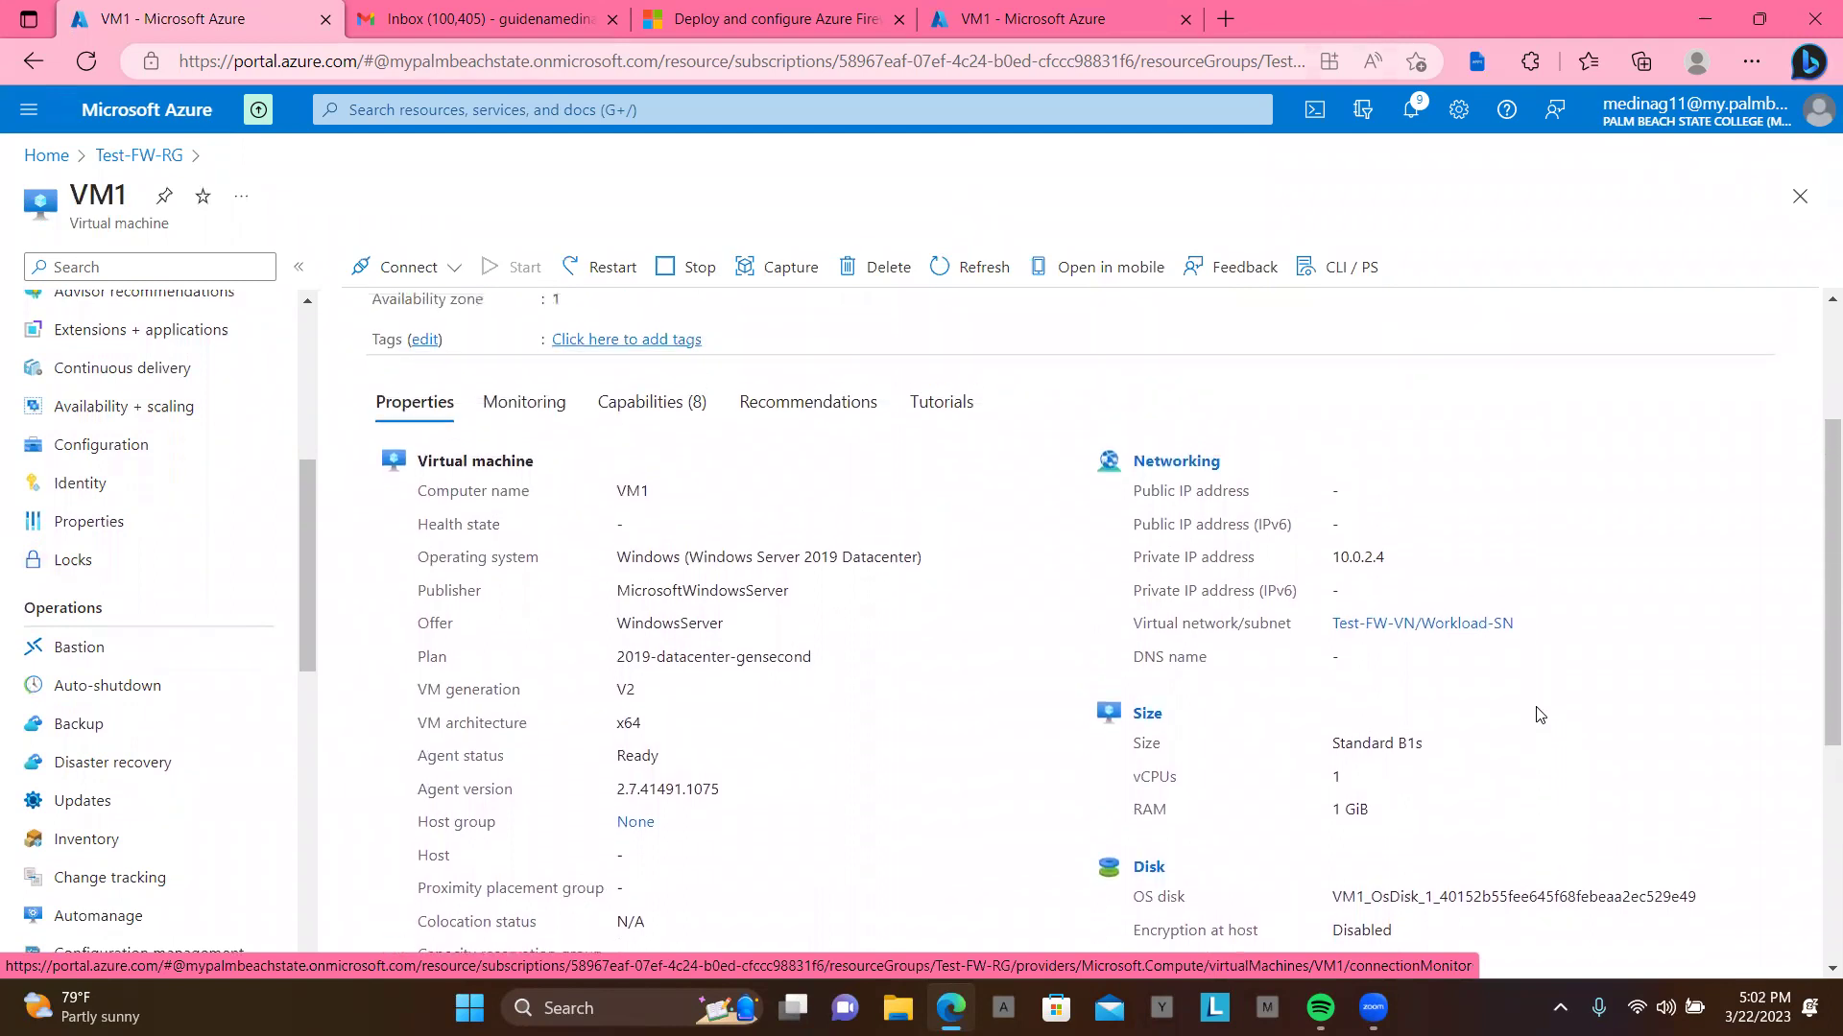
scroll(1539, 715, "up", 2)
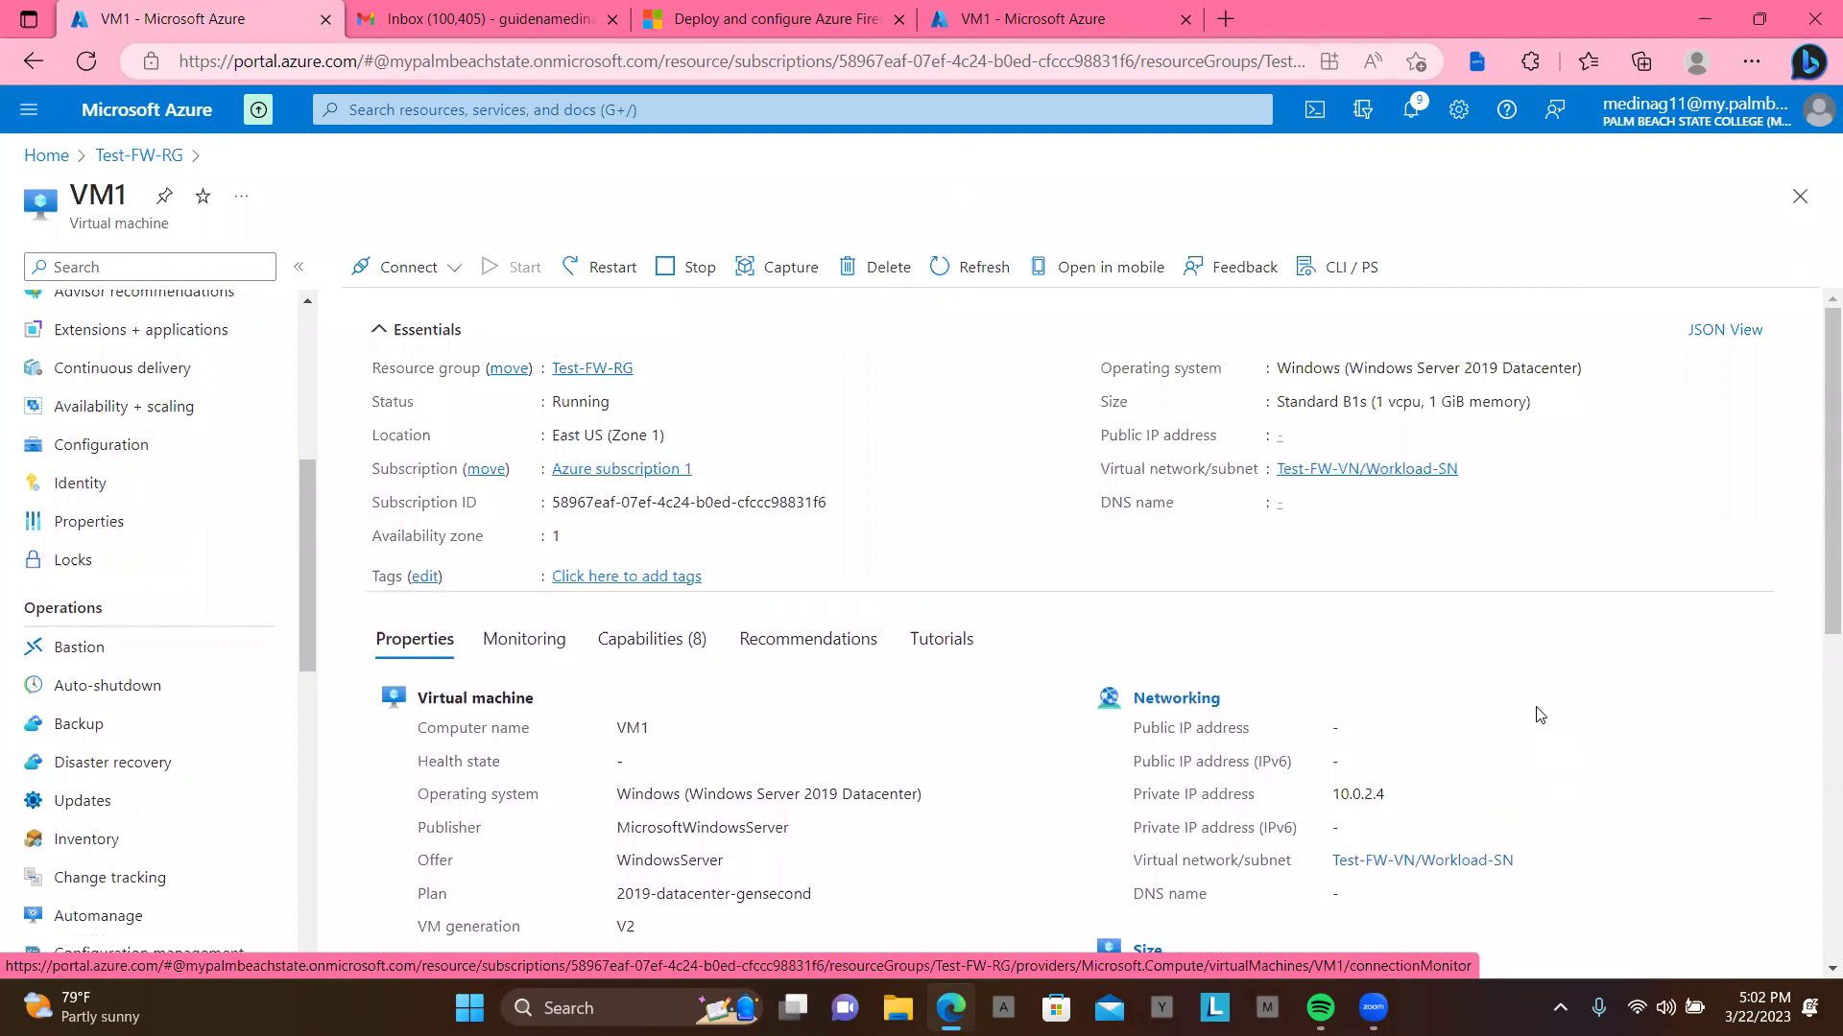
left_click(91, 67)
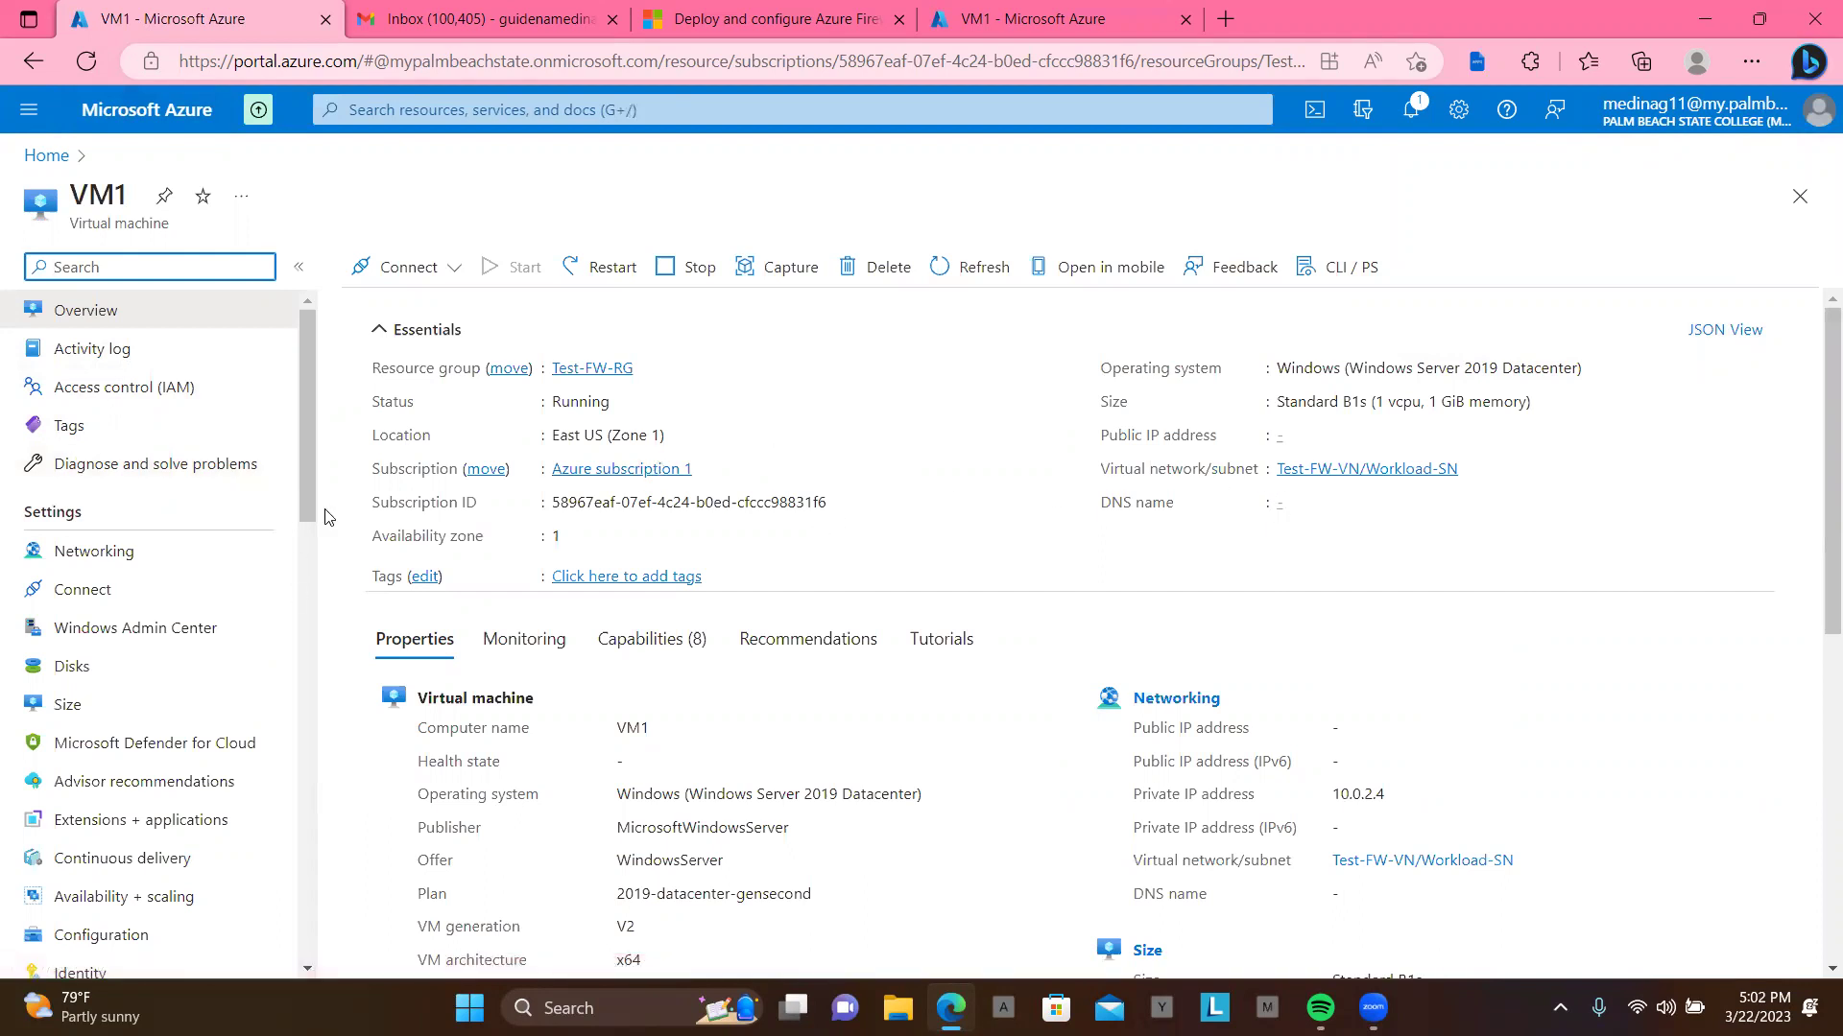
left_click_drag(311, 453, 305, 340)
left_click(56, 160)
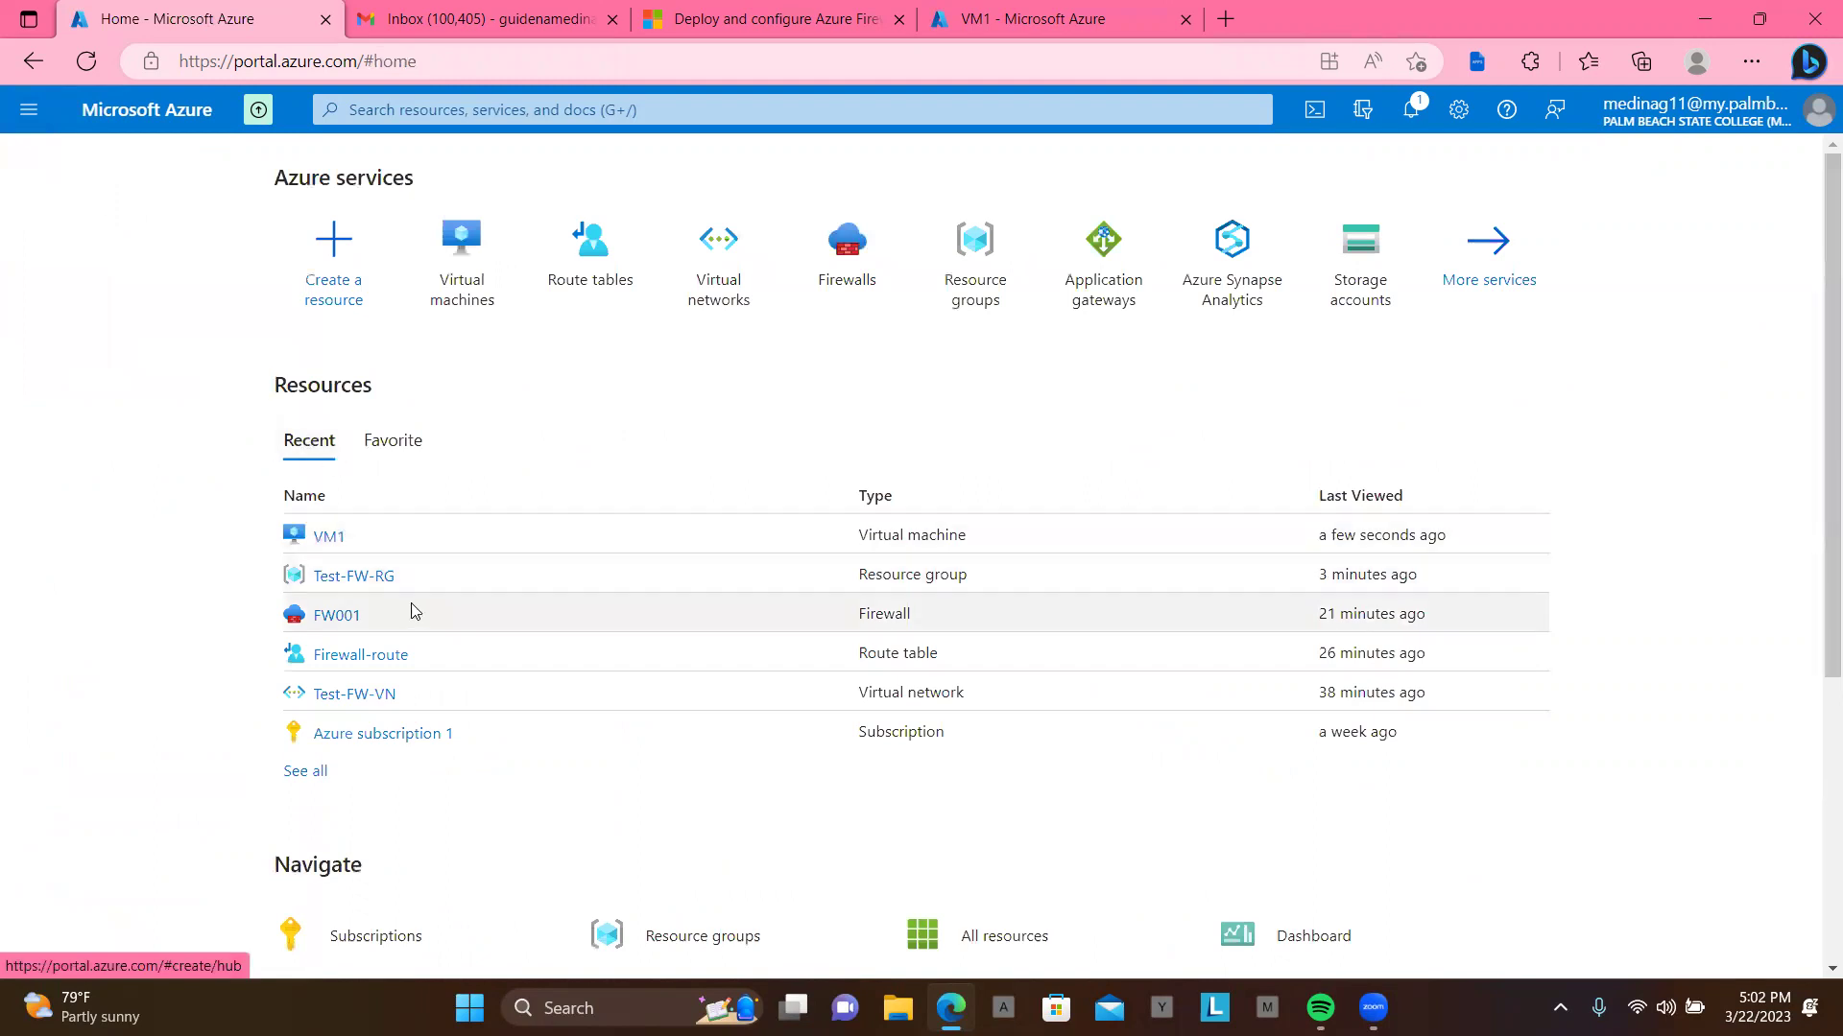
left_click(366, 579)
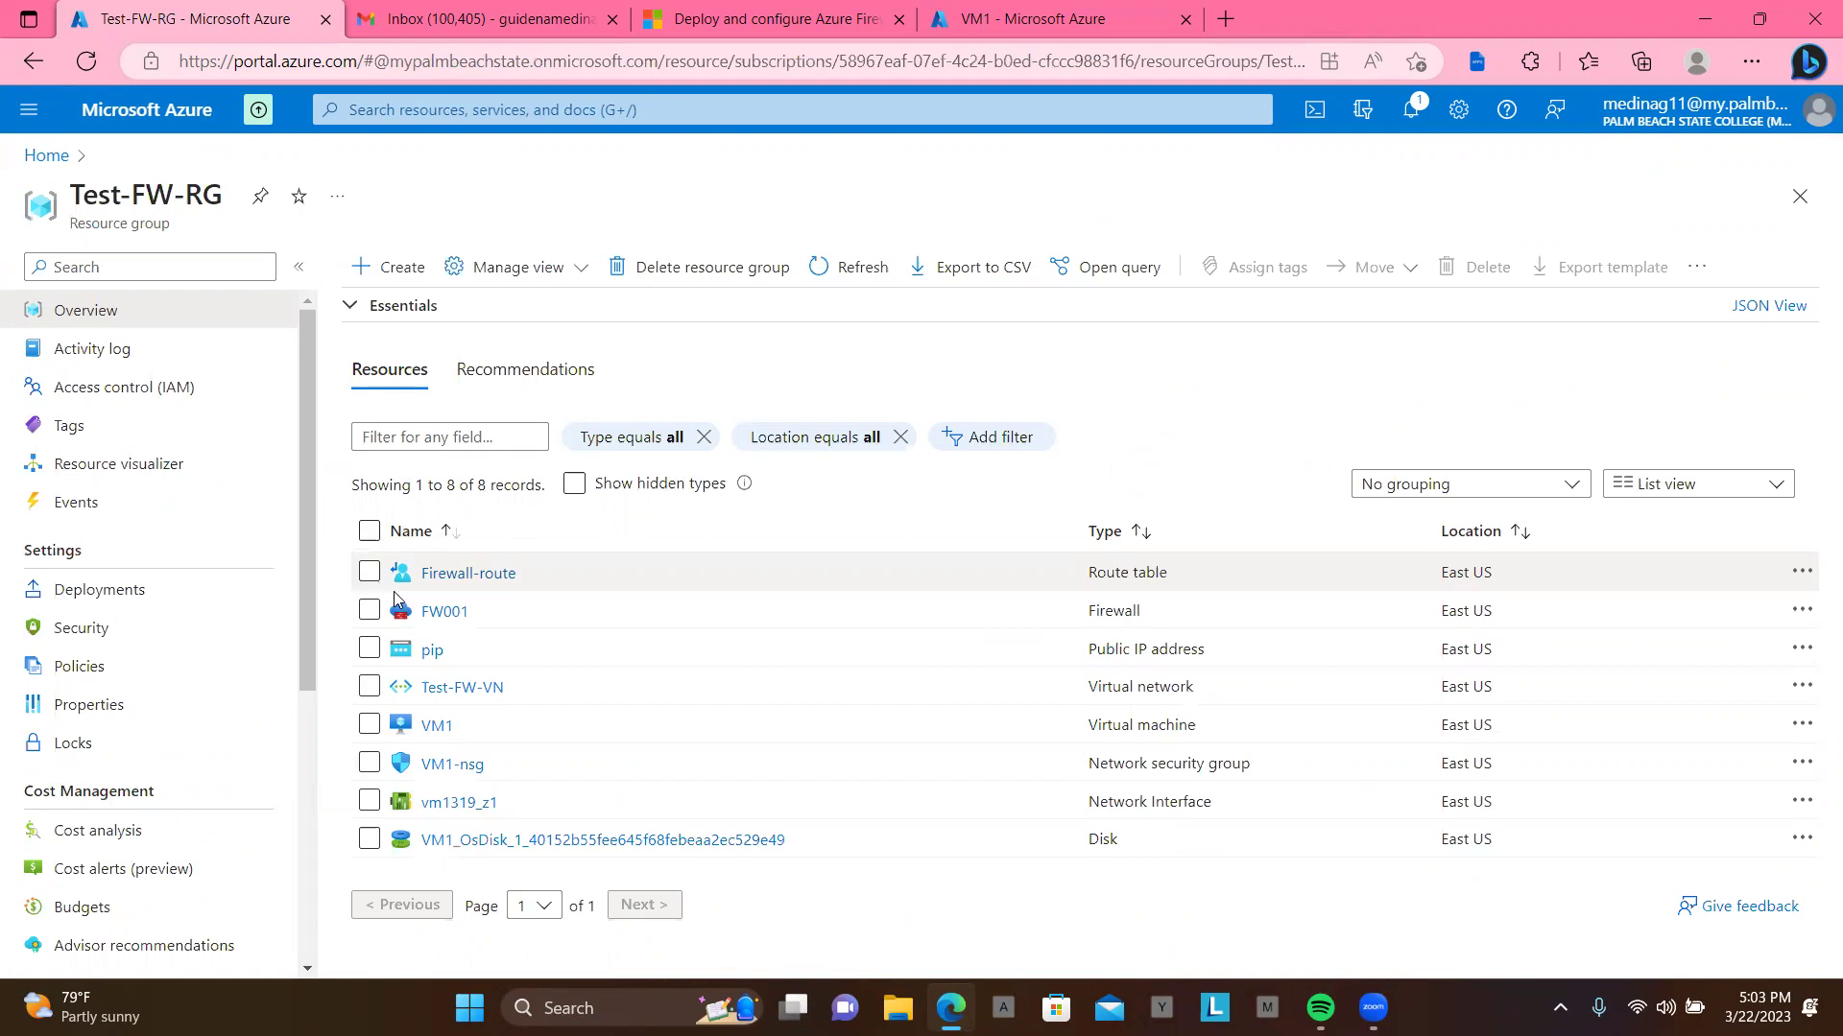
left_click(370, 726)
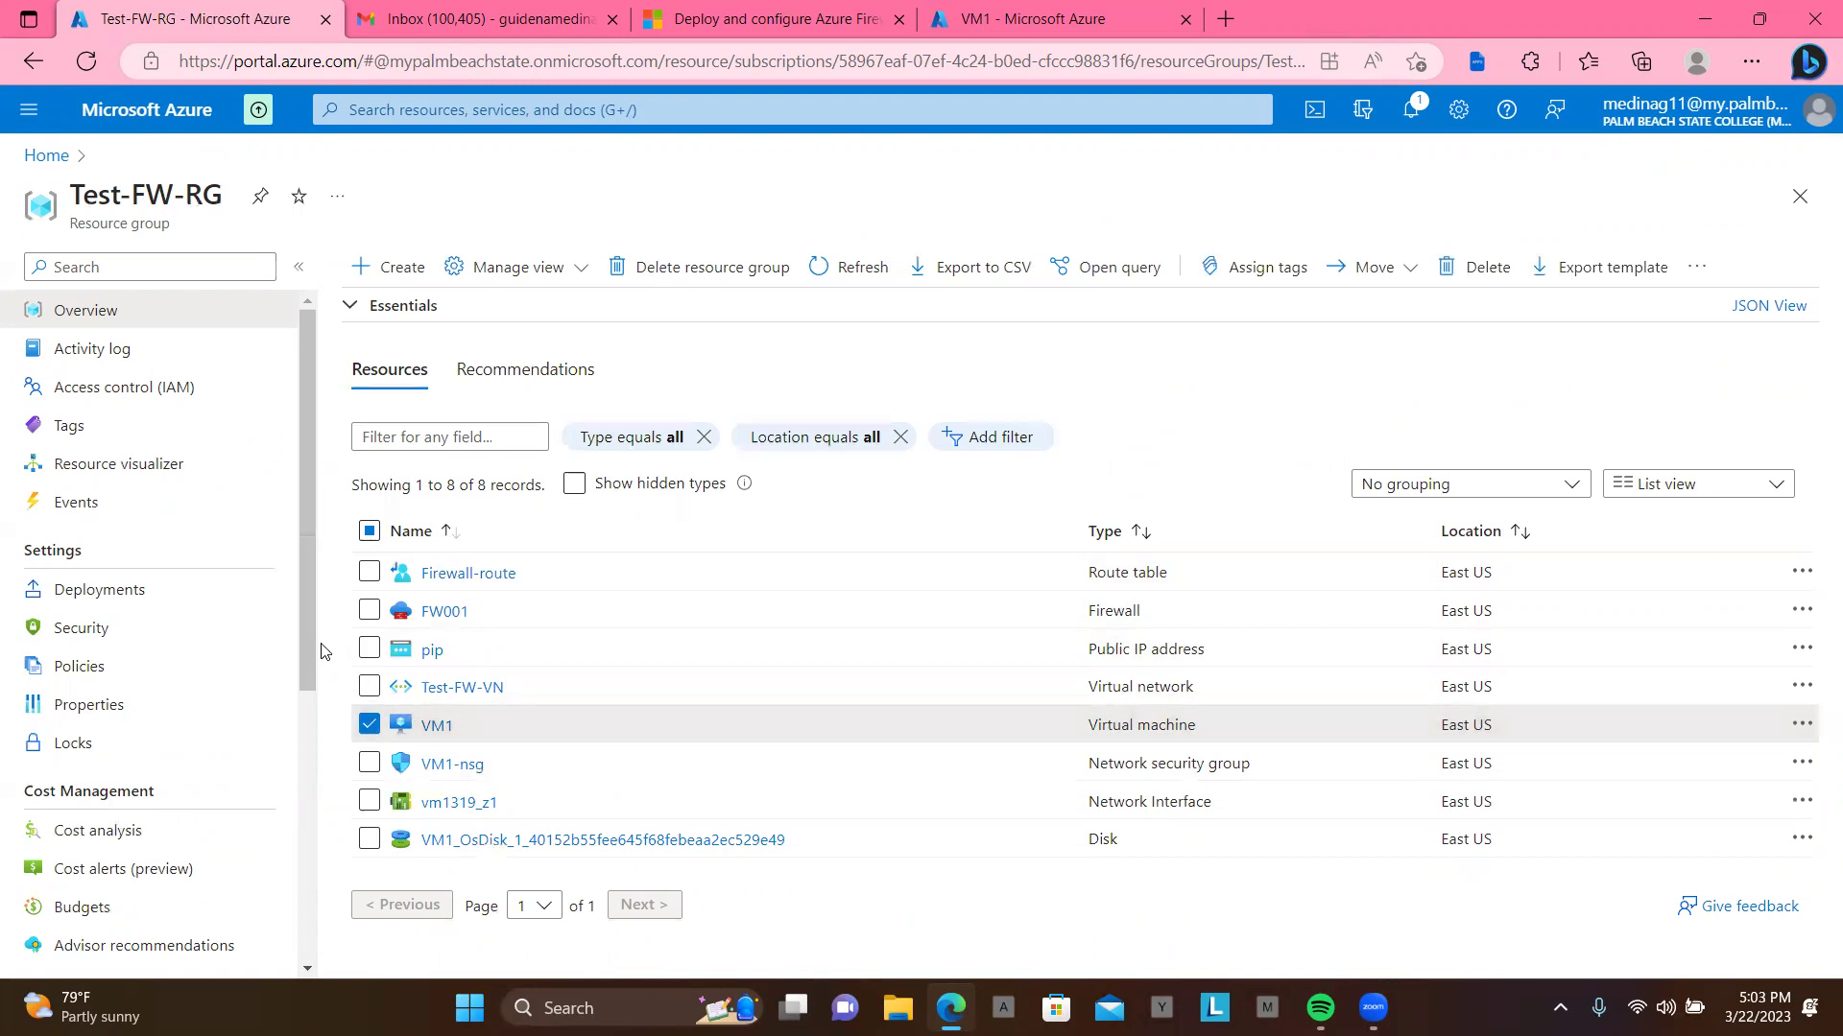
mouse_move(324, 641)
left_mouse_down()
mouse_move(321, 686)
mouse_move(309, 662)
left_mouse_up()
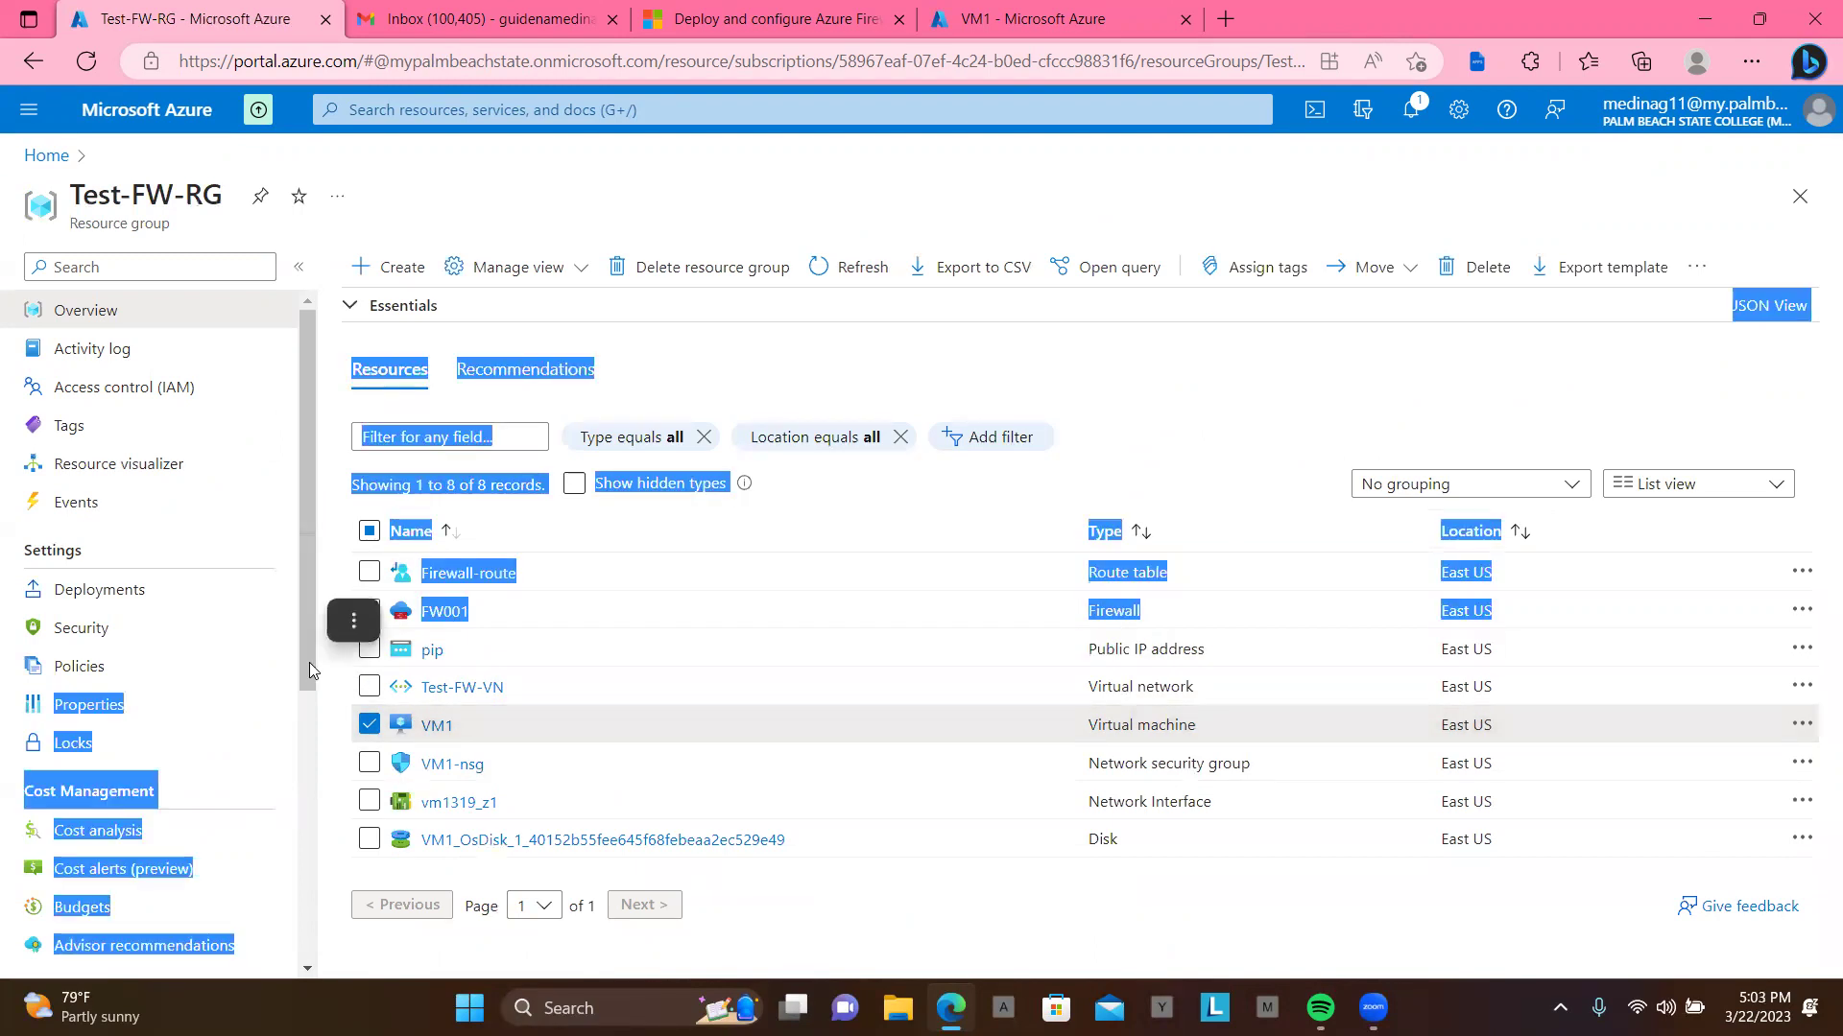
left_click(328, 718)
left_click_drag(320, 680, 324, 946)
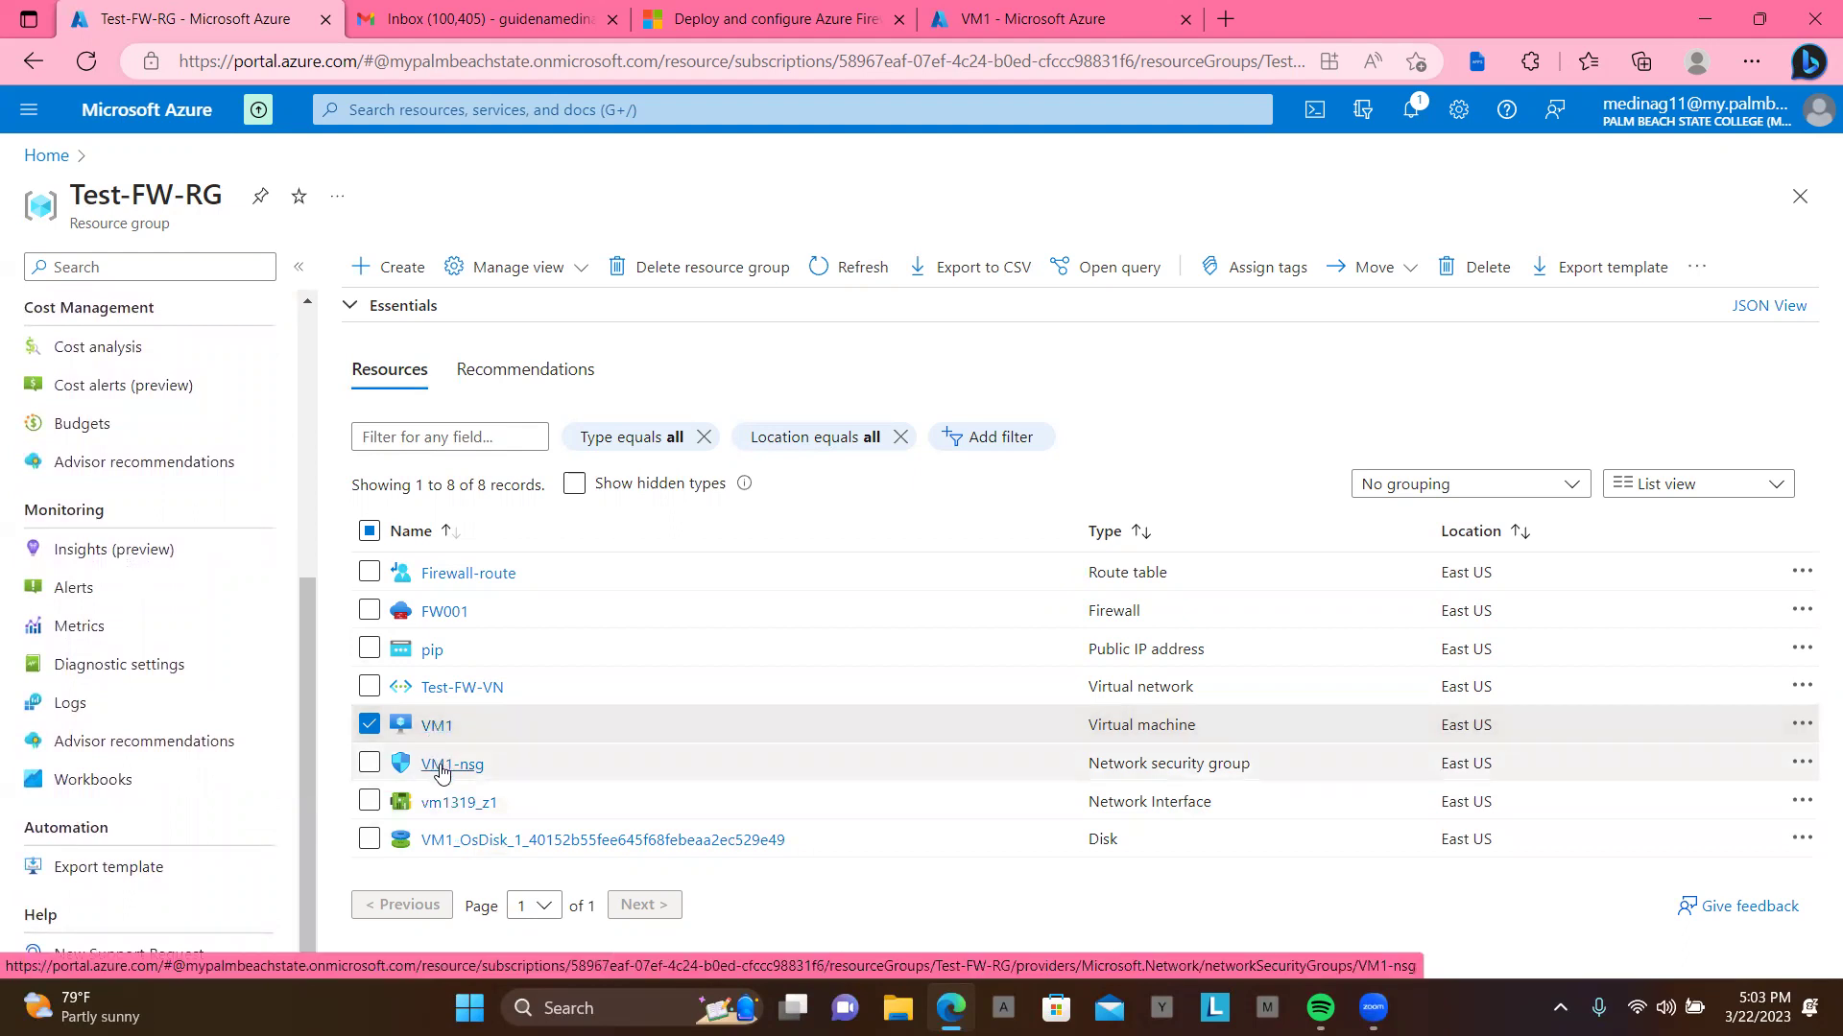
left_click(369, 764)
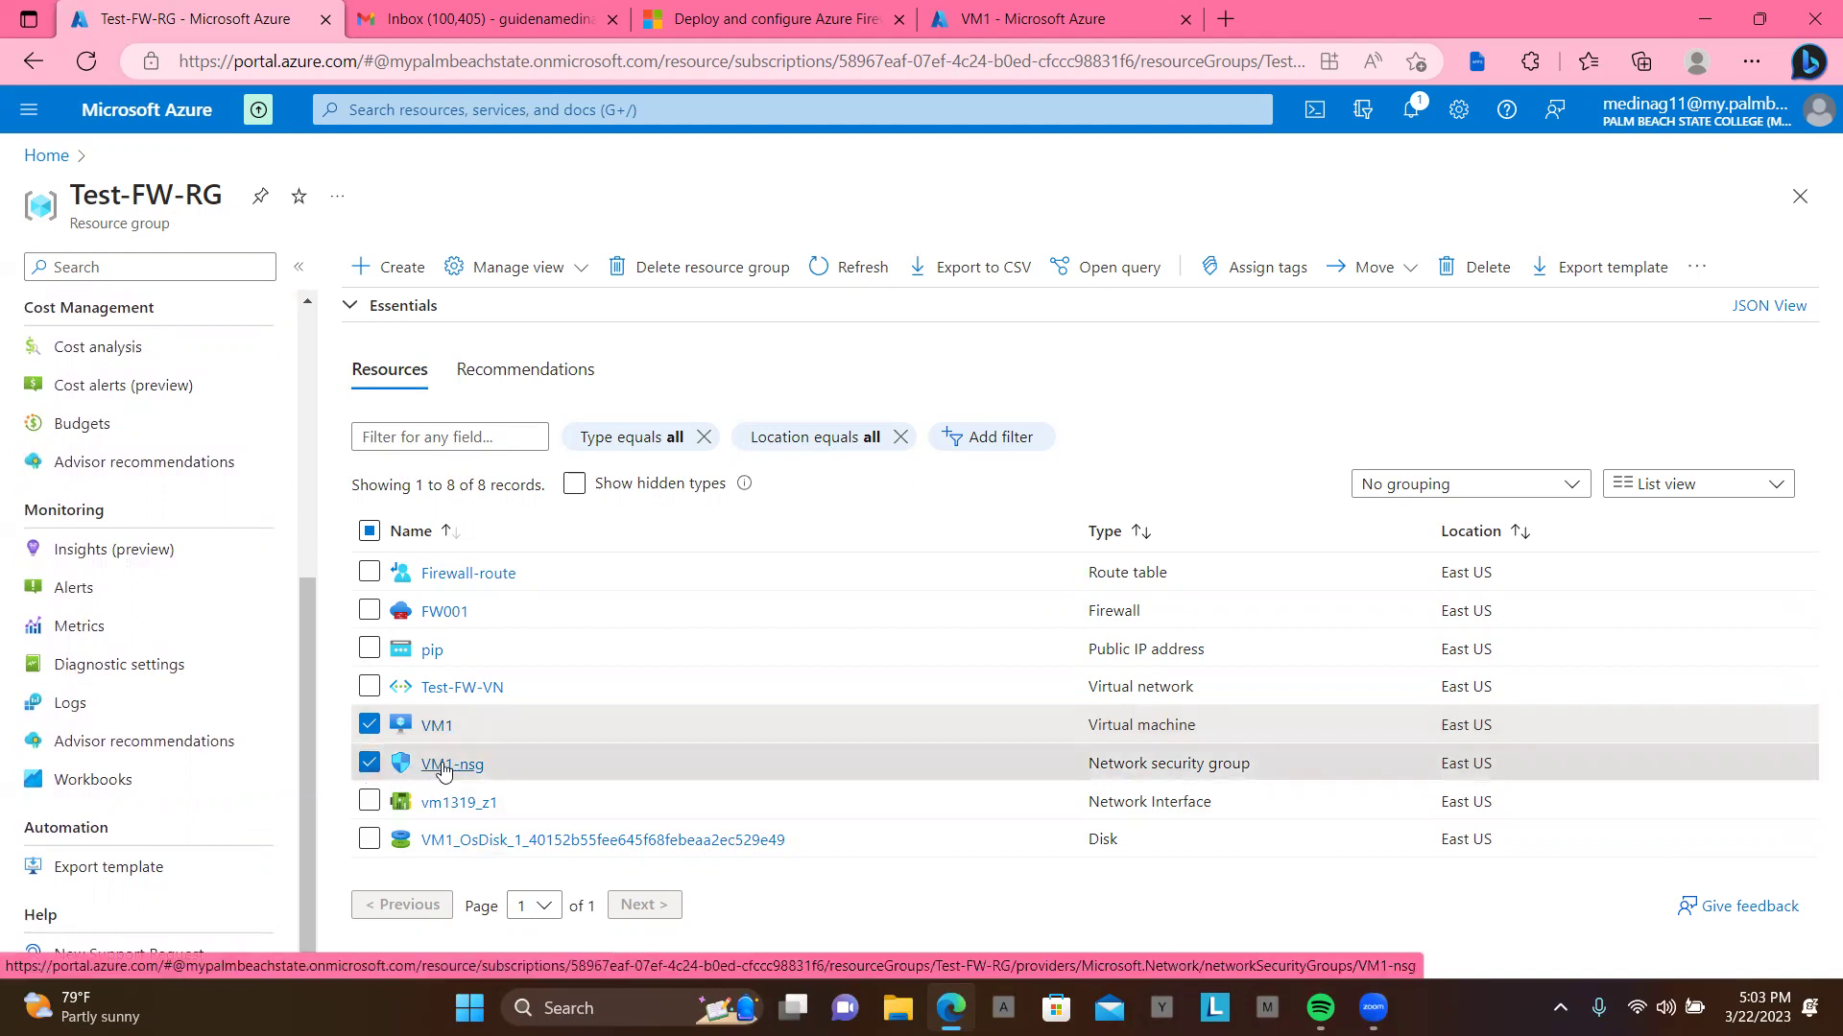
Step: Open VM1-nsg and review its rules, including the inbound RDP allow on port 3389
left_click(444, 765)
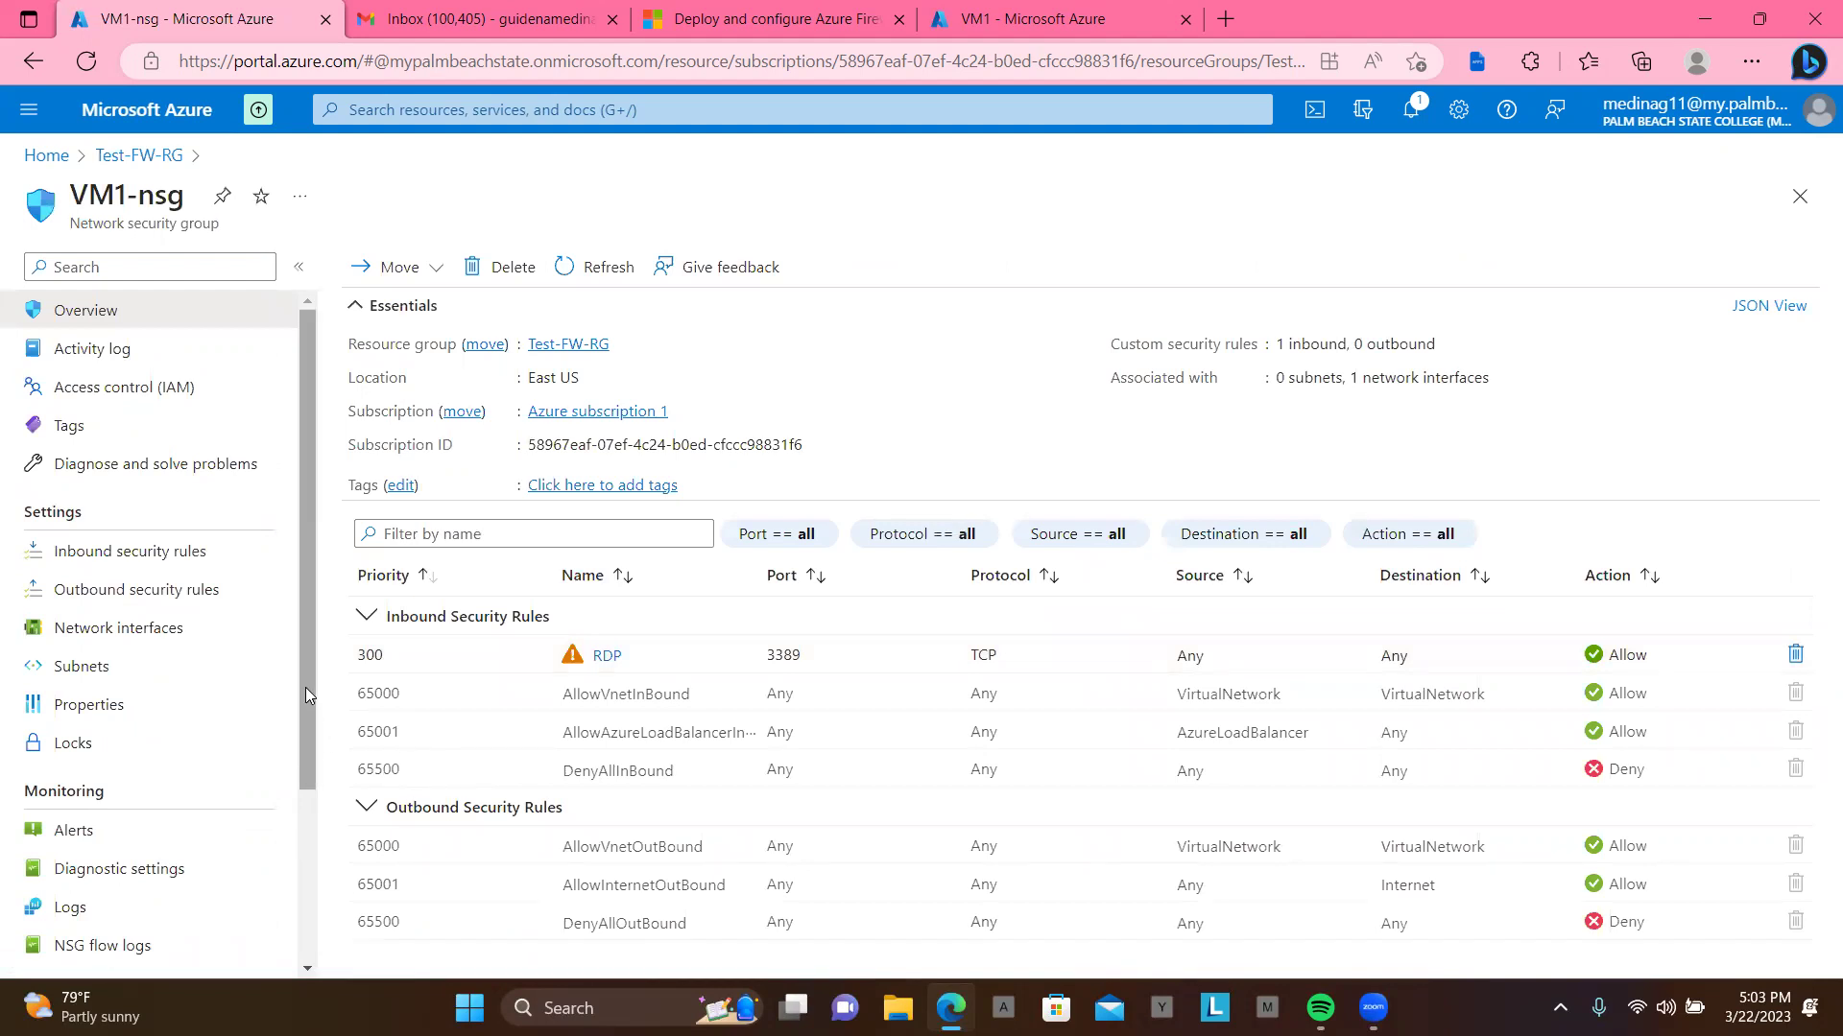
left_click_drag(306, 674, 336, 549)
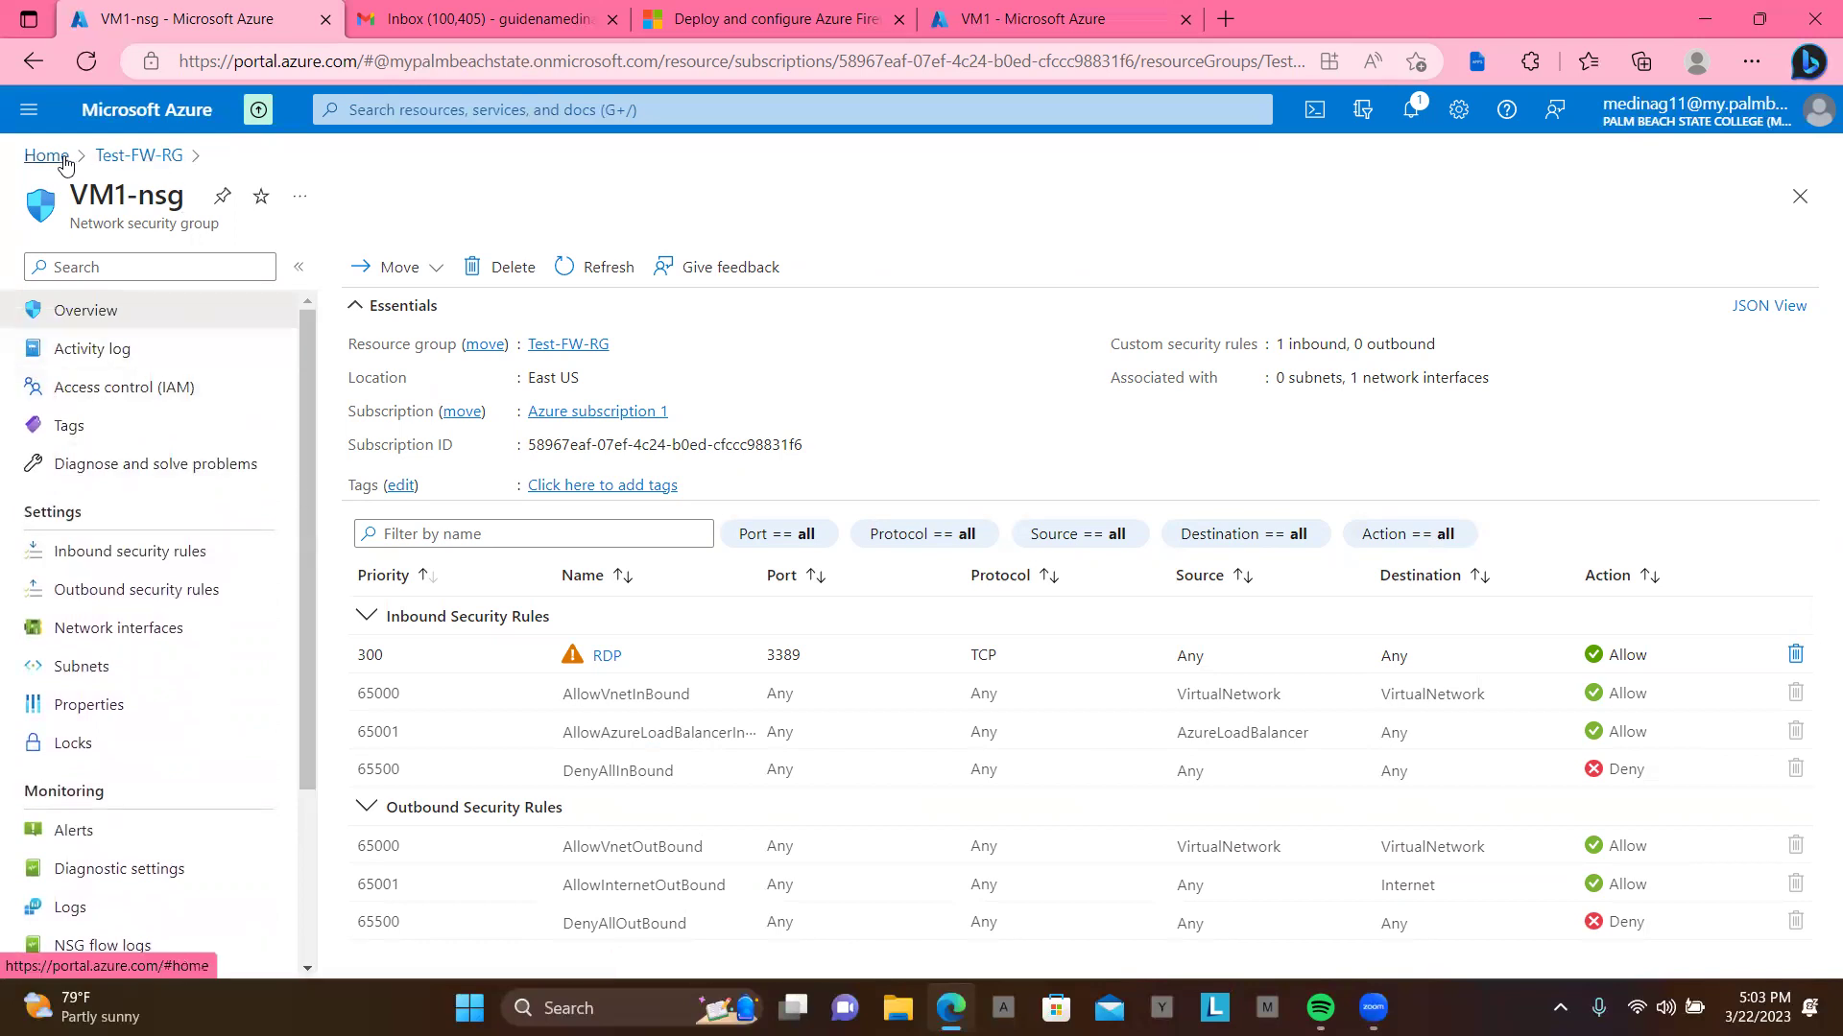
Step: Return to Test-FW-RG and select only the vm1319_z1 network interface row
left_click(136, 157)
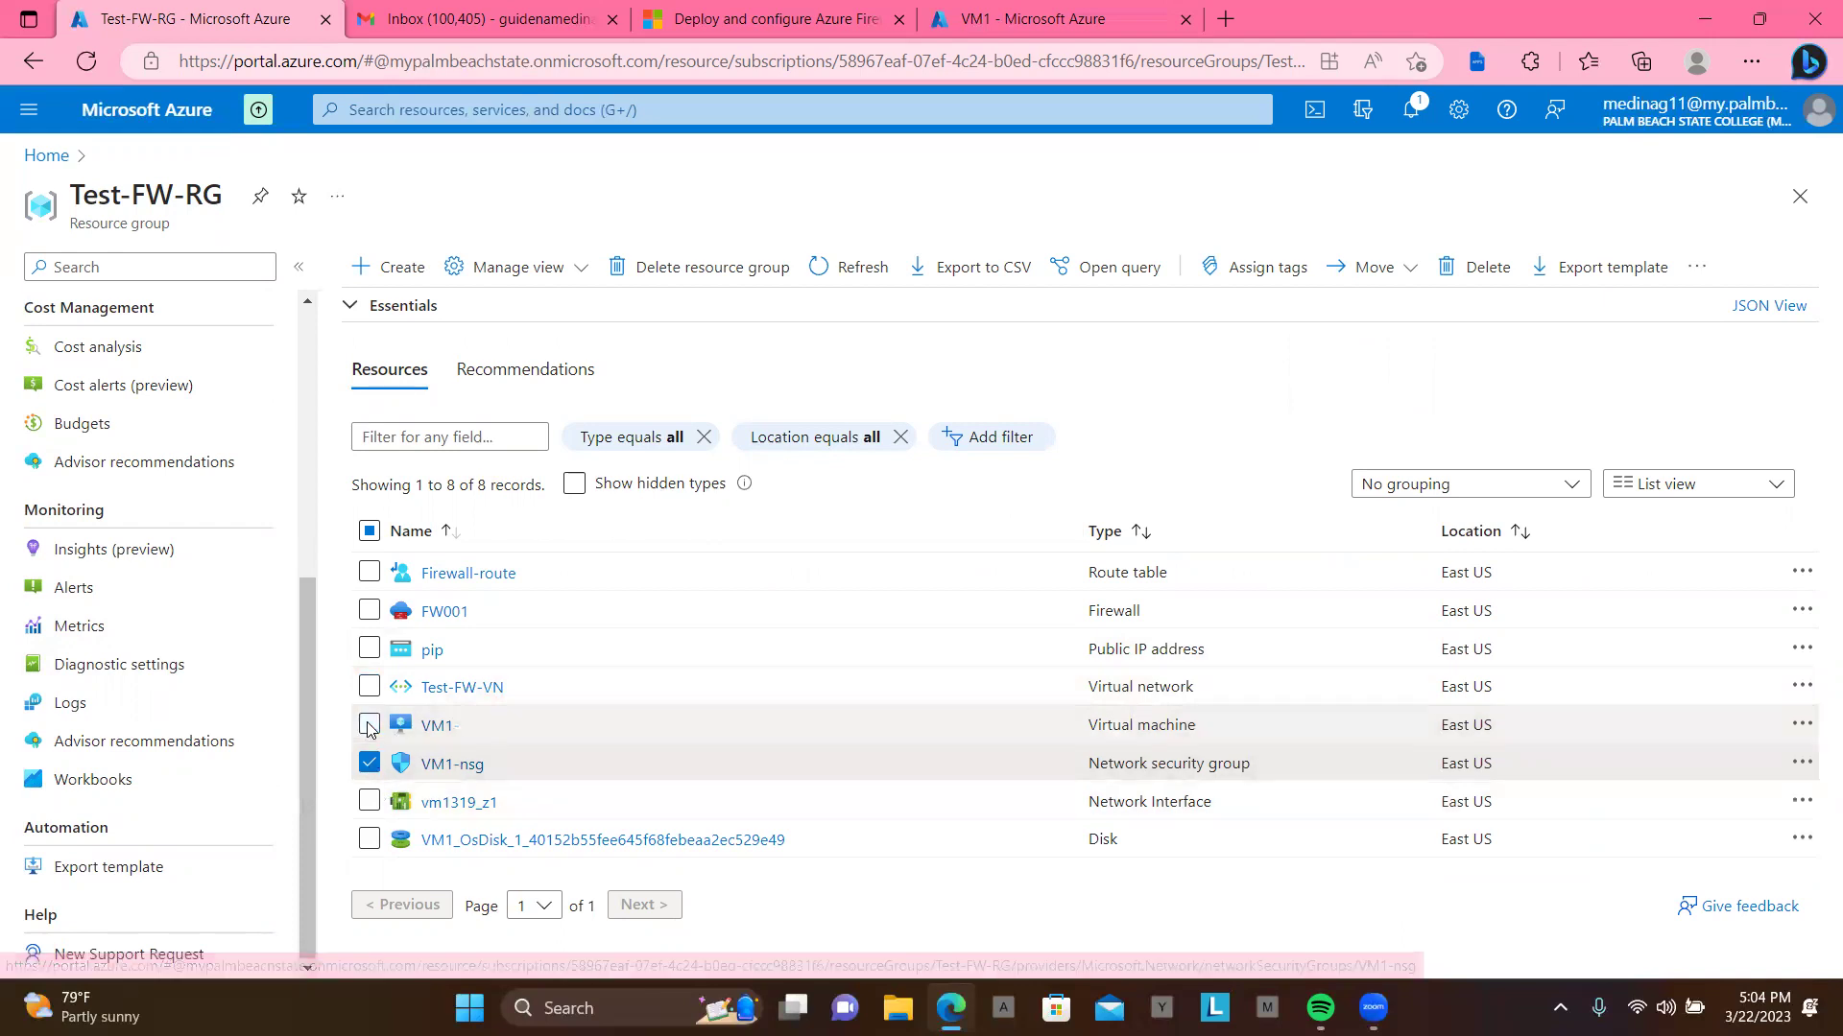
left_click(370, 777)
left_click(369, 768)
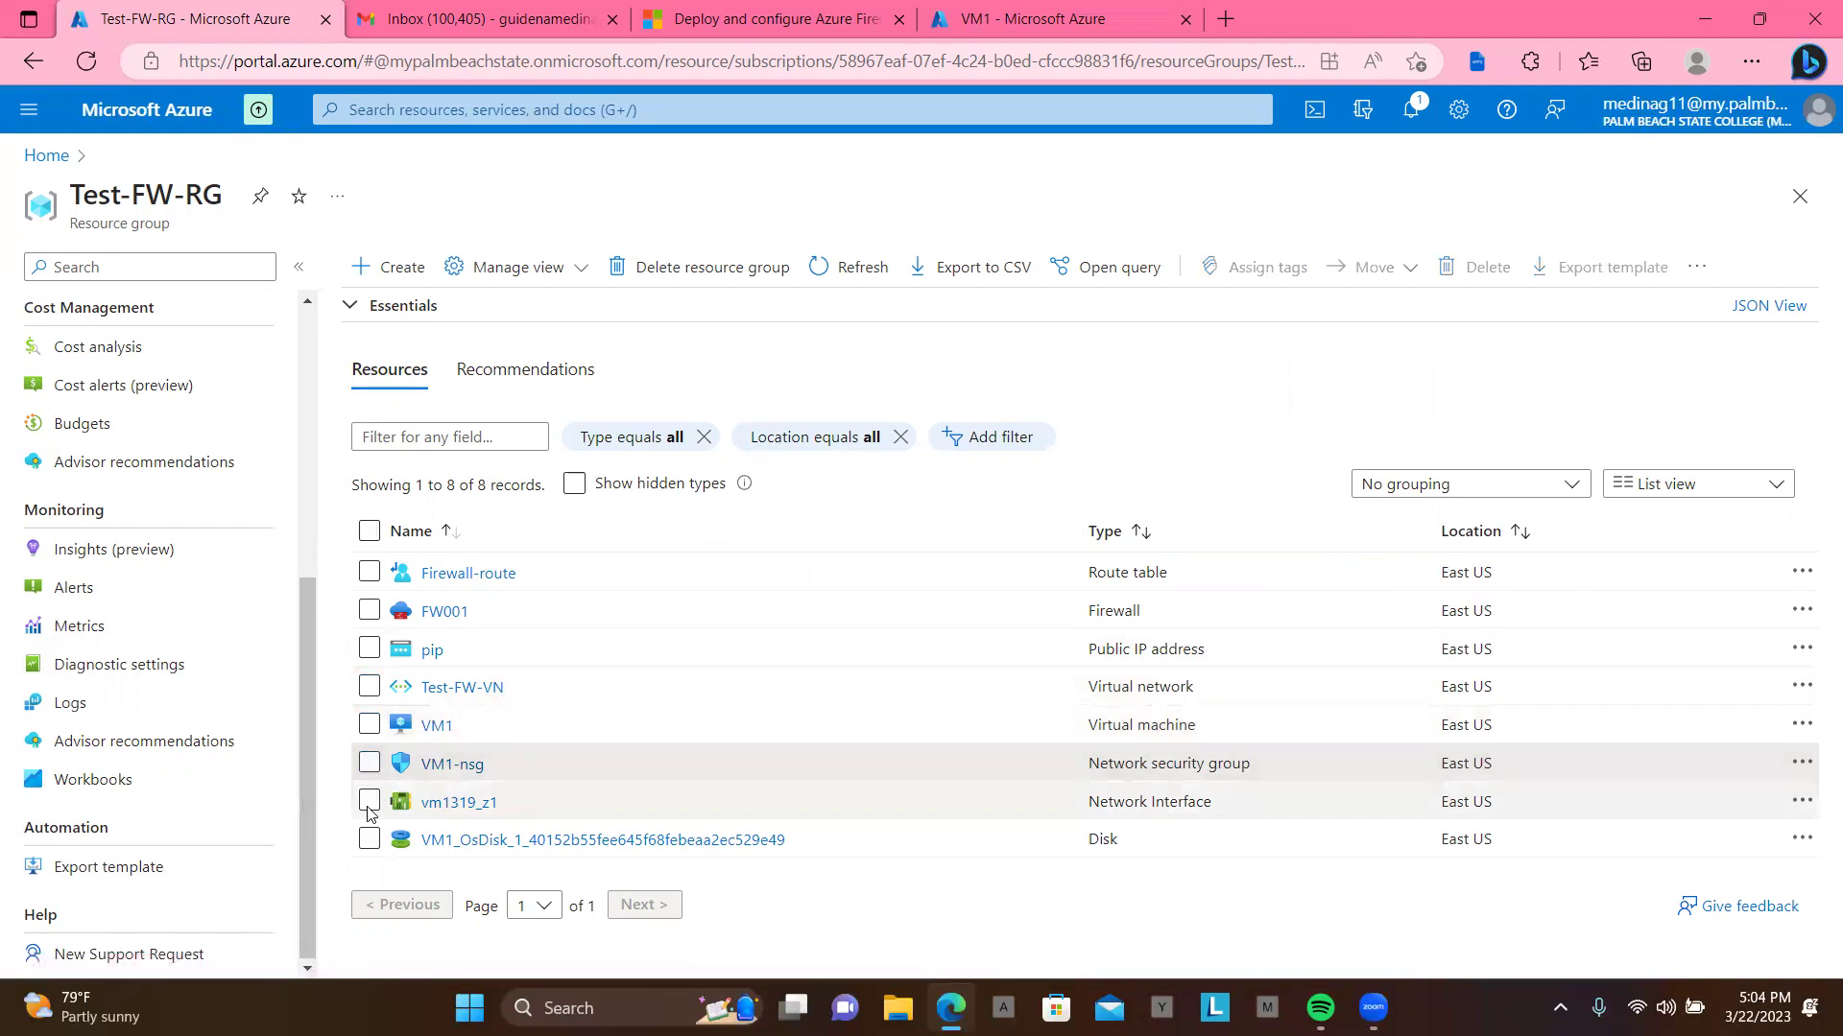
left_click(369, 804)
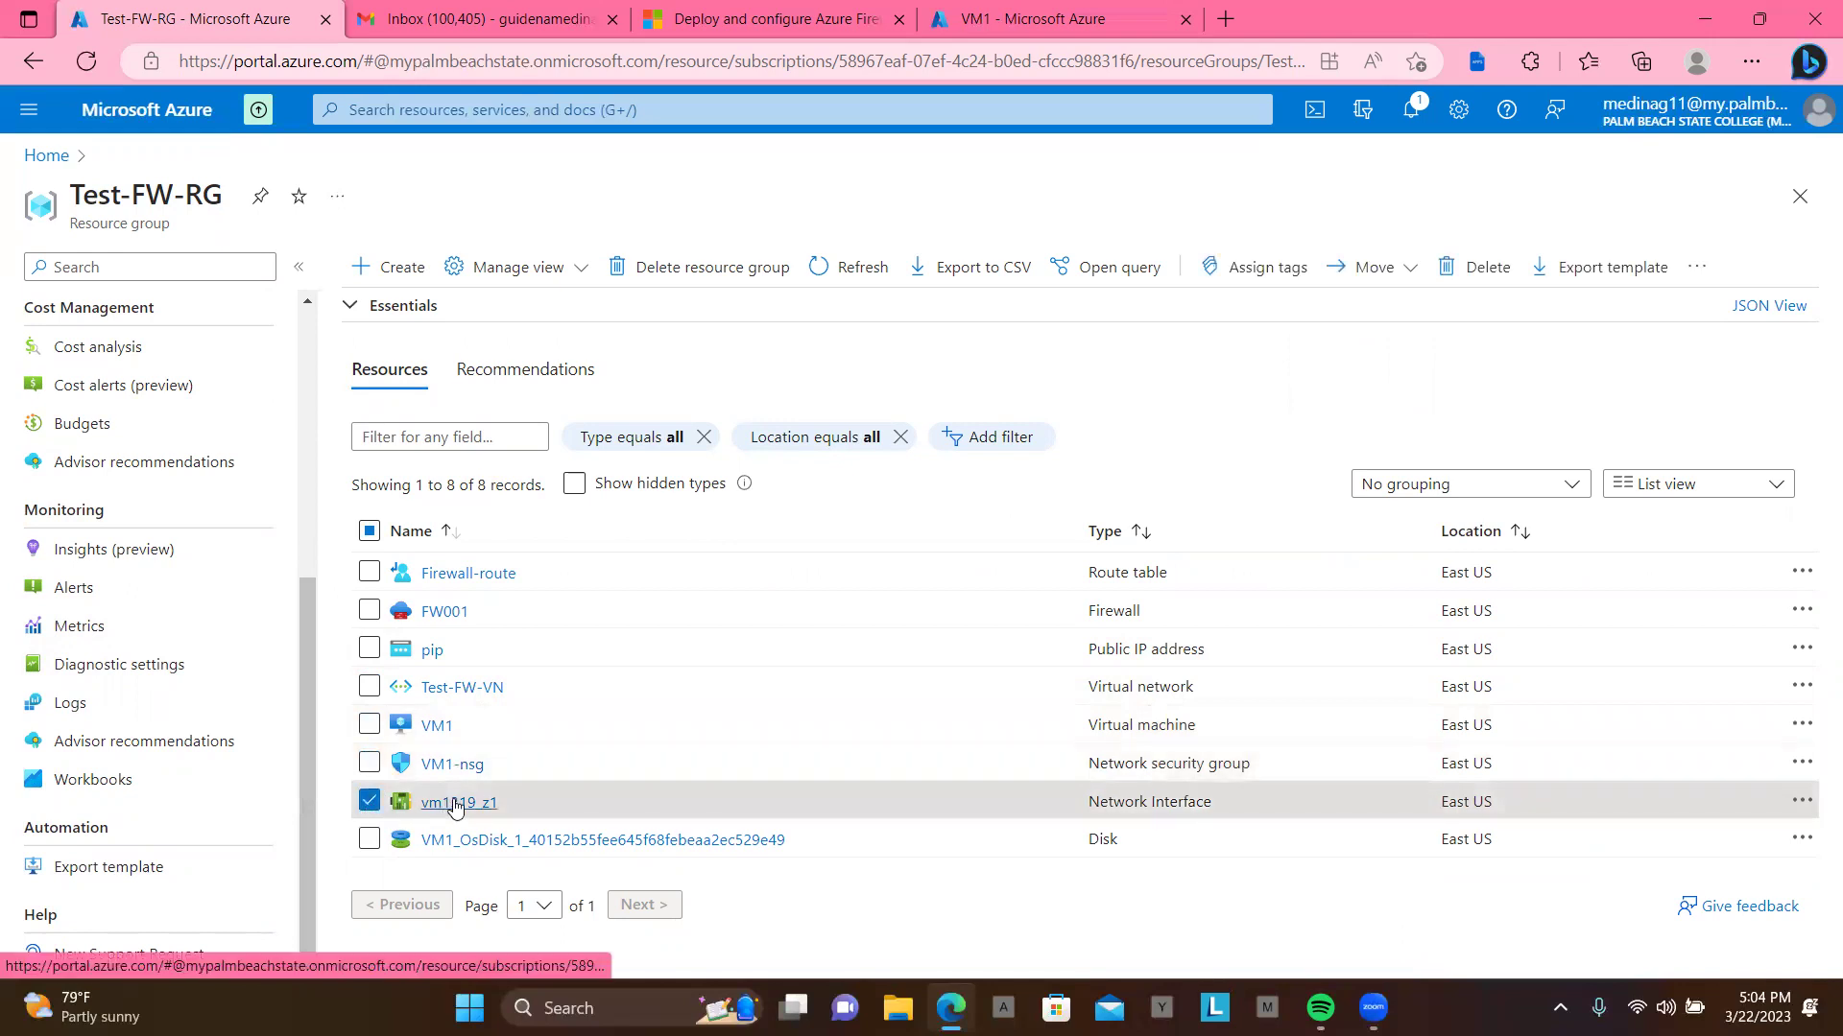
Step: Open vm1319_z1's DNS servers settings and switch them from inherited to Custom
left_click(457, 804)
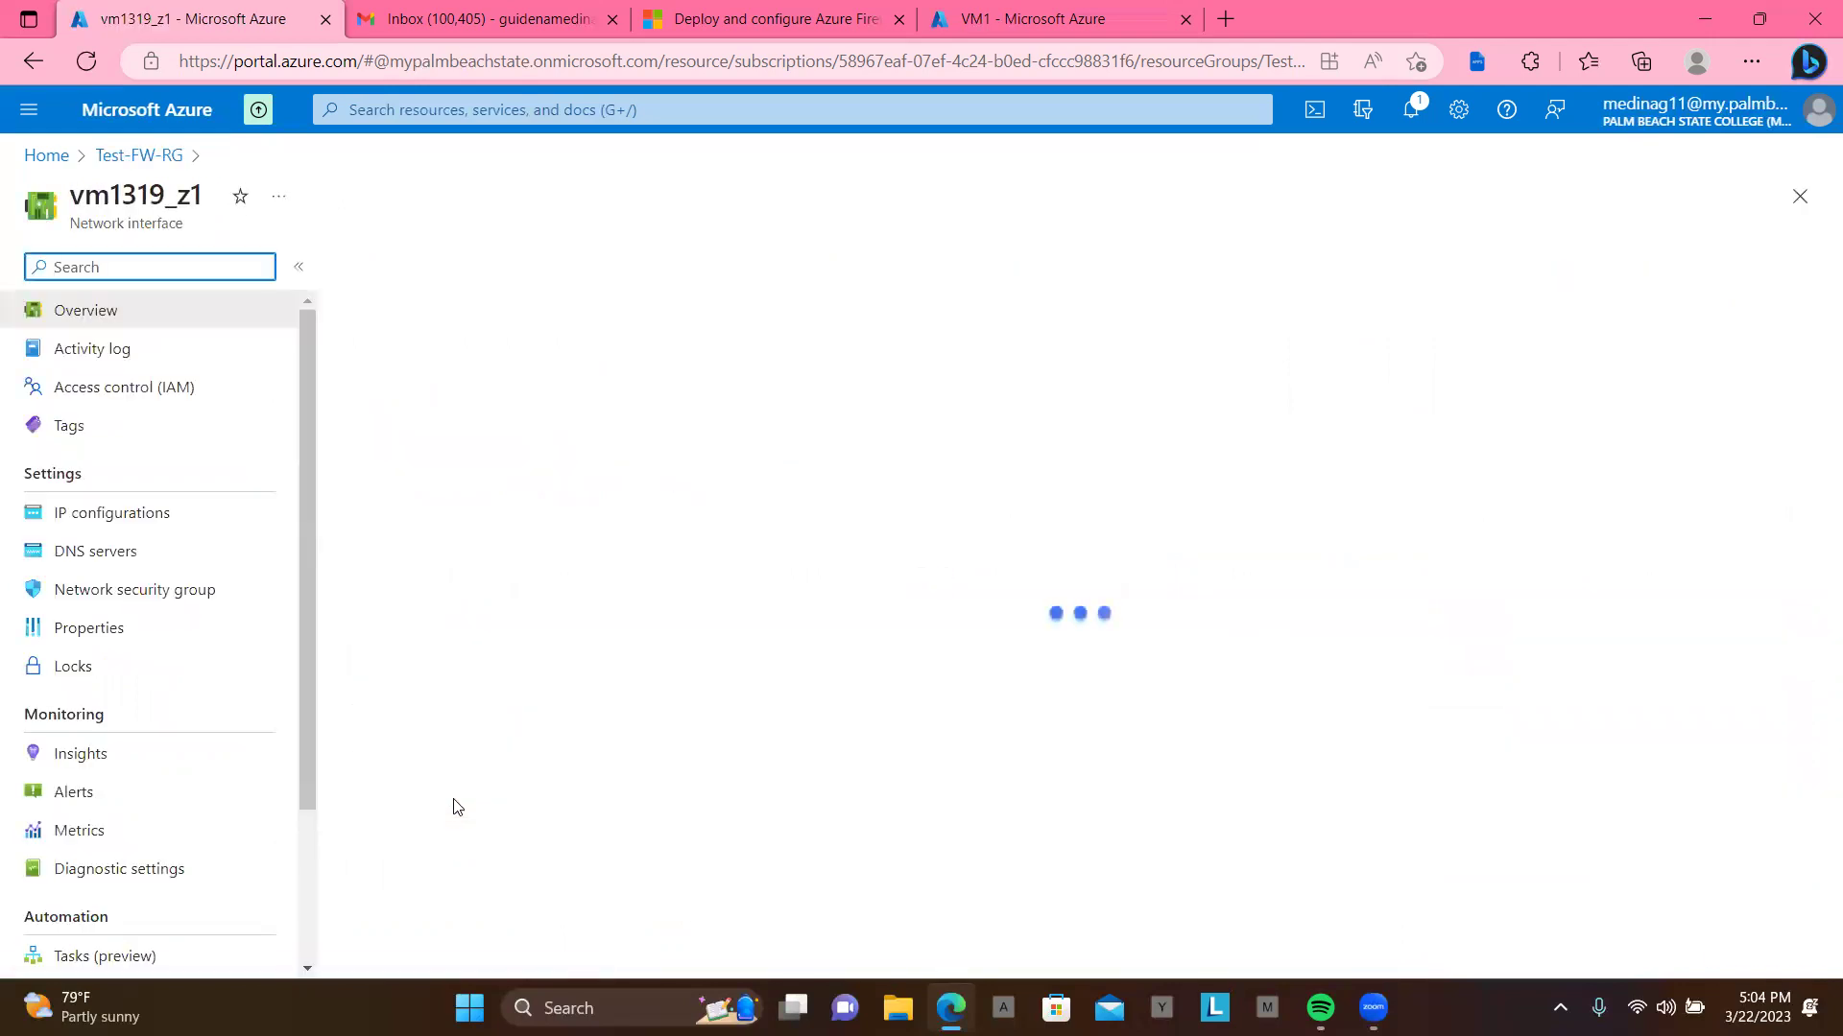
left_click(104, 563)
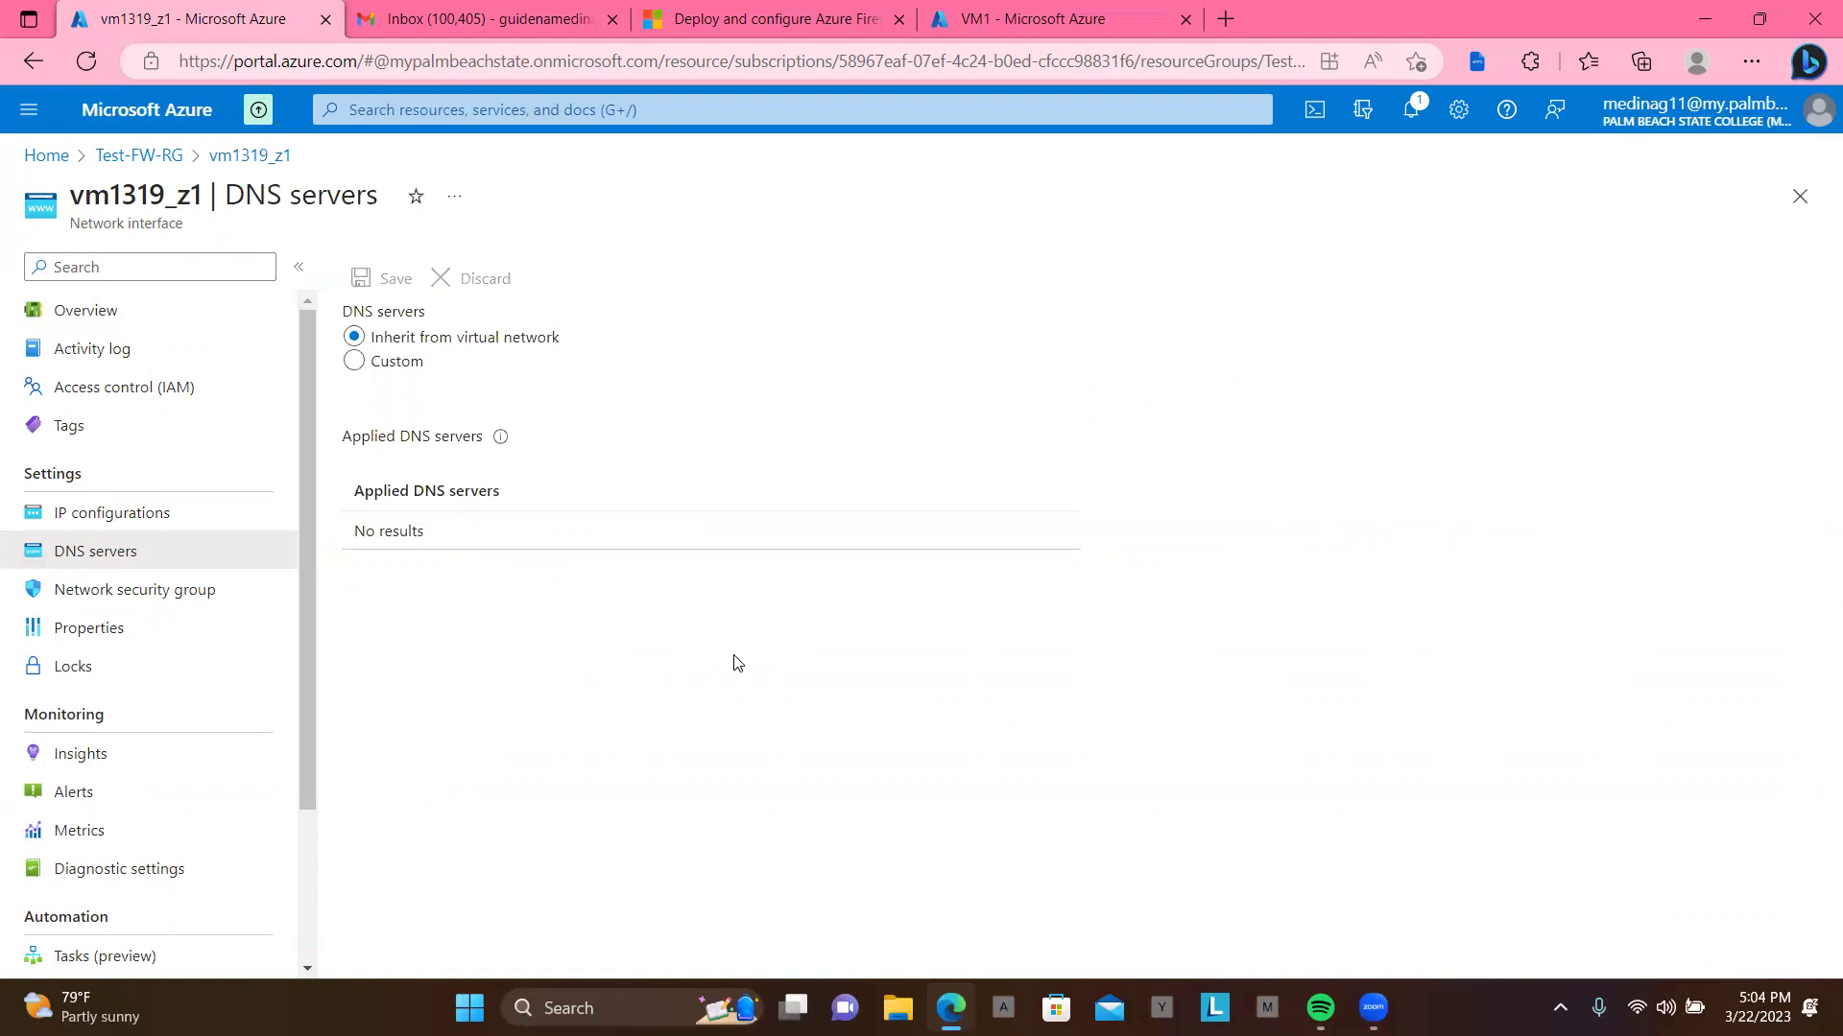
left_click(355, 361)
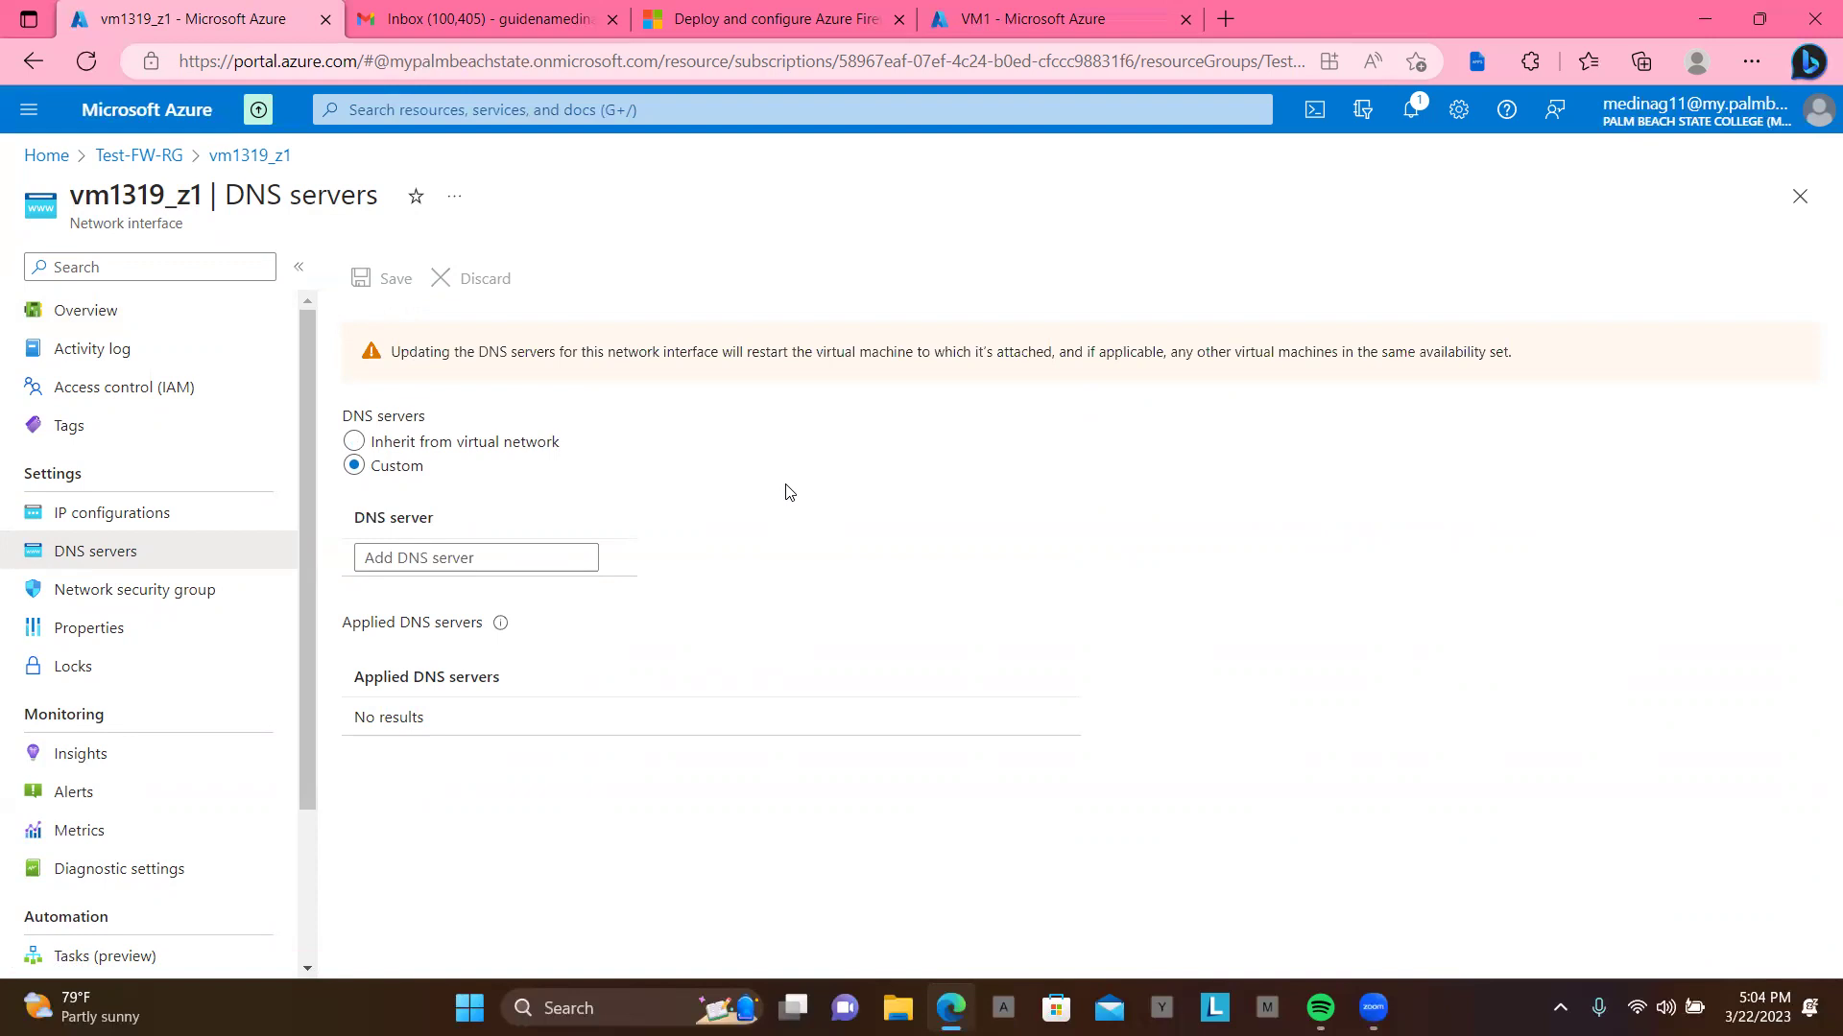
Step: Add 209.244.0.3 and 209.244.0.4 as vm1319_z1's custom DNS servers and save
left_click(463, 557)
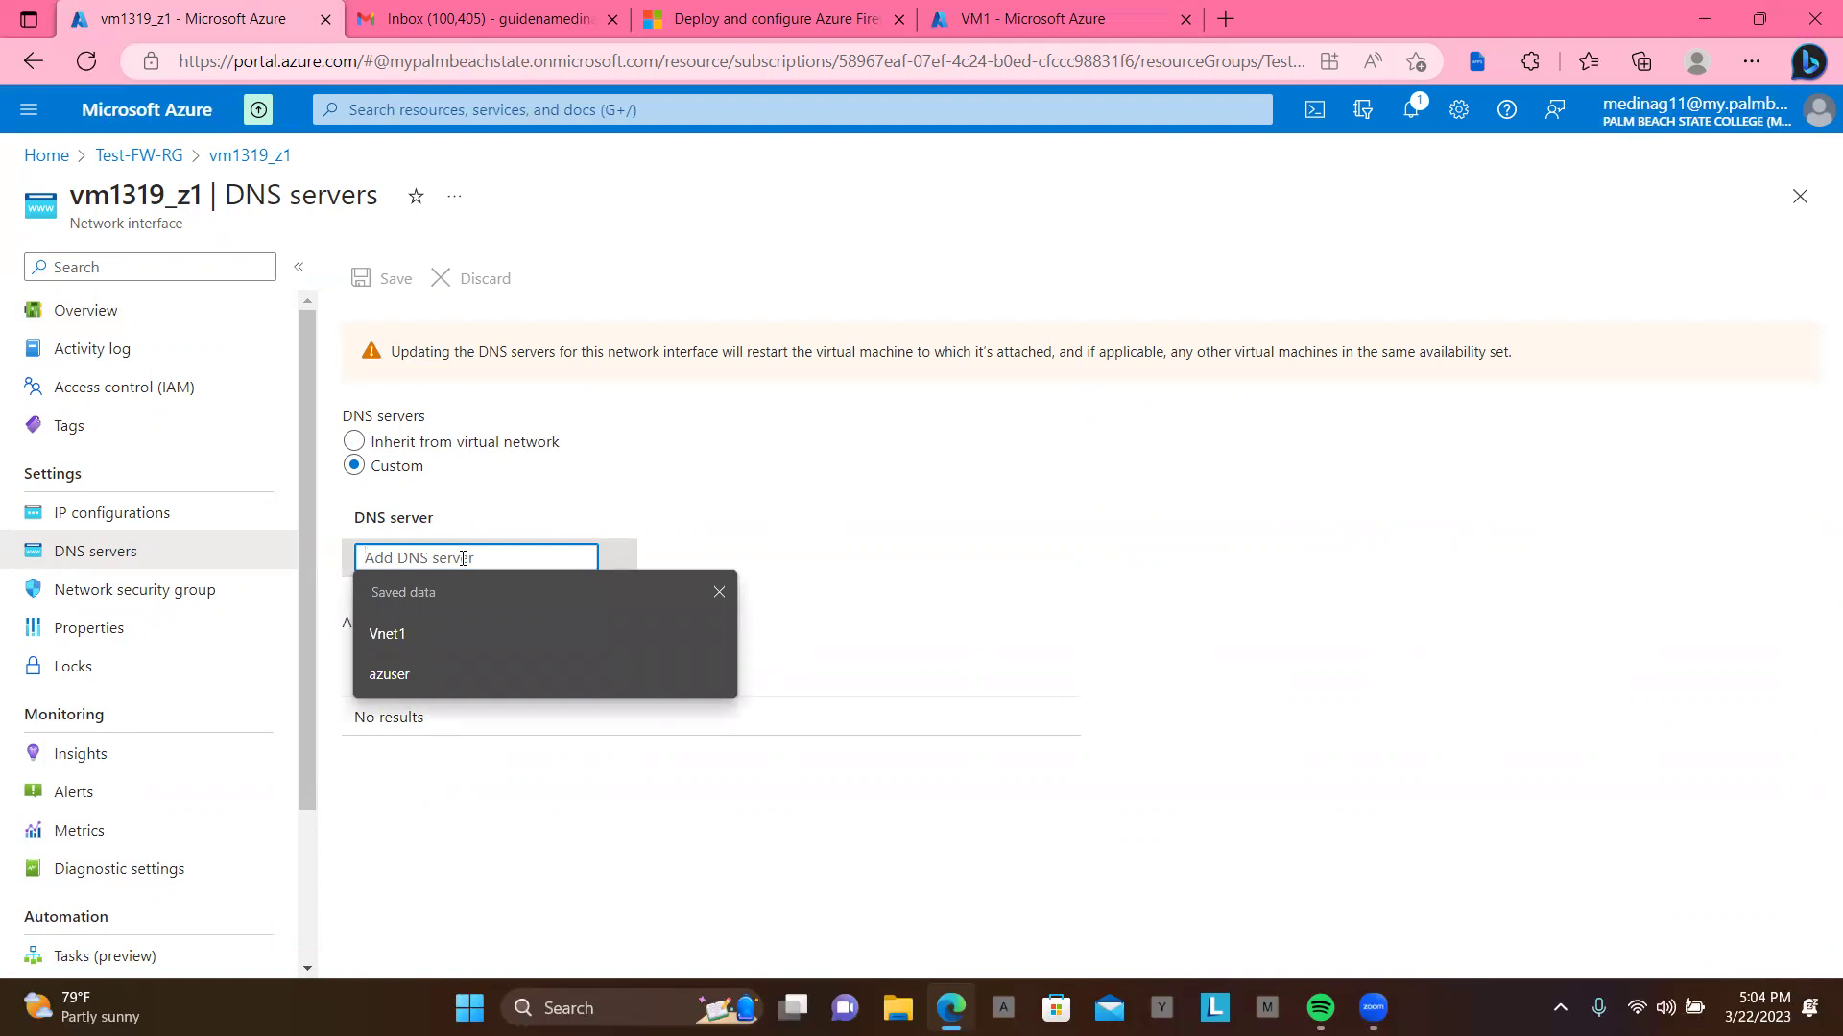
type("209.")
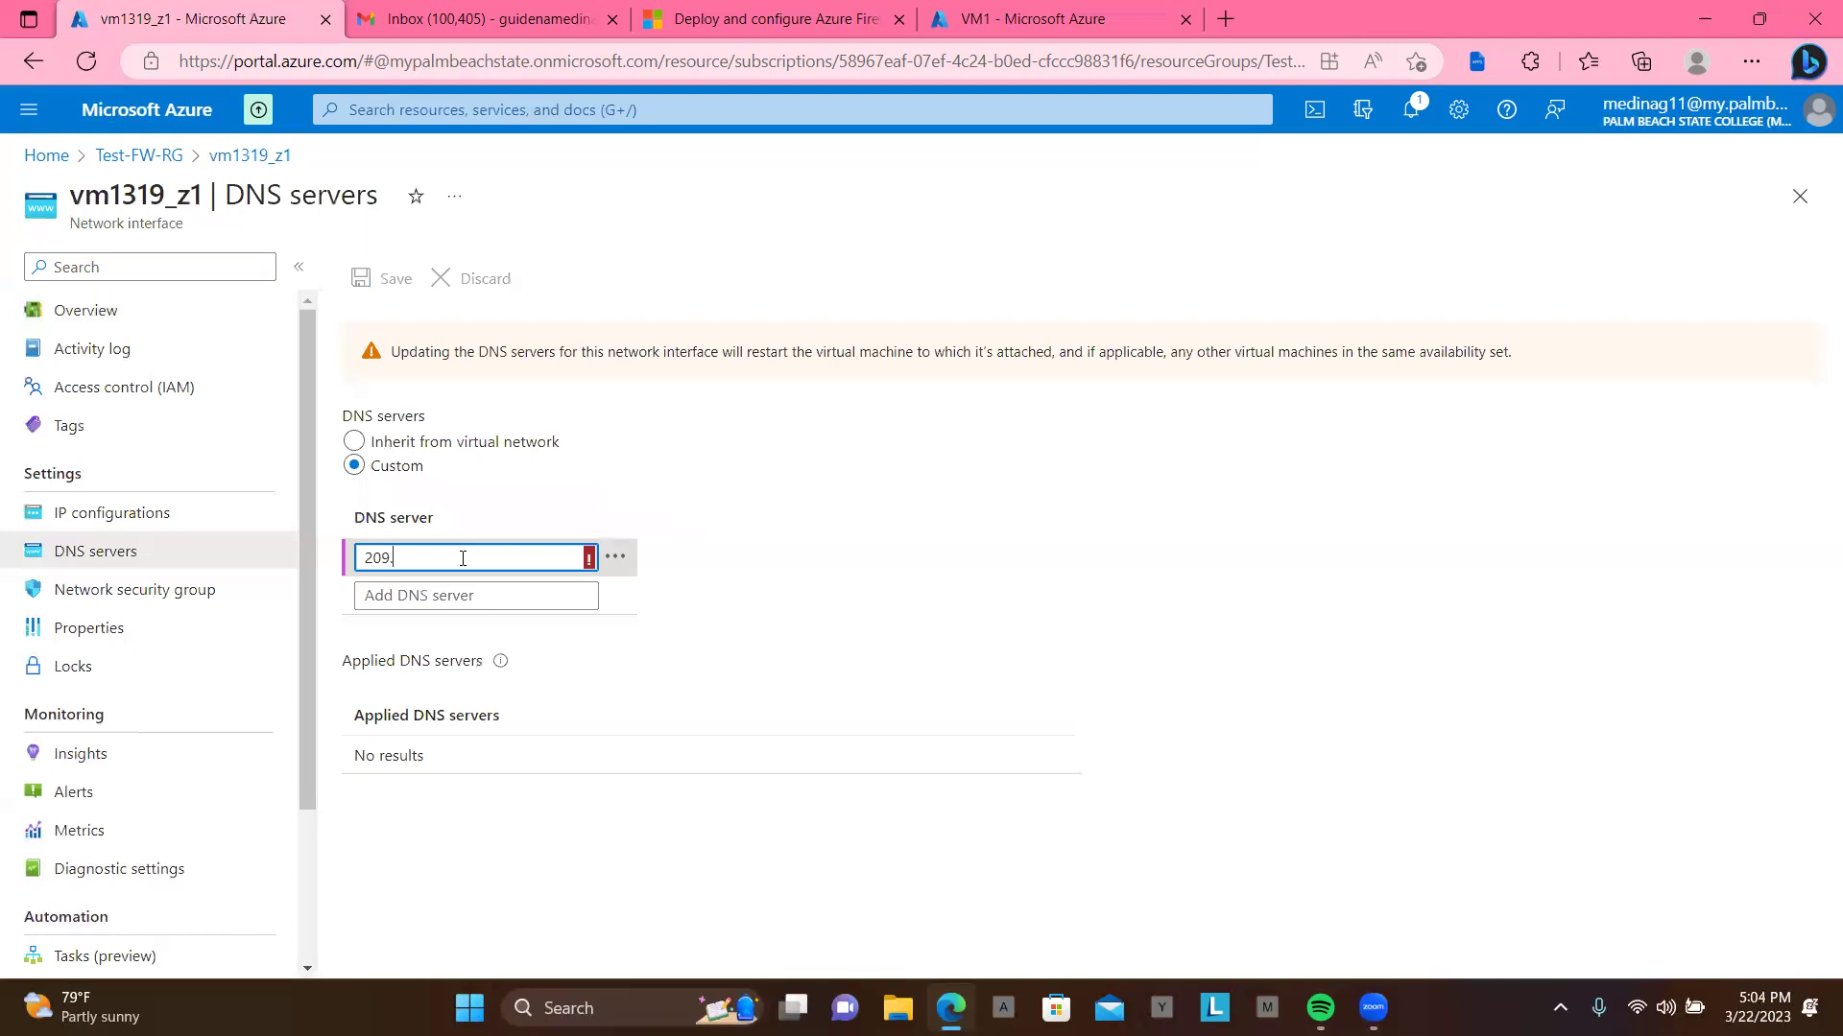
type("244.0.3")
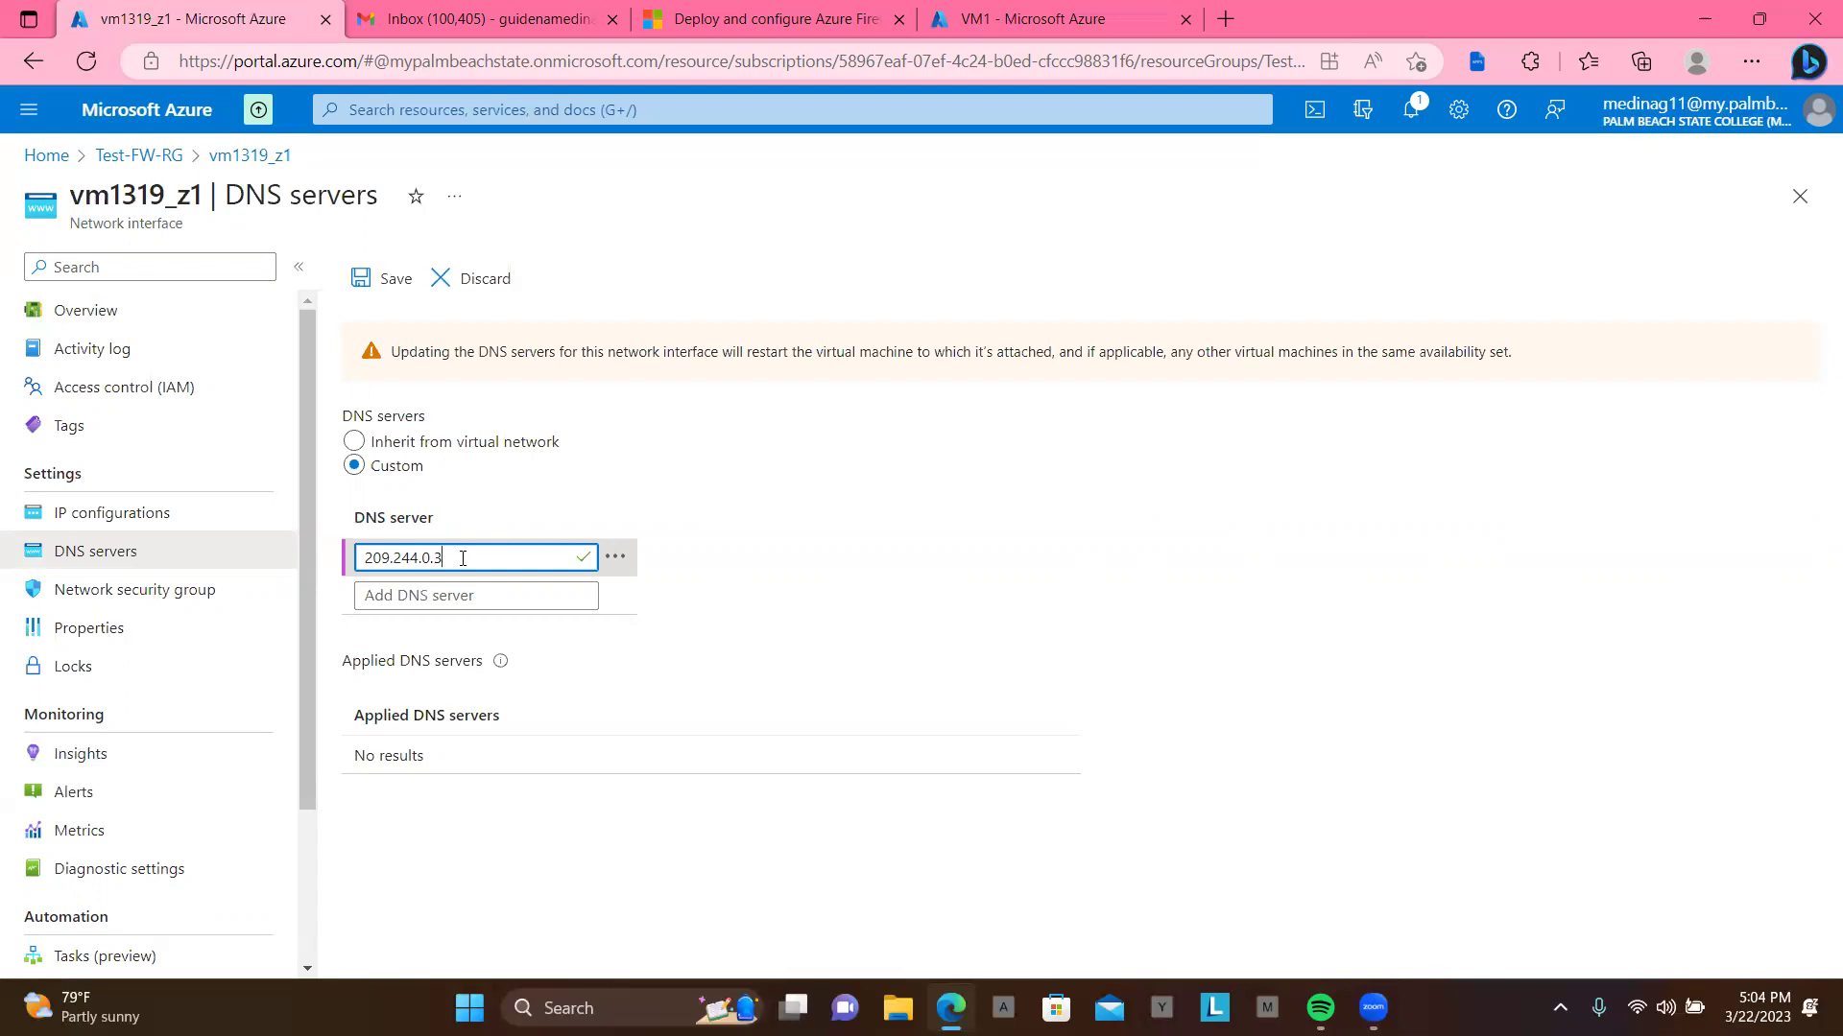
left_click(477, 598)
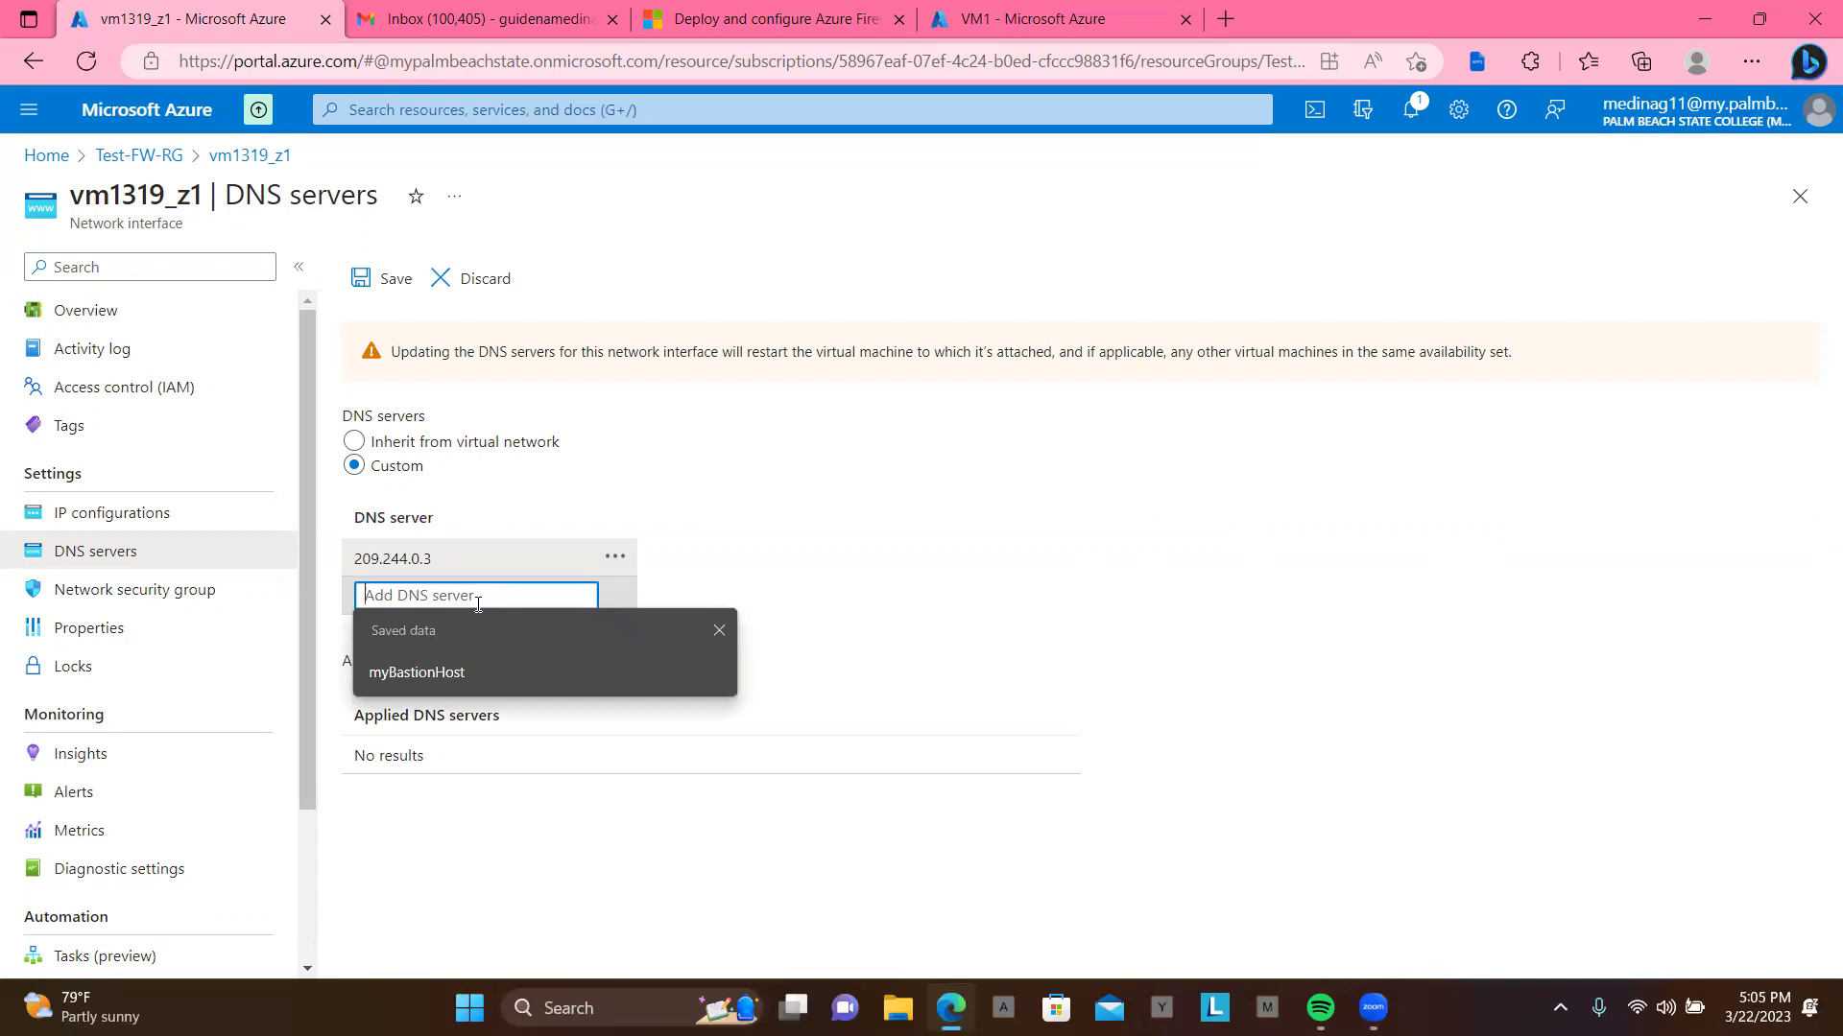
type("209.244.0.4")
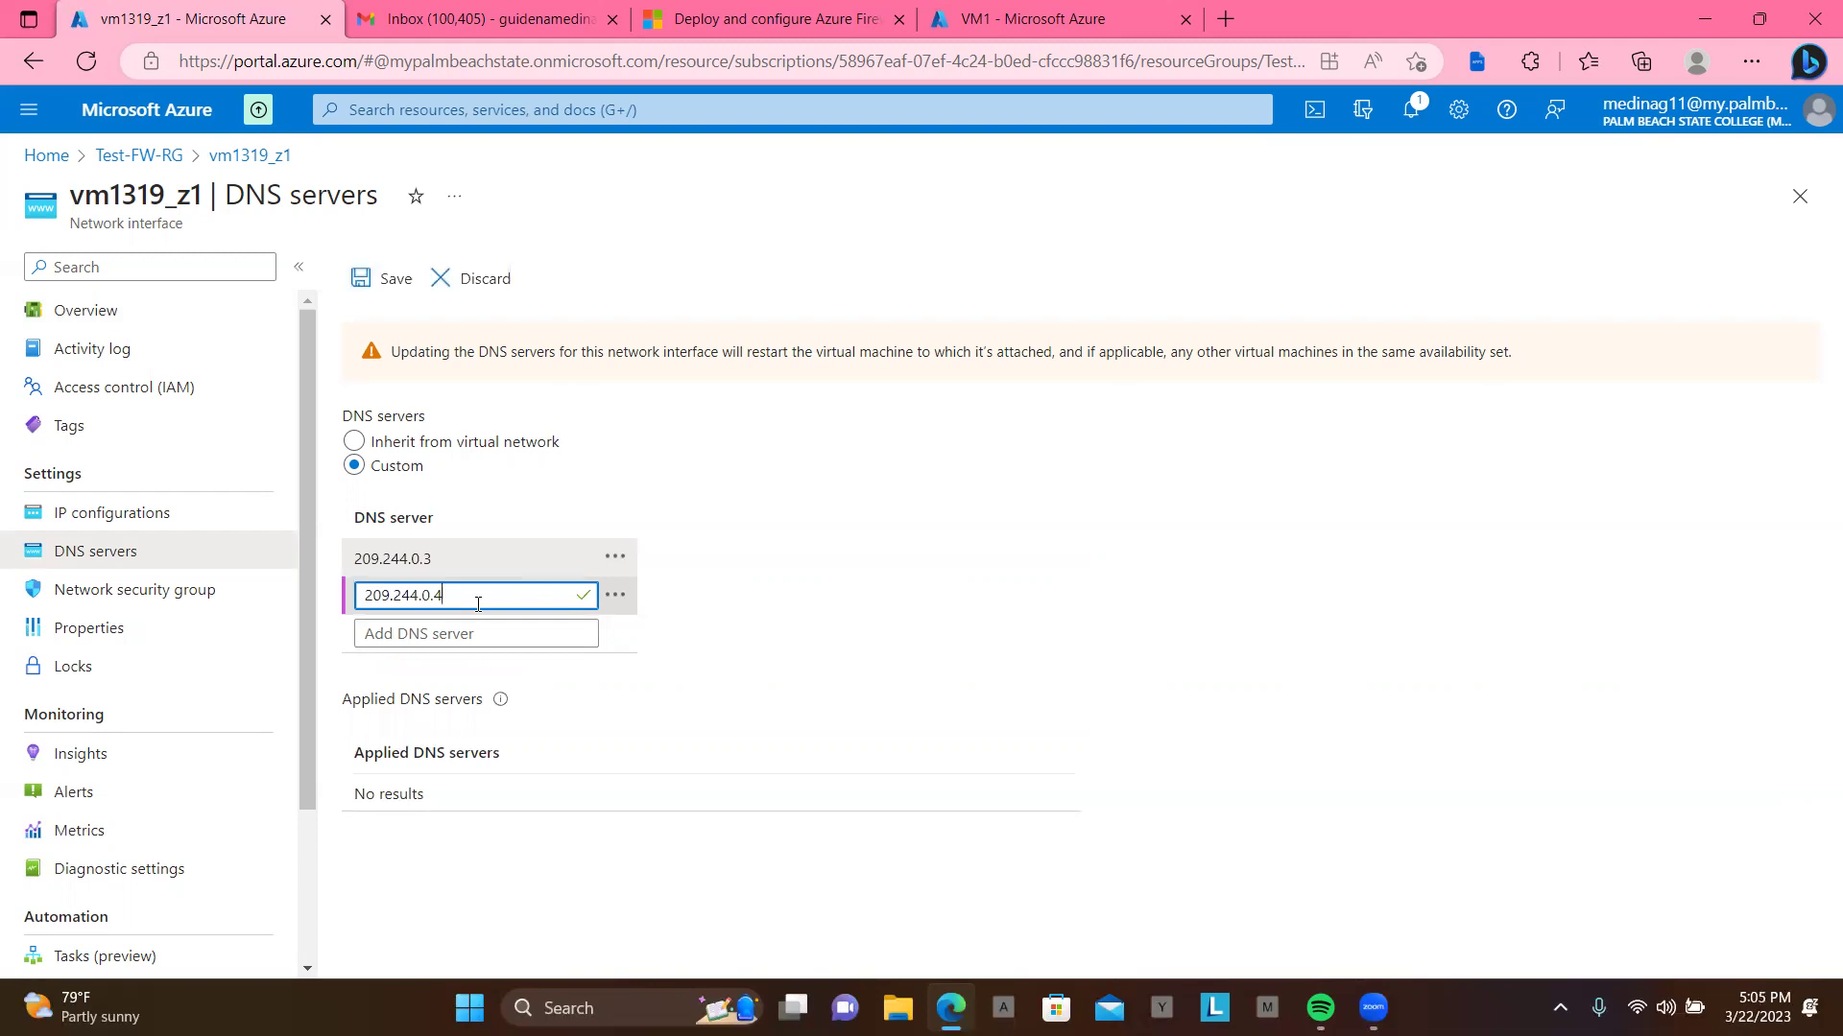
left_click(394, 287)
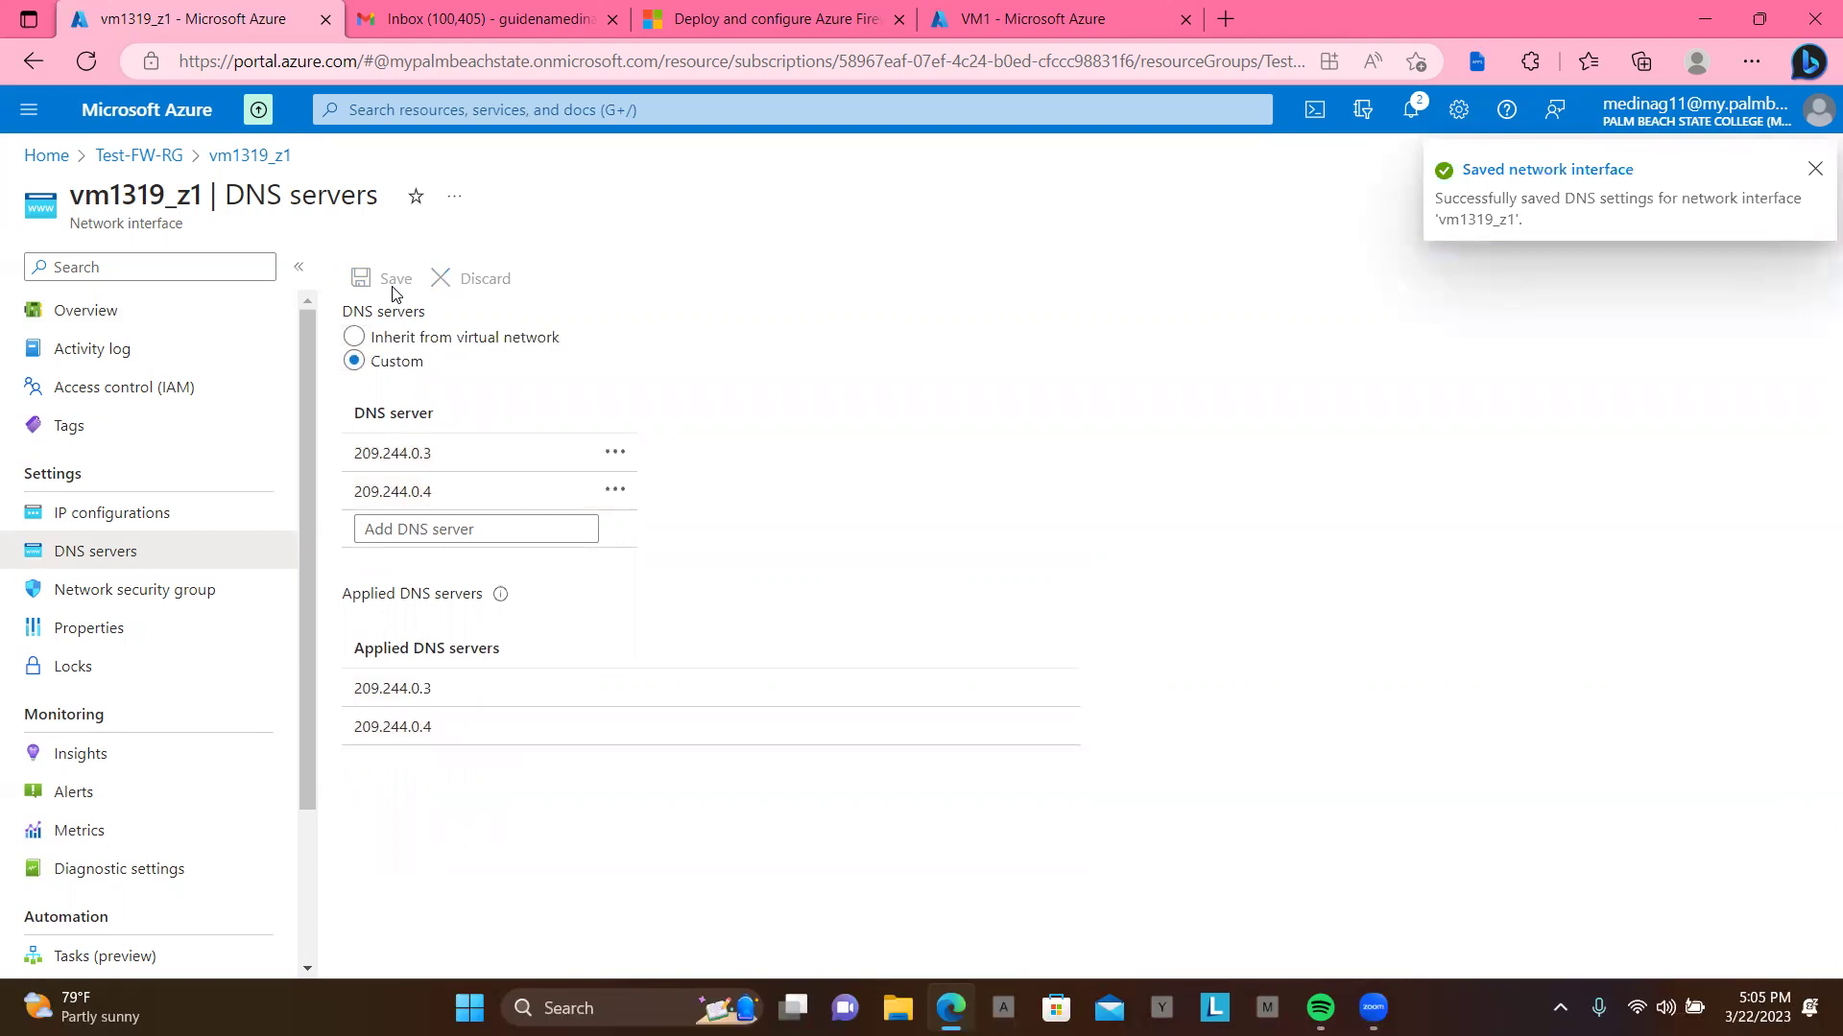
Step: Open VM1 from the Virtual machines list and restart it, confirming with Yes
left_click(46, 156)
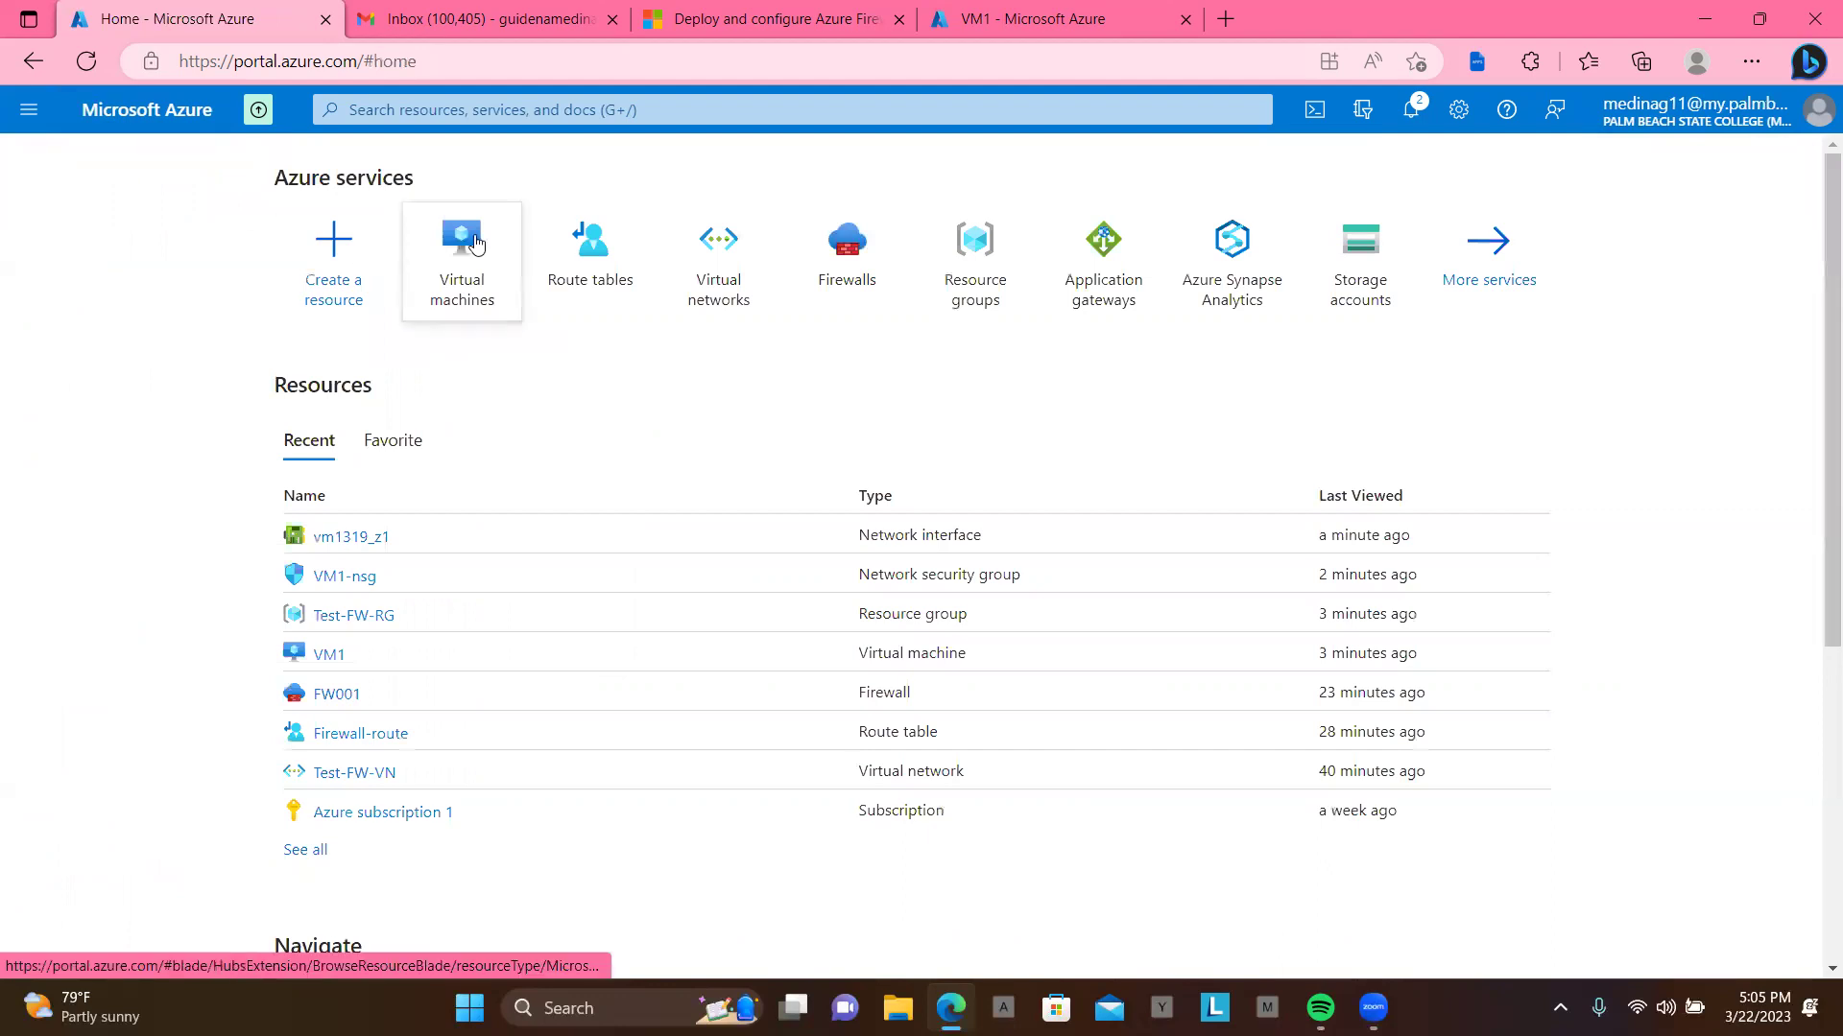
left_click(473, 278)
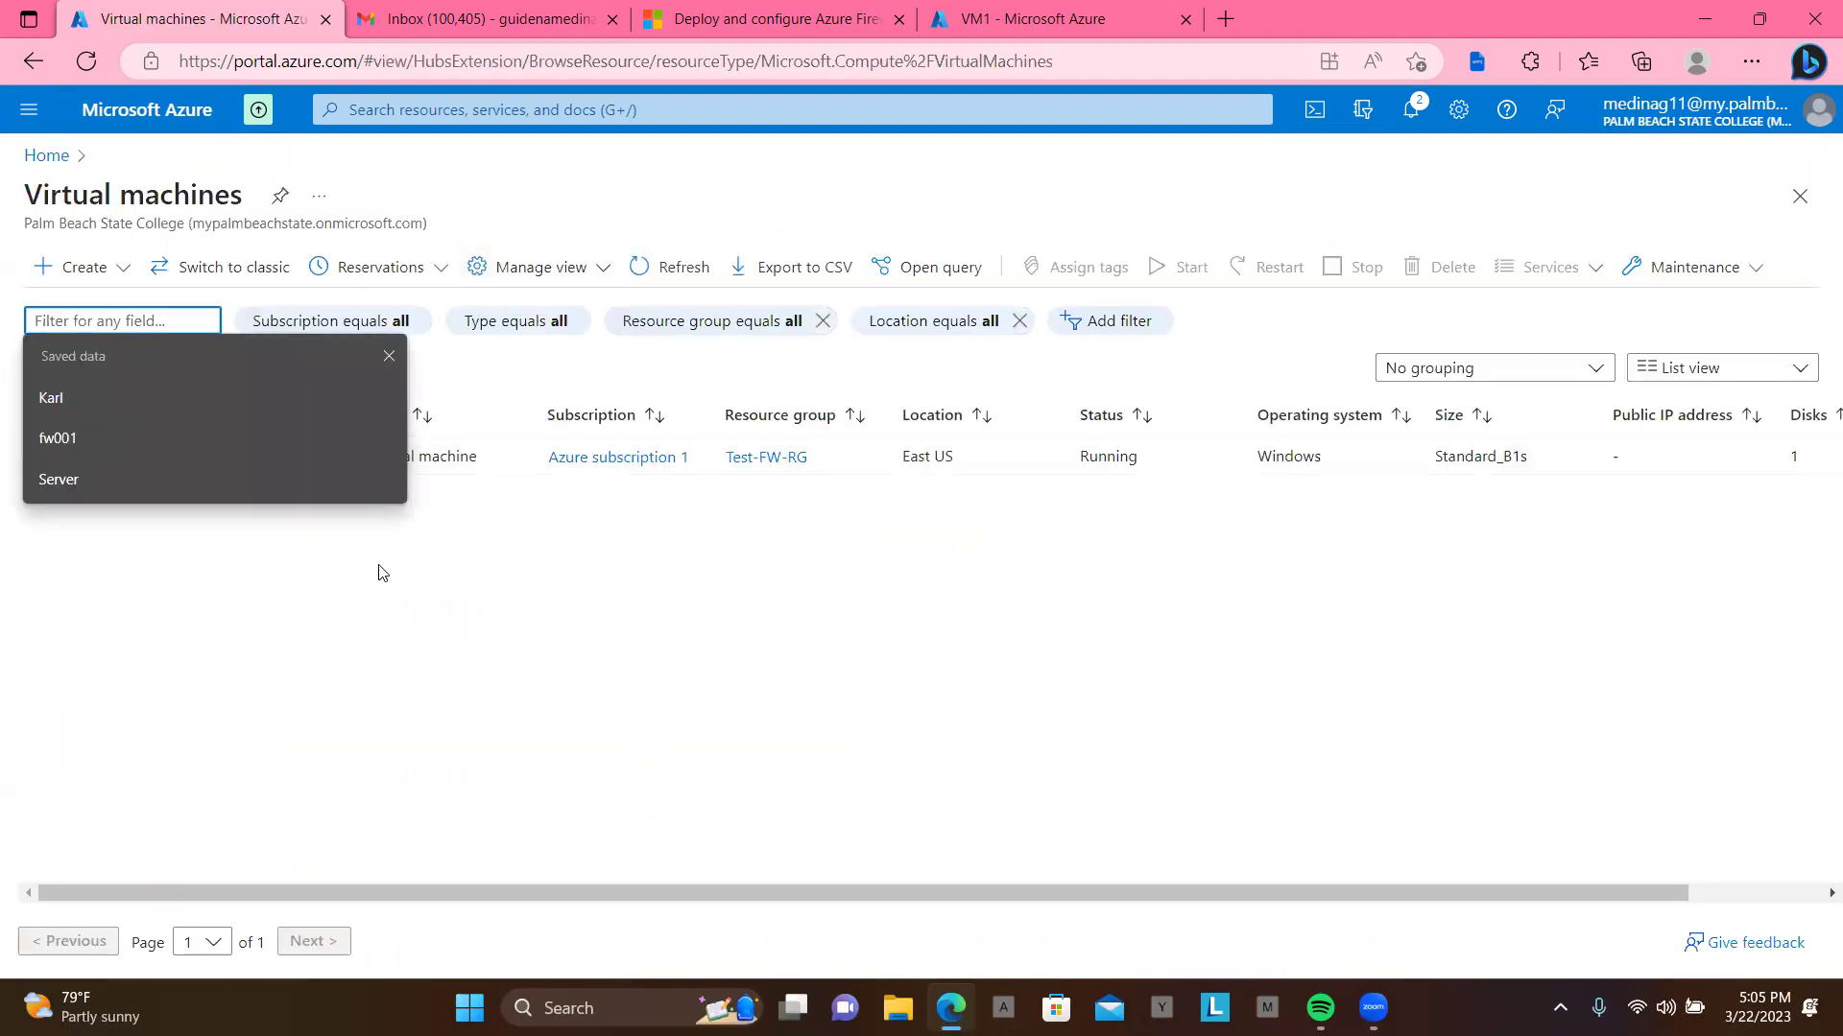
left_click(389, 356)
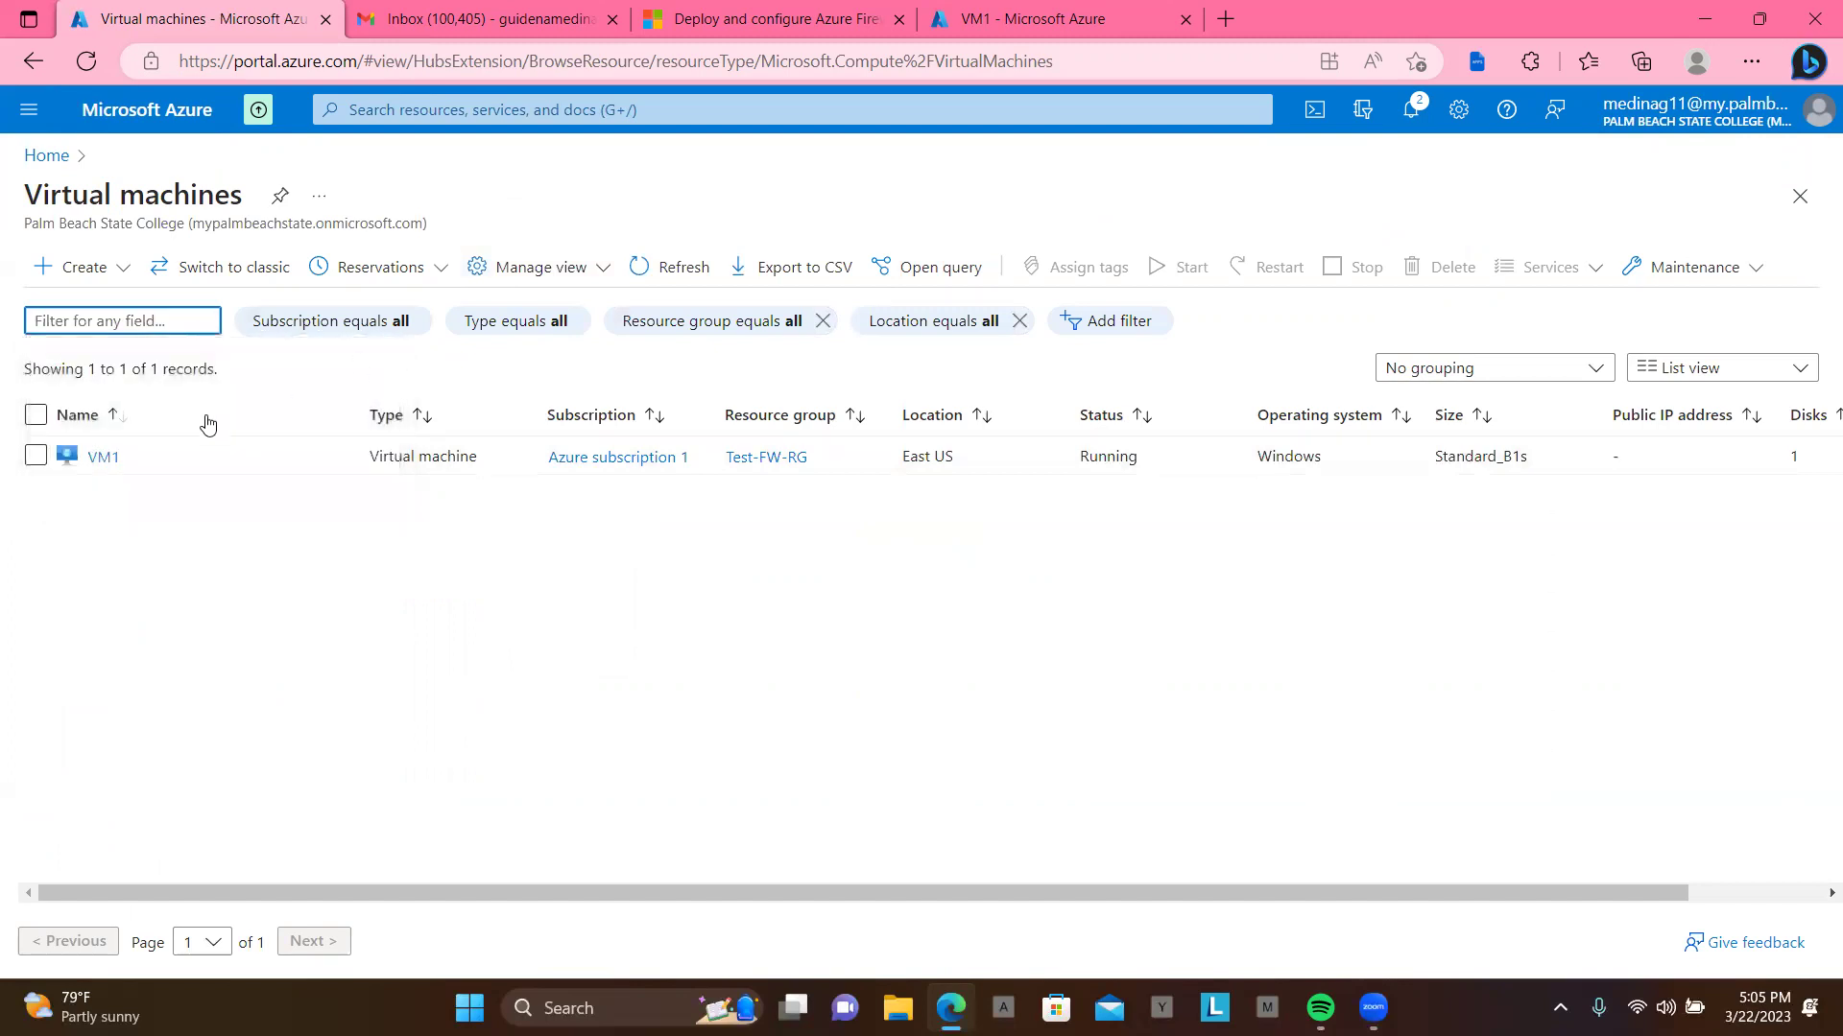
left_click(86, 464)
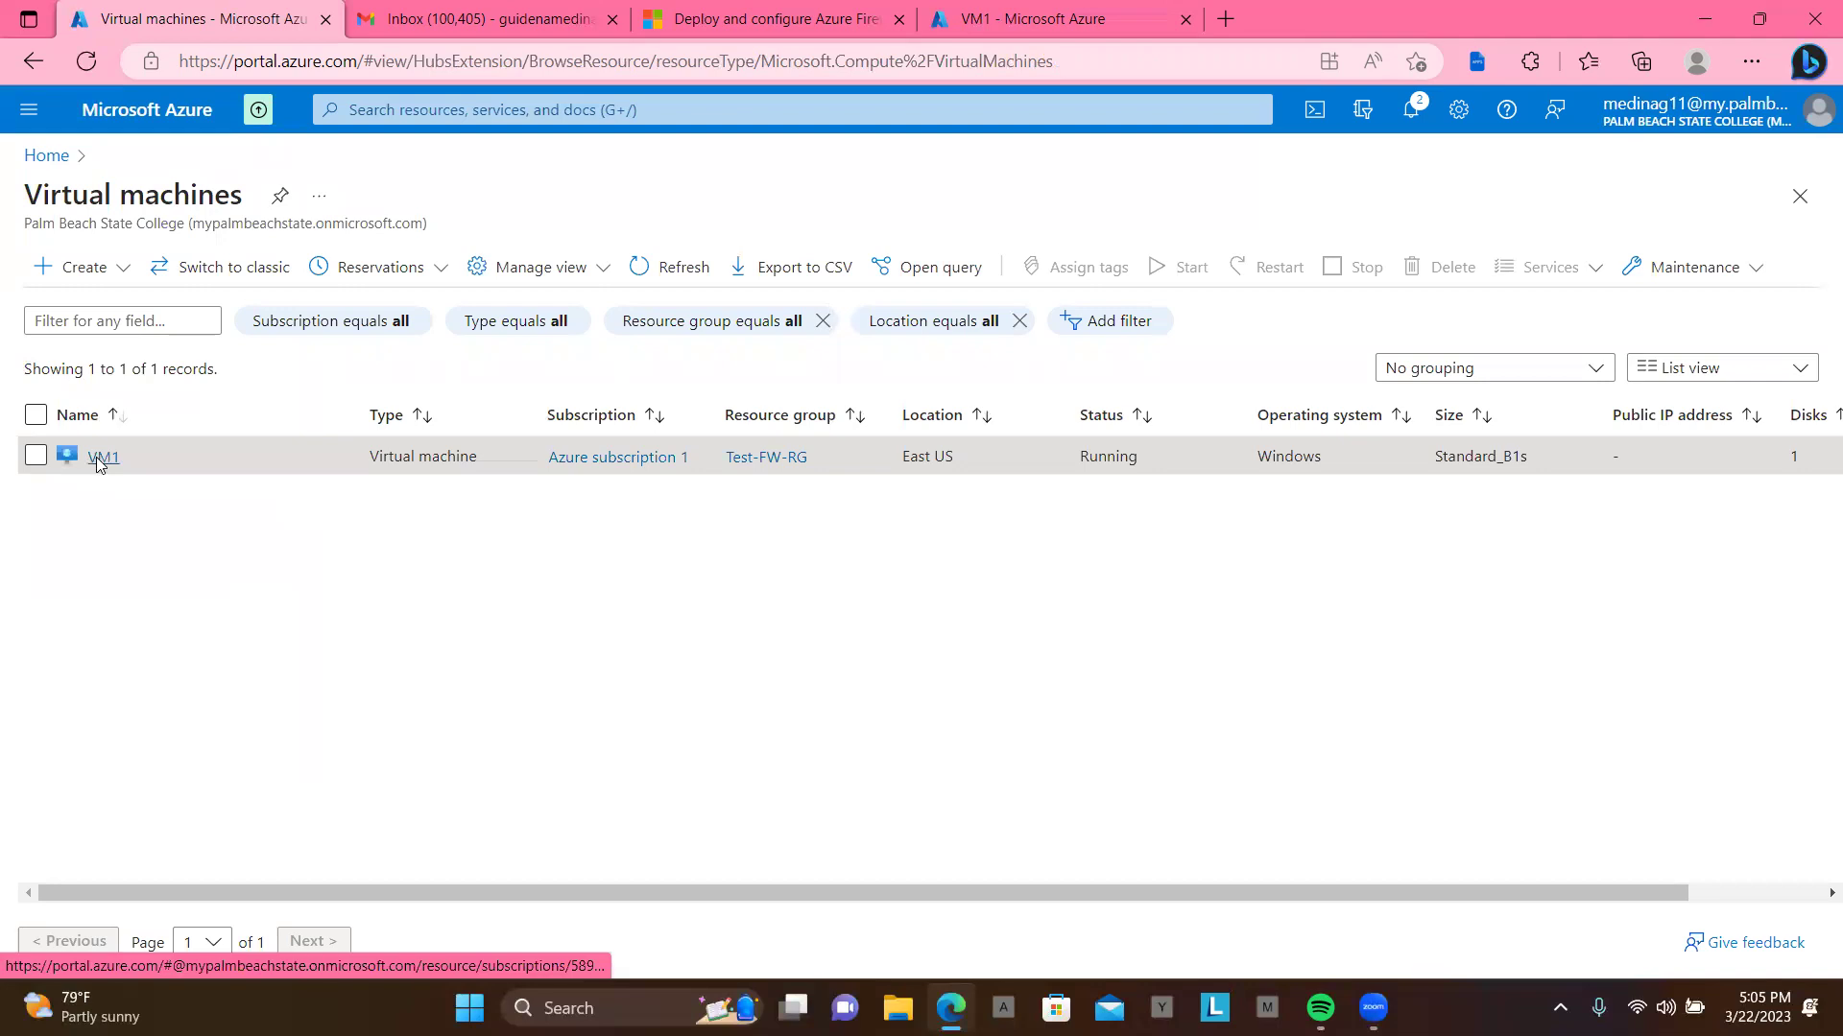
left_click(98, 457)
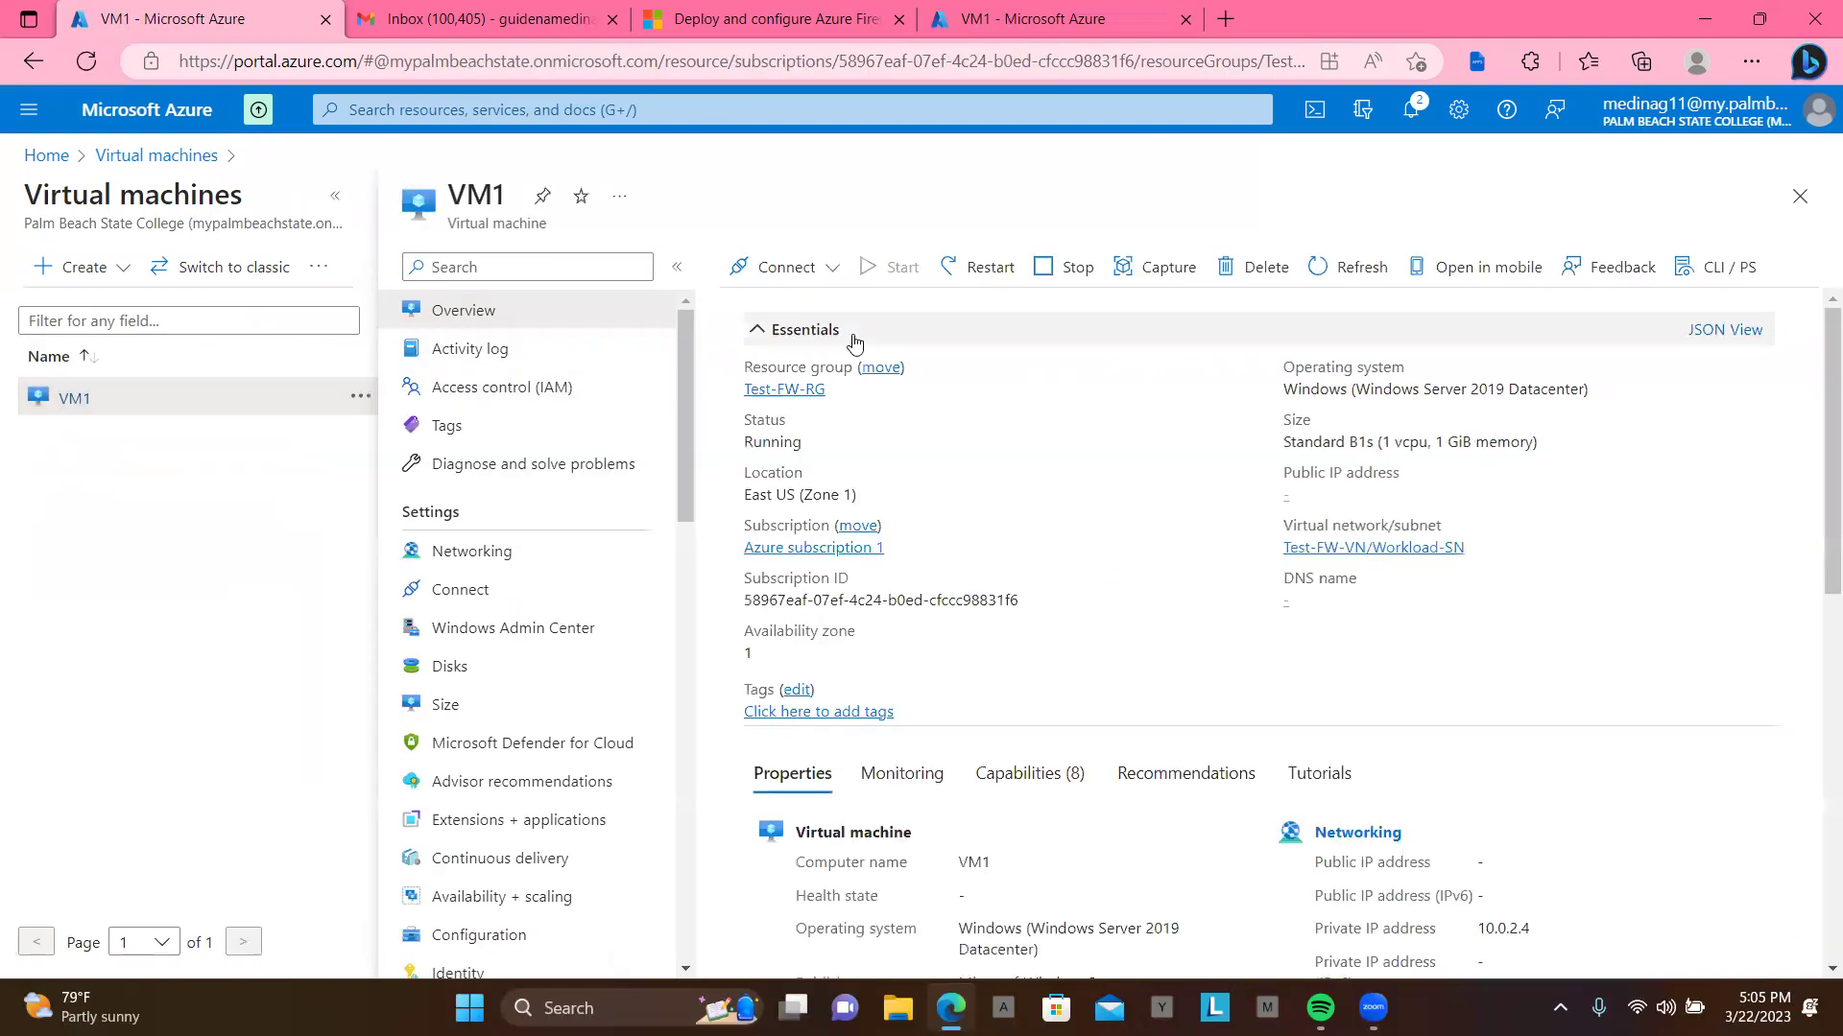
left_click(985, 270)
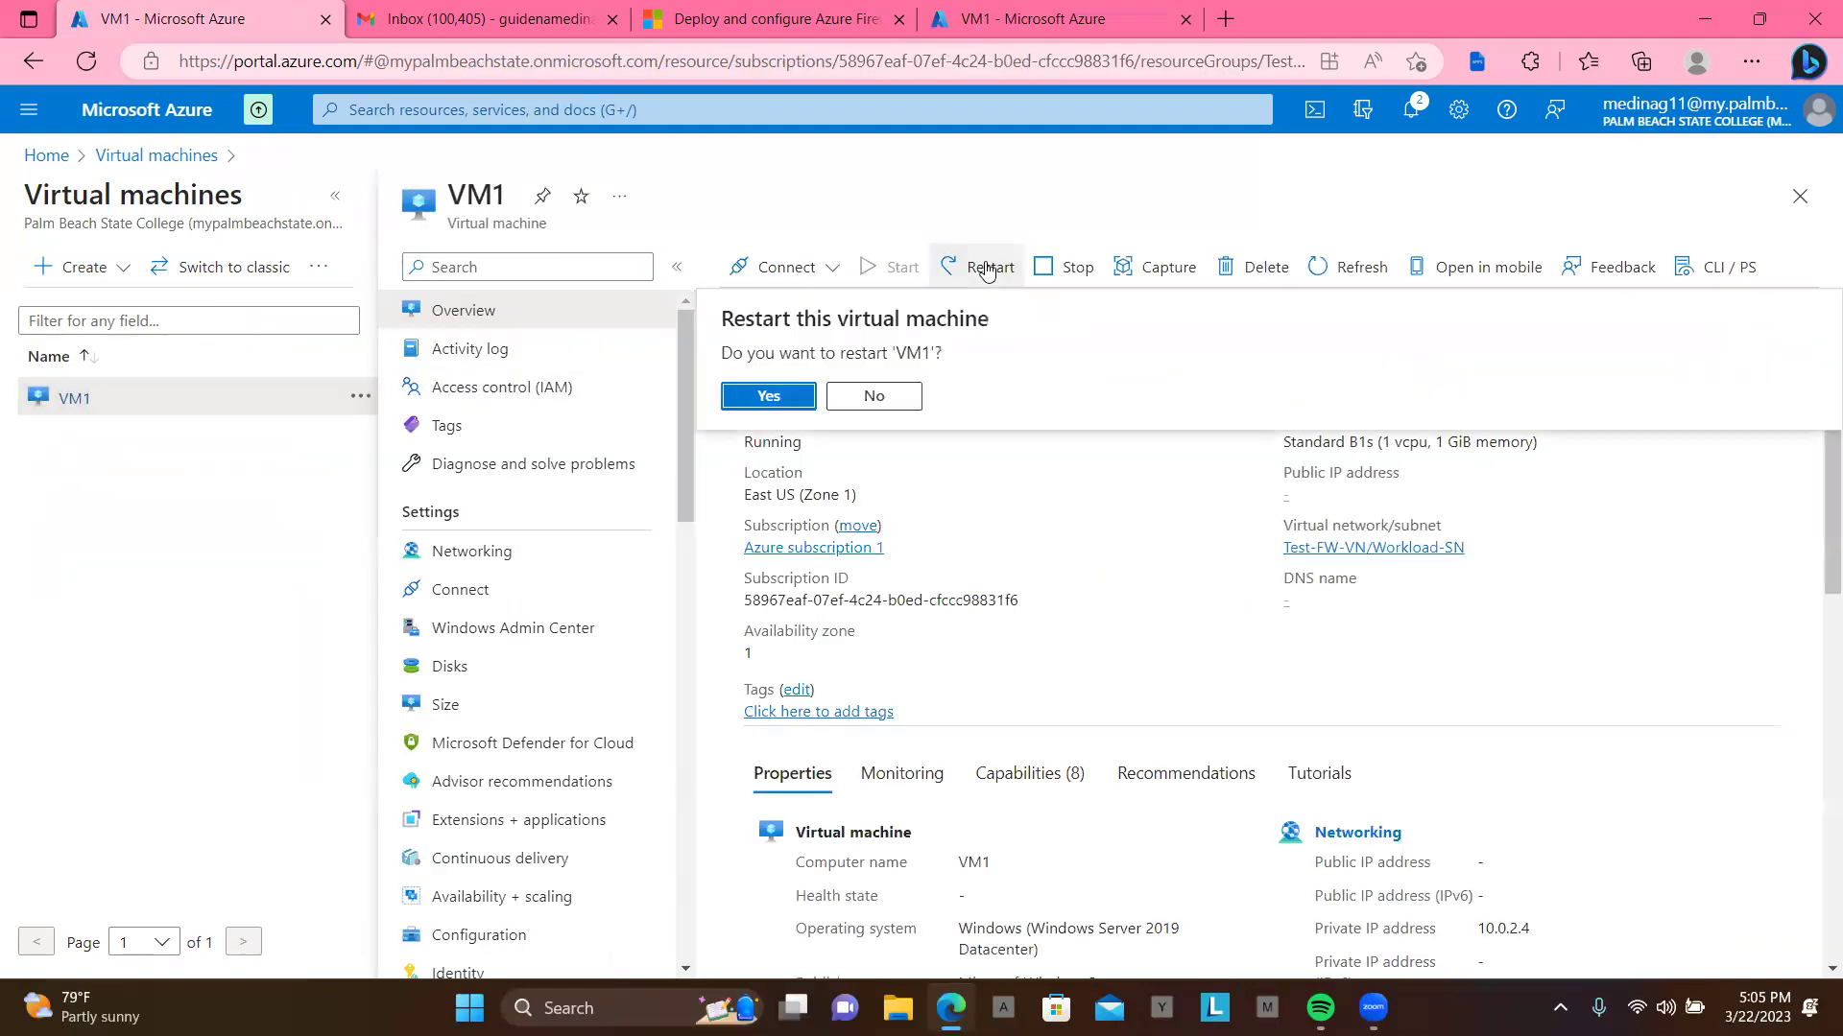
left_click(766, 398)
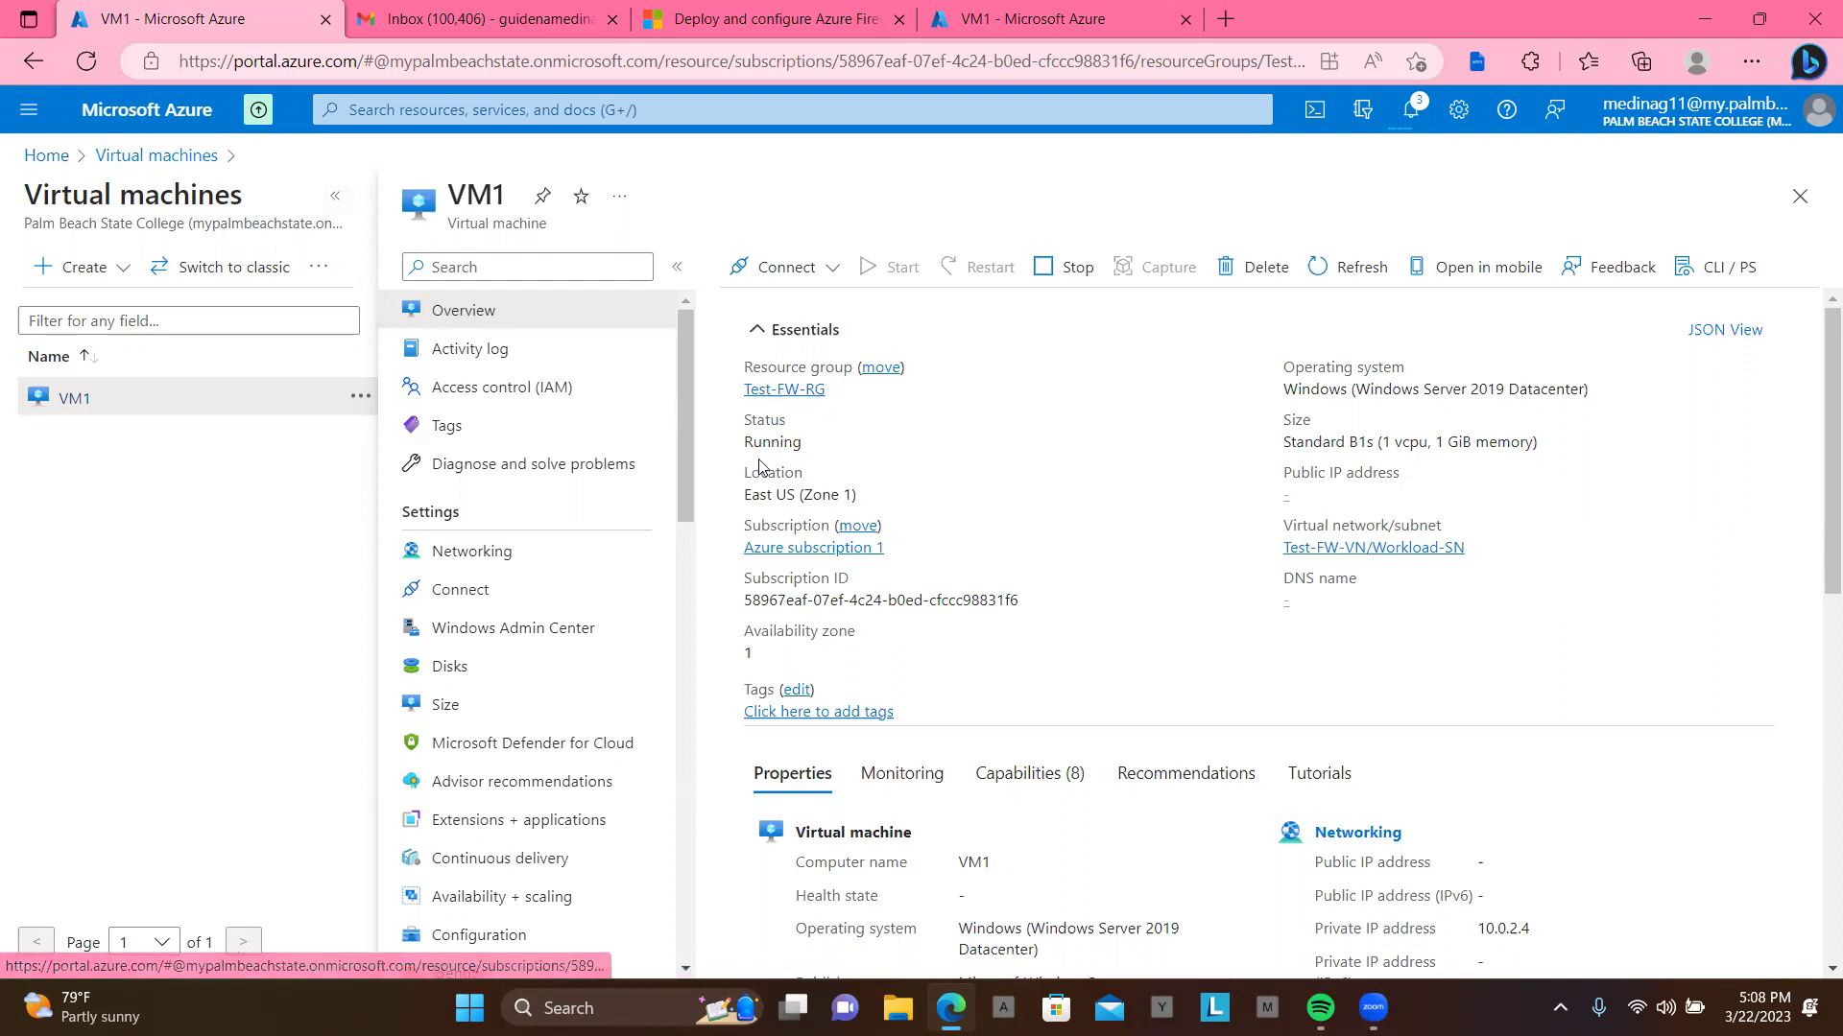
scroll(1363, 622, "down", 2)
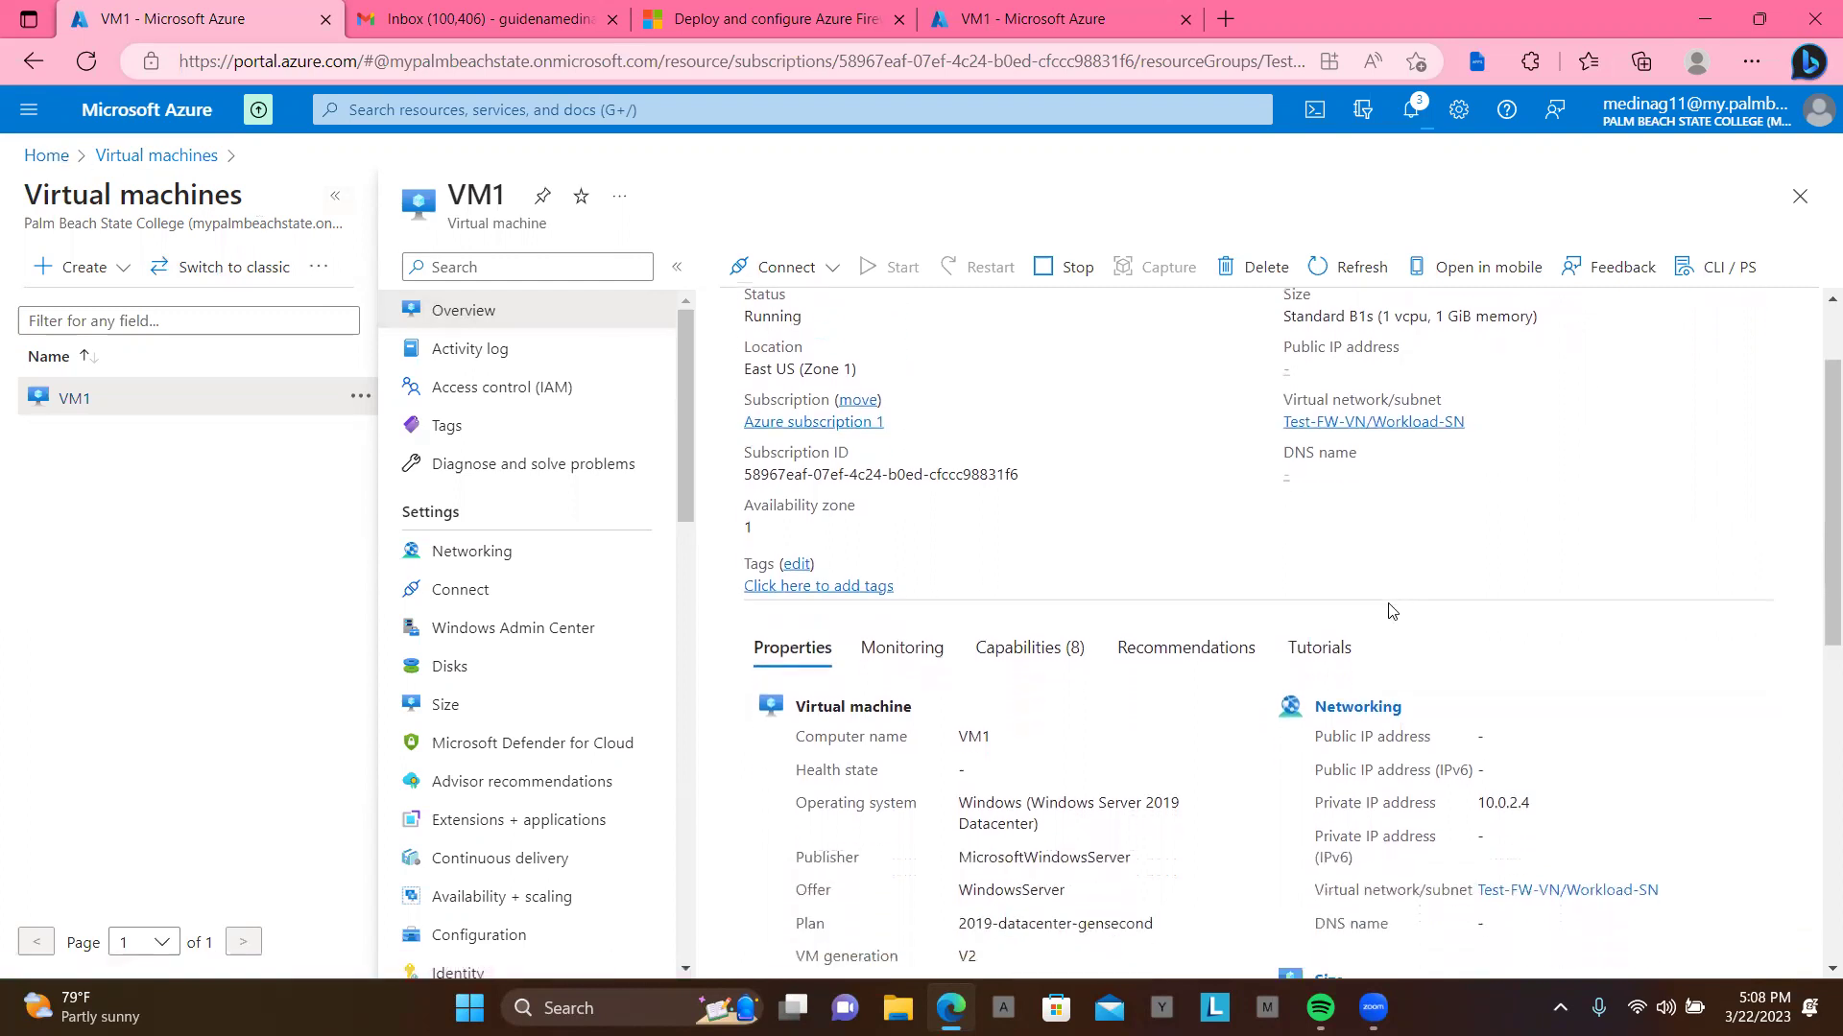
scroll(1392, 611, "down", 1)
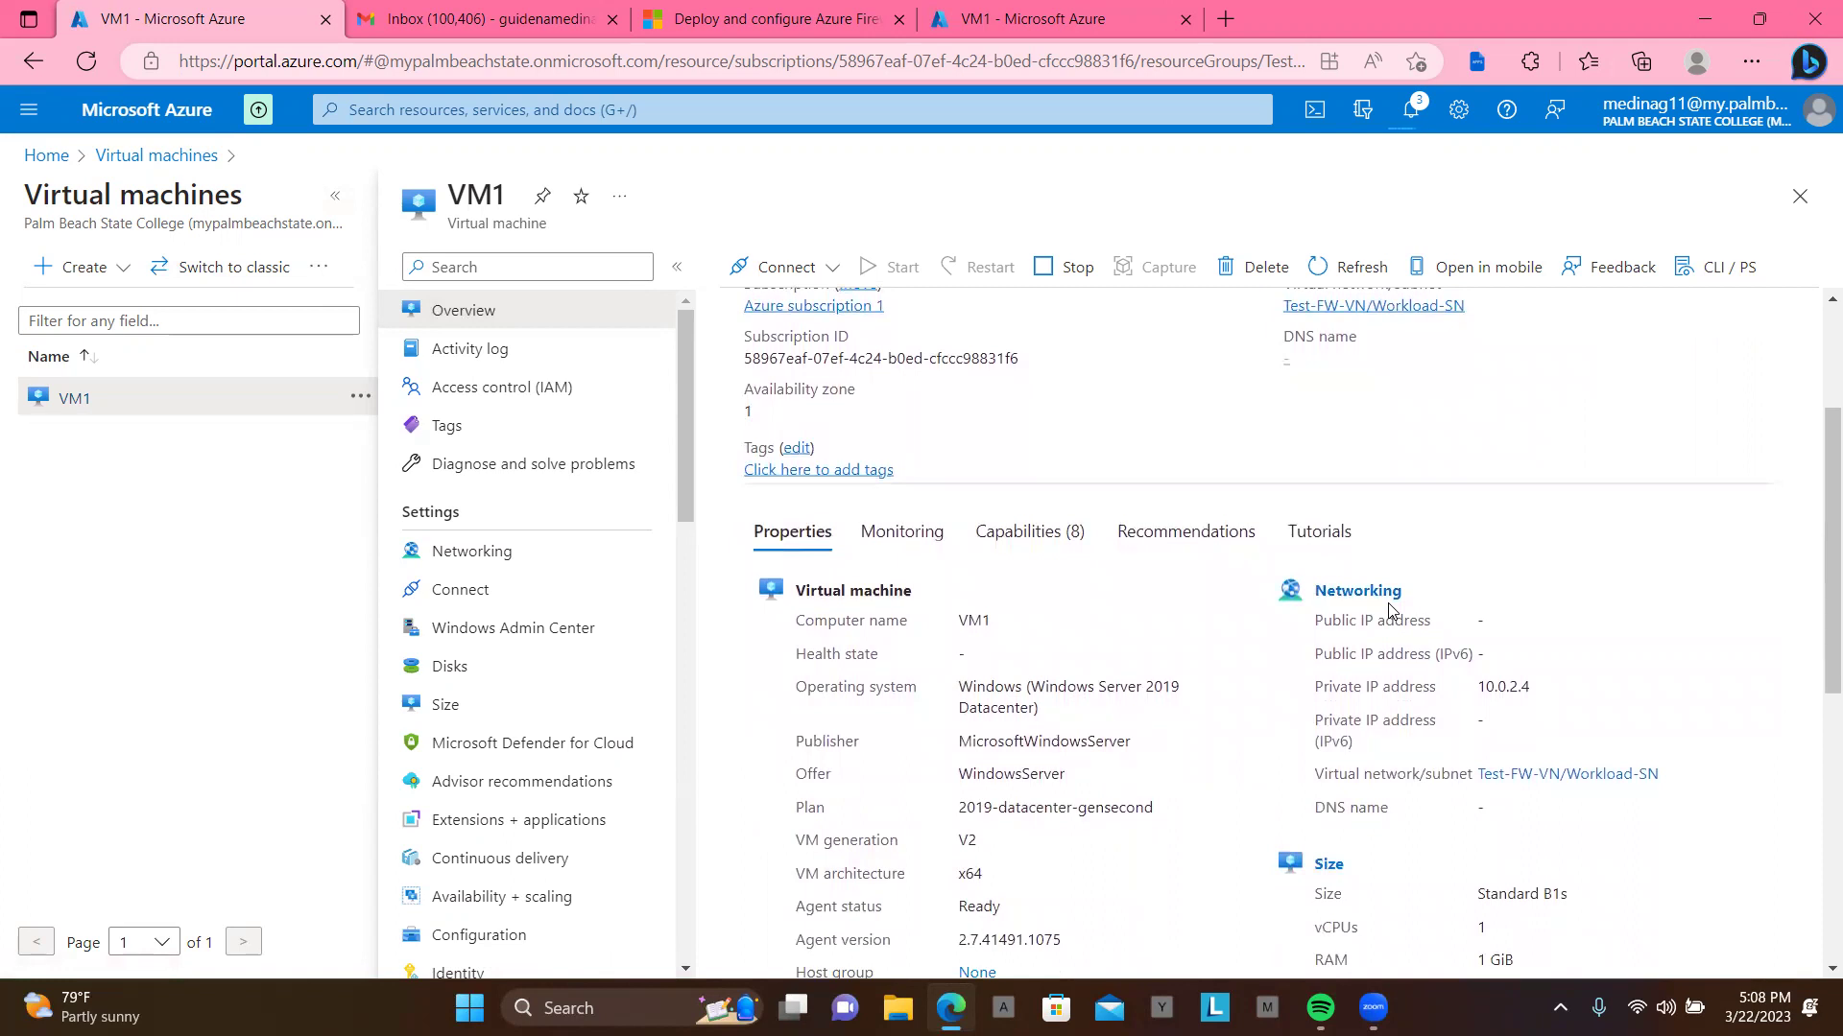
scroll(1392, 611, "down", 2)
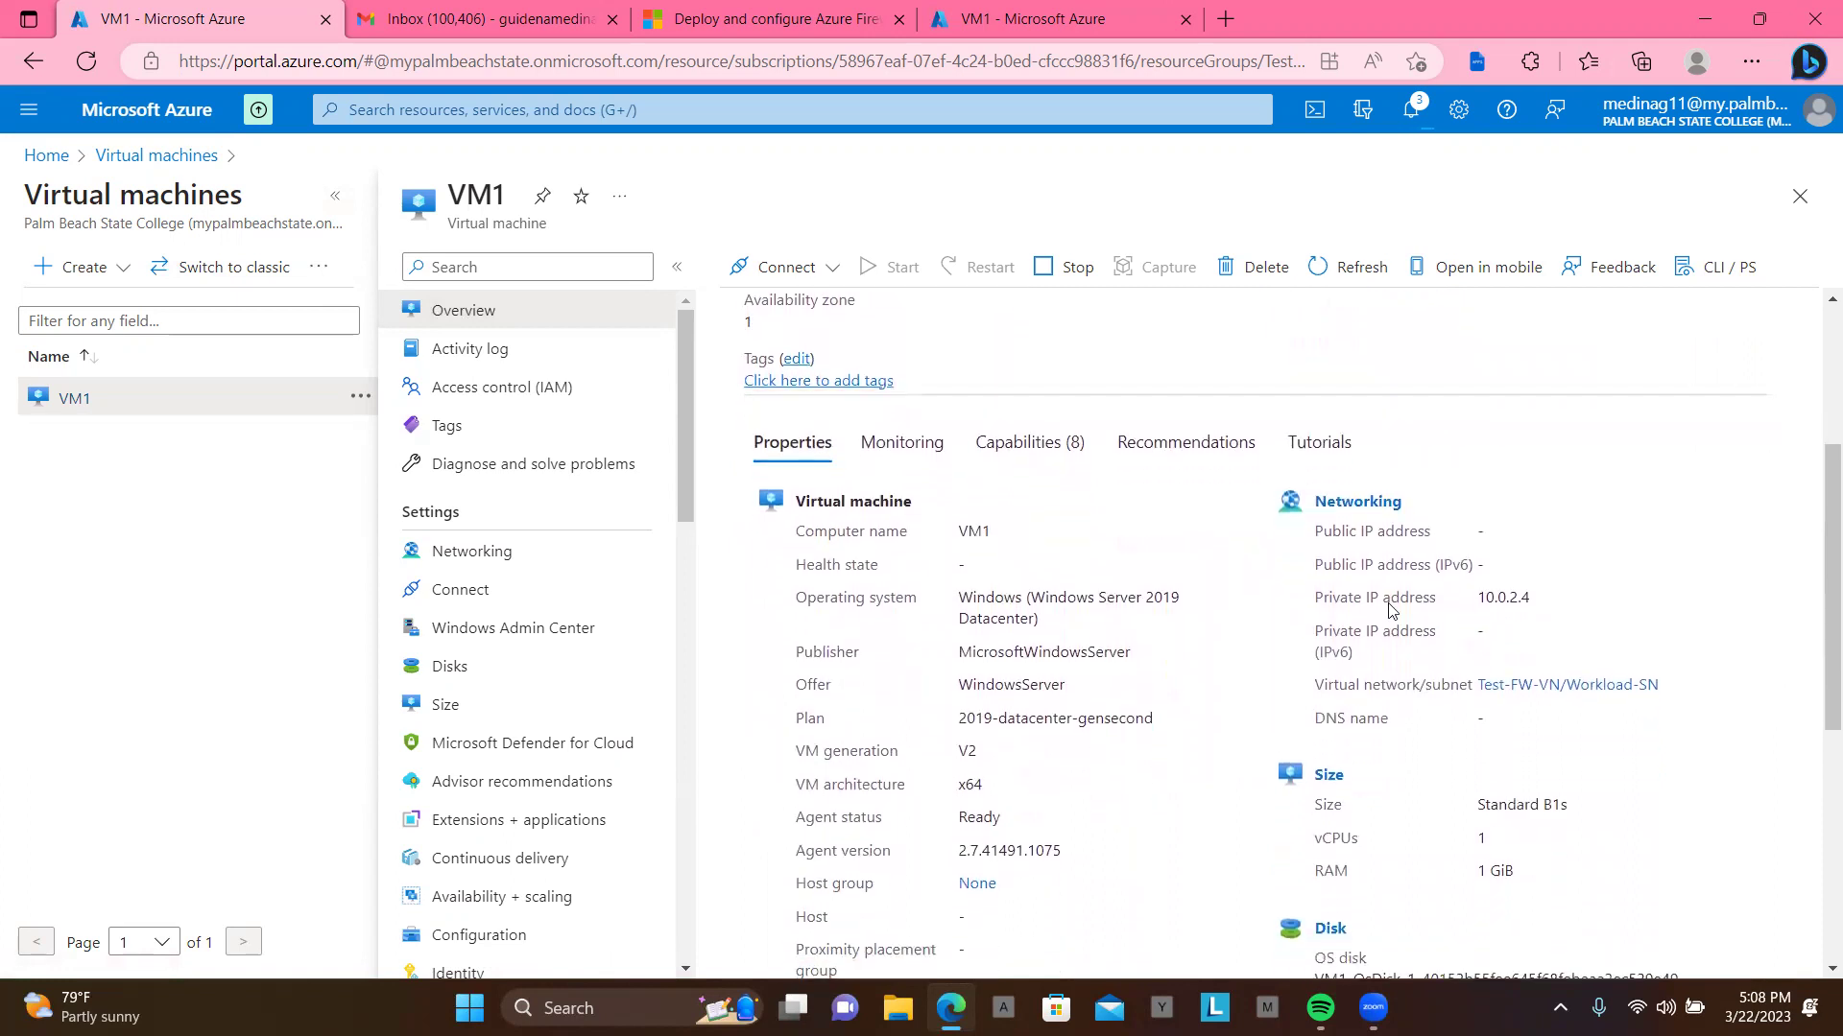
scroll(1392, 611, "up", 1)
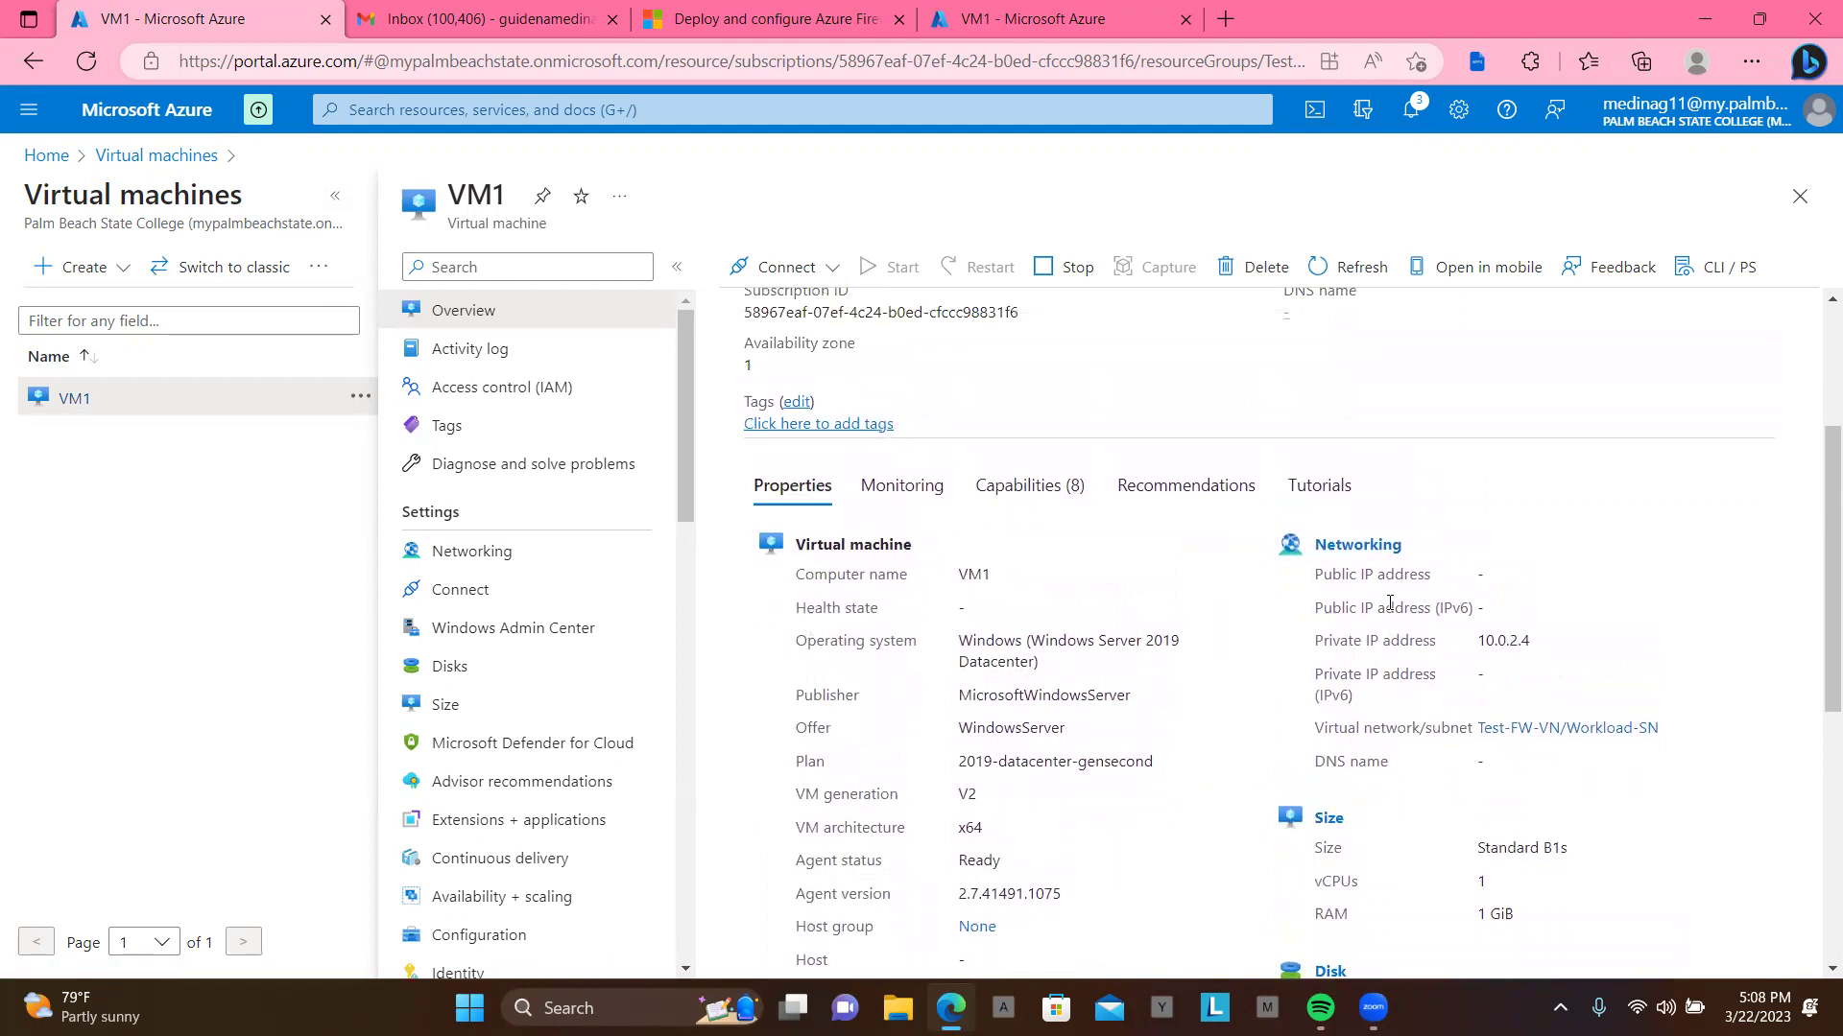
scroll(1390, 605, "up", 1)
scroll(1392, 609, "down", 2)
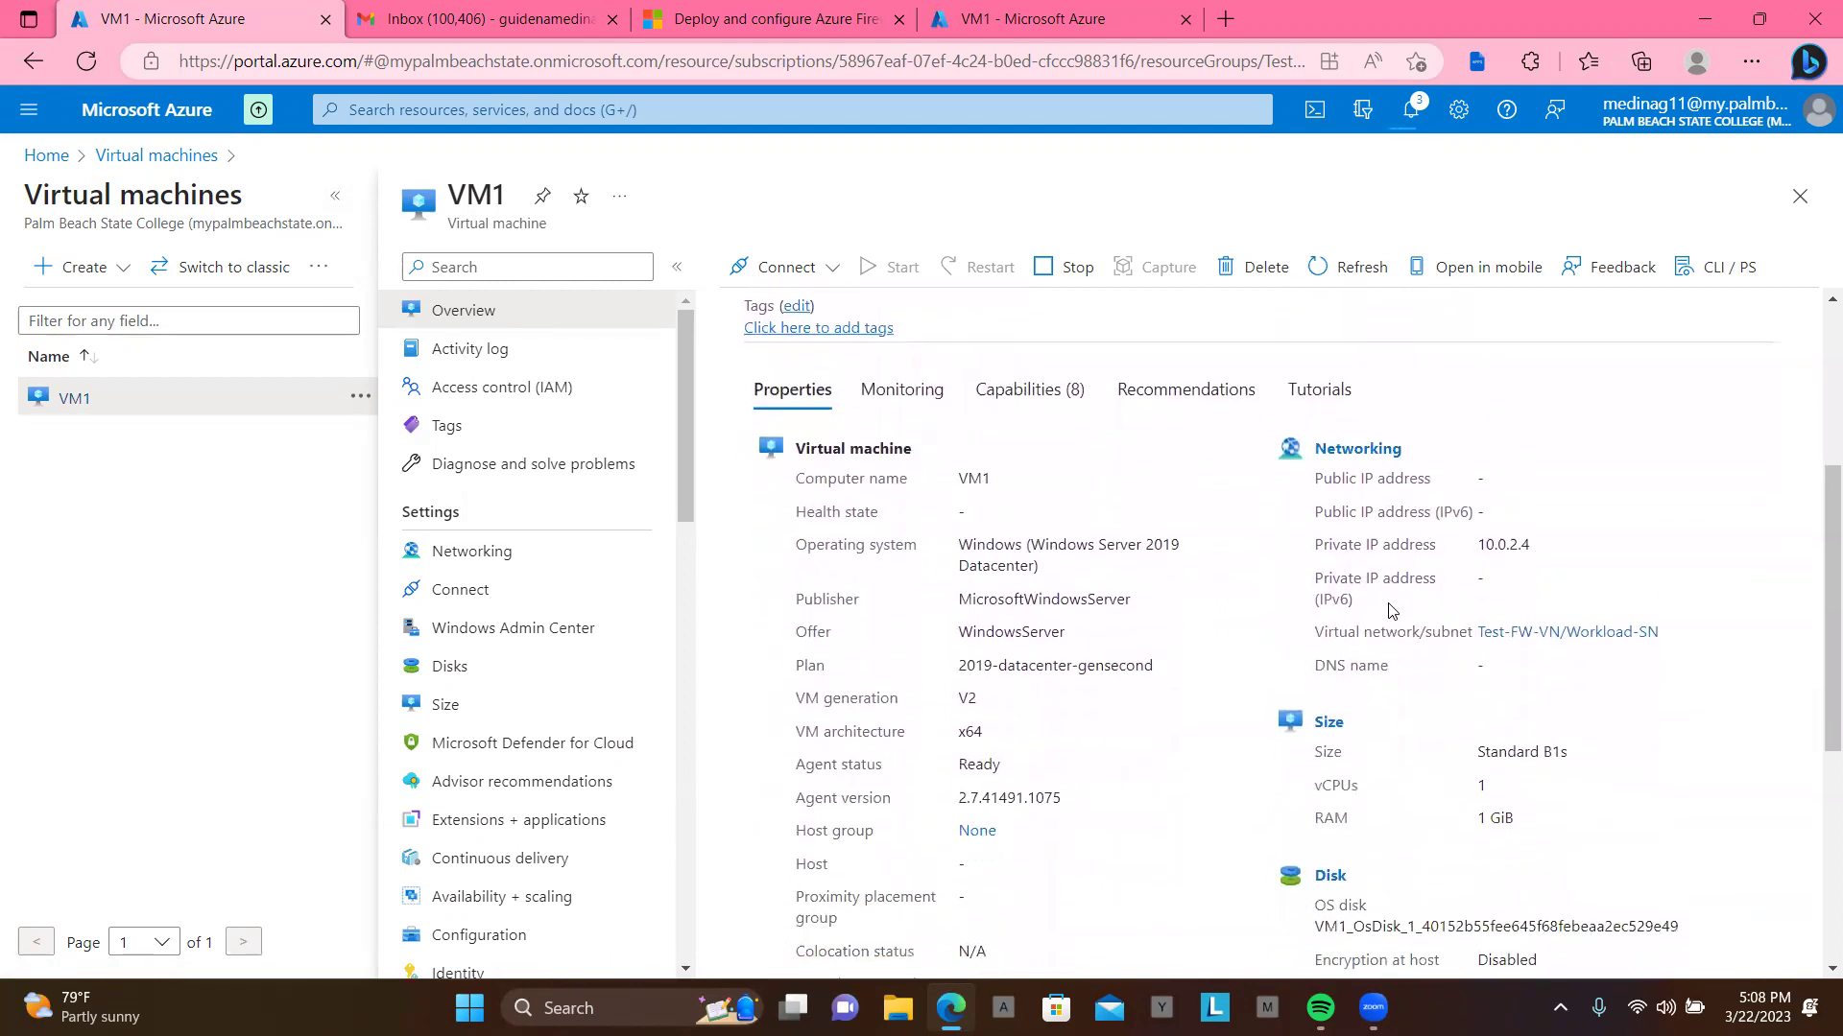
scroll(1391, 611, "up", 4)
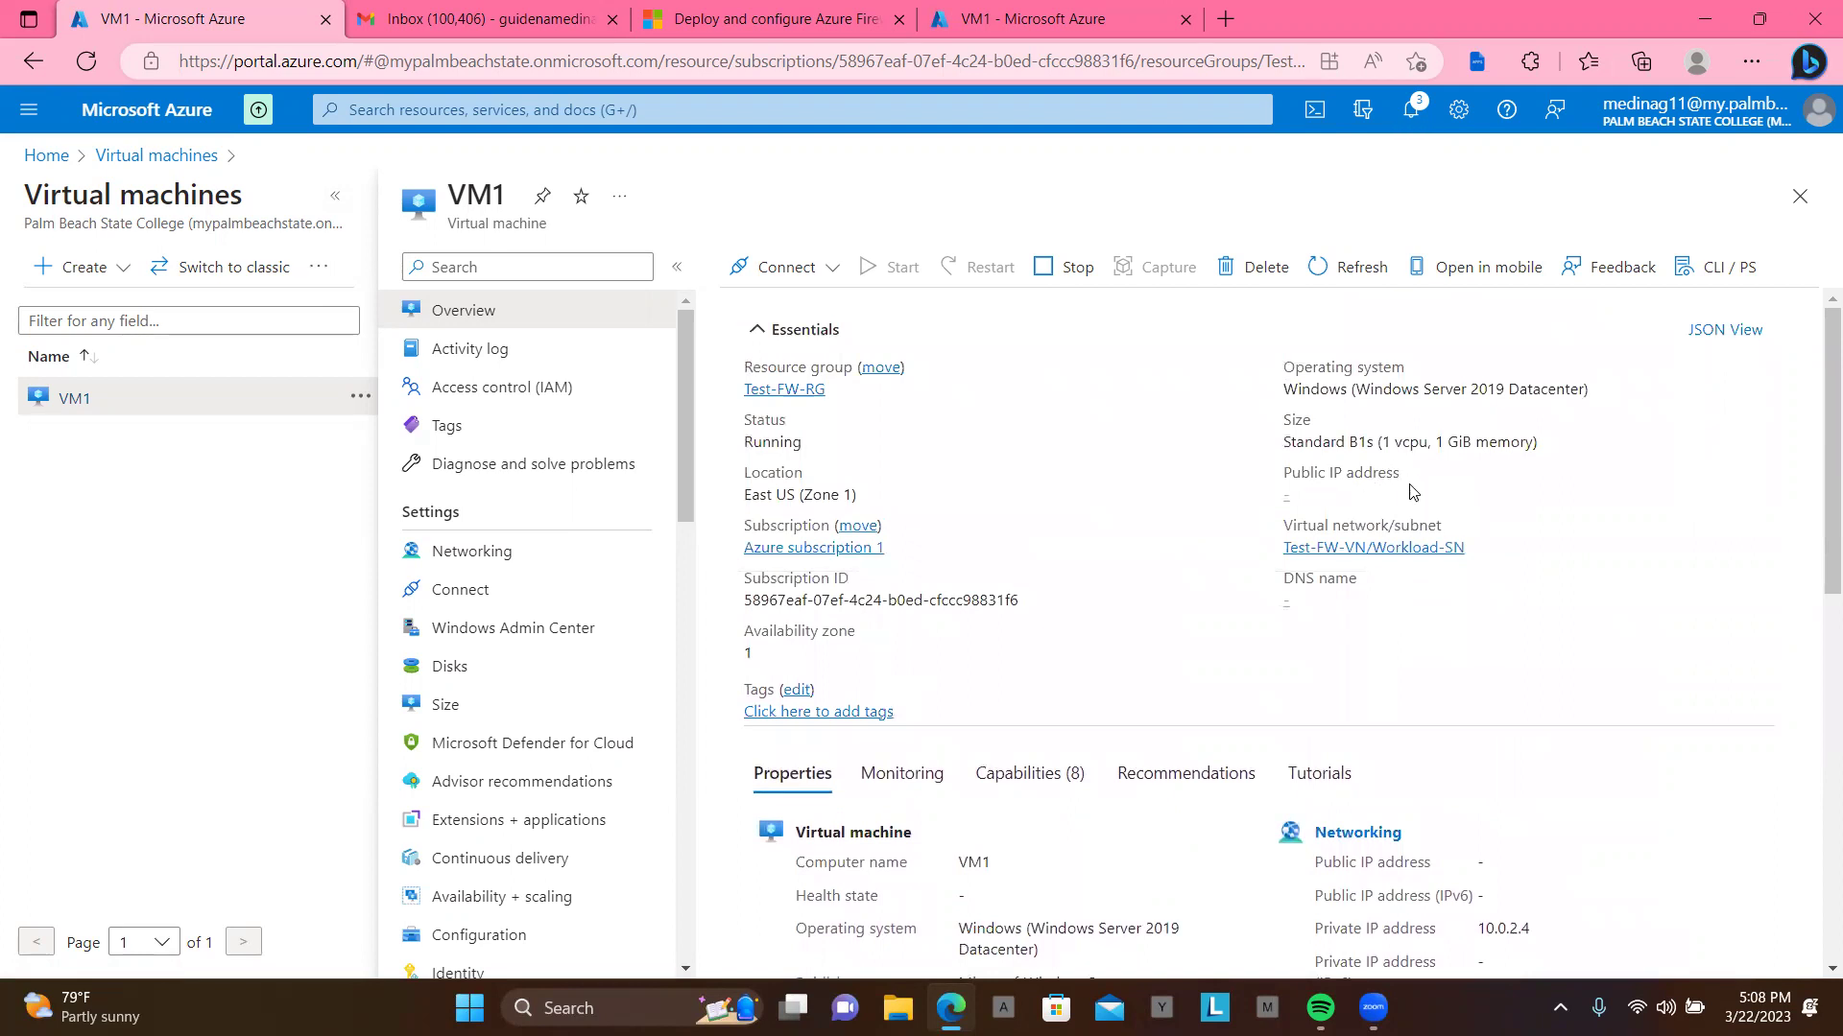
scroll(1466, 622, "down", 7)
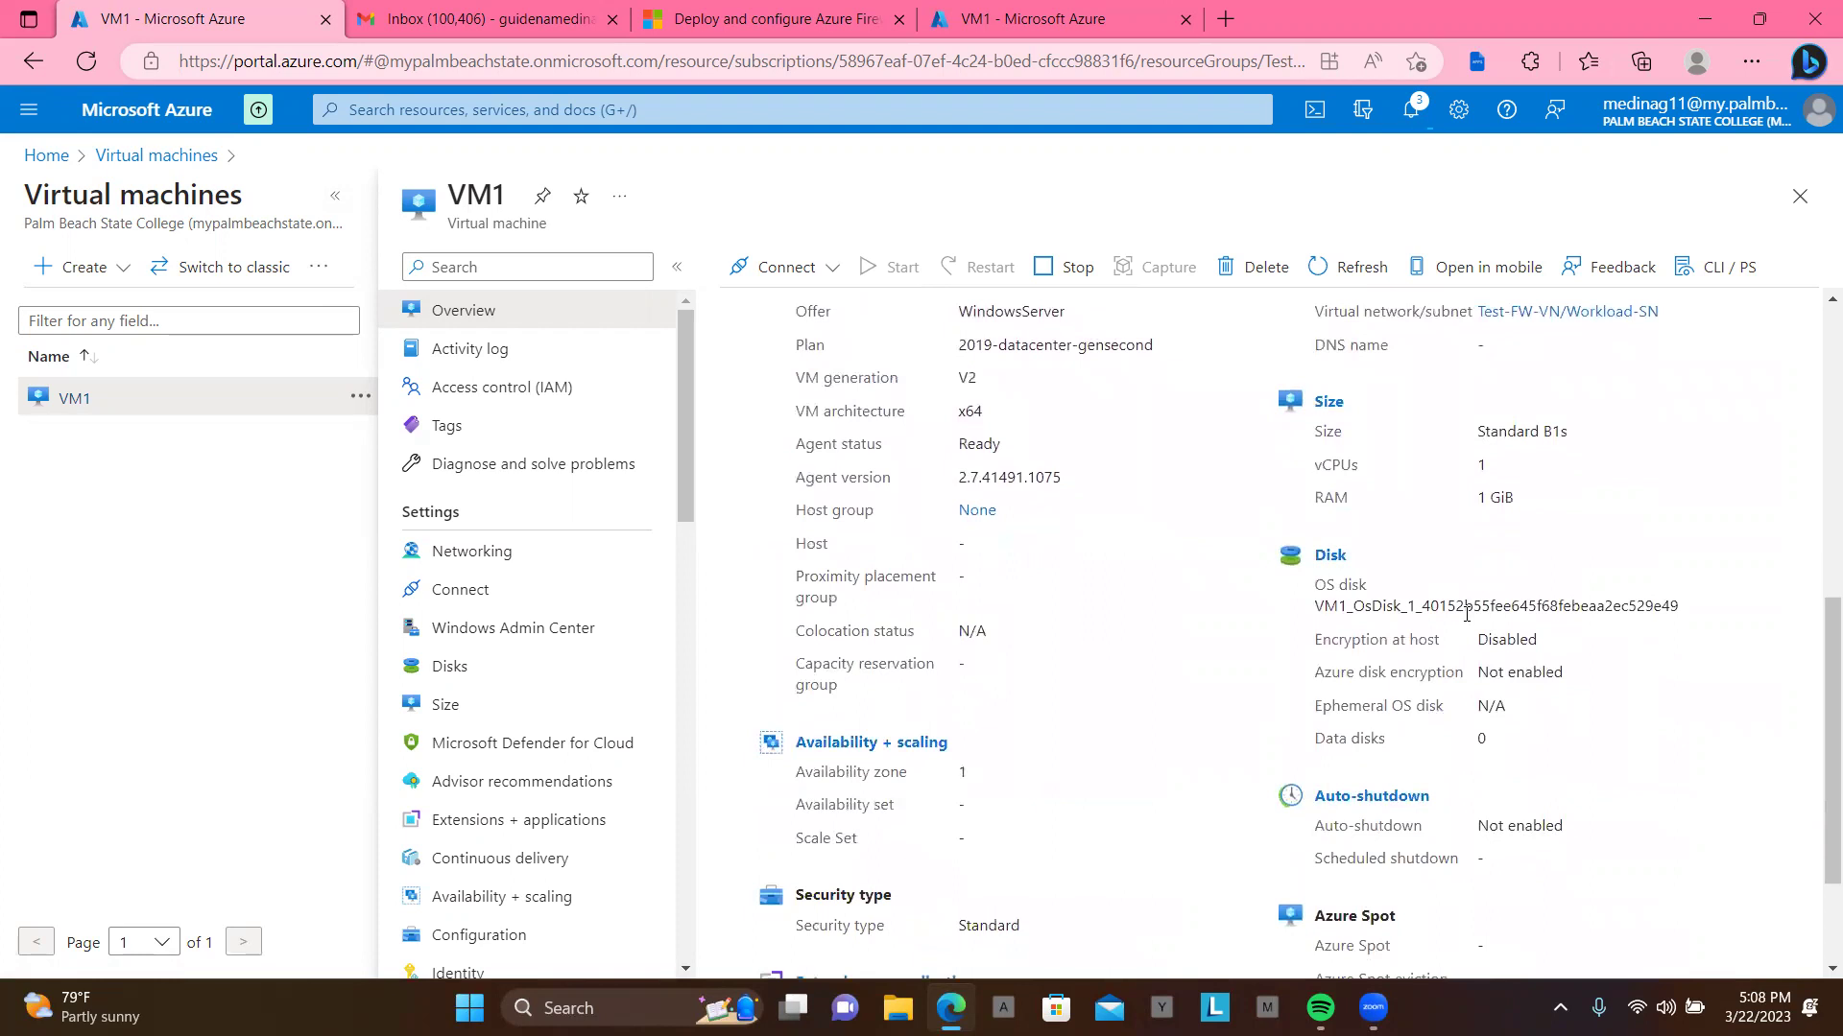
scroll(1466, 615, "down", 1)
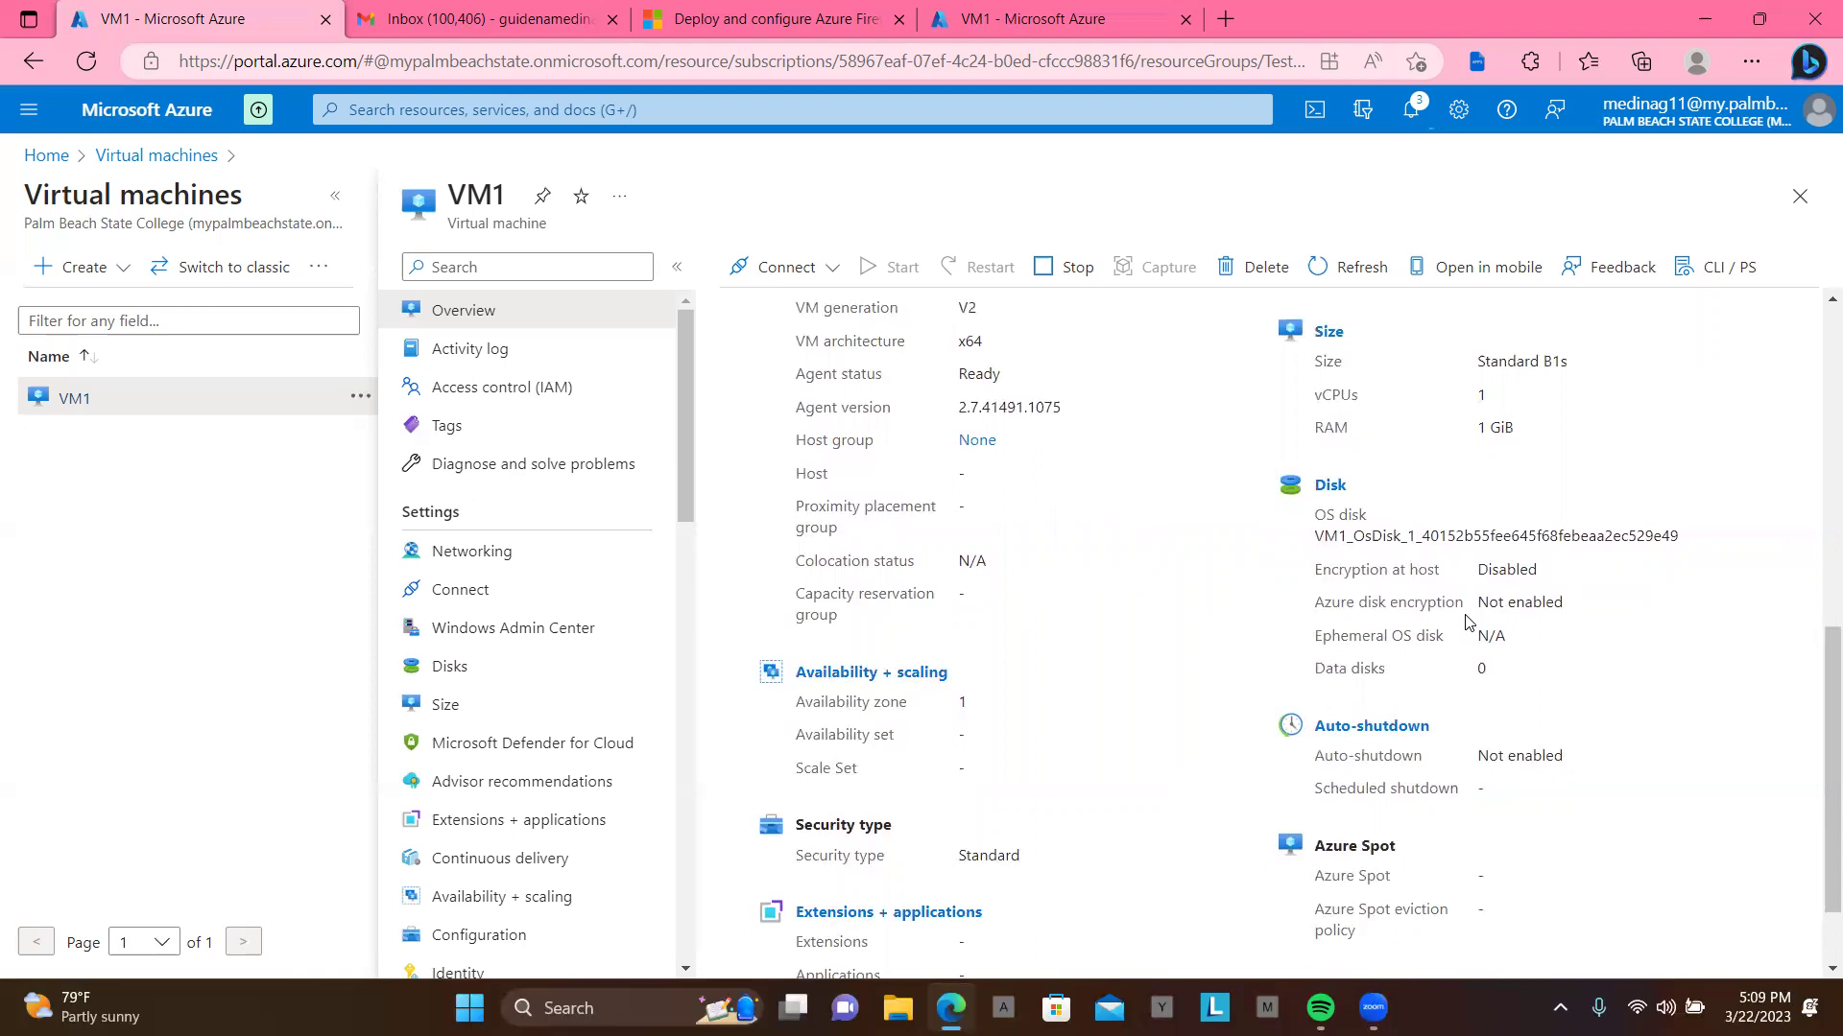
scroll(1465, 622, "down", 2)
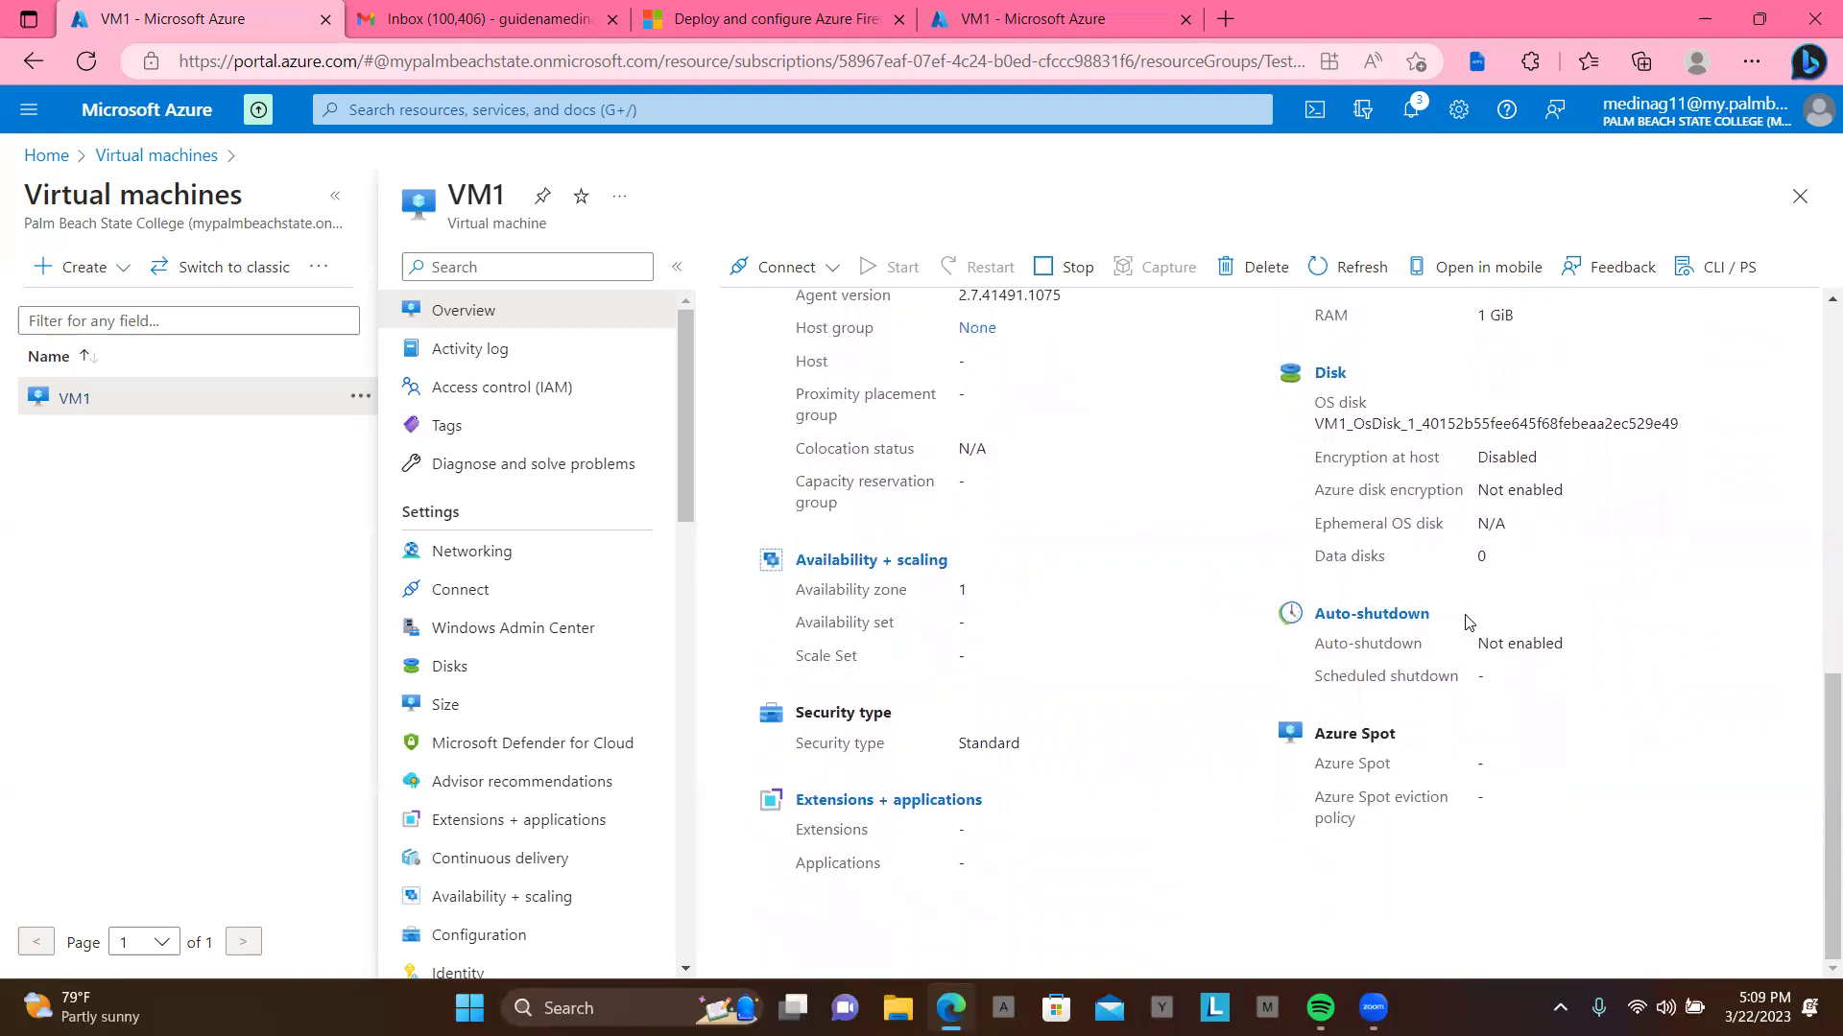
scroll(1466, 622, "up", 4)
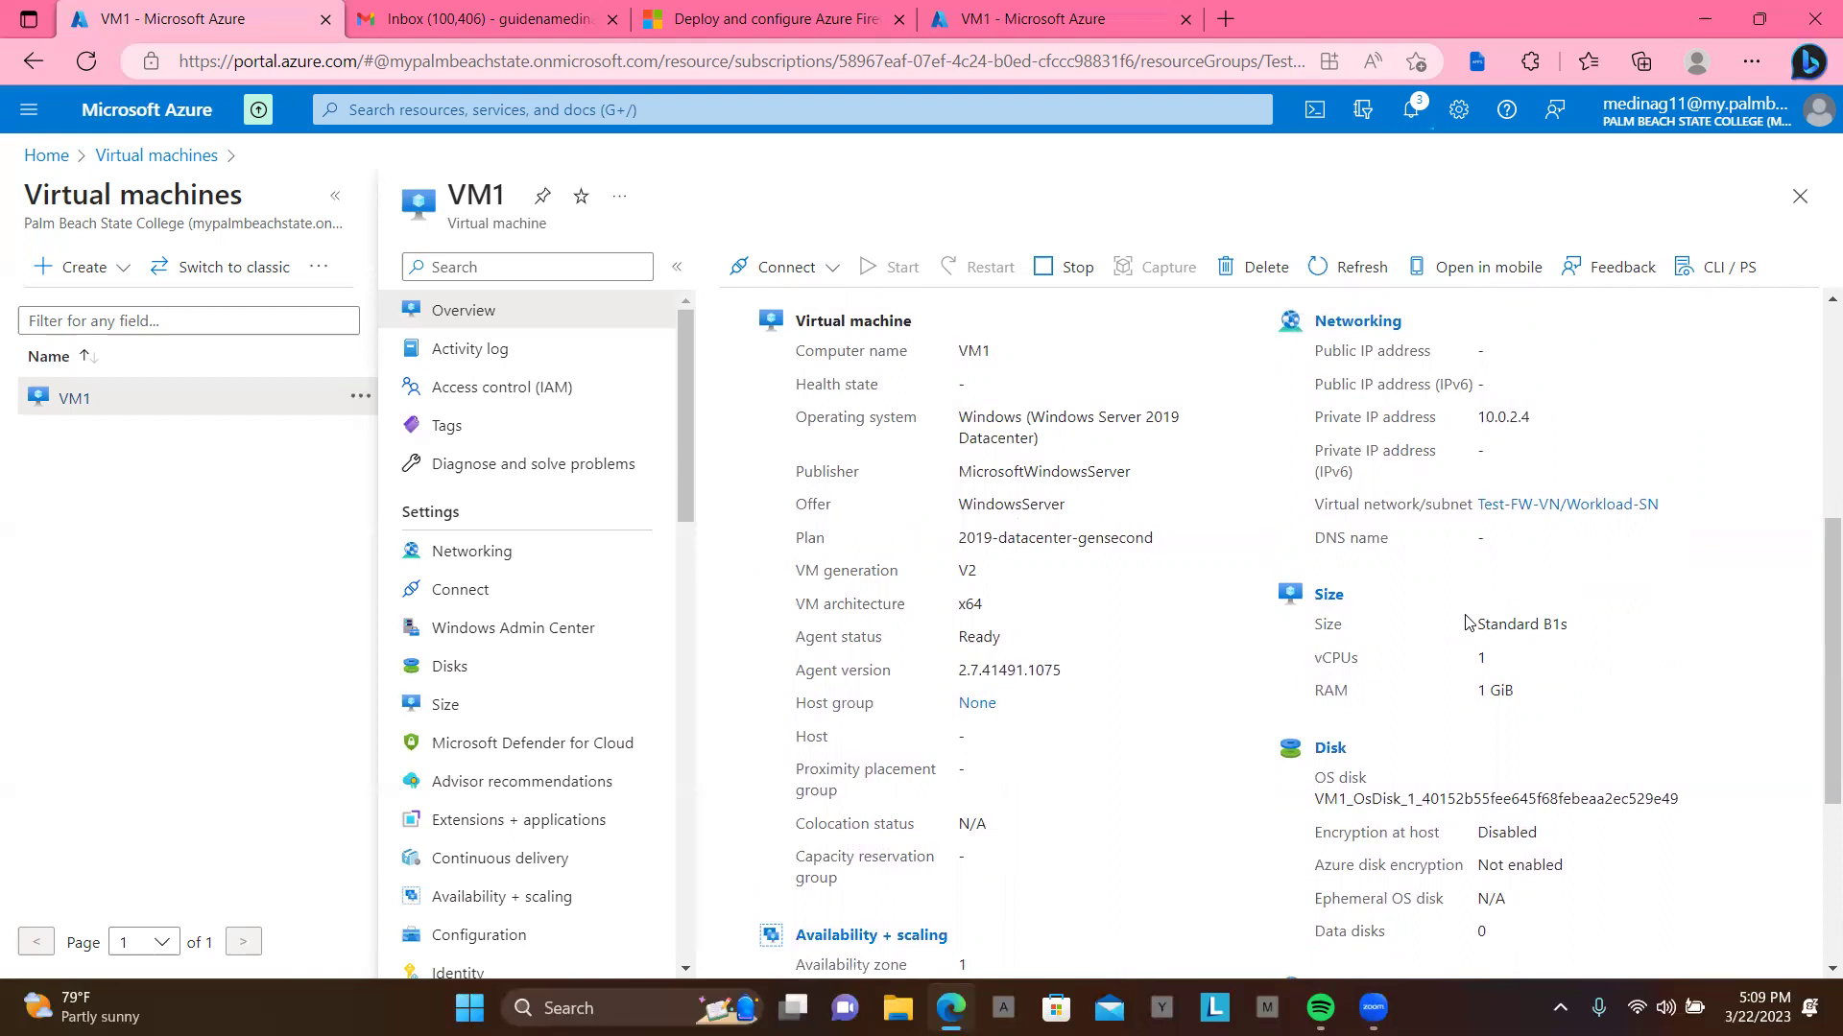
left_click(69, 401)
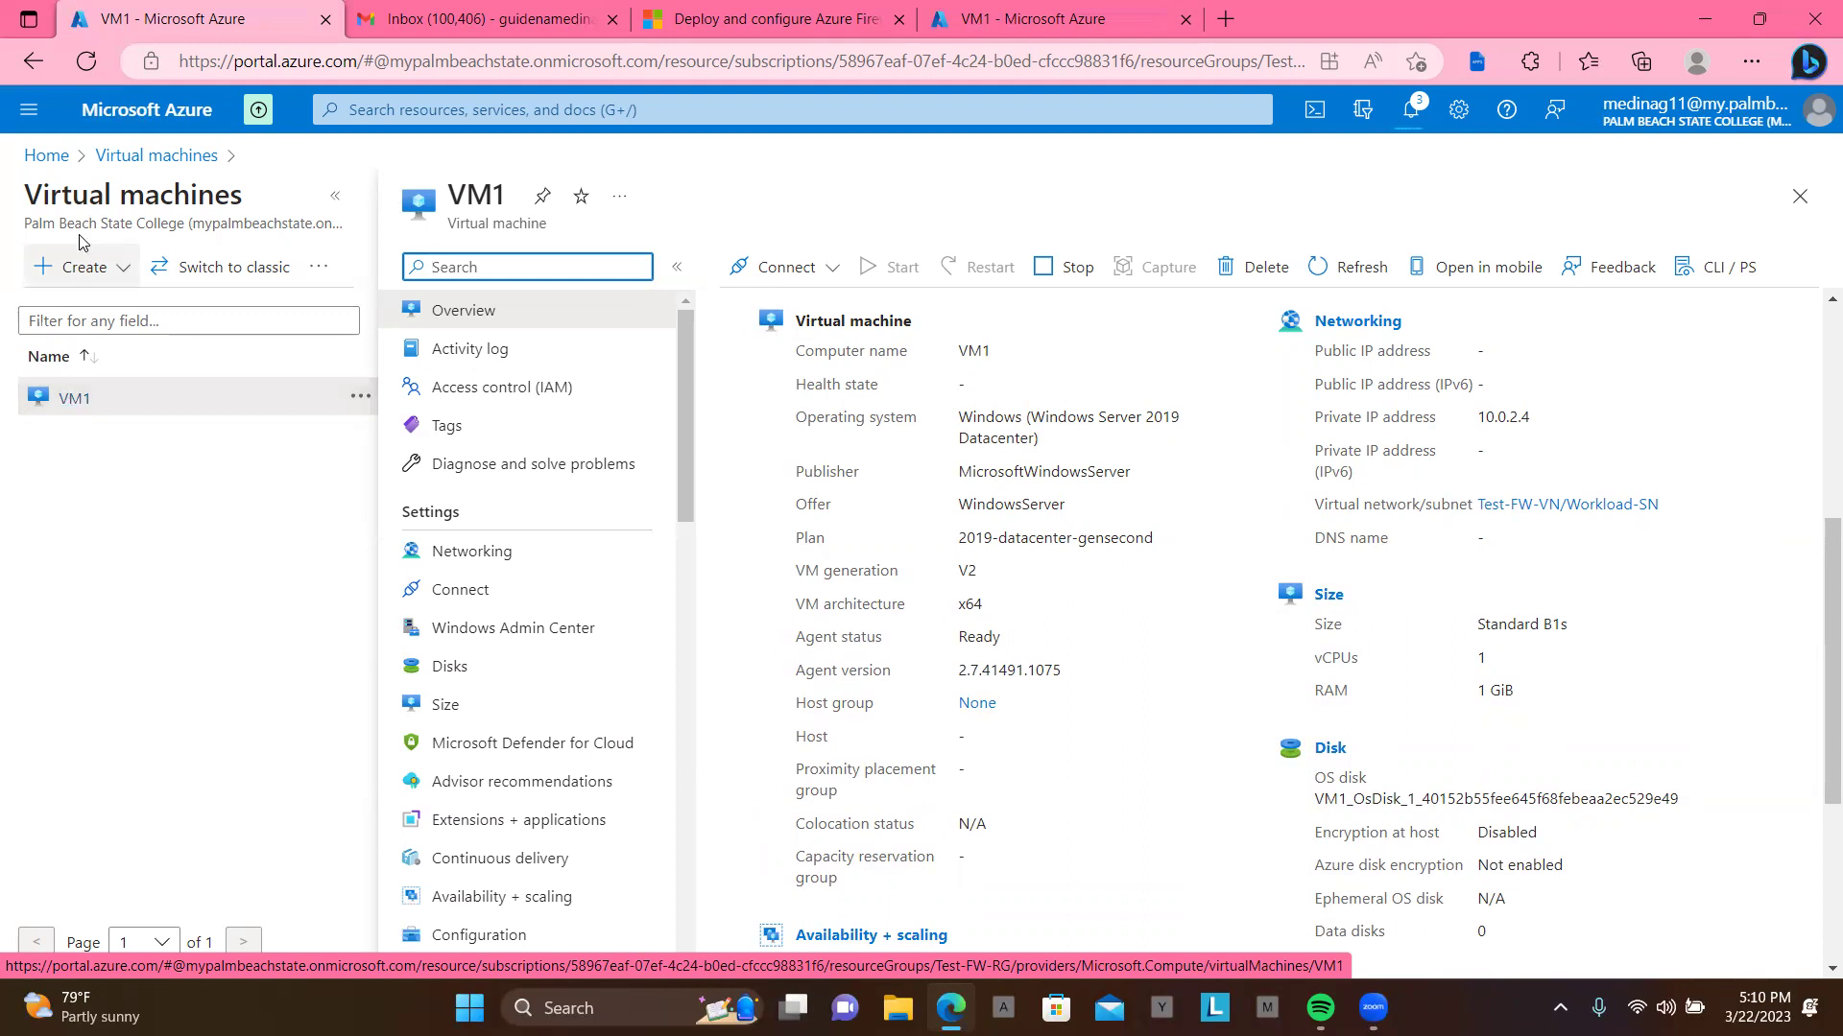
left_click(144, 157)
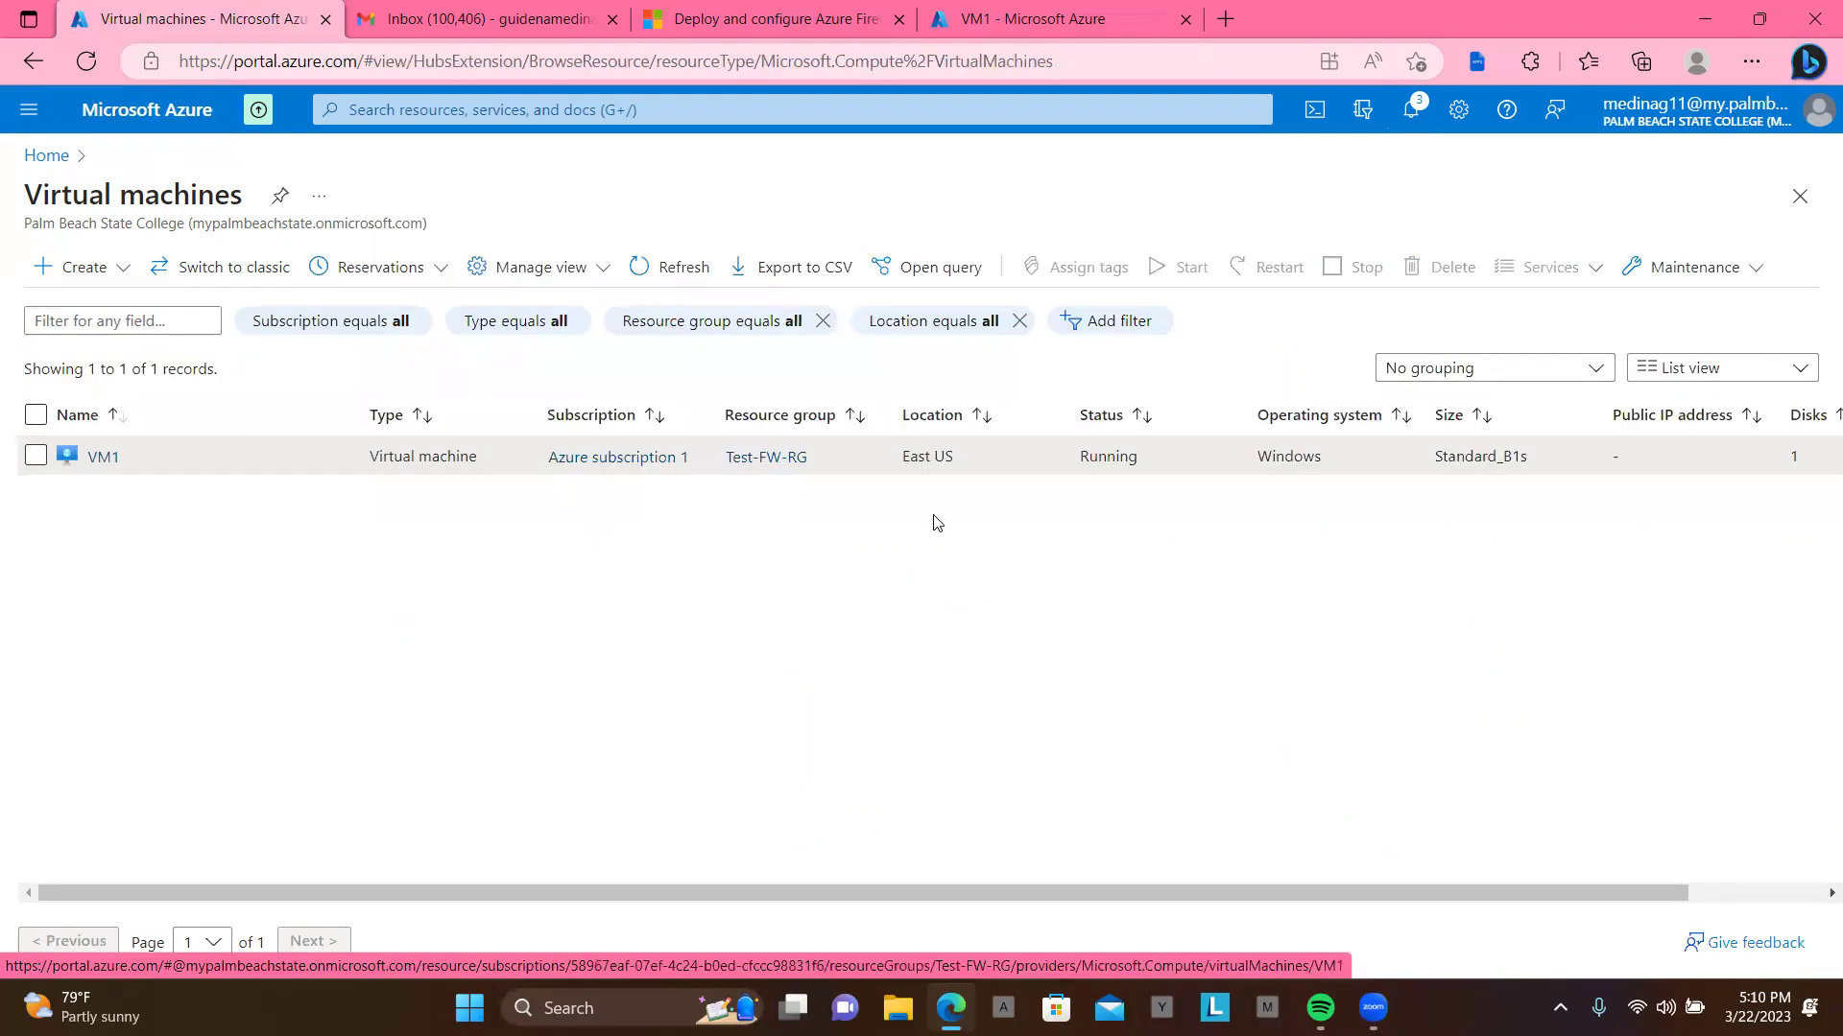
left_click(92, 469)
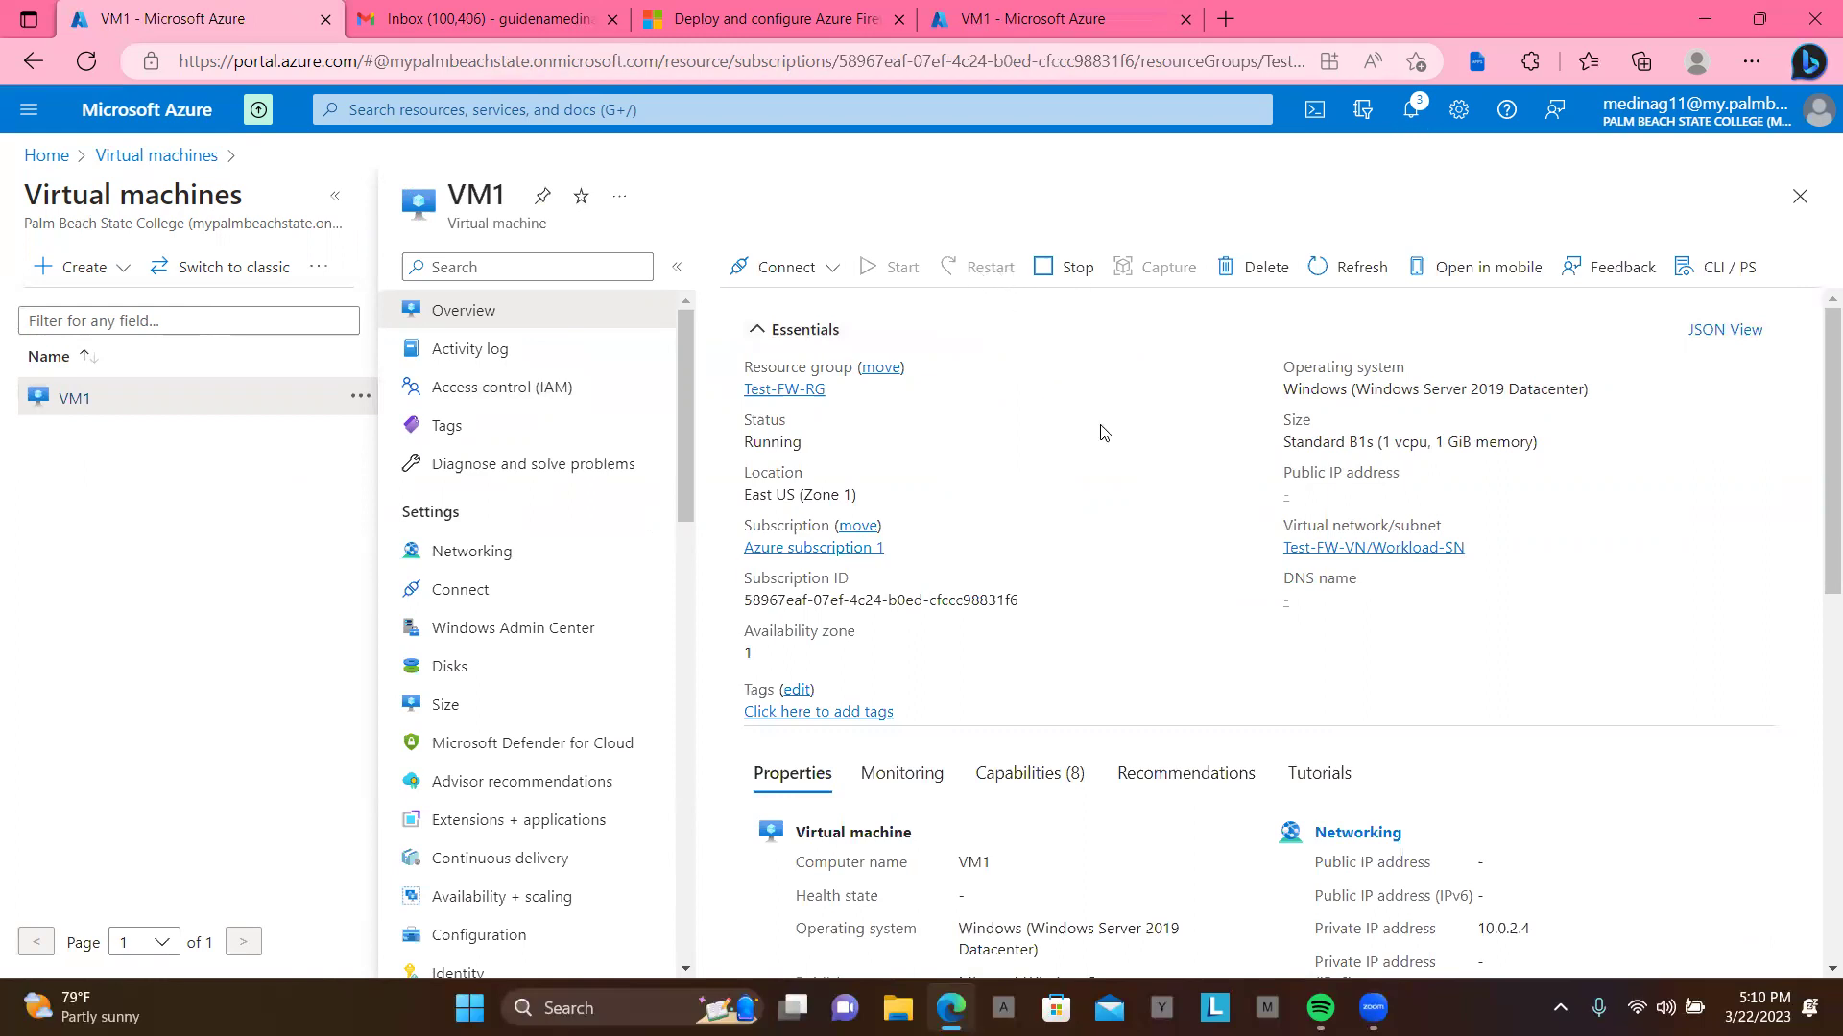
scroll(1104, 432, "down", 2)
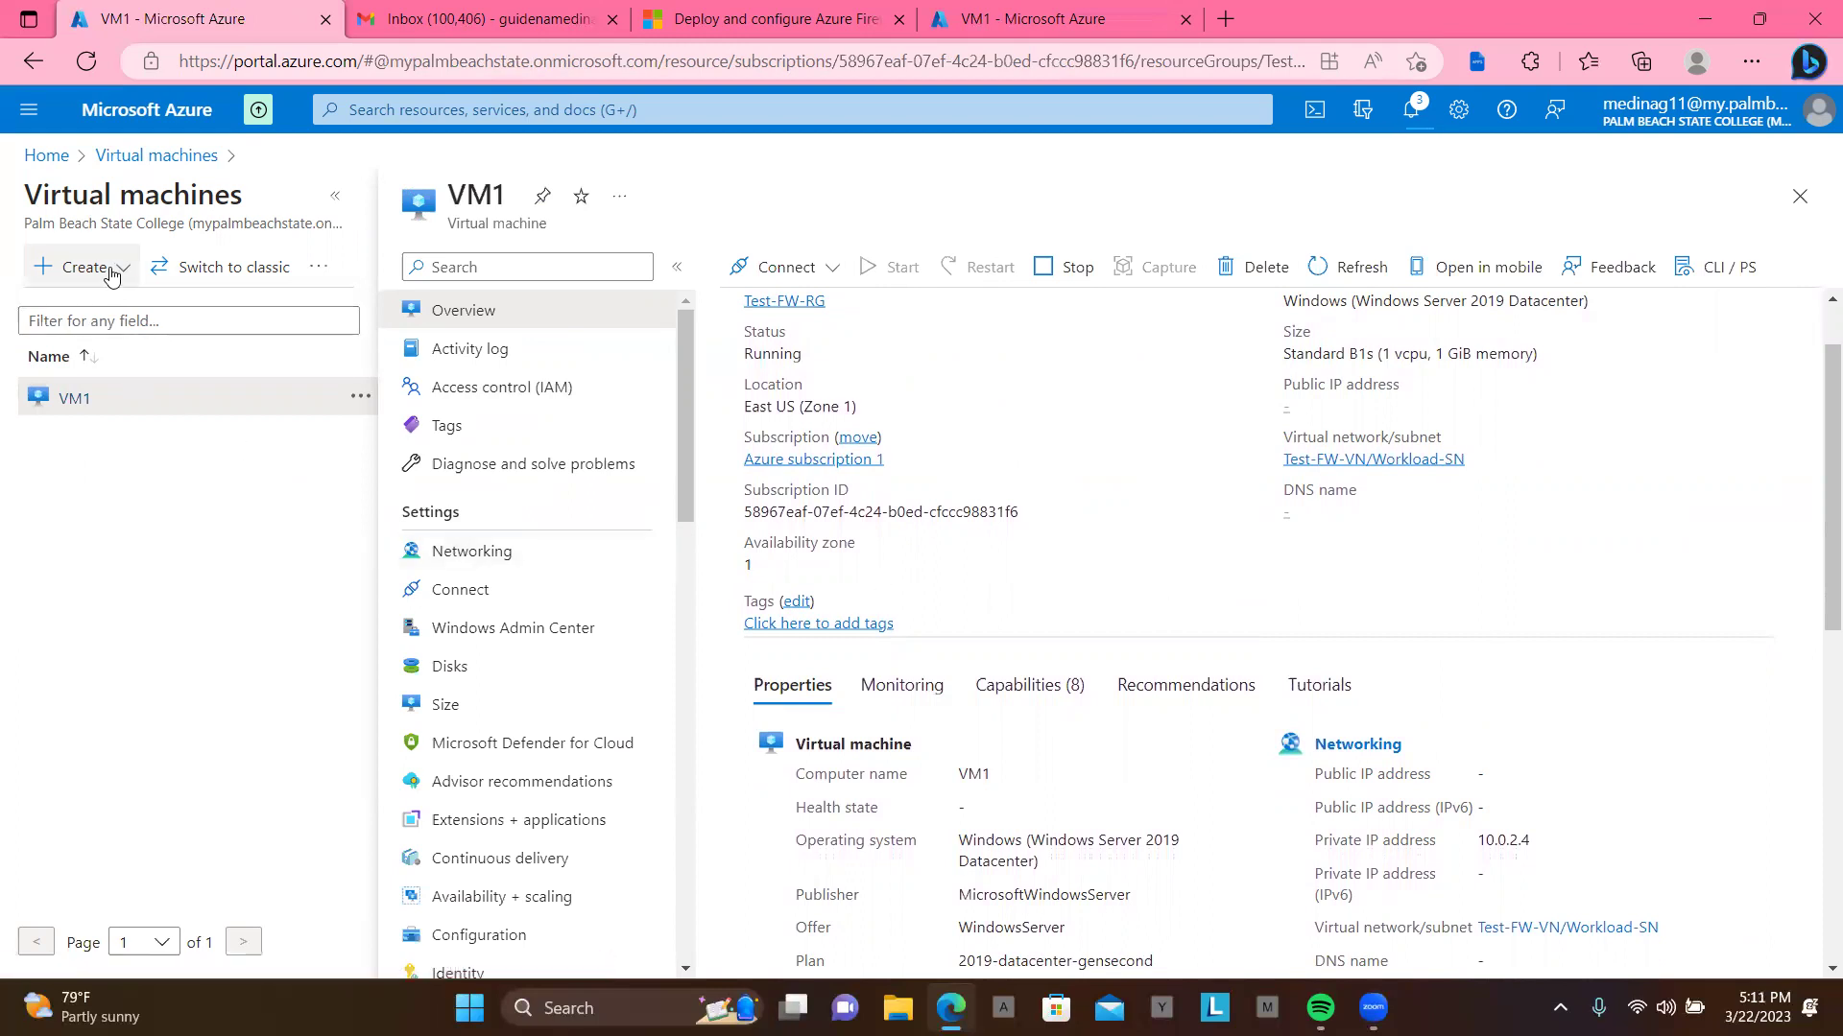
Step: Copy the firewall's public IP 20.231.51.251 from the pip resource in Test-FW-RG
left_click(46, 161)
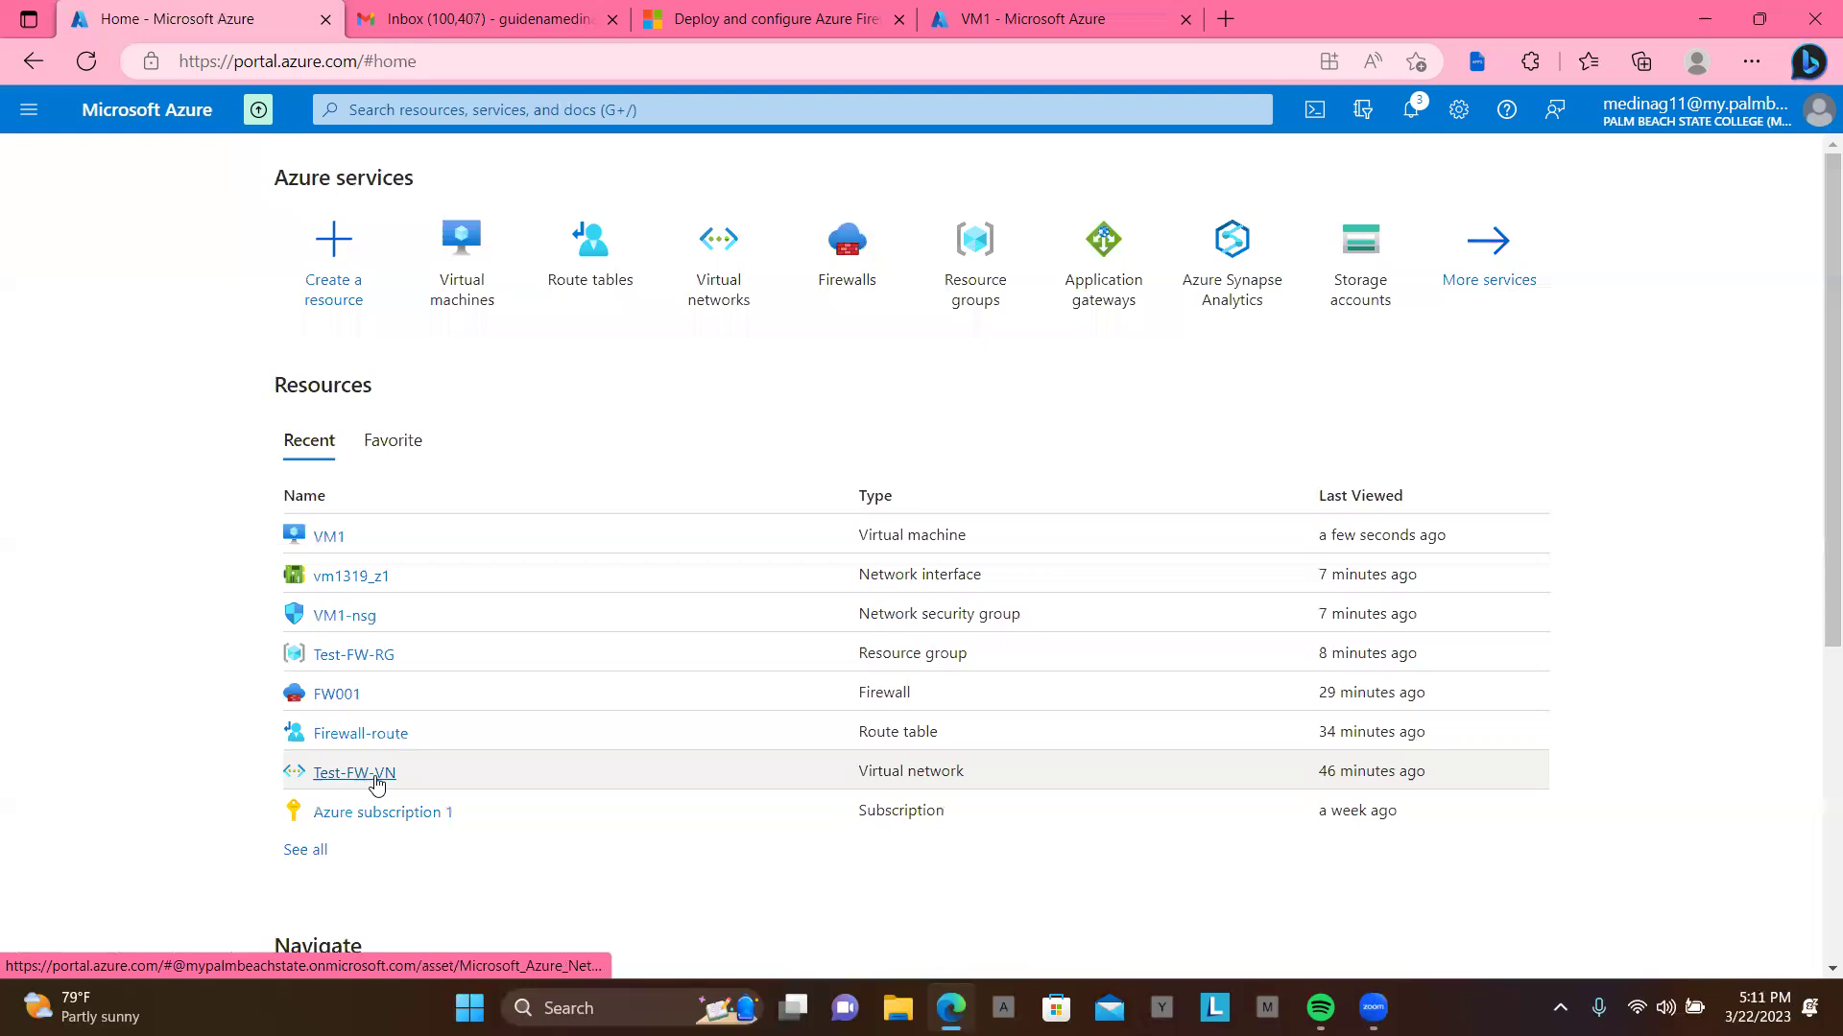
left_click(351, 655)
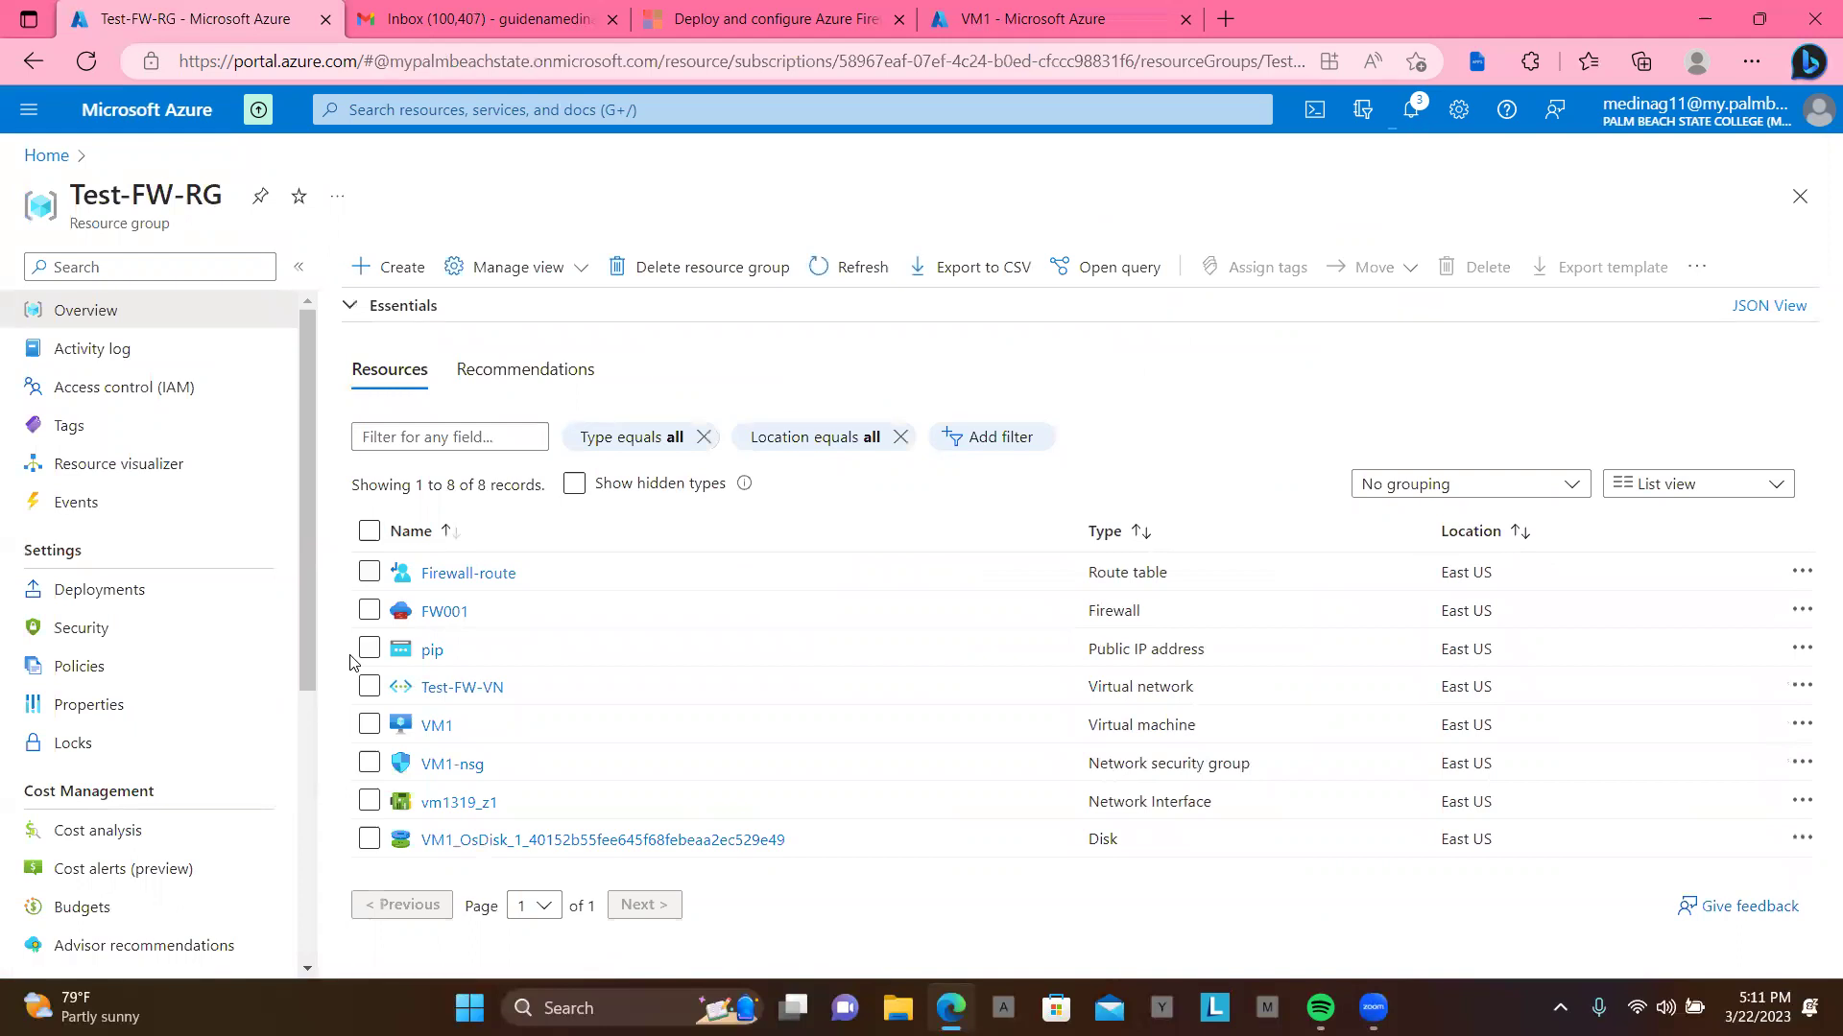
left_click(432, 654)
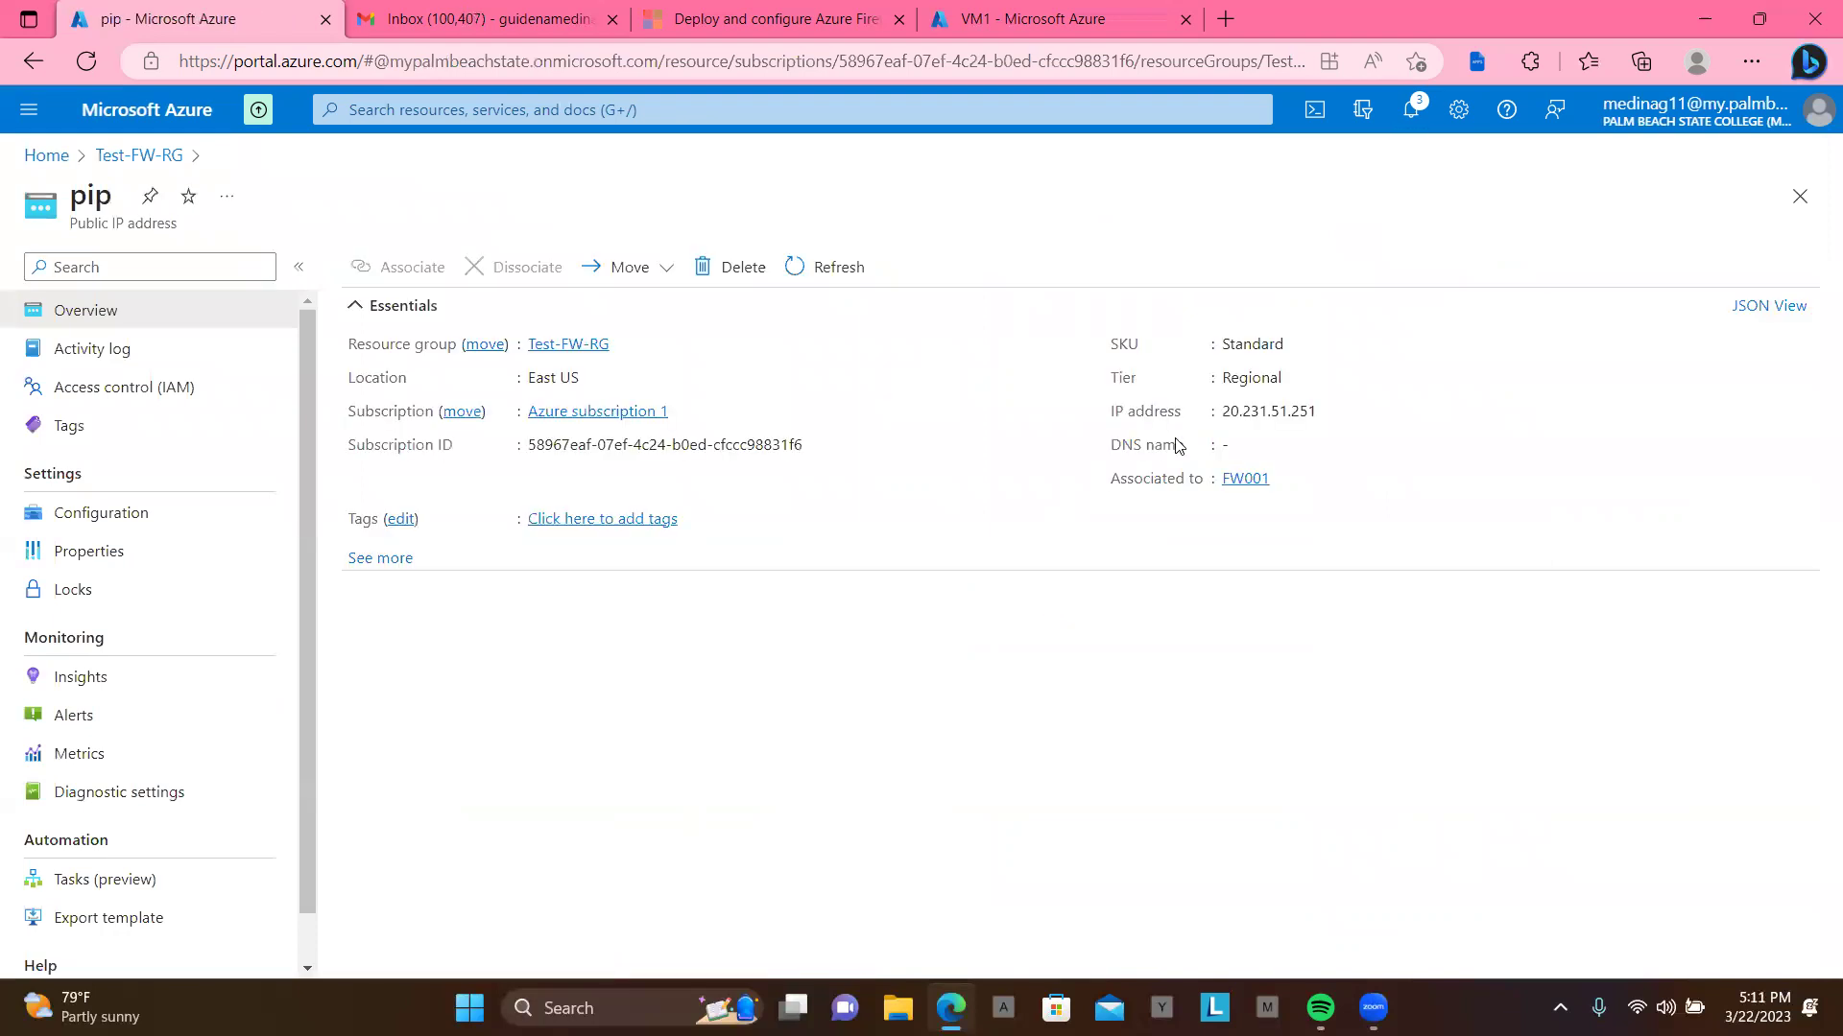
left_click(1331, 413)
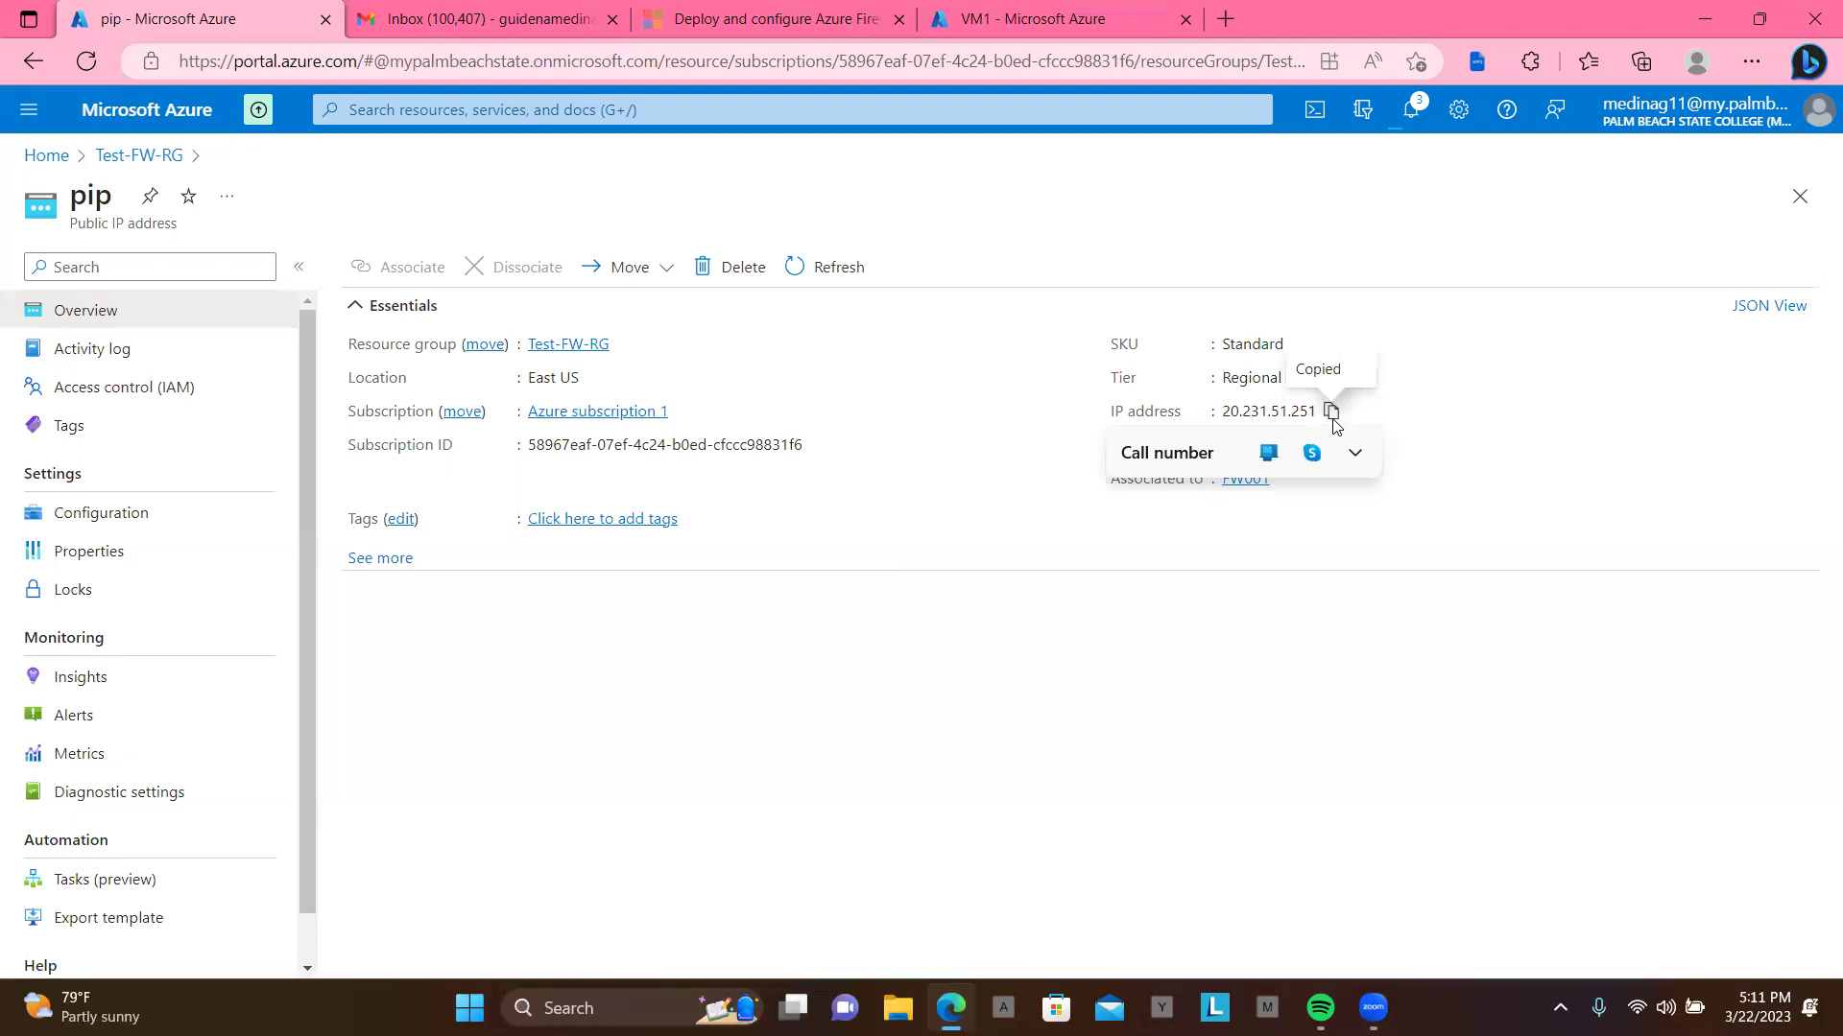
Step: Reopen VM1's overview from the Virtual machines list
left_click(55, 160)
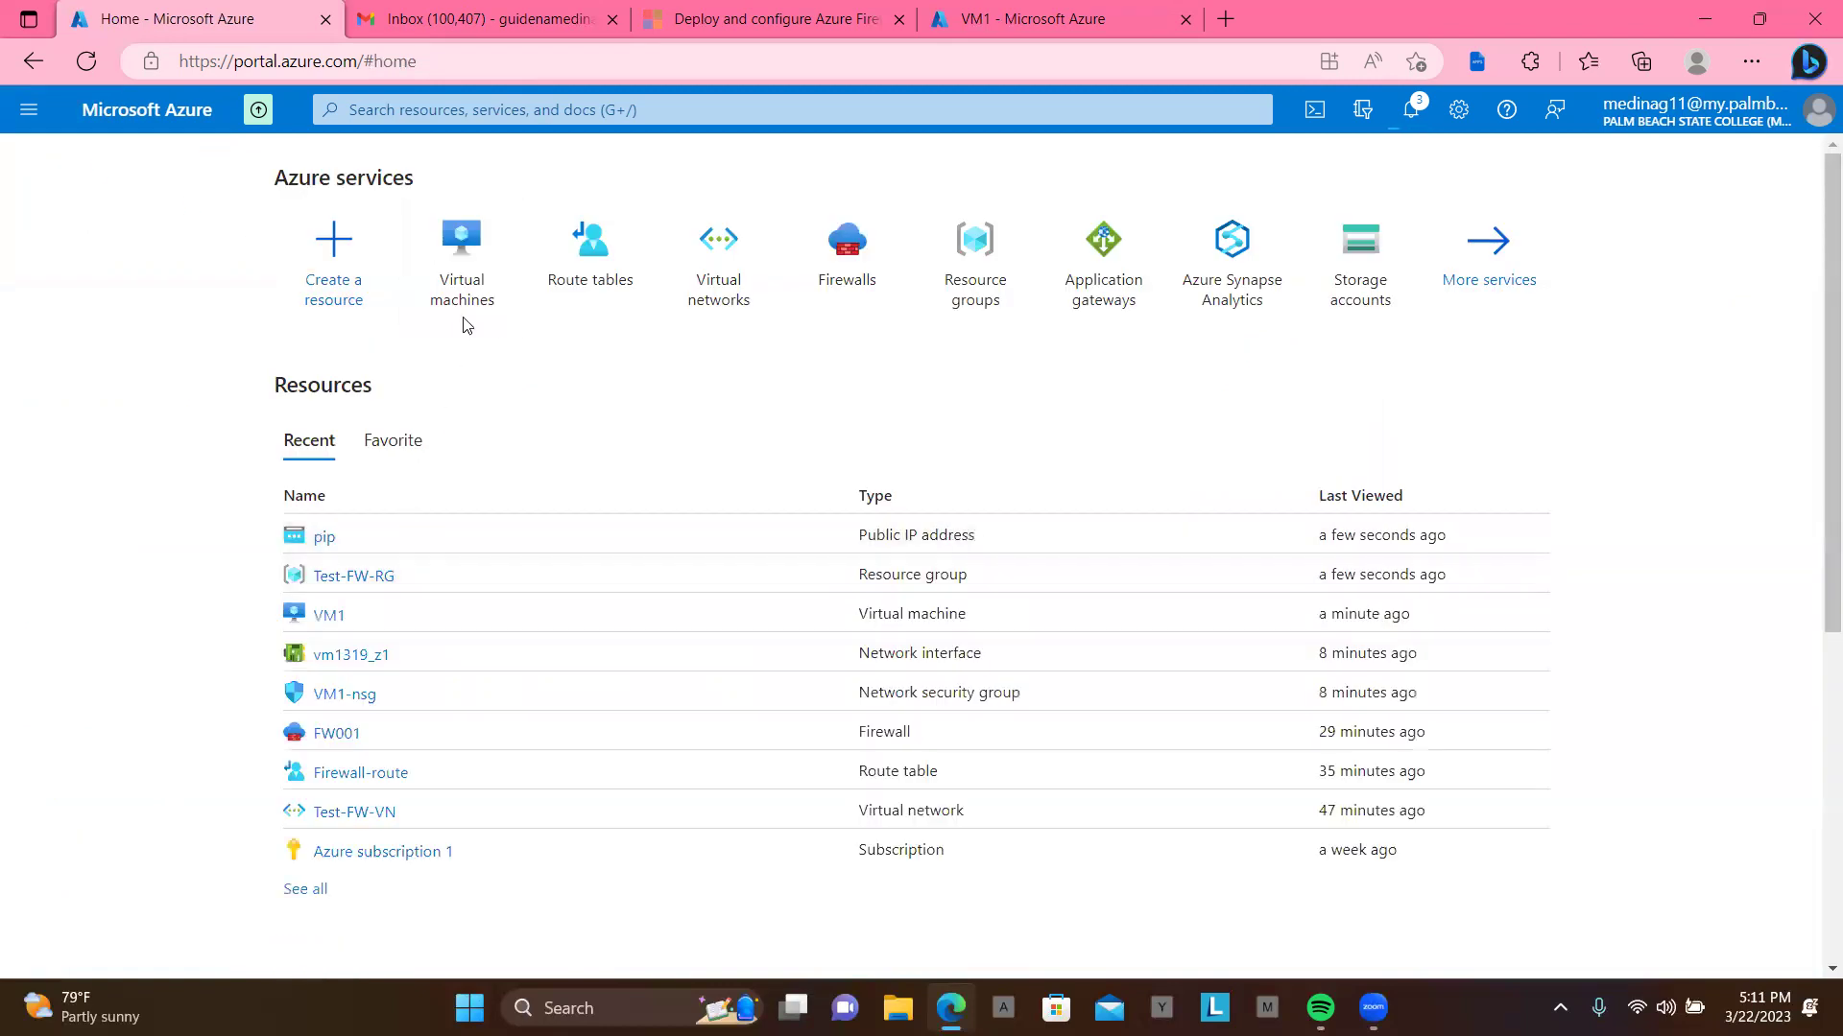
left_click(462, 288)
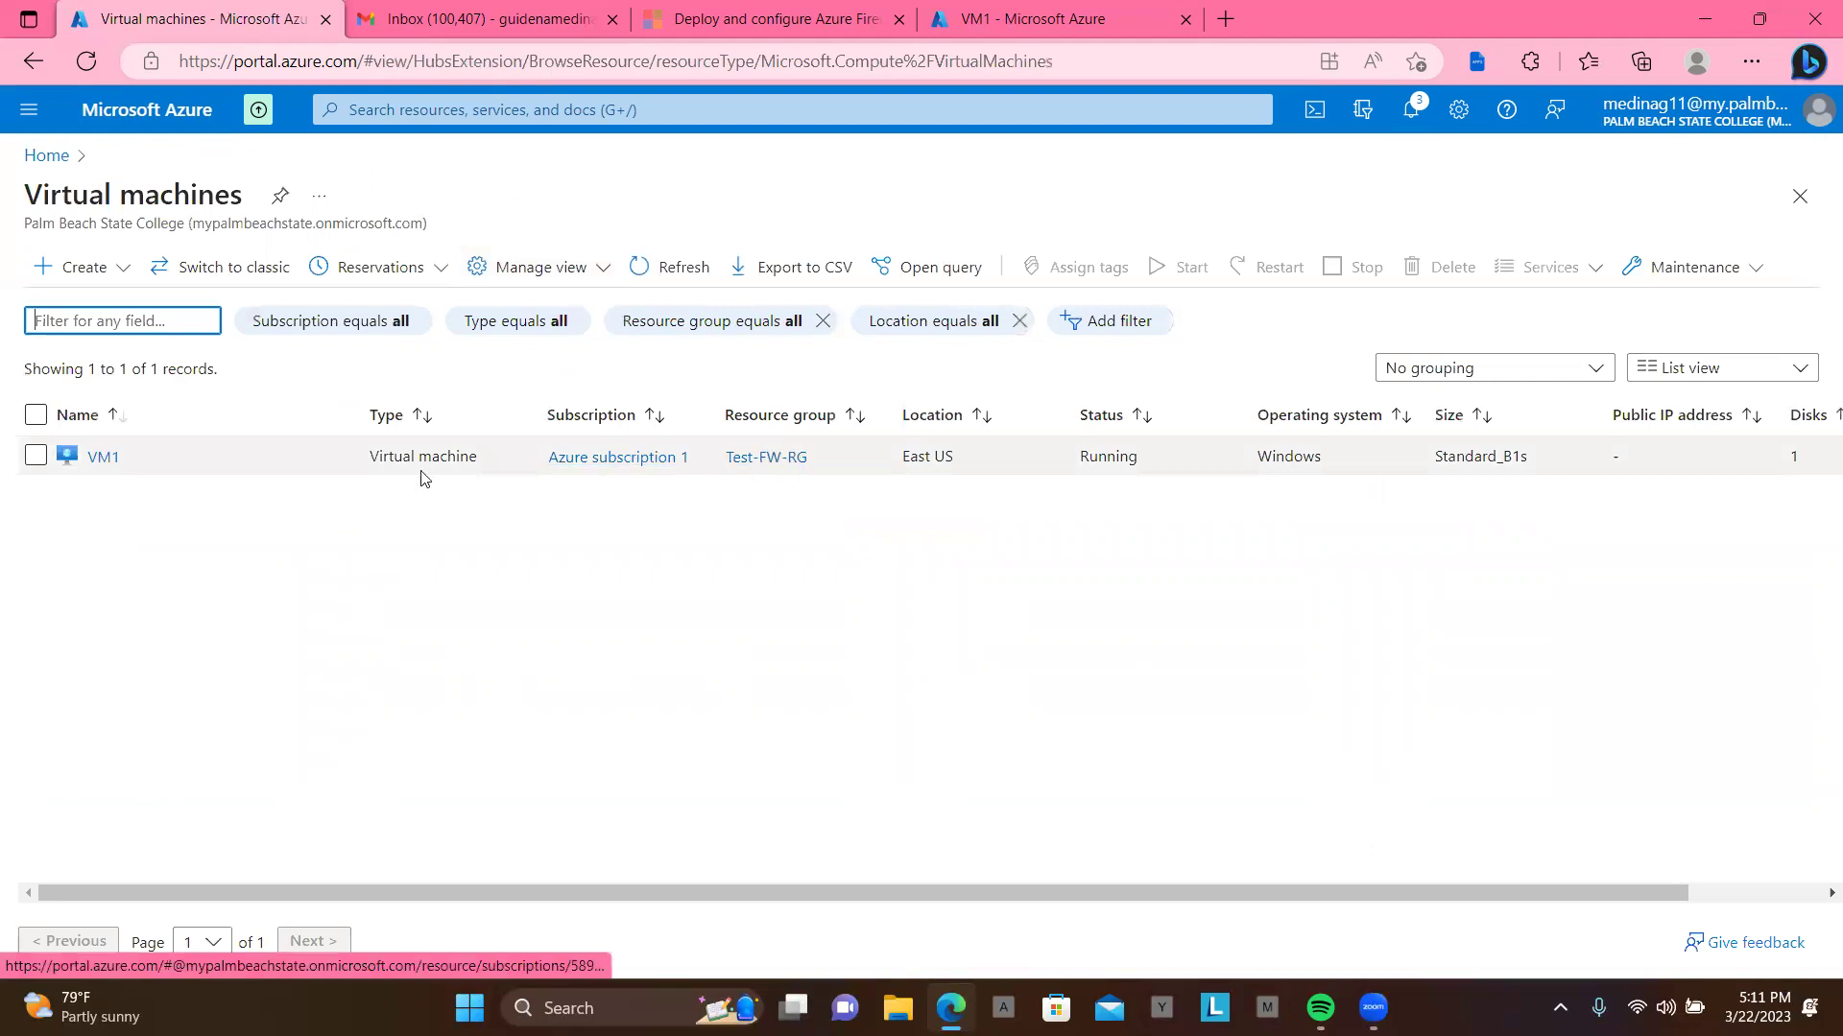
left_click(103, 458)
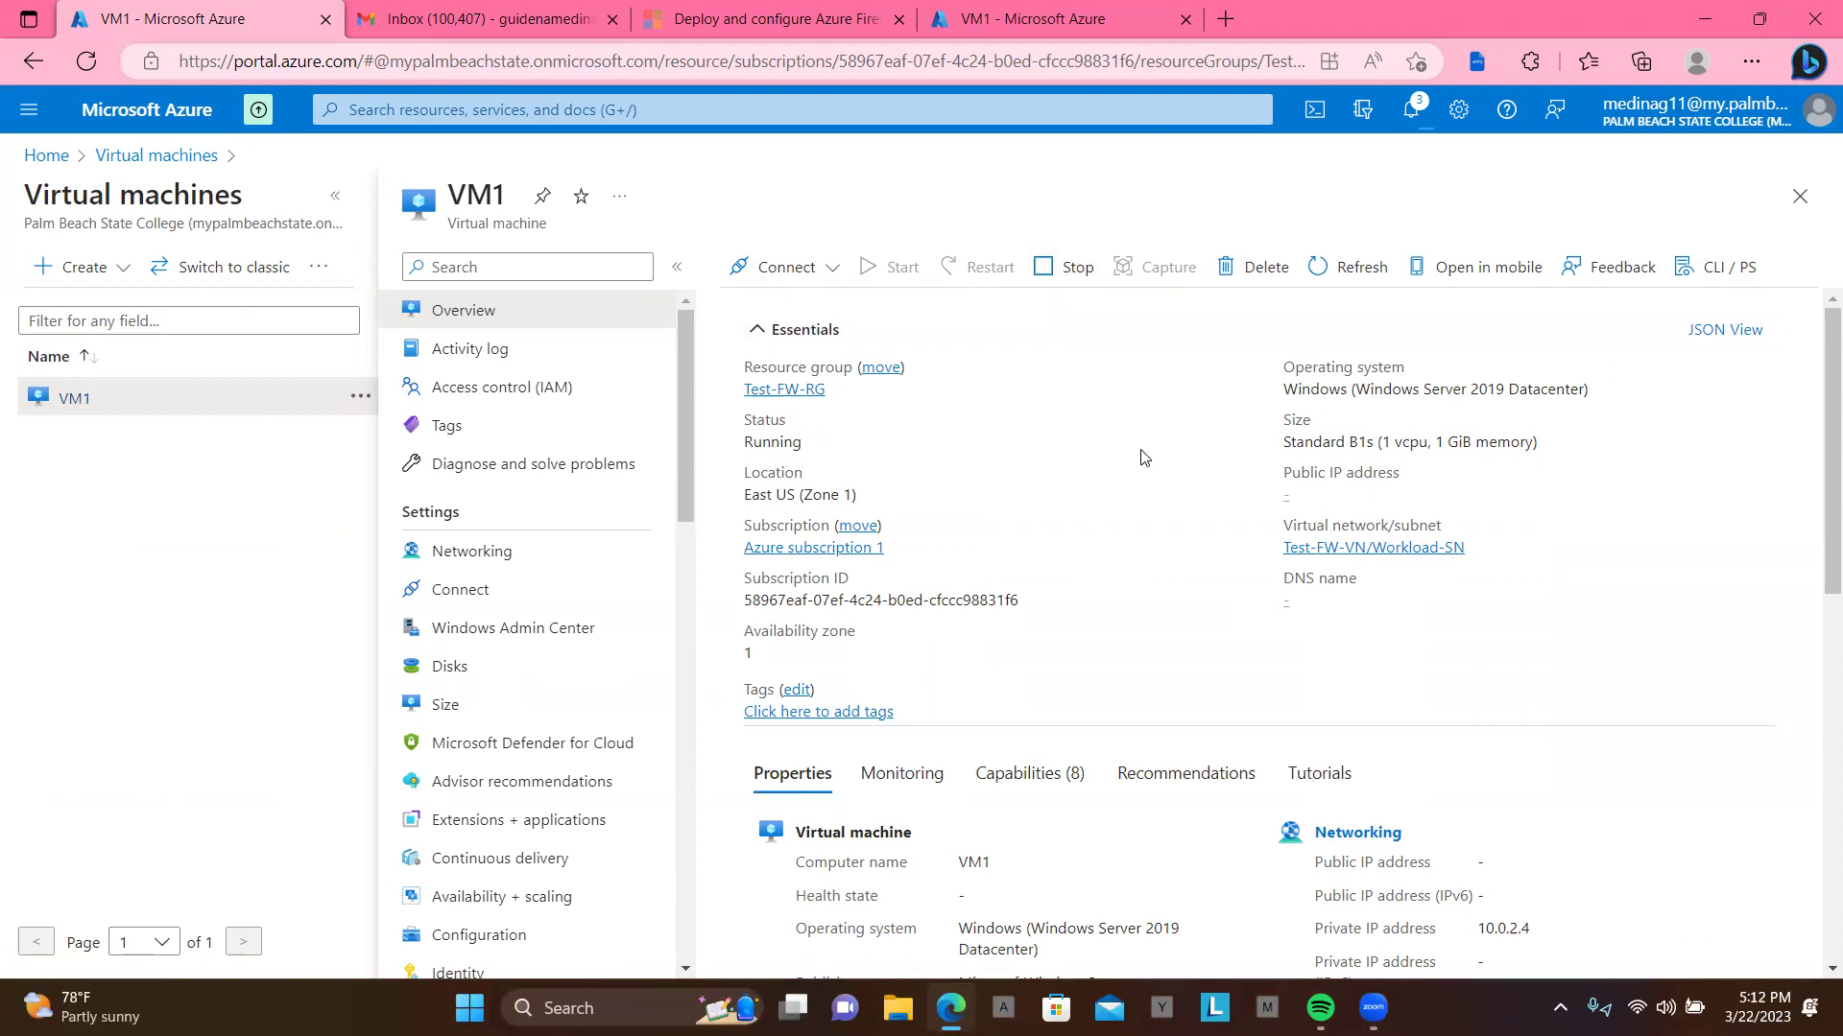
Step: Bring up the Windows Run box with Win+R and start typing mstsc
left_click(545, 1008)
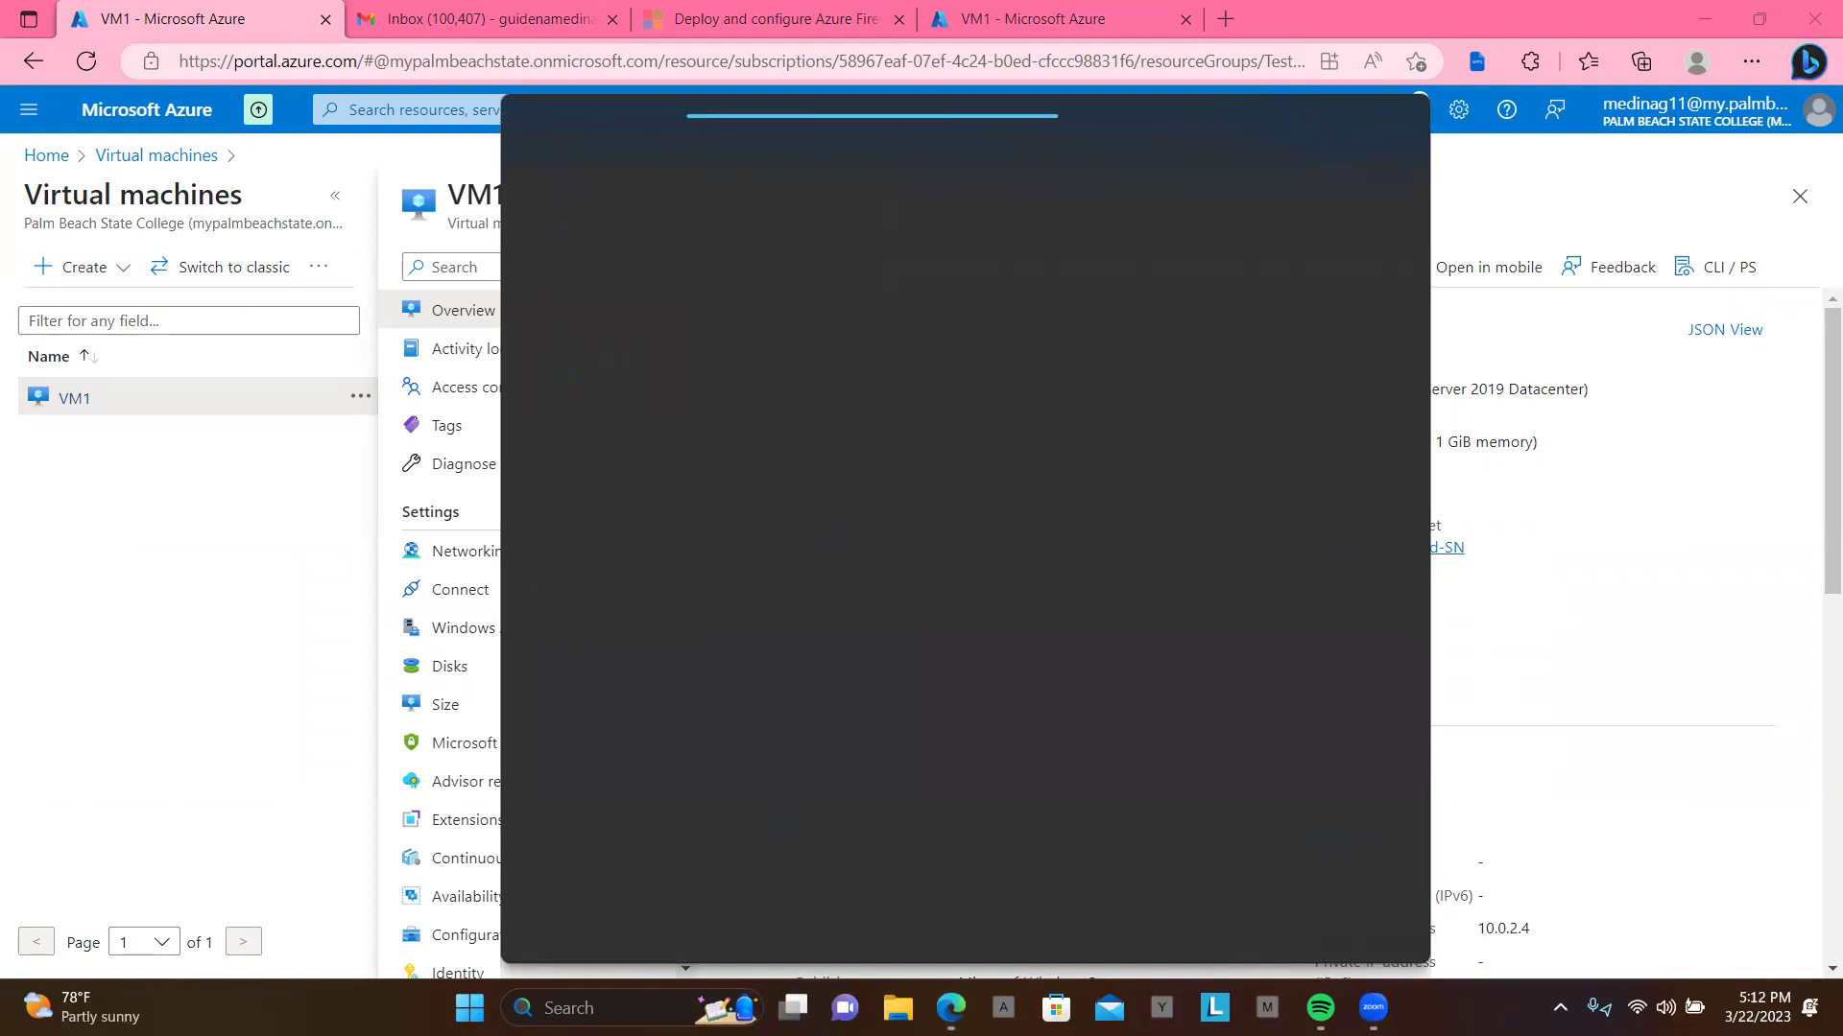
key("super+r")
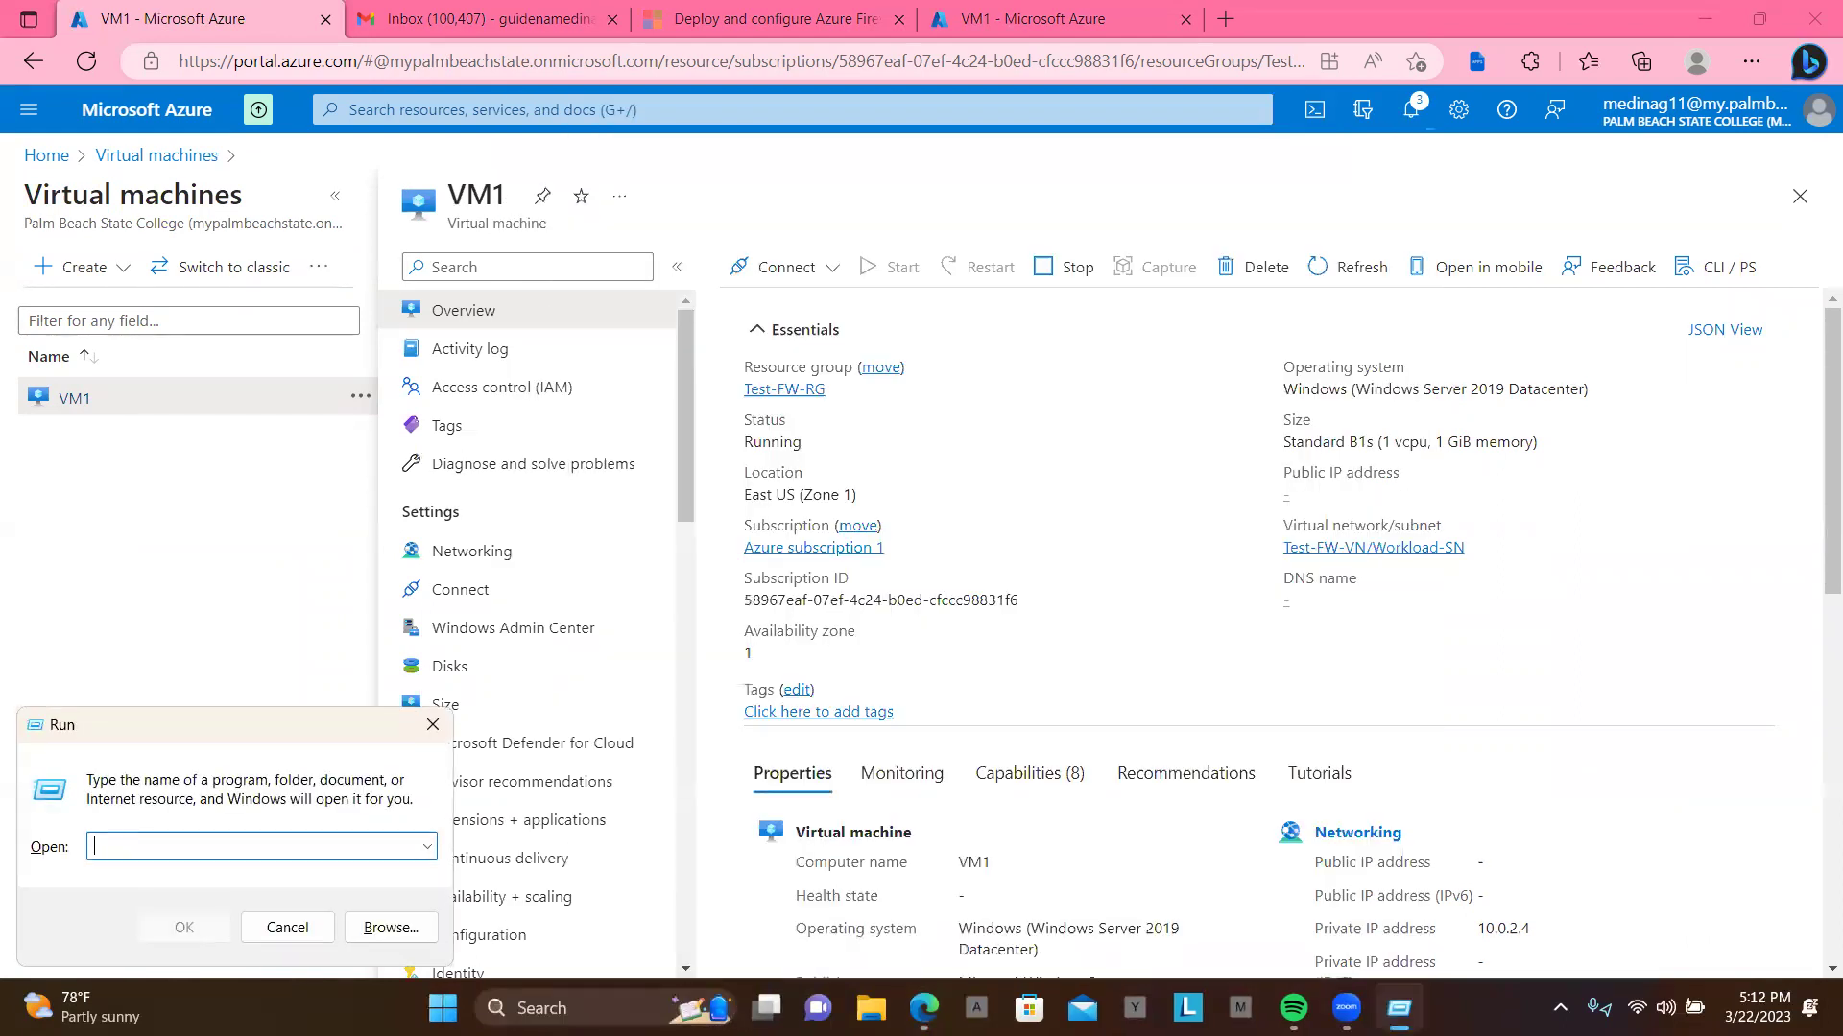
type("mst")
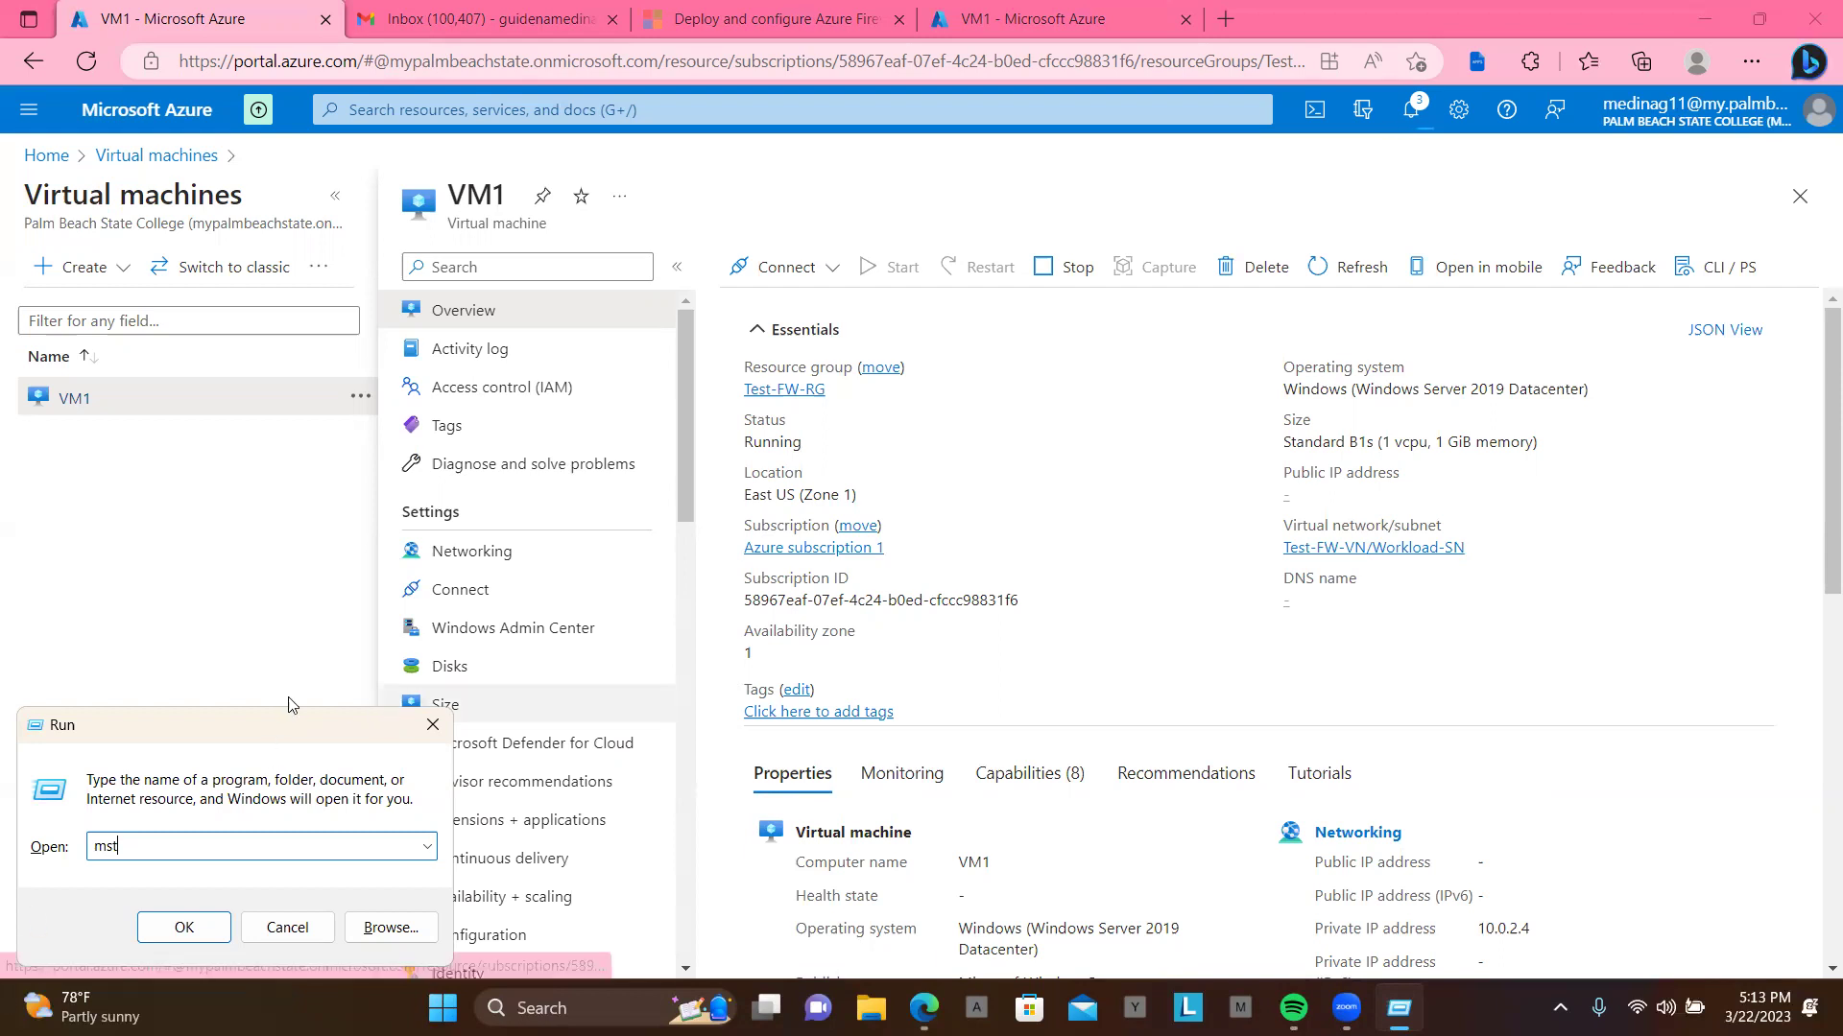
Step: Open the FW001 firewall's public IP resource pip and copy its address 20.231.51.251
left_click(43, 156)
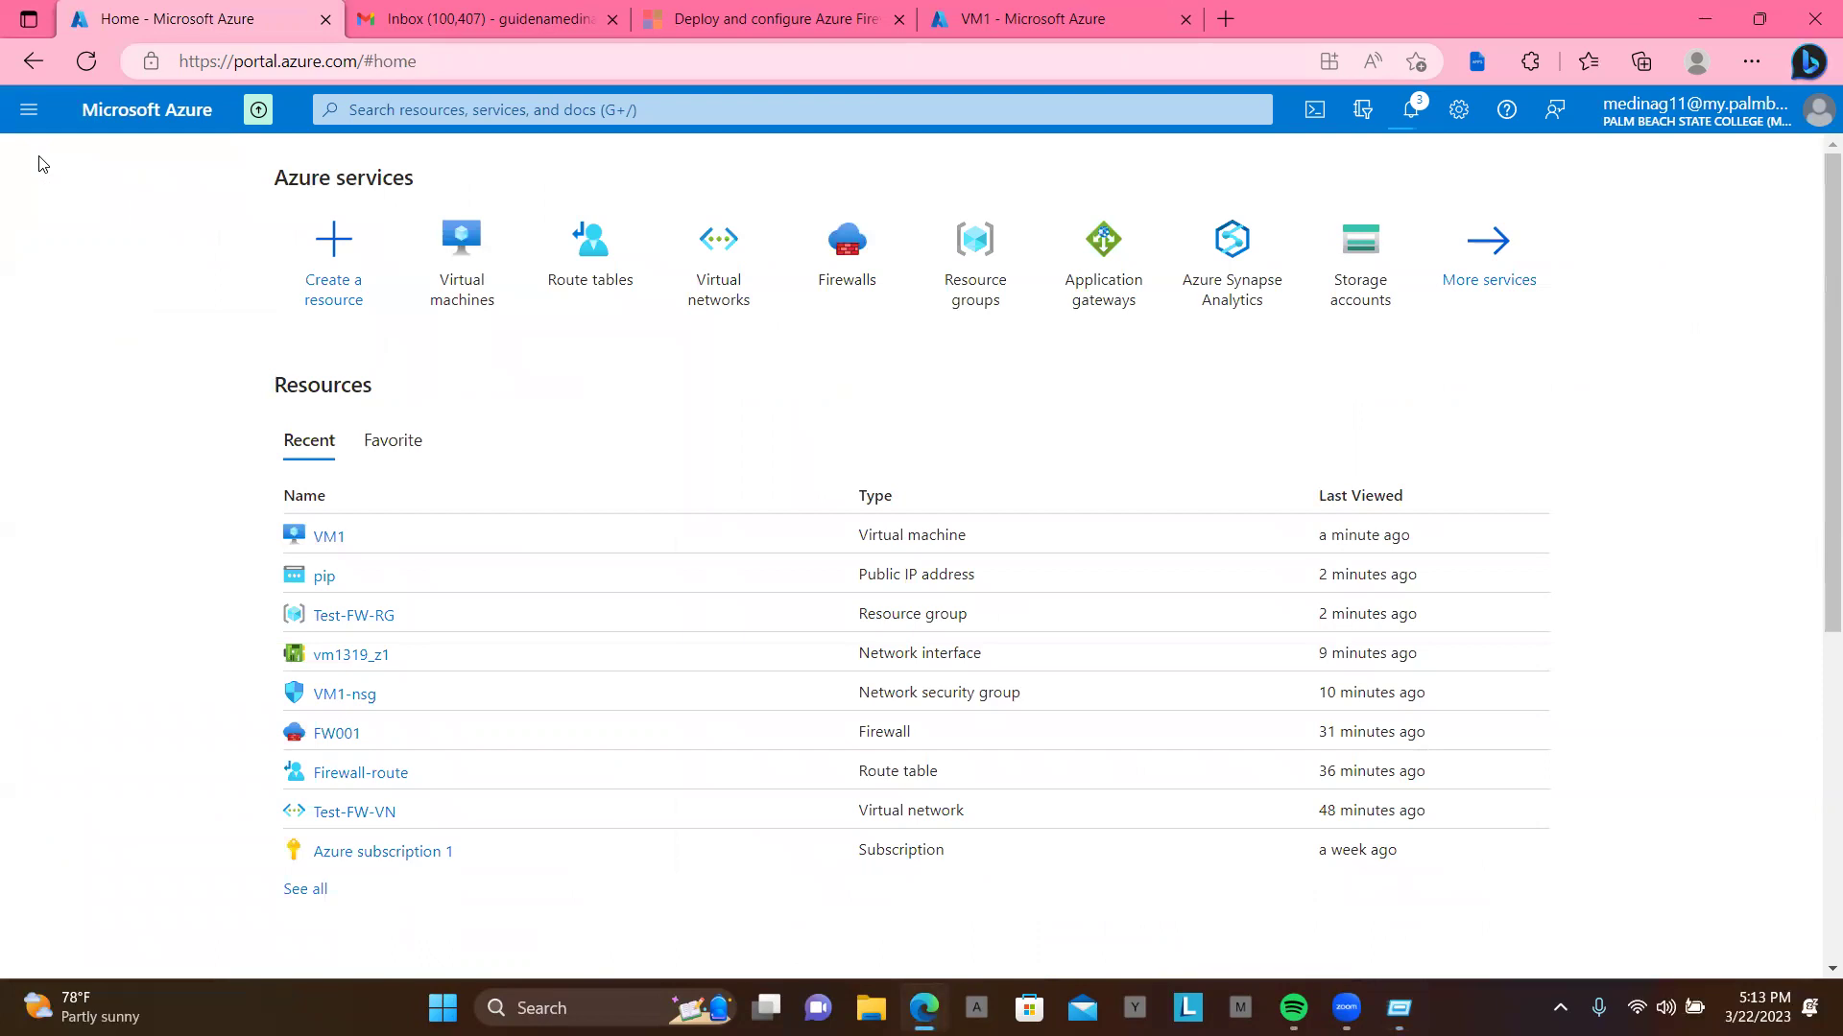
left_click(338, 735)
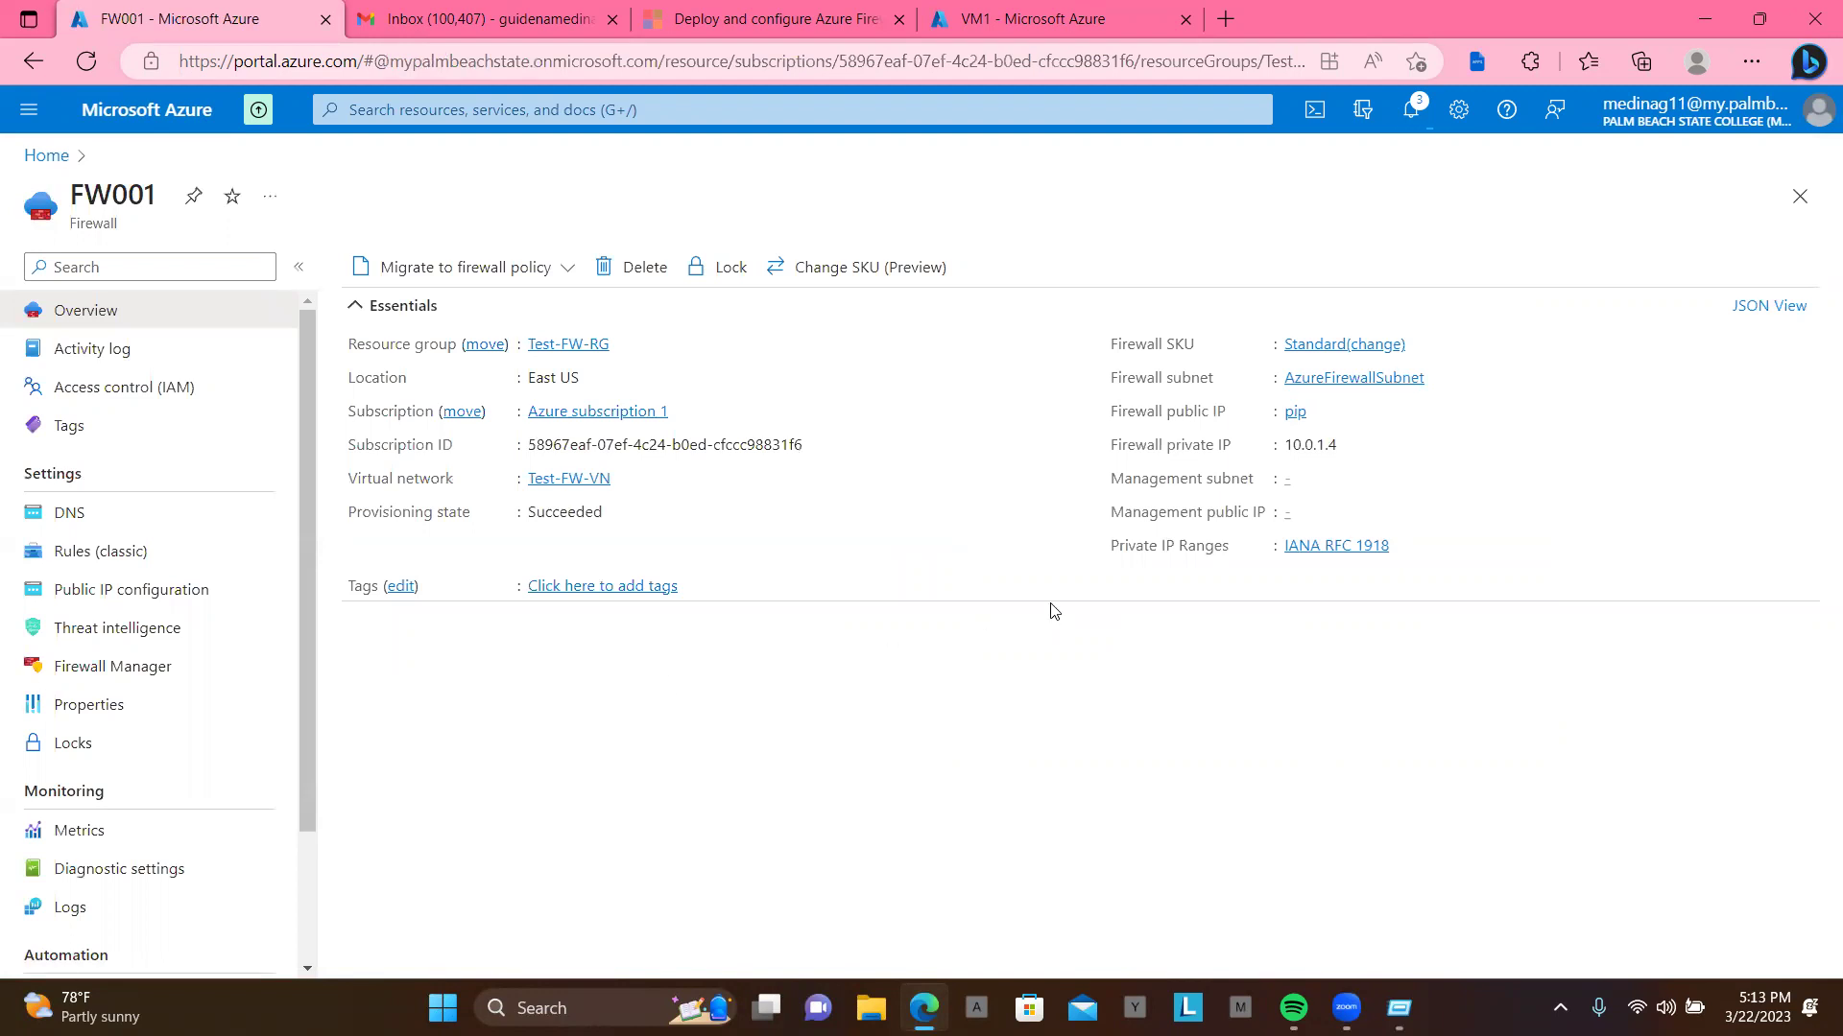
left_click(1298, 413)
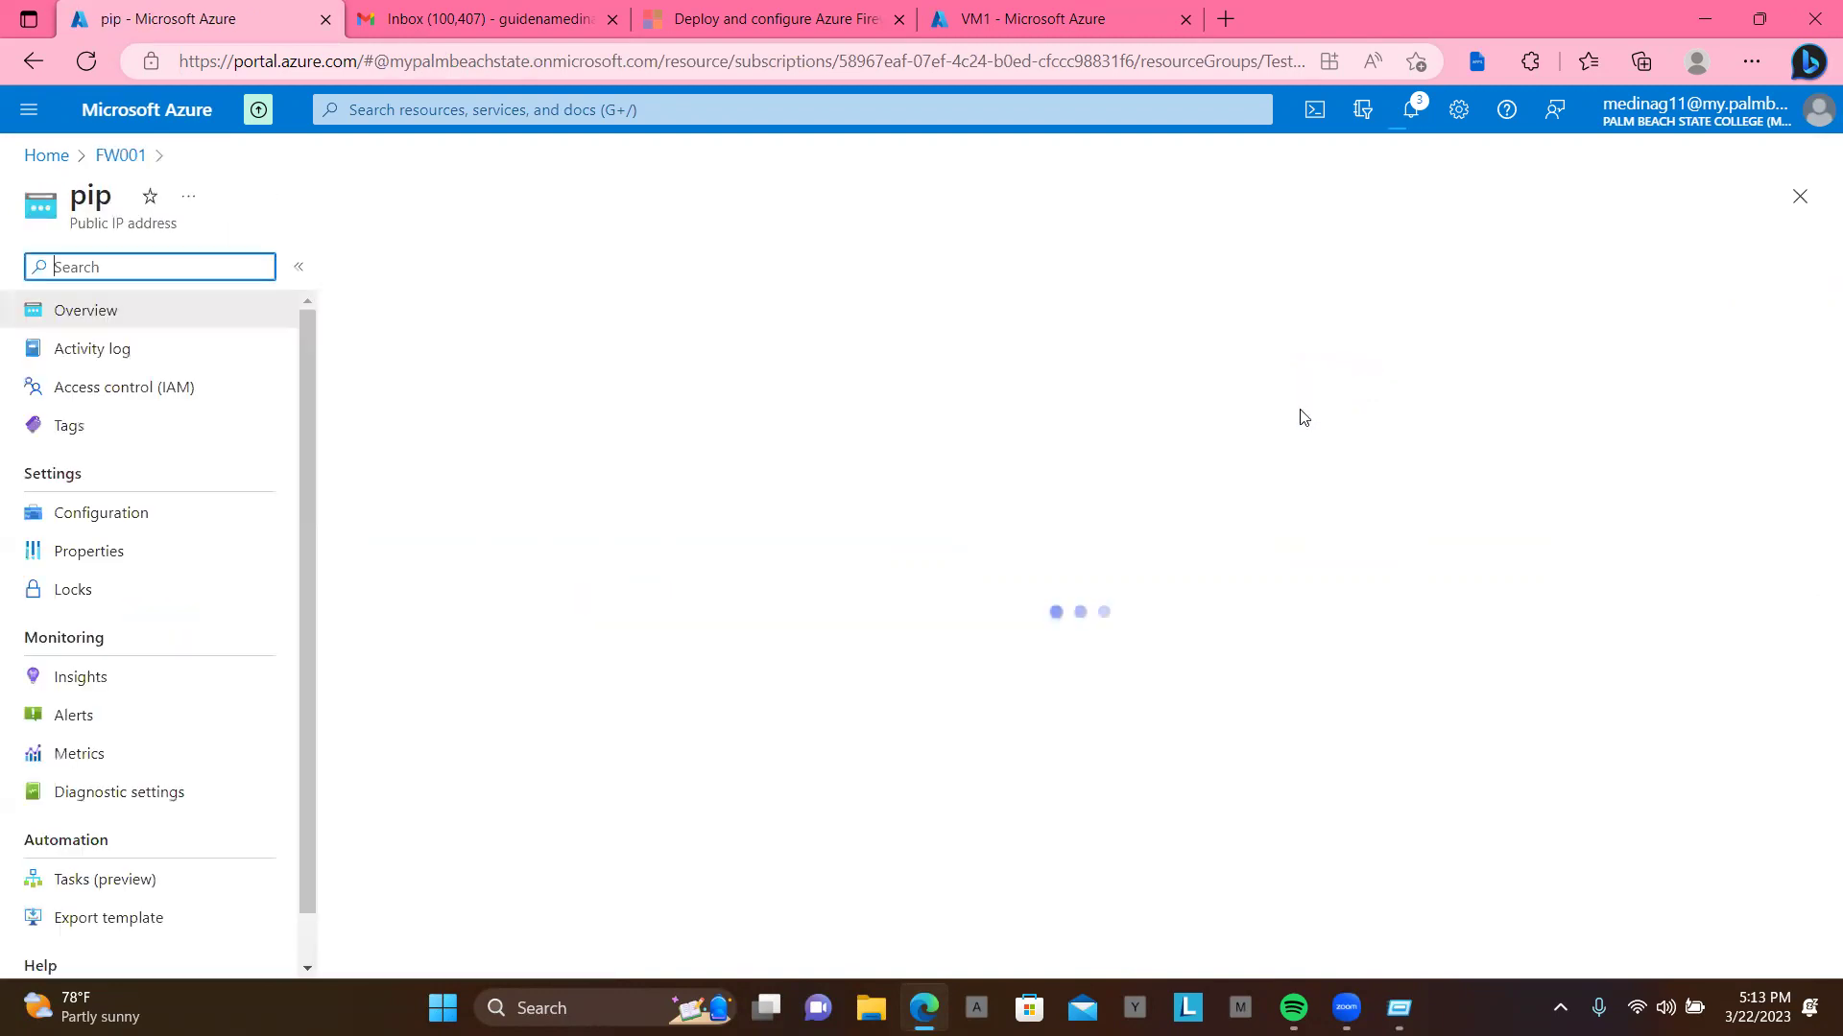
left_click(1331, 411)
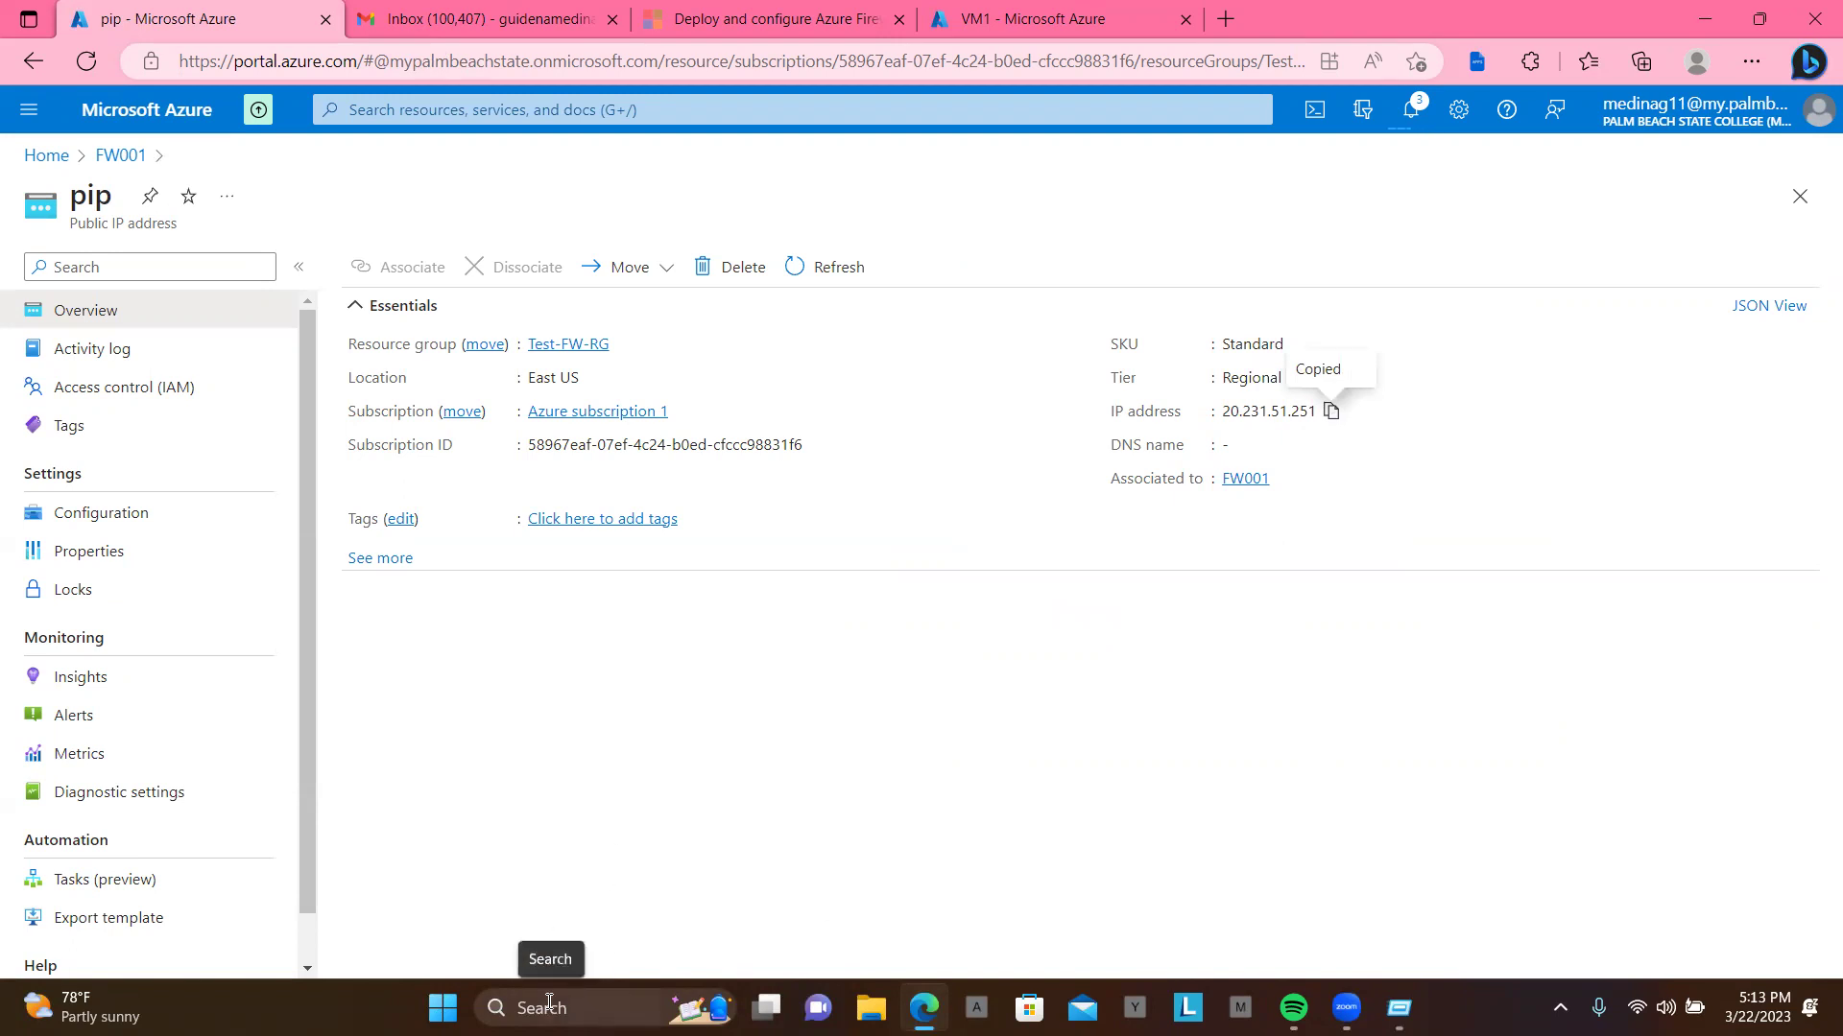
Step: Launch Remote Desktop Connection with the mstsc command from the Run box
key("super+r")
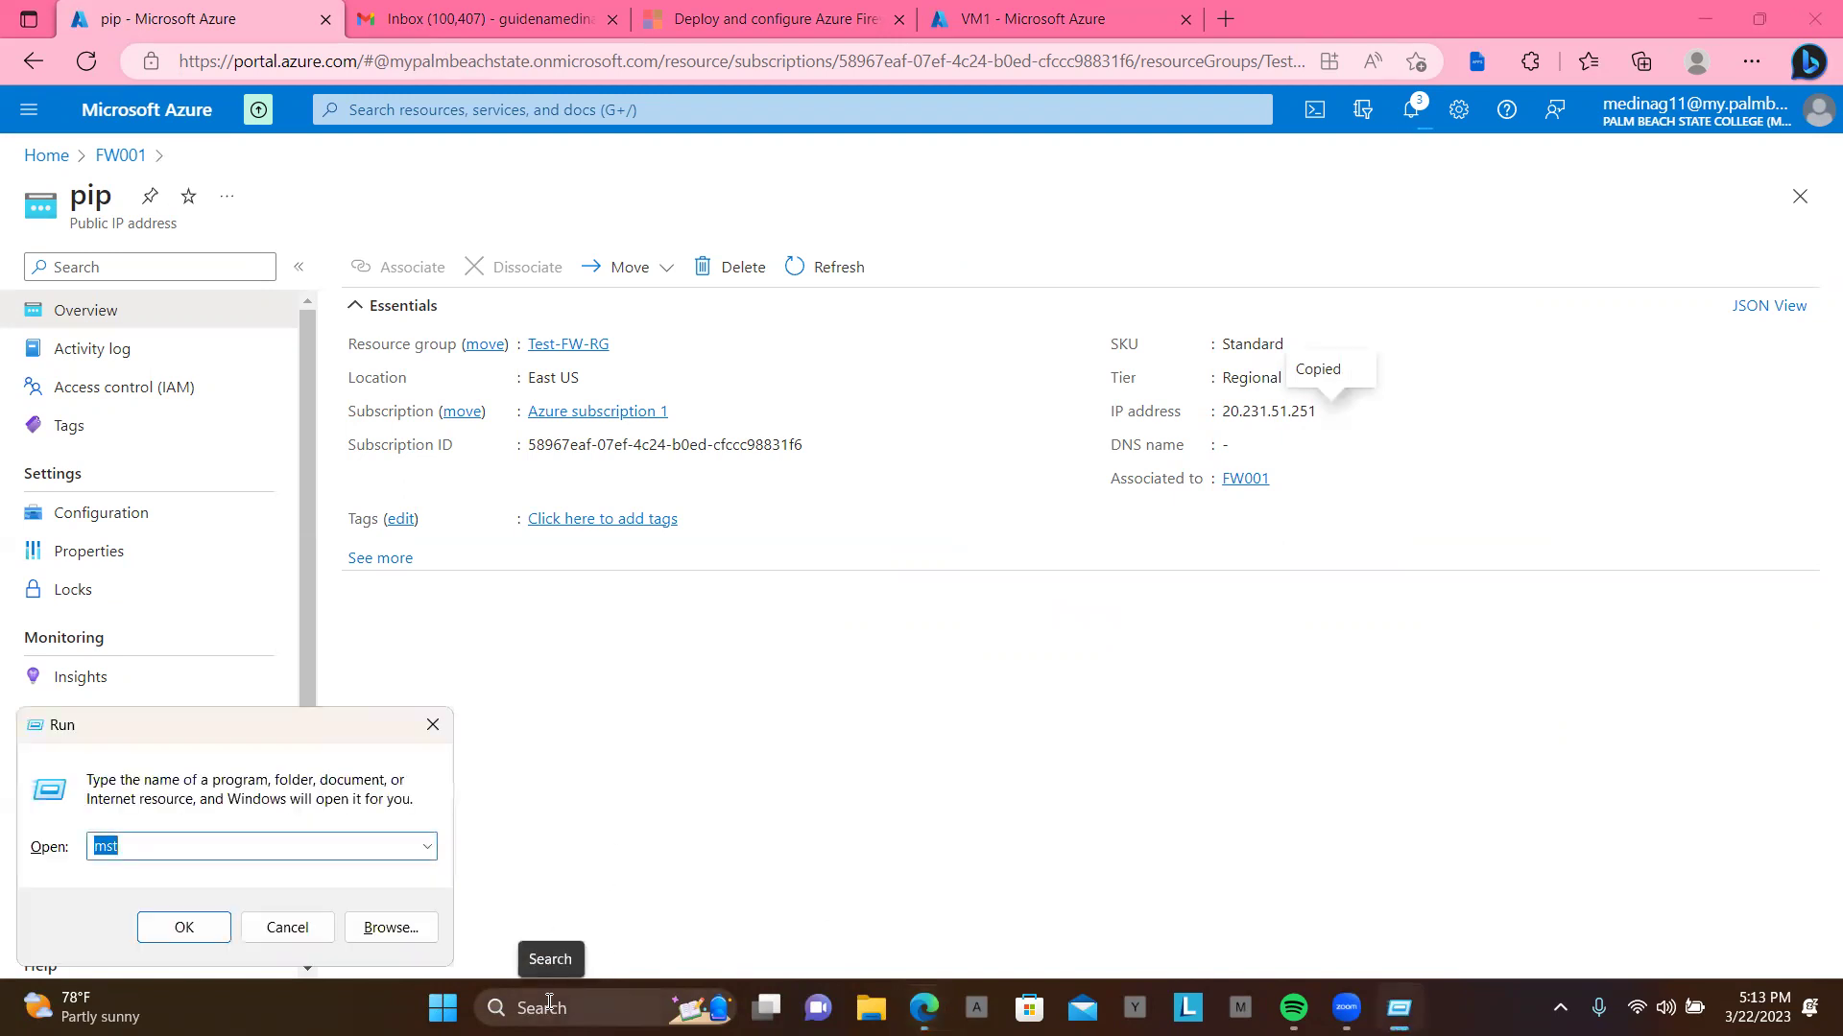
left_click(155, 850)
type("sc")
key("Return")
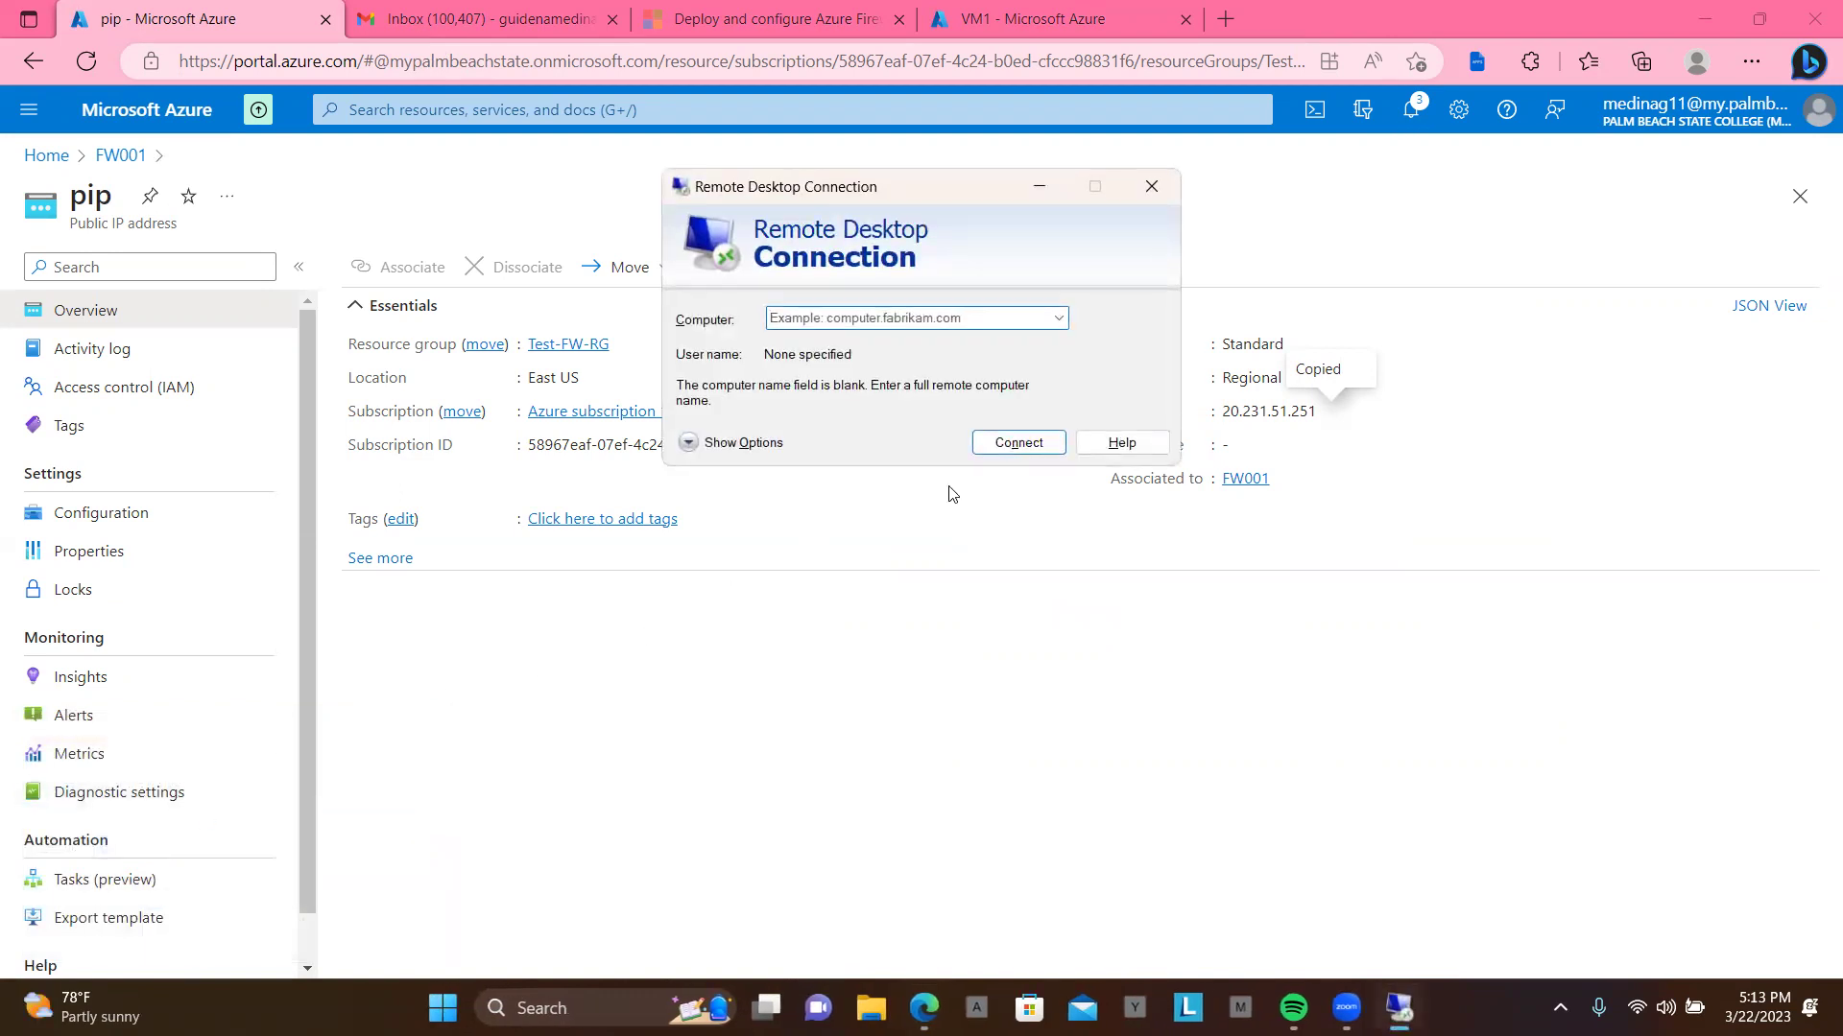
Step: Try connecting to 20.231.51.251, dismiss the connection failure, and minimise Remote Desktop
left_click(869, 320)
key("ctrl+v")
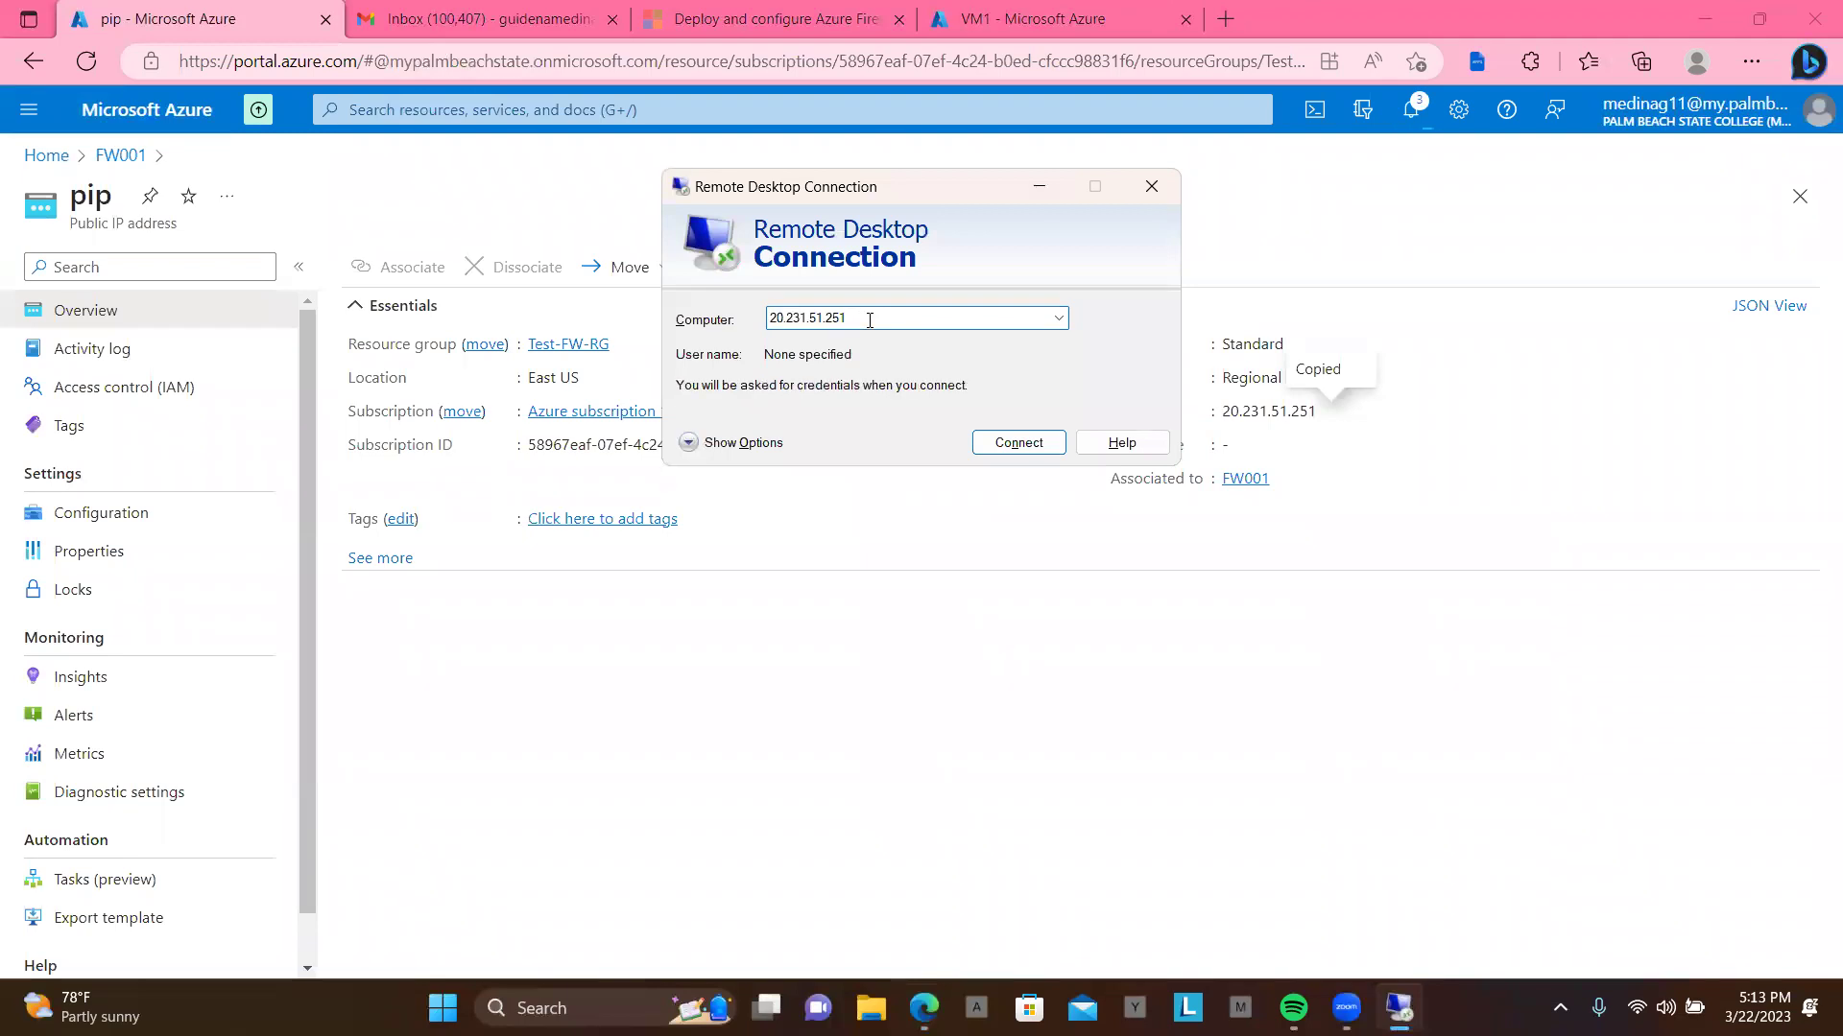
left_click(1016, 444)
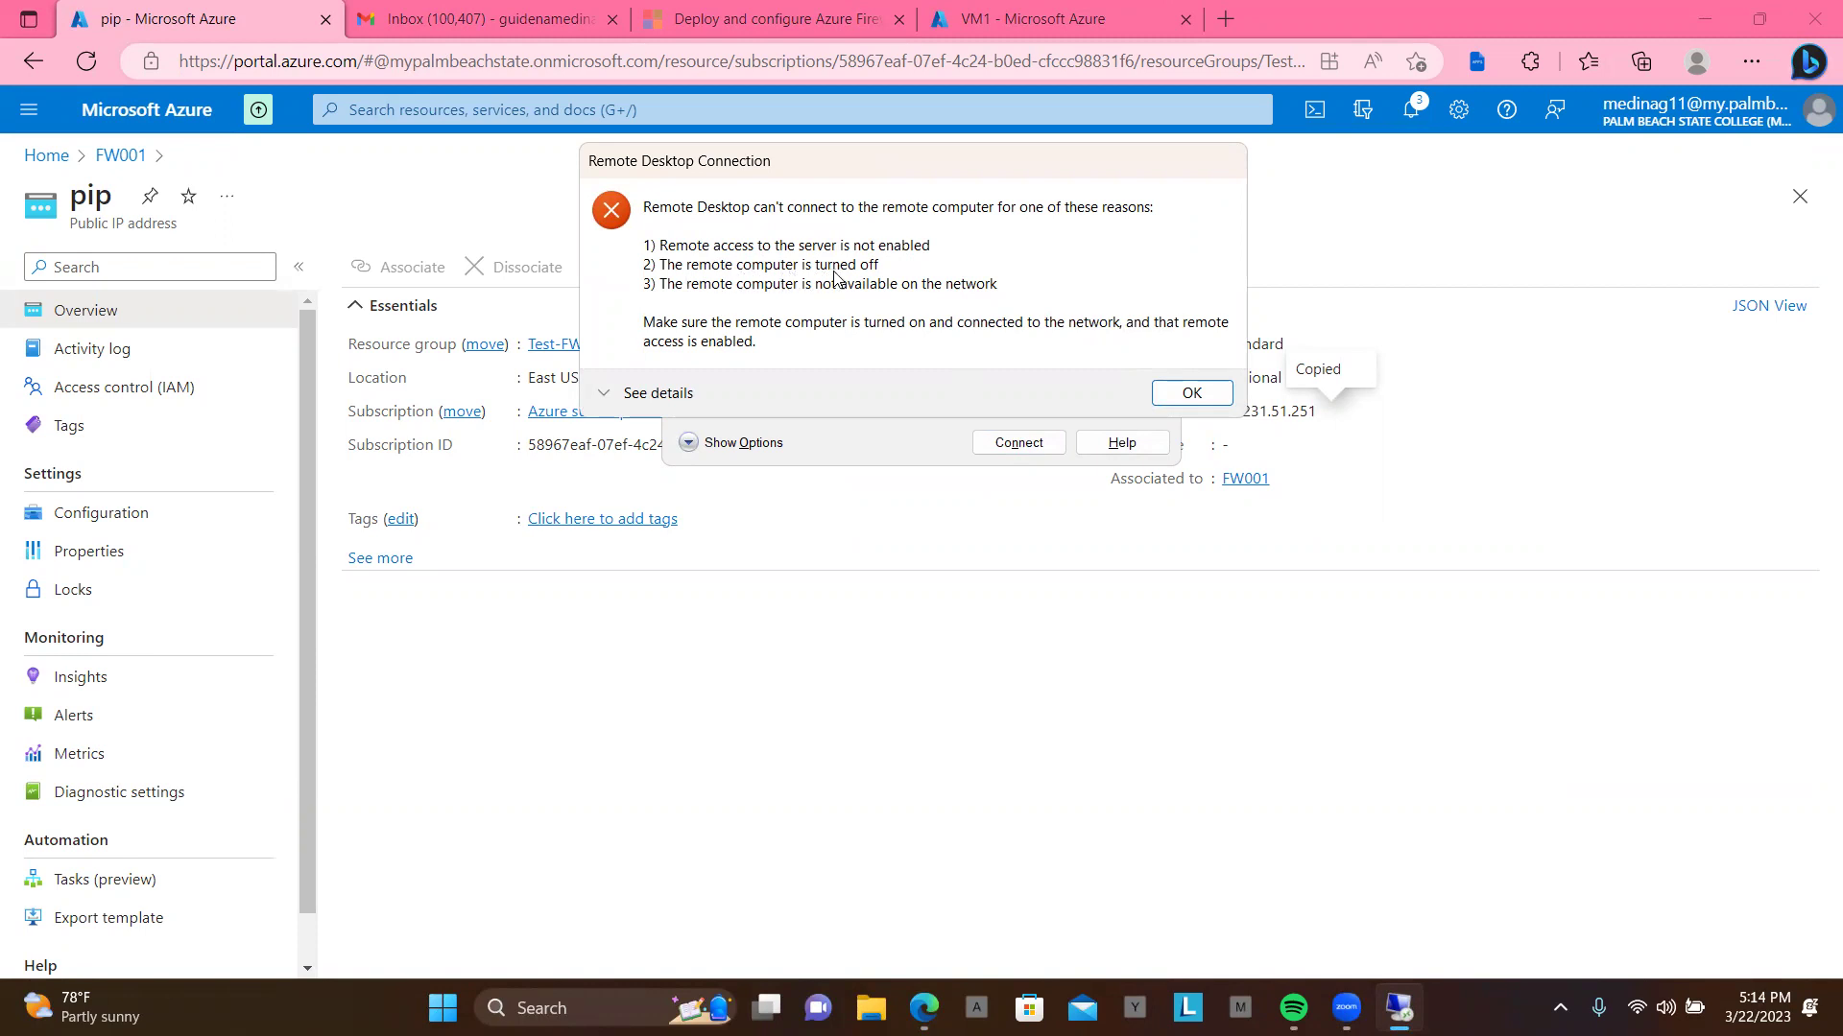
left_click(1192, 392)
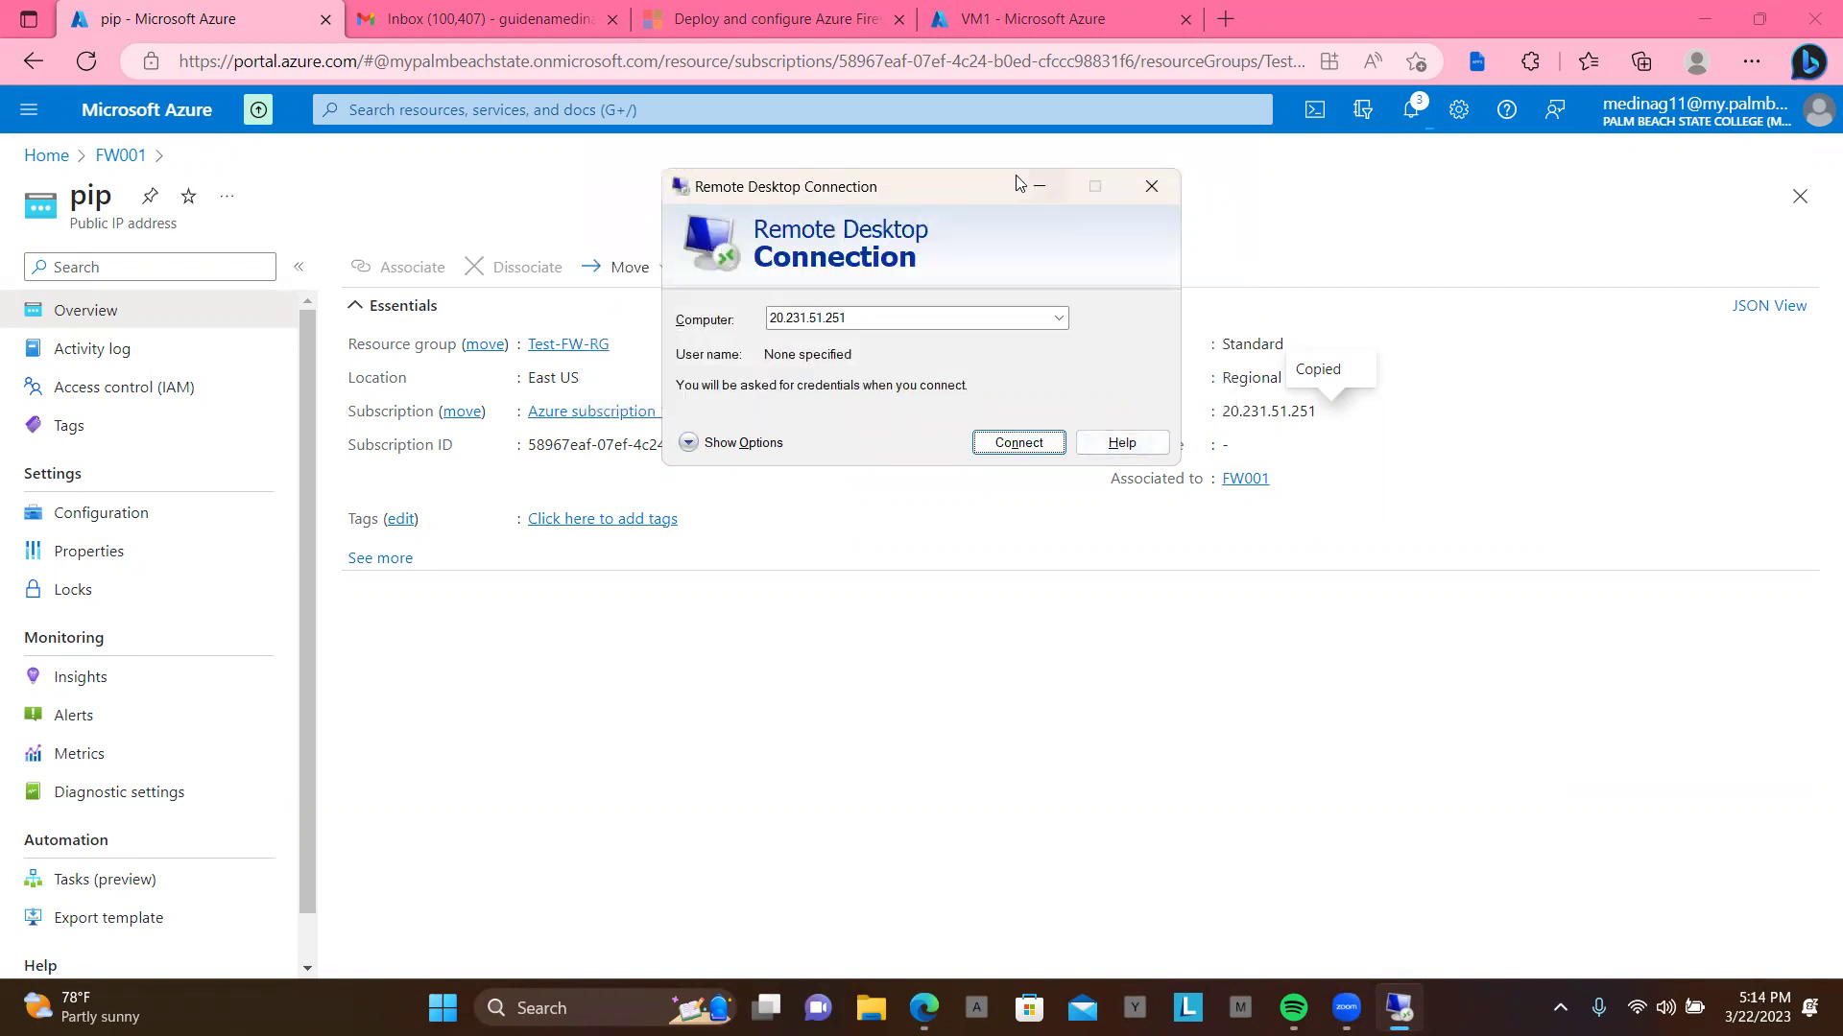
left_click(1040, 192)
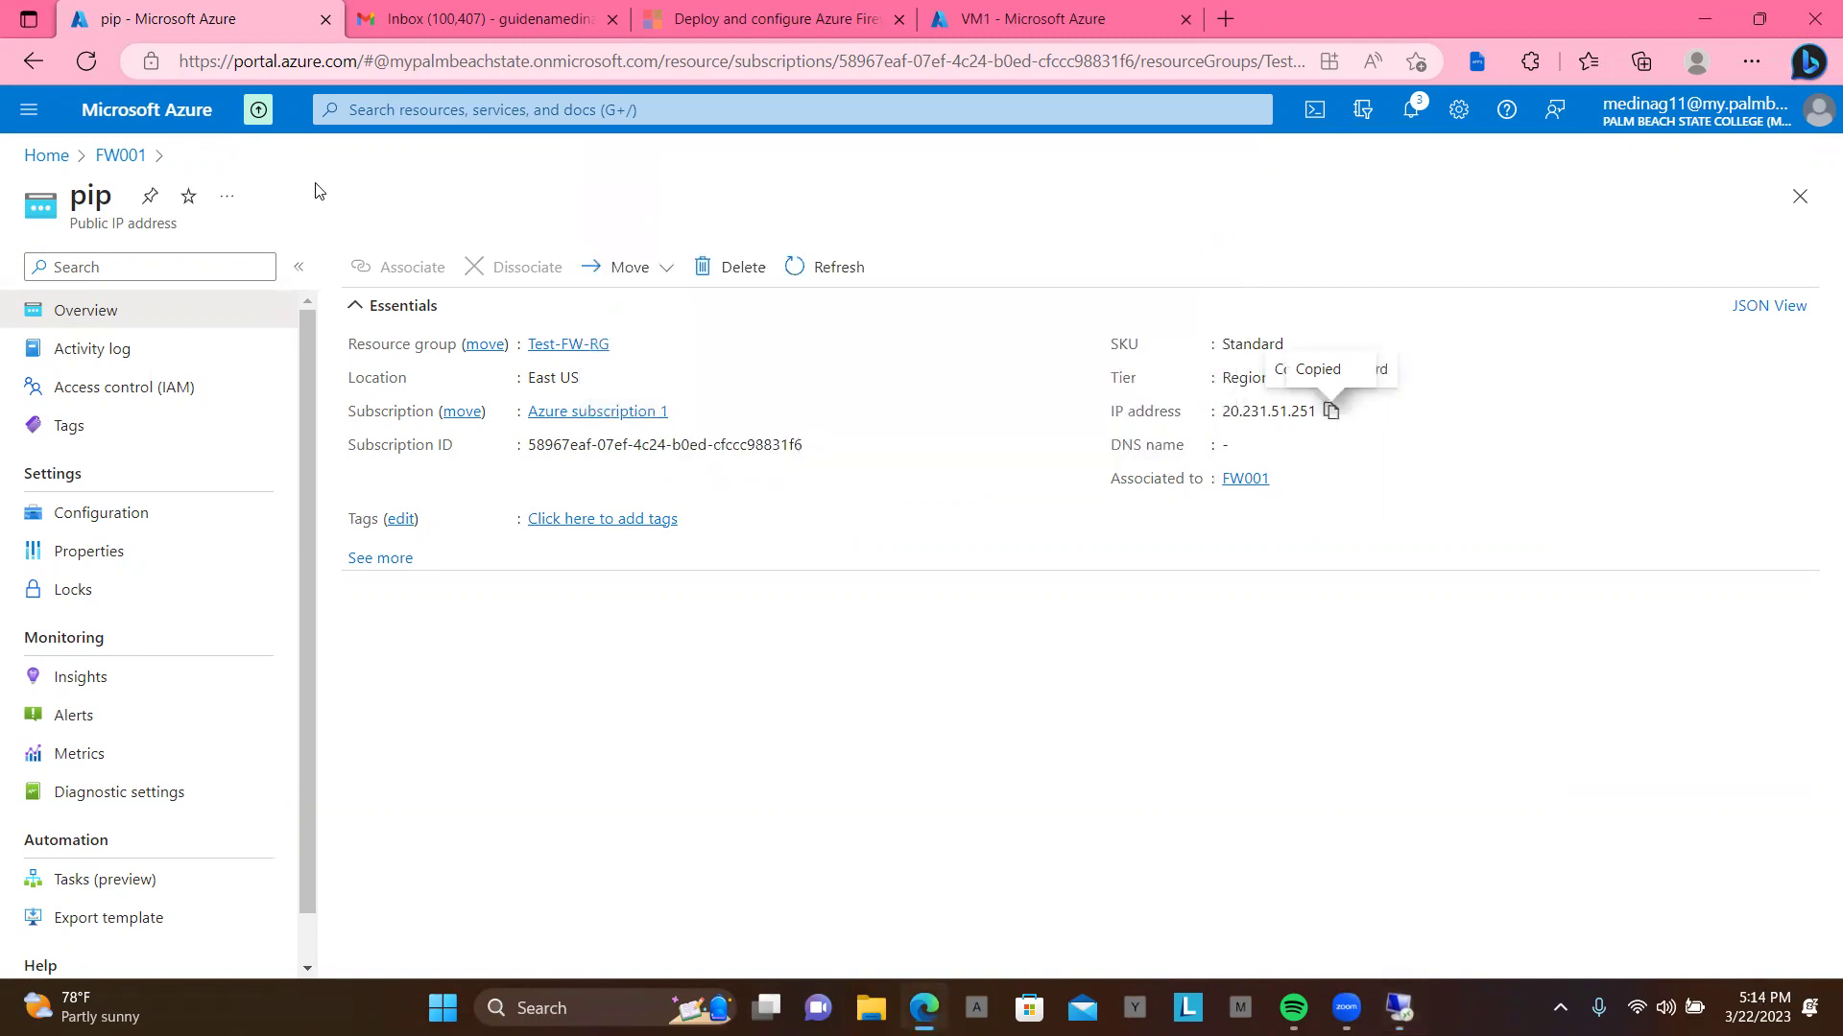
Step: Go from Azure Home through Virtual machines to VM1's overview page
left_click(53, 159)
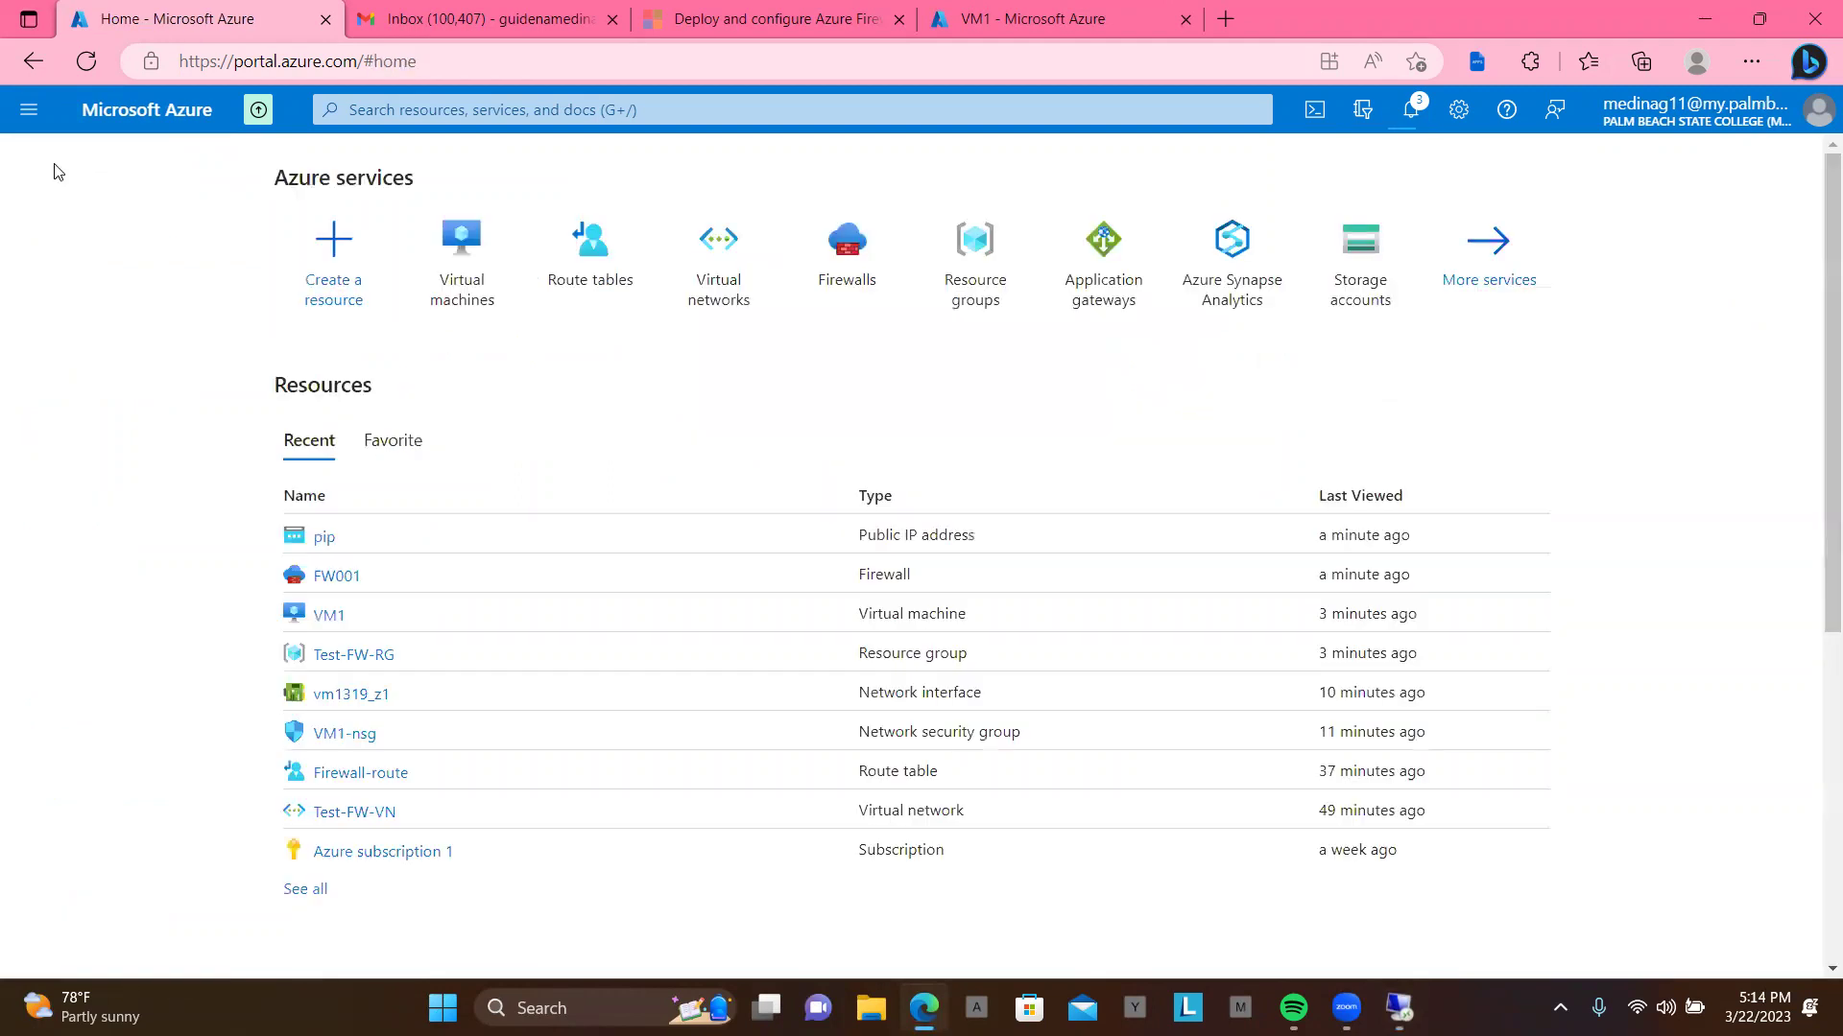
left_click(428, 296)
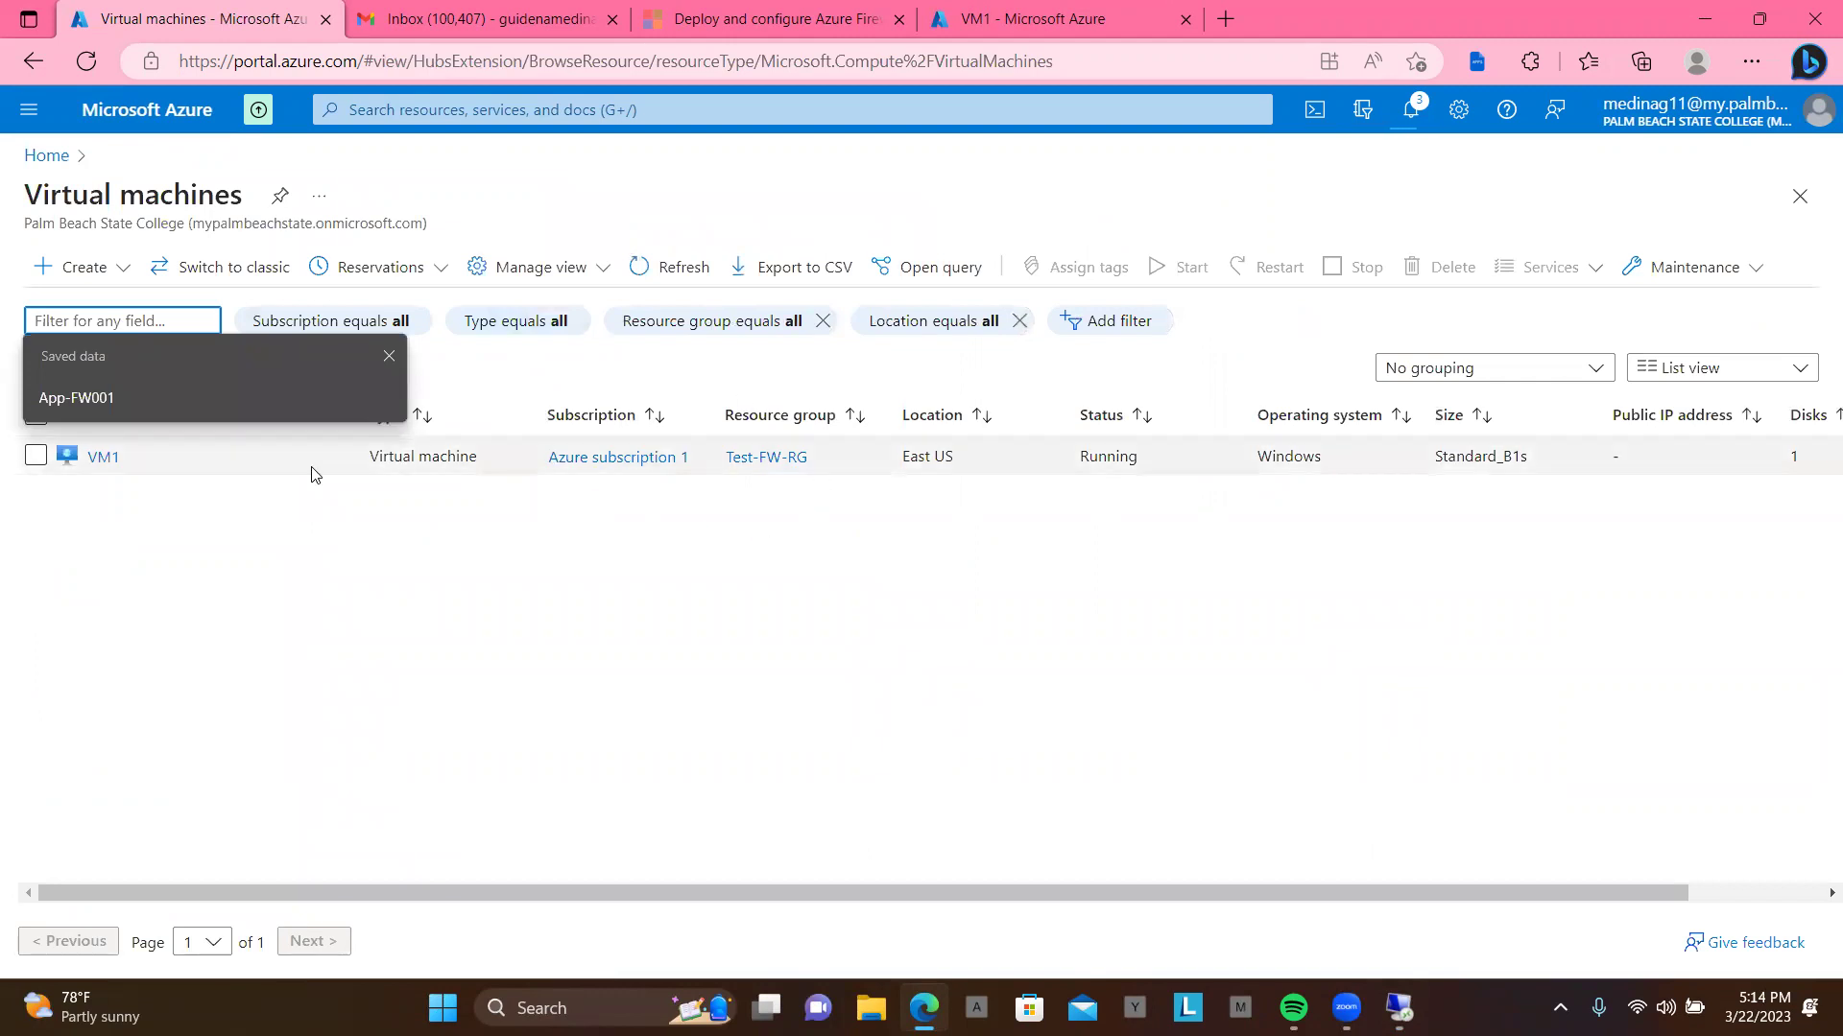
left_click(102, 458)
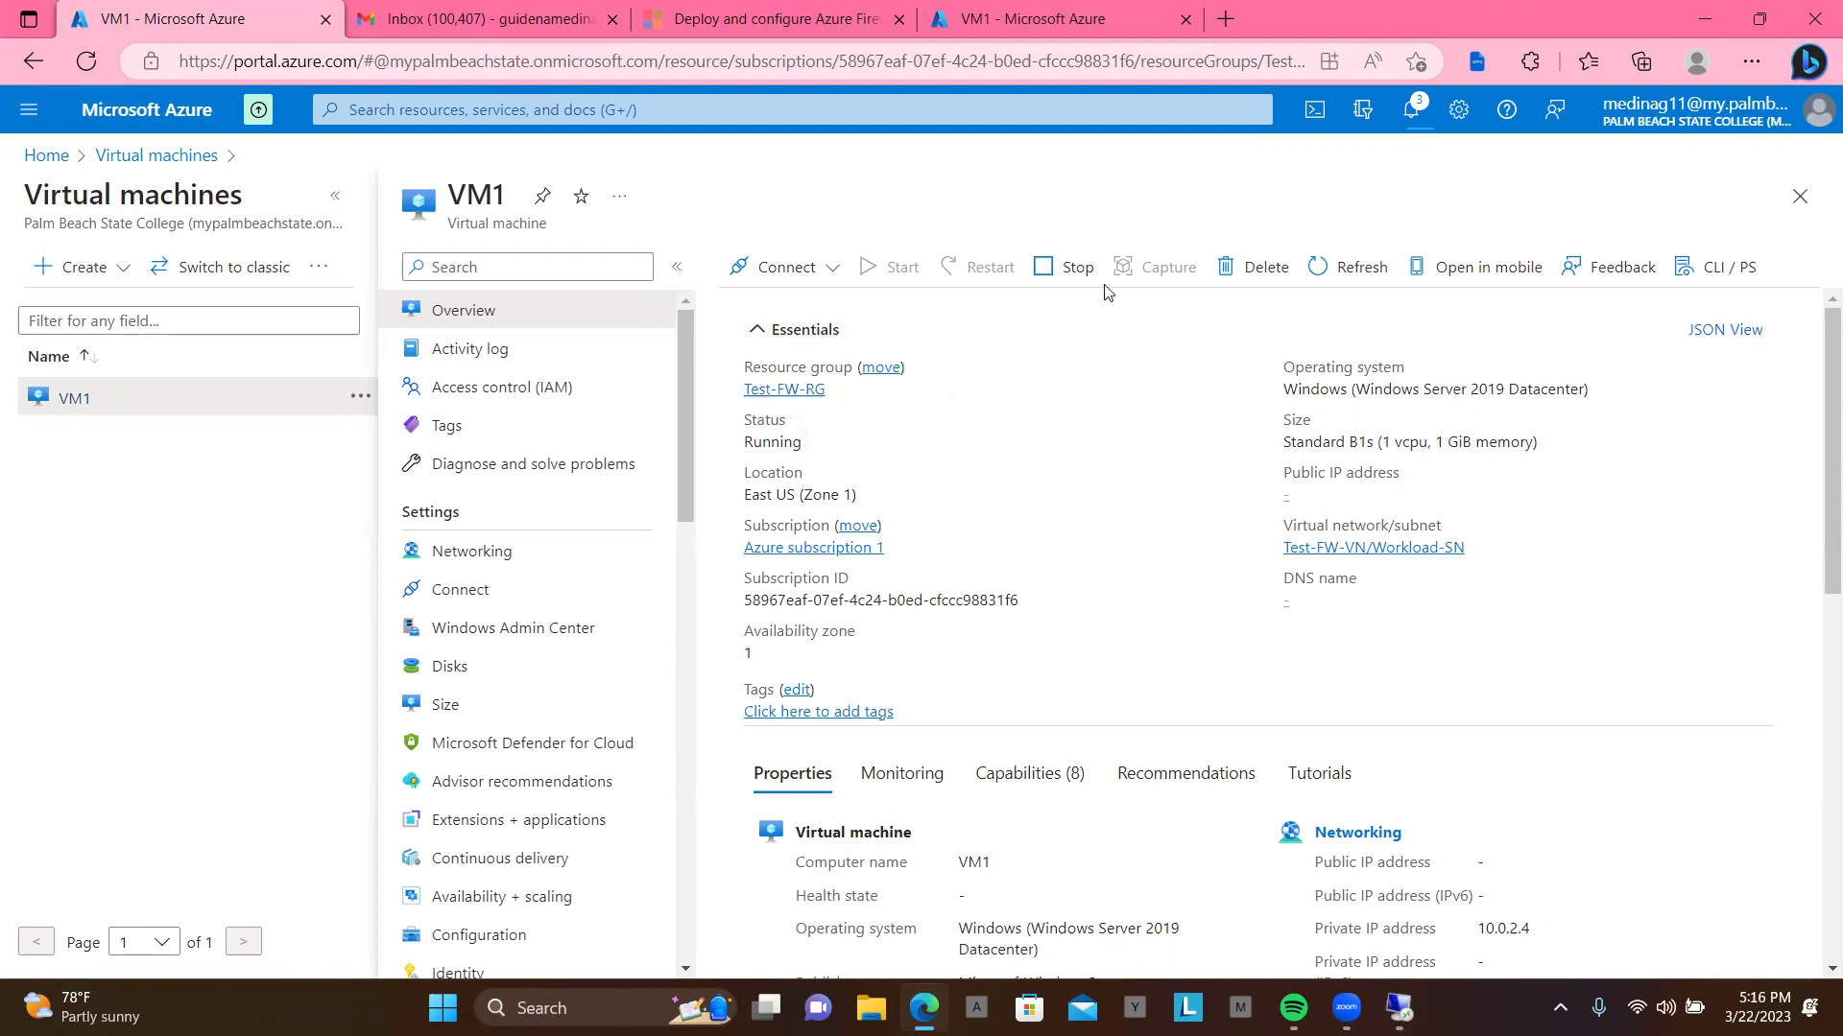
Step: Refresh VM1's page and open the VM Guest Agent troubleshooter from the not-ready warning
left_click(85, 62)
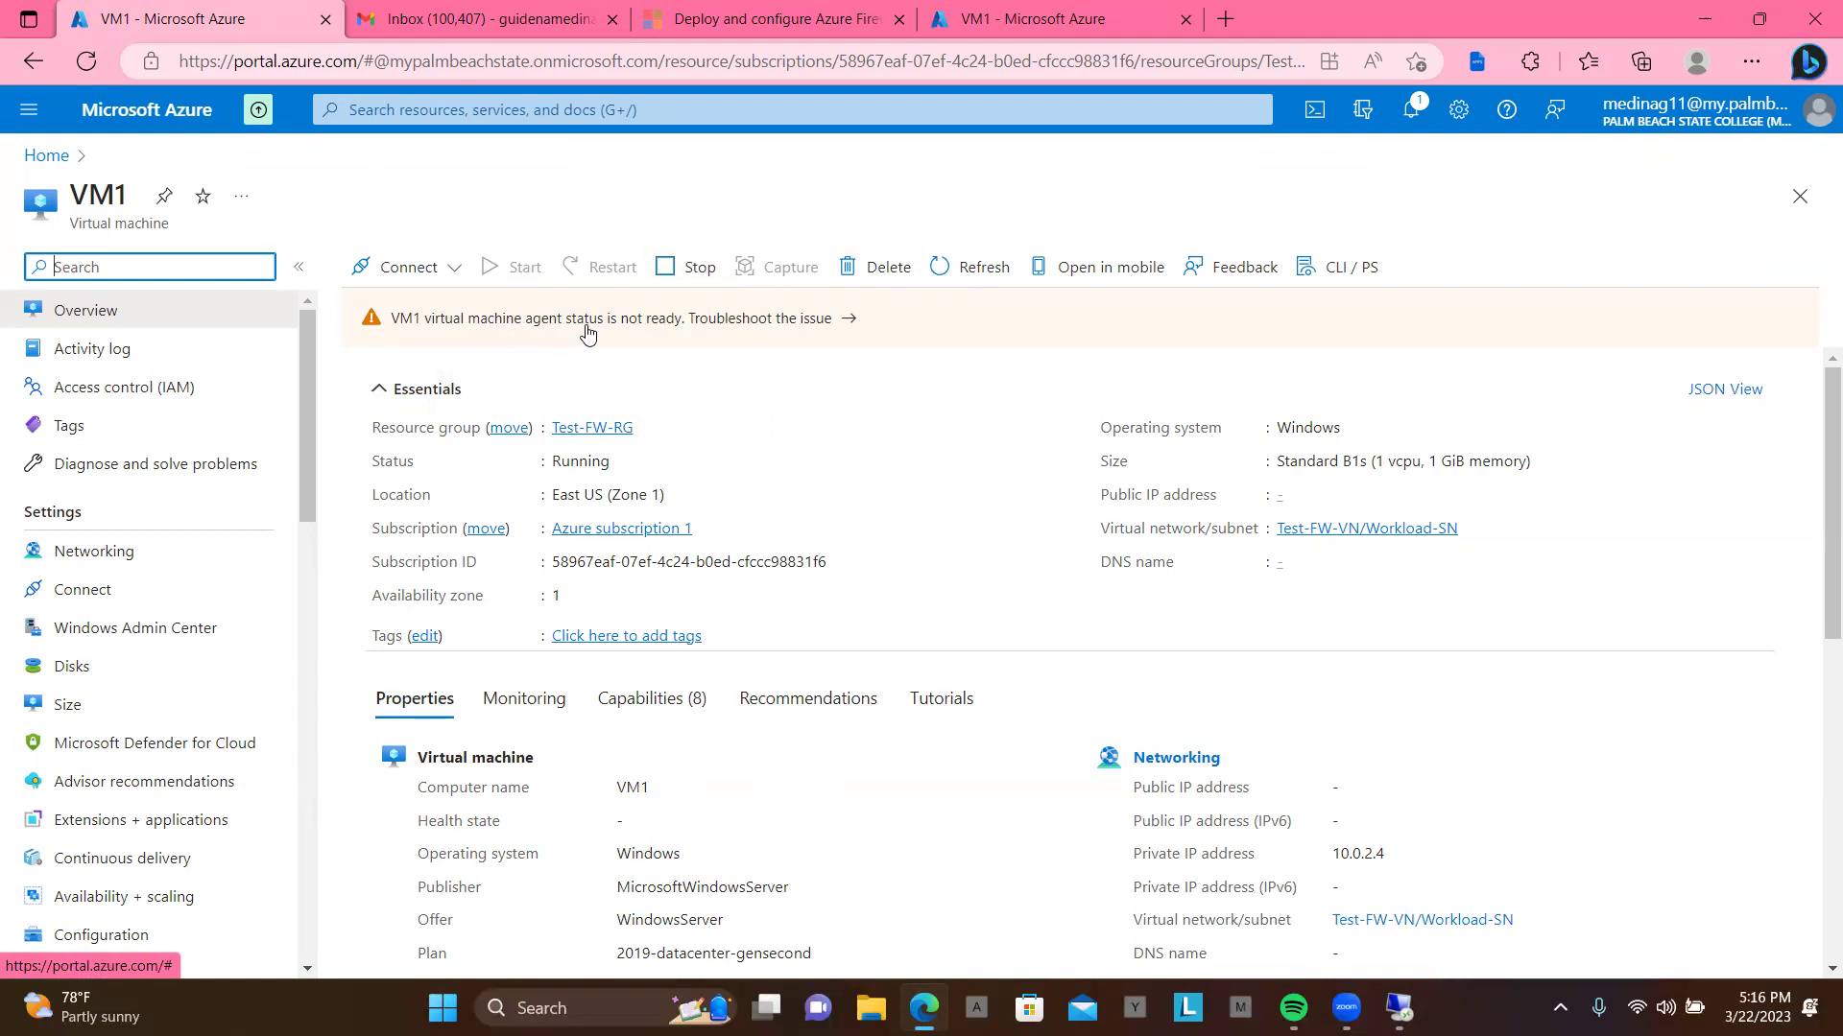
left_click(803, 326)
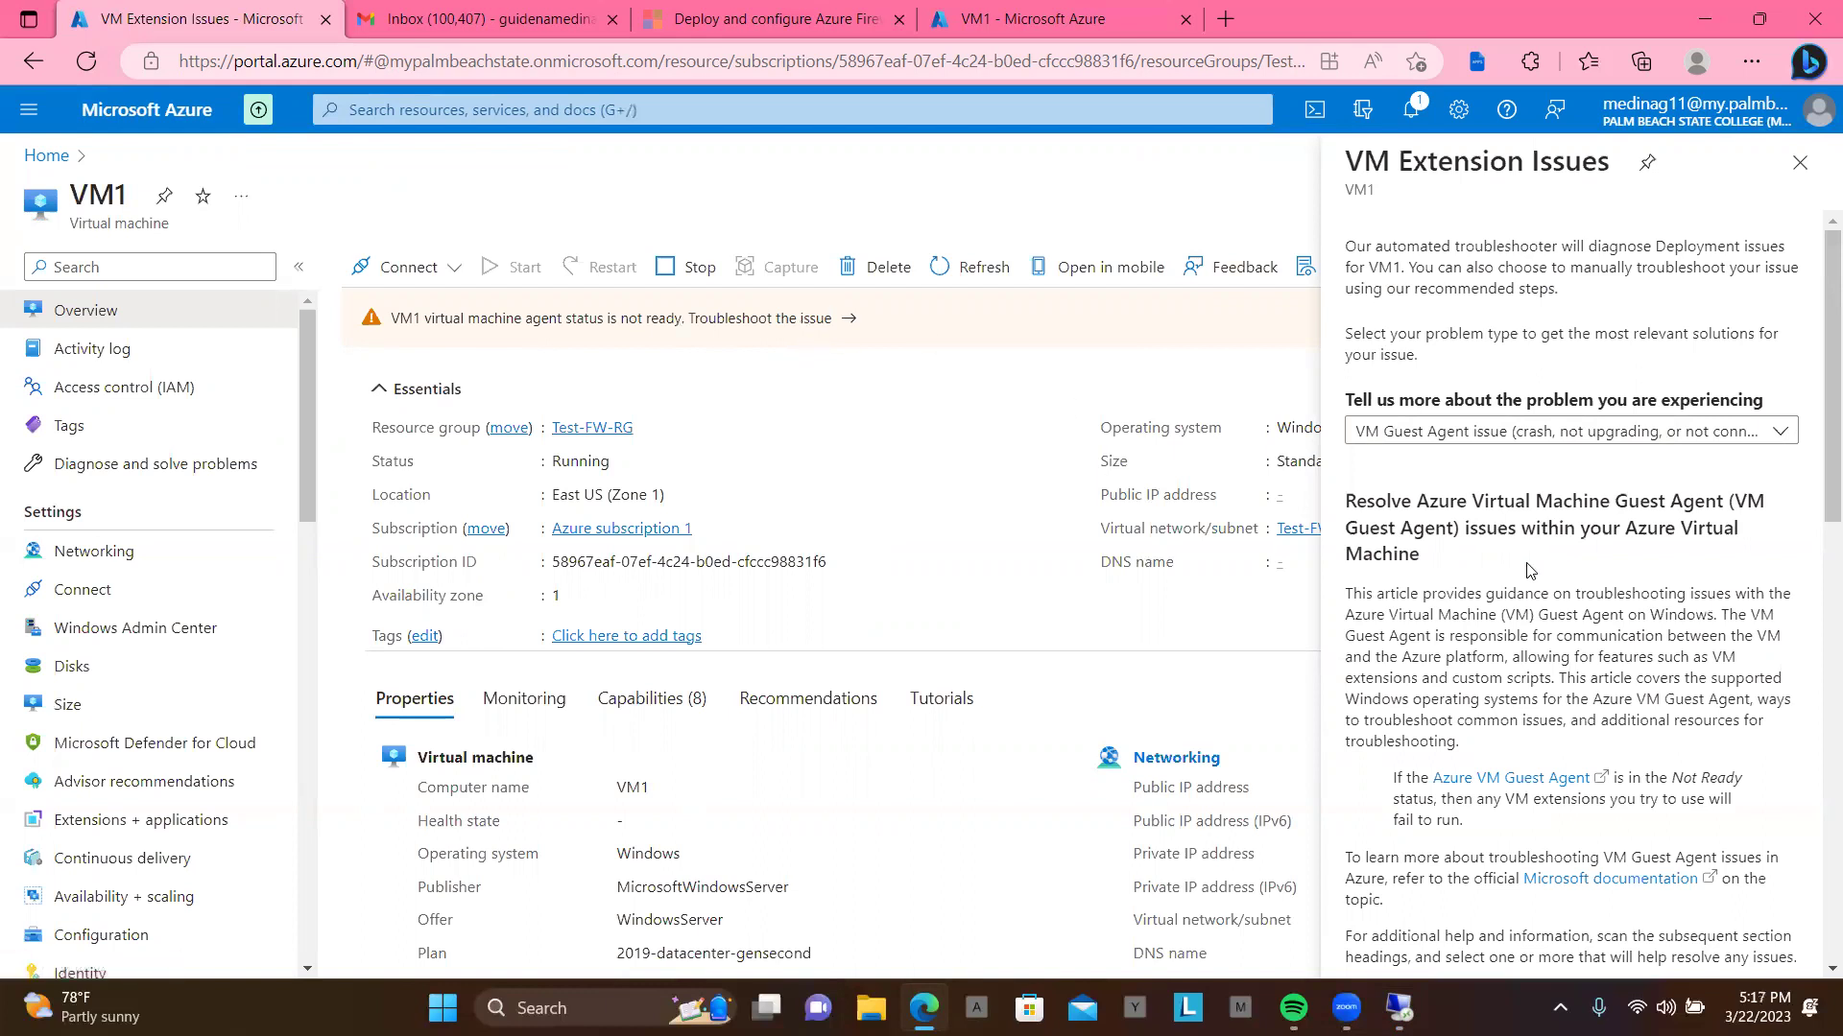
scroll(1529, 573, "down", 2)
scroll(1529, 573, "down", 4)
scroll(1529, 571, "up", 6)
scroll(1529, 572, "down", 12)
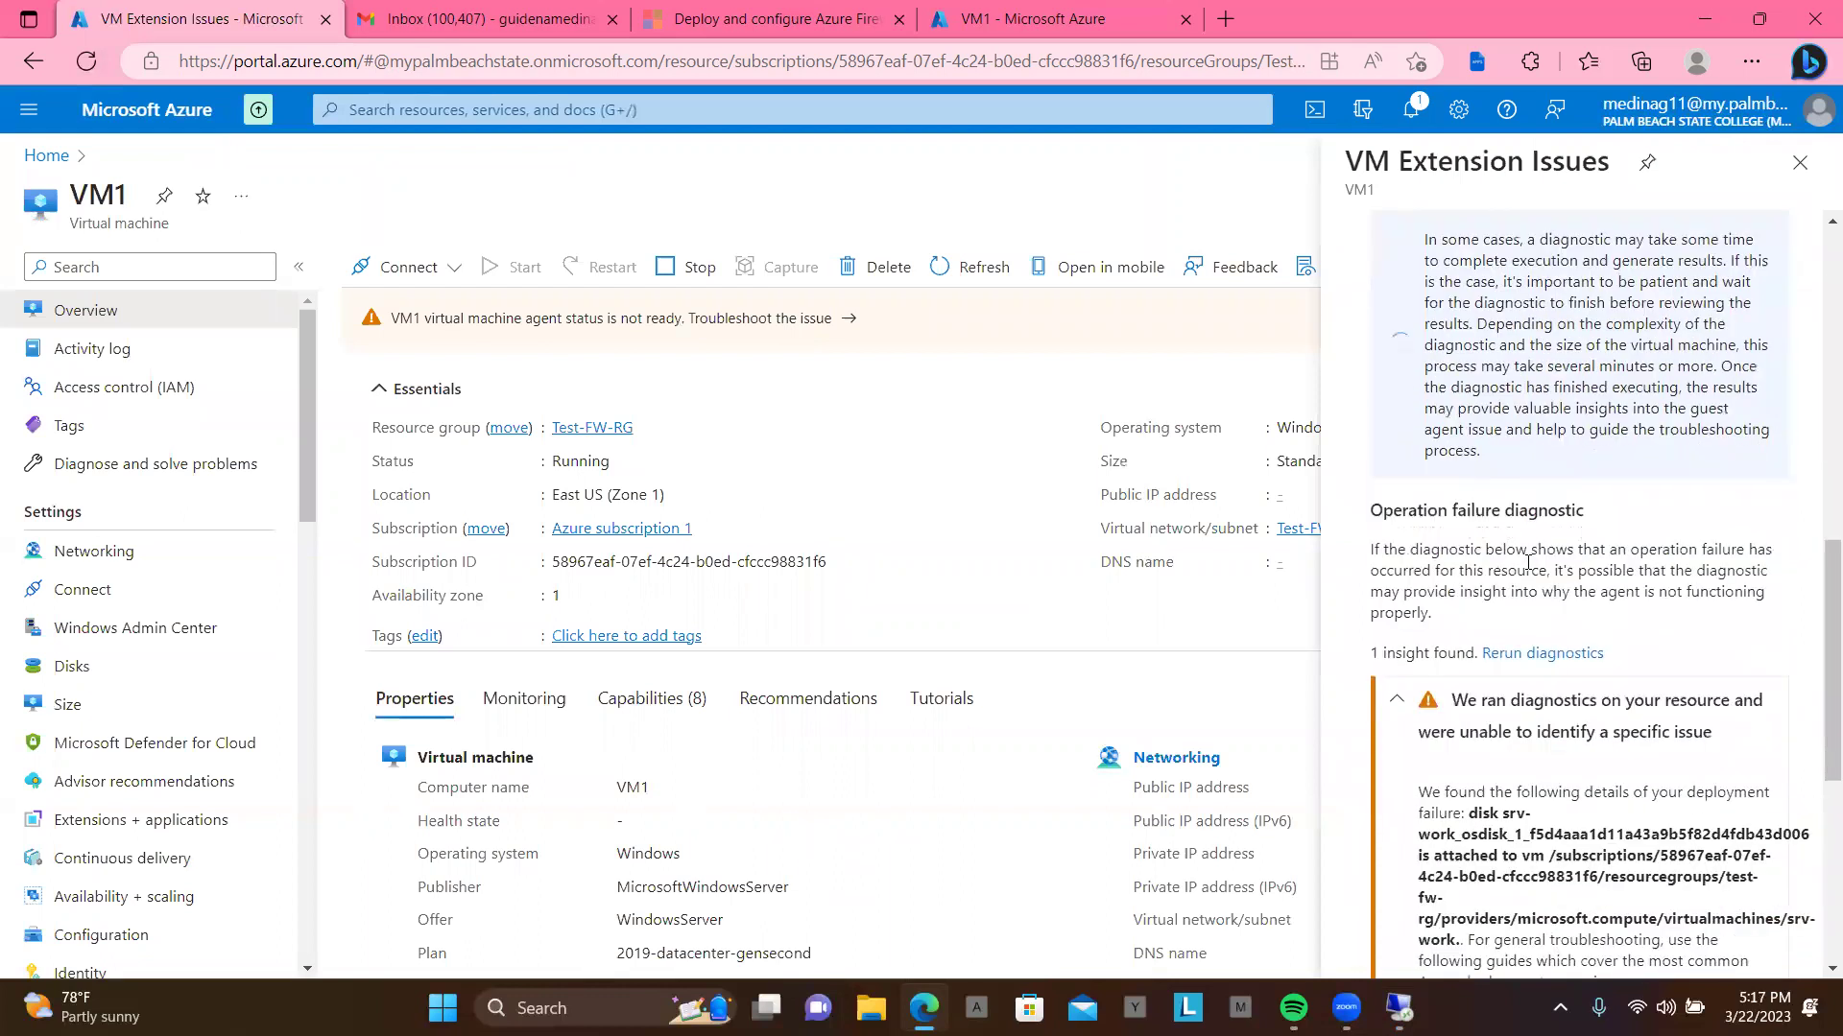
scroll(1529, 572, "up", 14)
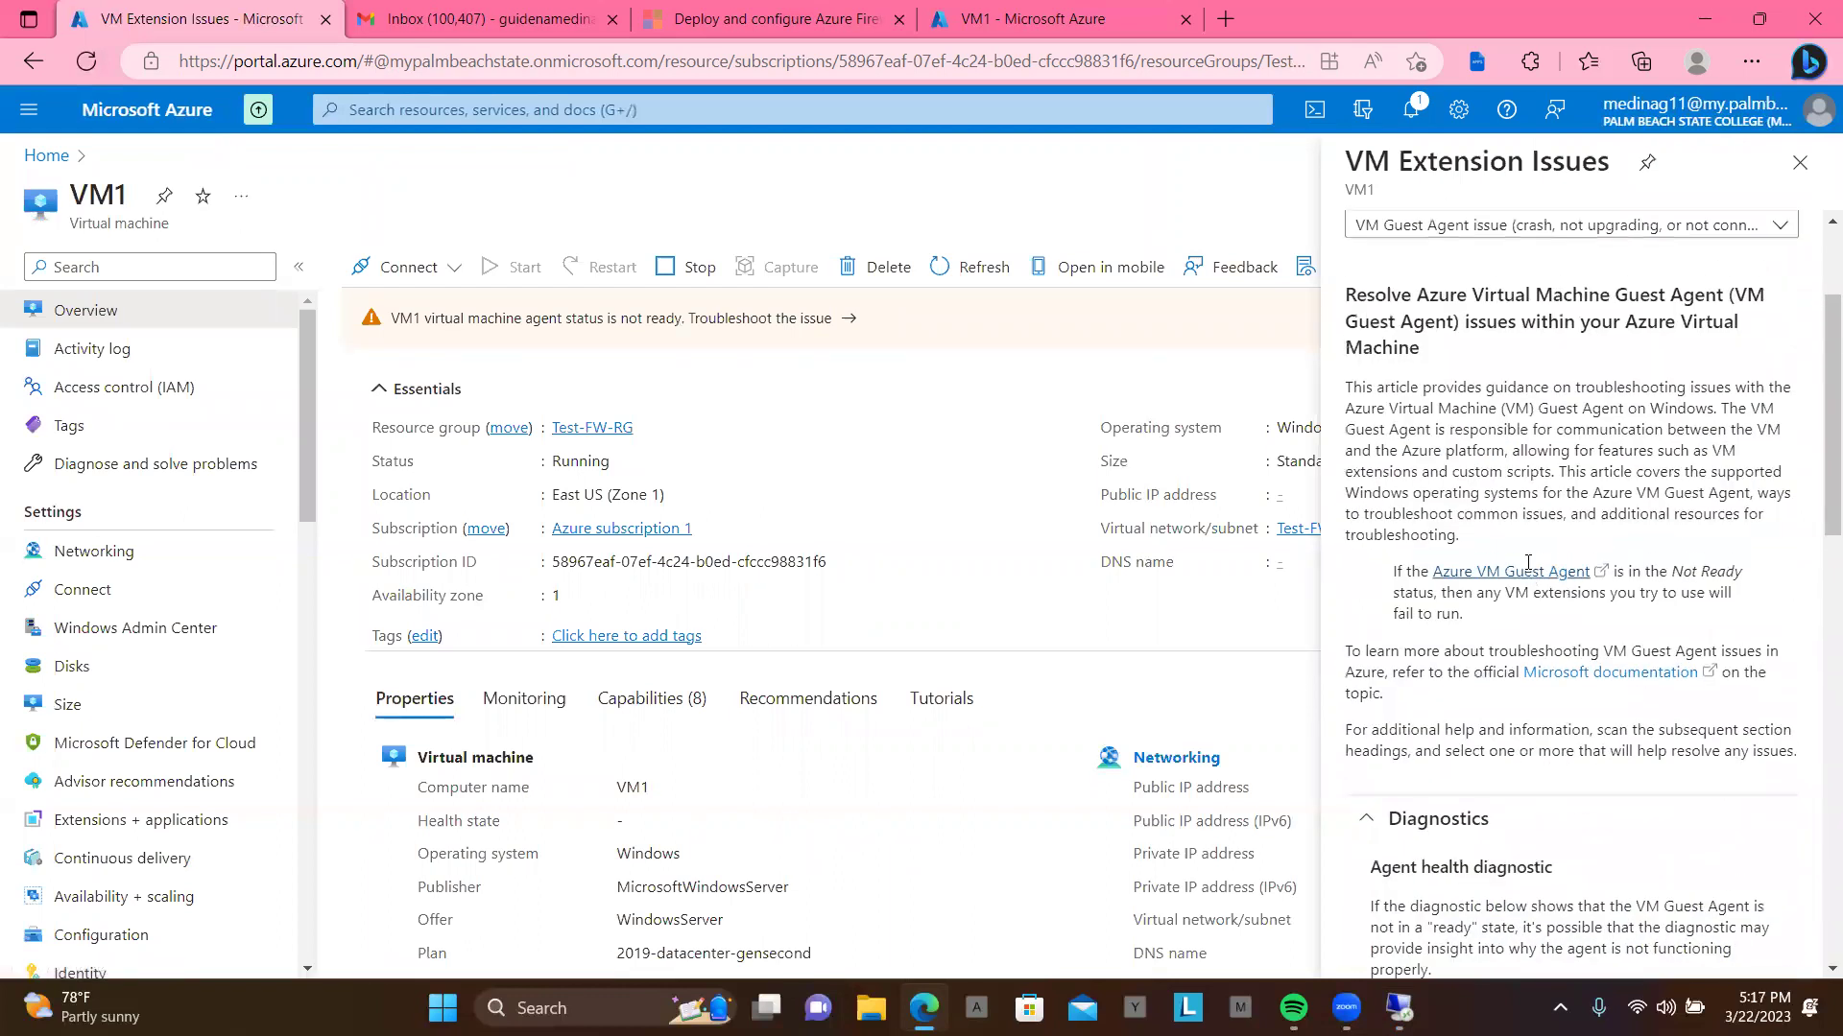